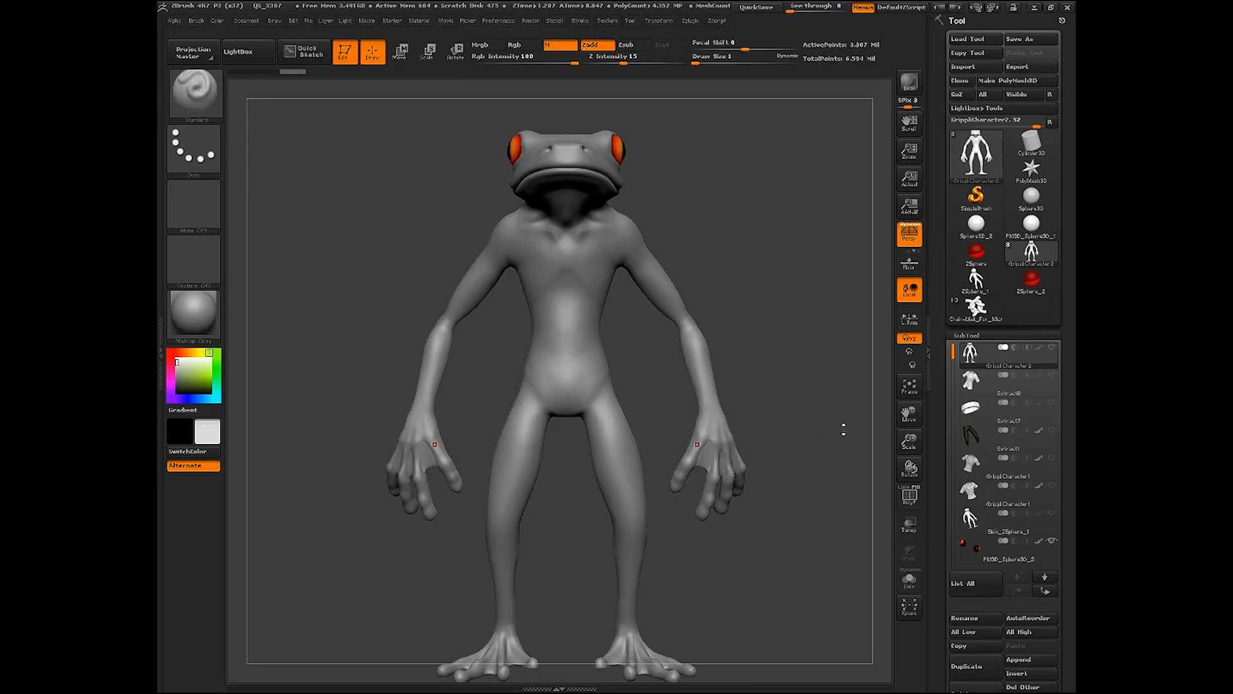
Frame the frog's upper body and choose the SkinShade4 material
drag(791, 606, 756, 586)
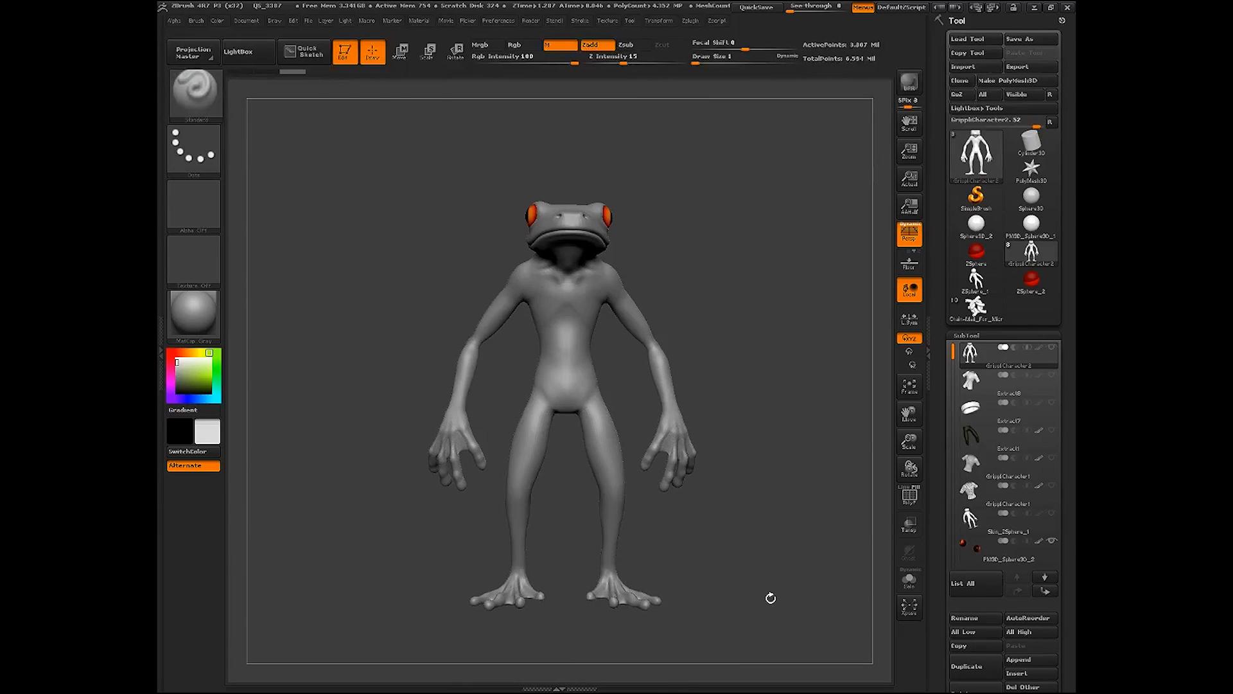
mouse_move(789, 527)
mouse_down()
mouse_move(749, 575)
mouse_move(785, 543)
mouse_up()
drag(909, 442, 890, 537)
drag(909, 415, 894, 596)
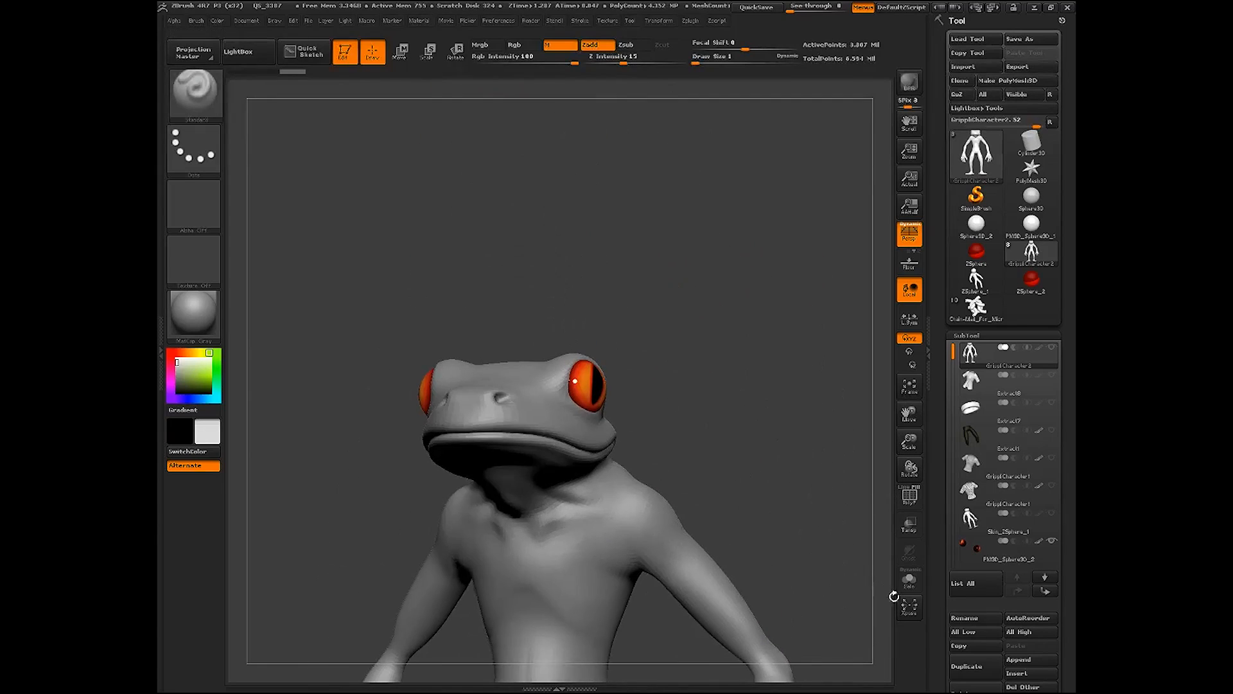
drag(814, 567, 806, 575)
drag(908, 414, 919, 319)
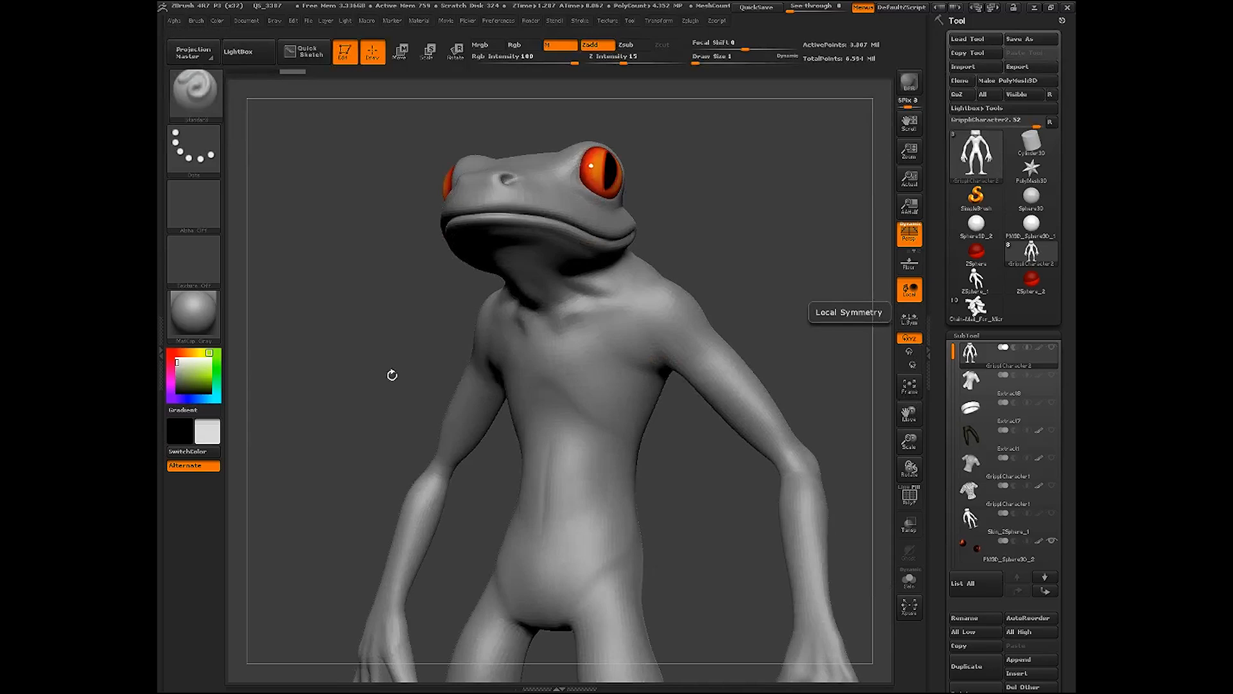
click(193, 315)
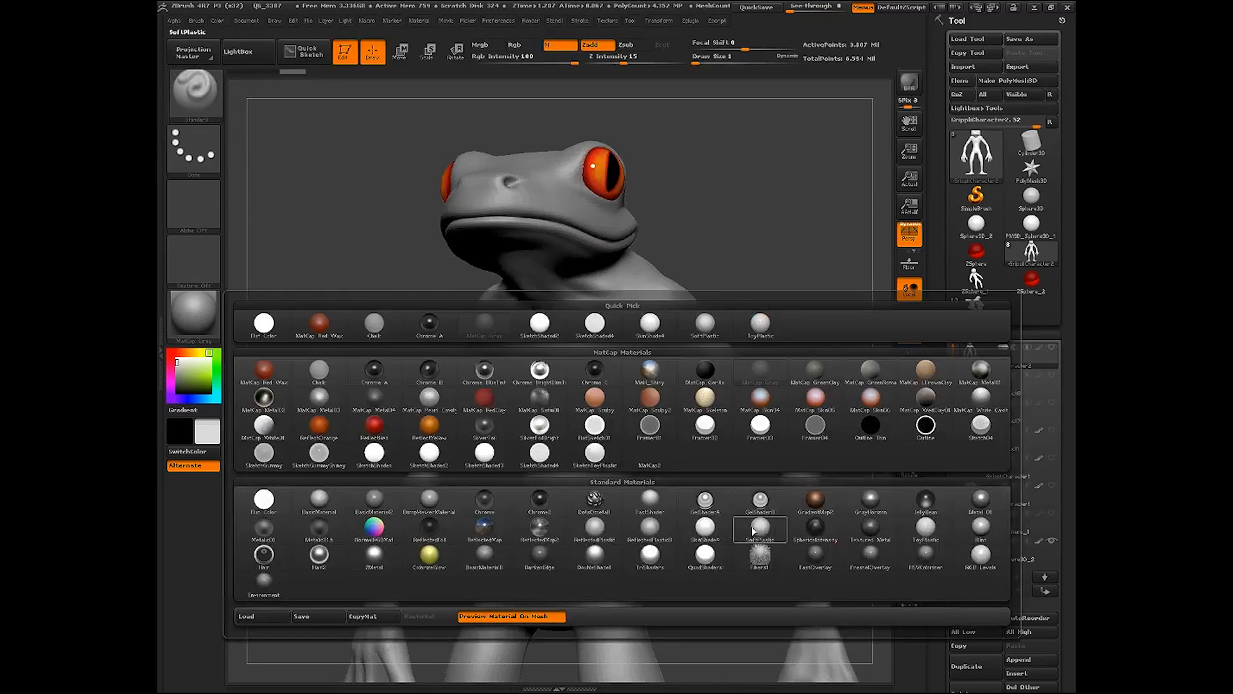
click(709, 529)
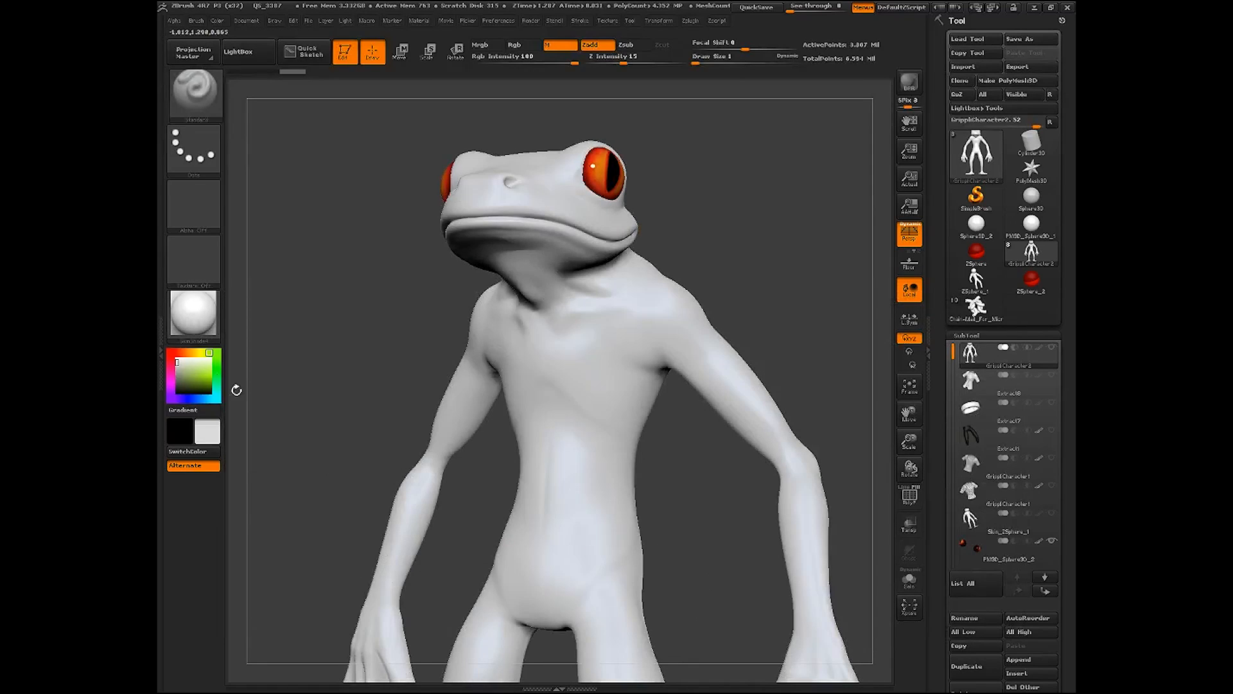
drag(328, 419, 336, 427)
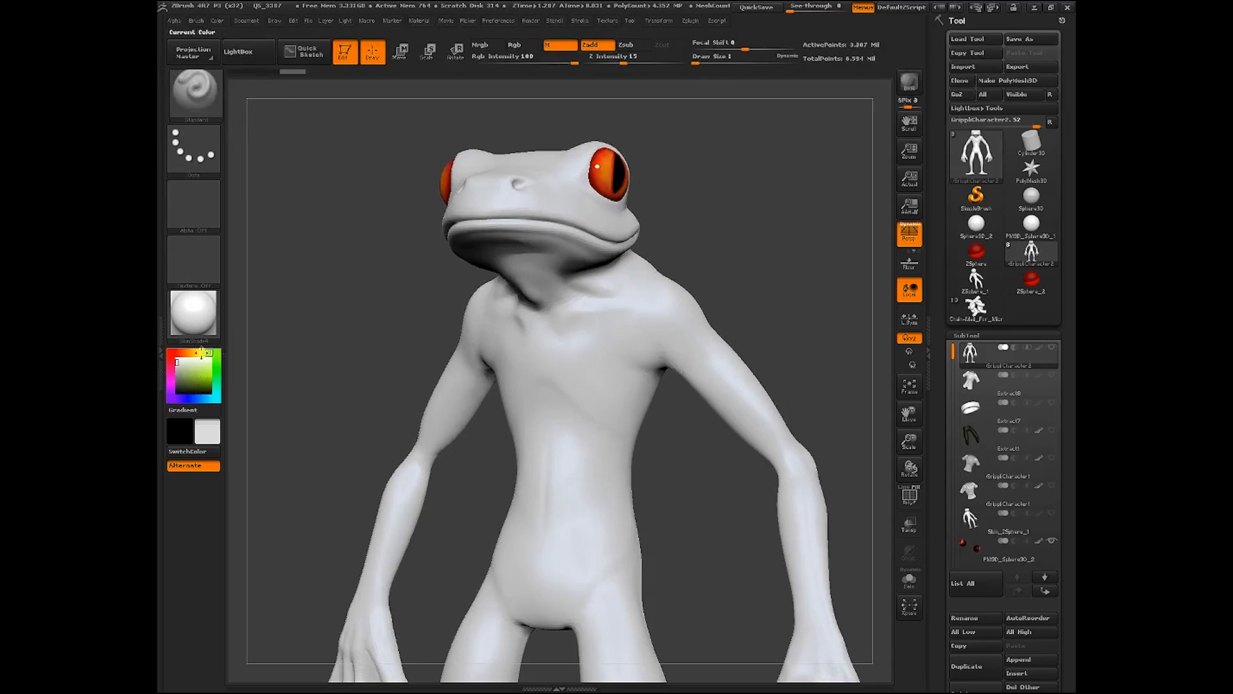
Fill the frog's body with the selected material, using the material-only channel
click(178, 364)
drag(812, 311, 676, 225)
click(222, 21)
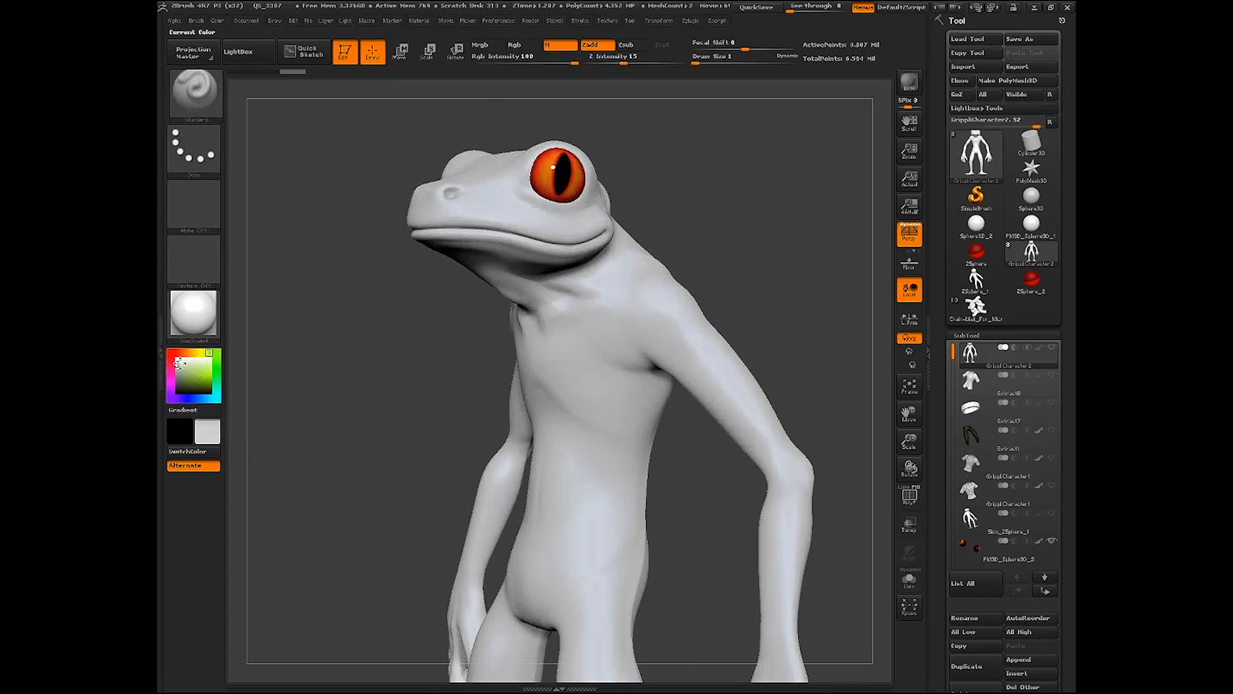
click(219, 20)
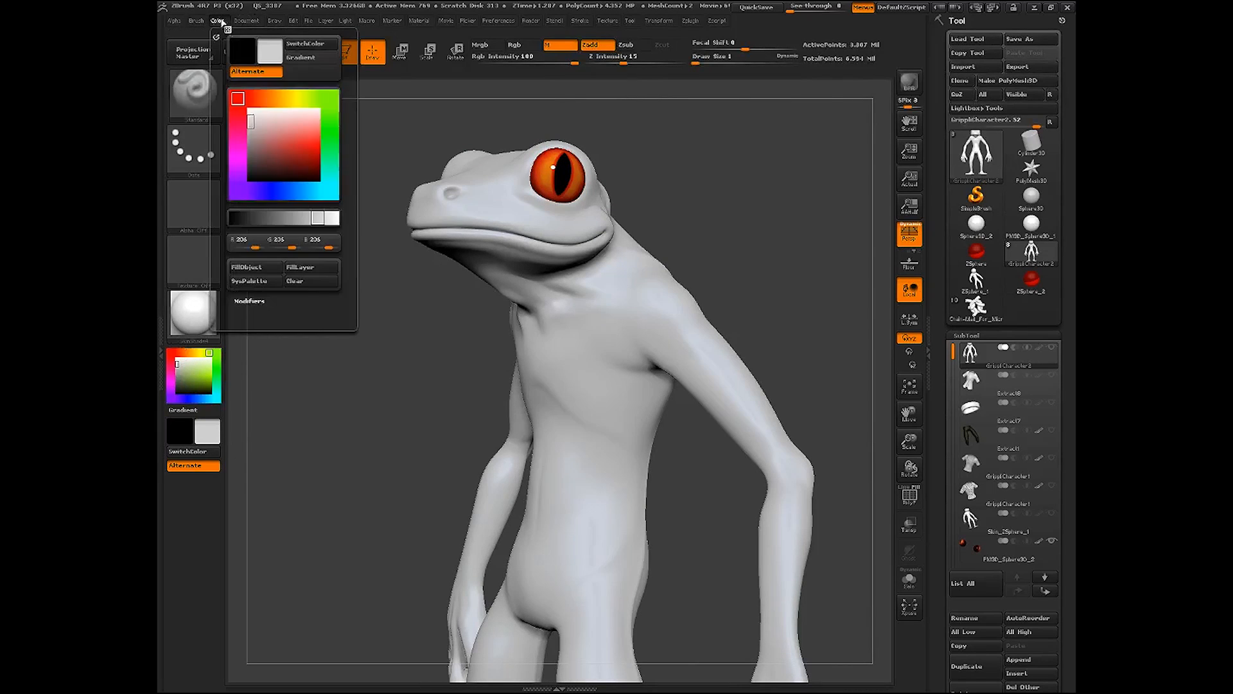
click(259, 267)
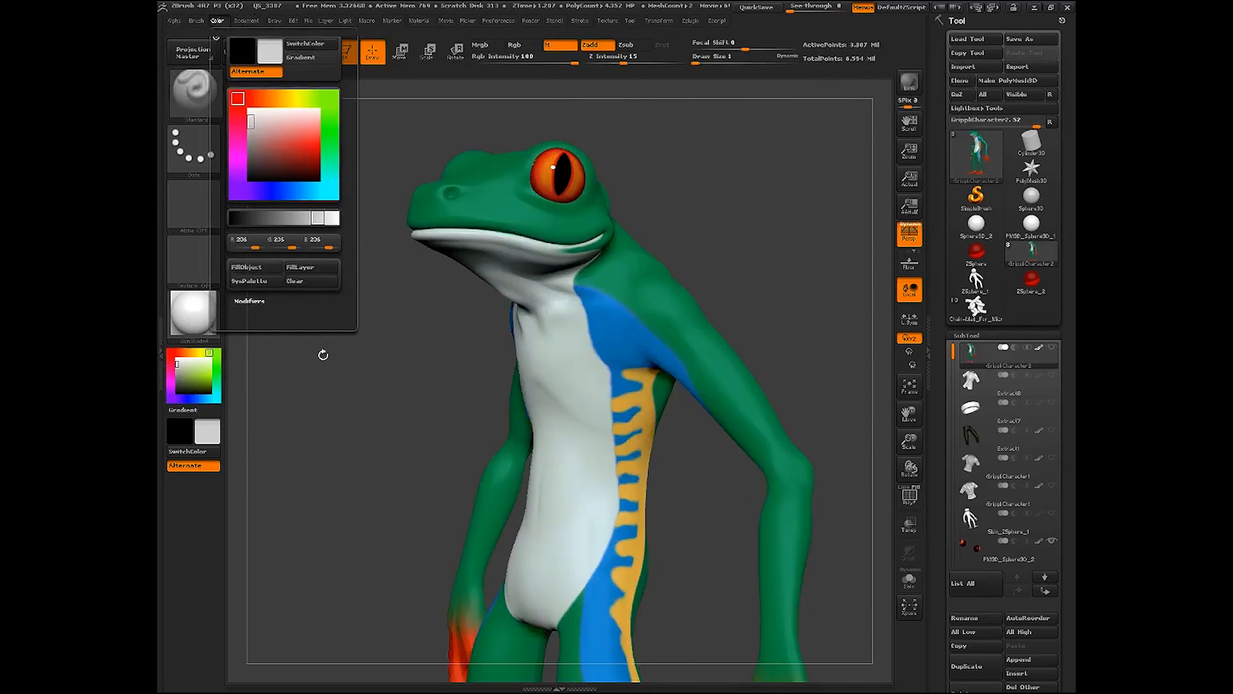
click(219, 22)
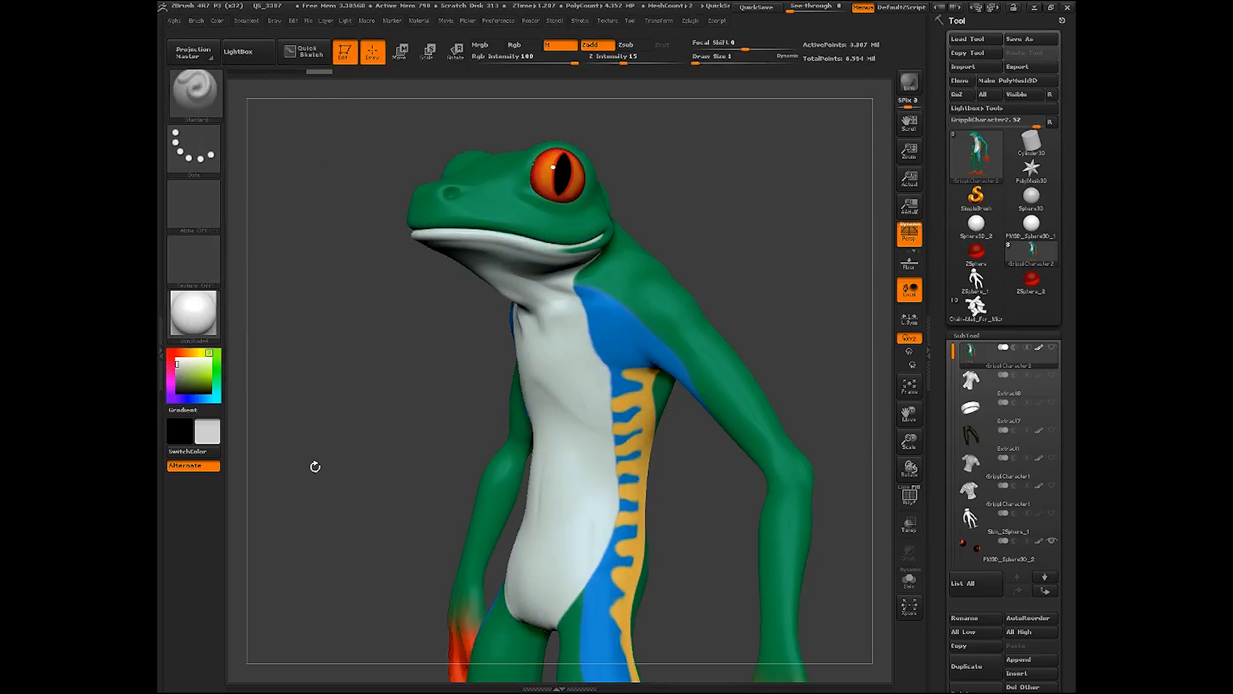
Pick a light grey of RGB 210 and fill the frog's body with it, using the colour-only Rgb channel
drag(189, 372, 175, 363)
drag(336, 443, 445, 494)
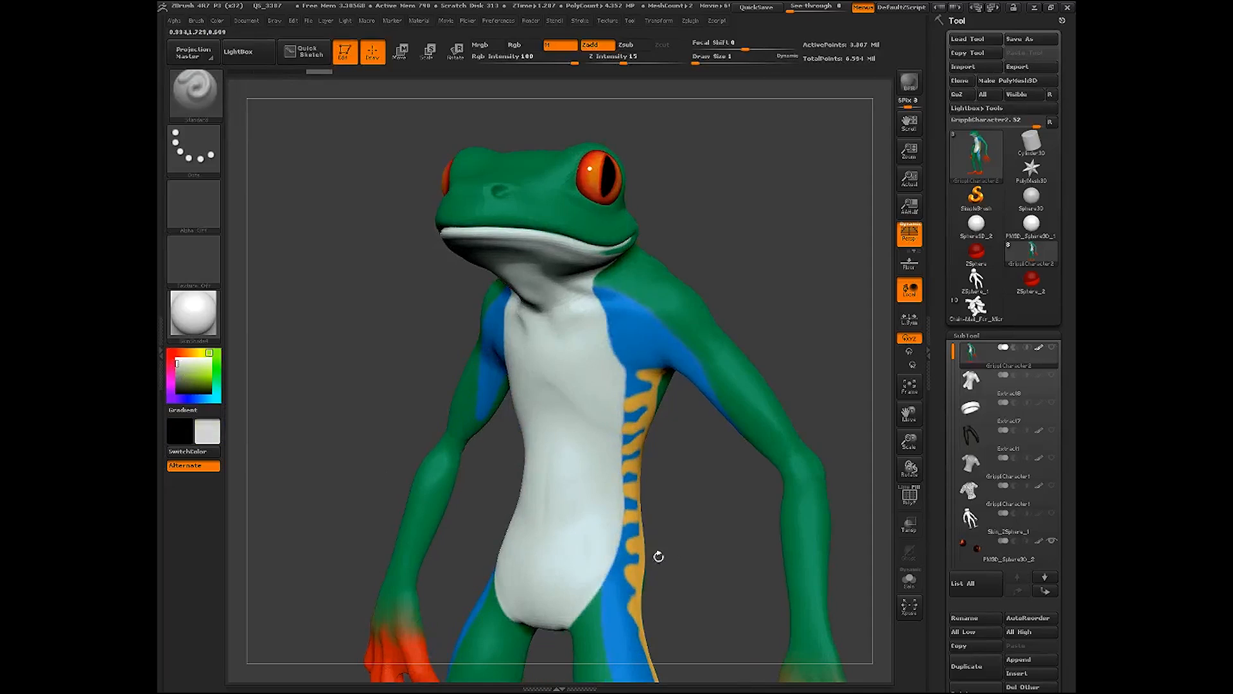
drag(853, 545, 794, 530)
scroll(951, 517, down, 10)
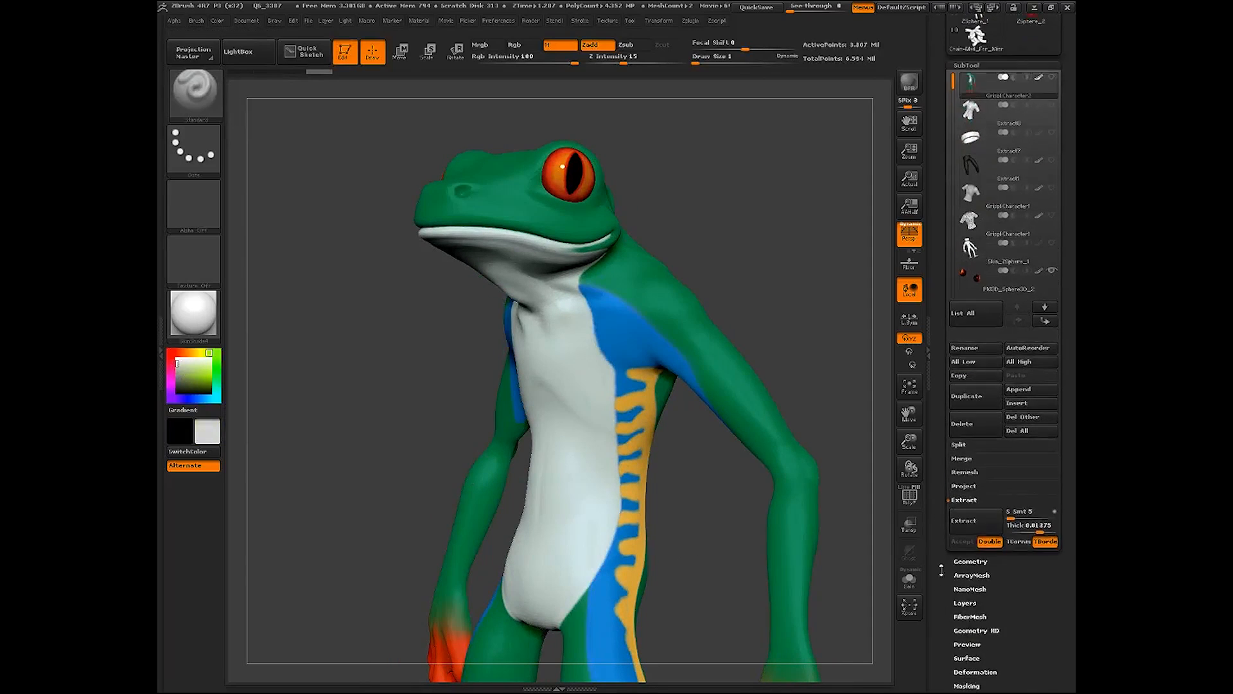
scroll(1021, 546, down, 1)
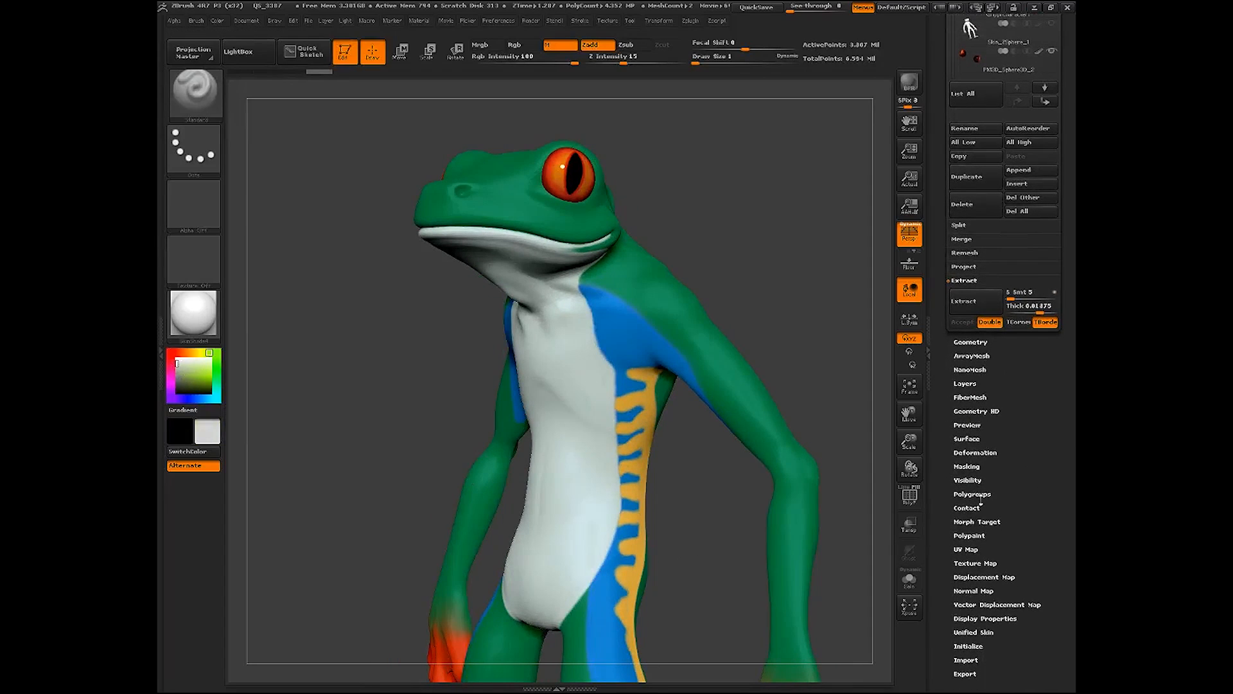
drag(835, 477, 787, 369)
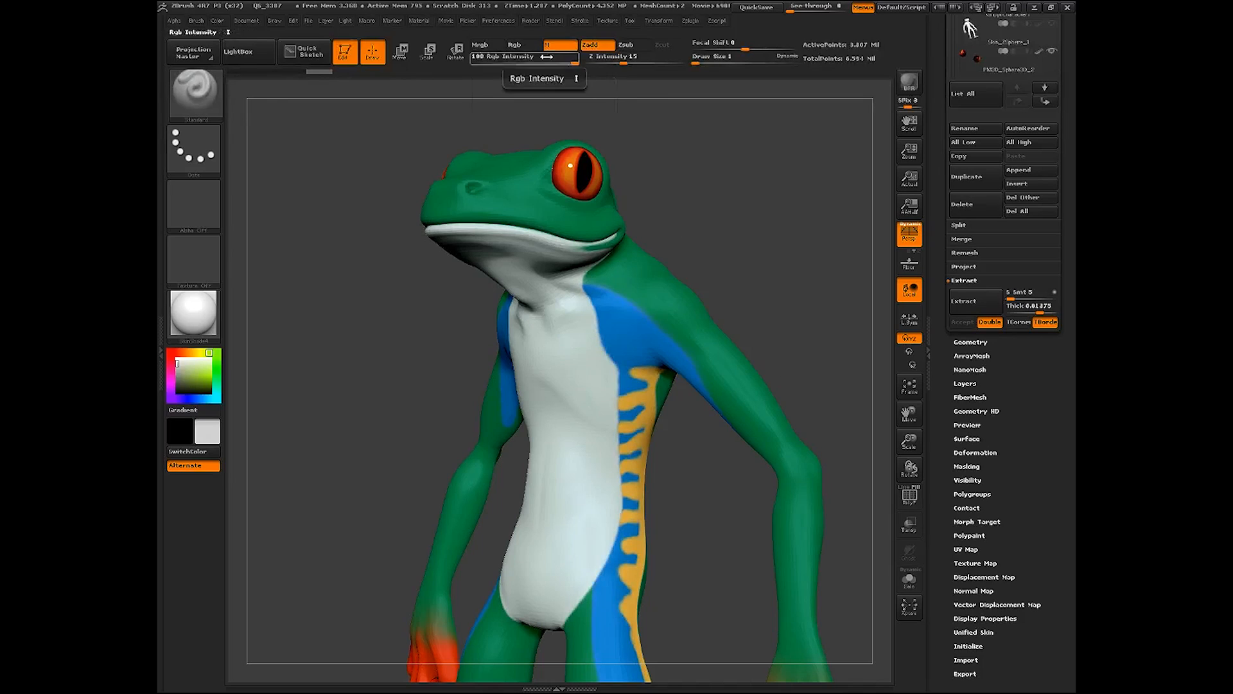
click(517, 45)
click(218, 23)
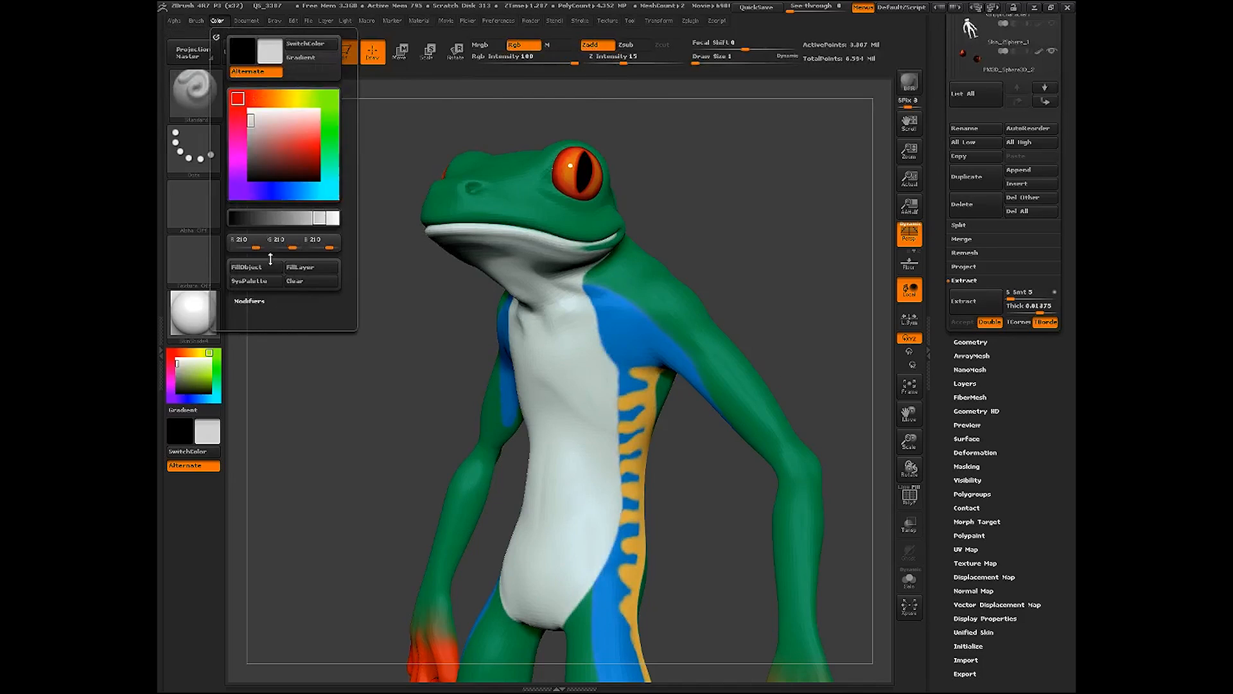
click(258, 266)
drag(382, 472, 514, 447)
drag(862, 428, 803, 421)
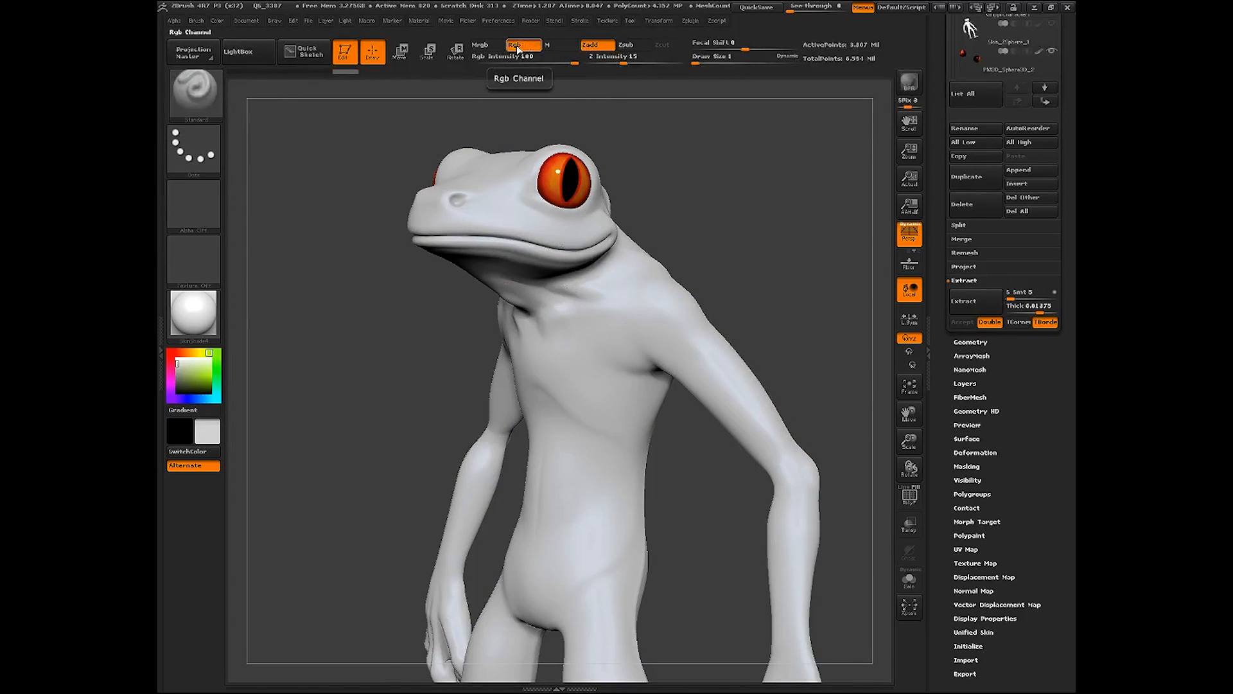
drag(521, 101, 521, 101)
click(489, 45)
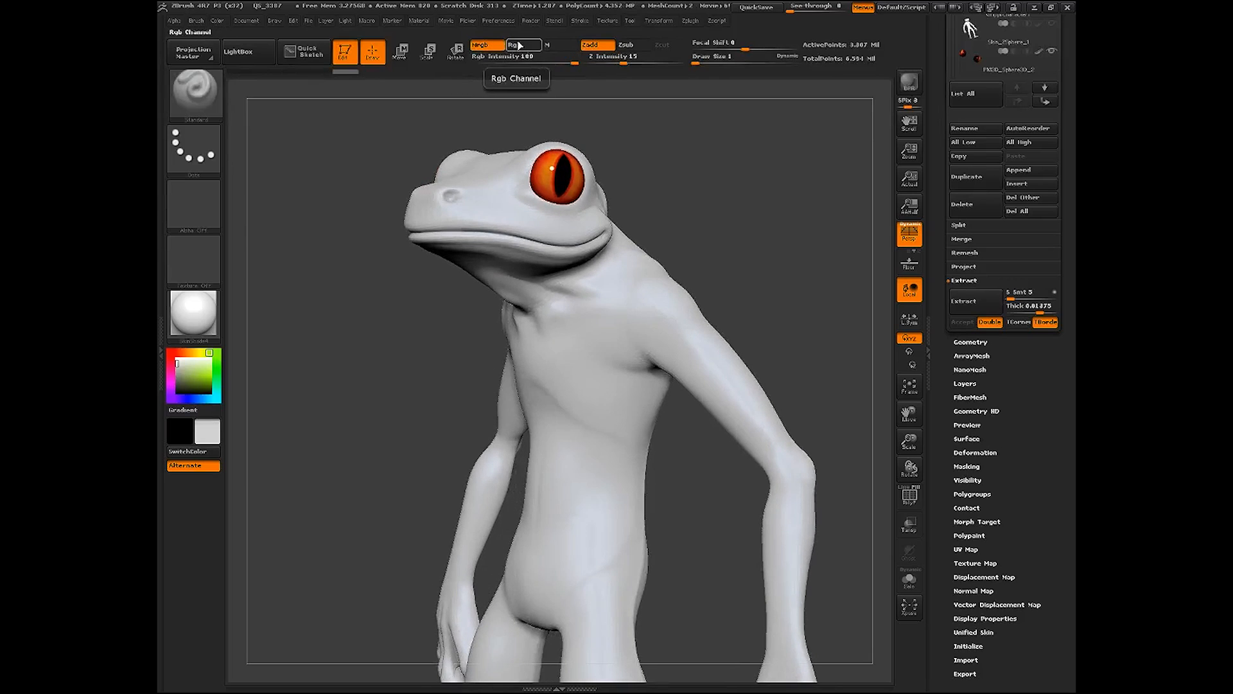
click(517, 45)
drag(399, 462, 427, 451)
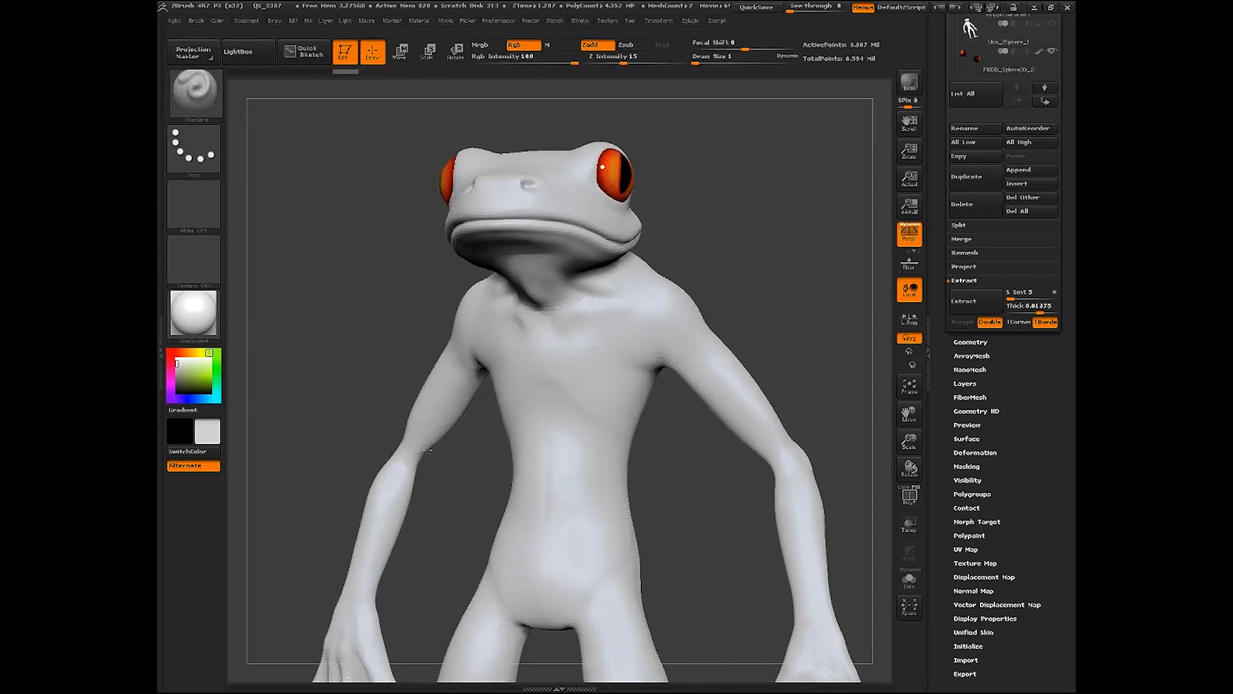
Frame the frog's head, choose a saturated blue paint colour and set the draw size to 25
drag(698, 248, 798, 307)
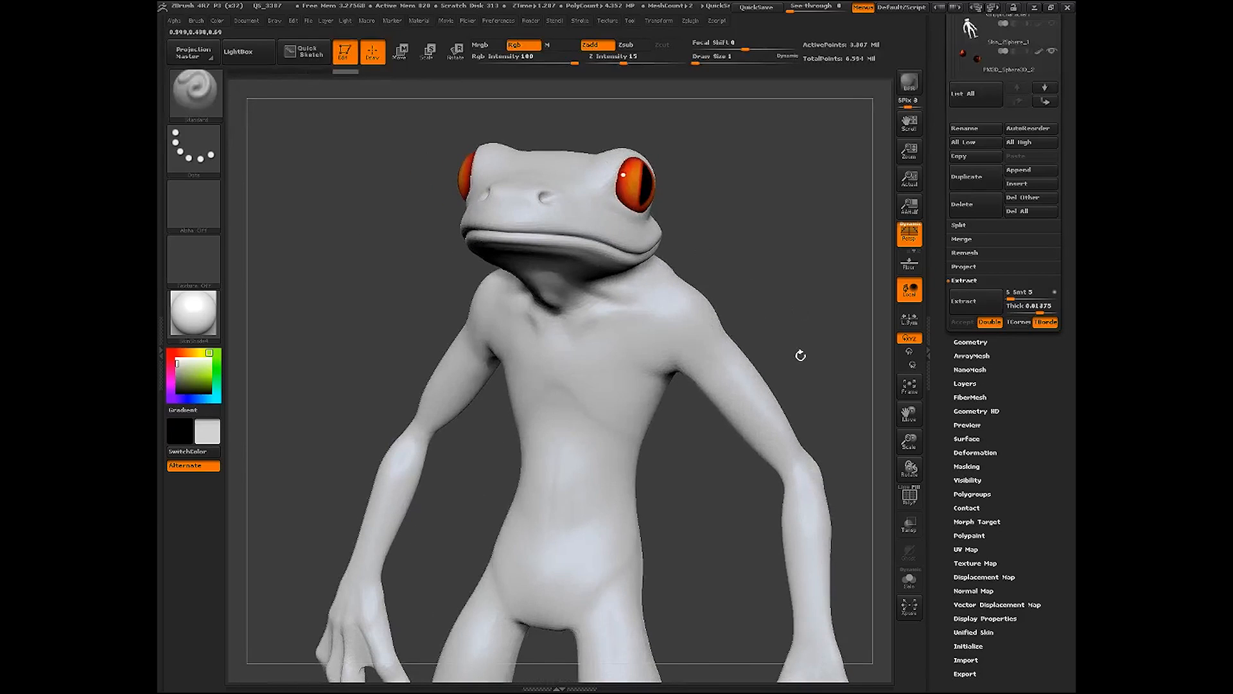
drag(800, 355, 748, 327)
drag(908, 443, 902, 504)
drag(907, 416, 929, 627)
drag(812, 304, 842, 192)
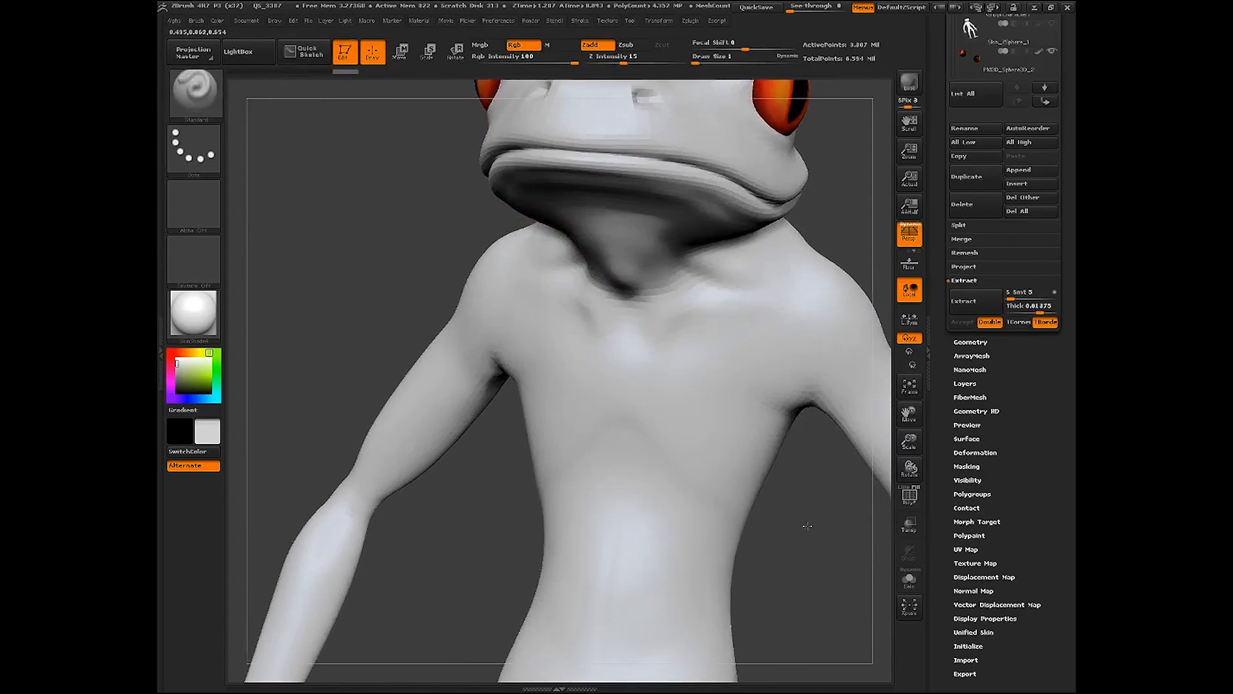
drag(807, 525, 817, 507)
drag(905, 413, 886, 649)
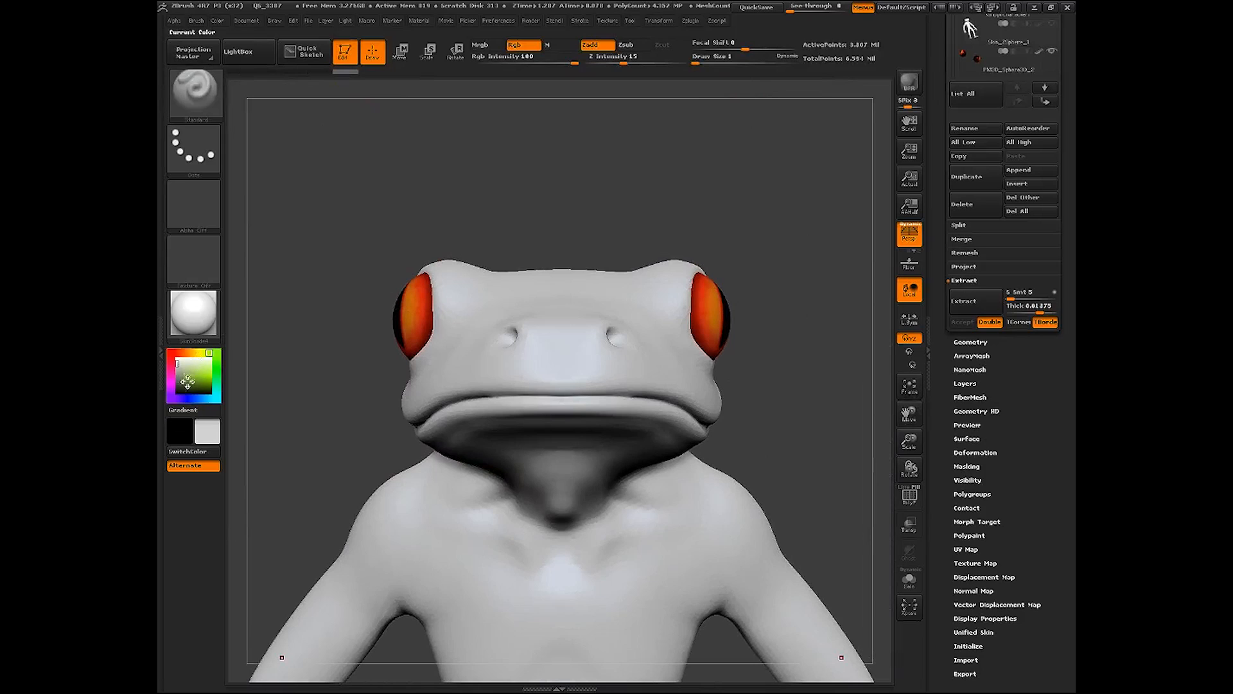
click(189, 399)
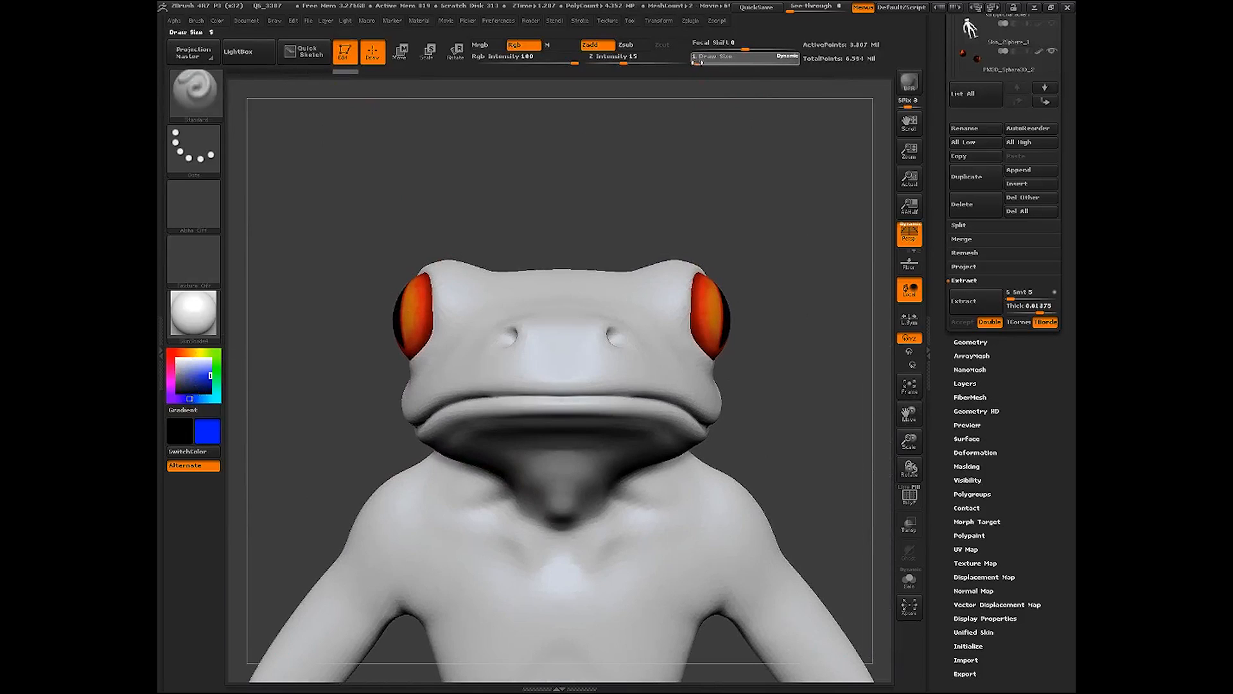
mouse_move(700, 113)
mouse_down()
mouse_move(841, 295)
mouse_move(671, 405)
mouse_move(638, 443)
mouse_up()
drag(703, 63, 711, 62)
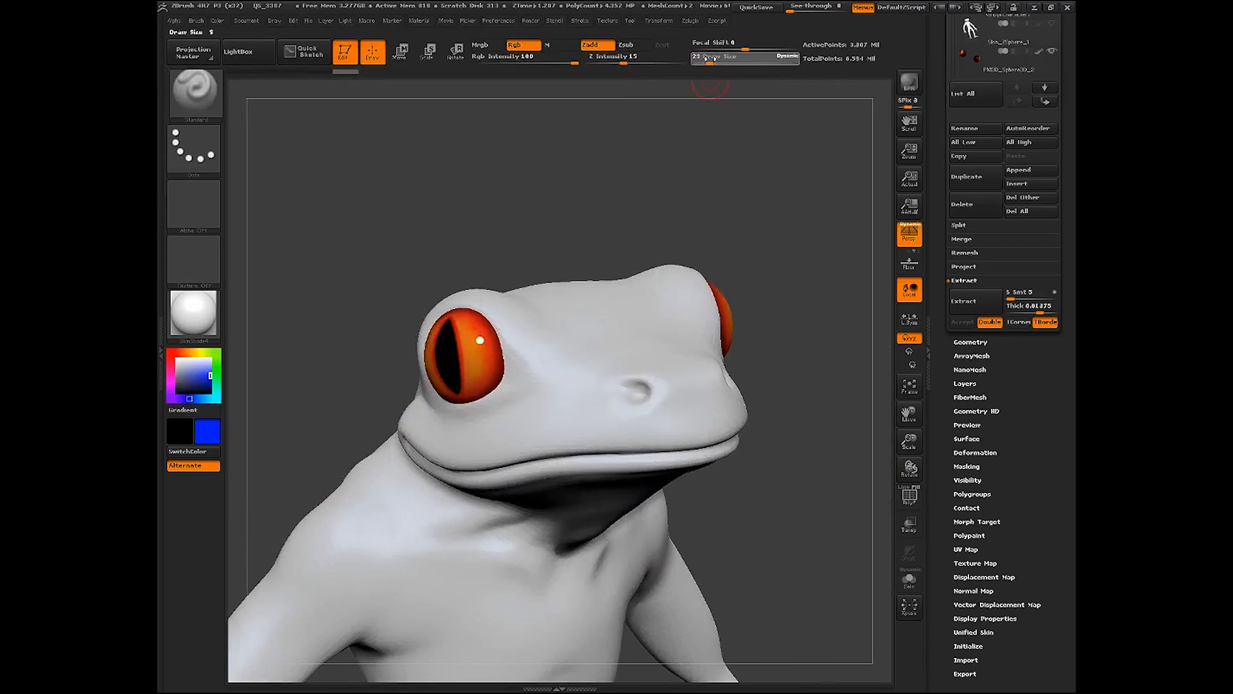
Paint a blue stroke along the frog's upper lip and paint over it with a lighter blue
mouse_move(739, 421)
mouse_down()
mouse_move(646, 445)
mouse_move(517, 450)
mouse_up()
click(211, 370)
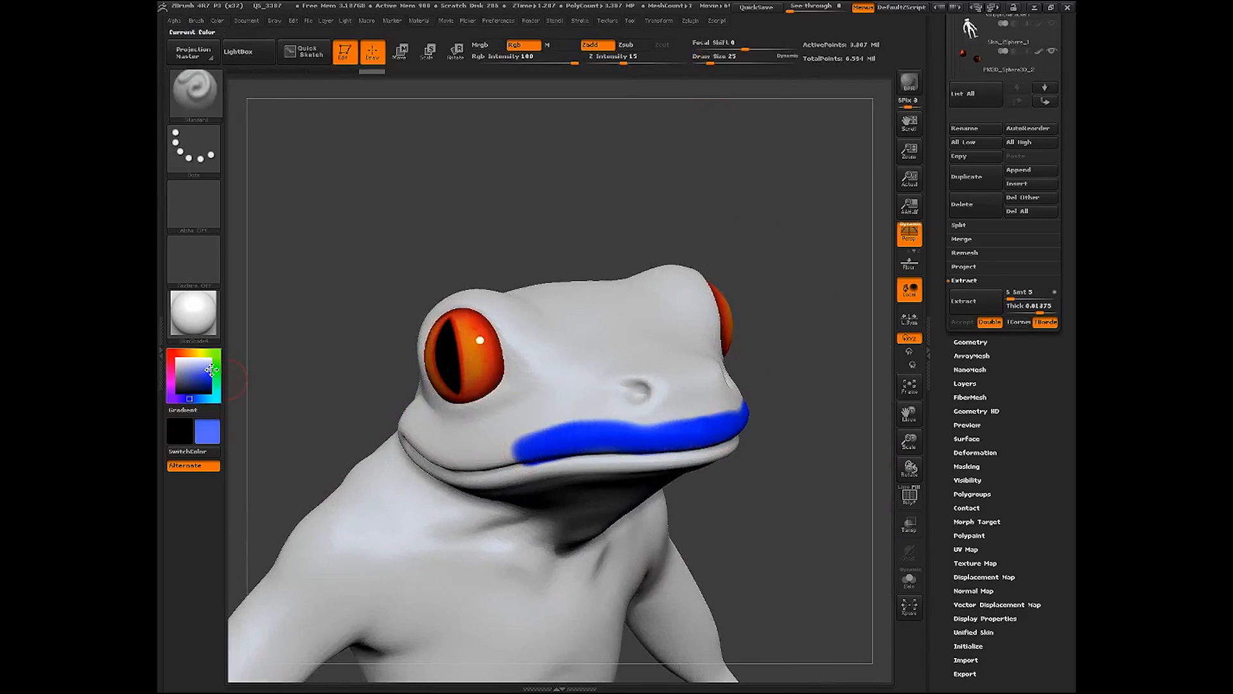
mouse_move(738, 417)
mouse_down()
mouse_move(671, 453)
mouse_move(521, 453)
mouse_move(722, 435)
mouse_move(504, 453)
mouse_up()
mouse_move(350, 476)
mouse_down()
mouse_move(402, 524)
mouse_move(498, 548)
mouse_move(421, 581)
mouse_move(519, 573)
mouse_up()
Set the draw size to 15, enable LazyMouse and extend the blue stroke along the upper lip toward the mouth corner
drag(711, 61, 708, 62)
drag(917, 442, 912, 439)
drag(910, 415, 926, 402)
drag(819, 429, 817, 484)
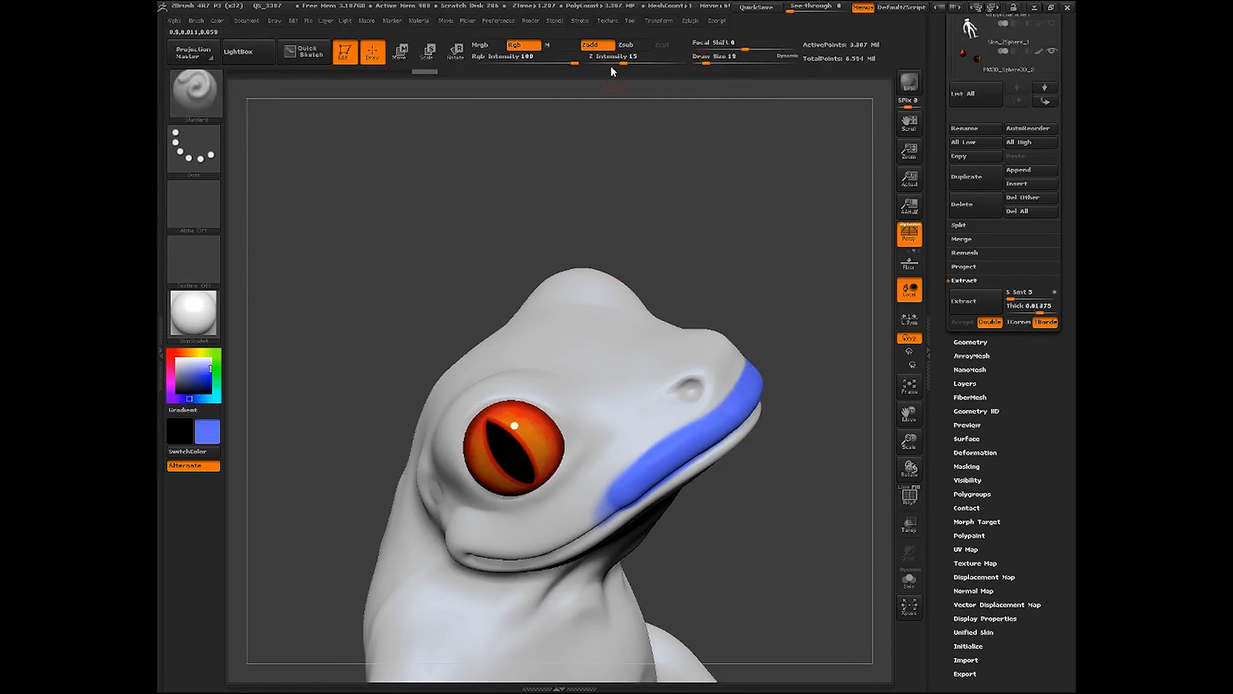
click(579, 21)
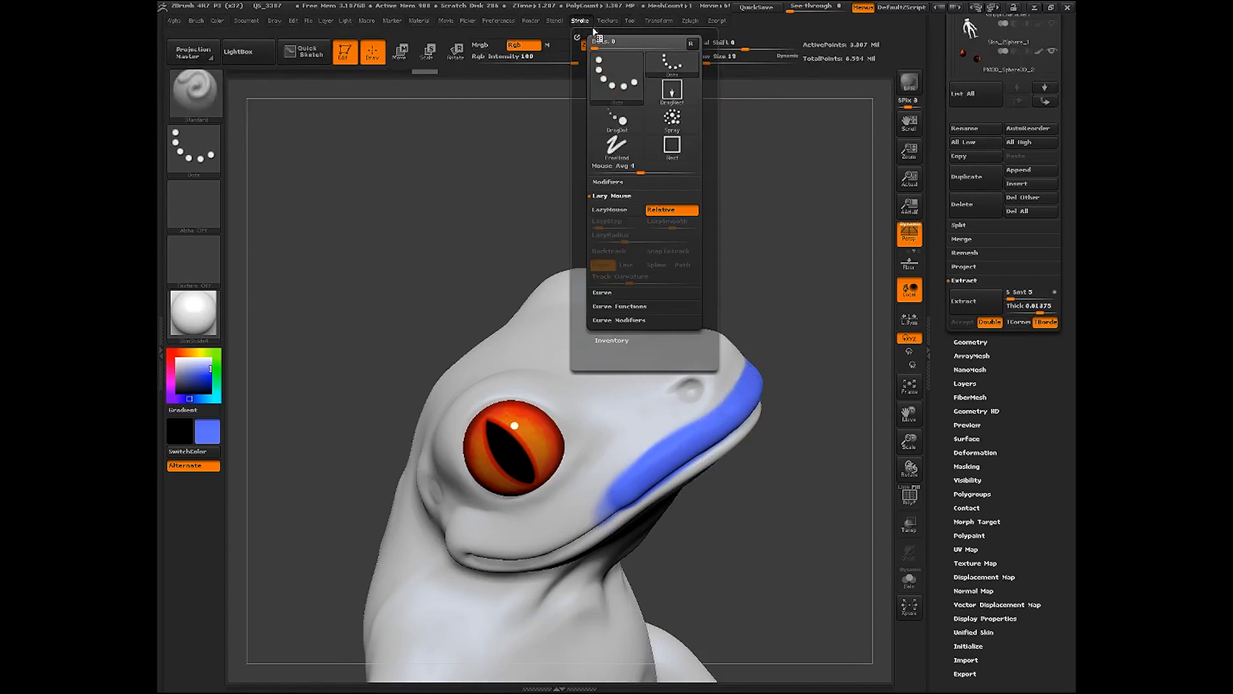
click(610, 210)
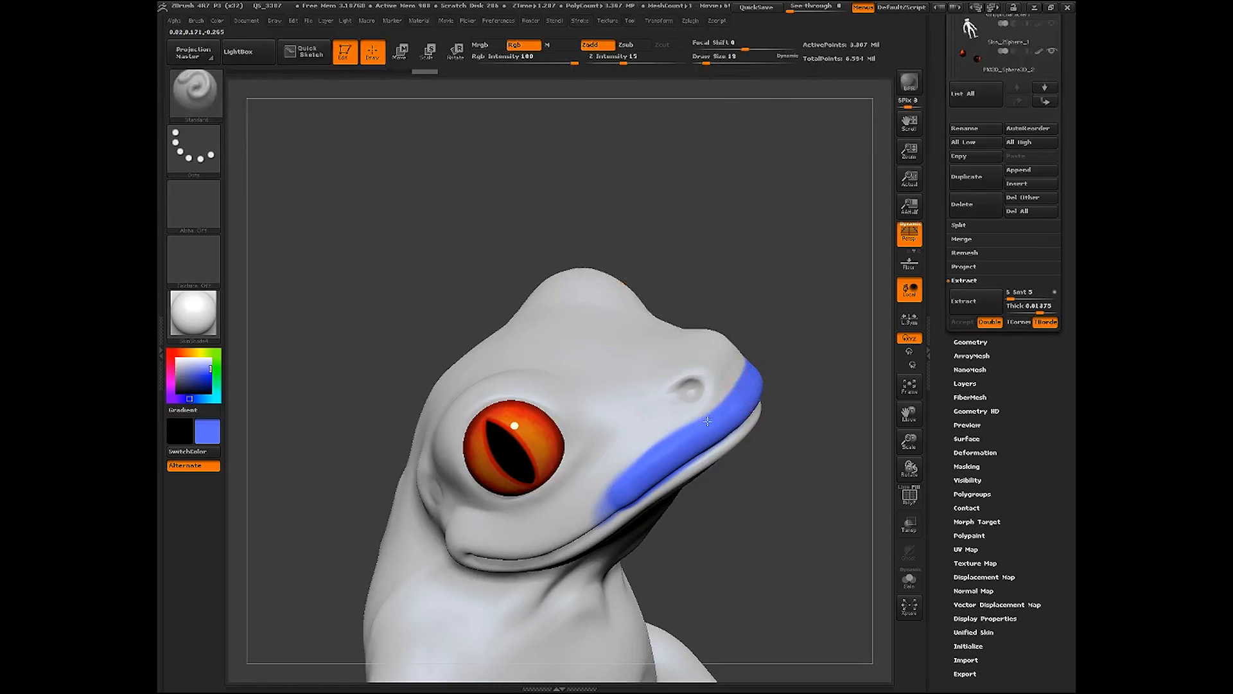
mouse_move(639, 469)
mouse_down()
mouse_move(565, 513)
mouse_move(468, 540)
mouse_up()
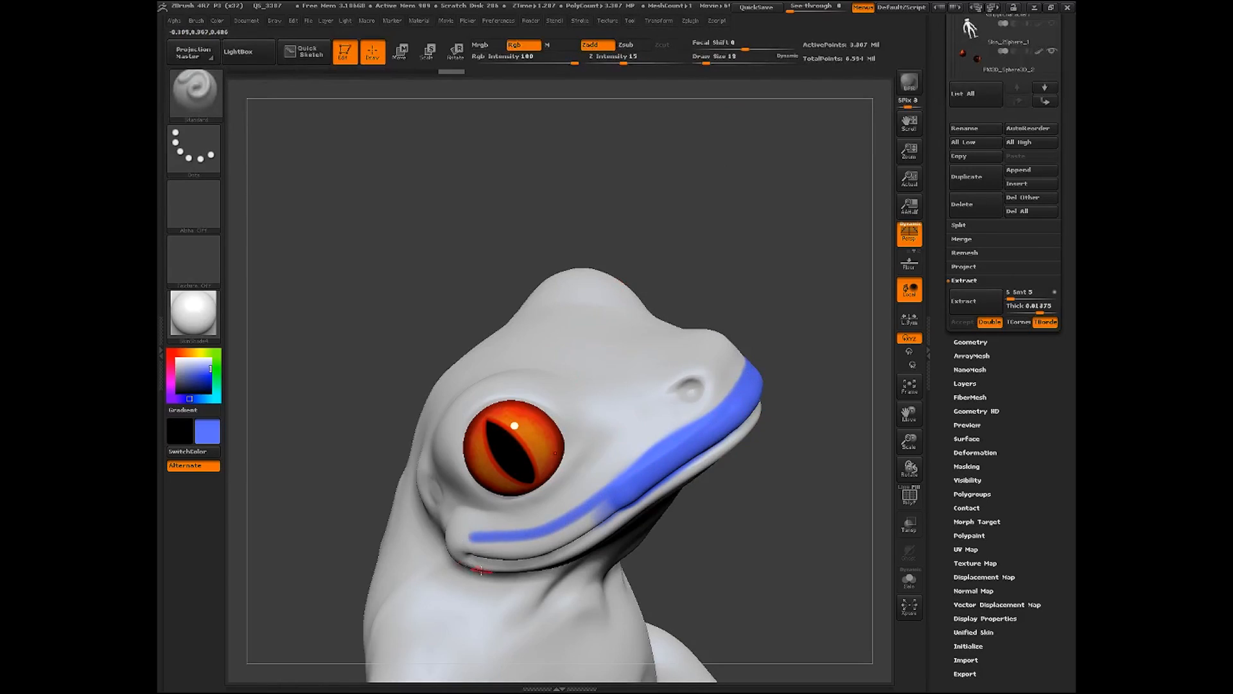
Paint blue around the corner of the mouth and fill the gap between it and the upper lip stripe
mouse_move(764, 559)
mouse_down()
mouse_move(813, 541)
mouse_move(826, 567)
mouse_move(804, 450)
mouse_move(843, 458)
mouse_up()
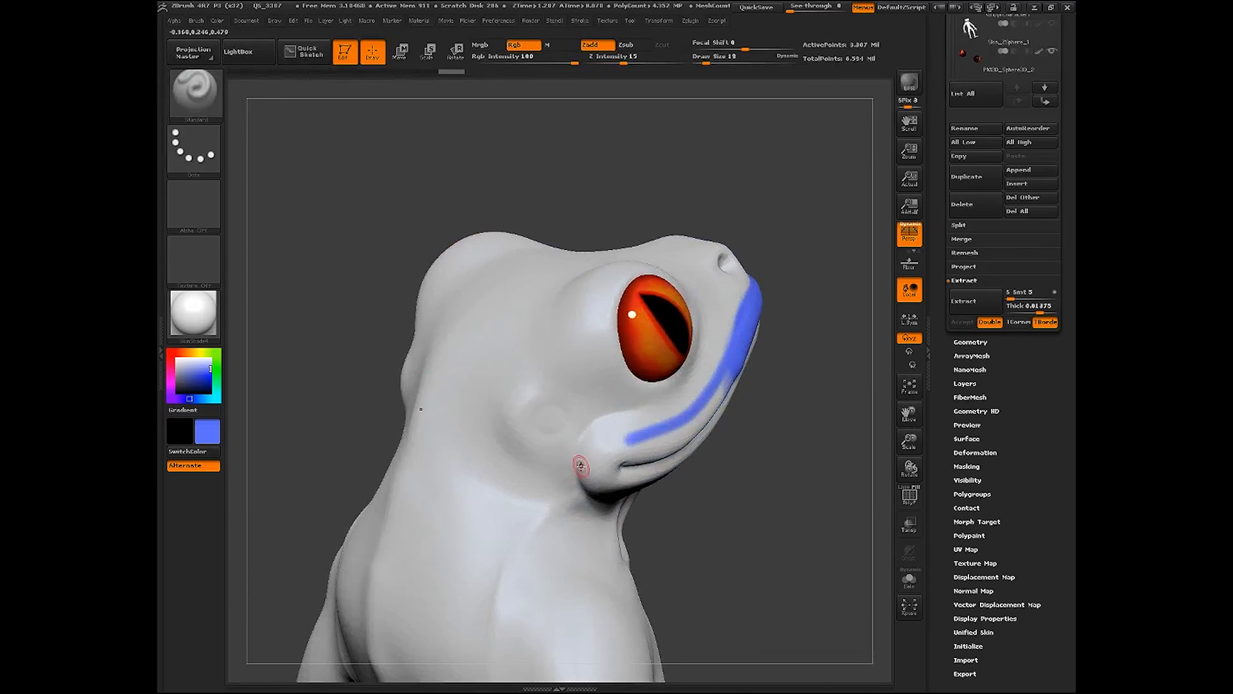
drag(751, 463, 628, 415)
mouse_move(744, 427)
mouse_down()
mouse_move(729, 462)
mouse_move(706, 450)
mouse_up()
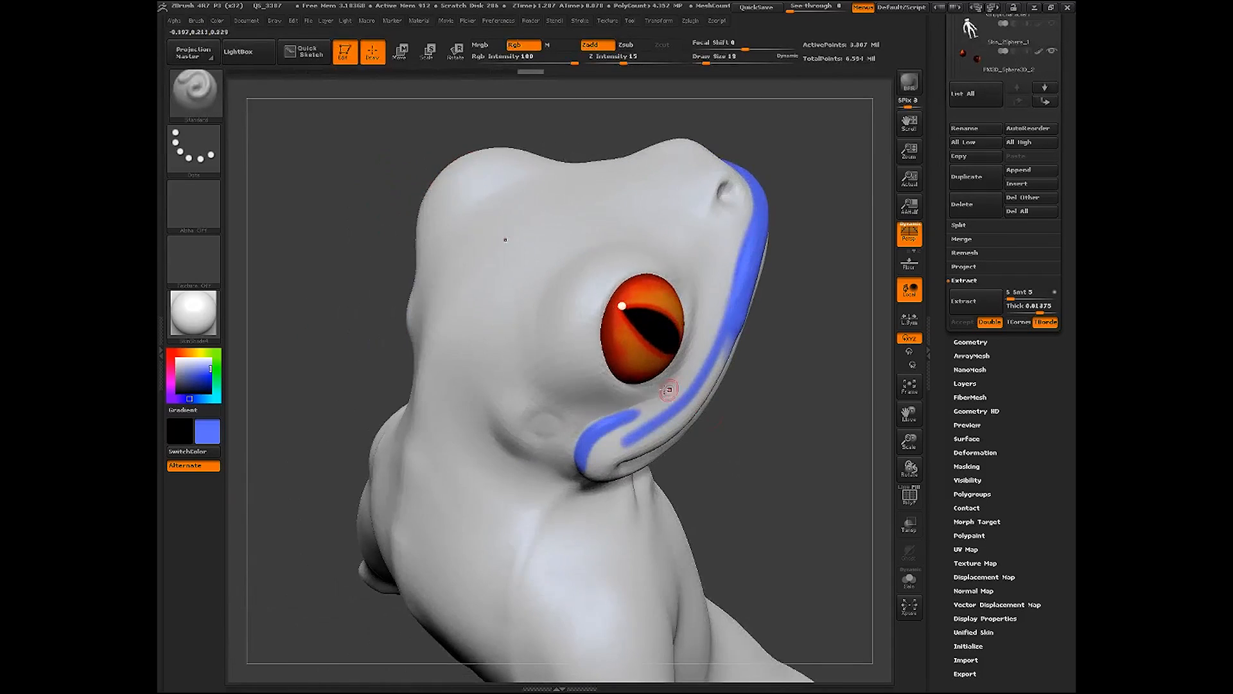
drag(704, 363, 750, 245)
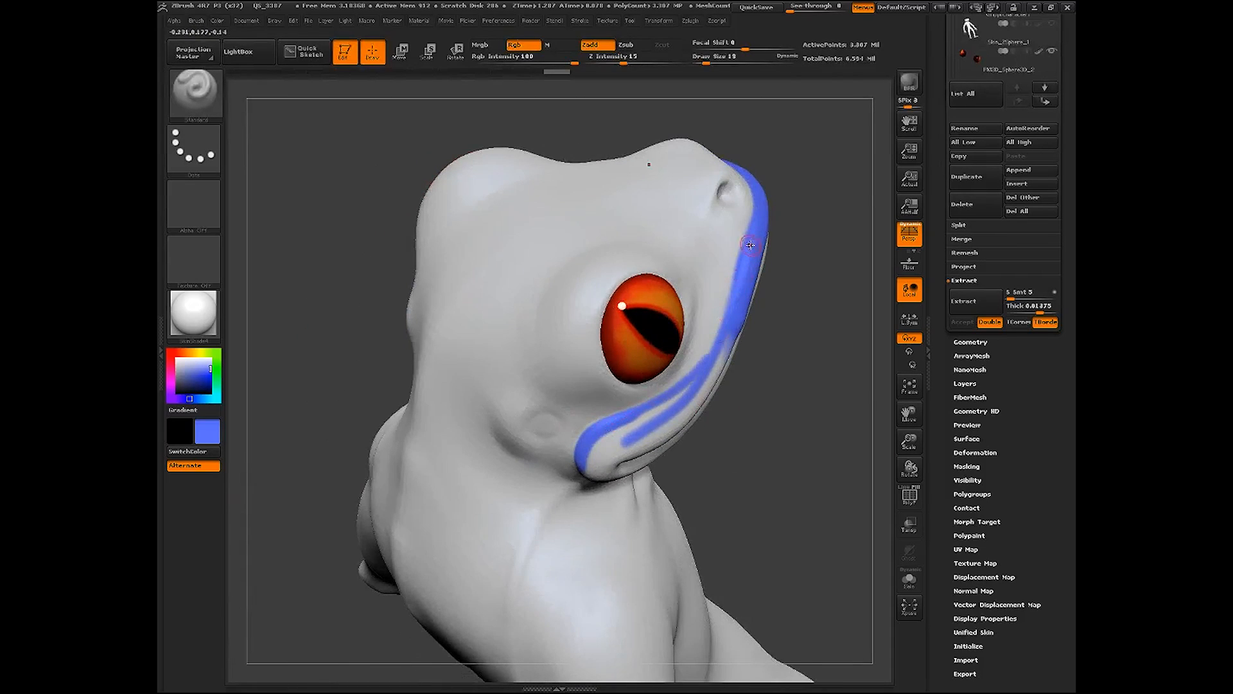
drag(707, 358, 646, 421)
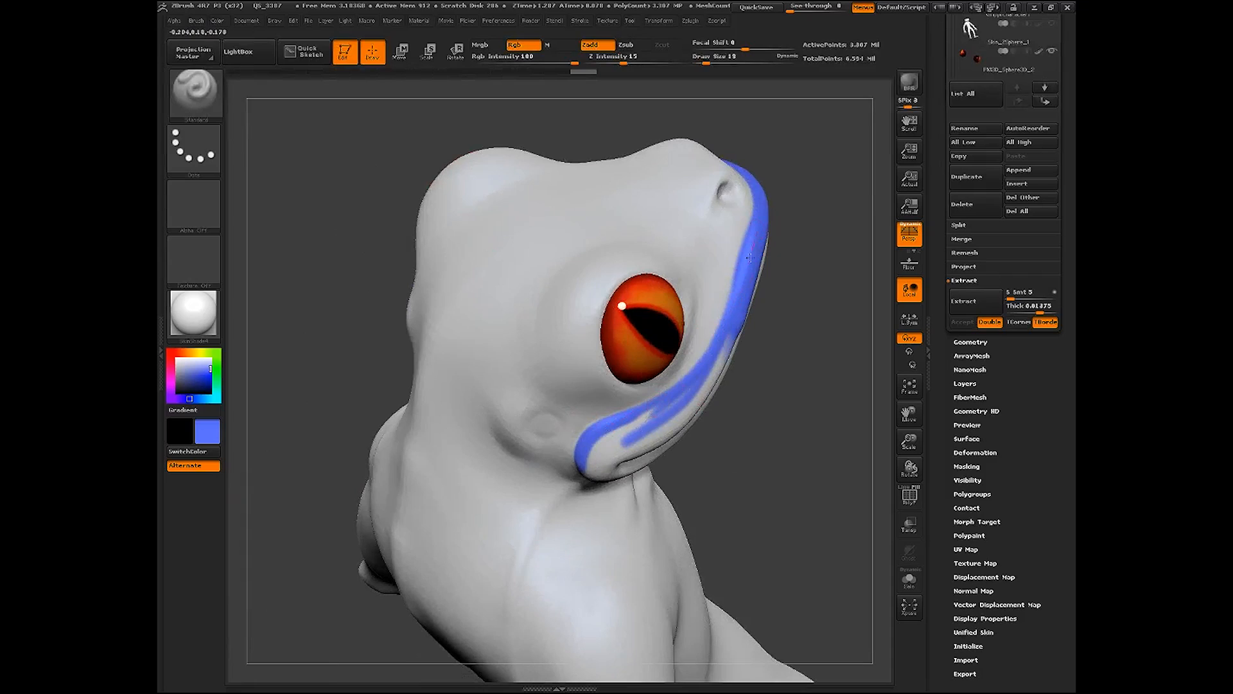
mouse_move(693, 379)
mouse_down()
mouse_move(590, 458)
mouse_move(634, 418)
mouse_up()
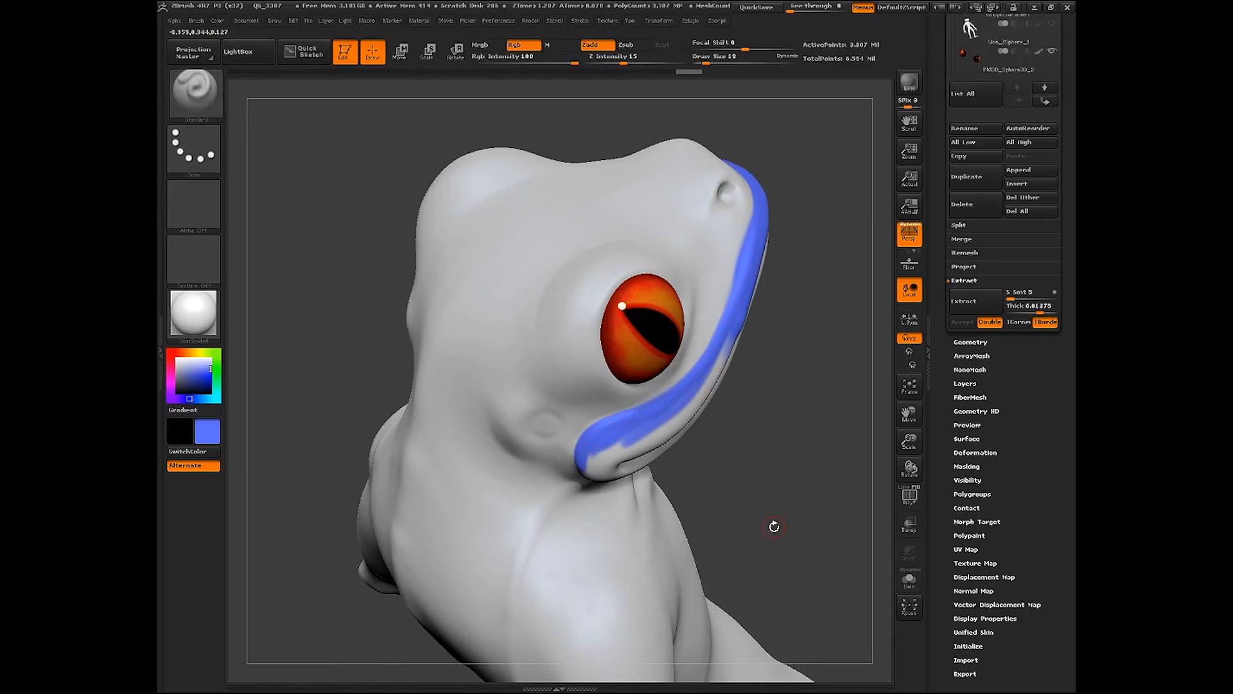
Undo all the blue strokes painted on the frog's upper lip and mouth corner
key(ctrl)
key(ctrl+z)
key(ctrl+z)
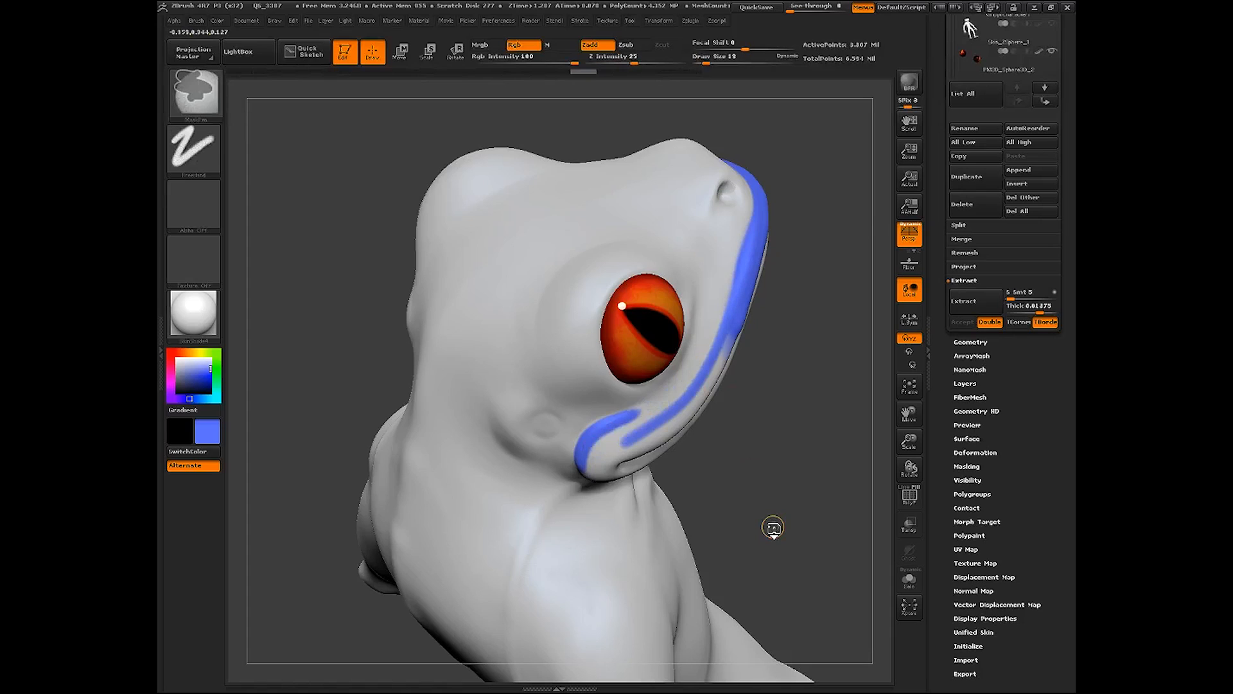
key(ctrl+z)
key(ctrl+z)
key(ctrl+z)
key(ctrl+z)
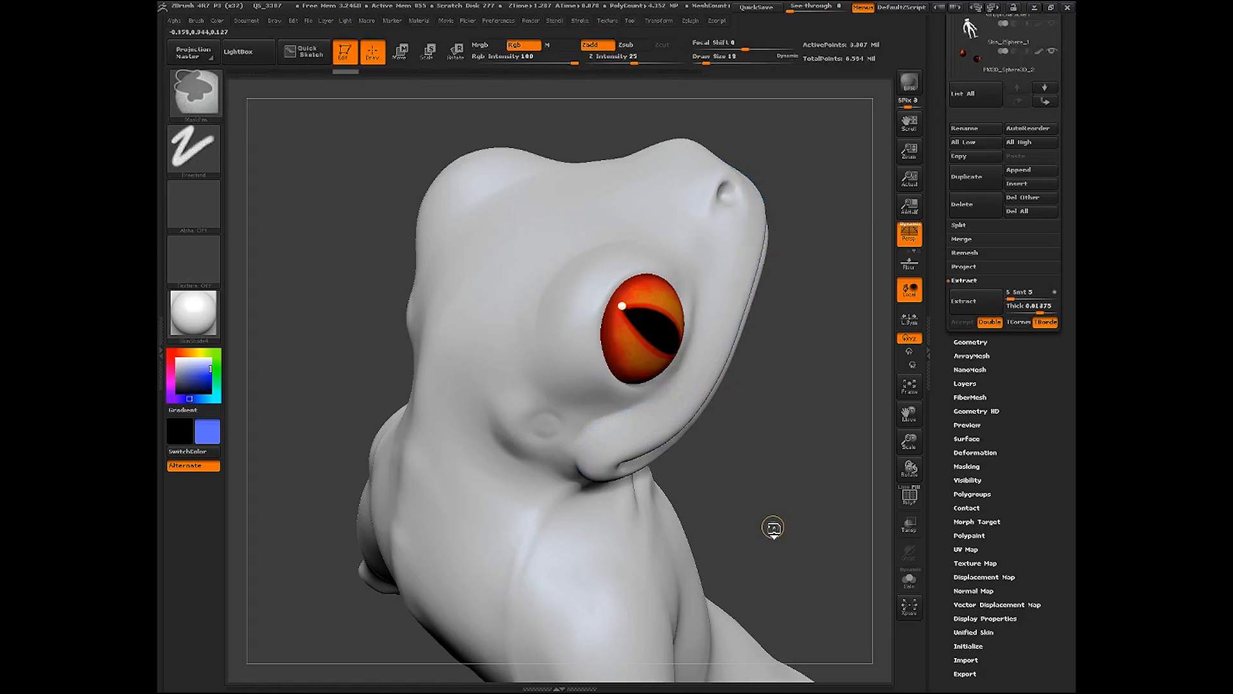
Paint a blue colour-only stripe along the edge of the upper lip from the snout tip to the mouth corner
drag(792, 446, 775, 396)
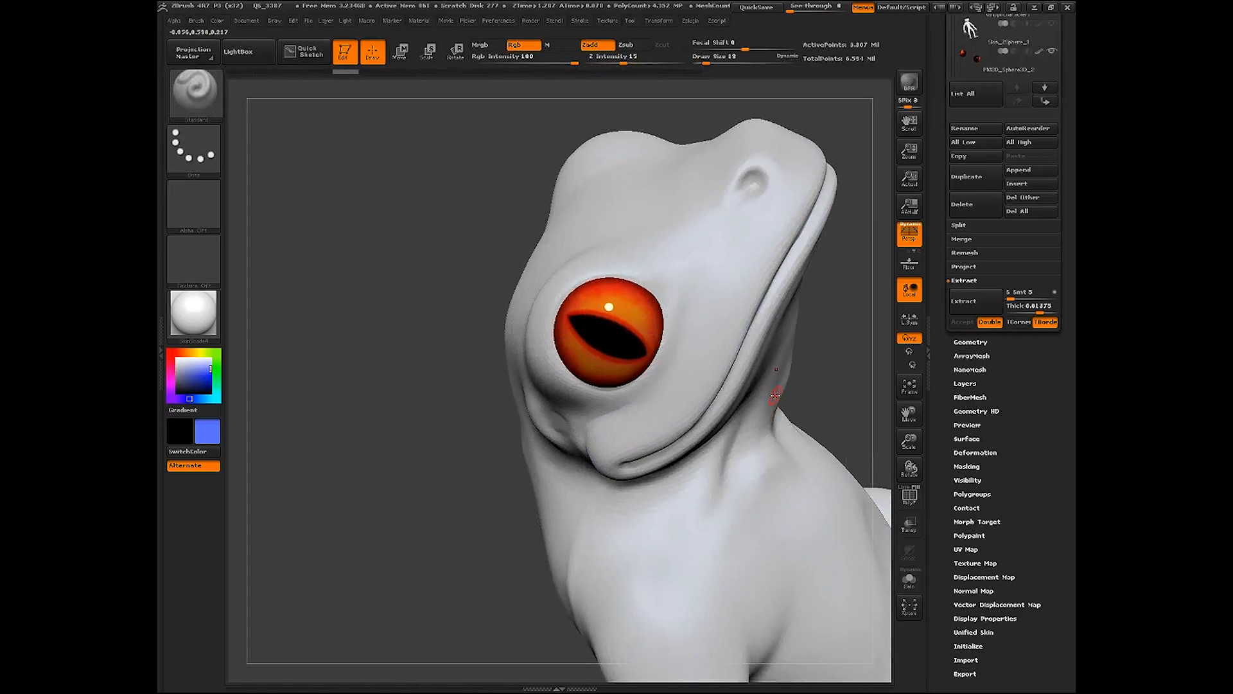
drag(434, 499, 743, 325)
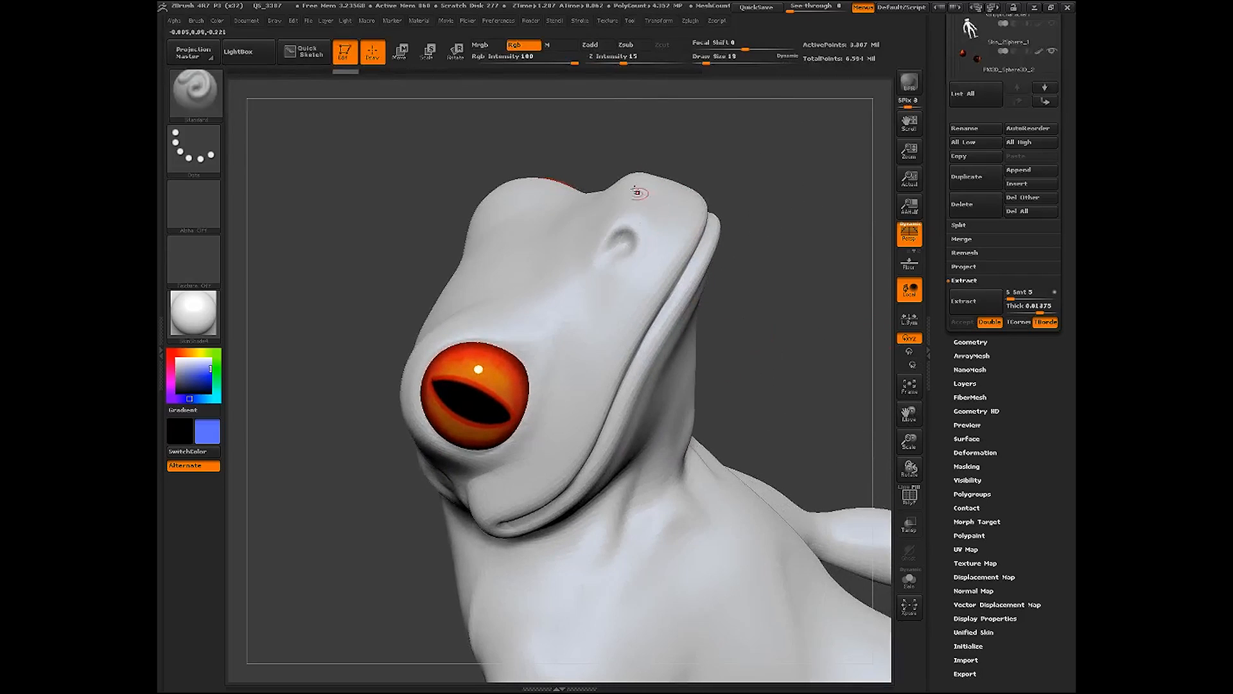
mouse_move(661, 234)
mouse_down()
mouse_move(682, 248)
mouse_move(693, 225)
mouse_move(615, 364)
mouse_move(702, 197)
mouse_up()
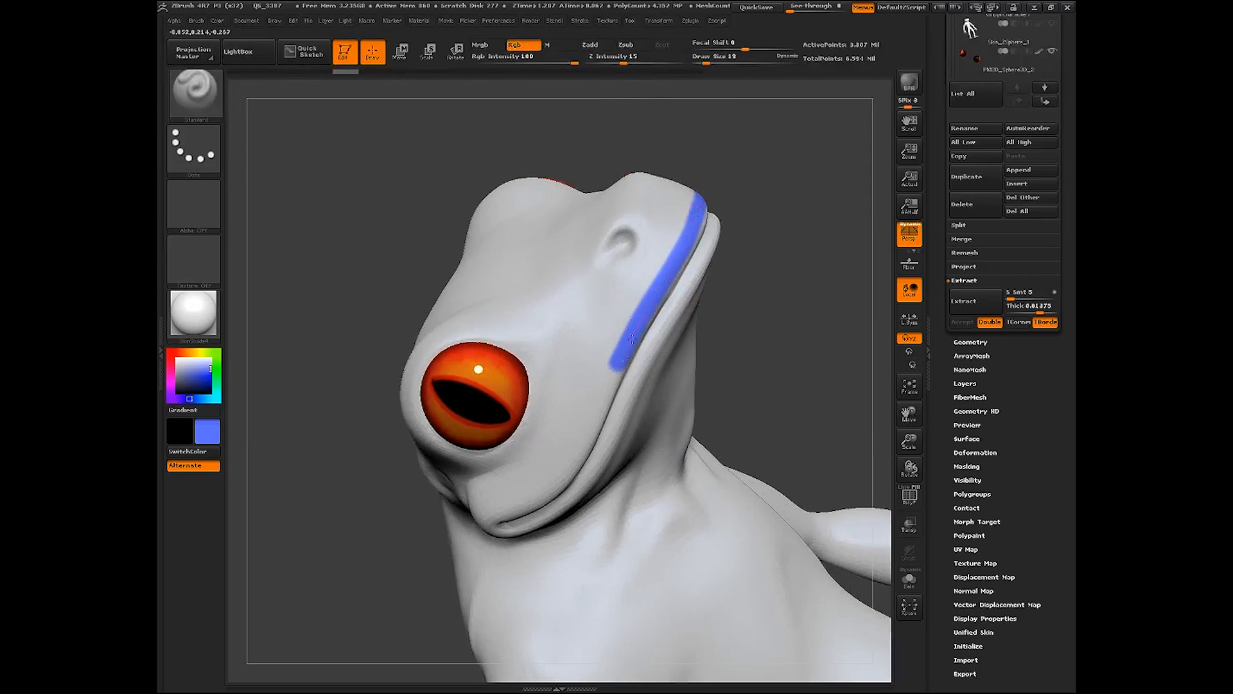
drag(632, 339, 703, 215)
drag(679, 267, 608, 391)
drag(725, 378, 762, 364)
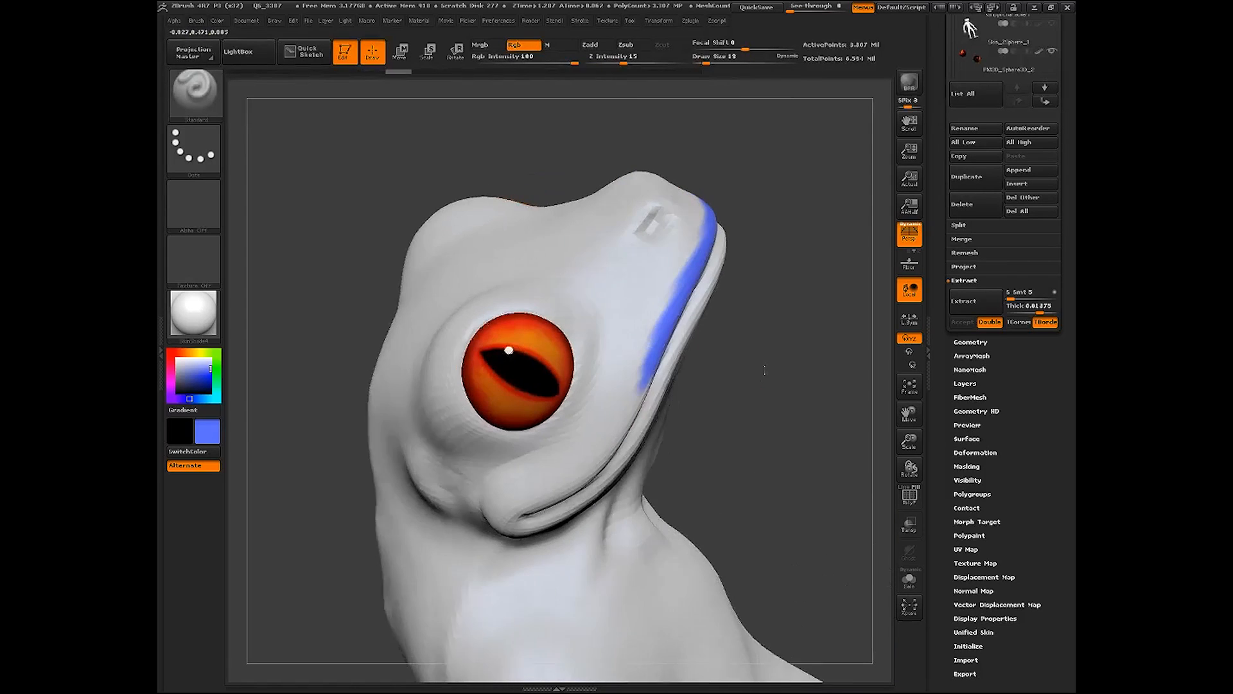
mouse_move(665, 333)
mouse_down()
mouse_move(607, 431)
mouse_move(517, 503)
mouse_move(660, 369)
mouse_move(539, 497)
mouse_move(623, 430)
mouse_move(544, 496)
mouse_up()
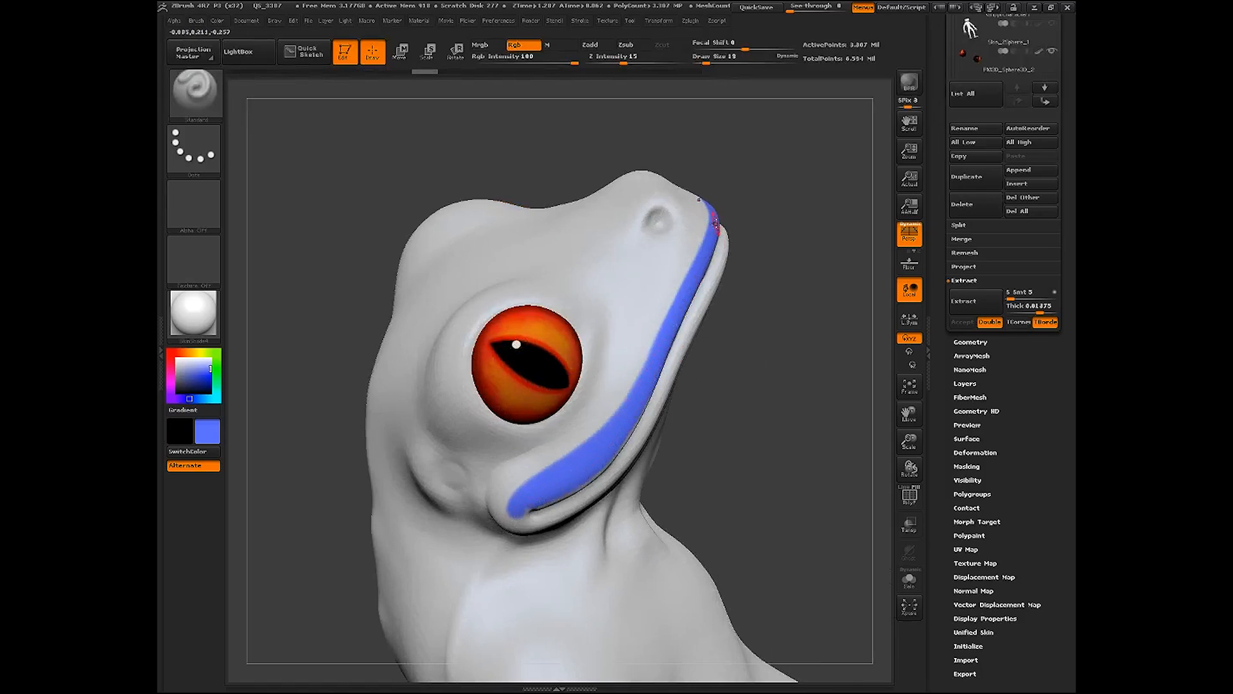
Paint blue around the mouth corner and along the whole lower lip up to the snout tip, filling the gaps
drag(778, 466, 770, 404)
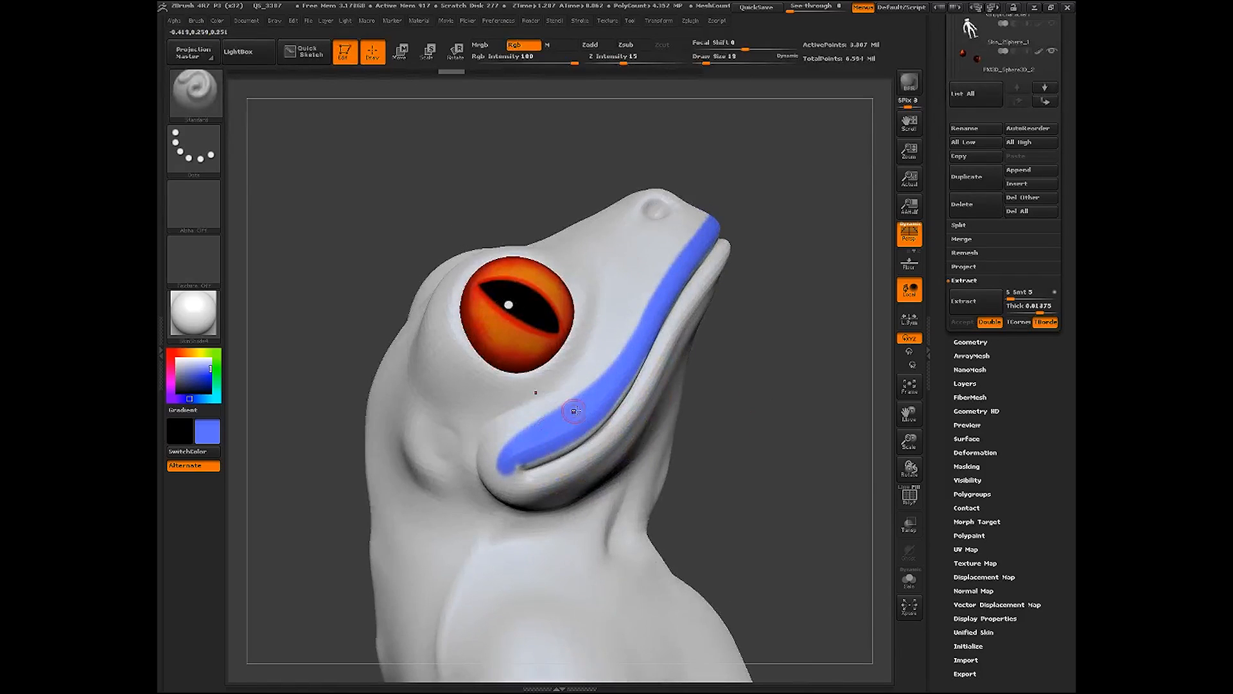
mouse_move(506, 459)
mouse_down()
mouse_move(591, 466)
mouse_move(520, 467)
mouse_move(610, 436)
mouse_move(599, 426)
mouse_up()
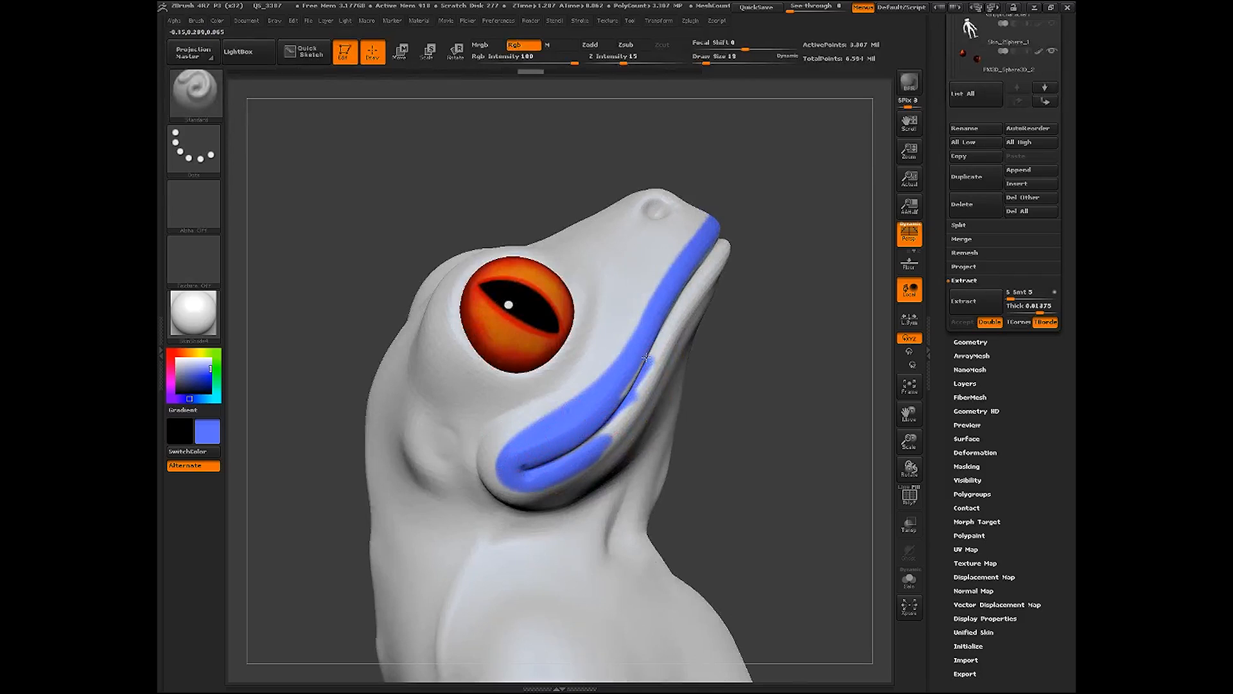
drag(654, 341, 694, 275)
drag(809, 276, 764, 289)
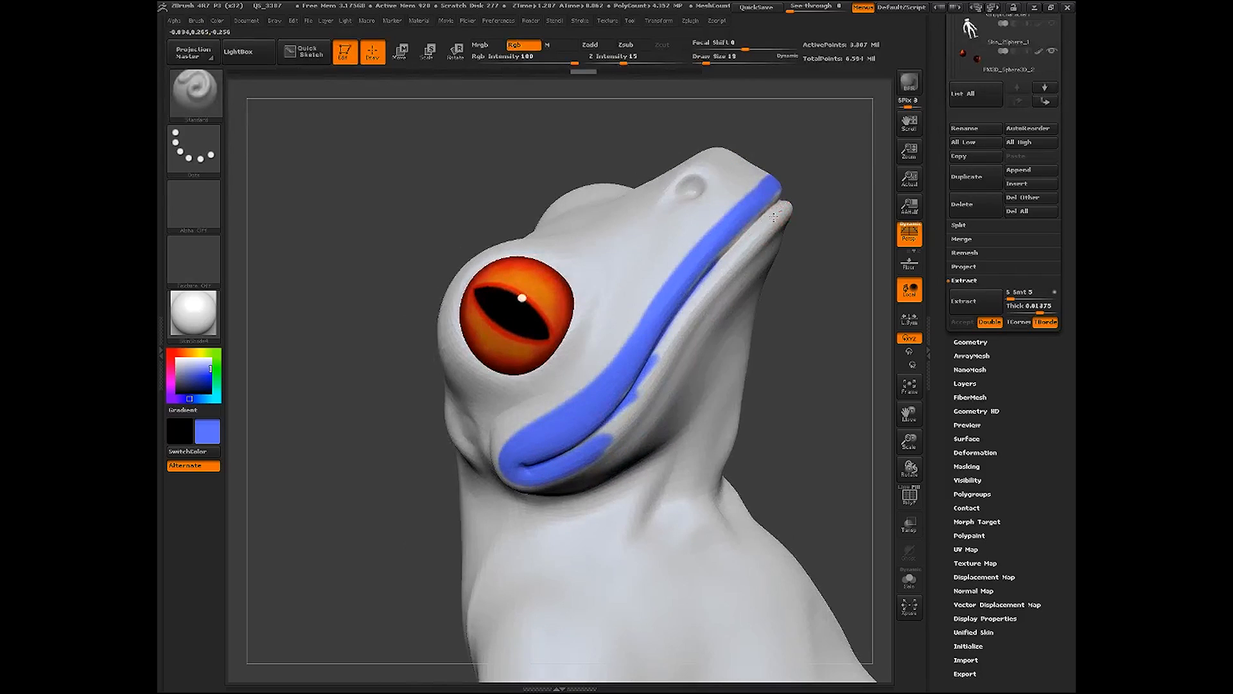
drag(779, 213, 578, 453)
drag(678, 324, 751, 254)
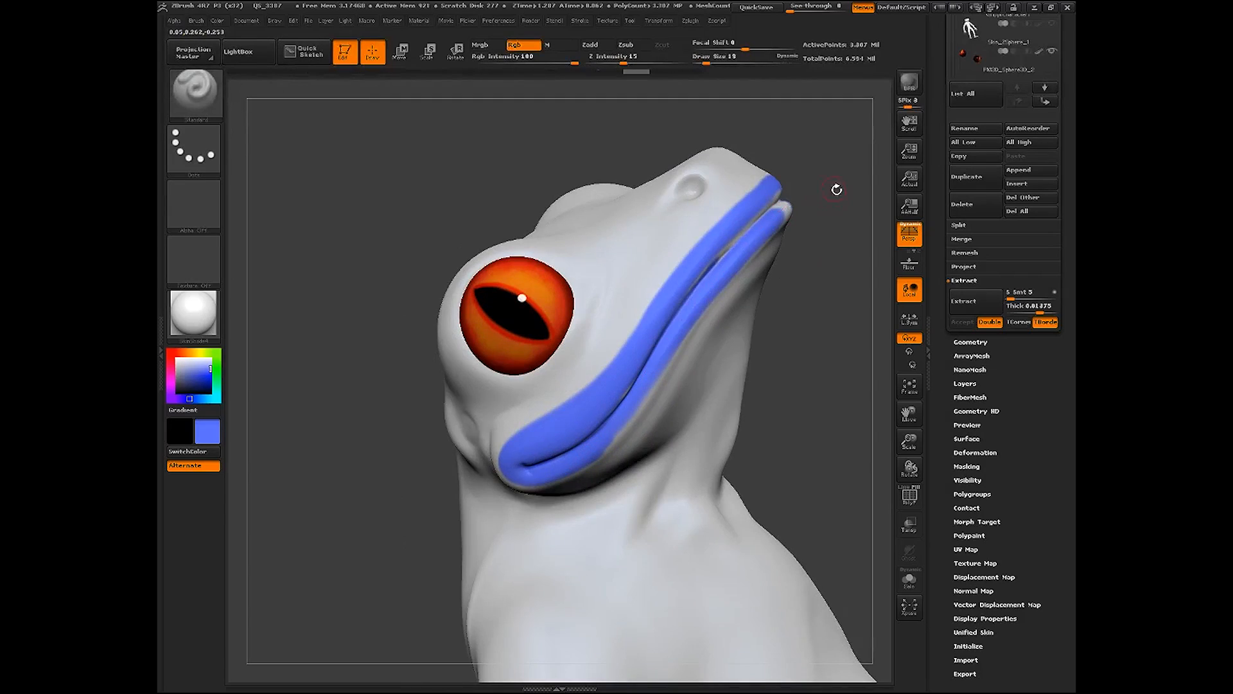
mouse_move(837, 190)
mouse_down()
mouse_move(796, 197)
mouse_move(676, 306)
mouse_up()
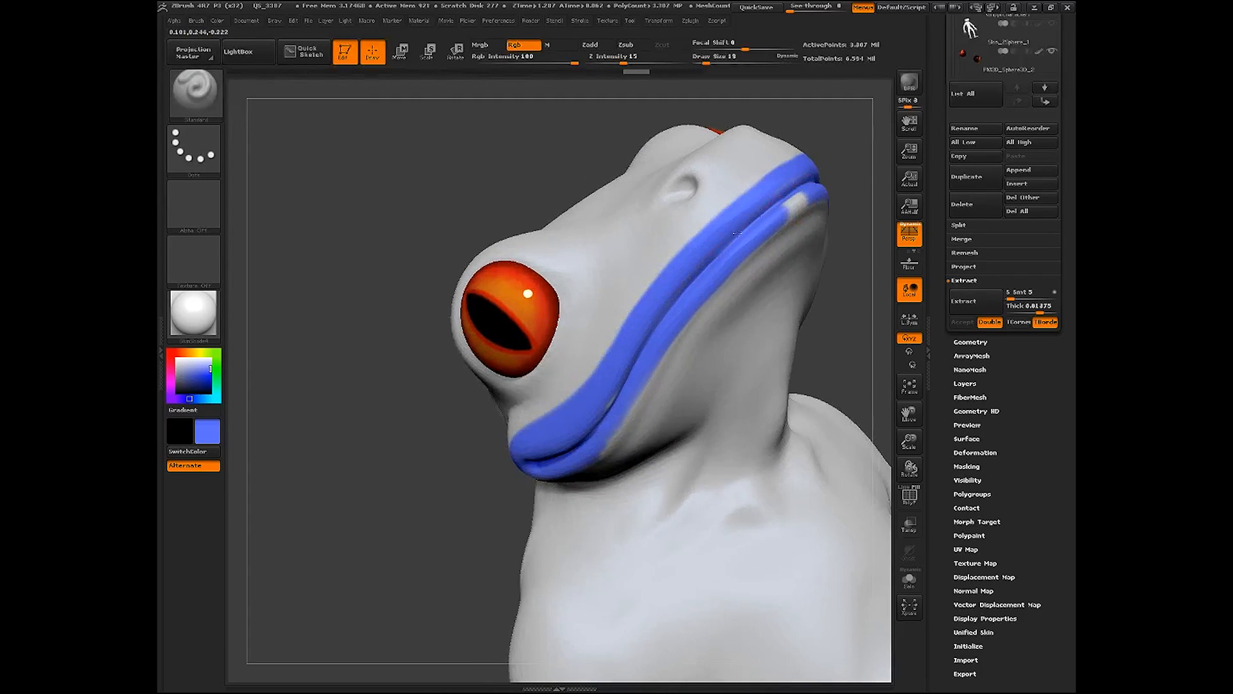
mouse_move(788, 211)
mouse_down()
mouse_move(811, 194)
mouse_move(793, 166)
mouse_up()
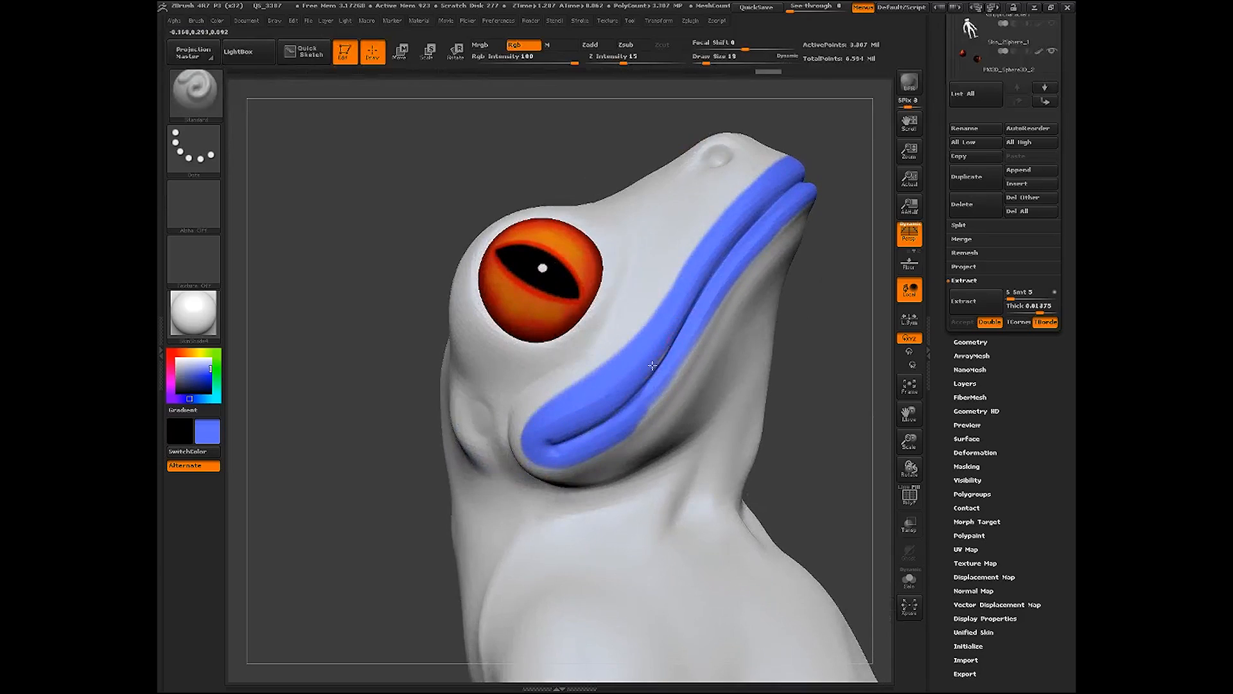
mouse_move(750, 258)
mouse_down()
mouse_move(577, 454)
mouse_move(554, 443)
mouse_up()
Widen the blue over the bulge behind the mouth corner and even out its upper edge below the eye
mouse_move(848, 523)
mouse_down()
mouse_move(853, 532)
mouse_move(848, 427)
mouse_up()
drag(750, 319, 624, 357)
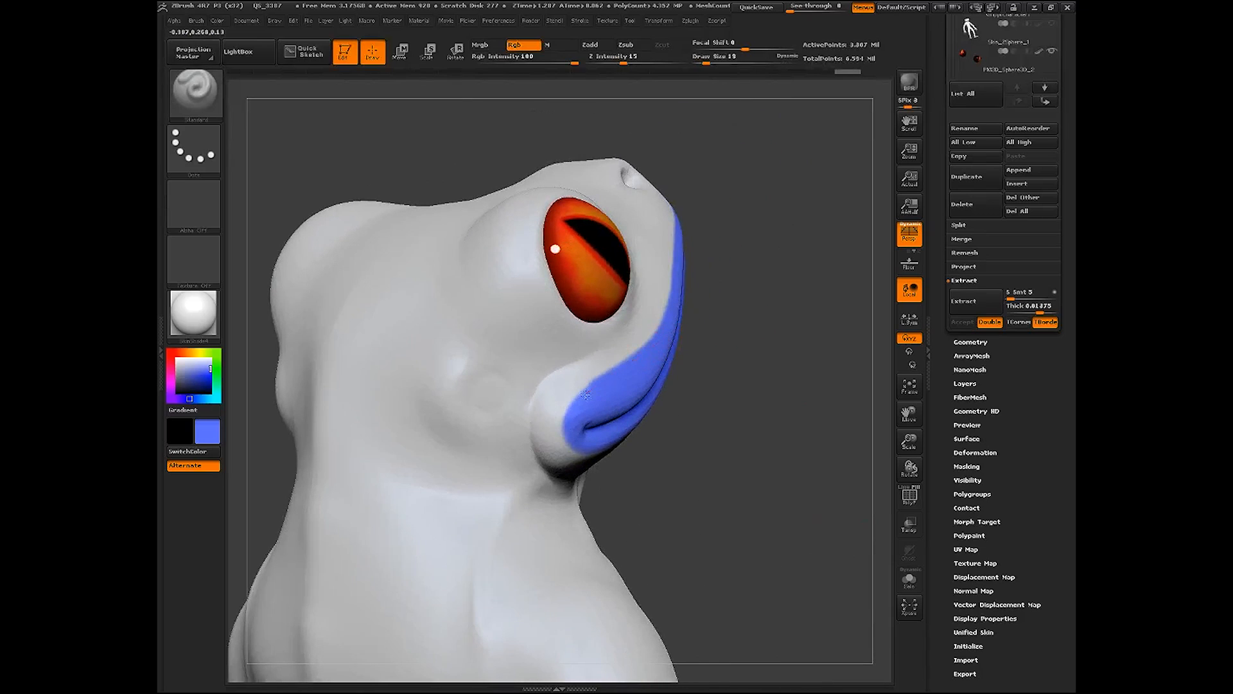
drag(696, 432, 674, 434)
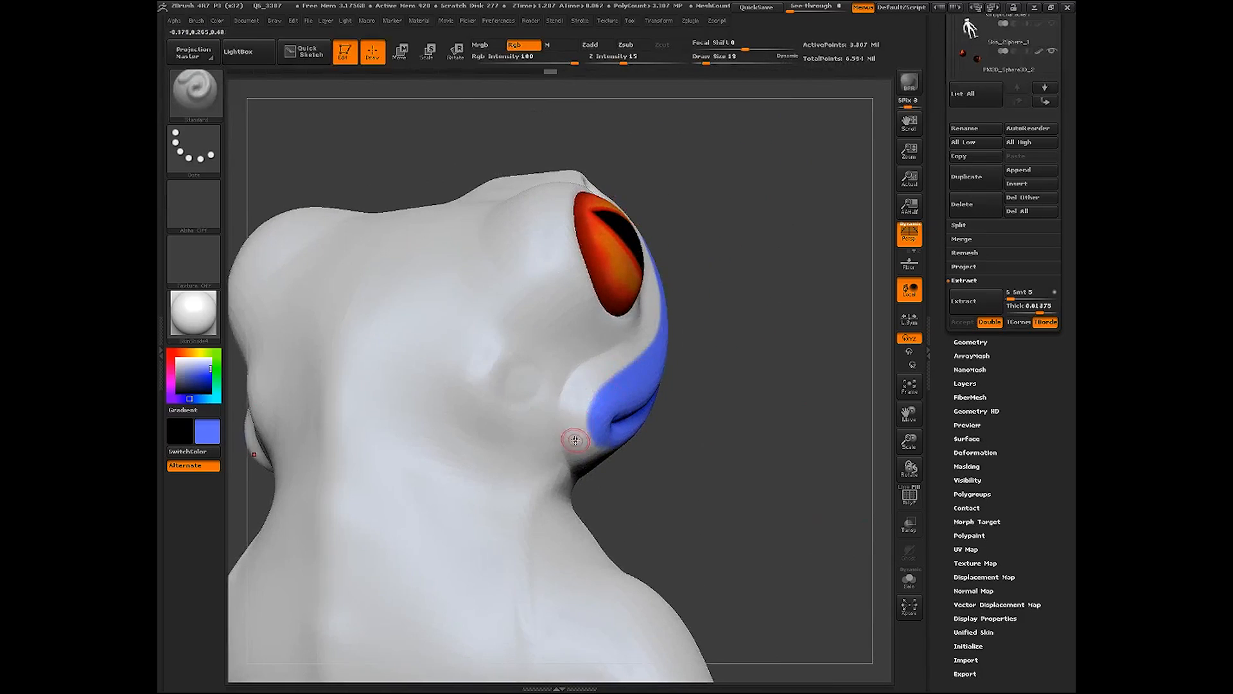
mouse_move(576, 460)
mouse_down()
mouse_move(570, 384)
mouse_move(644, 342)
mouse_up()
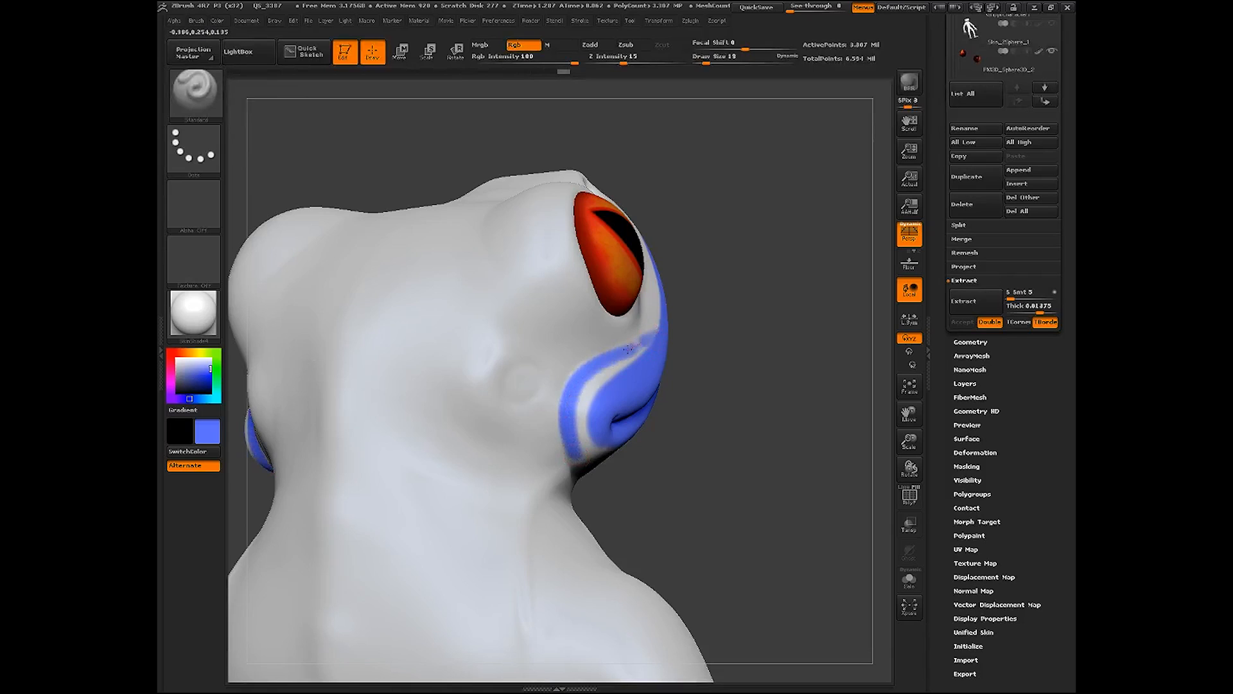
mouse_move(577, 378)
mouse_down()
mouse_move(570, 437)
mouse_move(638, 349)
mouse_up()
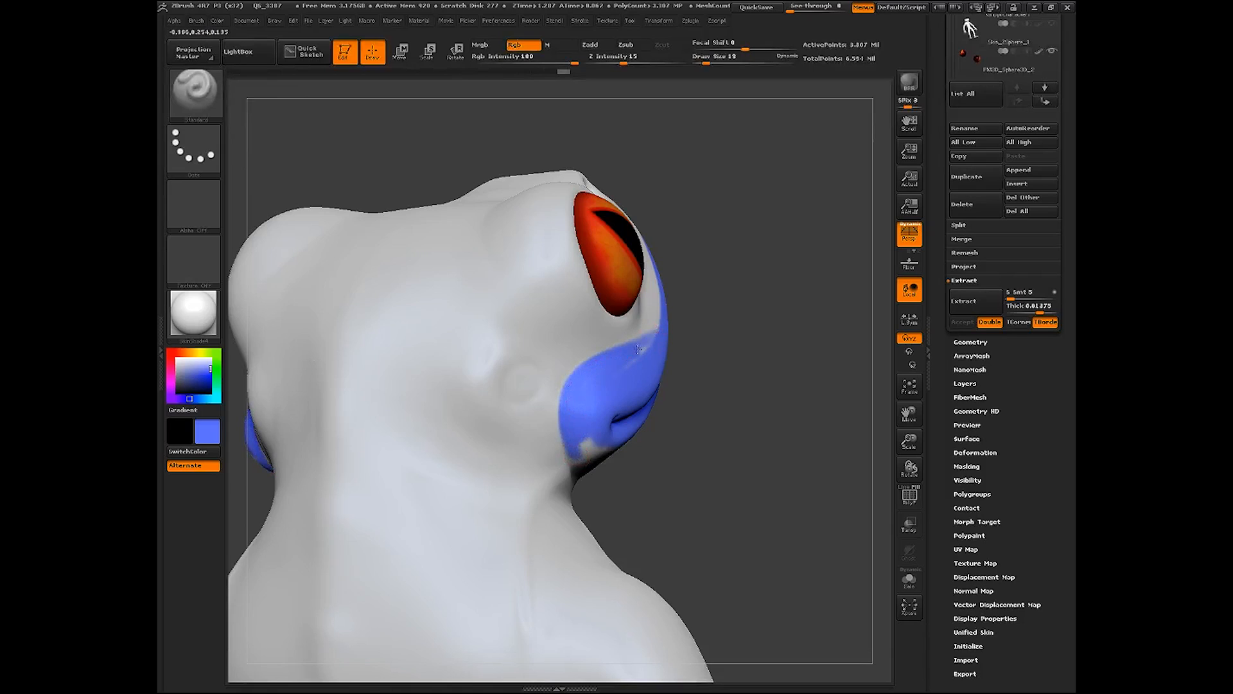
drag(730, 322, 664, 332)
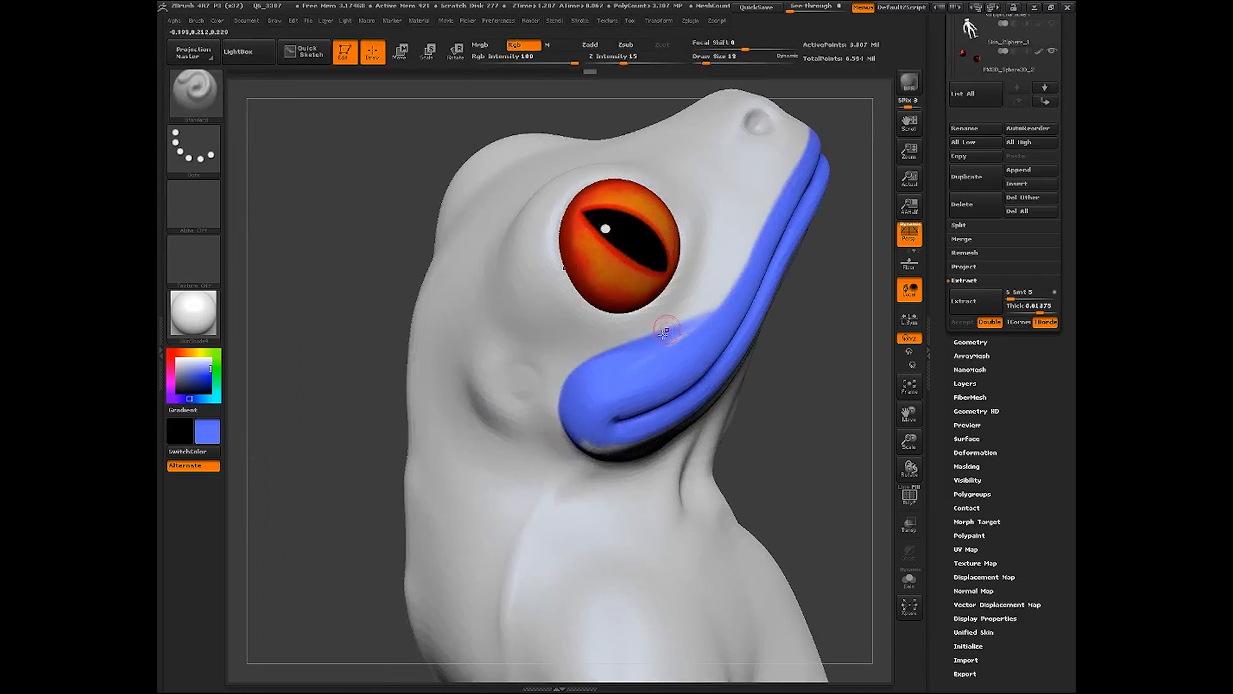
drag(767, 212, 691, 335)
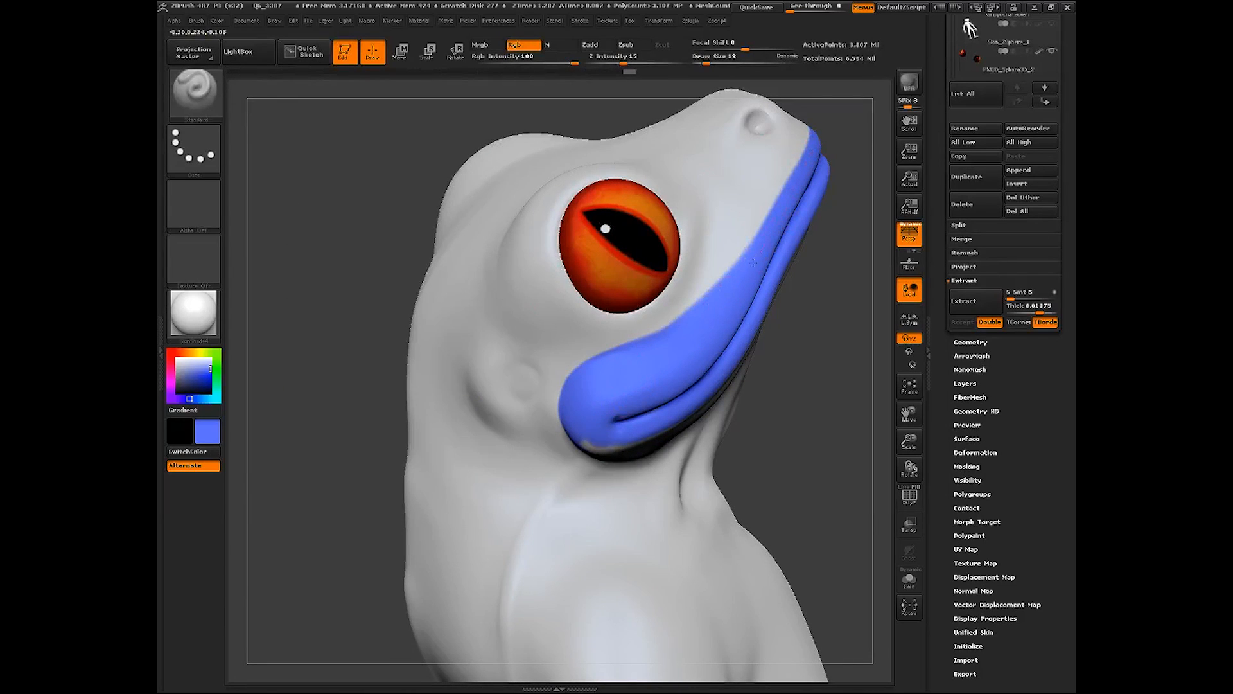
Widen the blue band onto the underside of the lower jaw and fill it solidly down to the mouth corner
mouse_move(796, 427)
mouse_down()
mouse_move(676, 340)
mouse_move(687, 393)
mouse_move(646, 337)
mouse_move(719, 366)
mouse_move(745, 352)
mouse_move(738, 309)
mouse_up()
drag(808, 357, 404, 495)
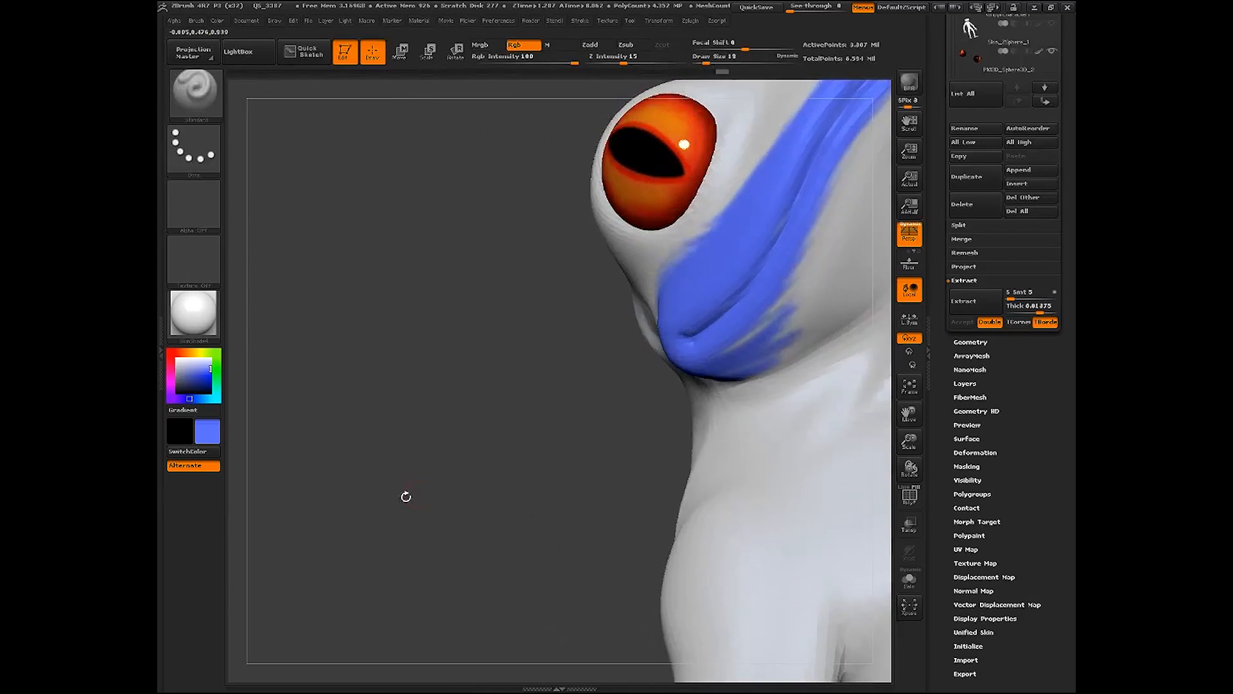
mouse_move(876, 407)
mouse_down()
mouse_move(779, 499)
mouse_move(794, 483)
mouse_move(780, 478)
mouse_up()
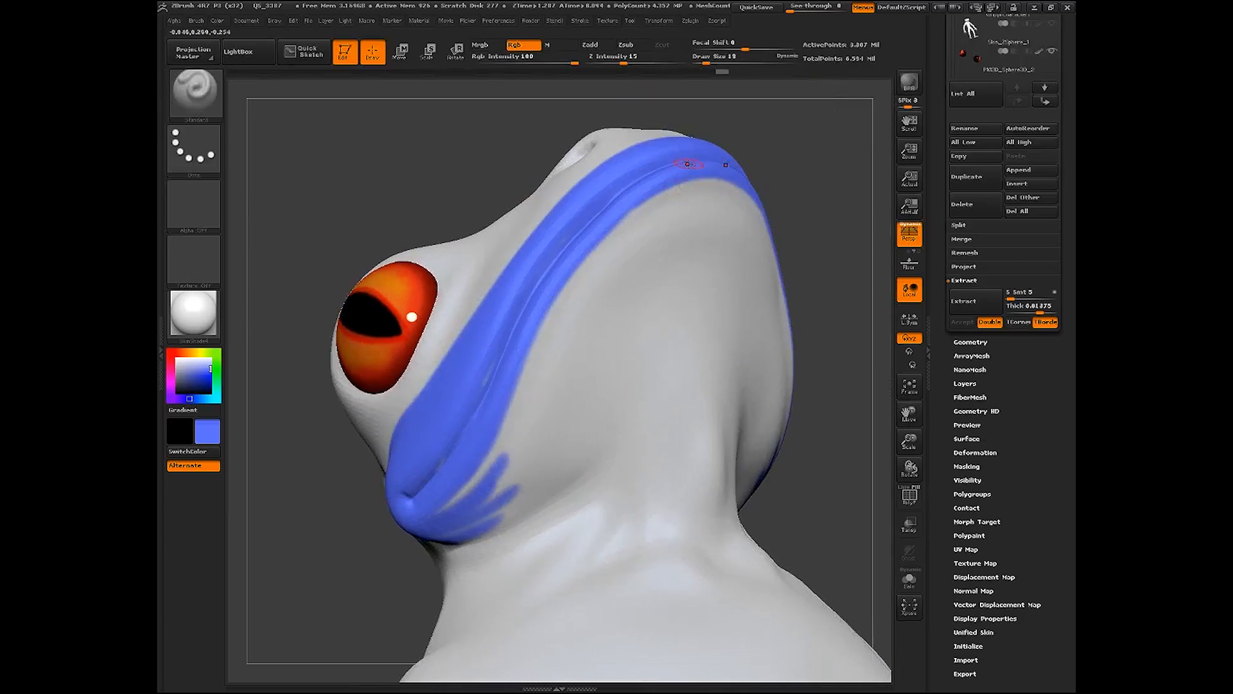
mouse_move(695, 177)
mouse_down()
mouse_move(675, 193)
mouse_move(700, 186)
mouse_move(647, 202)
mouse_move(604, 239)
mouse_move(446, 507)
mouse_up()
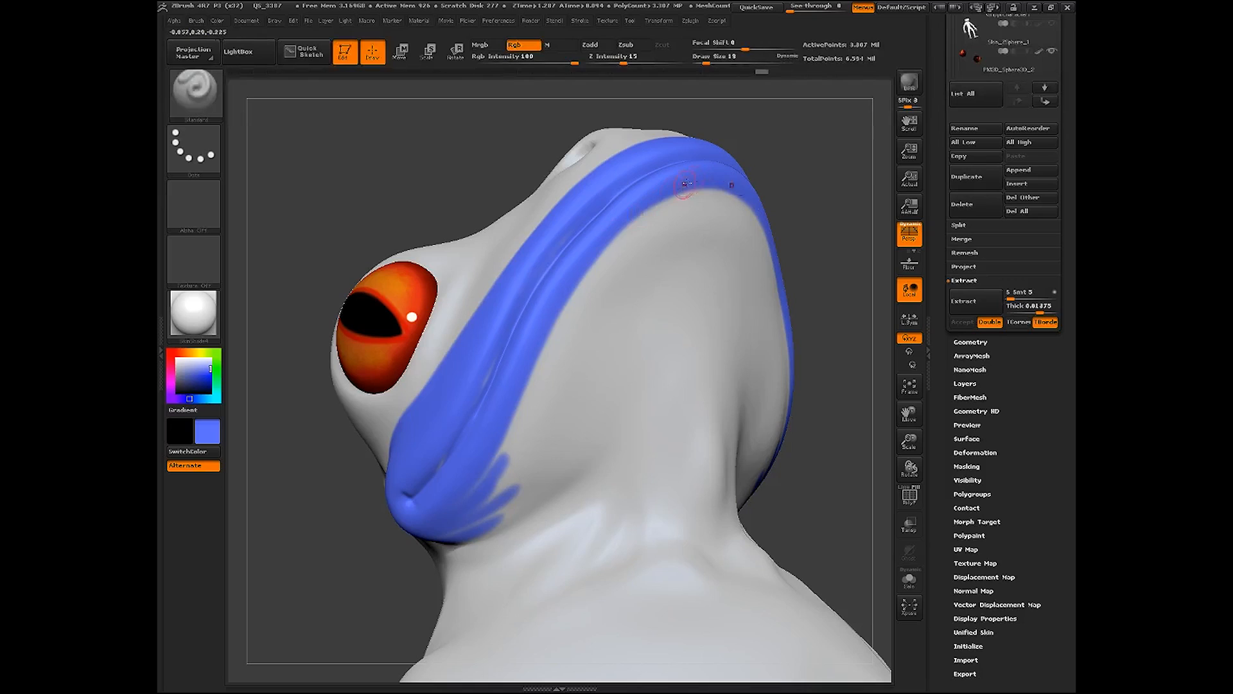
mouse_move(685, 197)
mouse_down()
mouse_move(617, 239)
mouse_move(532, 456)
mouse_move(446, 532)
mouse_move(571, 283)
mouse_up()
mouse_move(508, 456)
mouse_down()
mouse_move(488, 472)
mouse_move(562, 314)
mouse_up()
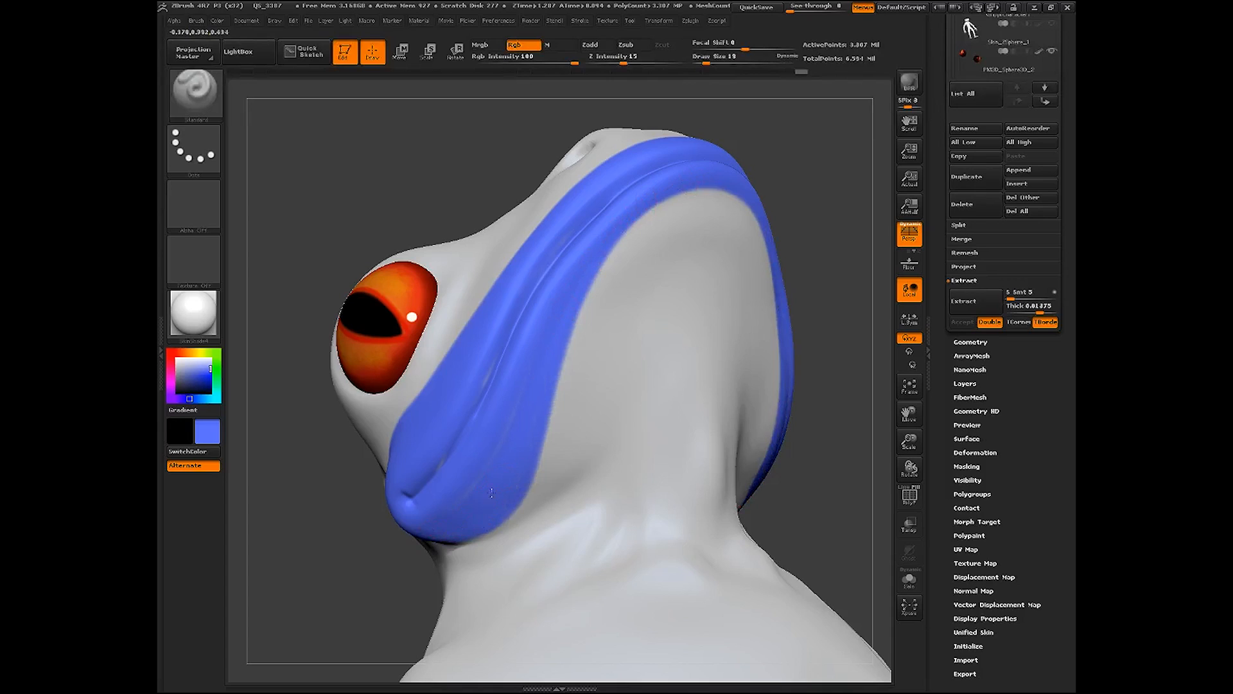
right_drag(491, 492, 548, 347)
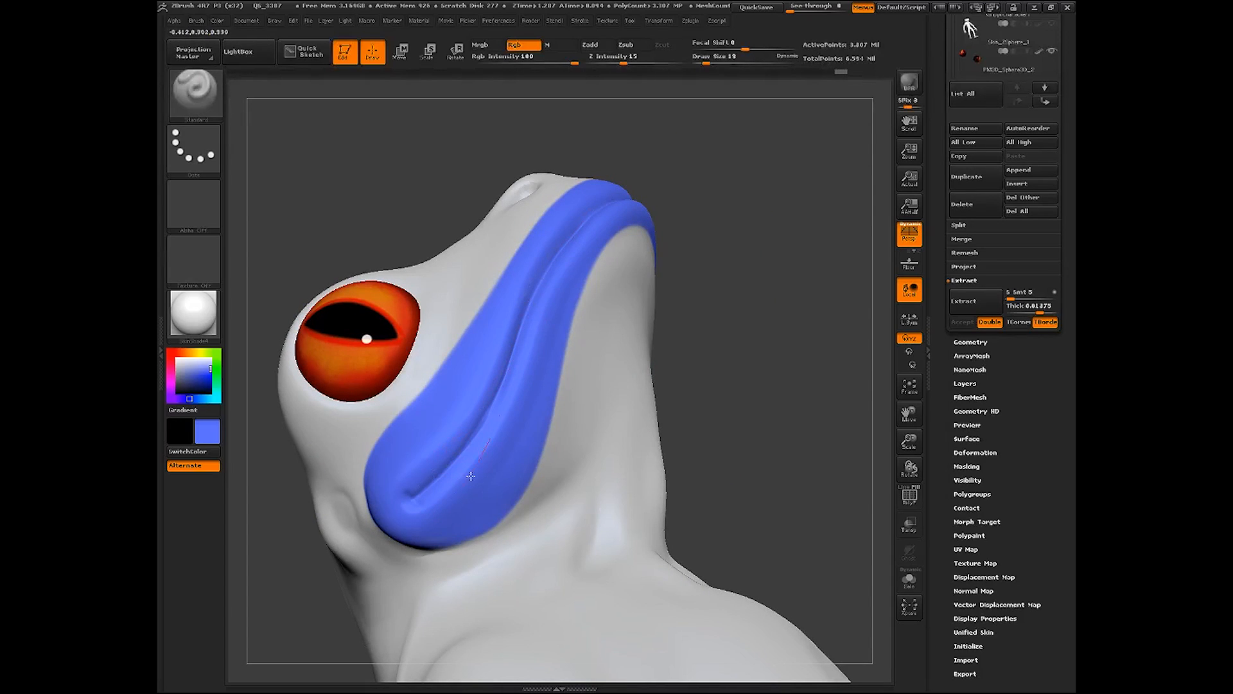
right_drag(713, 374, 661, 391)
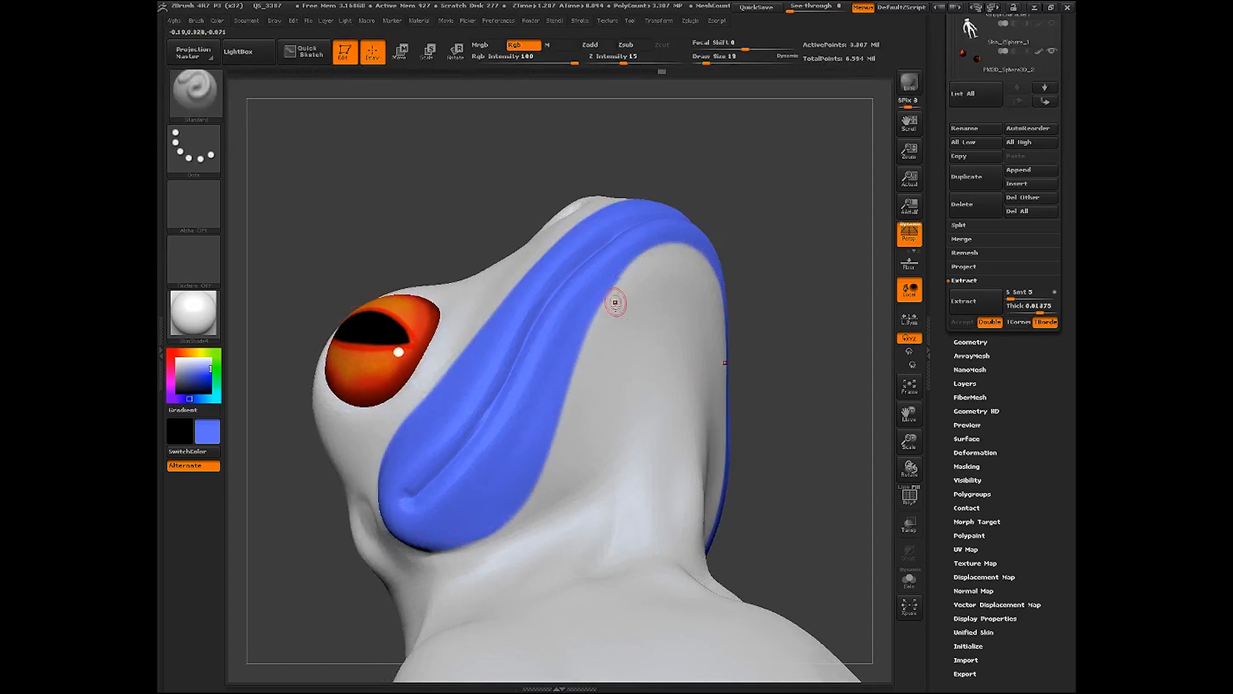
Pick a muted pale yellow and paint a ring on the skin around the eye
mouse_move(617, 302)
right_down()
mouse_move(799, 418)
mouse_move(799, 433)
mouse_move(845, 421)
right_up()
drag(656, 411, 680, 443)
click(196, 352)
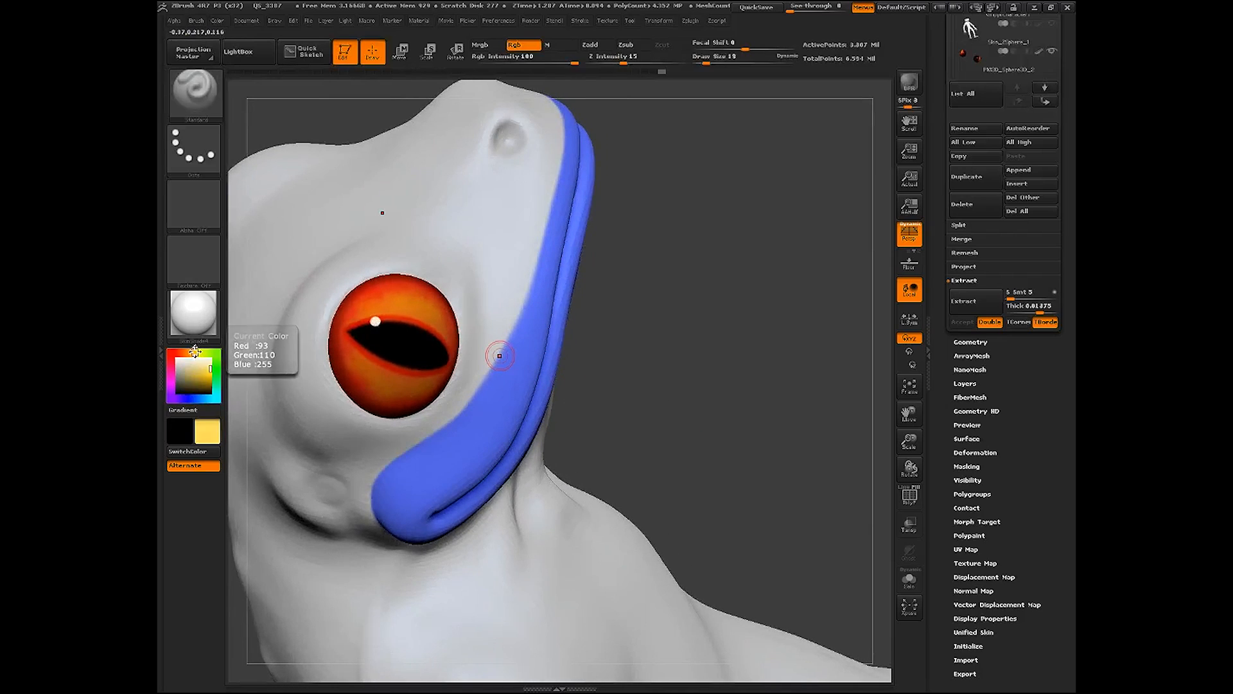
drag(195, 361, 198, 368)
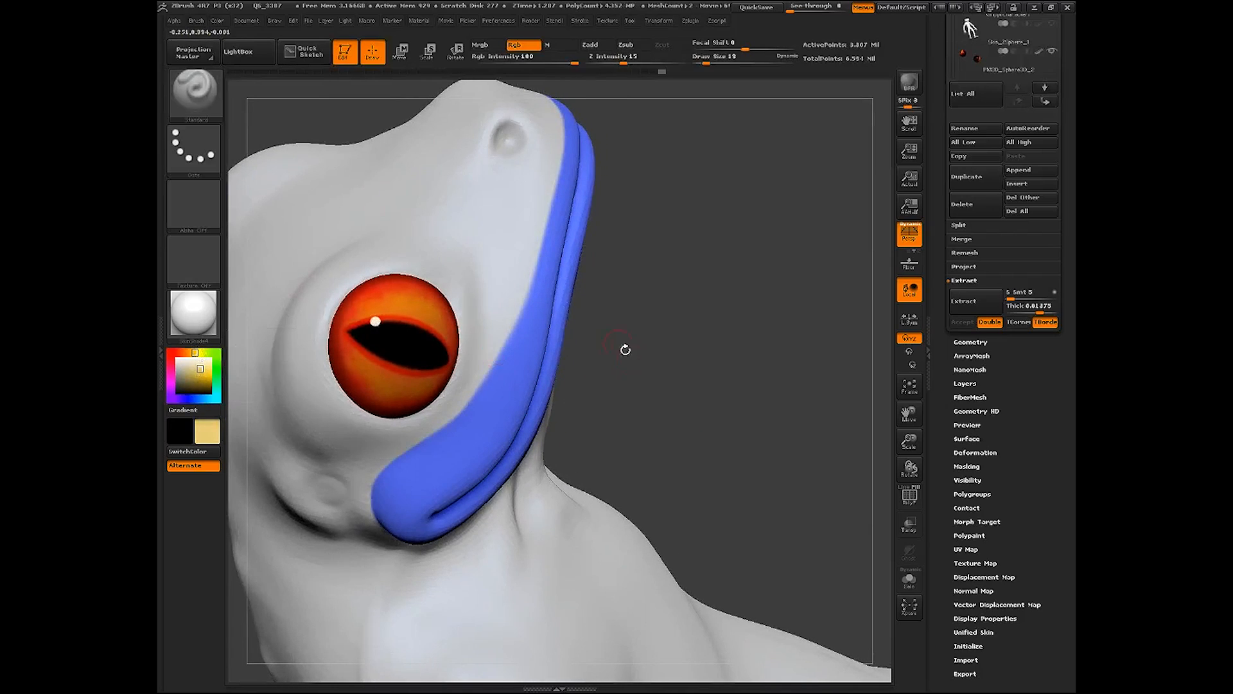
drag(622, 349, 542, 341)
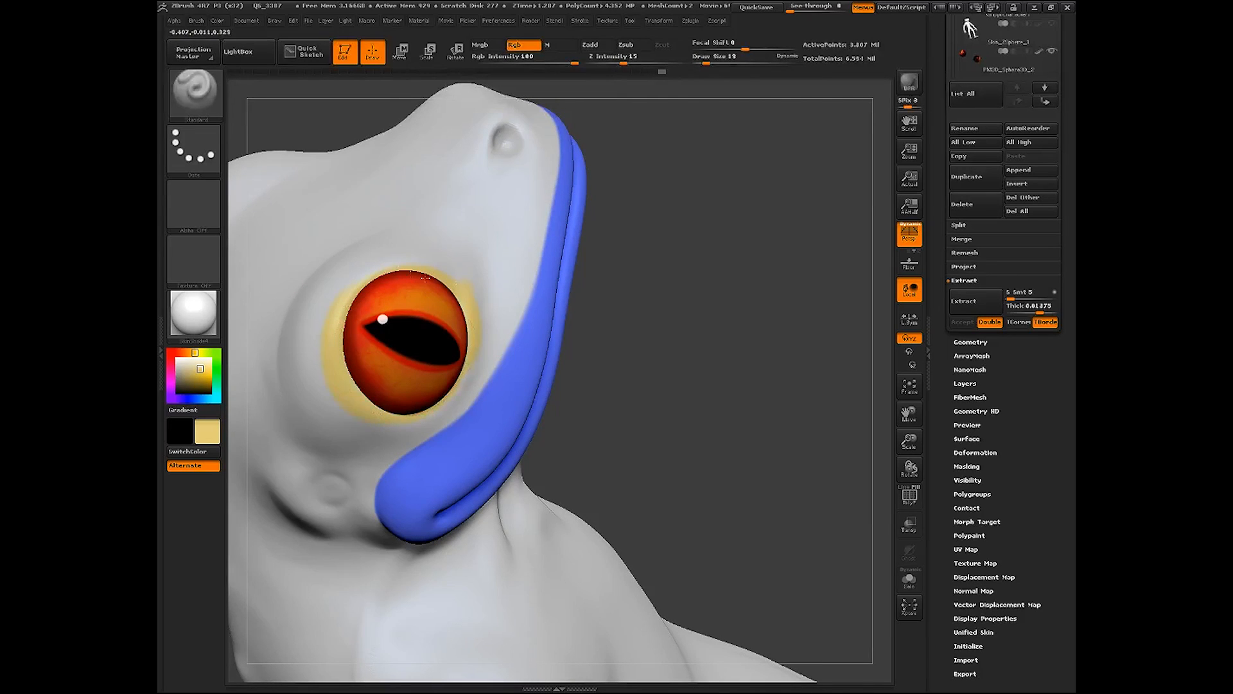
Extend the pale yellow over the top and back of the eye bulge
drag(597, 273, 642, 299)
drag(390, 240, 344, 268)
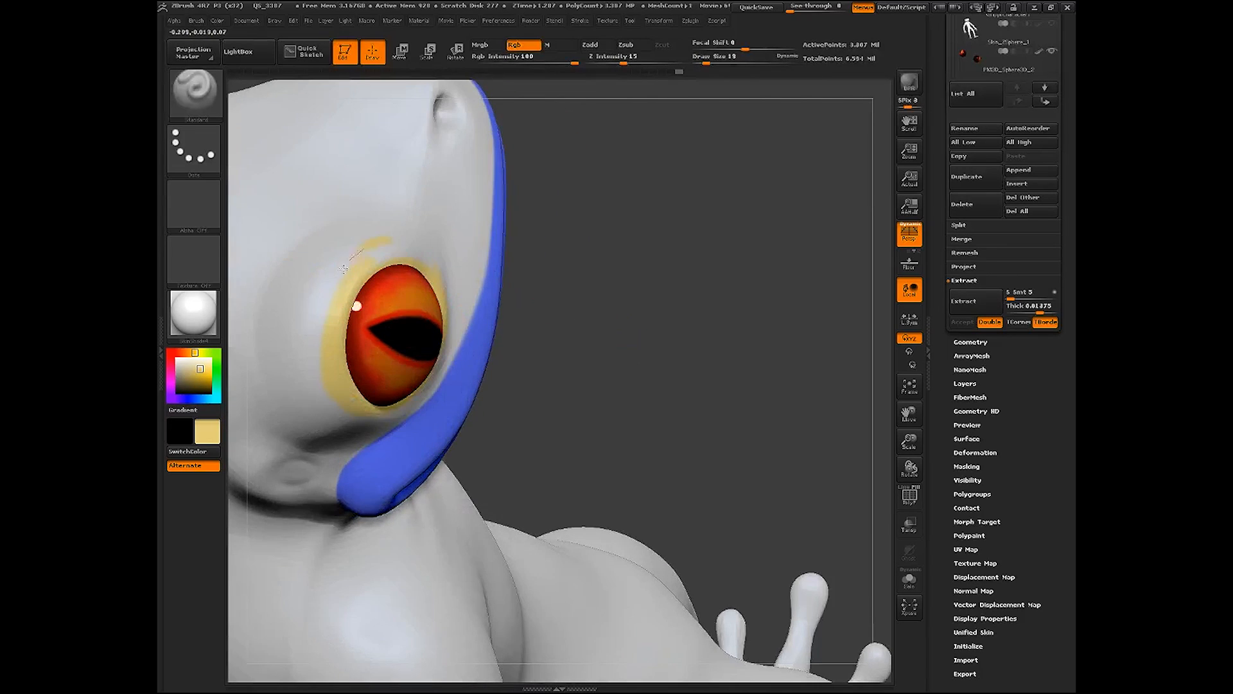
drag(908, 411, 988, 404)
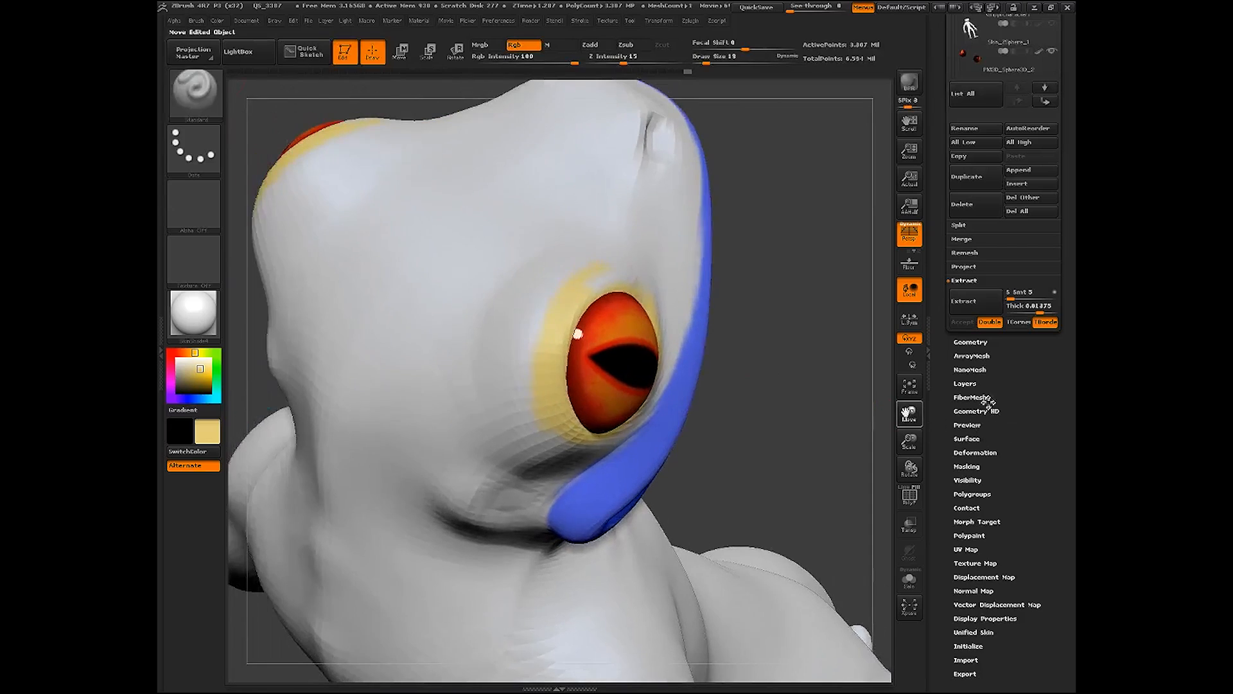
drag(544, 255, 531, 261)
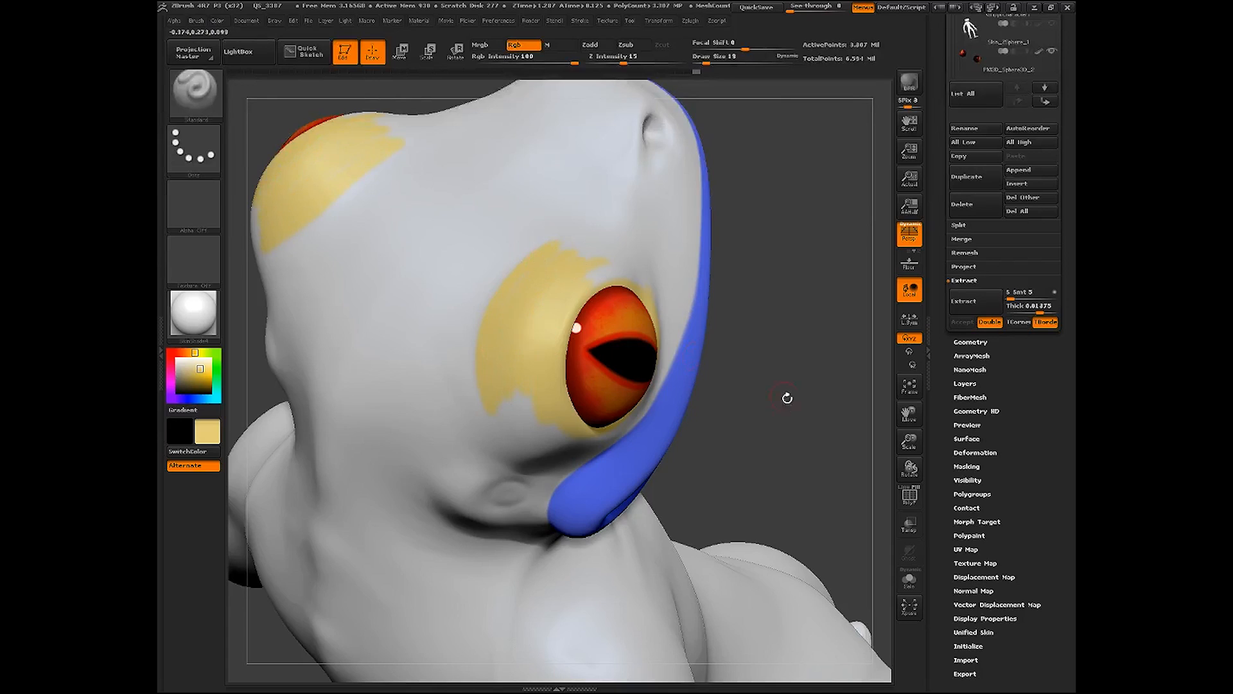
Broaden the pale yellow between the eye and the upper lip and outline its front edge up toward the brow
drag(784, 399, 770, 382)
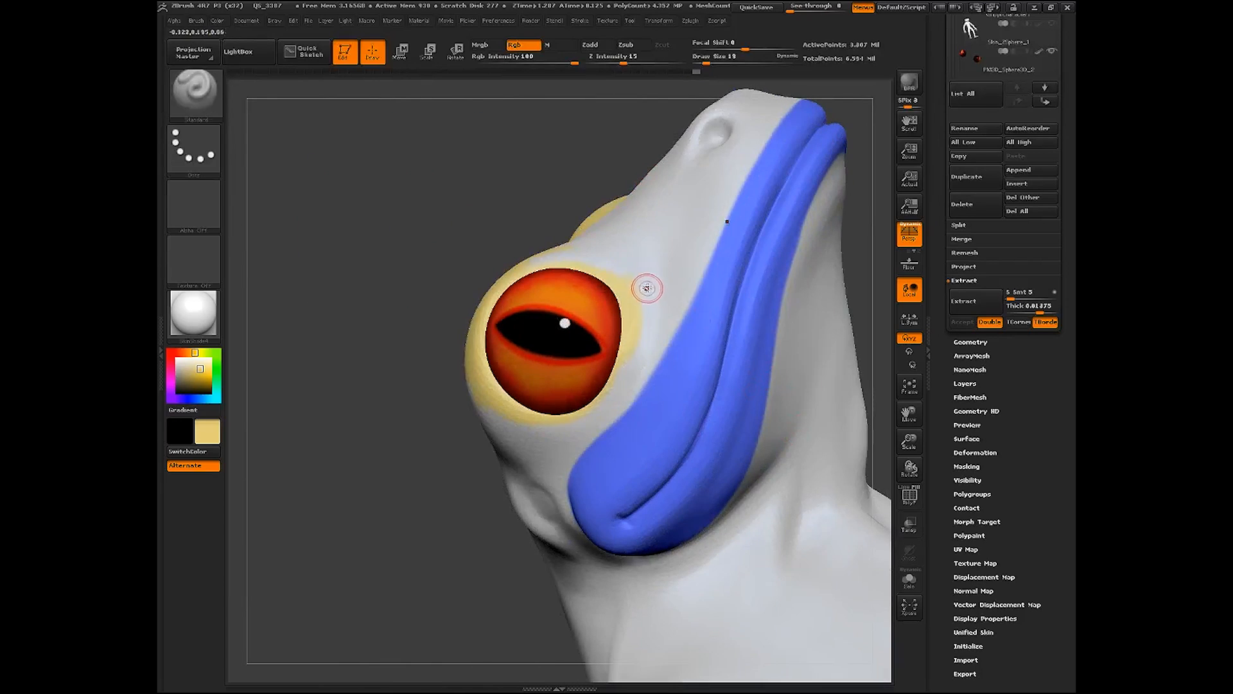
drag(648, 264, 650, 275)
drag(623, 379, 594, 412)
drag(640, 323, 578, 423)
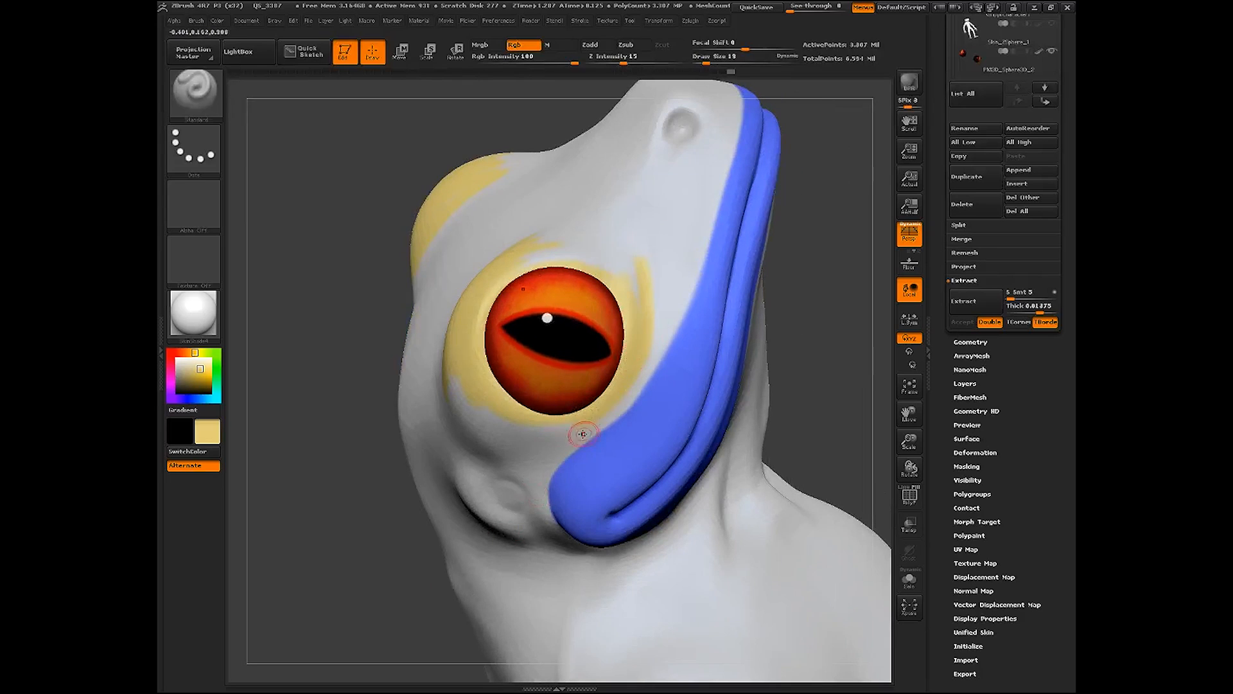
drag(785, 286, 771, 292)
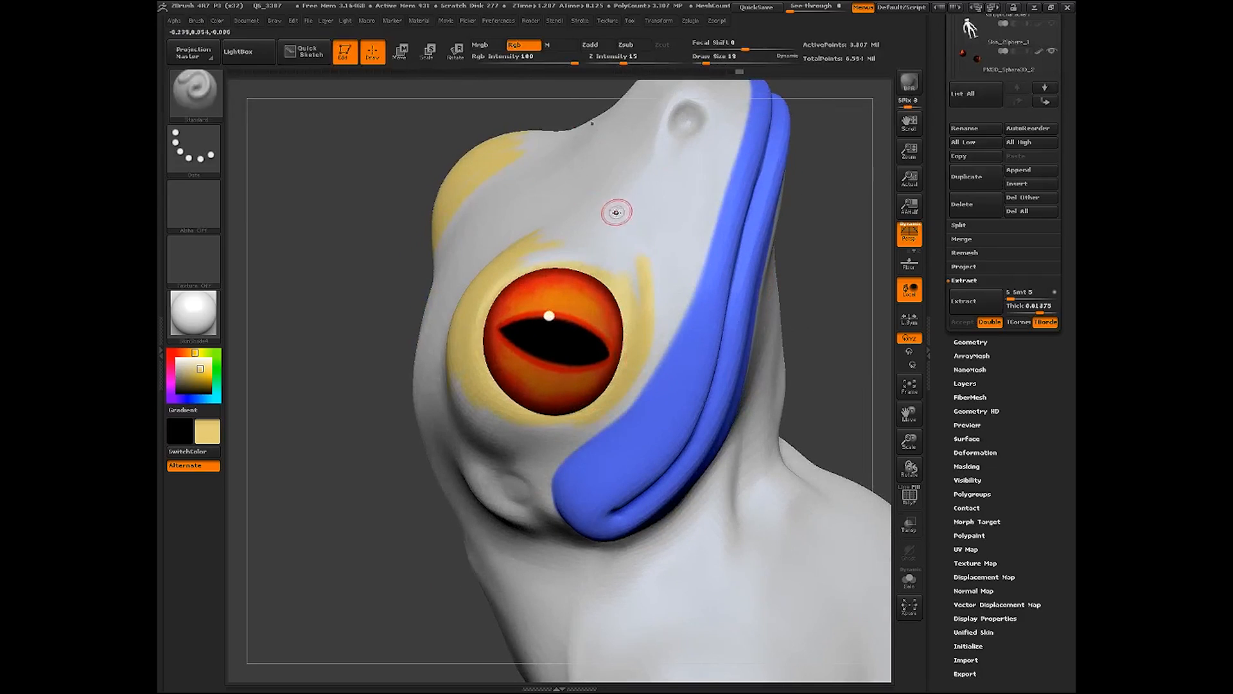
drag(611, 210, 644, 286)
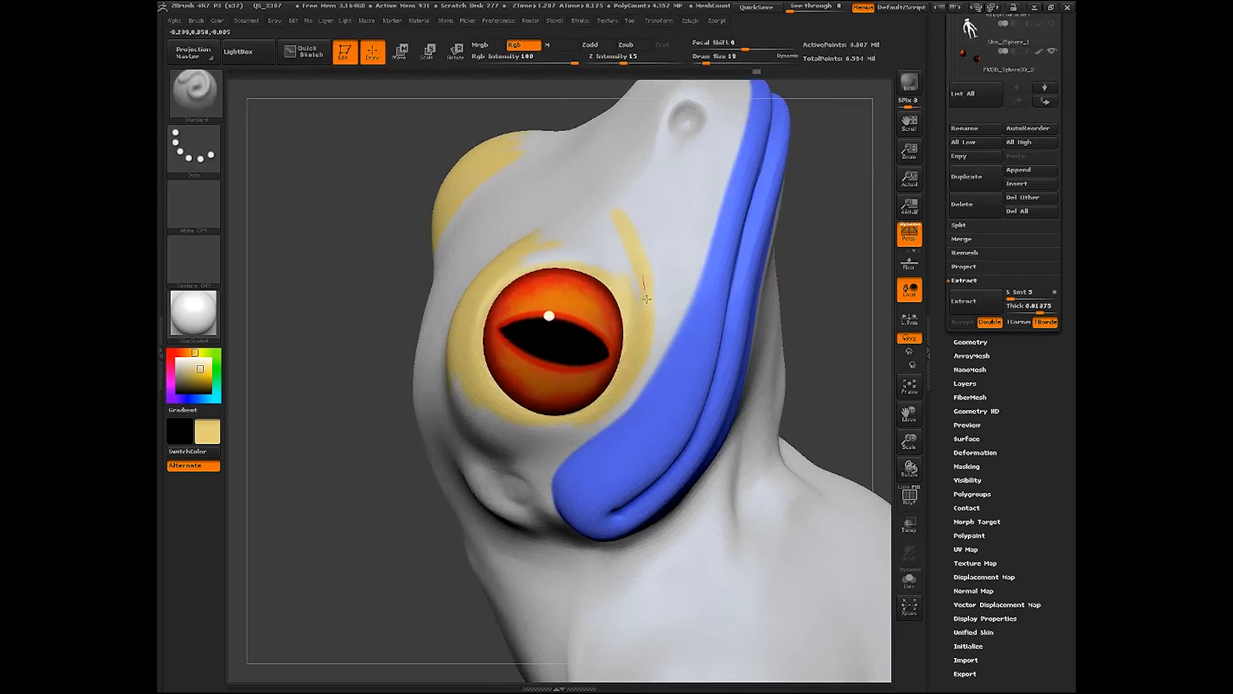
Fill the area above the eye with pale yellow, joining the front and back parts into a rounded peak
mouse_move(794, 286)
mouse_down()
mouse_move(839, 305)
mouse_move(819, 401)
mouse_up()
drag(800, 334, 739, 318)
mouse_move(603, 215)
mouse_down()
mouse_move(533, 305)
mouse_move(566, 249)
mouse_up()
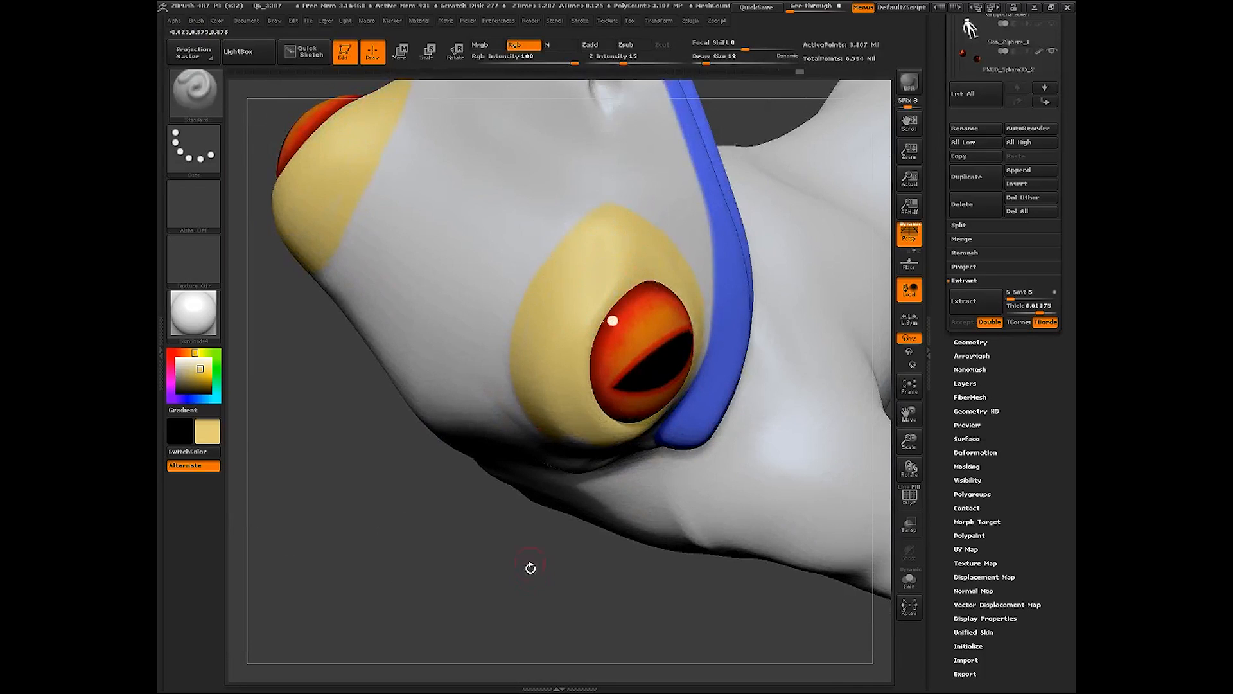
Fill the remaining grey gap behind and below the eye with pale yellow and even out its rear edge
drag(531, 568, 550, 468)
drag(821, 289, 743, 333)
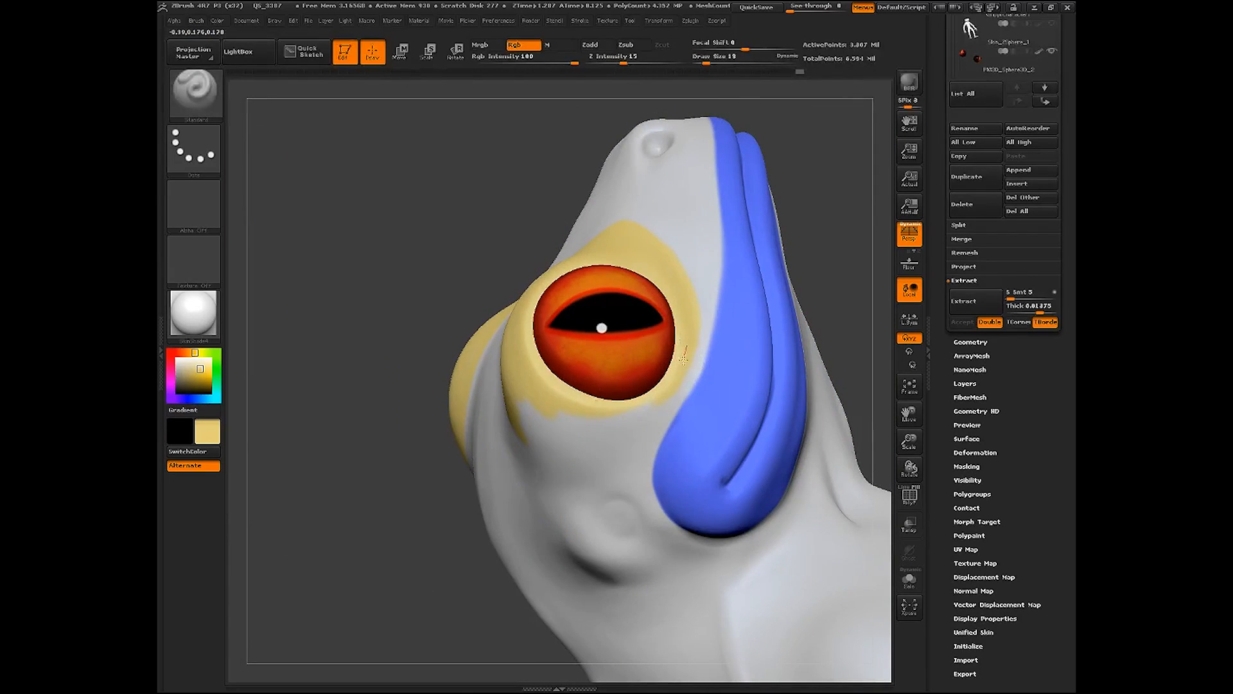
drag(440, 531, 553, 383)
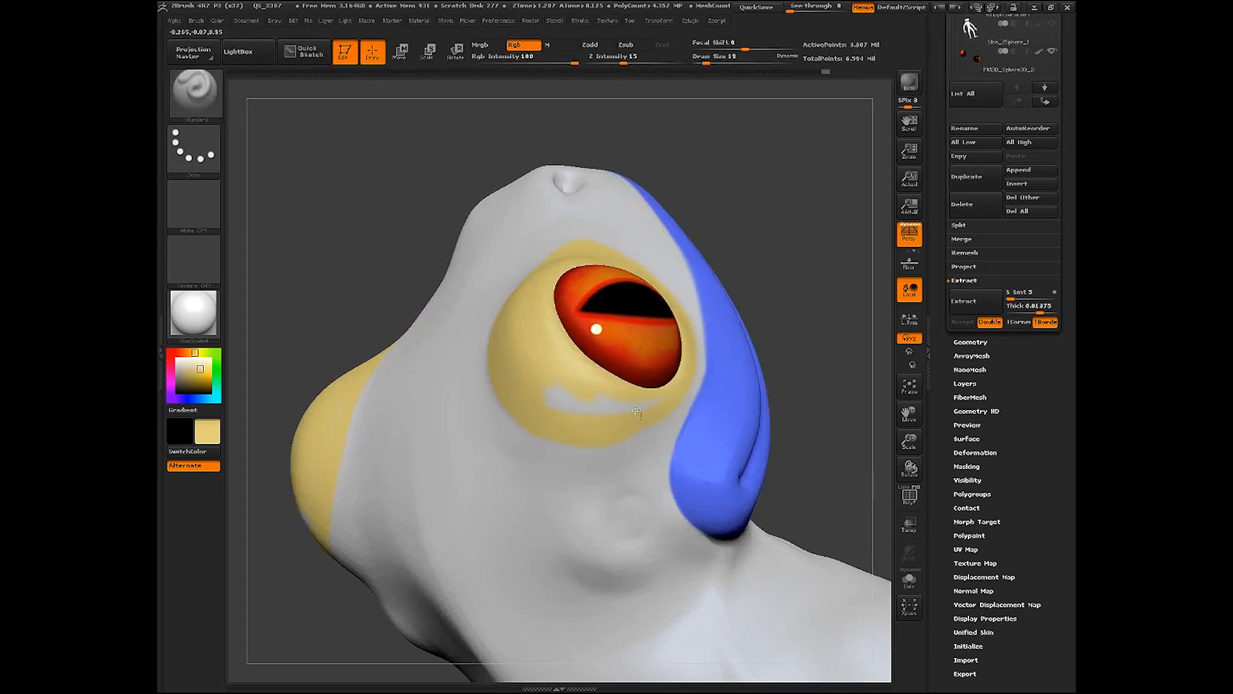
drag(635, 410, 657, 402)
mouse_move(528, 412)
mouse_down()
mouse_move(597, 436)
mouse_move(650, 414)
mouse_up()
mouse_move(548, 385)
mouse_down()
mouse_move(645, 408)
mouse_move(649, 396)
mouse_up()
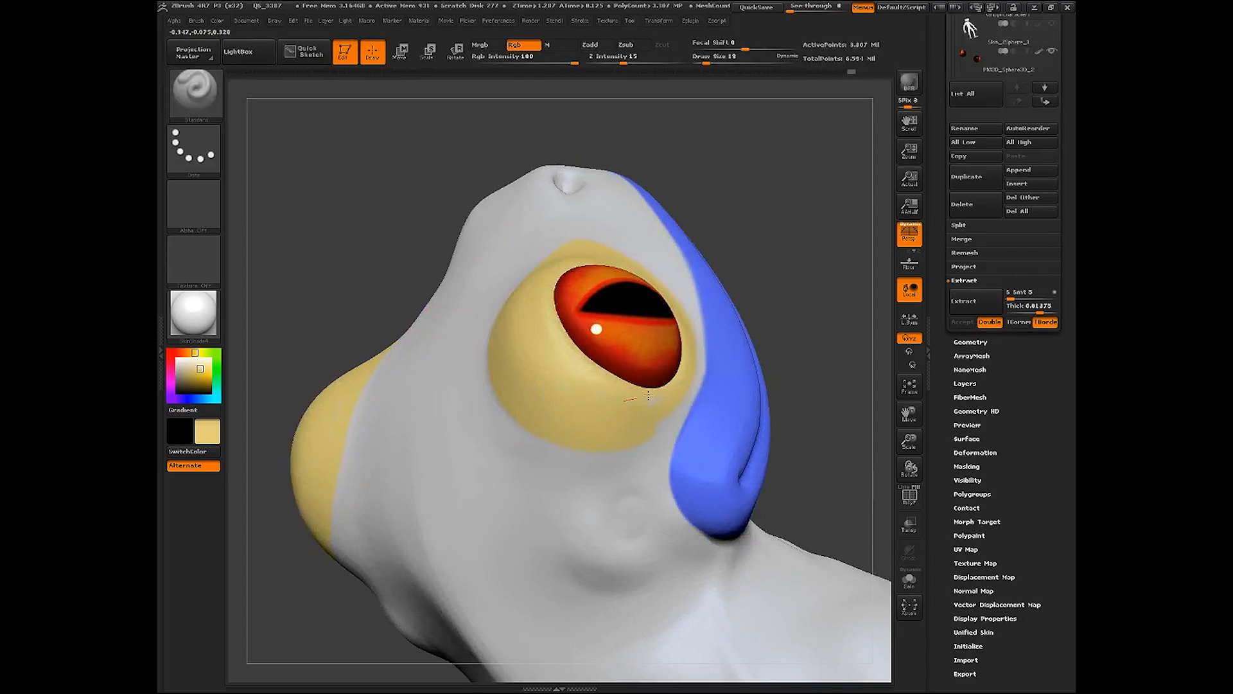
drag(819, 380, 652, 389)
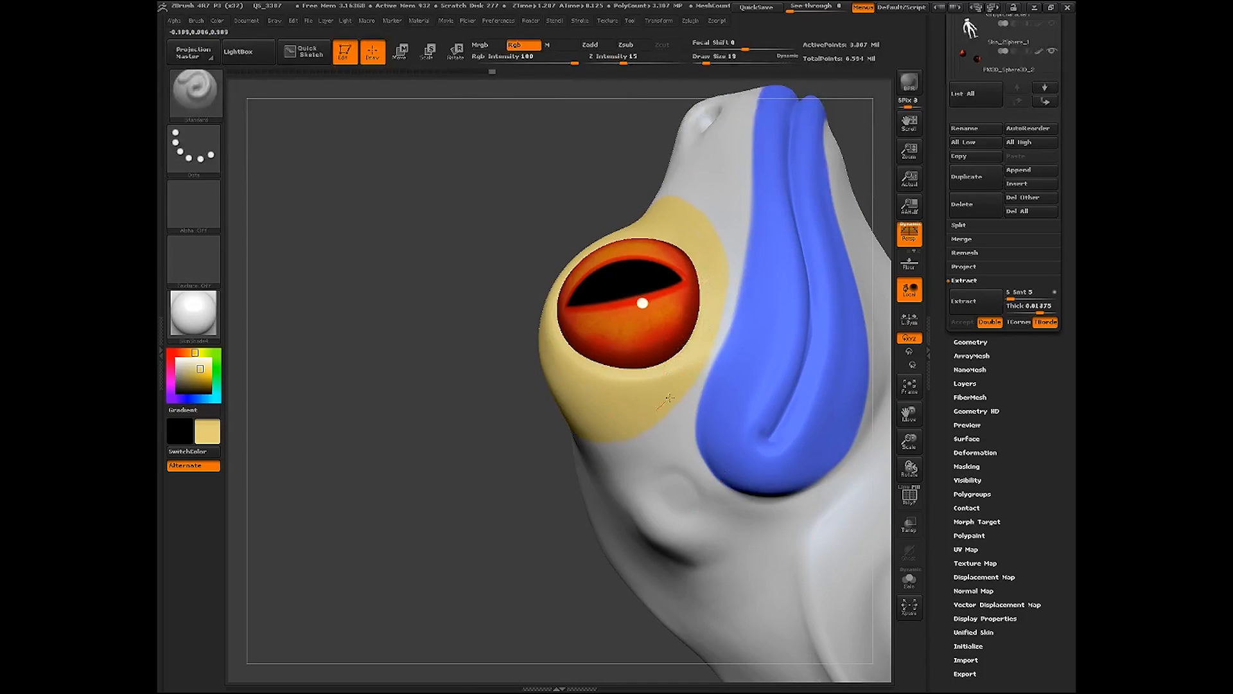
drag(553, 498, 645, 475)
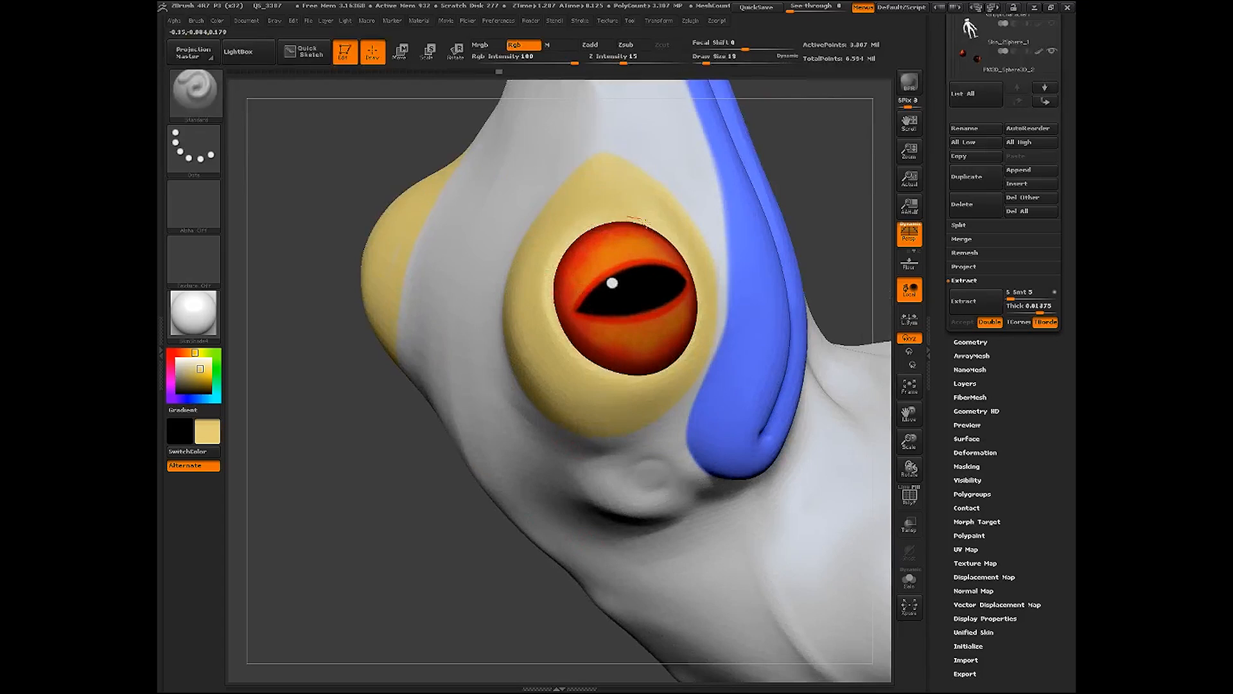
Pick a light green and paint an arc over the top and front of the nostril
drag(909, 442, 896, 289)
drag(856, 170, 833, 309)
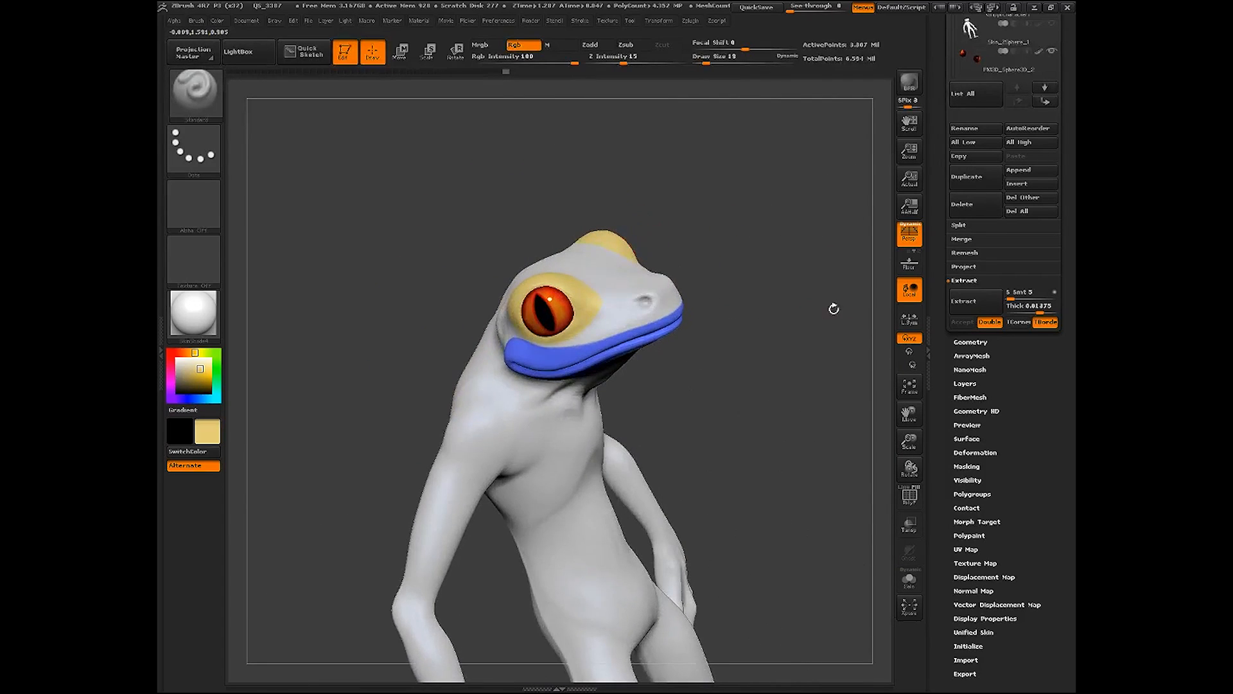
drag(909, 415, 857, 430)
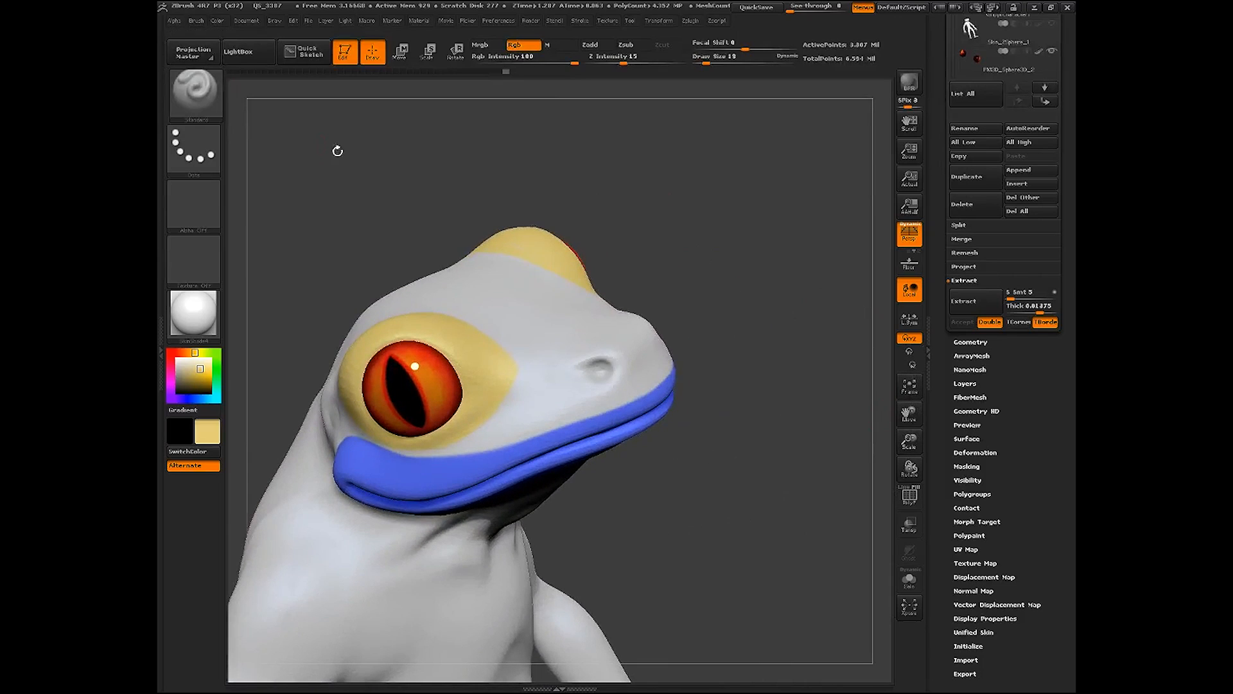
click(217, 366)
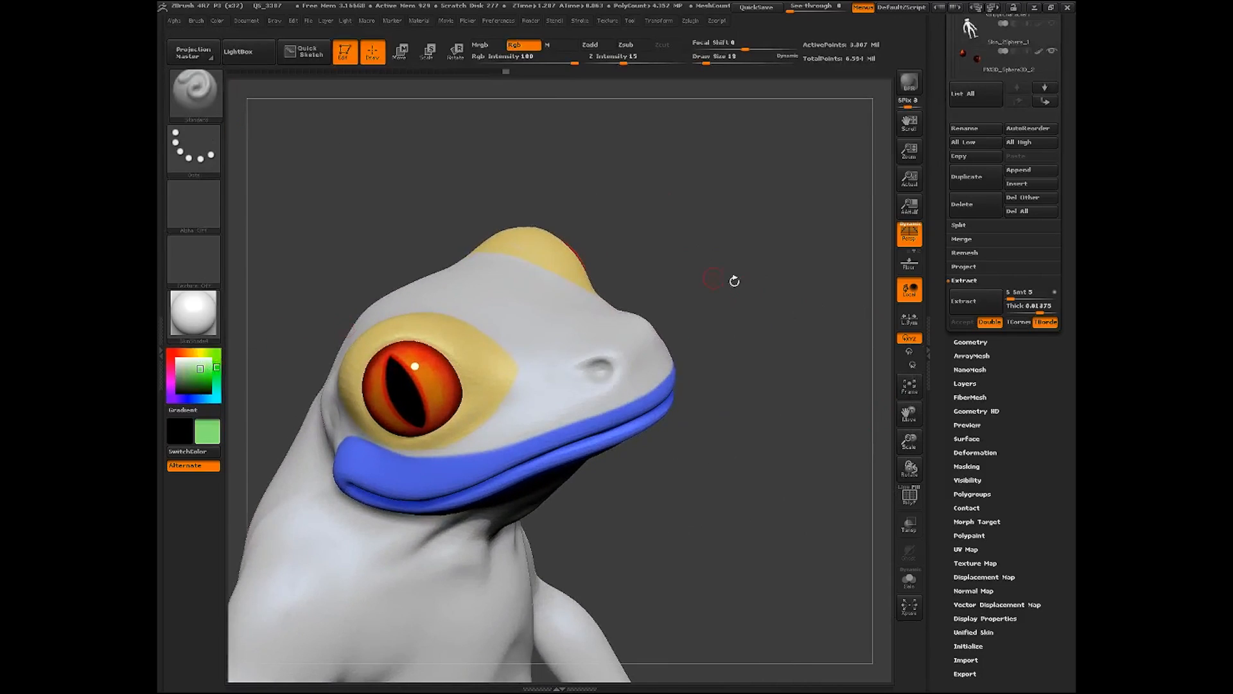
drag(734, 281, 704, 322)
drag(597, 340, 624, 355)
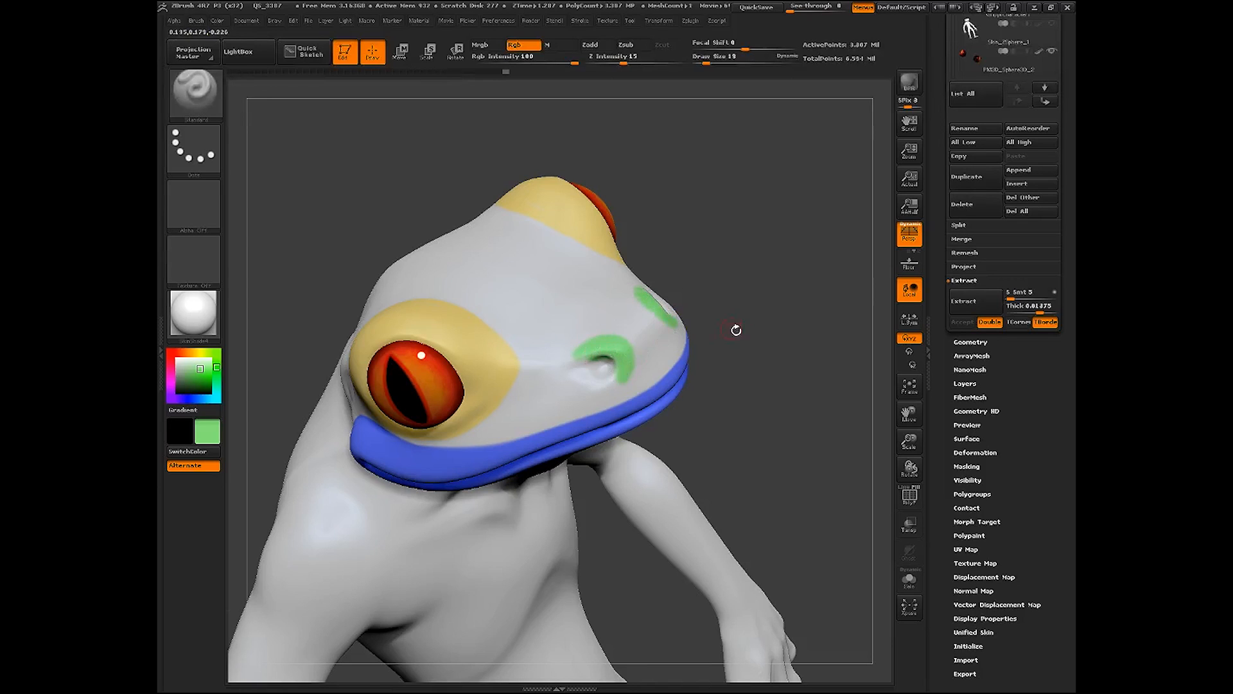
Close the light green ring around the nostril and fill in the nostril opening
drag(735, 328, 687, 347)
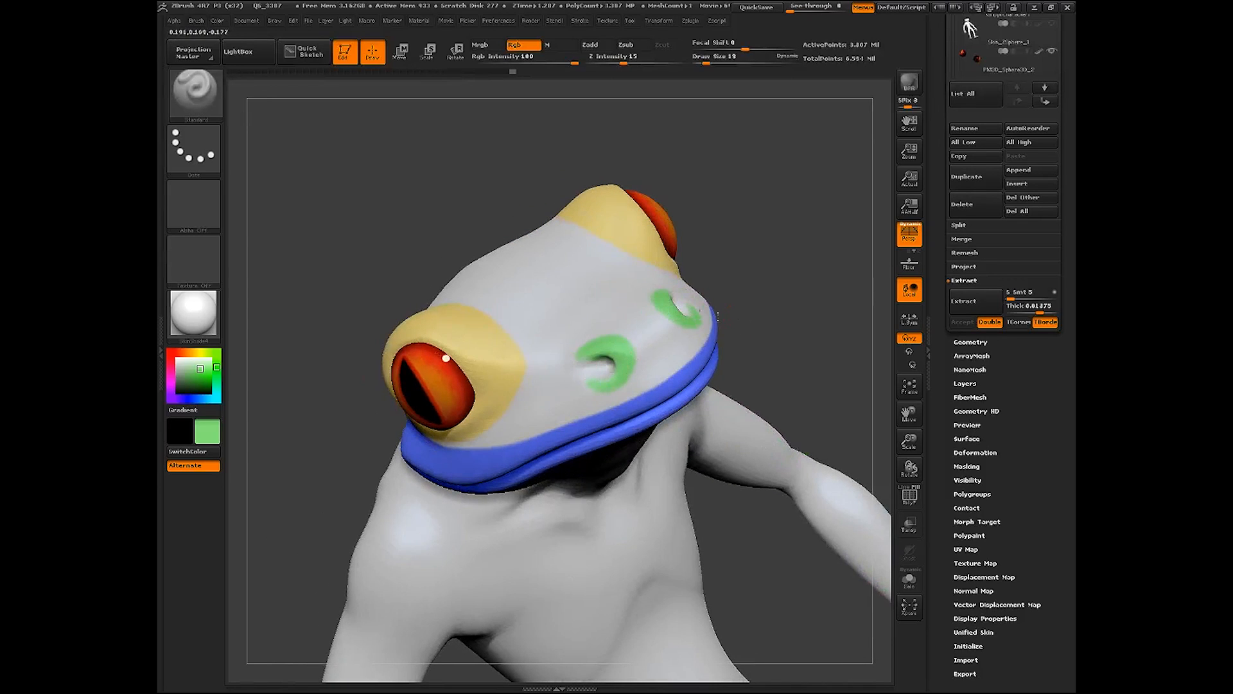
drag(758, 360, 721, 286)
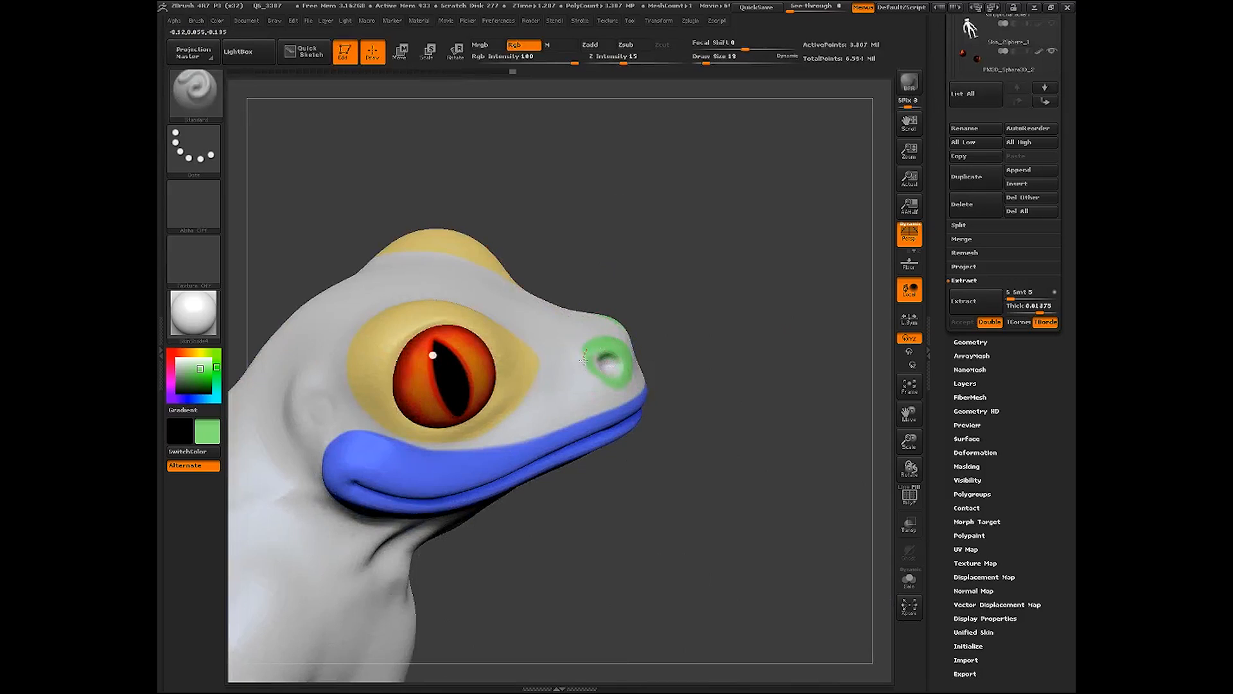
drag(584, 360, 598, 379)
drag(642, 333, 655, 330)
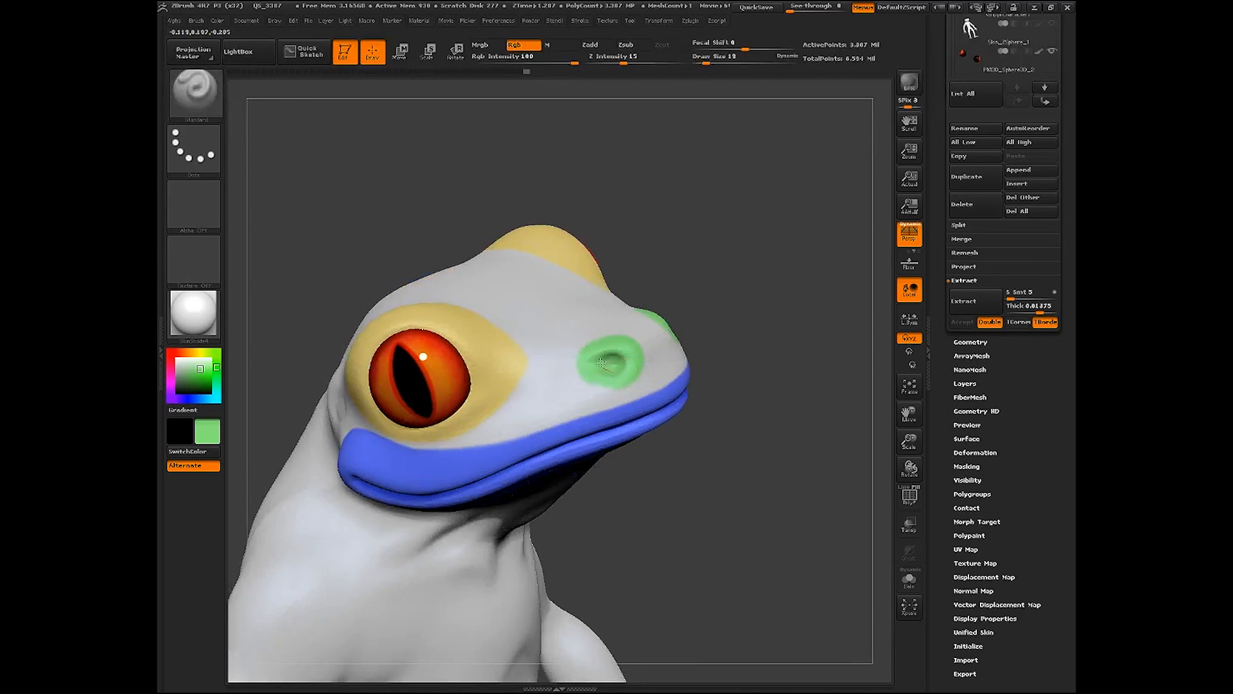
drag(629, 374, 612, 384)
Paint a round light green patch over the eardrum behind the eye
drag(700, 322, 790, 461)
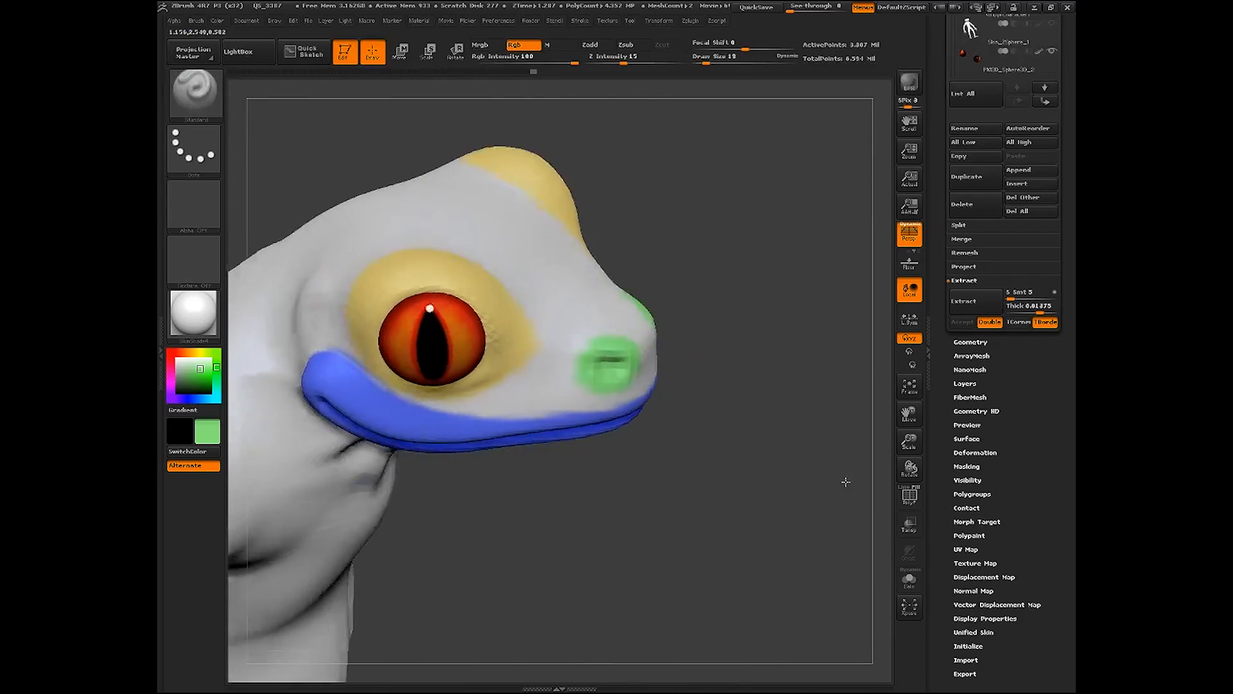
drag(845, 479, 781, 486)
drag(911, 416, 928, 427)
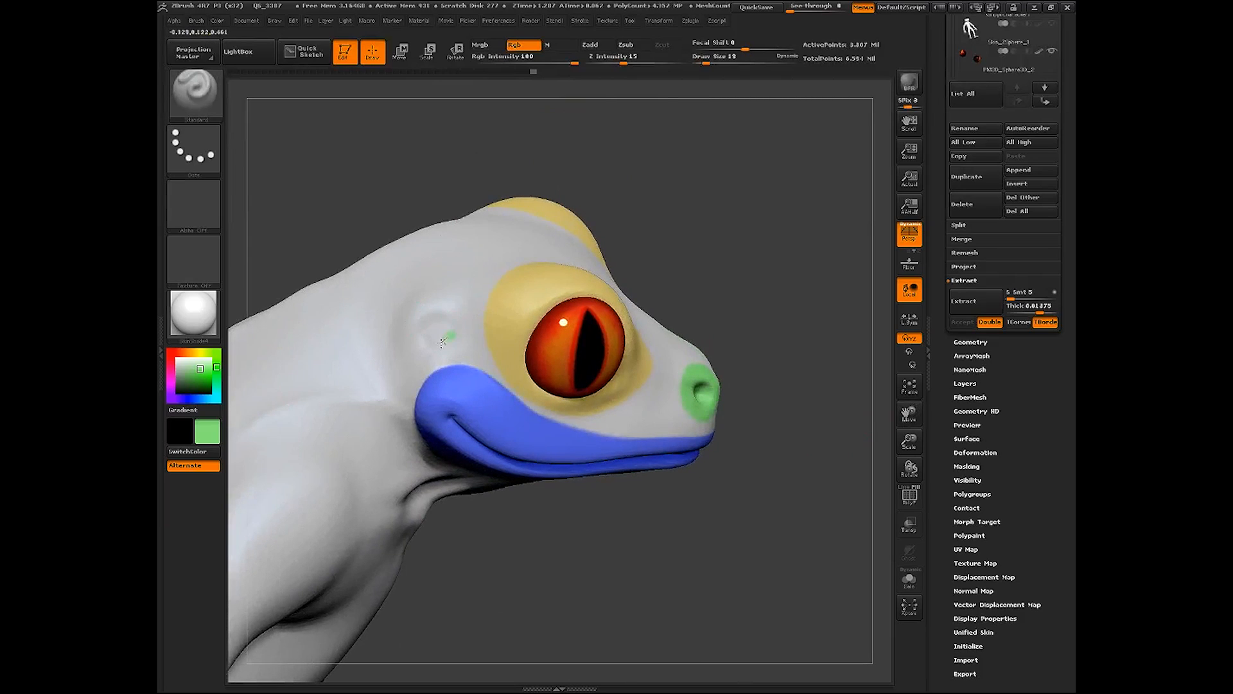
mouse_move(450, 342)
mouse_down()
mouse_move(448, 320)
mouse_move(453, 346)
mouse_move(411, 327)
mouse_move(448, 313)
mouse_up()
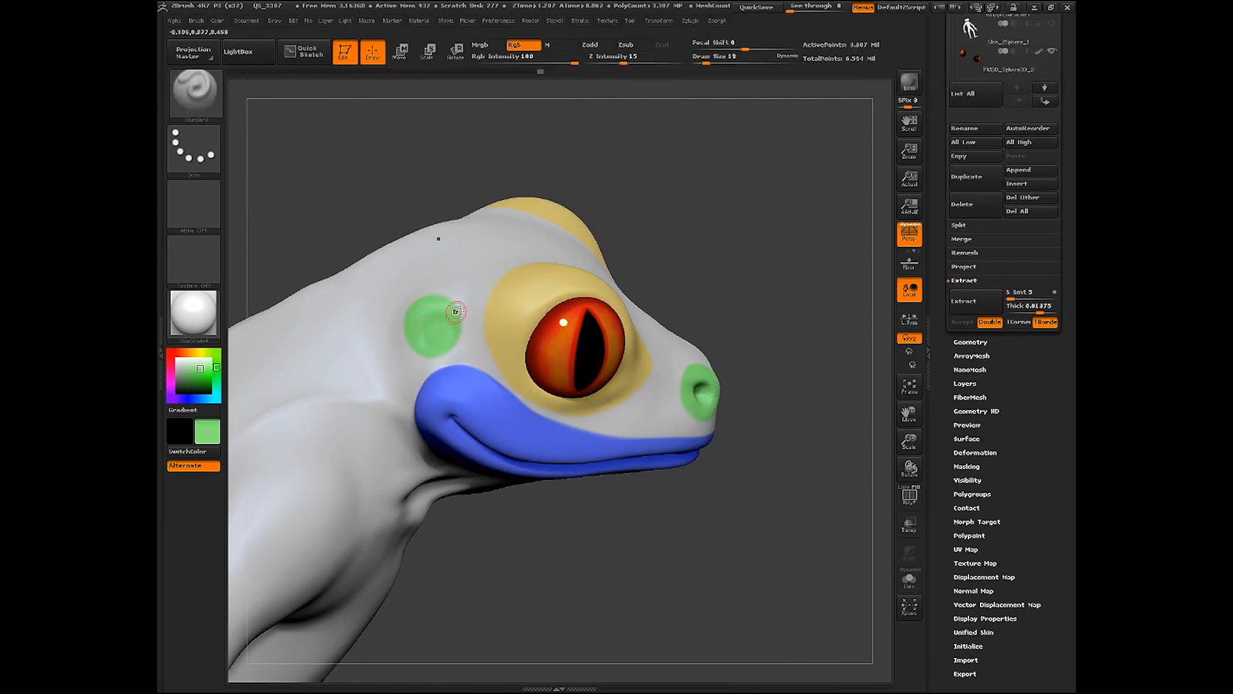
drag(443, 186, 495, 222)
mouse_move(404, 313)
mouse_down()
mouse_move(415, 296)
mouse_move(460, 320)
mouse_move(412, 359)
mouse_move(397, 329)
mouse_up()
drag(646, 295, 692, 290)
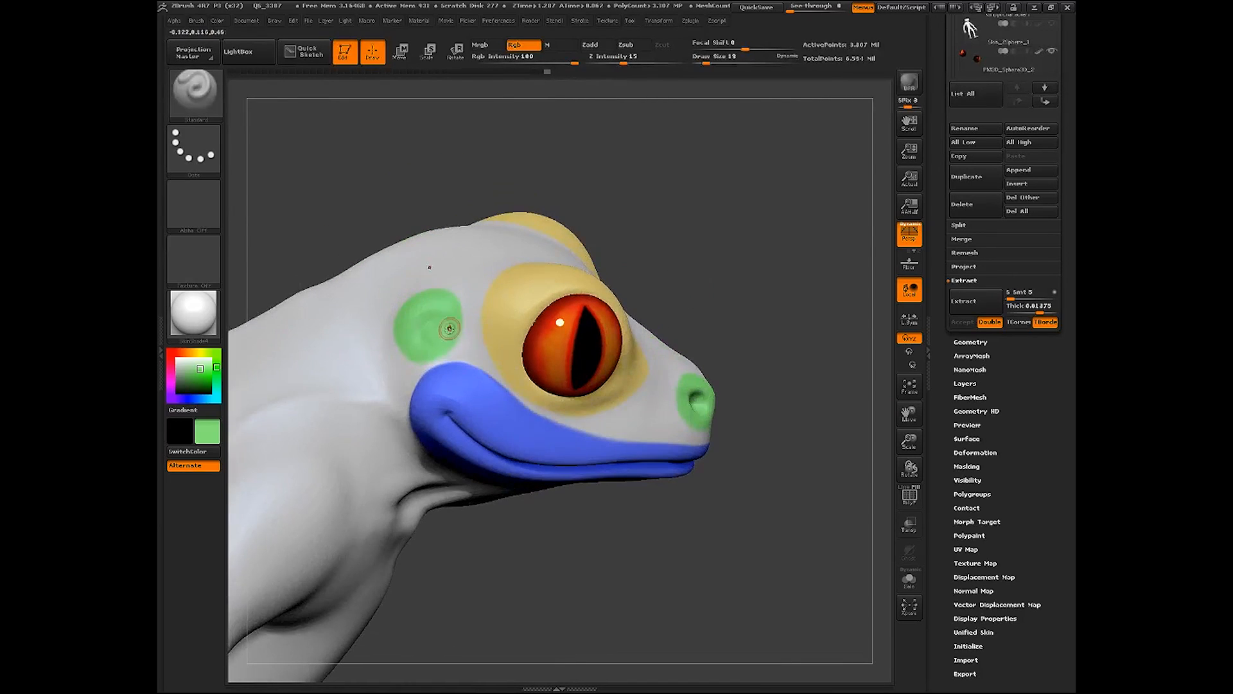
Enlarge the green eardrum patch toward the back of the head and round off its upper edge
drag(687, 221, 747, 286)
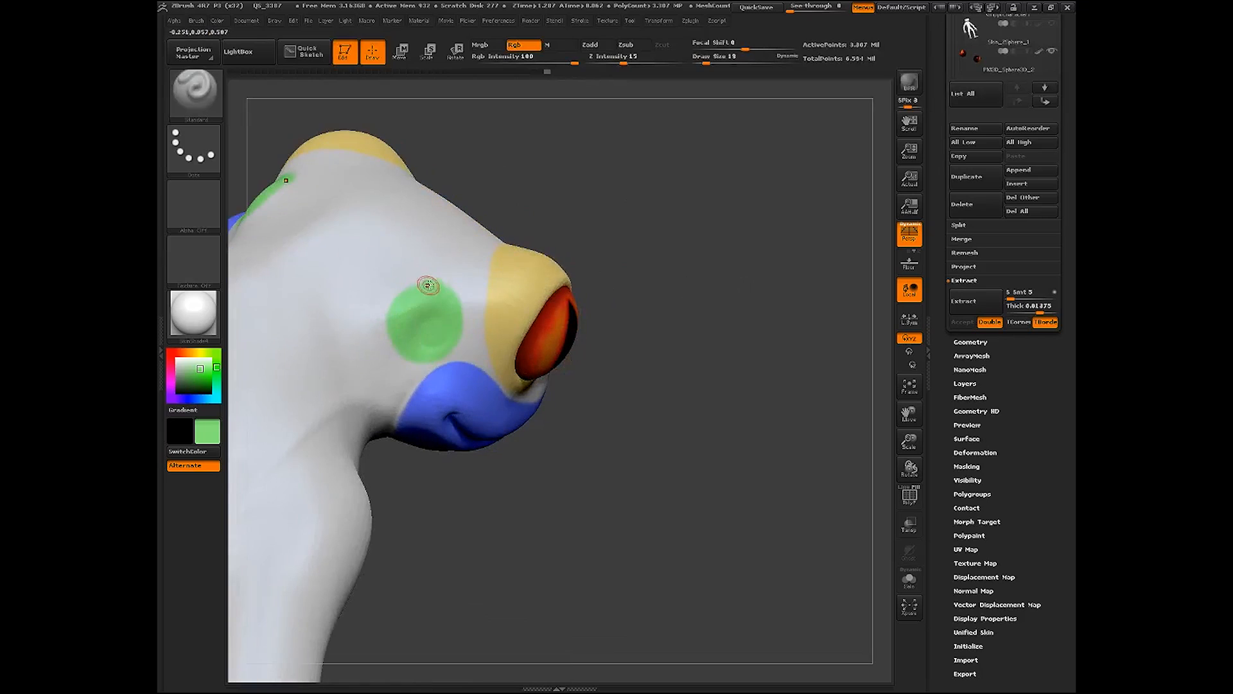
mouse_move(426, 286)
mouse_down()
mouse_move(392, 307)
mouse_move(429, 354)
mouse_move(419, 279)
mouse_up()
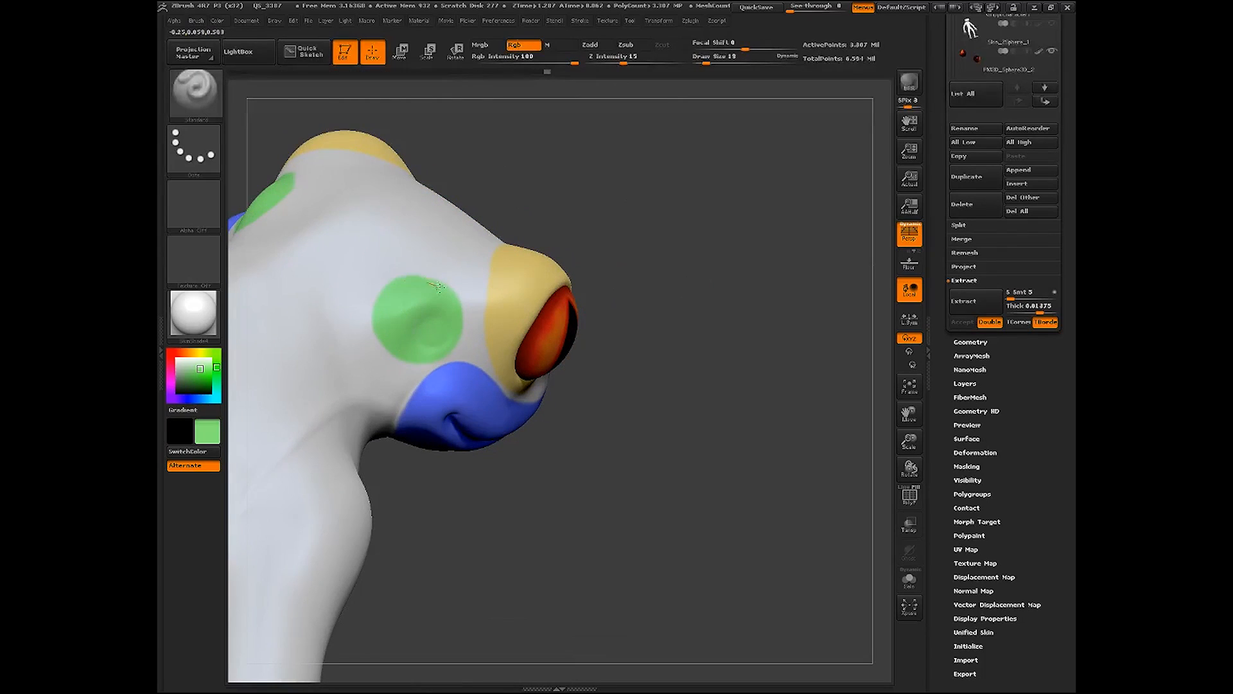
drag(645, 524, 572, 498)
drag(411, 280, 419, 279)
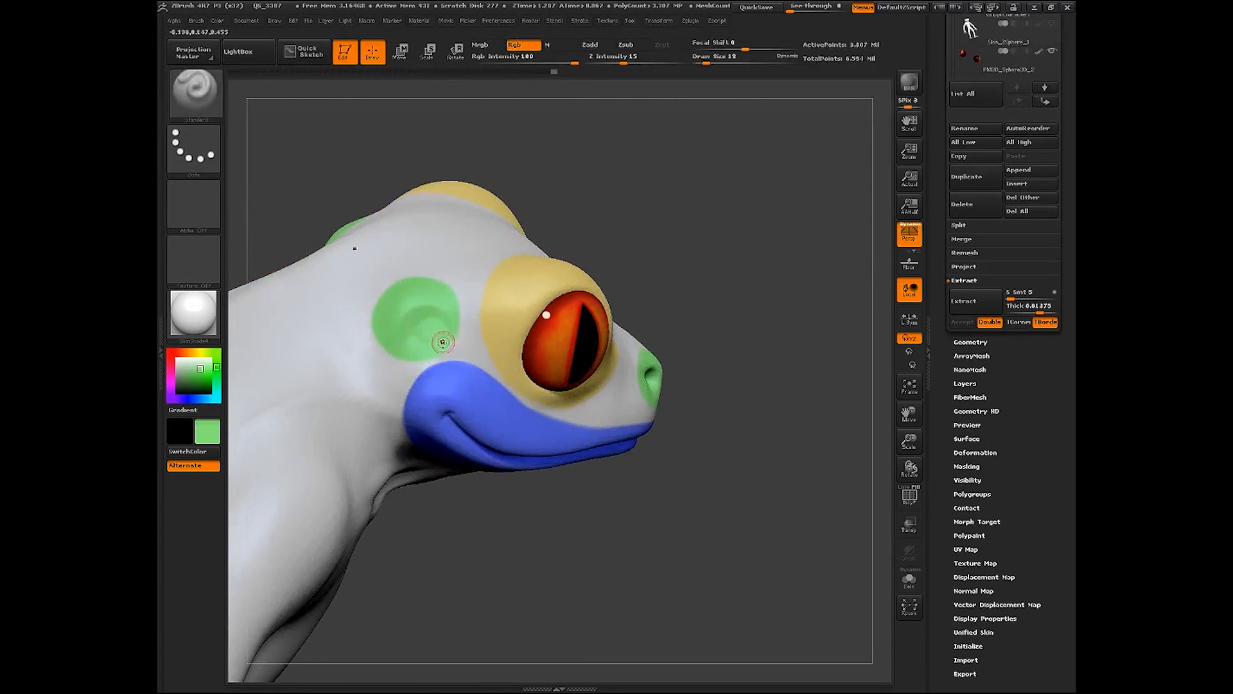
drag(681, 576, 696, 507)
Sample the light grey skin colour and trim the lower and rear edges of the green eardrum patch
key(c)
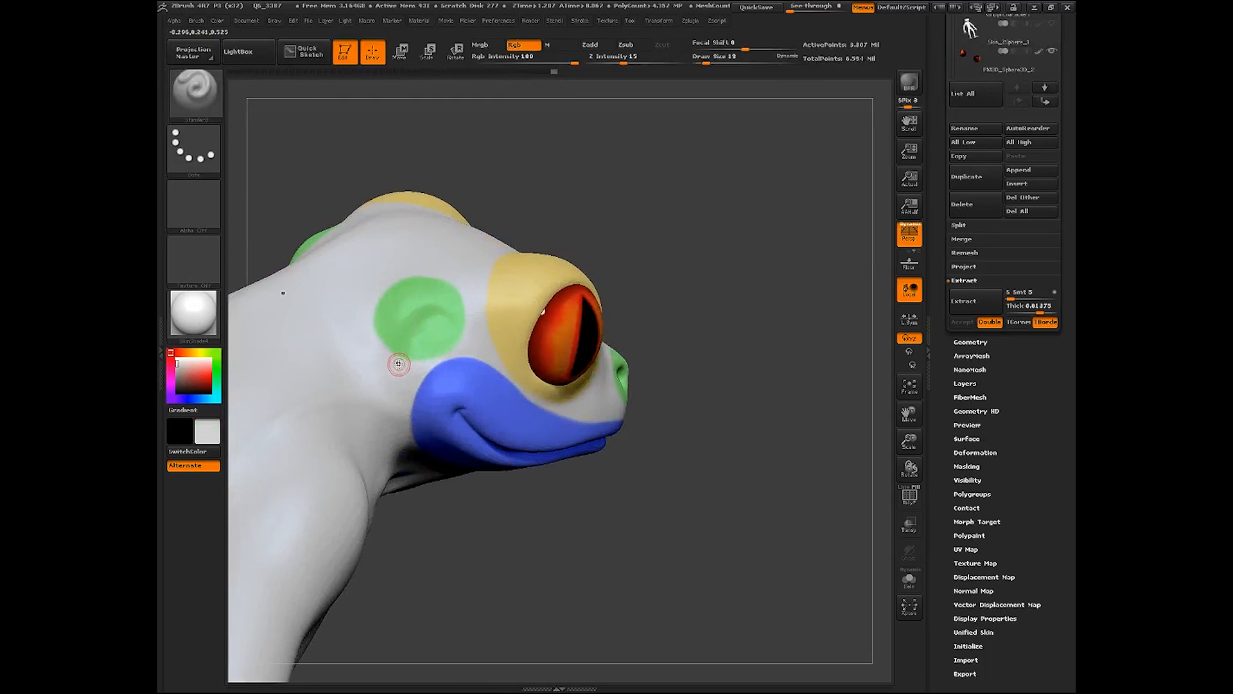
drag(398, 364, 375, 305)
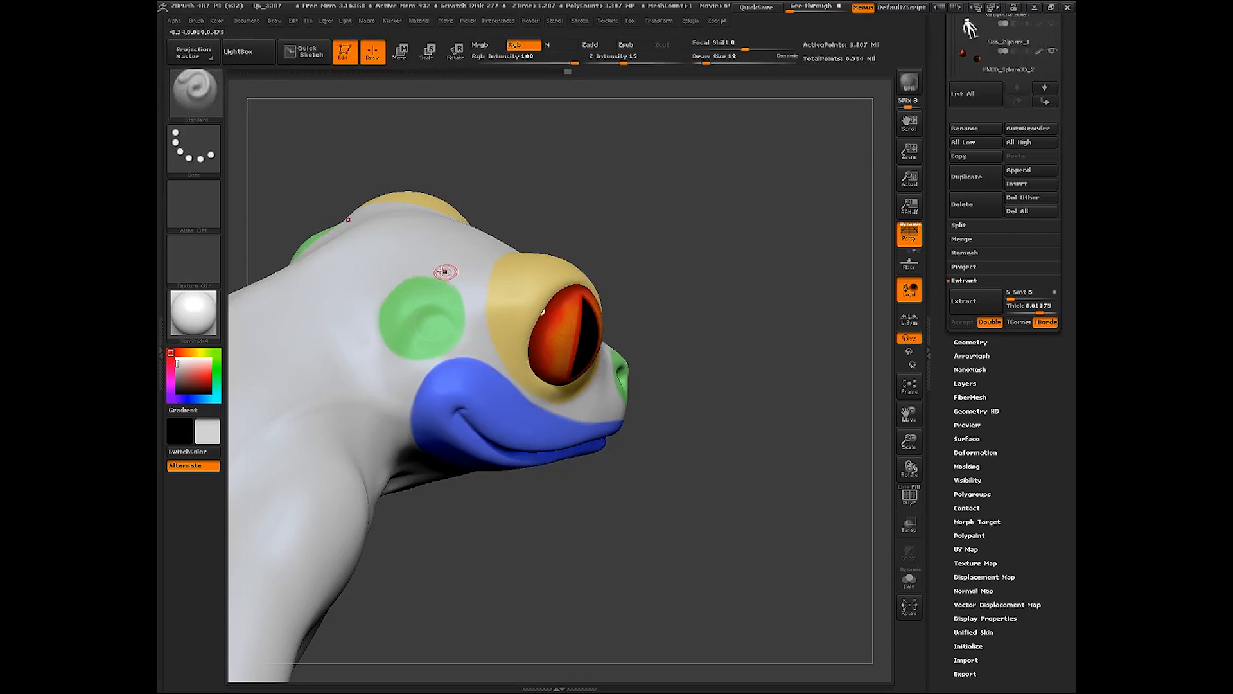
drag(715, 574, 774, 578)
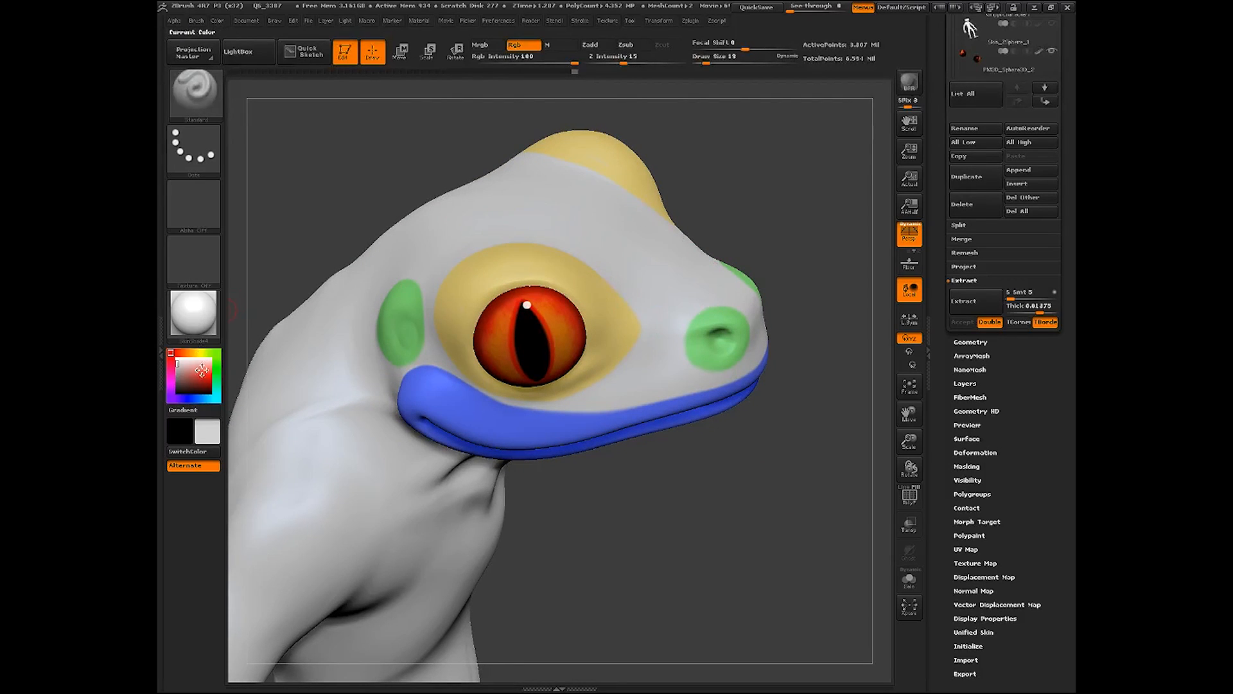
Pick a light pink, set the draw size to 6 and paint a thin strip between the yellow eye area and the upper lip
click(196, 366)
drag(511, 469, 811, 324)
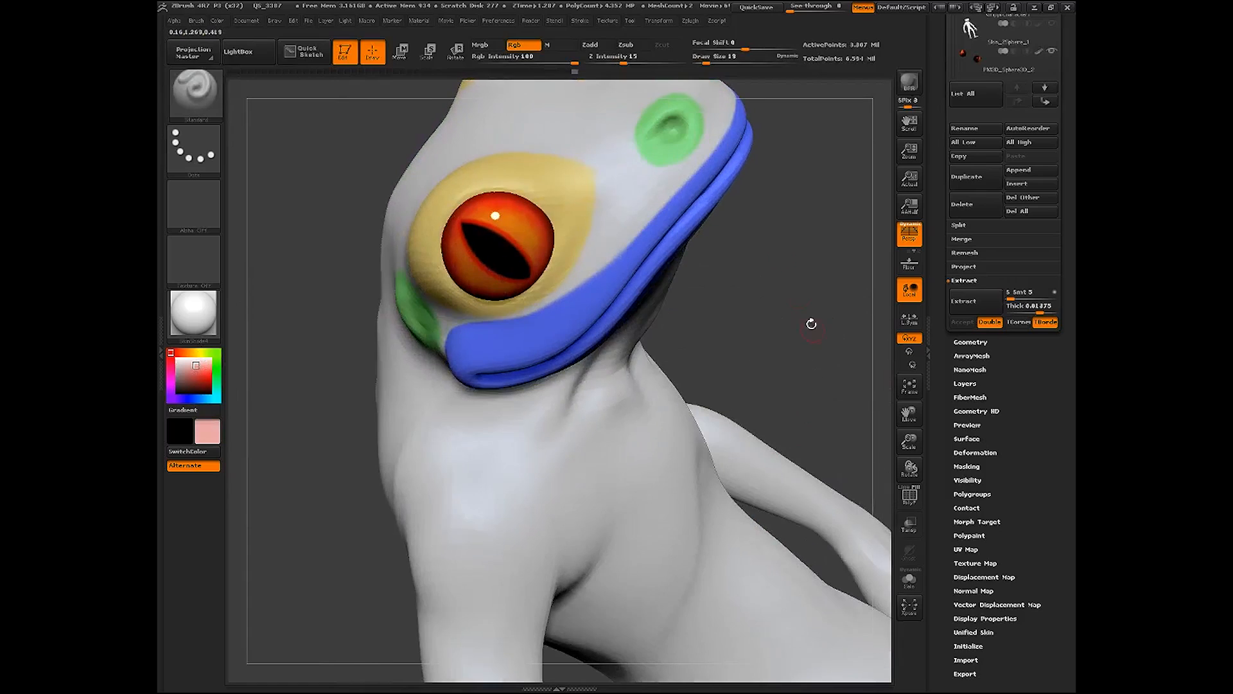
drag(706, 62, 701, 62)
drag(747, 283, 768, 331)
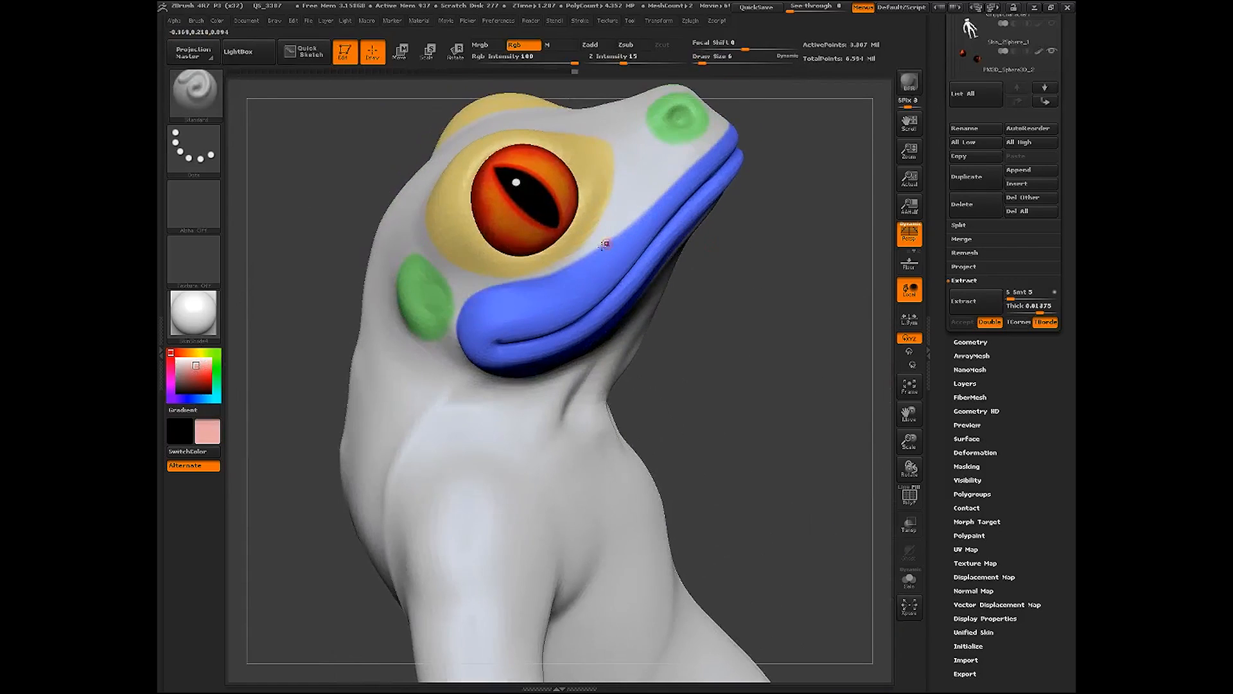
drag(519, 276, 601, 238)
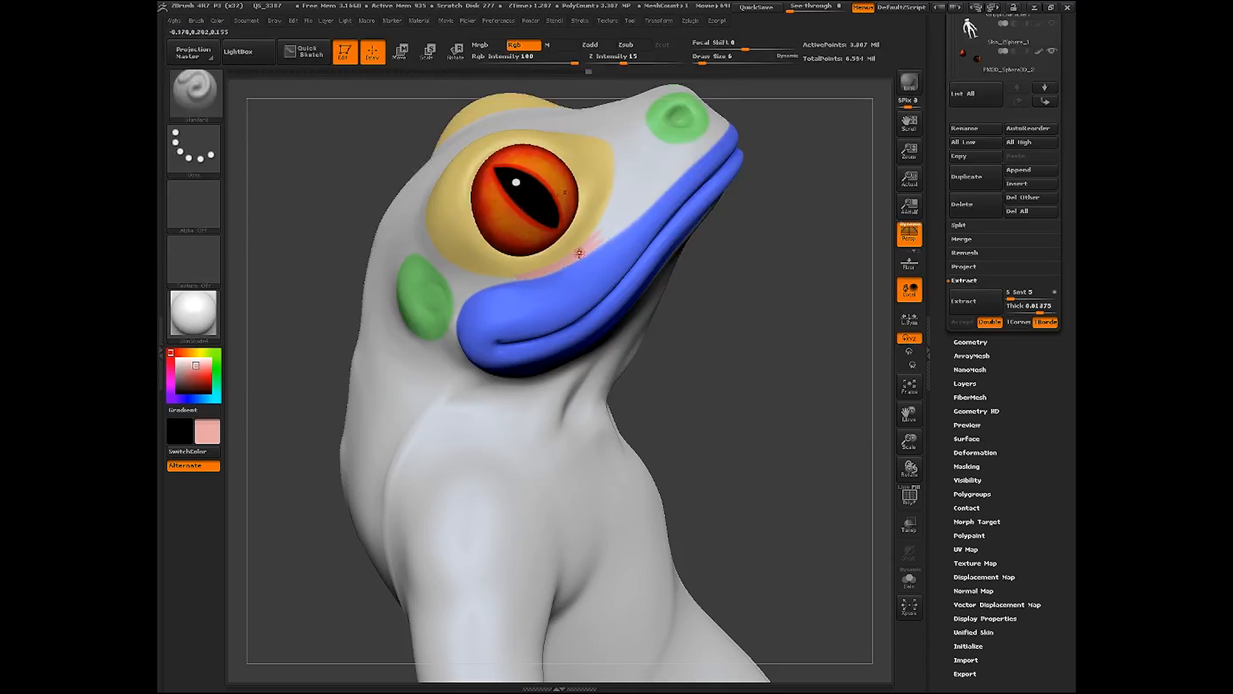
Extend the pink strip back to the green eardrum patch and forward along the upper lip
mouse_move(716, 324)
mouse_down()
mouse_move(765, 336)
mouse_move(784, 397)
mouse_move(761, 389)
mouse_up()
drag(491, 572, 498, 374)
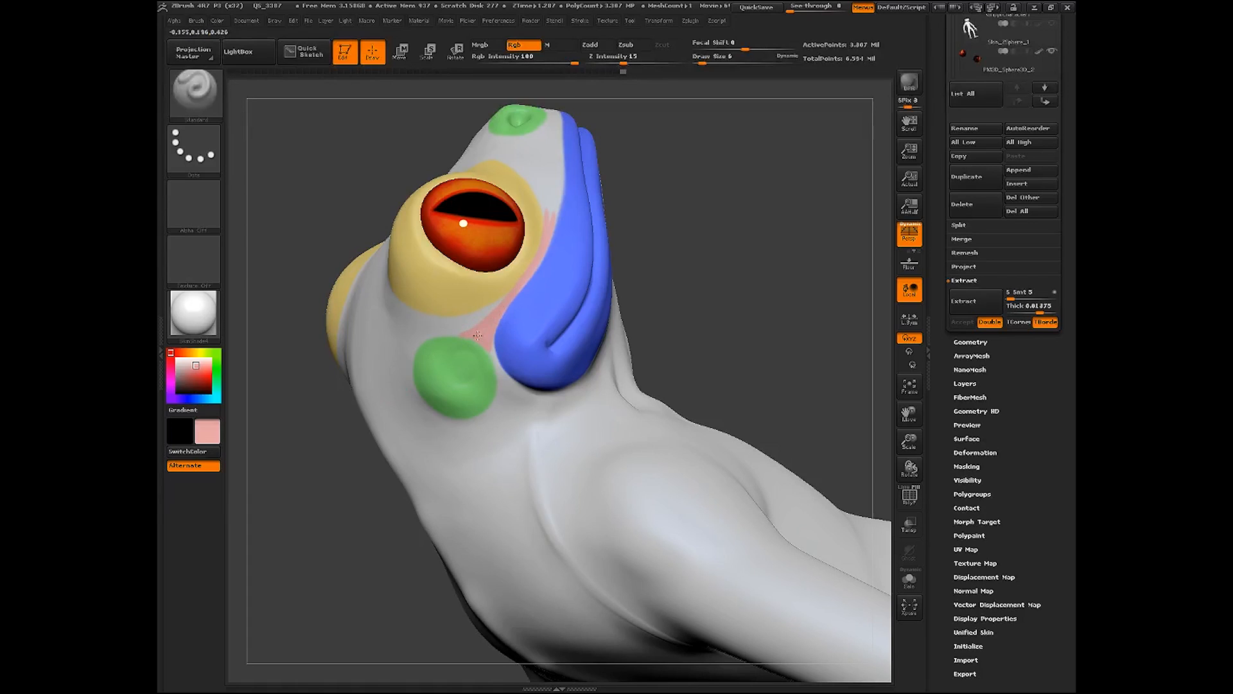
drag(696, 270, 726, 340)
drag(911, 413, 888, 528)
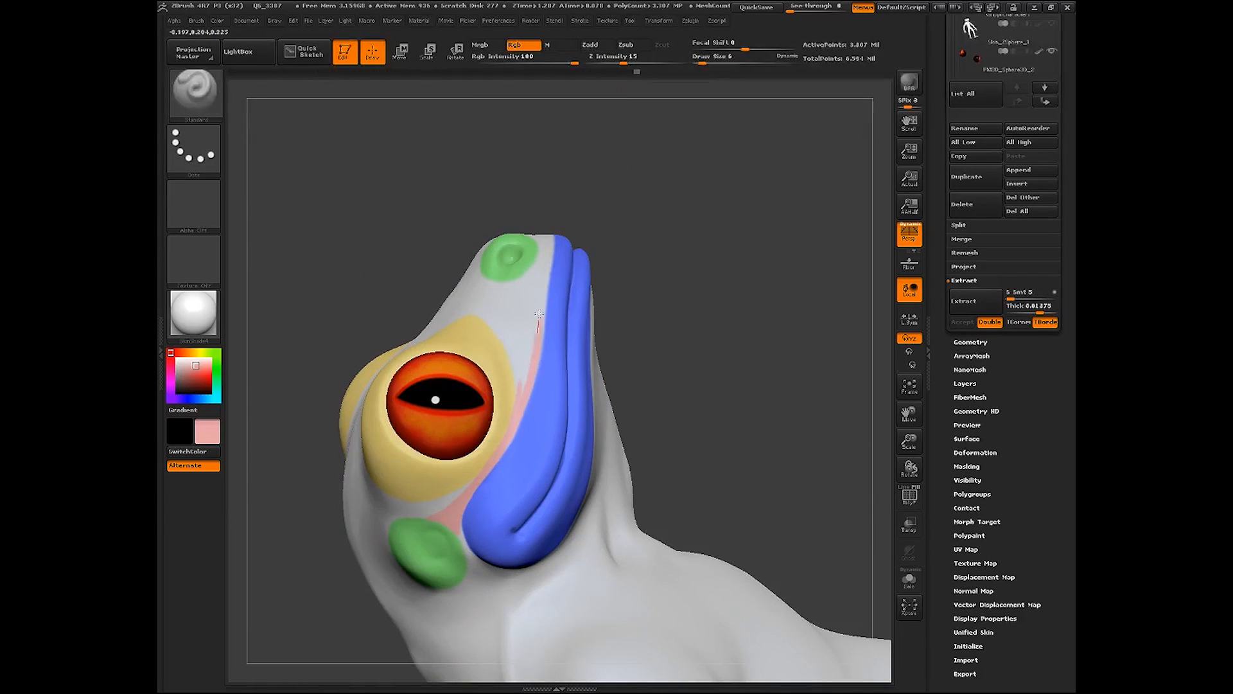
Outline the yellow area's front edge in pink and draw lines up to the nostril, beneath it and along the lip
drag(663, 294, 661, 314)
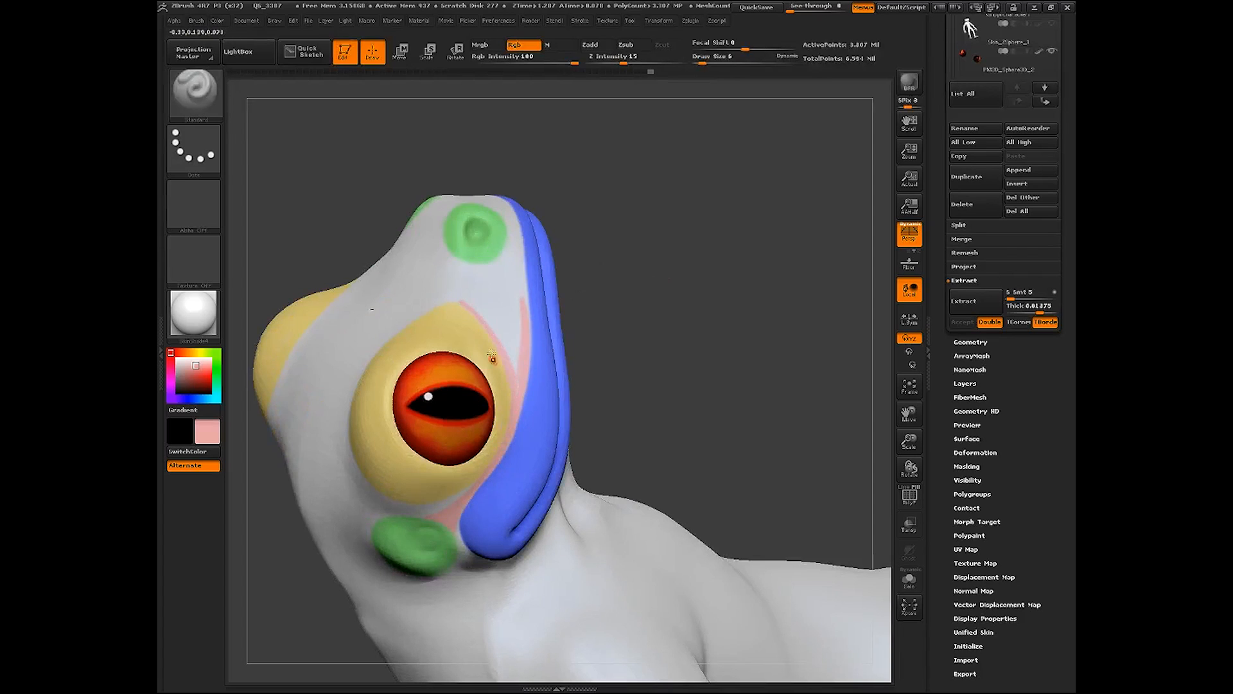
drag(606, 257, 463, 286)
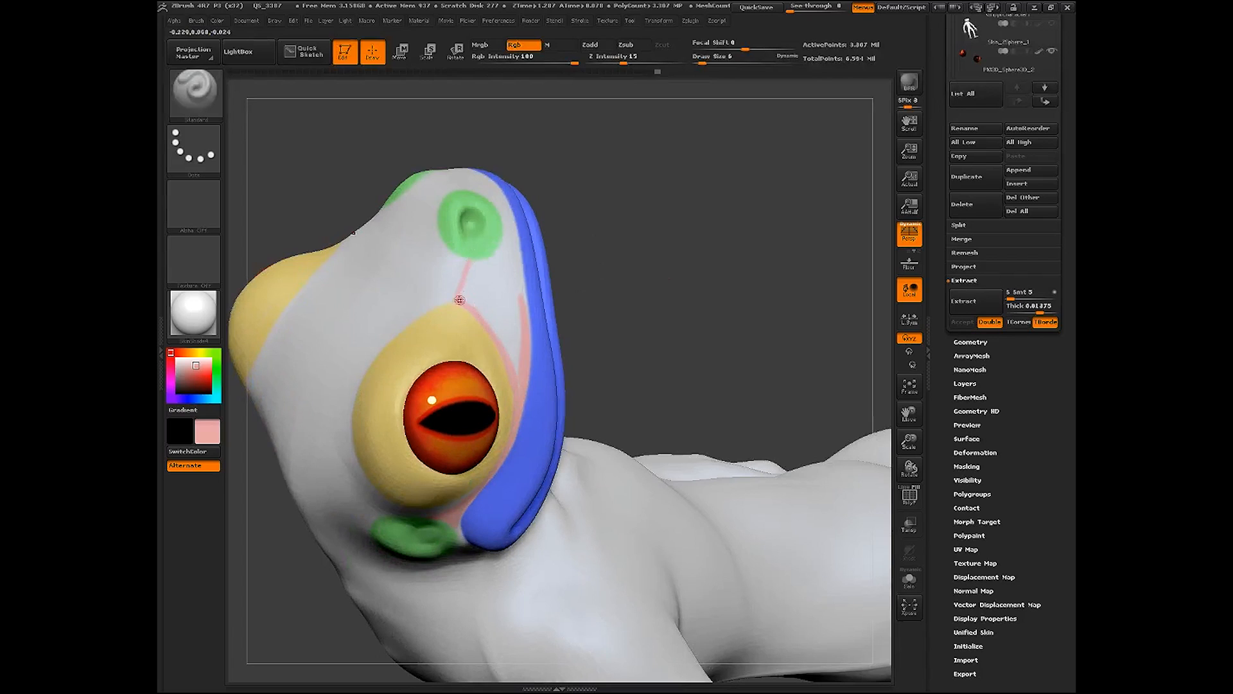
drag(610, 296, 730, 276)
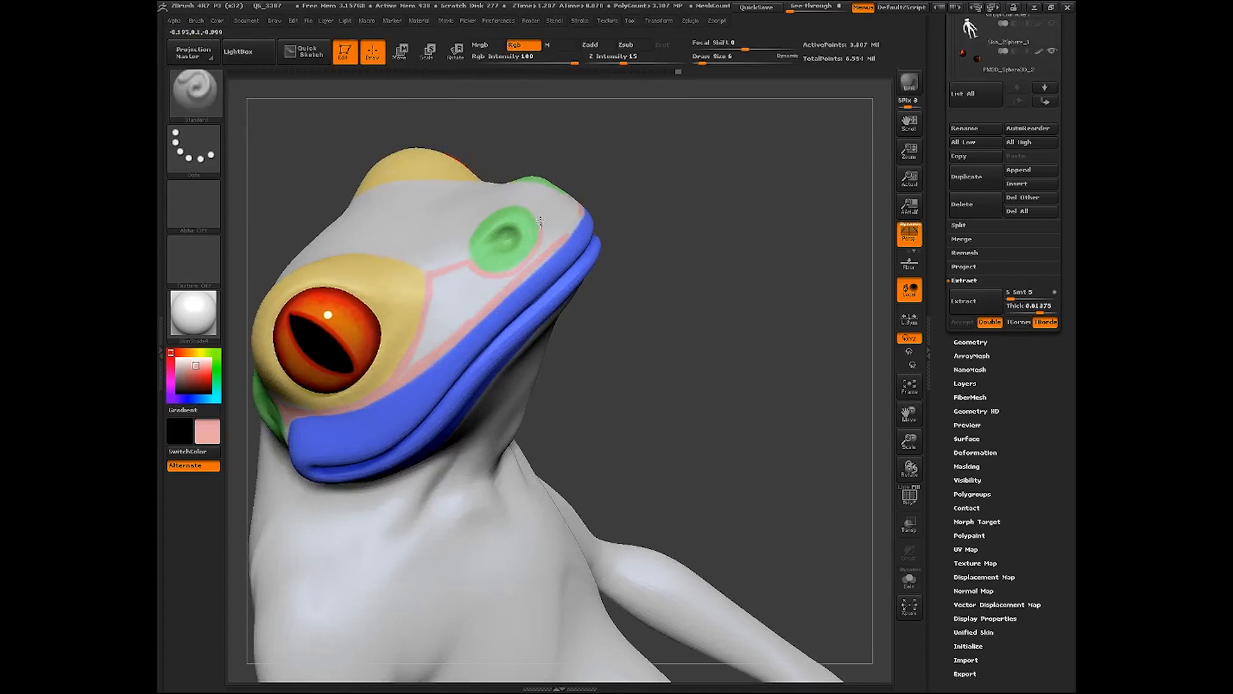
Outline the snout between the nostrils in pink, then fill the outlined snout and cheek areas using a draw size of 14
drag(660, 248, 652, 302)
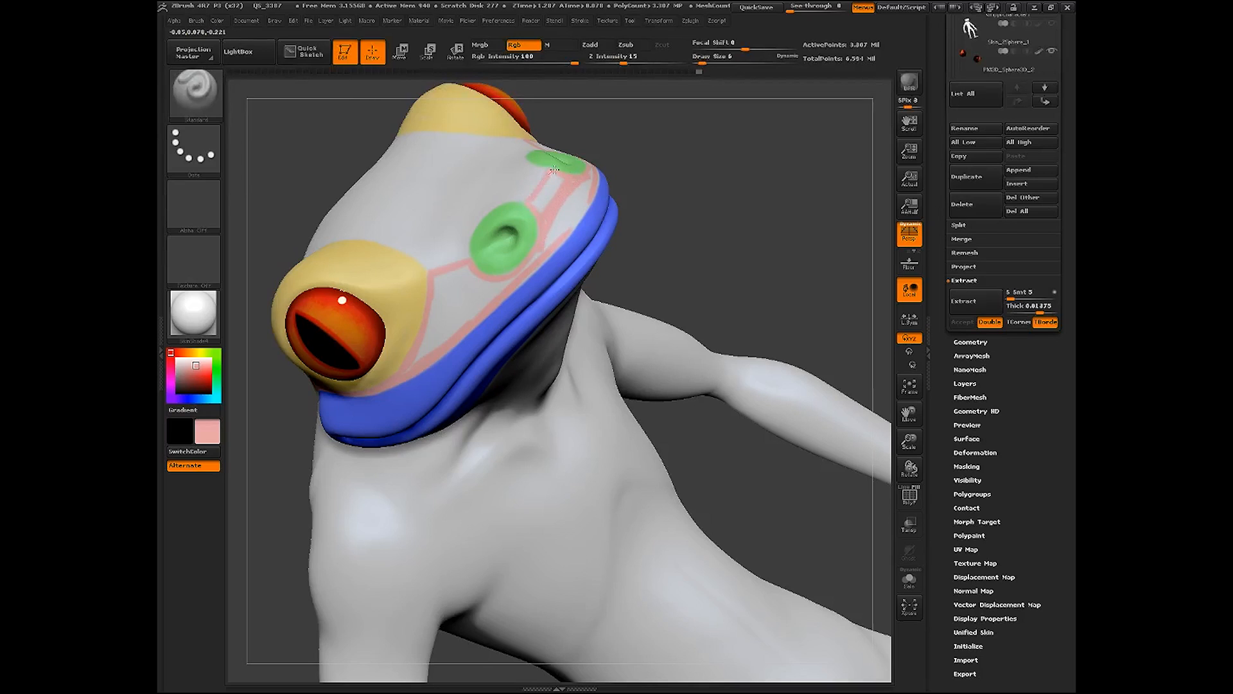
mouse_move(549, 192)
mouse_down()
mouse_move(540, 208)
mouse_move(558, 181)
mouse_move(548, 186)
mouse_up()
click(705, 61)
mouse_move(521, 271)
mouse_down()
mouse_move(581, 189)
mouse_move(562, 222)
mouse_up()
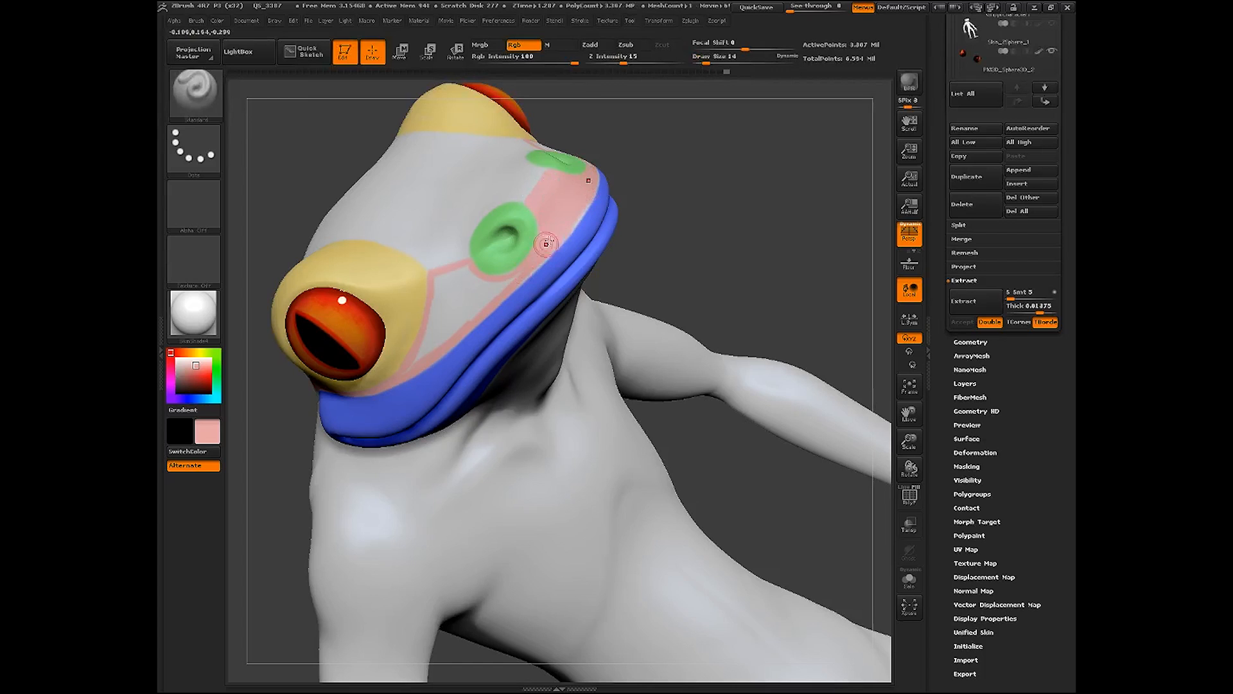
mouse_move(673, 213)
mouse_down()
mouse_move(740, 179)
mouse_move(743, 267)
mouse_move(503, 248)
mouse_up()
mouse_move(483, 302)
mouse_down()
mouse_move(511, 283)
mouse_move(503, 242)
mouse_move(577, 238)
mouse_move(495, 285)
mouse_move(517, 256)
mouse_move(504, 257)
mouse_move(531, 248)
mouse_up()
Set the draw size to 8 and fill the leftover grey spots in the pink along the lip and below the eye
click(712, 58)
text(8)
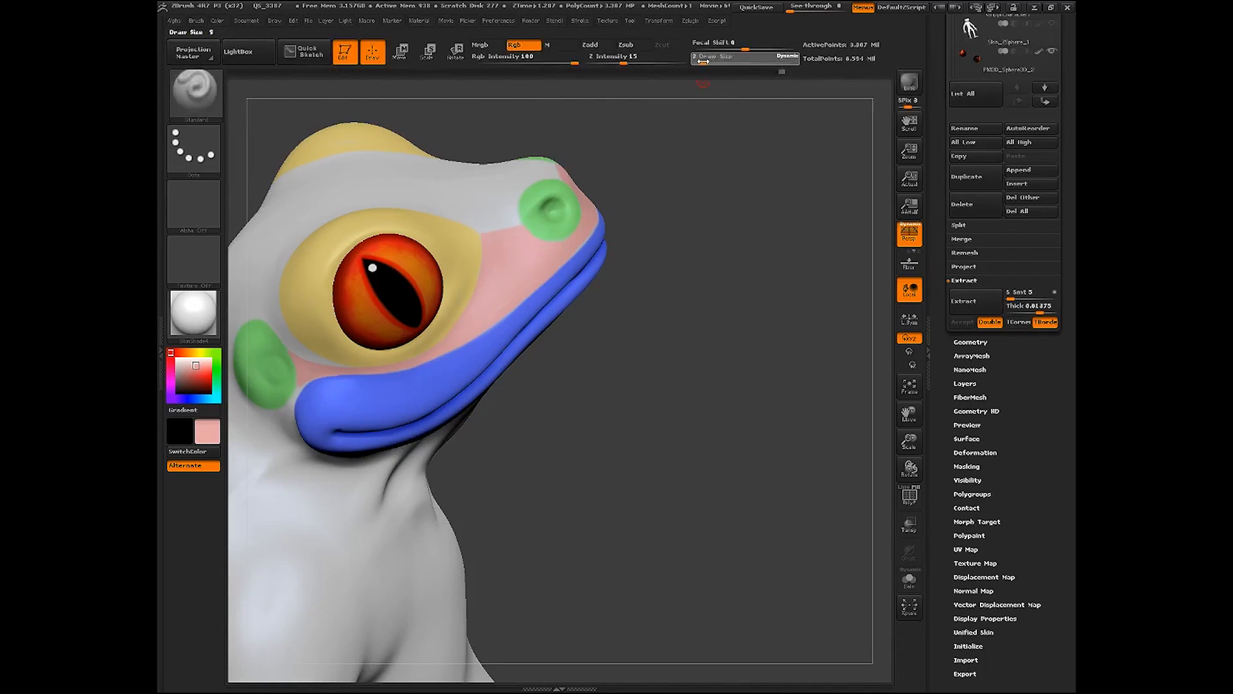
drag(719, 179, 652, 194)
drag(562, 254, 541, 275)
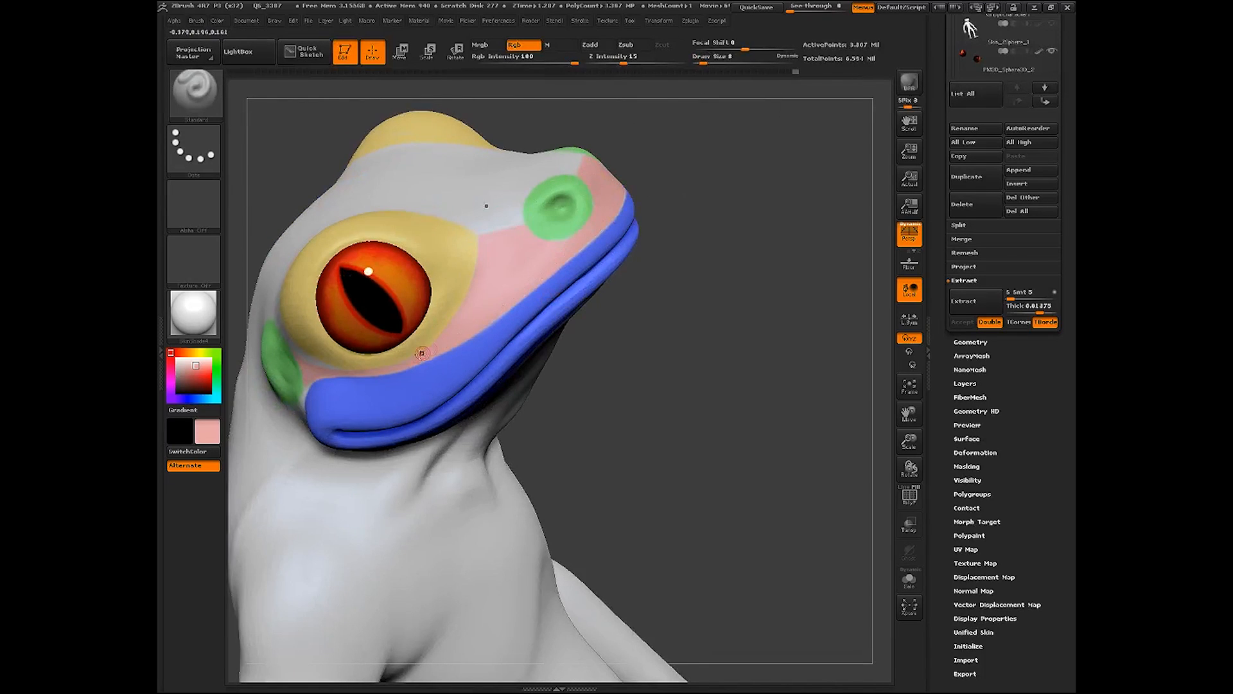
drag(908, 440, 885, 379)
drag(738, 379, 784, 402)
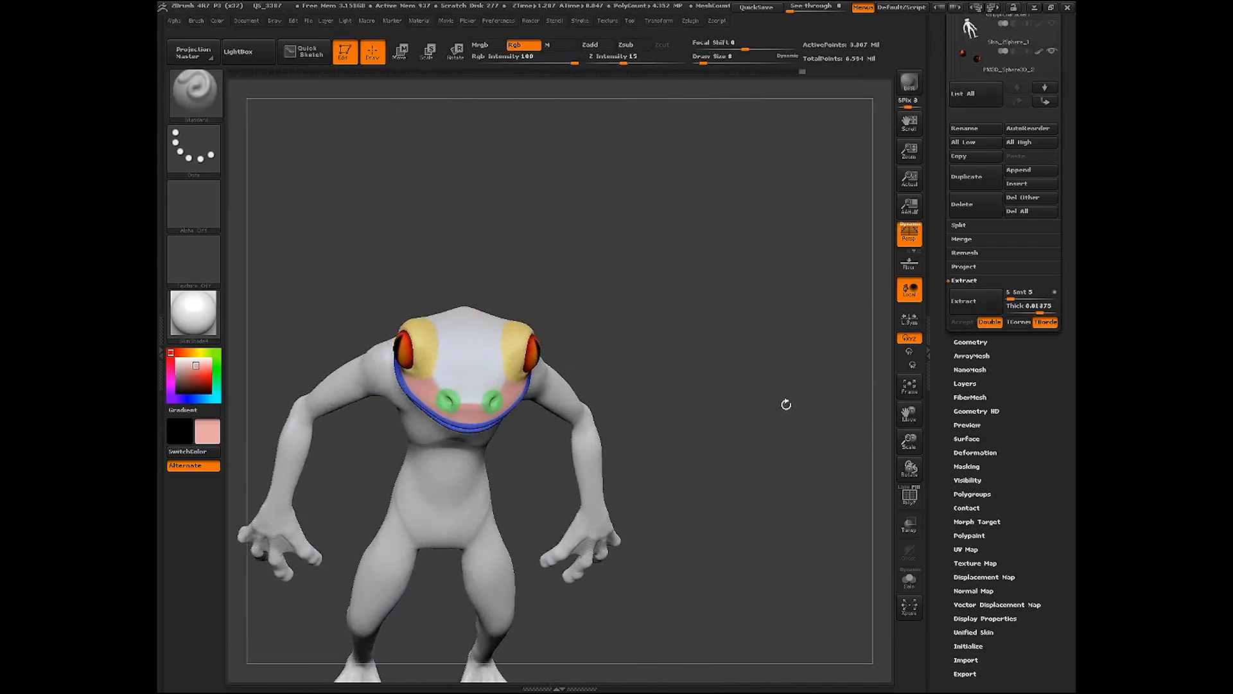
Set the paint colour to purple and outline the inner rims of the green nostril patches and the snout edge between them
drag(908, 441, 910, 482)
drag(801, 449, 732, 448)
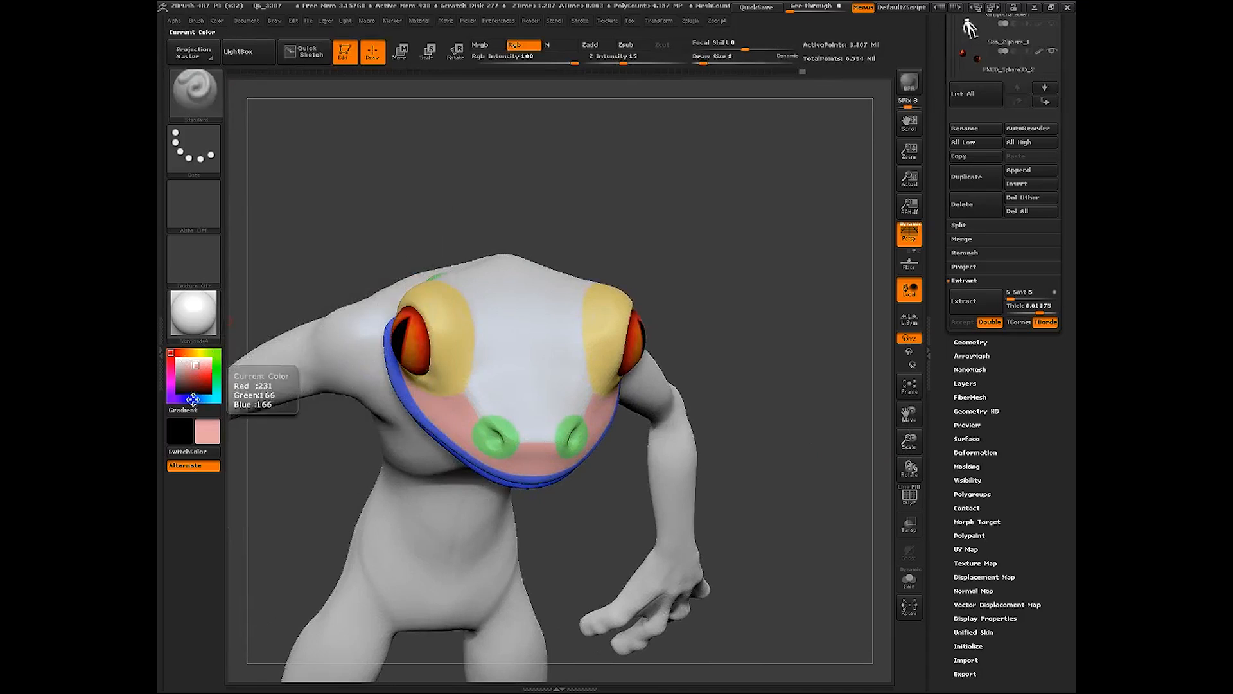
click(170, 386)
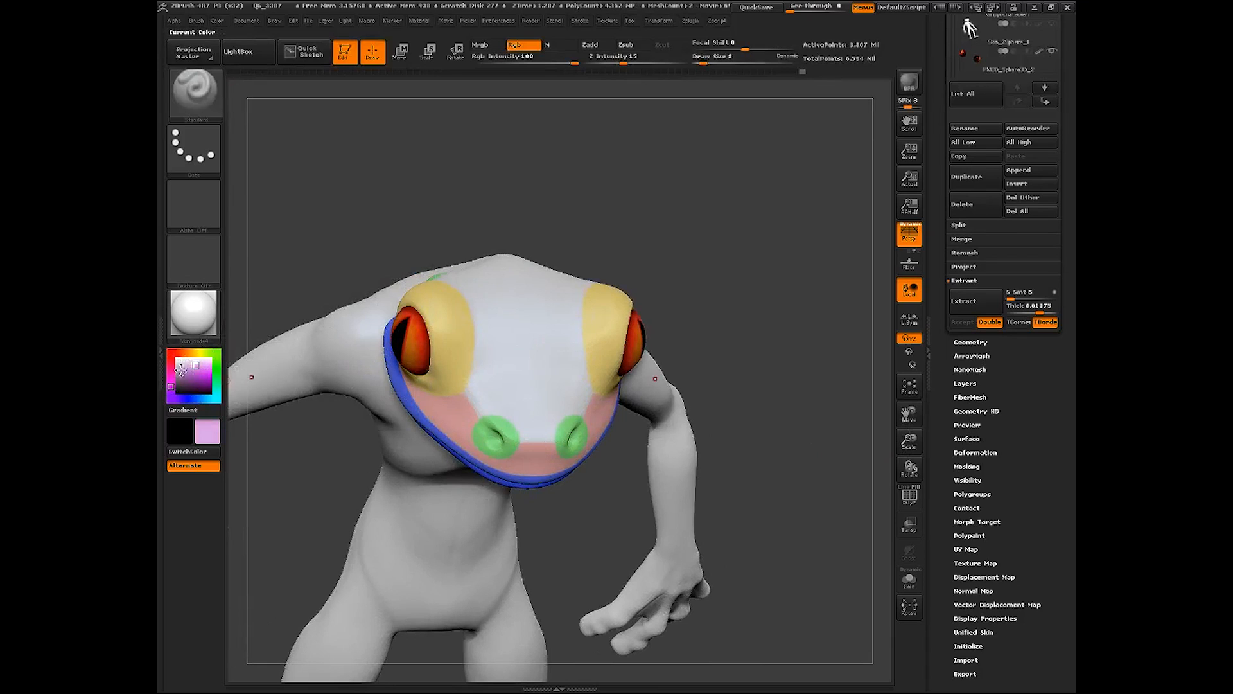
click(171, 398)
click(198, 375)
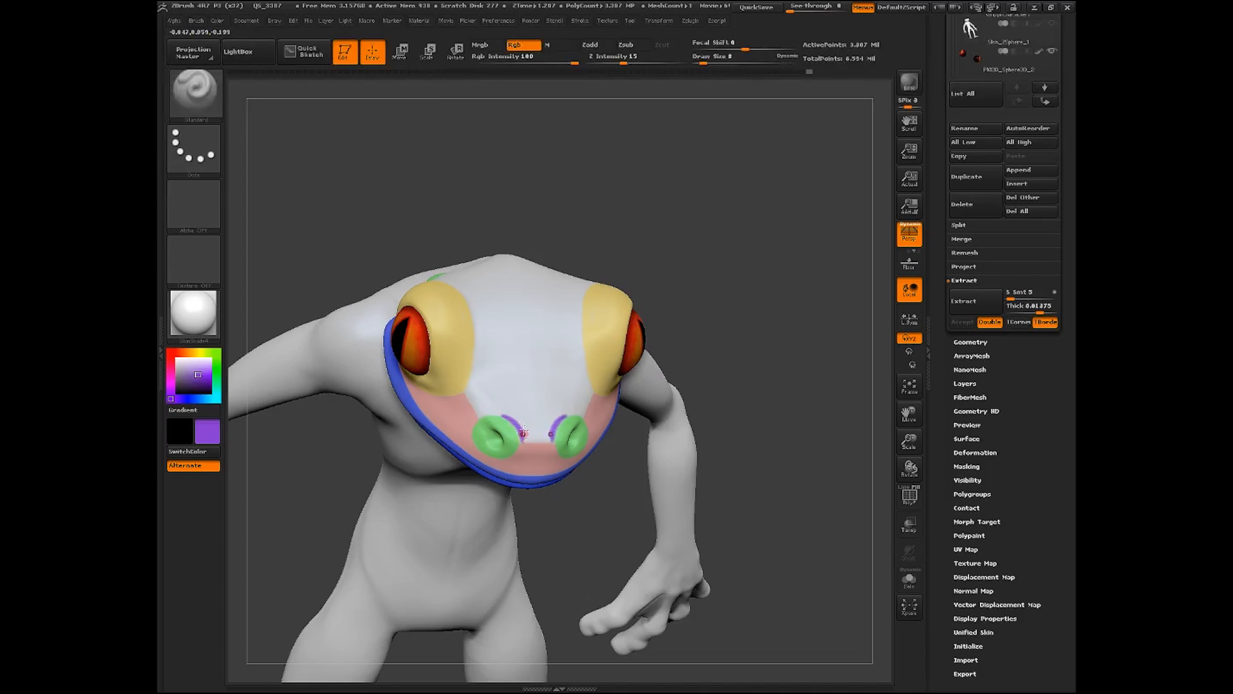
drag(733, 397, 695, 462)
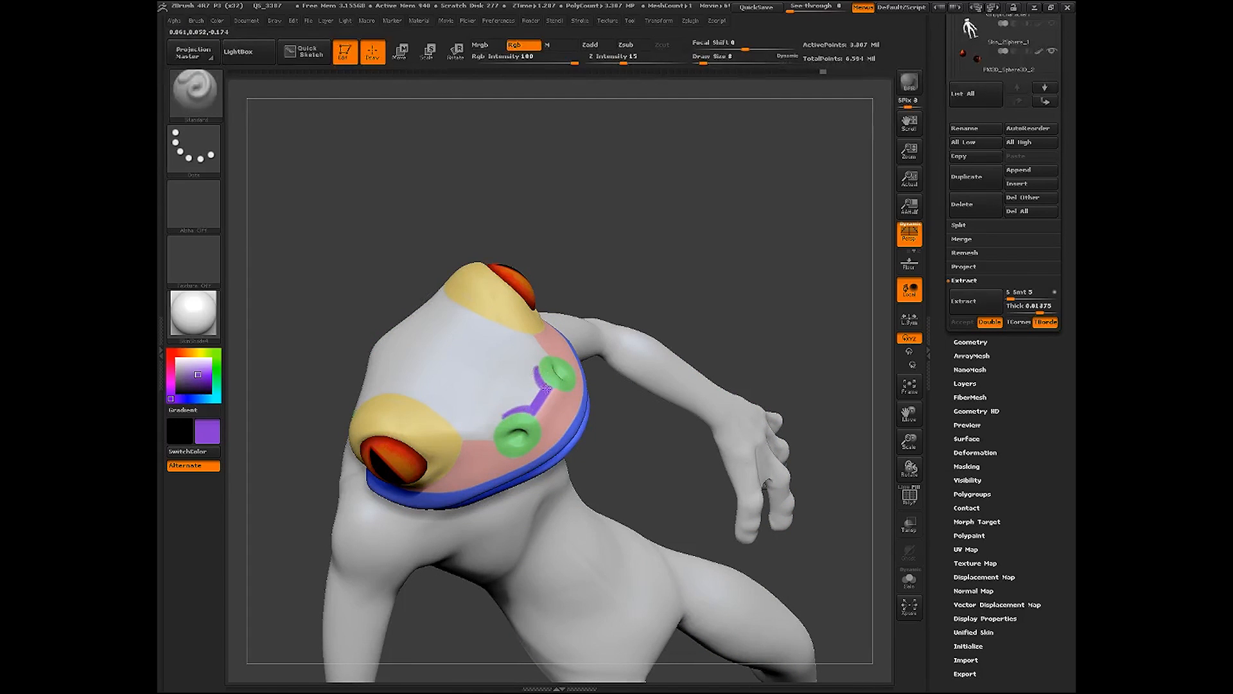
Extend the purple outline from the nostrils to the yellow eye skin and along its inner edges
mouse_move(630, 300)
mouse_down()
mouse_move(590, 315)
mouse_move(533, 372)
mouse_up()
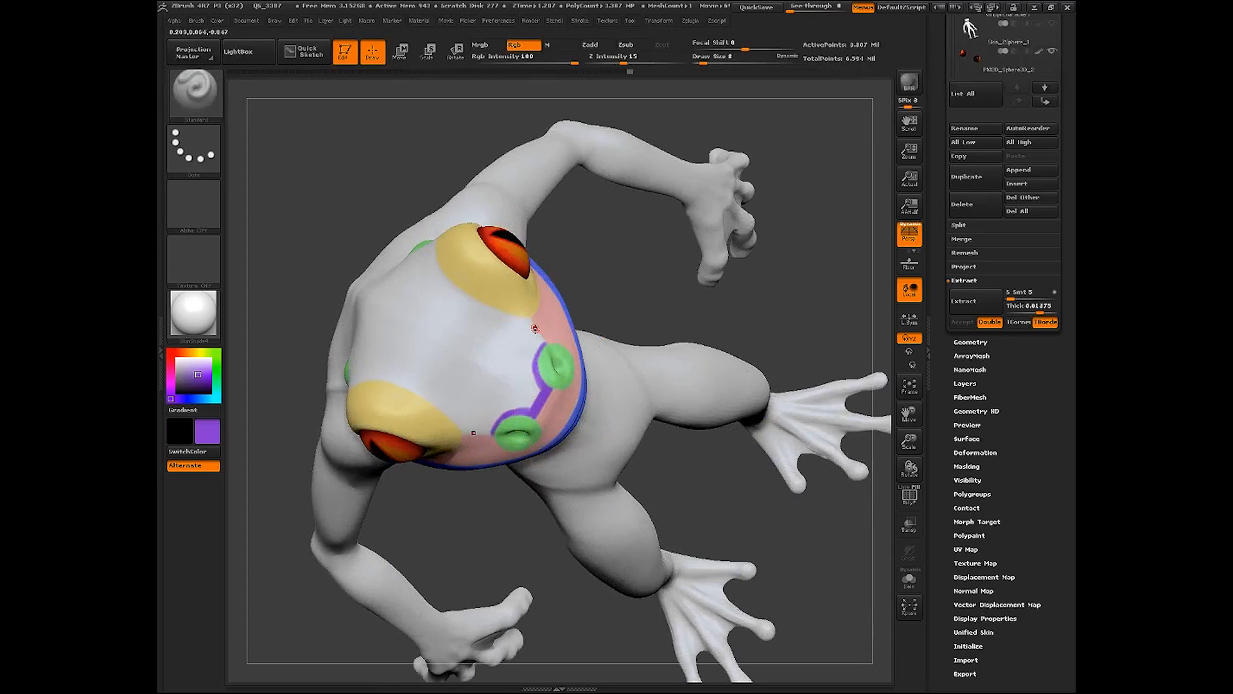
mouse_move(684, 405)
mouse_down()
mouse_move(740, 476)
mouse_move(636, 347)
mouse_move(677, 279)
mouse_move(675, 336)
mouse_move(668, 249)
mouse_up()
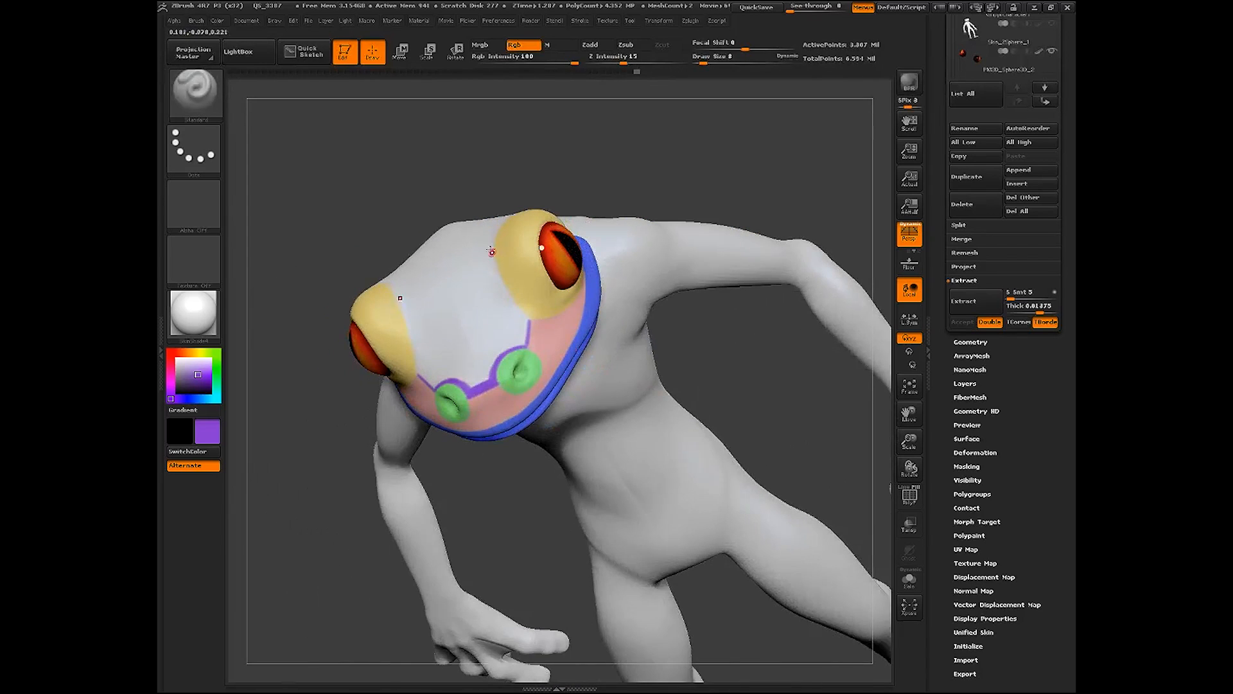
drag(492, 248, 531, 323)
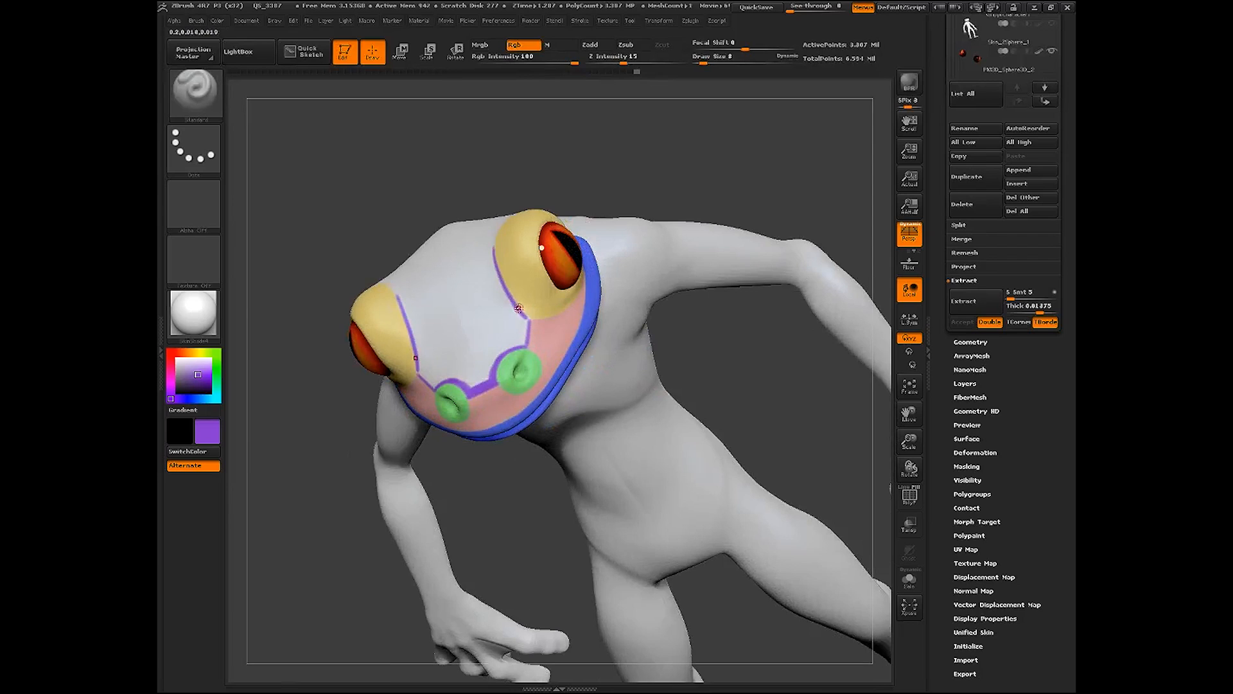
Set the draw size to 11 and widen the purple bands beside the yellow eye skin and between the nostrils
drag(711, 58, 718, 57)
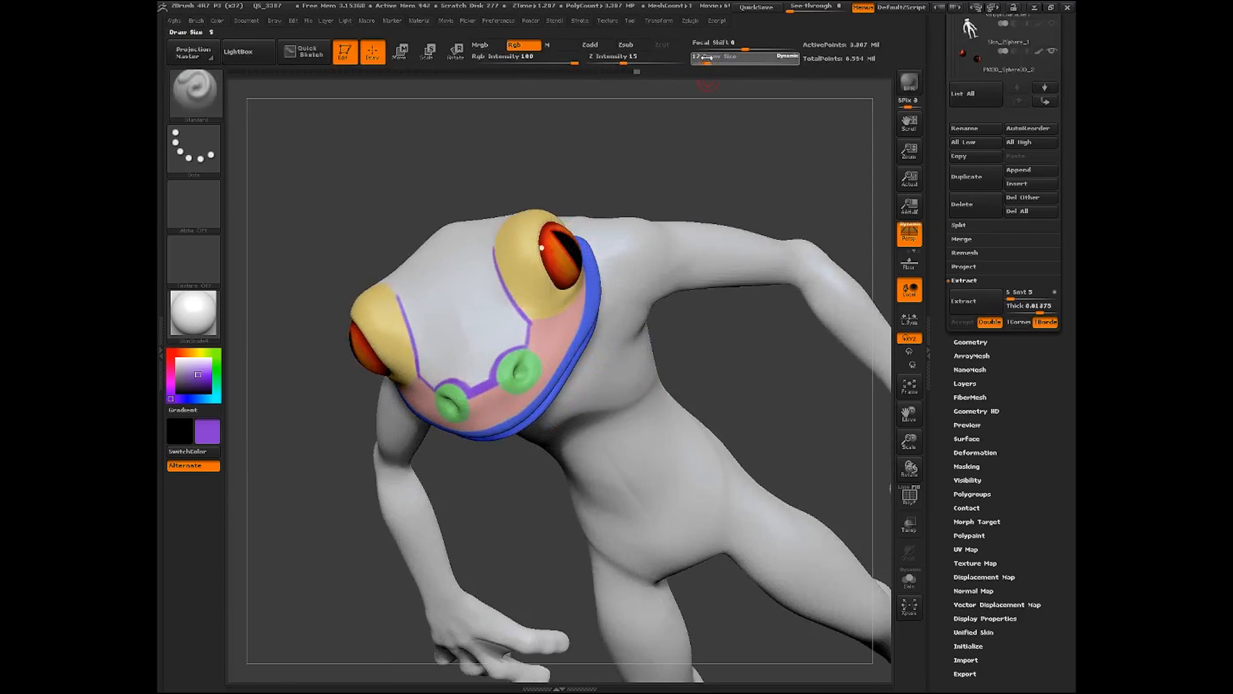
drag(486, 247, 527, 329)
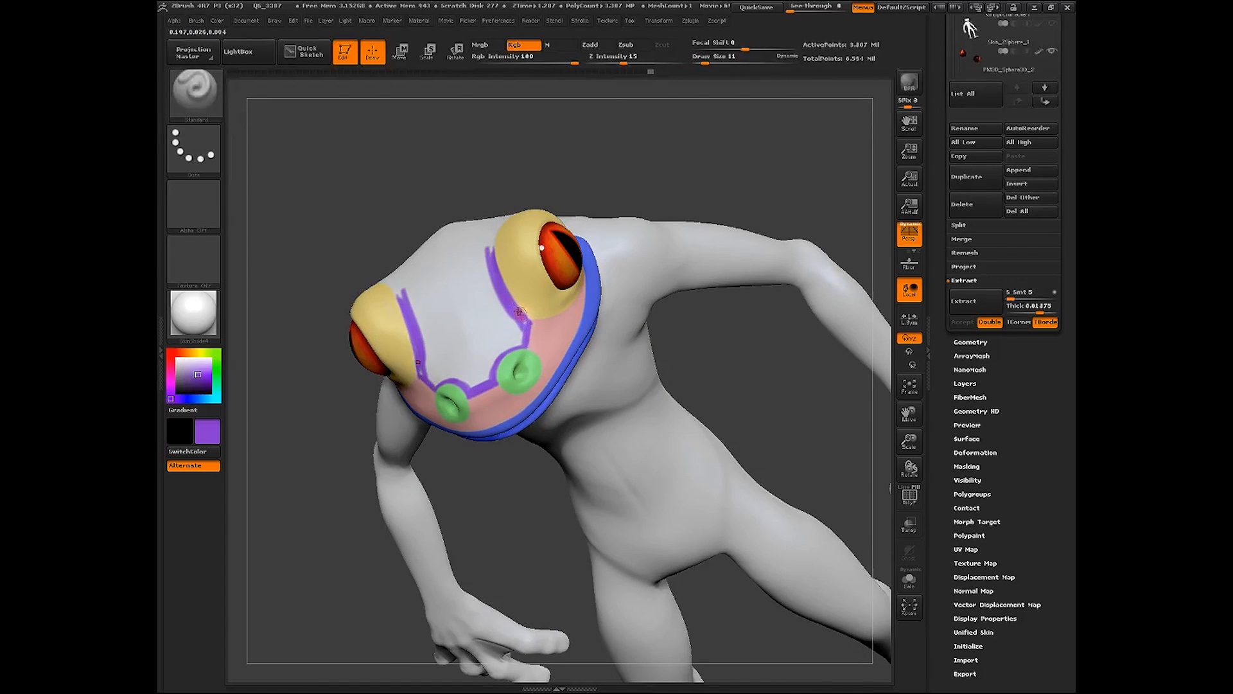
mouse_move(745, 403)
mouse_down()
mouse_move(807, 394)
mouse_move(787, 463)
mouse_move(515, 379)
mouse_move(527, 345)
mouse_move(514, 391)
mouse_up()
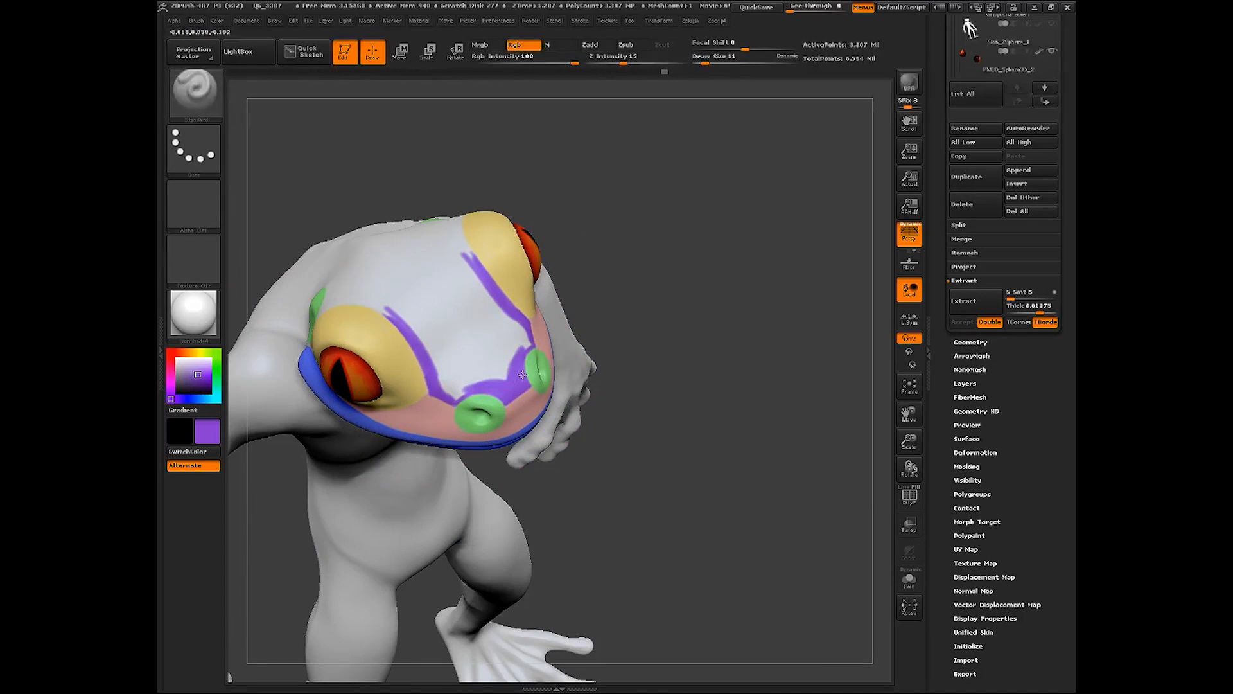
drag(506, 379, 524, 332)
drag(610, 305, 526, 297)
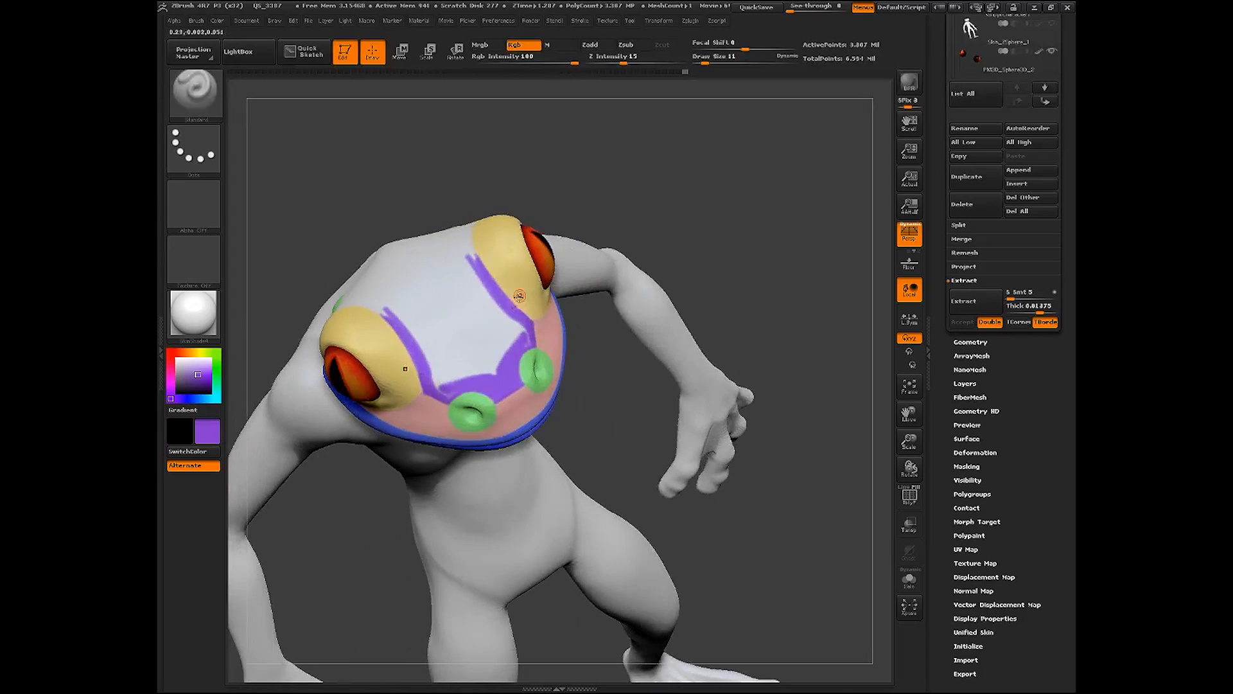
mouse_move(533, 343)
mouse_down()
mouse_move(476, 271)
mouse_move(509, 327)
mouse_up()
Set the draw size to 18, turn off LazyMouse and fill the outlined snout and forehead area with purple
click(709, 56)
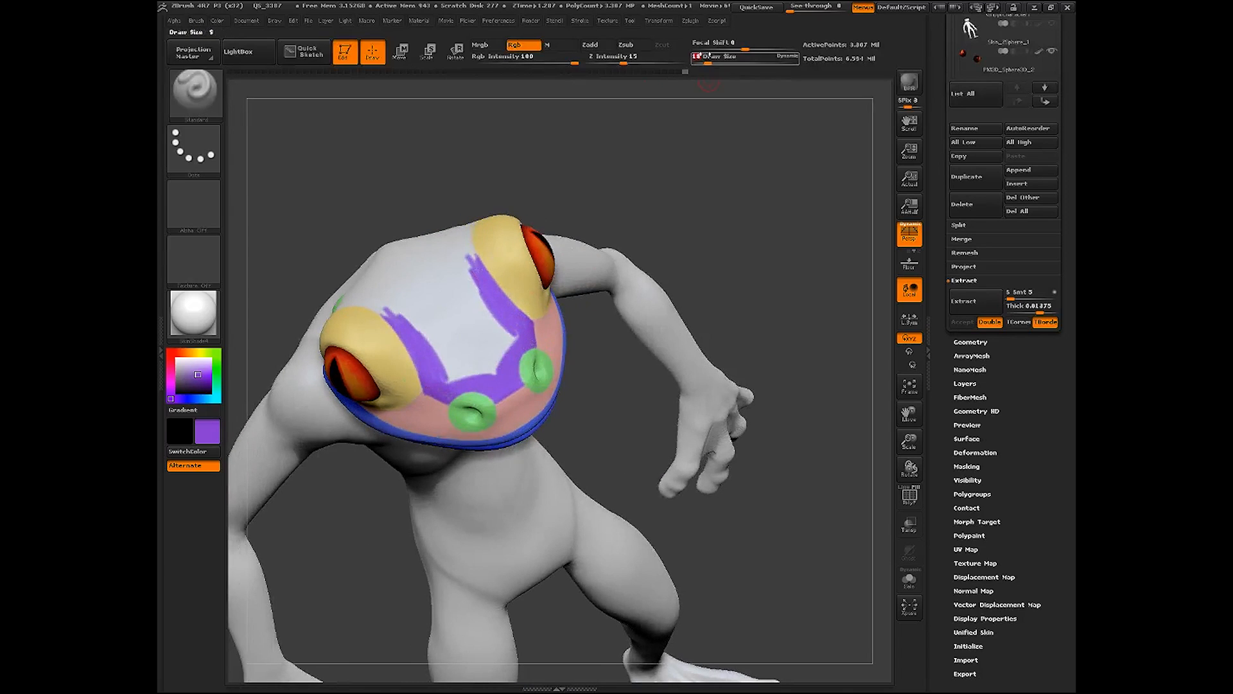
drag(472, 280, 481, 285)
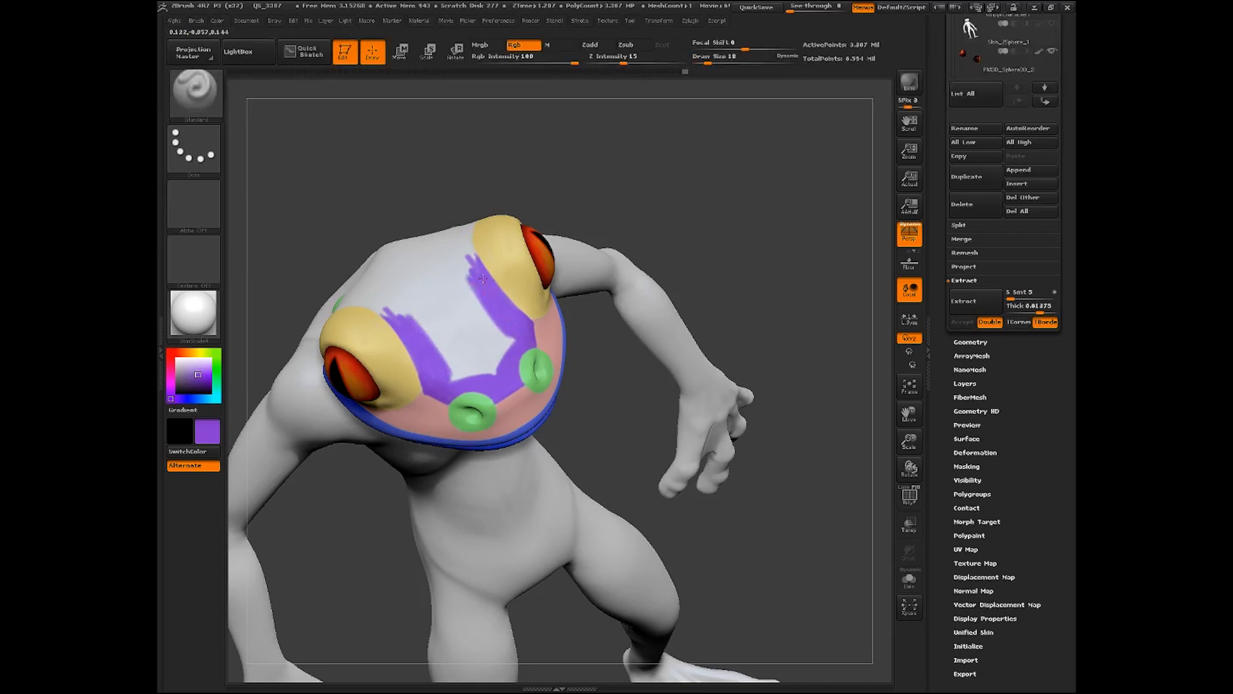
mouse_move(510, 341)
mouse_down()
mouse_move(465, 369)
mouse_move(488, 360)
mouse_move(496, 331)
mouse_up()
click(580, 20)
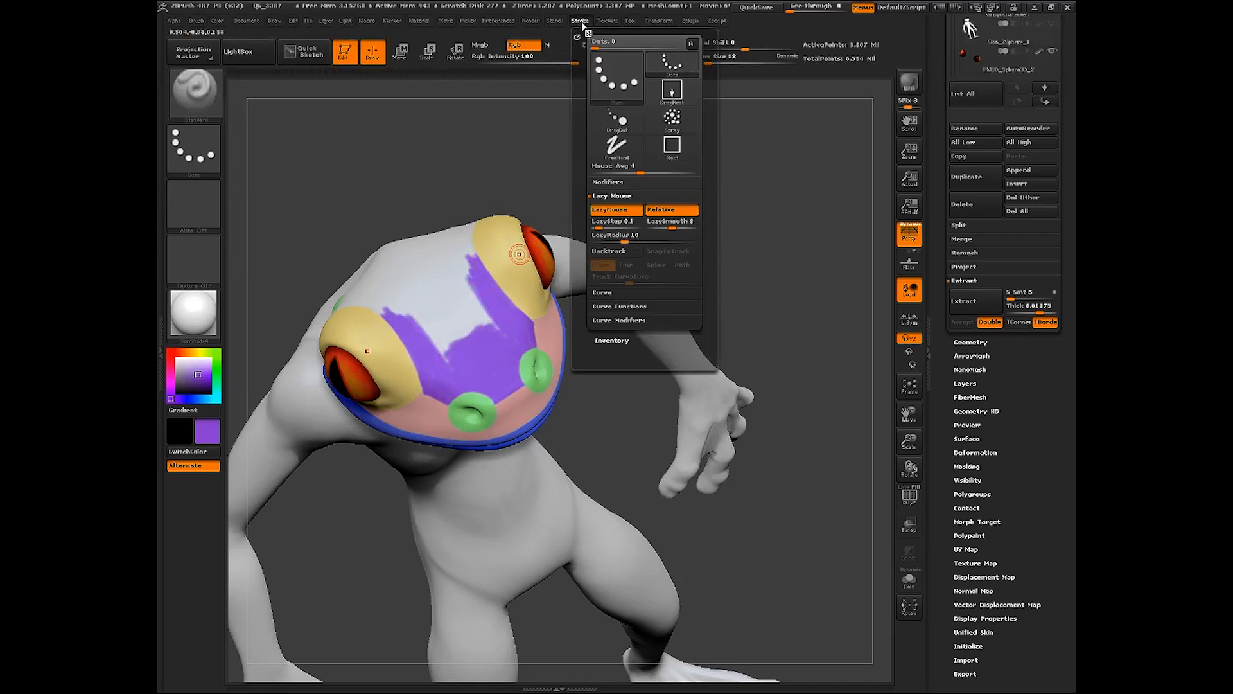
mouse_move(459, 264)
mouse_down()
mouse_move(496, 332)
mouse_move(462, 312)
mouse_move(443, 318)
mouse_move(453, 302)
mouse_up()
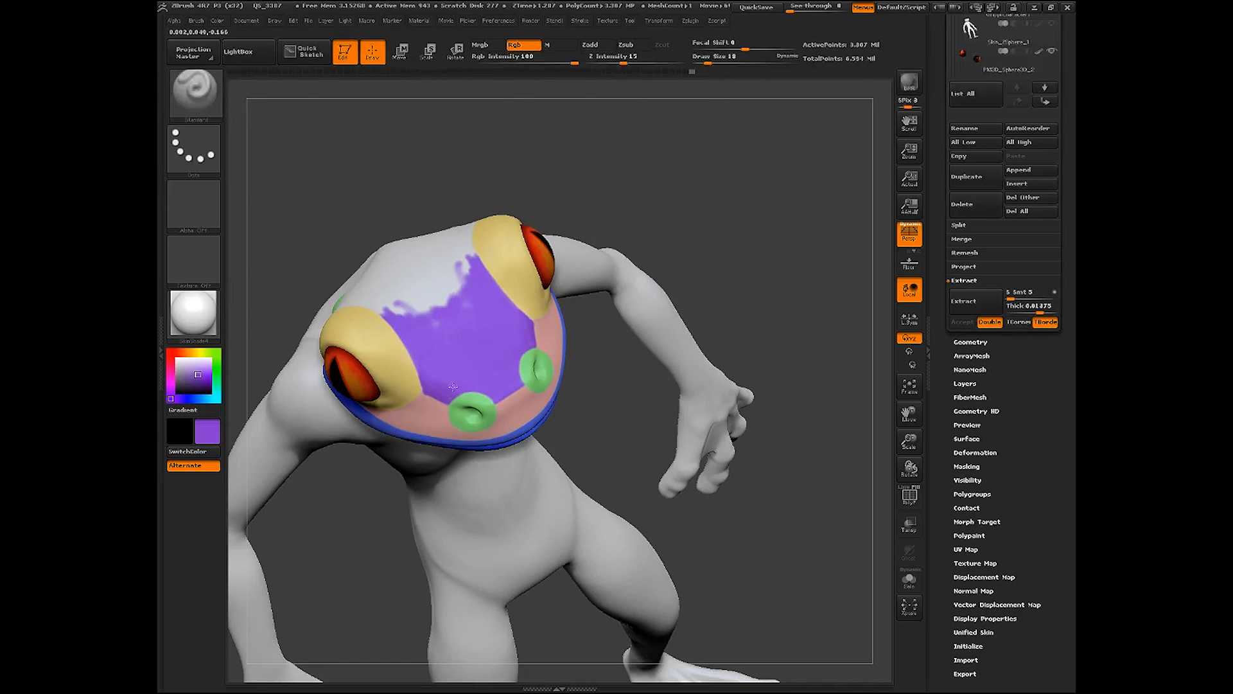
mouse_move(453, 386)
mouse_down()
mouse_move(420, 306)
mouse_move(465, 294)
mouse_up()
Set the draw size to 44 and fill the top of the head between the eyes with purple
mouse_move(598, 215)
mouse_down()
mouse_move(752, 201)
mouse_move(554, 262)
mouse_up()
drag(705, 58, 716, 58)
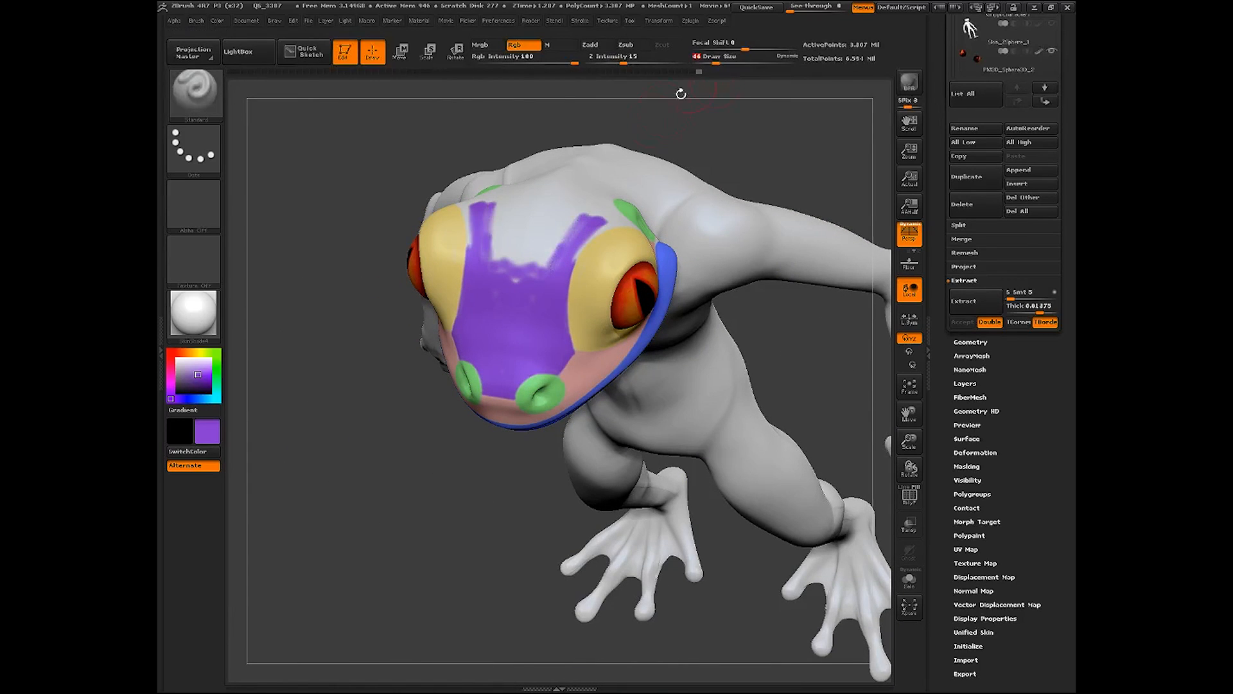
mouse_move(588, 209)
mouse_down()
mouse_move(557, 260)
mouse_move(565, 221)
mouse_move(525, 262)
mouse_move(555, 193)
mouse_move(586, 218)
mouse_move(567, 307)
mouse_up()
drag(724, 581, 687, 546)
drag(905, 452, 919, 479)
drag(719, 221, 760, 283)
Set the draw size to 8, line the upper inner edges of the yellow eye skin in purple and fill the grey gaps beside them
click(604, 21)
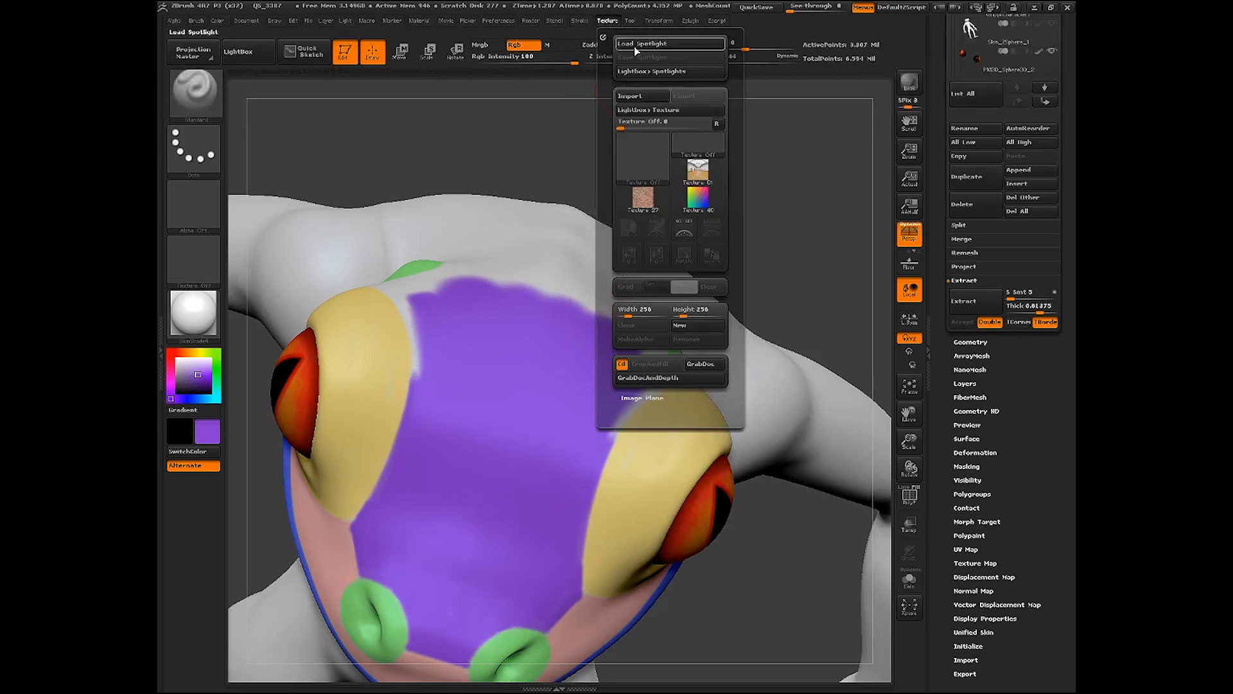
click(581, 24)
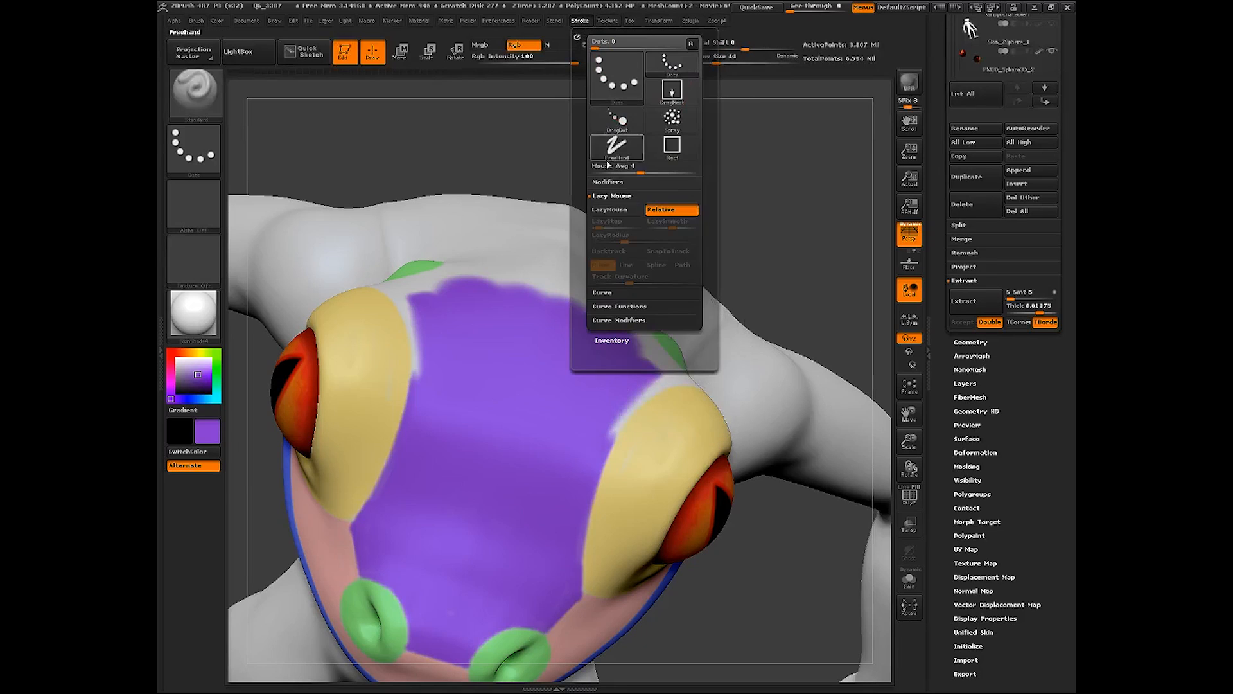
drag(717, 59, 702, 62)
mouse_move(390, 293)
mouse_down()
mouse_move(418, 350)
mouse_move(405, 382)
mouse_up()
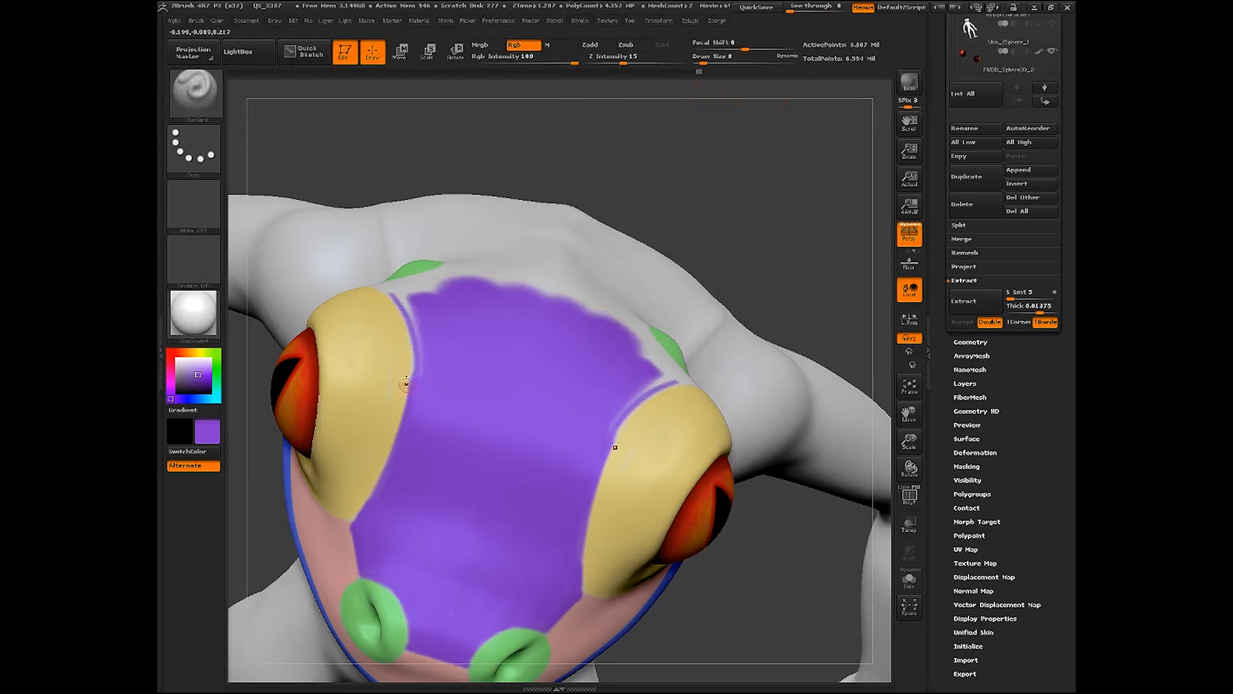
mouse_move(389, 294)
mouse_down()
mouse_move(417, 347)
mouse_move(417, 376)
mouse_move(404, 314)
mouse_move(415, 374)
mouse_move(409, 312)
mouse_move(417, 347)
mouse_up()
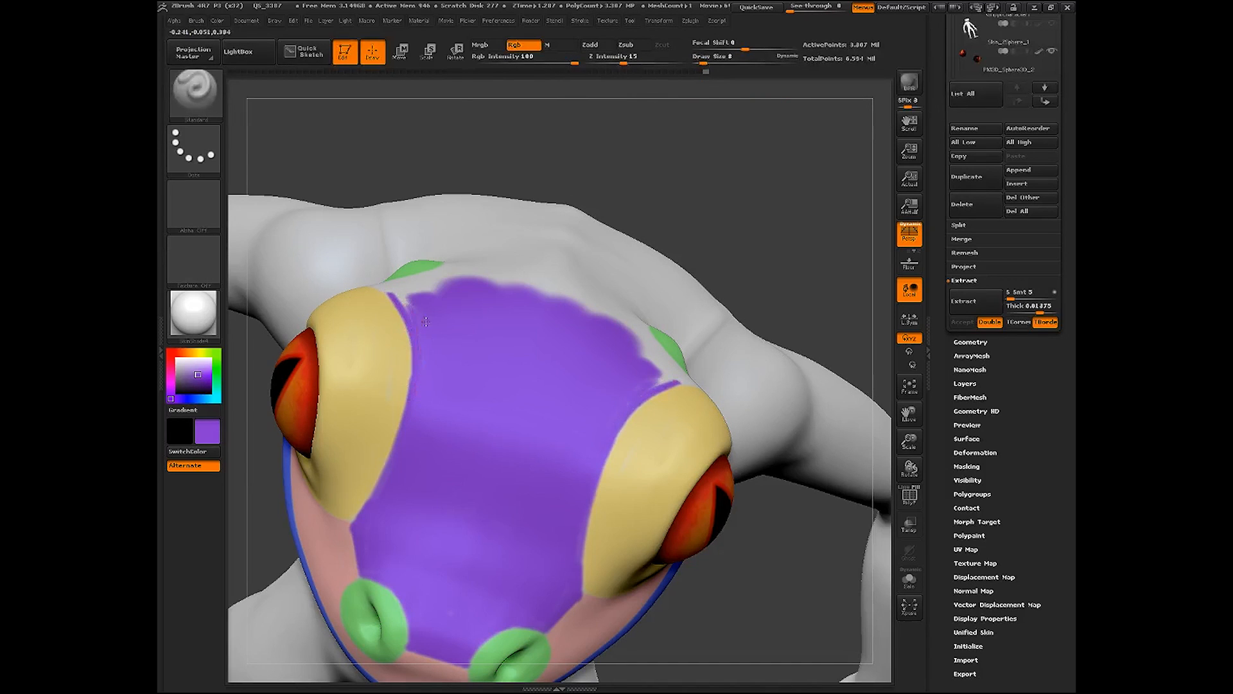
drag(714, 259, 752, 253)
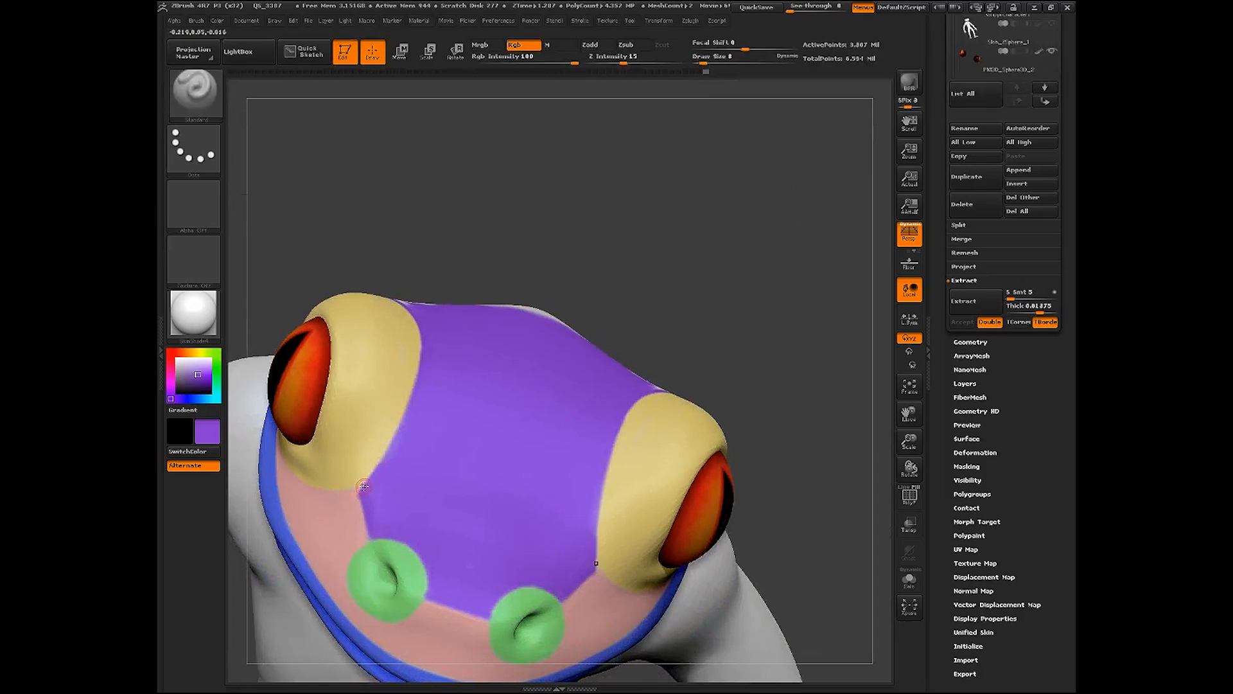
drag(734, 312, 707, 286)
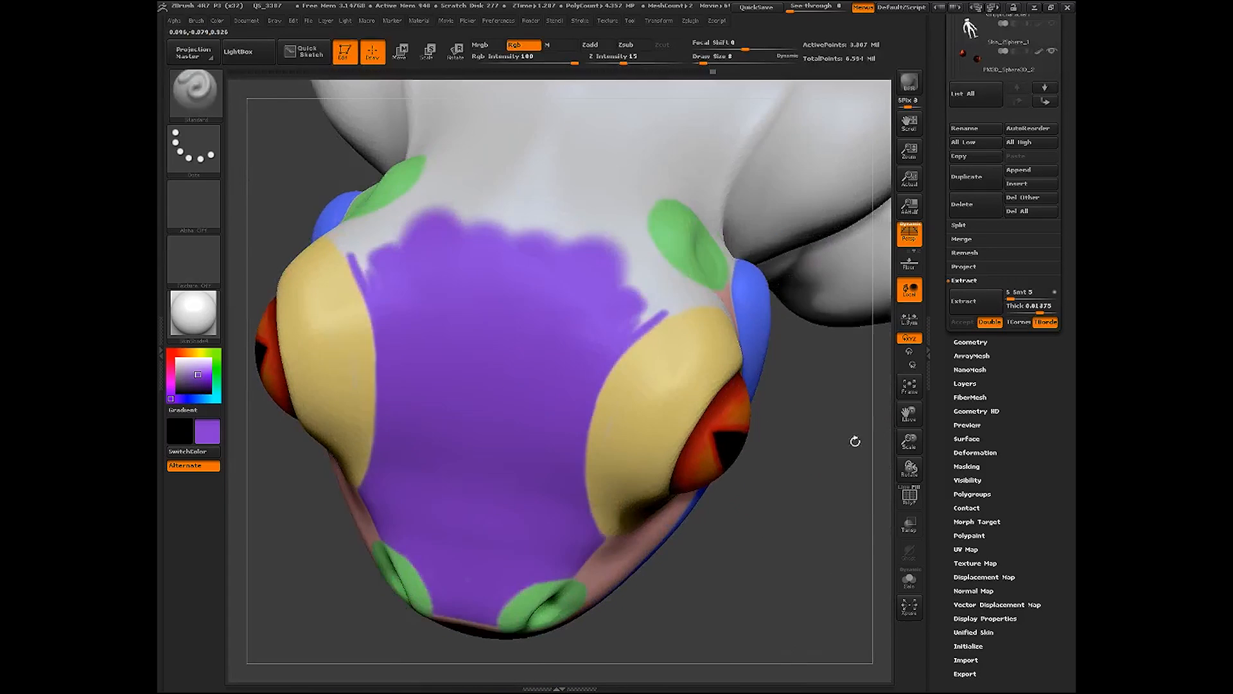
Carry the purple around the back of the yellow eye skin and fill the area down to the green eardrum patch
drag(909, 414, 909, 492)
mouse_move(615, 492)
mouse_down()
mouse_move(690, 449)
mouse_move(683, 440)
mouse_up()
drag(632, 466, 684, 442)
drag(815, 504, 799, 374)
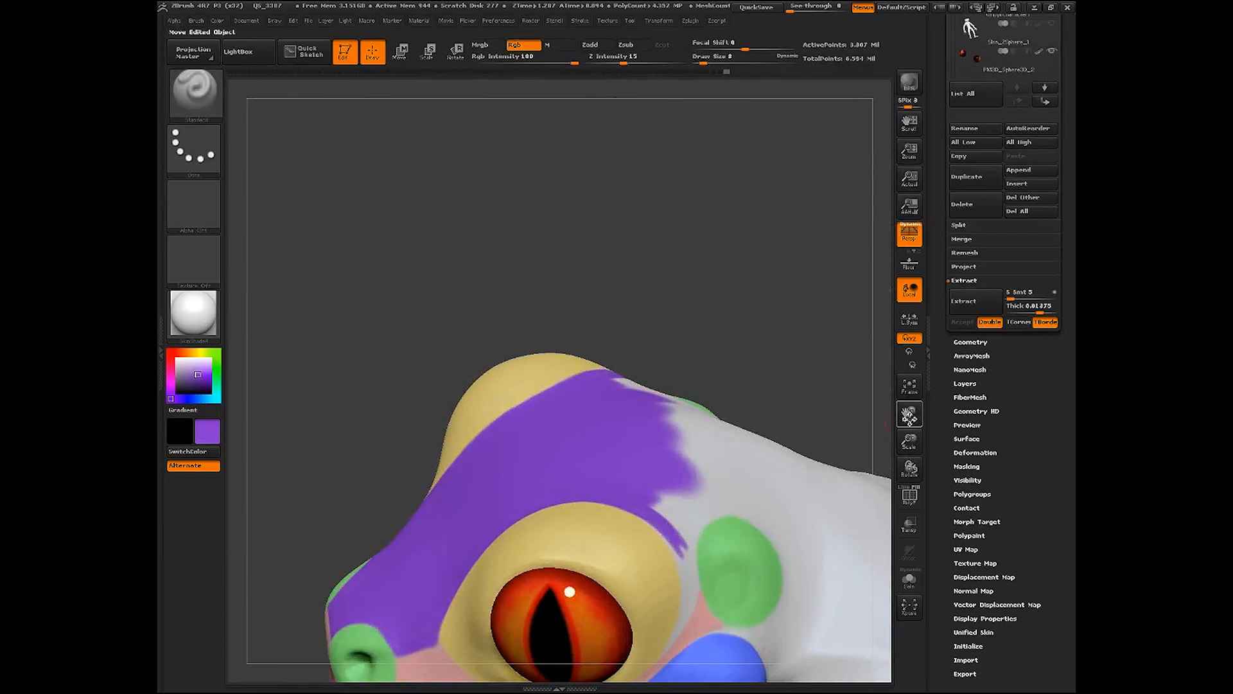
drag(909, 416, 856, 209)
drag(741, 195, 725, 180)
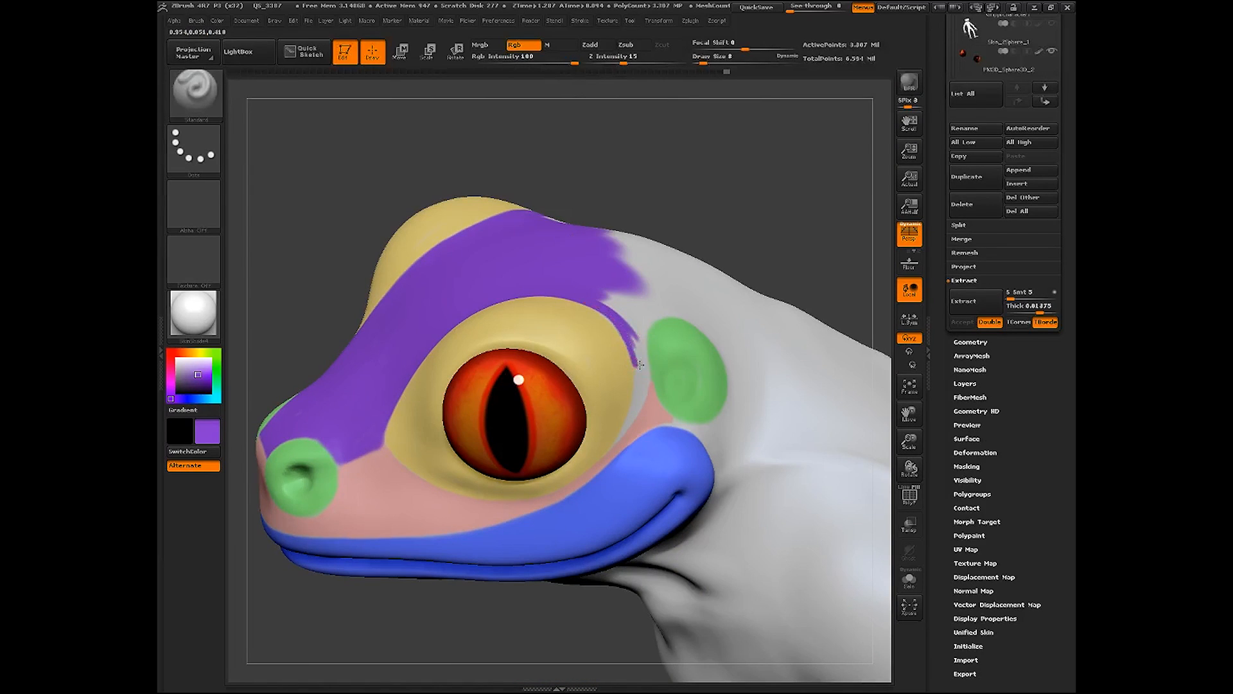
mouse_move(645, 364)
mouse_down()
mouse_move(652, 313)
mouse_move(642, 312)
mouse_move(661, 292)
mouse_up()
drag(642, 333, 637, 302)
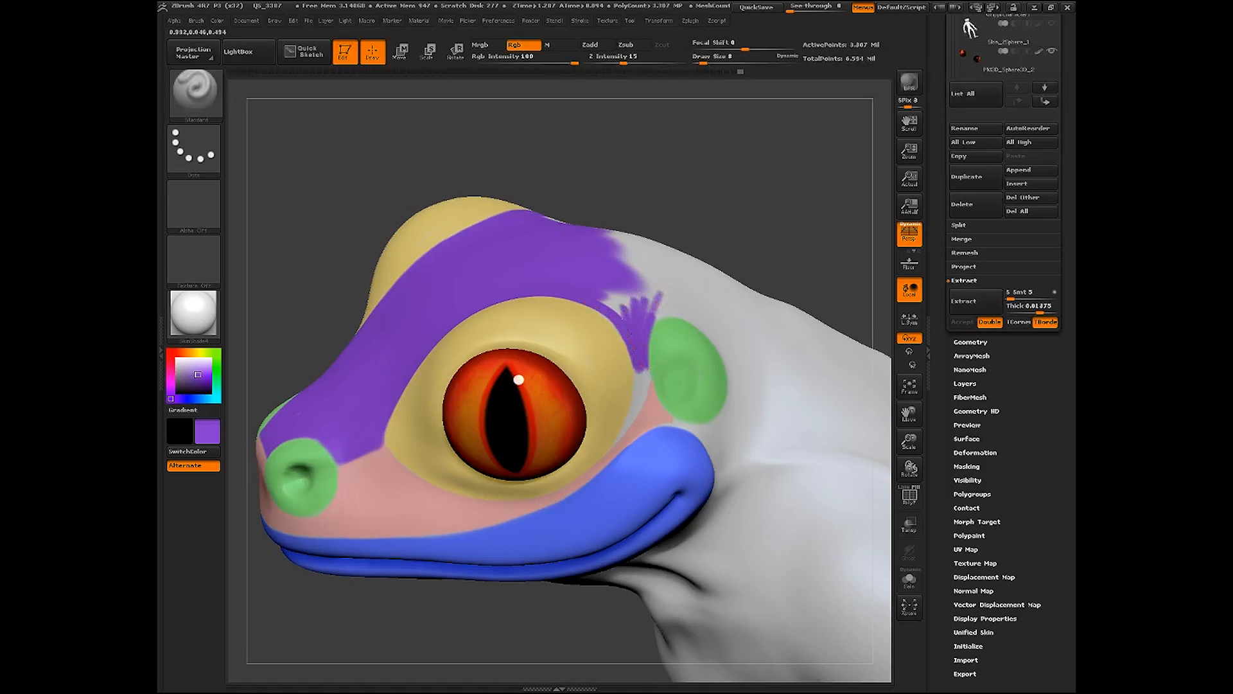
mouse_move(705, 234)
mouse_down()
mouse_move(809, 201)
mouse_move(820, 182)
mouse_move(700, 288)
mouse_up()
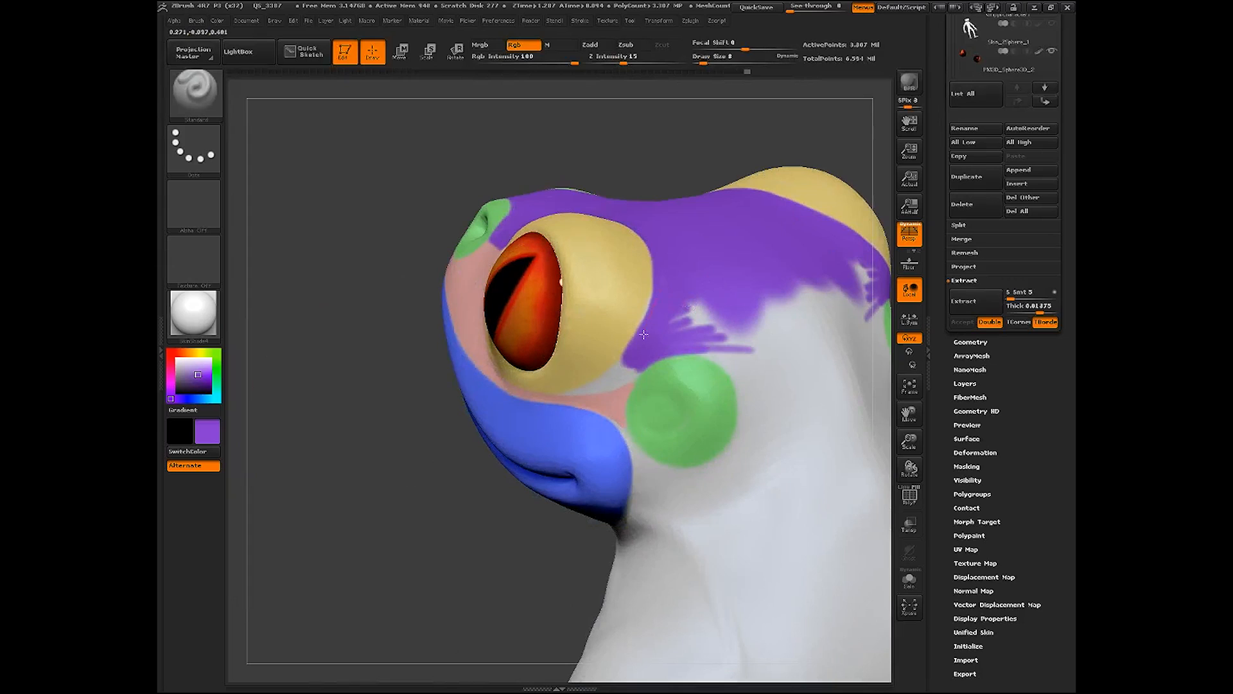
mouse_move(643, 333)
mouse_down()
mouse_move(647, 297)
mouse_move(694, 312)
mouse_up()
Outline the eardrum patch's rear edge in purple, with a short line down the neck and another across the nape
drag(501, 571, 607, 552)
mouse_move(909, 415)
mouse_down()
mouse_move(831, 388)
mouse_move(745, 405)
mouse_move(738, 395)
mouse_up()
mouse_move(511, 263)
mouse_down()
mouse_move(543, 280)
mouse_move(530, 275)
mouse_move(560, 321)
mouse_move(557, 311)
mouse_move(545, 373)
mouse_move(559, 398)
mouse_up()
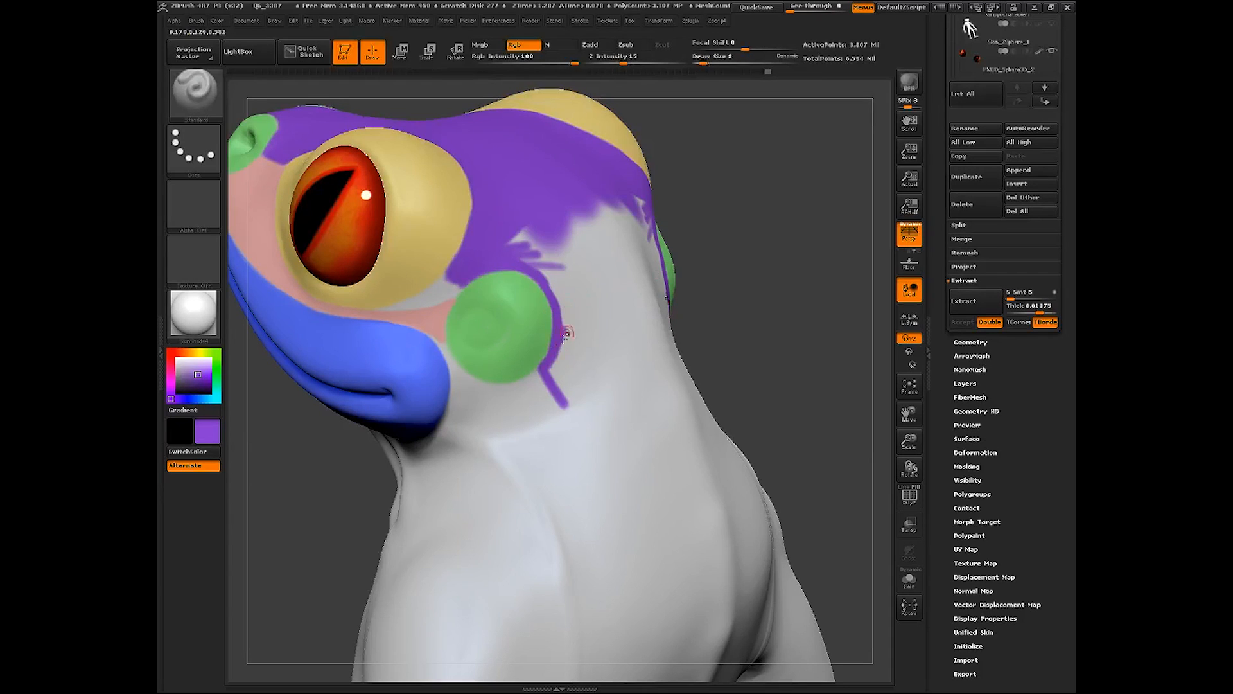
drag(562, 311, 535, 261)
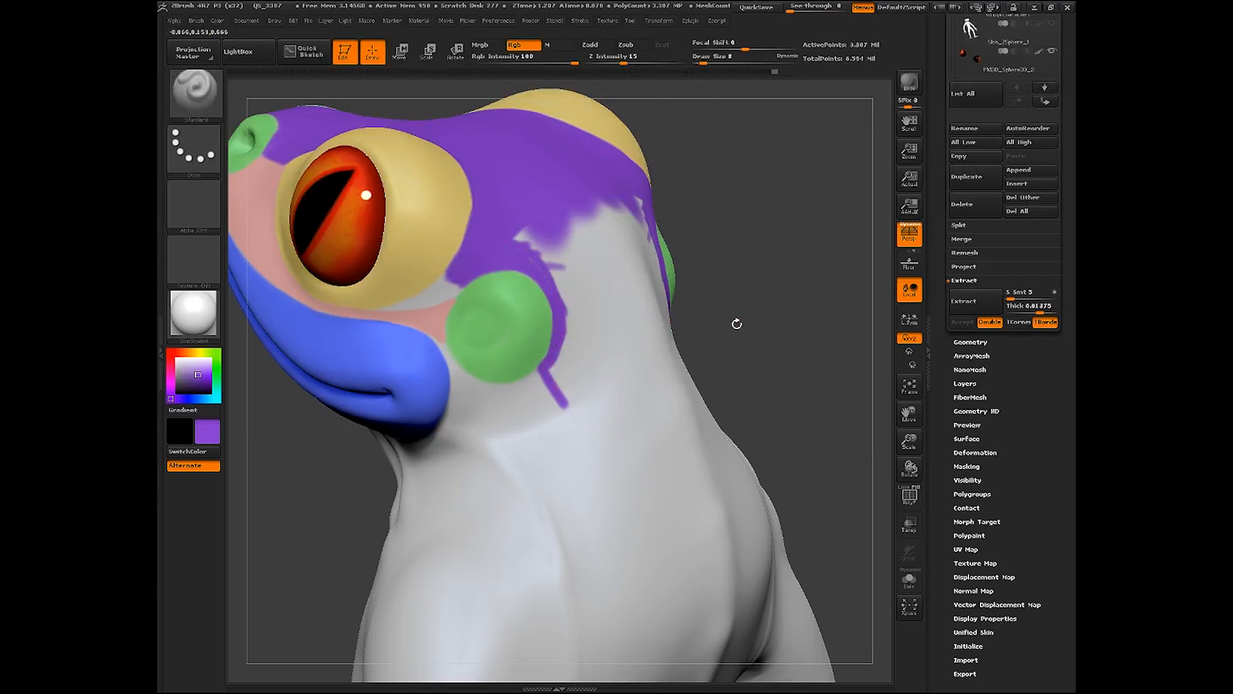
drag(735, 323, 778, 367)
mouse_move(565, 401)
mouse_down()
mouse_move(718, 333)
mouse_move(682, 346)
mouse_up()
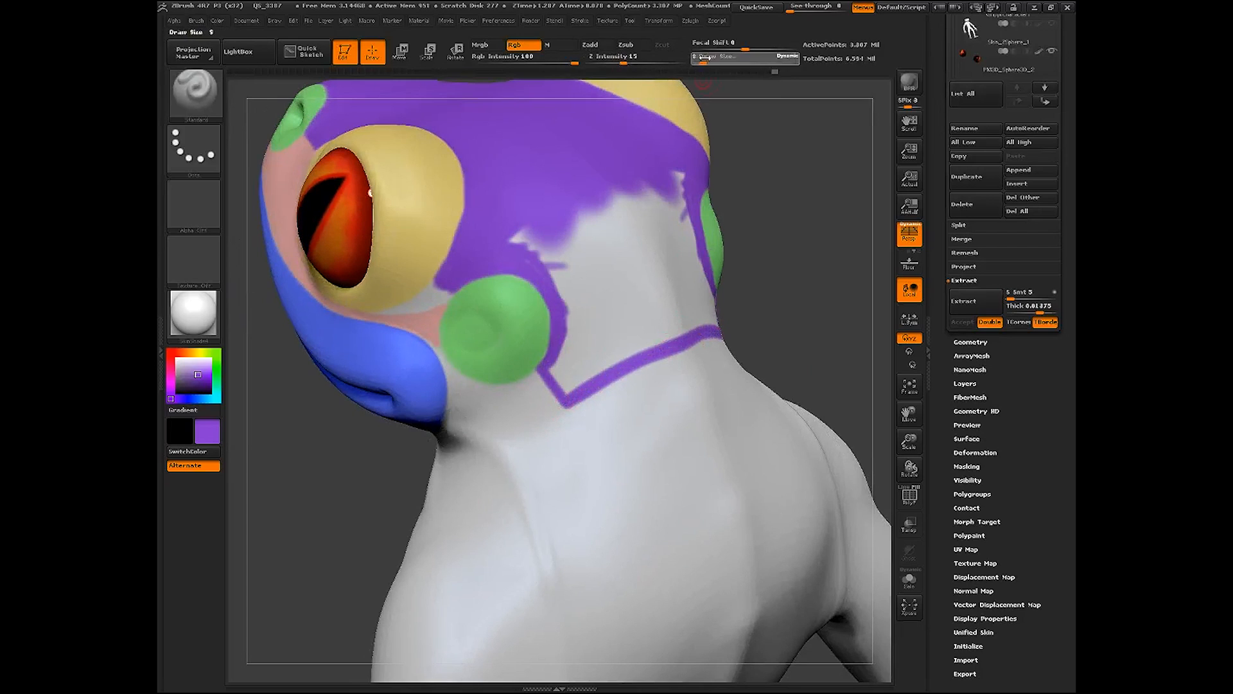
Set the draw size to 14 and fill the outlined back of the head and neck with purple
click(706, 59)
mouse_move(507, 240)
mouse_down()
mouse_move(572, 307)
mouse_move(586, 295)
mouse_up()
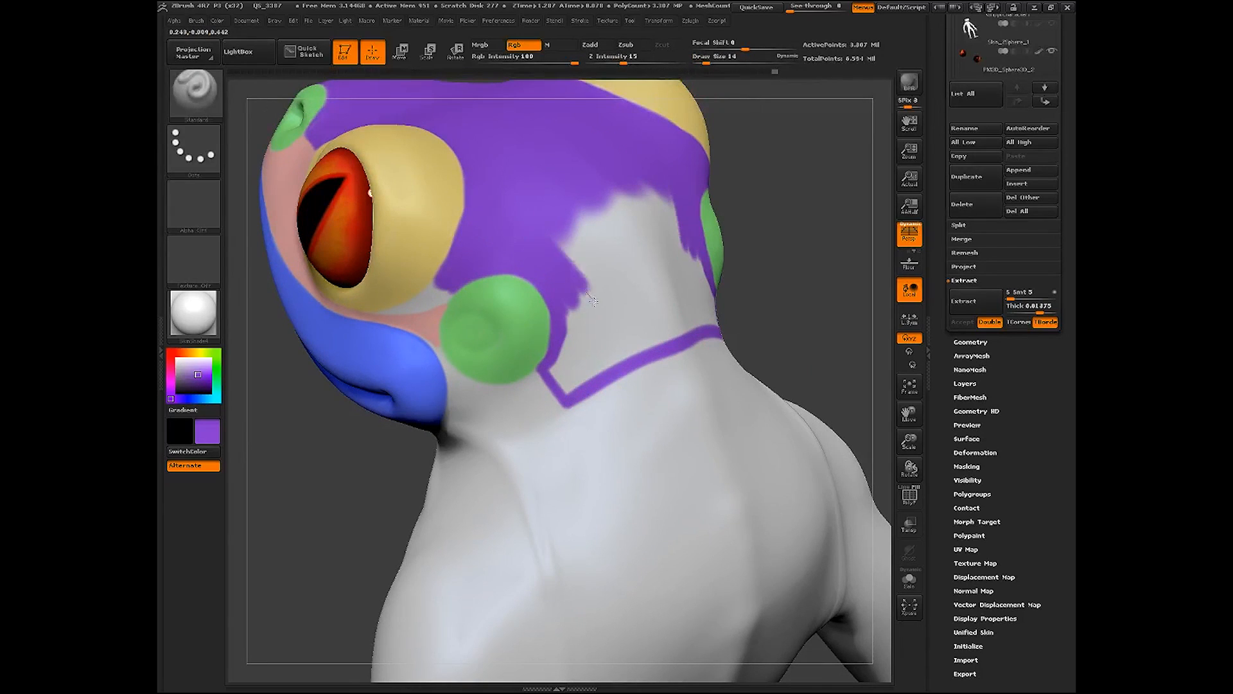
drag(562, 228, 590, 297)
mouse_move(574, 212)
mouse_down()
mouse_move(579, 260)
mouse_move(643, 270)
mouse_move(668, 314)
mouse_move(629, 349)
mouse_move(681, 328)
mouse_move(642, 253)
mouse_move(583, 228)
mouse_up()
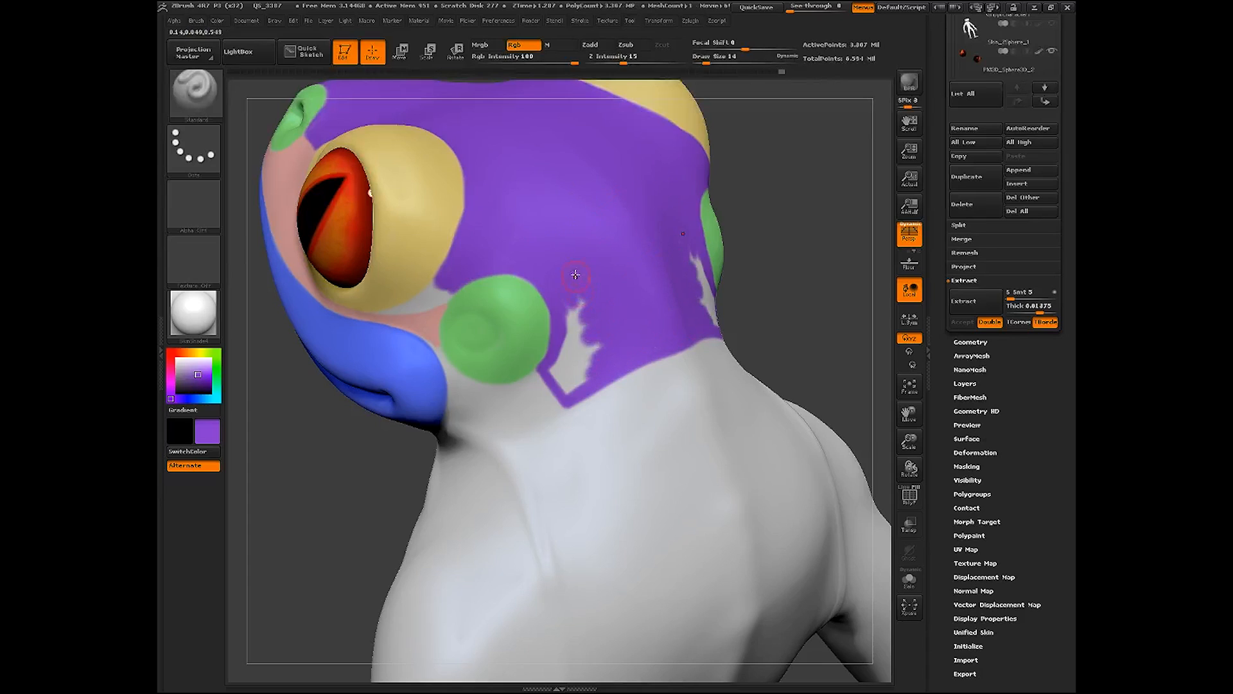
mouse_move(575, 298)
mouse_down()
mouse_move(558, 379)
mouse_move(565, 355)
mouse_move(586, 359)
mouse_move(554, 363)
mouse_up()
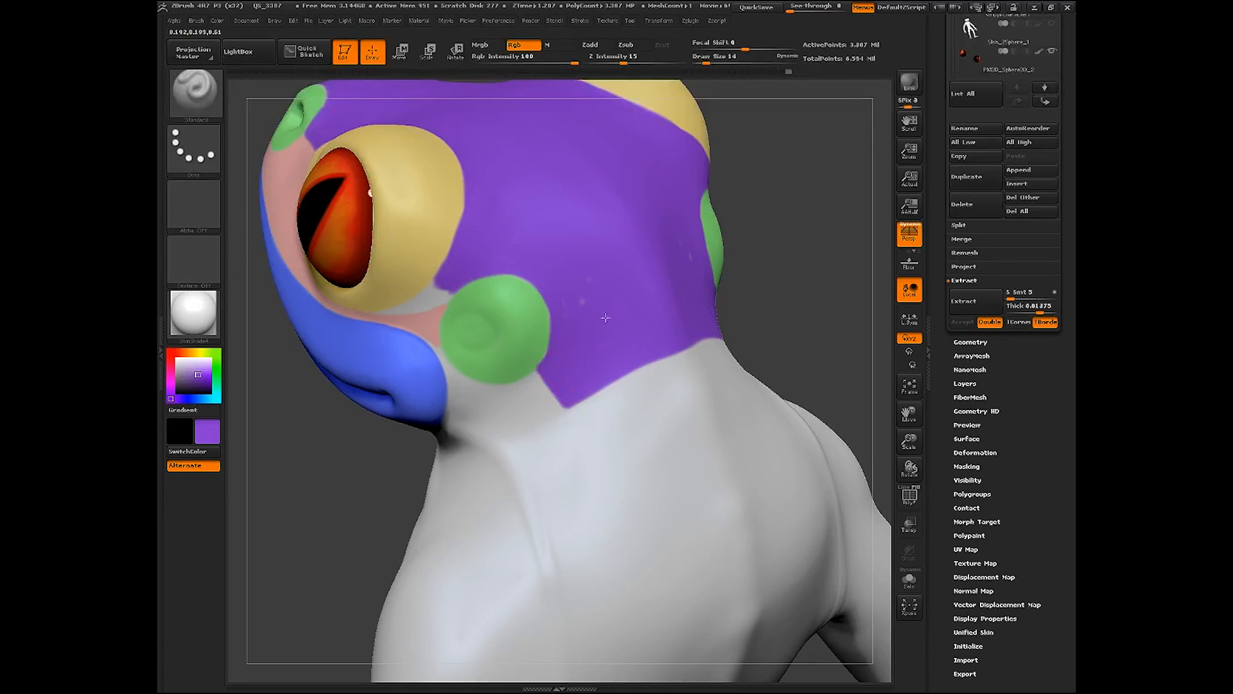
Switch to the cheek's pink, set the draw size to 4 and fill the grey gap between the yellow eye skin and the eardrum
drag(809, 257, 766, 269)
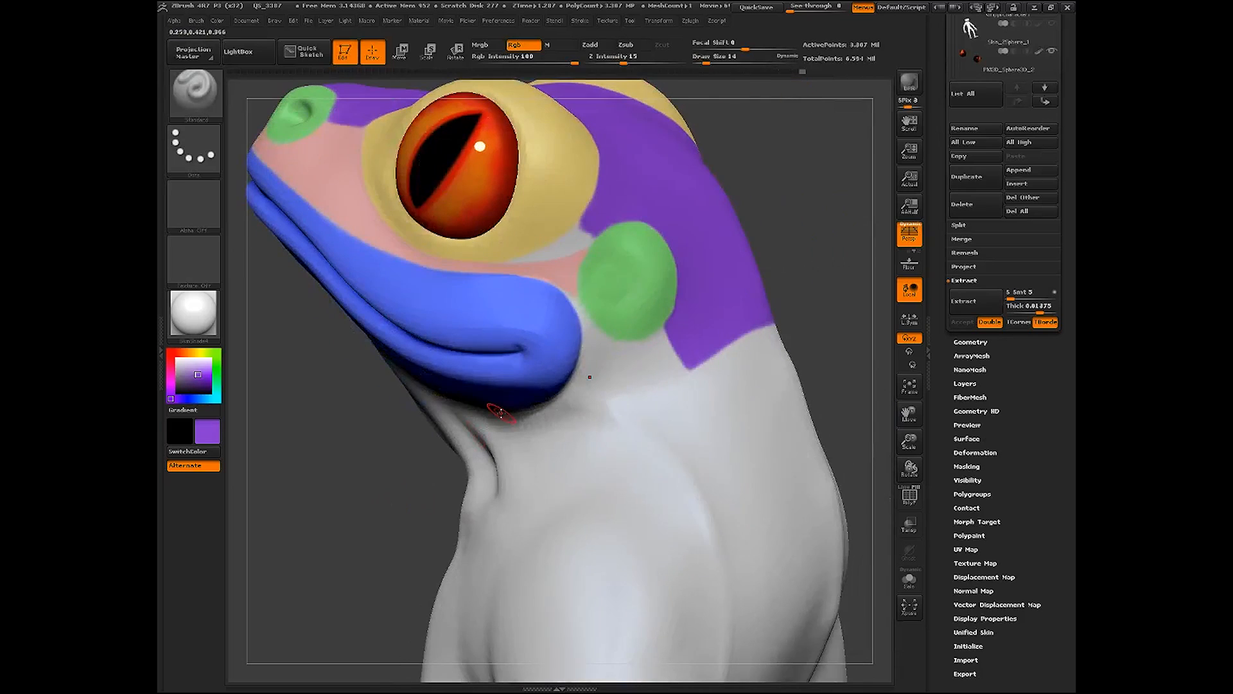
mouse_move(192, 376)
mouse_down()
mouse_move(332, 341)
mouse_move(402, 203)
mouse_up()
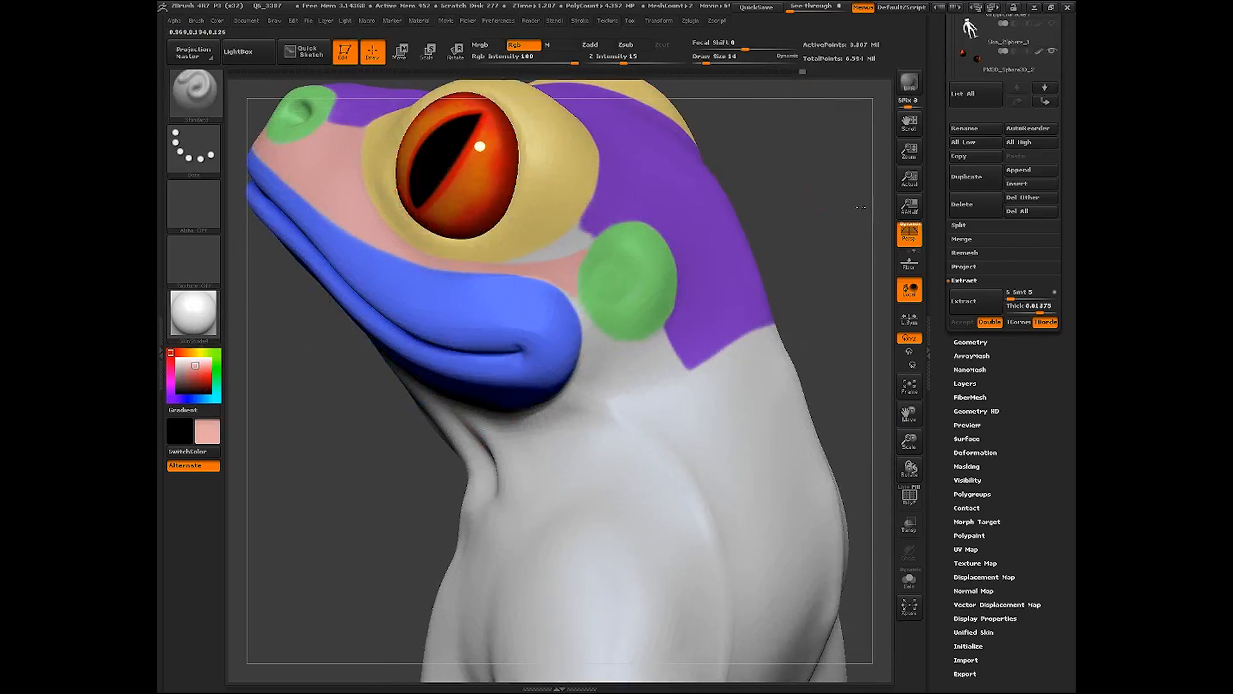
mouse_move(861, 207)
mouse_down()
mouse_move(529, 450)
mouse_move(427, 394)
mouse_move(450, 488)
mouse_move(516, 560)
mouse_move(572, 407)
mouse_up()
drag(705, 62, 700, 62)
drag(718, 142, 681, 116)
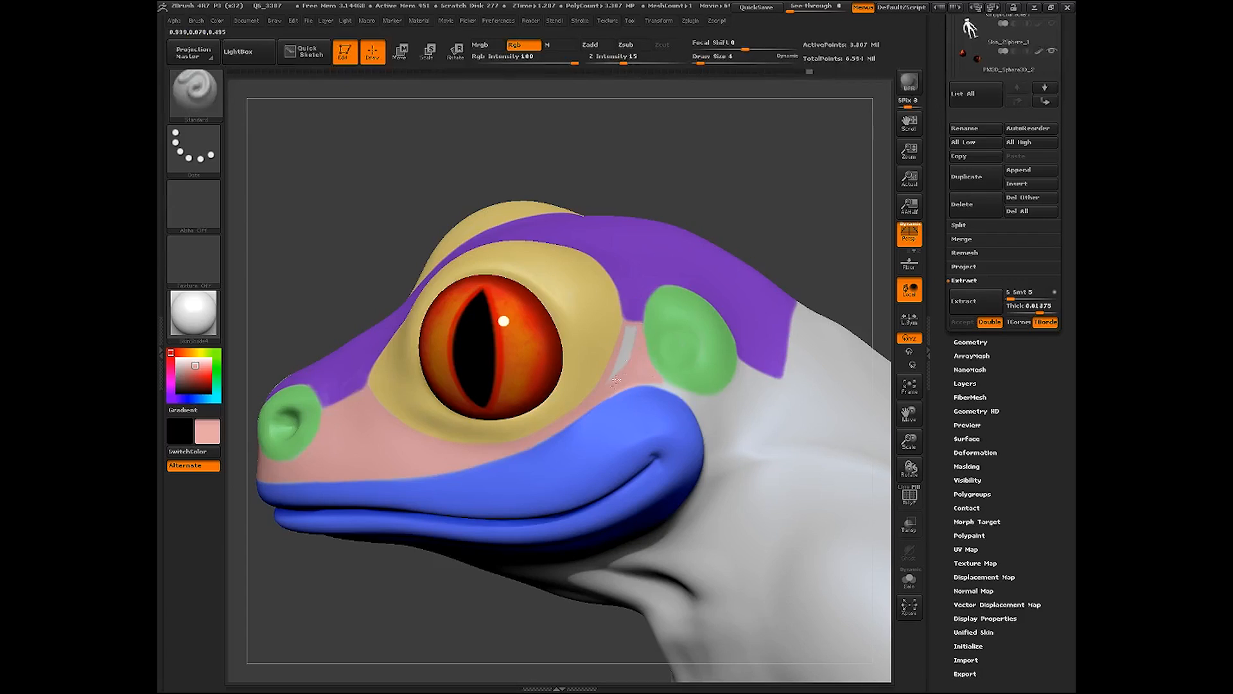
drag(613, 378, 632, 340)
drag(728, 379, 810, 272)
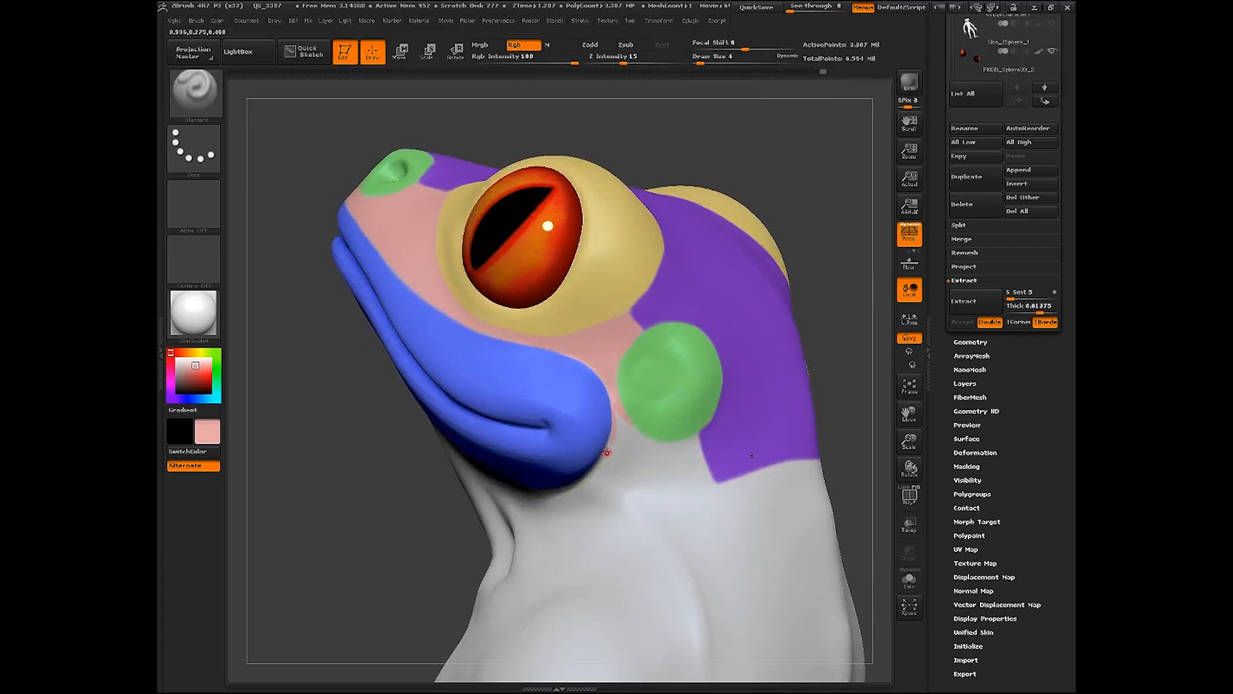
Outline a pink patch under the eardrum and the purple edge, down the side of the neck and back towards the lip corner
drag(432, 581, 443, 579)
drag(780, 501, 398, 559)
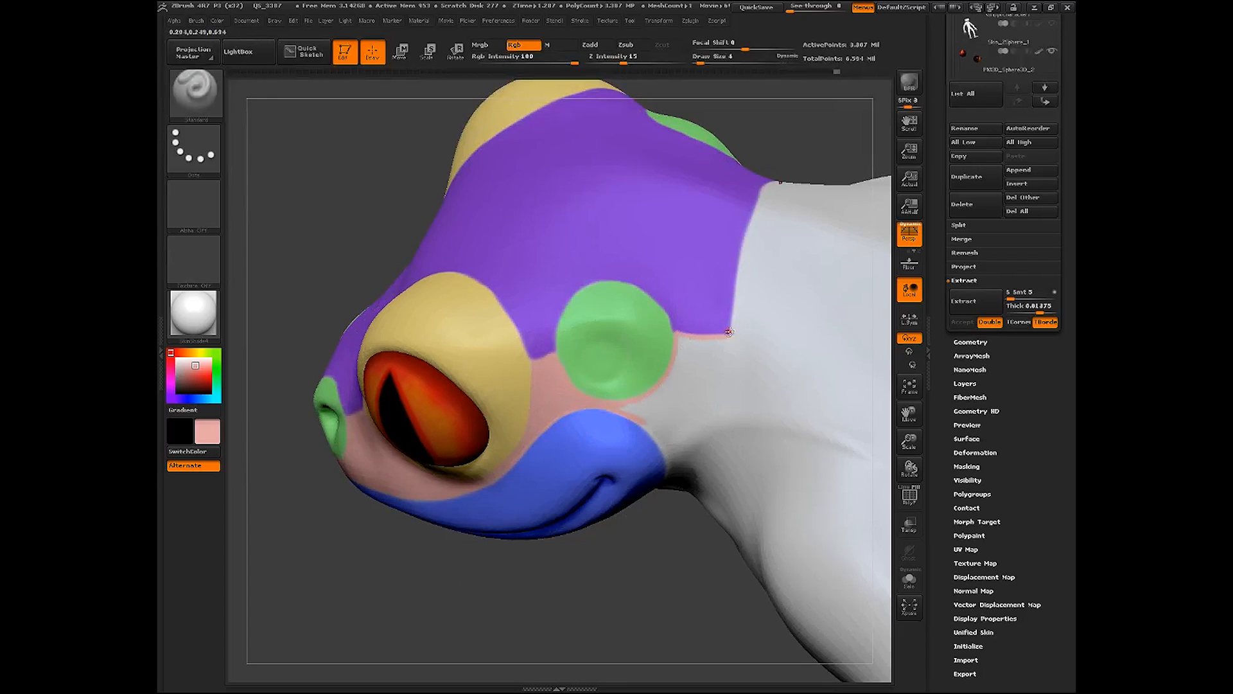
drag(639, 597, 715, 393)
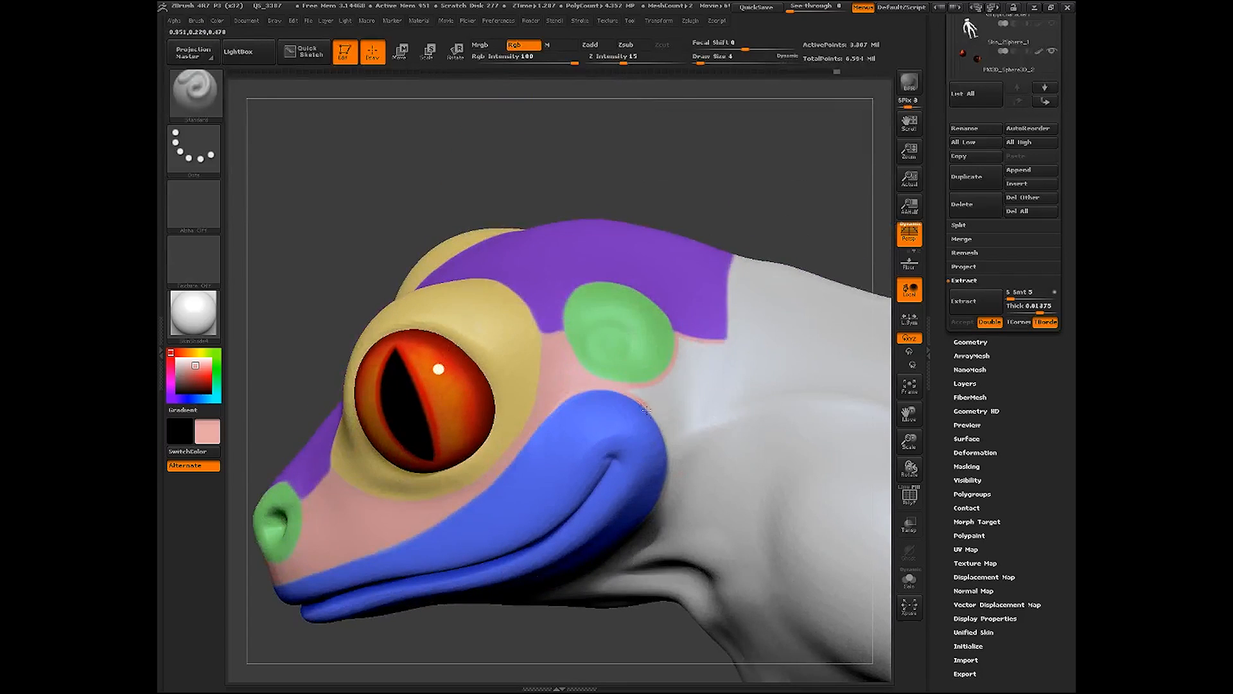
drag(670, 448, 733, 412)
drag(619, 614, 627, 571)
mouse_move(732, 418)
mouse_down()
mouse_move(691, 463)
mouse_move(708, 454)
mouse_up()
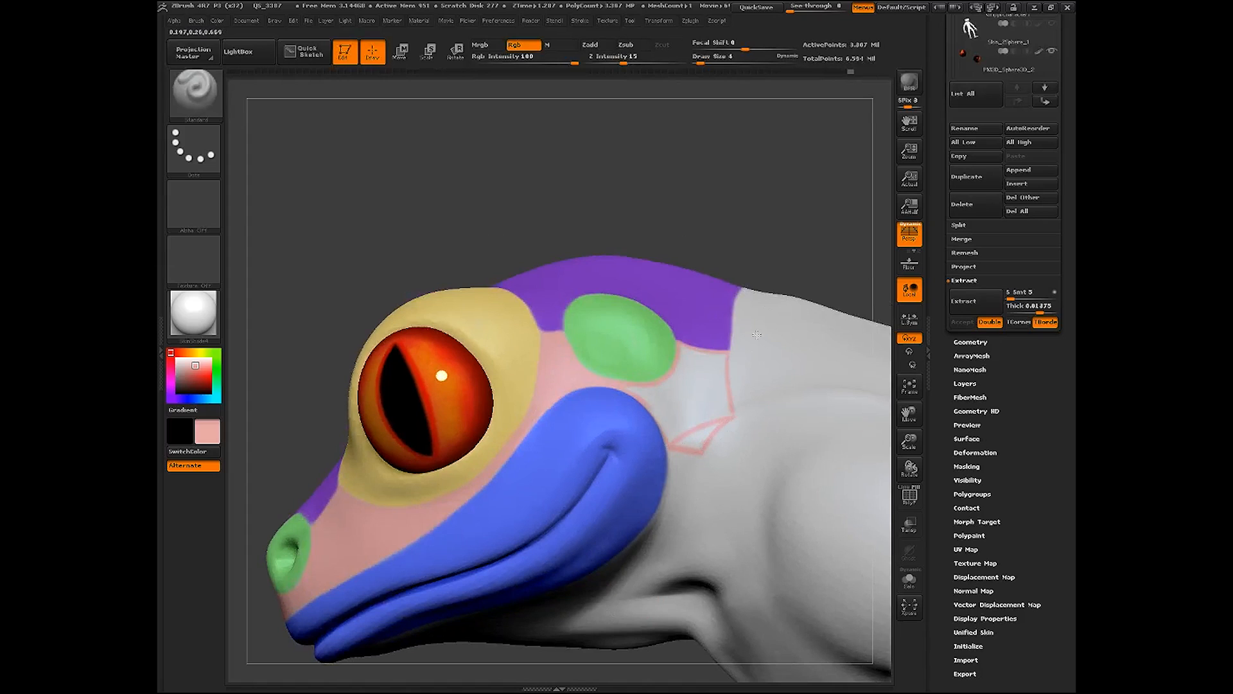
drag(765, 257, 764, 305)
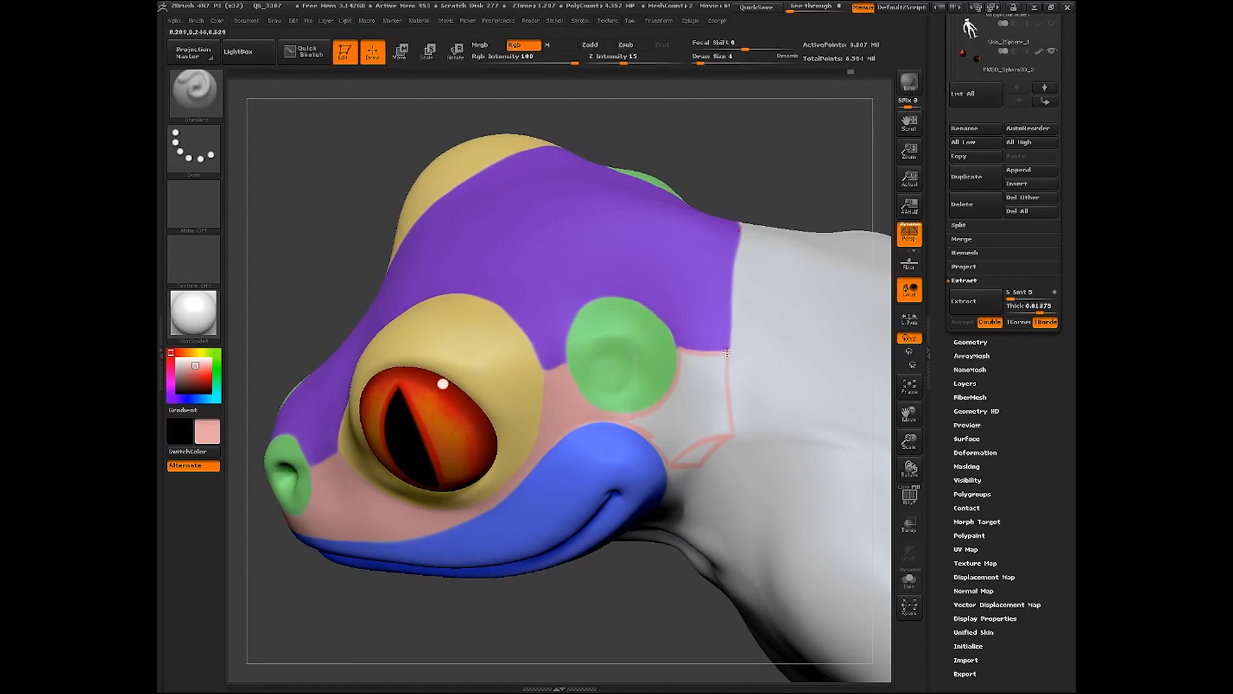
Turn off LazyMouse and fill the outlined neck patch below the purple area with pink at draw size 4
click(703, 60)
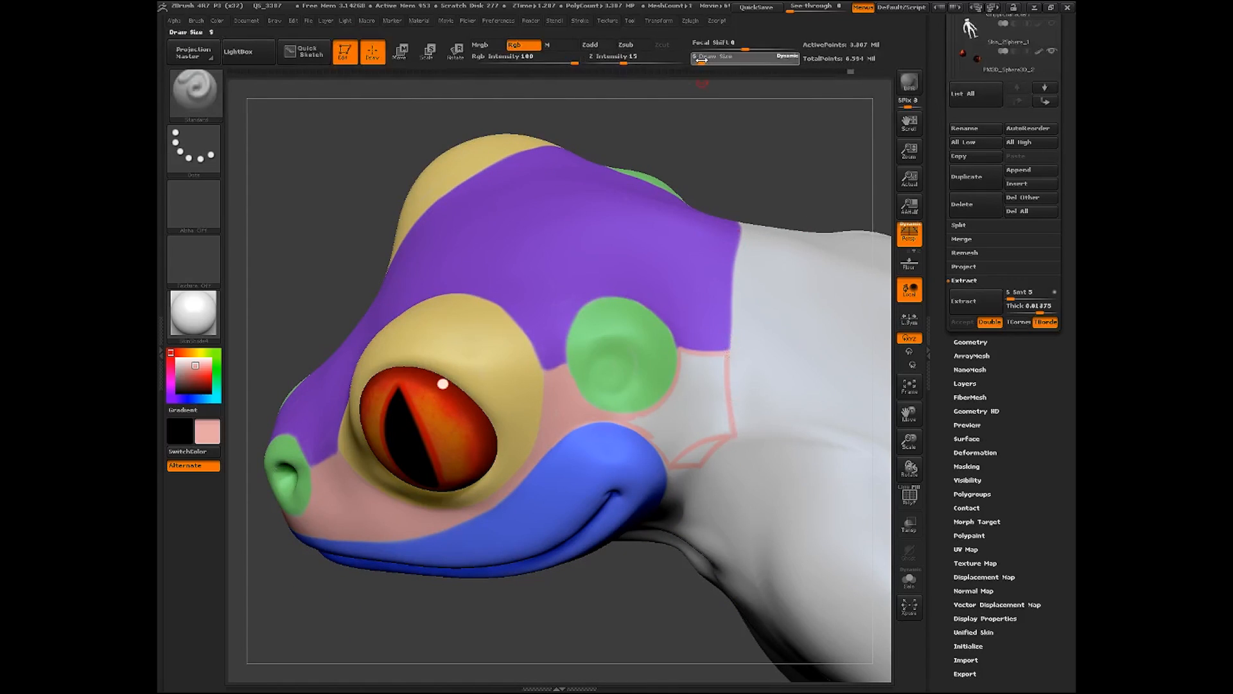
drag(723, 357, 680, 387)
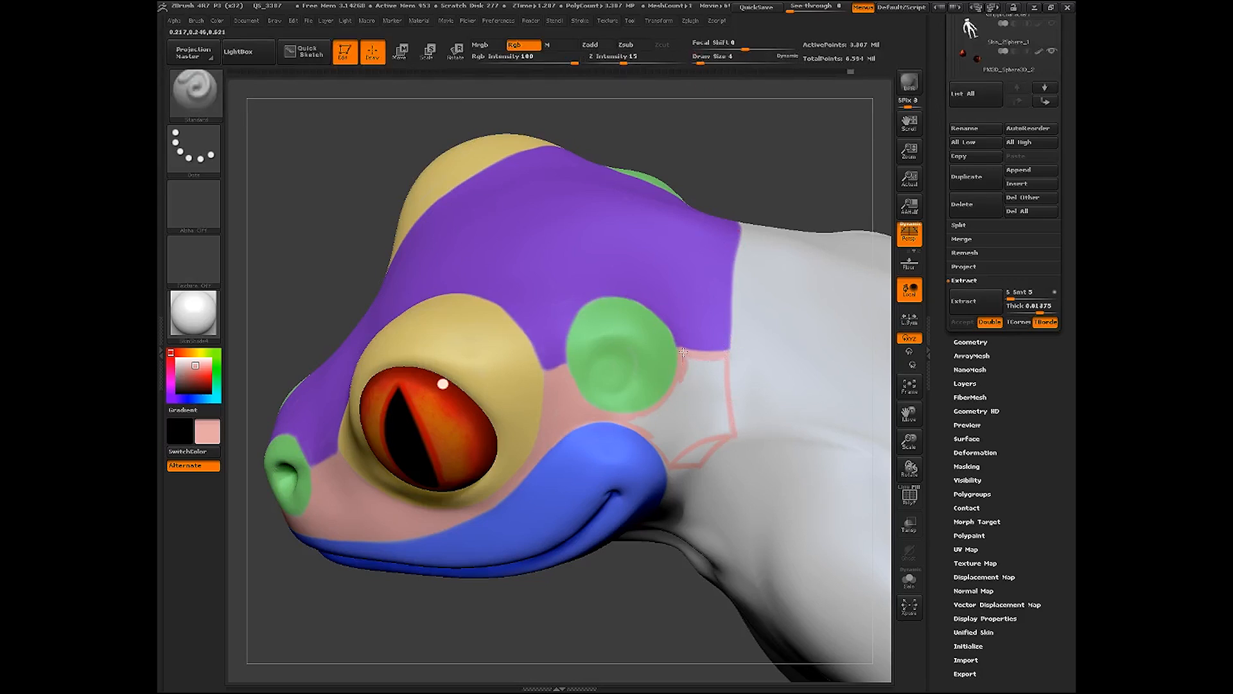
click(580, 20)
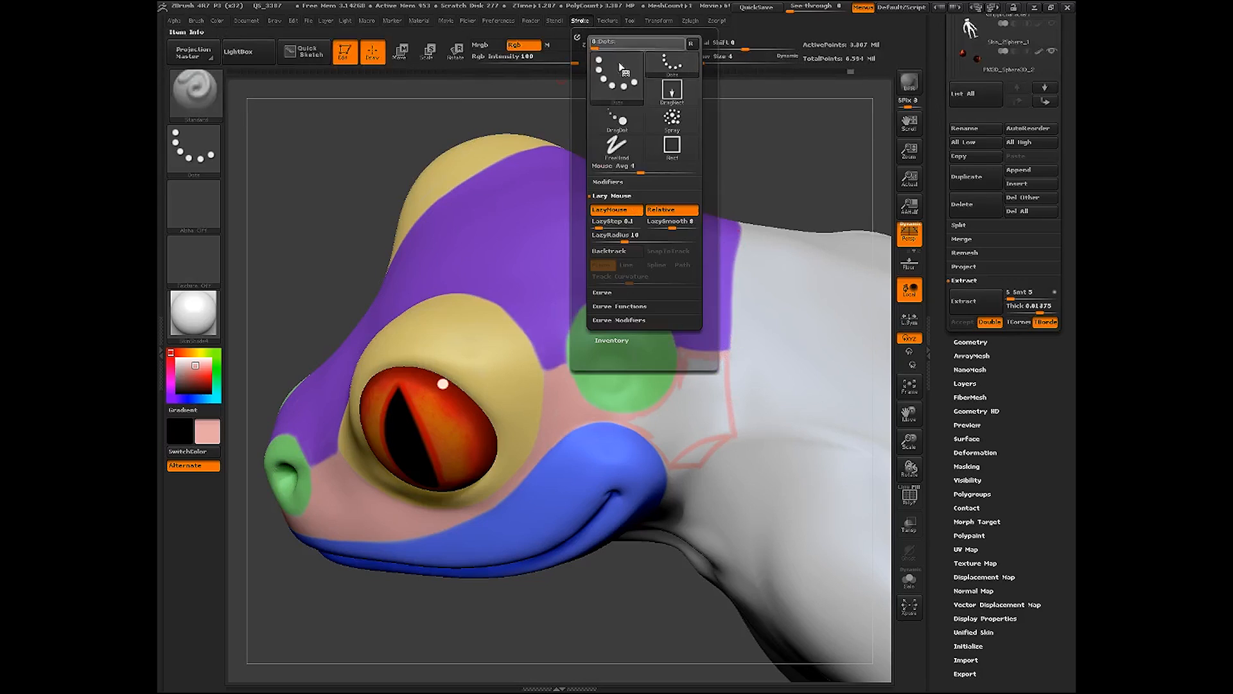
click(617, 210)
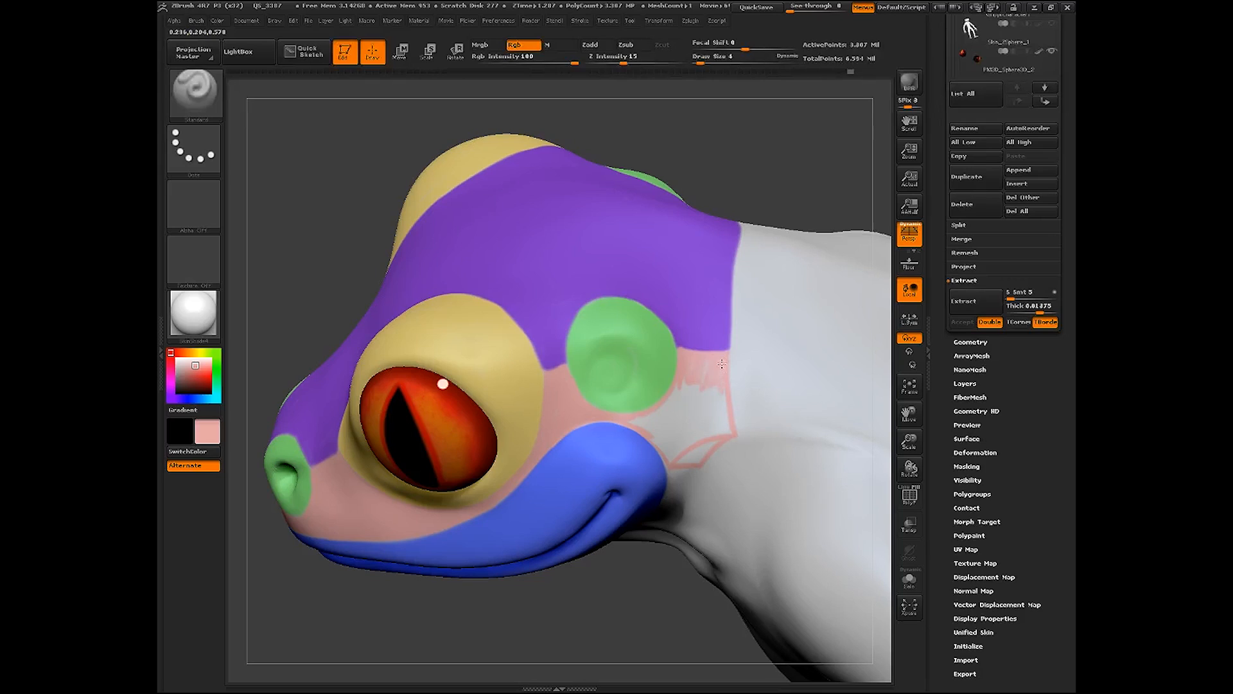
click(705, 63)
mouse_move(705, 370)
mouse_down()
mouse_move(679, 393)
mouse_move(716, 418)
mouse_move(720, 396)
mouse_move(697, 455)
mouse_move(679, 393)
mouse_up()
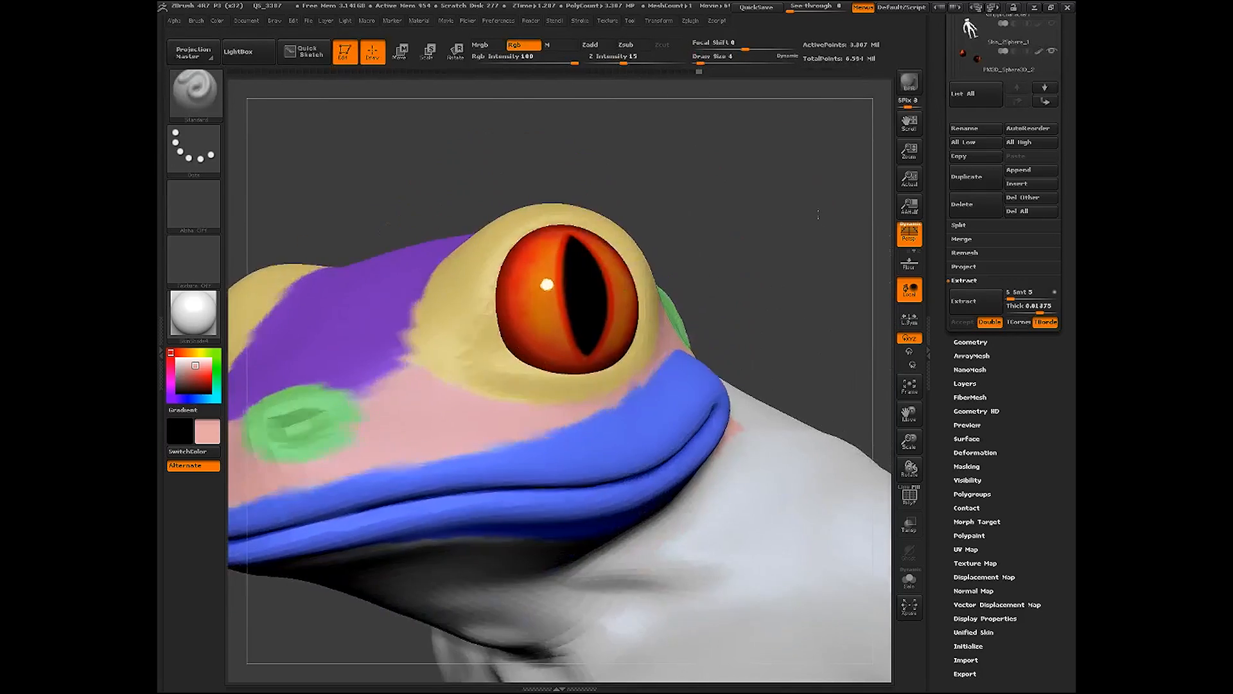
Set the draw size to 5 and fill the remaining grey gap between the lip corner and the neck patch with pink
drag(817, 214, 801, 183)
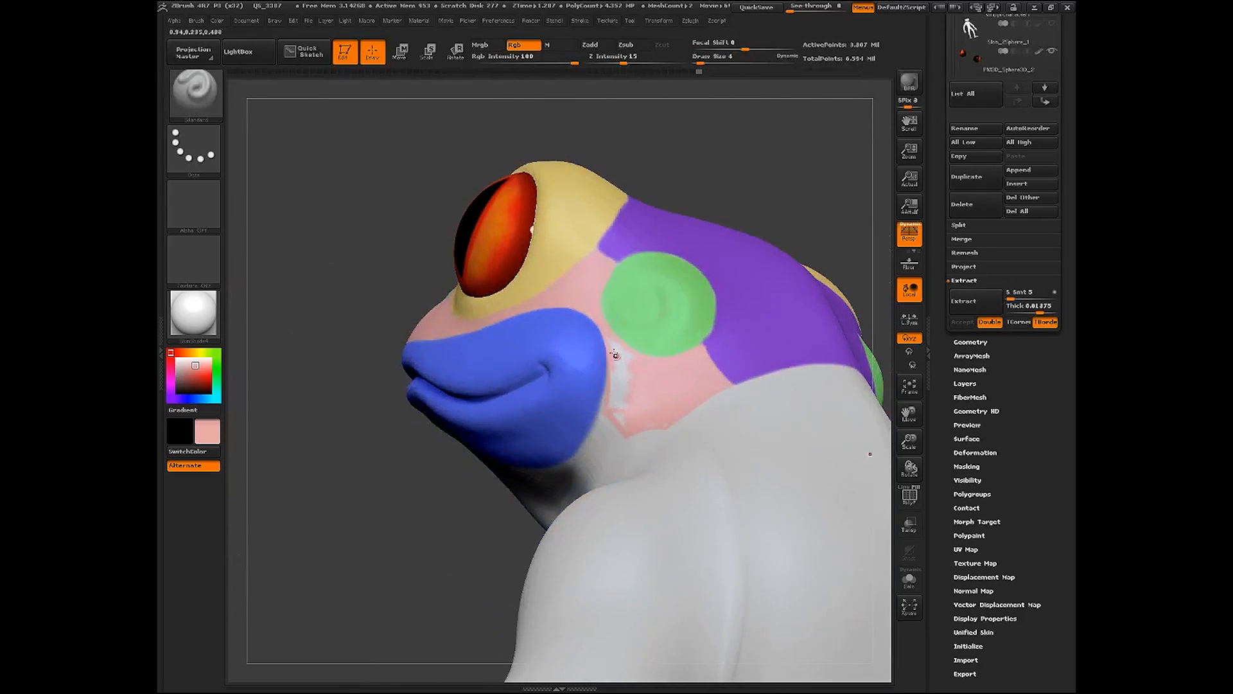
drag(615, 356, 612, 399)
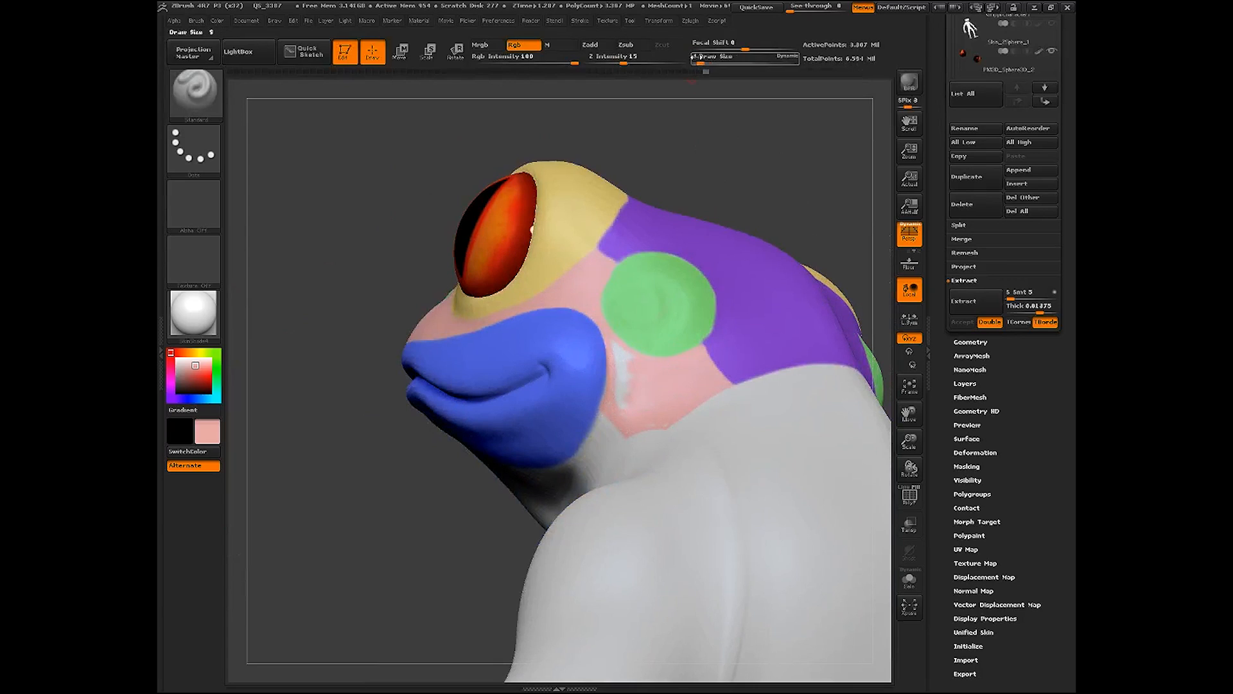
drag(700, 62, 701, 62)
mouse_move(619, 350)
mouse_down()
mouse_move(642, 365)
mouse_move(625, 384)
mouse_up()
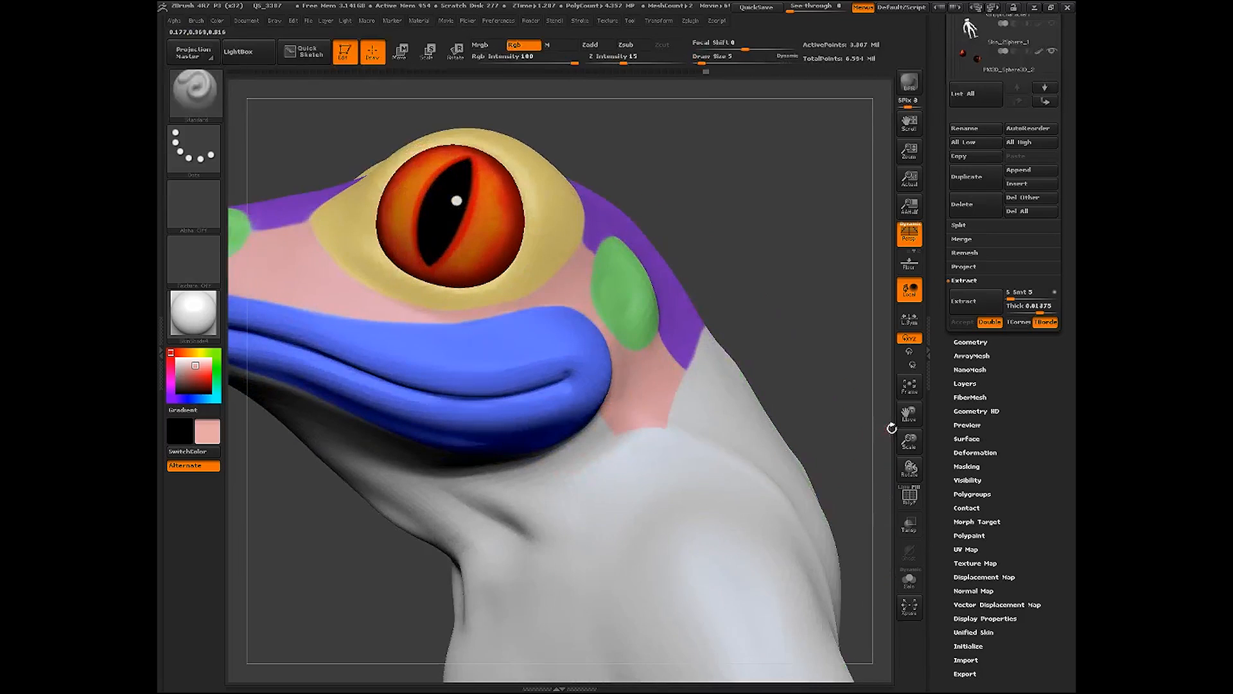
drag(891, 428, 743, 556)
drag(505, 640, 490, 617)
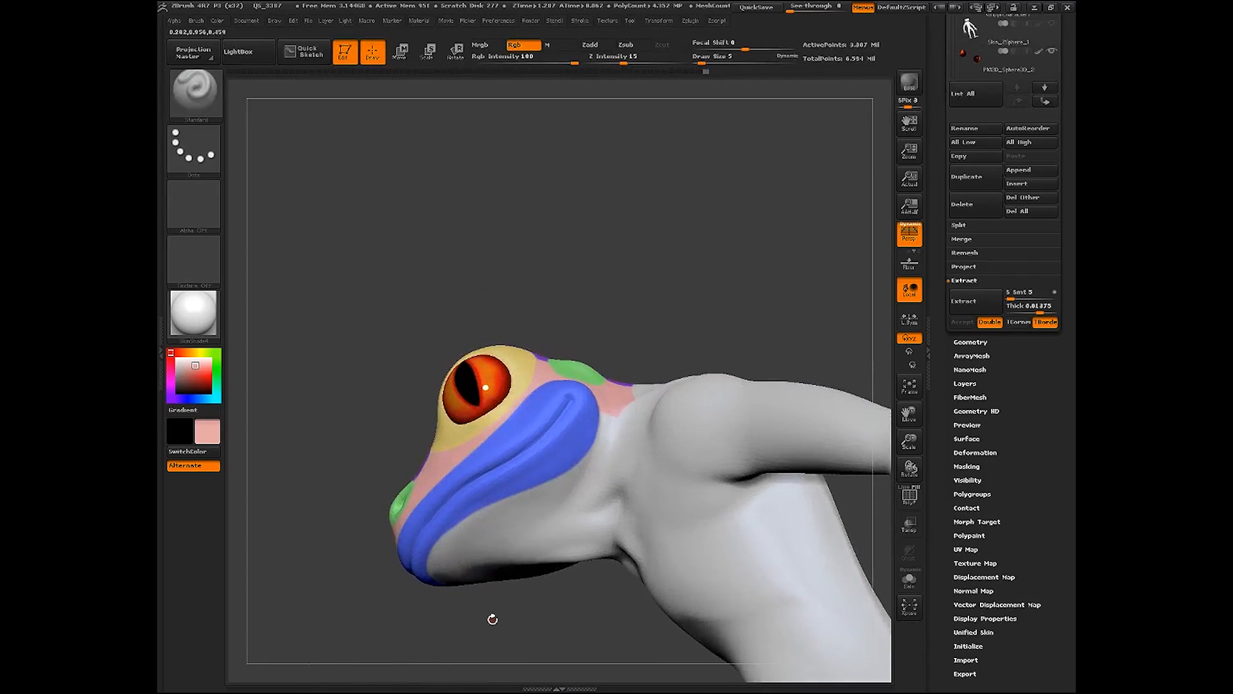
click(199, 353)
drag(356, 622, 399, 545)
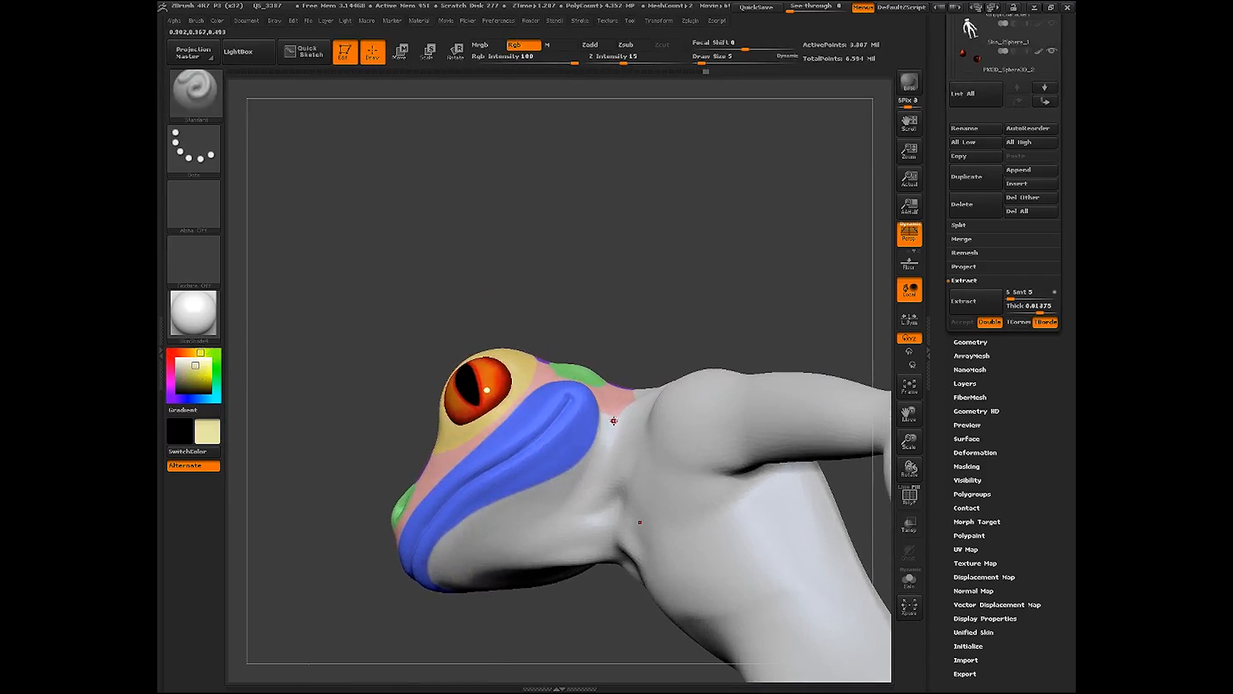
drag(686, 333, 707, 295)
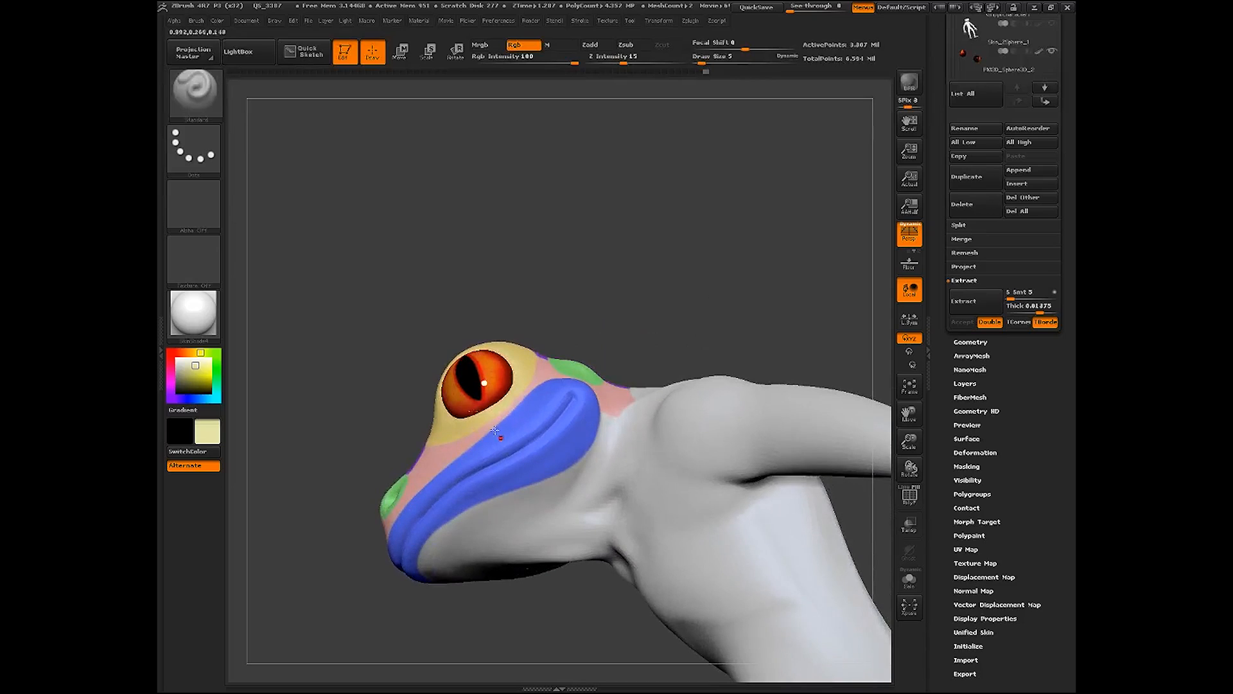
drag(213, 352, 600, 414)
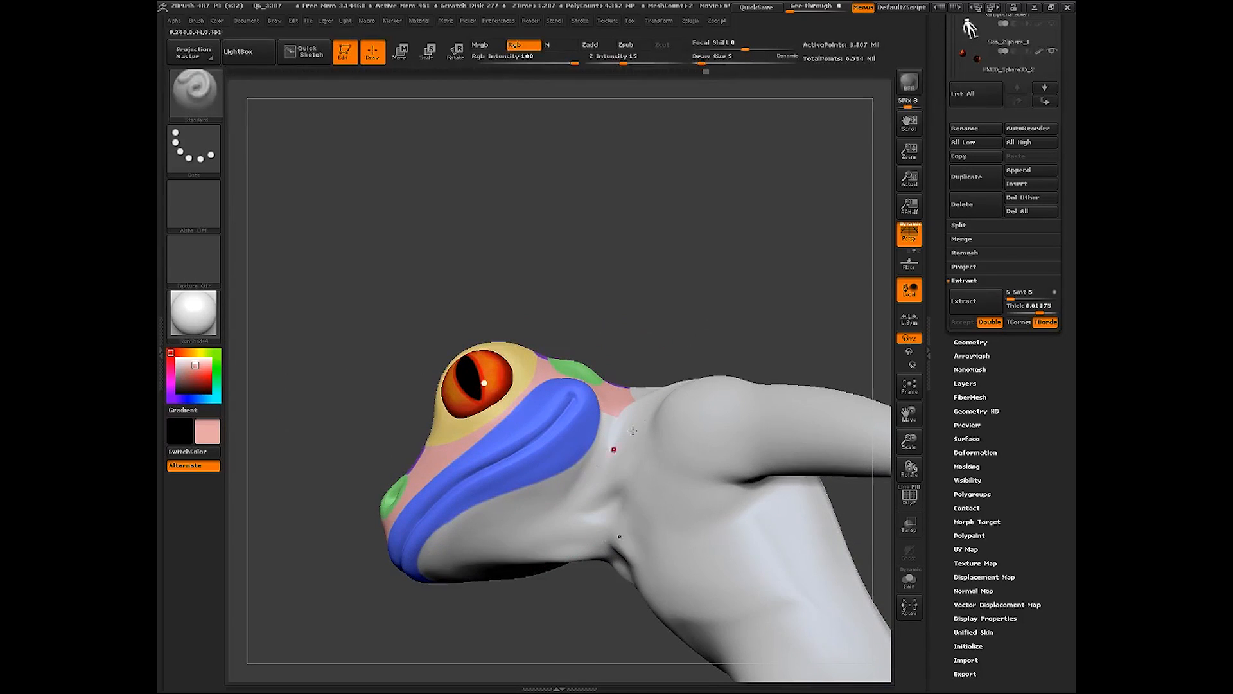
Line the back of the lip corner in pink, set the draw size to 8 and carry the outline across the throat under the chin
drag(708, 343, 706, 330)
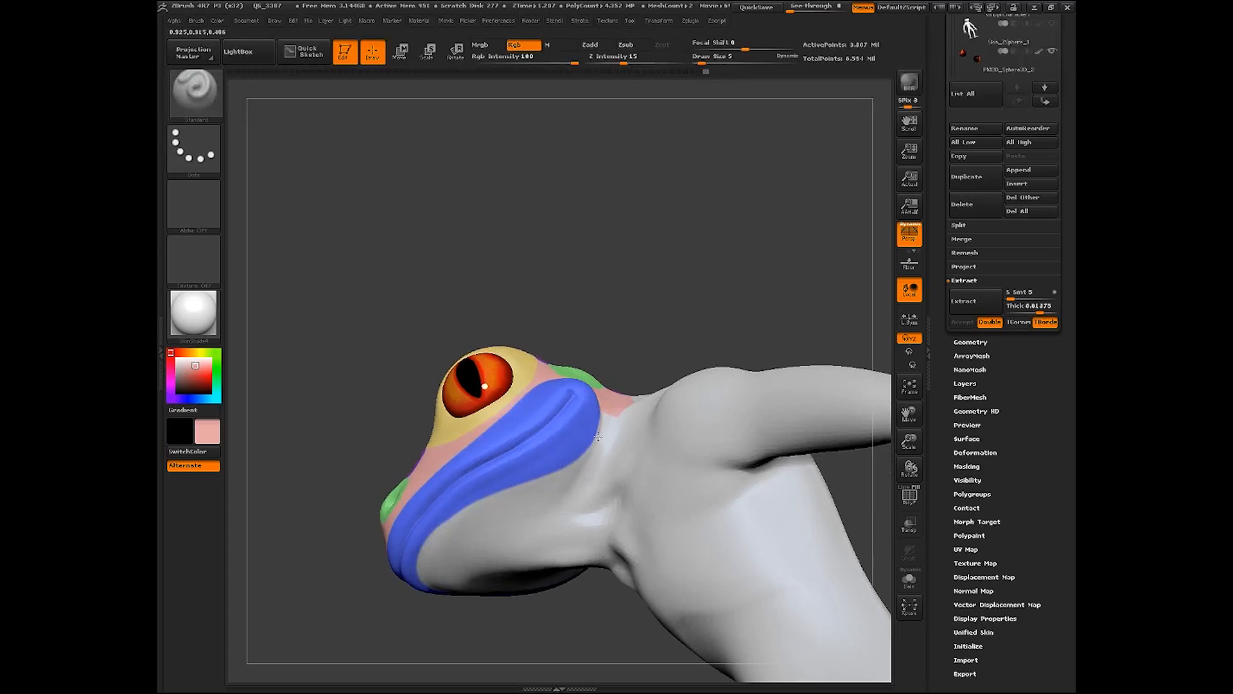
mouse_move(623, 379)
mouse_down()
mouse_move(644, 366)
mouse_move(611, 389)
mouse_up()
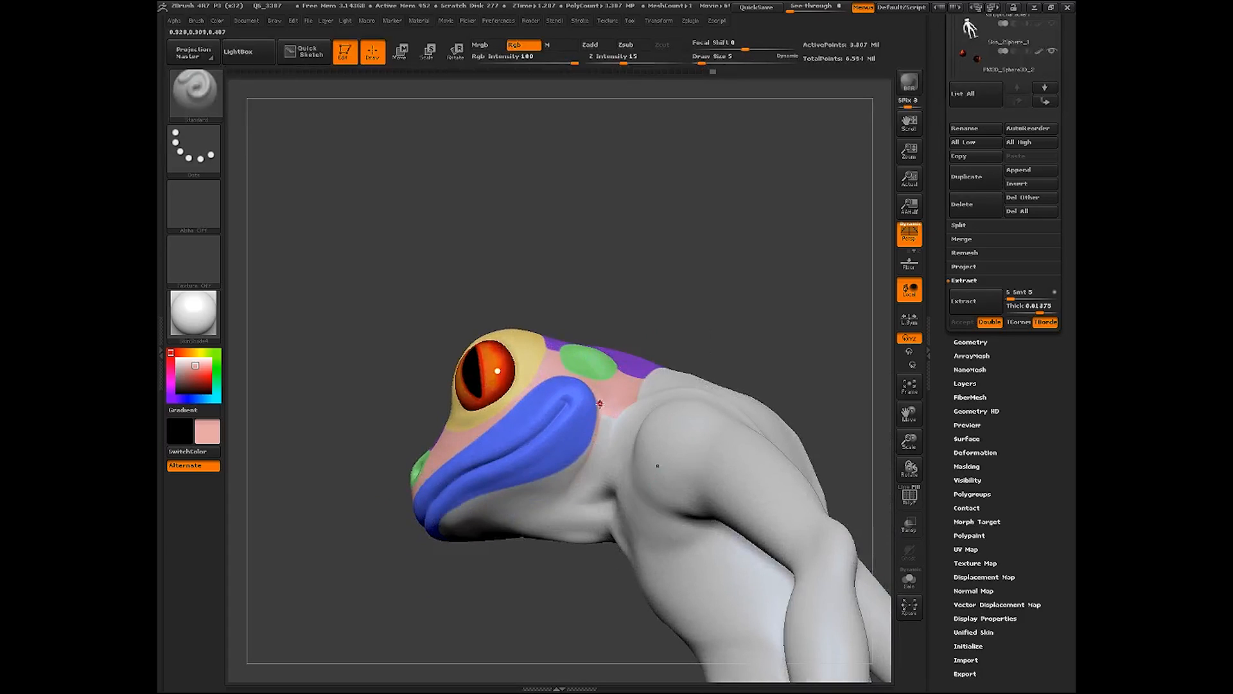
drag(702, 62, 703, 63)
drag(700, 278, 681, 277)
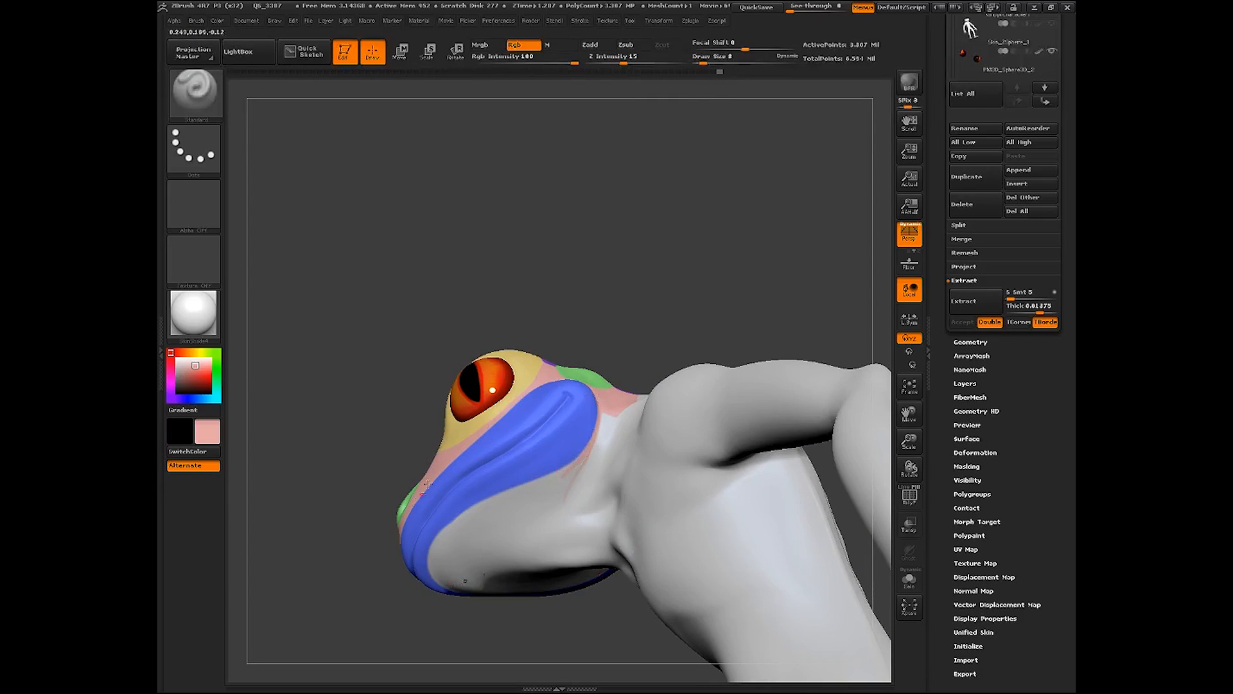
drag(626, 359, 702, 281)
drag(639, 384, 650, 347)
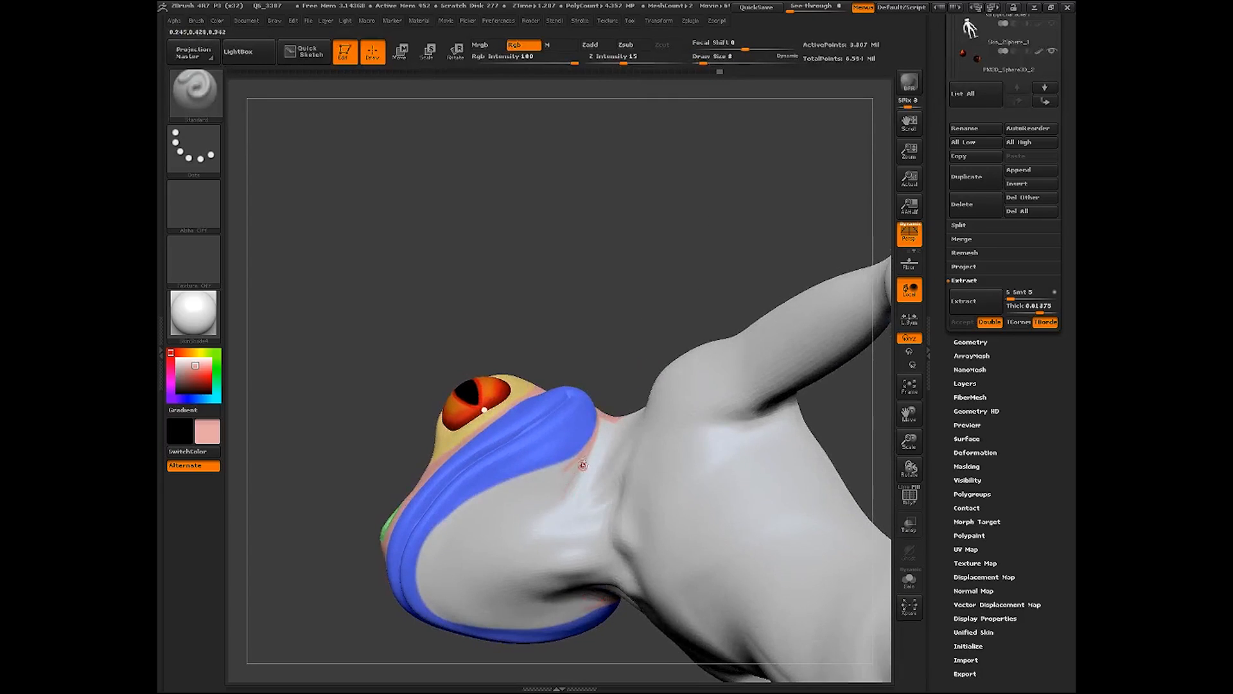
mouse_move(582, 465)
mouse_down()
mouse_move(536, 522)
mouse_move(519, 578)
mouse_move(573, 472)
mouse_move(549, 505)
mouse_up()
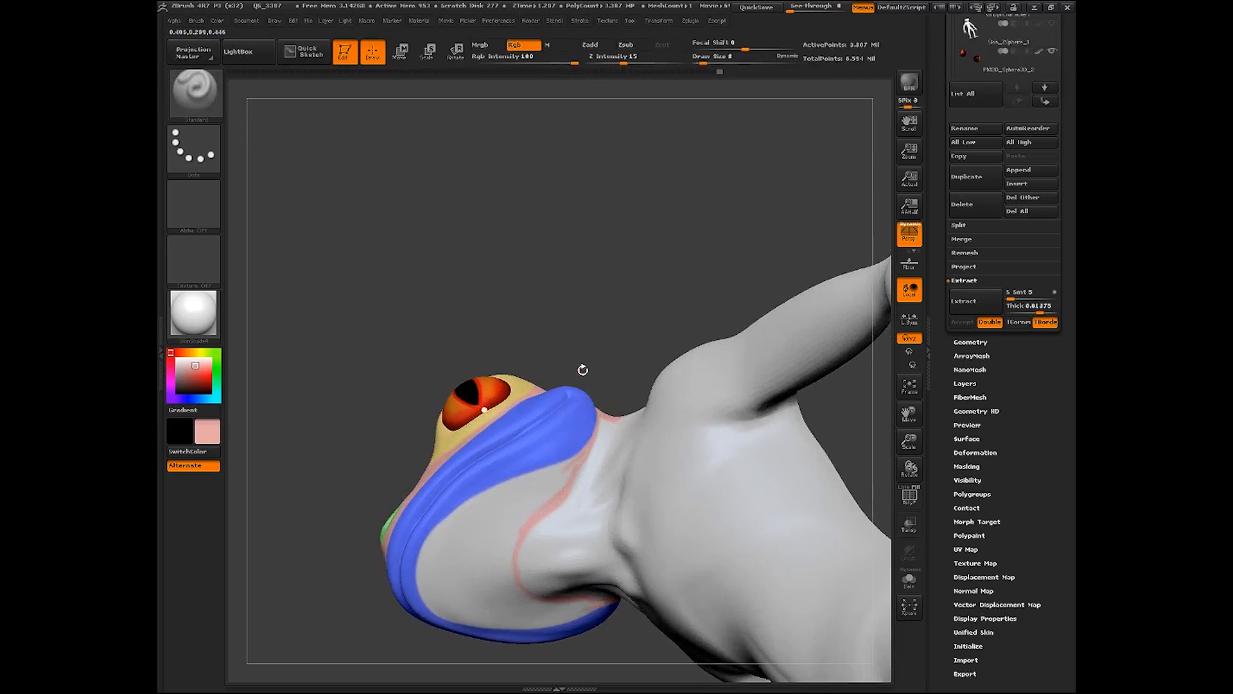
Set the draw size to 18 and line the chin area in pink along the inner edge of the blue lower lip
click(708, 59)
mouse_move(572, 463)
mouse_down()
mouse_move(581, 453)
mouse_move(543, 504)
mouse_move(582, 455)
mouse_move(541, 491)
mouse_move(498, 494)
mouse_up()
drag(612, 361, 643, 276)
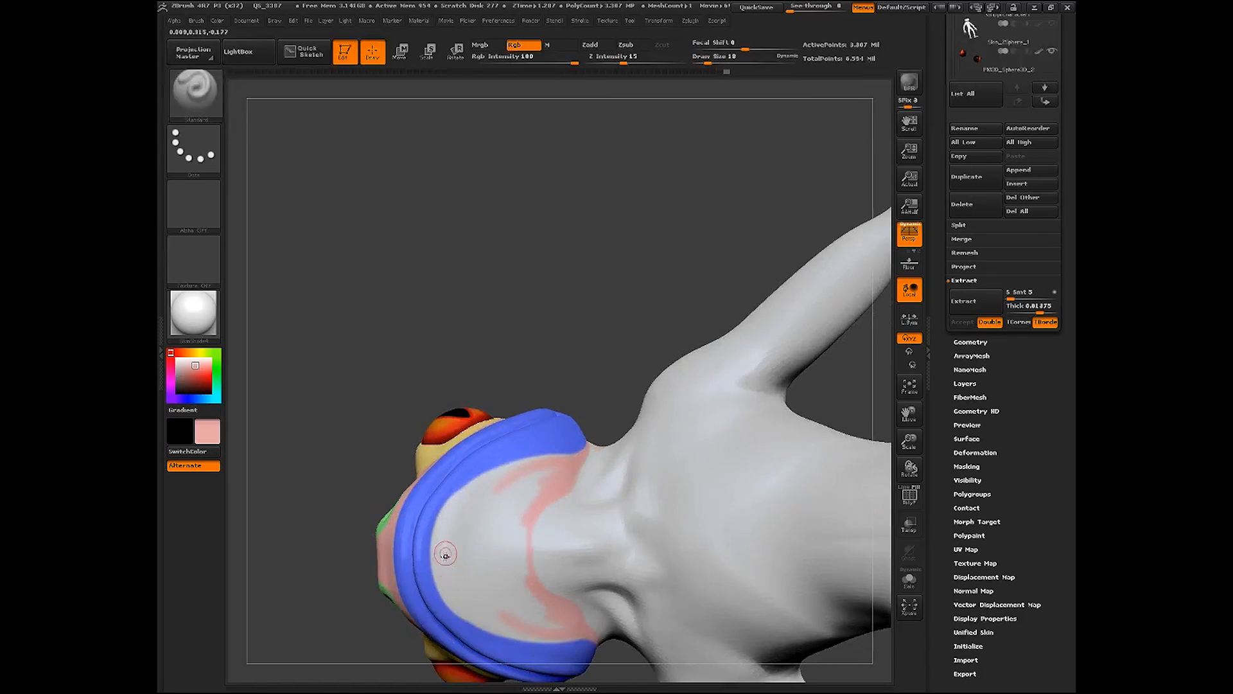
mouse_move(445, 555)
mouse_down()
mouse_move(448, 514)
mouse_move(508, 470)
mouse_up()
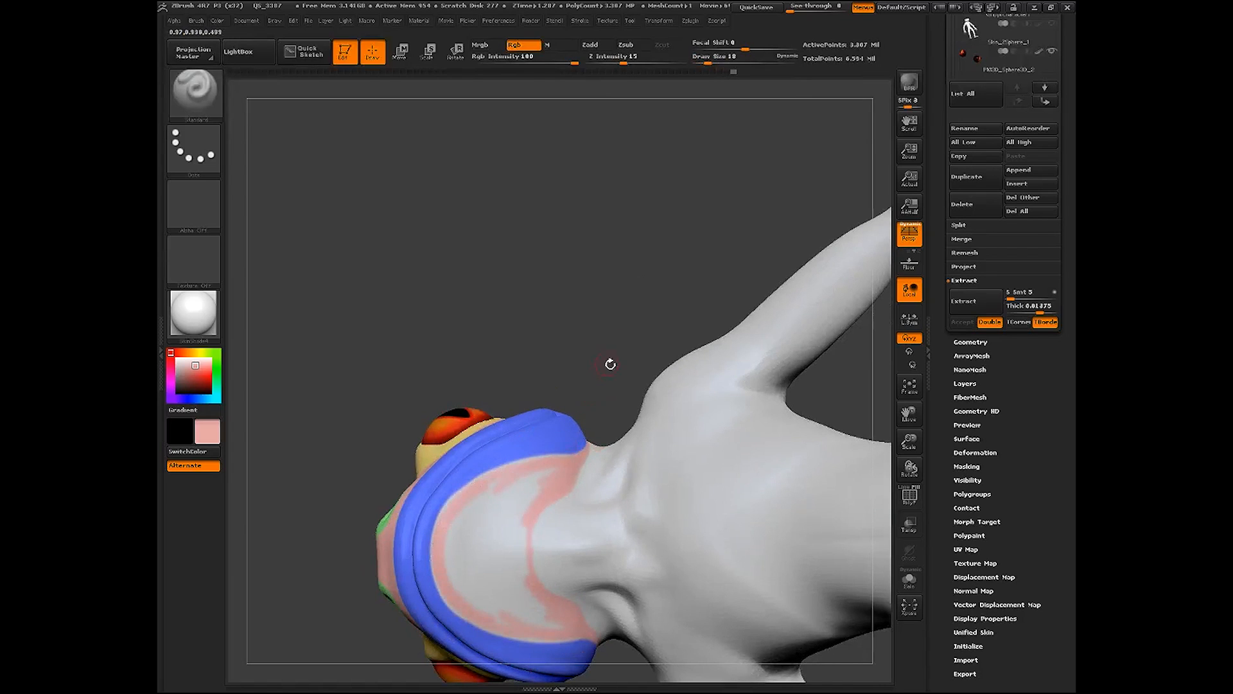
Fill the whole outlined underside of the chin with pink, from the blue lip back to the throat line
drag(611, 364, 684, 464)
drag(543, 668, 536, 636)
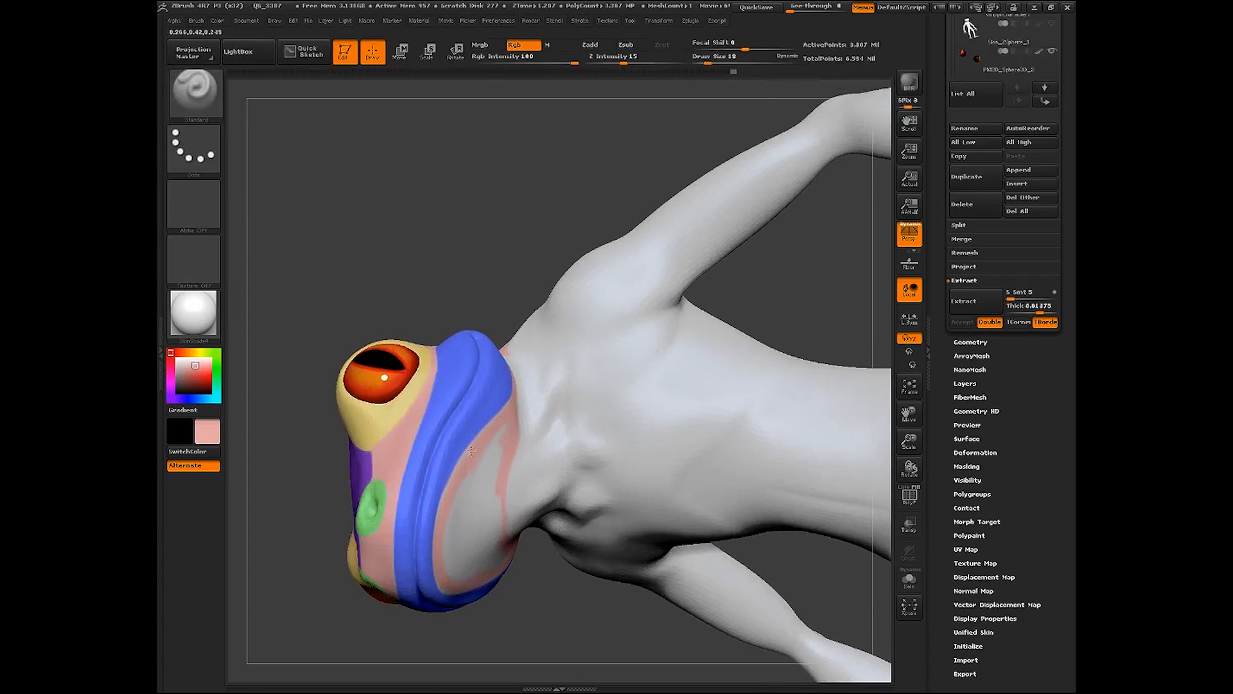
drag(490, 444, 507, 432)
drag(559, 590, 602, 514)
drag(575, 348, 529, 359)
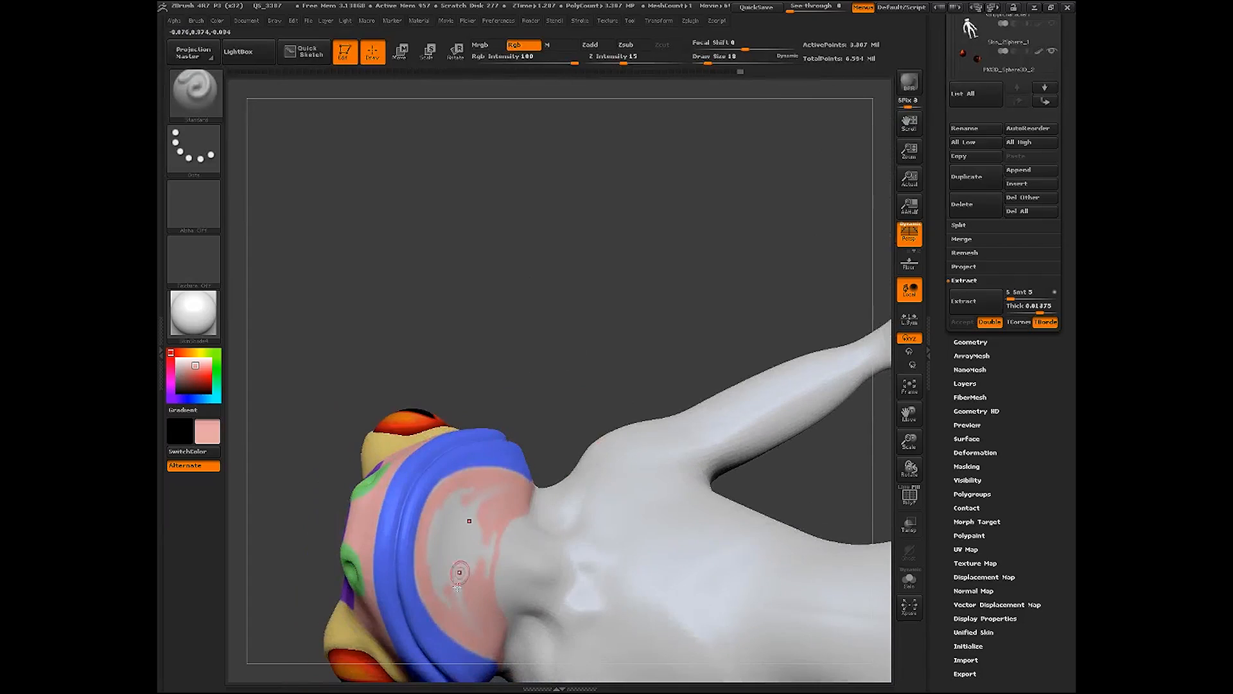
mouse_move(472, 570)
mouse_down()
mouse_move(487, 525)
mouse_move(469, 510)
mouse_move(450, 604)
mouse_move(436, 595)
mouse_up()
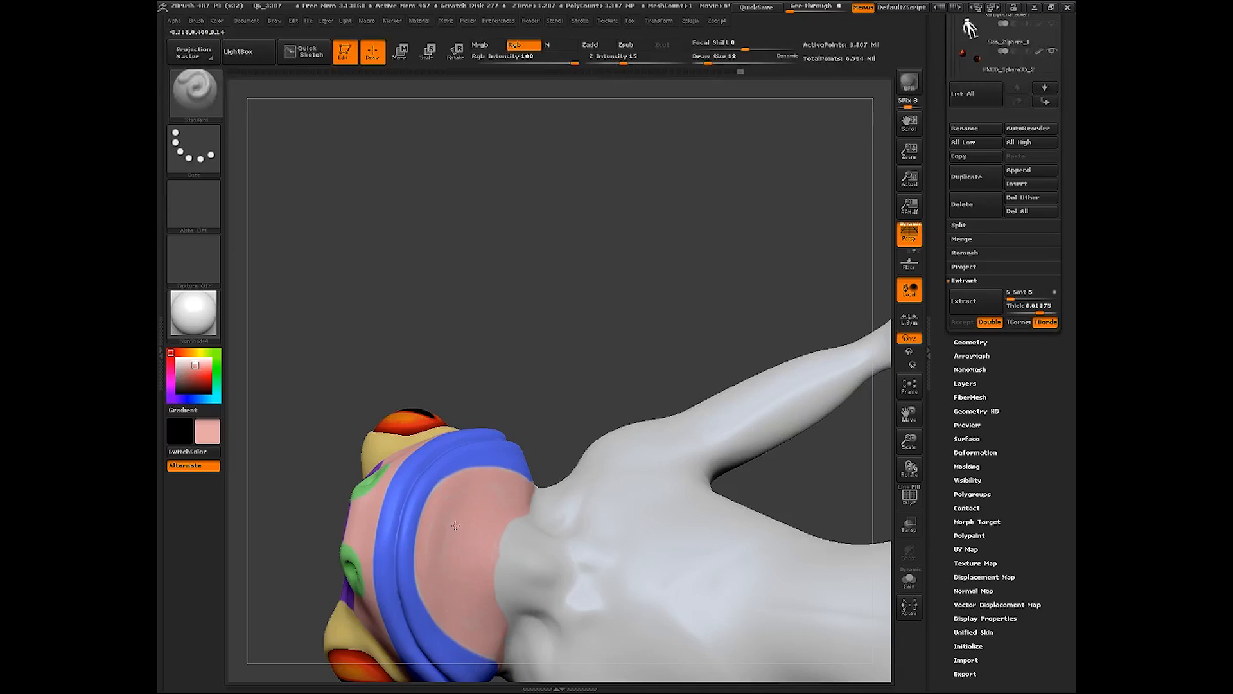
Switch the paint colour to pale yellow, set the draw size to 11 and start a strip on the neck behind the lip corner
drag(580, 378, 599, 461)
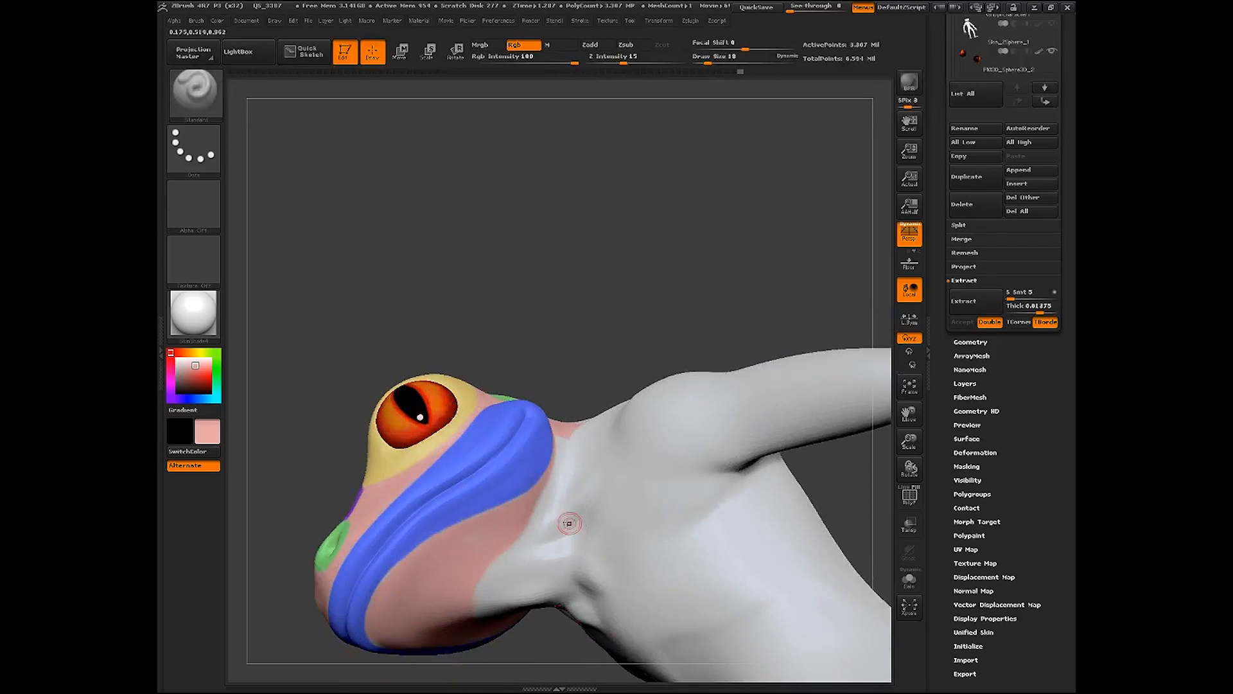
drag(622, 328, 612, 333)
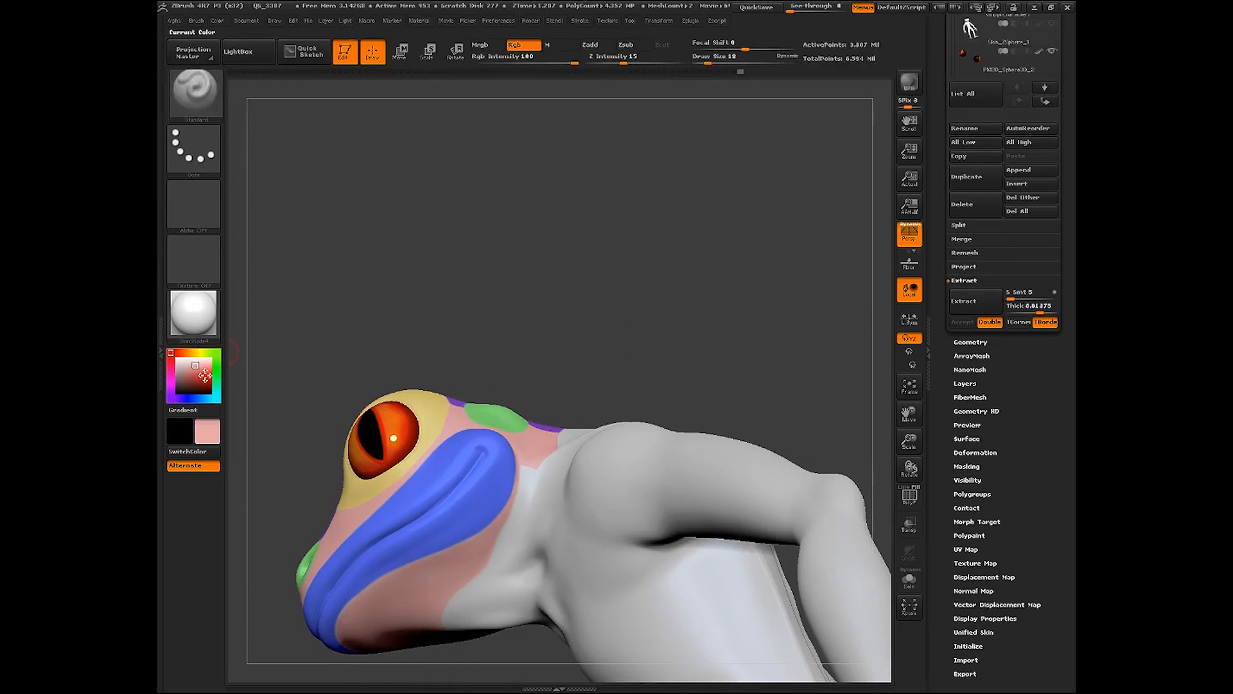
click(198, 352)
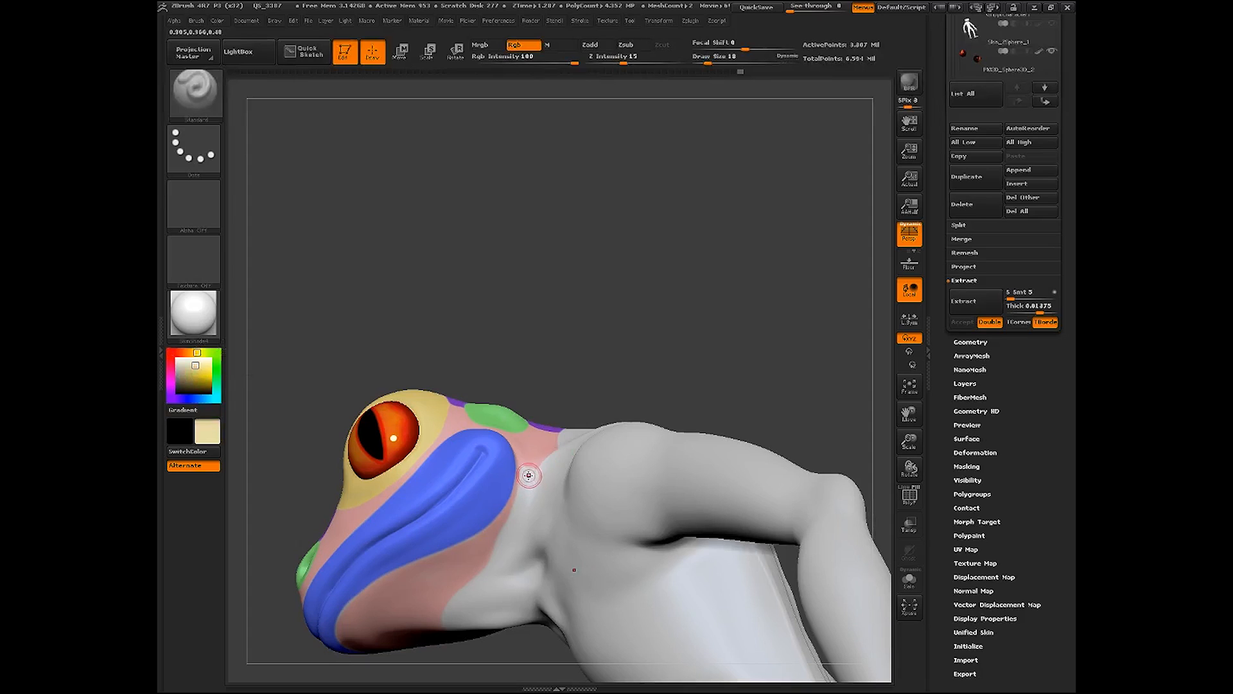
mouse_move(528, 476)
mouse_down()
mouse_move(522, 510)
mouse_move(526, 492)
mouse_up()
drag(708, 61, 705, 61)
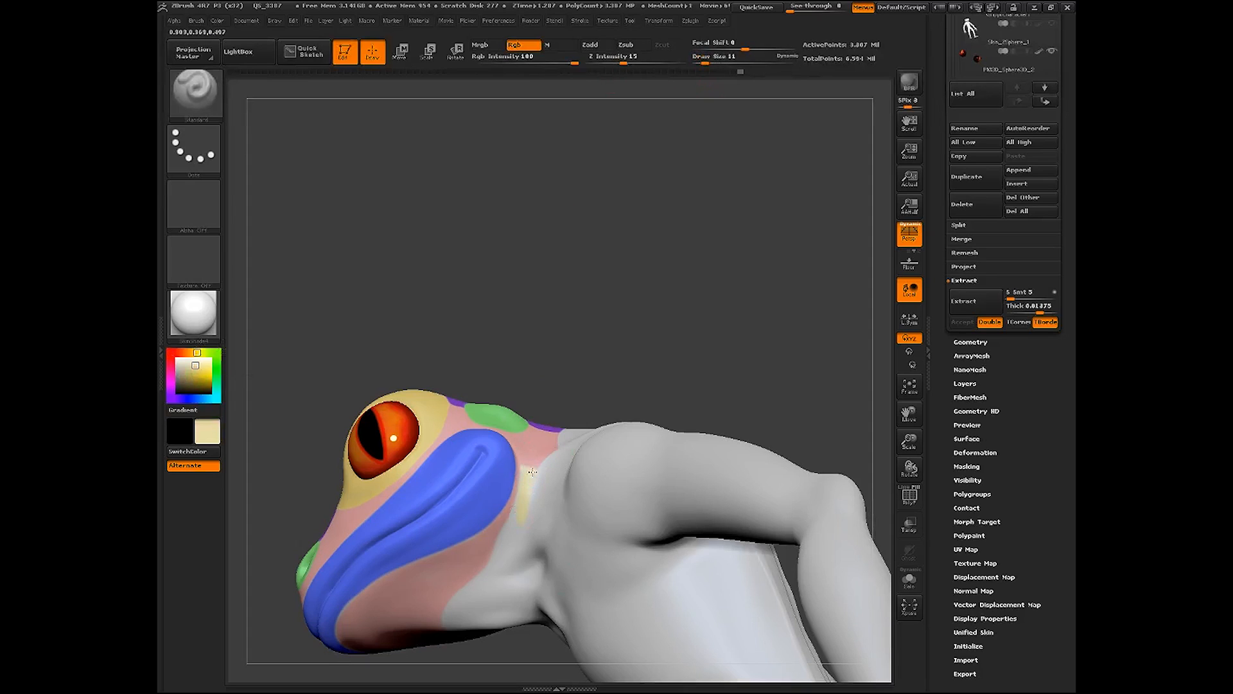
Extend the pale yellow strip down the side of the neck and outline the grey throat patch behind the pink chin
mouse_move(627, 366)
mouse_down()
mouse_move(696, 372)
mouse_move(660, 331)
mouse_move(630, 383)
mouse_up()
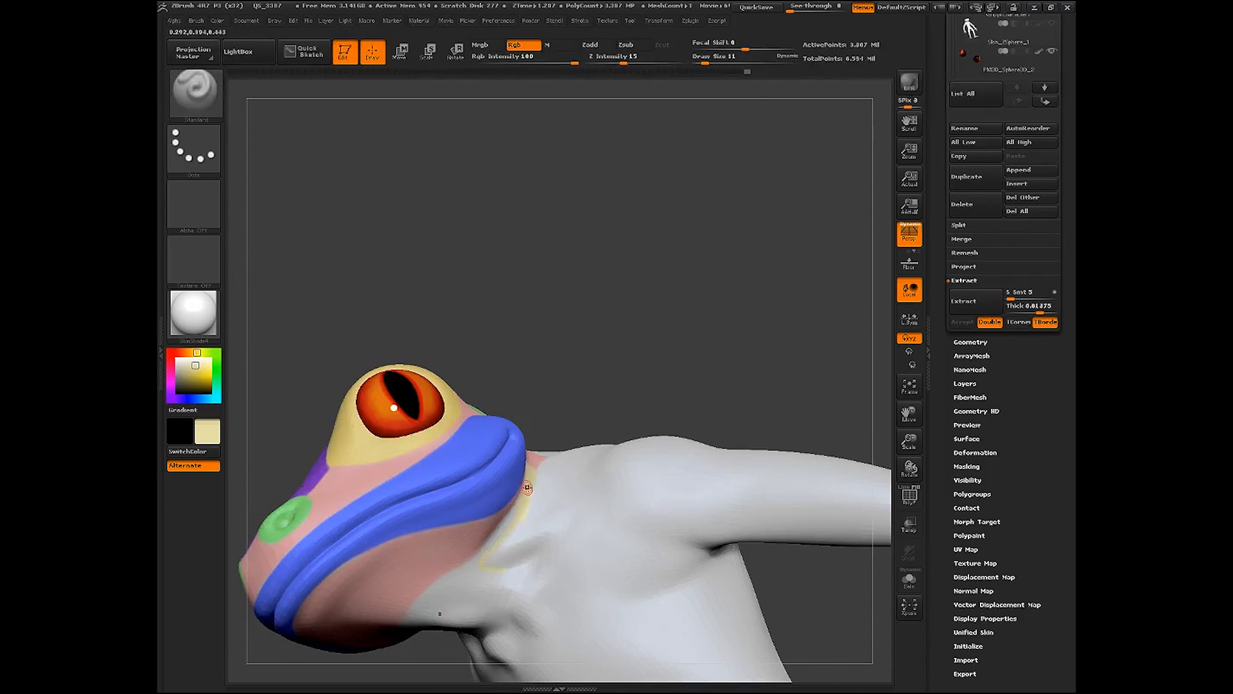
drag(567, 429, 474, 586)
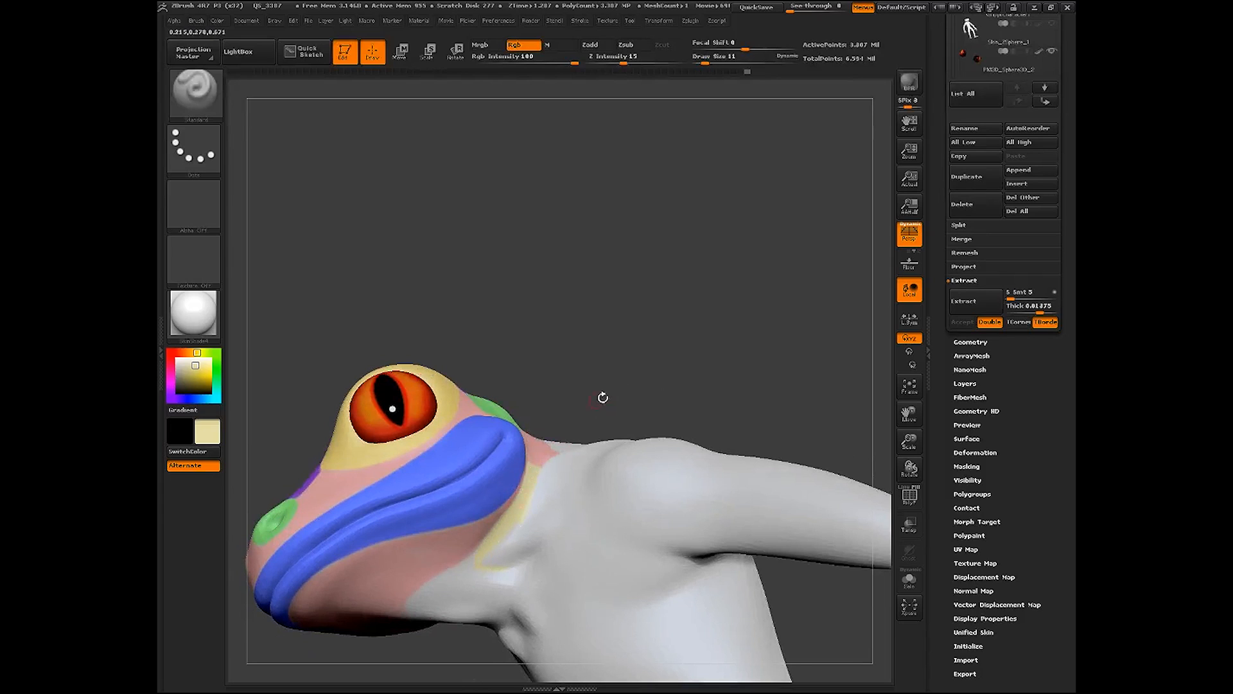
drag(600, 396, 587, 437)
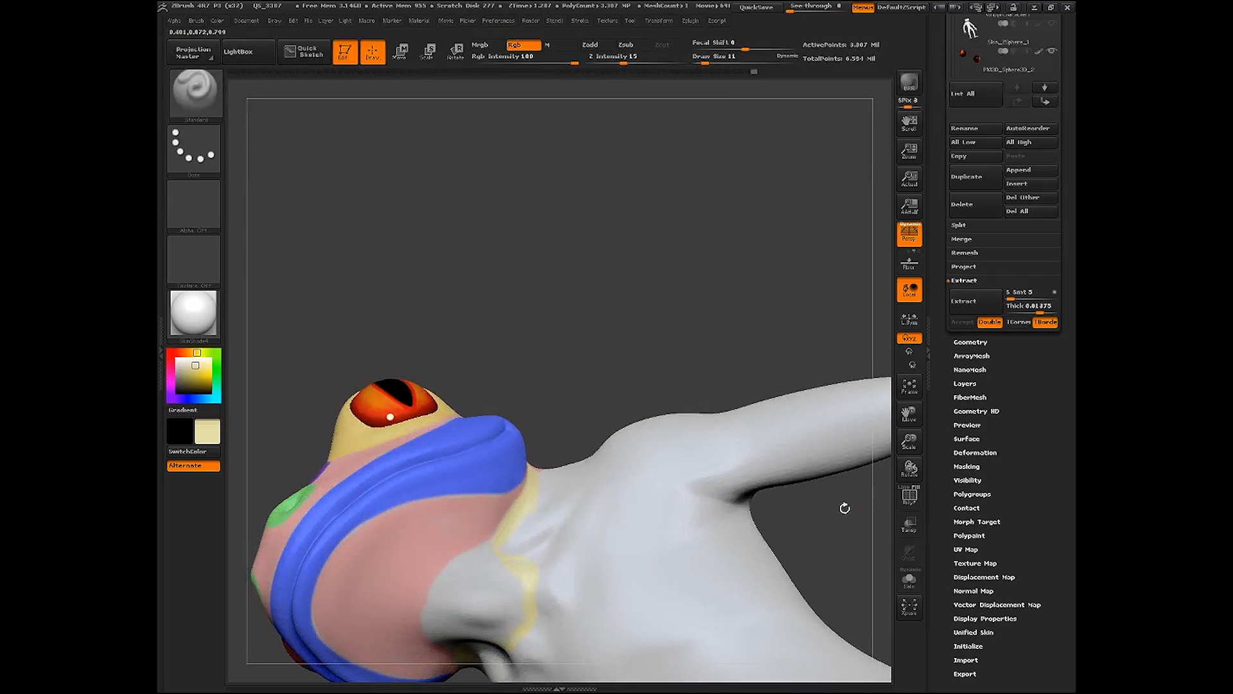
drag(909, 414, 939, 311)
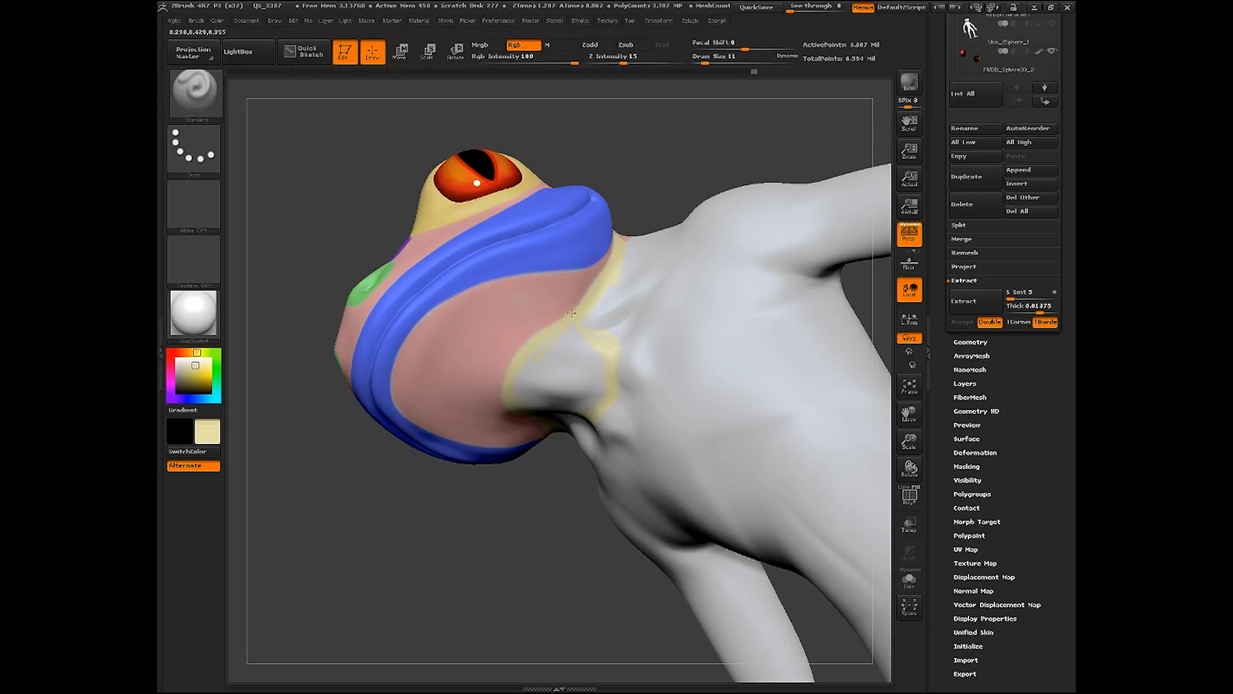
Fill the outlined throat patch with pale yellow, raising the draw size to 27 to even out the coverage
drag(501, 476, 542, 323)
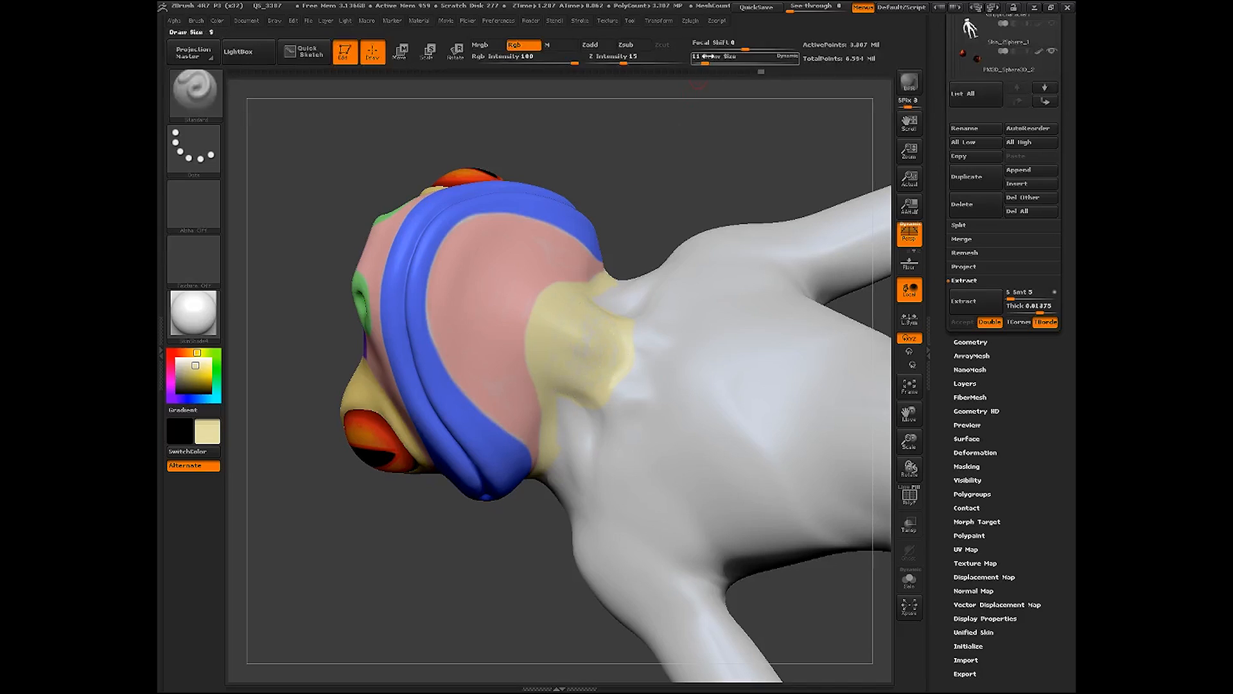
drag(705, 61, 711, 61)
drag(592, 363, 574, 323)
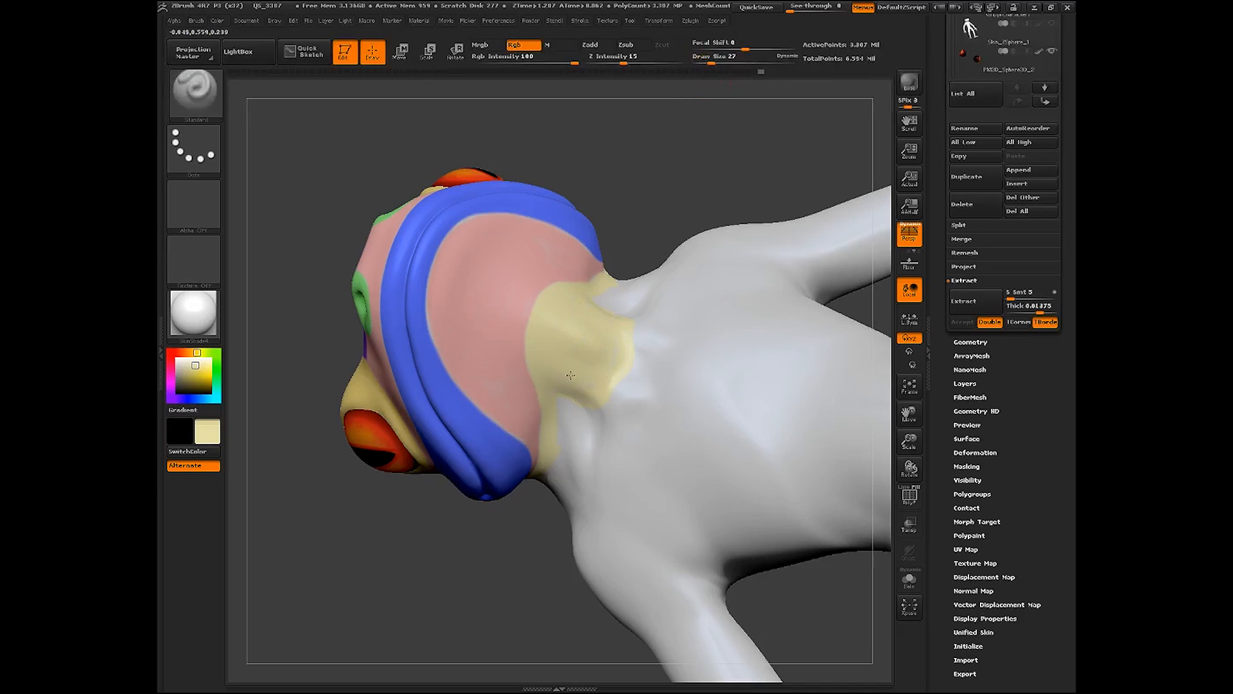
Switch the paint colour to black and reduce the draw size to 3 for thin outlines on the head
drag(491, 579, 608, 557)
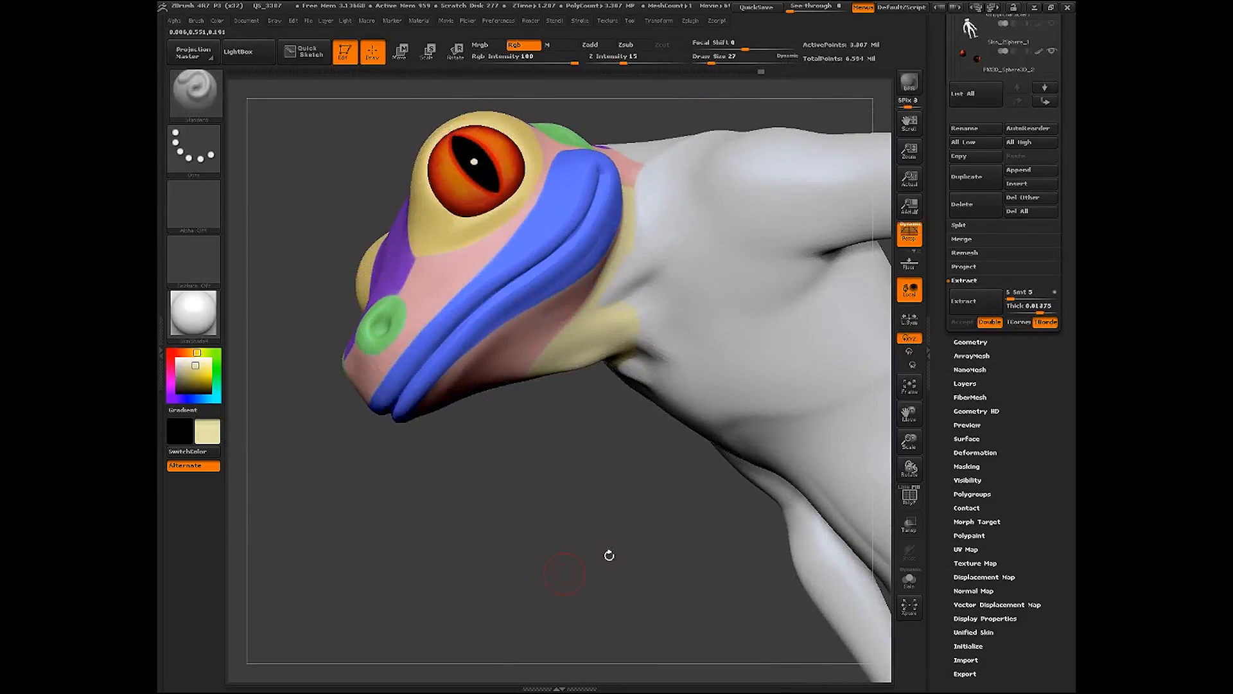
drag(914, 446, 912, 411)
drag(556, 543, 652, 344)
mouse_move(561, 499)
mouse_down()
mouse_move(564, 468)
mouse_move(600, 534)
mouse_move(487, 550)
mouse_move(463, 584)
mouse_move(544, 549)
mouse_move(565, 523)
mouse_up()
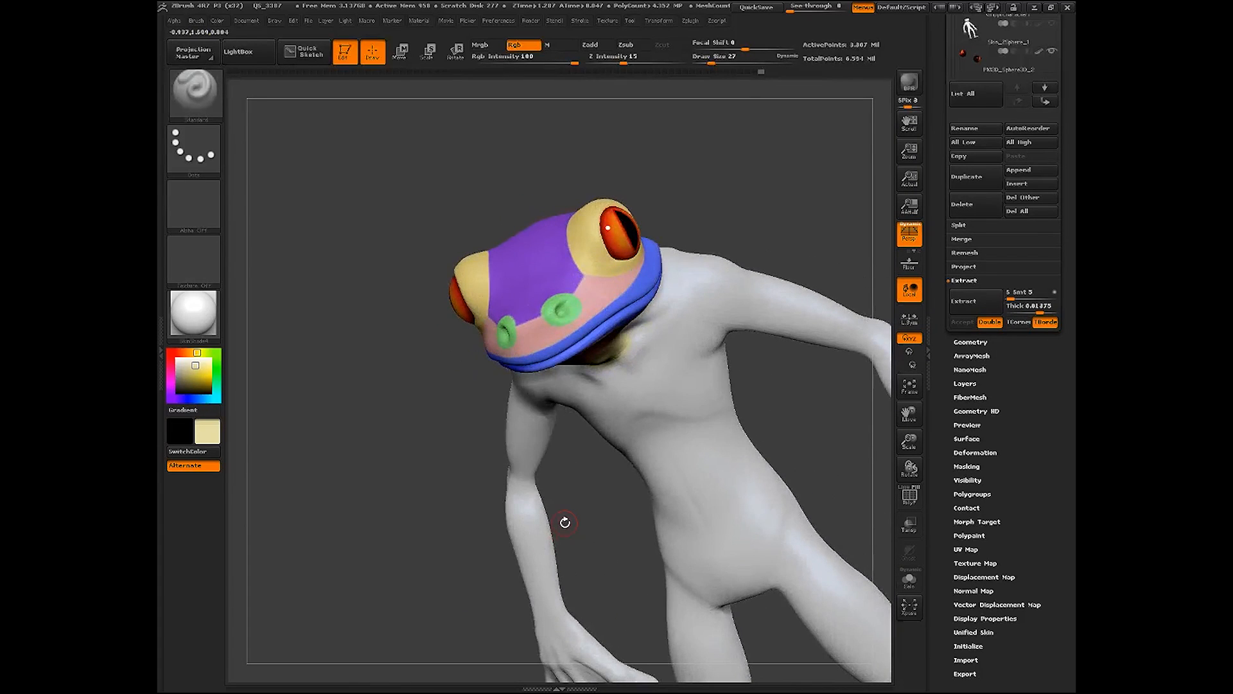
drag(803, 459, 854, 472)
drag(909, 440, 875, 441)
click(175, 393)
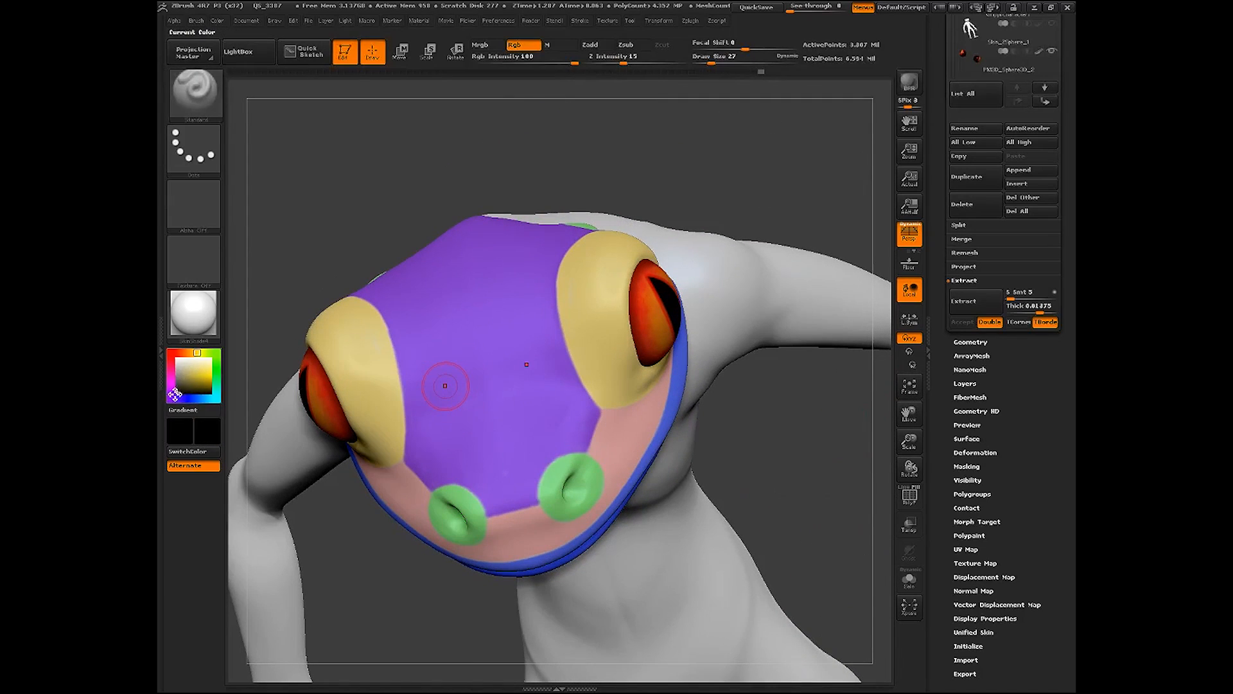
click(699, 59)
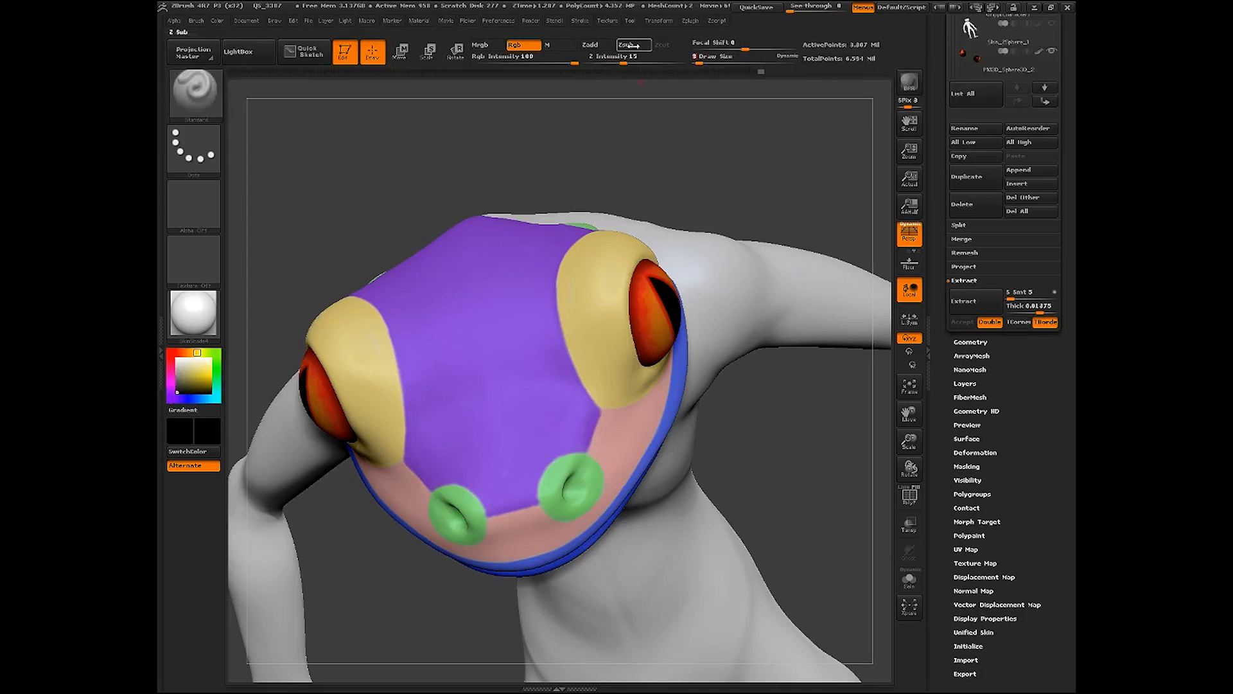
Divide the frog body's geometry once more to raise its subdivision level to 6
click(970, 342)
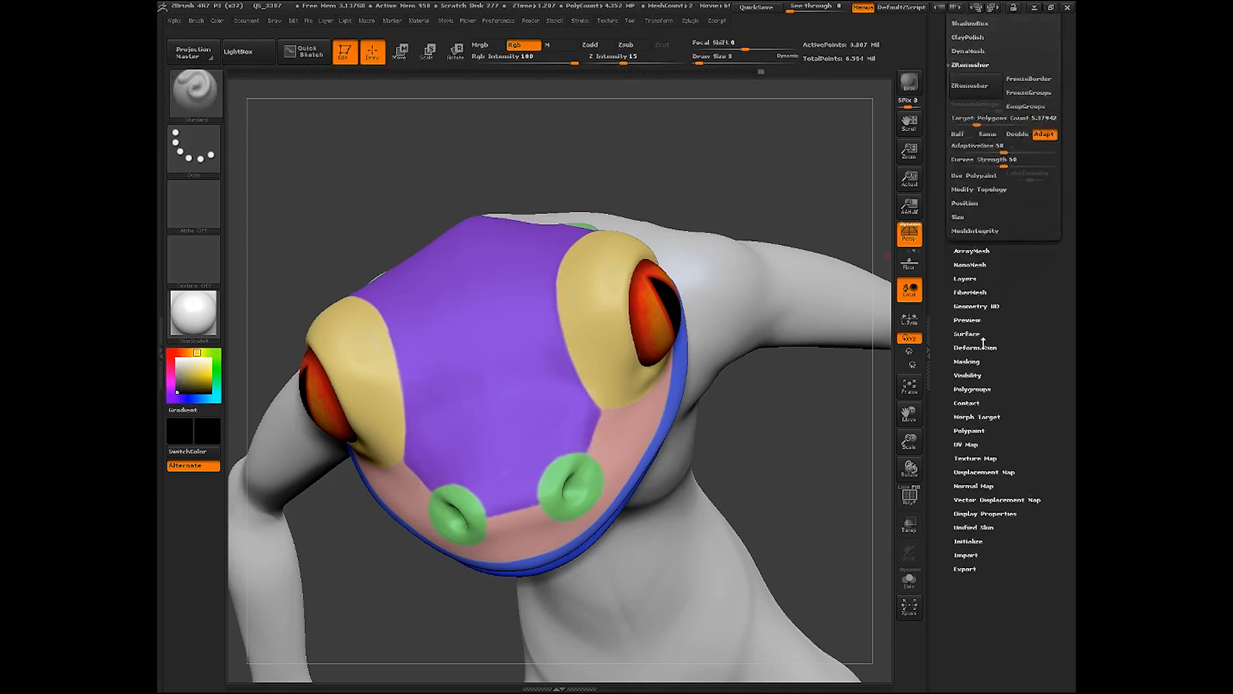
click(975, 121)
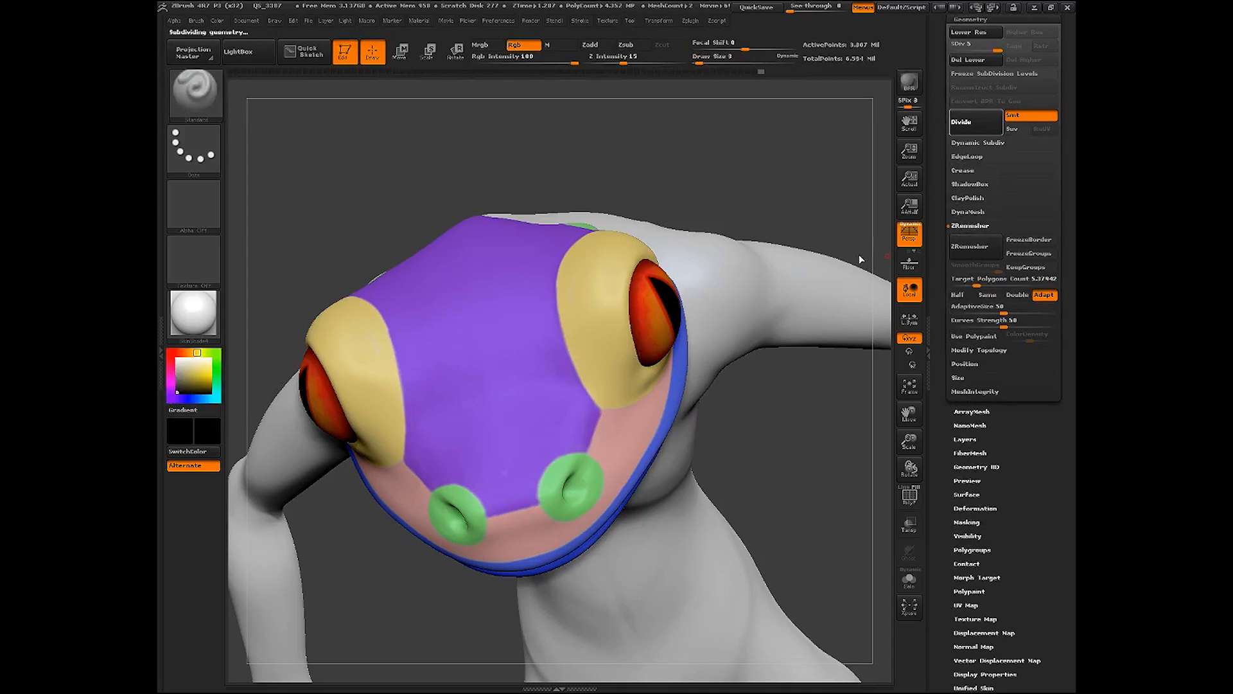
drag(769, 154, 544, 274)
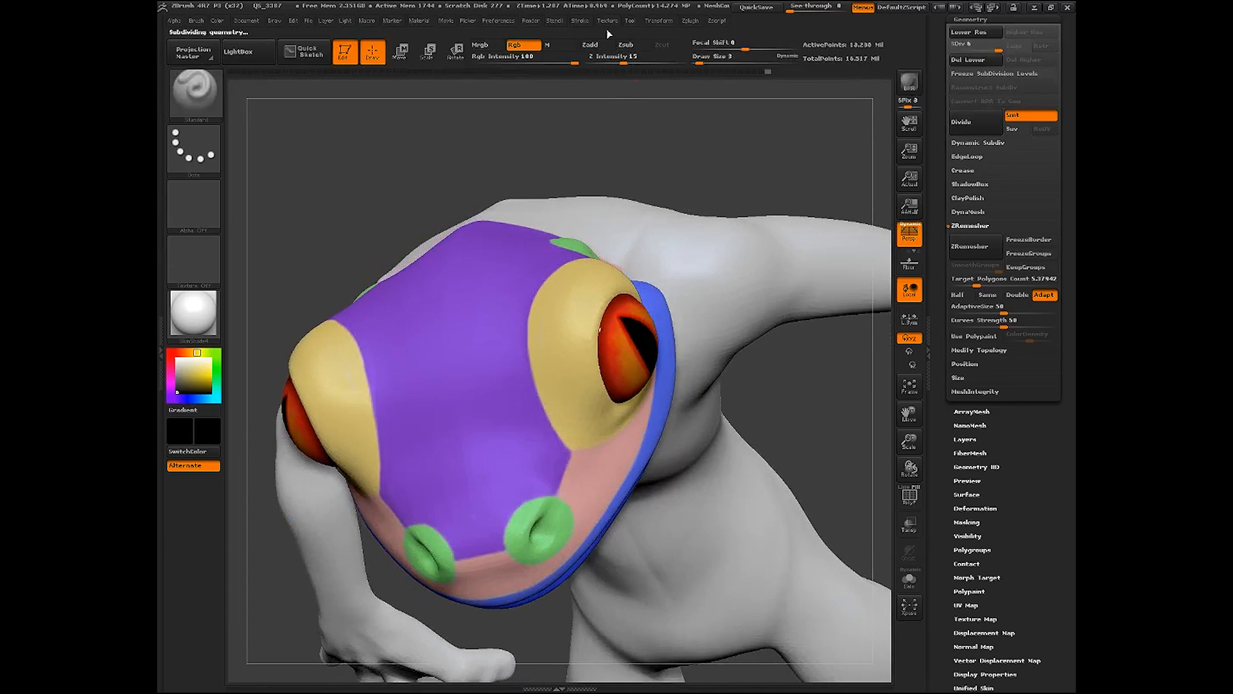
Steady the brush strokes by setting LazyRadius to 22 and increasing LazySmooth
click(580, 20)
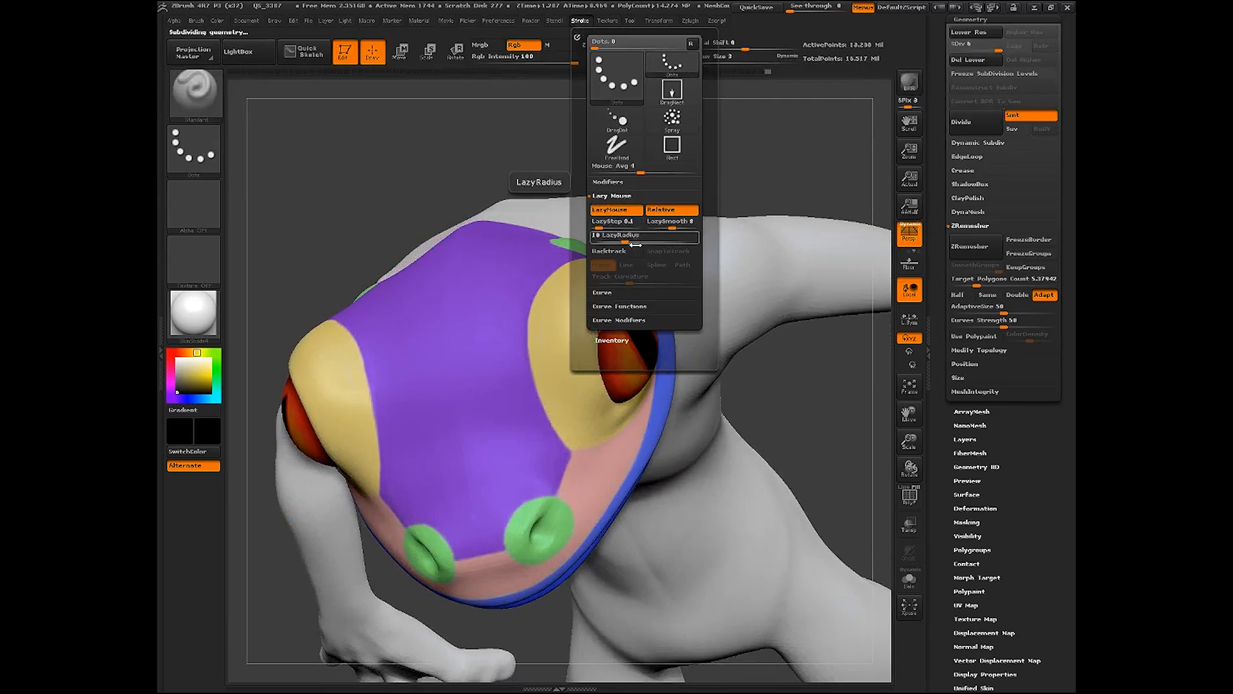
drag(635, 245, 644, 244)
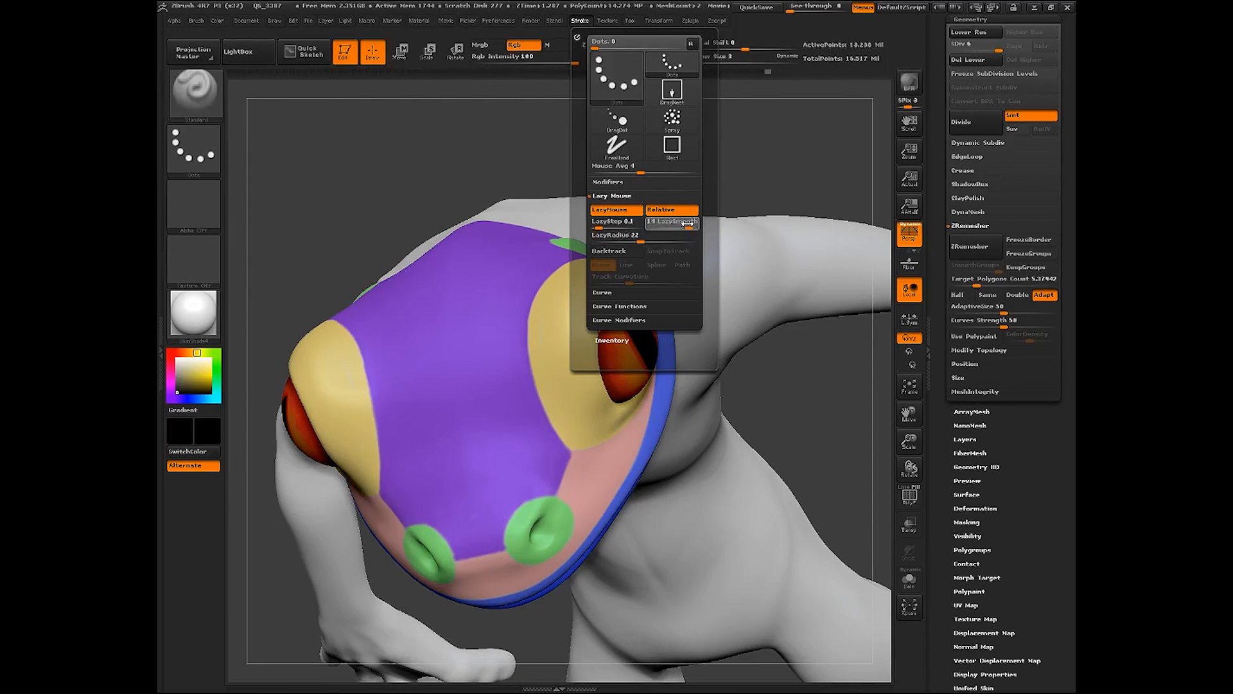
mouse_move(796, 413)
mouse_down()
mouse_move(815, 465)
mouse_move(798, 437)
mouse_up()
right_click(524, 325)
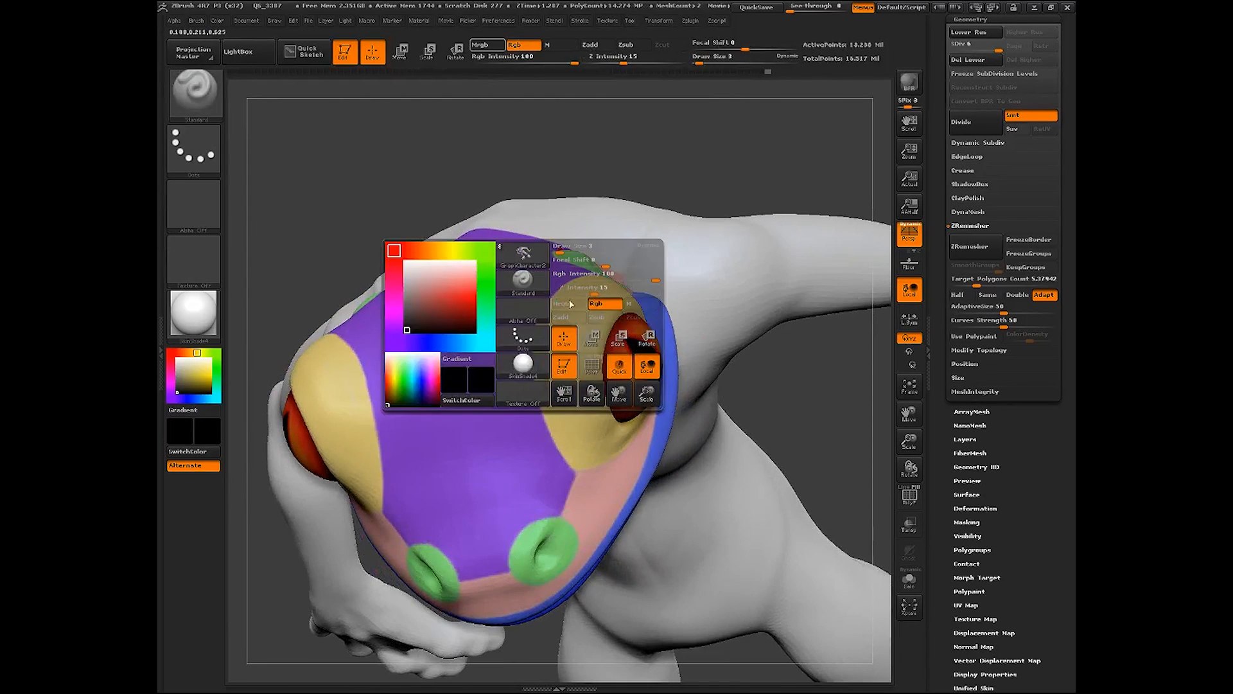
drag(754, 380, 748, 324)
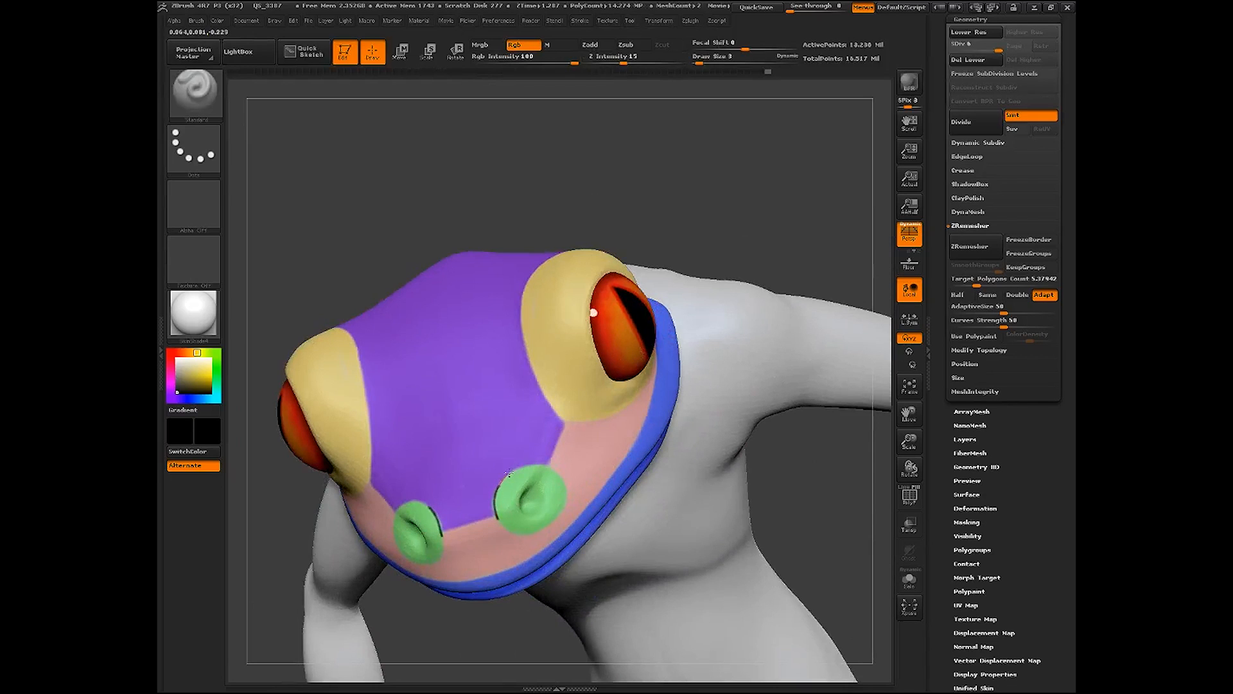
key(ctrl)
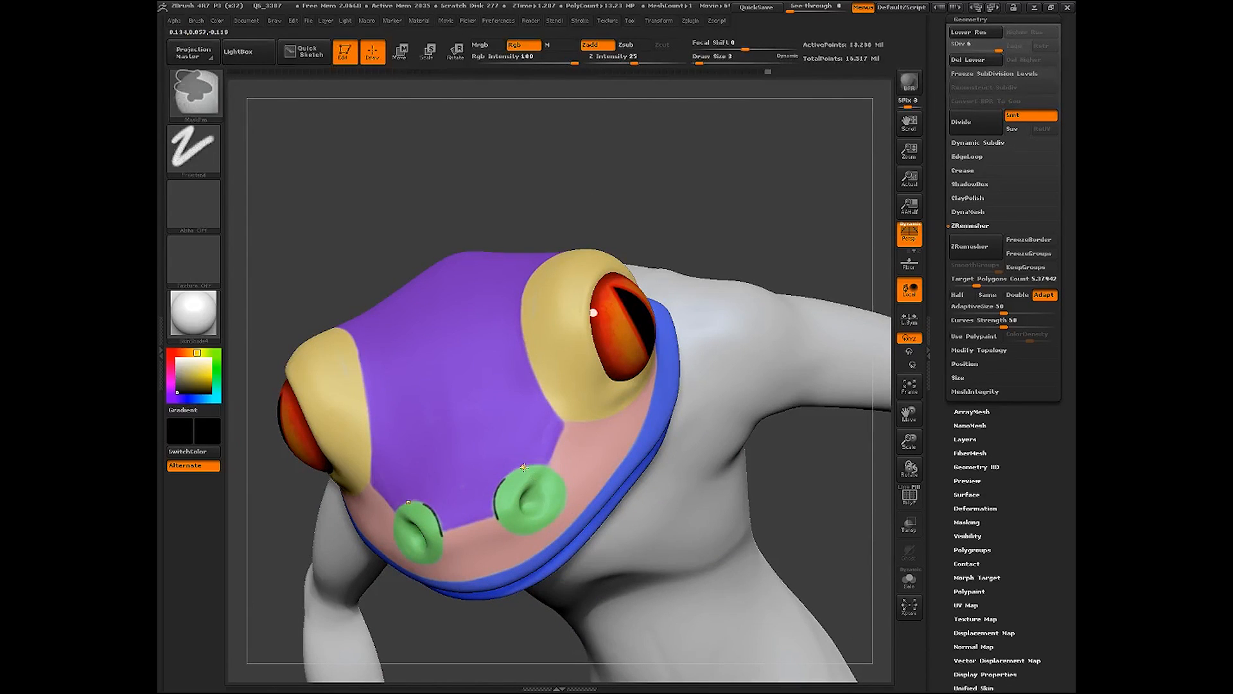
key(ctrl+z)
Set the draw size to 4 and outline both green nostrils completely with a thin black line
click(701, 63)
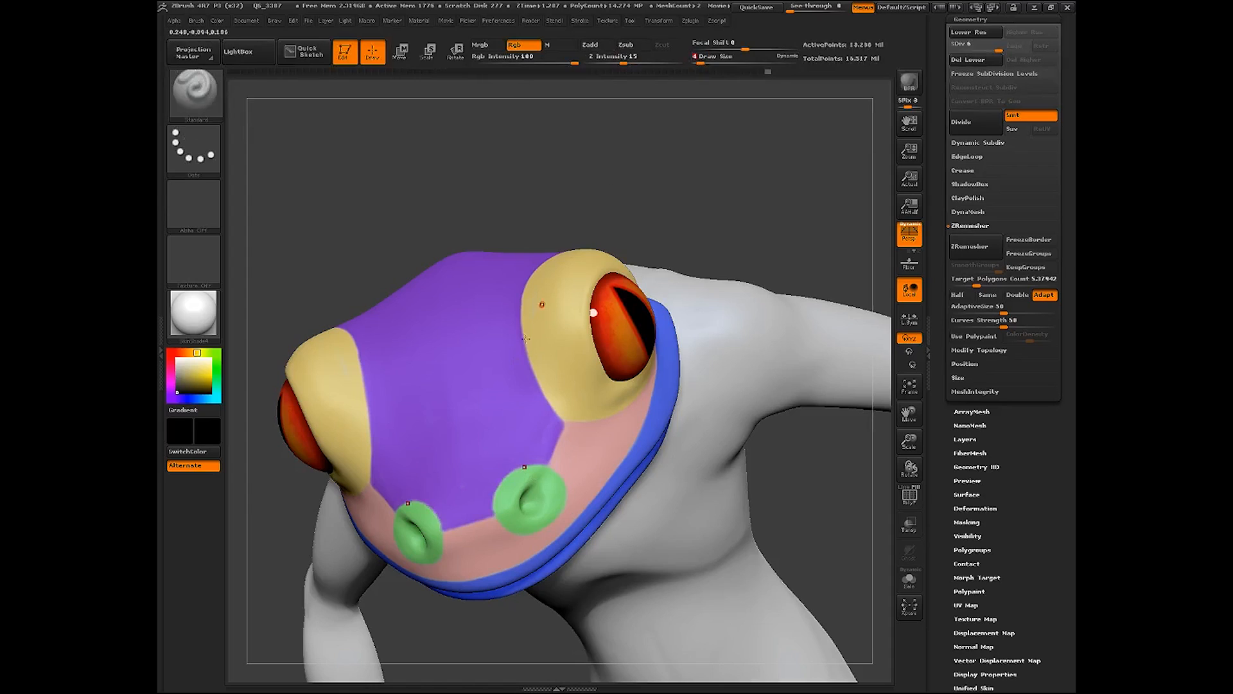
drag(492, 501, 496, 519)
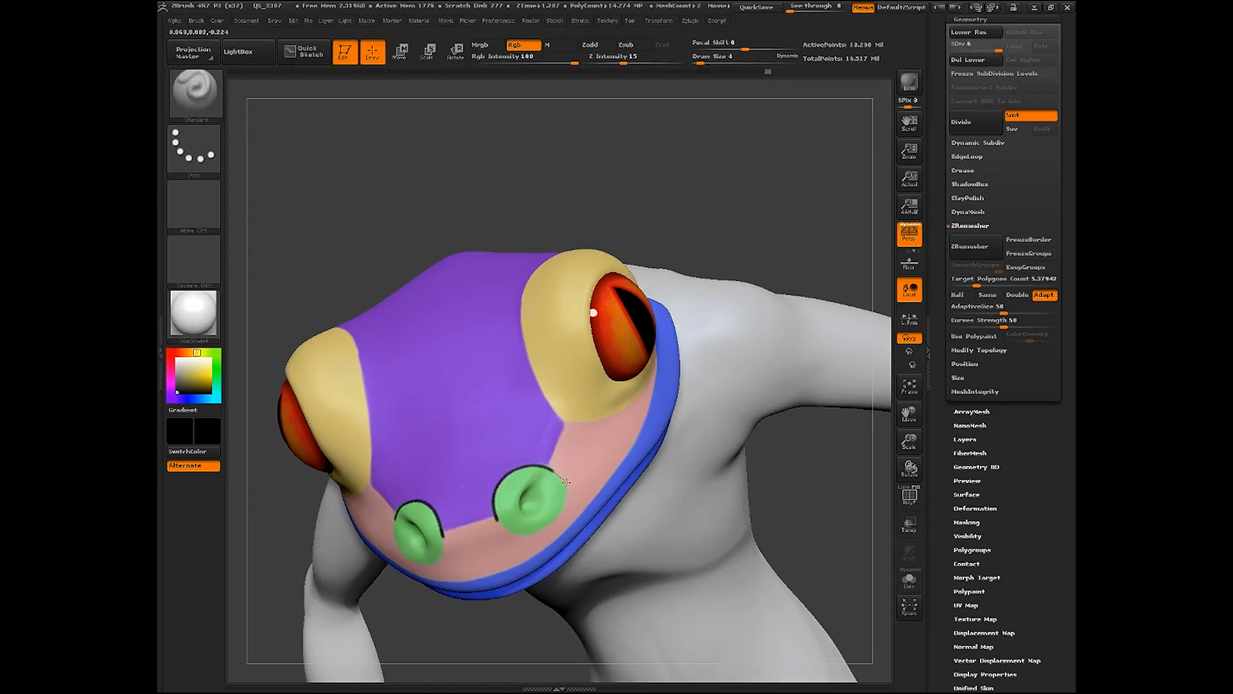
drag(783, 496, 780, 442)
drag(508, 533, 531, 538)
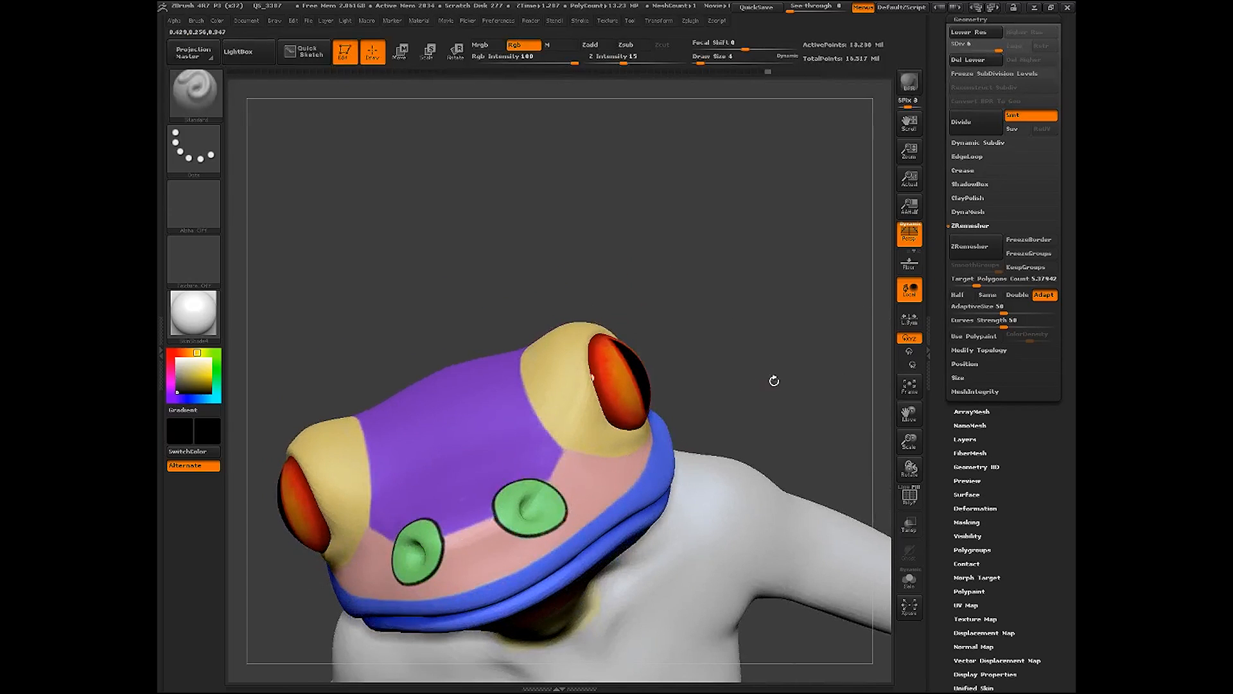
Draw a black line along the purple and pink border from nostril to eye and on around the eye skin's inner edge
drag(773, 381, 723, 437)
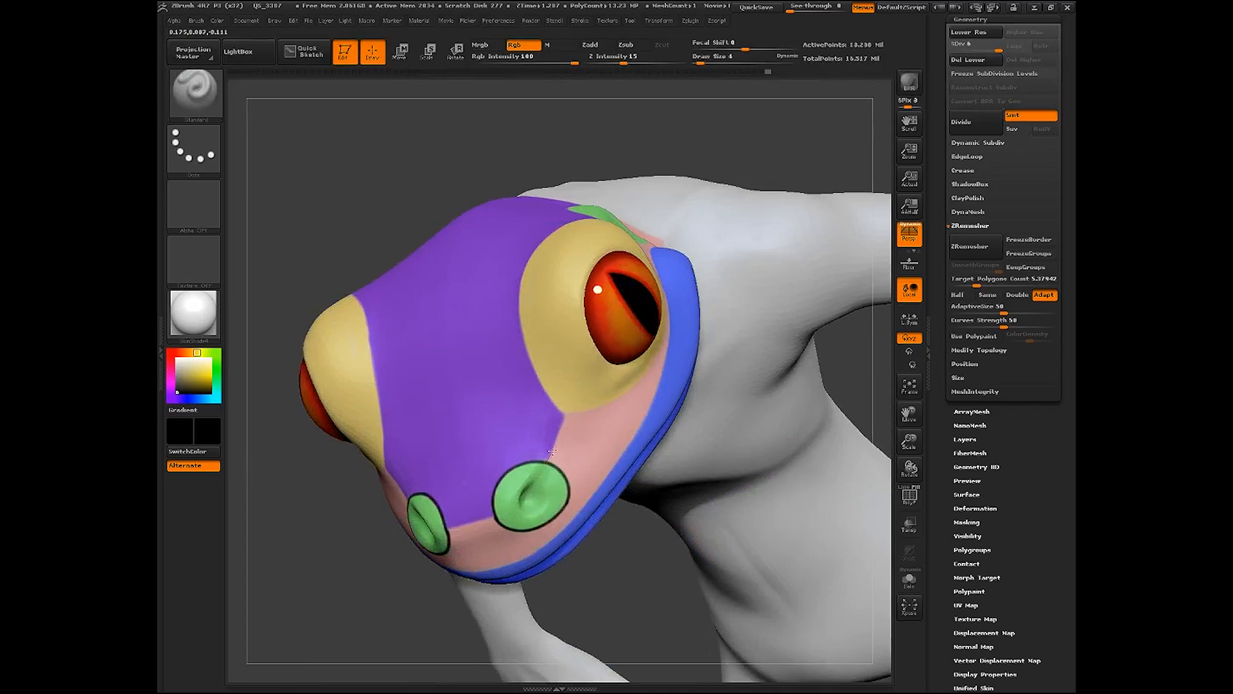
drag(610, 572, 738, 433)
drag(774, 188, 748, 245)
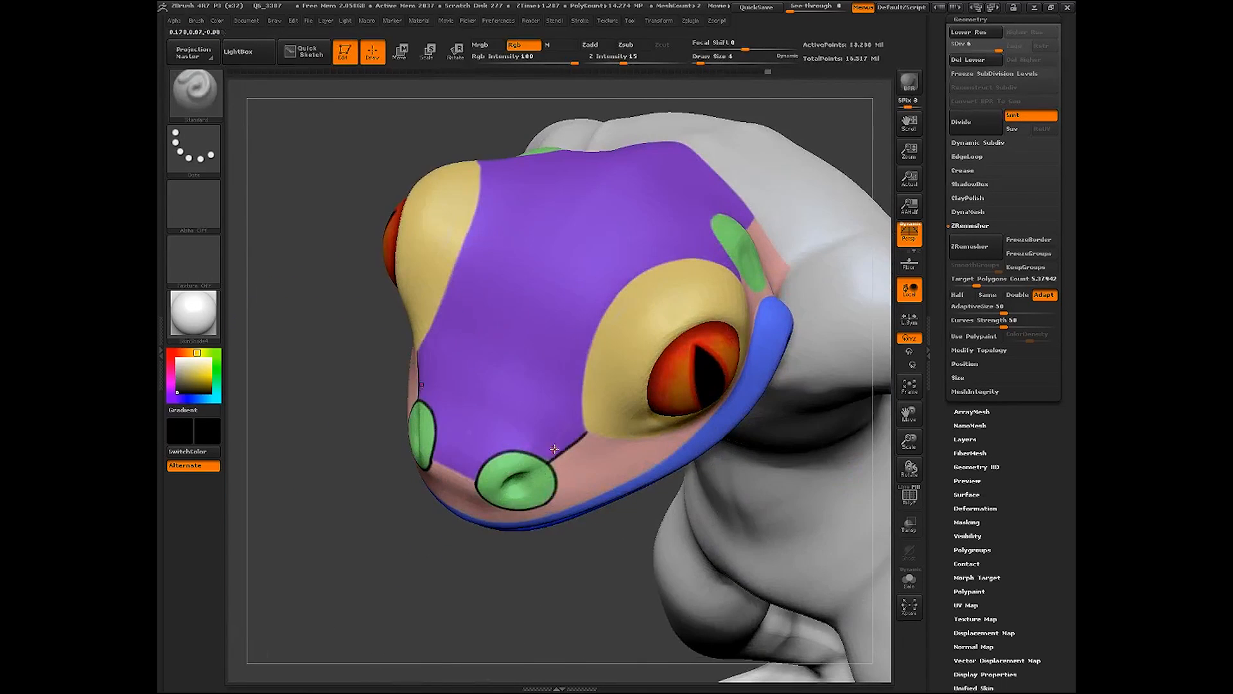
mouse_move(572, 578)
mouse_down()
mouse_move(556, 444)
mouse_move(597, 312)
mouse_move(644, 267)
mouse_up()
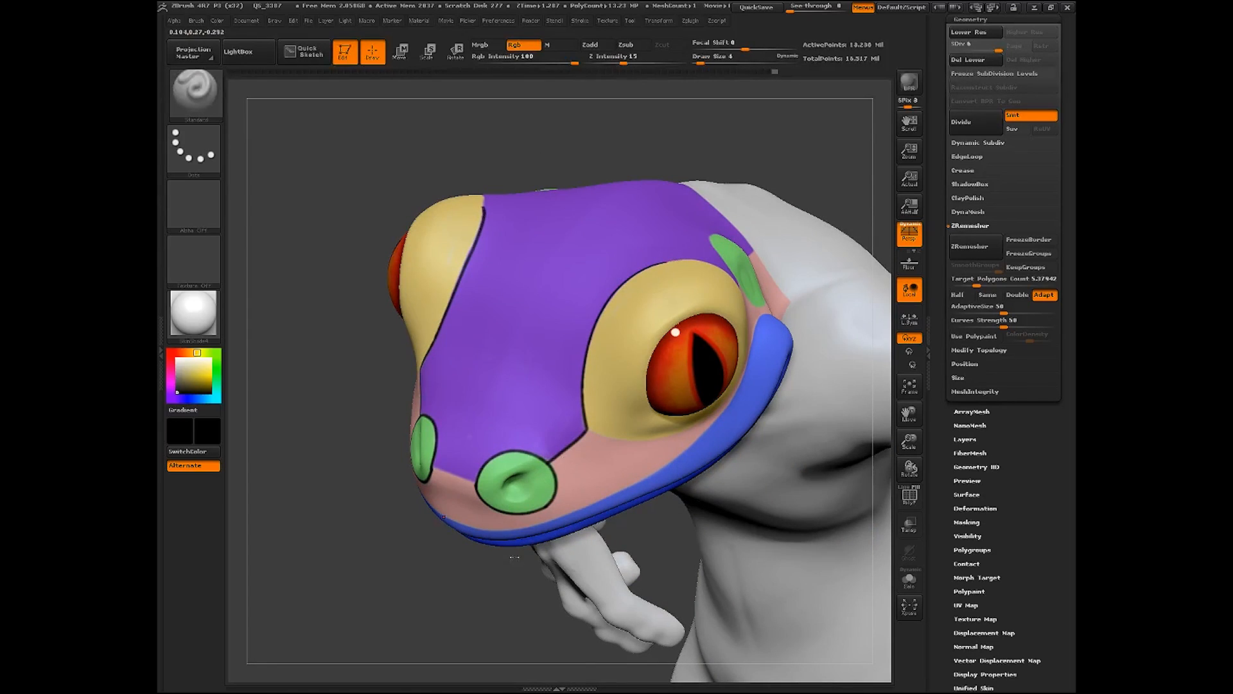
Outline the lower and rear edges of the yellow eye skin in black to close the line around it
drag(803, 610, 502, 200)
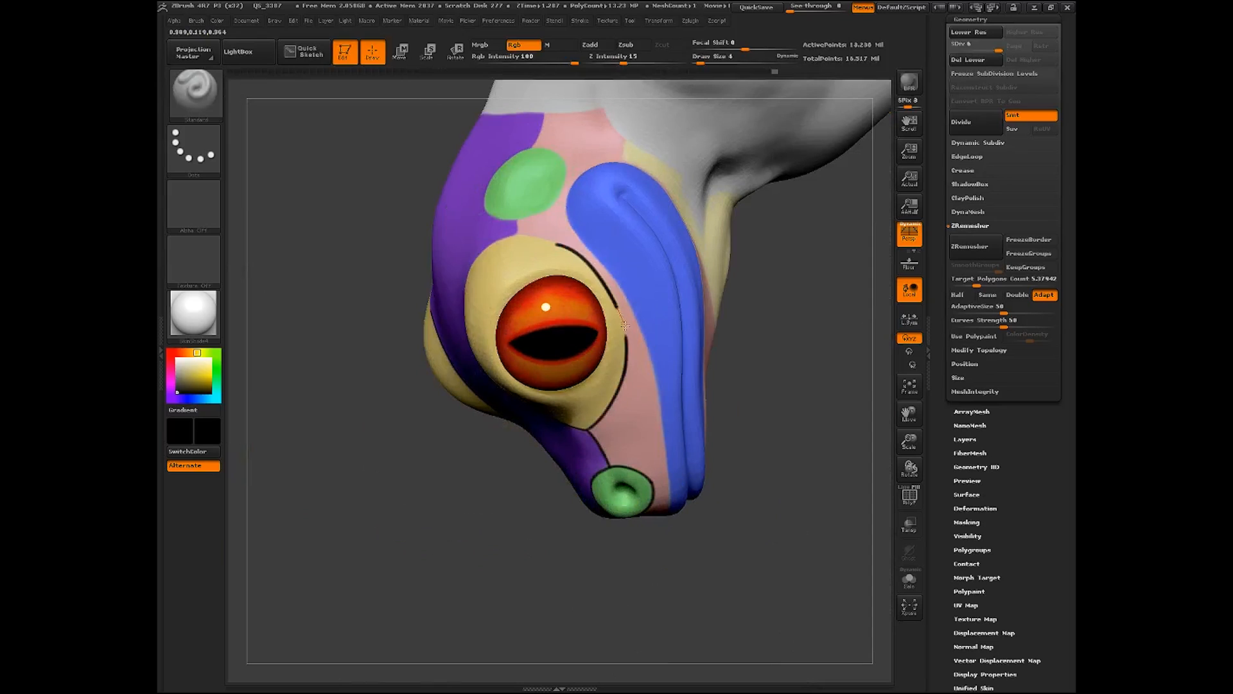
key(ctrl)
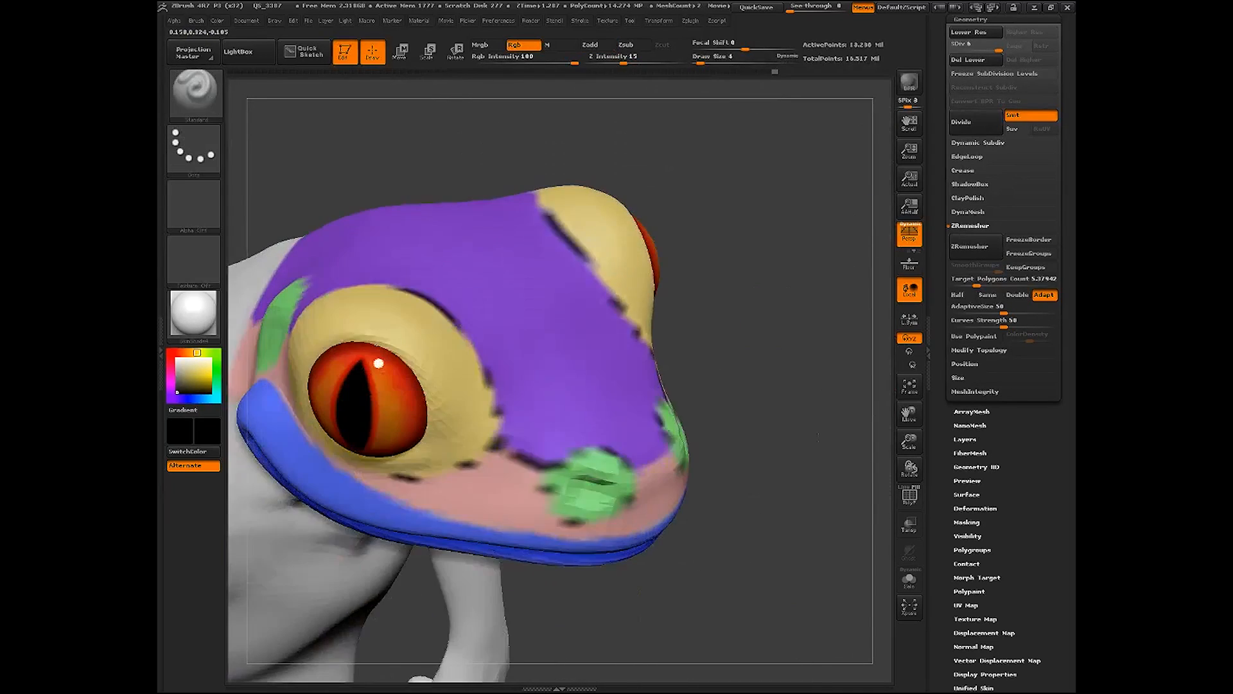
mouse_move(771, 385)
mouse_down()
mouse_move(745, 350)
mouse_move(857, 325)
mouse_move(749, 328)
mouse_move(685, 293)
mouse_move(352, 470)
mouse_up()
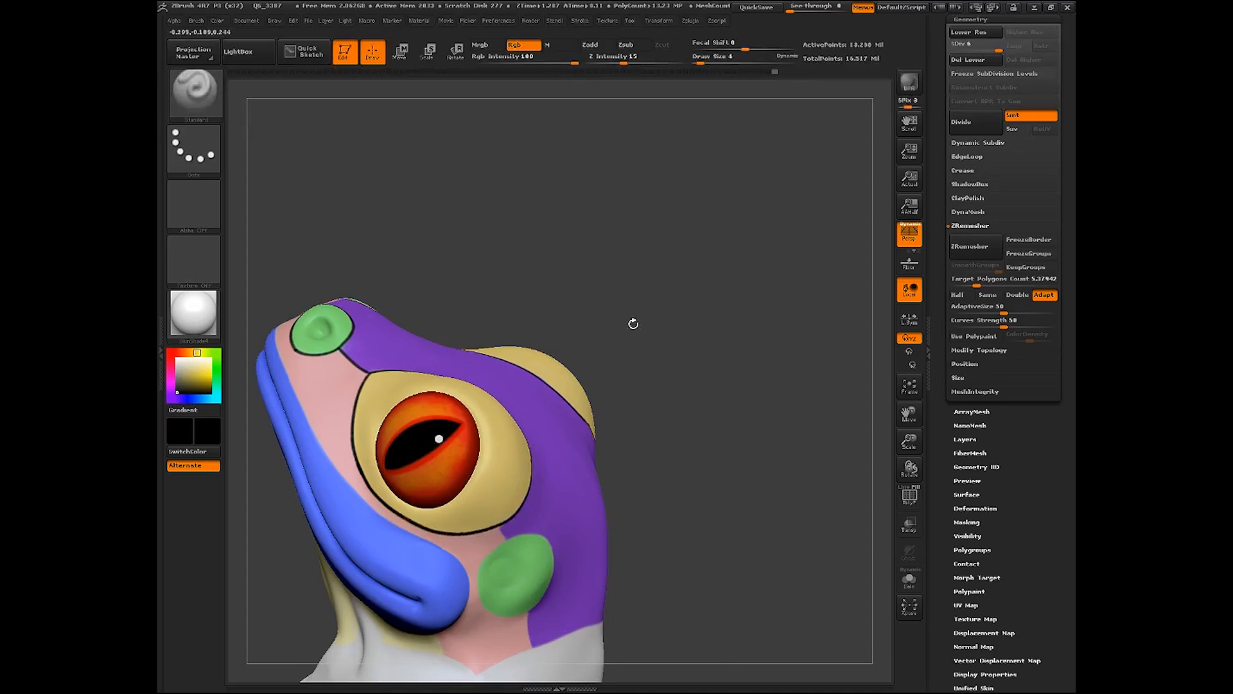
drag(633, 322, 581, 369)
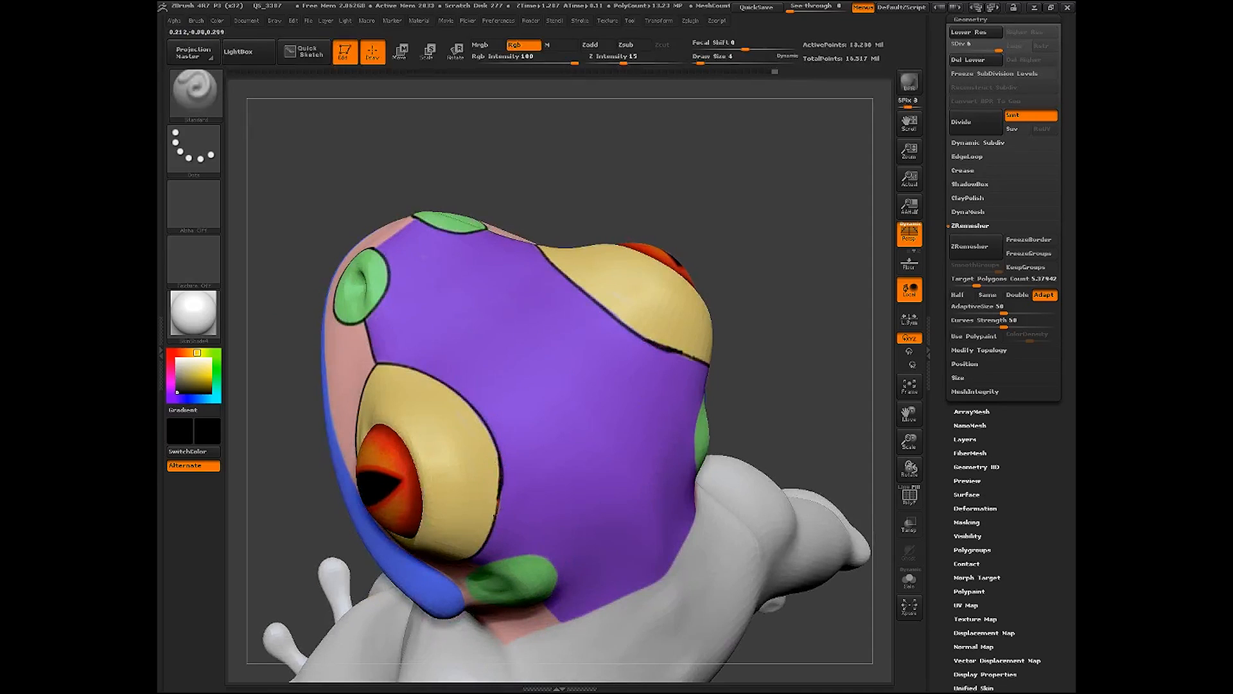
drag(494, 525, 841, 594)
Draw a thin black line along the upper edge of the blue lips from the snout around the mouth corner
drag(908, 414, 790, 495)
drag(752, 265, 773, 296)
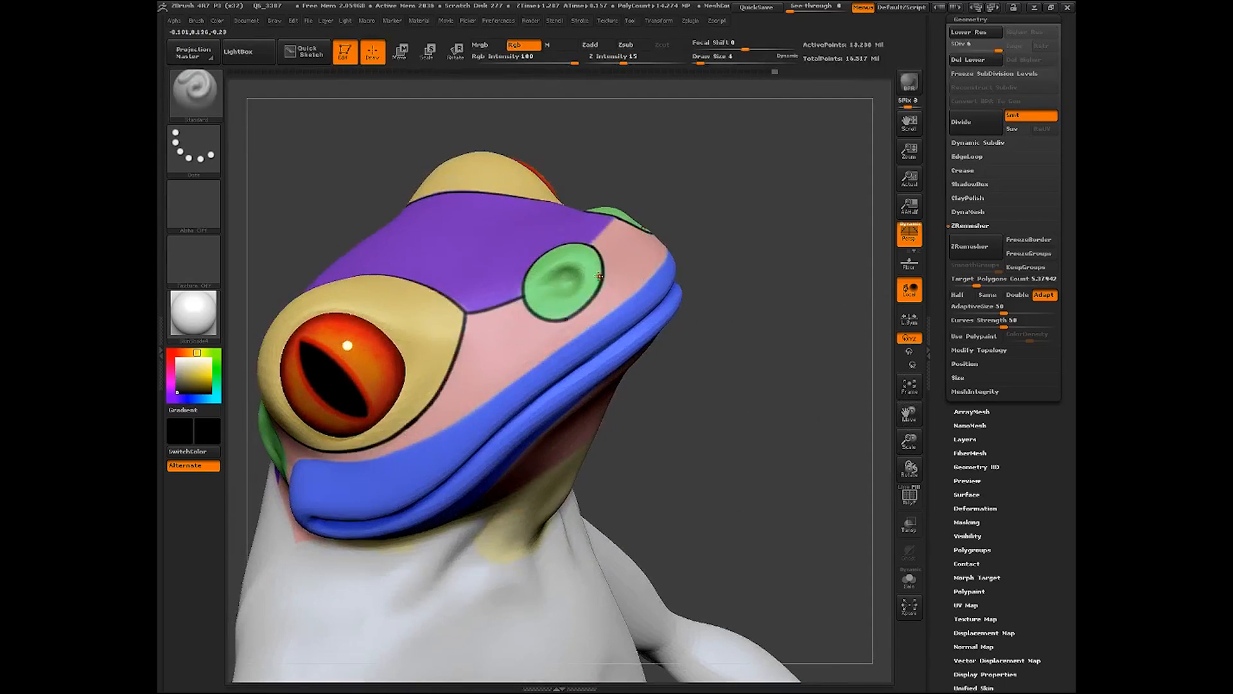
drag(657, 269, 483, 406)
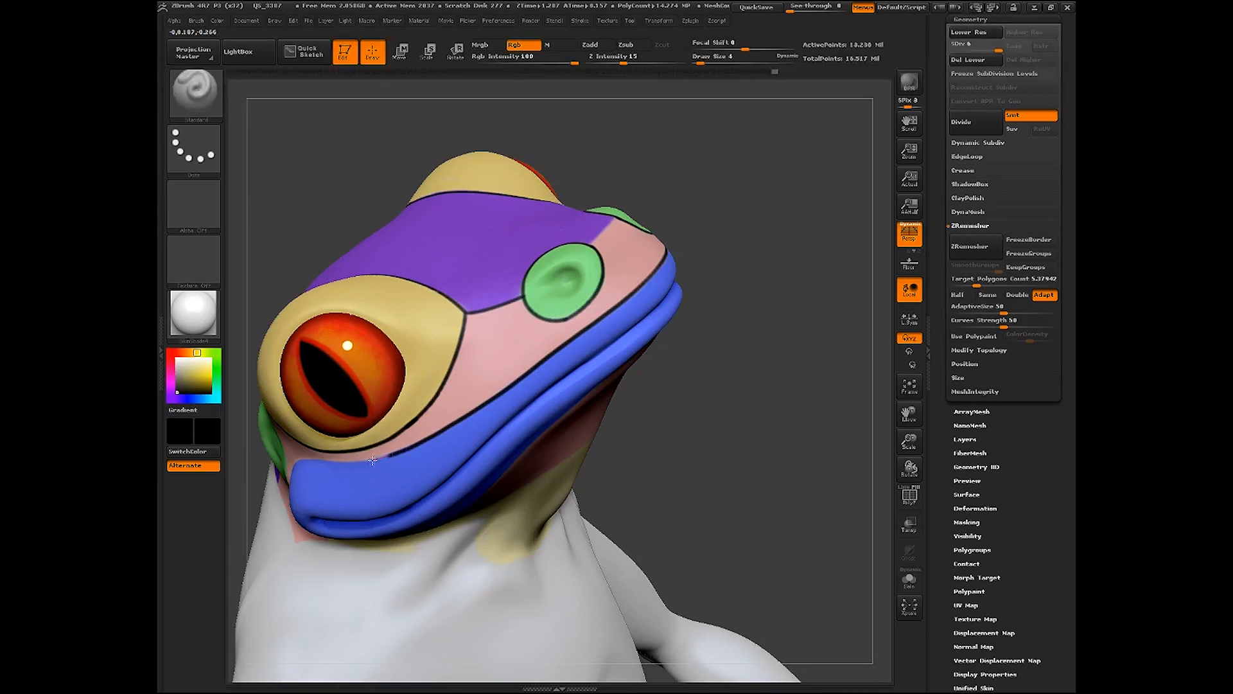
mouse_move(796, 475)
mouse_down()
mouse_move(814, 490)
mouse_move(801, 517)
mouse_move(685, 523)
mouse_move(333, 611)
mouse_move(347, 558)
mouse_up()
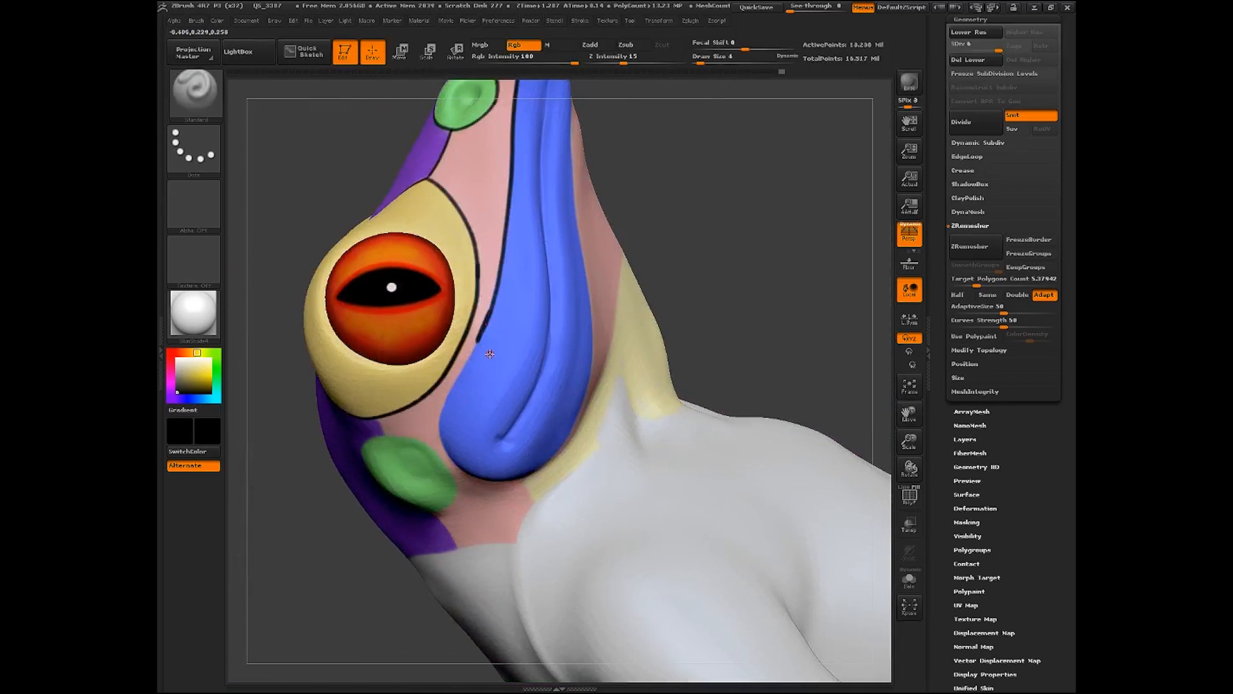
key(ctrl)
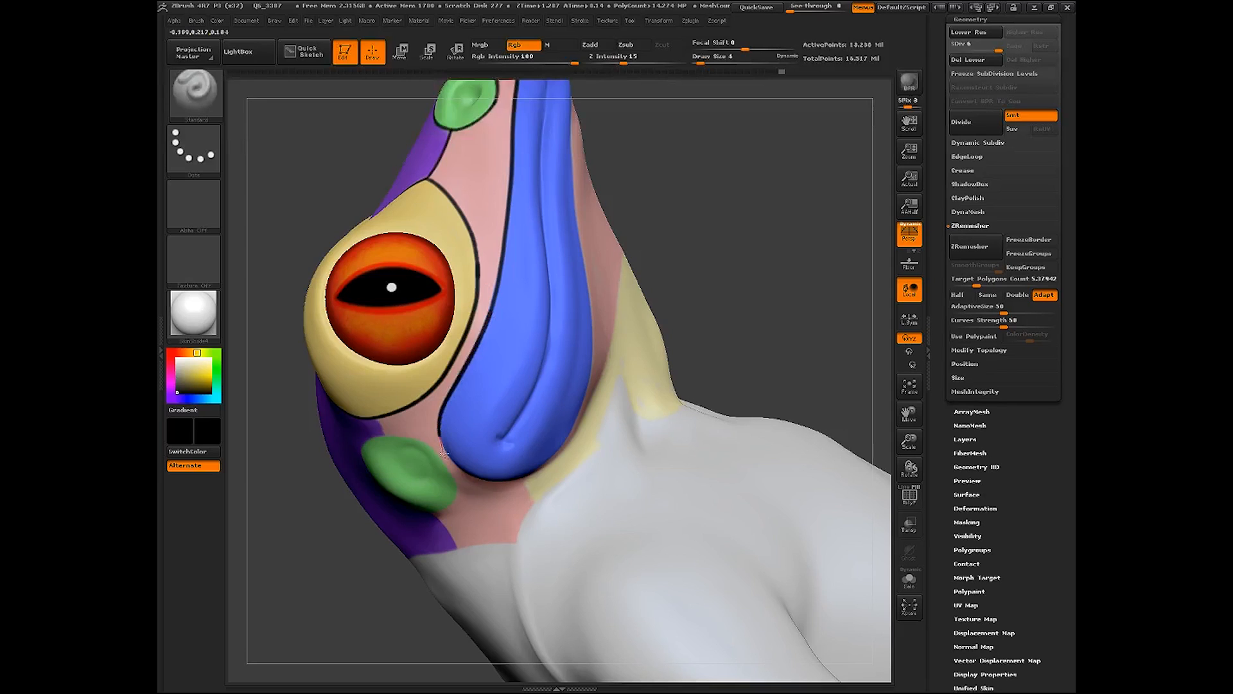
Outline the lower edge of the blue lips in black from the mouth corner to the tip of the chin
drag(724, 353, 761, 361)
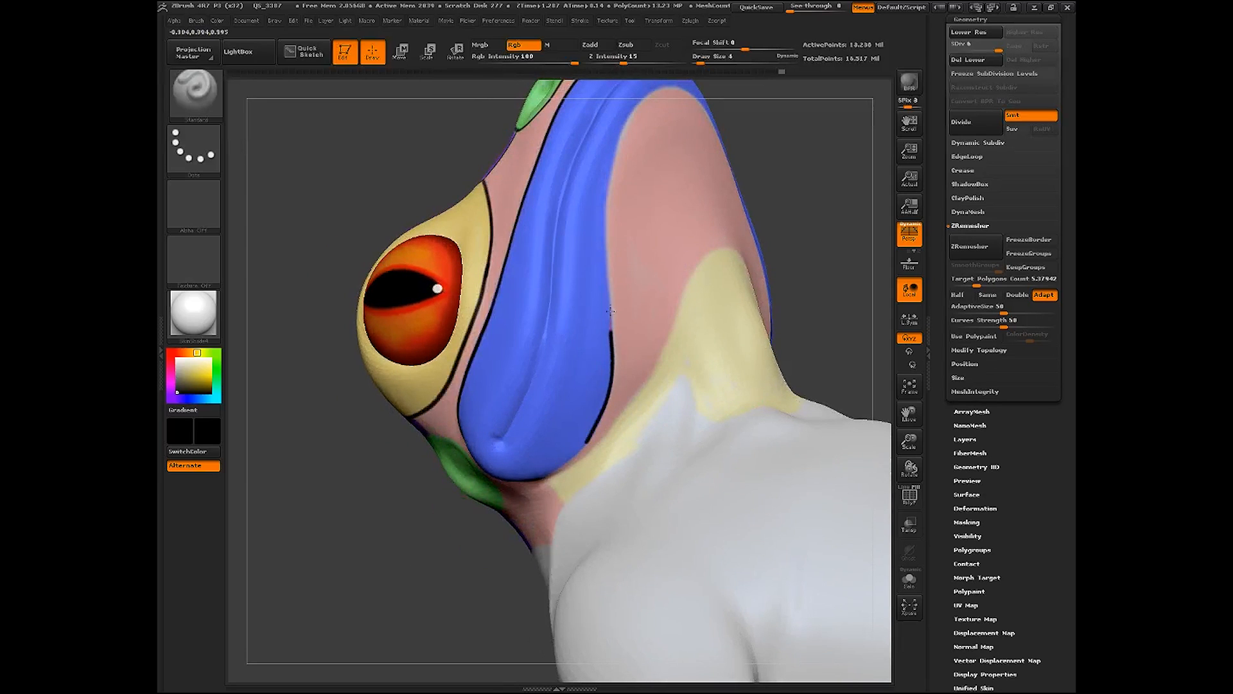
drag(610, 311, 610, 309)
drag(909, 414, 824, 627)
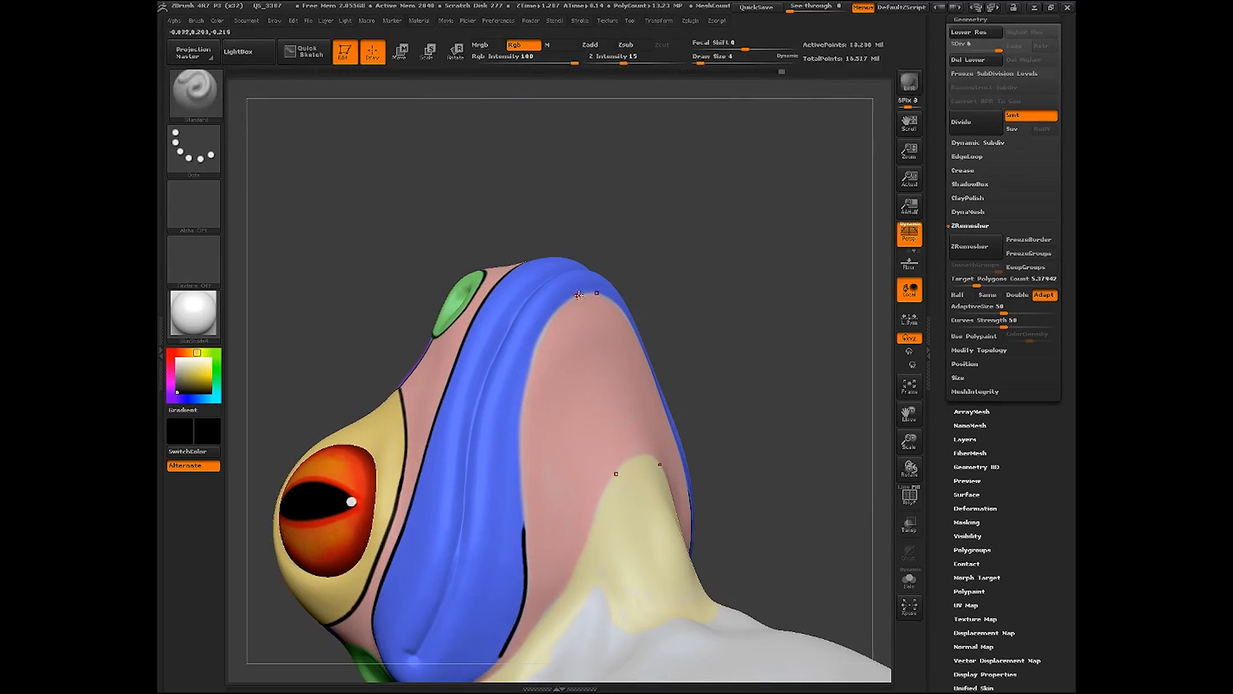
mouse_move(543, 329)
mouse_down()
mouse_move(525, 418)
mouse_move(524, 549)
mouse_up()
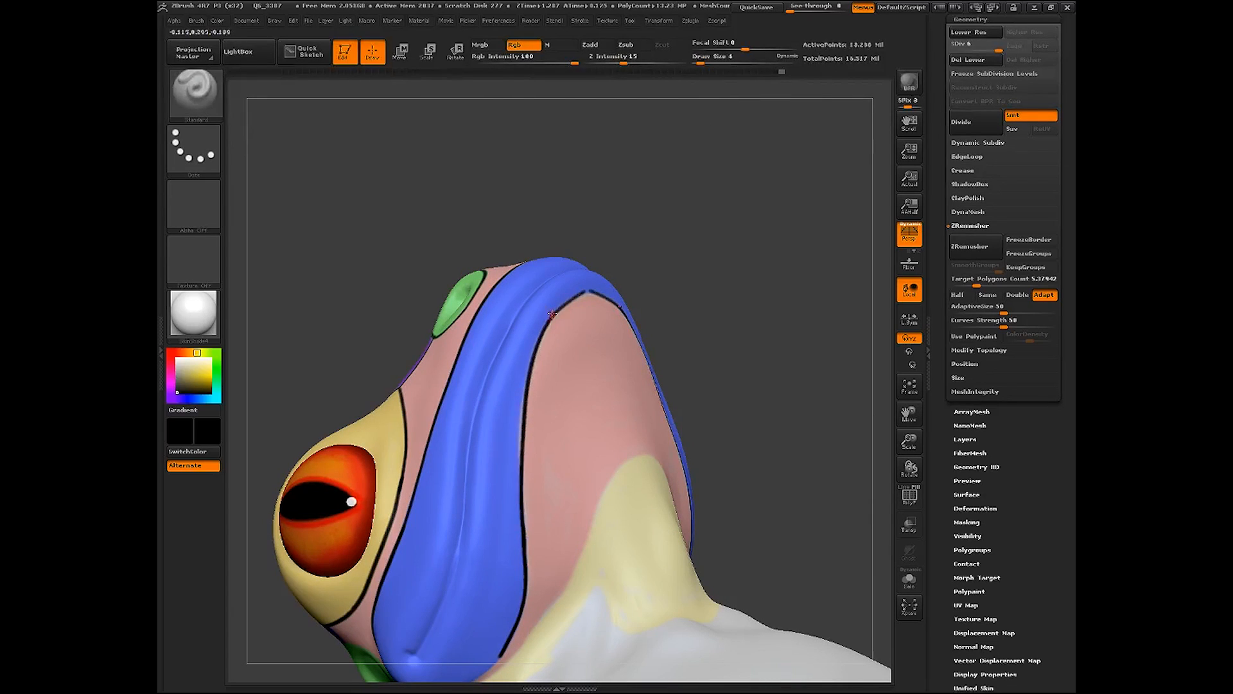
mouse_move(533, 361)
mouse_down()
mouse_move(551, 316)
mouse_move(589, 290)
mouse_up()
Draw black lines on the pink and yellow border behind the mouth corner and on the pink and purple border beside the green ear patch
drag(736, 370, 819, 373)
drag(910, 411, 949, 205)
drag(814, 330, 710, 264)
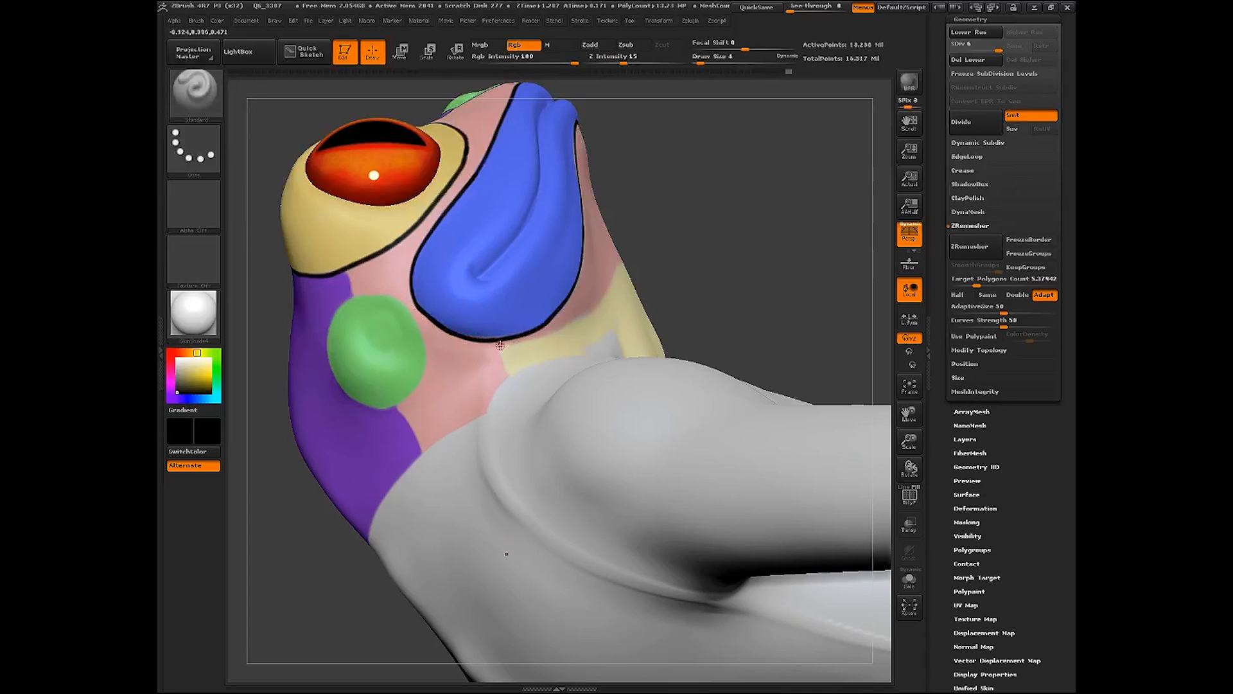
drag(517, 388, 518, 390)
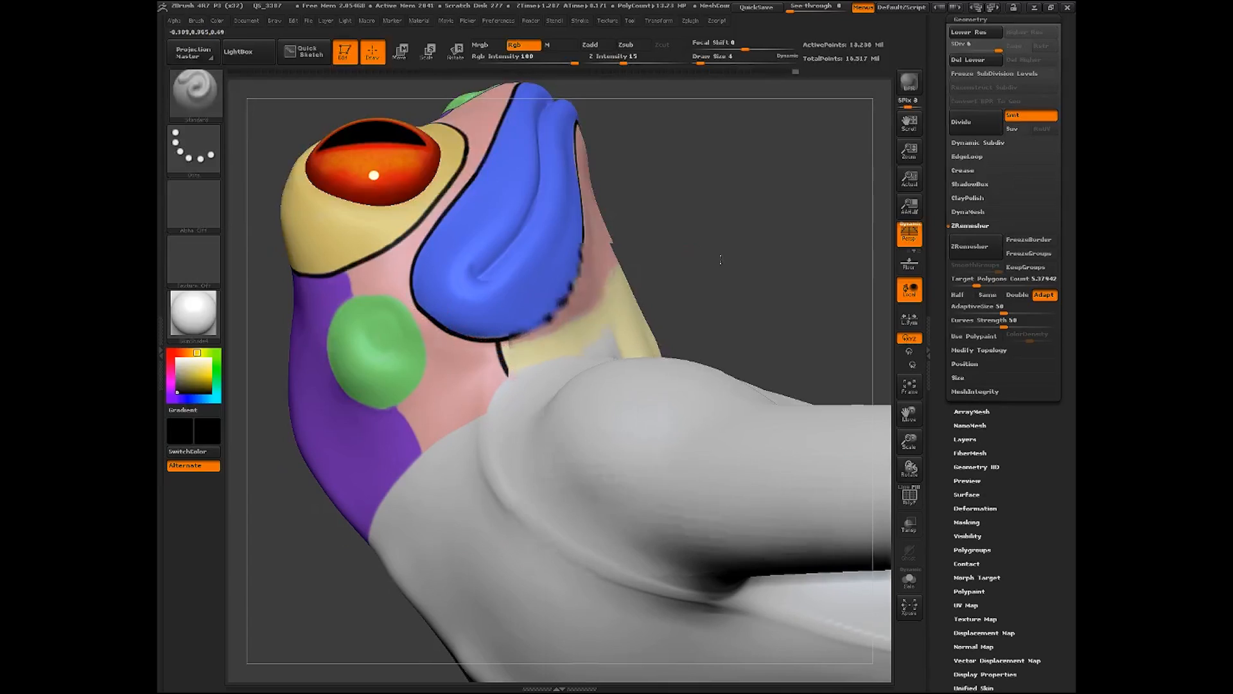
drag(720, 260, 758, 209)
drag(398, 411, 426, 451)
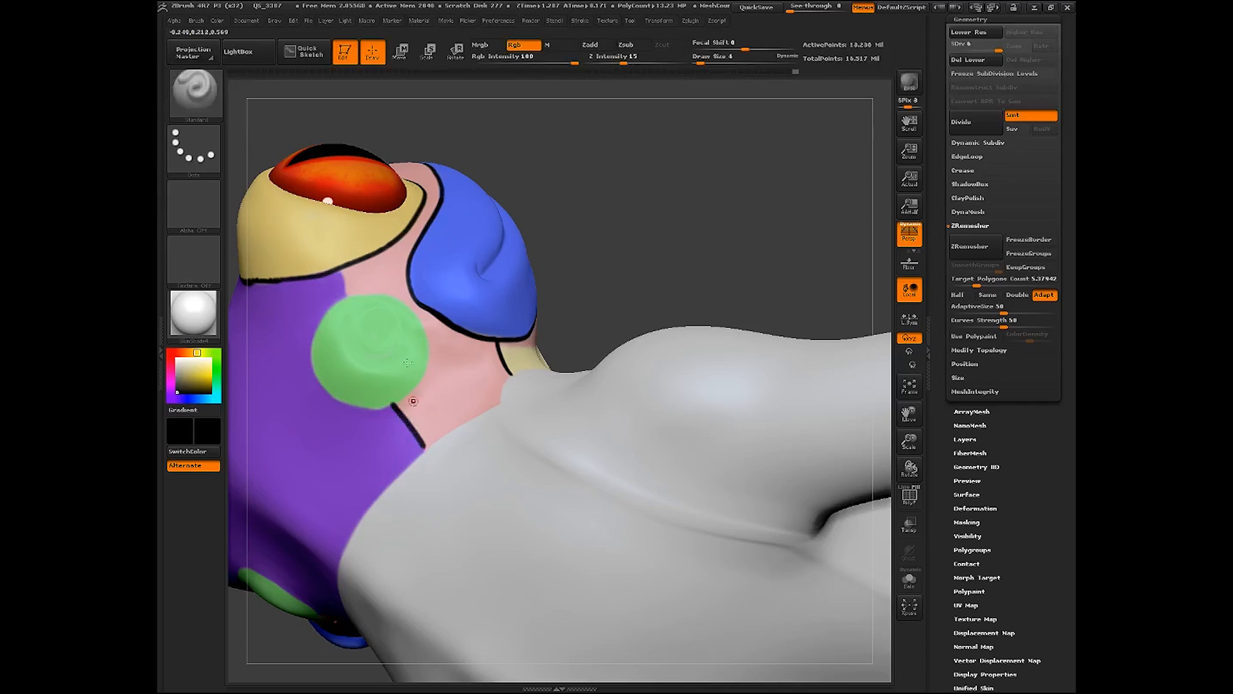
drag(339, 264, 349, 312)
Outline the round green ear patch behind the eye completely in black, undoing and redrawing the first stroke
drag(909, 414, 1075, 385)
drag(777, 186, 791, 213)
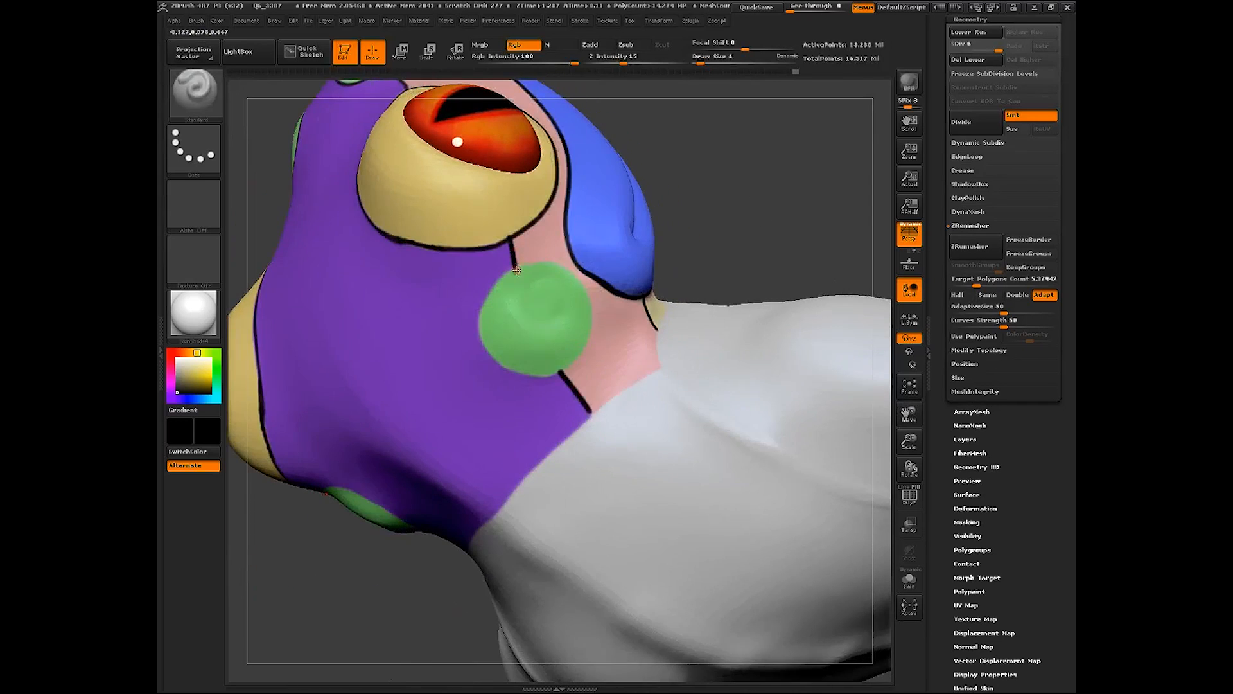
mouse_move(506, 275)
mouse_down()
mouse_move(479, 314)
mouse_move(506, 368)
mouse_move(551, 372)
mouse_up()
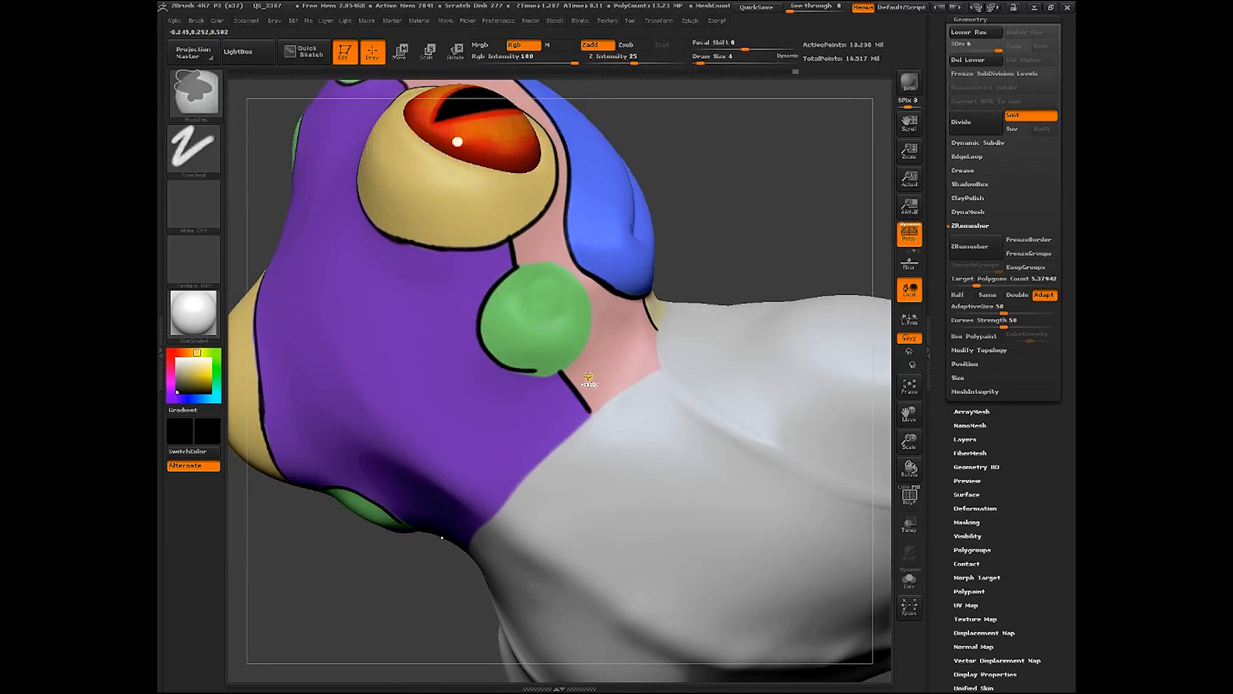
key(ctrl+z)
mouse_move(517, 267)
mouse_down()
mouse_move(480, 316)
mouse_move(506, 369)
mouse_up()
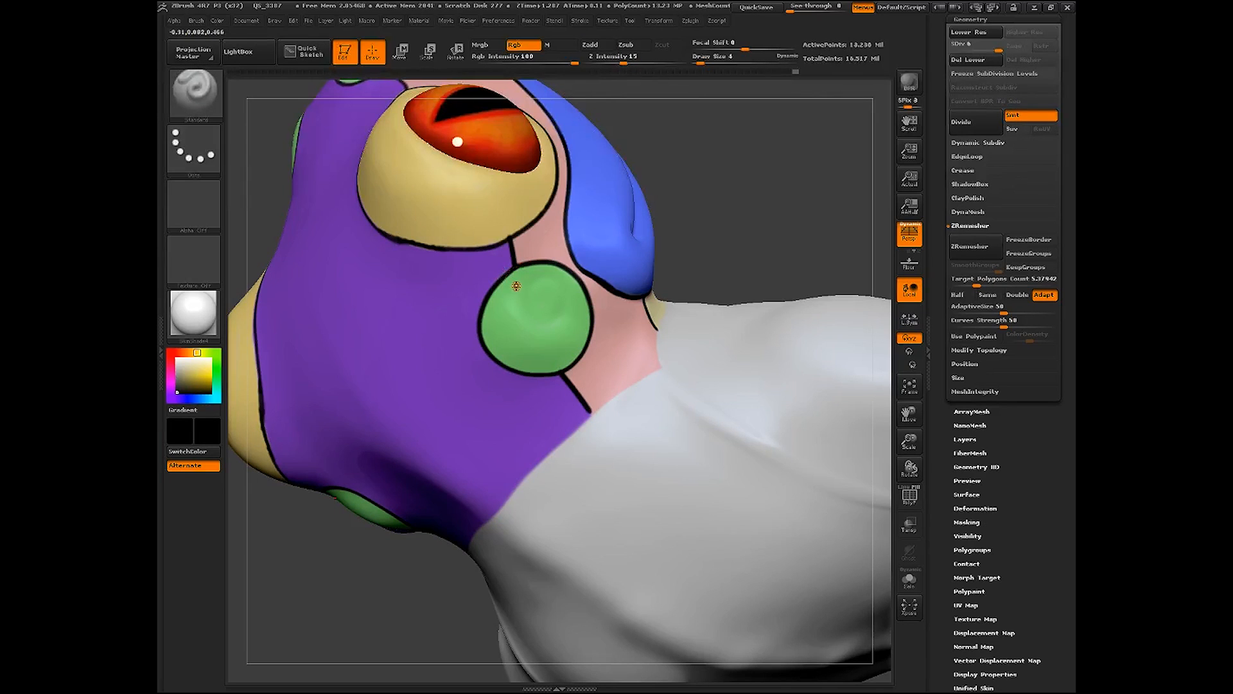
Draw the black line along the purple and pink border between the two nostrils on top of the snout
drag(911, 444, 899, 578)
drag(796, 572, 669, 614)
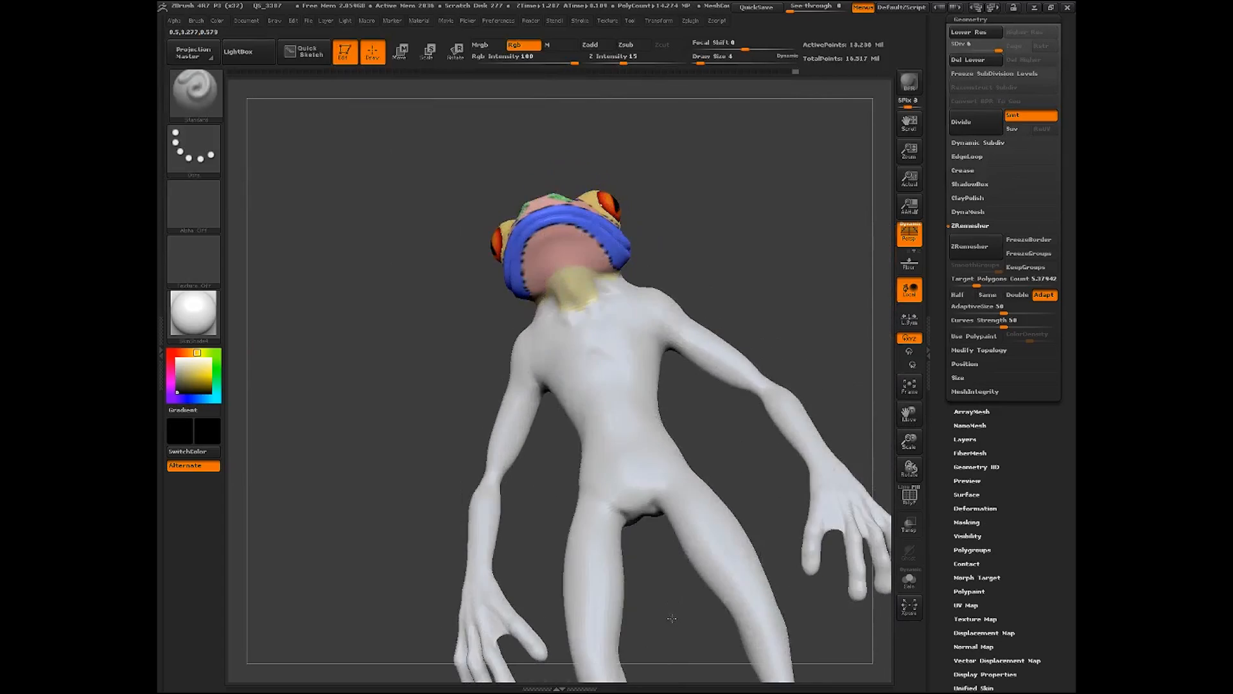
drag(734, 470, 813, 489)
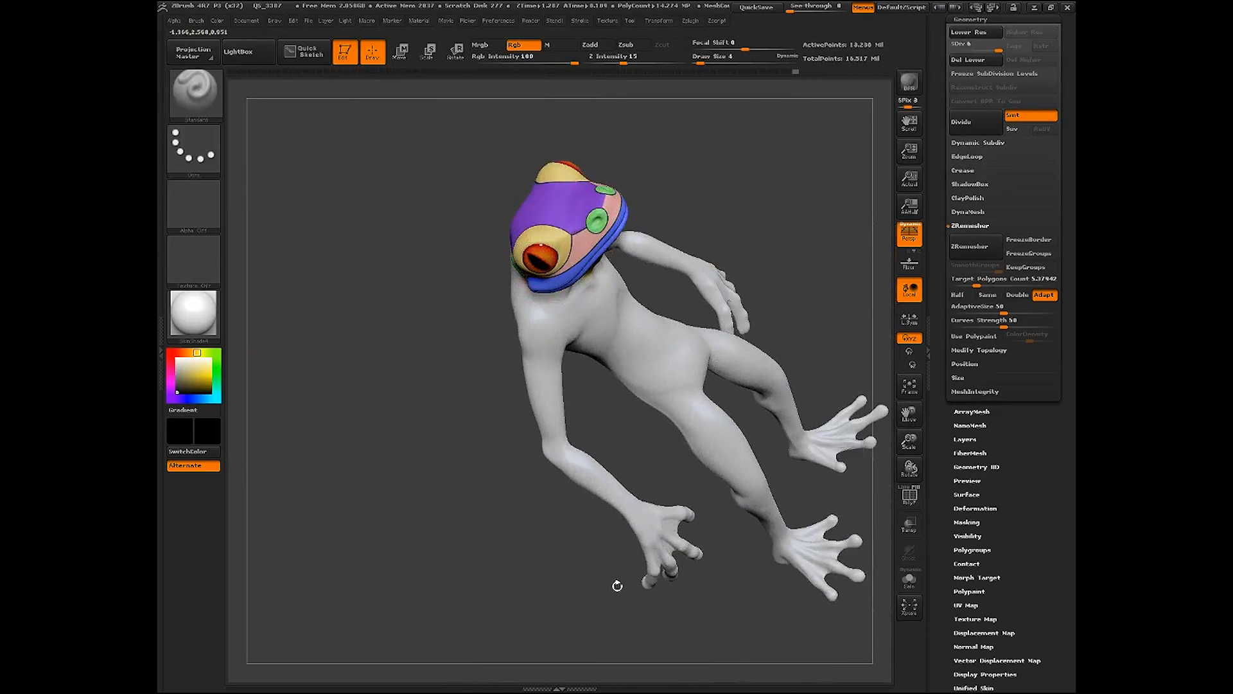
drag(586, 598, 583, 621)
drag(903, 444, 899, 467)
drag(908, 413, 888, 452)
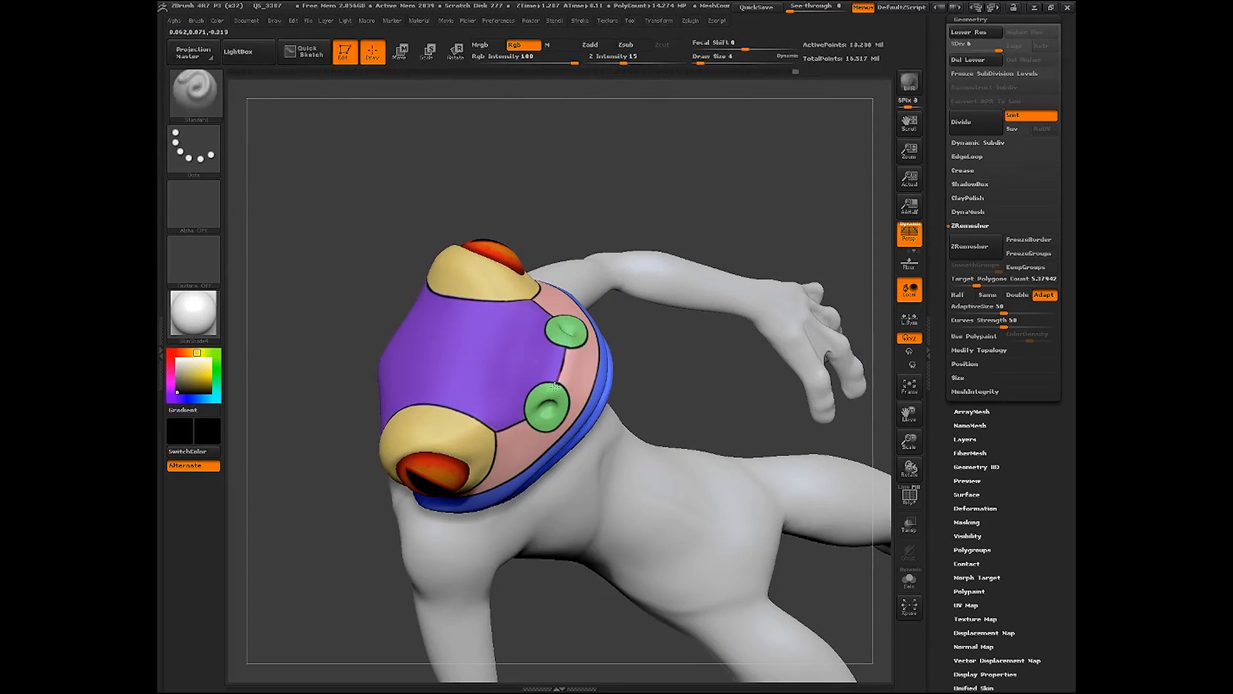
Draw a black line along the border between the pink throat and the yellow neck patch
drag(572, 608, 450, 565)
drag(785, 357, 738, 361)
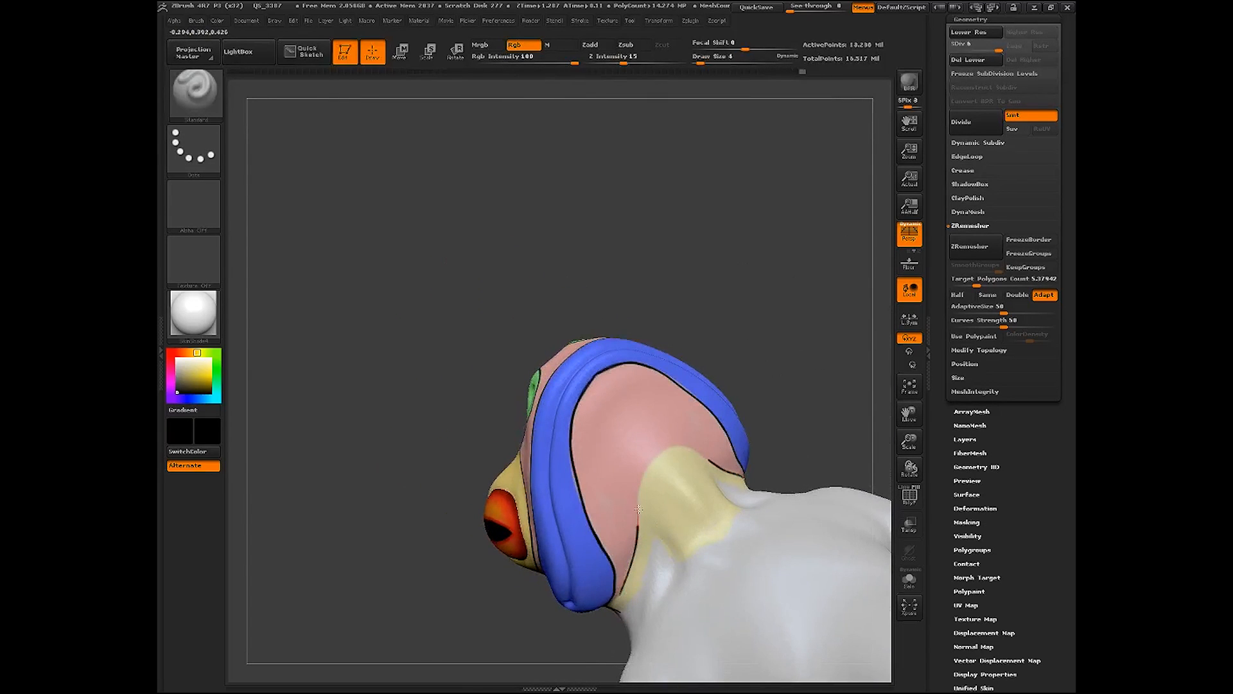
drag(659, 451, 673, 446)
Outline the lower edge of the yellow neck patch in black, following its curves towards the unpainted chest
drag(506, 597, 596, 596)
drag(909, 414, 901, 209)
drag(809, 317, 769, 237)
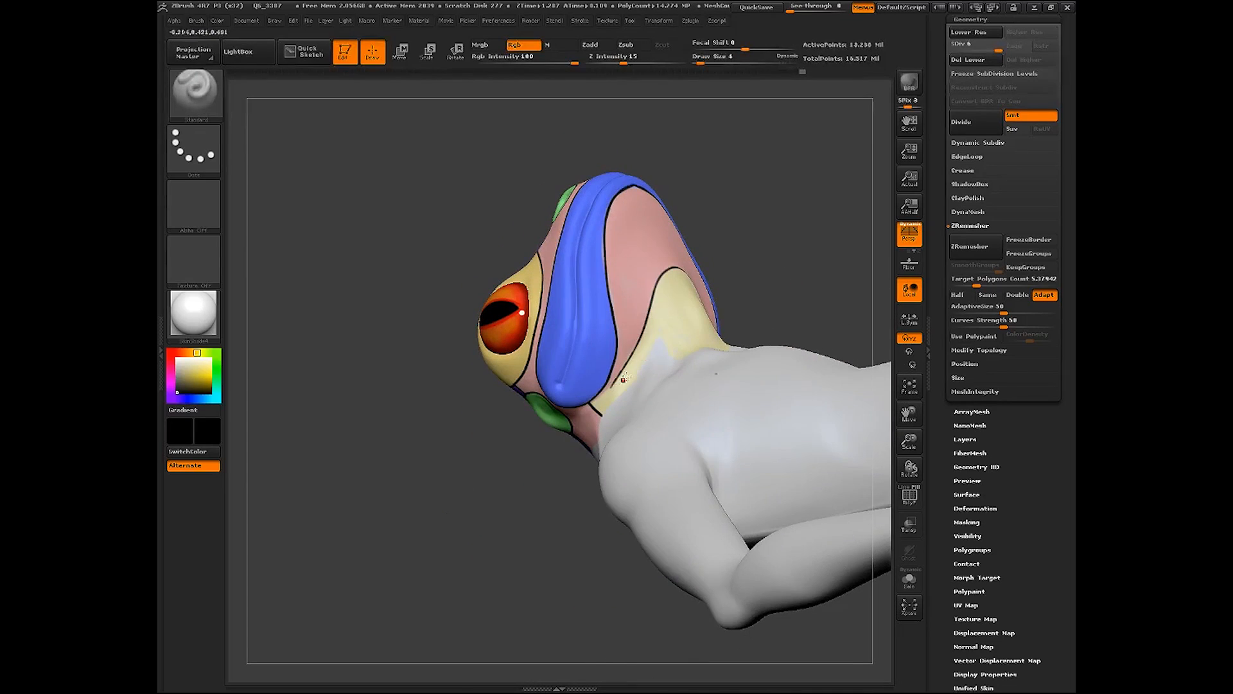
drag(765, 292, 771, 262)
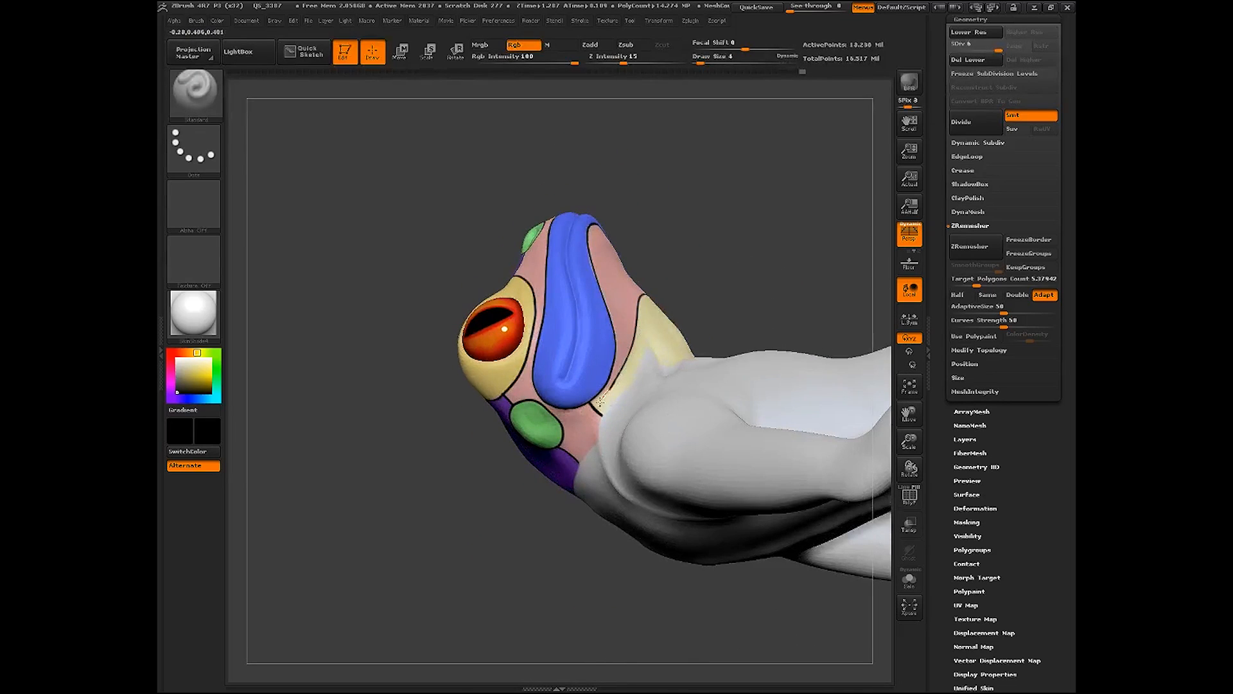
drag(762, 232, 765, 287)
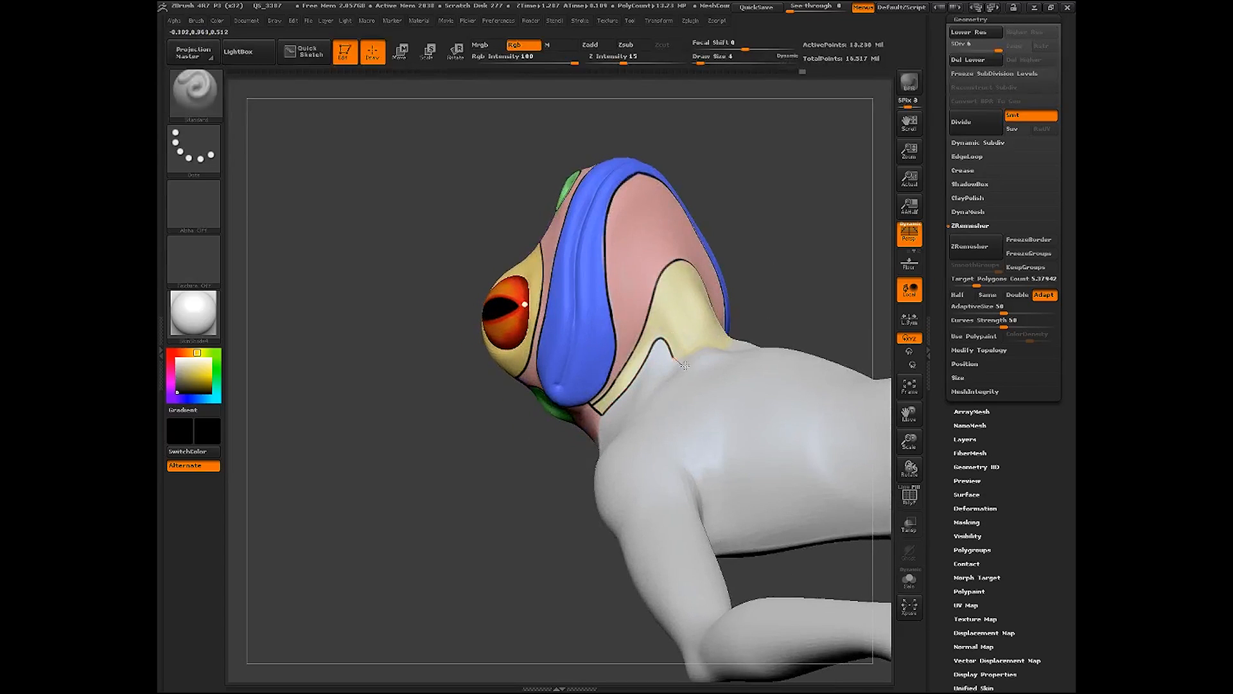
drag(763, 276, 761, 315)
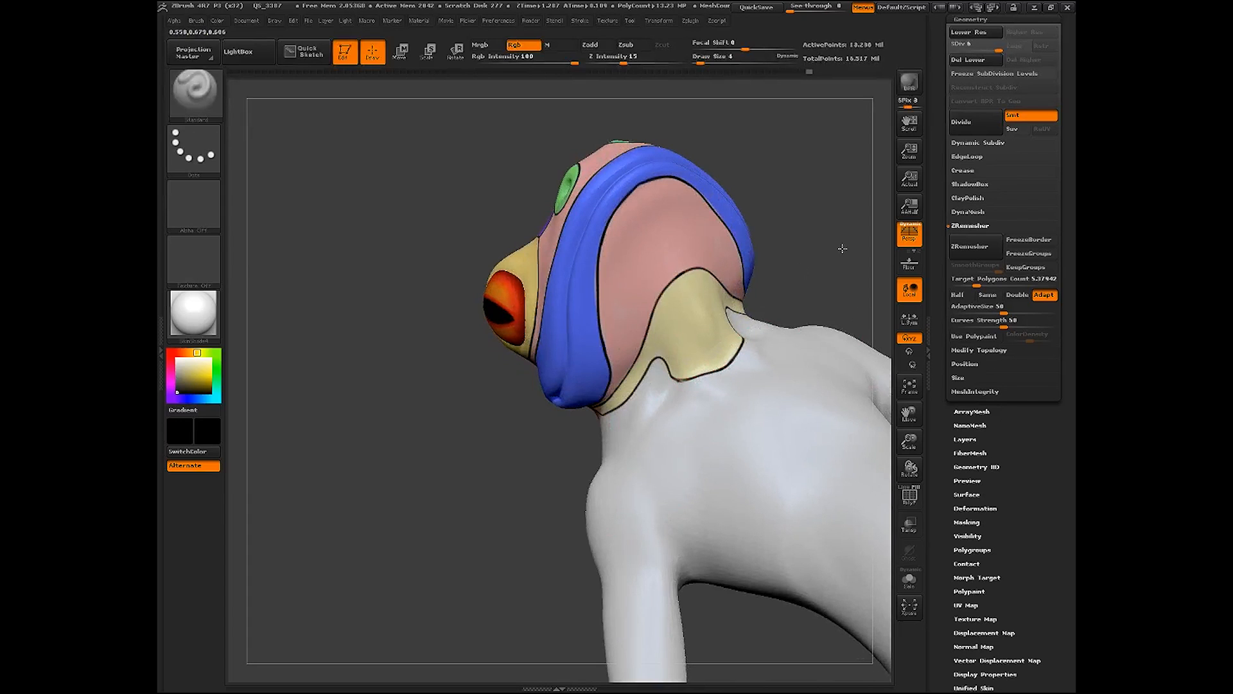
Draw a black line along the rear edges of the pink and purple patches across the back of the neck
drag(842, 248, 775, 383)
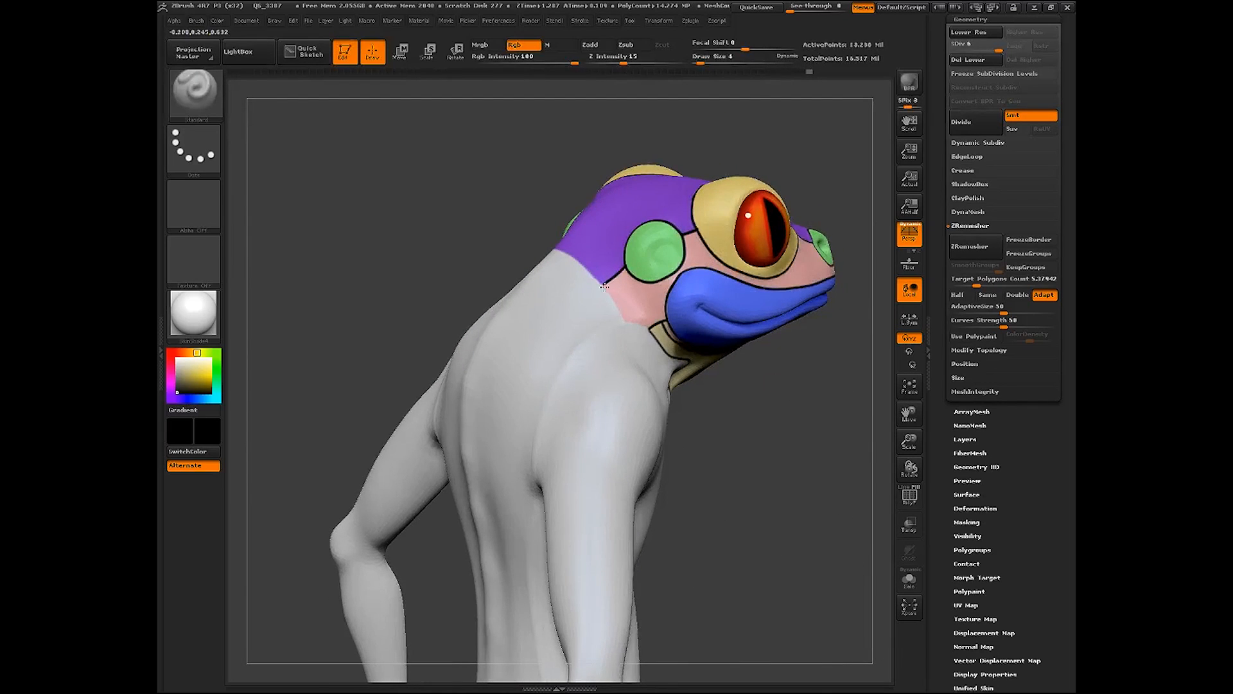
drag(592, 331, 603, 243)
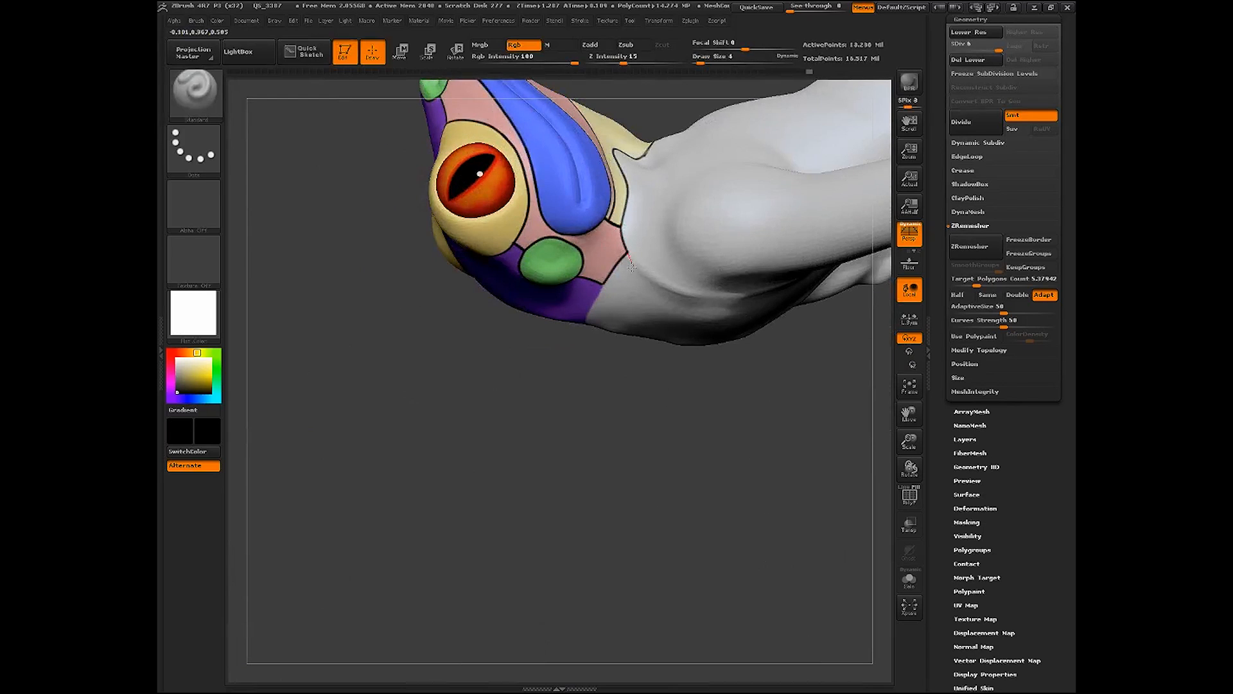
drag(633, 501, 621, 344)
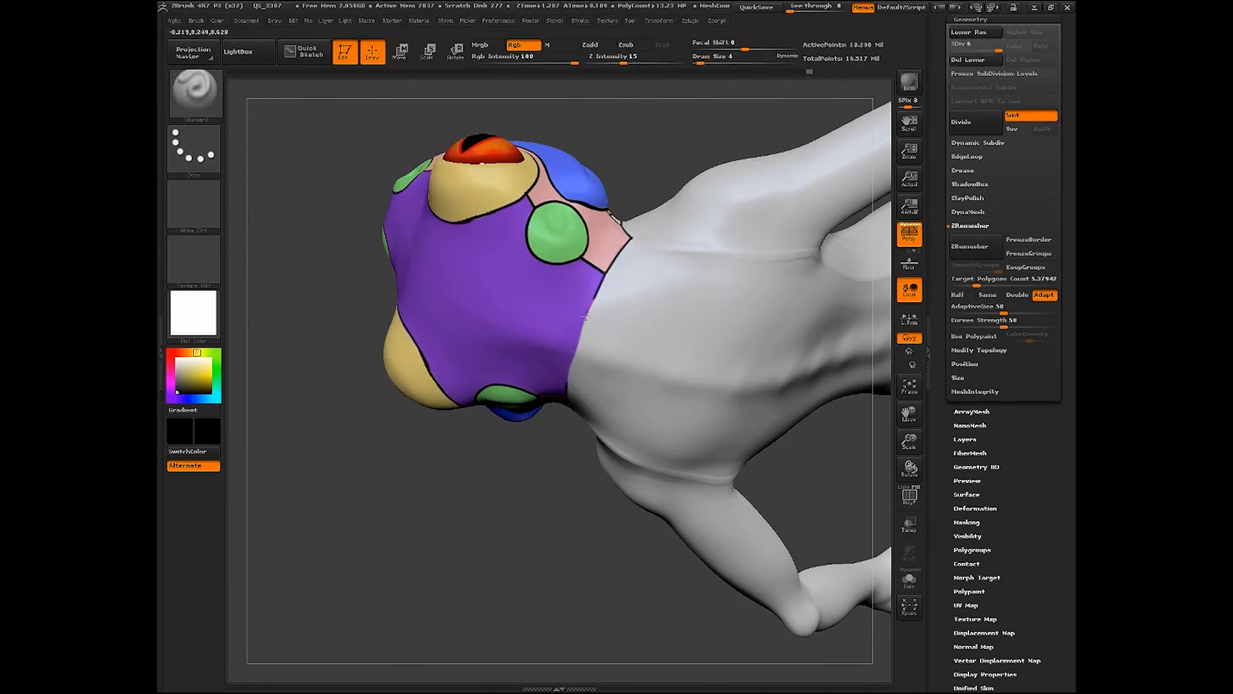
Draw short thin black crease lines at the armpits and elbows of the unpainted body
drag(589, 603, 815, 350)
drag(911, 423, 727, 353)
drag(774, 411, 793, 504)
mouse_move(785, 347)
mouse_down()
mouse_move(795, 374)
mouse_move(747, 385)
mouse_move(790, 401)
mouse_move(842, 317)
mouse_up()
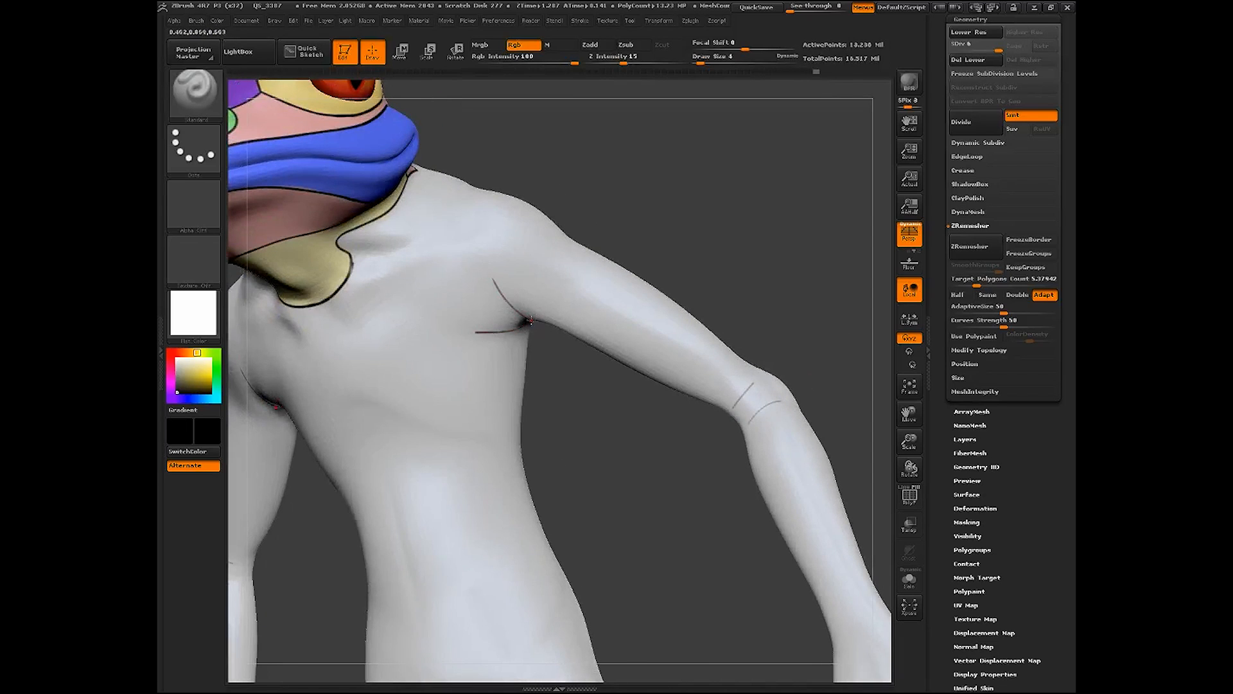
Draw a thin black vertical line down the middle of the belly, undoing the misplaced strokes first
drag(588, 463, 756, 475)
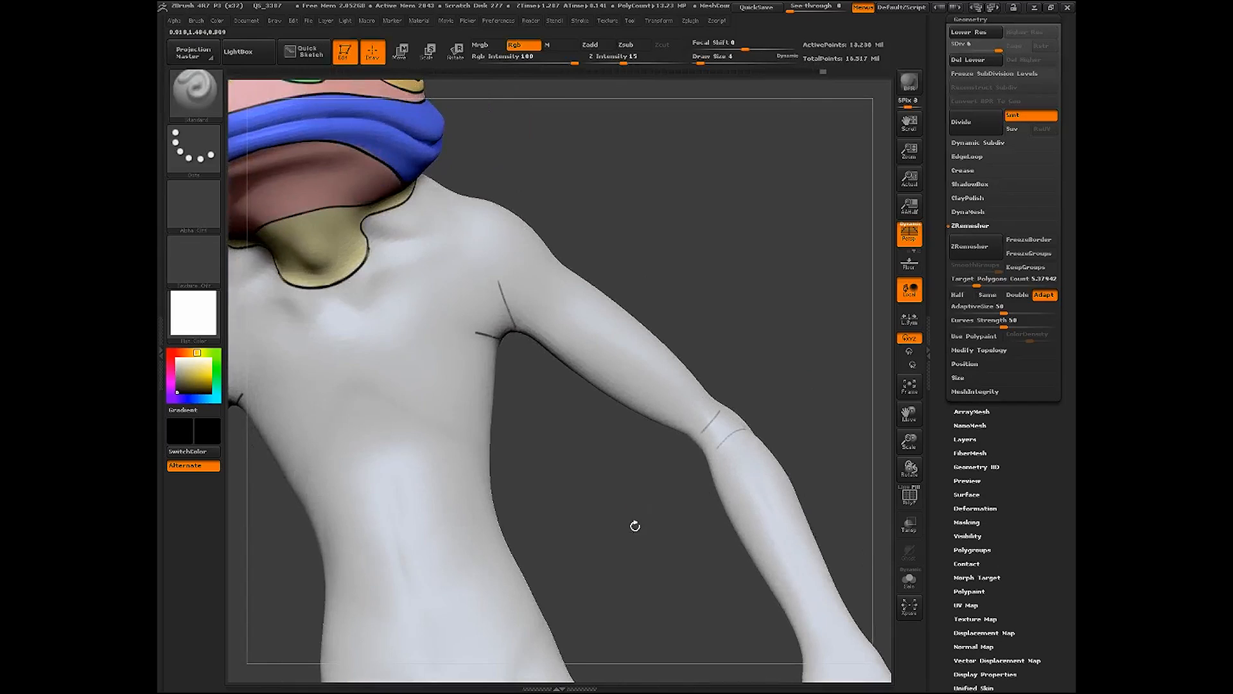
drag(634, 526, 669, 510)
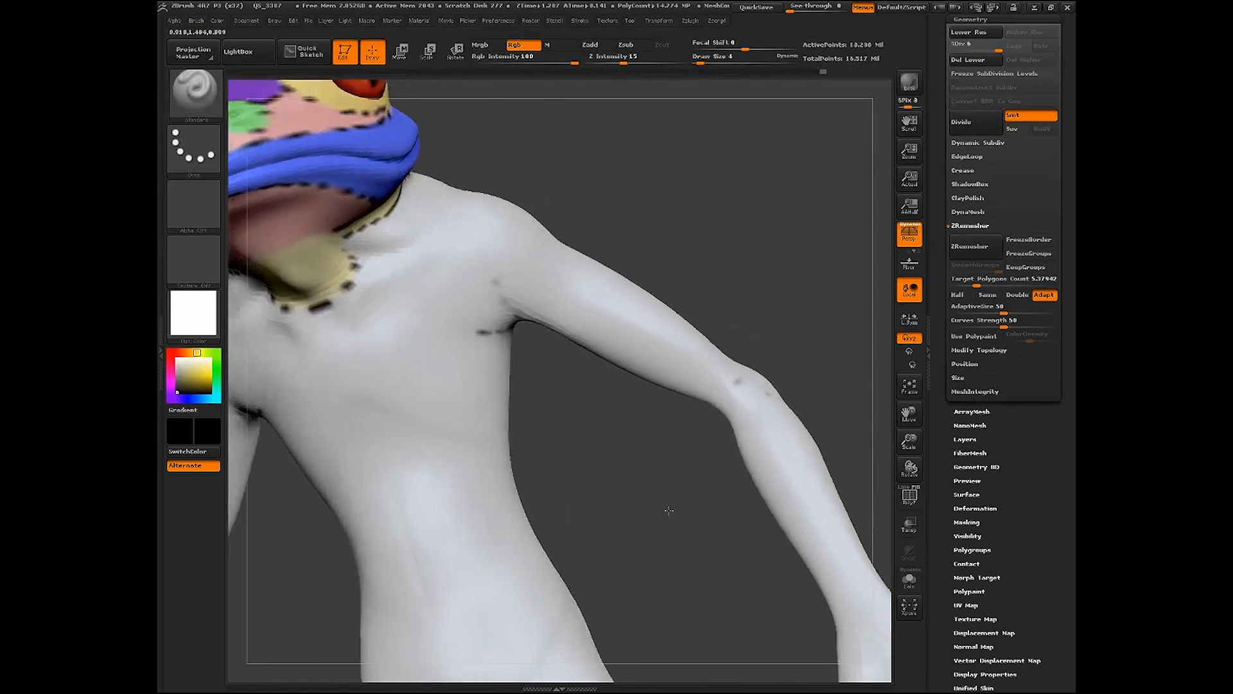
drag(909, 416, 932, 370)
mouse_move(801, 444)
mouse_down()
mouse_move(792, 464)
mouse_move(798, 449)
mouse_up()
drag(498, 298, 543, 421)
key(ctrl+z)
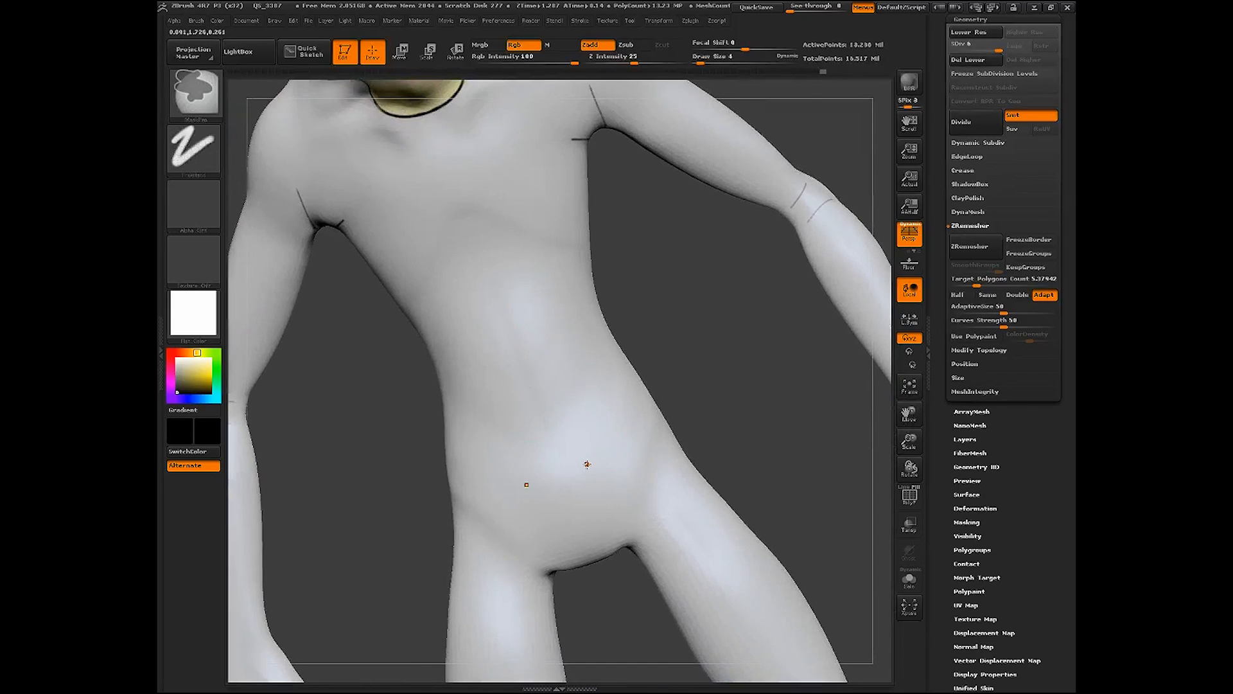
mouse_move(688, 321)
mouse_down()
mouse_move(664, 304)
mouse_move(655, 315)
mouse_up()
drag(496, 291, 495, 425)
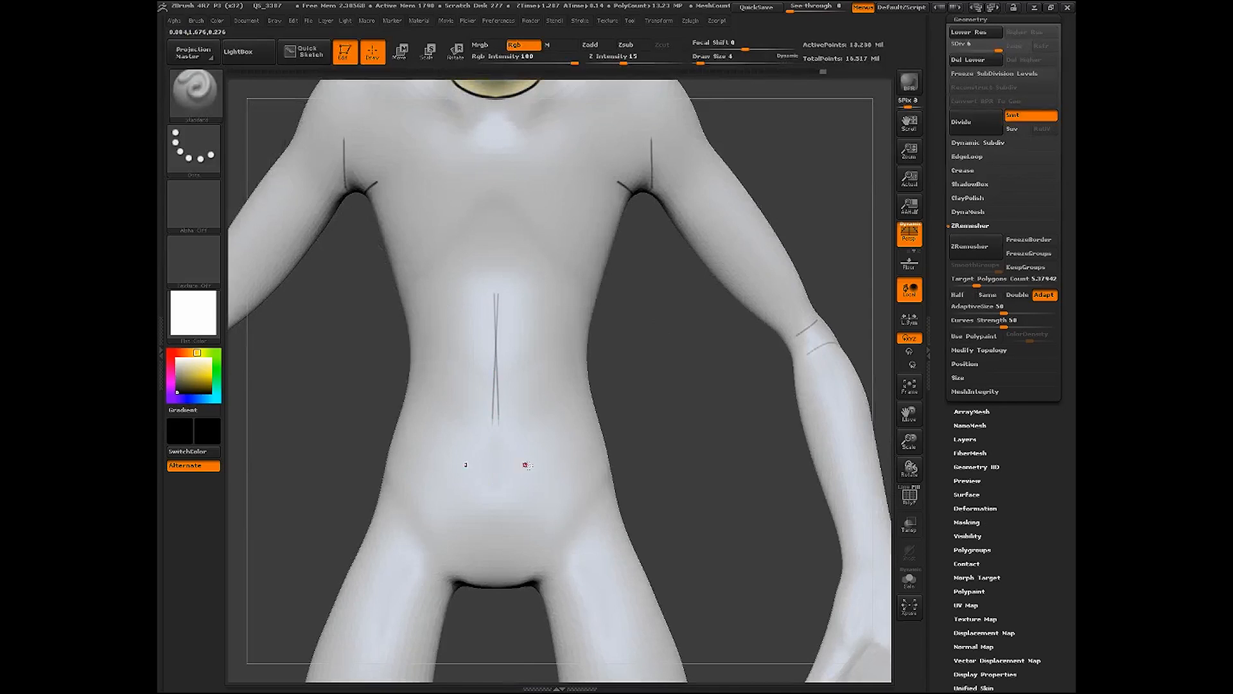
key(ctrl+z)
drag(496, 404, 495, 430)
Draw a thin black arched line beneath the ribcage and curved collarbone lines on both sides of the neck
drag(692, 482, 671, 485)
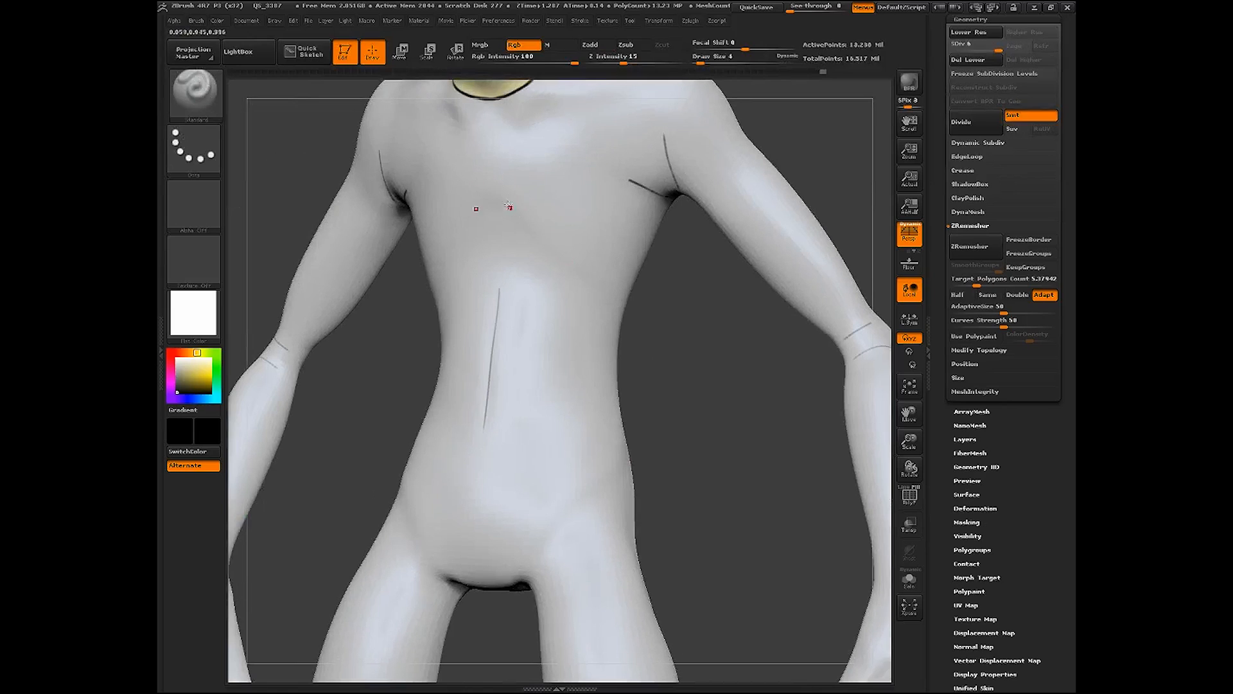
drag(496, 198, 592, 292)
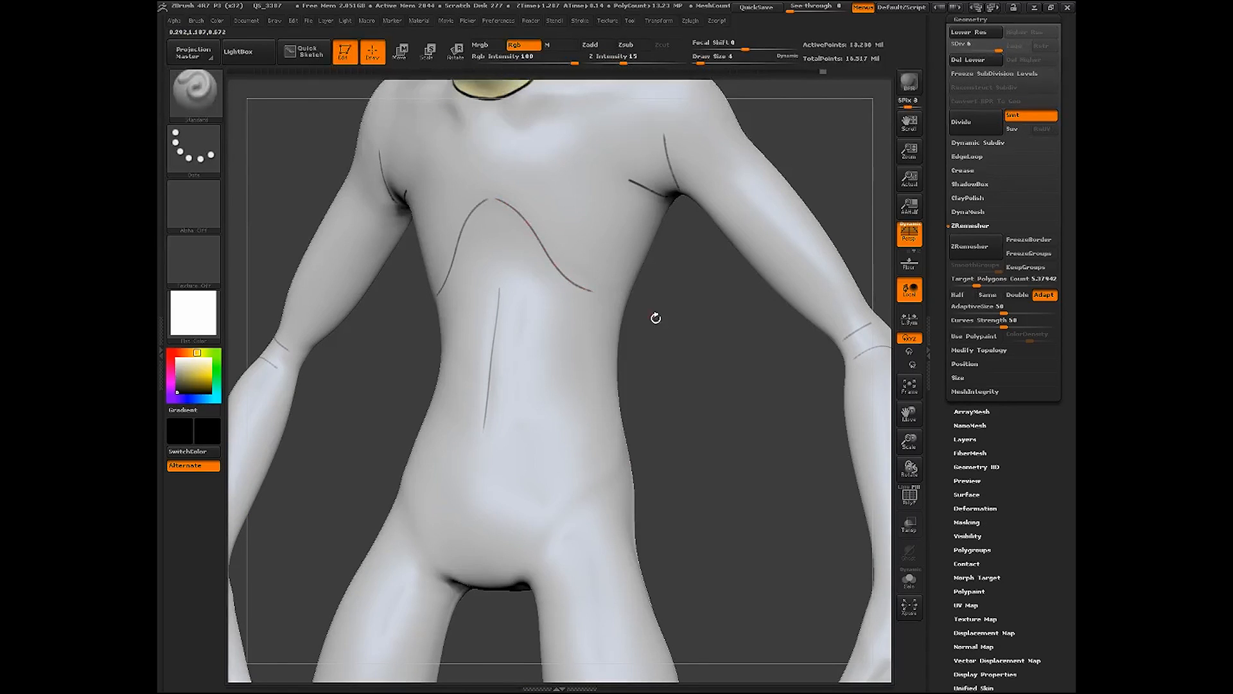
drag(655, 318, 825, 451)
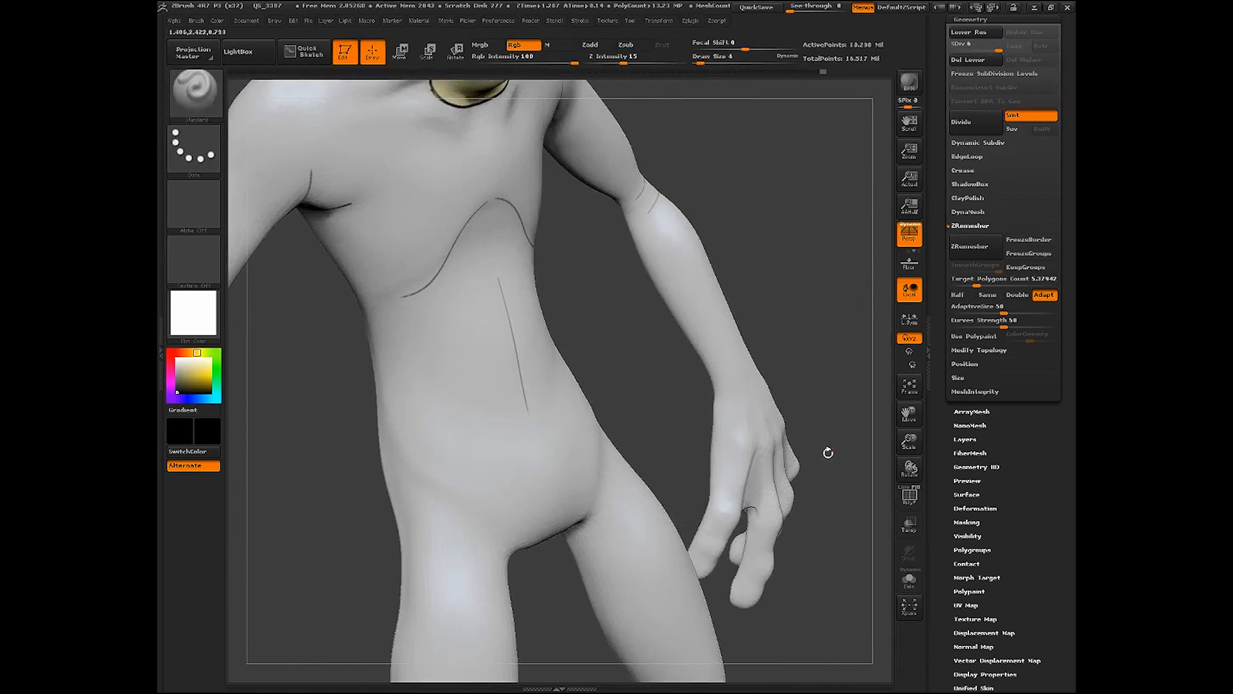
drag(909, 416, 892, 498)
drag(859, 453, 766, 440)
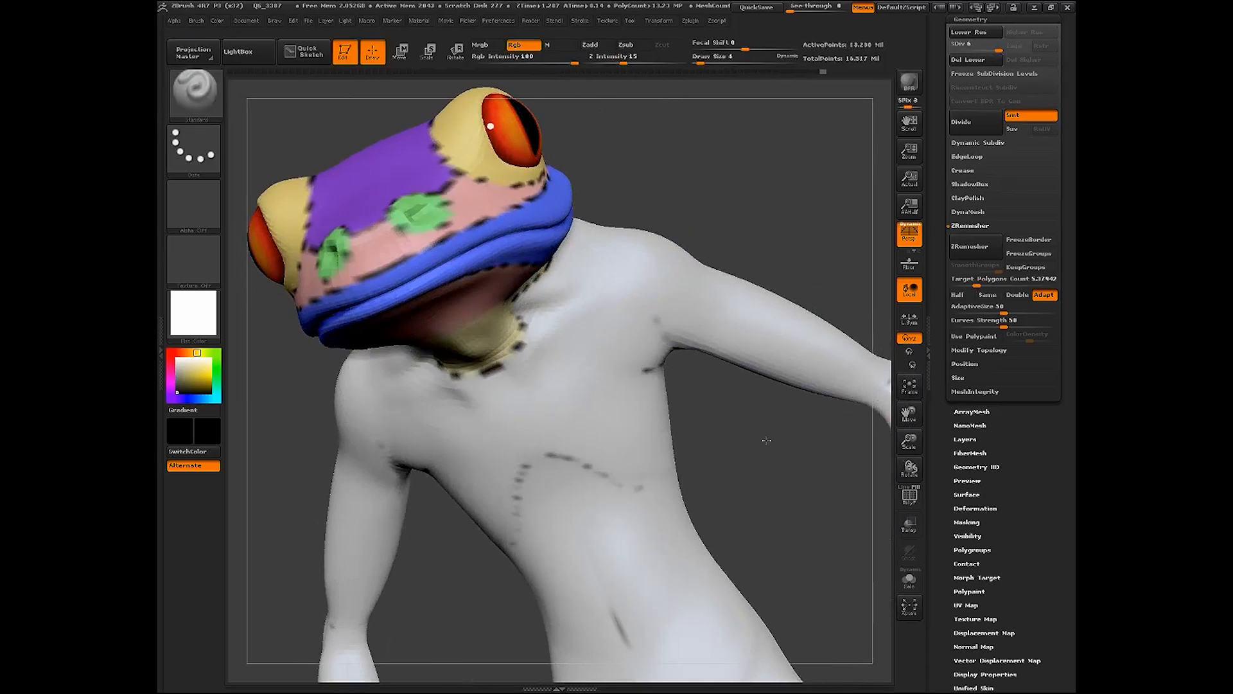
drag(514, 381, 613, 300)
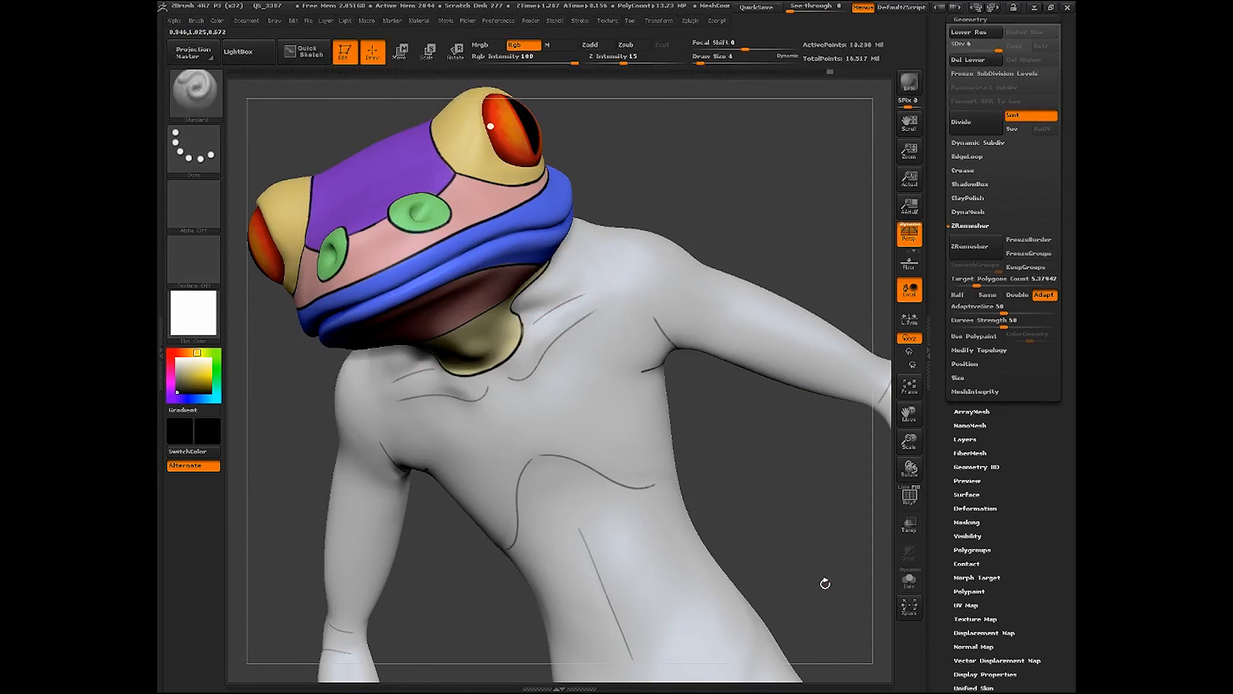
drag(824, 581, 832, 593)
drag(910, 442, 764, 295)
drag(746, 465, 734, 403)
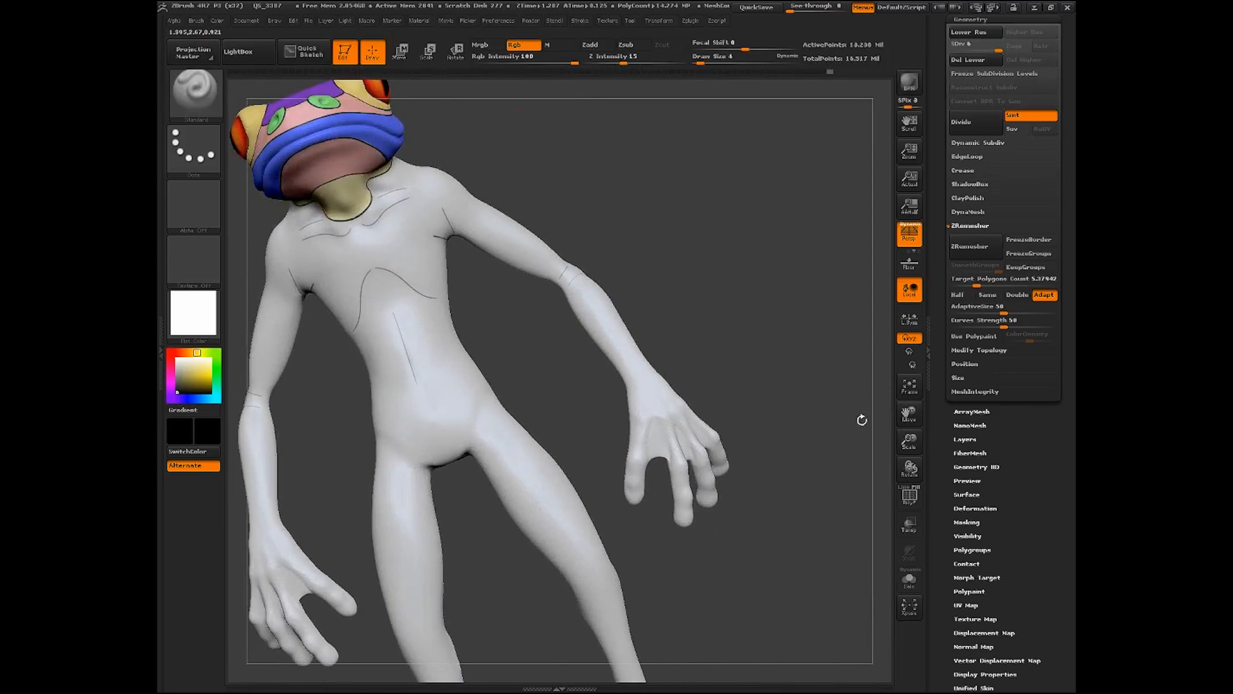
Draw thin black arches outlining the three webs between the fingers on the back of the hand
drag(909, 441, 895, 501)
drag(909, 414, 737, 305)
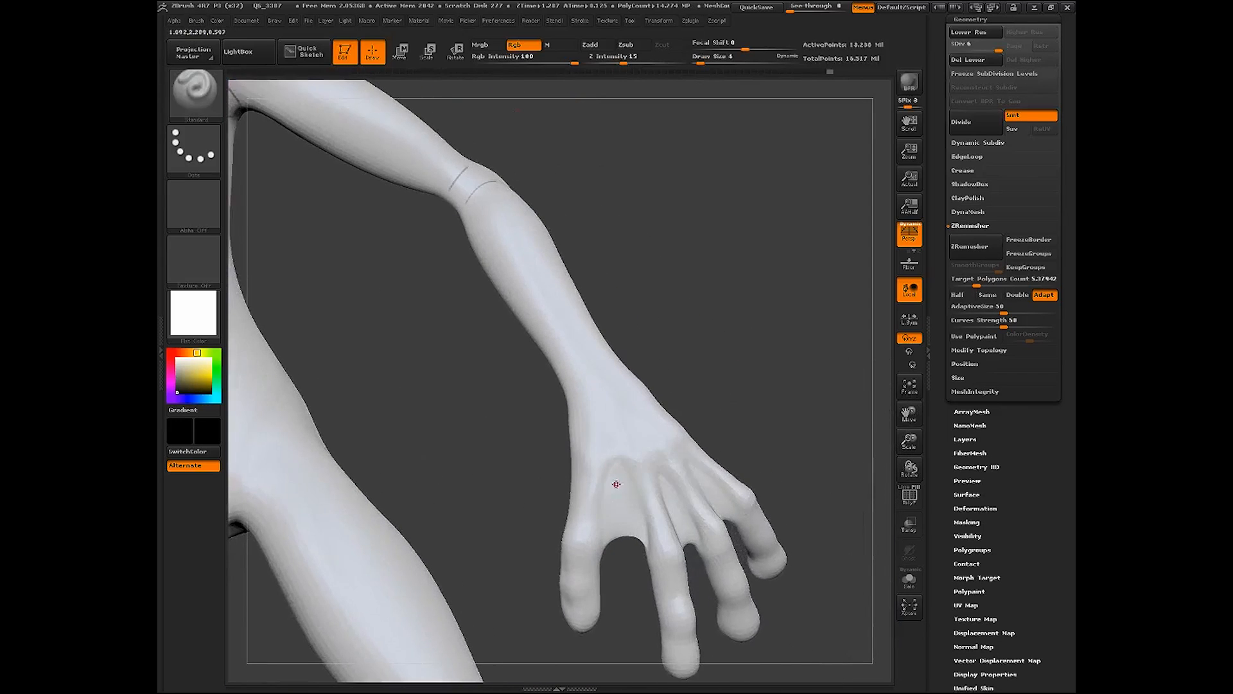
mouse_move(603, 528)
mouse_down()
mouse_move(610, 466)
mouse_move(646, 545)
mouse_up()
drag(768, 431, 729, 433)
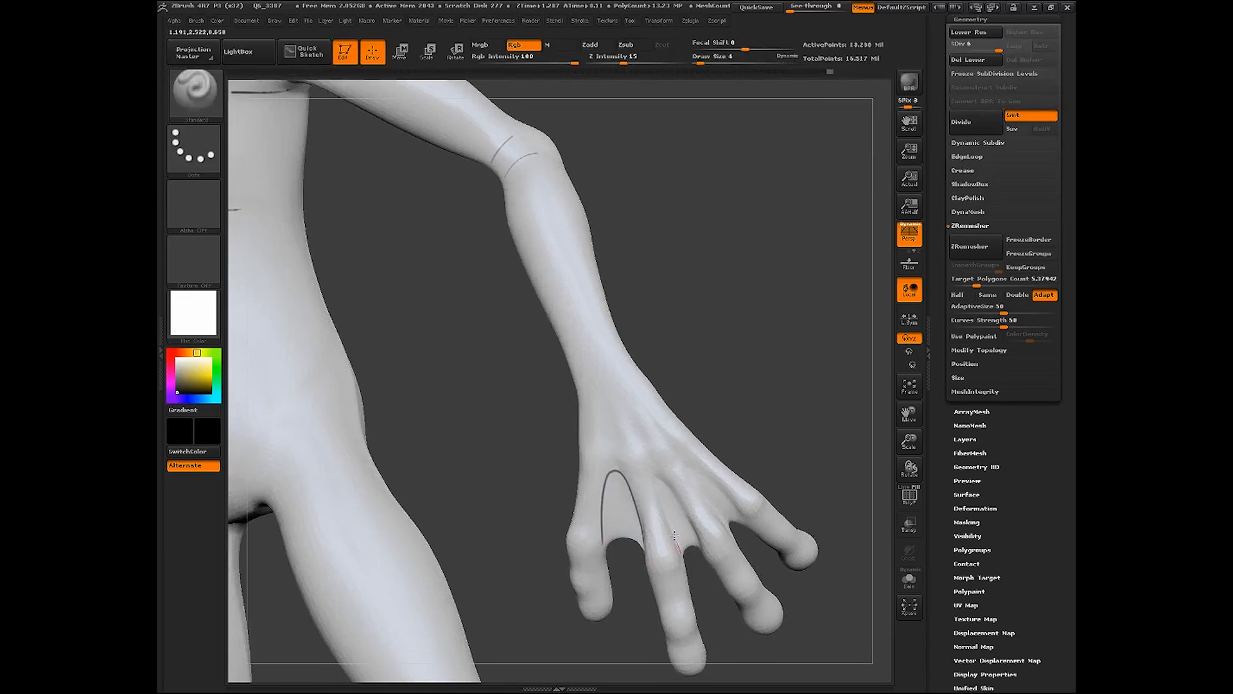
drag(673, 535, 659, 470)
drag(709, 430, 733, 443)
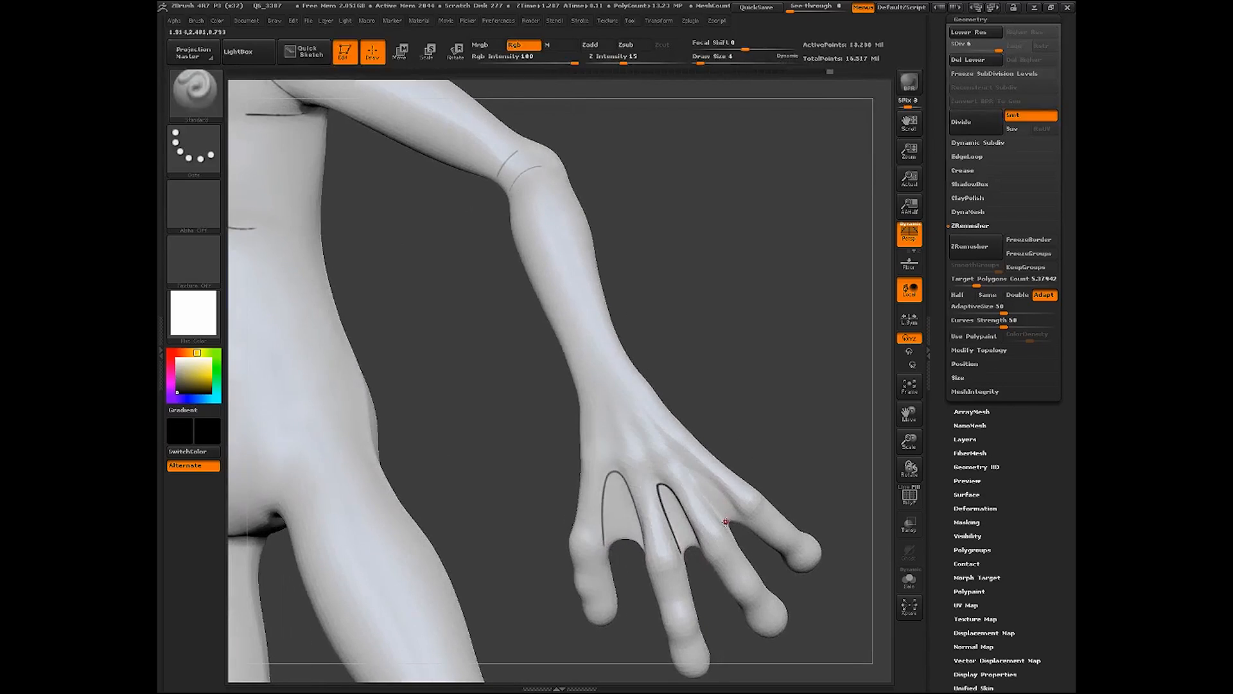
drag(721, 485, 751, 533)
Fill the outlined finger webs with a grid of thin black lengthwise and crosswise lines
drag(766, 422, 757, 417)
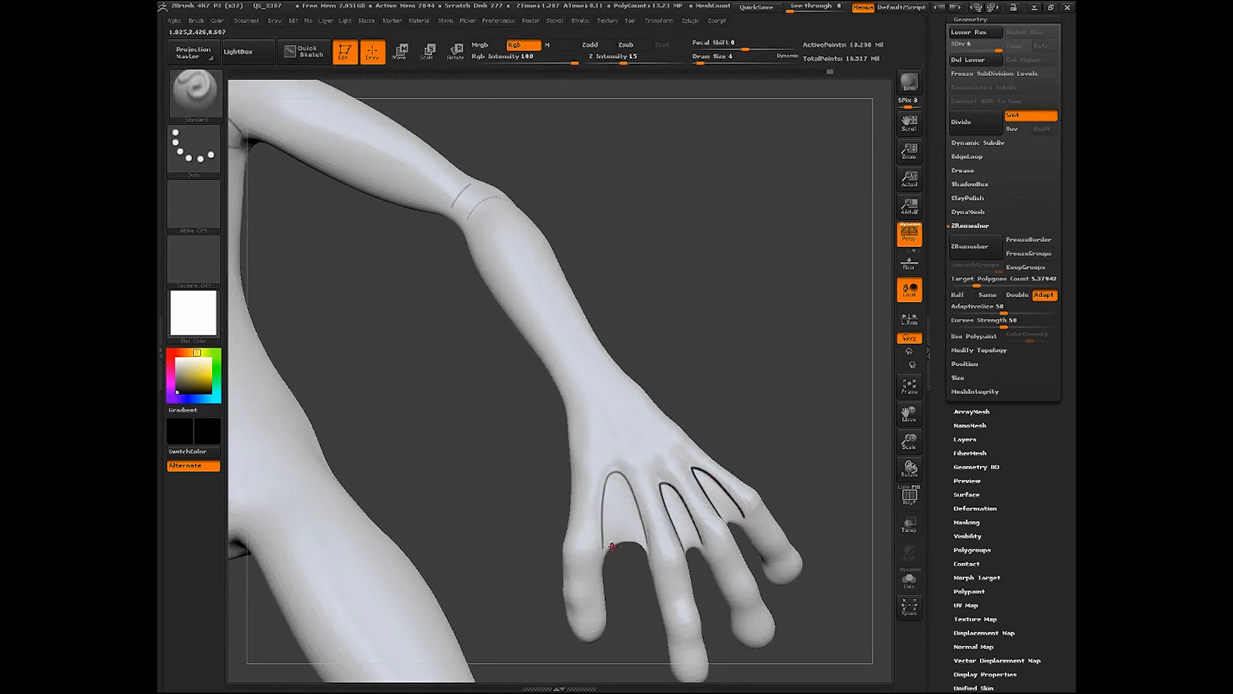
mouse_move(604, 540)
mouse_down()
mouse_move(642, 526)
mouse_move(637, 491)
mouse_move(615, 552)
mouse_move(627, 538)
mouse_move(689, 547)
mouse_up()
drag(681, 506, 695, 547)
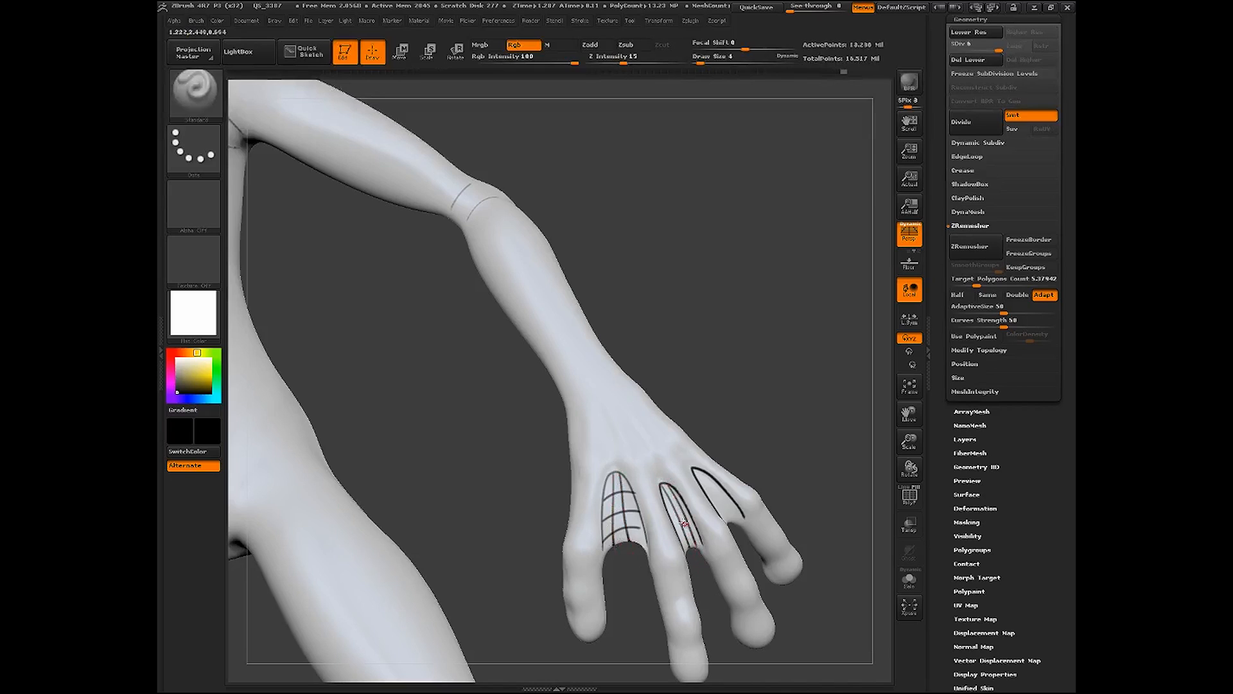
drag(664, 499, 689, 497)
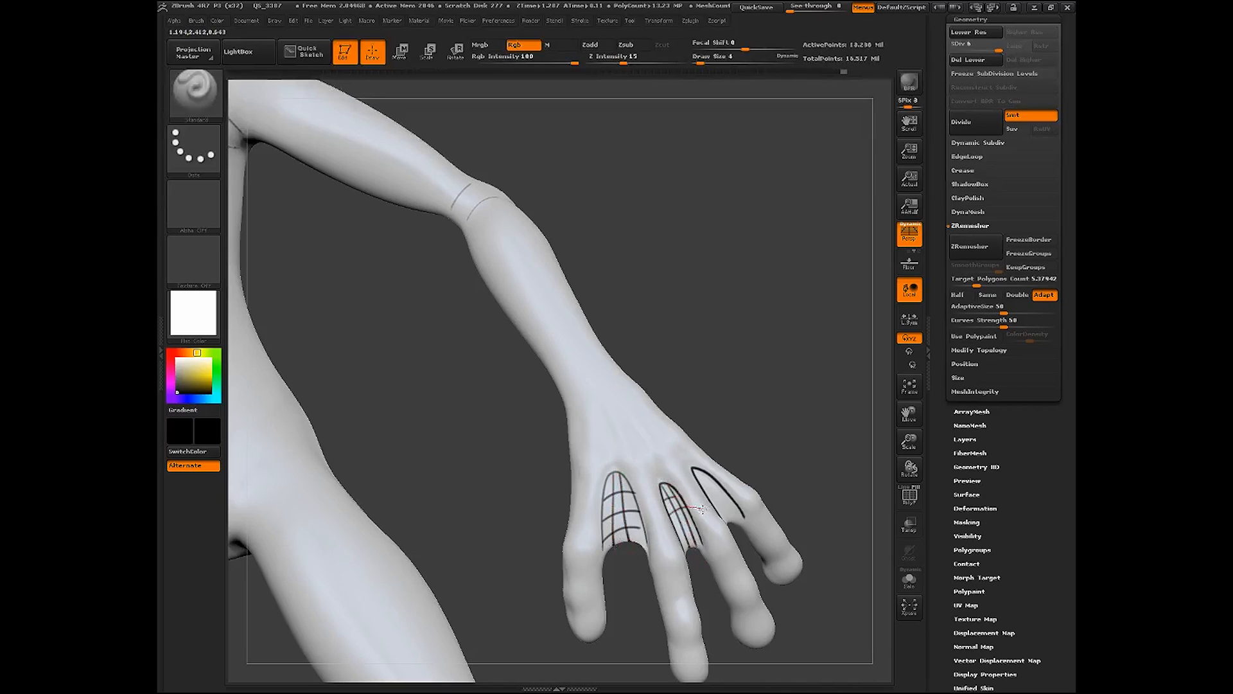
Try drawing black lines from the front and rear corners of the cream eye patch to the eyeball, and undo them
drag(908, 440, 798, 462)
drag(908, 440, 915, 533)
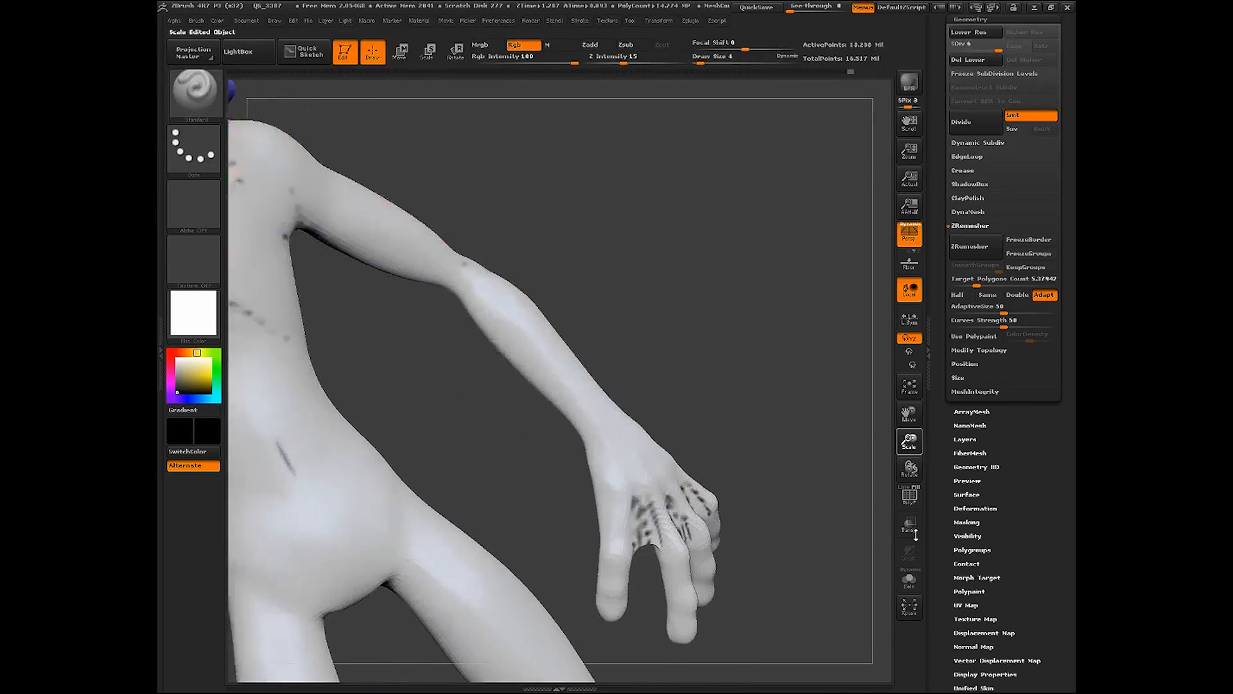
drag(910, 414, 1065, 584)
drag(749, 424, 793, 425)
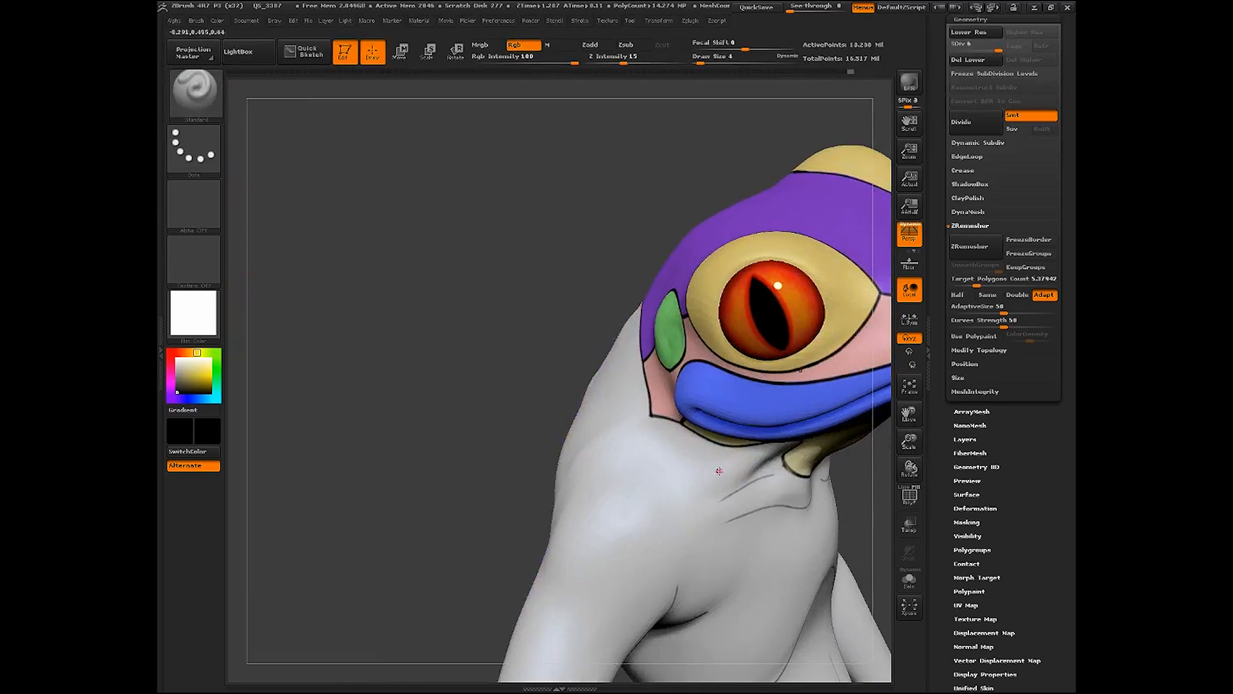
drag(908, 415, 730, 449)
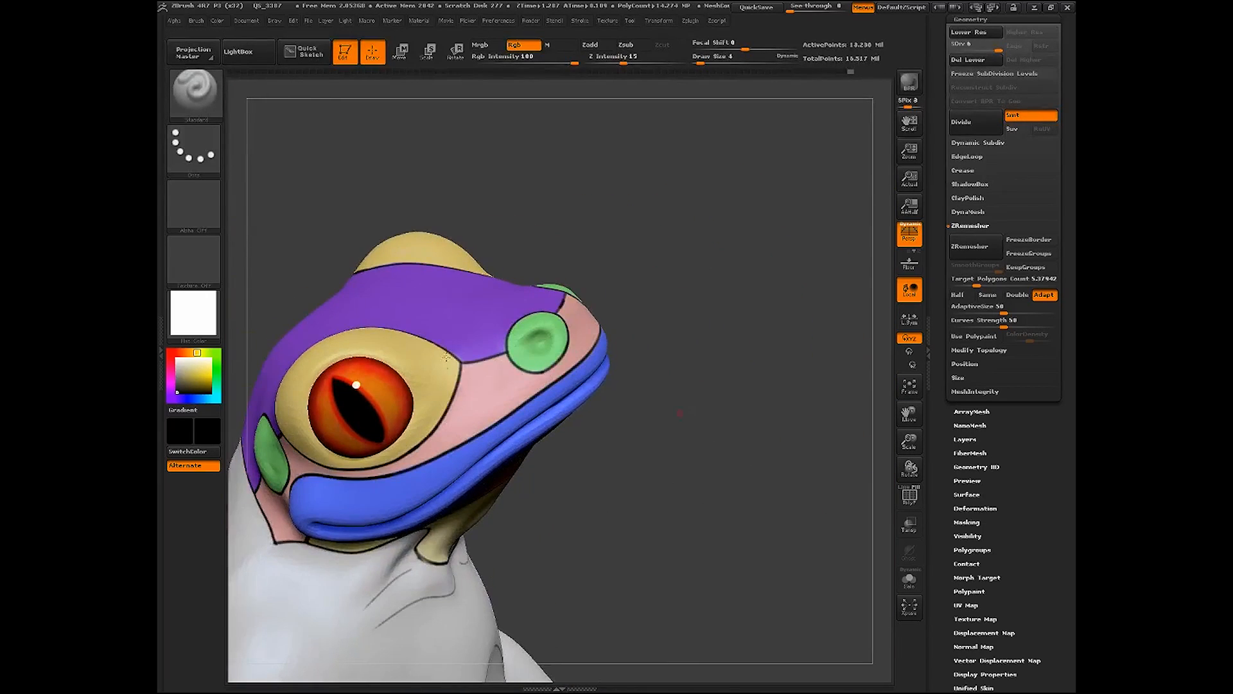
drag(431, 382, 456, 366)
drag(592, 479, 650, 495)
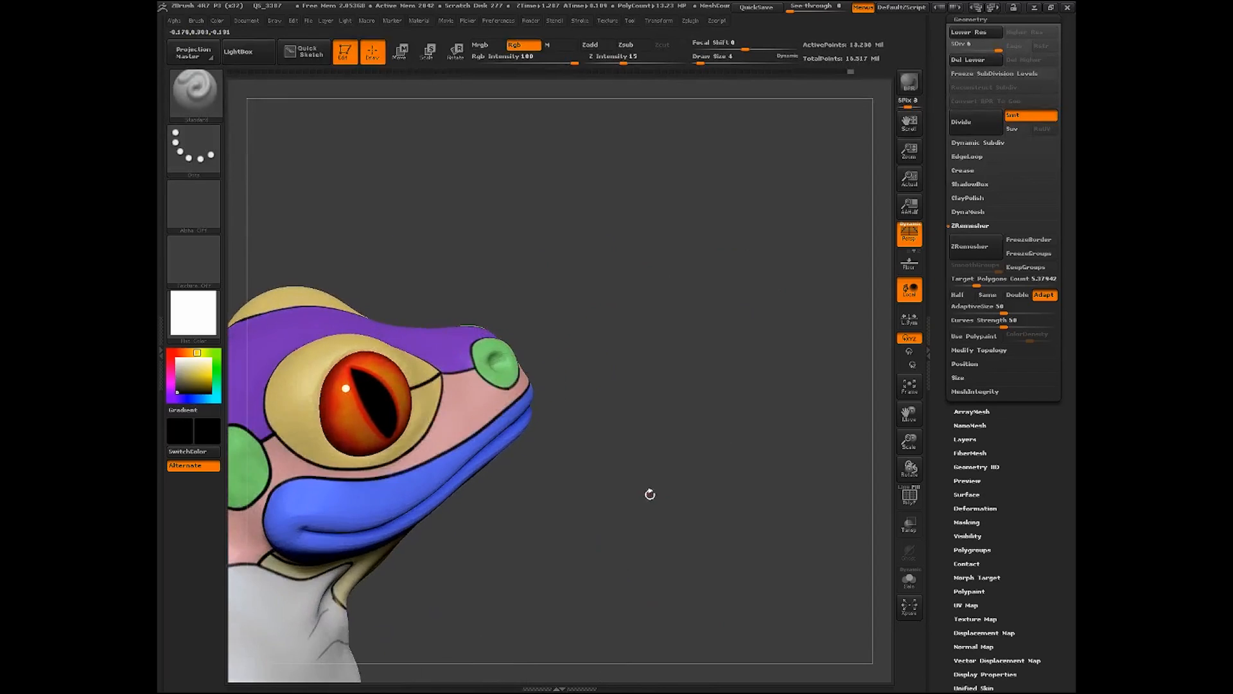
drag(907, 414, 1025, 431)
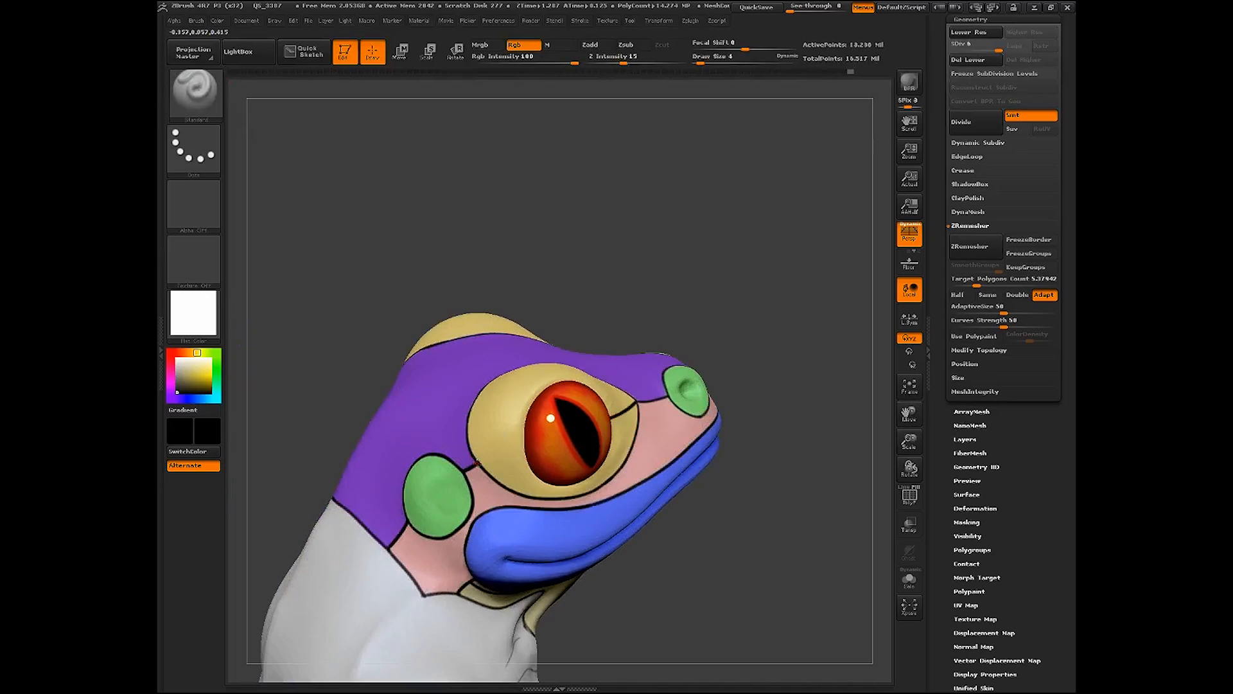
drag(479, 462, 520, 444)
drag(773, 500, 799, 495)
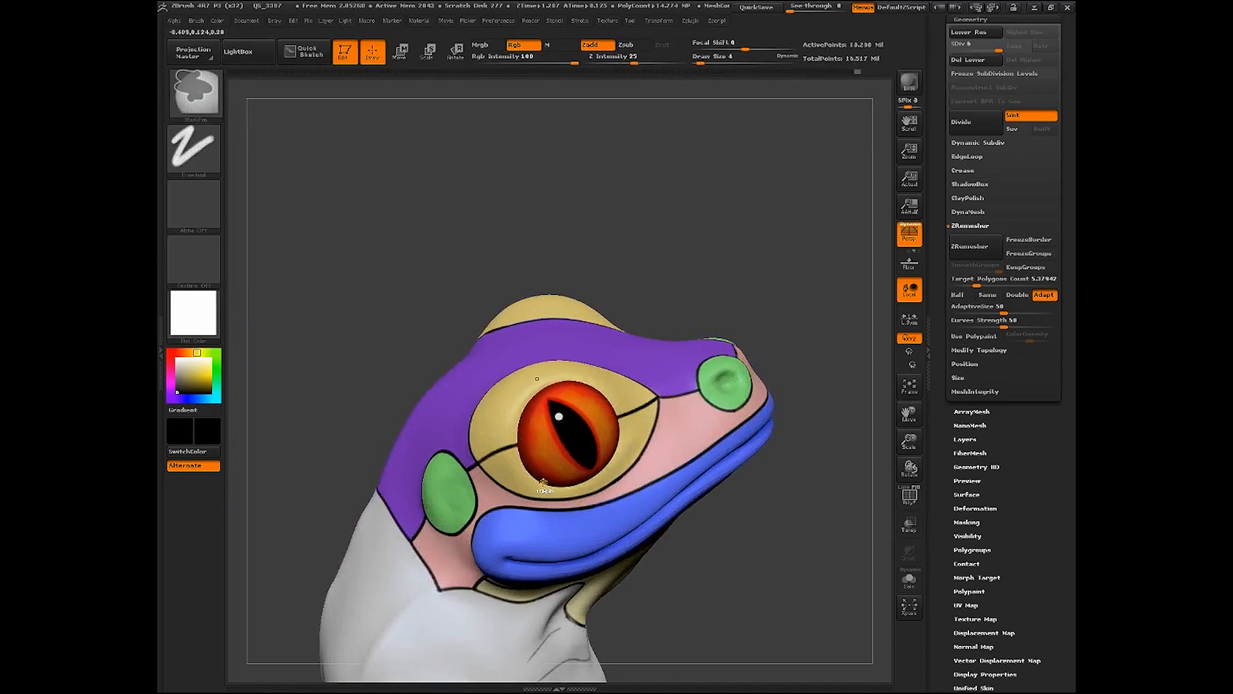
key(ctrl+z)
key(ctrl+z)
key(ctrl+z)
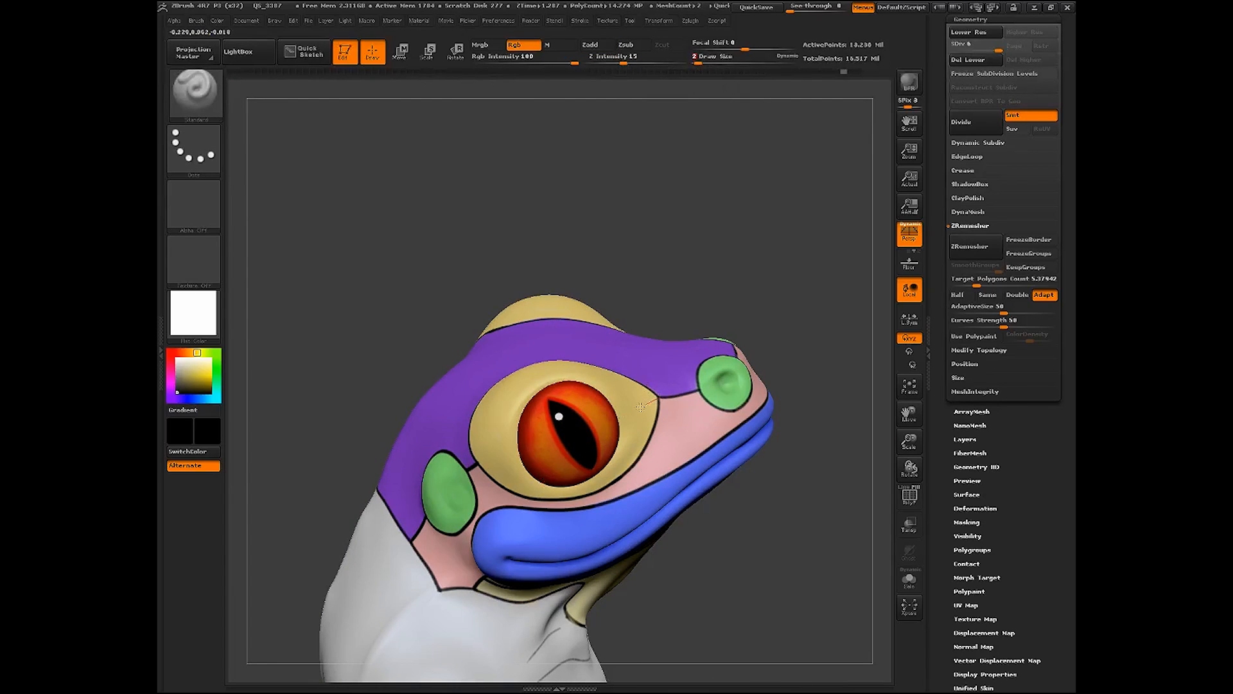
Set the brush draw size to 3 and draw thin black lines from the cream eye patch's front and rear corners to the eyeball
drag(640, 407, 618, 414)
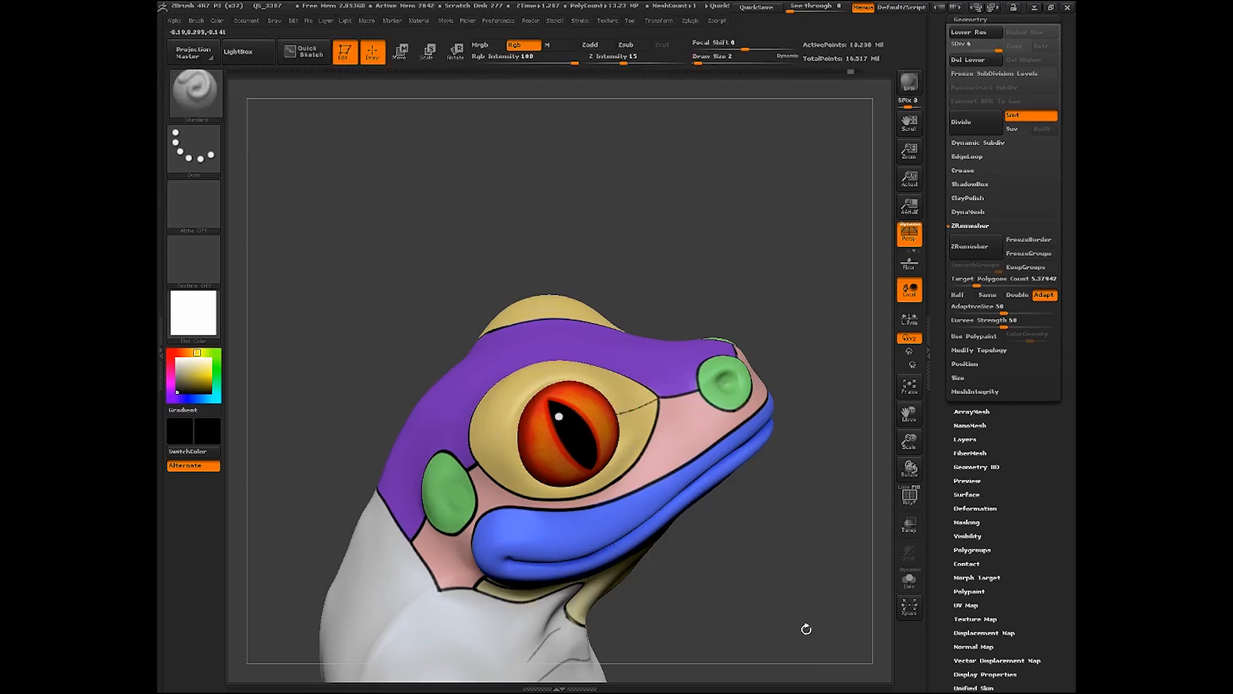
key(ctrl+z)
drag(781, 505, 475, 550)
click(698, 59)
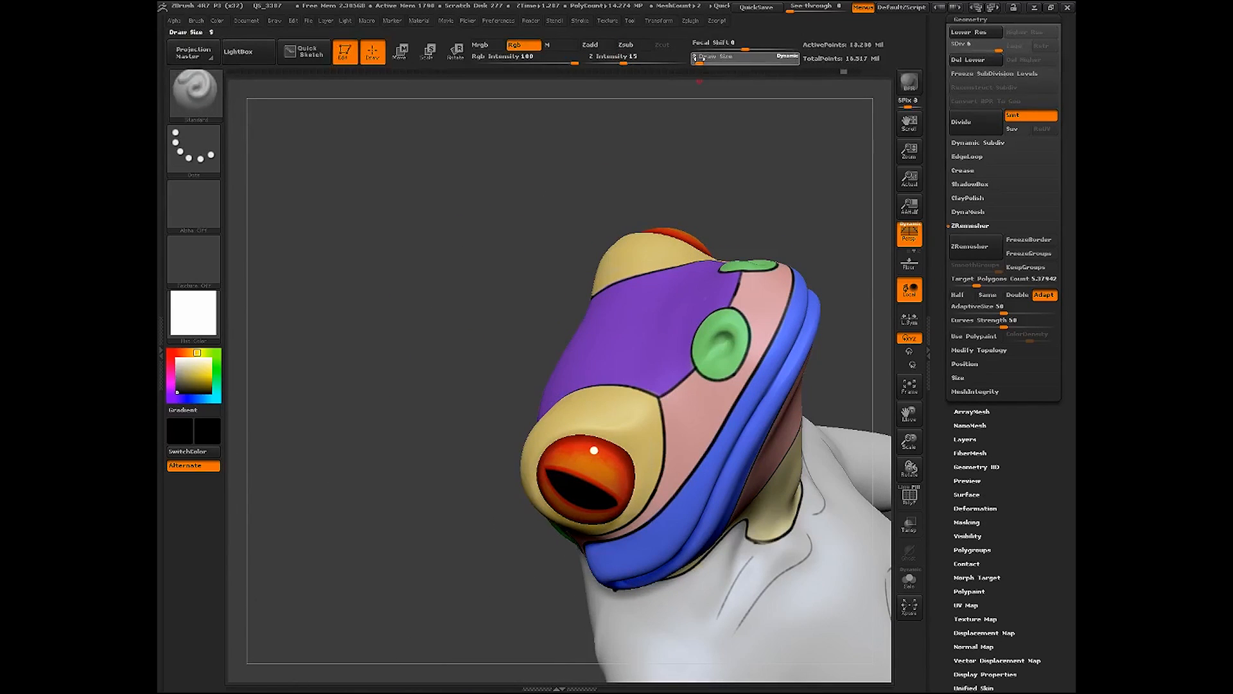
click(699, 58)
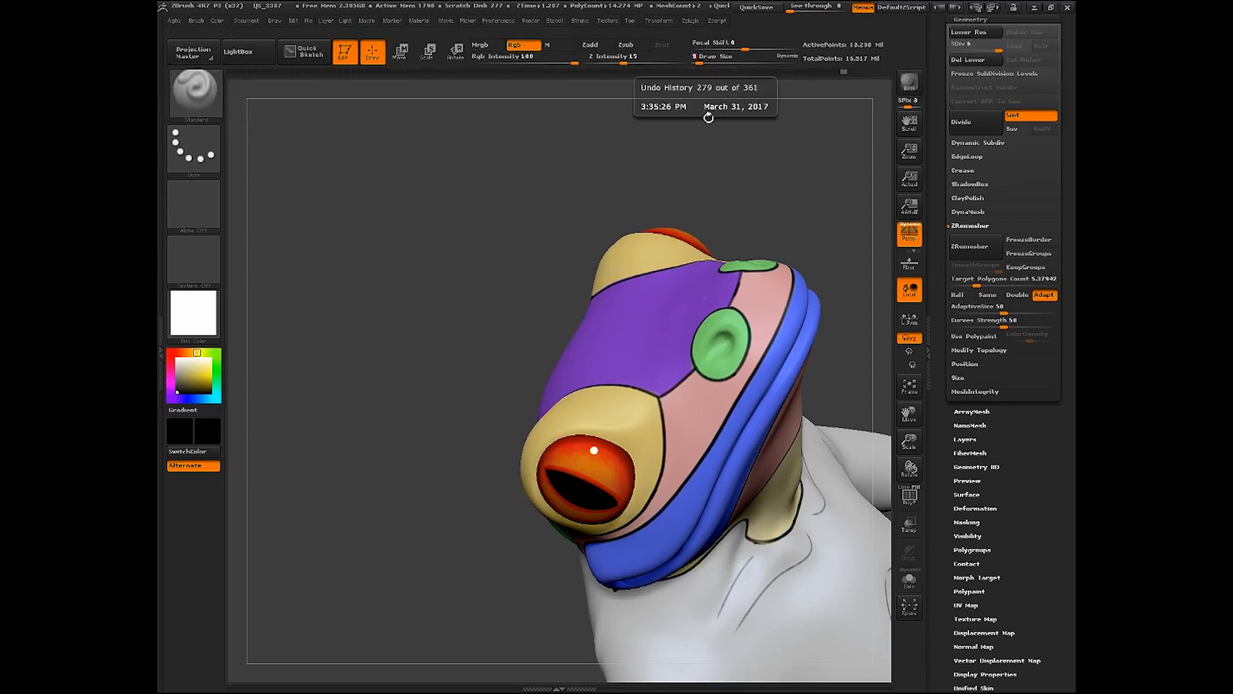
drag(650, 409, 628, 442)
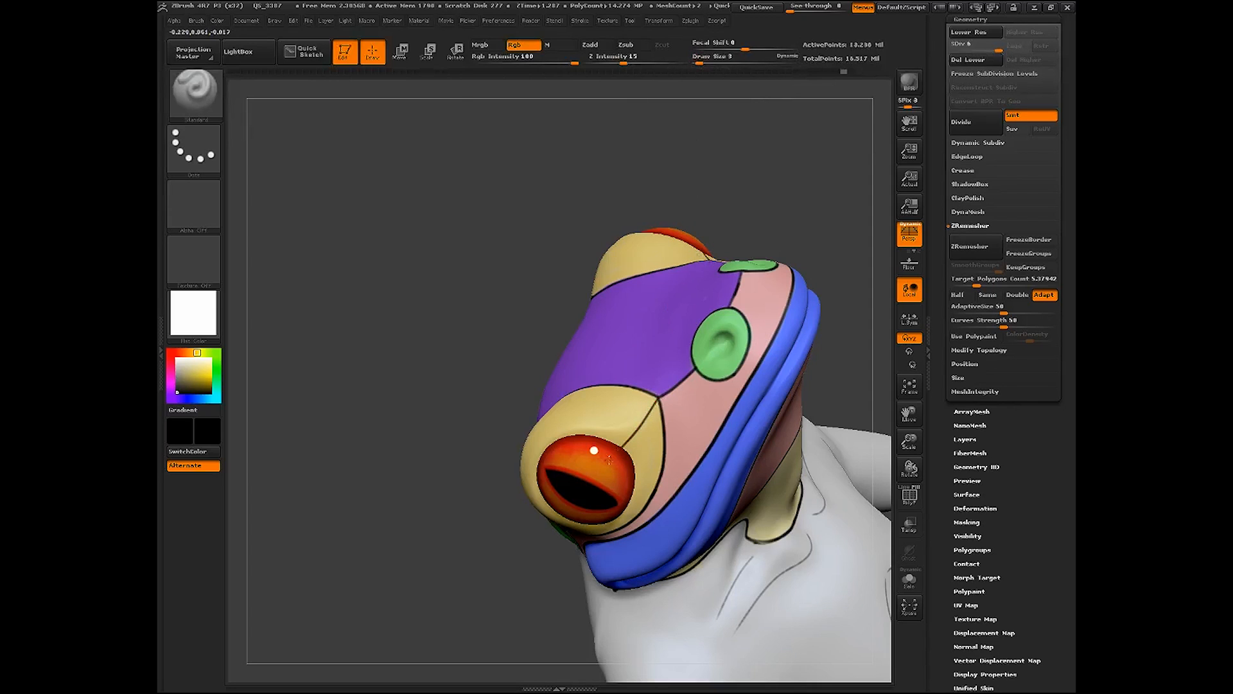
right_drag(608, 459, 587, 507)
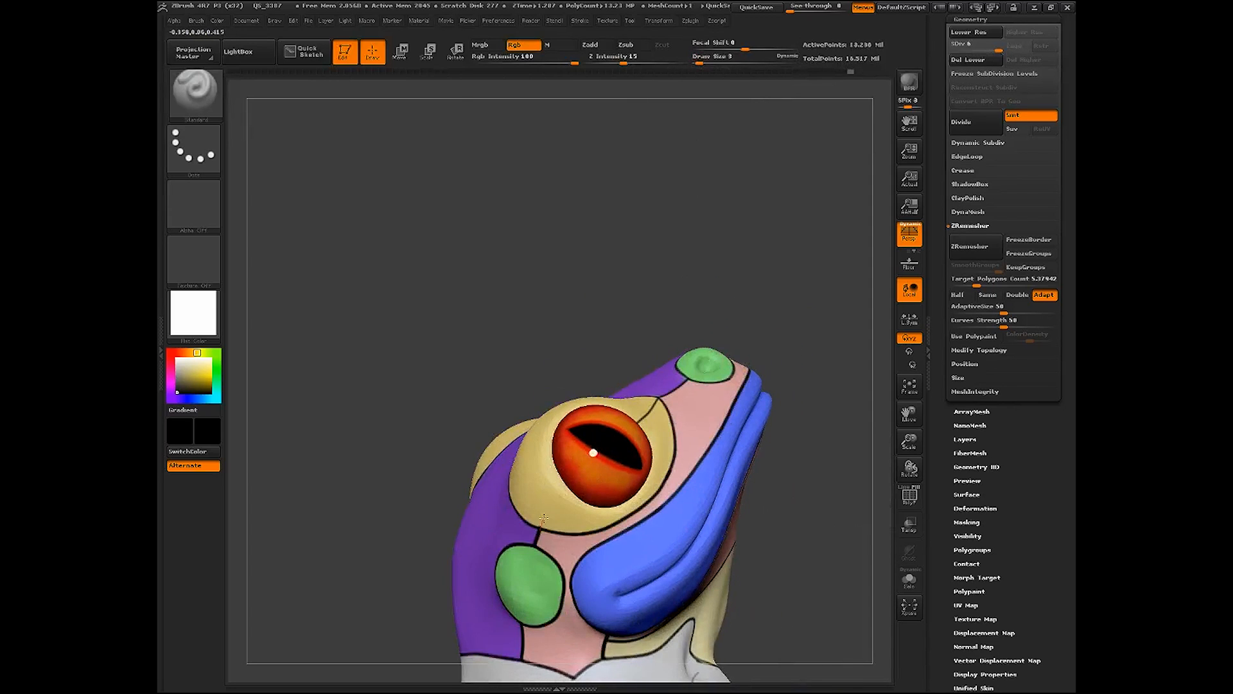
drag(544, 517, 566, 492)
Draw a thin black ring on the cream eye patch closely around the eyeball
drag(773, 462, 764, 530)
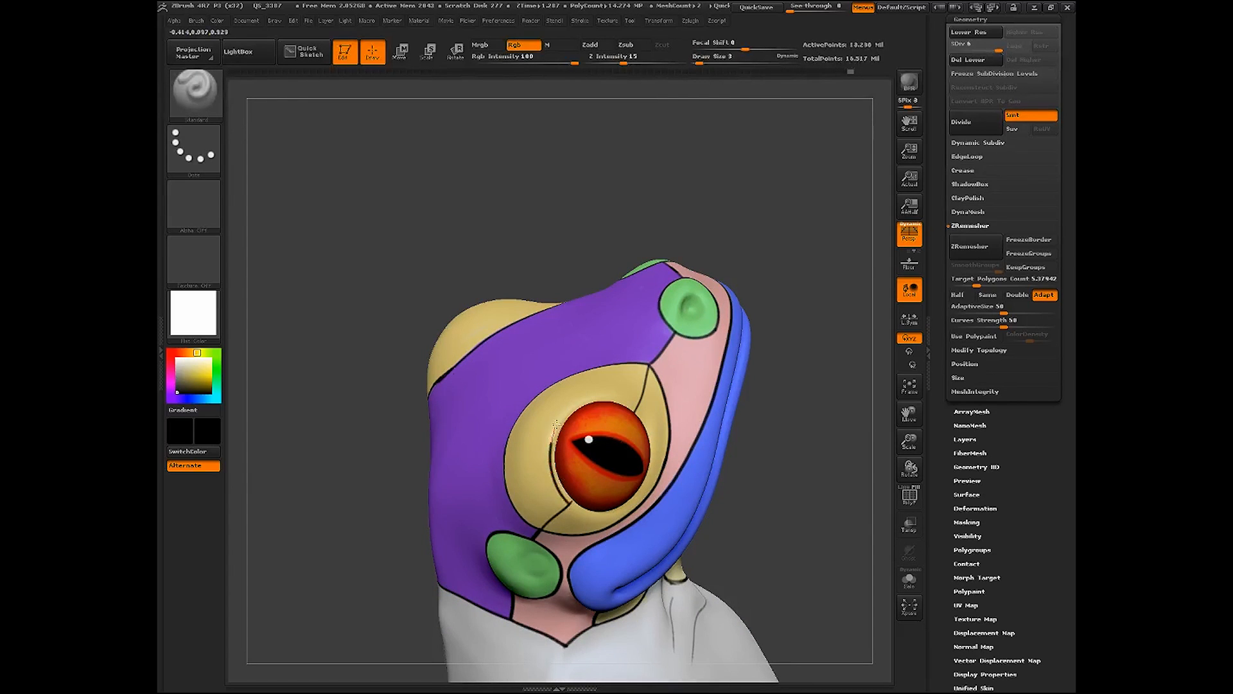
drag(556, 424, 619, 399)
mouse_move(816, 359)
mouse_down()
mouse_move(835, 370)
mouse_move(768, 366)
mouse_move(764, 404)
mouse_up()
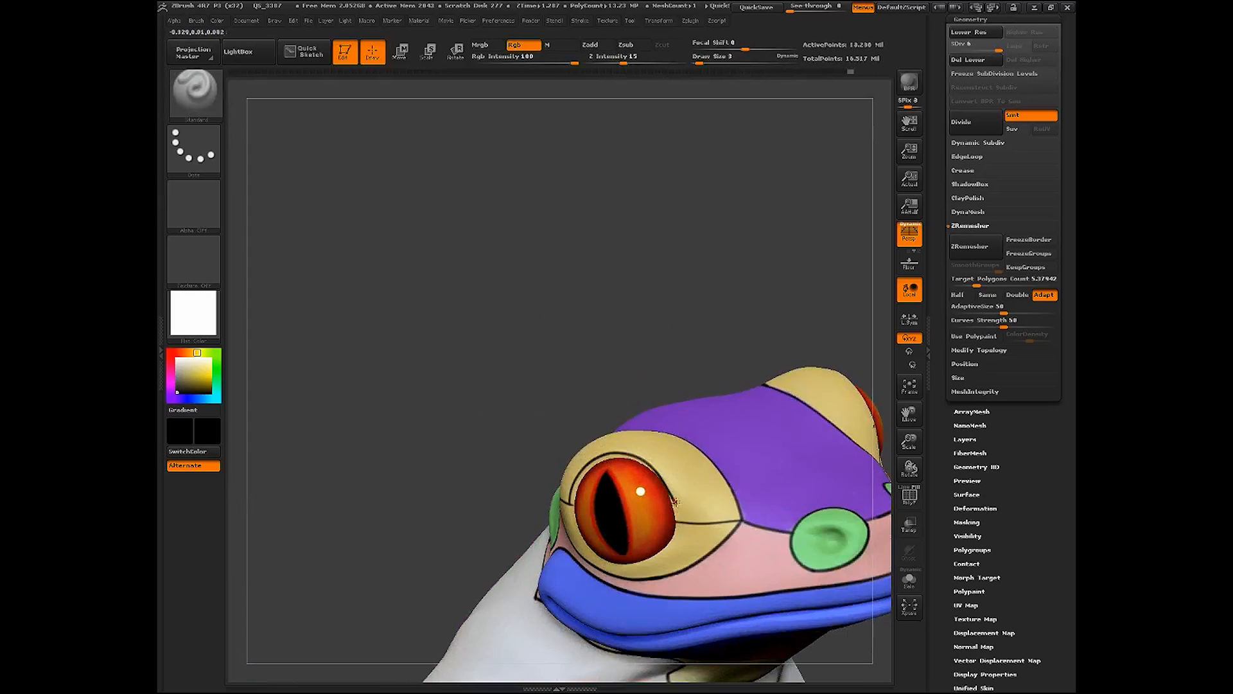
drag(668, 321, 745, 285)
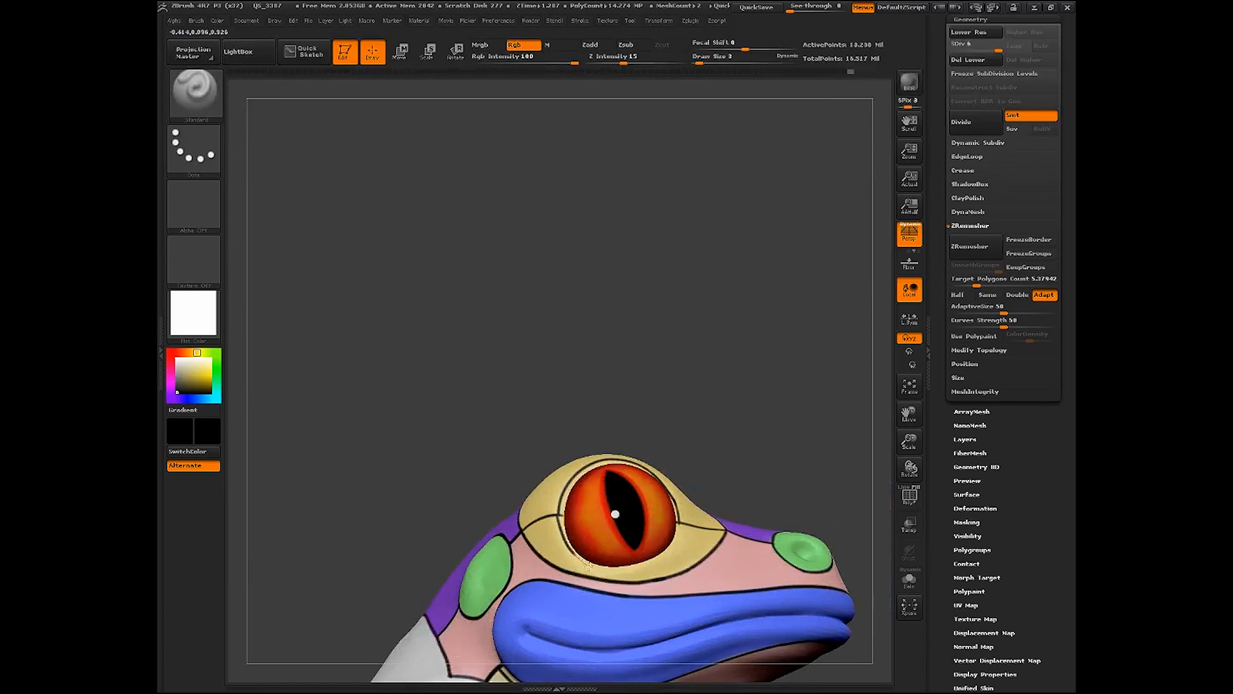
drag(589, 564, 660, 558)
Draw a second thin black ring midway between the eyeball ring and the outer edge of the cream patch
mouse_move(723, 480)
mouse_down()
mouse_move(538, 512)
mouse_move(568, 442)
mouse_move(664, 443)
mouse_up()
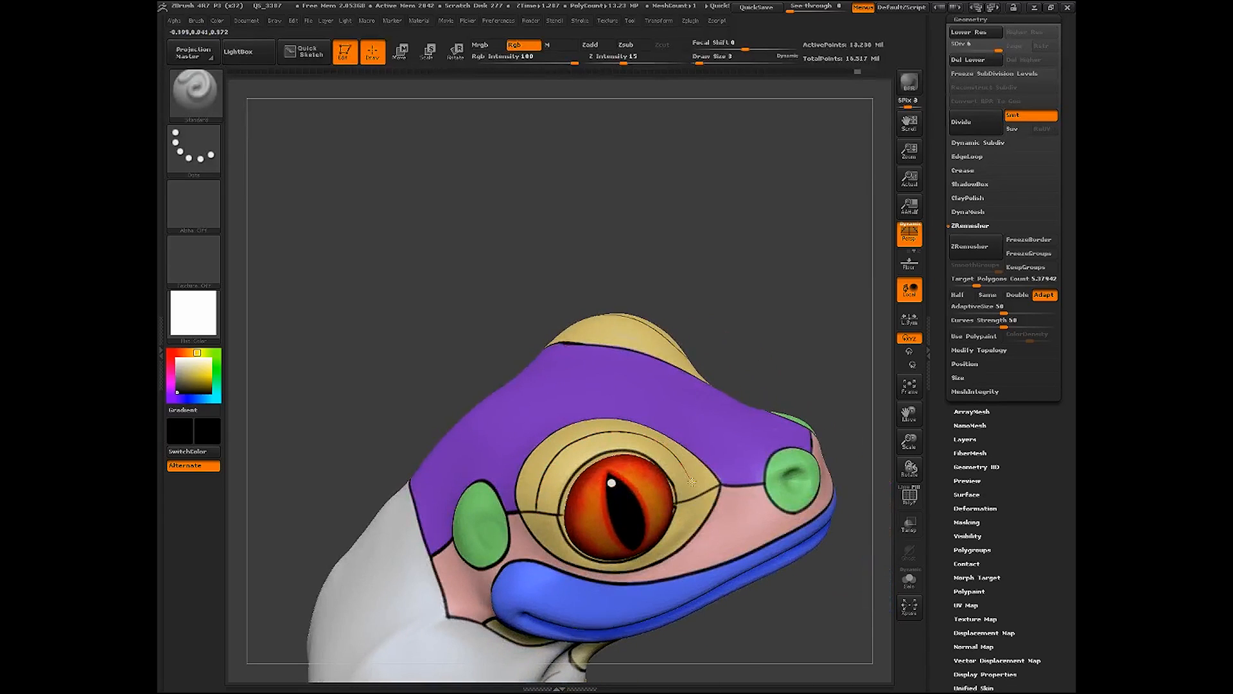
right_drag(767, 457, 822, 411)
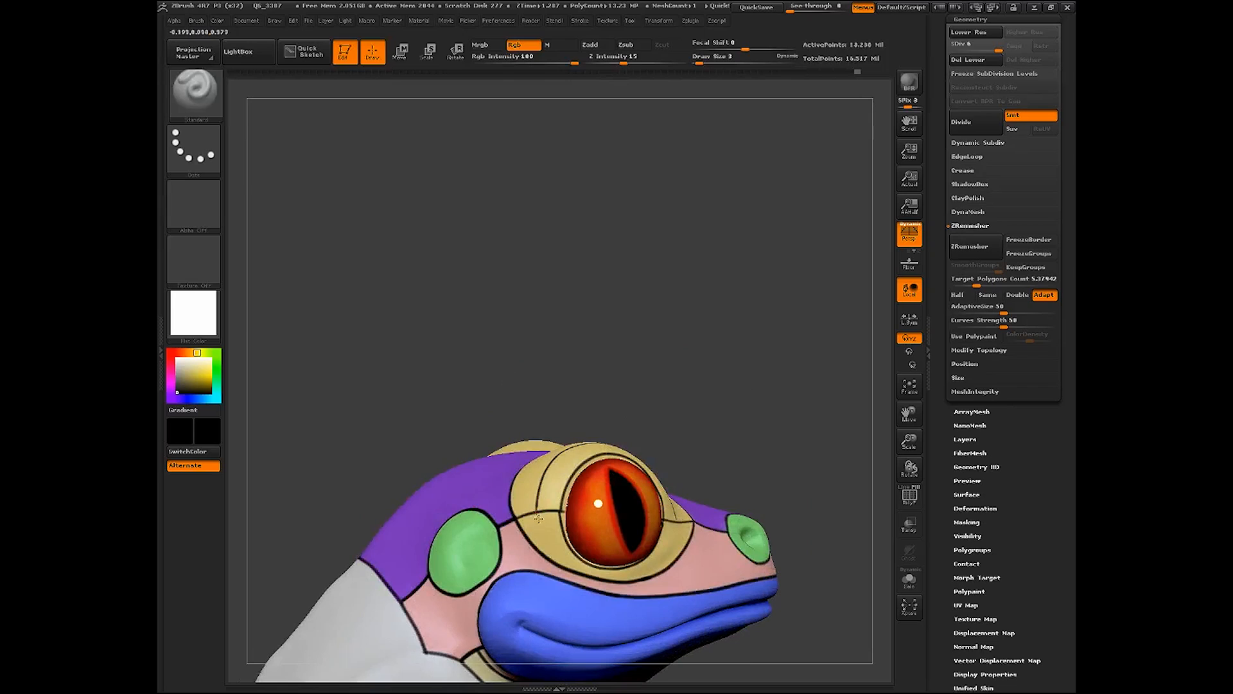
drag(590, 573, 630, 574)
right_drag(677, 509, 687, 524)
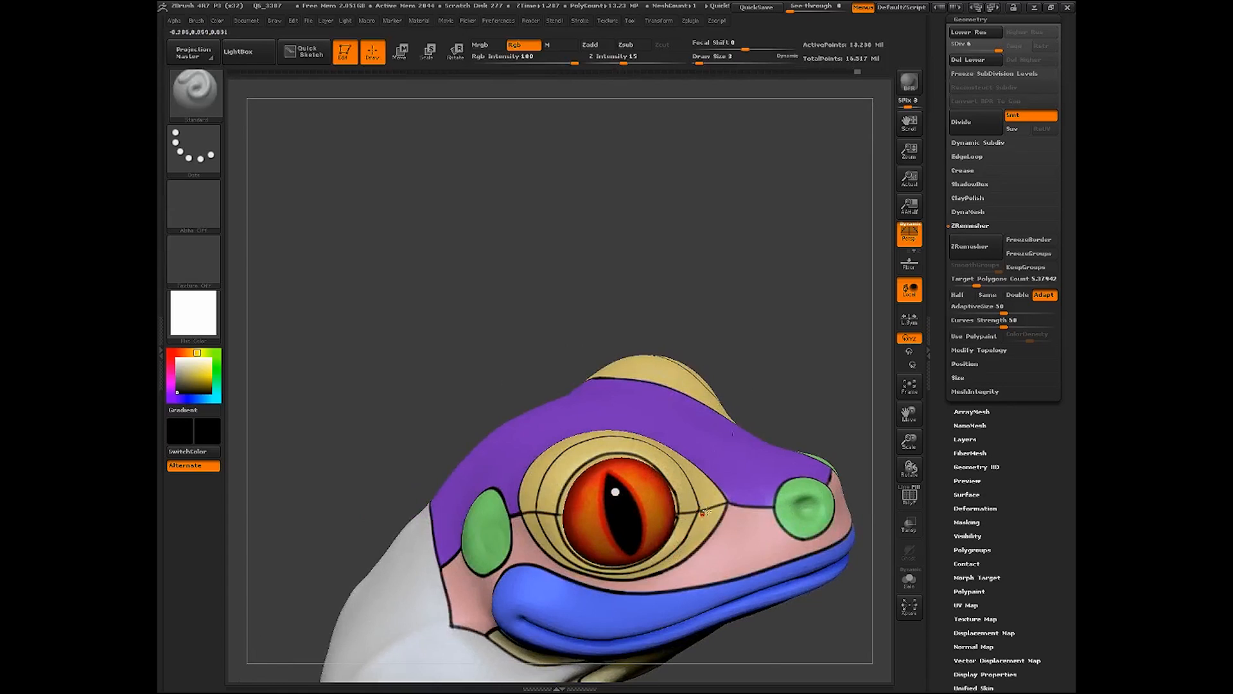
Draw two concentric thin black rings around the nostril inside the green patch on the snout
drag(907, 440, 907, 472)
drag(821, 389, 825, 378)
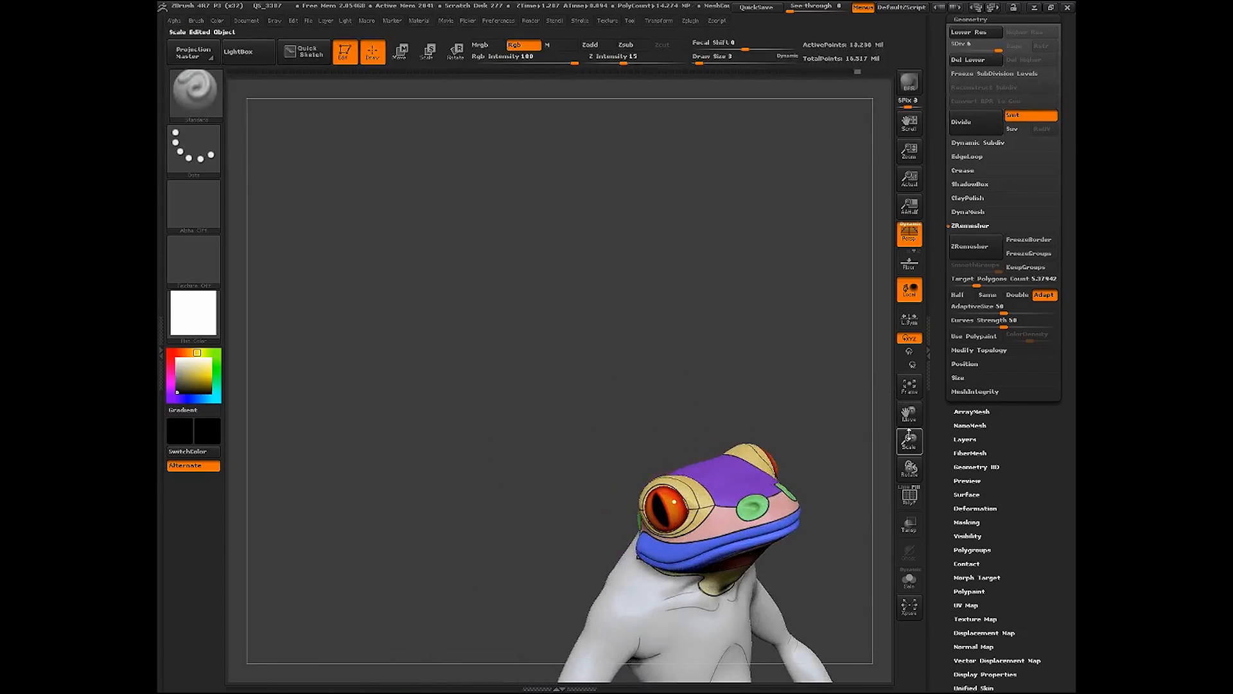
drag(909, 415, 862, 402)
drag(909, 442, 895, 529)
drag(799, 349, 625, 420)
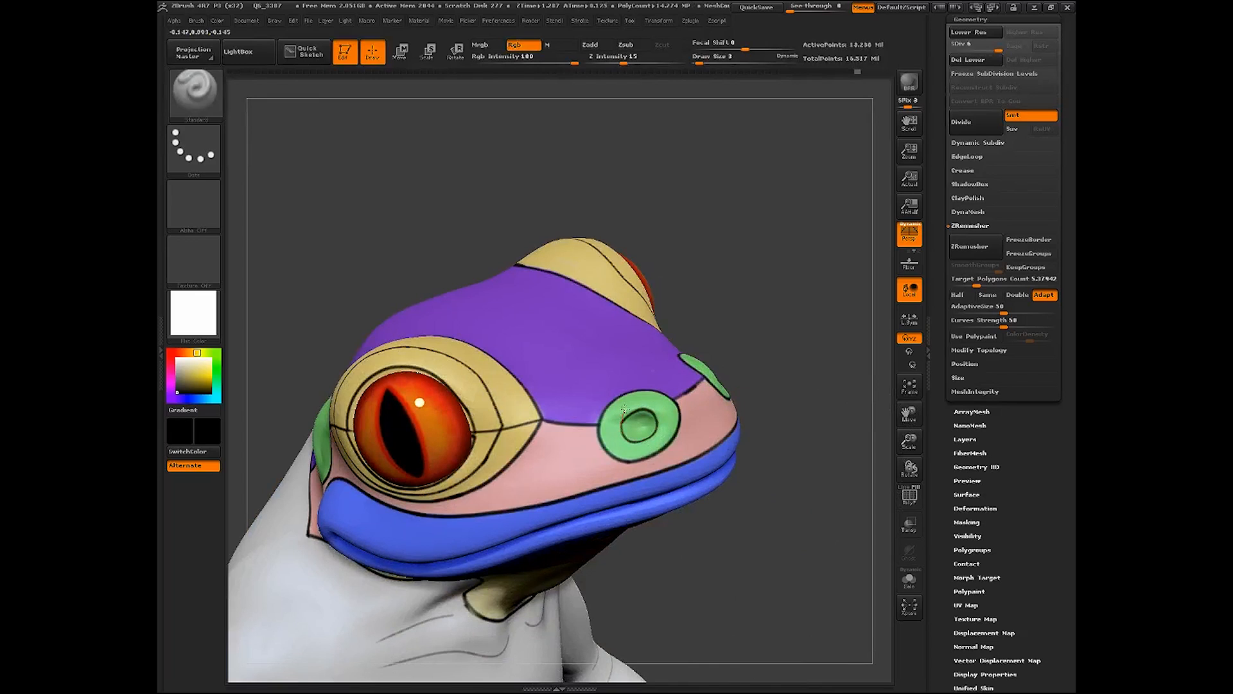
drag(625, 408, 642, 455)
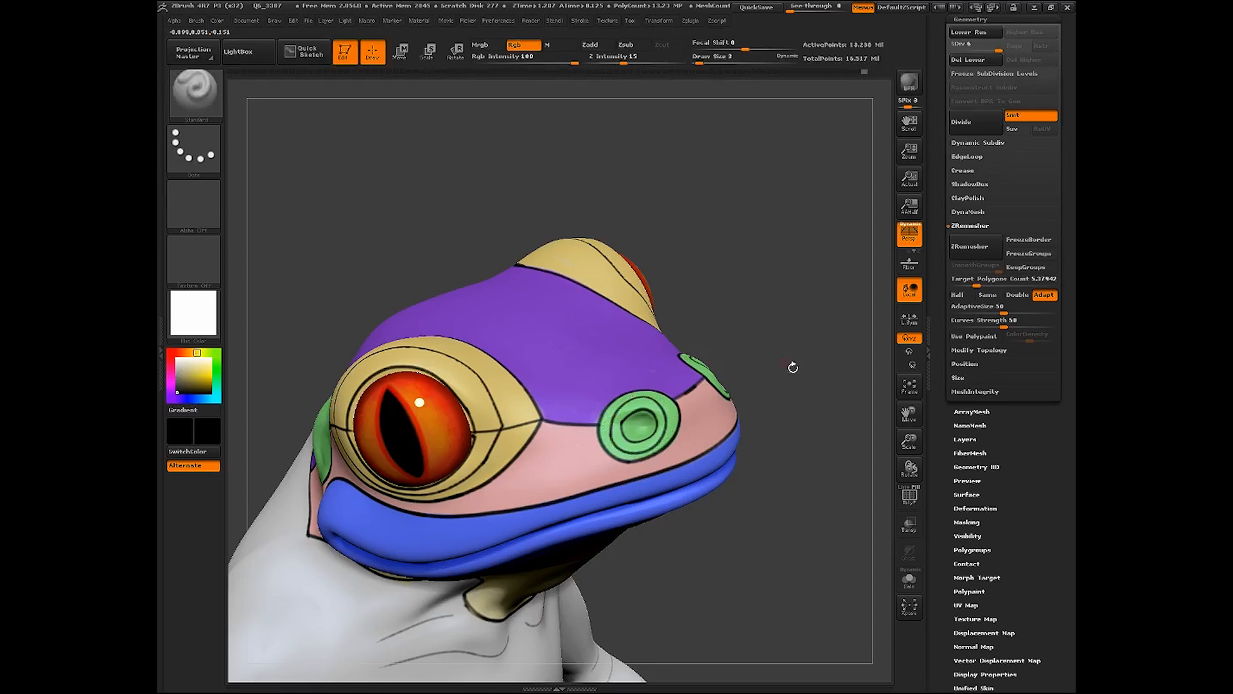
Draw a thin black line along the crease between the blue lips, extending it to the corner of the mouth
drag(810, 464, 561, 432)
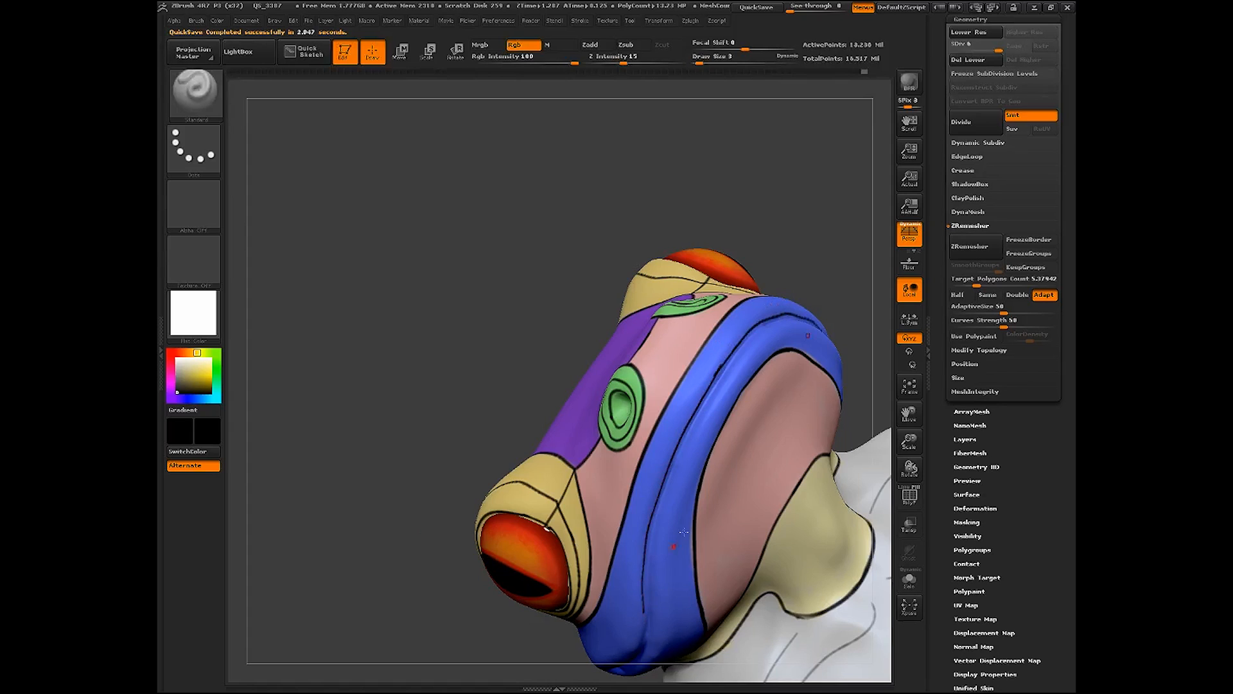
drag(908, 415, 815, 372)
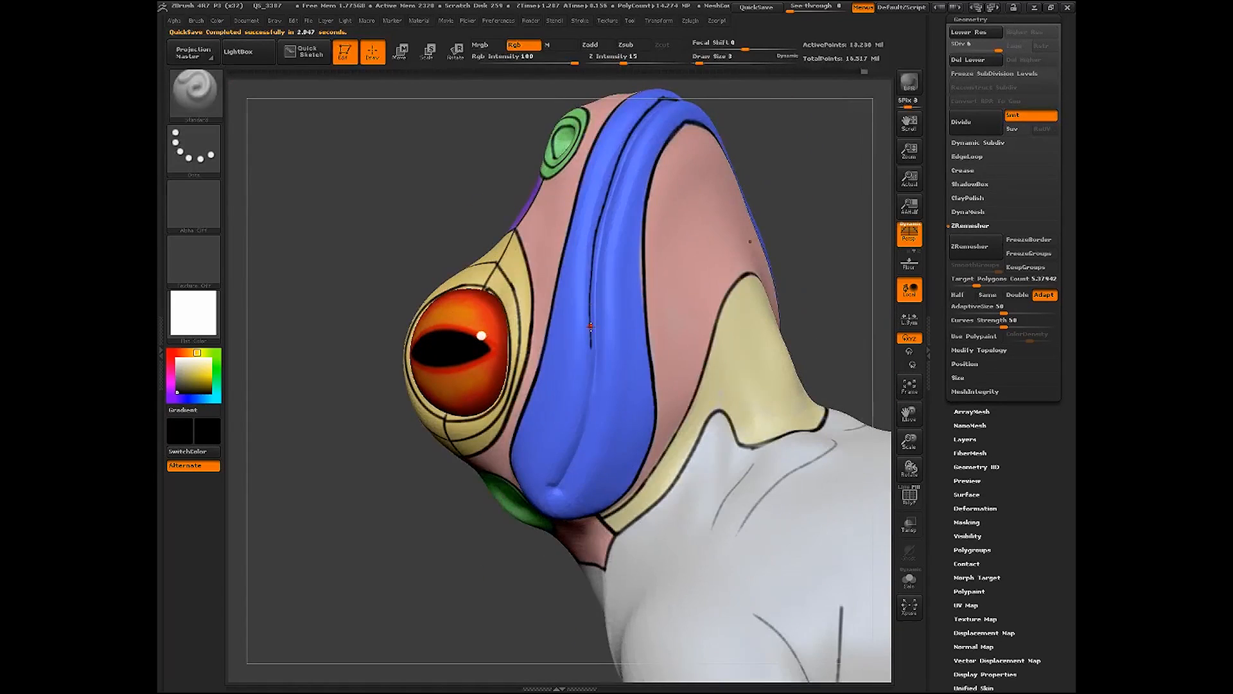
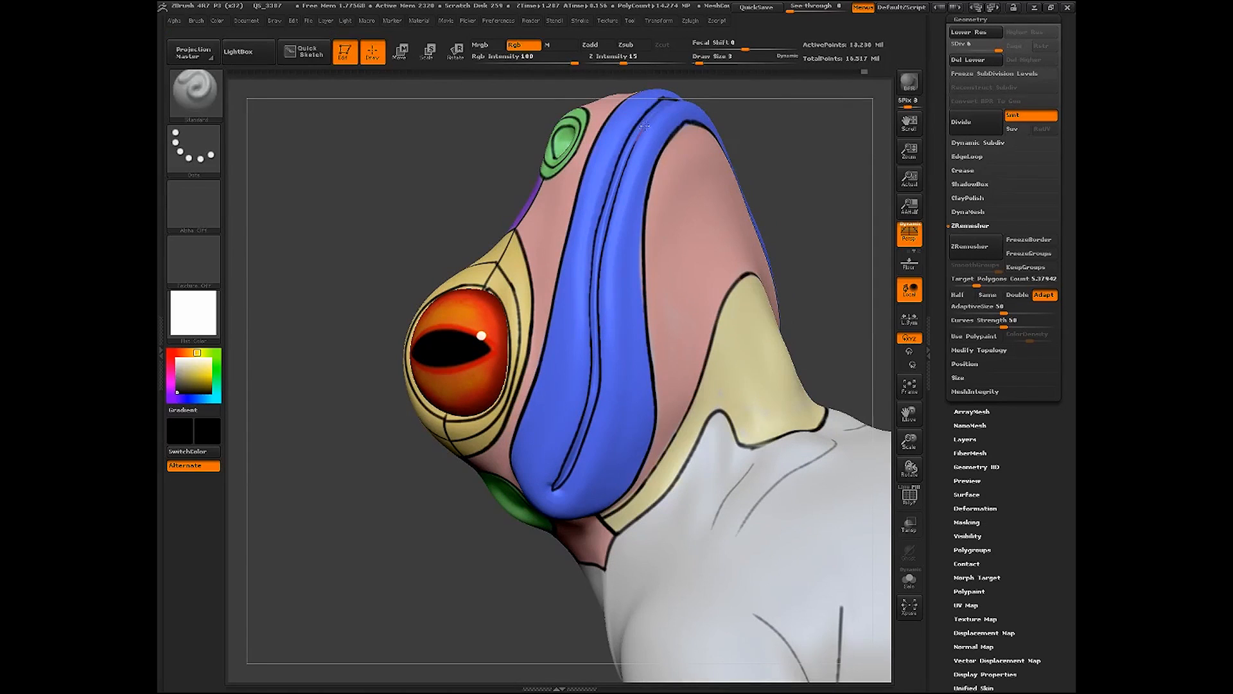
Draw thin black contour lines along the middle of the upper and lower blue lips, joining them around the corner of the mouth
drag(886, 391, 577, 275)
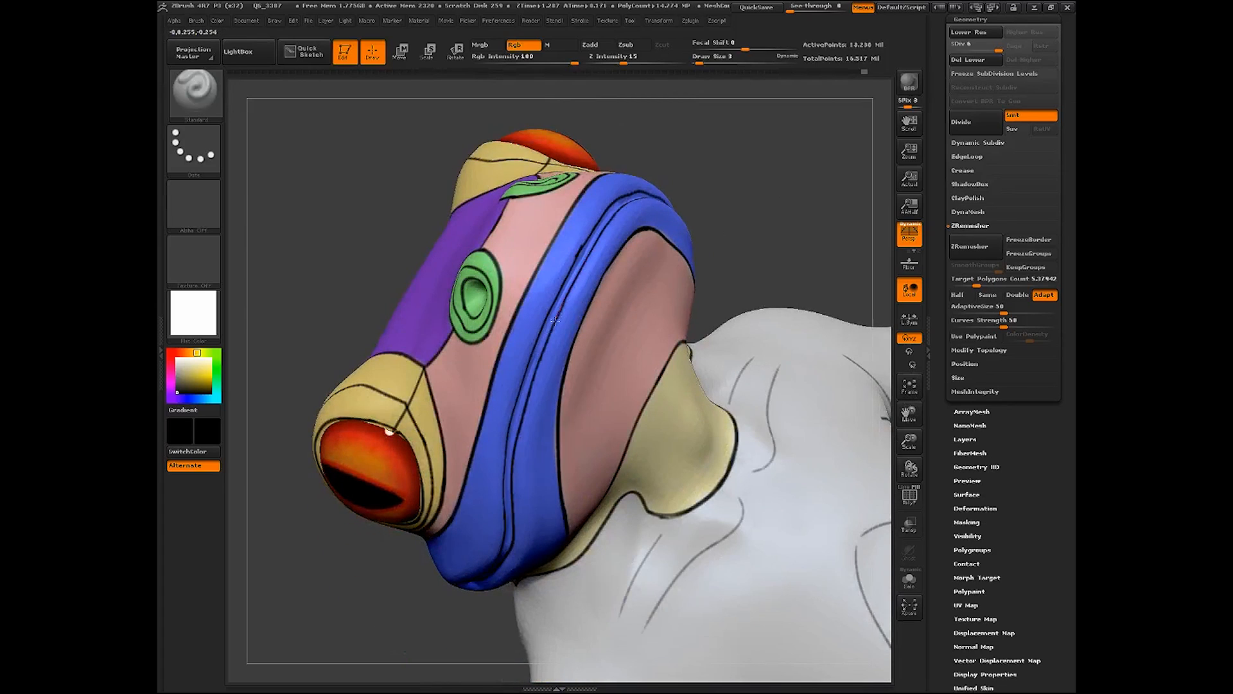
drag(572, 232, 490, 448)
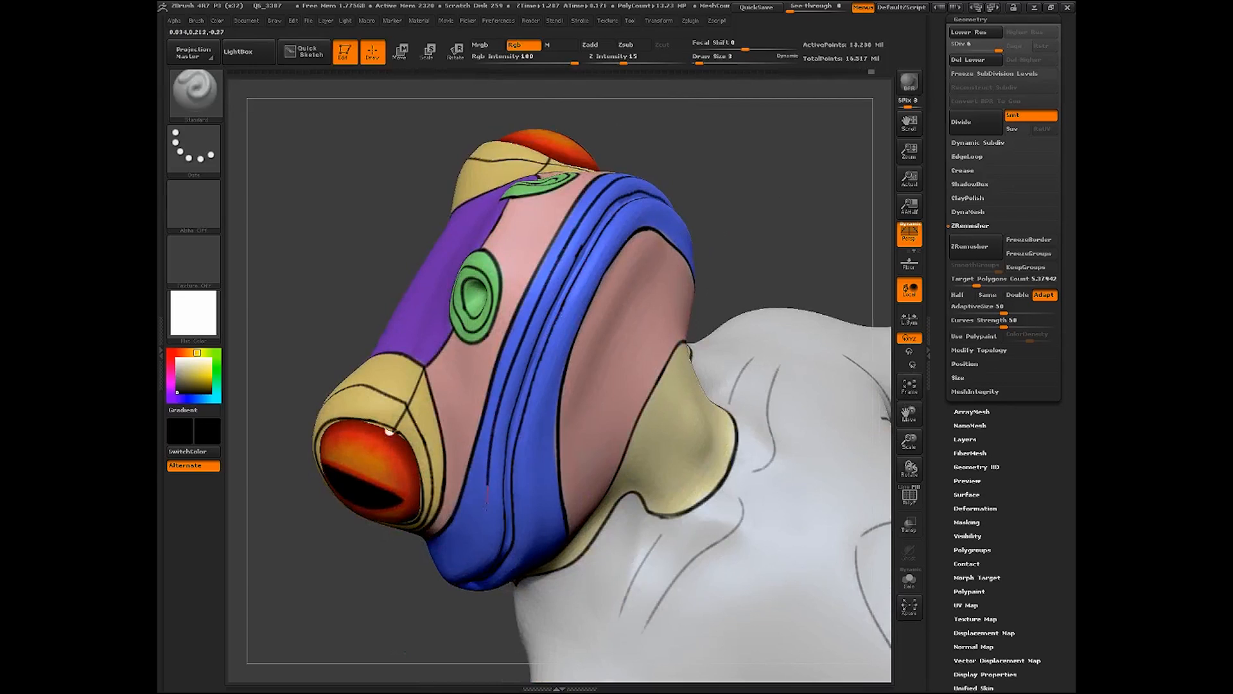
drag(474, 553, 462, 563)
drag(446, 647, 558, 628)
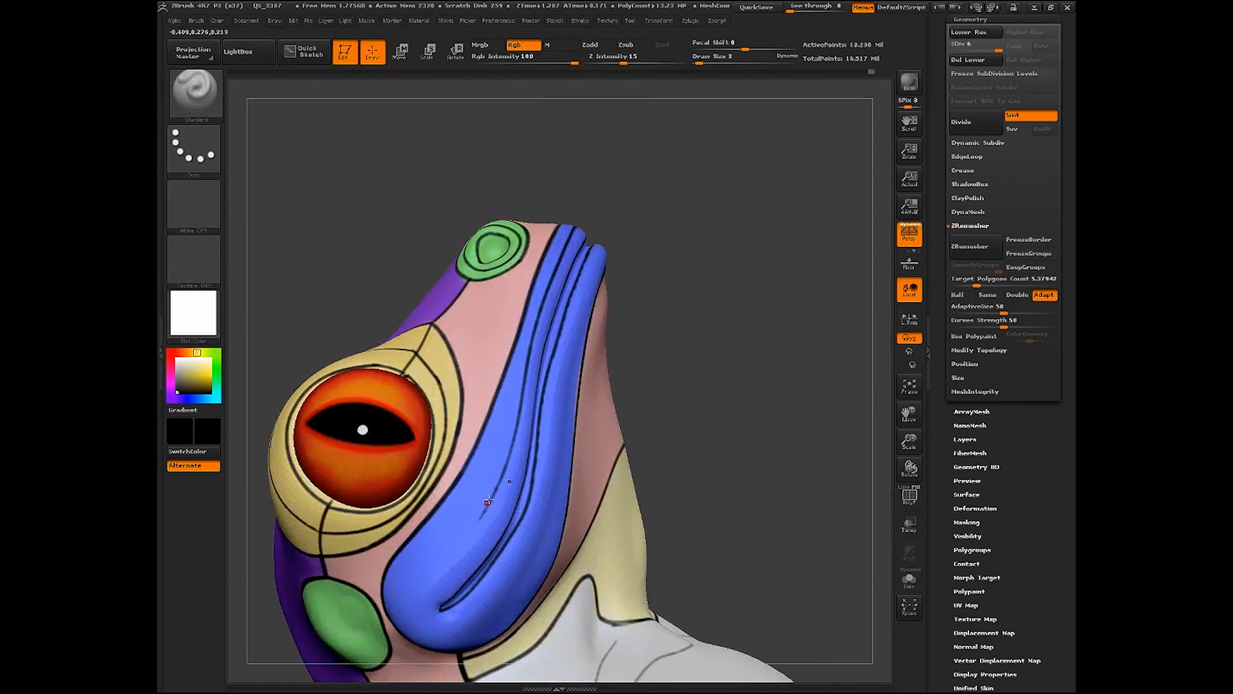
mouse_move(508, 459)
mouse_down()
mouse_move(419, 598)
mouse_move(507, 584)
mouse_up()
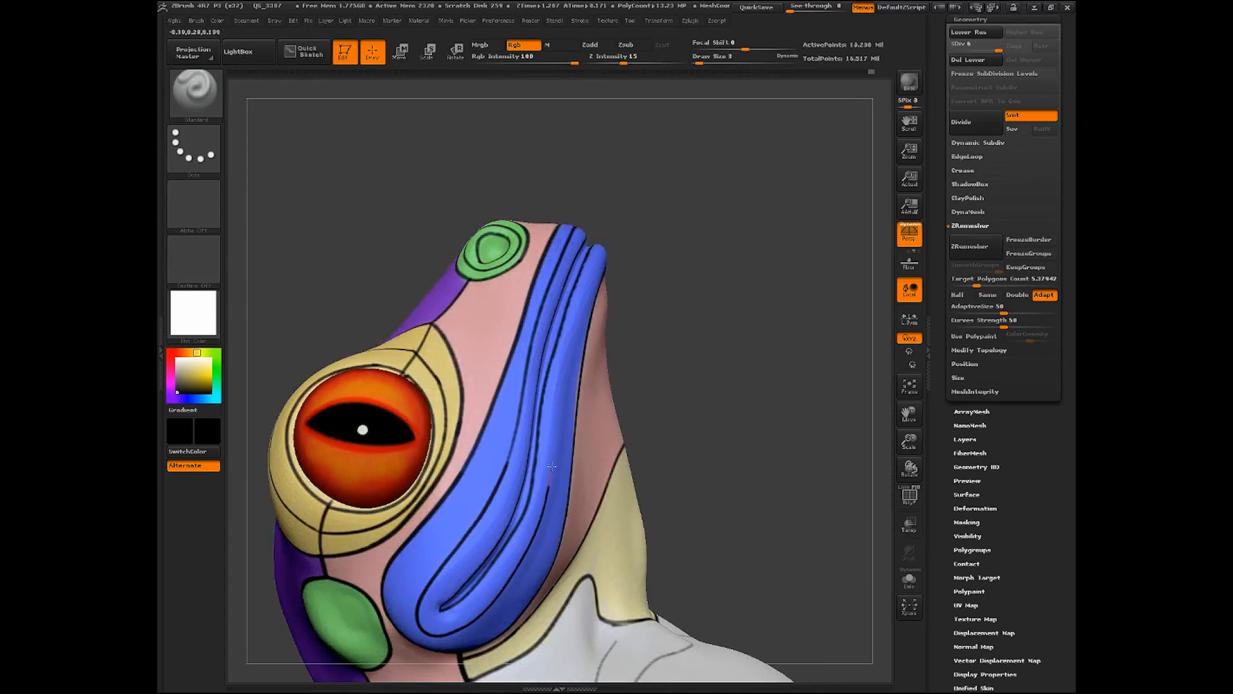
drag(551, 467, 576, 315)
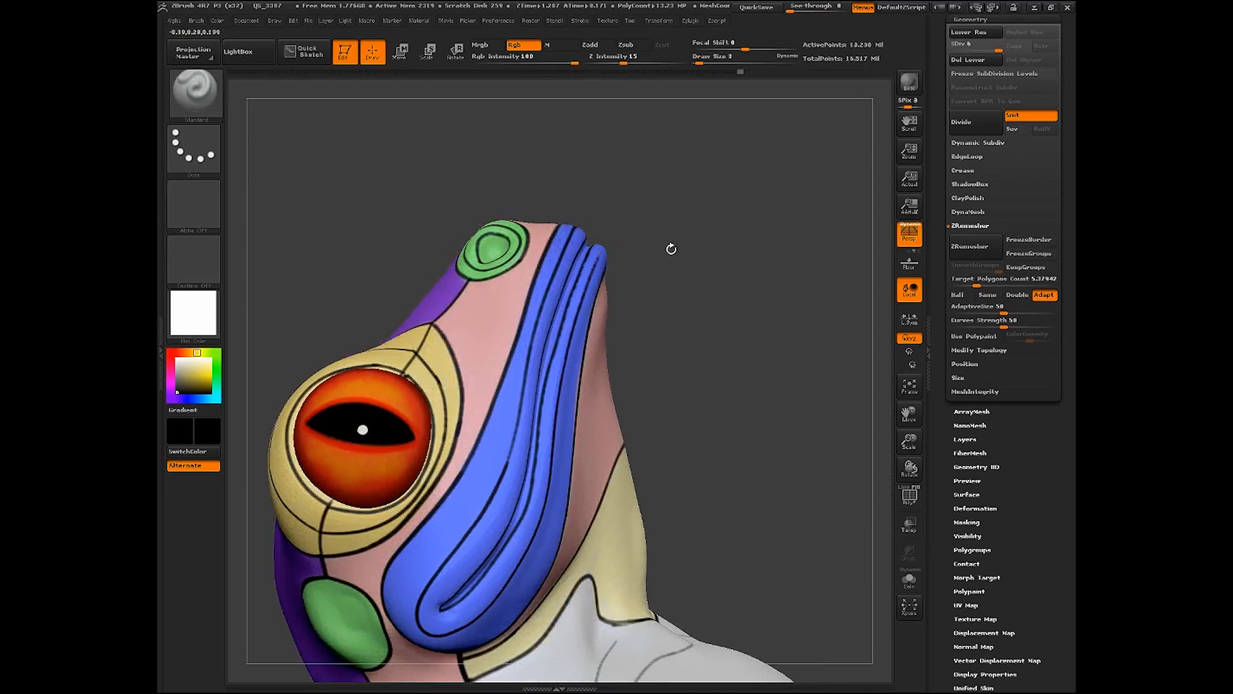
Draw additional thin black contour lines lengthwise along the blue lips, between the existing ones, following them around the corner of the mouth
drag(671, 248, 625, 234)
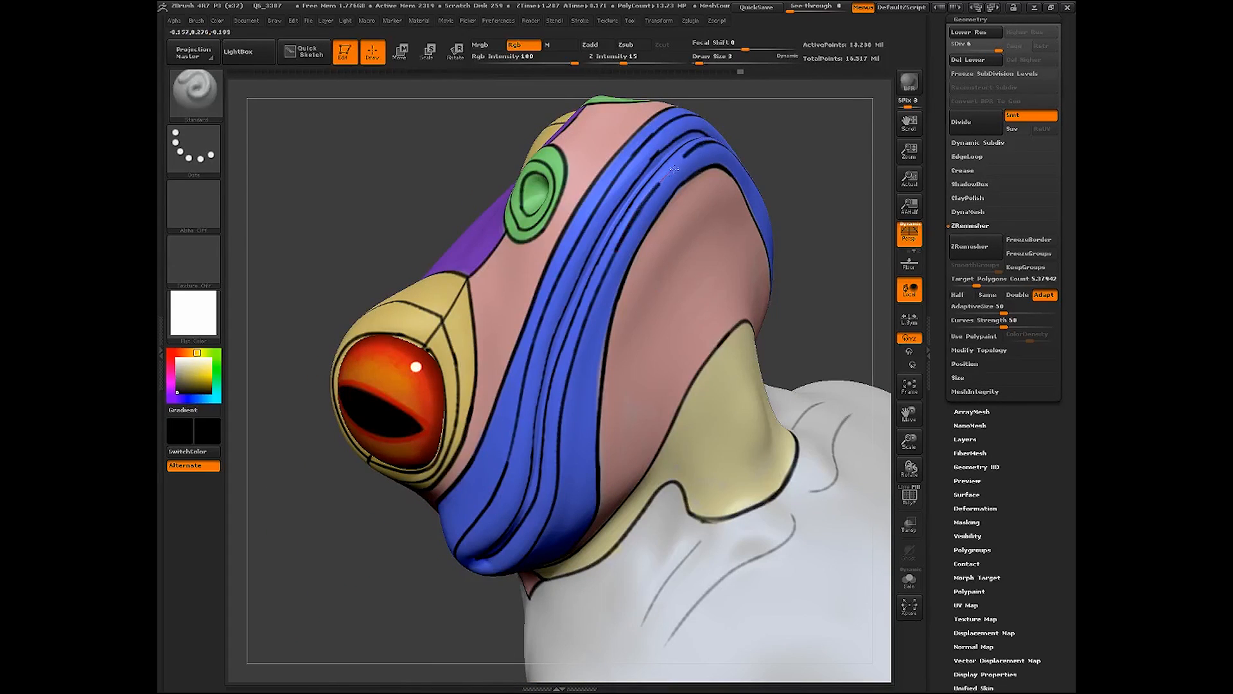
mouse_move(909, 441)
mouse_down()
mouse_move(839, 346)
mouse_move(841, 393)
mouse_move(818, 407)
mouse_move(853, 399)
mouse_up()
drag(912, 441, 726, 303)
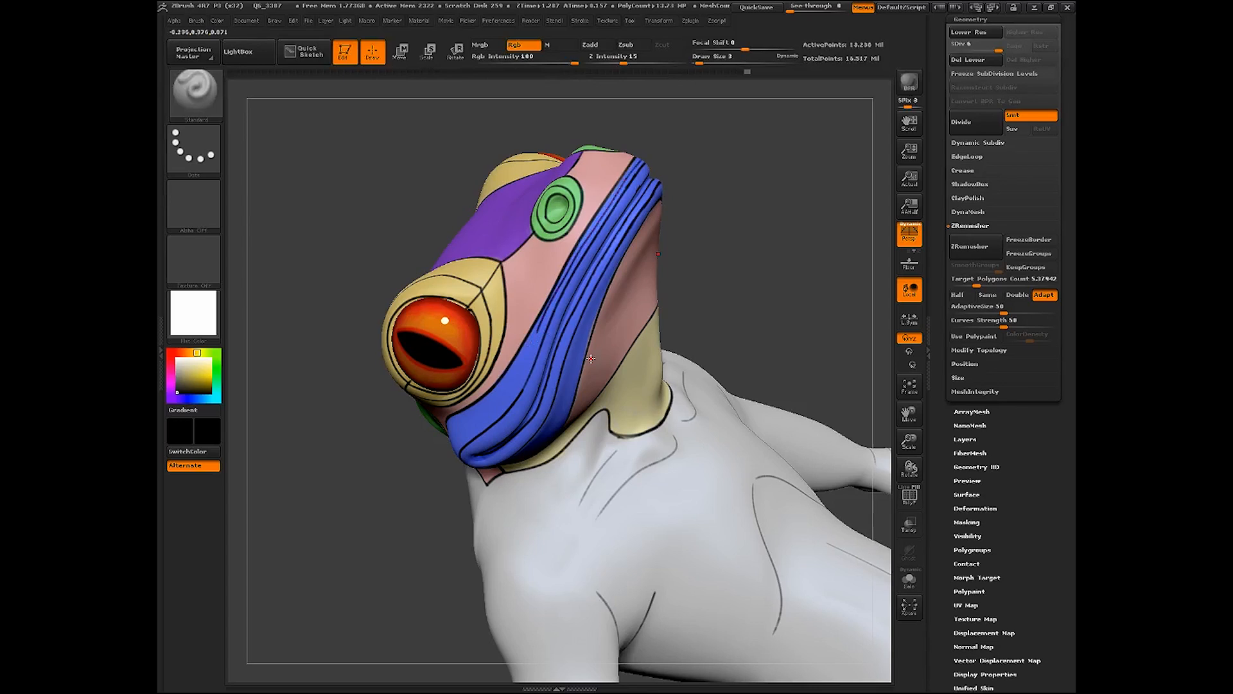
key(ctrl)
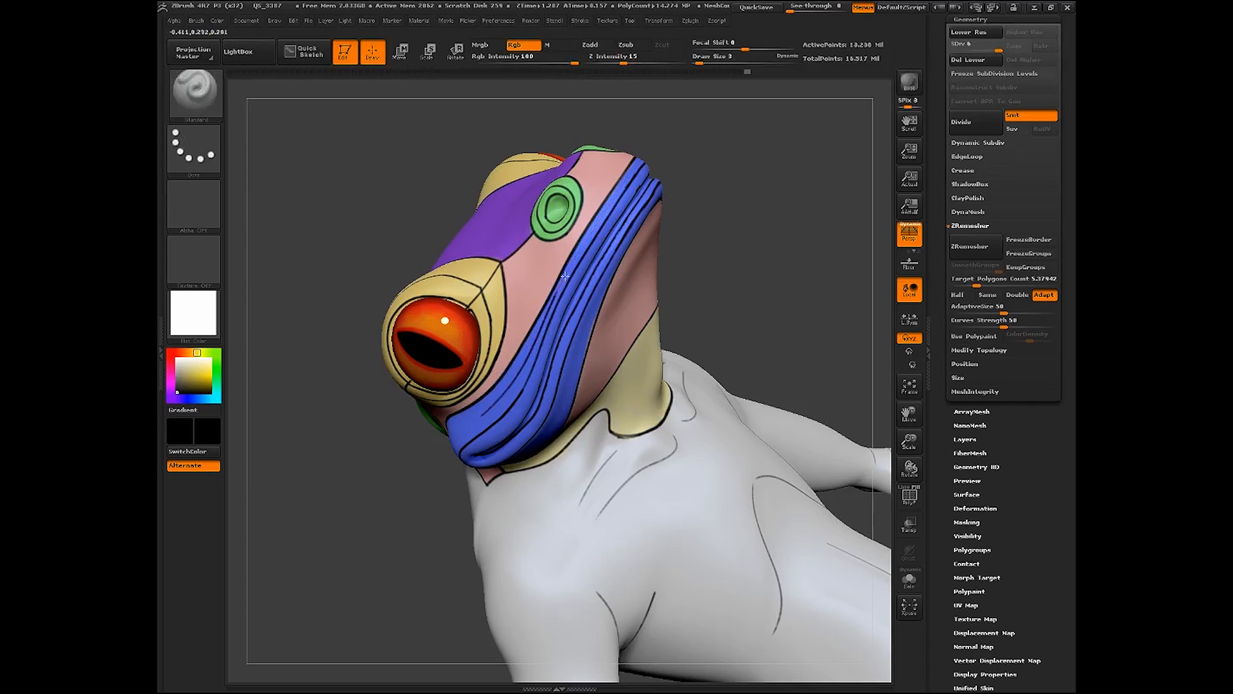
drag(606, 209, 637, 162)
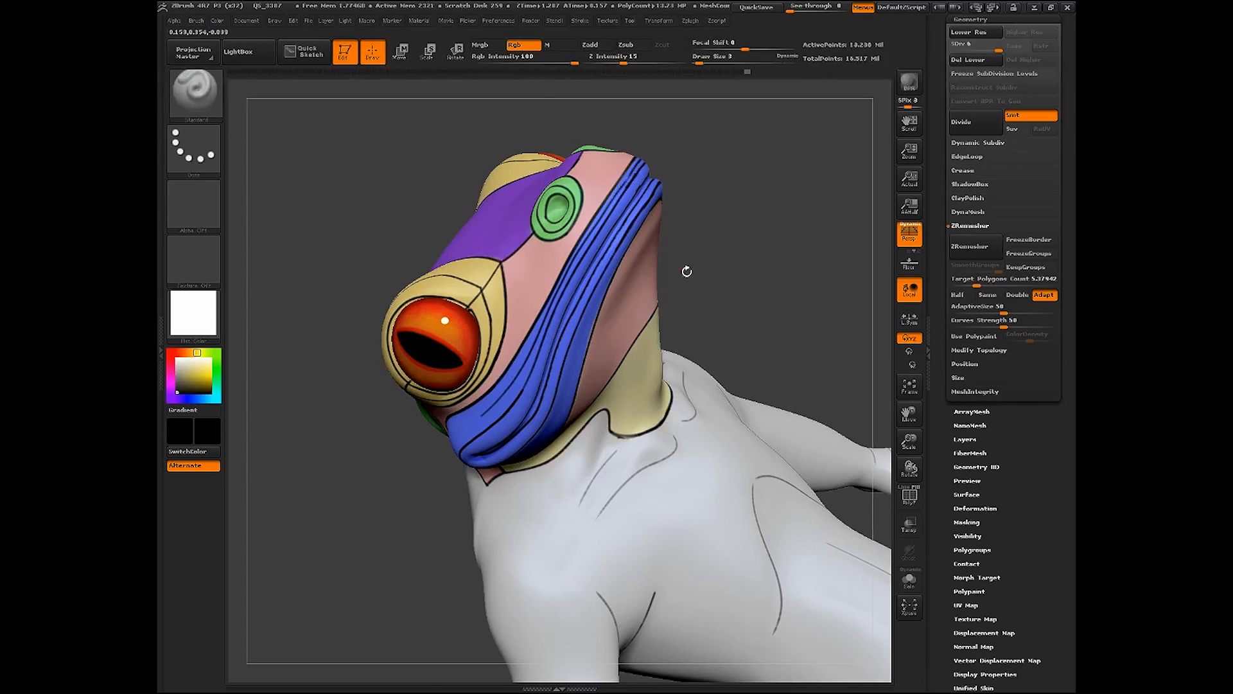
drag(765, 317, 779, 261)
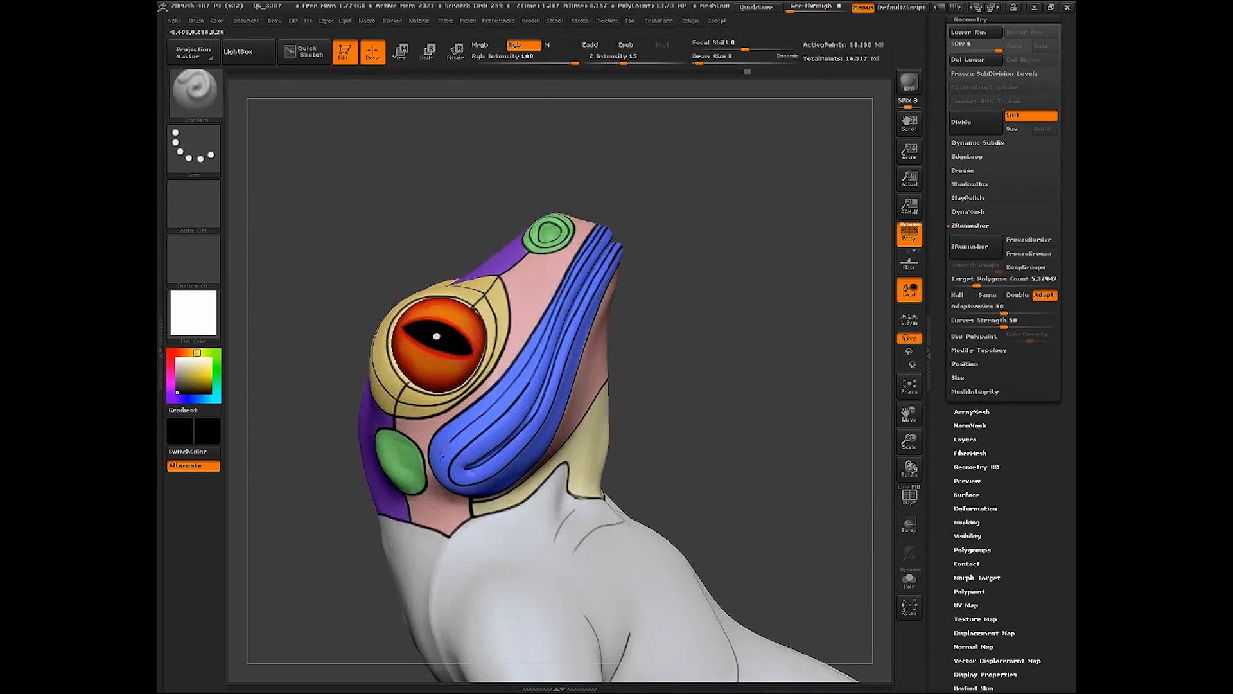
drag(700, 376, 691, 485)
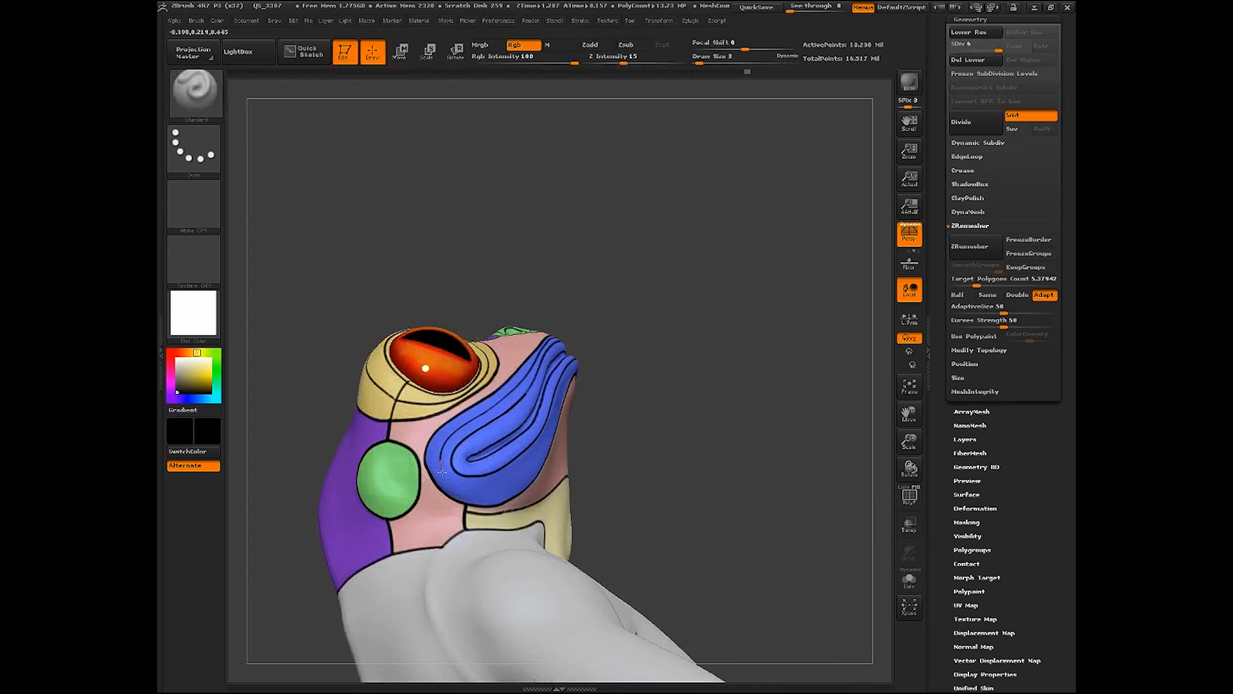
drag(638, 399, 582, 414)
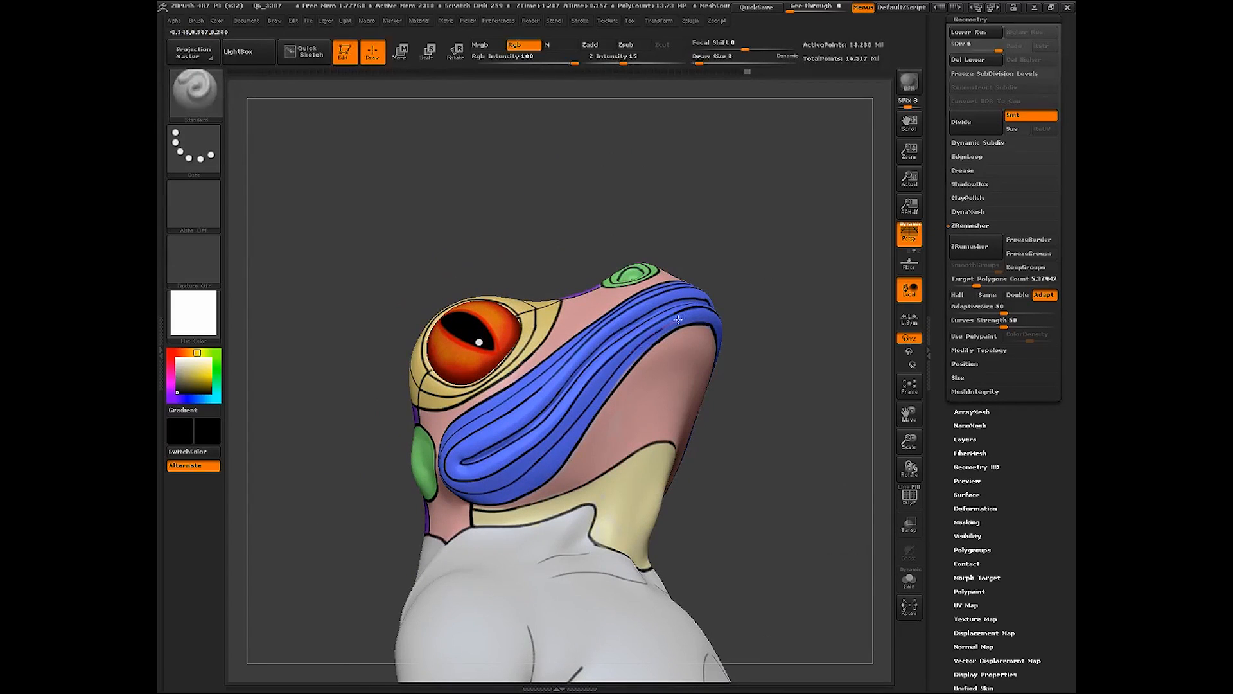
drag(778, 316, 697, 338)
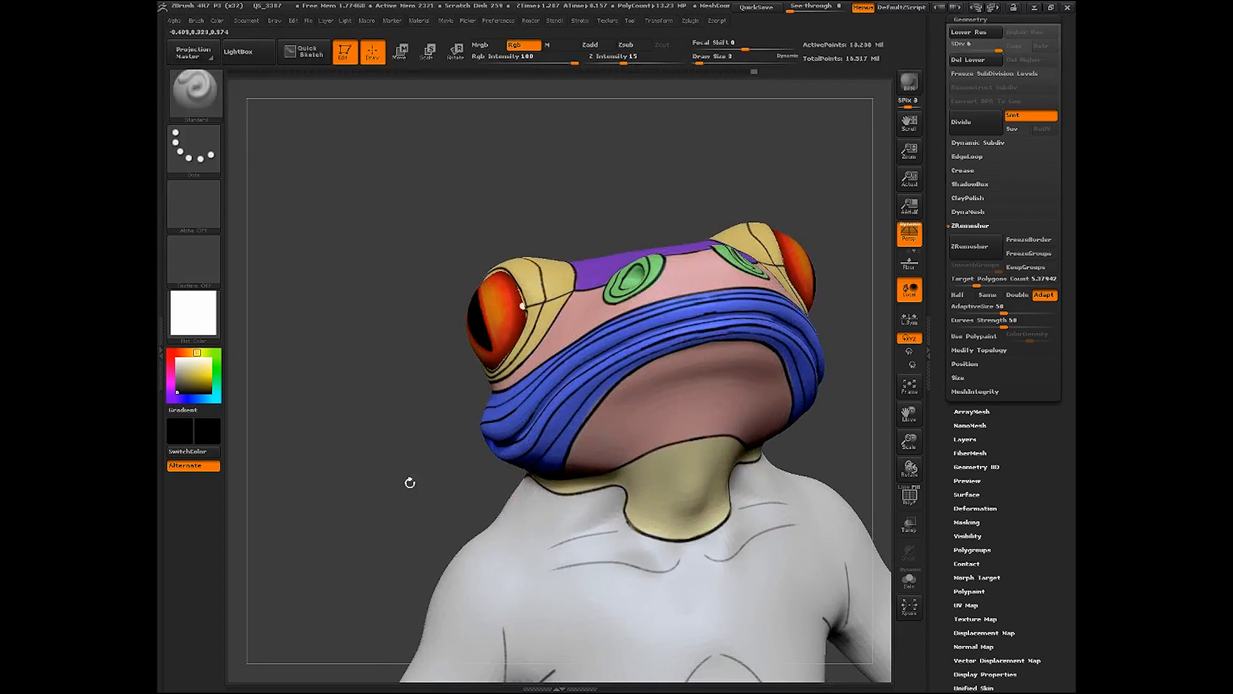
Draw a thin black ring inside the green patch behind the eye
drag(407, 482, 570, 520)
drag(735, 426, 772, 436)
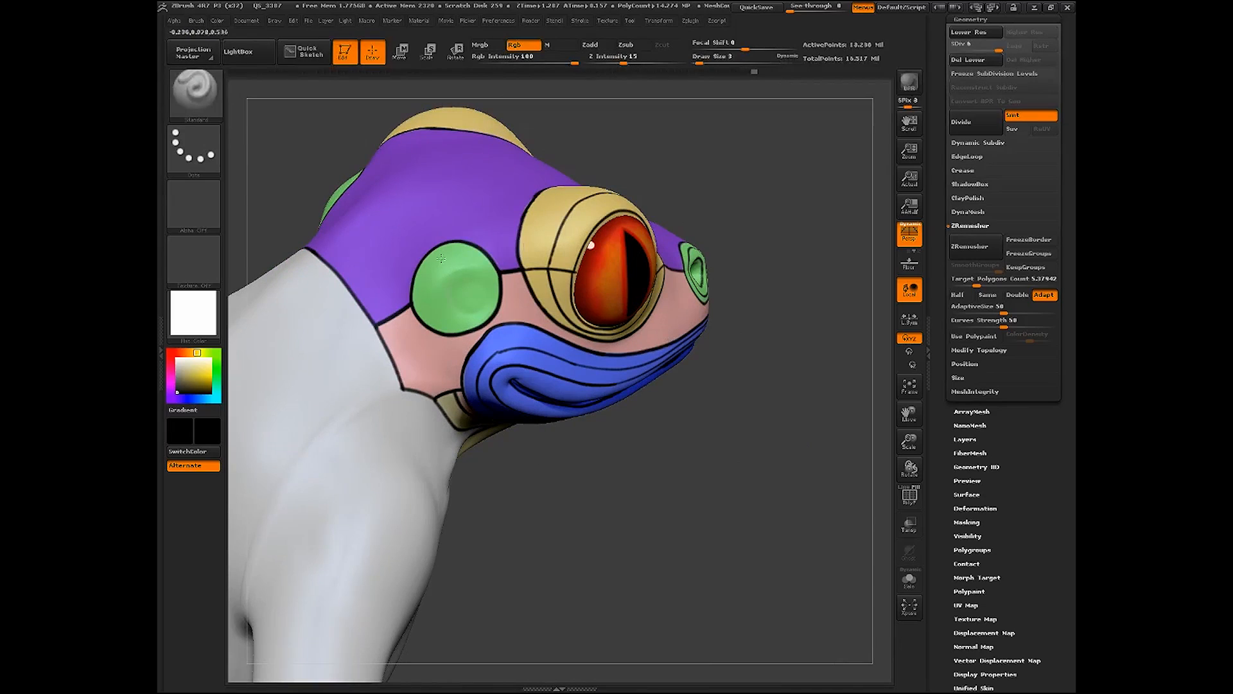
mouse_move(460, 315)
mouse_down()
mouse_move(439, 277)
mouse_move(494, 299)
mouse_move(480, 312)
mouse_up()
drag(580, 523, 573, 491)
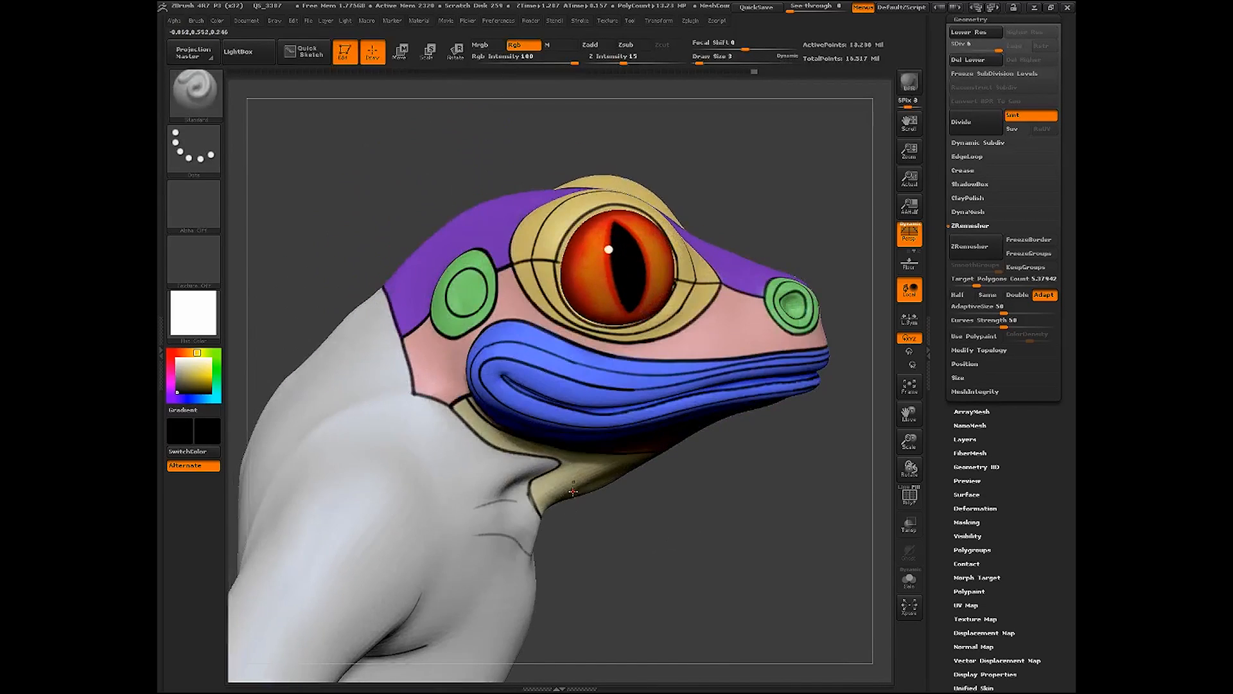
Draw thin black lines radiating from the corner of the mouth across the blue lip toward the green patch behind the eye
drag(684, 554, 687, 501)
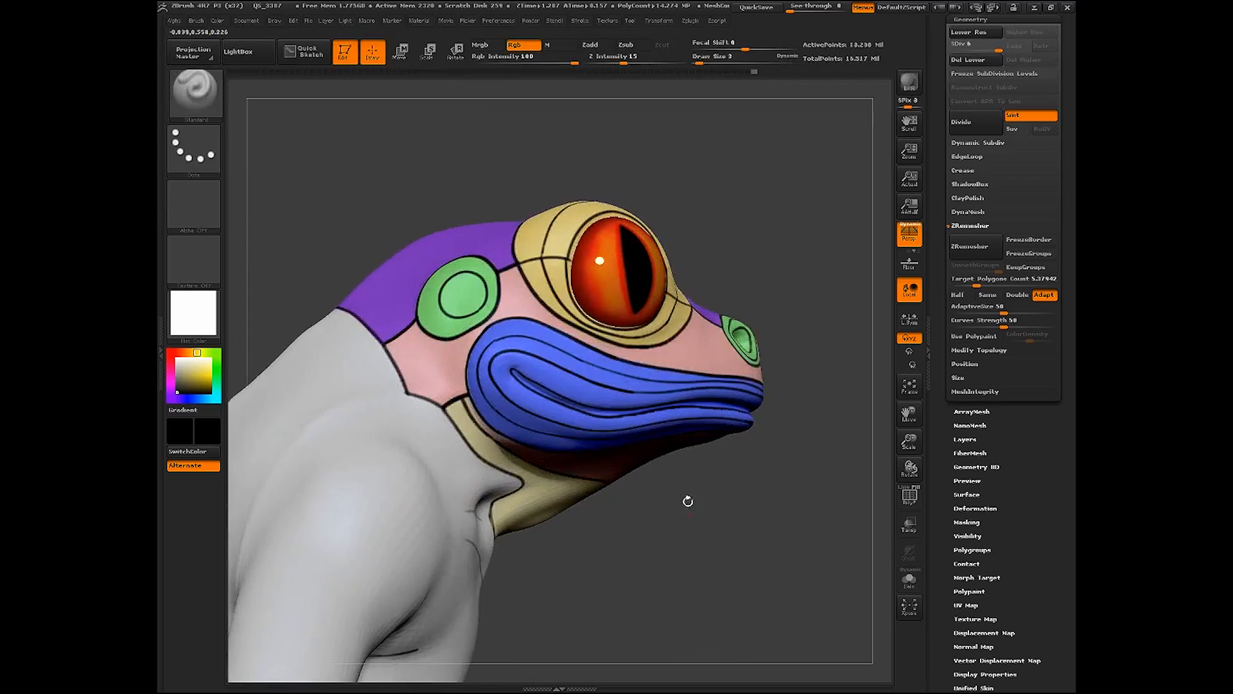
drag(803, 228, 667, 247)
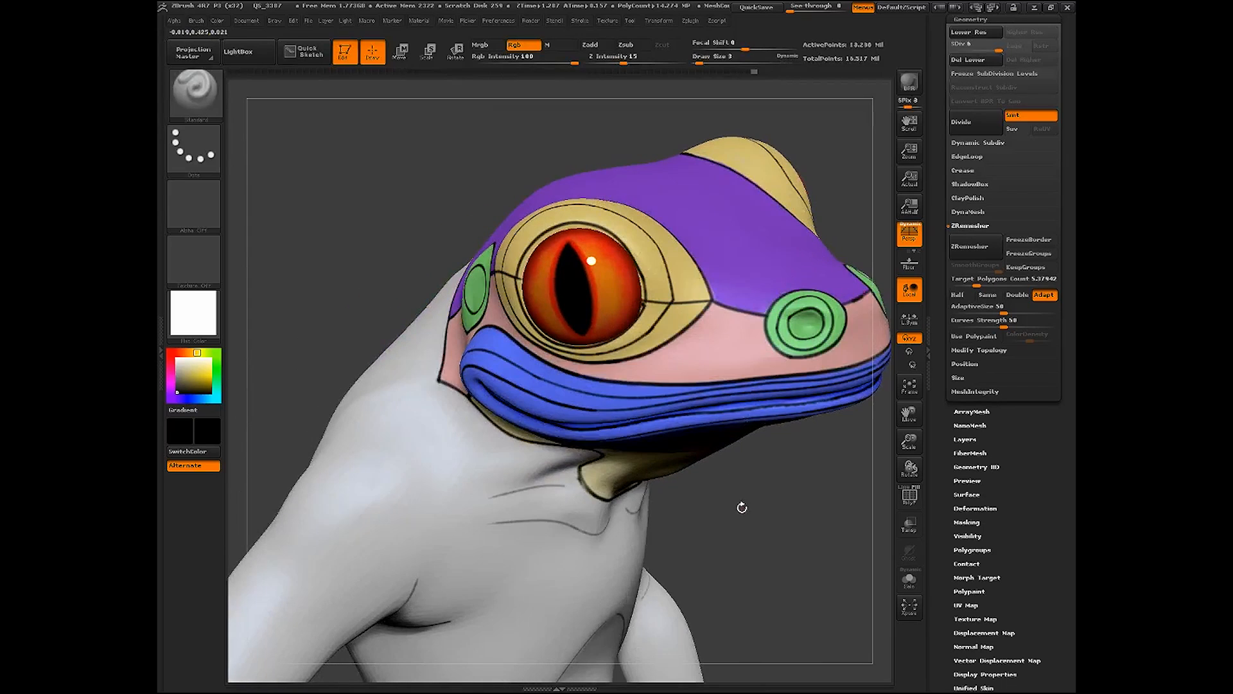
drag(741, 508, 504, 353)
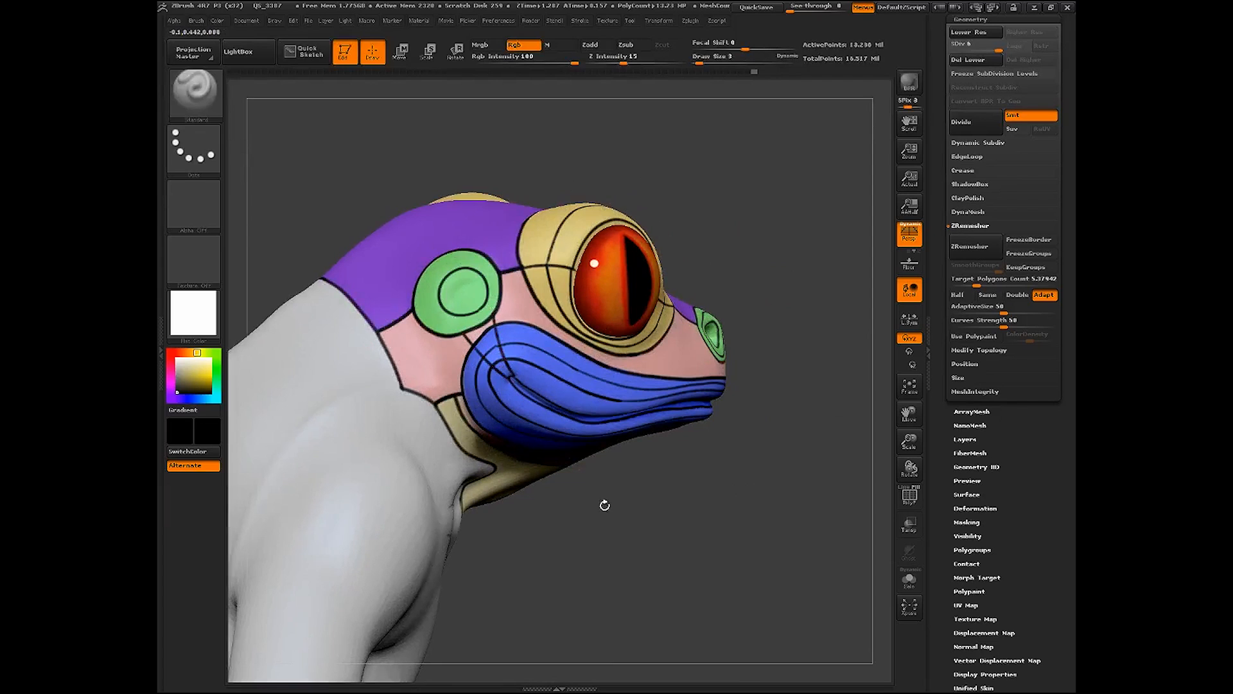
drag(603, 503, 566, 533)
drag(576, 525, 583, 493)
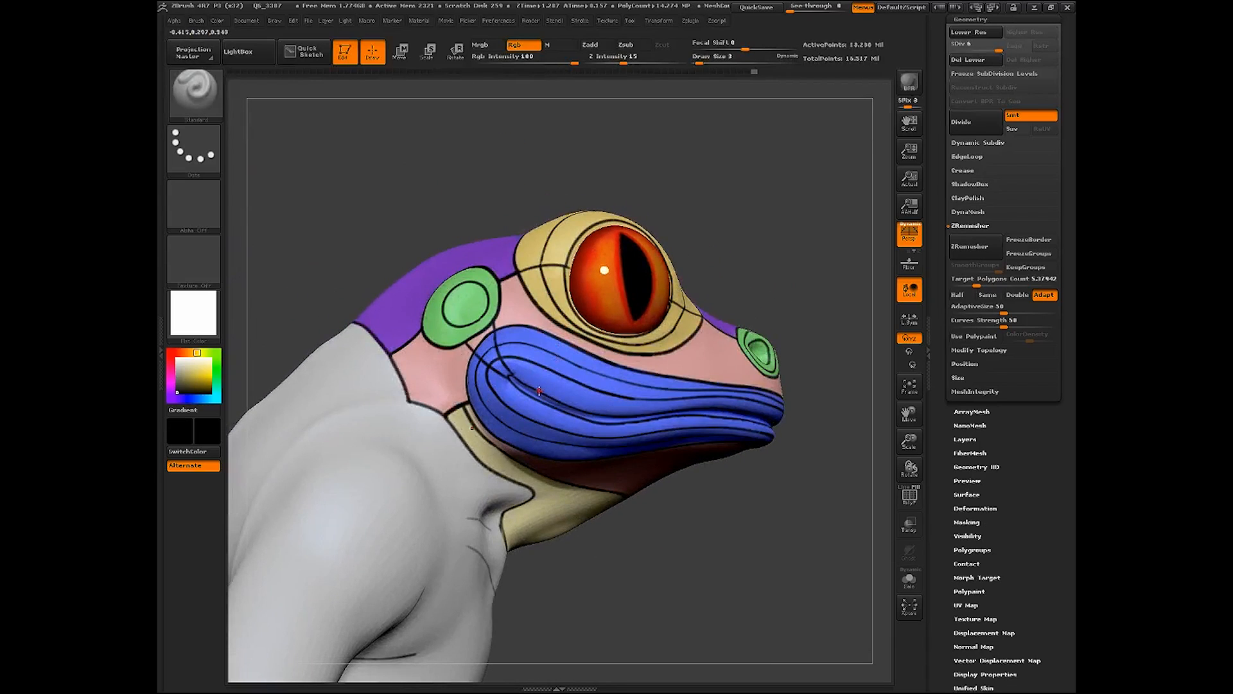
Draw evenly spaced black cross lines over the upper blue lip beneath the eye, extending them up through the pink patch
drag(538, 391, 551, 347)
drag(571, 405, 594, 352)
drag(747, 289, 664, 346)
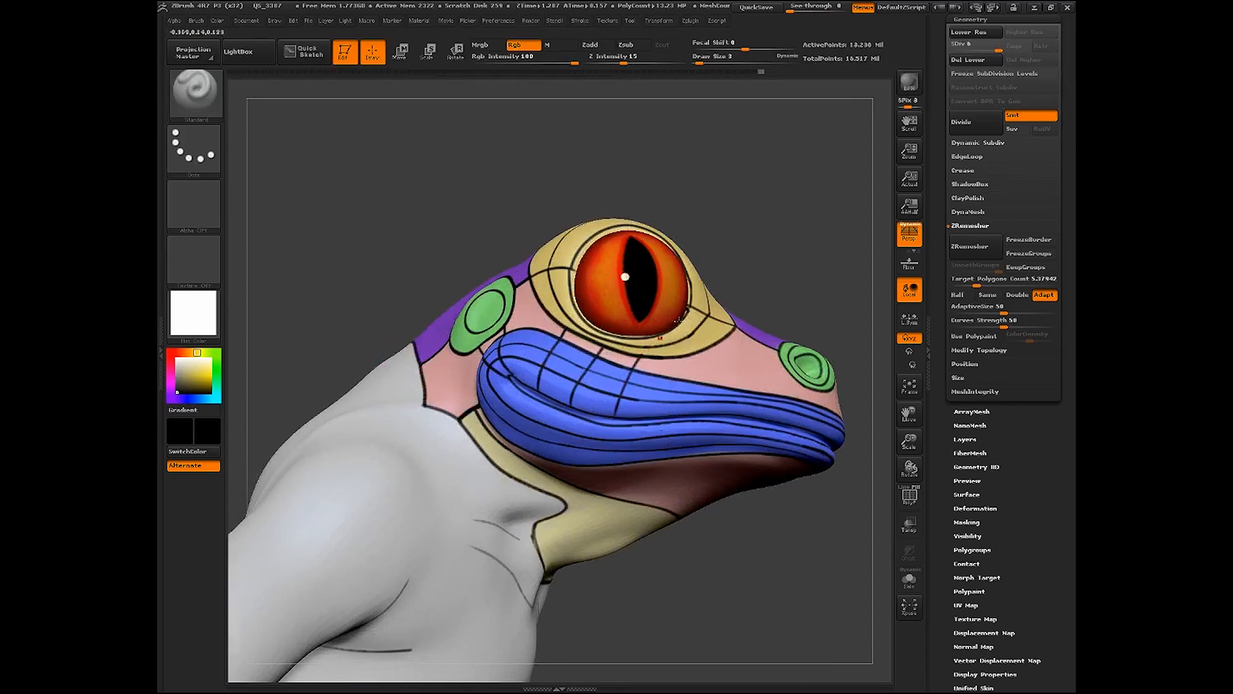
drag(802, 278, 738, 321)
drag(682, 556, 669, 514)
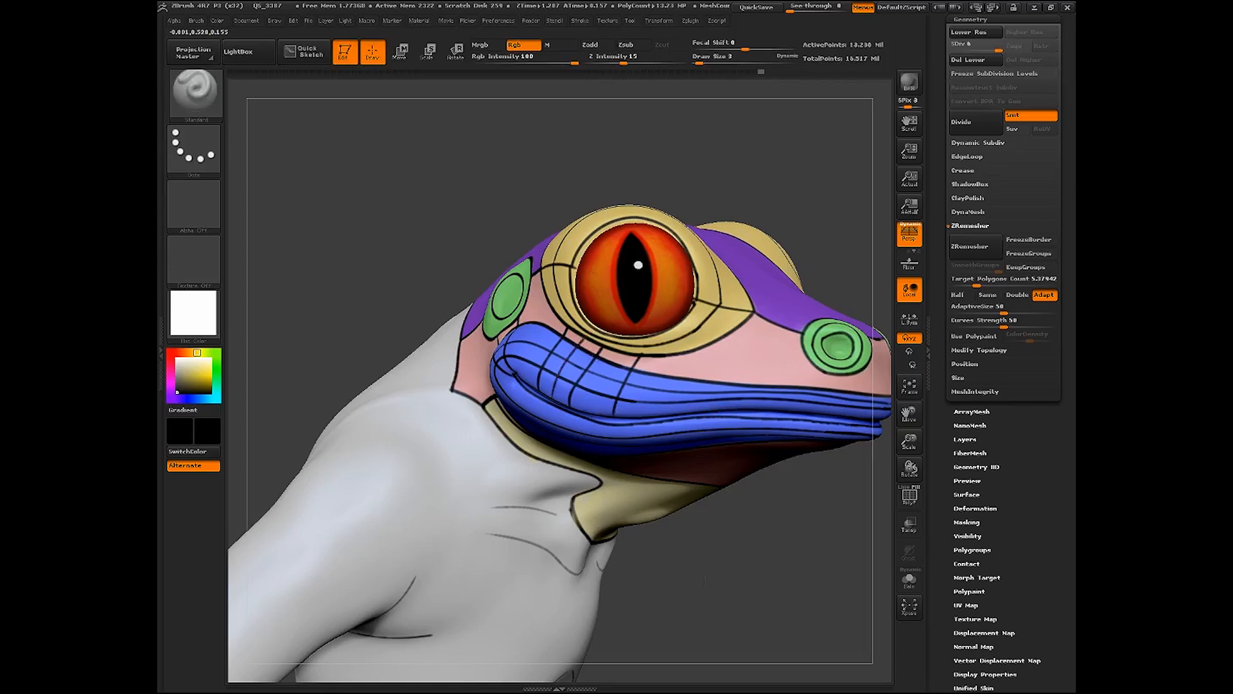
drag(705, 581, 592, 411)
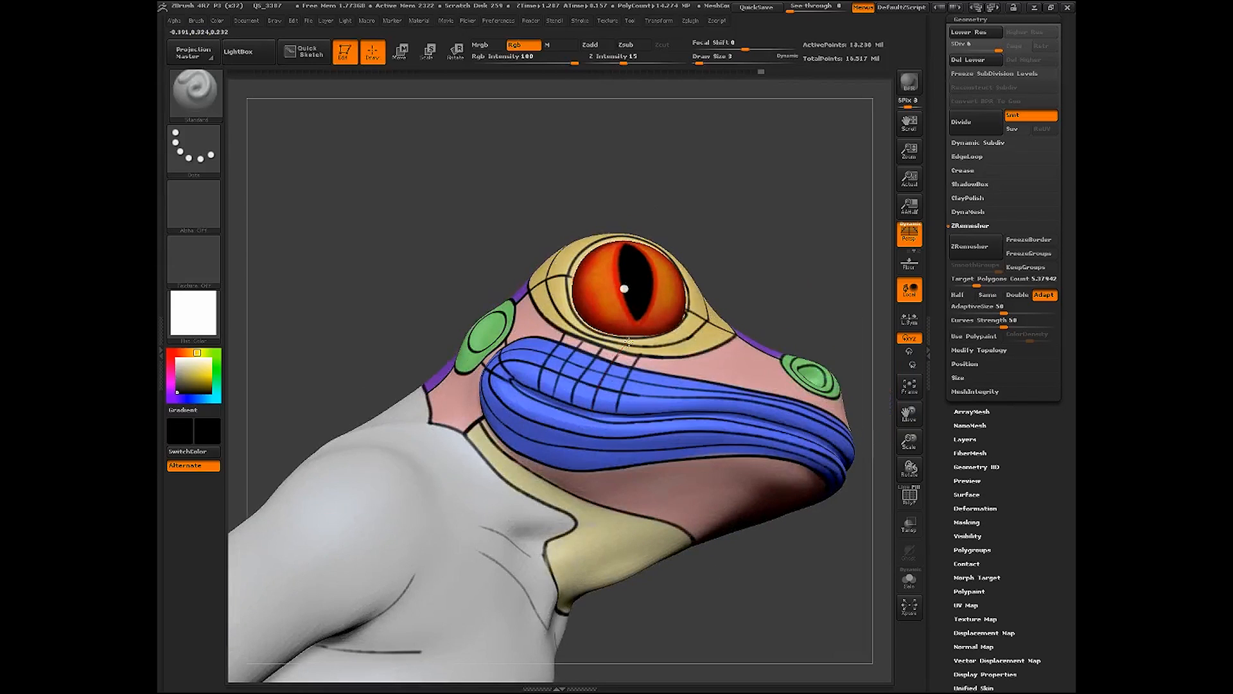
drag(721, 276, 642, 401)
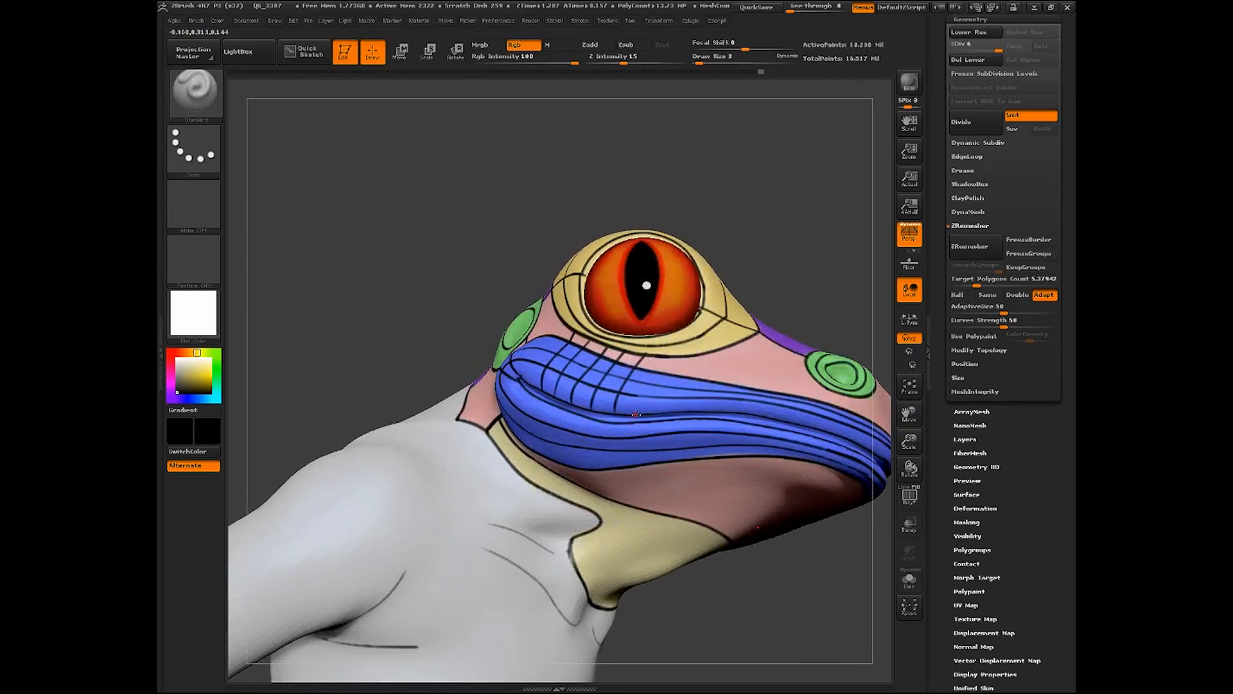
Continue the cross lines beneath the eye through the cream patch up to the eyeball ring
drag(726, 280, 607, 331)
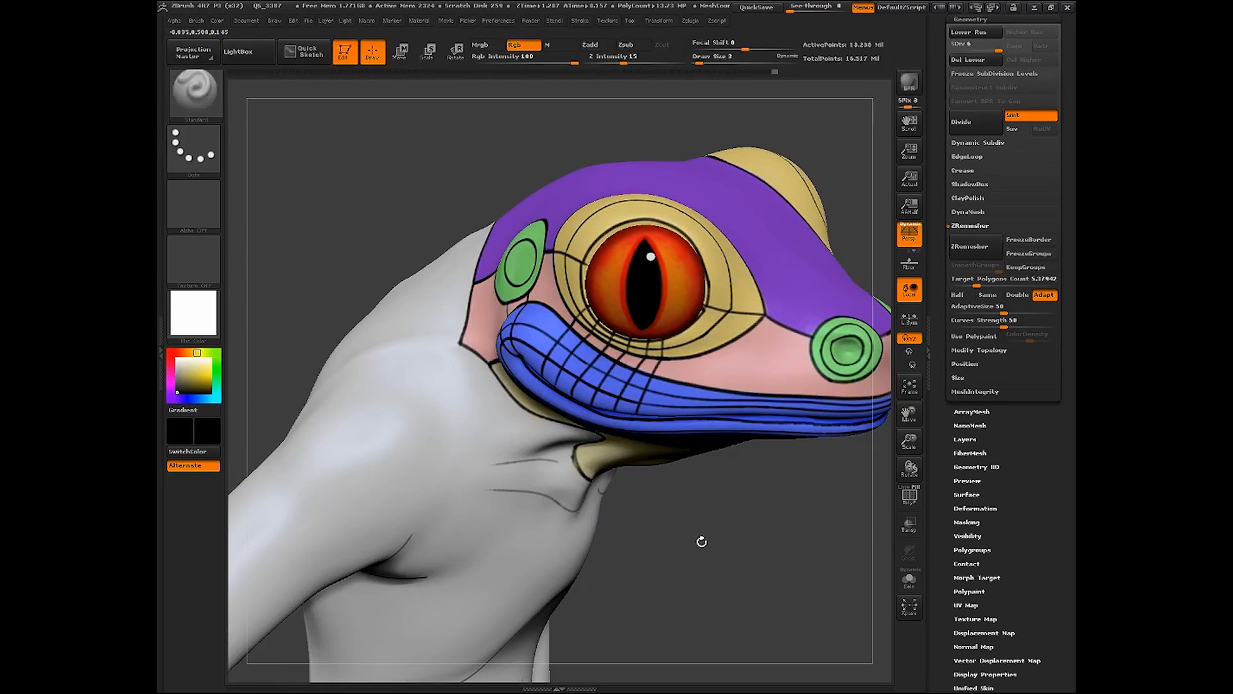
drag(699, 540, 732, 619)
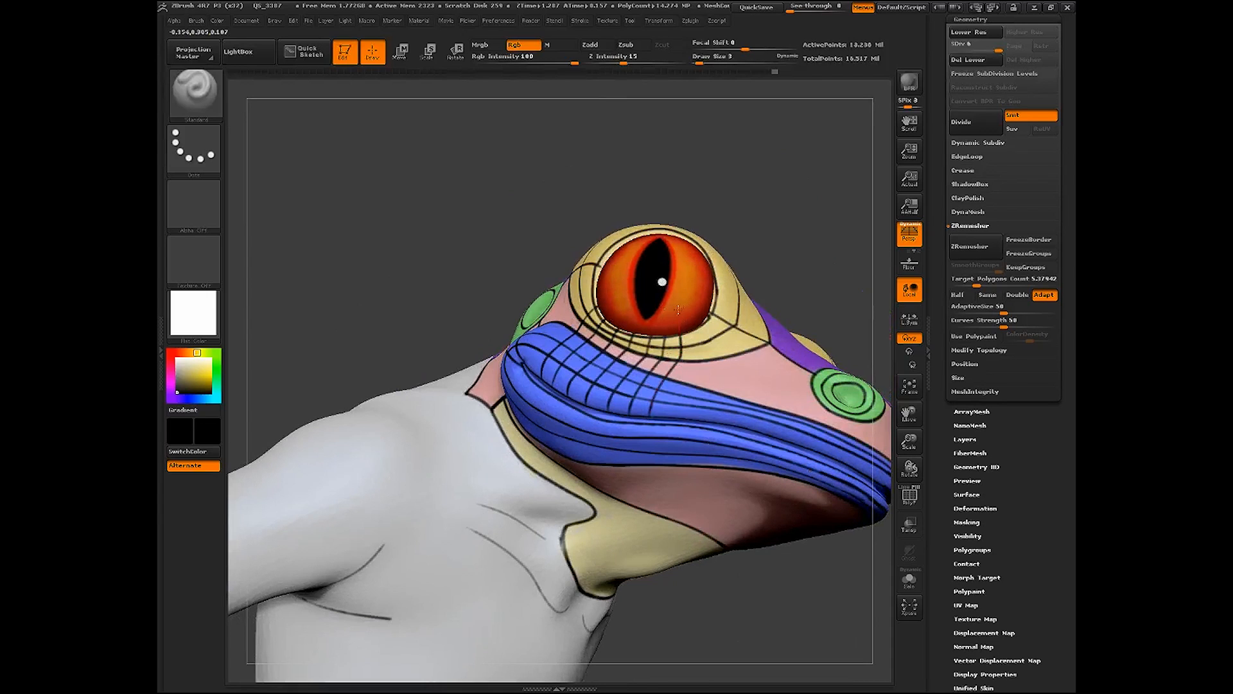
drag(793, 283, 851, 331)
drag(776, 526, 716, 507)
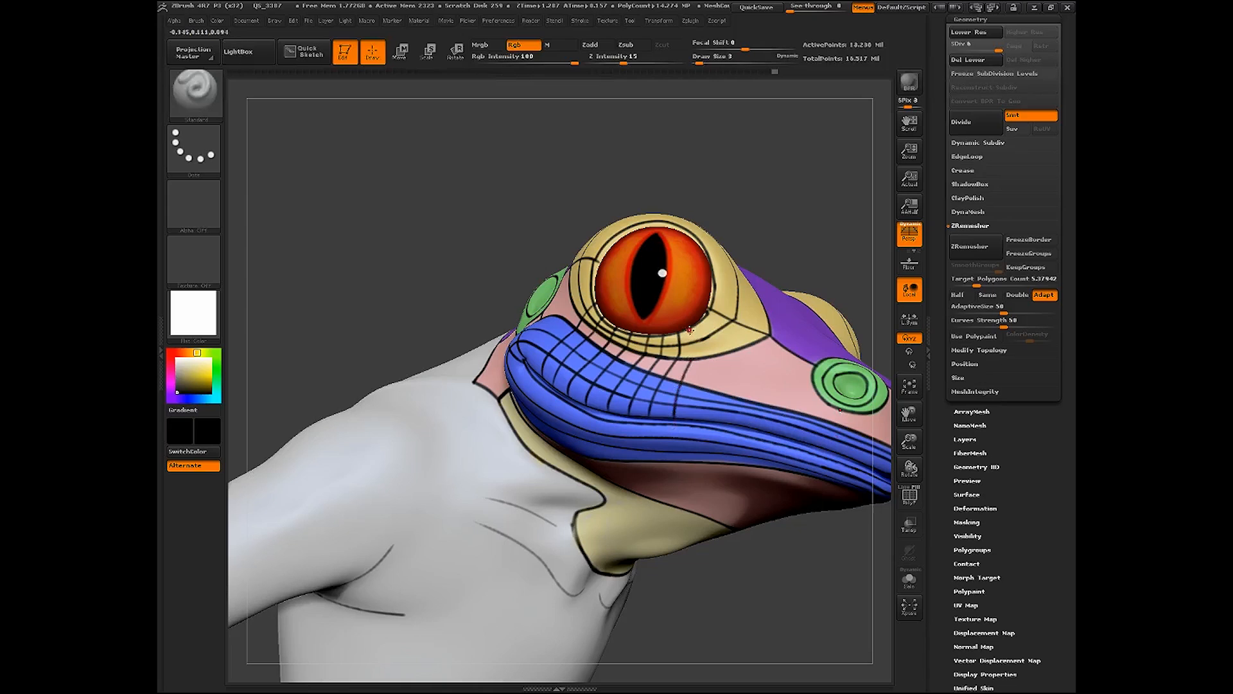
Draw a thin black line along the pink patch from below the eye to the nostril, with cross lines running down onto the lip
drag(908, 441, 898, 463)
mouse_move(779, 515)
mouse_down()
mouse_move(826, 549)
mouse_move(799, 521)
mouse_up()
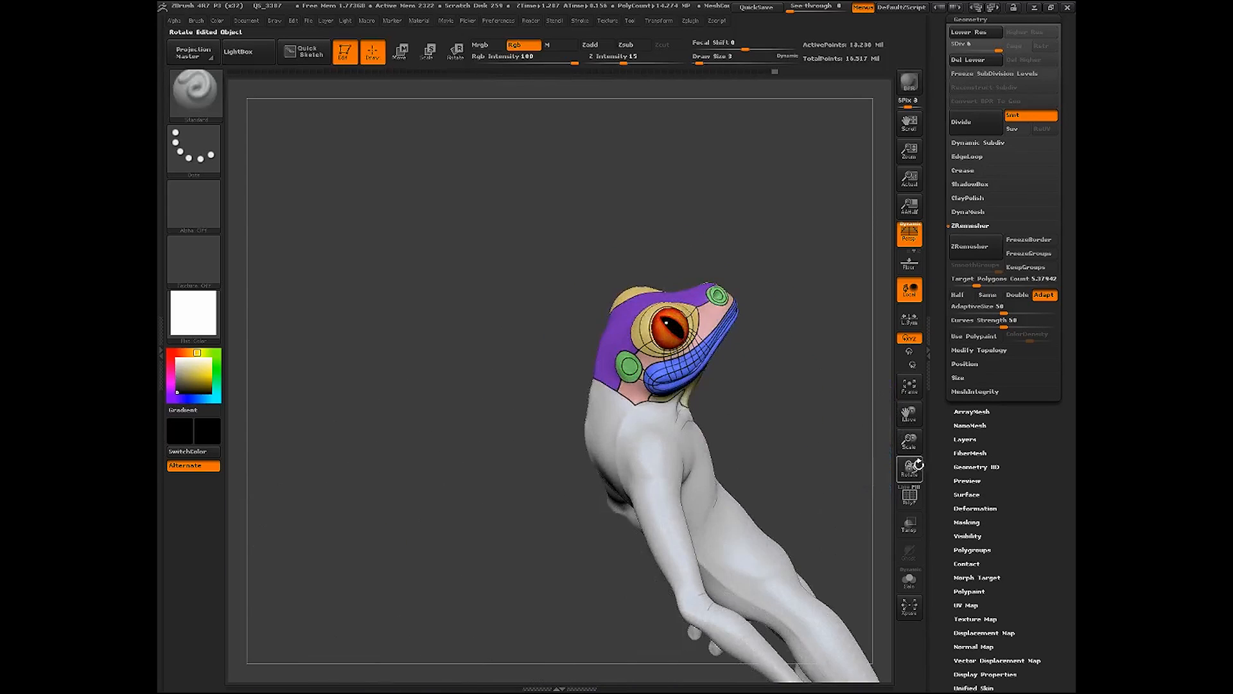
drag(913, 447, 911, 424)
drag(910, 416, 800, 486)
drag(786, 505, 748, 506)
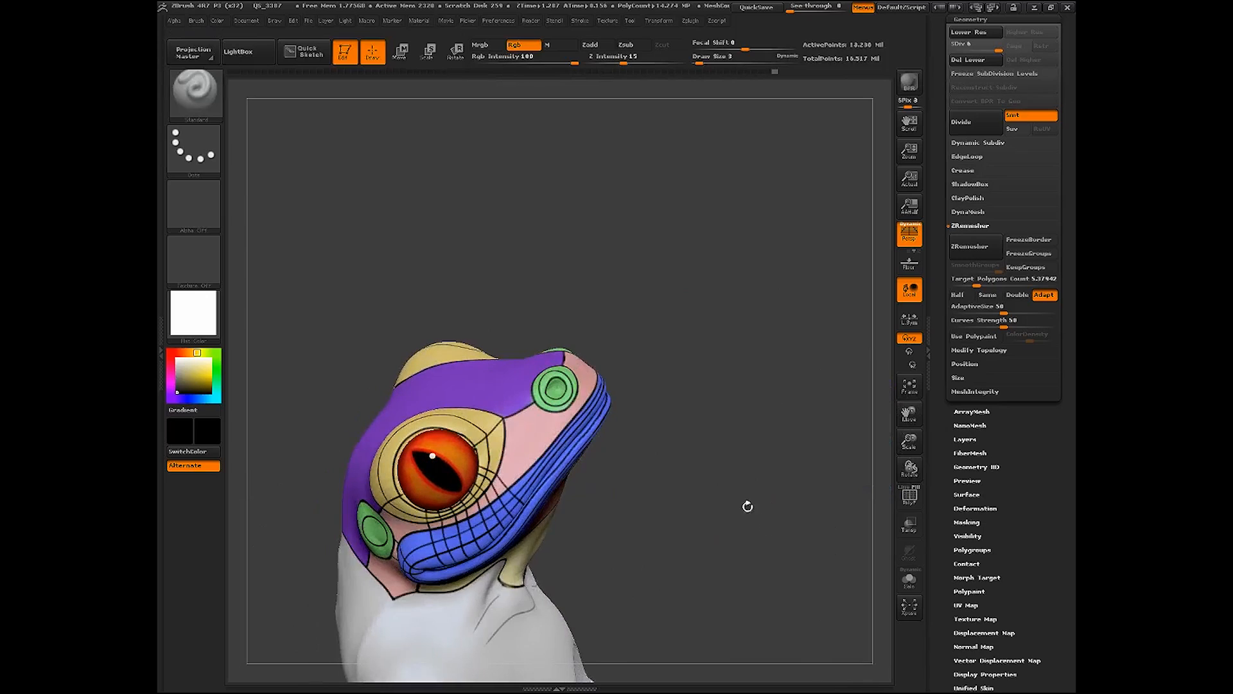
drag(638, 397, 537, 413)
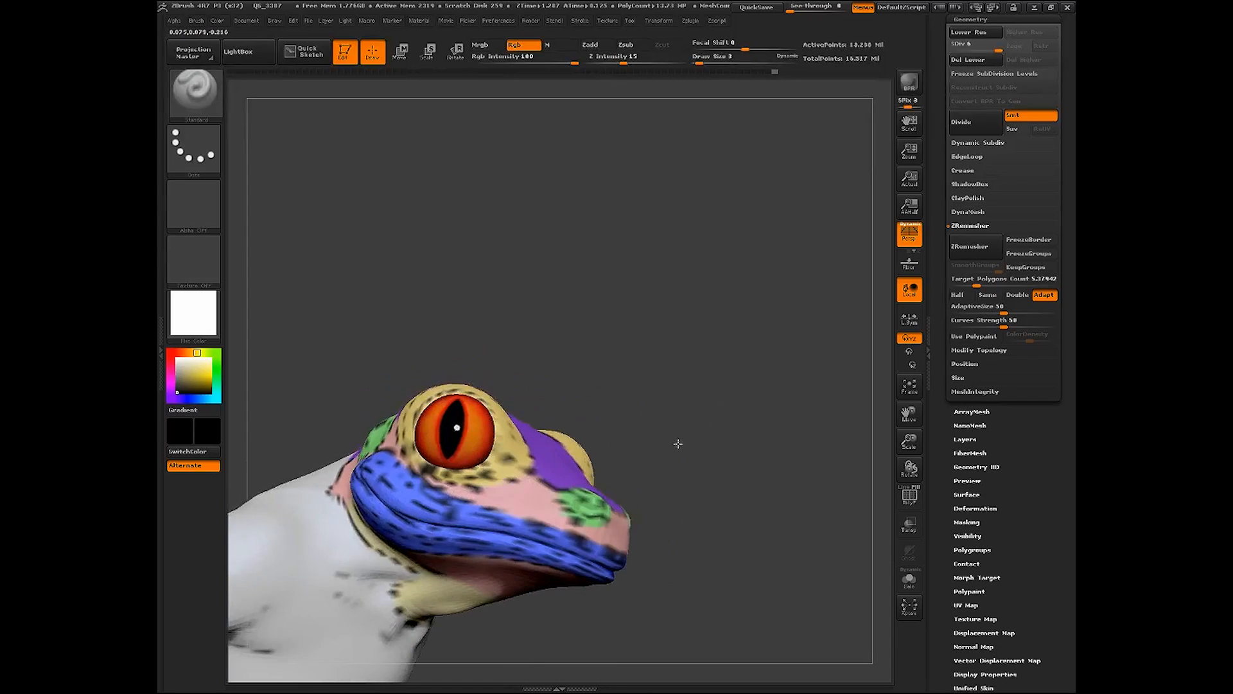
drag(678, 443, 716, 391)
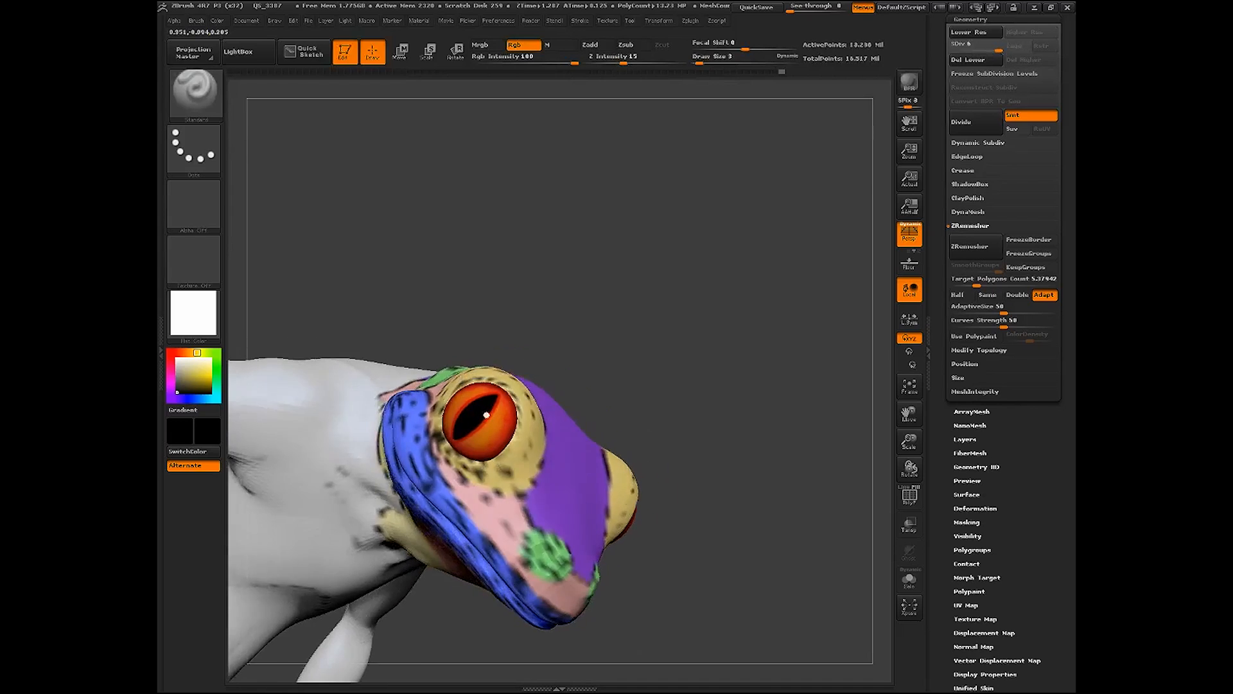
drag(646, 451, 790, 494)
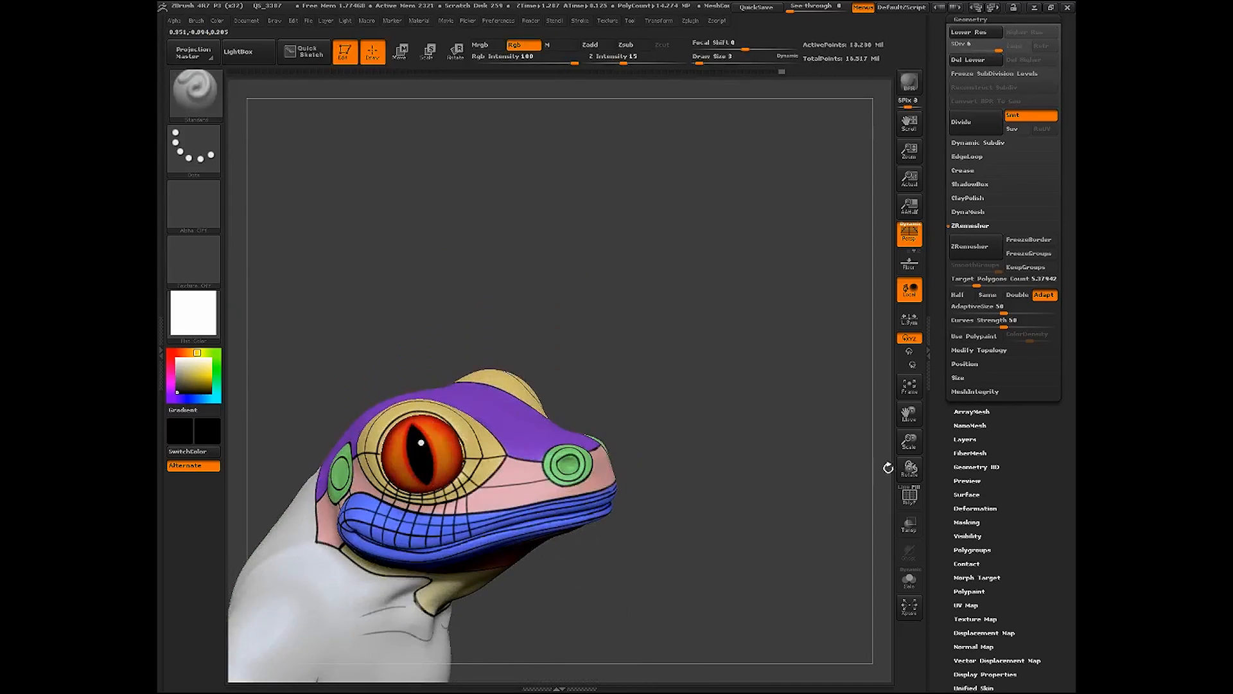
drag(908, 441, 946, 285)
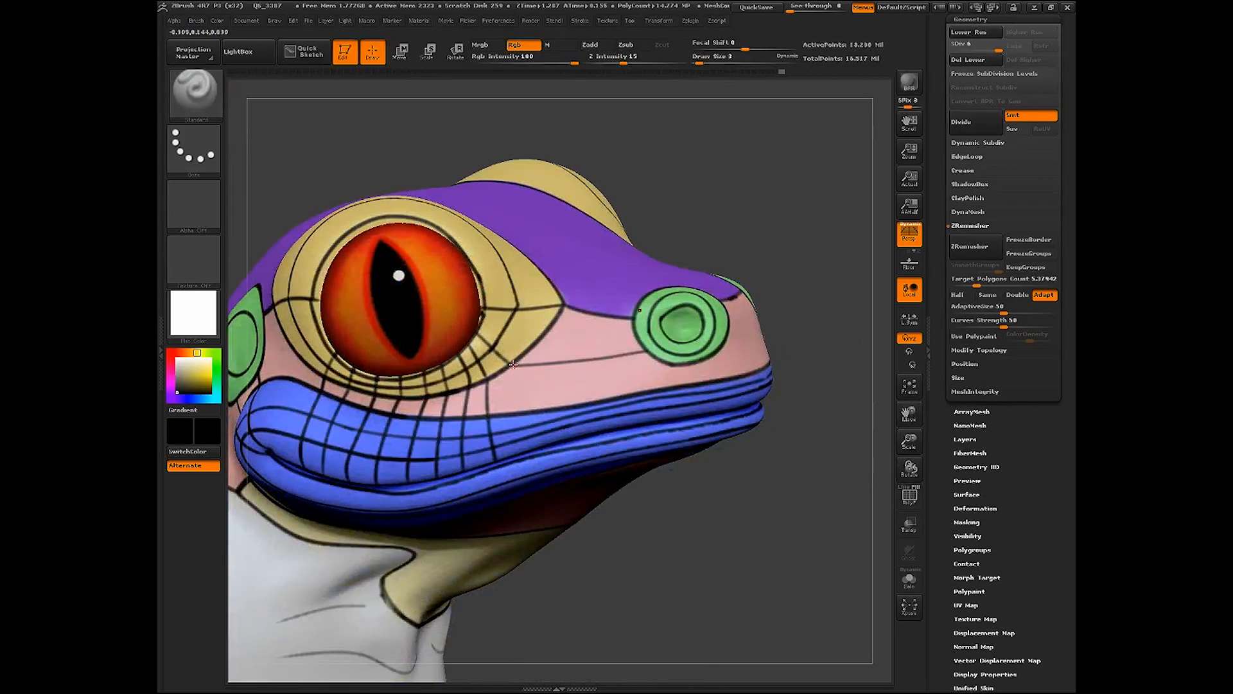
drag(512, 365, 529, 462)
Fill the pink area between the eye's front corner and the nostril with black grid lines, continuing the cross lines over the upper lip
drag(721, 191, 514, 311)
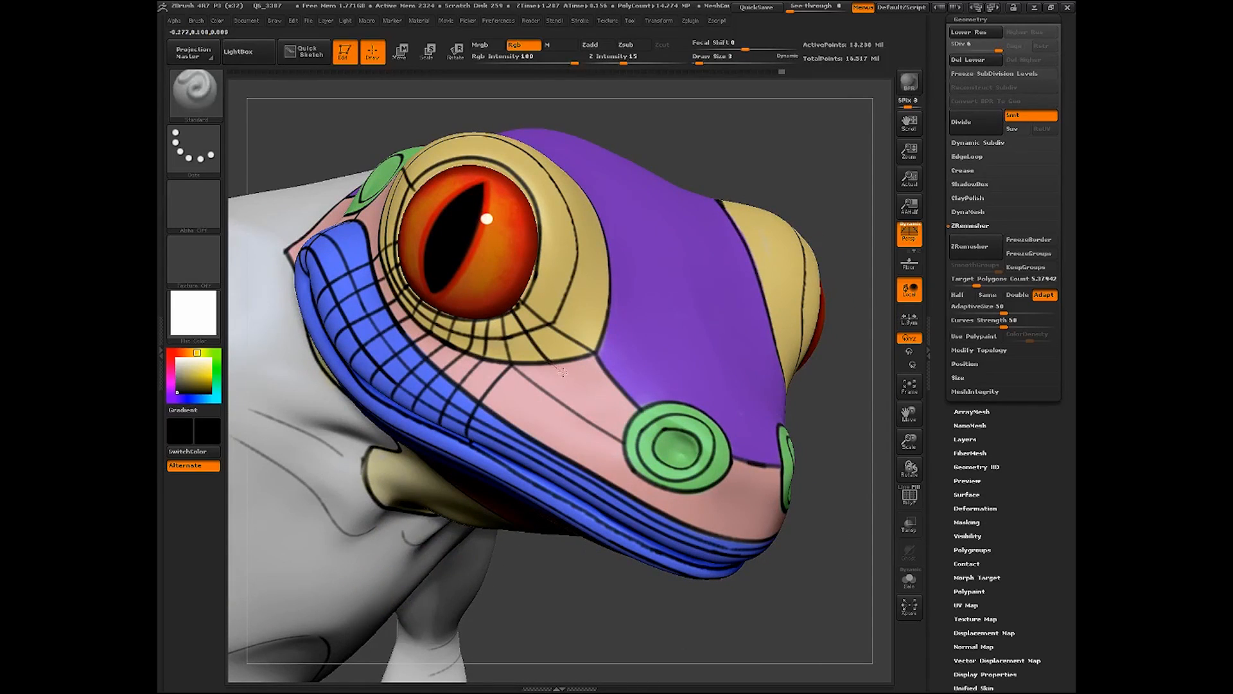
mouse_move(623, 625)
mouse_down()
mouse_move(745, 596)
mouse_move(724, 501)
mouse_move(543, 432)
mouse_move(581, 488)
mouse_move(593, 352)
mouse_move(545, 389)
mouse_move(540, 473)
mouse_up()
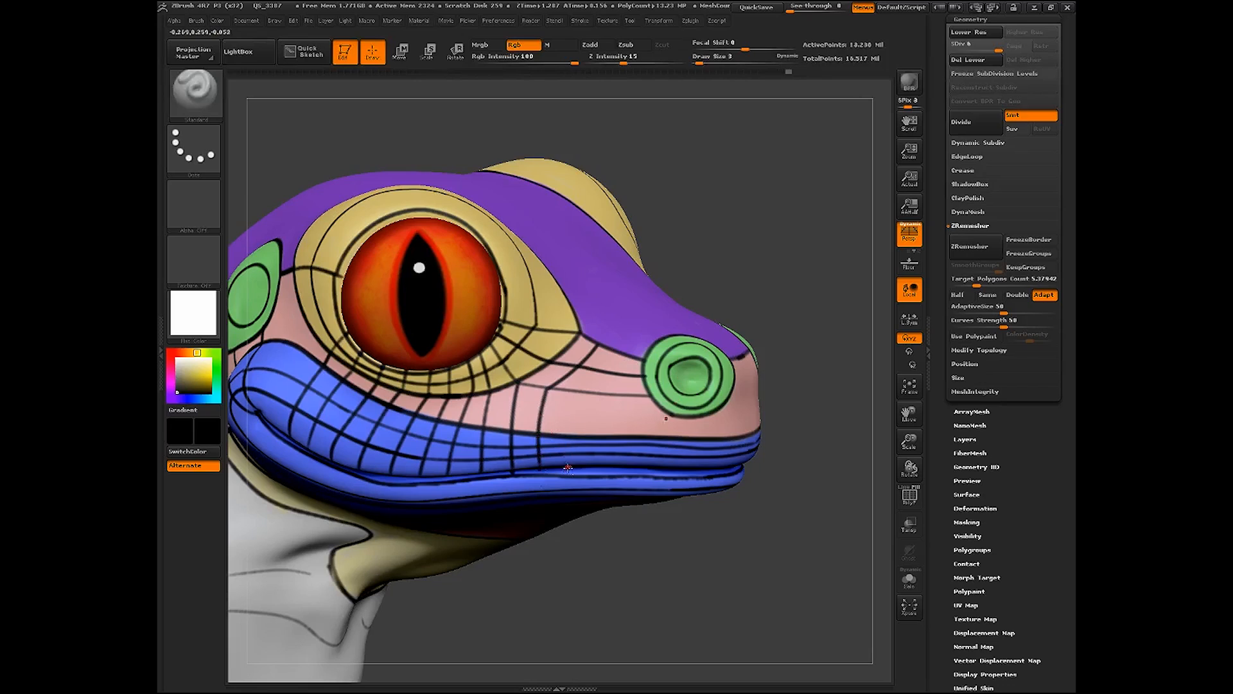
drag(590, 582, 588, 423)
mouse_move(567, 465)
mouse_down()
mouse_move(580, 390)
mouse_move(602, 422)
mouse_move(605, 459)
mouse_up()
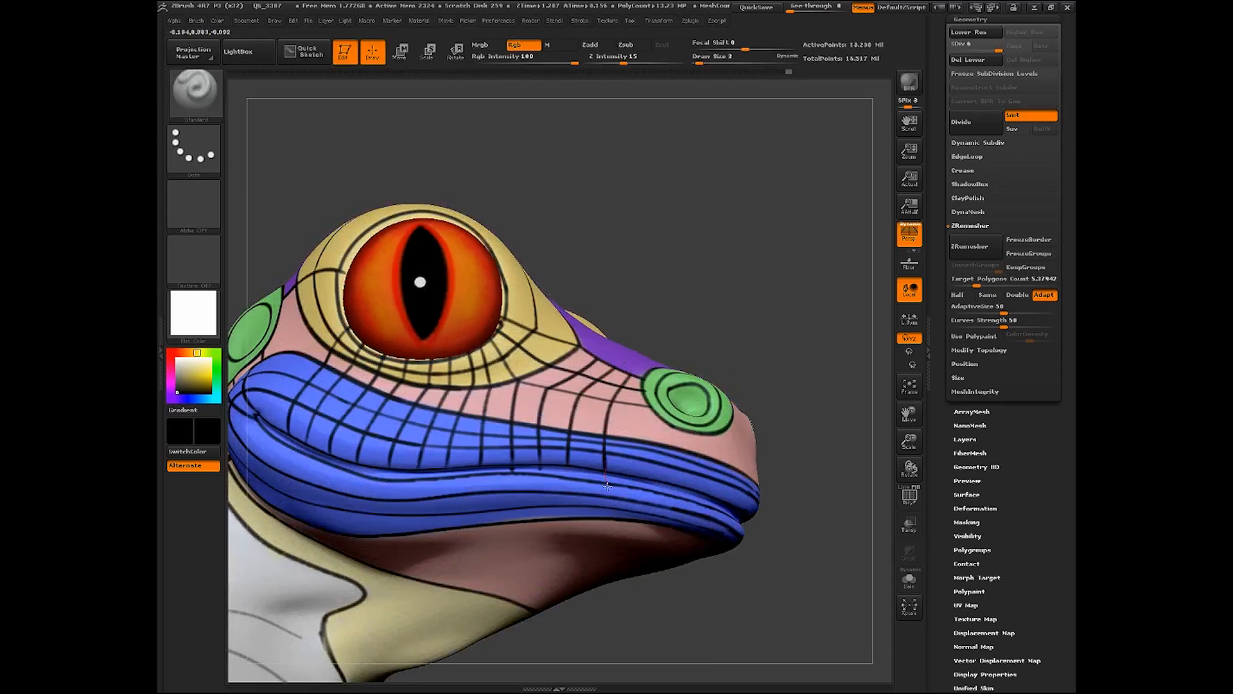
Draw black cross lines below the nostril, running from the green patch down across the upper lip
drag(781, 322, 635, 457)
drag(638, 501, 639, 503)
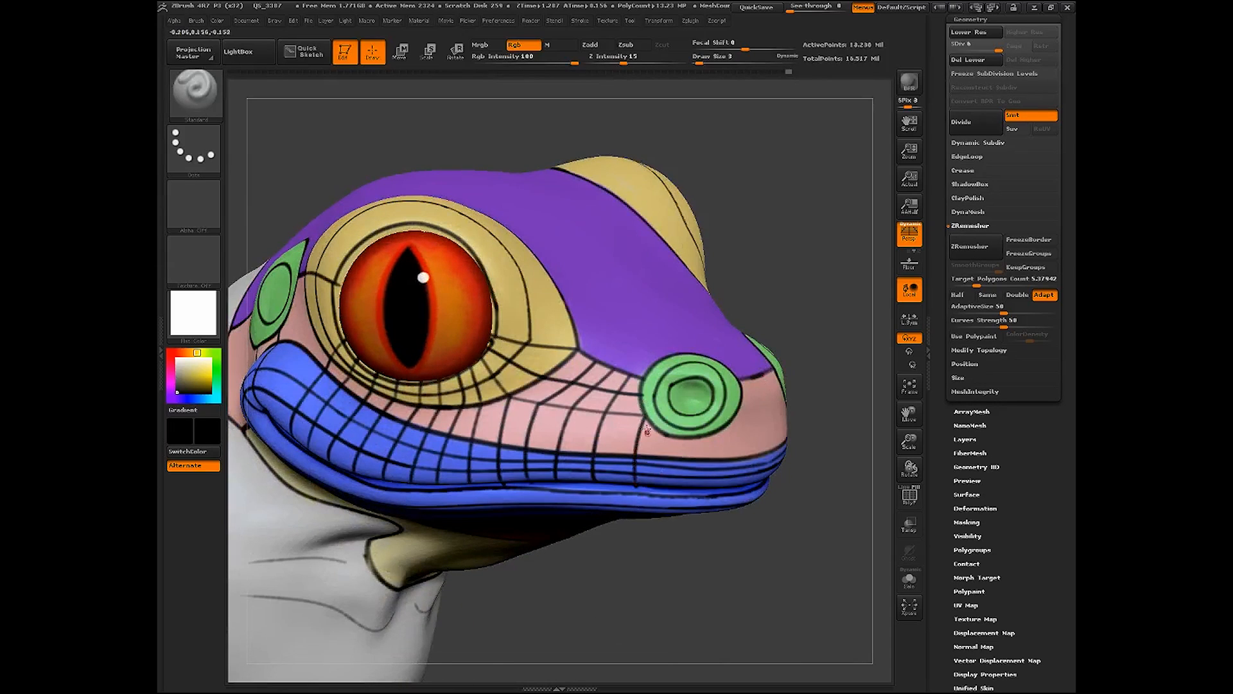
mouse_move(659, 556)
mouse_down()
mouse_move(721, 336)
mouse_move(668, 437)
mouse_up()
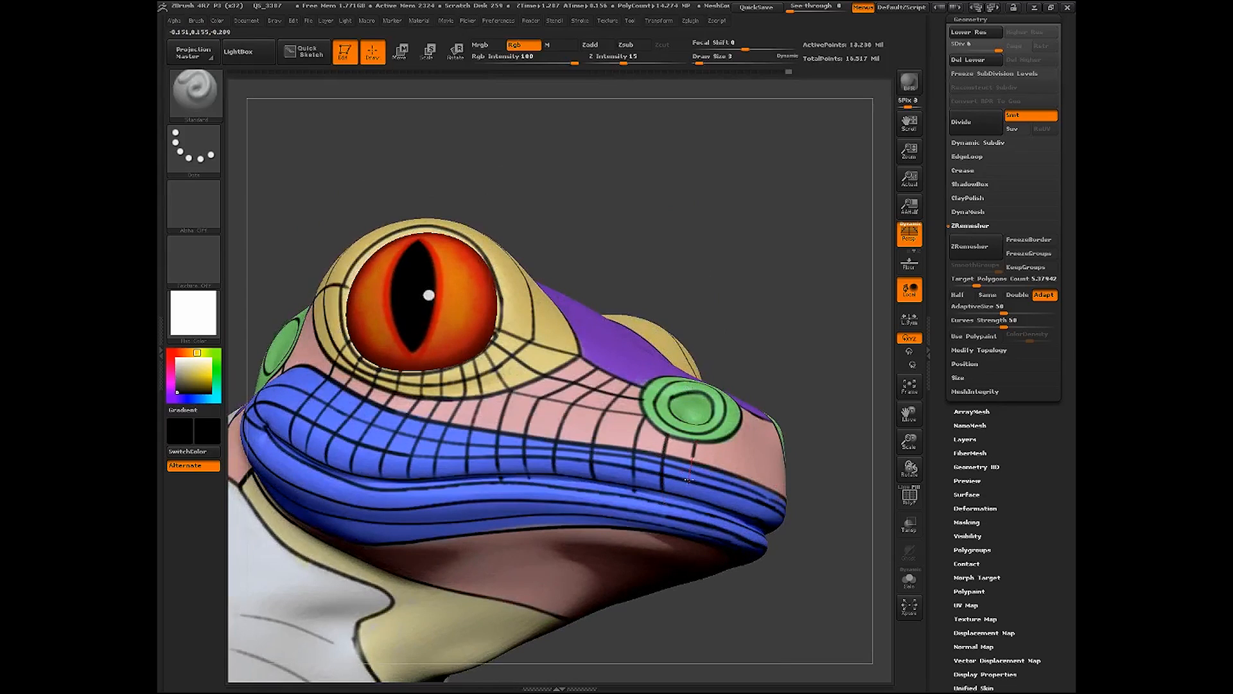
drag(688, 479, 685, 501)
drag(725, 448, 714, 505)
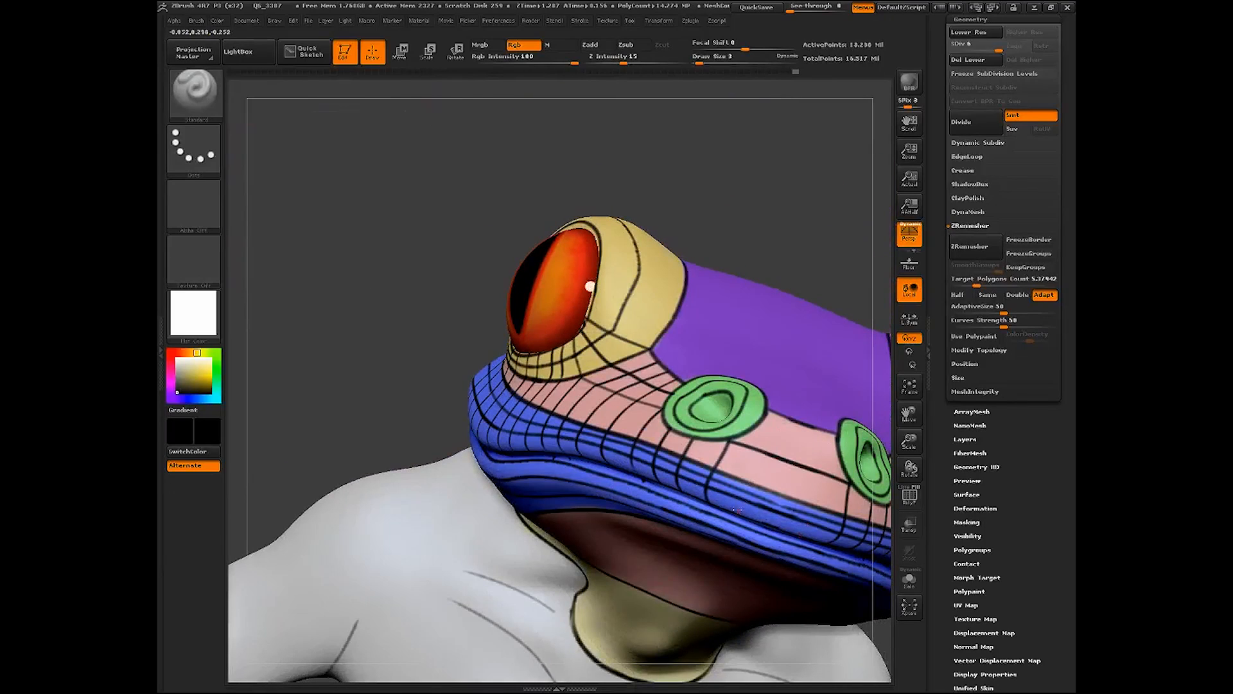
Draw black cross lines over the front of the snout between the nostrils and down the upper lip, including one on the centerline
mouse_move(737, 510)
mouse_down()
mouse_move(793, 414)
mouse_move(801, 424)
mouse_up()
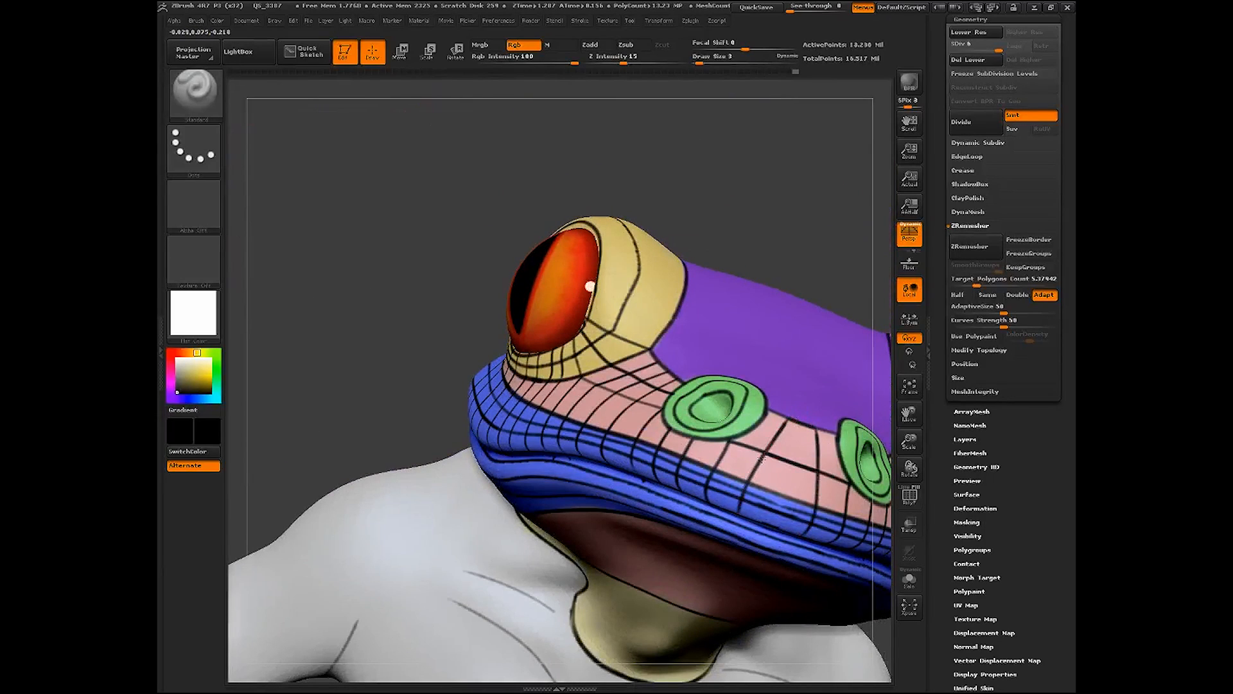
drag(908, 414, 667, 383)
drag(758, 215, 743, 217)
drag(615, 382, 612, 483)
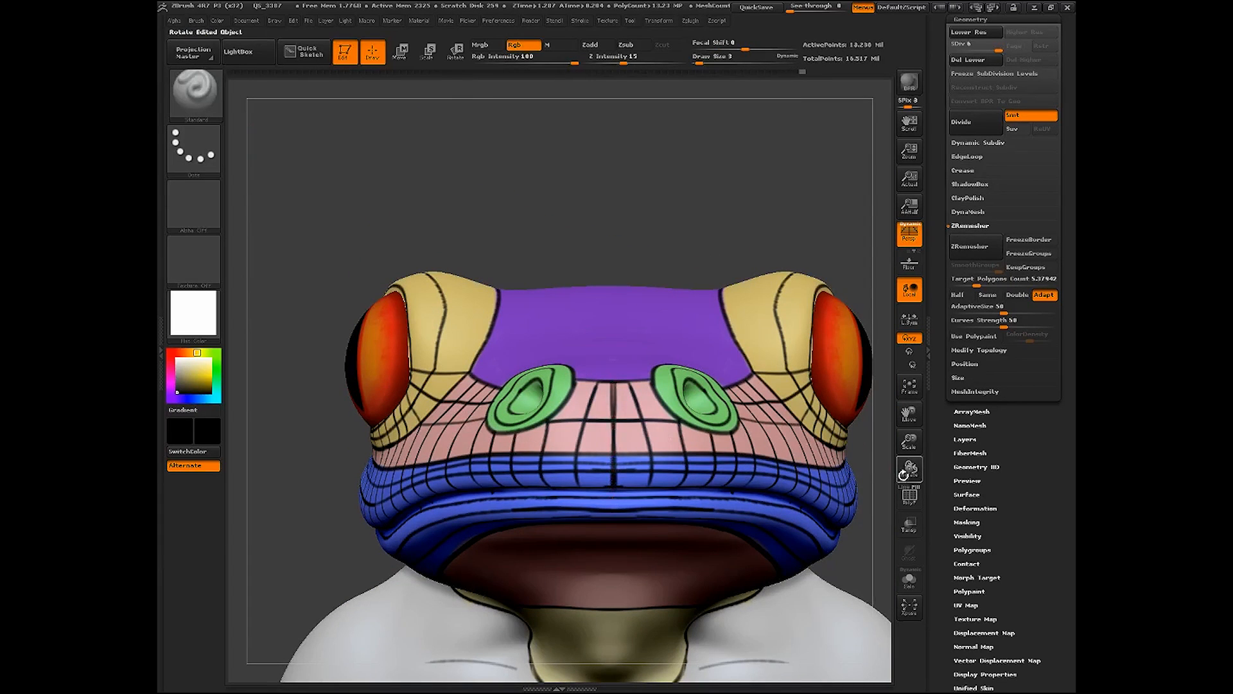
Draw black grid lines around the corner of the mouth, linking the blue lip patch to the pink area behind it
drag(909, 448, 842, 445)
mouse_move(802, 444)
mouse_down()
mouse_move(837, 437)
mouse_move(792, 527)
mouse_move(815, 434)
mouse_up()
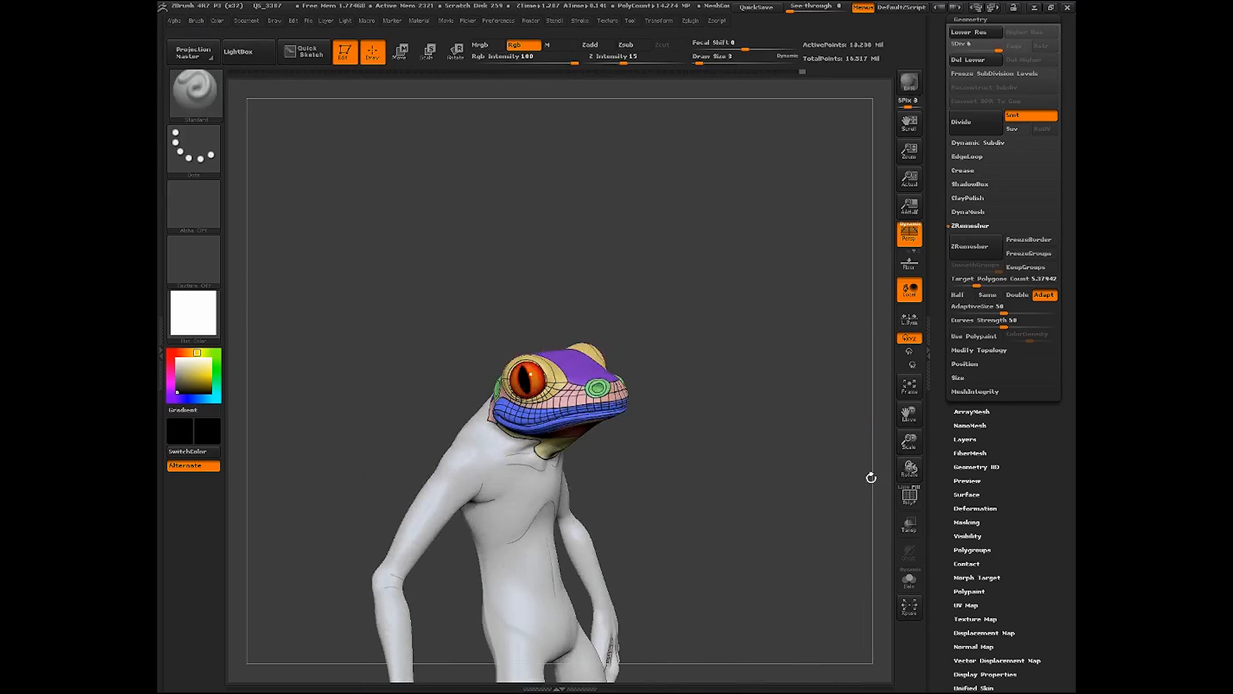
drag(646, 412, 729, 390)
drag(910, 441, 920, 442)
drag(909, 416, 953, 428)
drag(809, 586, 778, 554)
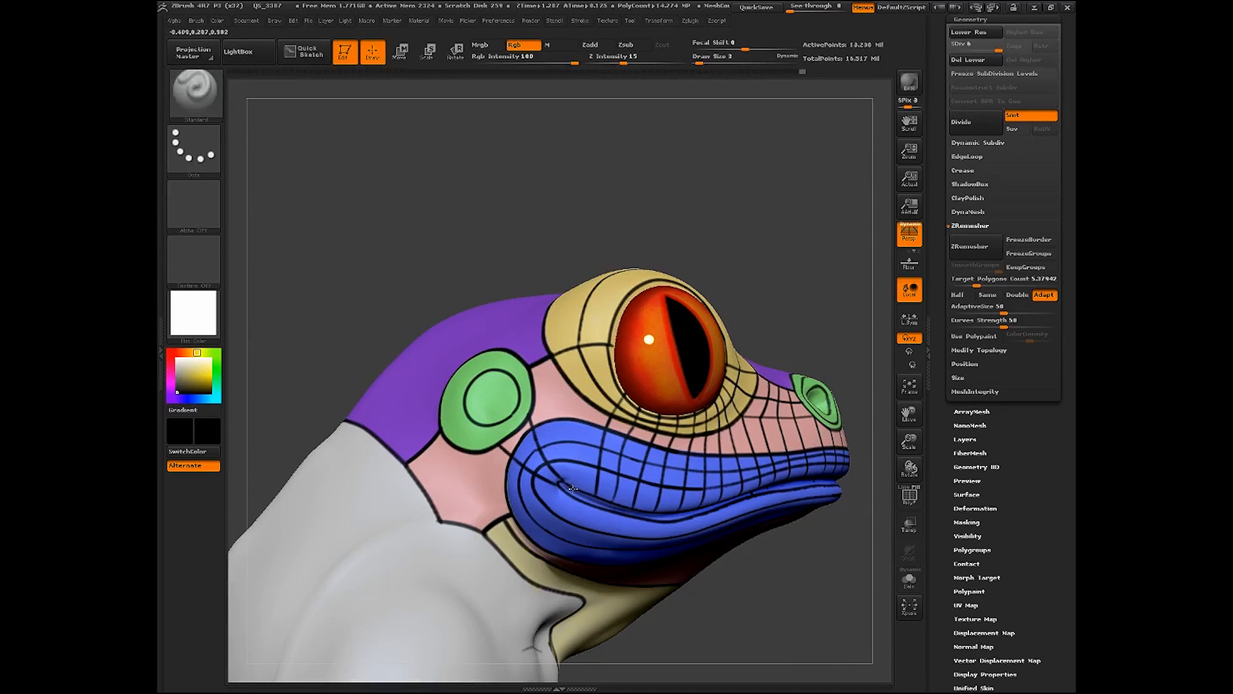
drag(574, 452, 596, 374)
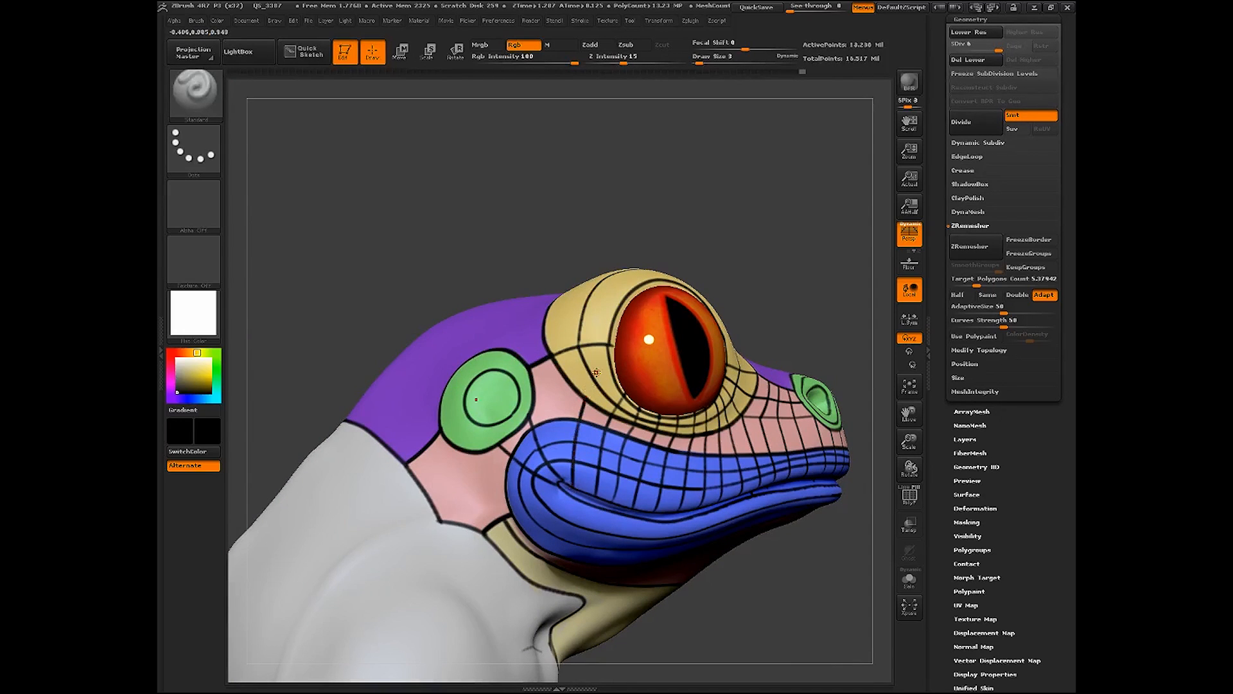
Fill the pink area between the eye, the green ear patch and the lip with black cross lines, extending them onto the yellow patch
mouse_move(806, 276)
mouse_down()
mouse_move(842, 292)
mouse_move(751, 506)
mouse_move(701, 453)
mouse_up()
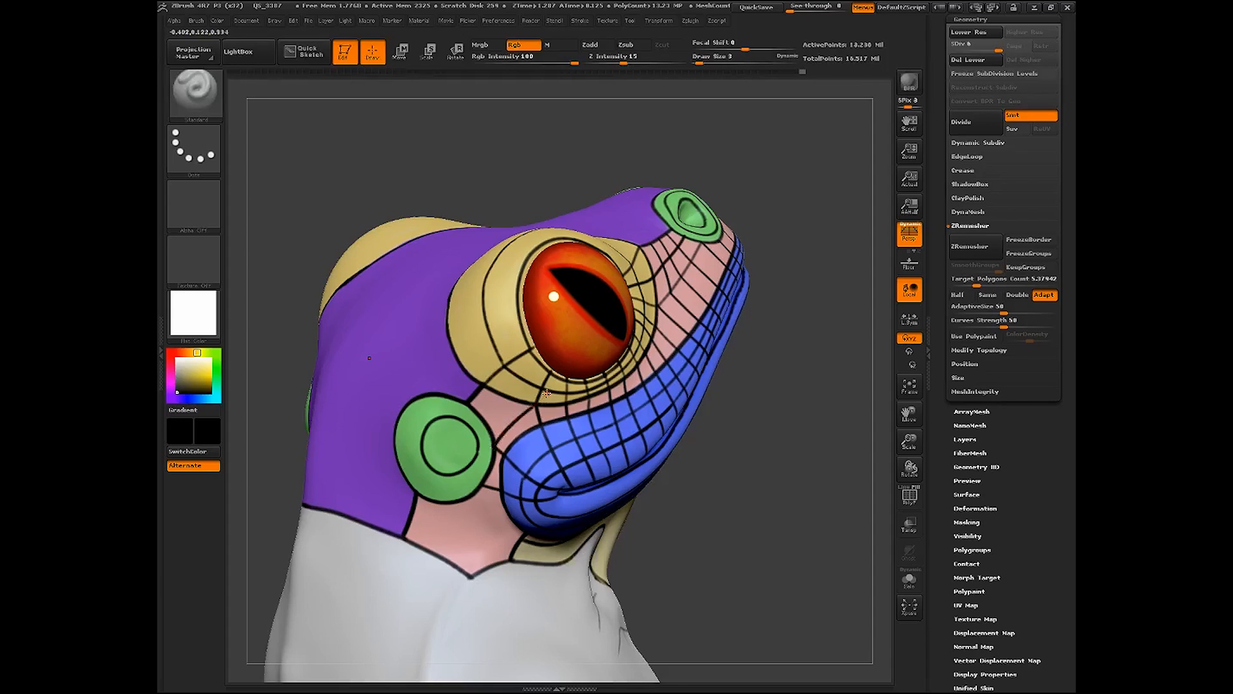
drag(706, 474, 720, 486)
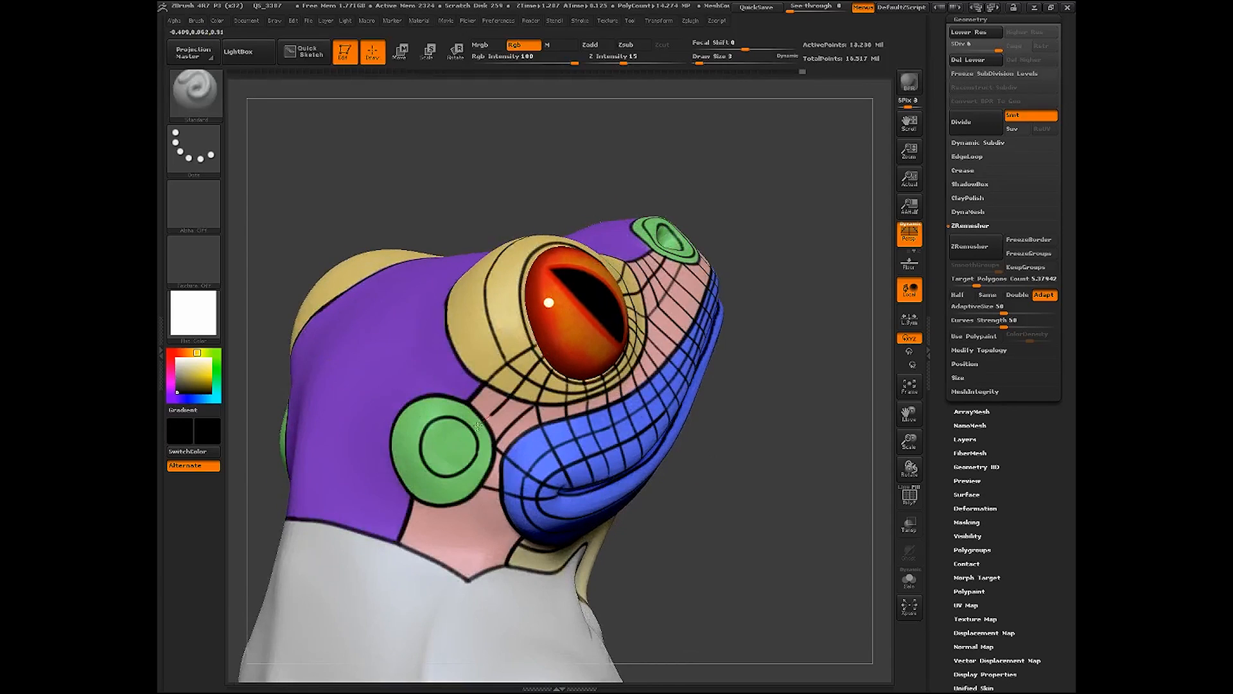
drag(758, 560, 767, 552)
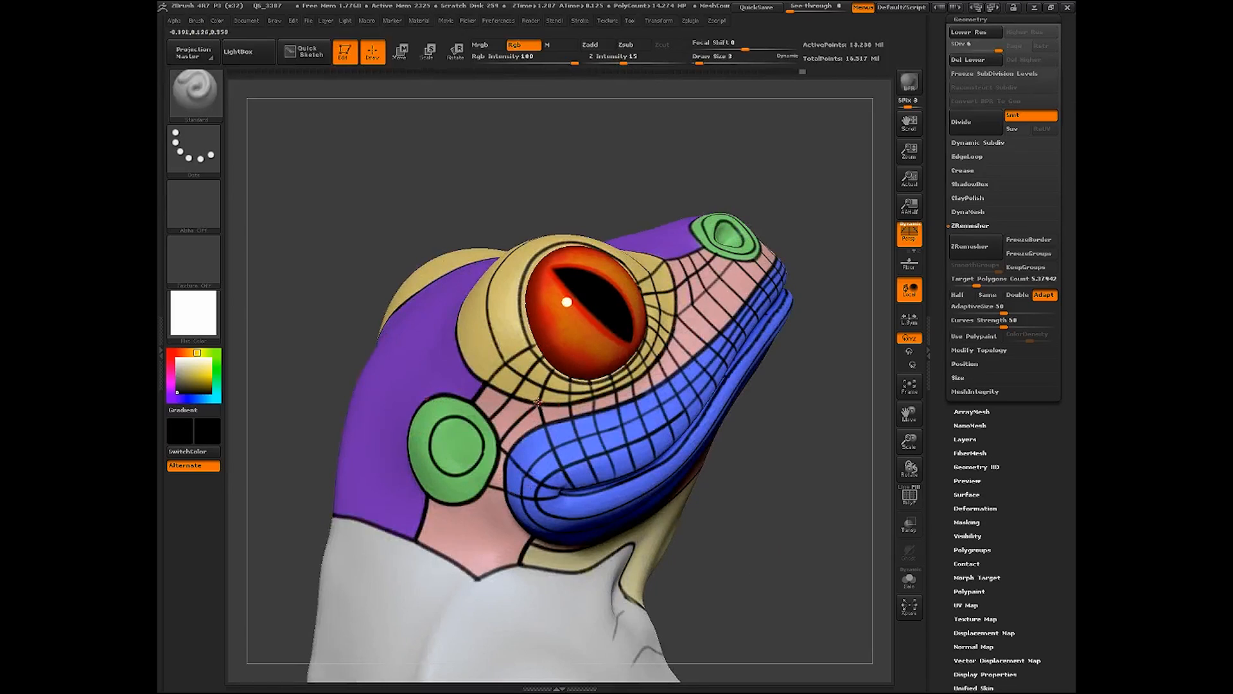
drag(752, 502, 791, 522)
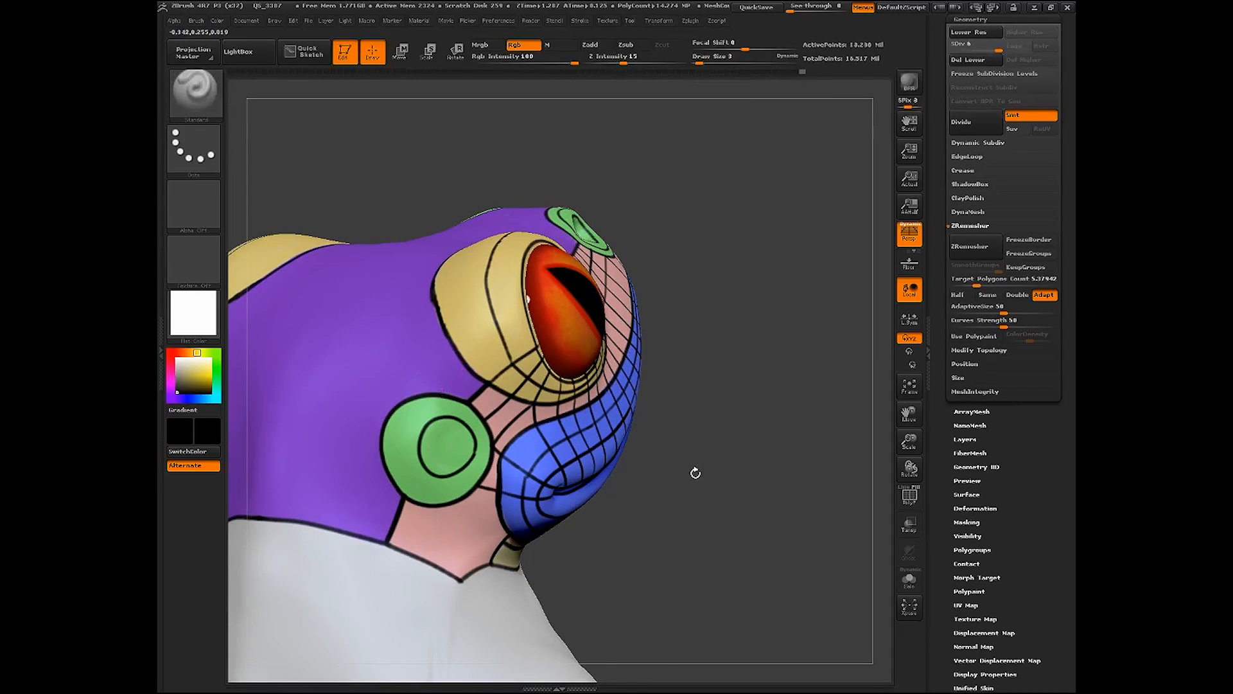
drag(695, 472, 690, 497)
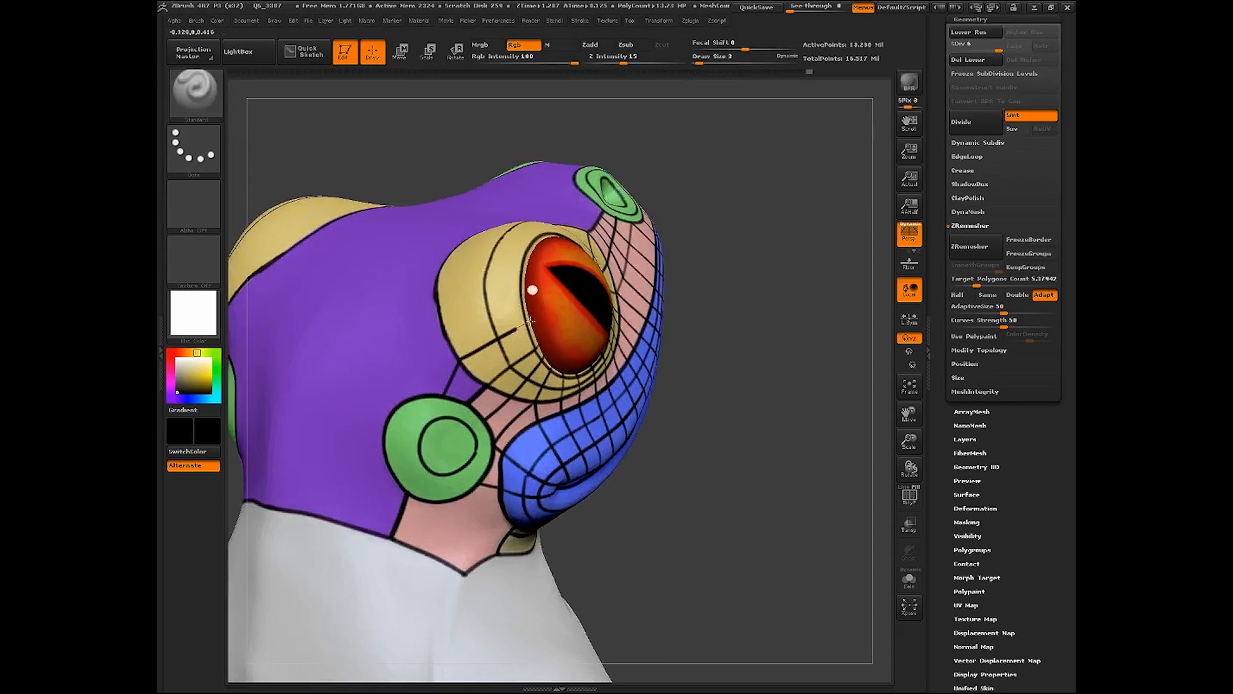
Draw two black cross lines over the purple top of the head, joining the yellow patches of both eyes
drag(749, 495, 809, 394)
drag(740, 608, 802, 567)
mouse_move(775, 333)
mouse_down()
mouse_move(560, 387)
mouse_move(675, 254)
mouse_up()
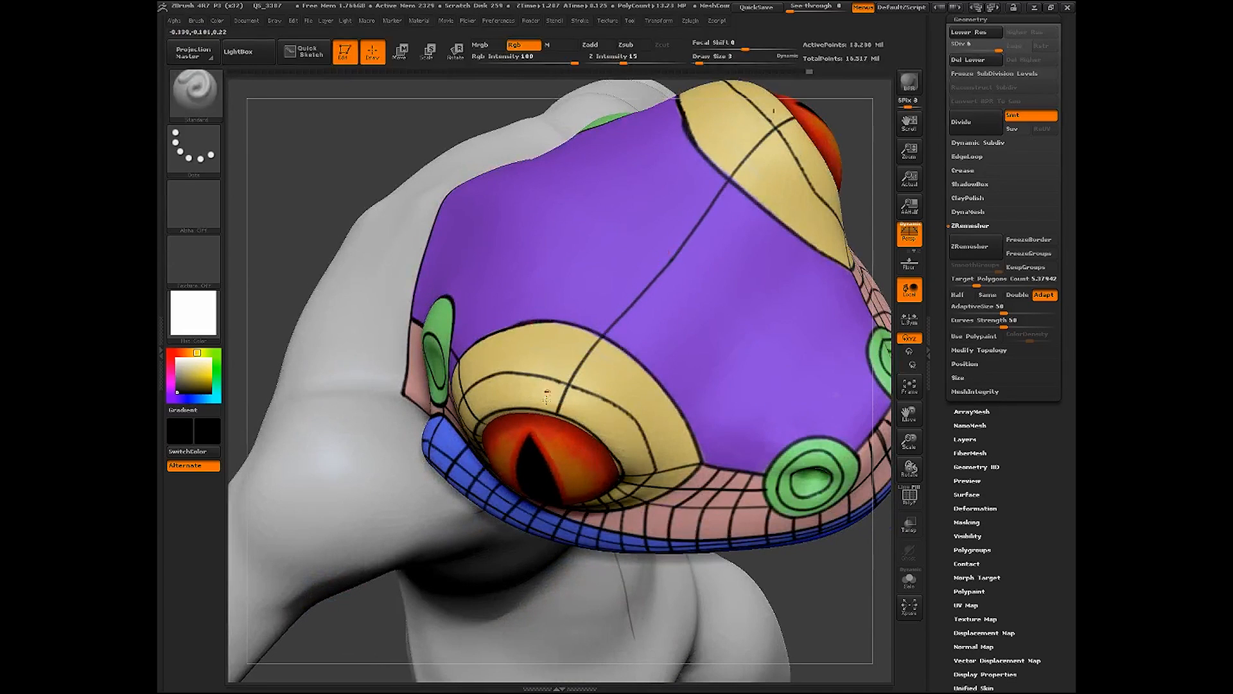
mouse_move(811, 574)
mouse_down()
mouse_move(596, 435)
mouse_move(716, 329)
mouse_up()
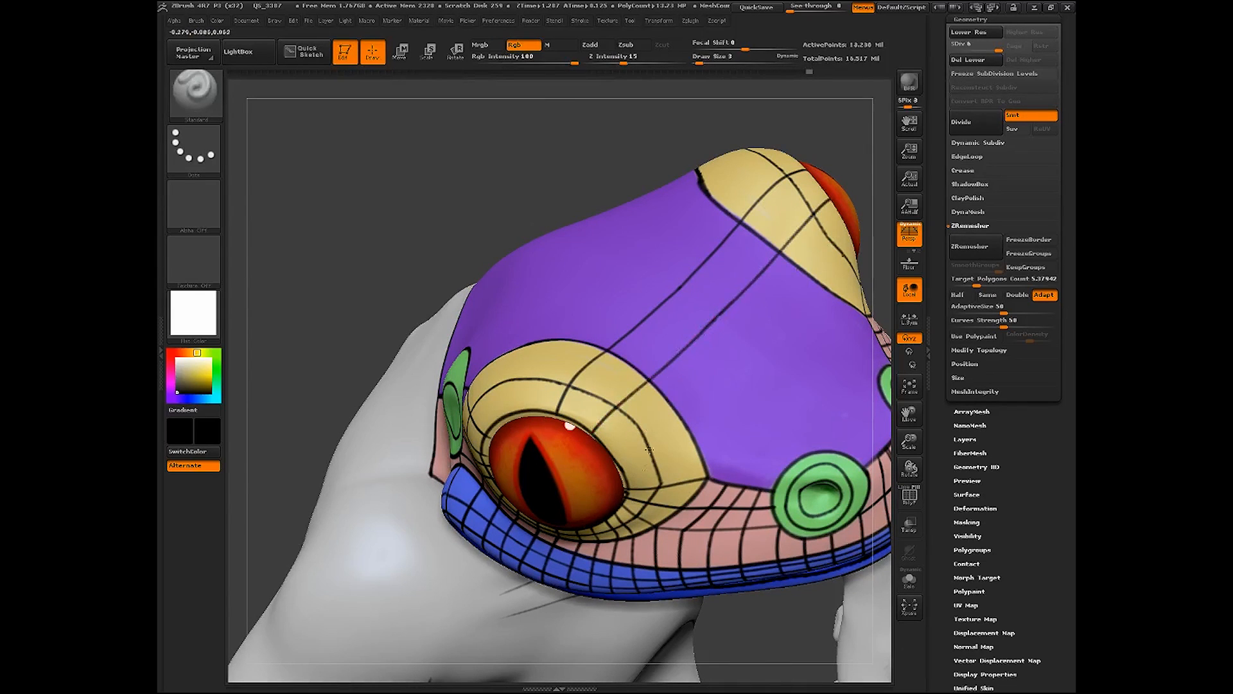
Add black grid lines on the yellow patch at the eye's front corner, continuing them into the pink area toward the nostril
drag(795, 633, 565, 590)
drag(909, 441, 845, 453)
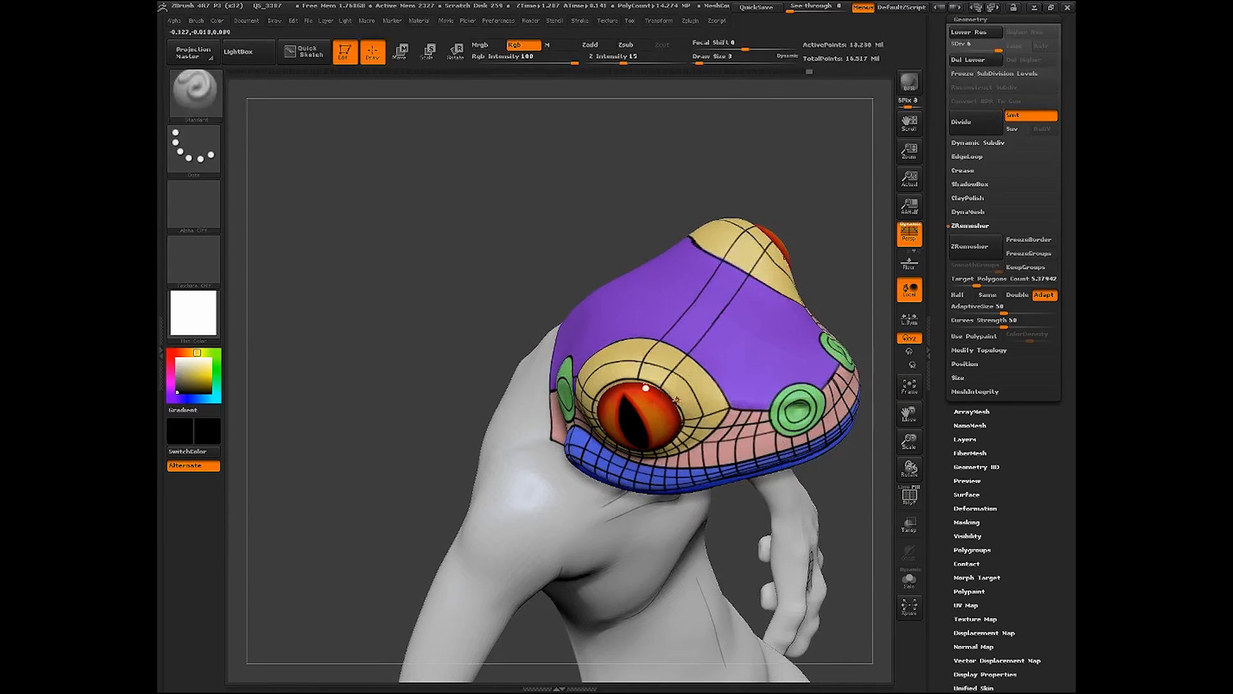
drag(731, 523, 734, 481)
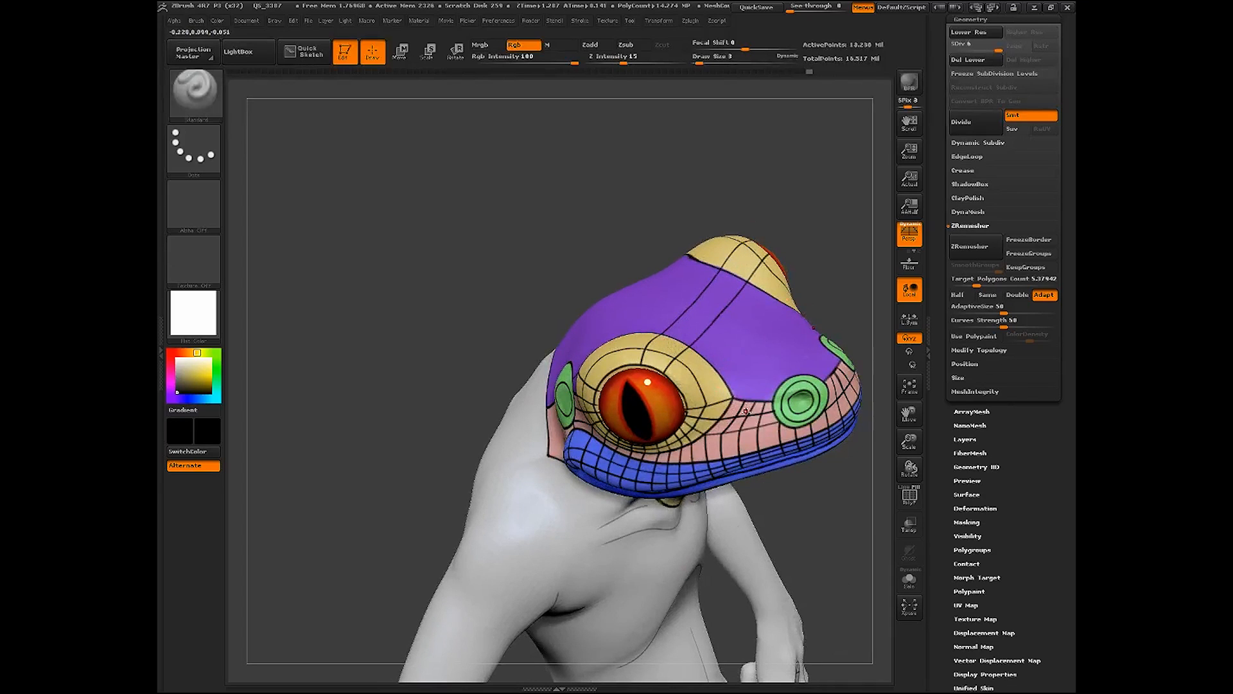
drag(802, 532, 759, 328)
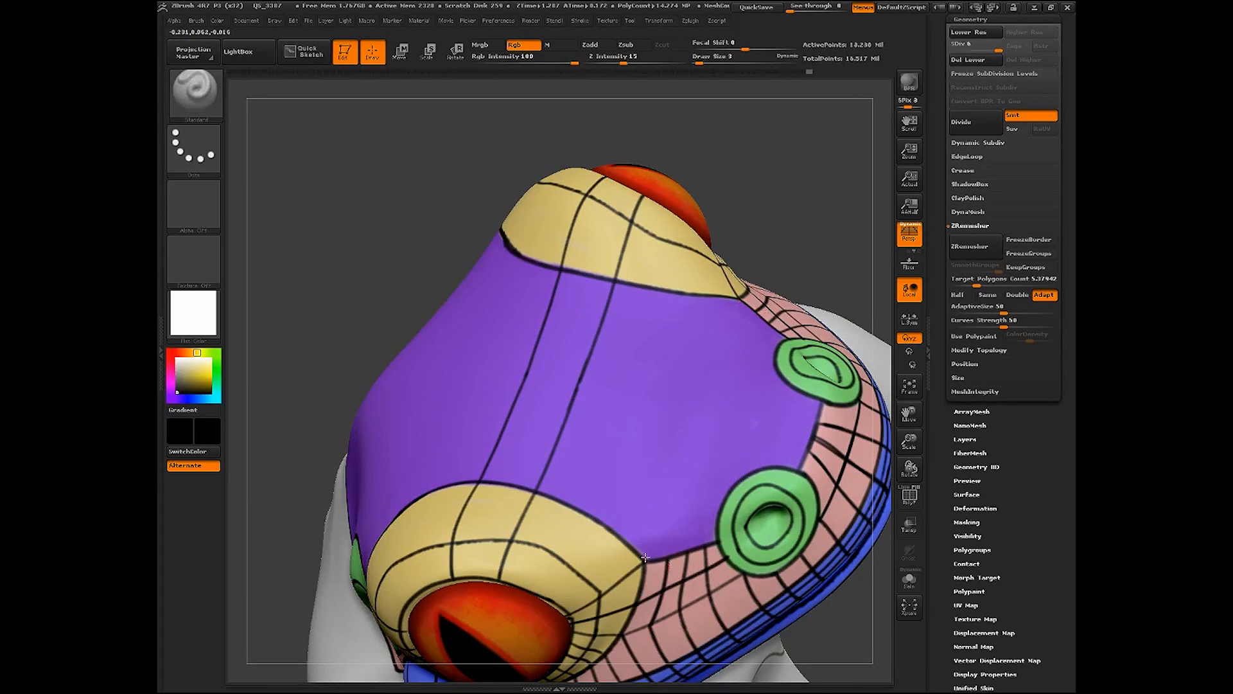
Draw four black lines across the purple snout from the eye's front corner and the pink patch to the opposite side
drag(646, 557, 692, 402)
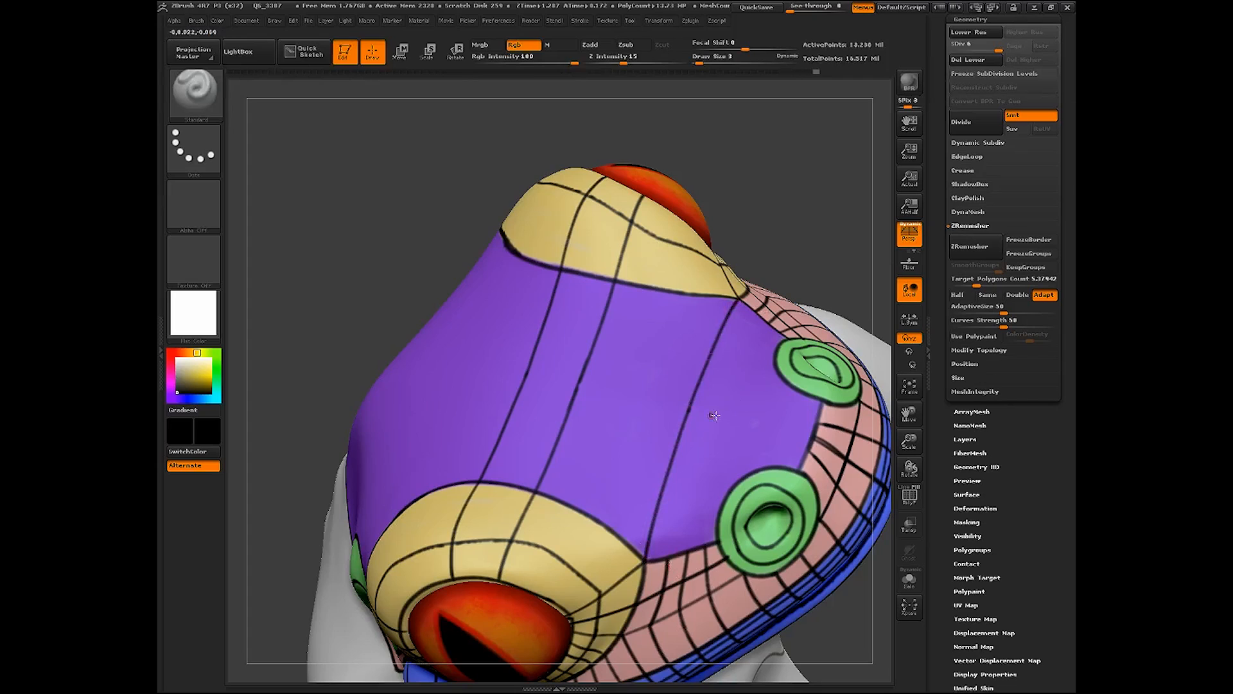
right_drag(714, 415, 687, 492)
drag(666, 561, 713, 423)
mouse_move(686, 557)
mouse_down()
mouse_move(714, 450)
mouse_move(727, 443)
mouse_up()
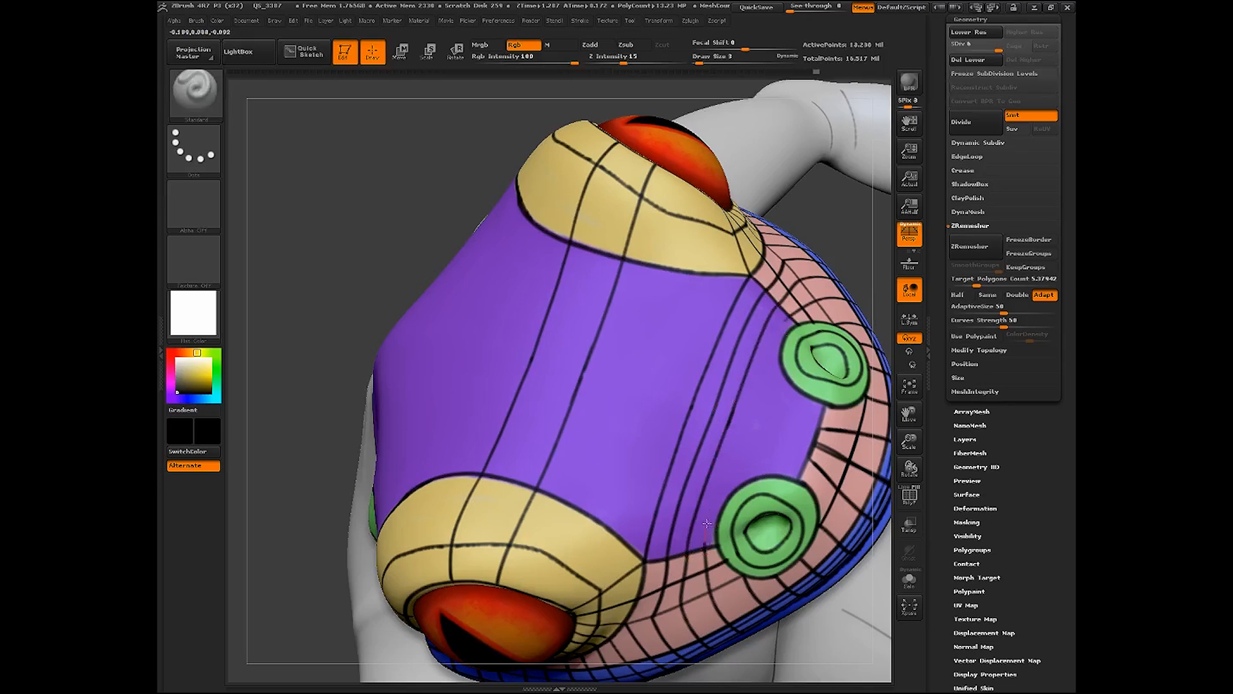
drag(706, 523, 753, 427)
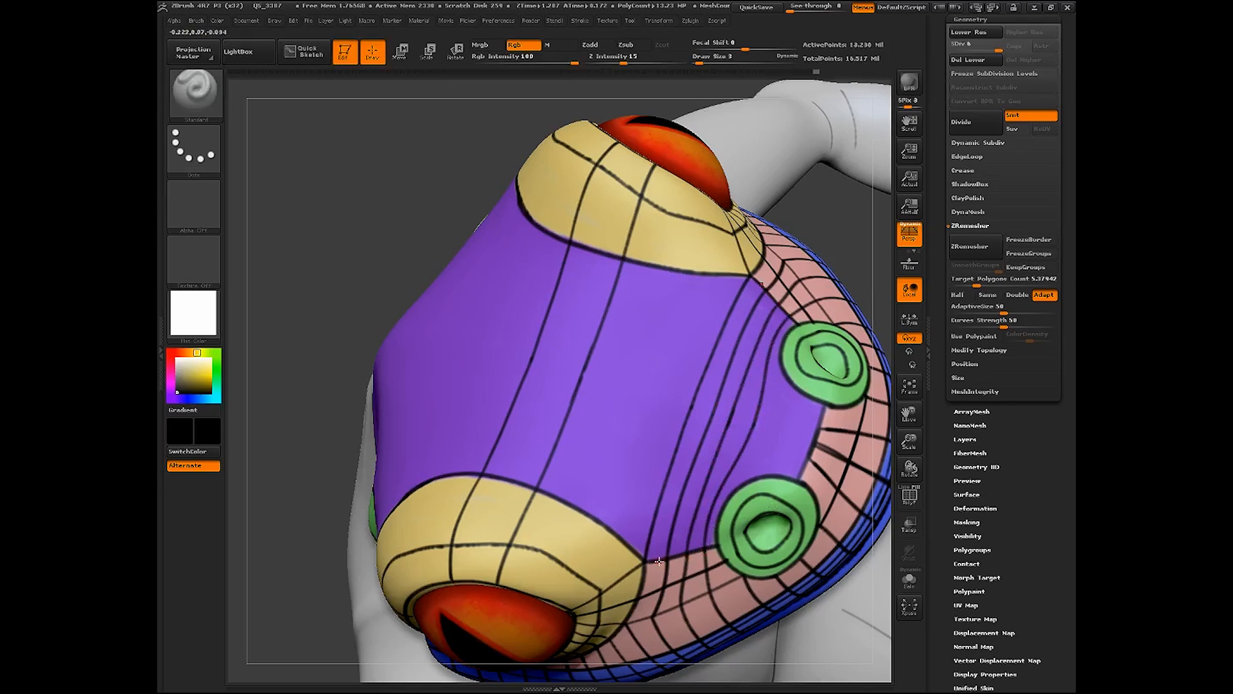
Draw a black cross line over the front of the yellow eye patch and continue it across the purple forehead
drag(320, 608, 411, 506)
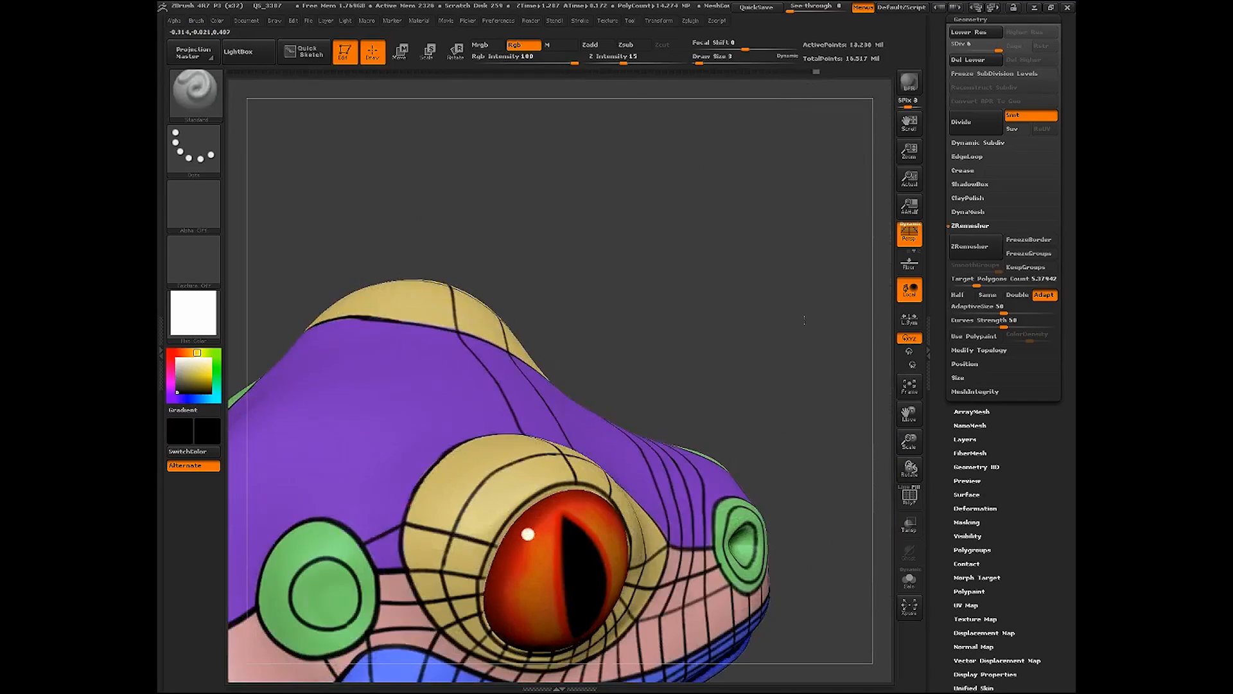
drag(697, 382, 598, 497)
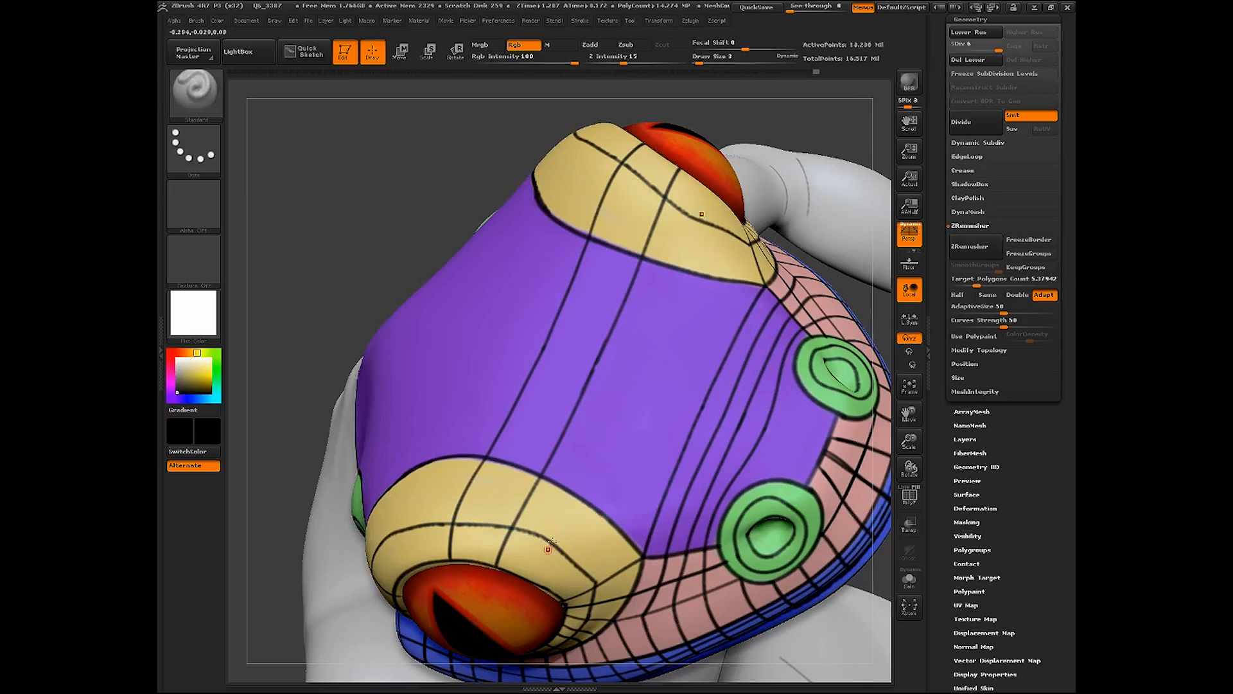
mouse_move(393, 244)
mouse_down()
mouse_move(393, 199)
mouse_move(543, 549)
mouse_up()
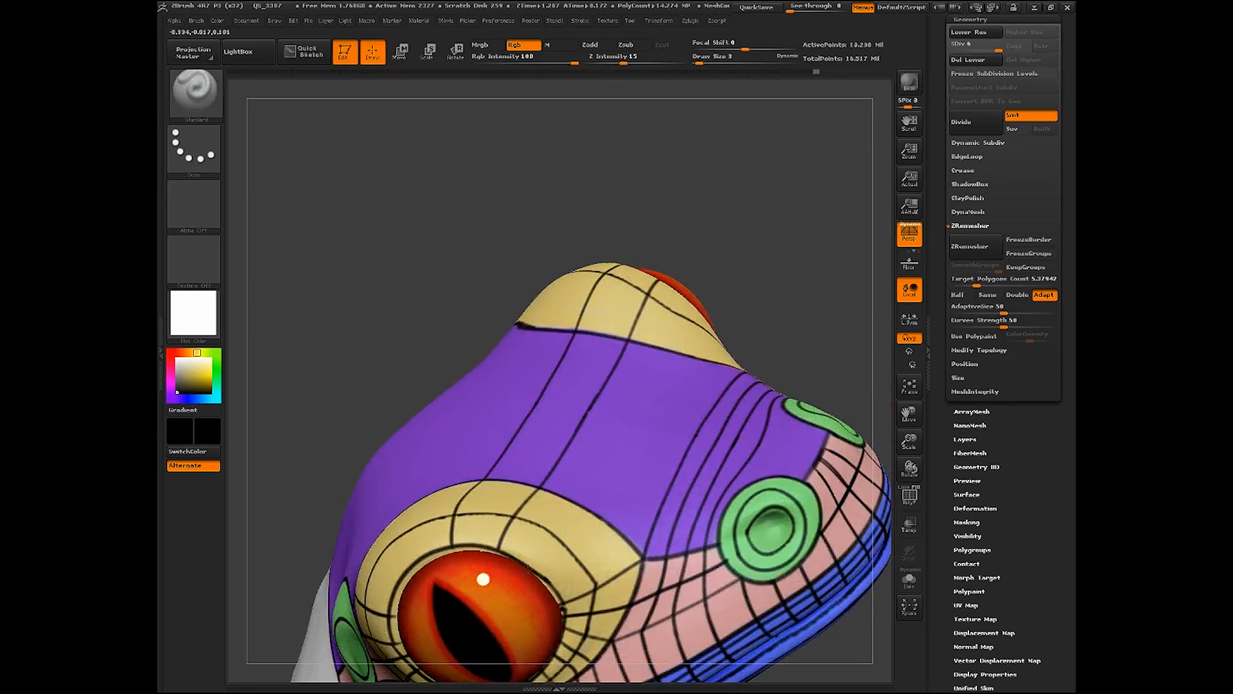
drag(566, 537, 601, 508)
drag(398, 257, 411, 385)
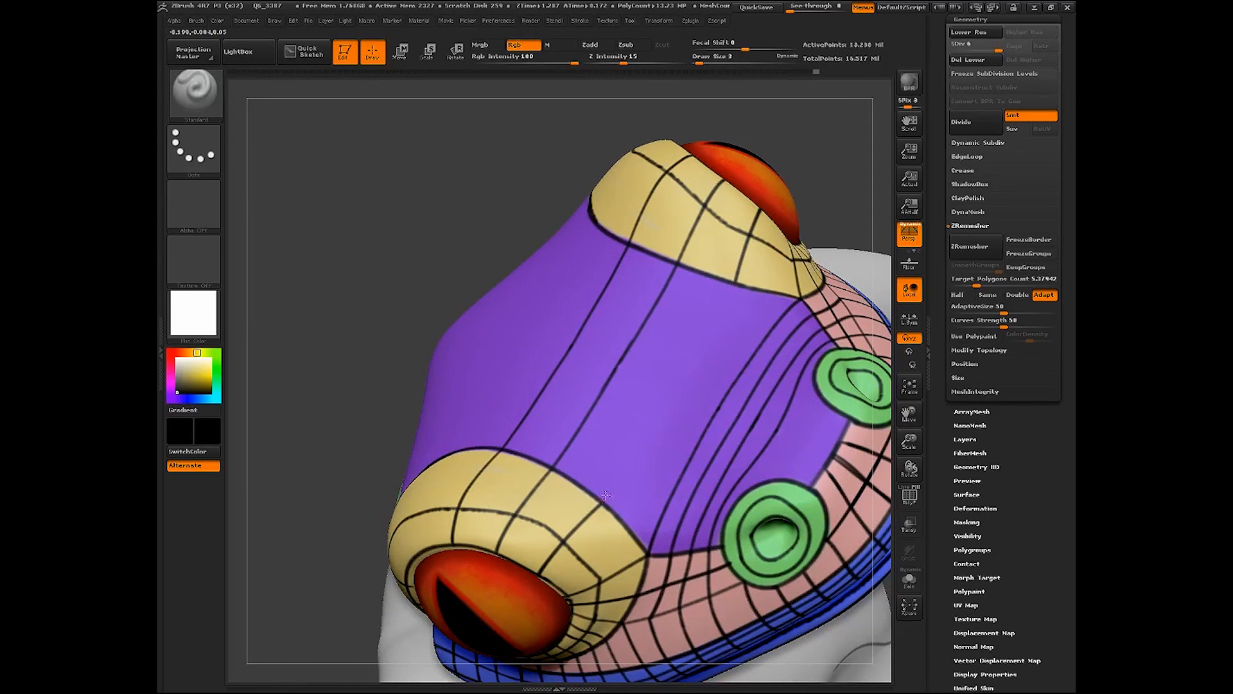
drag(605, 494, 674, 369)
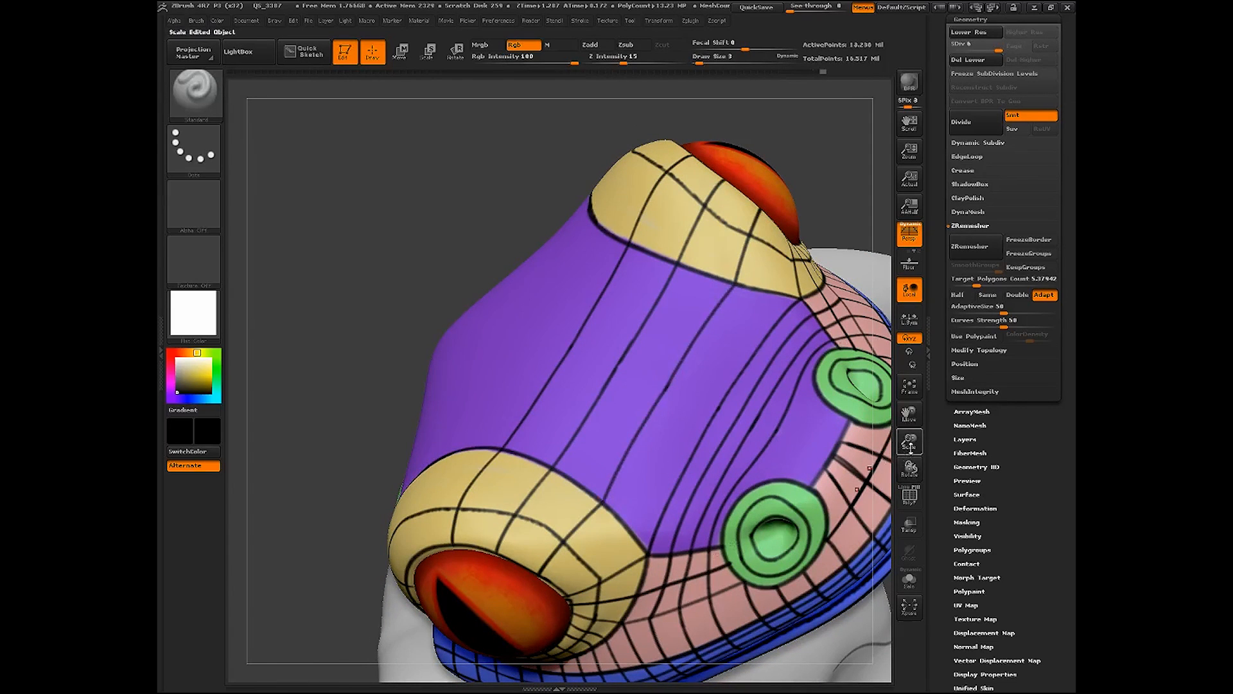
Draw a black centerline along the purple patch from between the eyes down to the snout tip
drag(910, 444, 900, 386)
drag(771, 344, 790, 371)
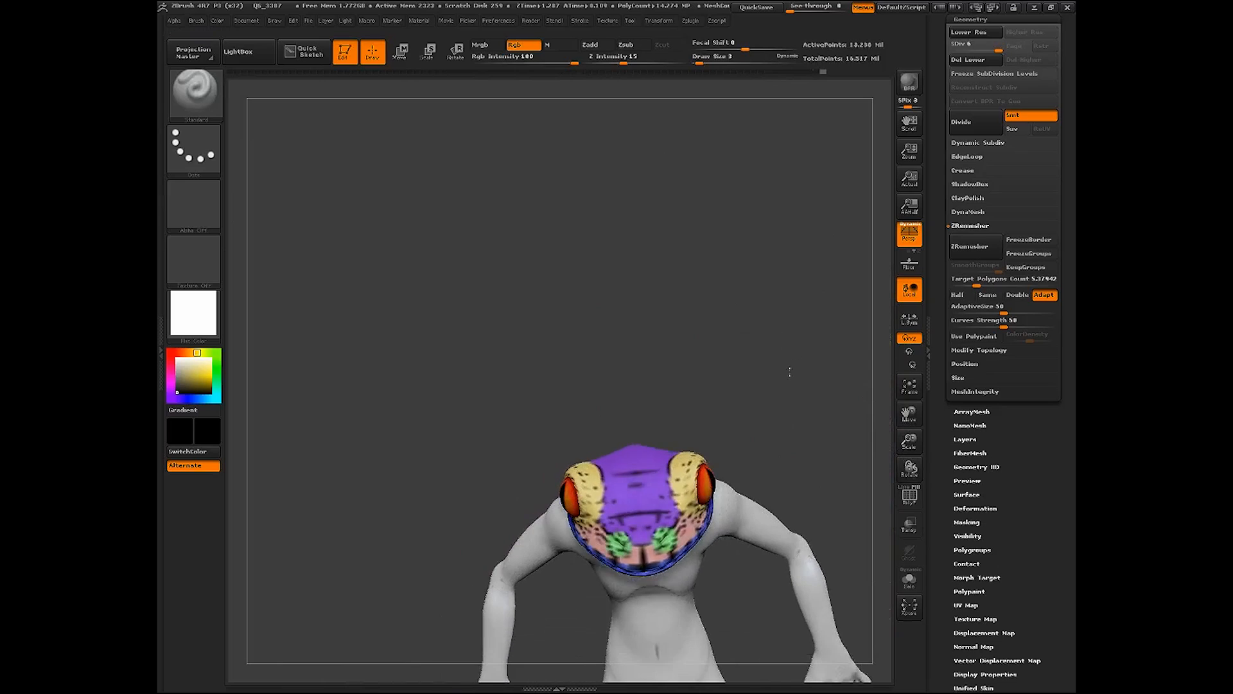
drag(907, 442, 877, 448)
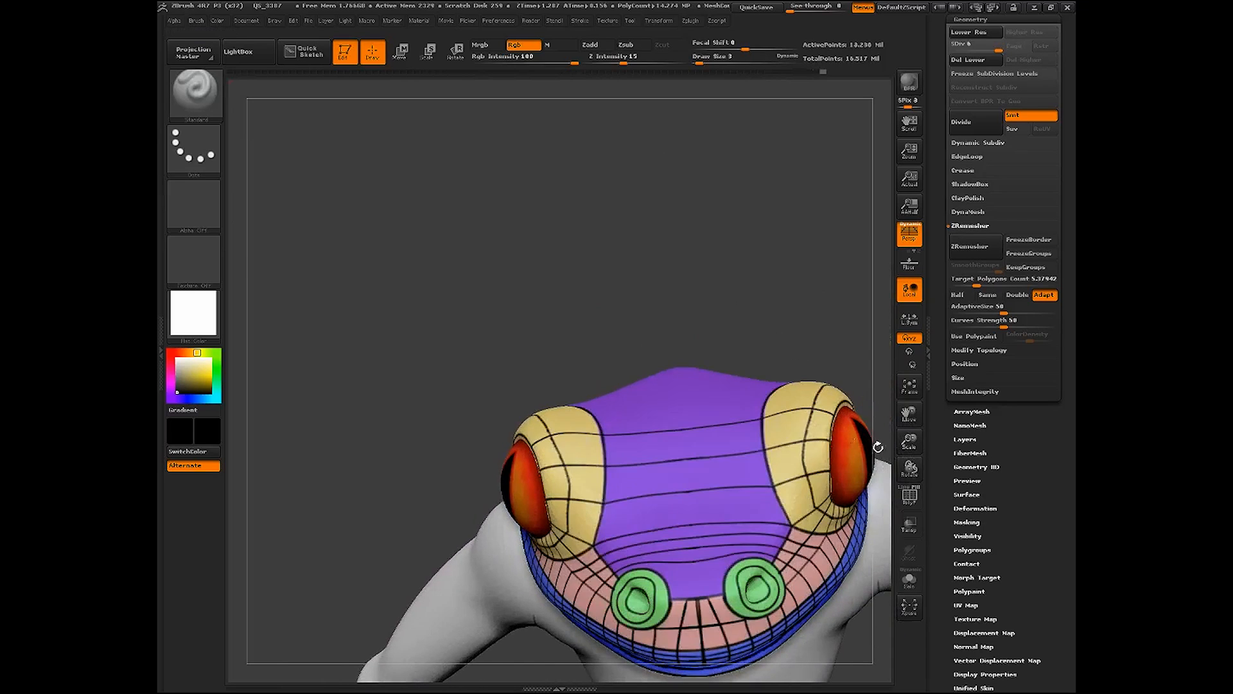
click(910, 386)
drag(867, 344, 678, 429)
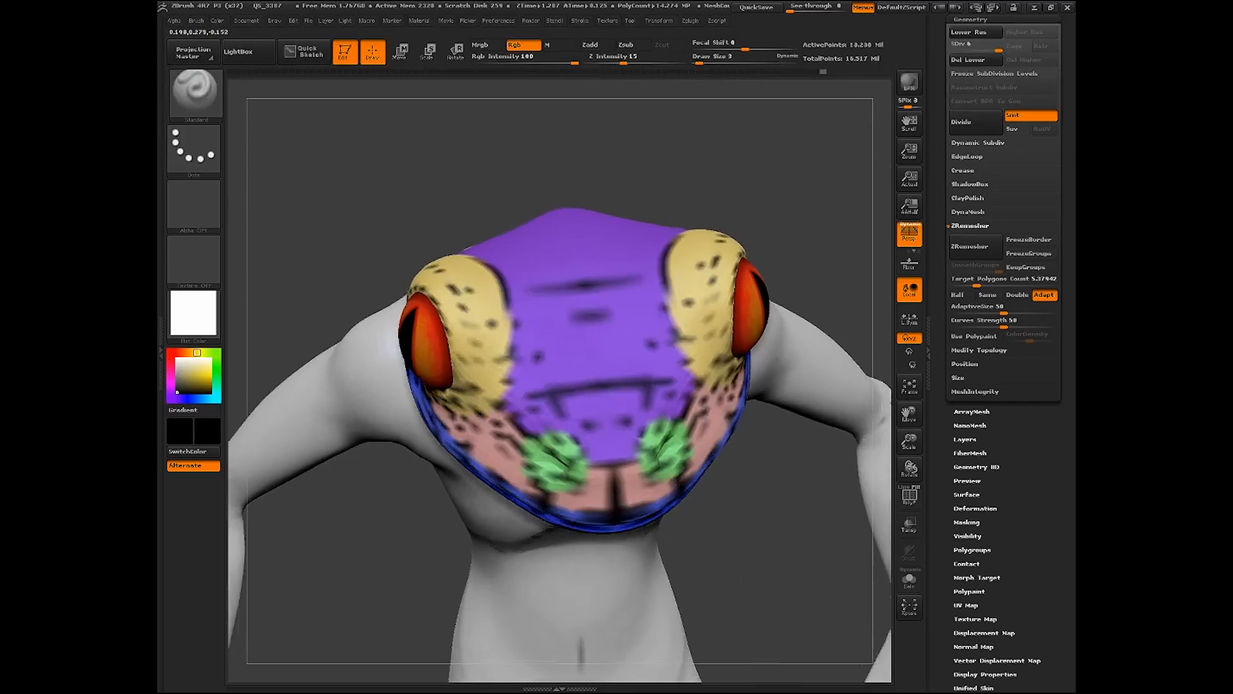
drag(742, 571, 694, 459)
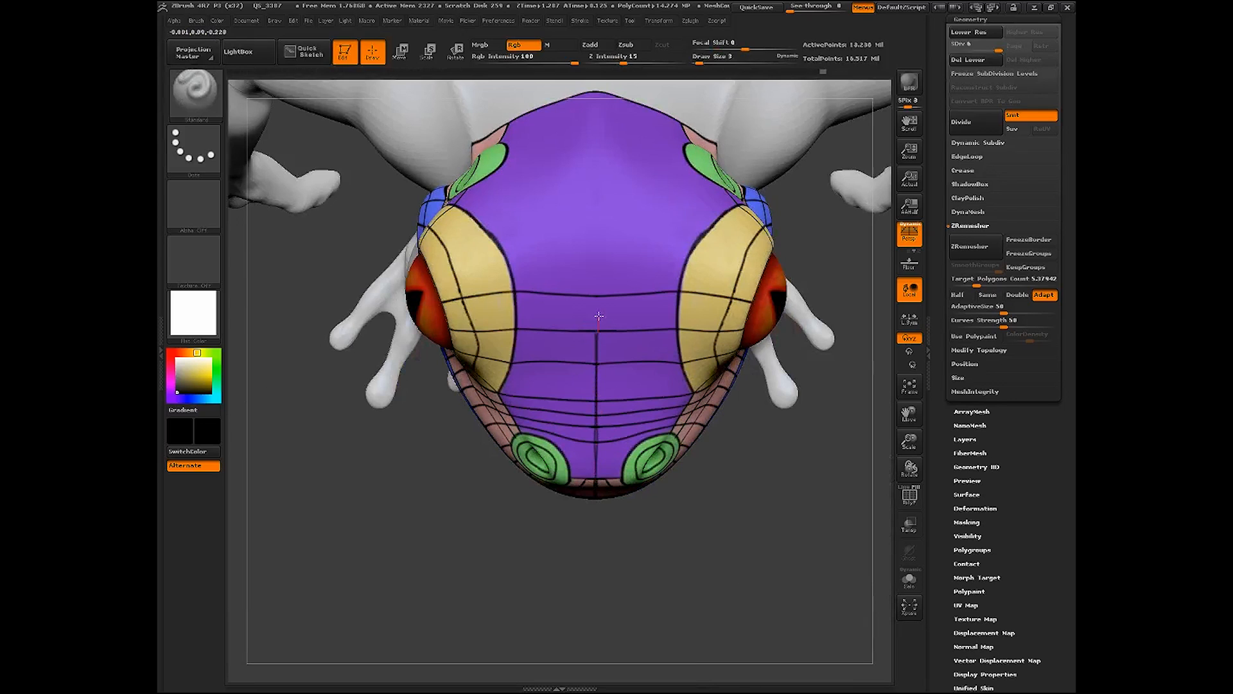
drag(696, 479, 688, 560)
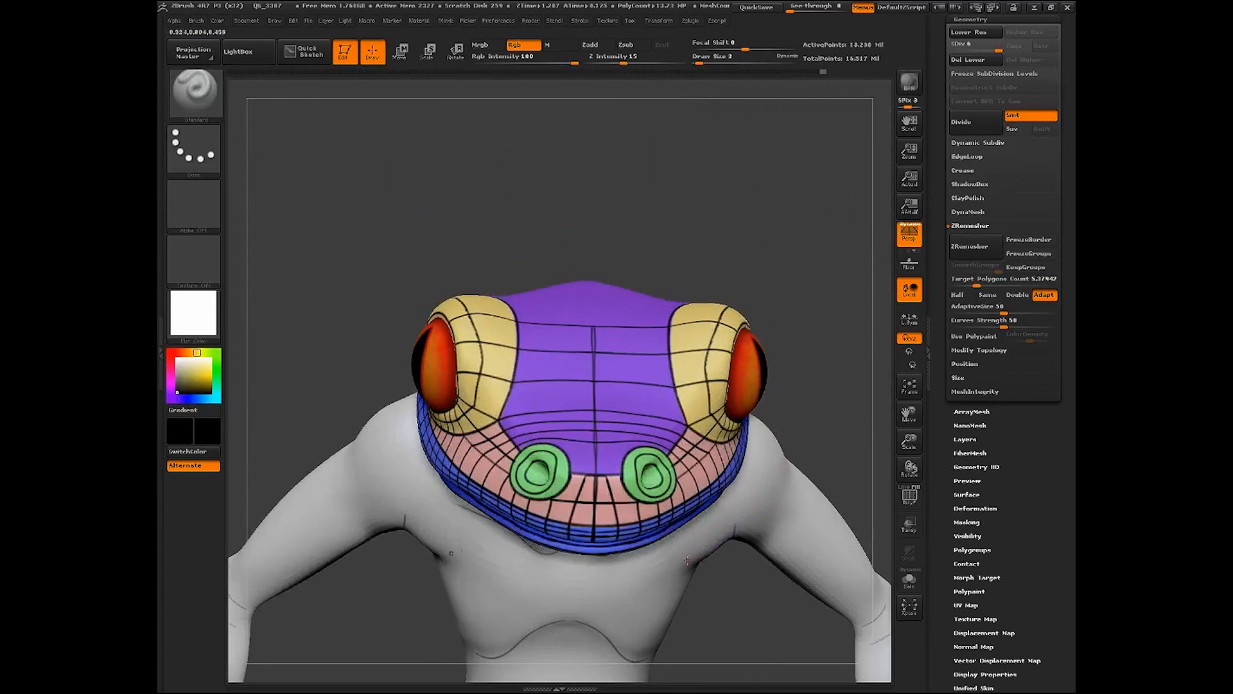
drag(771, 424, 787, 501)
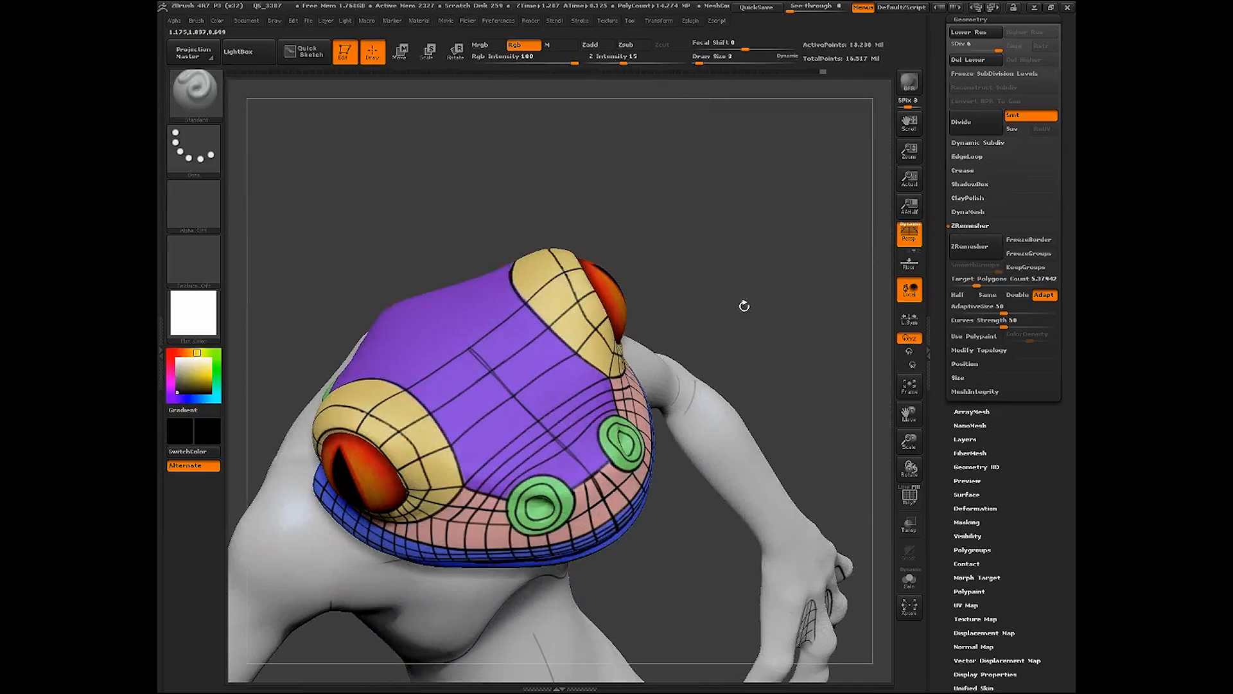
Draw black radial lines and another ring inside the green nostril patch, continuing the pink patch's cross lines into the nostril opening
drag(744, 306, 630, 433)
drag(909, 442, 909, 507)
drag(909, 414, 989, 337)
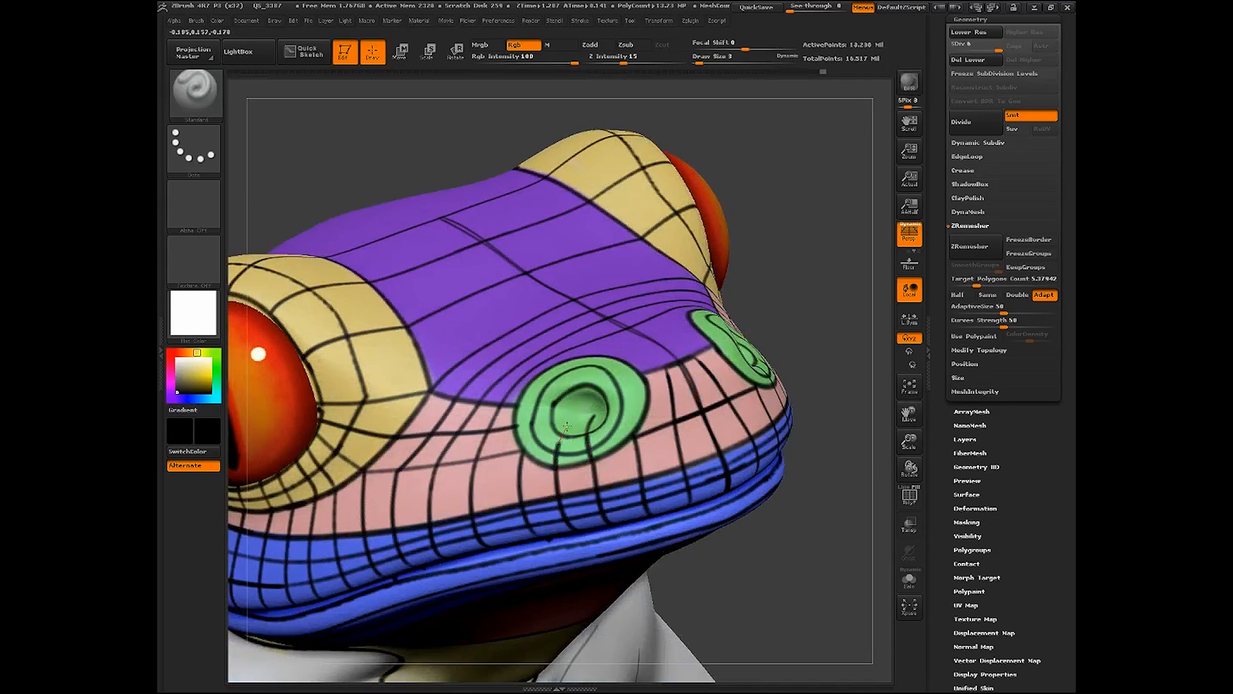
drag(765, 302, 669, 413)
drag(668, 488, 620, 523)
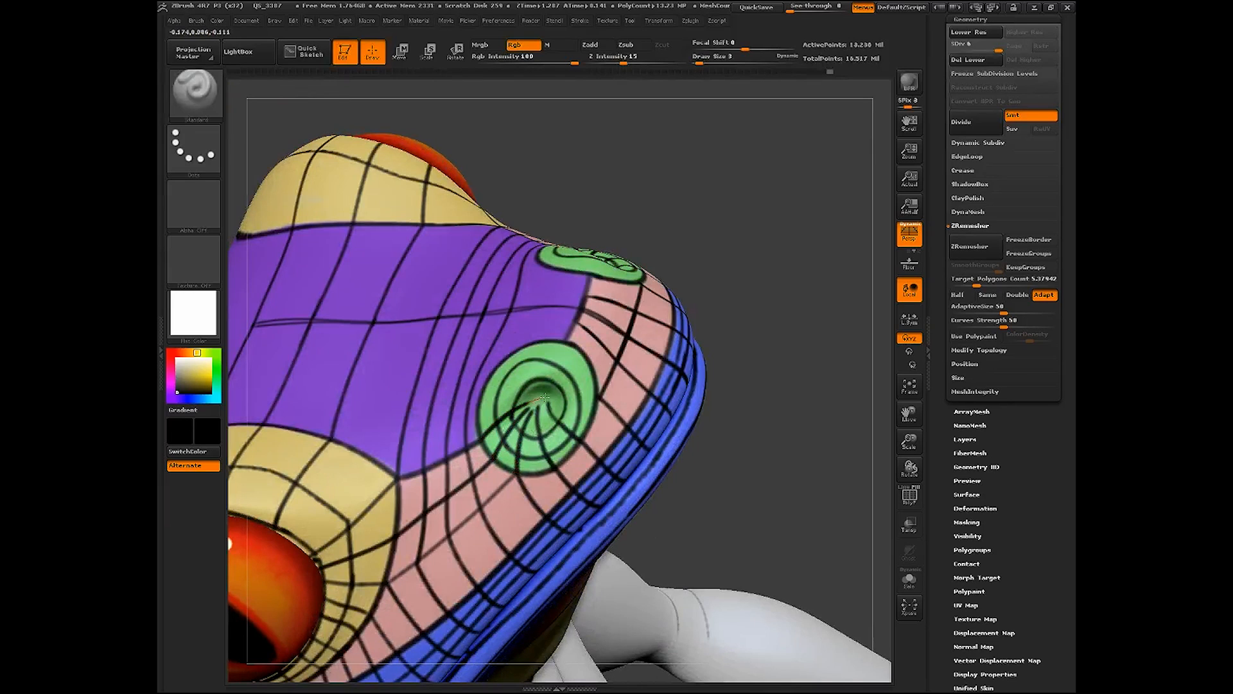
Complete the black radial lines around the nostril and connect the nostrils with lines across the pink snout front
drag(715, 388, 664, 377)
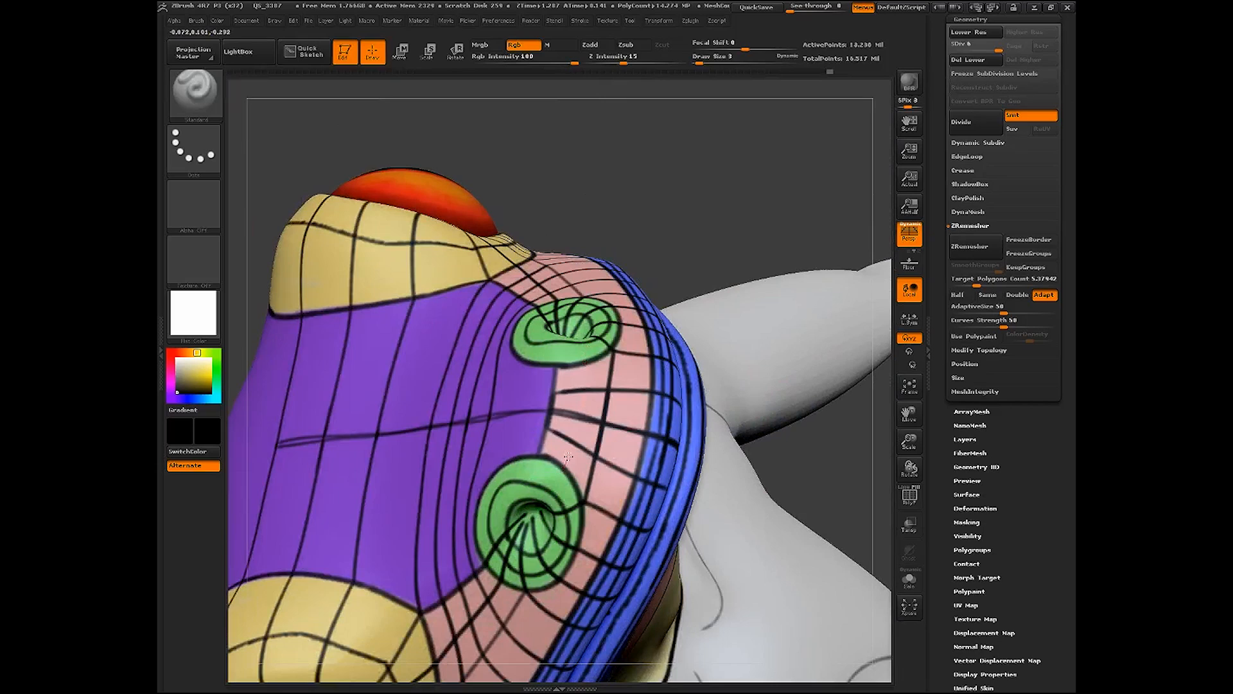
drag(566, 465, 582, 392)
drag(706, 257, 699, 203)
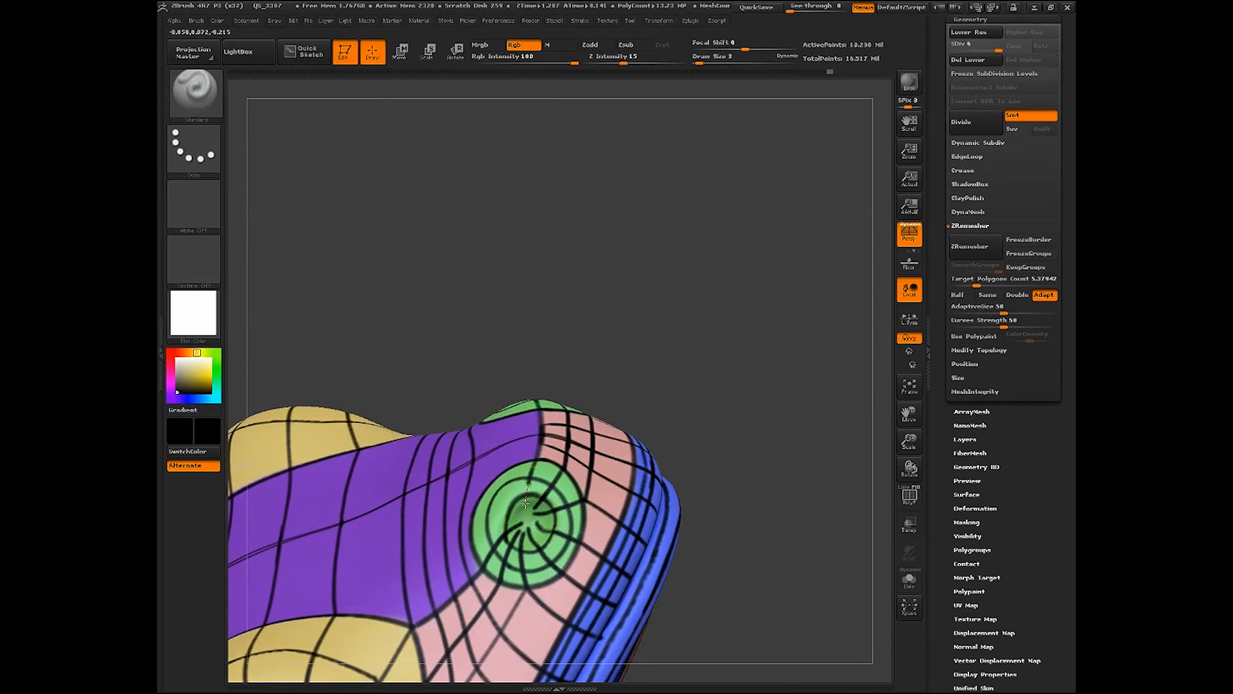
drag(625, 372, 654, 381)
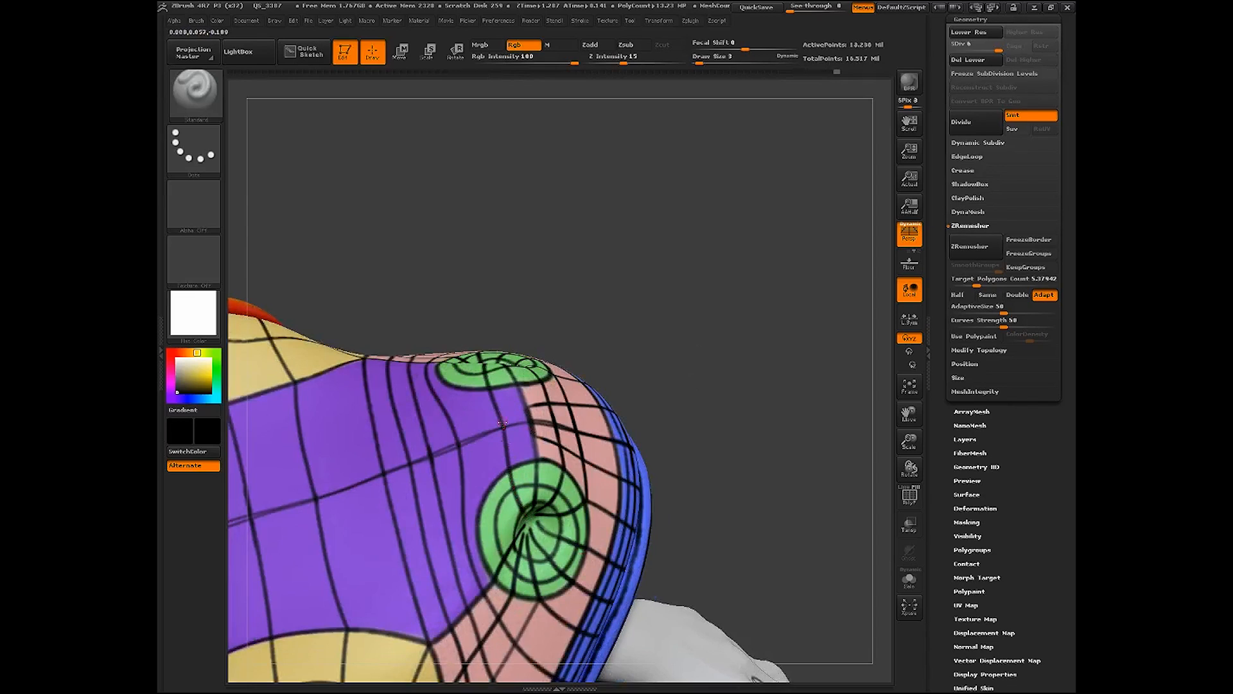
Draw a black line across the purple snout tip joining the upper edges of the two nostril patches
drag(488, 499, 480, 458)
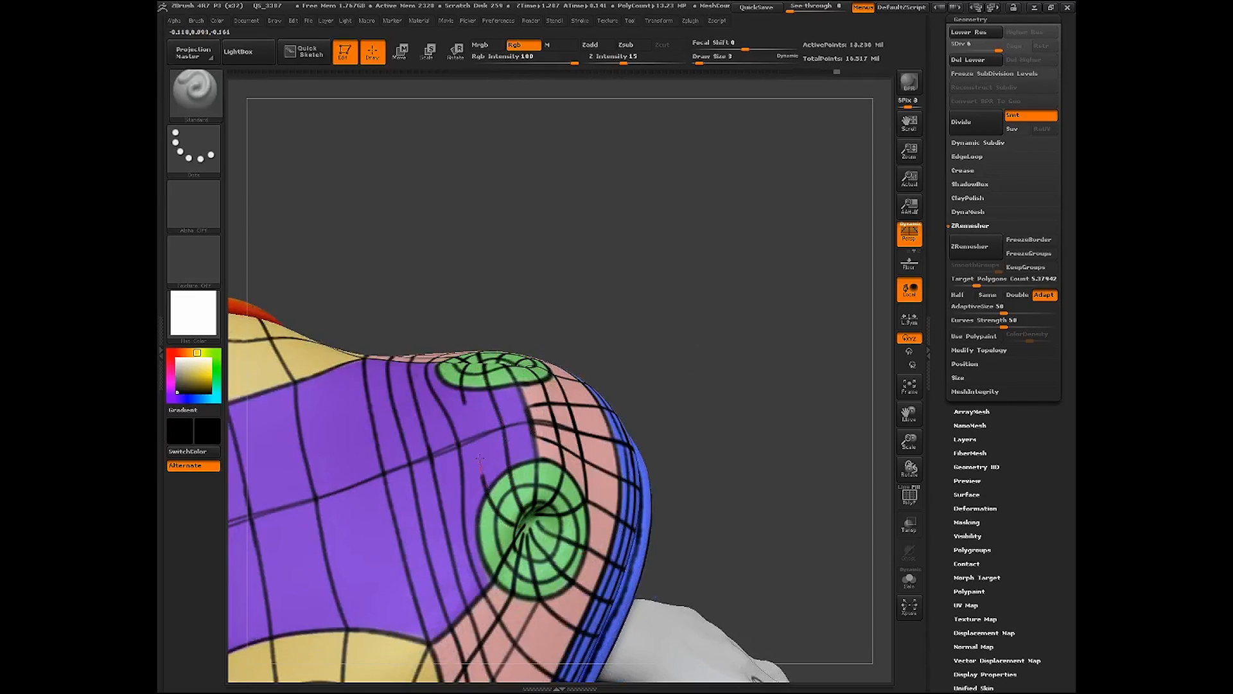
drag(765, 485, 785, 503)
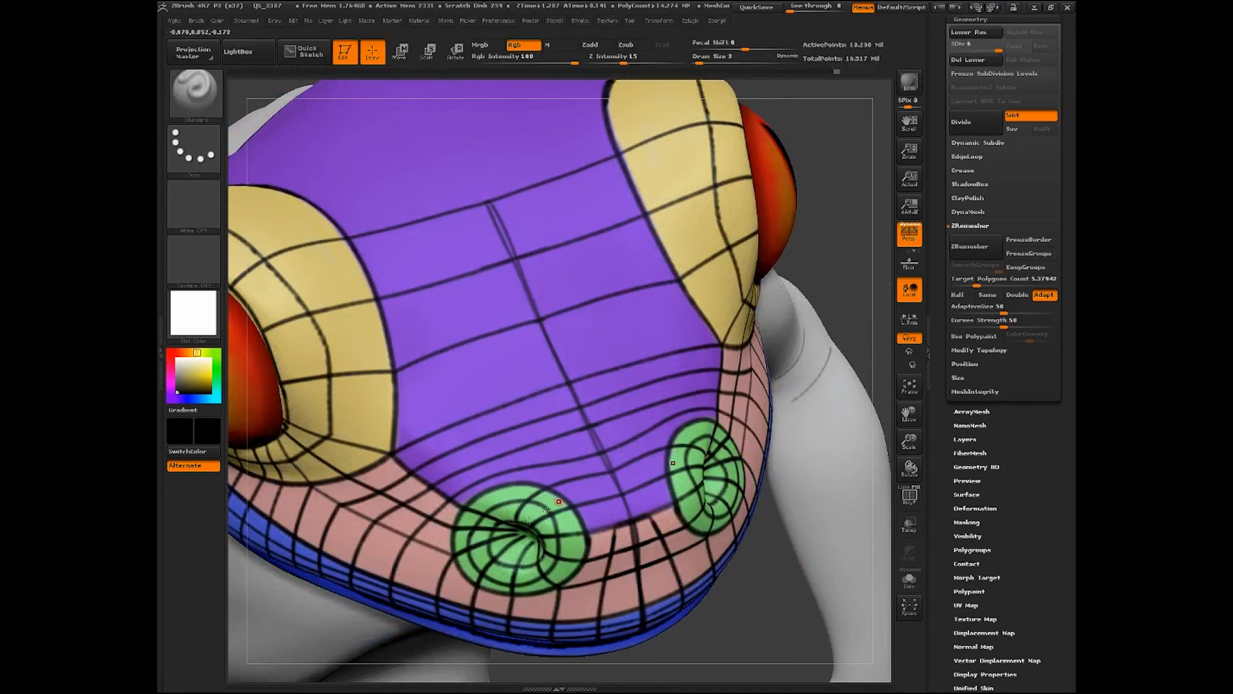
drag(833, 259, 817, 245)
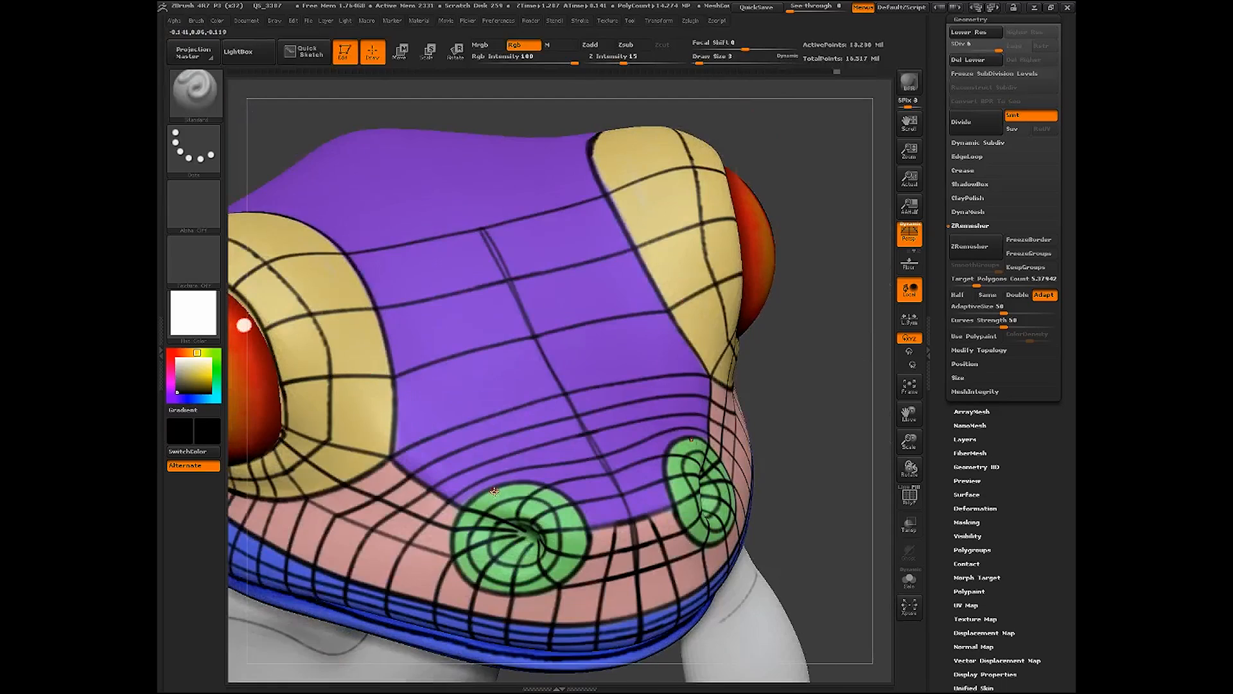
Draw a black lengthwise line on each side of the purple patch, running from the nostril's top up to the cross line between the eyes
drag(805, 403, 802, 369)
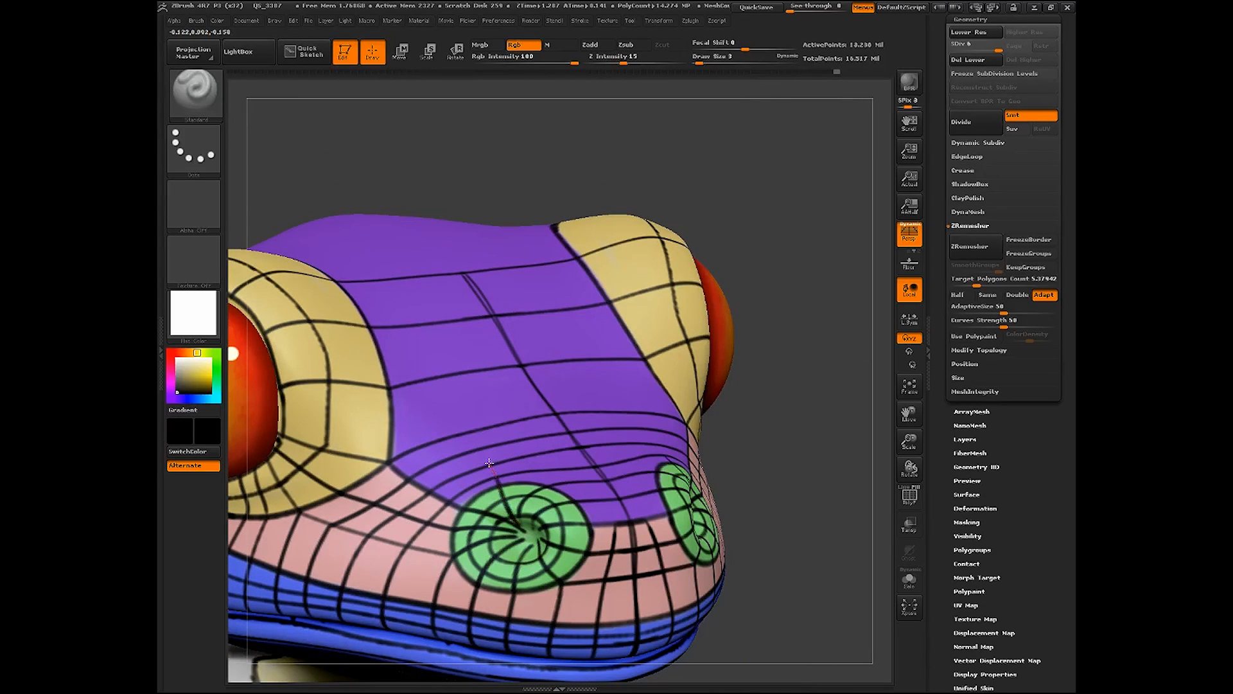
drag(770, 383, 745, 359)
drag(759, 172, 516, 400)
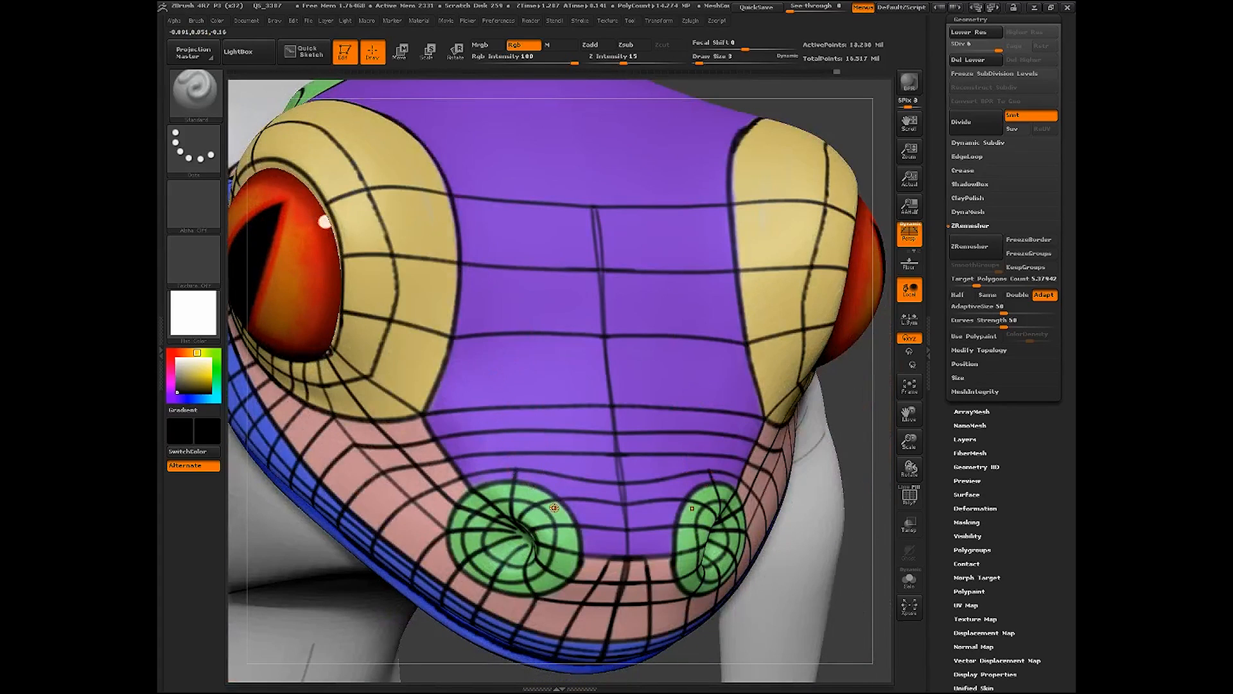
key(ctrl)
drag(845, 473, 501, 502)
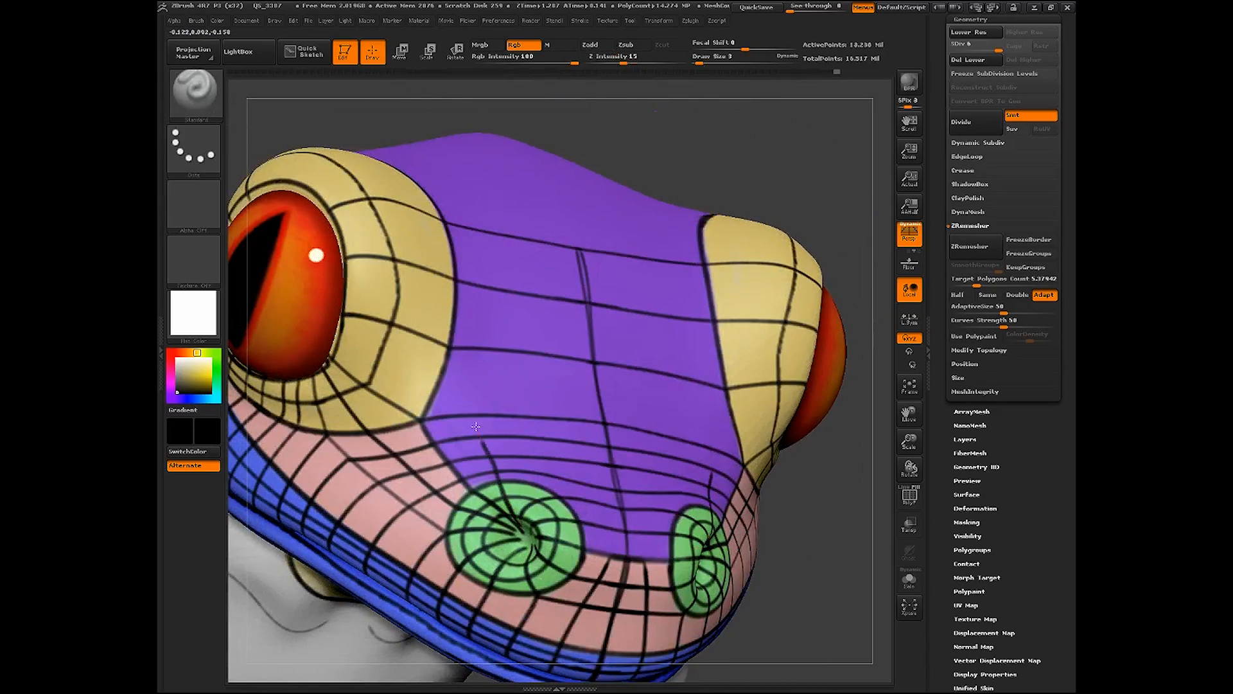
mouse_move(469, 403)
mouse_down()
mouse_move(496, 315)
mouse_move(491, 226)
mouse_up()
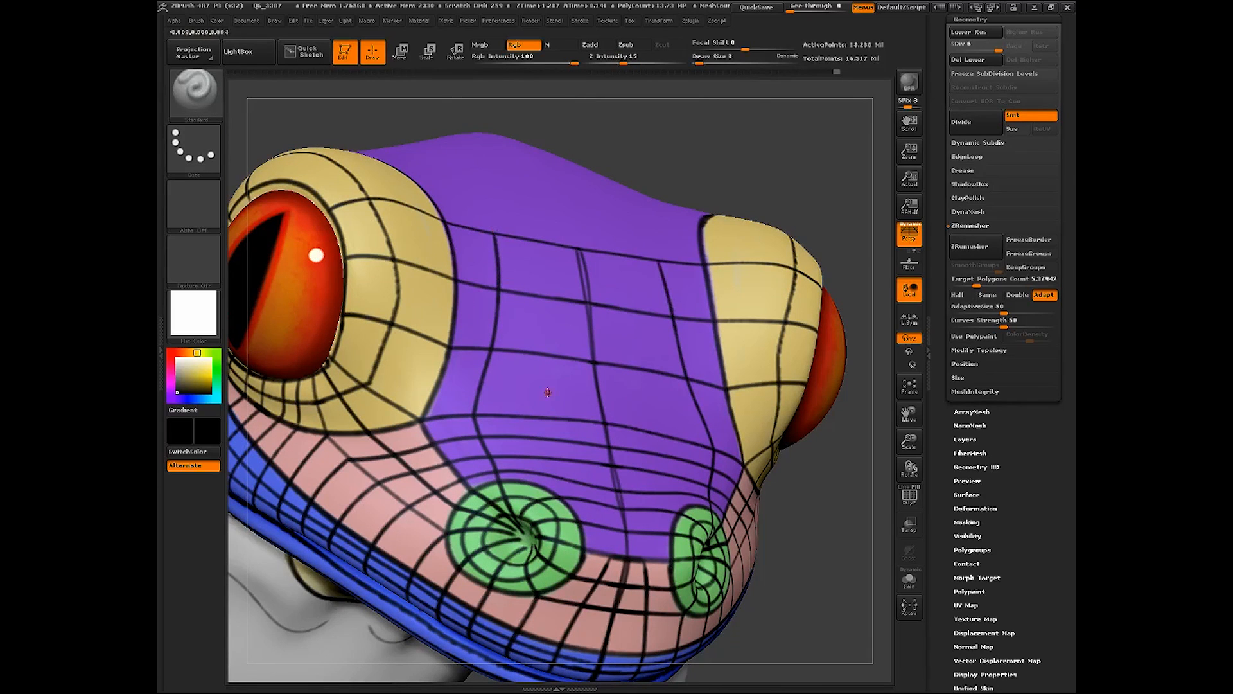
Add more black lengthwise lines beside the centerline of the purple patch, from the snout tip up to the cross line between the eyes
drag(753, 578, 791, 622)
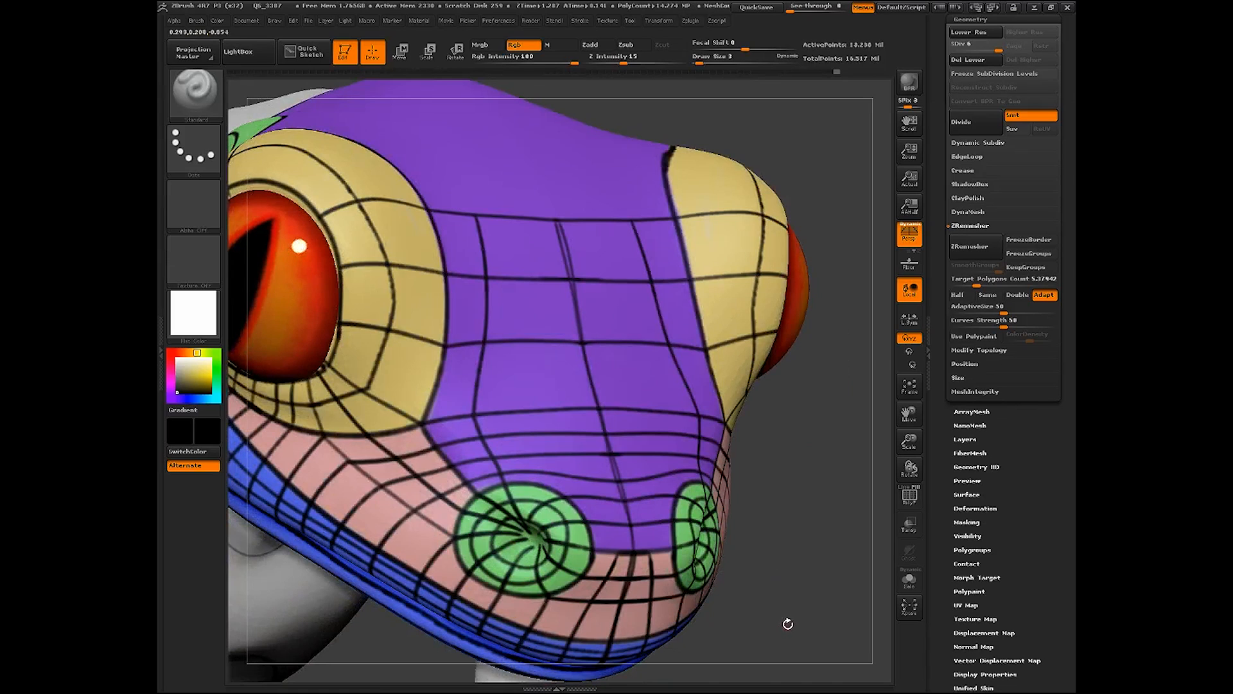
drag(788, 624, 719, 572)
drag(834, 460, 726, 469)
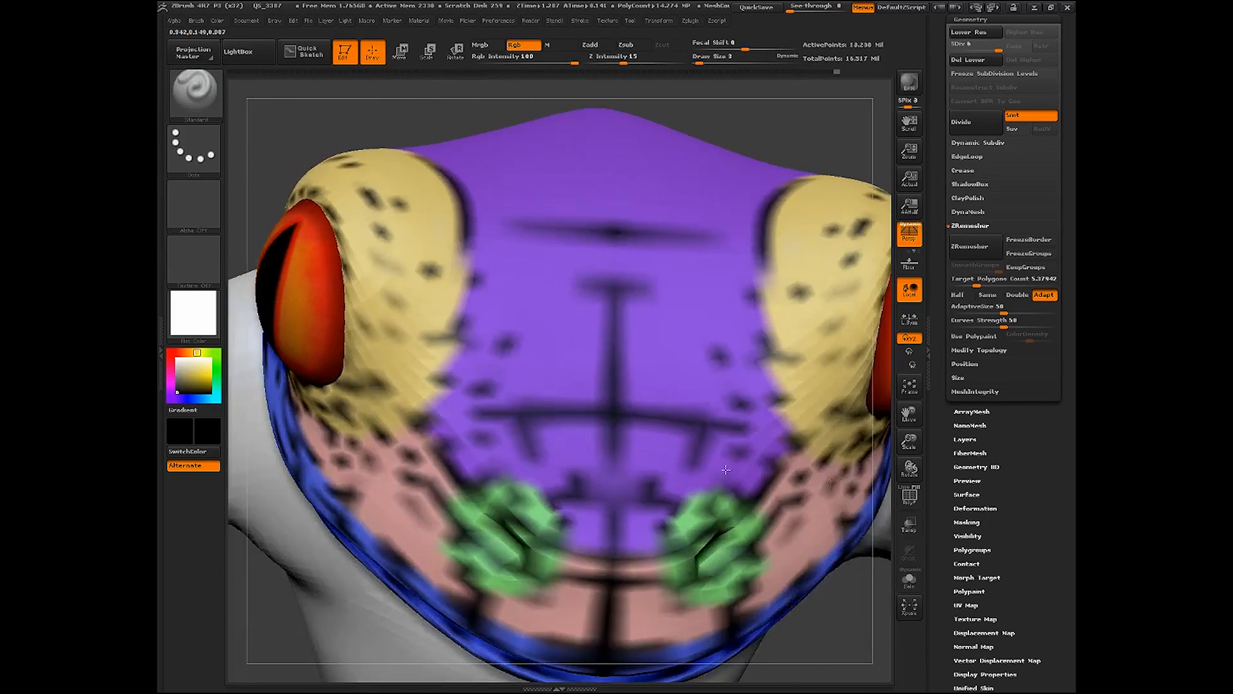
mouse_move(592, 559)
mouse_down()
mouse_move(572, 412)
mouse_move(581, 212)
mouse_up()
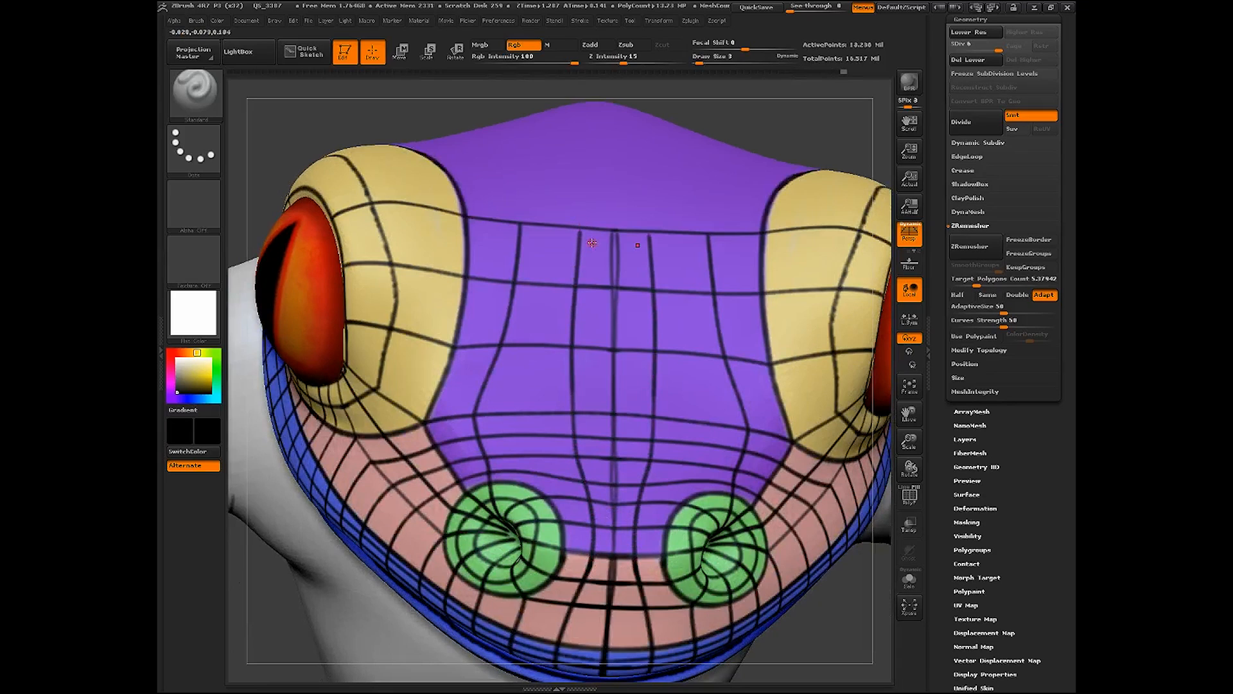
drag(845, 622, 672, 225)
mouse_move(705, 153)
mouse_down()
mouse_move(540, 496)
mouse_move(521, 392)
mouse_move(539, 195)
mouse_up()
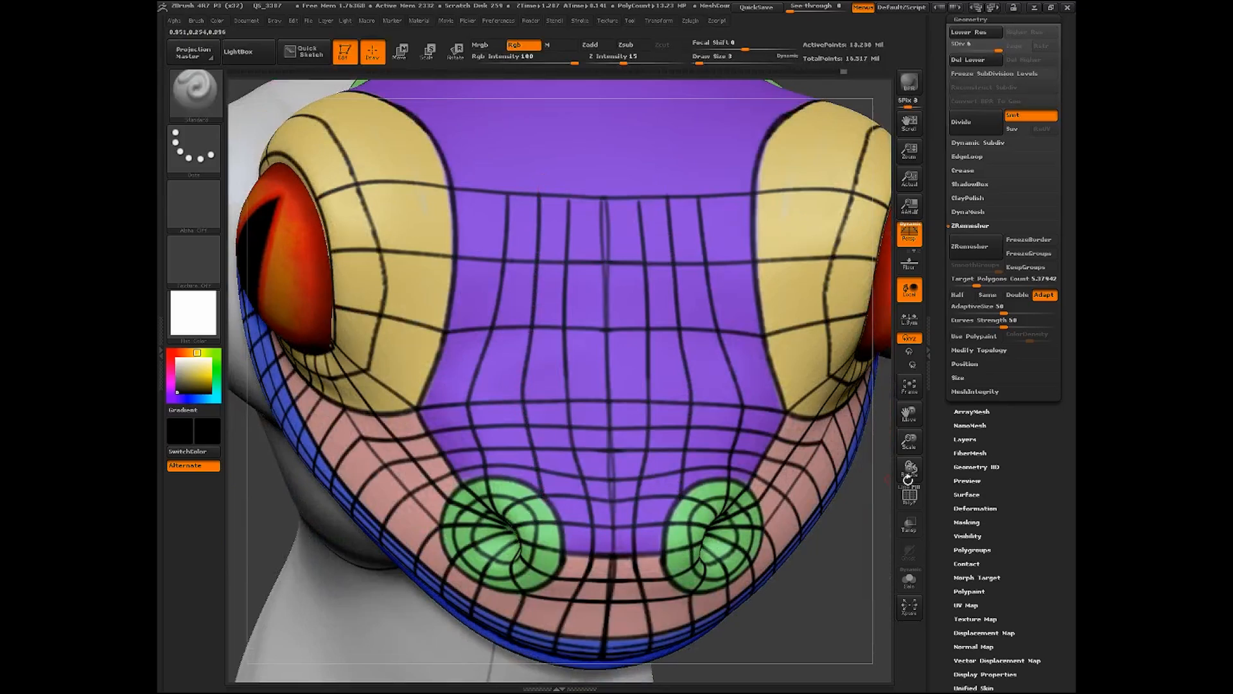
Draw black lines from the mouth corner across the lower blue lip and on through the pink patch toward the purple border
drag(910, 443, 817, 456)
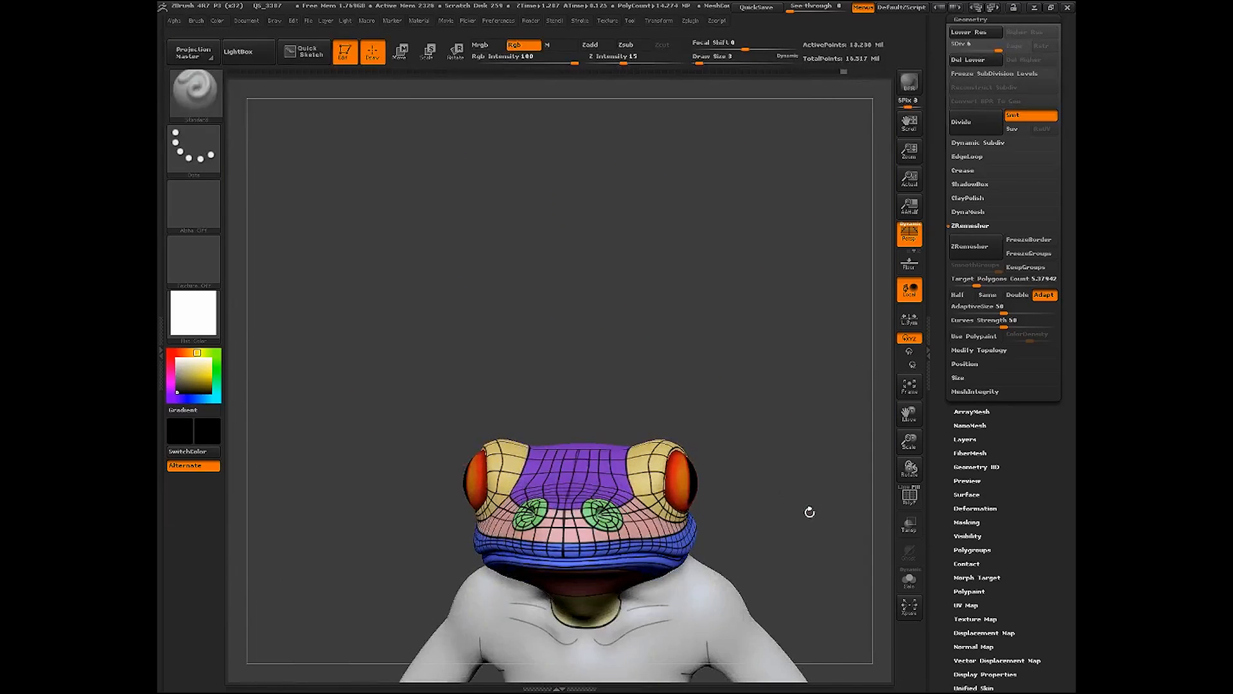
drag(810, 512, 828, 554)
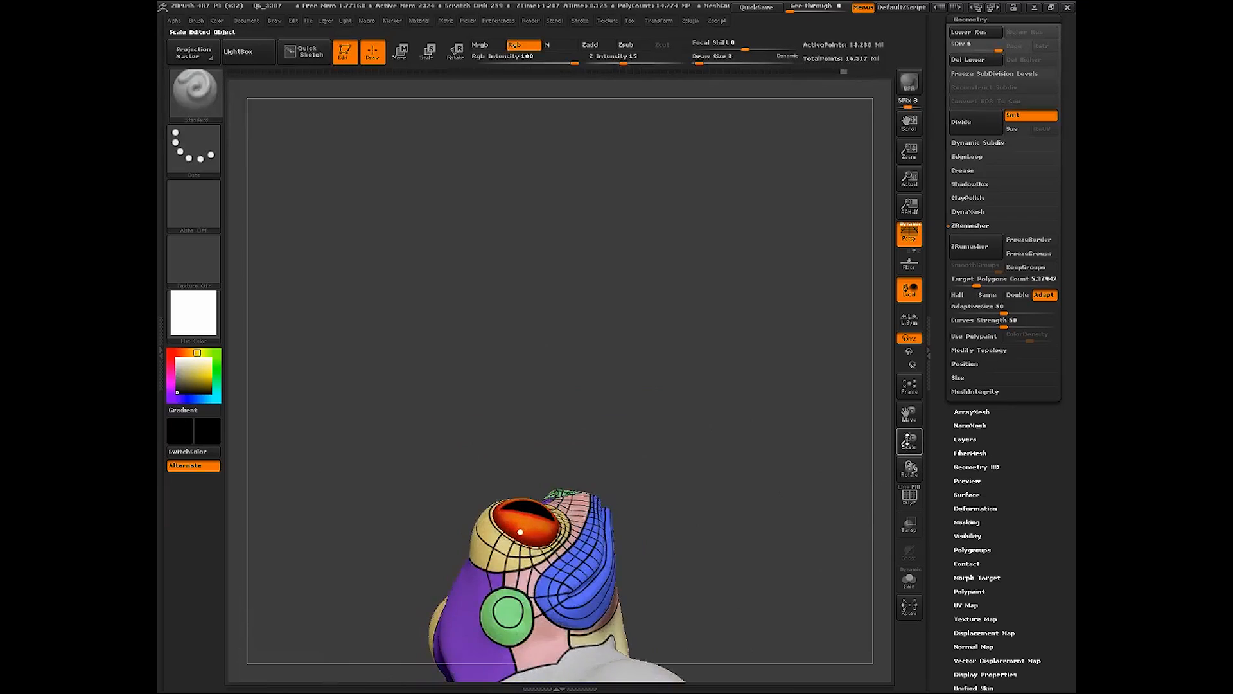
drag(907, 441, 908, 474)
drag(910, 414, 963, 83)
drag(831, 401, 804, 399)
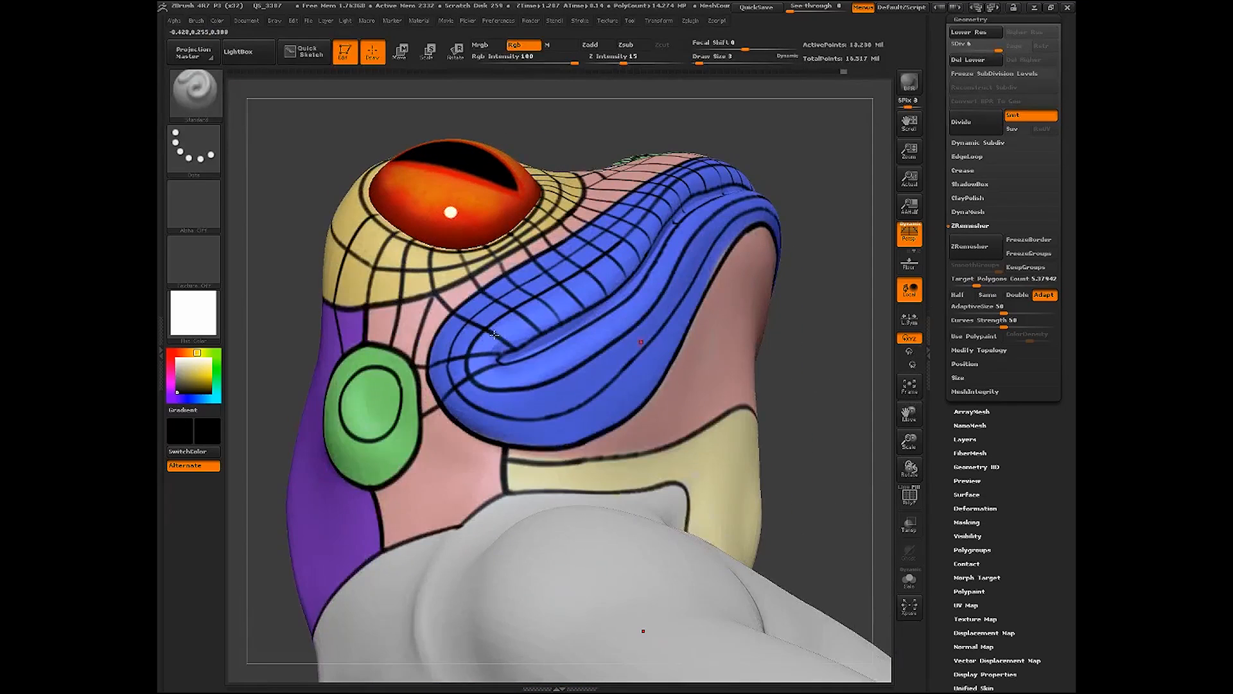
drag(504, 420, 504, 472)
drag(812, 379, 732, 374)
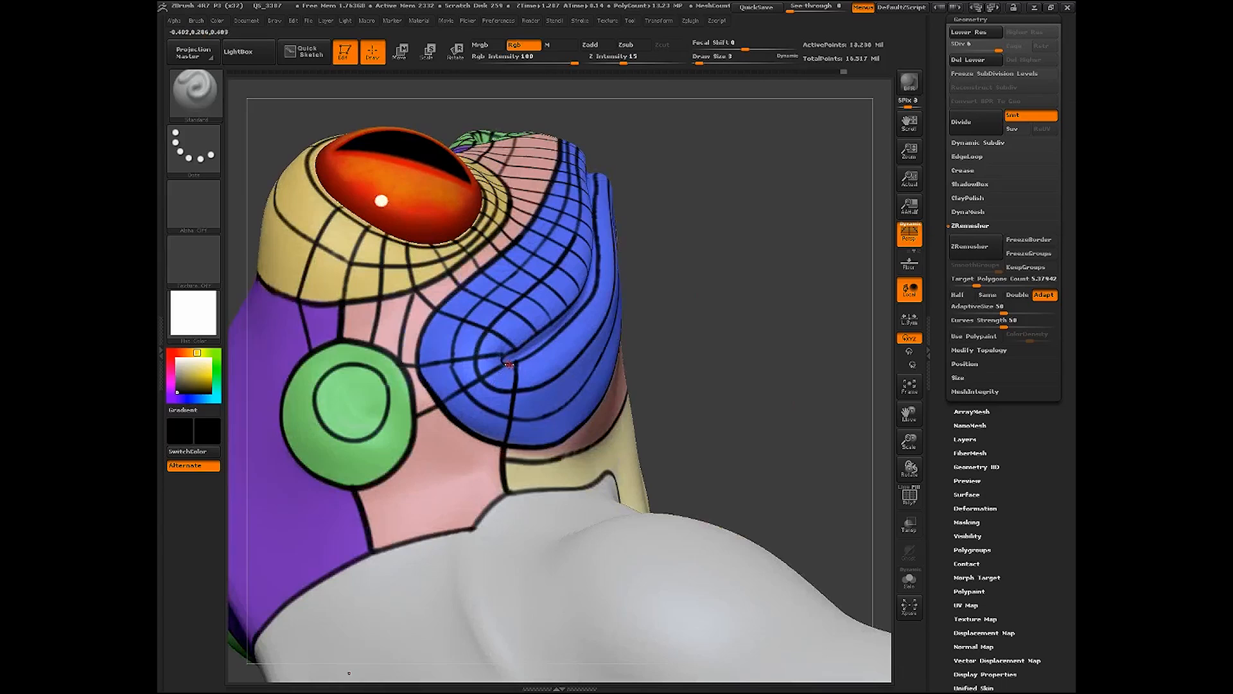
drag(508, 364, 475, 433)
mouse_move(683, 383)
mouse_down()
mouse_move(488, 424)
mouse_move(366, 523)
mouse_up()
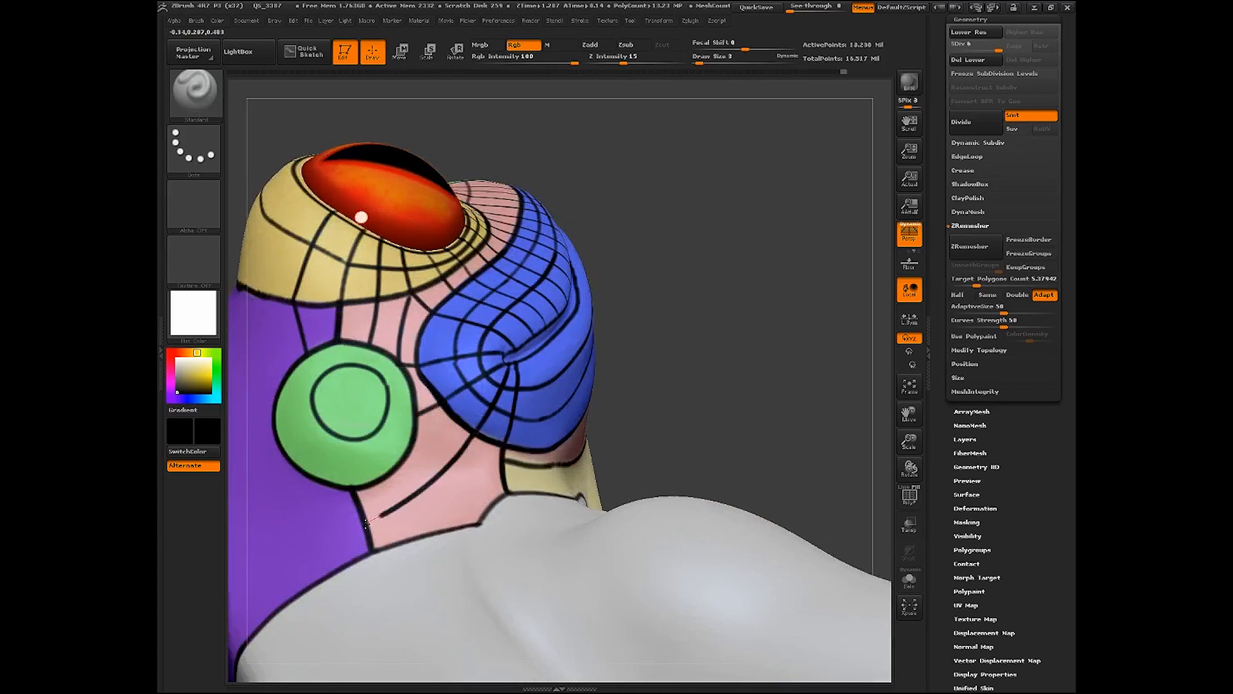
Draw a curved black contour line through the pink area, following the outer edge of the blue lip around the mouth corner
drag(713, 398, 655, 333)
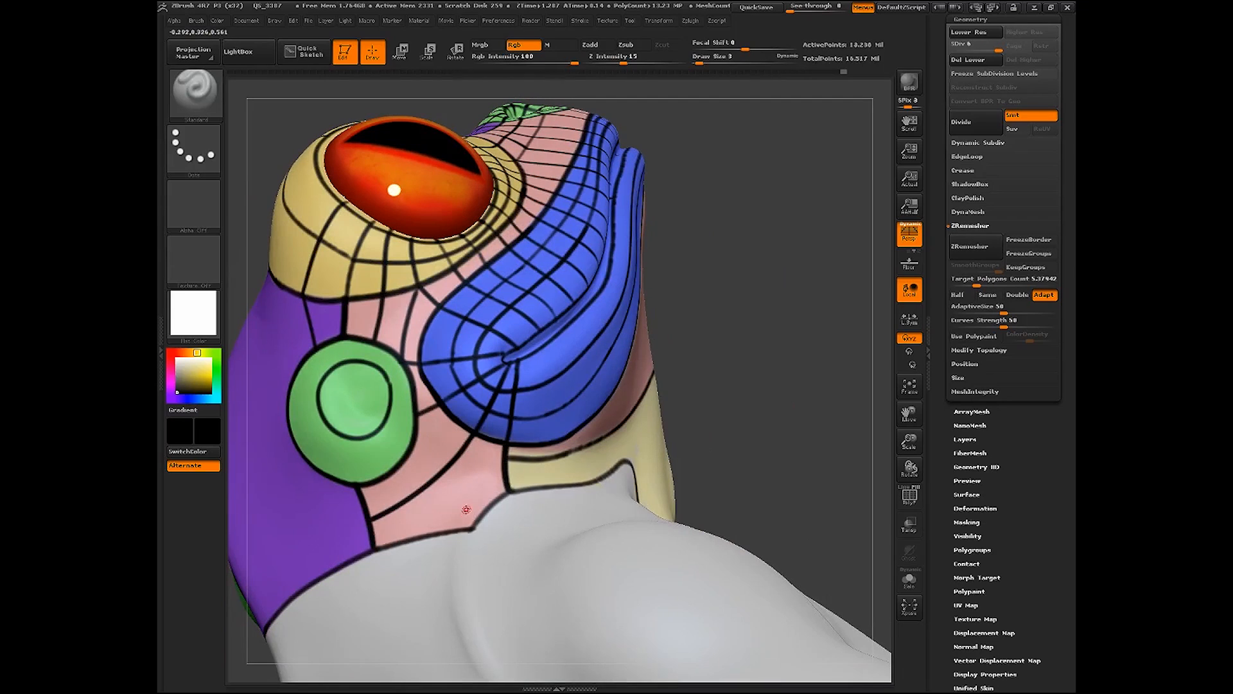
drag(721, 407, 734, 365)
drag(824, 532, 798, 531)
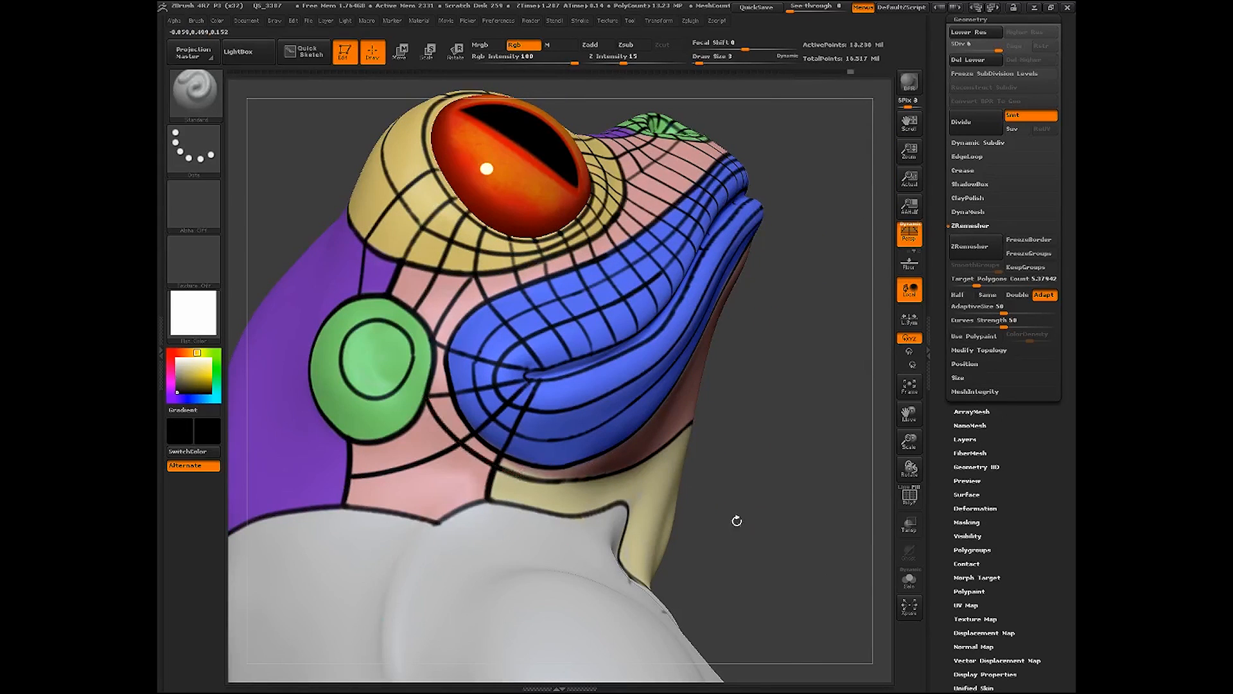
Try black cross, diagonal and vertical lines through the pink patch between the green patch, the mouth corner and the neck border
mouse_move(735, 518)
mouse_down()
mouse_move(750, 511)
mouse_move(664, 440)
mouse_move(443, 465)
mouse_move(392, 428)
mouse_up()
drag(726, 471, 606, 385)
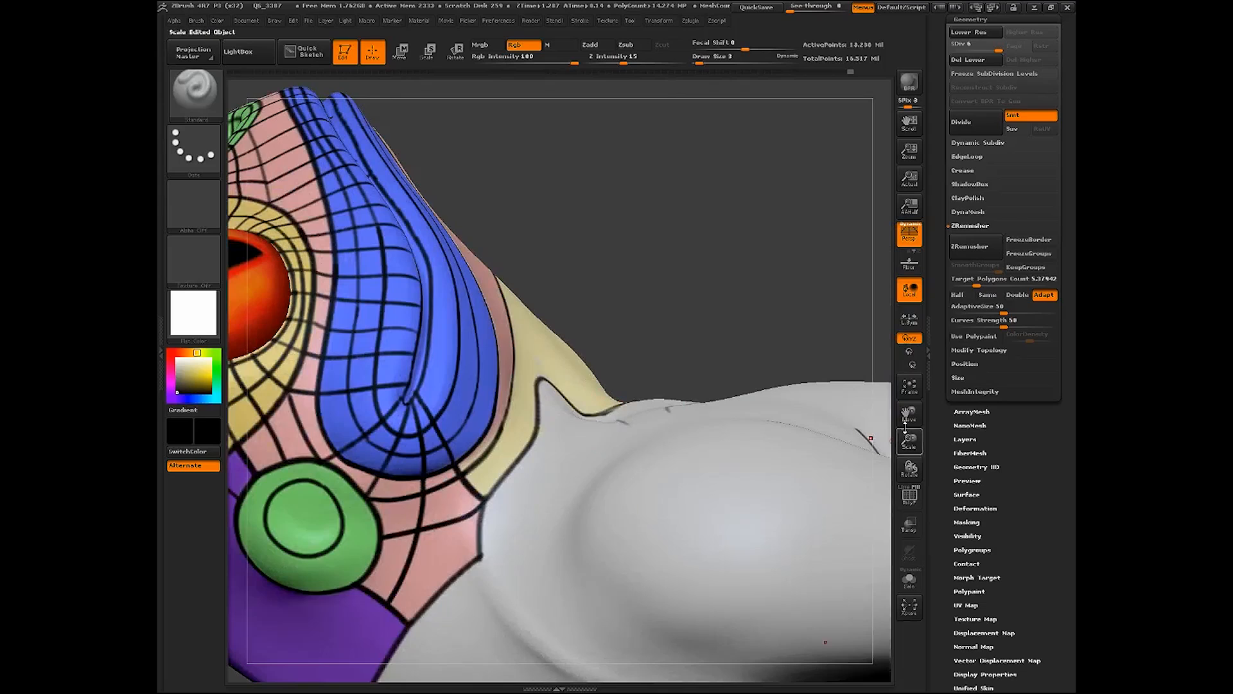
drag(909, 416, 1016, 289)
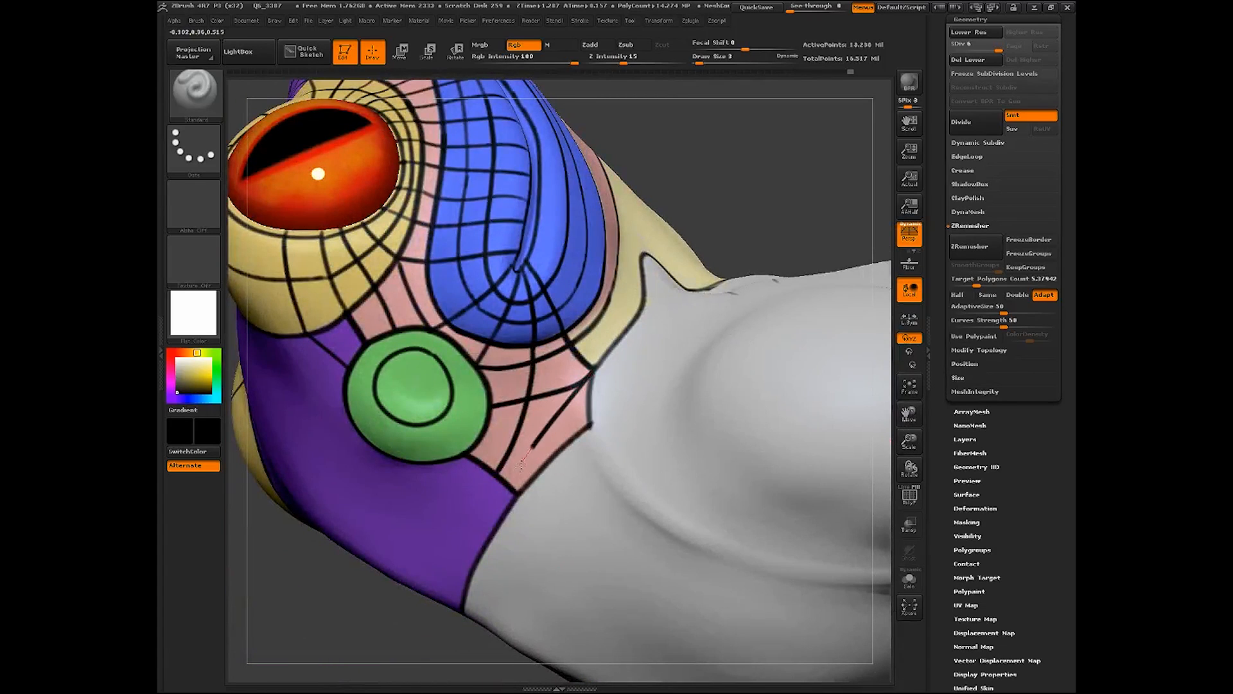
drag(727, 228, 774, 201)
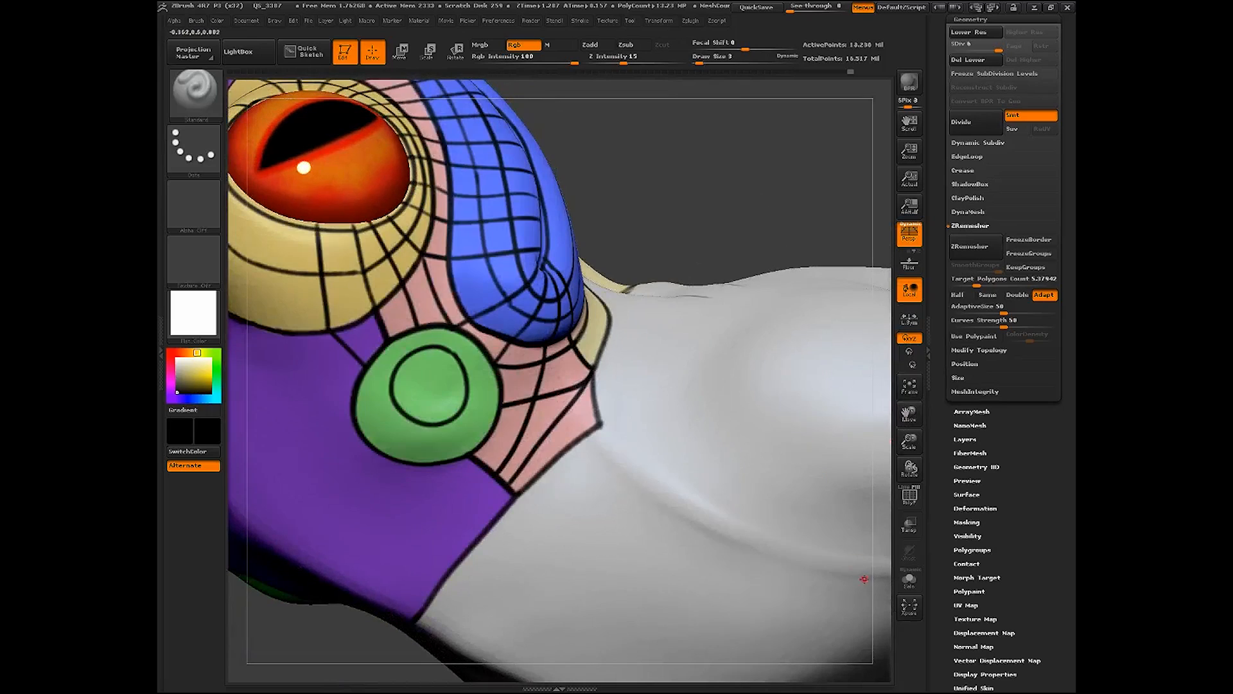
drag(908, 442, 893, 385)
drag(592, 572, 823, 421)
drag(908, 438, 912, 515)
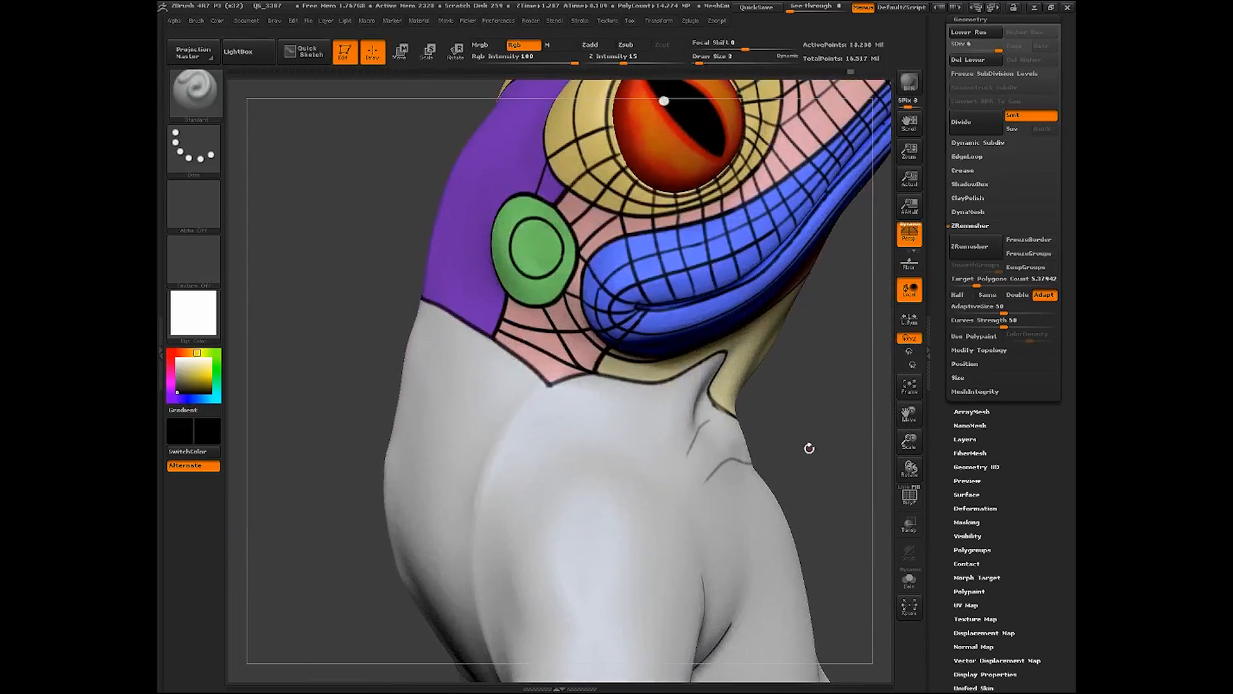
drag(798, 380, 825, 378)
drag(536, 307, 551, 384)
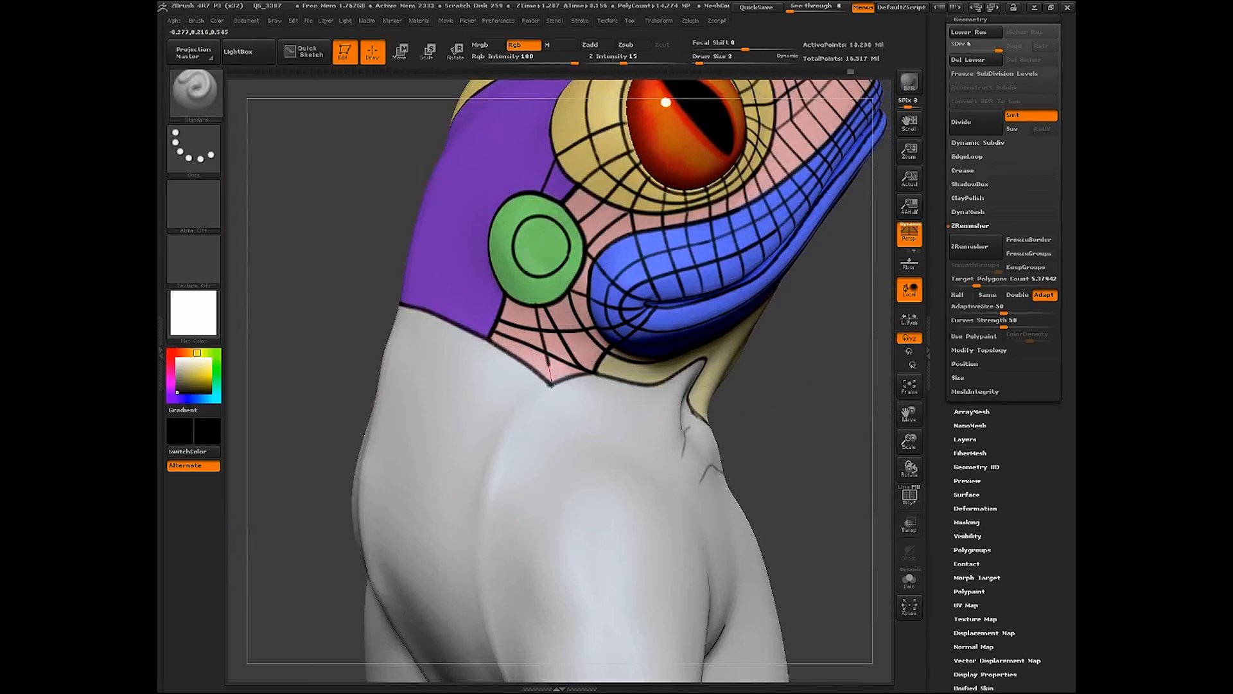
Undo the last three lines drawn in the pink patch behind the mouth corner
drag(758, 399, 792, 438)
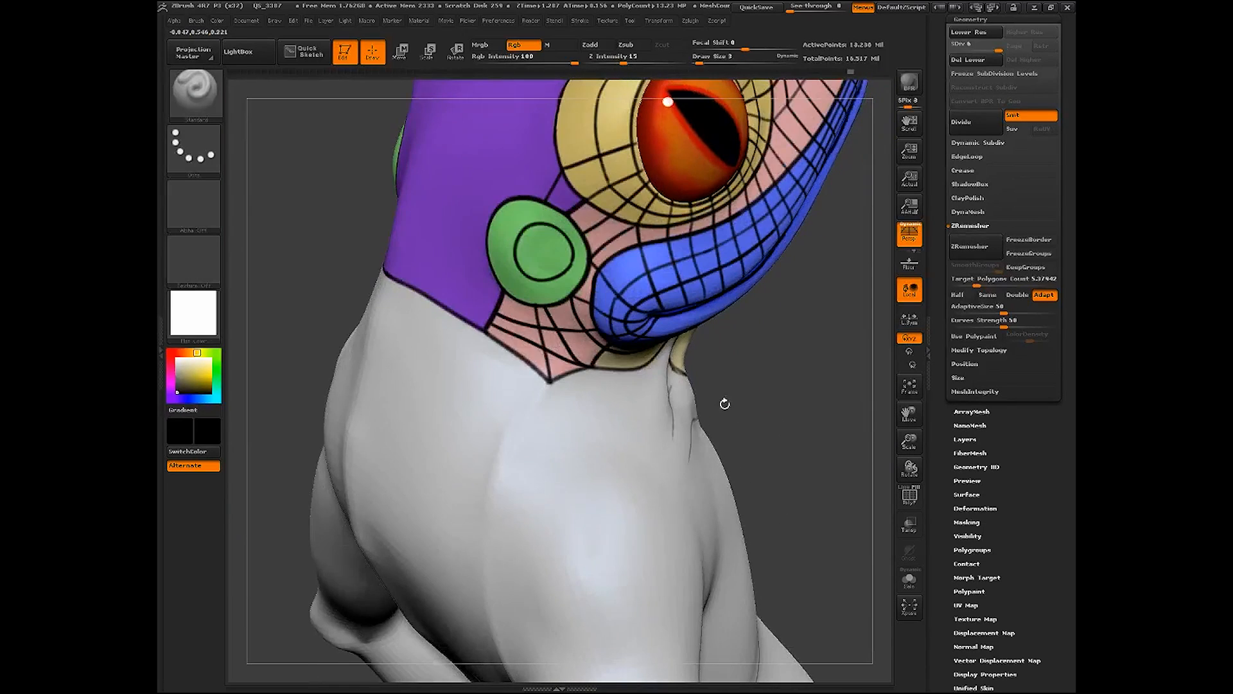
key(ctrl)
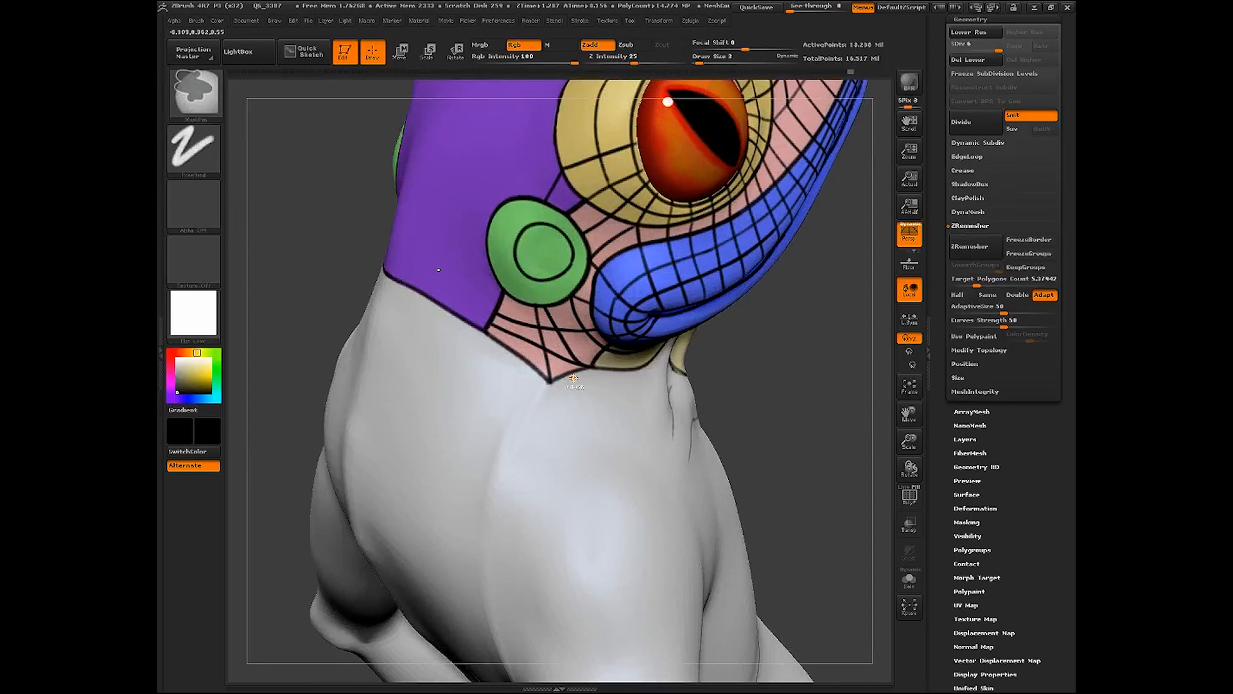
key(ctrl+z)
key(ctrl+z)
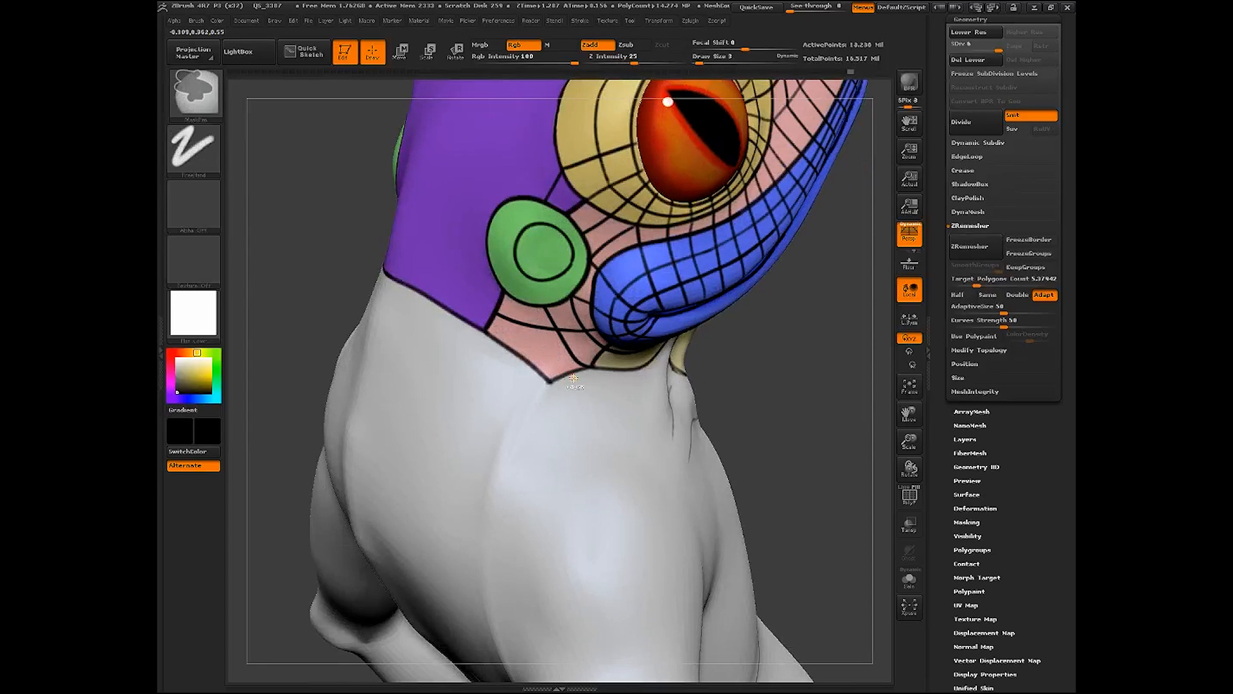
key(ctrl+z)
Redraw the pink patch's lines below the green patch, running from its upper cross line and purple border to the pointed neck corner
drag(728, 386, 711, 336)
key(ctrl+shift)
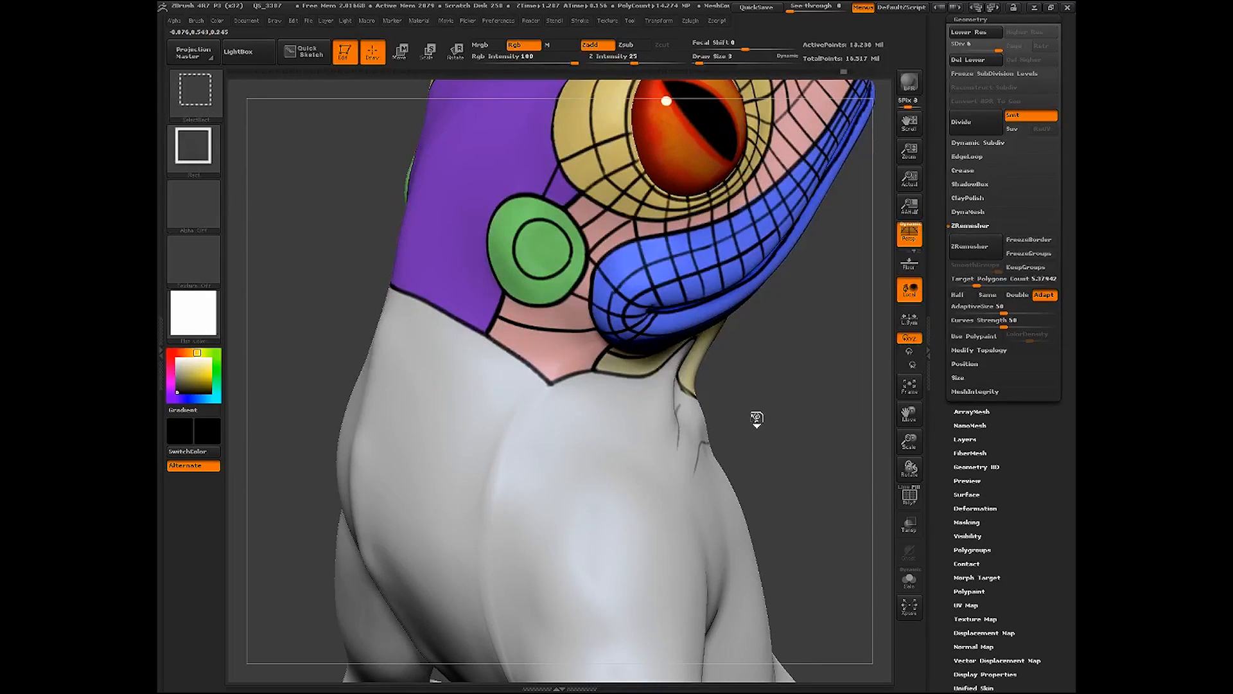
key(ctrl+shift+z)
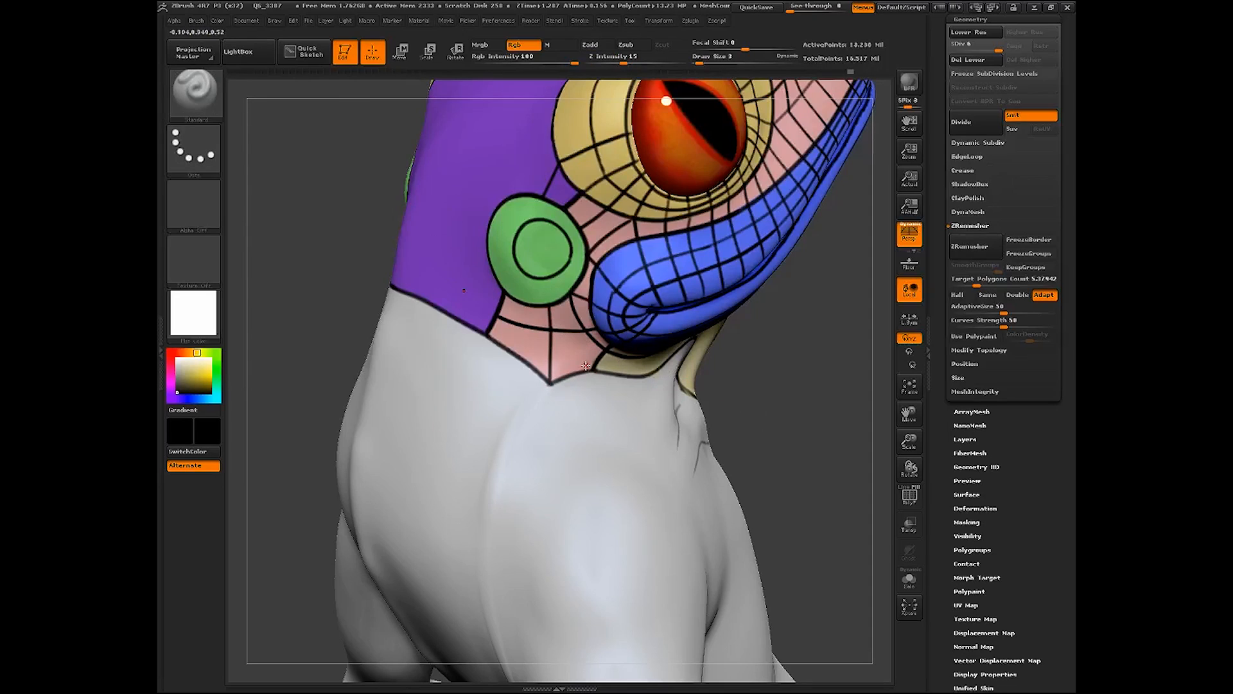
key(ctrl)
drag(492, 323, 526, 341)
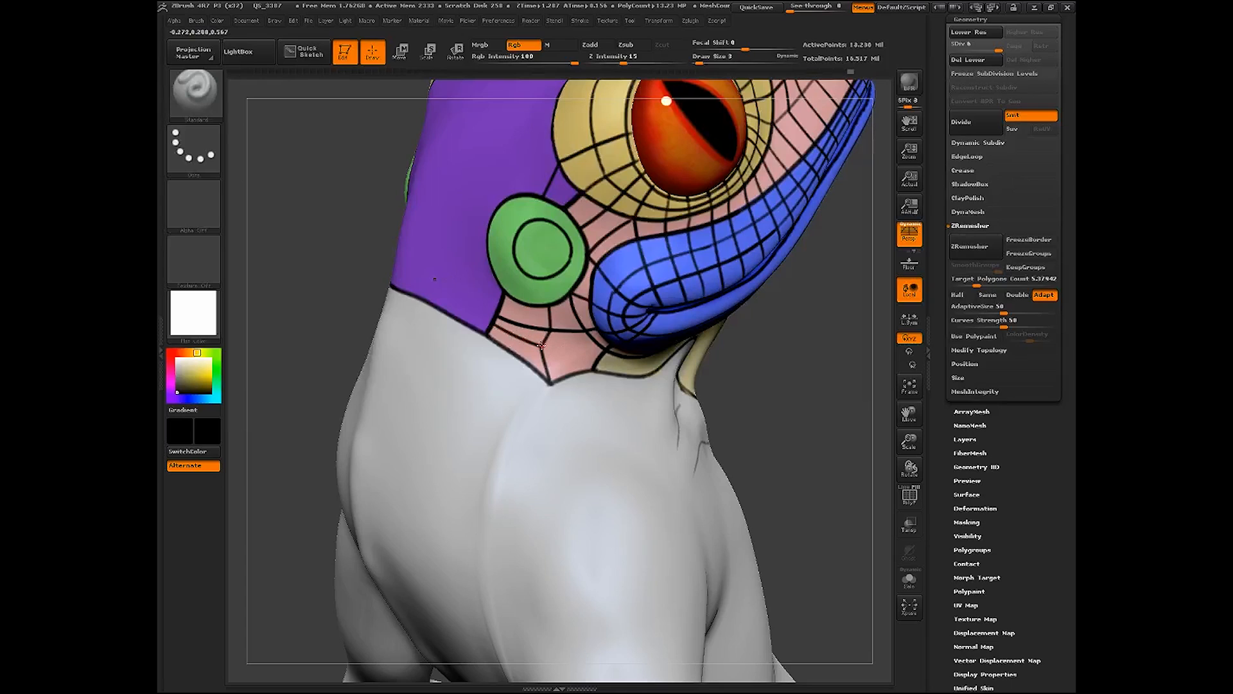
Paint black topology lines across the pink patch behind the mouth corner and radial lines around the green ear disc
mouse_move(541, 345)
mouse_down()
mouse_move(586, 367)
mouse_move(590, 321)
mouse_up()
drag(781, 488, 815, 484)
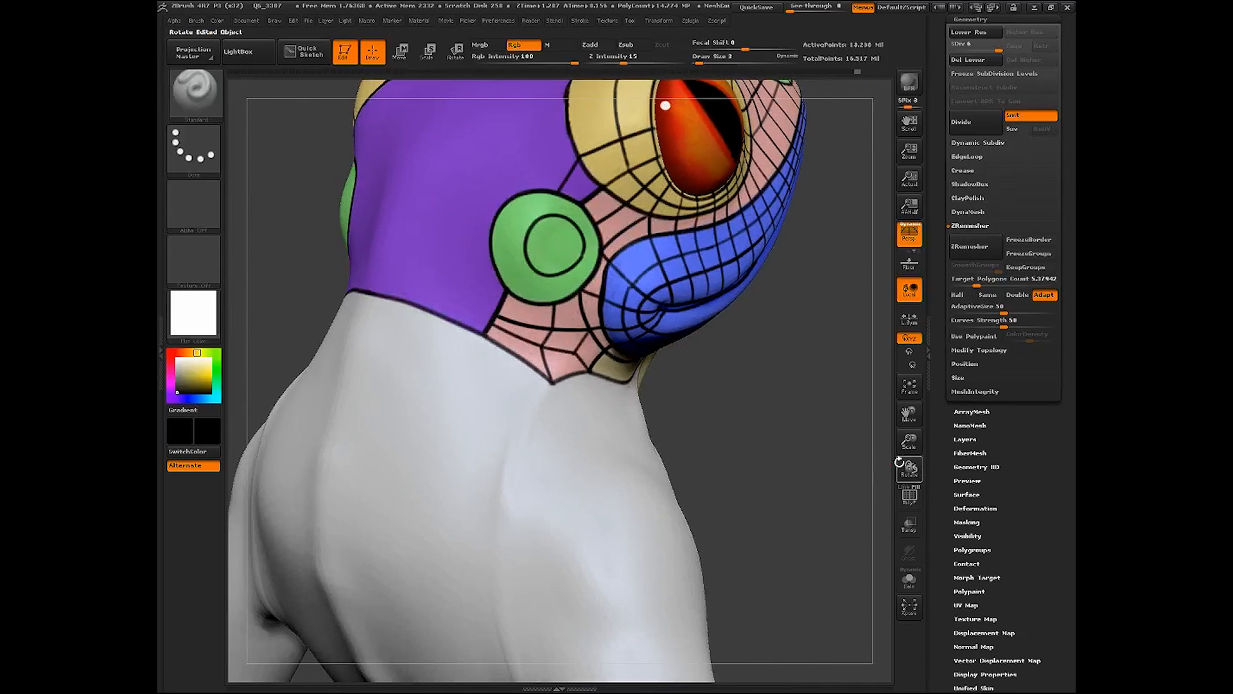
drag(906, 443, 791, 408)
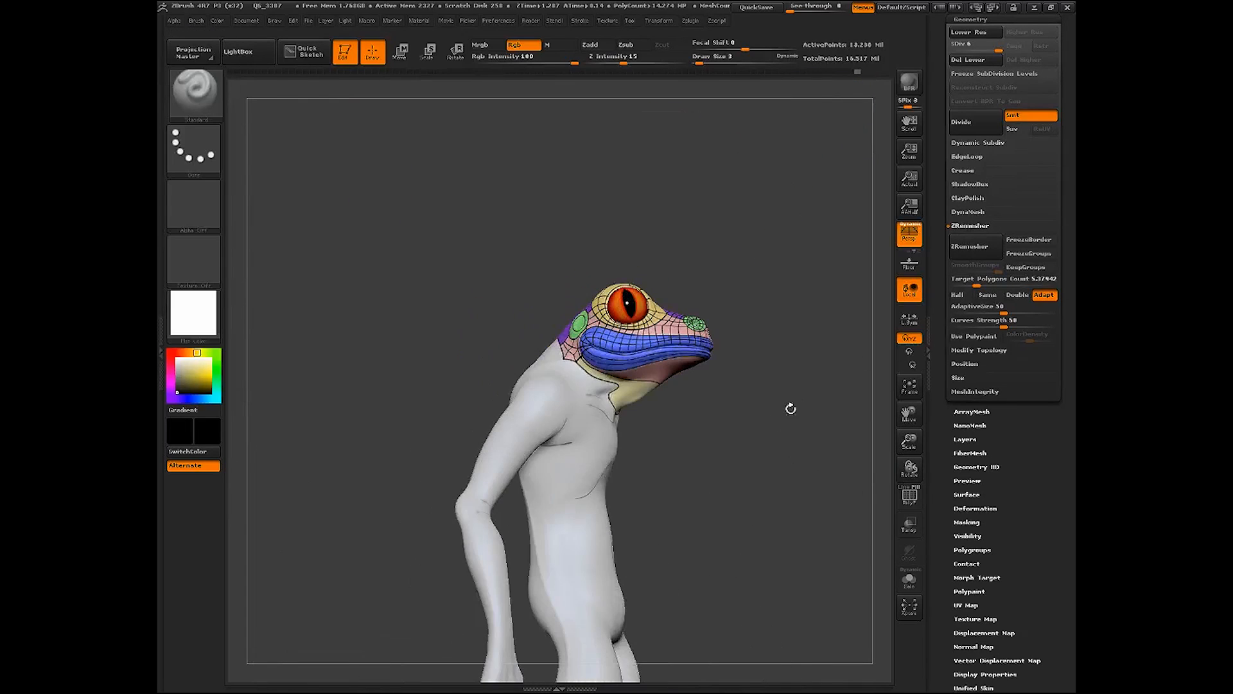
drag(673, 423, 790, 491)
drag(908, 440, 900, 508)
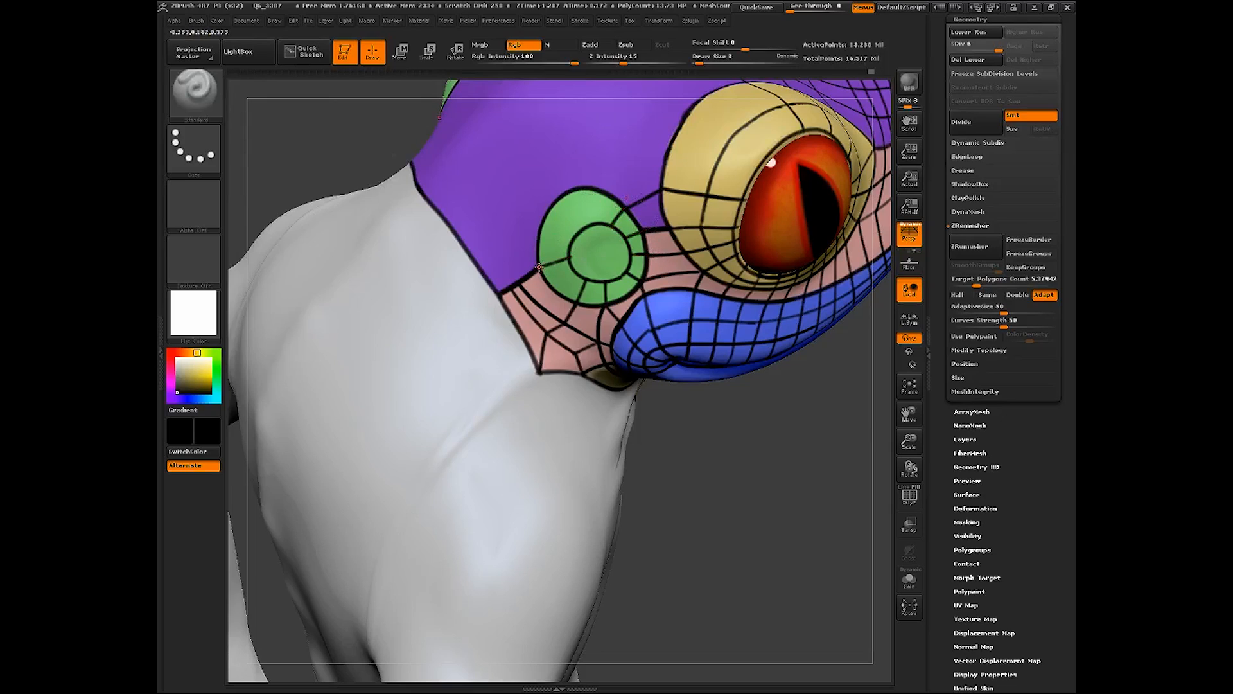
Paint black crosswise topology lines over the purple back of the head from ear to ear, parallel to the neck border
drag(910, 440, 898, 390)
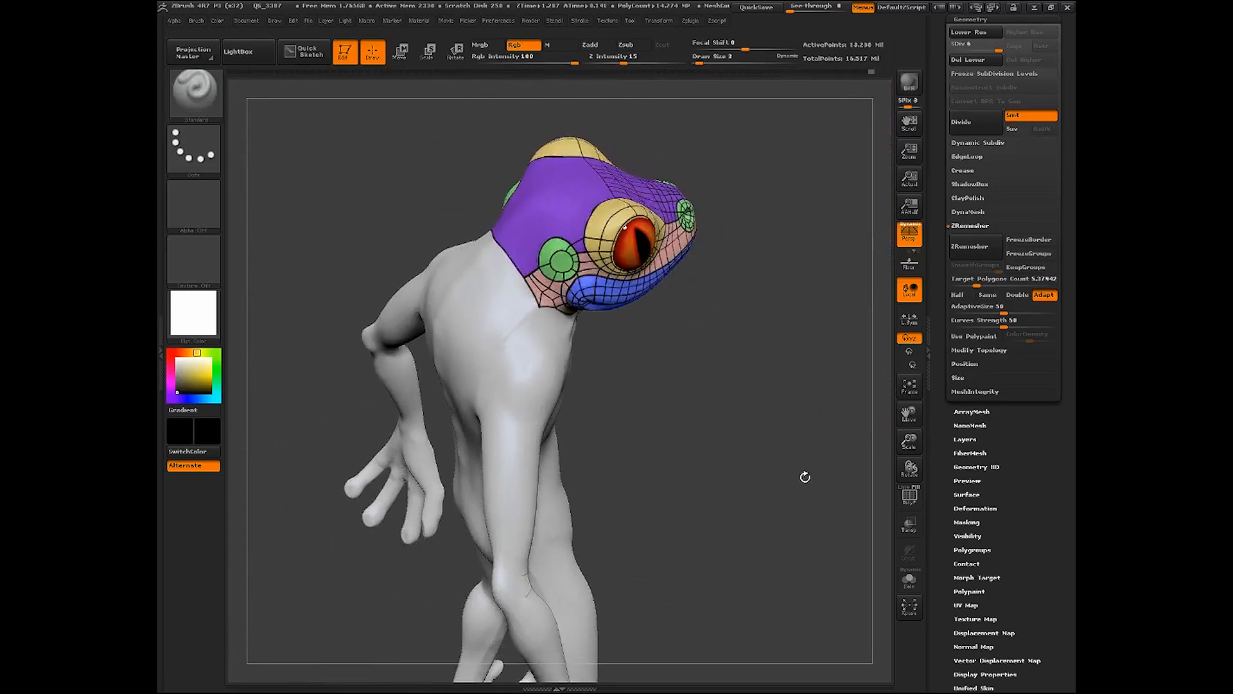
drag(804, 477, 881, 483)
drag(667, 581, 572, 652)
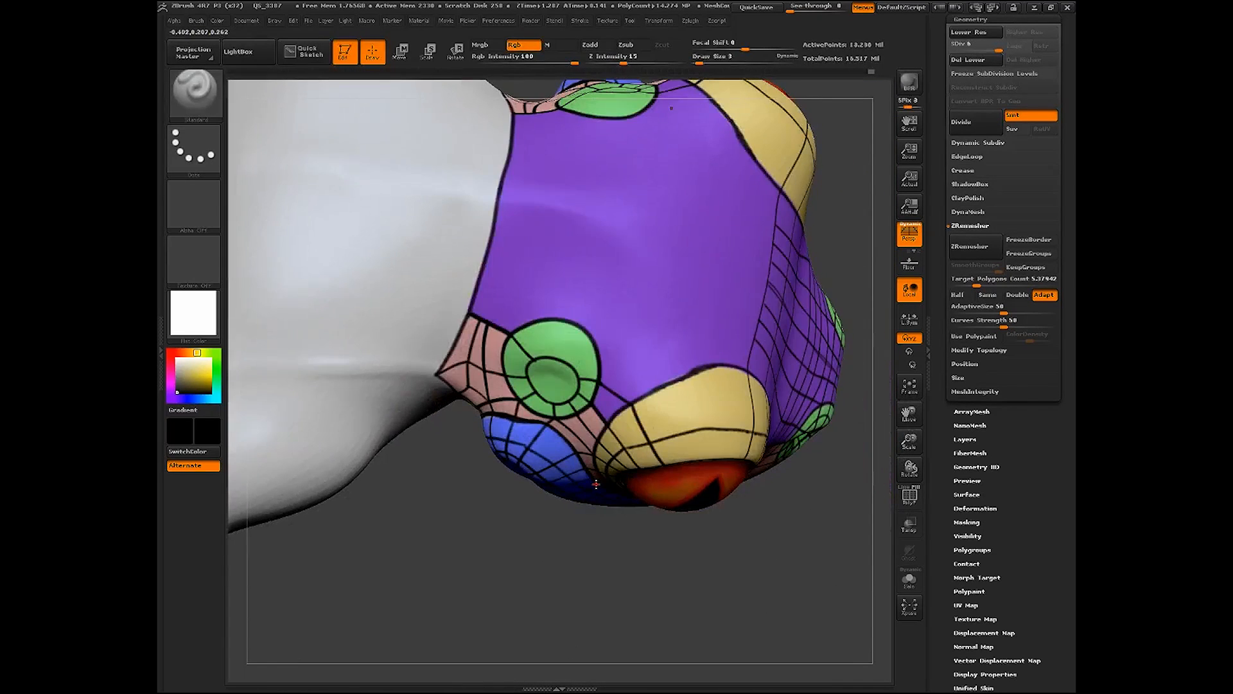
mouse_move(525, 134)
mouse_down()
mouse_move(491, 327)
mouse_move(542, 193)
mouse_up()
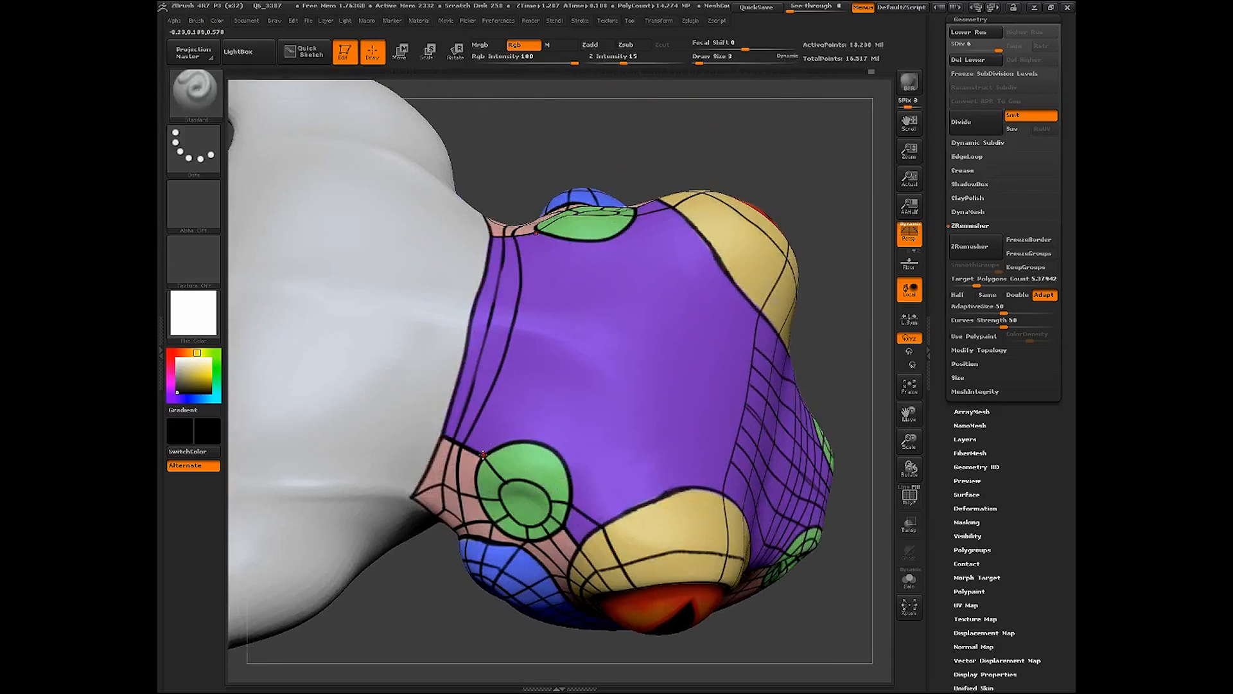
drag(503, 422, 546, 298)
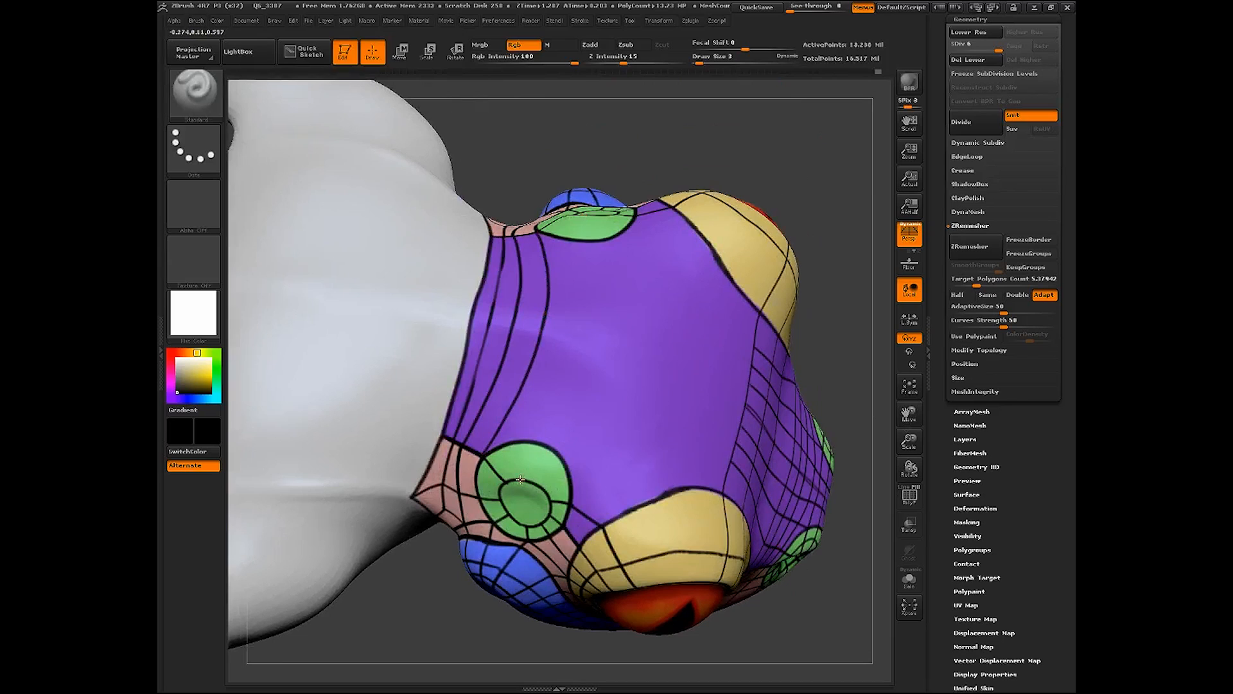
mouse_move(520, 479)
mouse_down()
mouse_move(524, 424)
mouse_move(570, 315)
mouse_up()
mouse_move(480, 597)
mouse_down()
mouse_move(462, 611)
mouse_move(546, 459)
mouse_up()
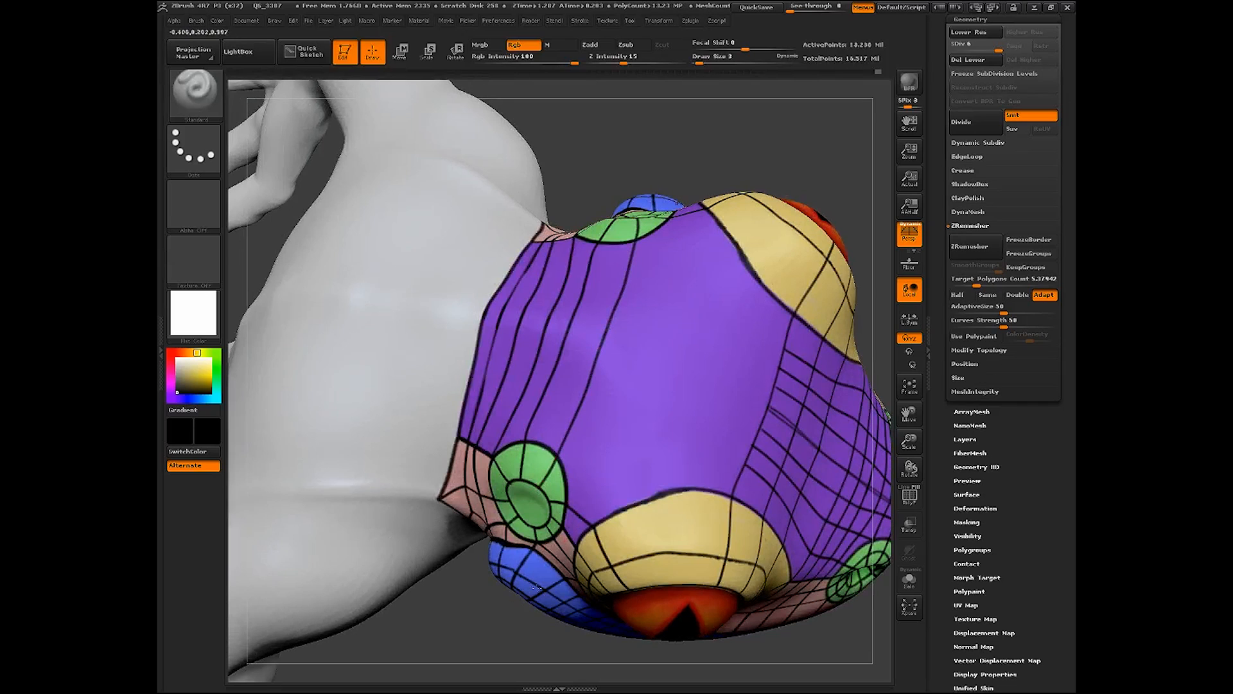
Paint a crosswise topology line over the purple crown, linking the rear edges of the two yellow eye patches
drag(909, 441, 880, 432)
drag(790, 420, 816, 442)
drag(909, 451, 912, 485)
alt+drag(829, 475, 876, 311)
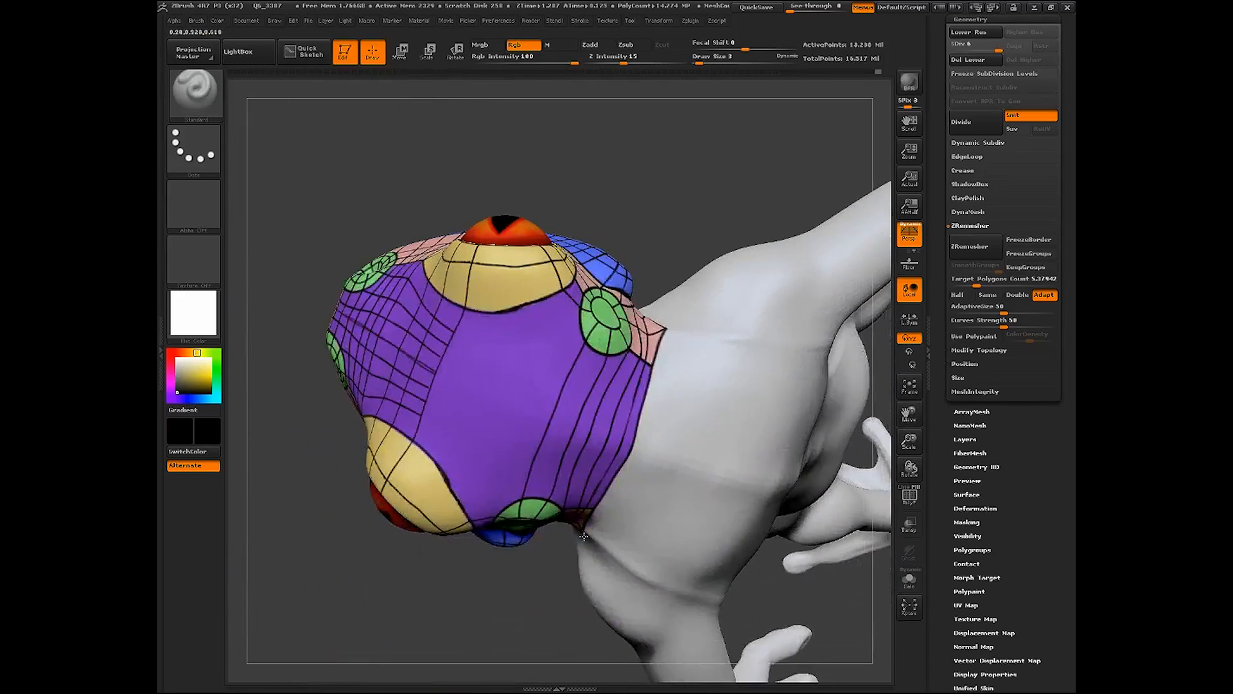
drag(540, 604, 535, 532)
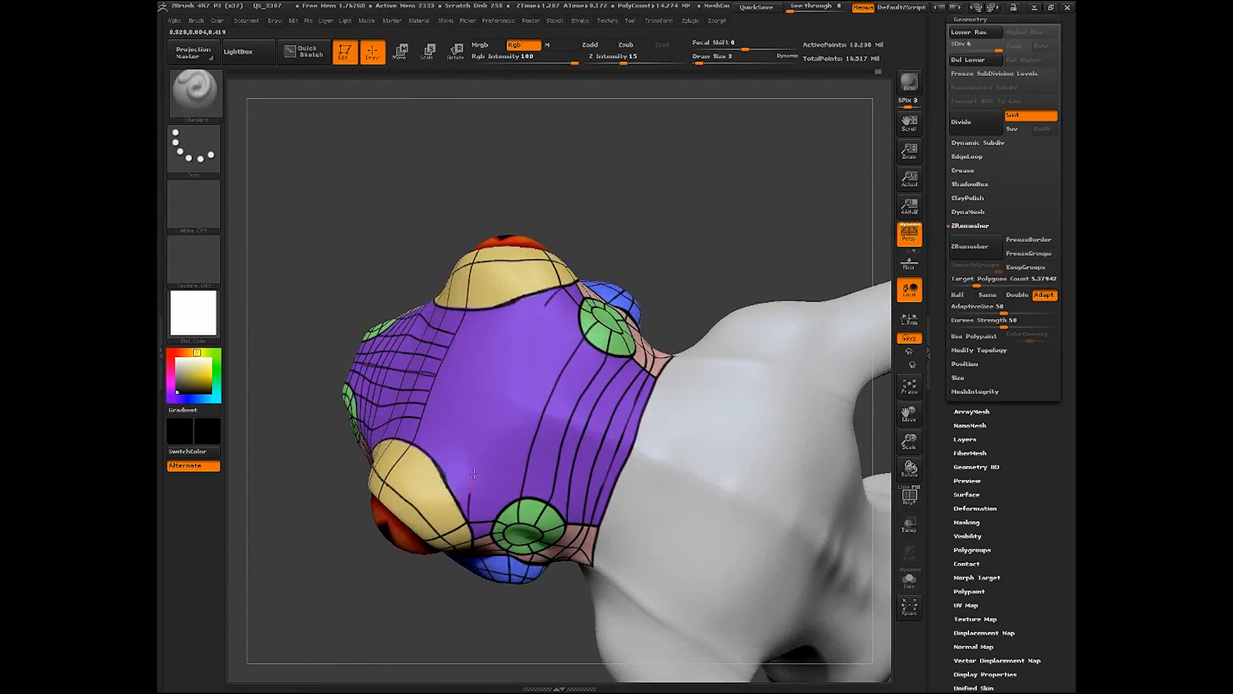
drag(473, 474, 497, 418)
drag(411, 617, 424, 494)
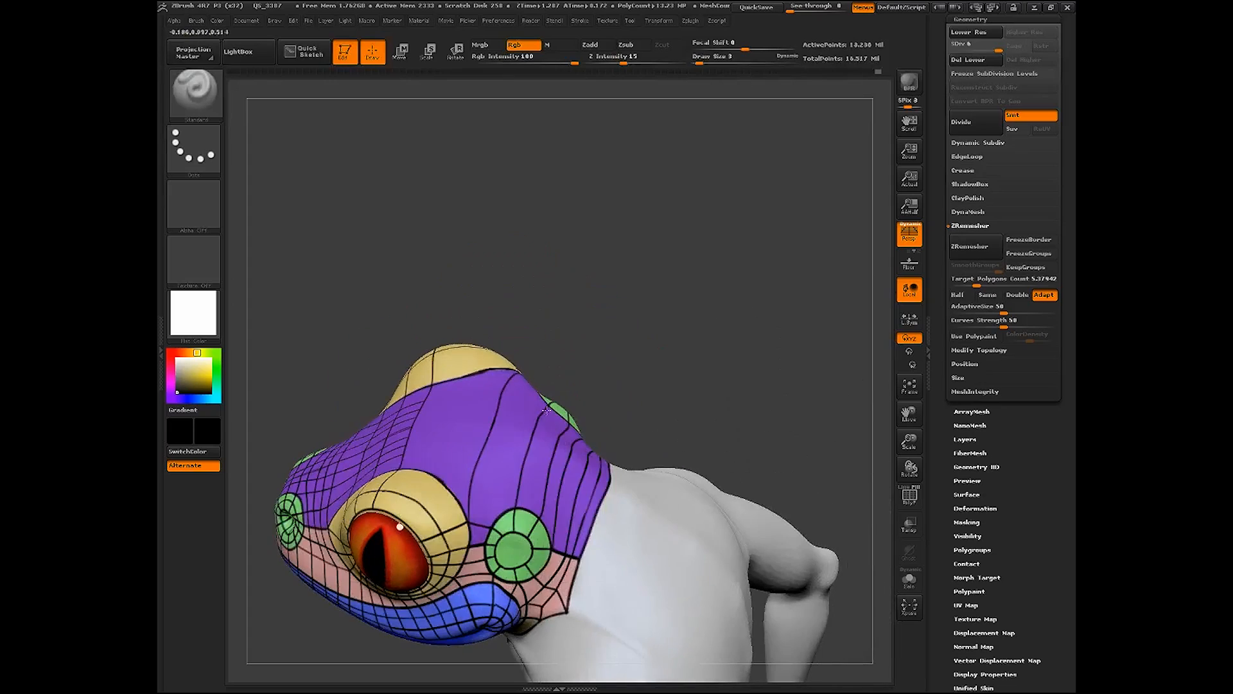
Add radial lines to the yellow eye patches and fill the purple crown between them with crosswise lines up to the snout grid
drag(552, 328, 611, 368)
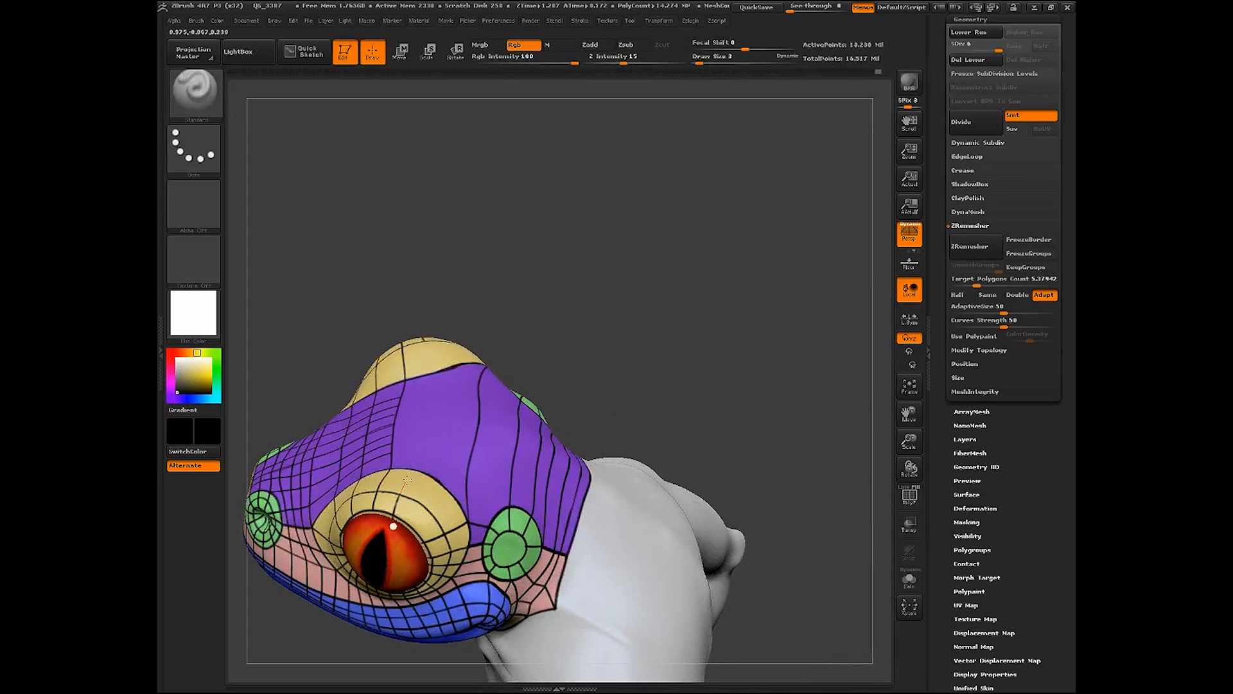
drag(412, 527, 428, 513)
drag(702, 378, 684, 520)
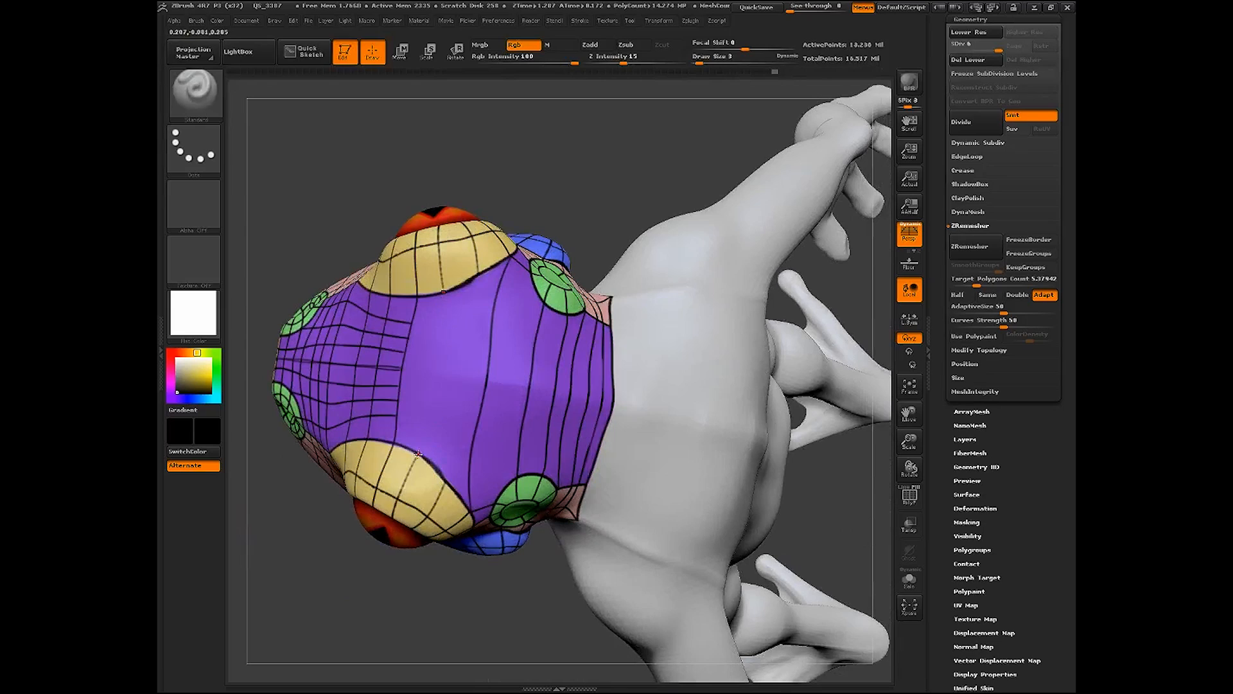
drag(418, 452, 433, 342)
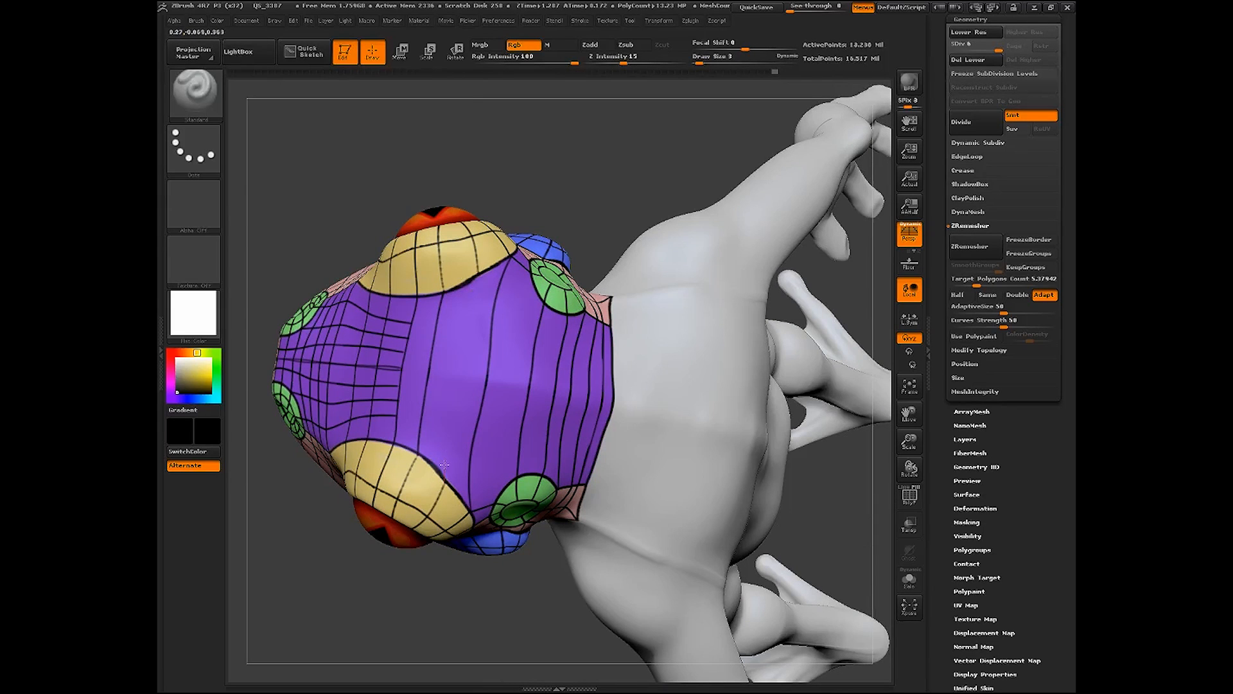
drag(444, 482, 461, 346)
drag(521, 593, 546, 513)
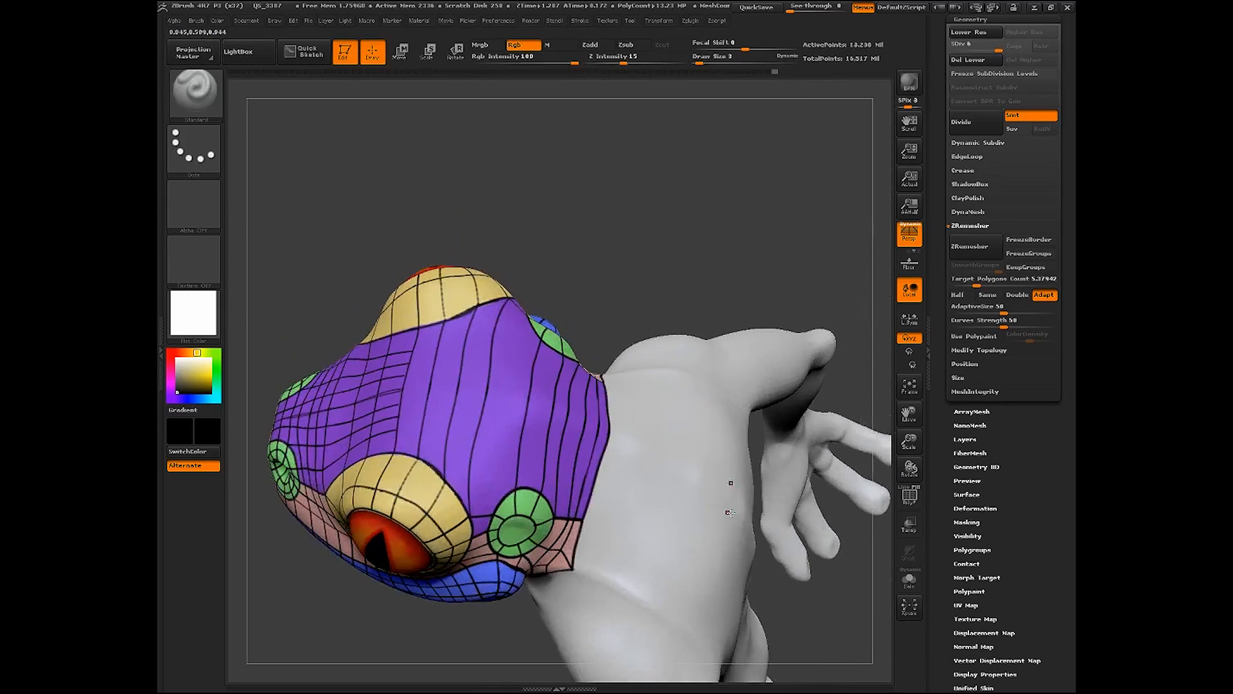
Paint lengthwise topology lines from the snout grid over the purple crown down to the neck border, crossing the existing lines
drag(587, 306, 633, 304)
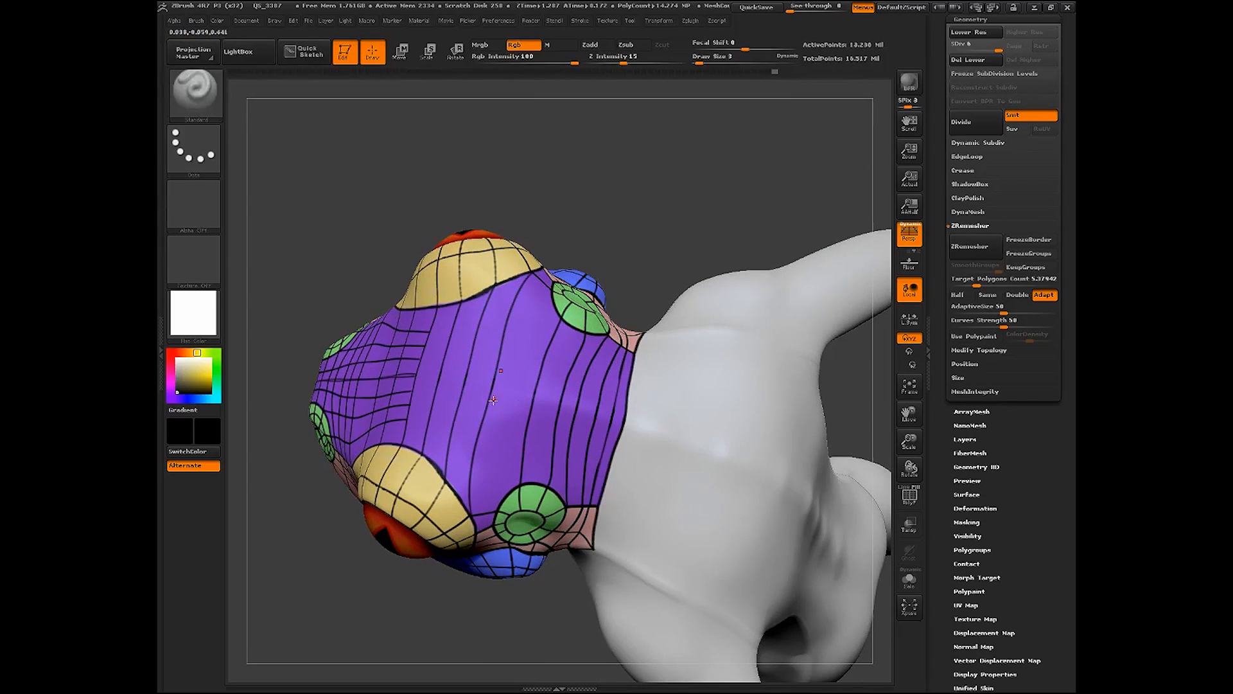
drag(629, 309, 740, 336)
drag(729, 380, 722, 406)
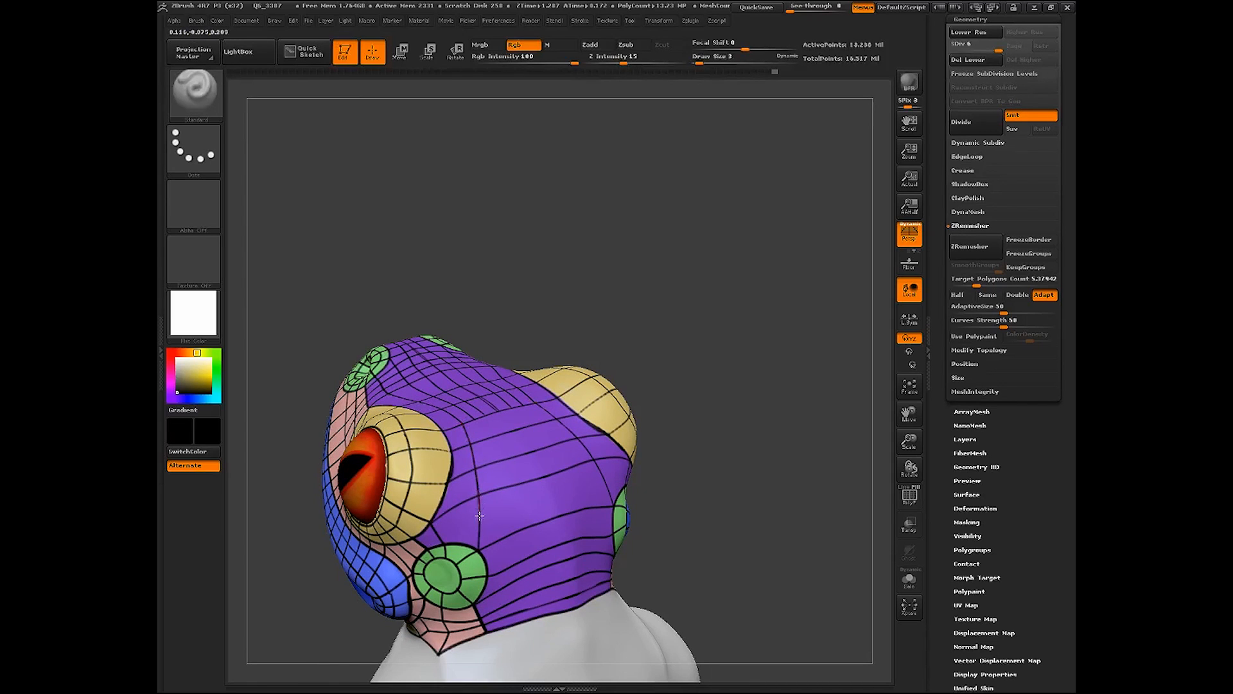
drag(693, 517, 678, 492)
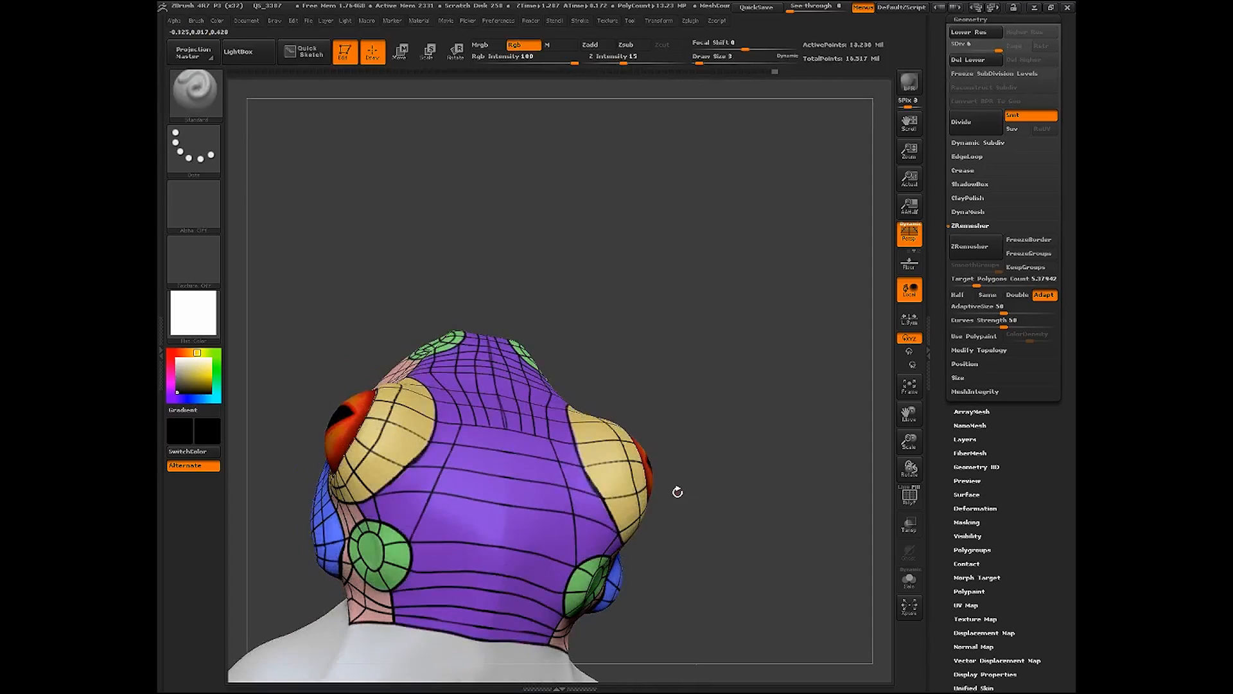
drag(476, 421, 426, 630)
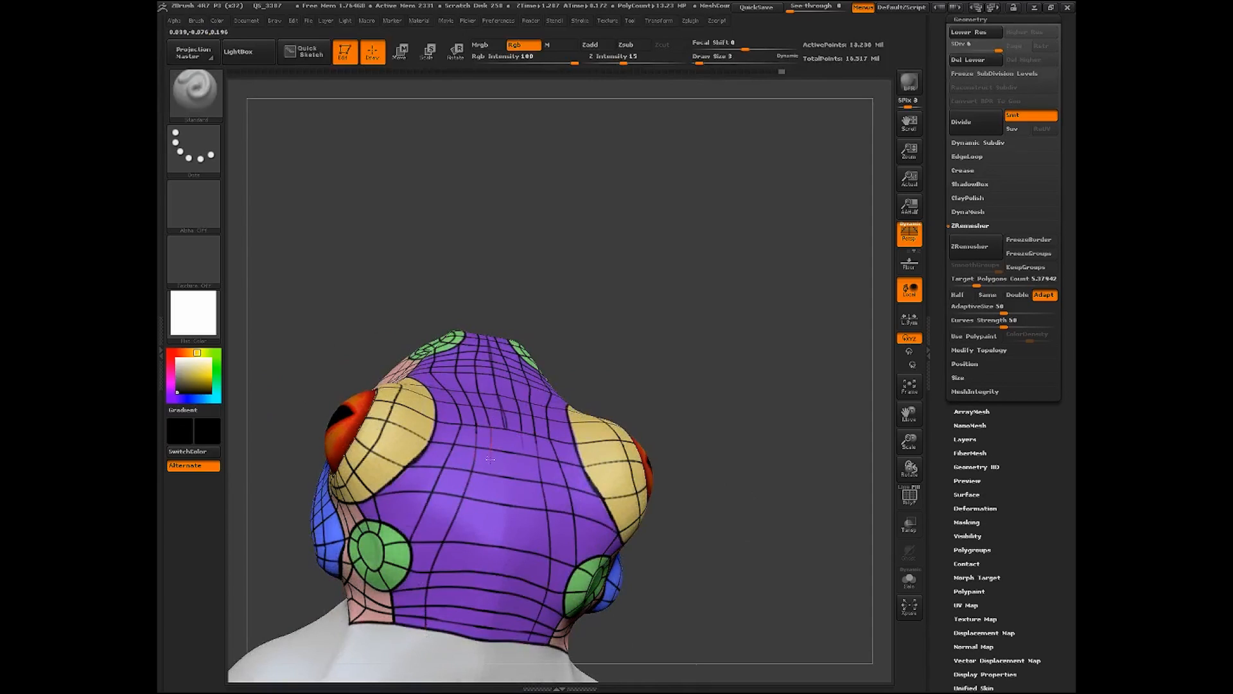
drag(490, 459, 450, 648)
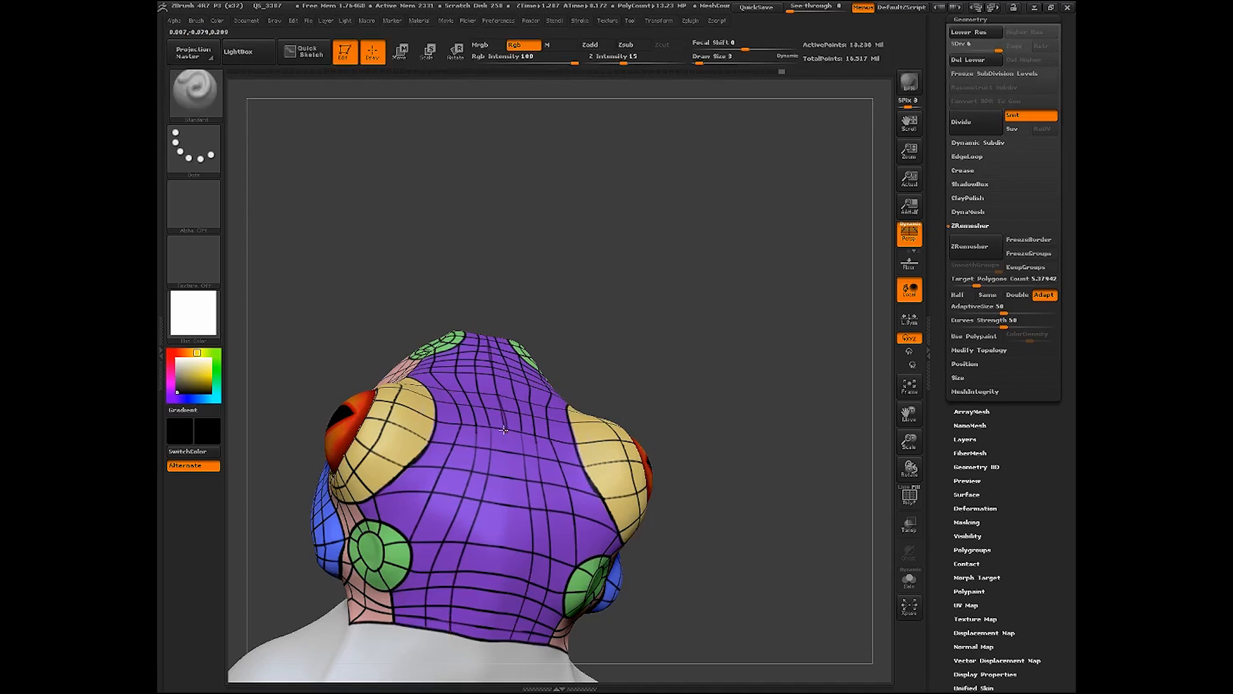
Paint the lengthwise centre line over the purple head down to the neck, undoing the off-centre stroke and aligning the view straight
right_drag(506, 429, 495, 431)
drag(504, 431, 505, 449)
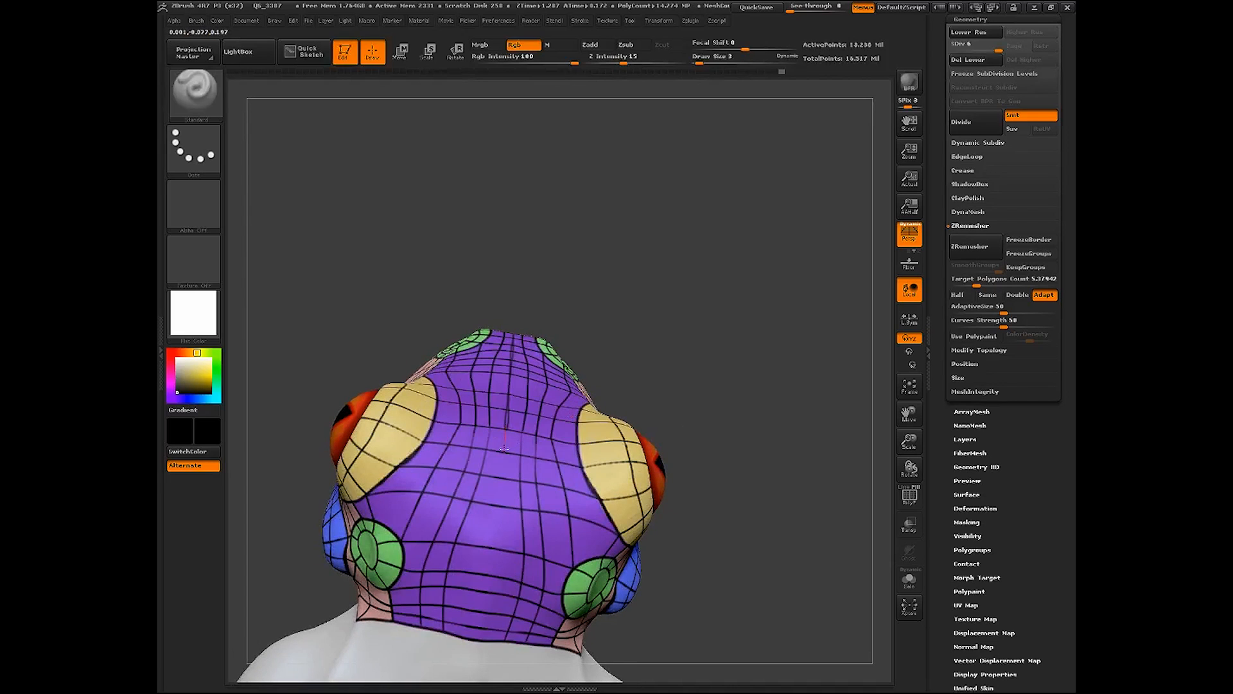
drag(498, 510, 478, 634)
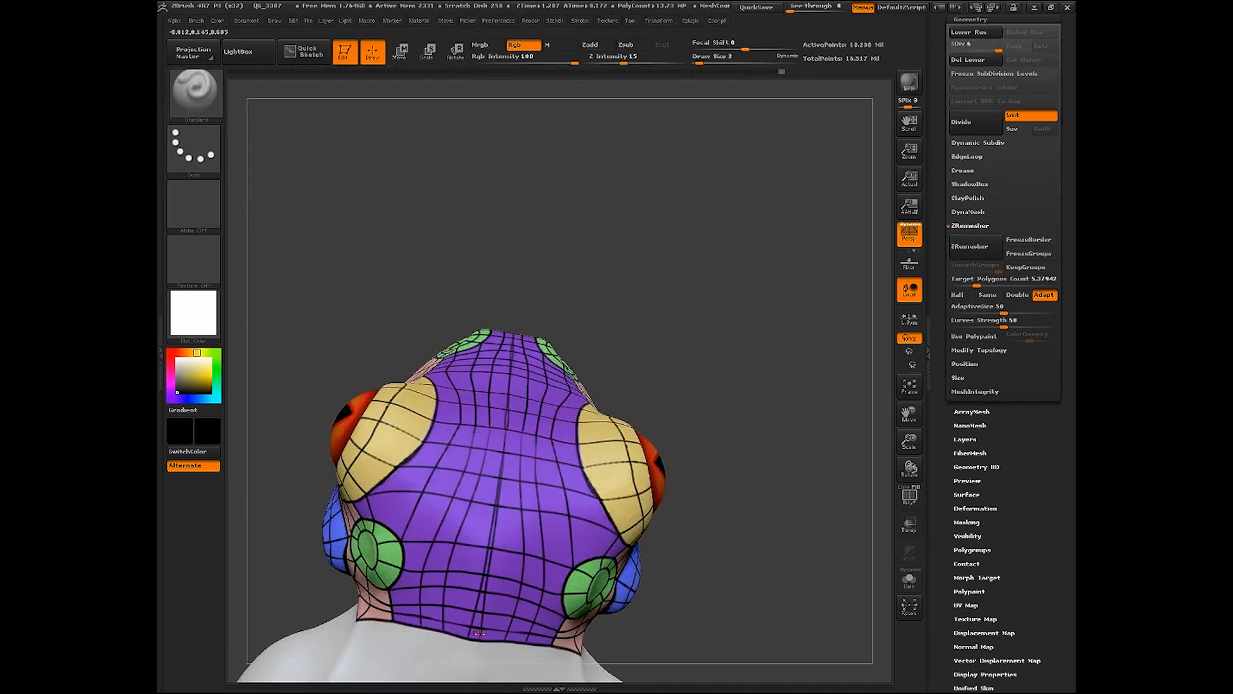
key(ctrl+z)
shift+drag(722, 551, 722, 581)
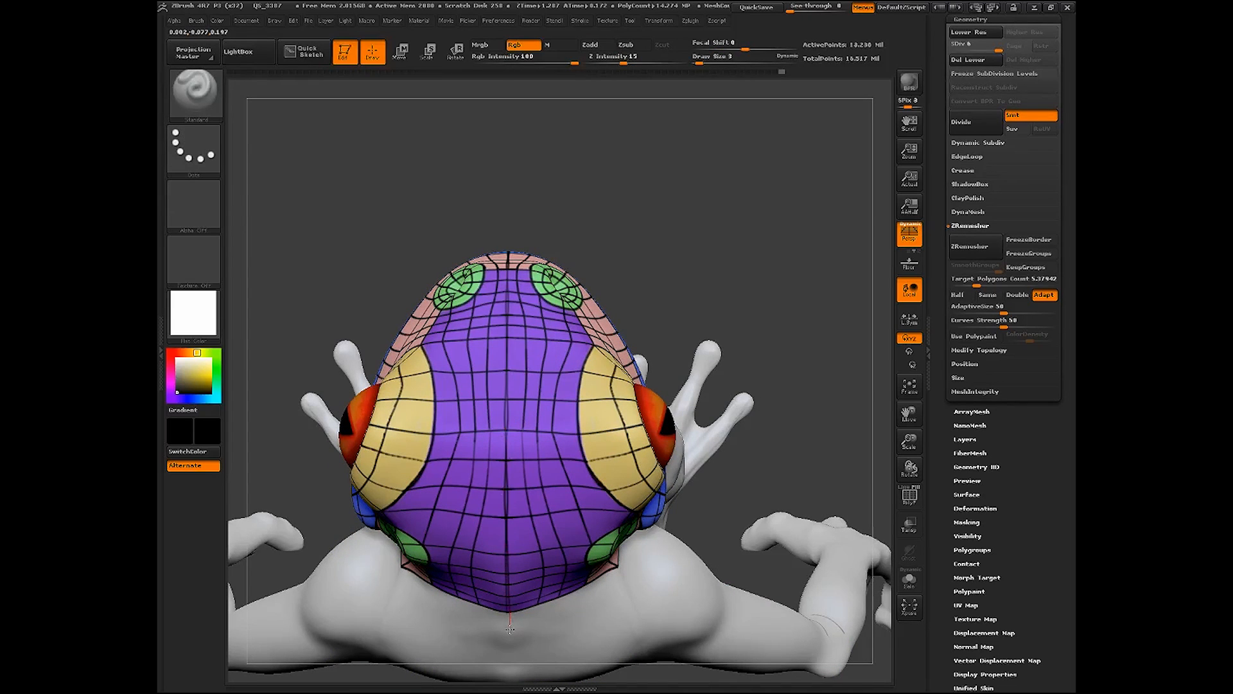
Paint cross lines near the mouth corner over the blue lower lip and down through the yellow strip along the jaw
drag(908, 469, 767, 600)
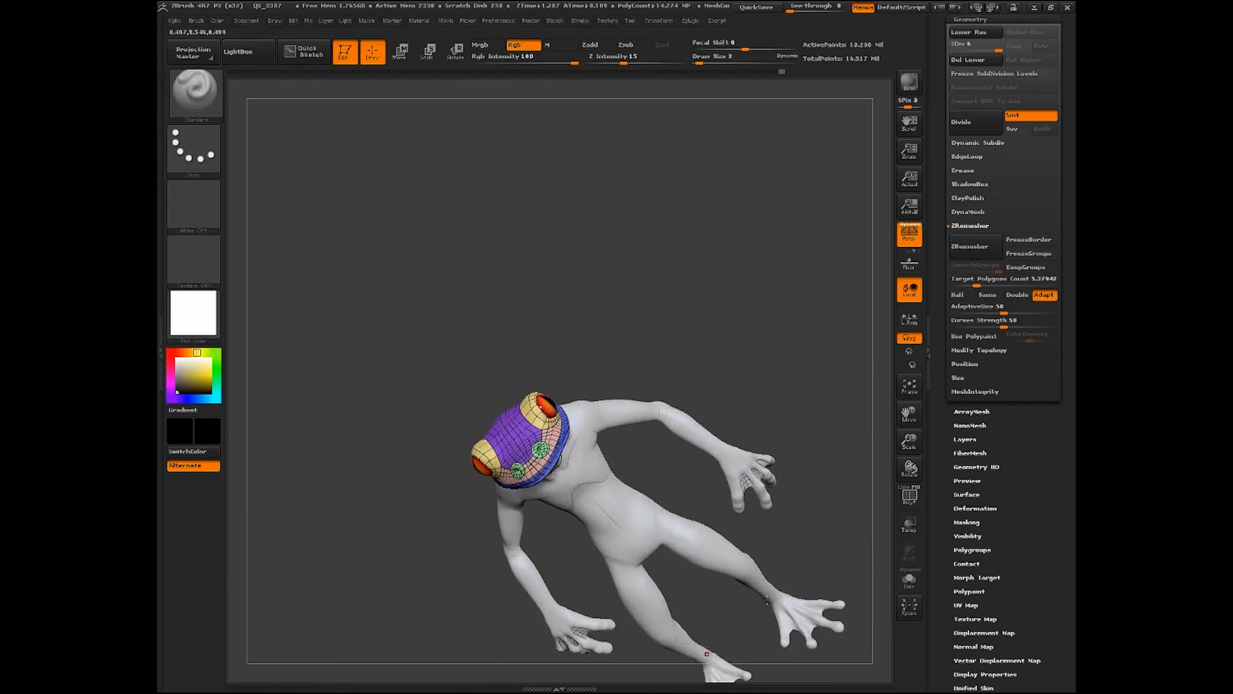
drag(792, 550, 902, 571)
drag(911, 408, 995, 280)
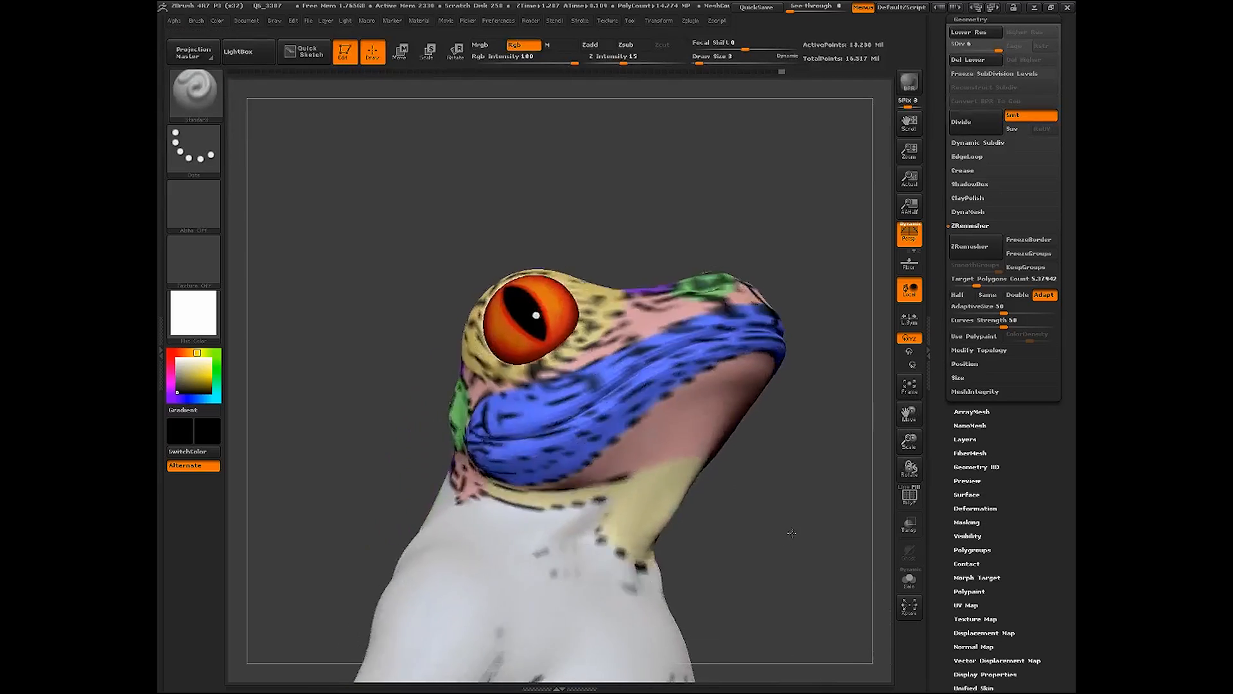
drag(792, 532, 757, 453)
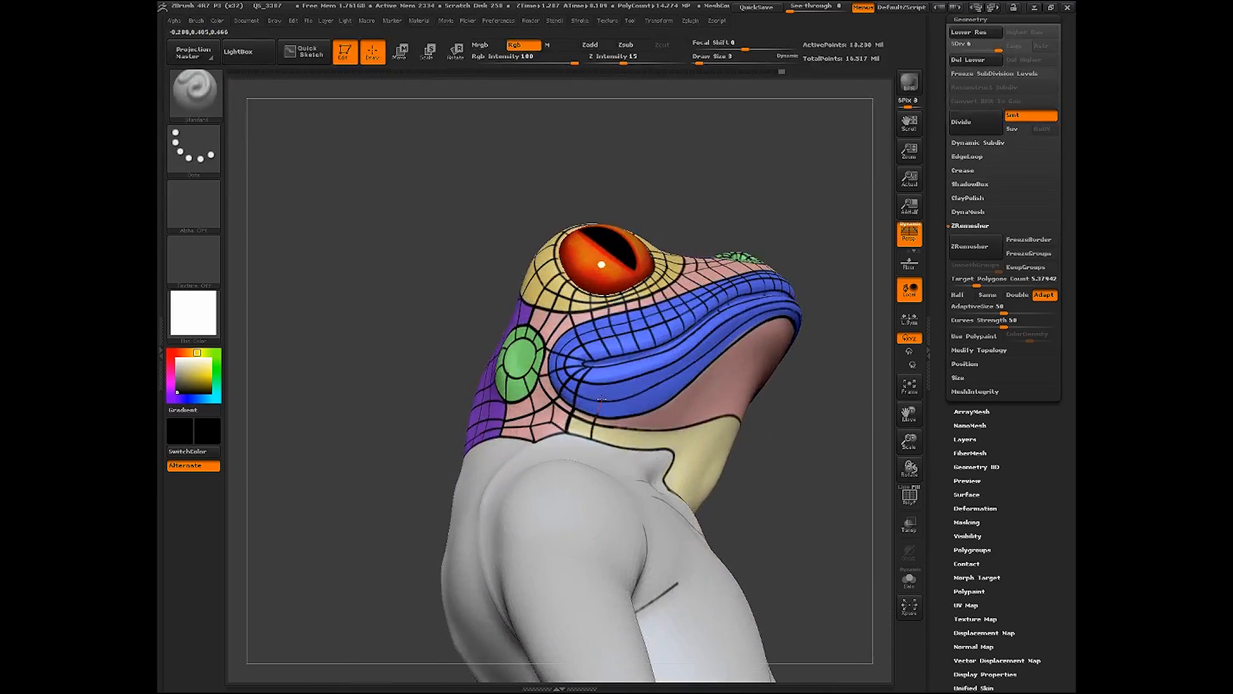
drag(803, 474, 646, 384)
drag(815, 278, 836, 285)
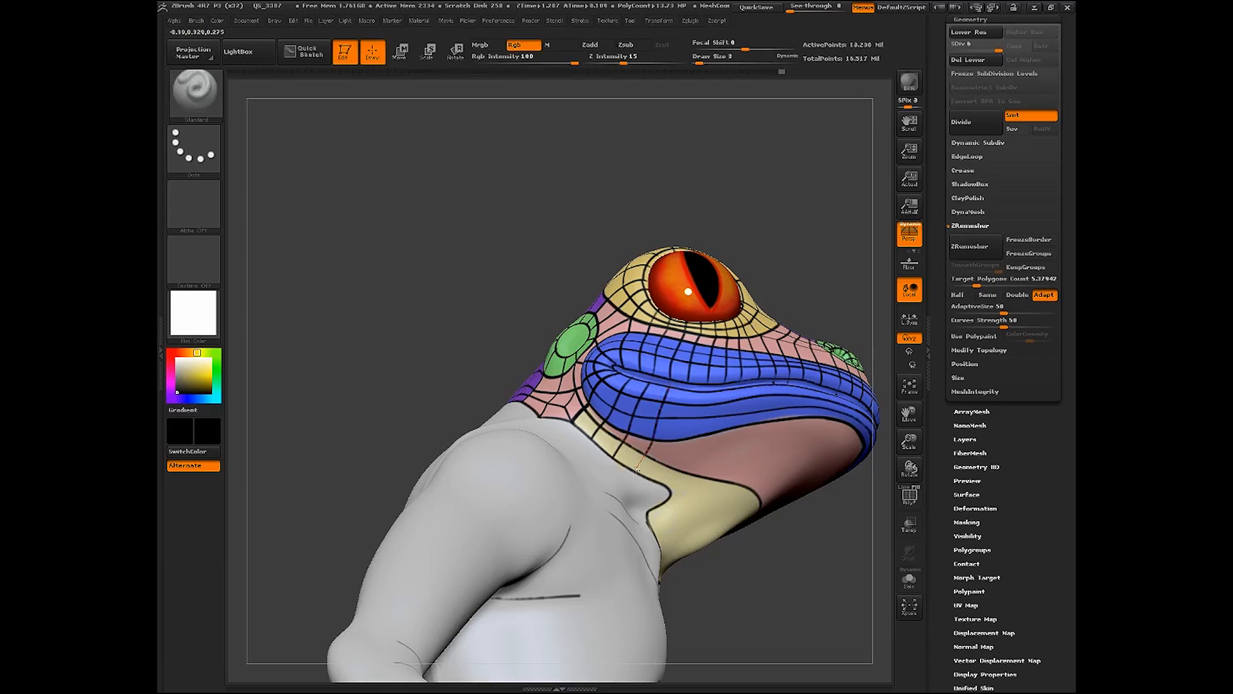
Paint further cross lines forward along the blue lower lip and continue them through the pink jaw area to the yellow strip
drag(780, 546, 743, 558)
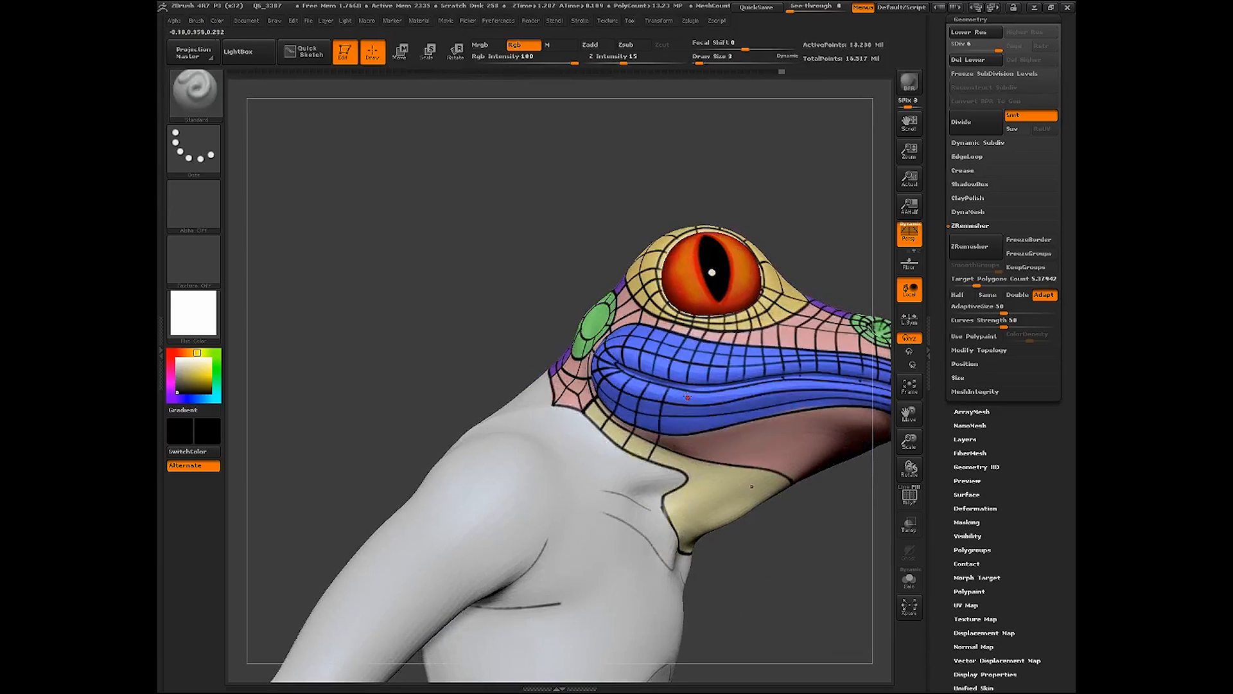
drag(687, 385, 684, 399)
drag(687, 450, 687, 452)
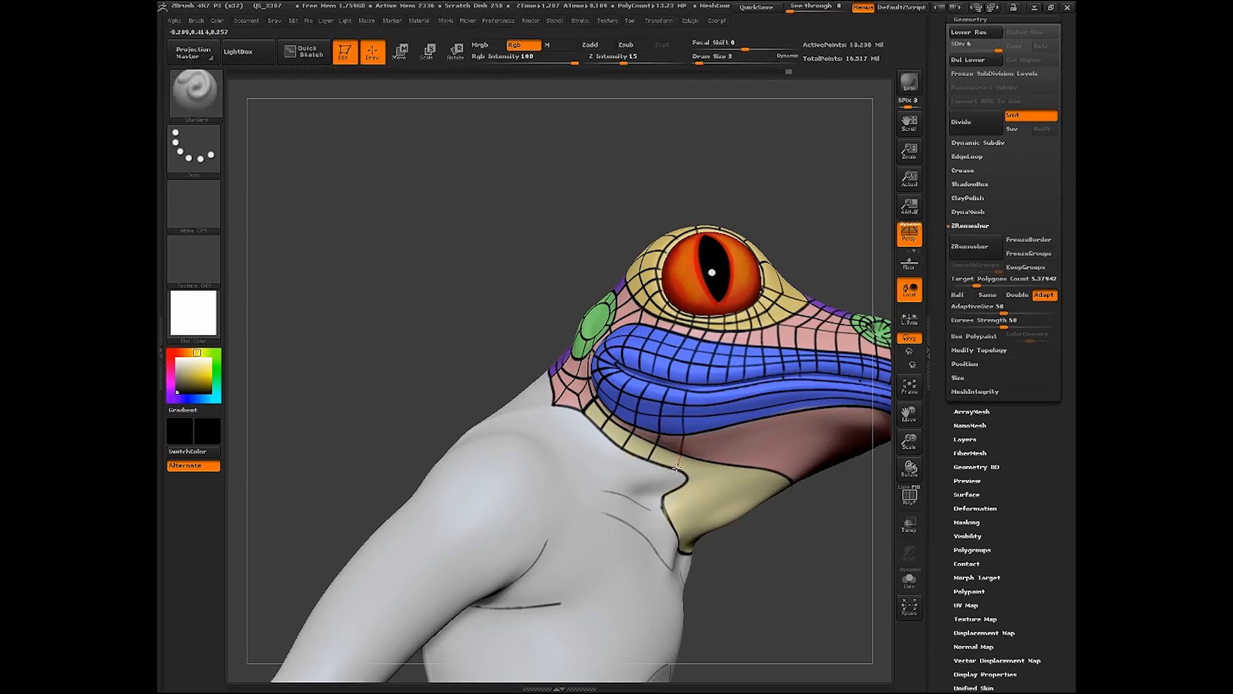
drag(854, 570, 859, 553)
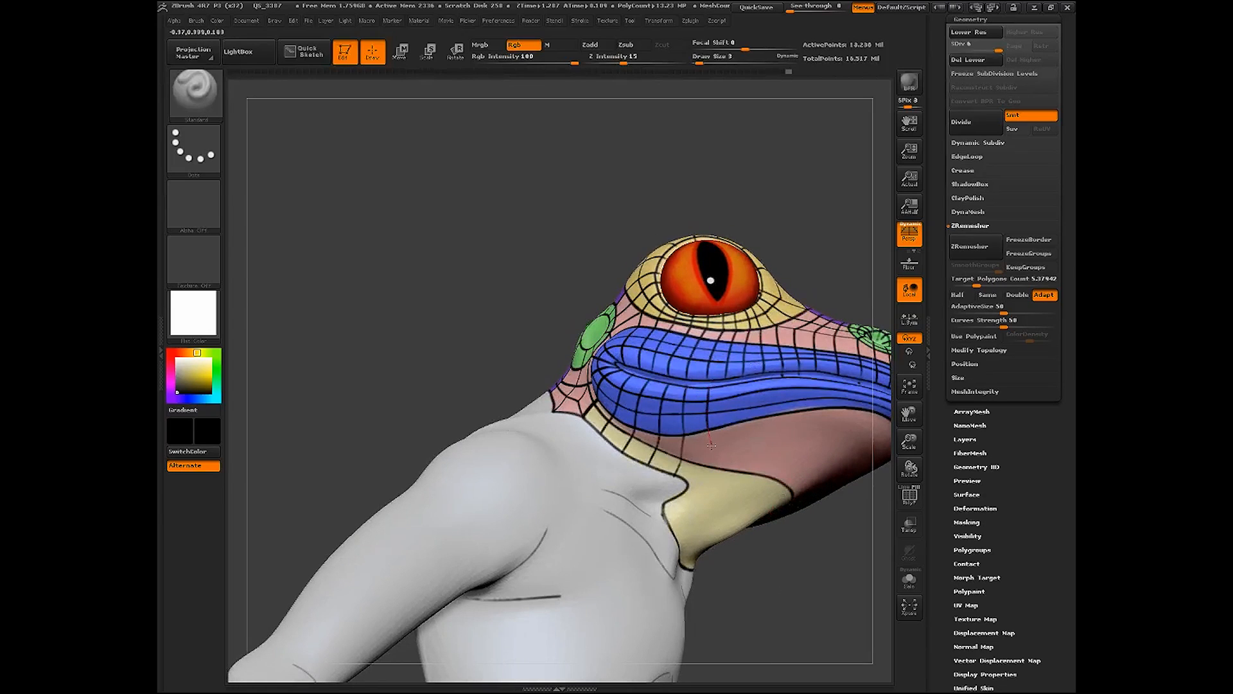
drag(758, 617, 769, 449)
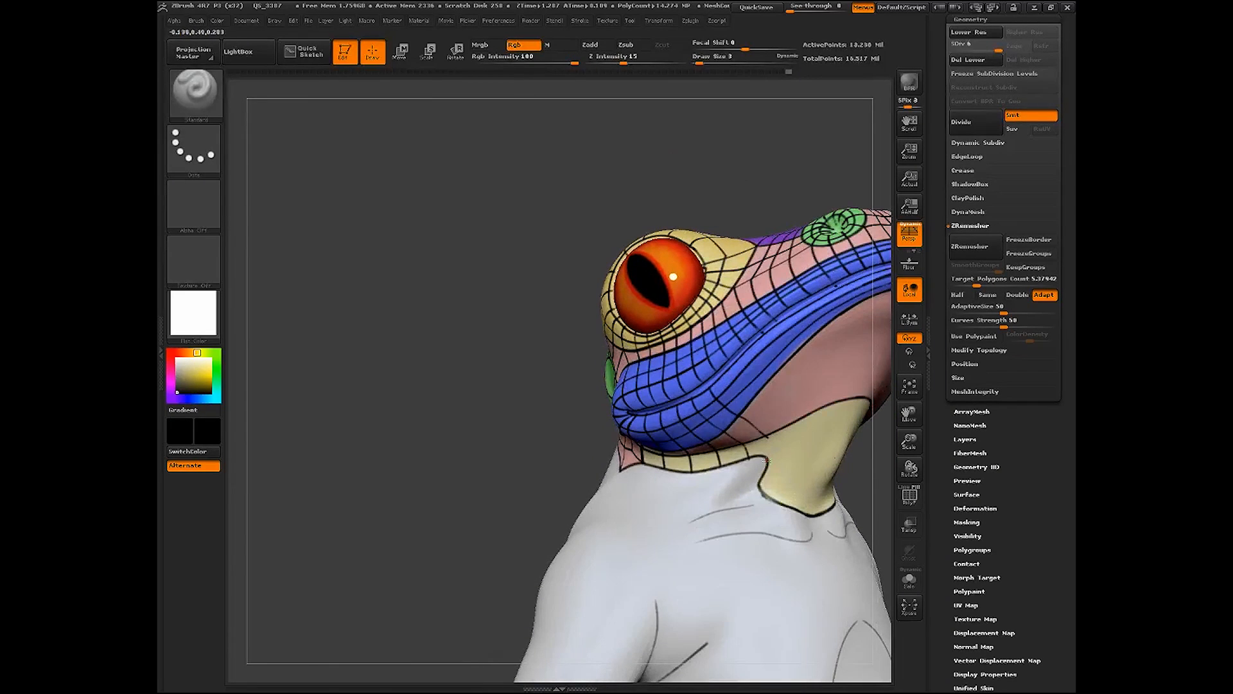
Try to continue the cross lines from the blue lower lip through the pink throat toward its yellow border
drag(556, 530, 604, 517)
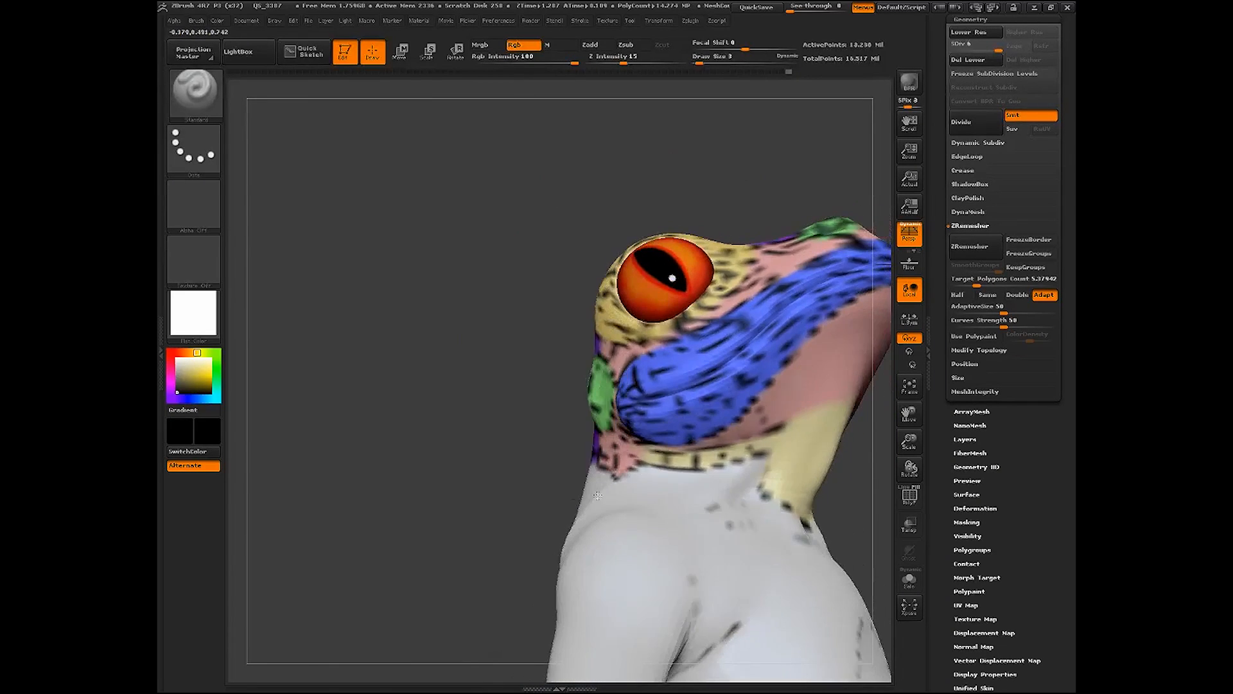
drag(909, 417, 646, 451)
drag(765, 490, 726, 481)
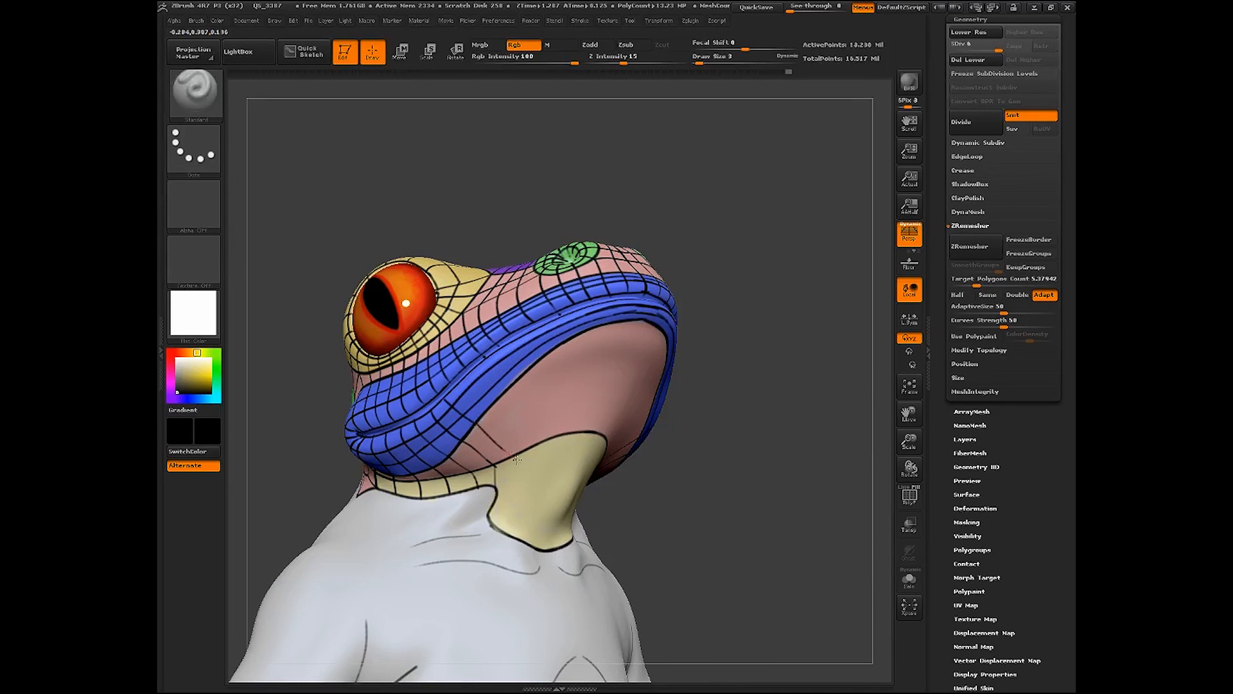
drag(736, 479, 758, 414)
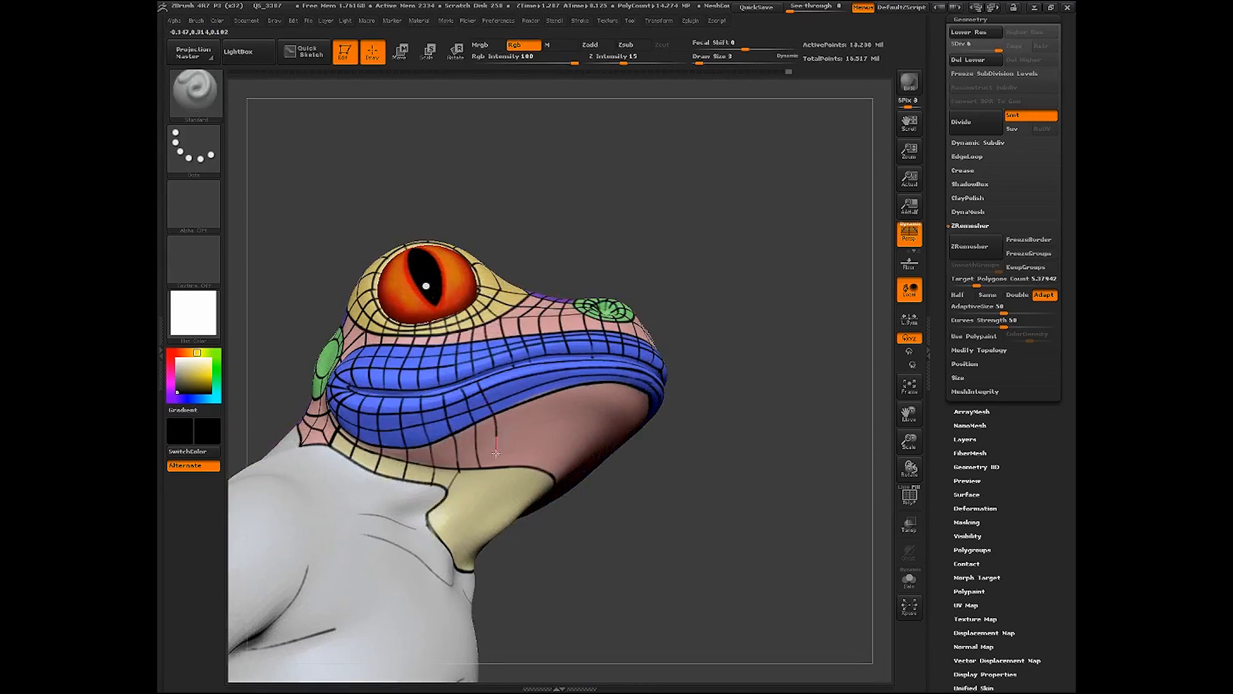
drag(499, 477, 500, 481)
drag(636, 514, 668, 513)
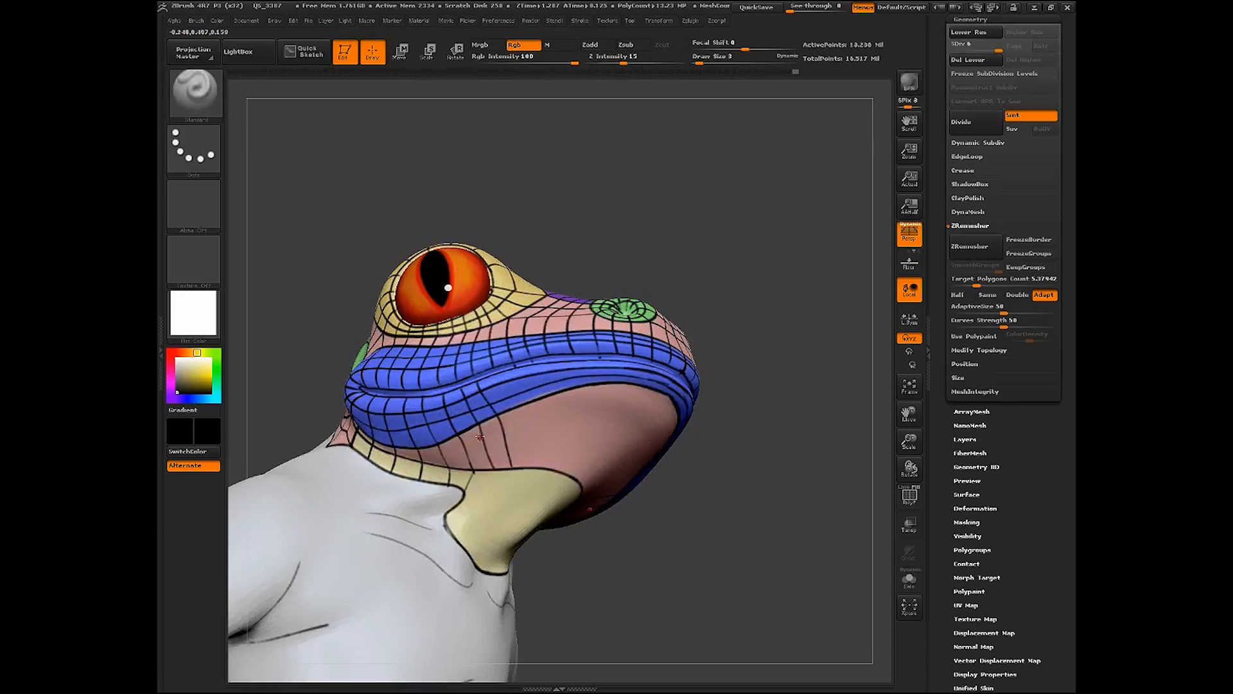
drag(646, 554, 535, 424)
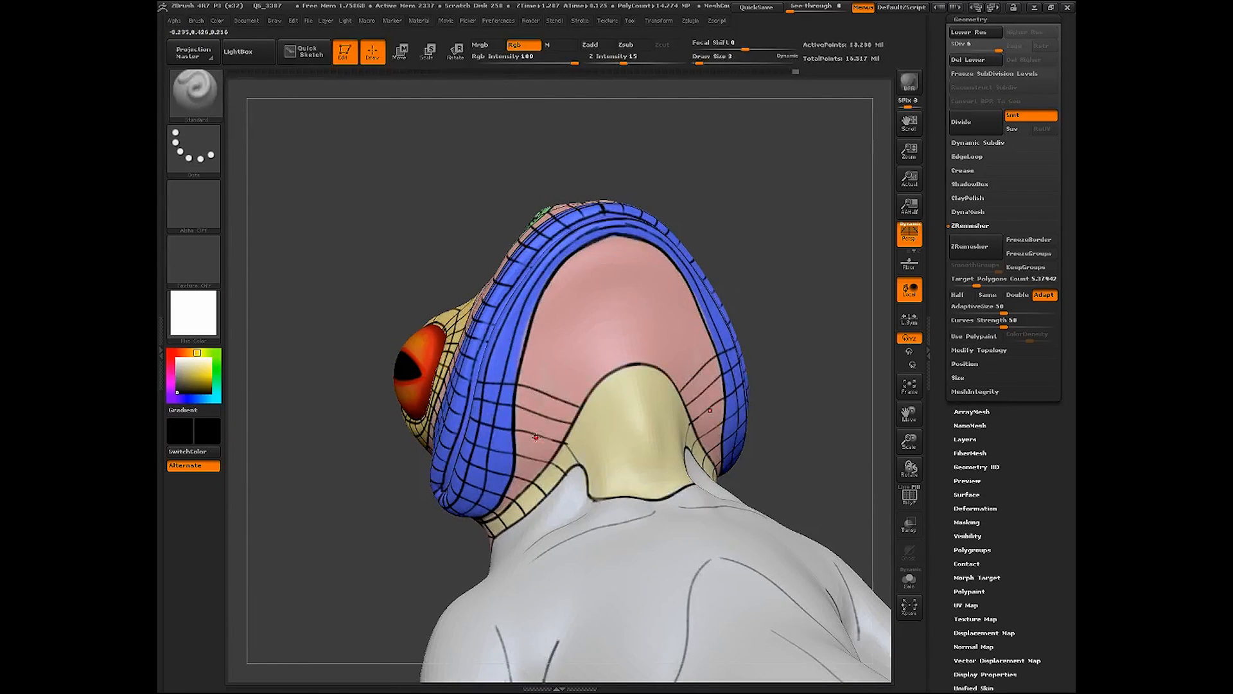
Undo the cross lines painted over the pink throat in front of the yellow jaw strip
key(ctrl)
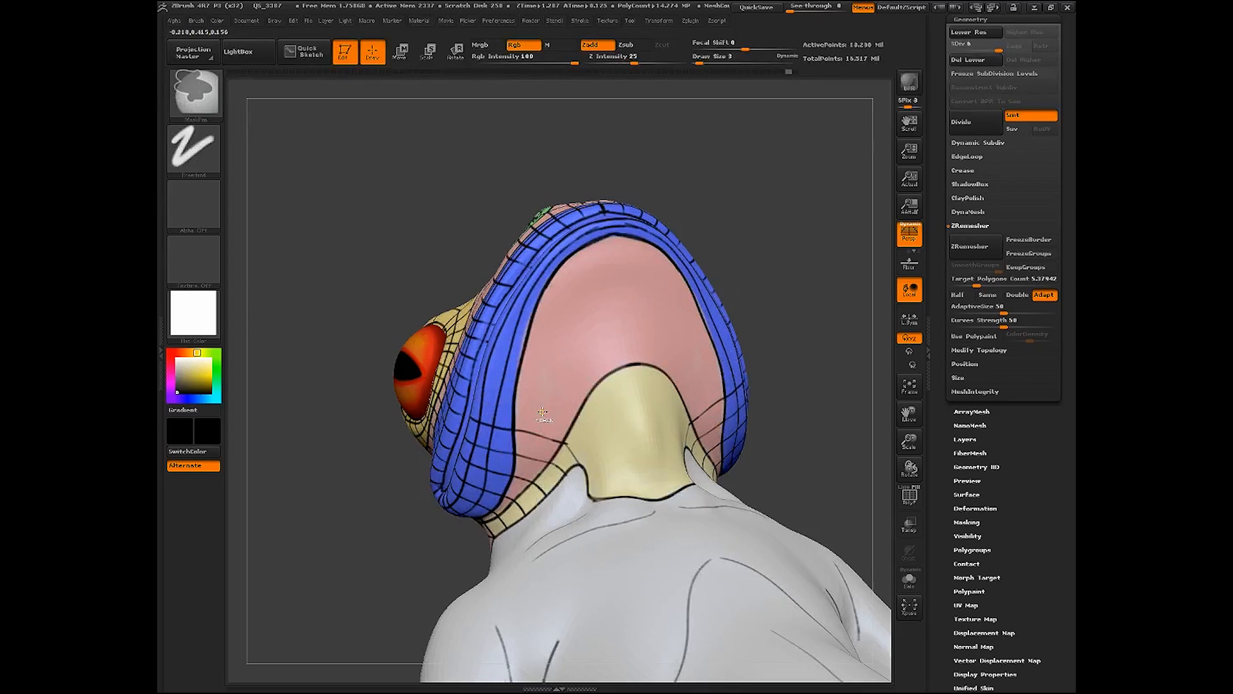
key(ctrl+z)
key(ctrl+z)
key(ctrl+z)
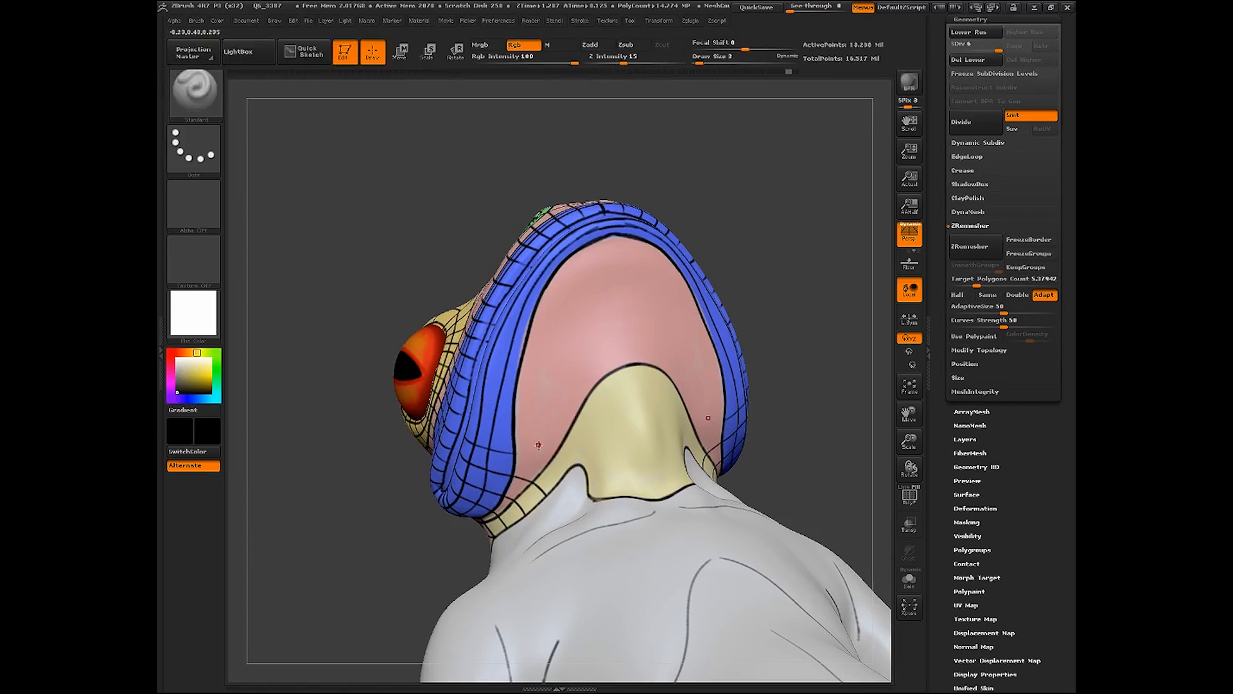
Paint a loop line through the narrow pink band around the blue mouth corner, from below the eye down along the jaw
drag(764, 314, 499, 157)
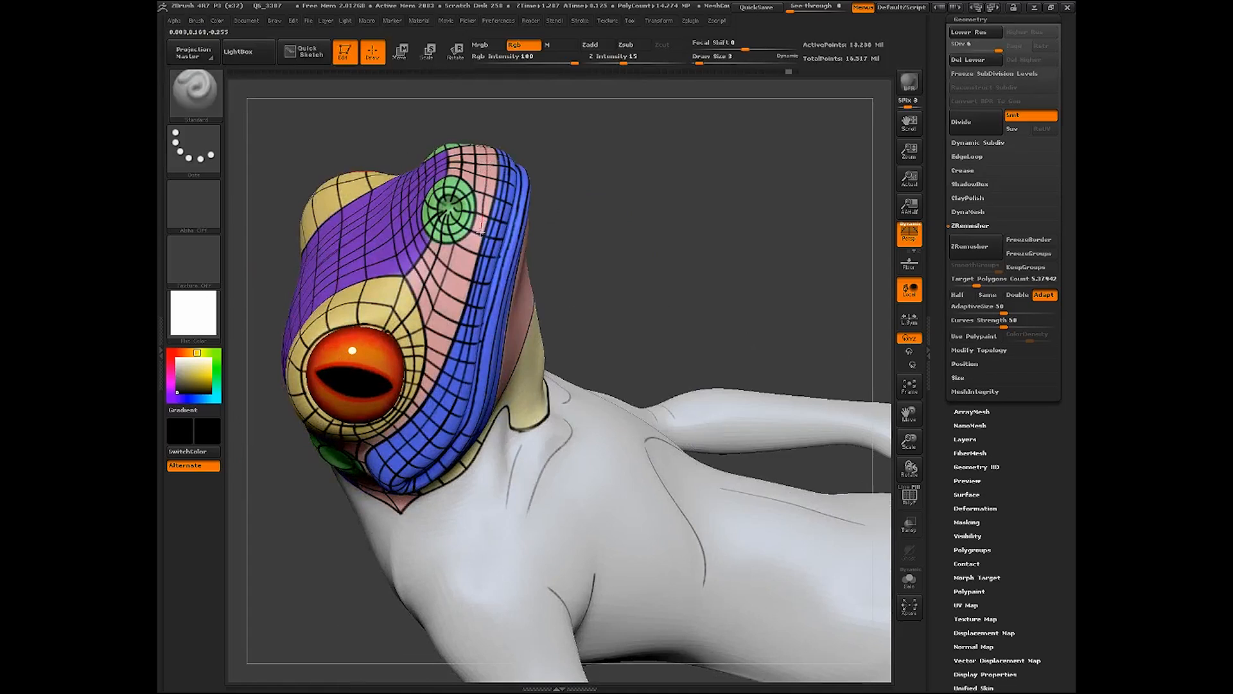
drag(600, 278, 573, 193)
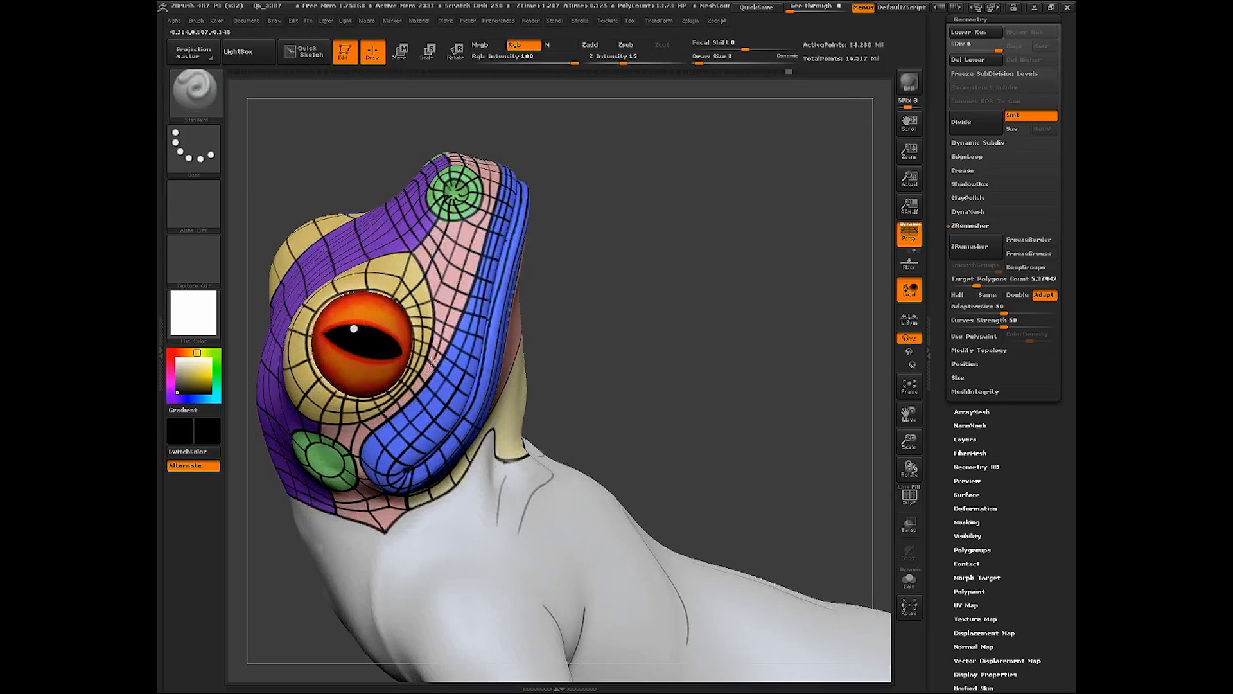
drag(909, 414, 1071, 357)
drag(858, 385, 902, 423)
drag(907, 442, 905, 485)
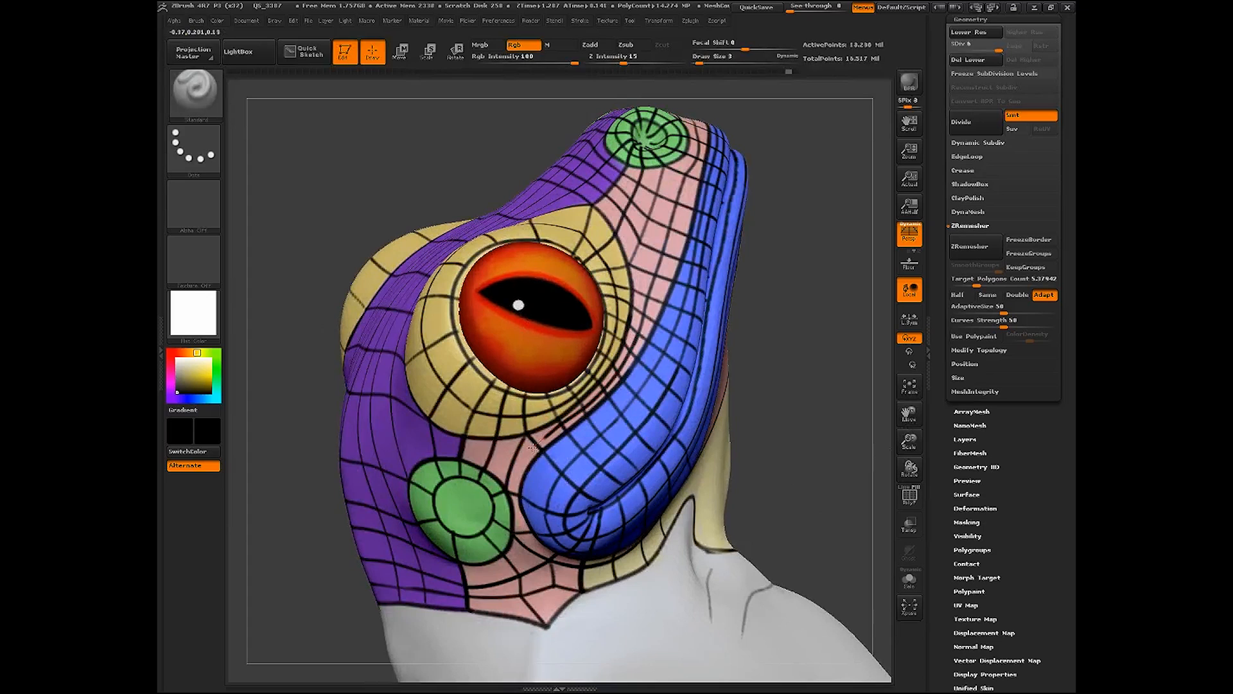
drag(775, 418, 709, 395)
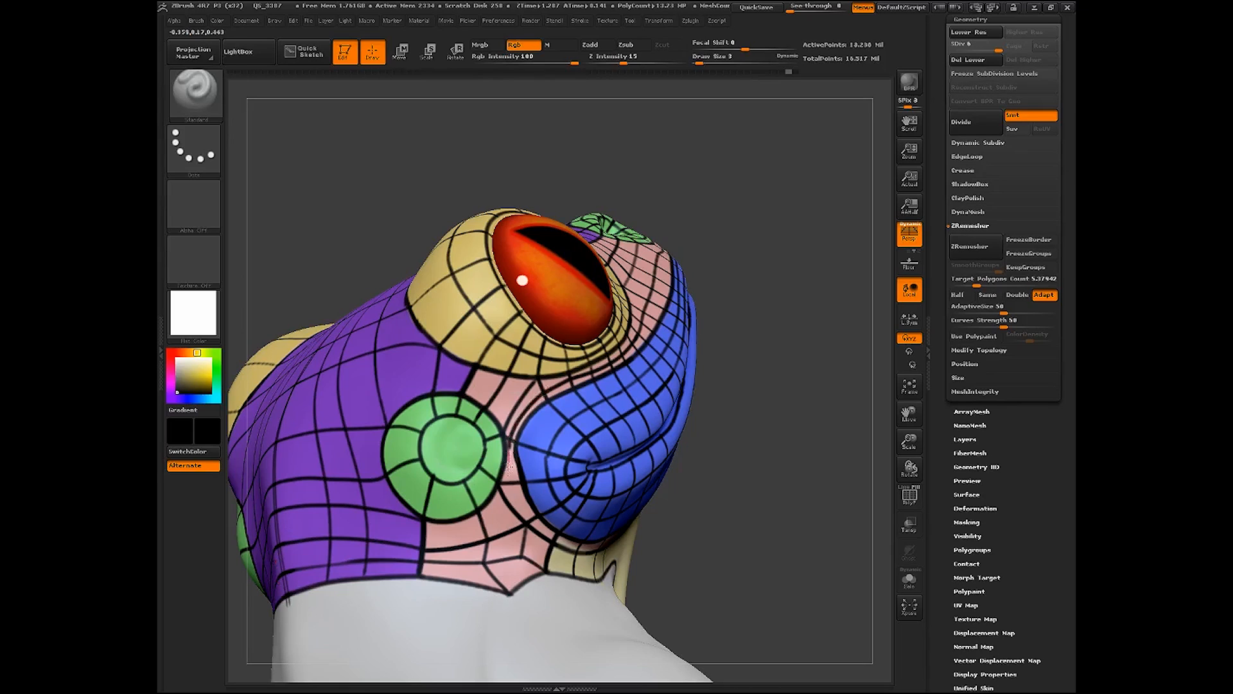
mouse_move(509, 456)
mouse_down()
mouse_move(527, 517)
mouse_move(560, 541)
mouse_up()
mouse_move(722, 541)
mouse_down()
mouse_move(779, 469)
mouse_move(721, 330)
mouse_move(779, 289)
mouse_move(766, 272)
mouse_up()
drag(909, 442, 1008, 259)
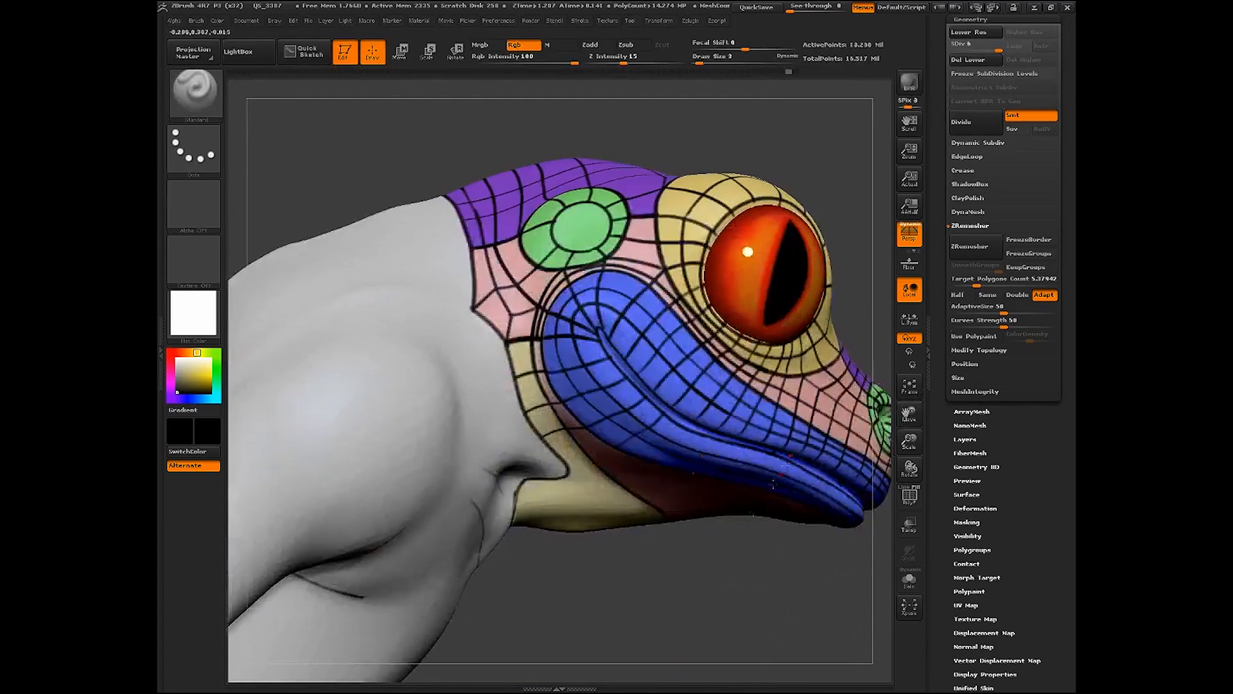
mouse_move(773, 483)
right_down()
mouse_move(586, 515)
mouse_move(539, 328)
right_up()
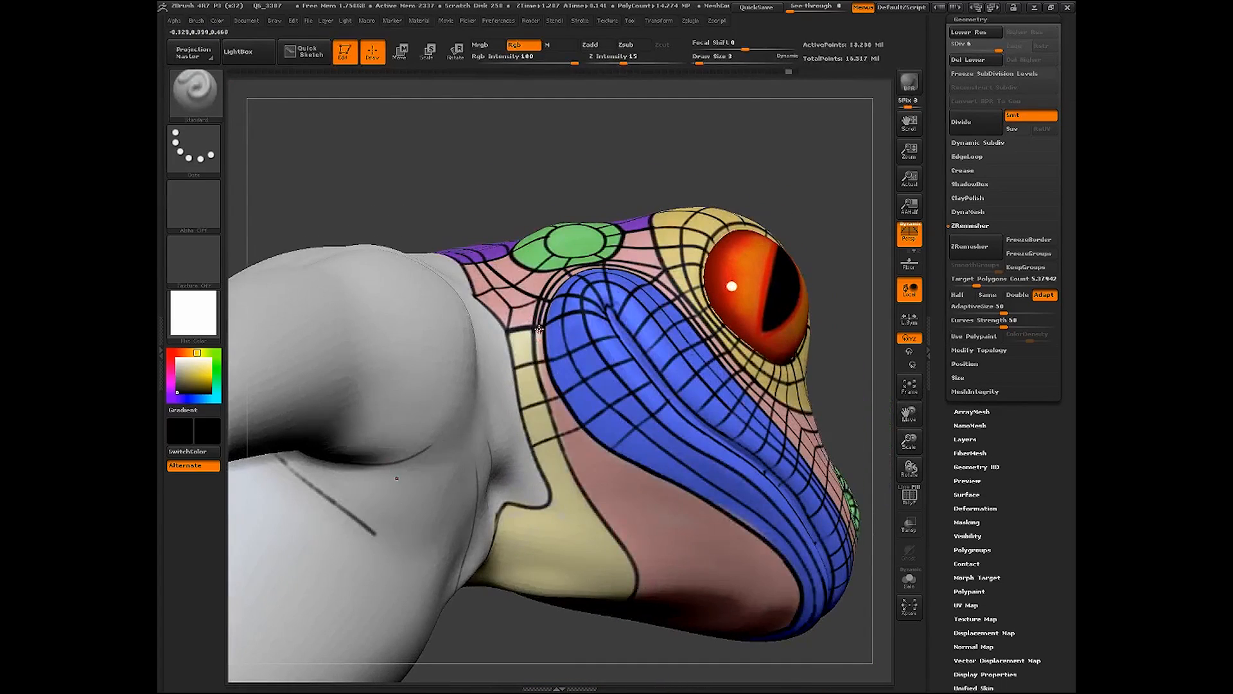
drag(540, 358, 546, 384)
right_drag(575, 435, 776, 507)
Paint two concentric arcs across the pink throat, following the blue lip border from one side of the jaw to the other
drag(903, 419, 775, 519)
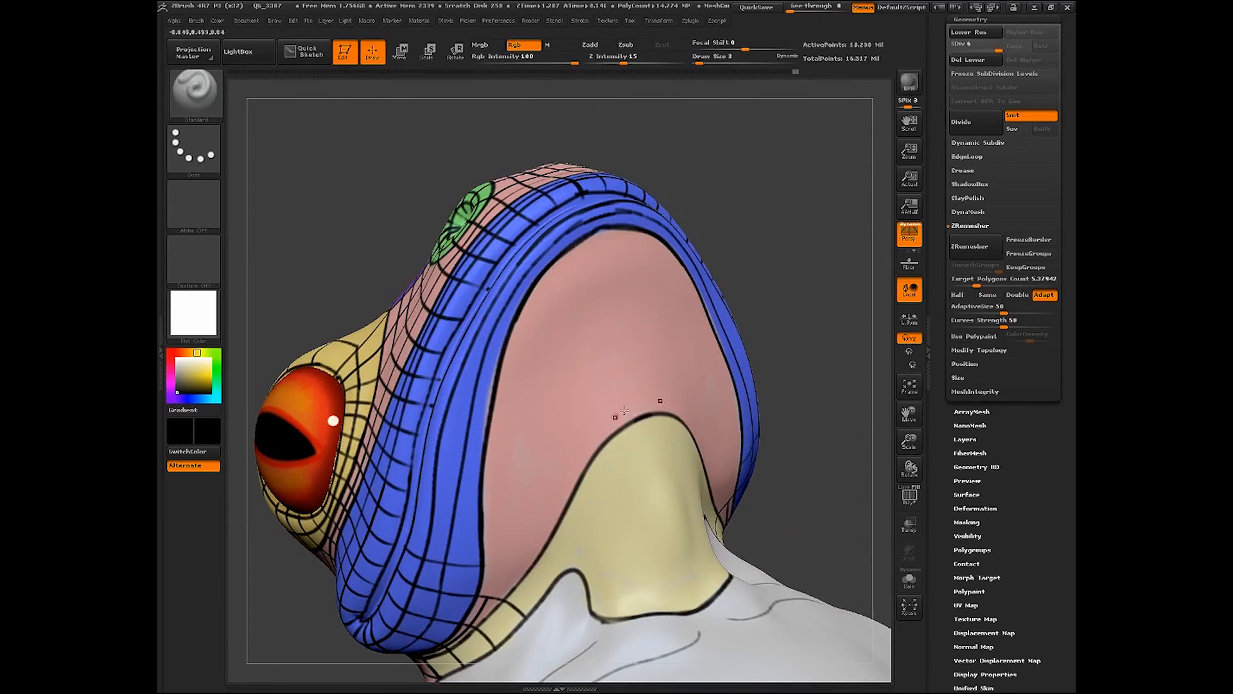
drag(904, 421, 875, 363)
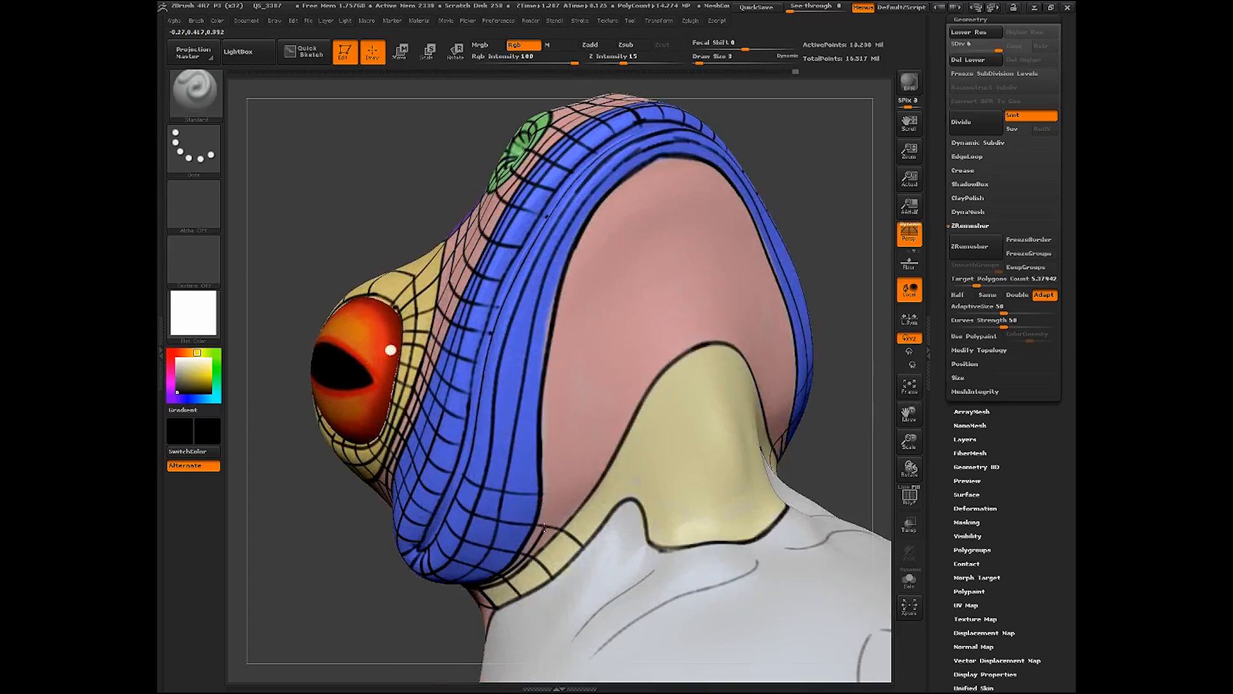
mouse_move(553, 499)
mouse_down()
mouse_move(587, 287)
mouse_move(613, 239)
mouse_move(666, 204)
mouse_up()
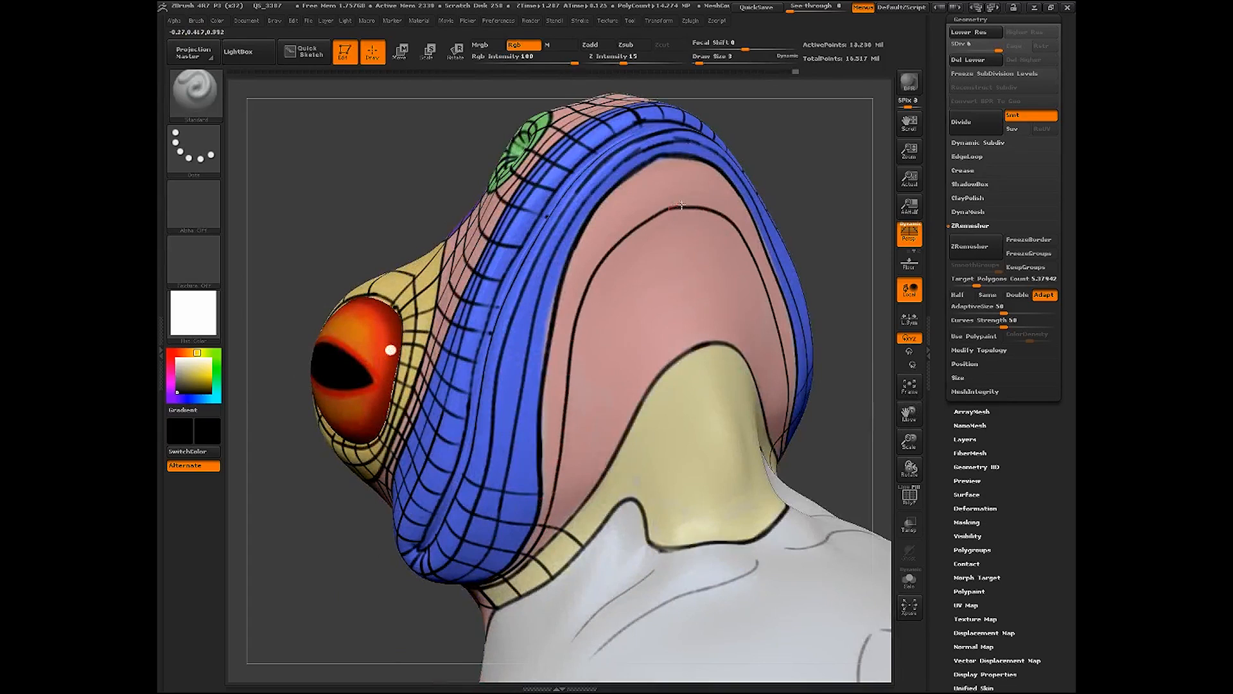
drag(838, 420, 581, 431)
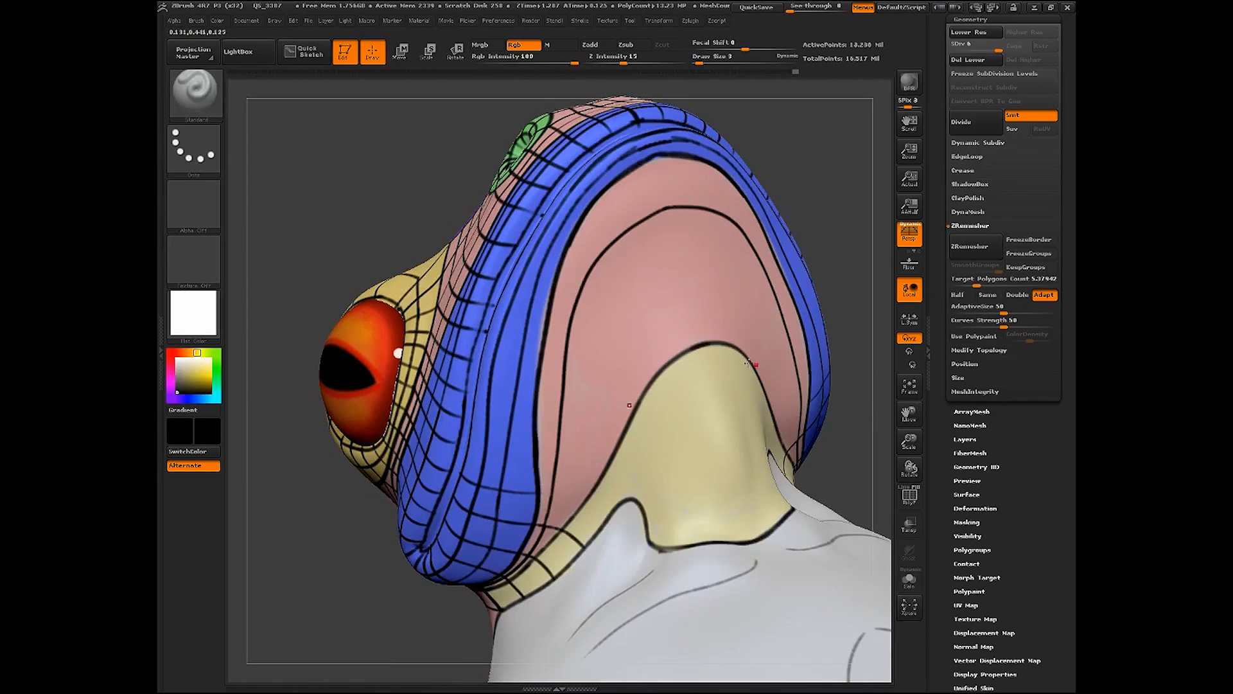
mouse_move(577, 476)
mouse_down()
mouse_move(601, 382)
mouse_move(656, 294)
mouse_move(684, 277)
mouse_up()
drag(437, 611, 807, 334)
drag(755, 260, 605, 452)
drag(390, 522, 448, 483)
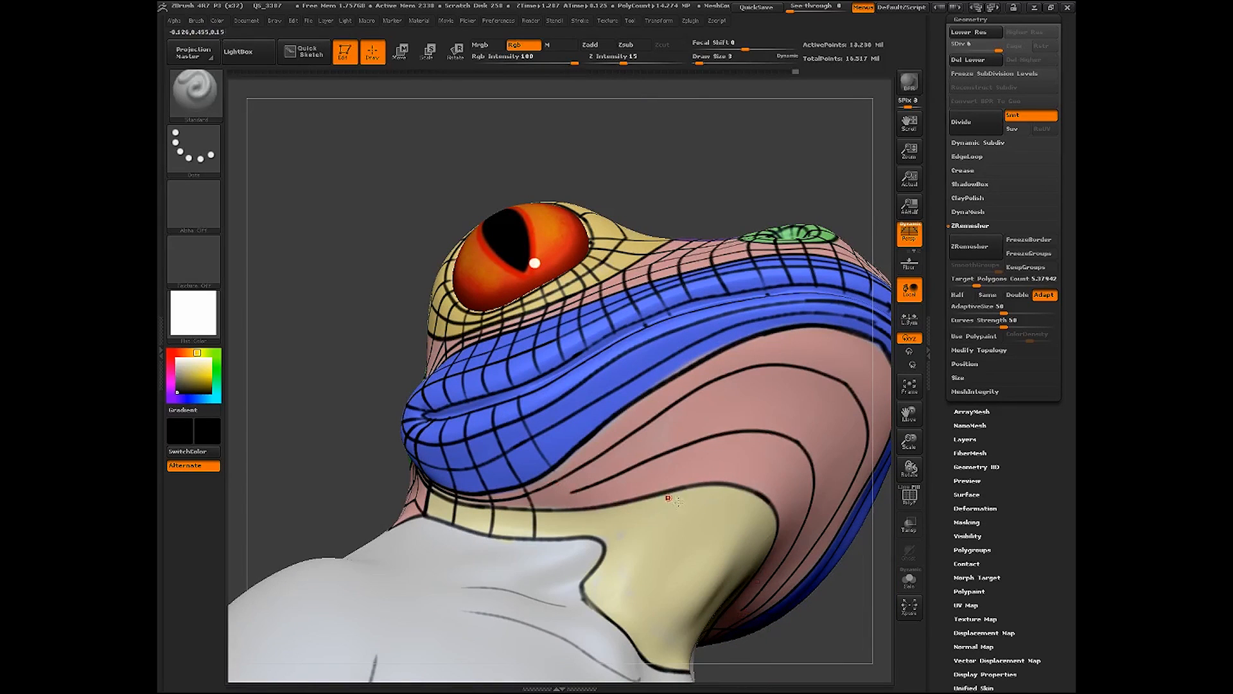
Extend a cross line from the blue lower lip into the pink jaw area and join it to the throat arc lines
drag(908, 444, 908, 426)
drag(792, 589, 767, 549)
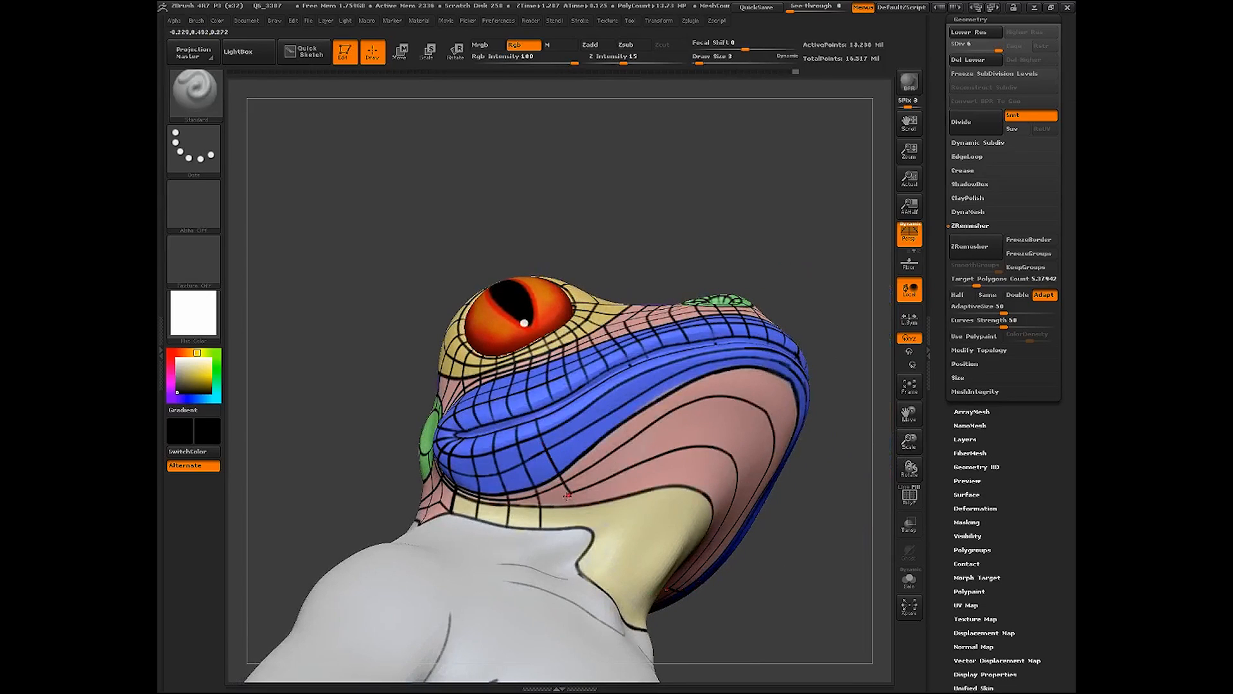
key(shift+f)
mouse_move(785, 575)
mouse_down()
mouse_move(743, 554)
mouse_move(757, 533)
mouse_up()
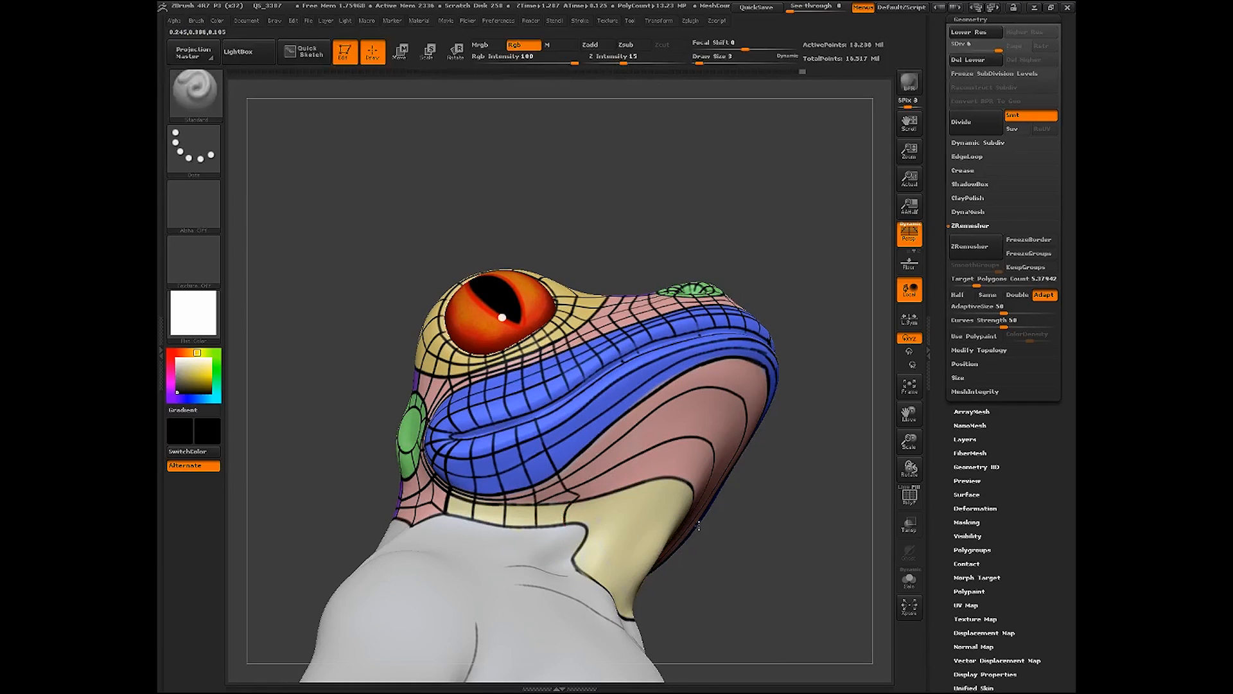
Paint another arc just outside the yellow throat patch and a short line across the yellow area at the jaw strip's end
drag(797, 533, 660, 352)
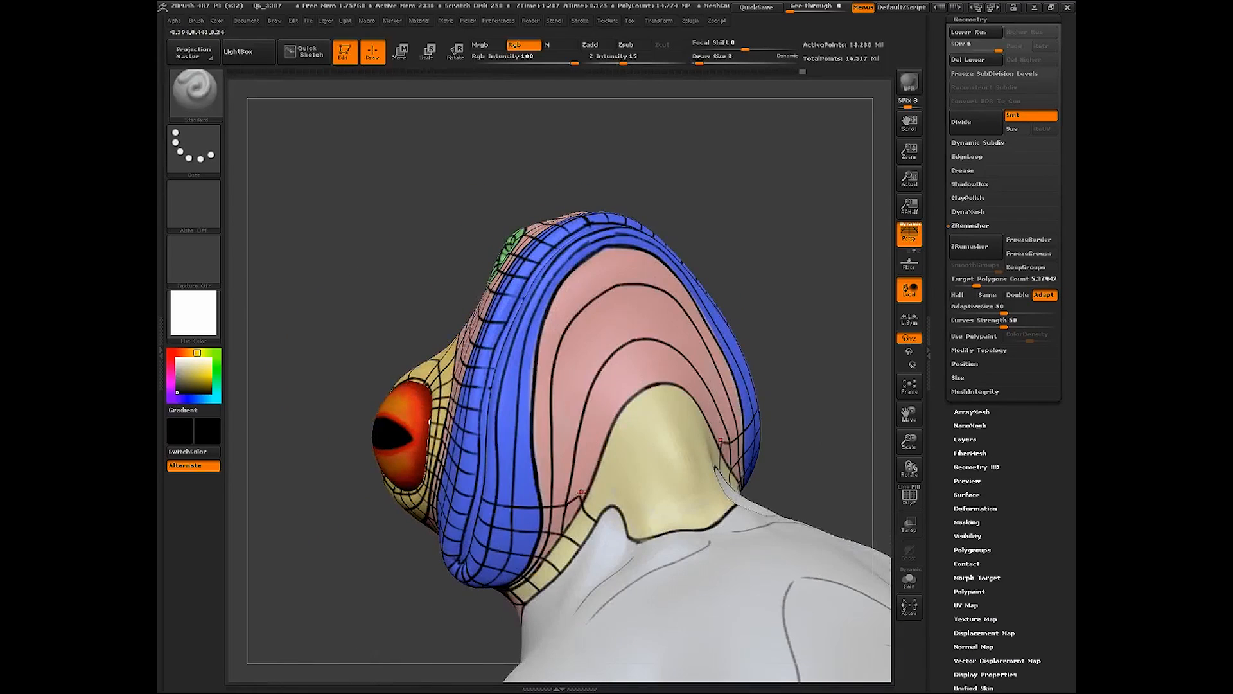
mouse_move(580, 495)
mouse_down()
mouse_move(613, 395)
mouse_move(653, 363)
mouse_up()
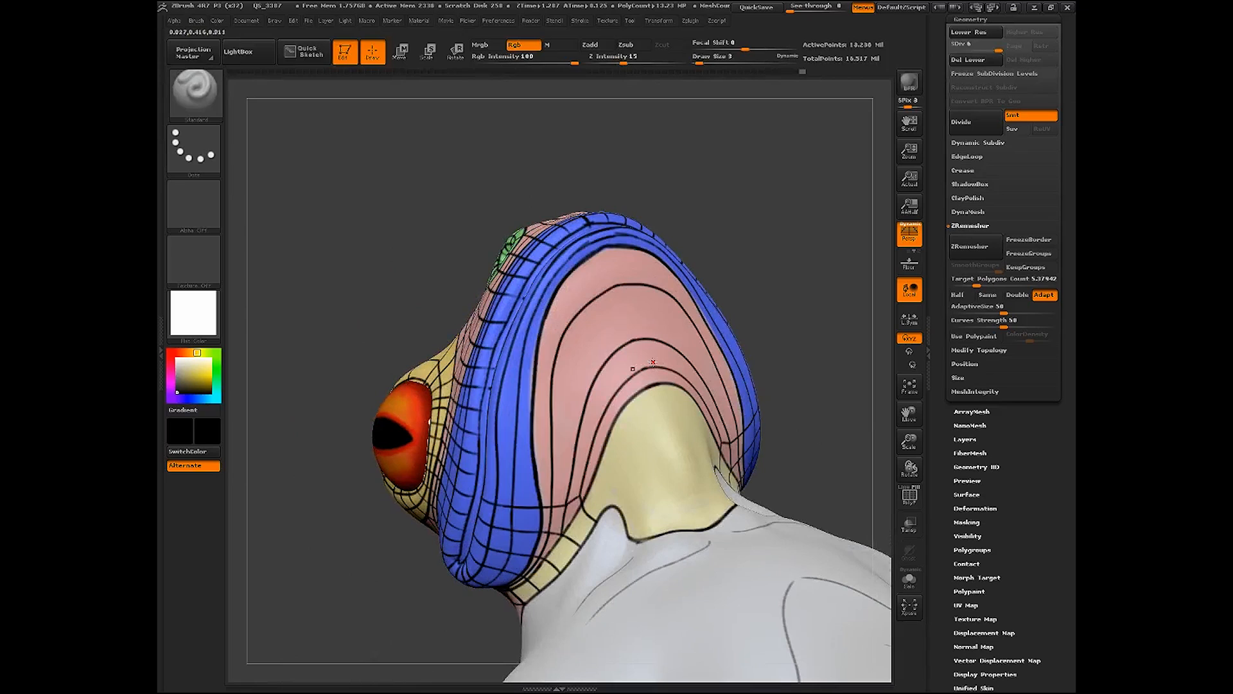
drag(571, 516, 570, 527)
mouse_move(823, 409)
mouse_down()
mouse_move(831, 374)
mouse_move(757, 400)
mouse_up()
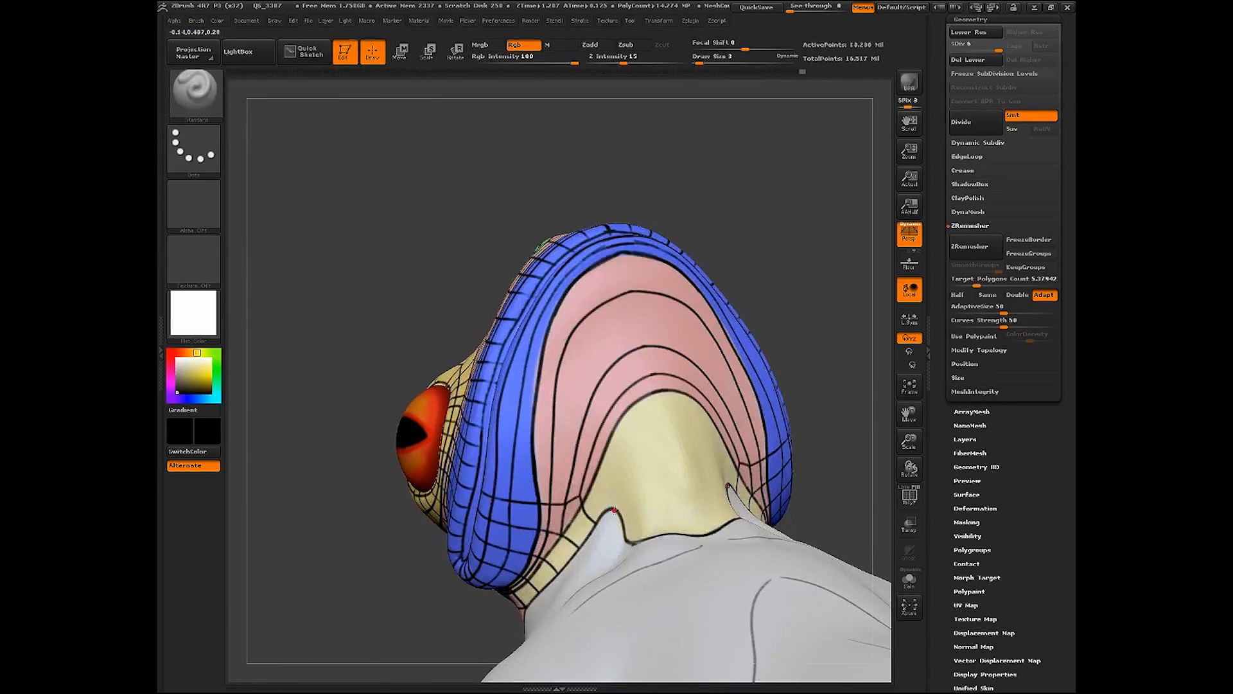
drag(612, 508, 591, 463)
mouse_move(785, 339)
mouse_down()
mouse_move(826, 341)
mouse_move(768, 247)
mouse_move(765, 217)
mouse_up()
key(shift+f)
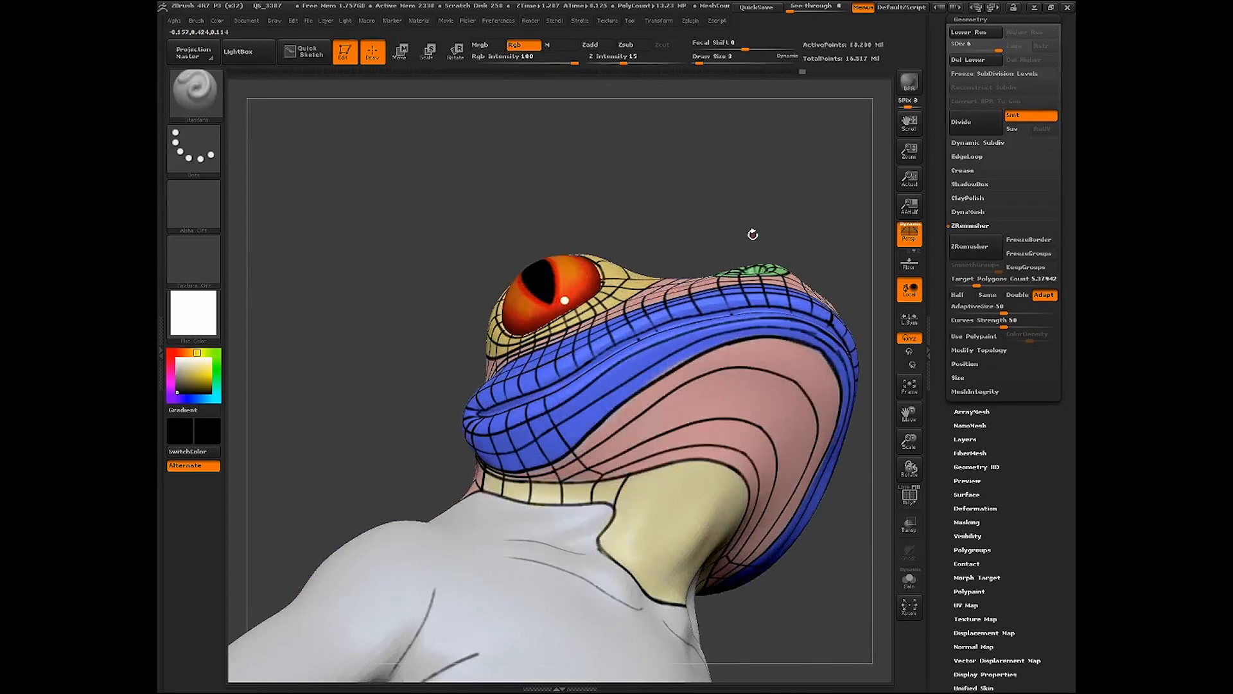
Paint cross lines over the side of the blue lower lip and through the pink throat arcs to the yellow border
drag(569, 386, 630, 471)
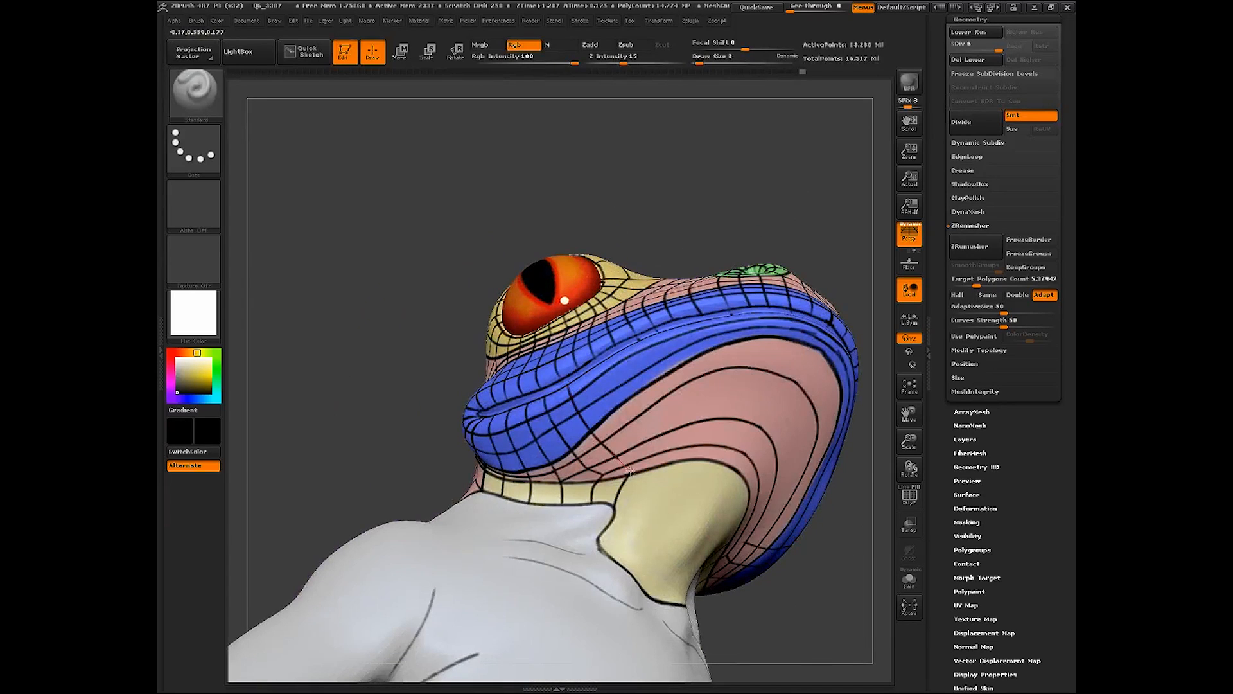
drag(785, 609, 817, 645)
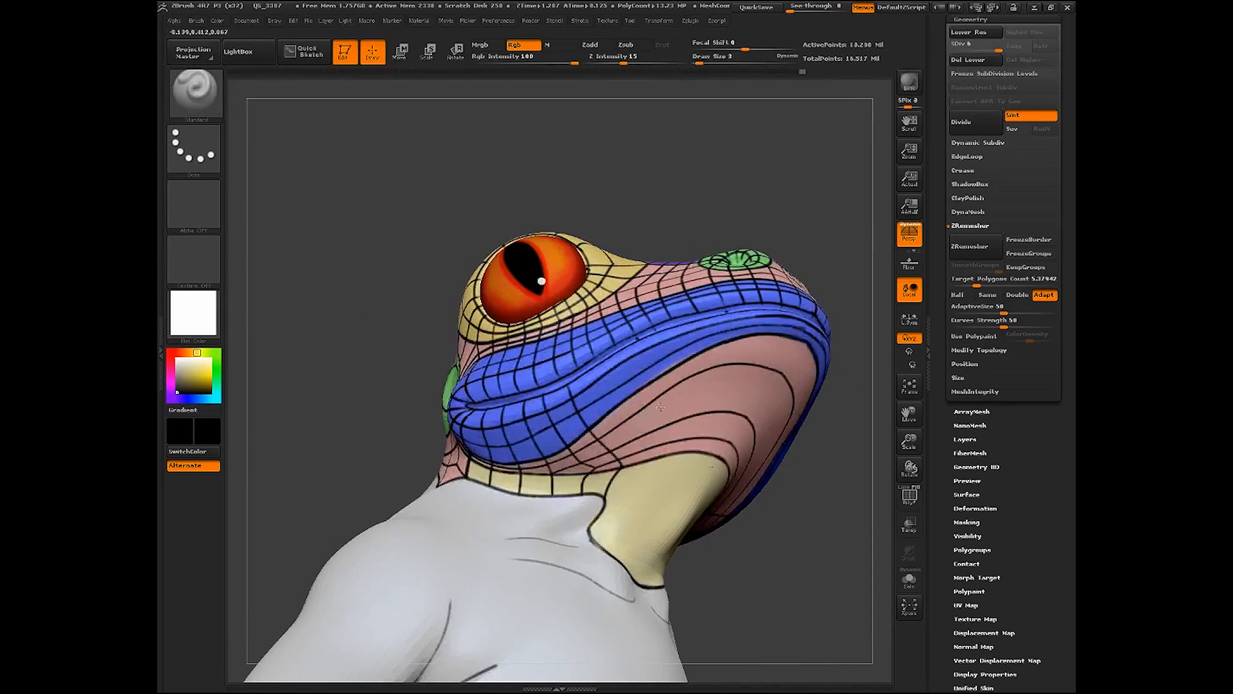
drag(584, 376, 613, 421)
drag(604, 372, 642, 431)
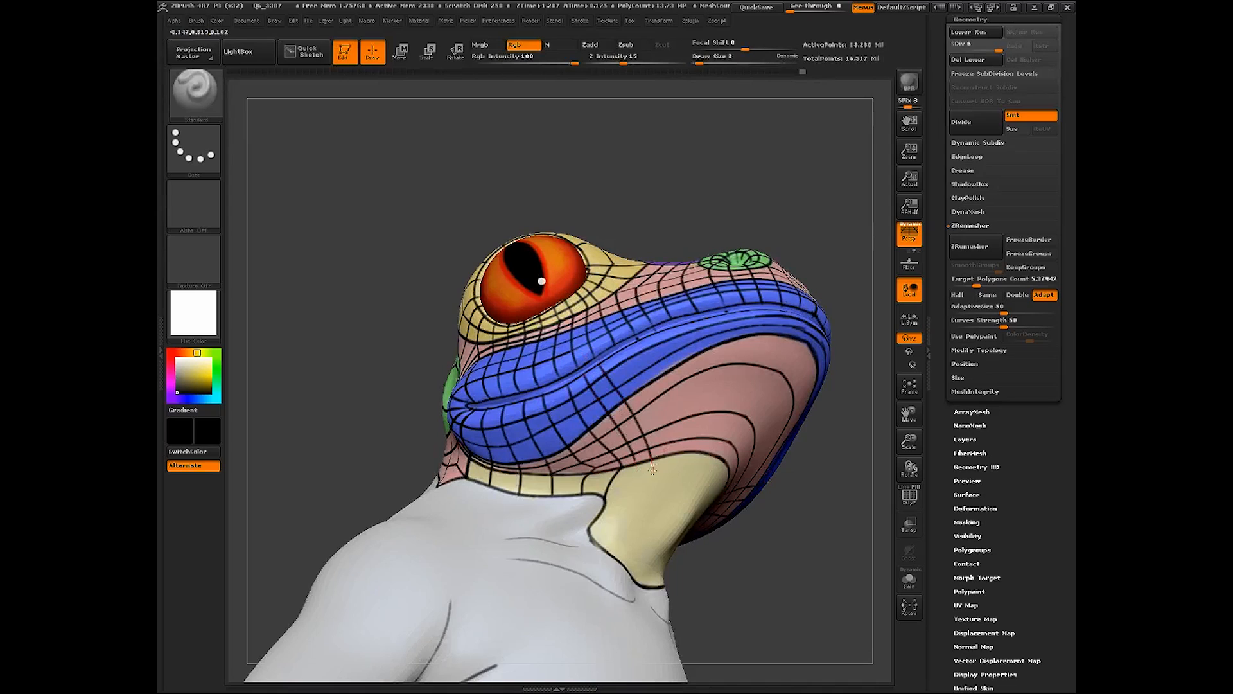
drag(642, 388, 663, 448)
drag(641, 343, 678, 456)
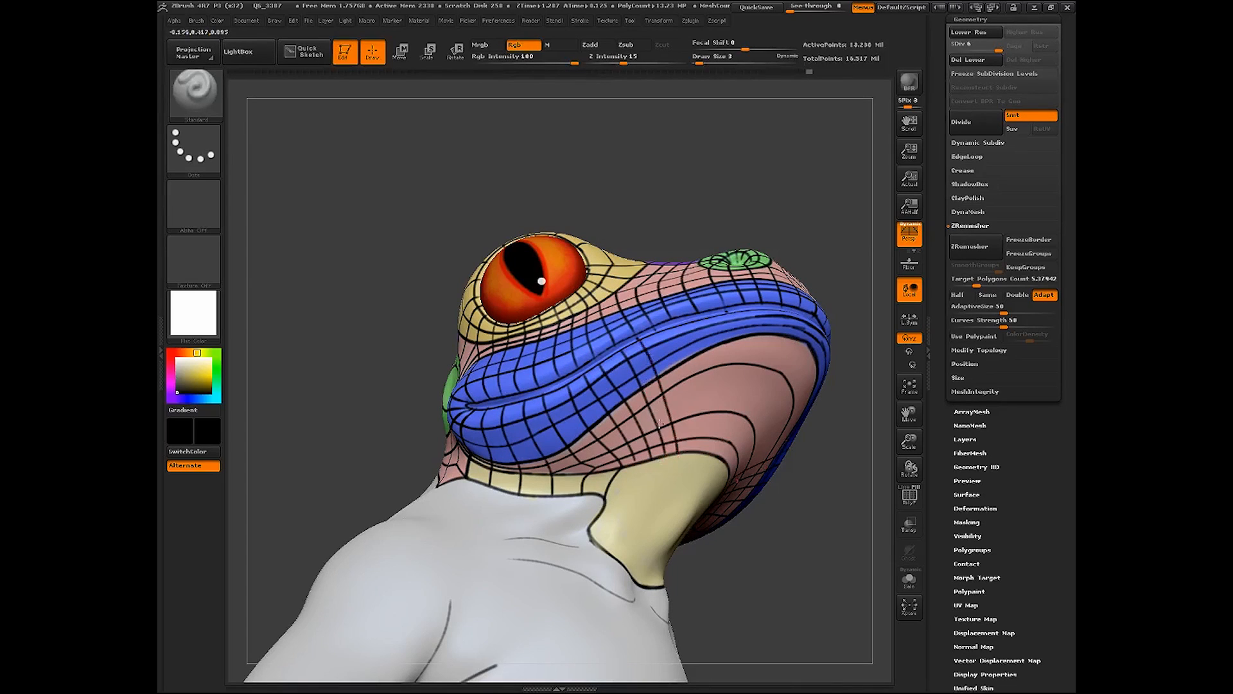
drag(659, 332, 684, 443)
Paint the remaining radial lines near the chin's middle, connecting the blue lower lip with the yellow throat patch
mouse_move(790, 463)
mouse_down()
mouse_move(807, 550)
mouse_move(768, 540)
mouse_move(807, 507)
mouse_move(553, 459)
mouse_move(545, 486)
mouse_move(591, 565)
mouse_up()
key(shift+f)
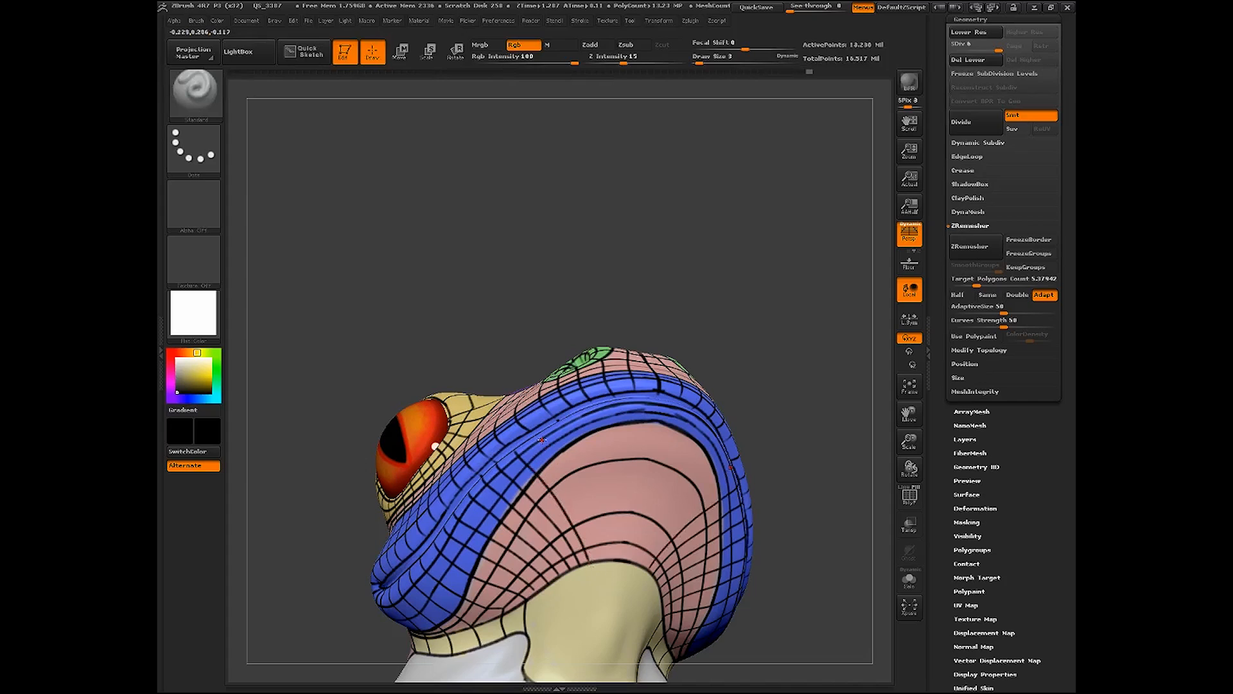
drag(542, 440, 598, 569)
drag(563, 421, 608, 571)
drag(791, 318, 723, 325)
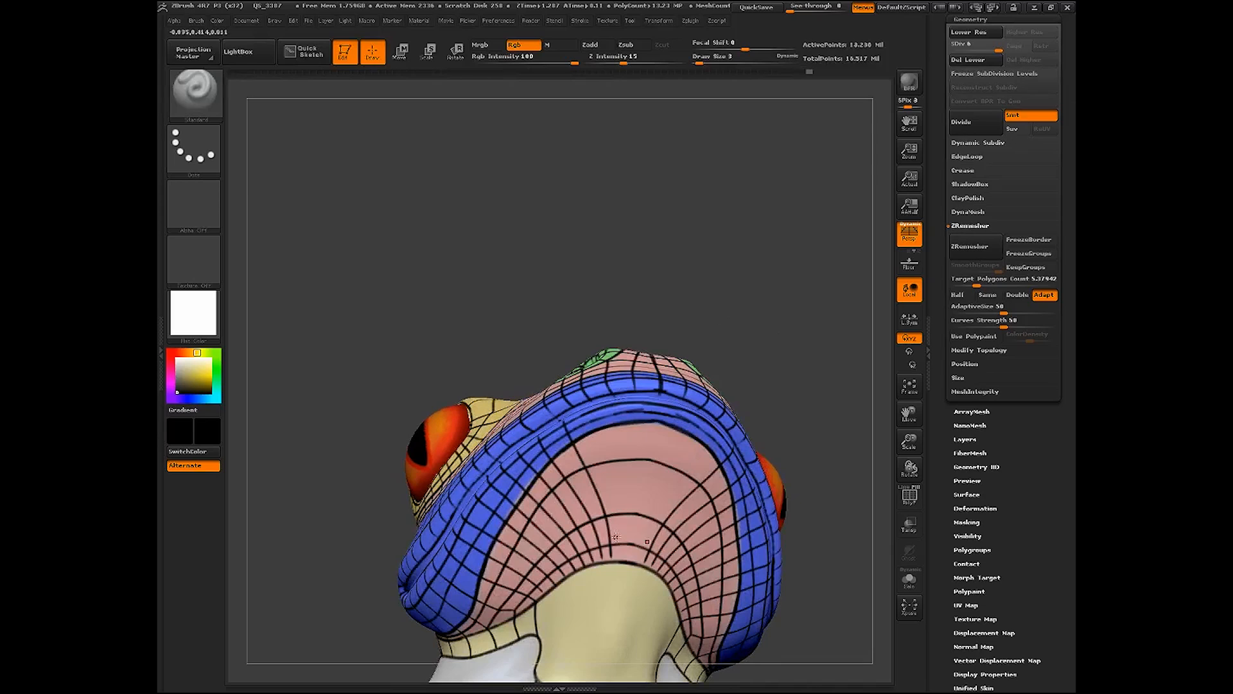
drag(620, 517, 589, 405)
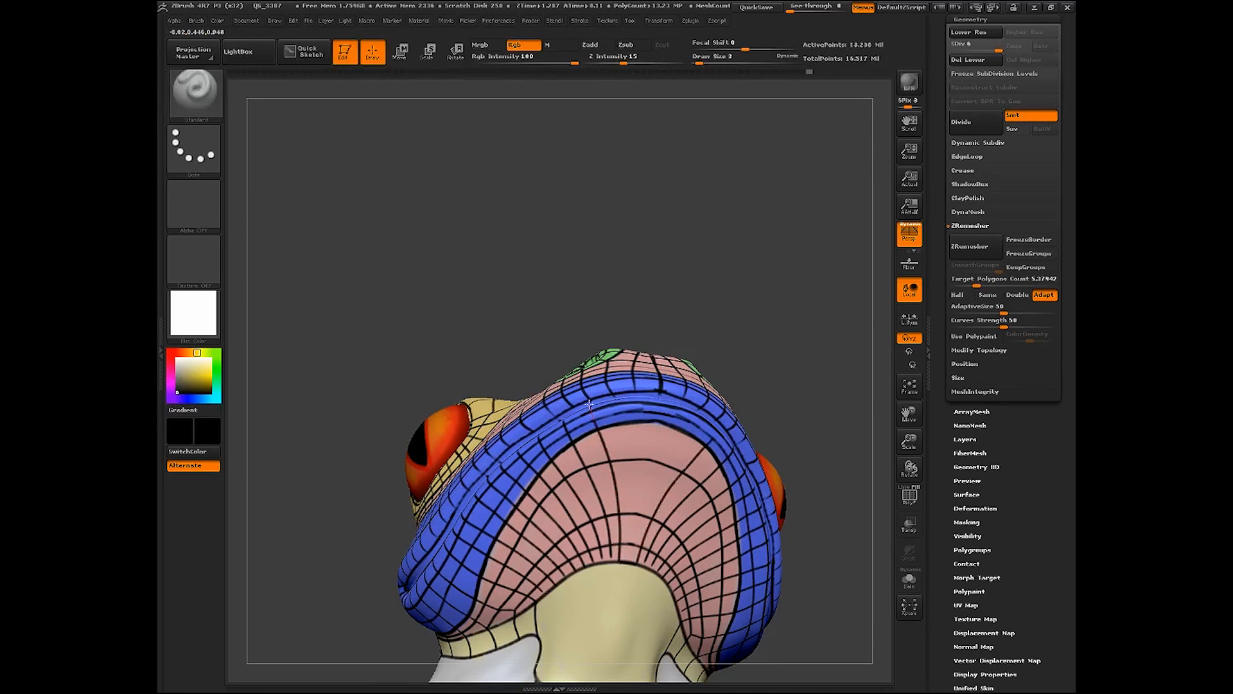
drag(628, 543, 615, 412)
Try to paint a small linking shape beneath the blue lower lip and a short centre line down the pink throat
drag(772, 286, 771, 337)
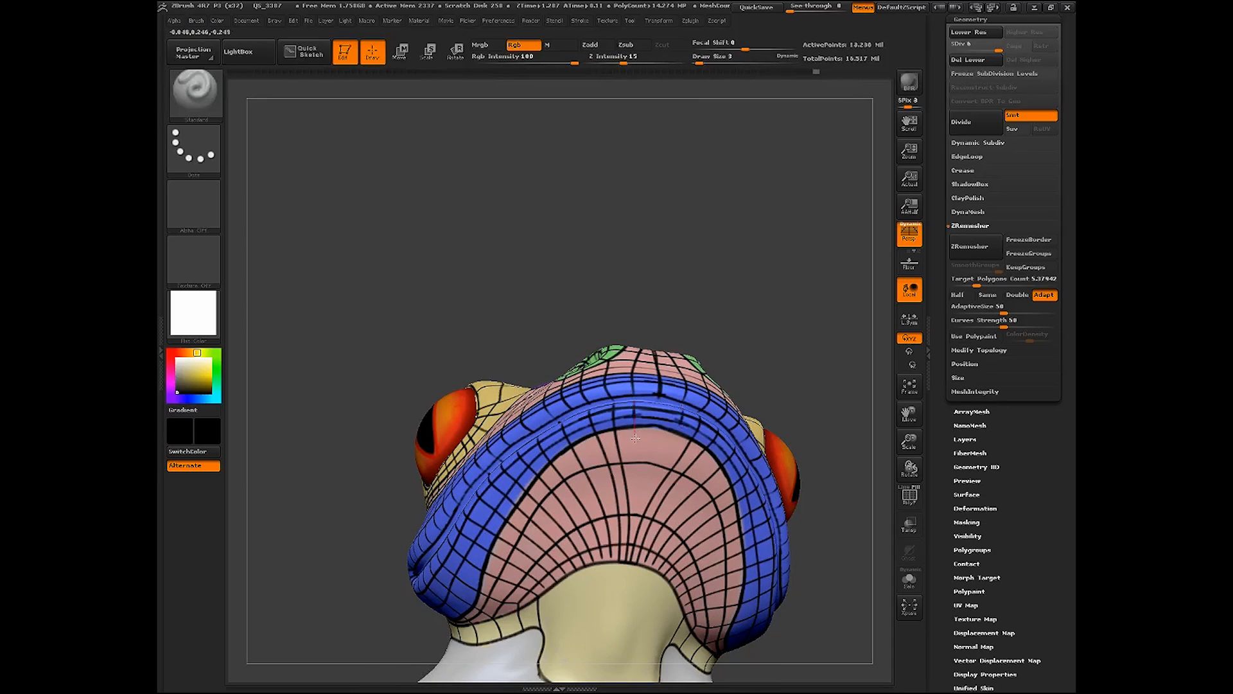
mouse_move(635, 438)
mouse_down()
mouse_move(640, 455)
mouse_move(632, 445)
mouse_up()
drag(785, 340, 784, 334)
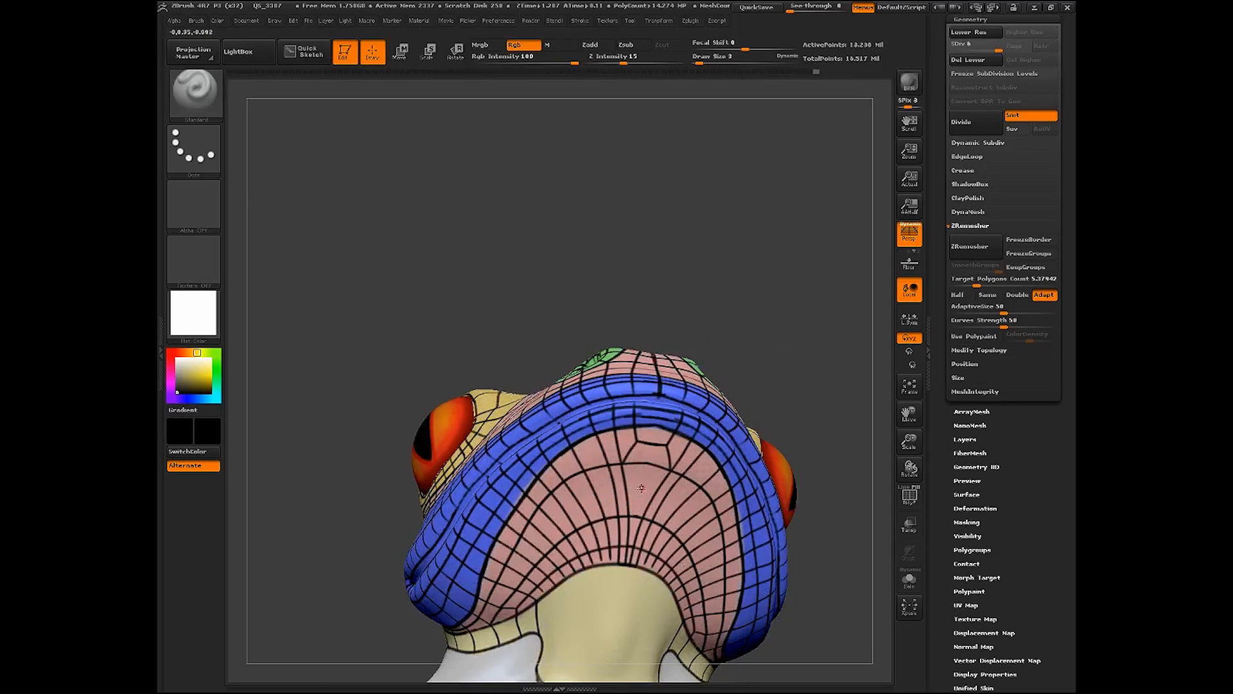
drag(659, 403, 641, 505)
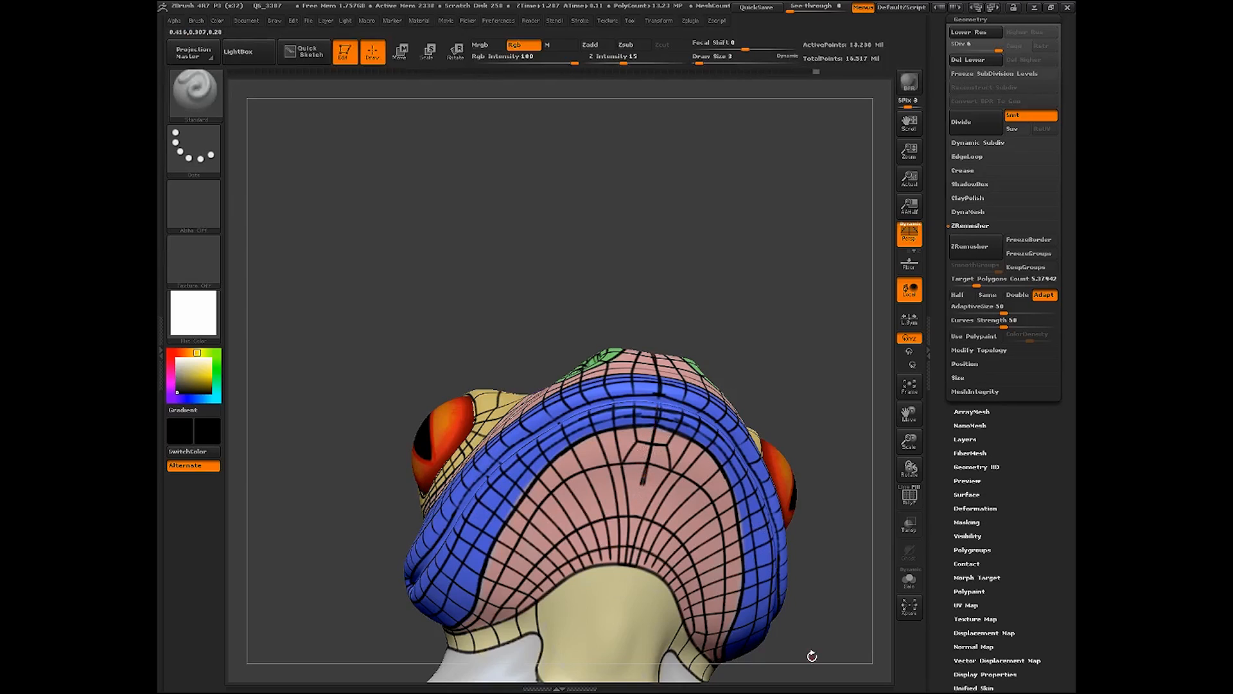
drag(828, 614, 846, 630)
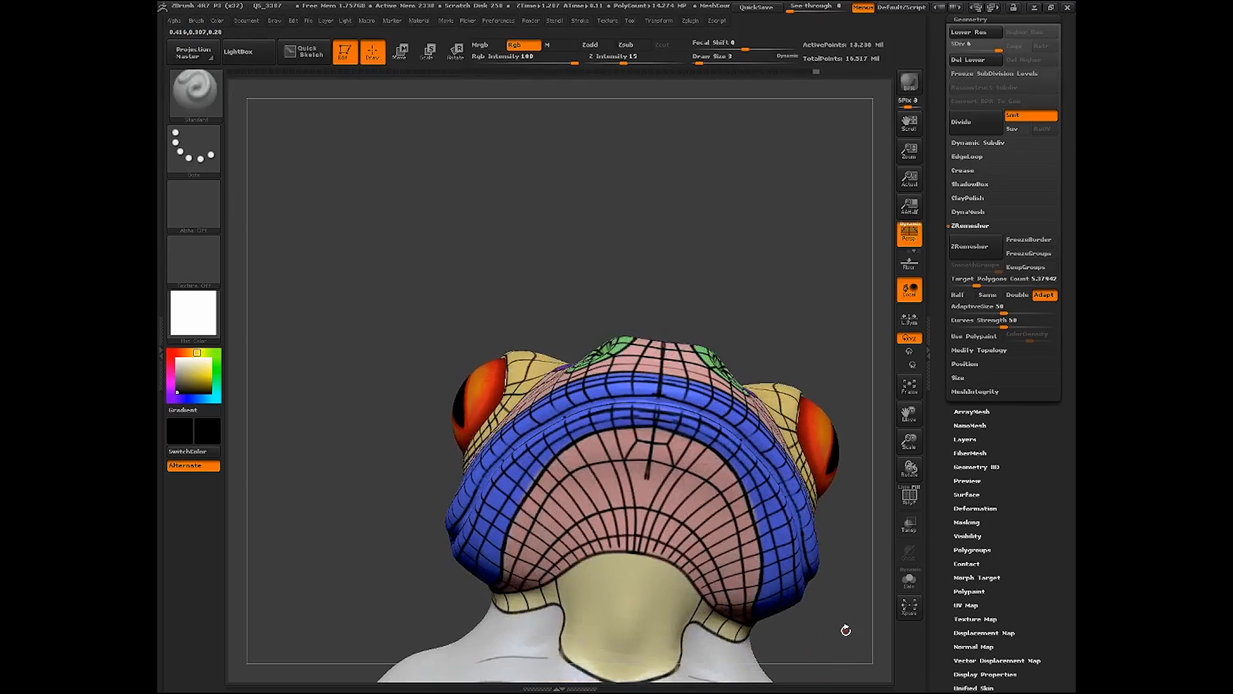
Undo the latest throat strokes, including the radial lines near the chin's middle
key(ctrl+z)
key(ctrl)
key(ctrl+z)
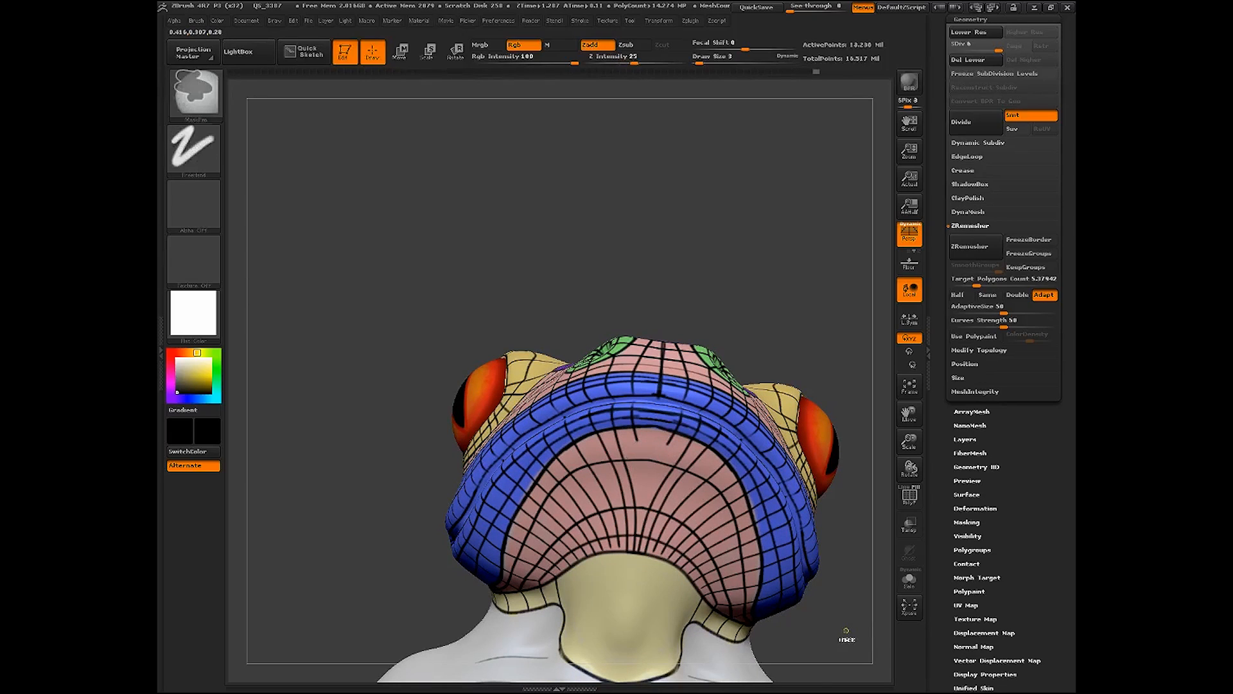
key(ctrl+z)
key(ctrl+z)
key(ctrl+z)
key(ctrl+z)
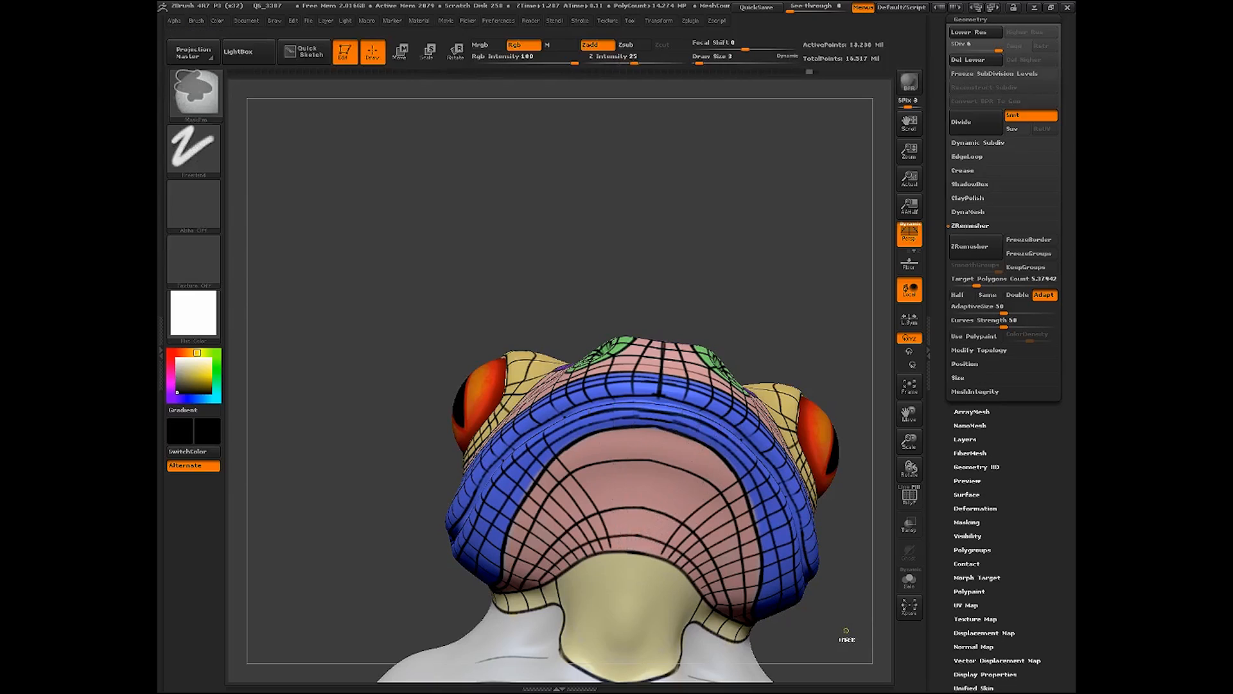
key(ctrl)
key(ctrl+shift)
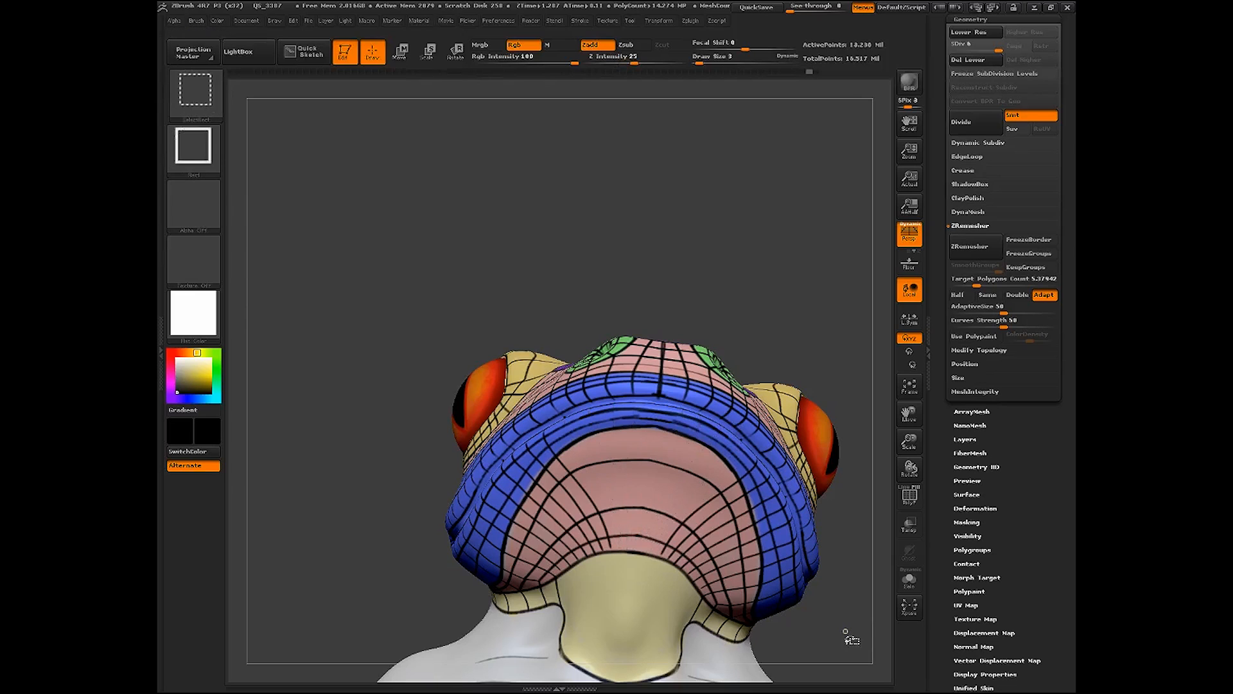
key(ctrl+shift+z)
Paint a centre line down the pink throat from the blue lower lip to the yellow patch
drag(846, 630, 727, 329)
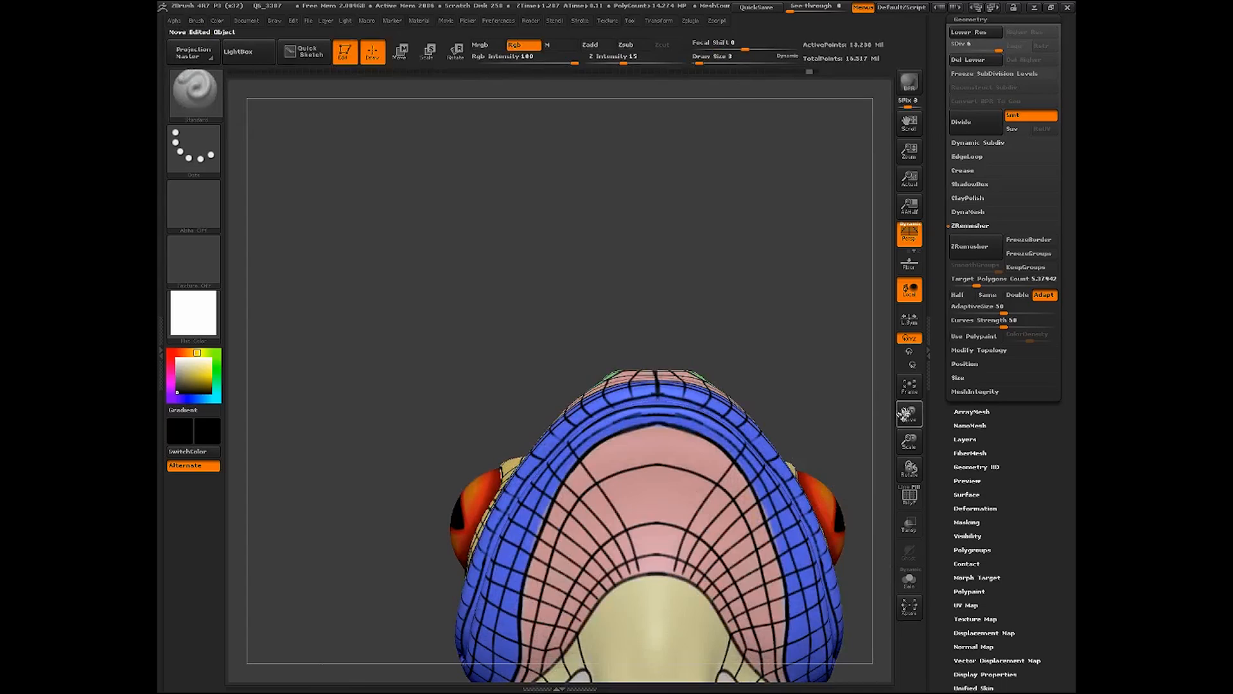
drag(909, 414, 917, 329)
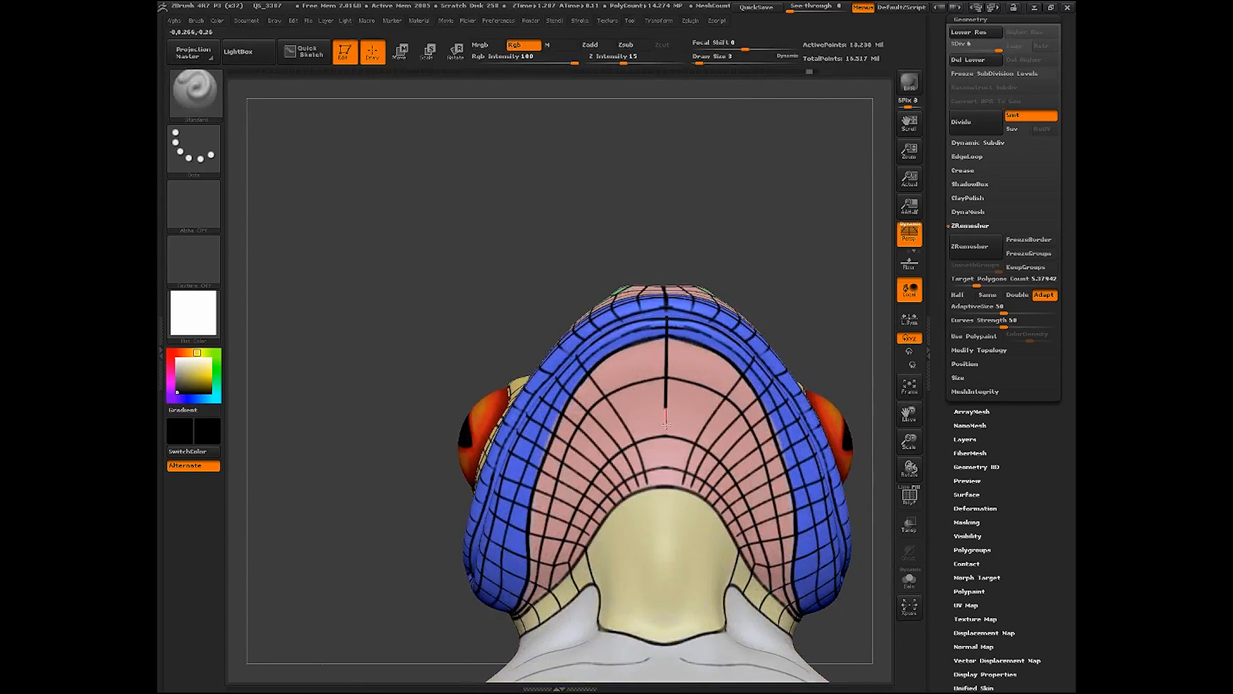
drag(666, 455, 665, 501)
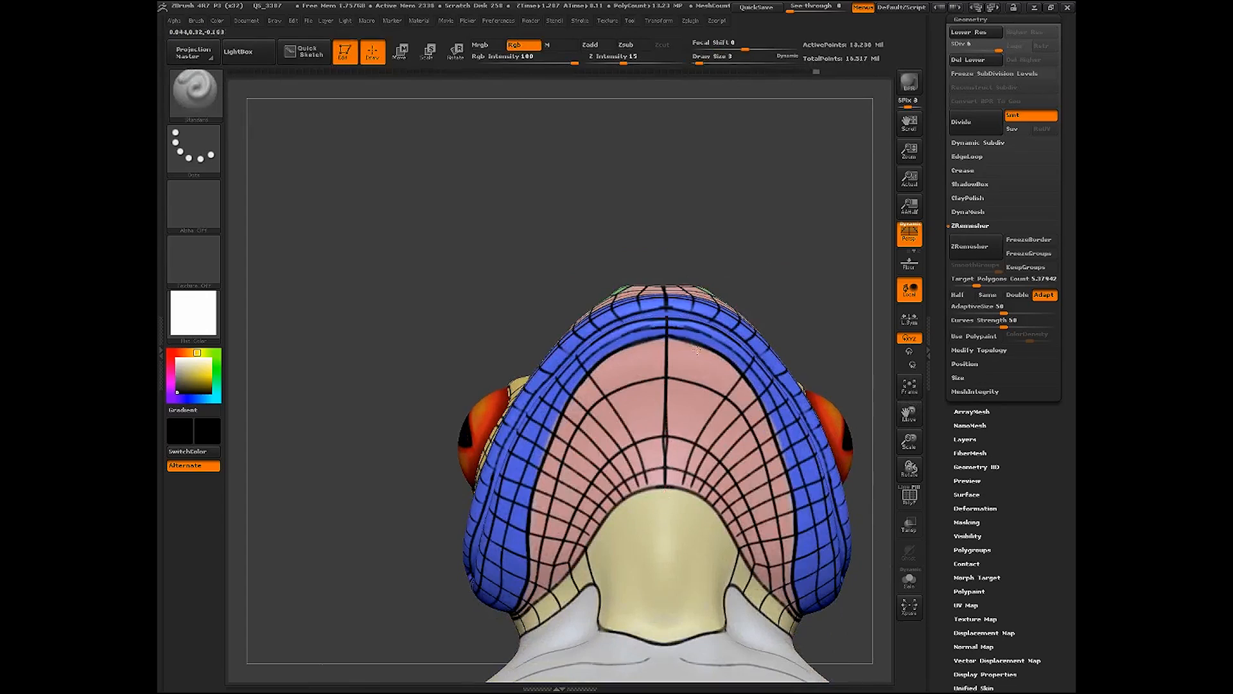
Paint a small box around the centre line just beneath the blue lower lip and lead its corners out to the neighbouring lines
mouse_move(643, 199)
mouse_down()
mouse_move(665, 250)
mouse_move(644, 375)
mouse_move(696, 360)
mouse_up()
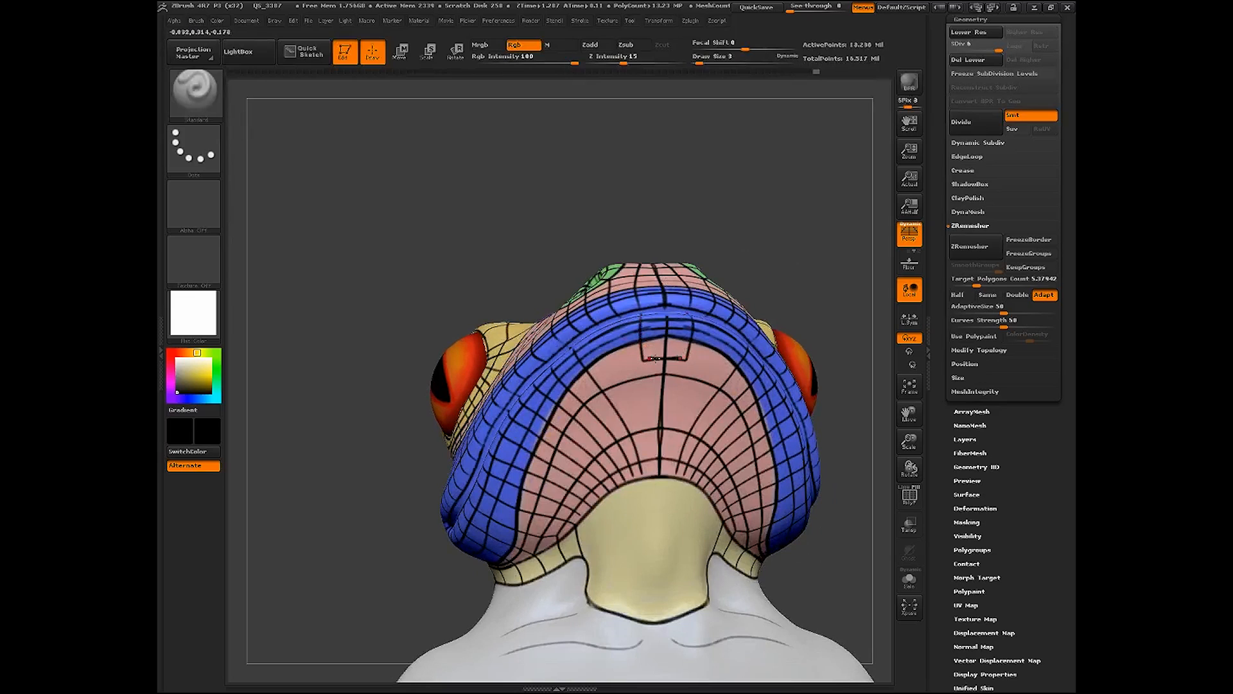
key(ctrl+z)
drag(668, 358, 679, 357)
drag(833, 298, 792, 296)
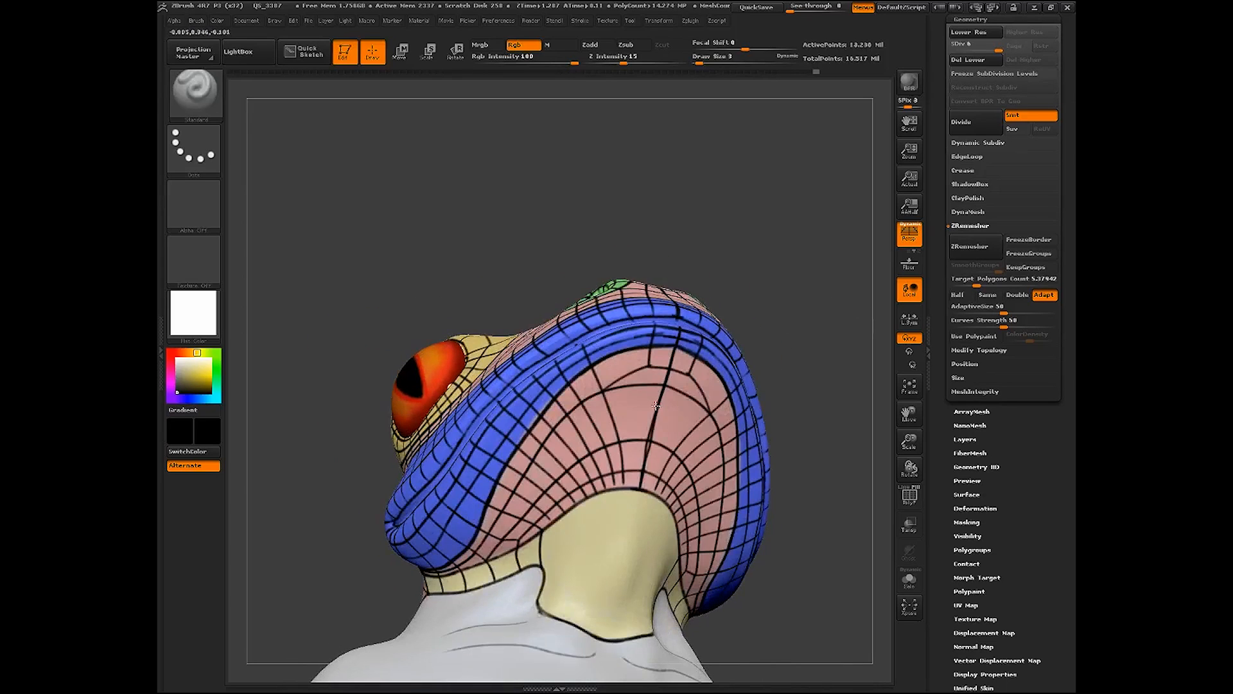
mouse_move(802, 346)
mouse_down()
mouse_move(801, 359)
mouse_move(811, 355)
mouse_up()
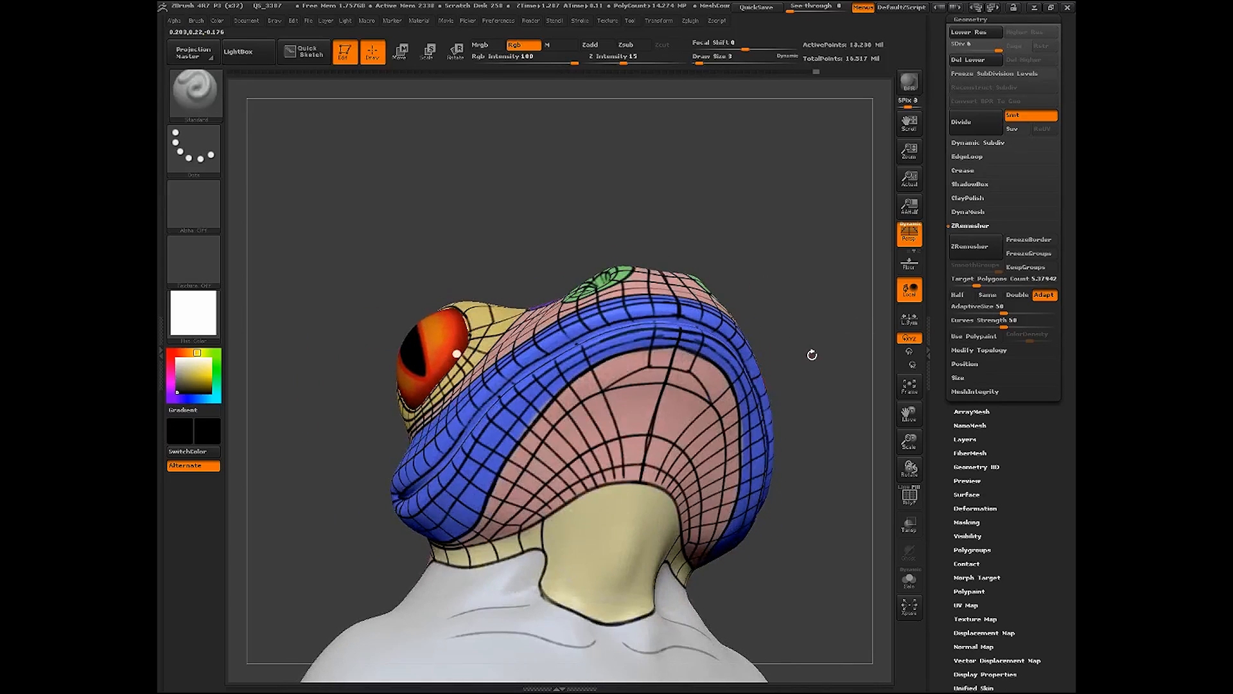
drag(770, 270, 626, 276)
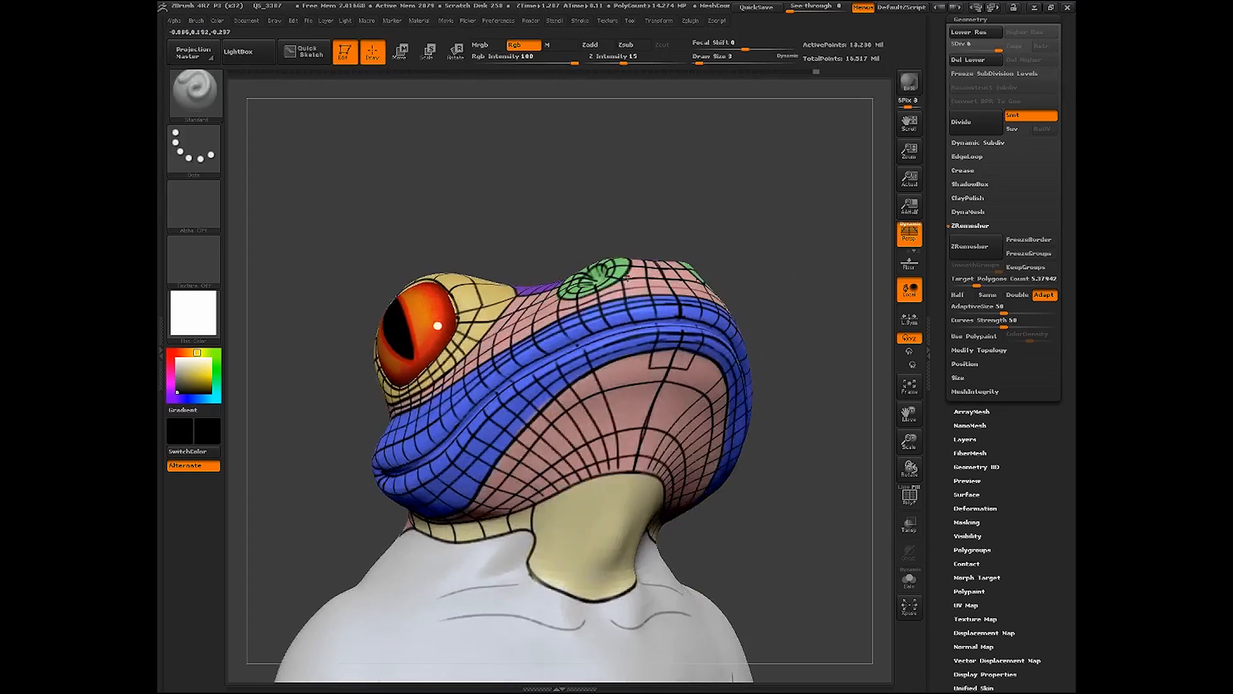
drag(631, 339, 633, 384)
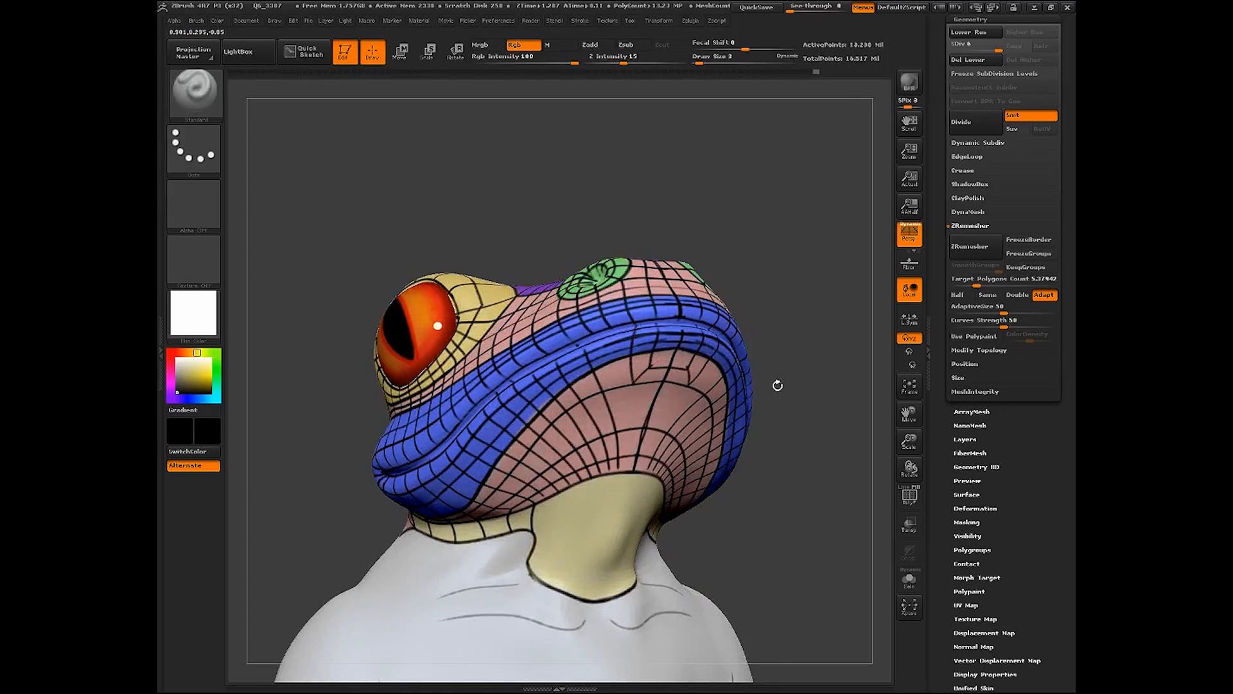
Paint a second bracket across the centre line in the mid-throat and add radial lines beside it
drag(779, 385, 636, 396)
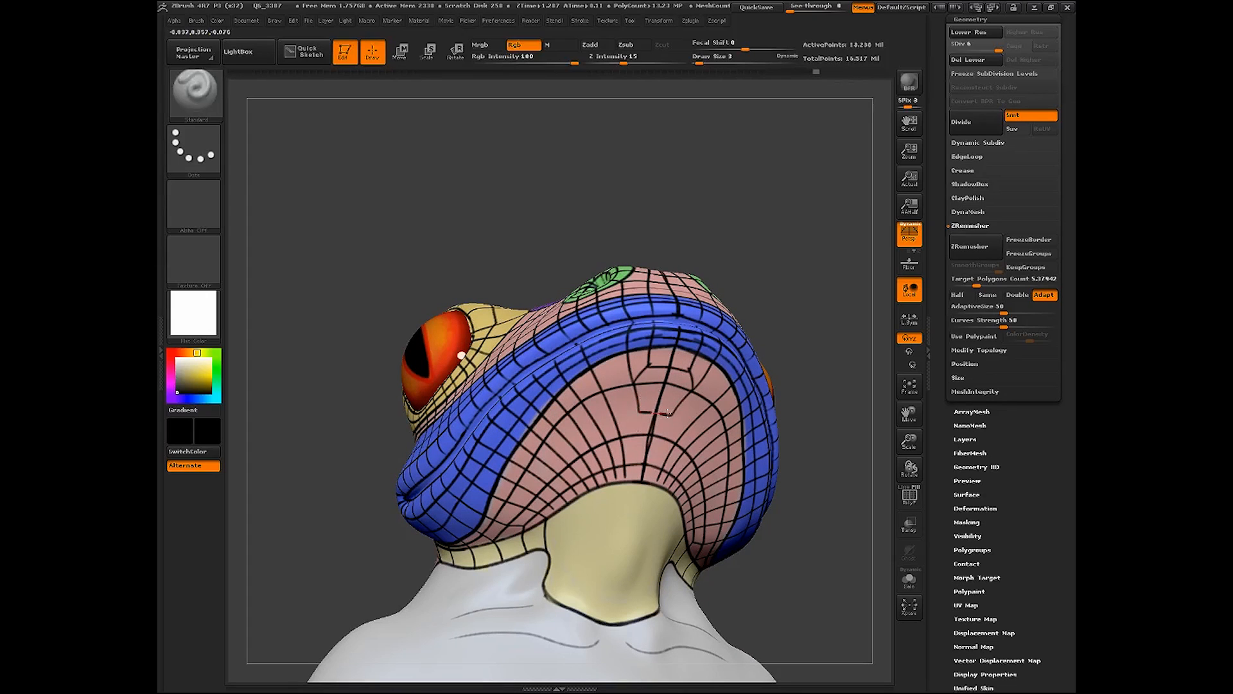
drag(749, 278, 627, 353)
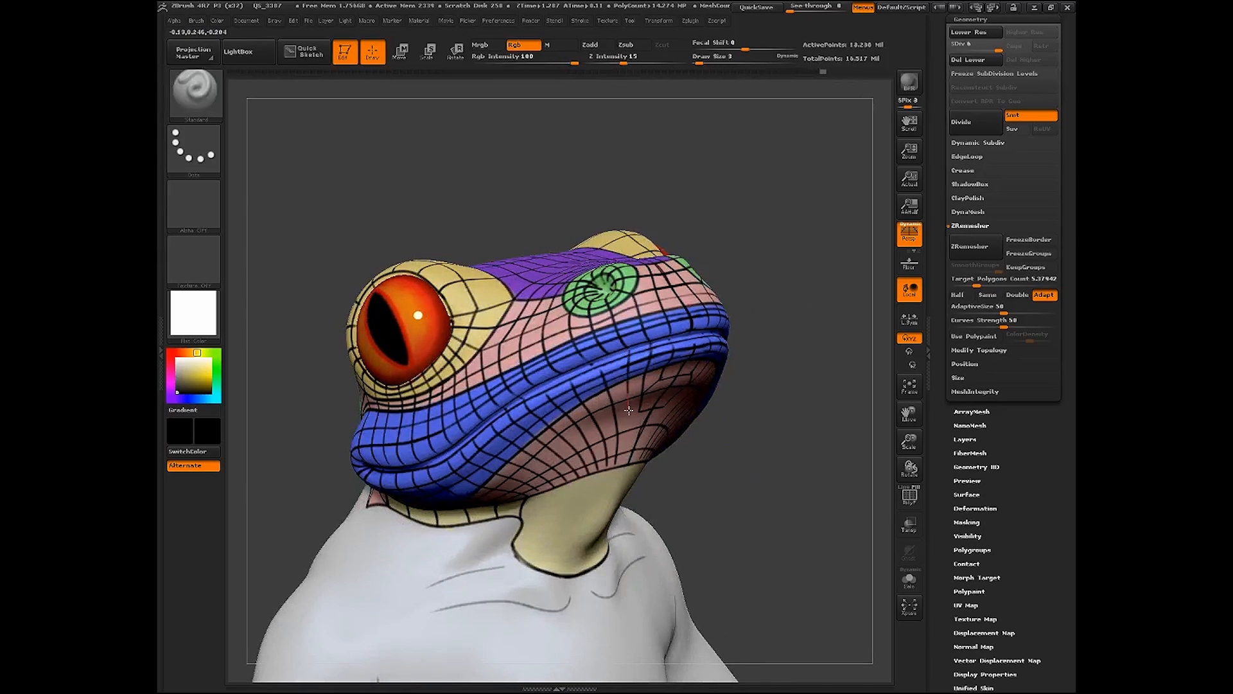
drag(725, 478, 645, 422)
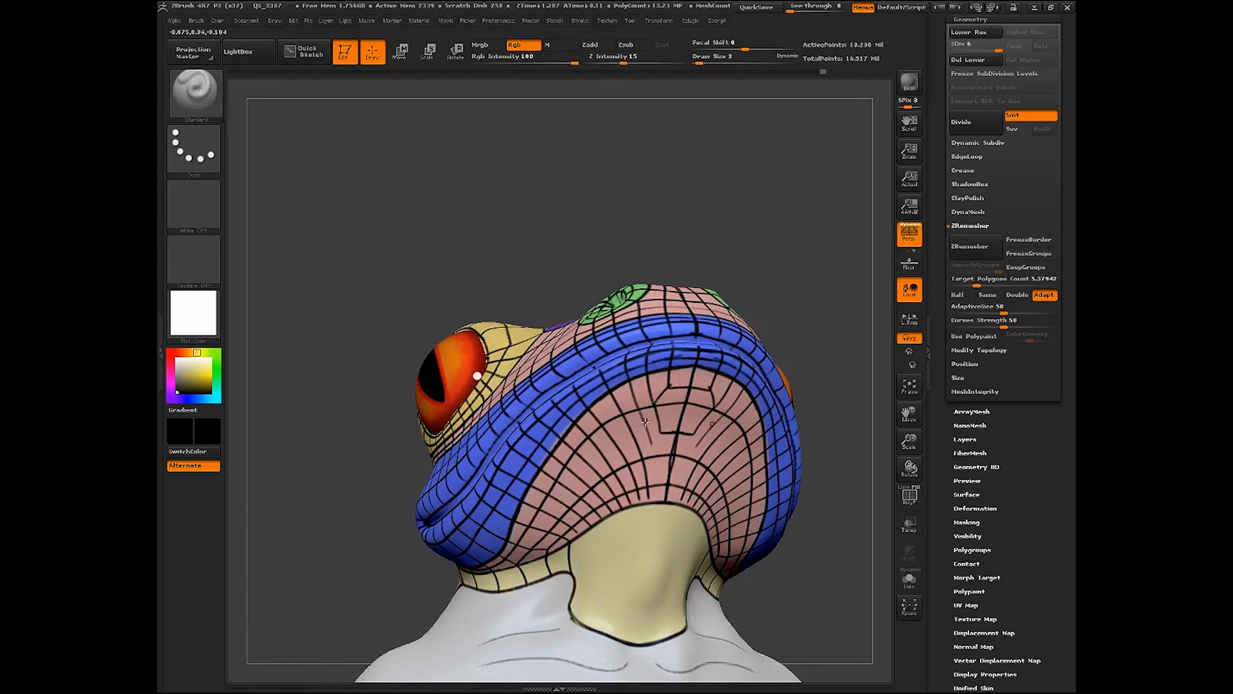
key(shift)
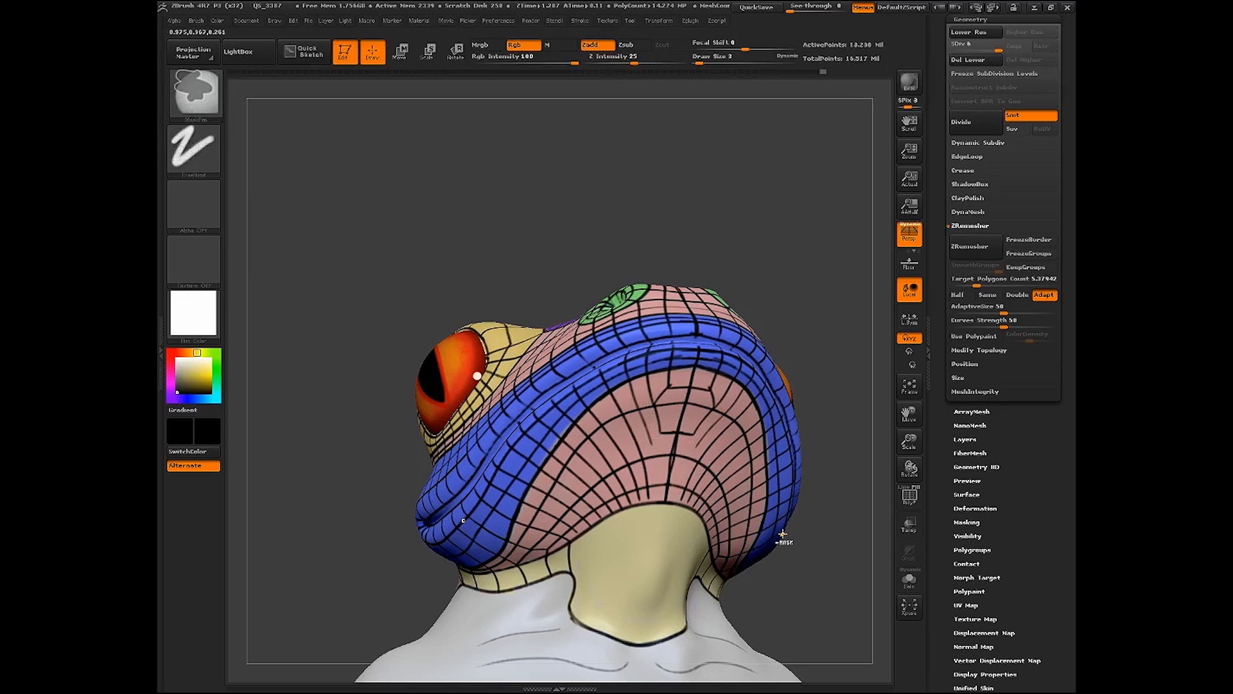
drag(759, 198, 717, 239)
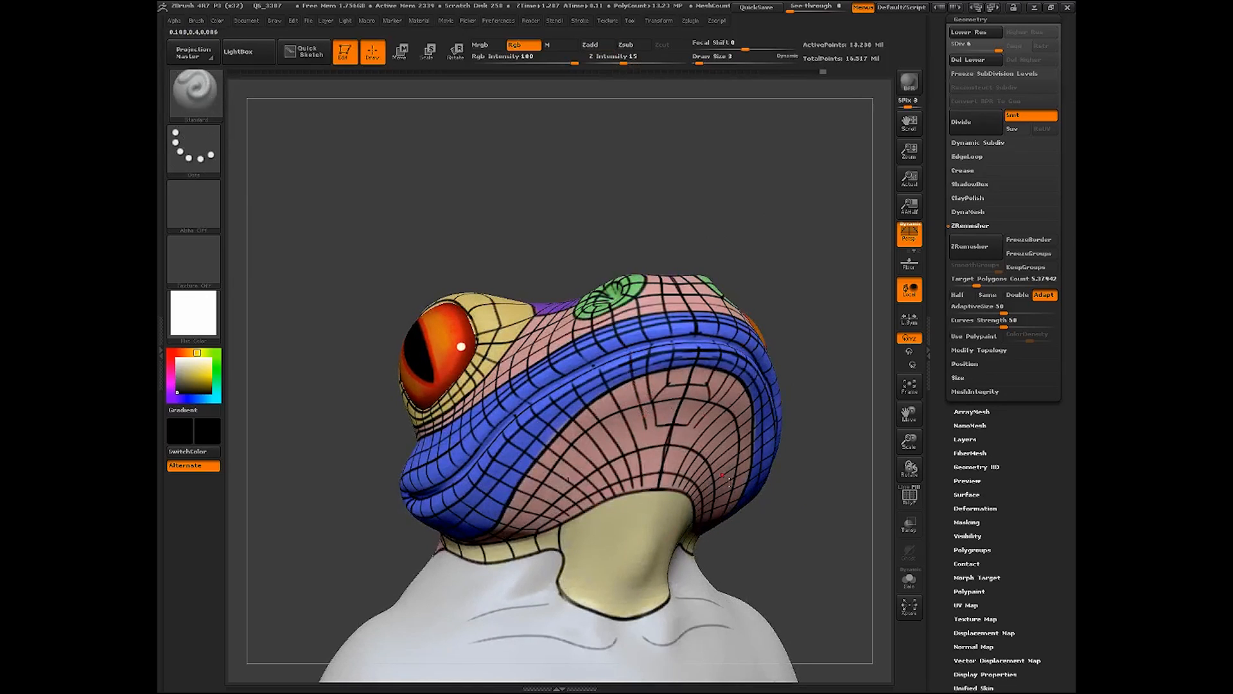
mouse_move(787, 540)
mouse_down()
mouse_move(808, 550)
mouse_move(787, 553)
mouse_up()
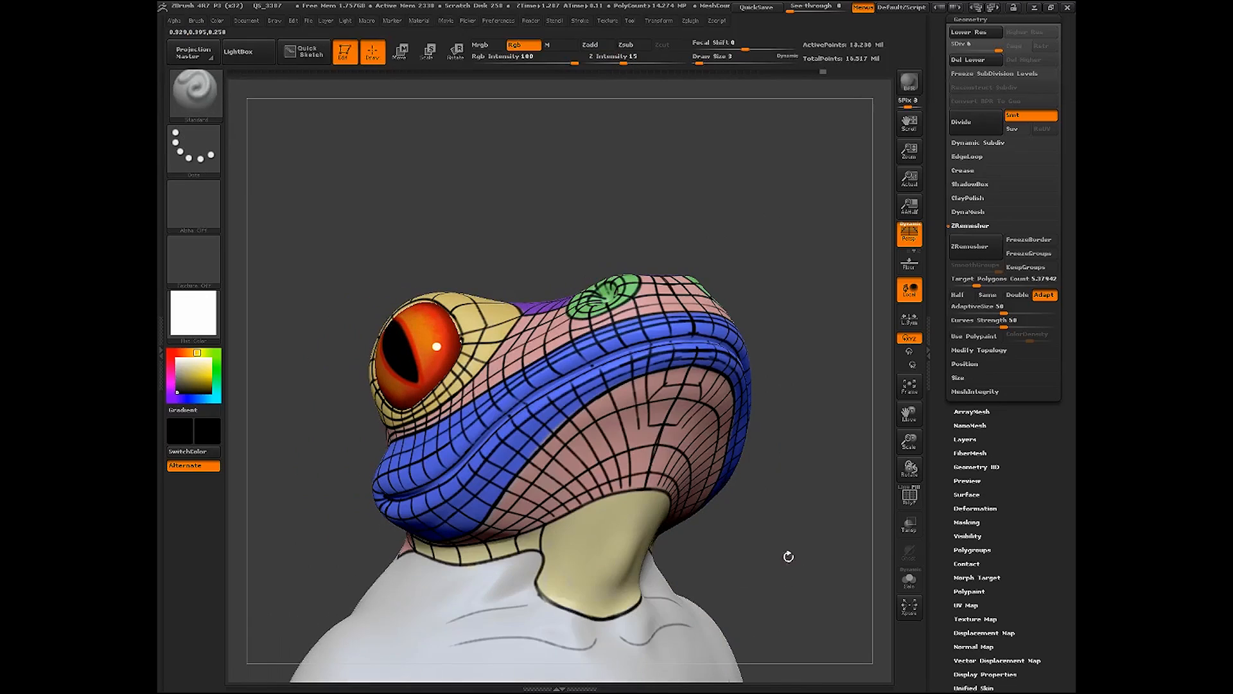
Complete the radial lines from the blue lower lip to the yellow border and join the mid-throat bracket to the lines below it
key(b)
drag(768, 346, 613, 343)
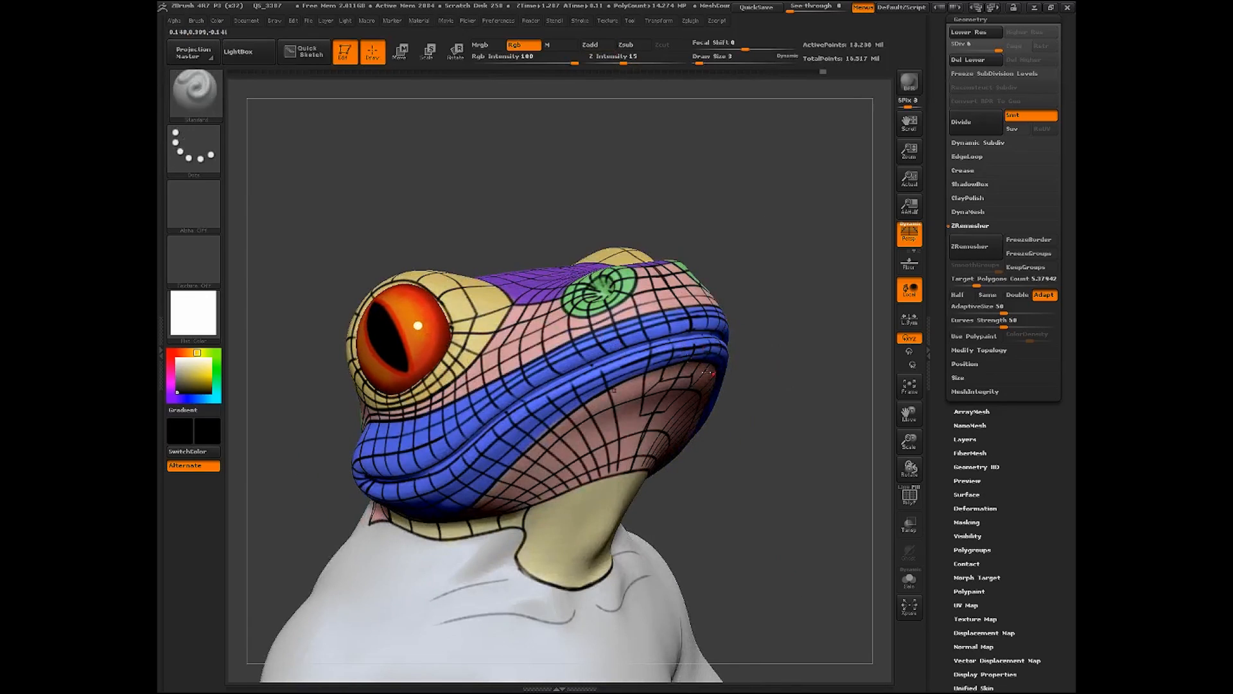
drag(750, 402, 618, 340)
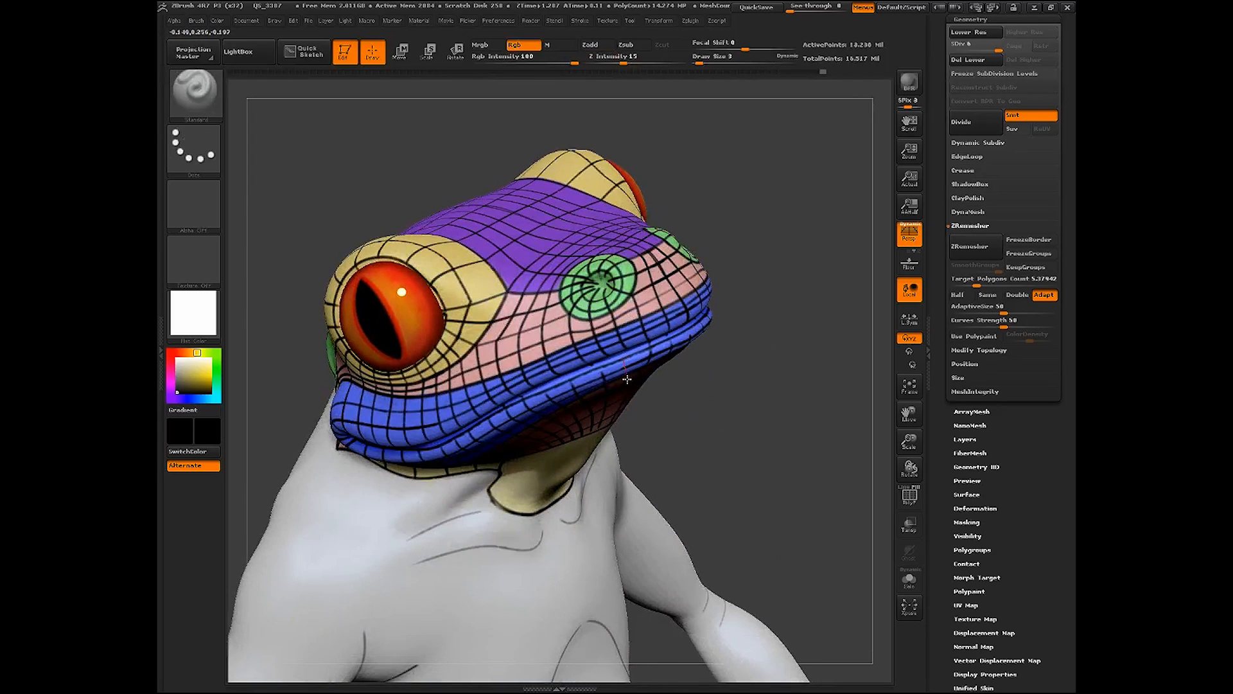
drag(702, 420, 735, 328)
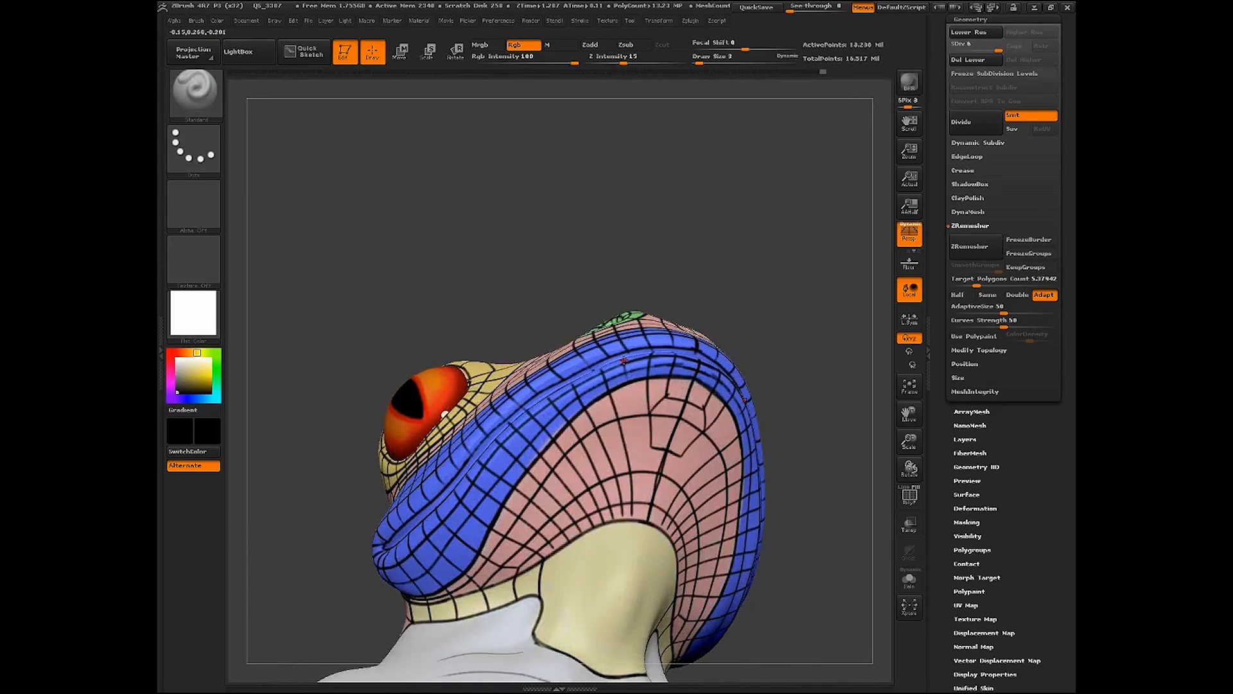
drag(628, 390, 640, 461)
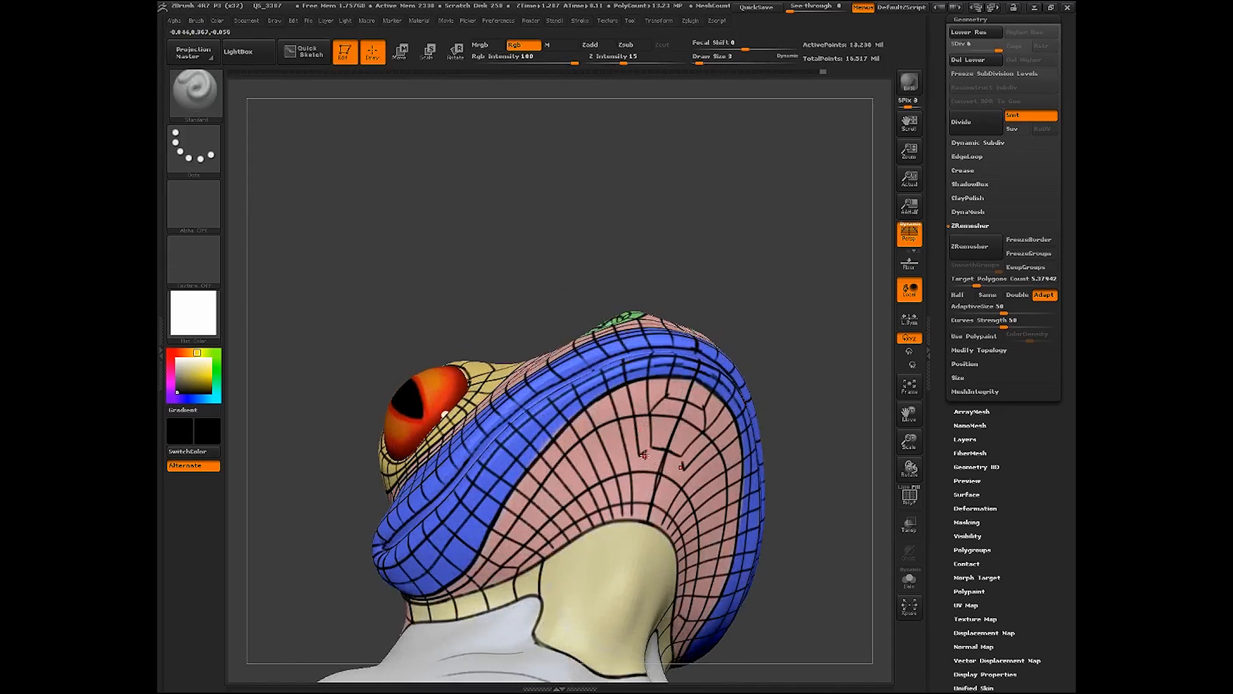
drag(787, 443, 822, 502)
key(ctrl)
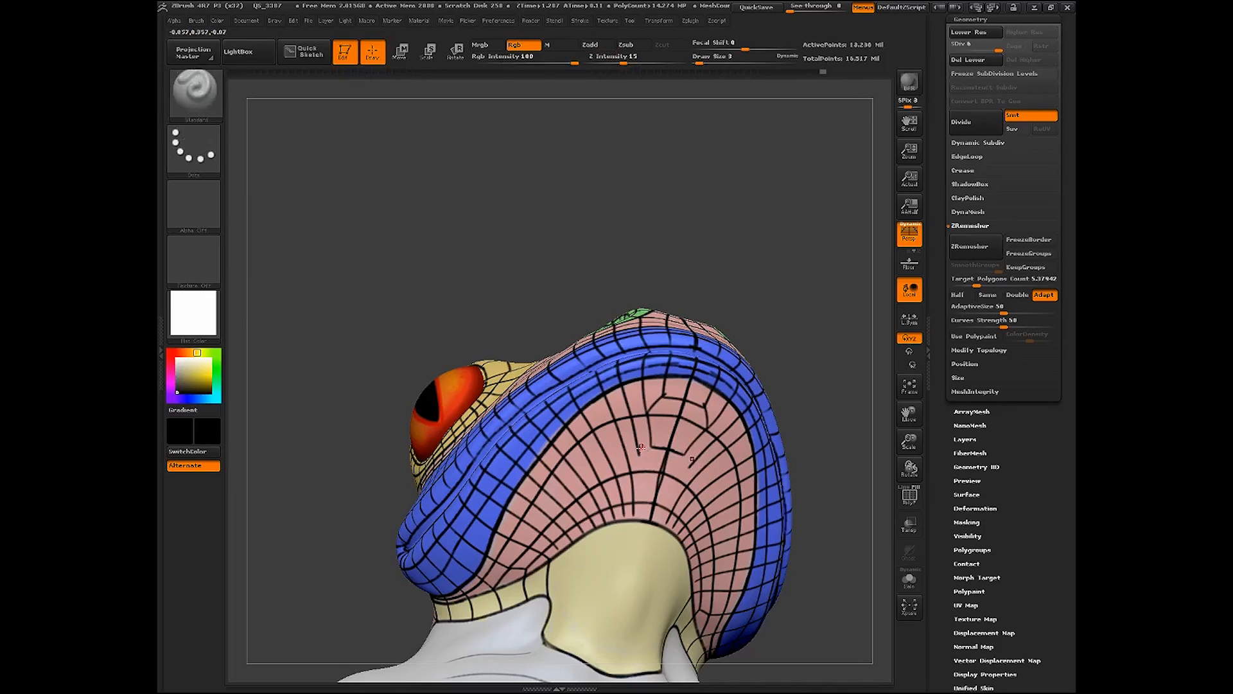
drag(643, 474, 643, 538)
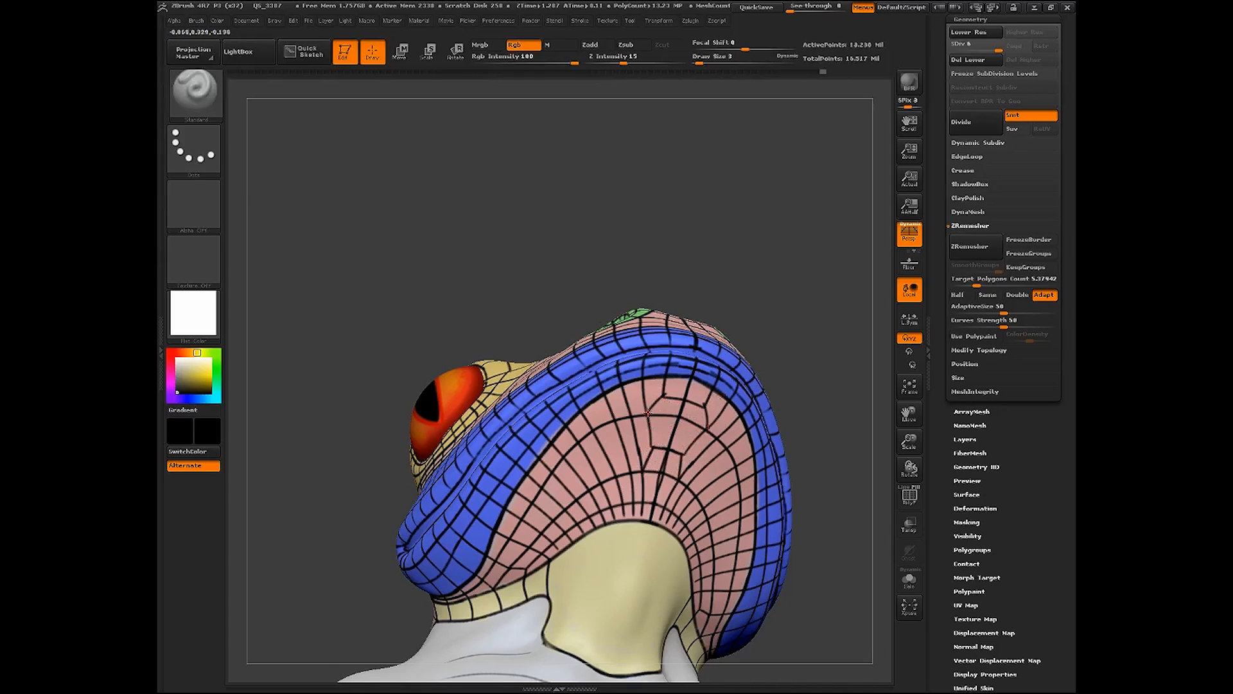
Paint curved cross lines from side to side over the yellow throat patch
drag(806, 431, 875, 449)
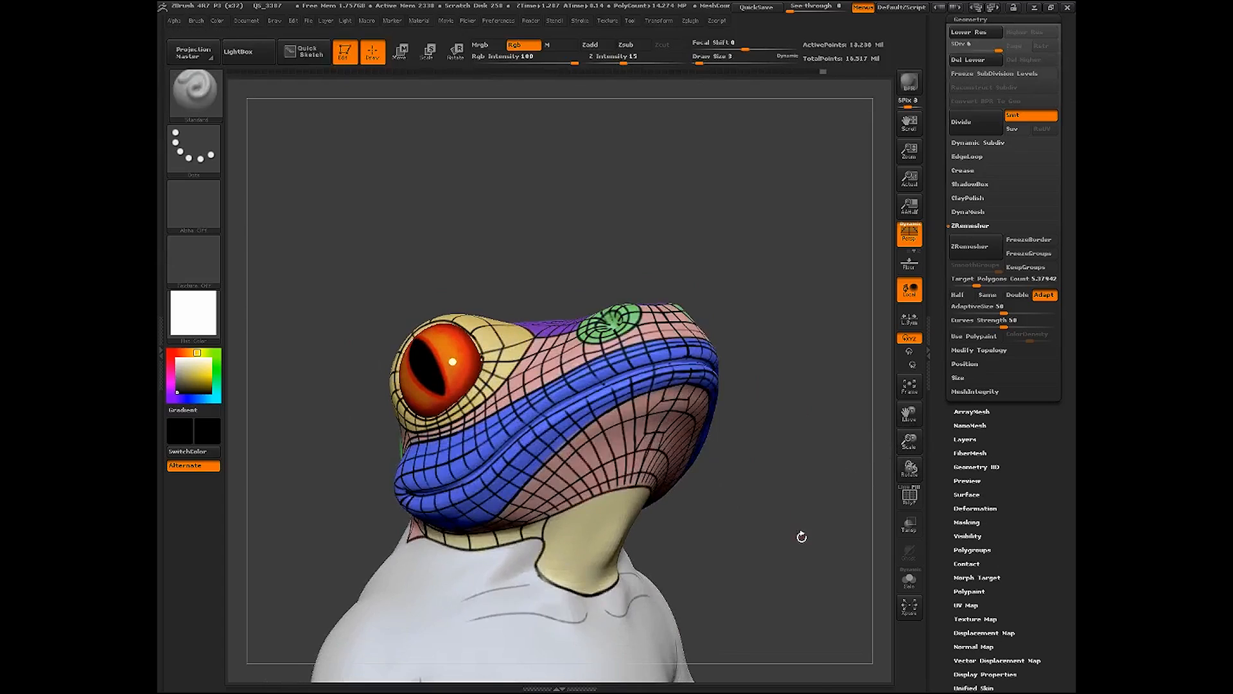
drag(801, 536, 787, 523)
drag(909, 444, 908, 405)
drag(801, 495, 771, 472)
mouse_move(569, 589)
mouse_down()
mouse_move(569, 539)
mouse_move(573, 568)
mouse_up()
drag(908, 442, 908, 470)
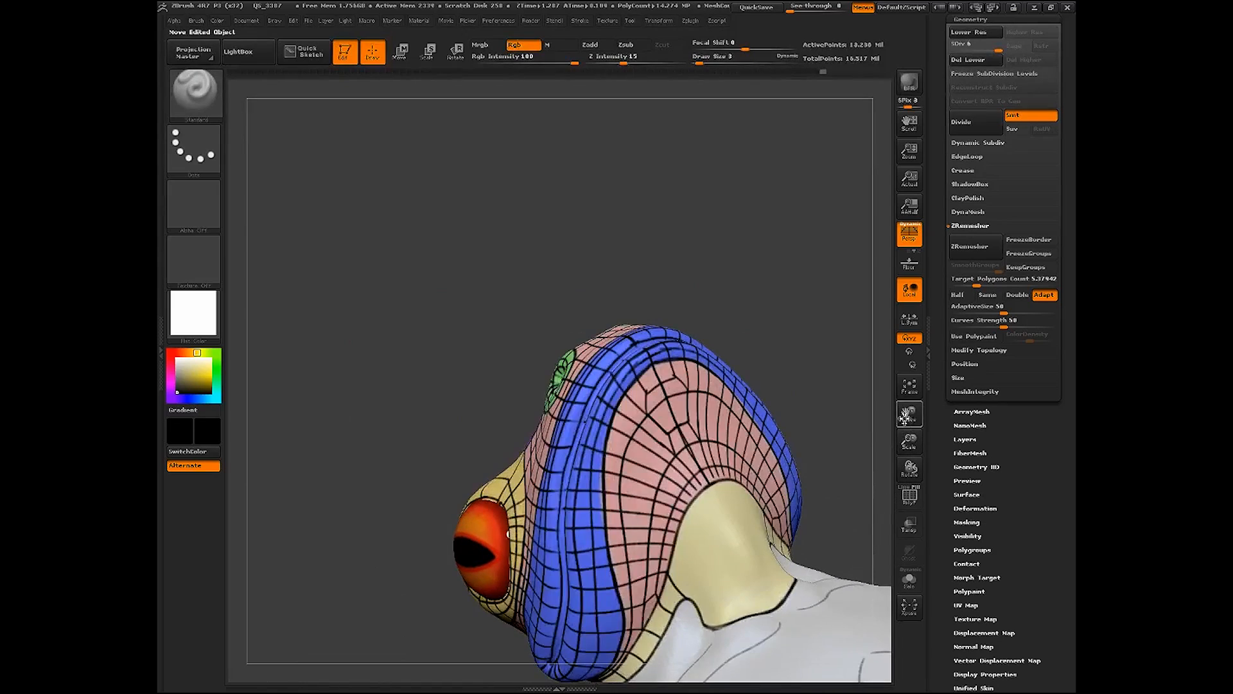
drag(904, 417, 847, 302)
drag(779, 352, 745, 347)
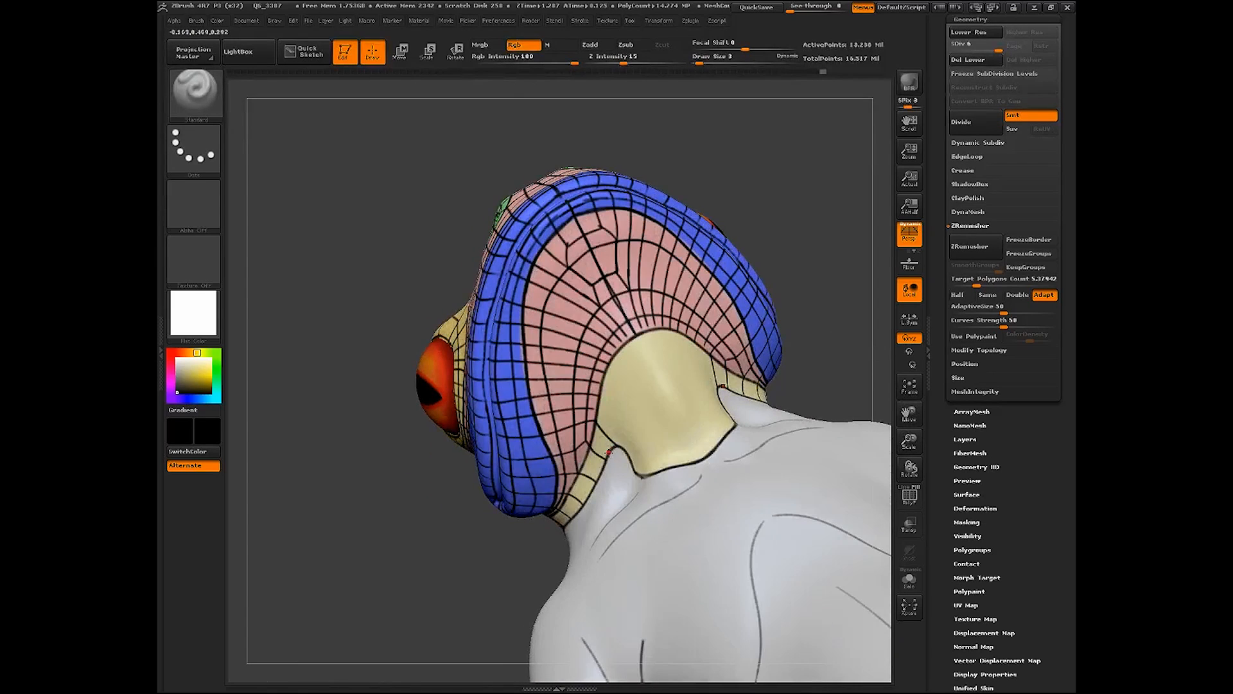
mouse_move(632, 412)
mouse_down()
mouse_move(694, 381)
mouse_move(718, 401)
mouse_up()
drag(653, 429, 702, 407)
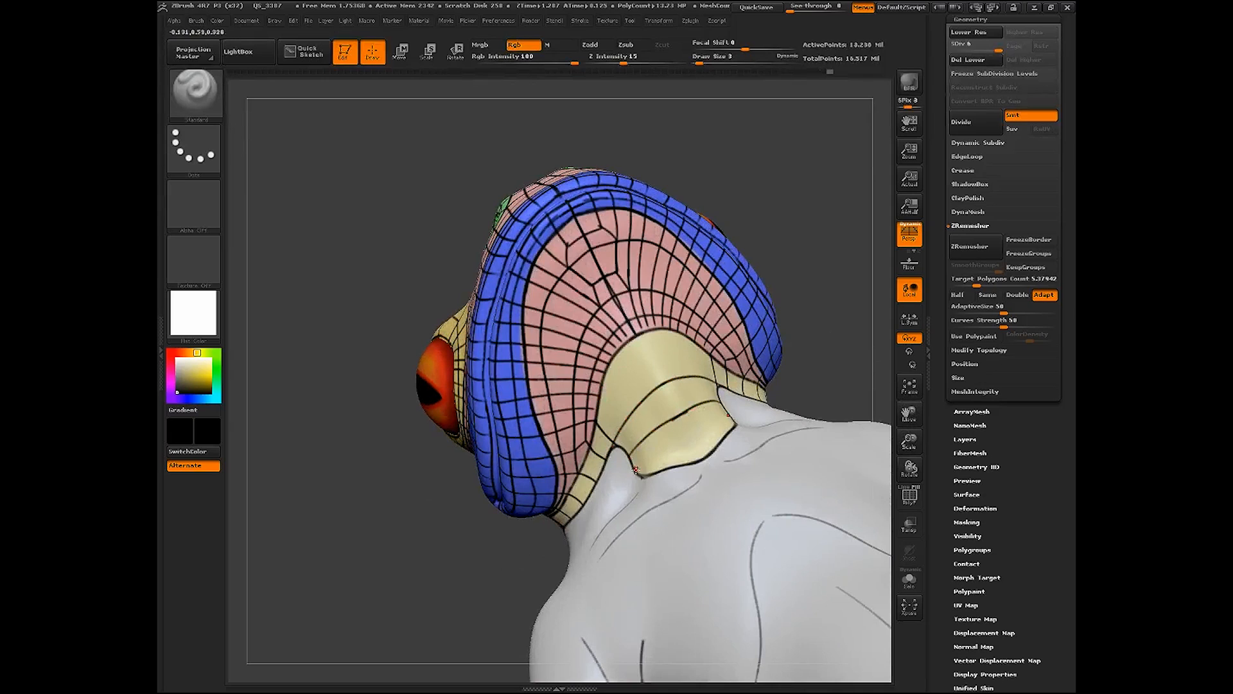
drag(666, 450, 723, 419)
Paint a small linking box at the pink edge of the yellow throat patch and a centre line down through the patch
drag(835, 380, 804, 186)
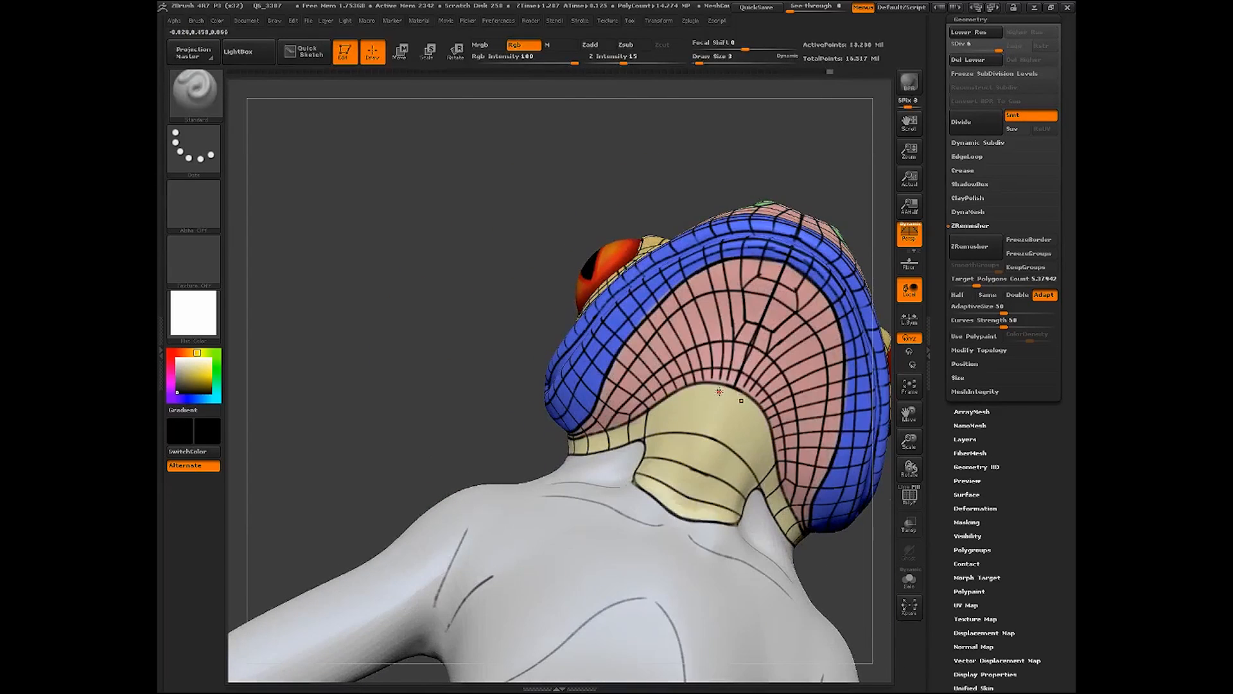
drag(479, 440, 654, 394)
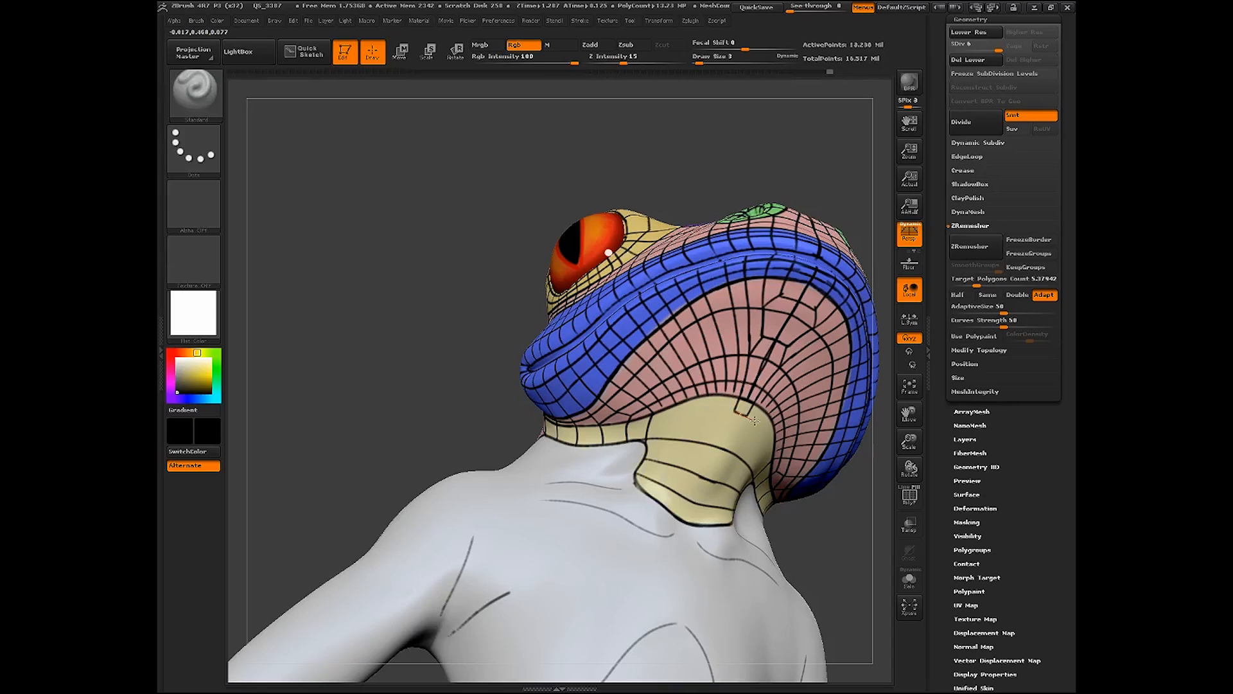
drag(825, 553, 379, 480)
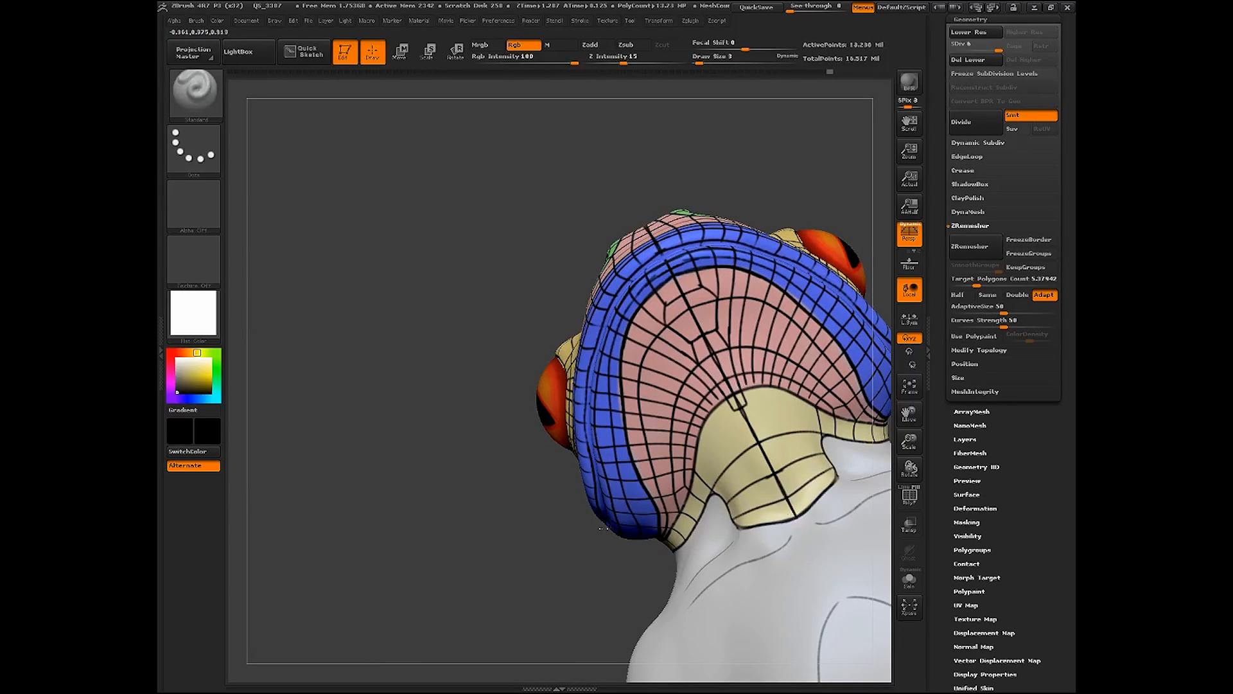
right_drag(742, 410, 735, 411)
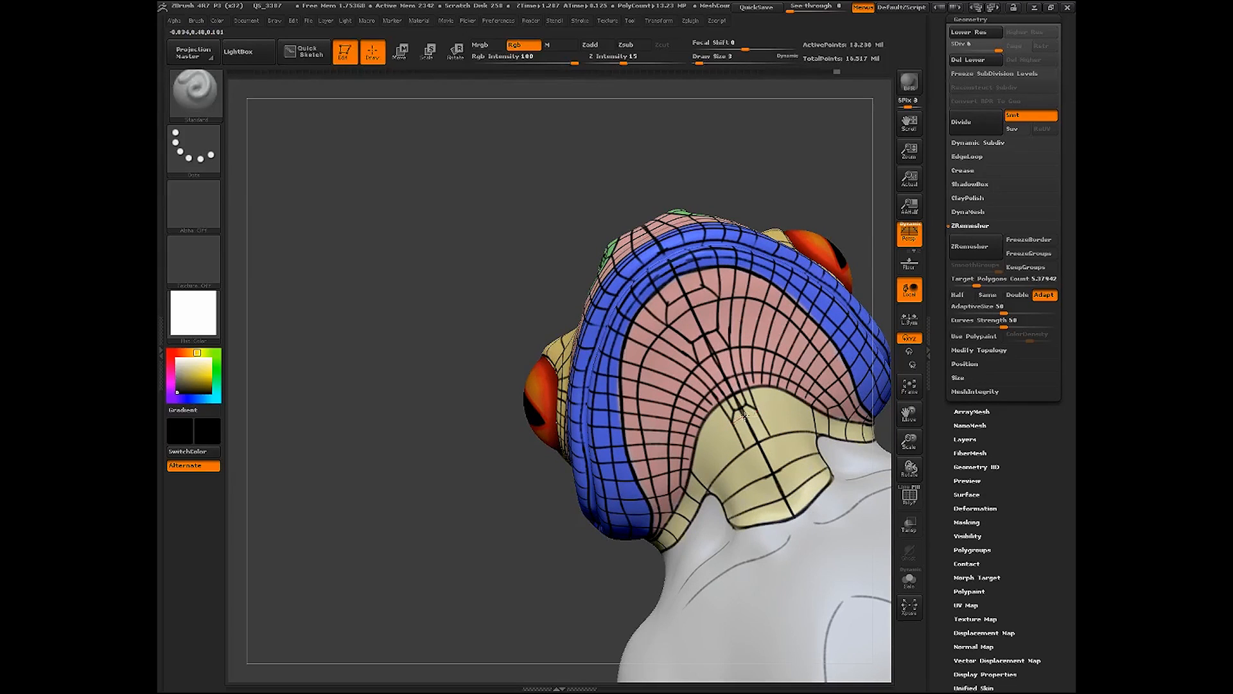
Paint side lines flanking the small linking box where the pink throat meets the yellow throat patch
drag(544, 560, 581, 560)
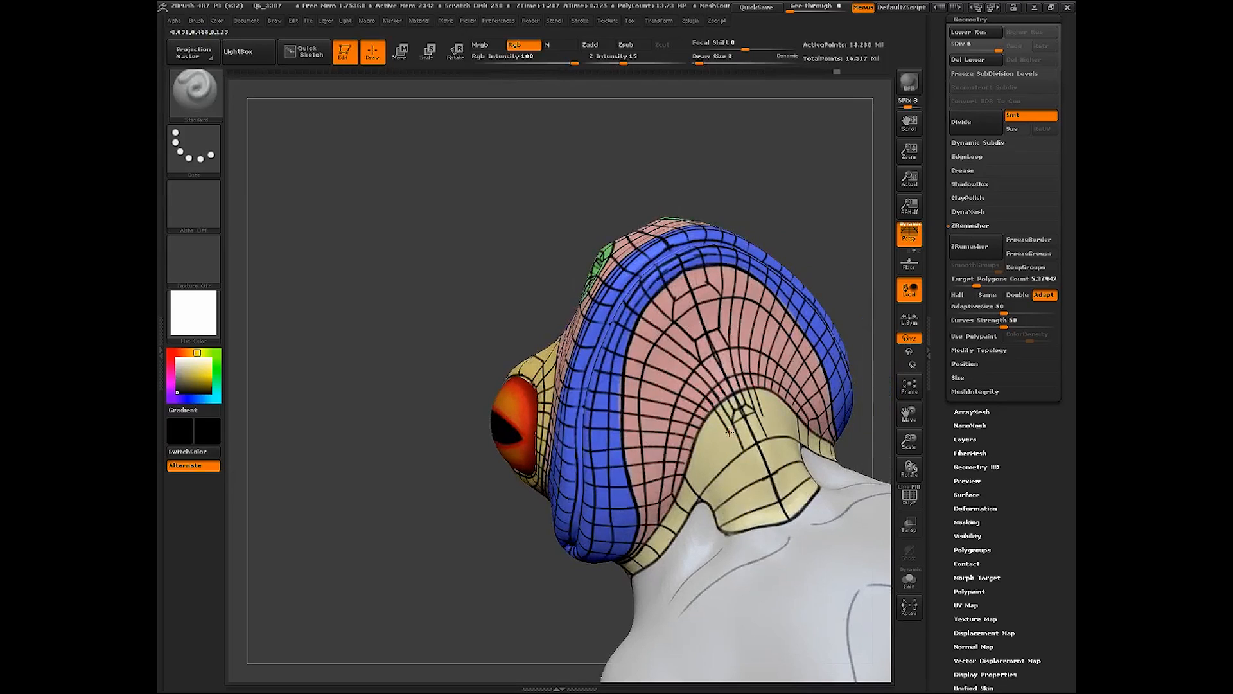
key(ctrl)
key(ctrl)
right_drag(756, 436, 735, 429)
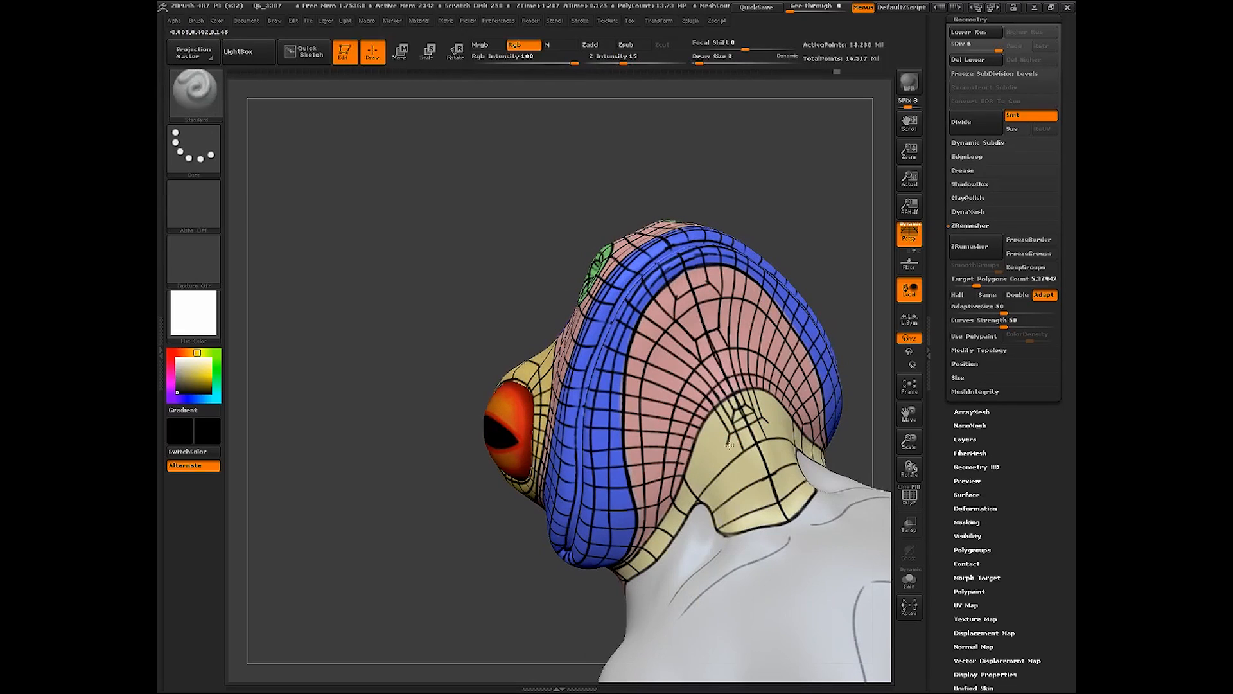
right_drag(766, 426, 788, 285)
Frame the linking box with an outer bracket and paint closely spaced lines from the pink border into the yellow throat patch
mouse_move(469, 391)
mouse_down()
mouse_move(432, 374)
mouse_move(473, 368)
mouse_up()
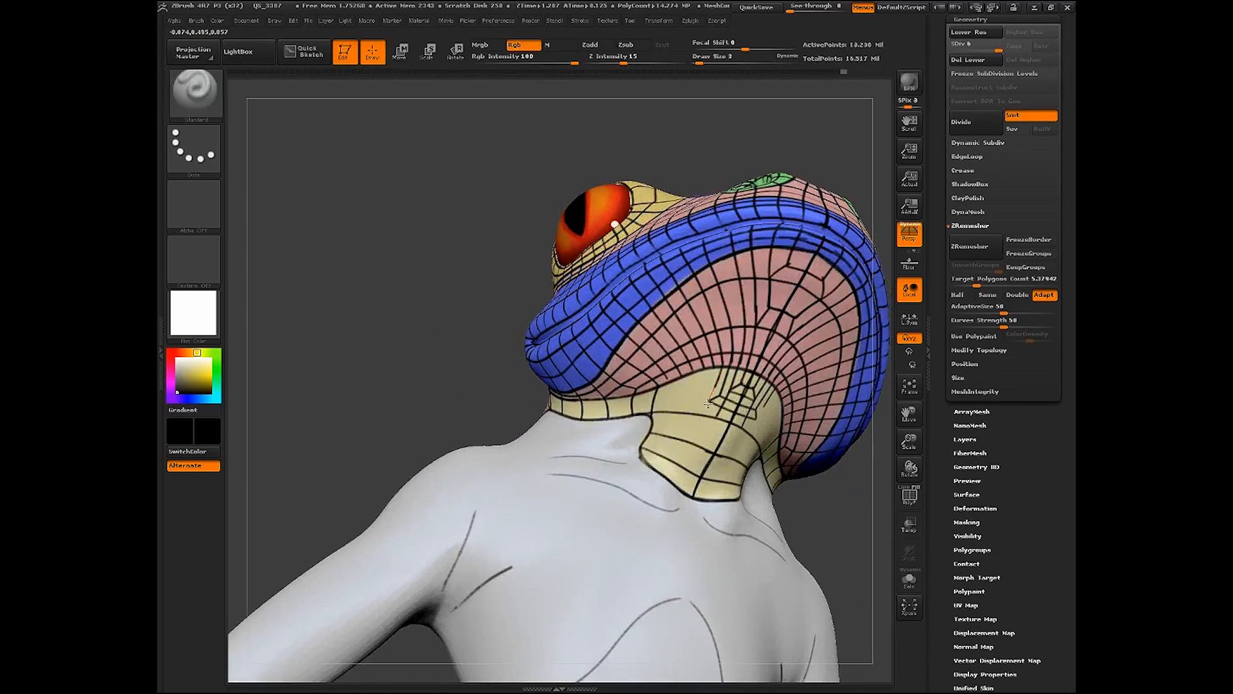
drag(701, 428, 700, 430)
drag(801, 503, 853, 521)
drag(709, 367, 702, 391)
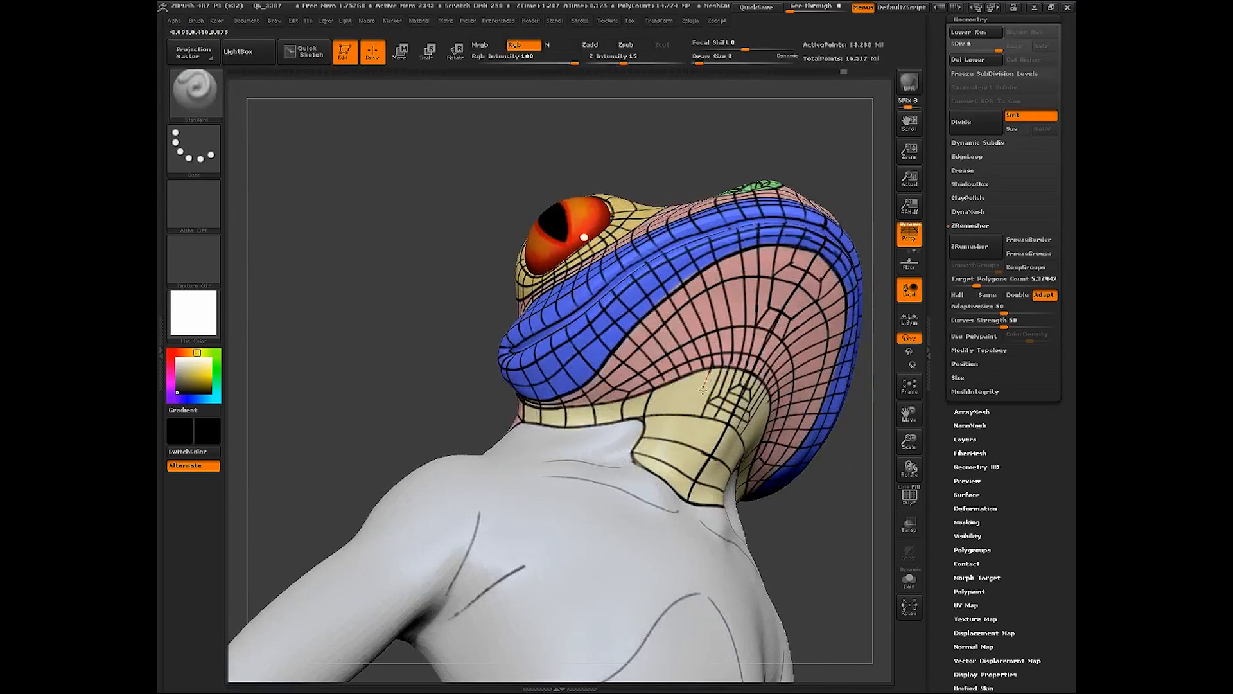
key(ctrl)
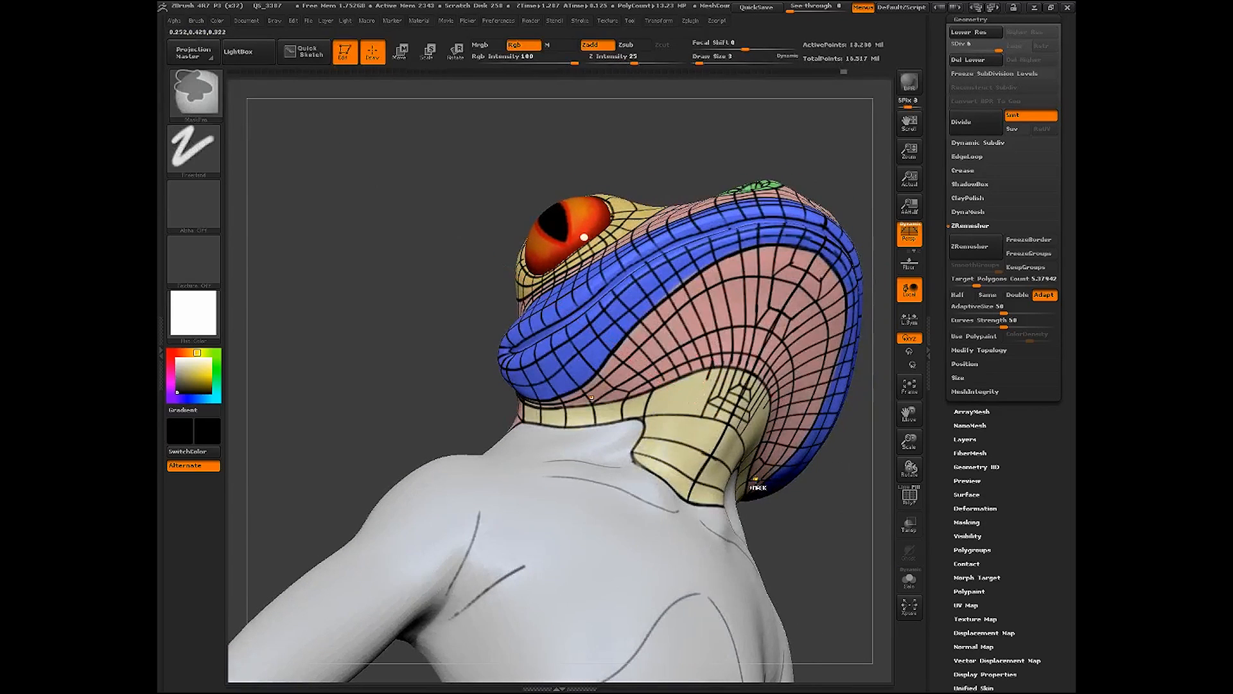
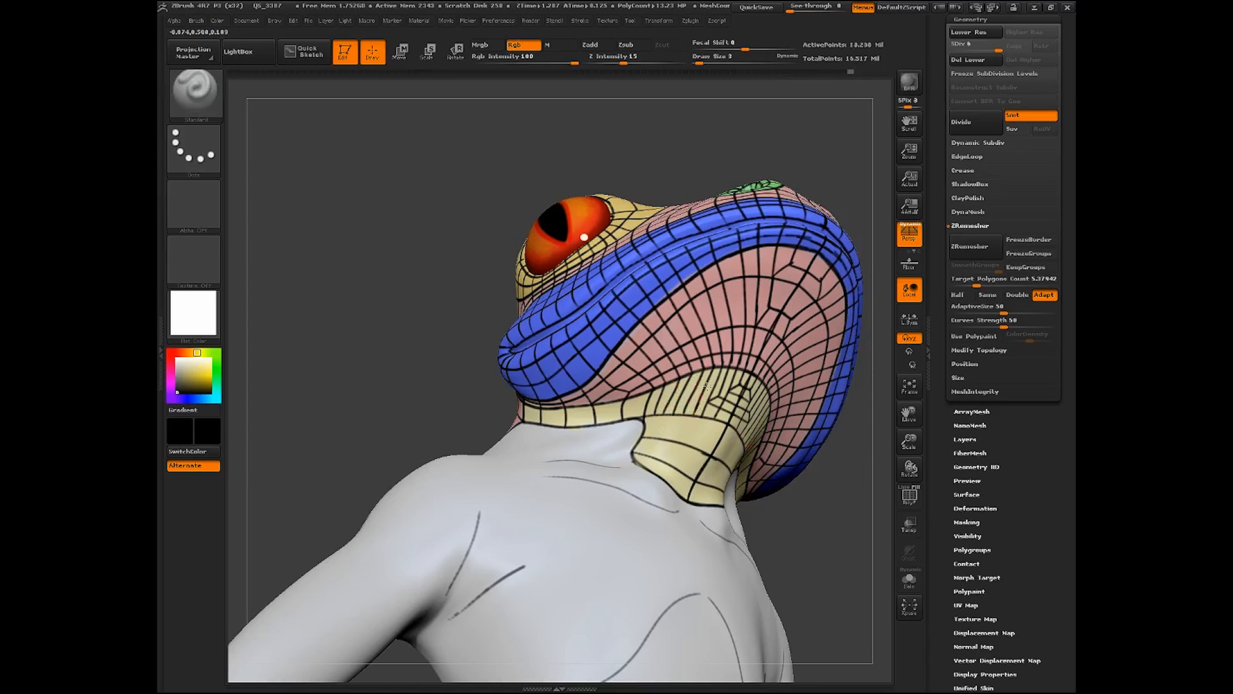
Extend the lengthwise lines down the yellow throat patch to its lower edge at the neck
drag(793, 513, 449, 559)
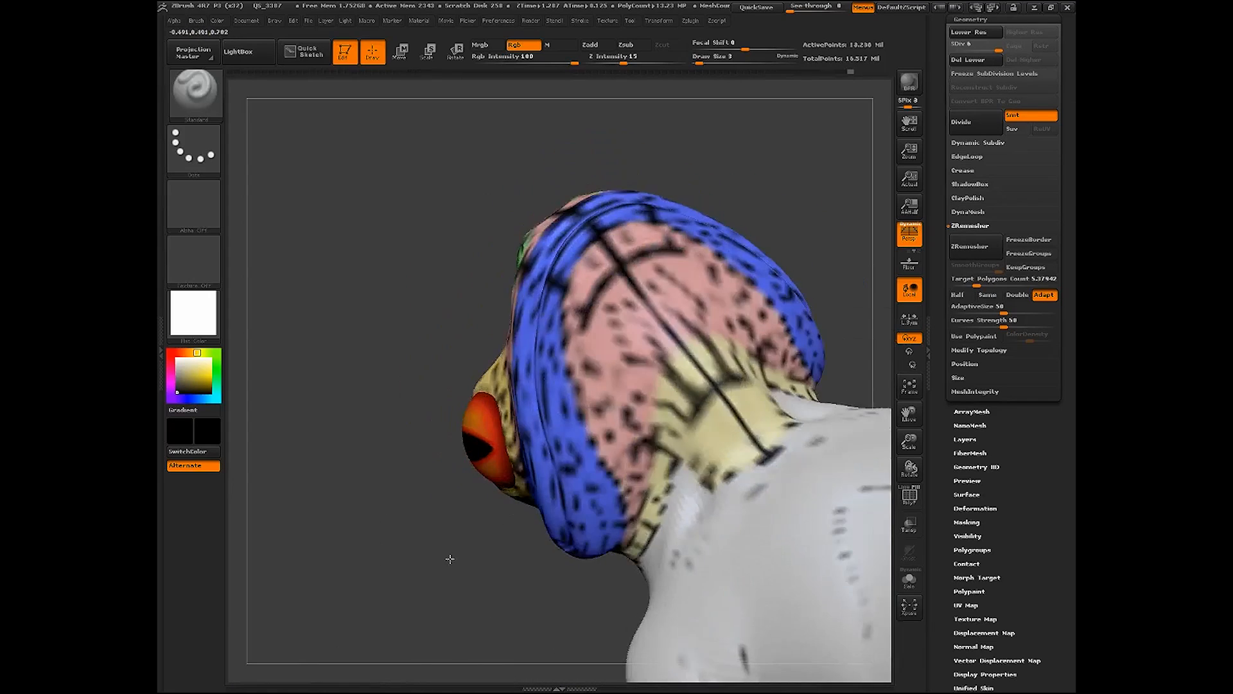
drag(497, 605, 598, 546)
drag(801, 372, 716, 357)
drag(827, 347, 684, 447)
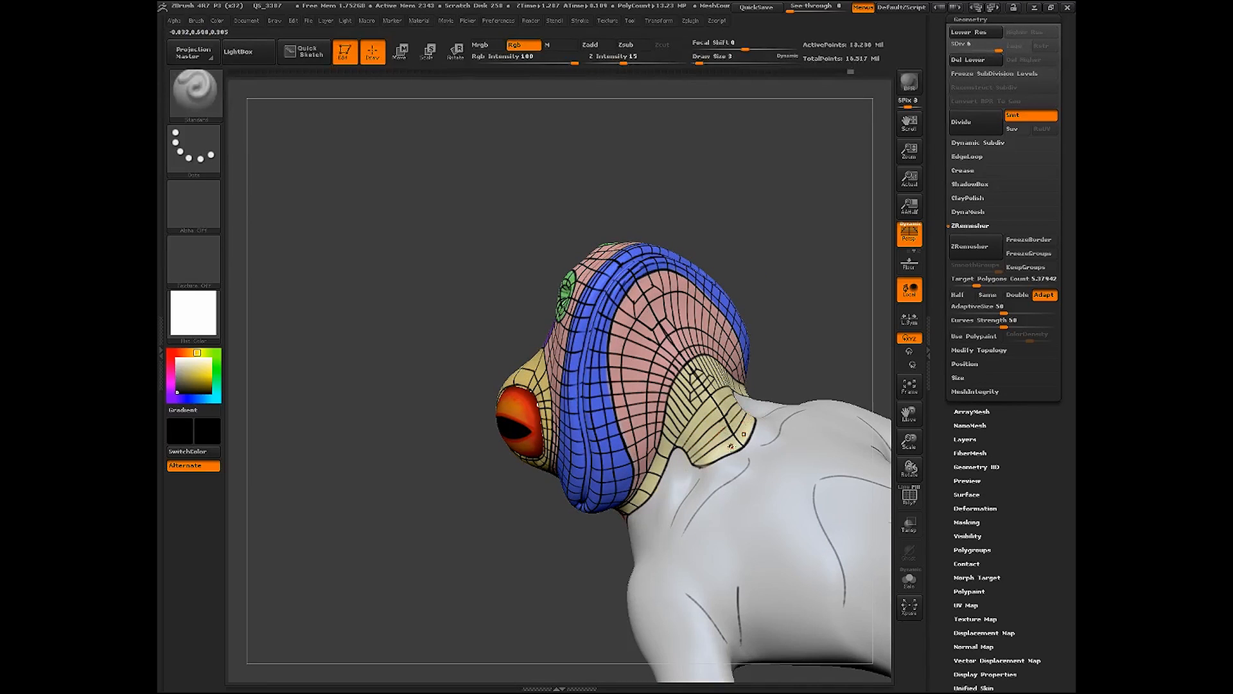
Examine the whole frog character and the painted line layout on its head from several sides
drag(808, 376, 812, 505)
drag(912, 441, 890, 411)
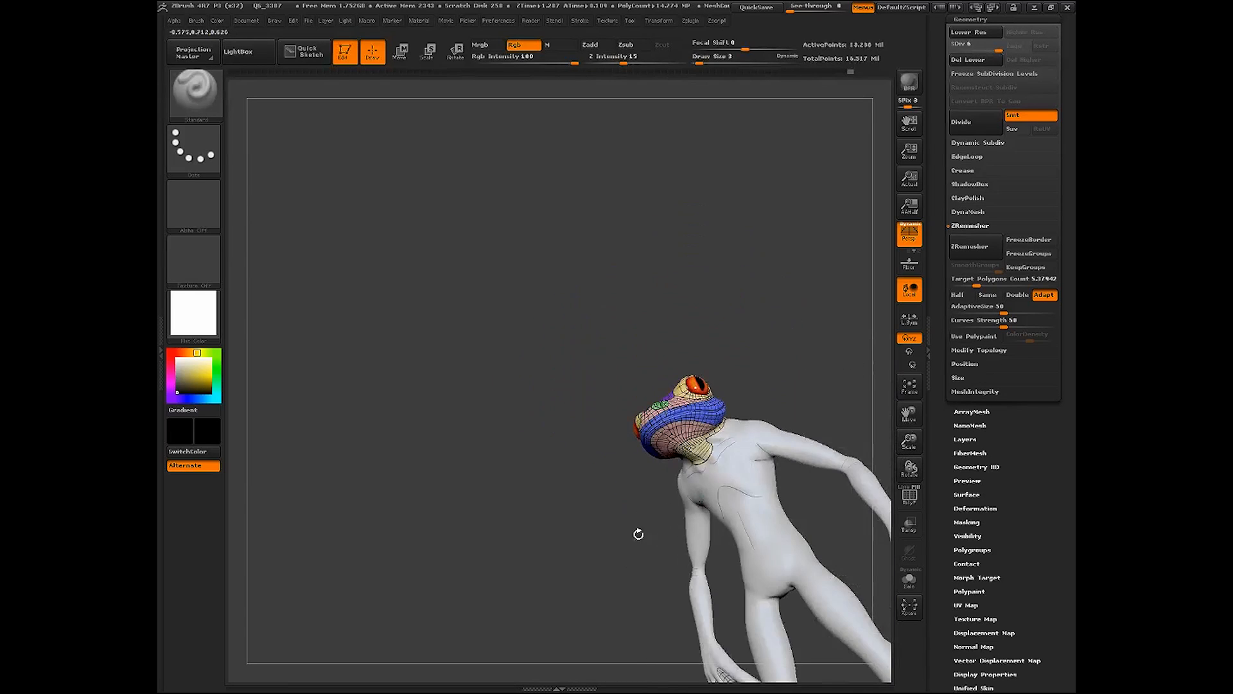
drag(638, 534, 732, 601)
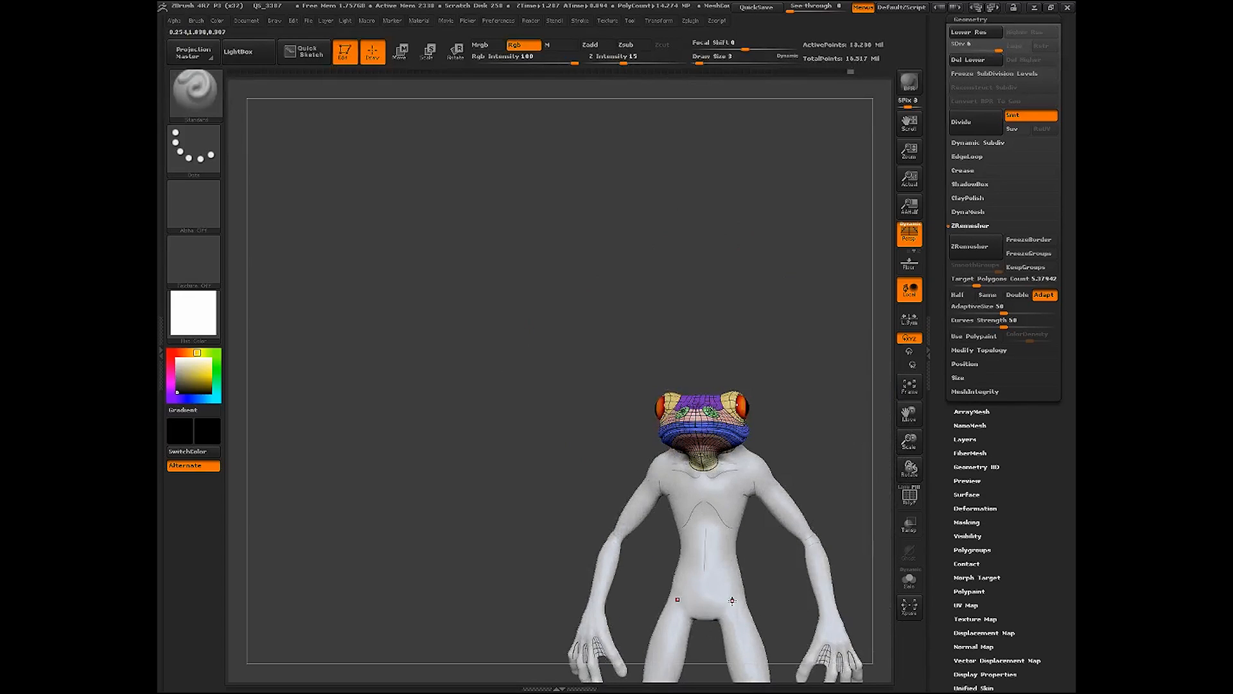
drag(855, 478, 889, 466)
click(909, 387)
drag(908, 416, 902, 596)
drag(819, 590, 840, 620)
drag(909, 469, 907, 511)
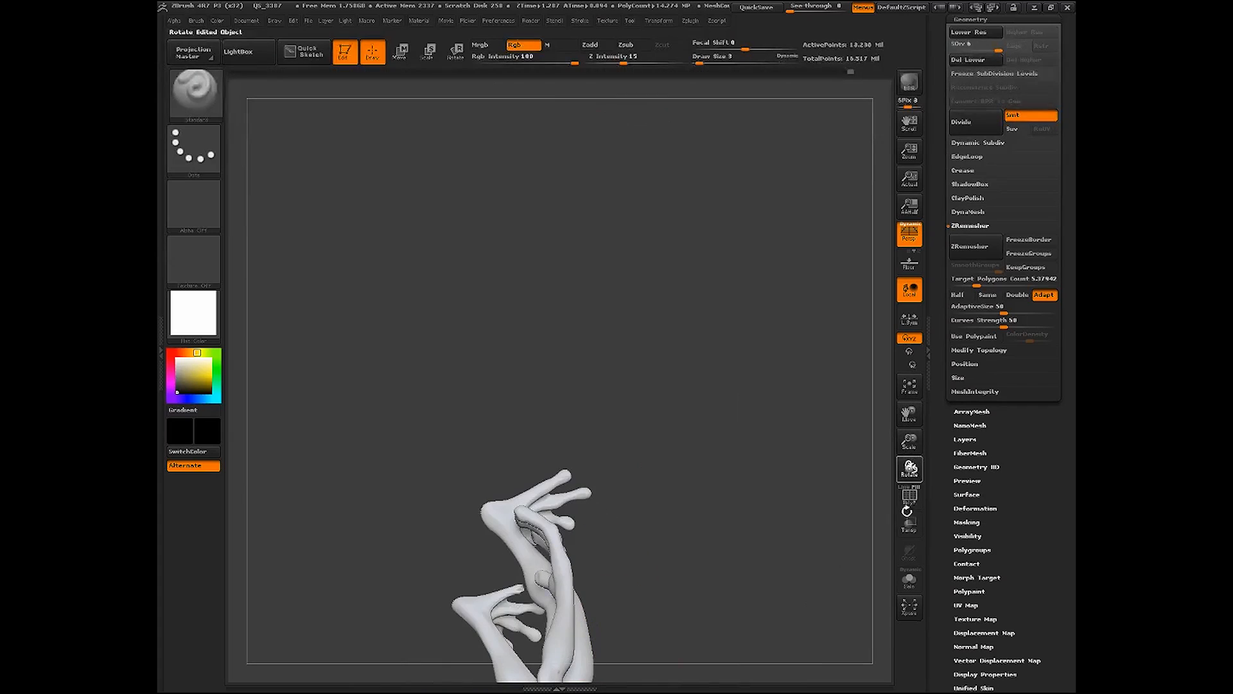
drag(909, 468, 907, 498)
drag(908, 415, 892, 528)
drag(797, 536, 799, 564)
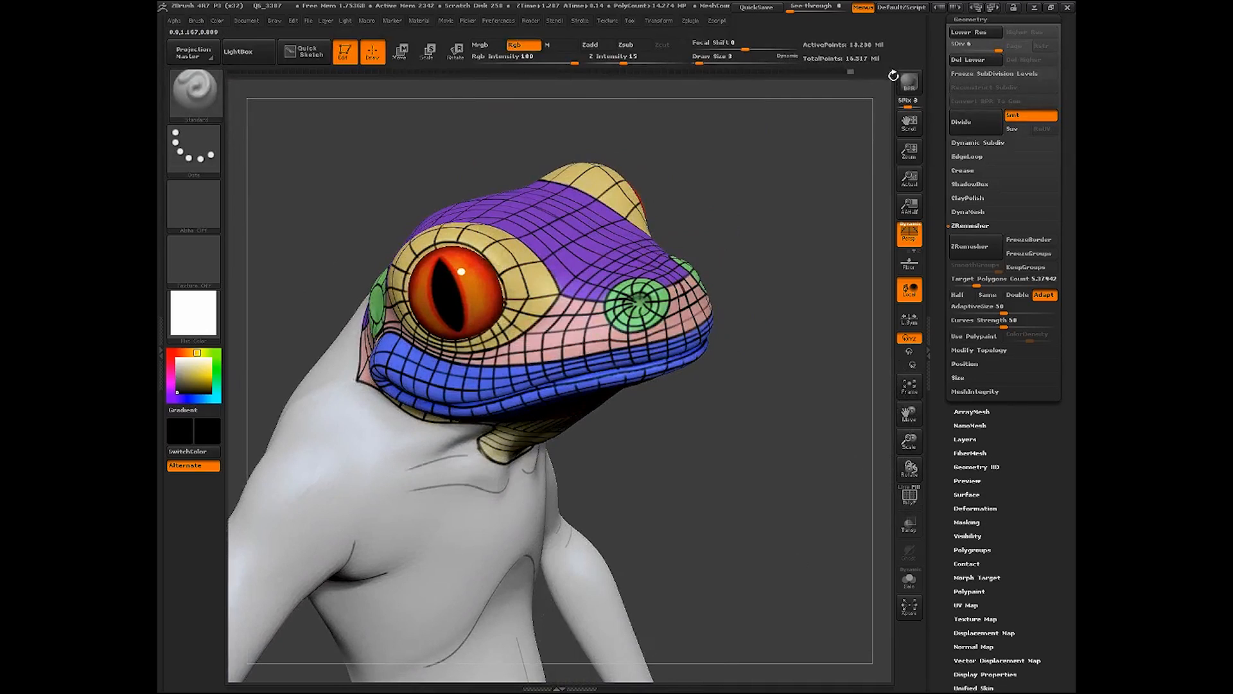
drag(927, 76, 925, 151)
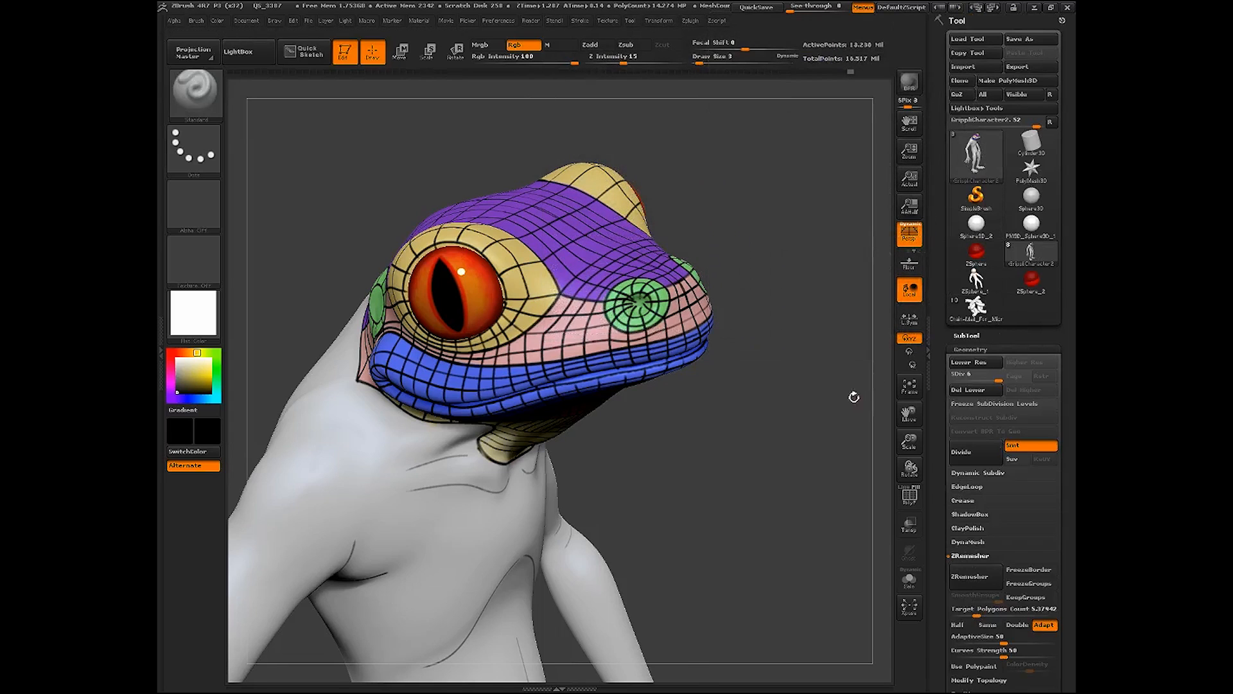
drag(854, 394, 812, 375)
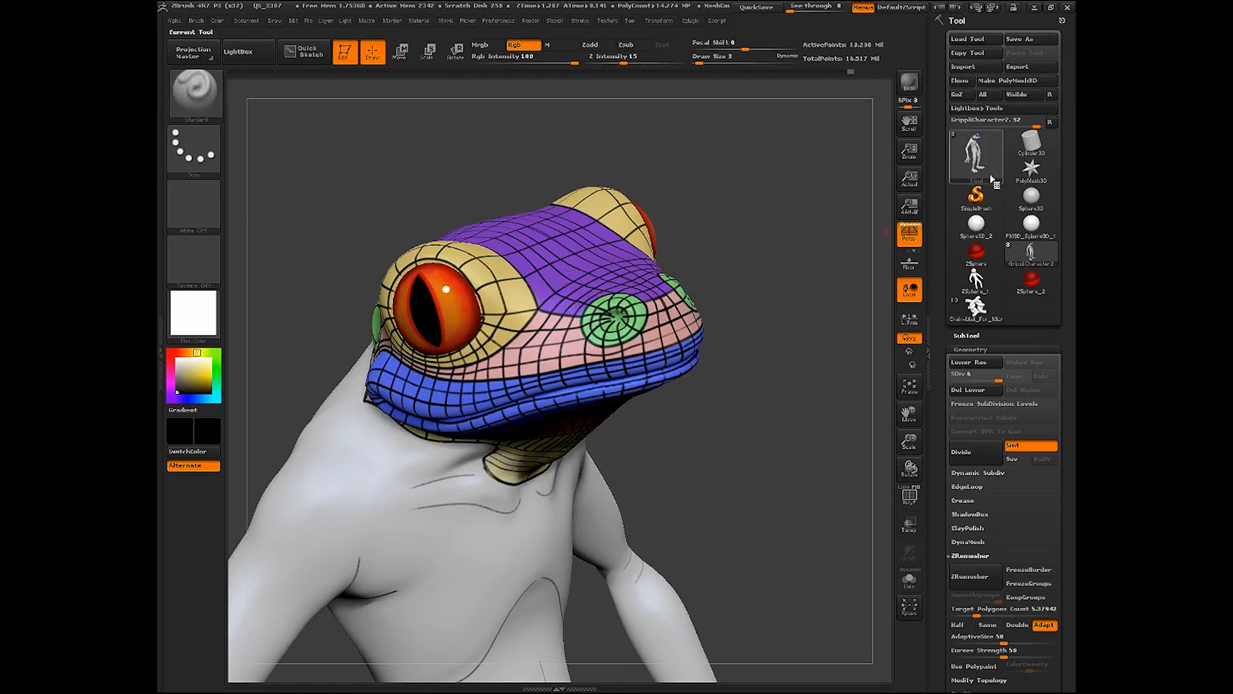
Switch the active tool from the frog character to SimpleBrush, leaving edit mode
mouse_move(977, 161)
click(966, 335)
drag(967, 336, 935, 264)
click(969, 185)
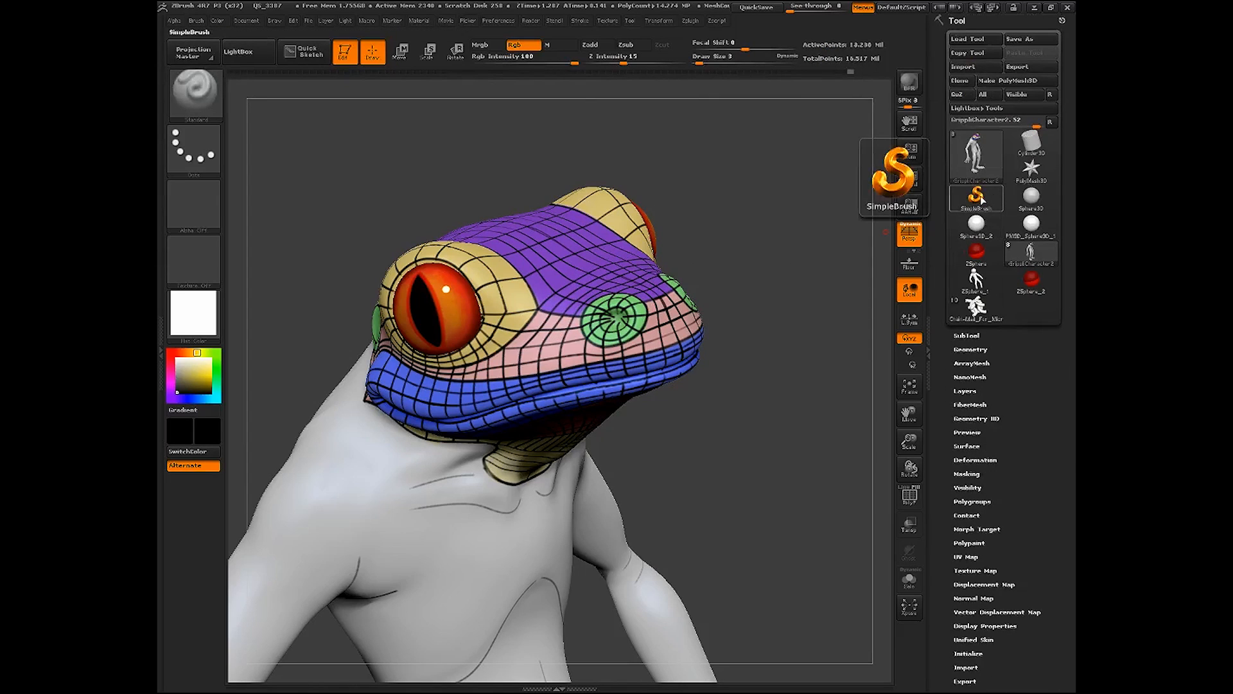
click(981, 201)
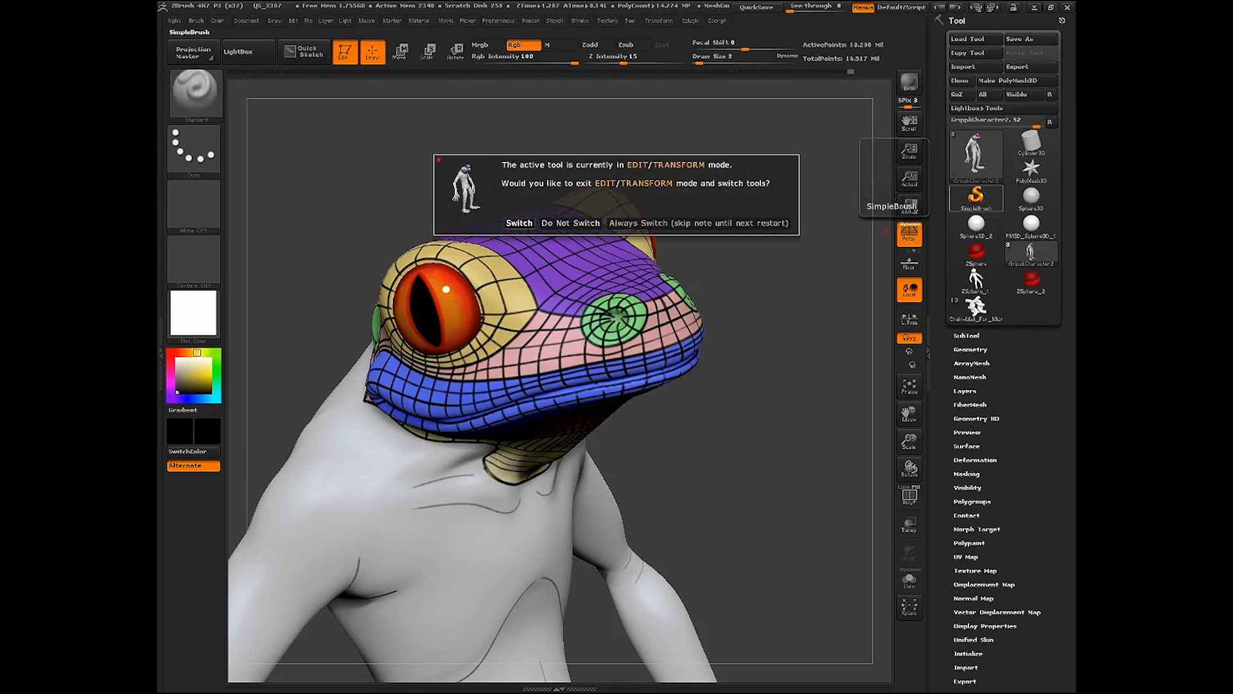
click(519, 223)
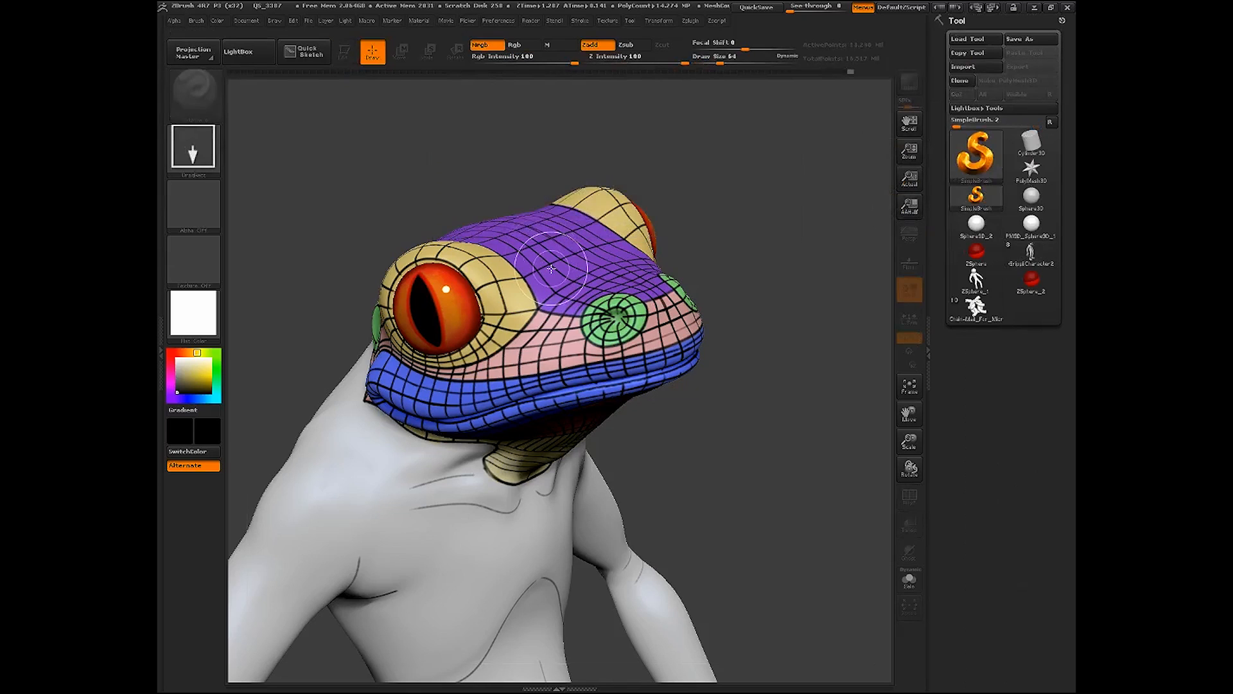
Draw a Sphere3D on the canvas, make it editable and clear the old frog image from the document
click(980, 145)
click(459, 161)
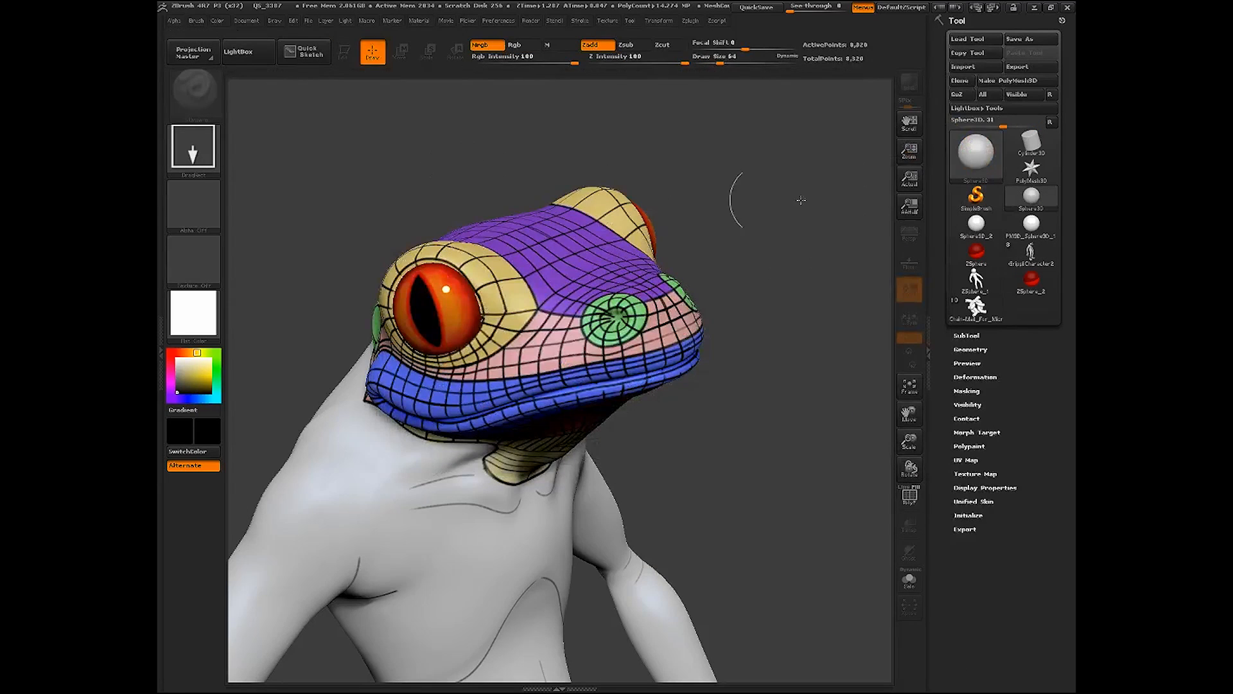
drag(835, 221, 834, 103)
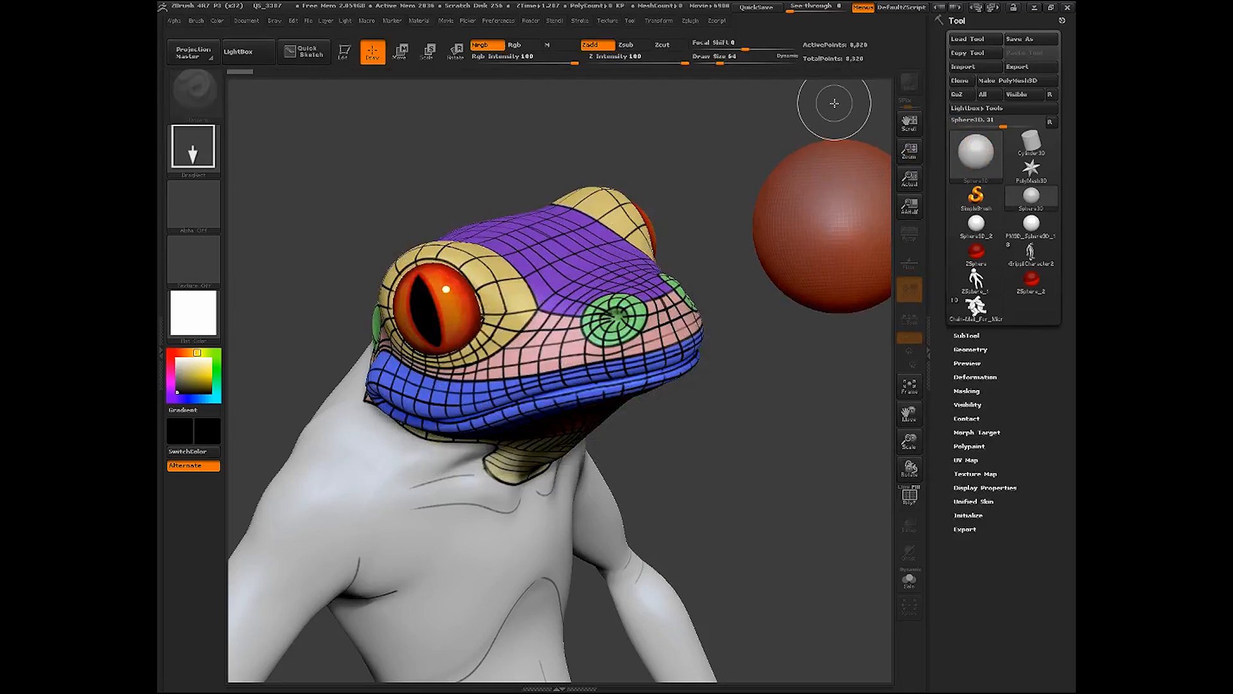
key(t)
key(ctrl+n)
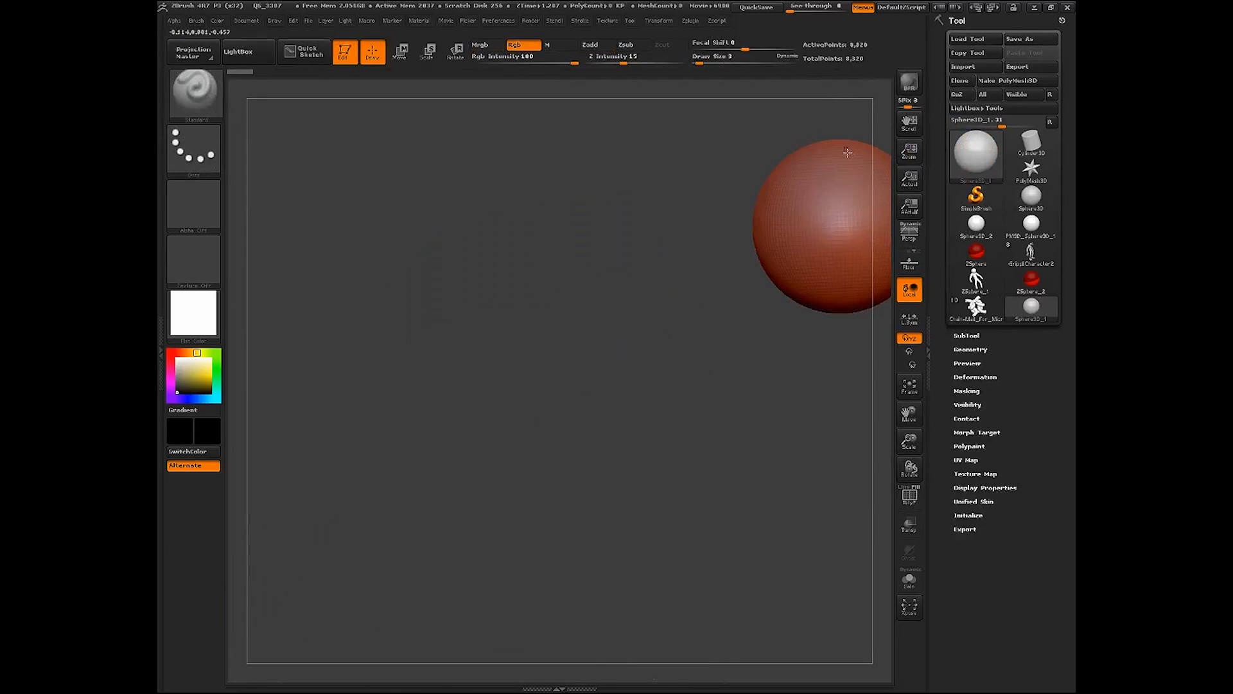
click(909, 385)
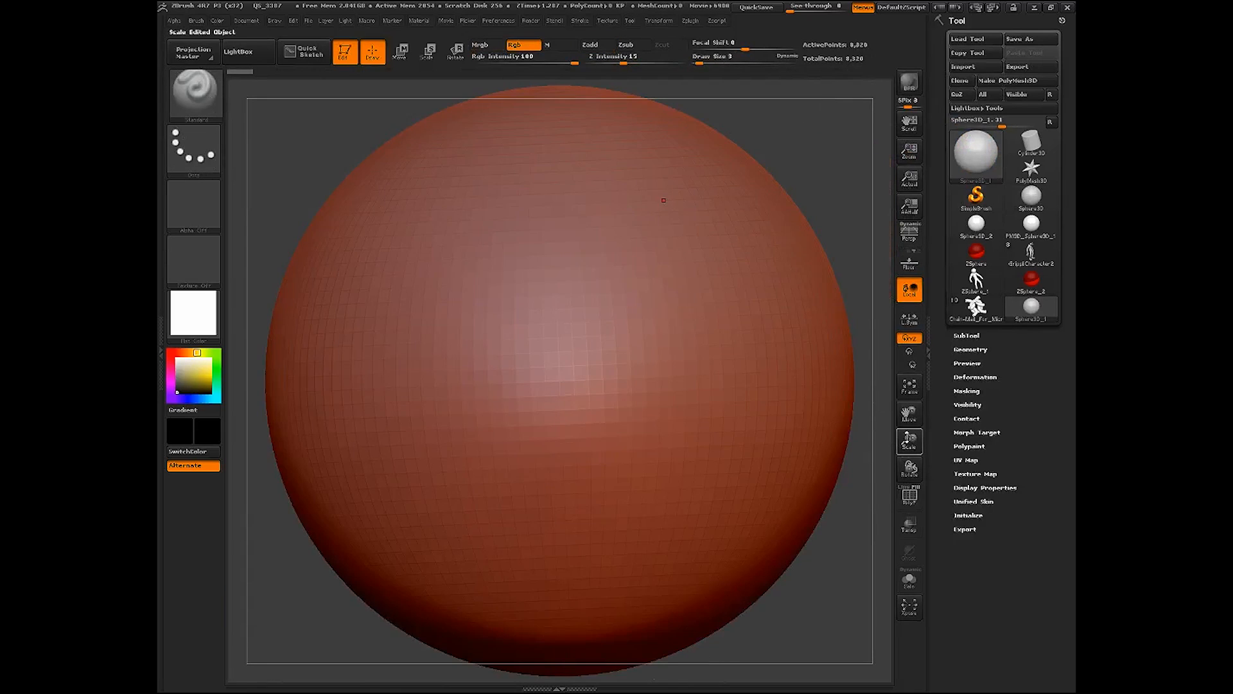
drag(908, 441, 856, 393)
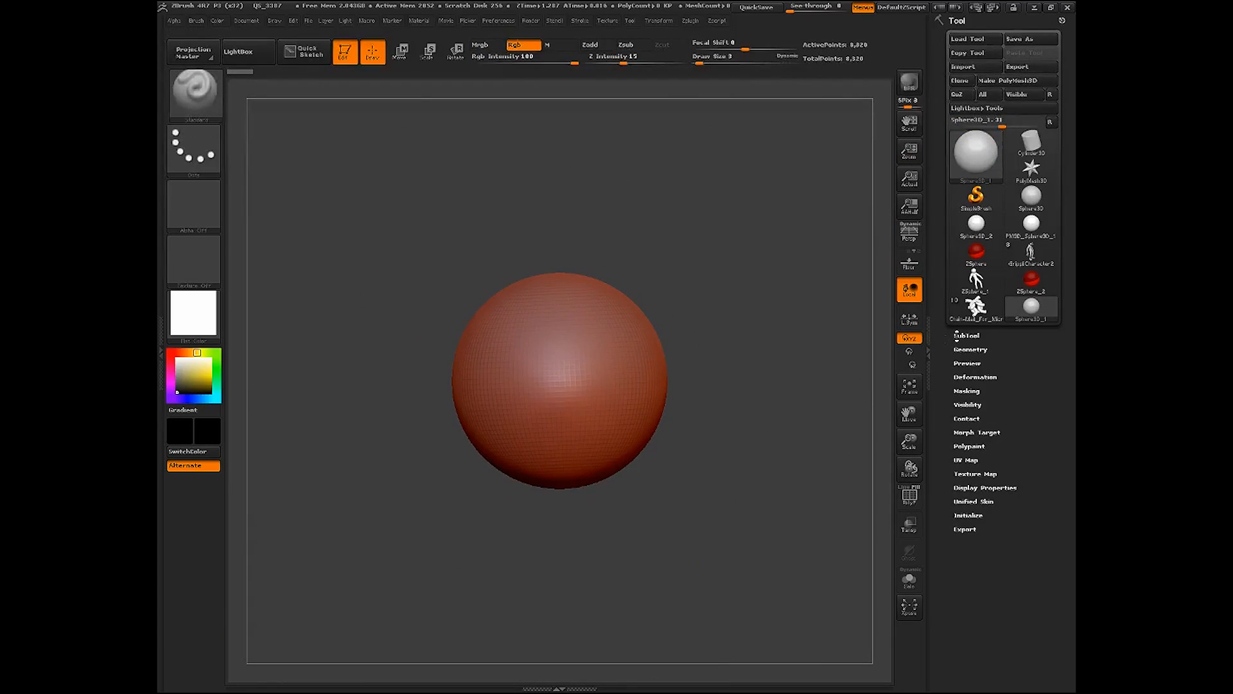
Append the GrippiCharacter2 mesh to the sphere as a subtool
click(960, 335)
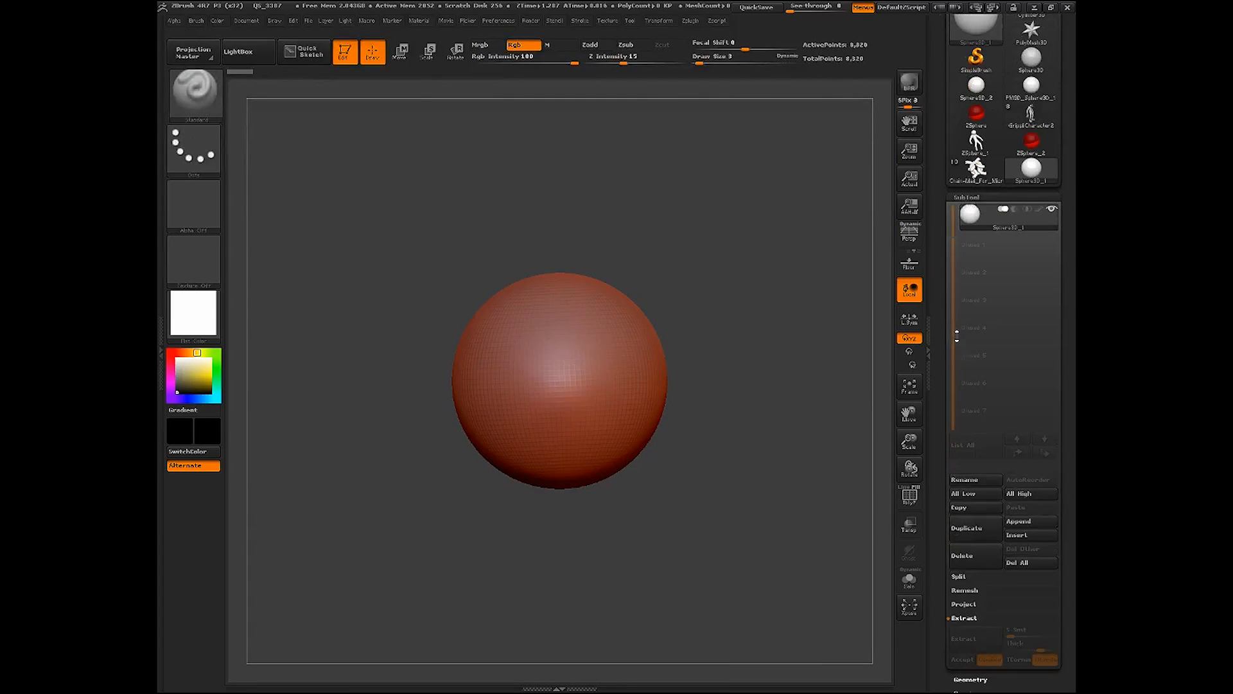
click(1018, 521)
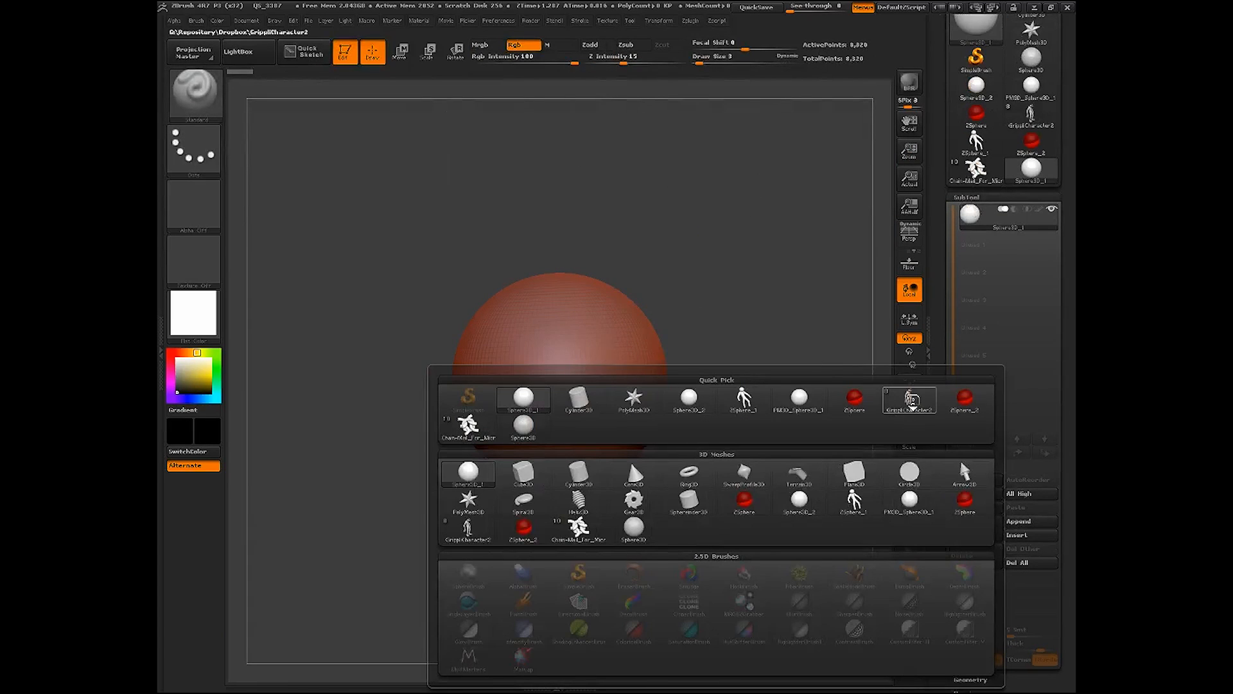
click(908, 400)
drag(740, 548, 782, 429)
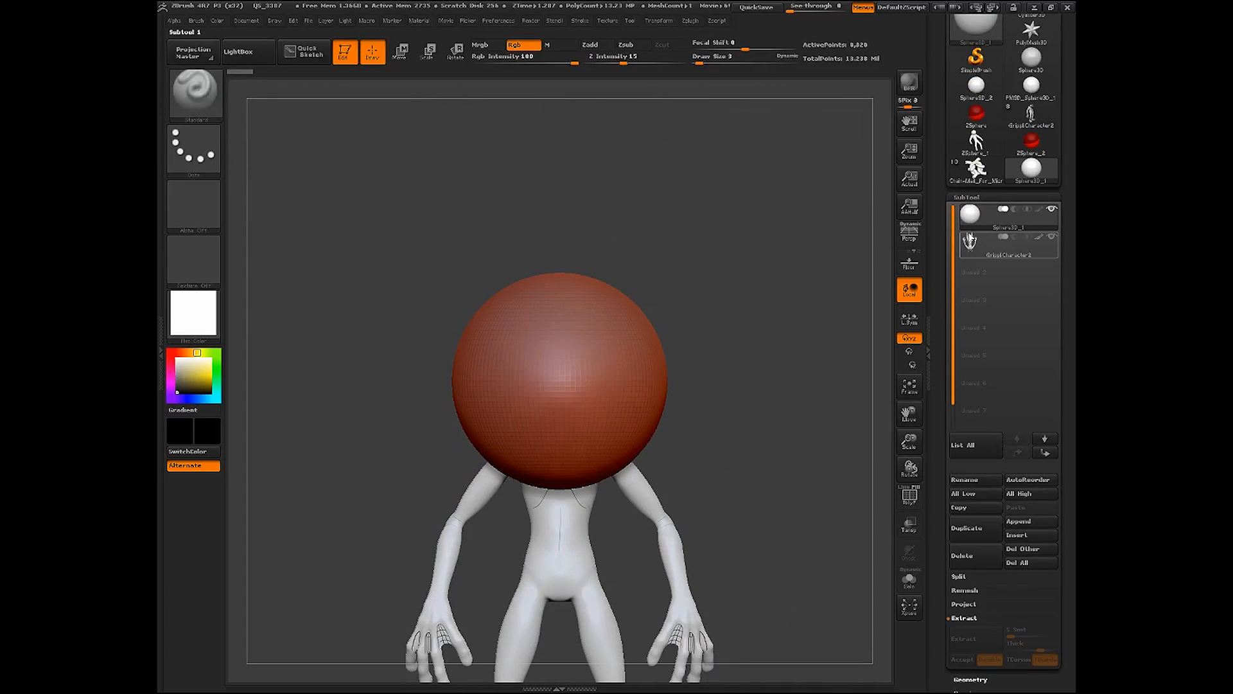
Delete the sphere subtool so the tool holds only the frog character mesh
mouse_move(970, 240)
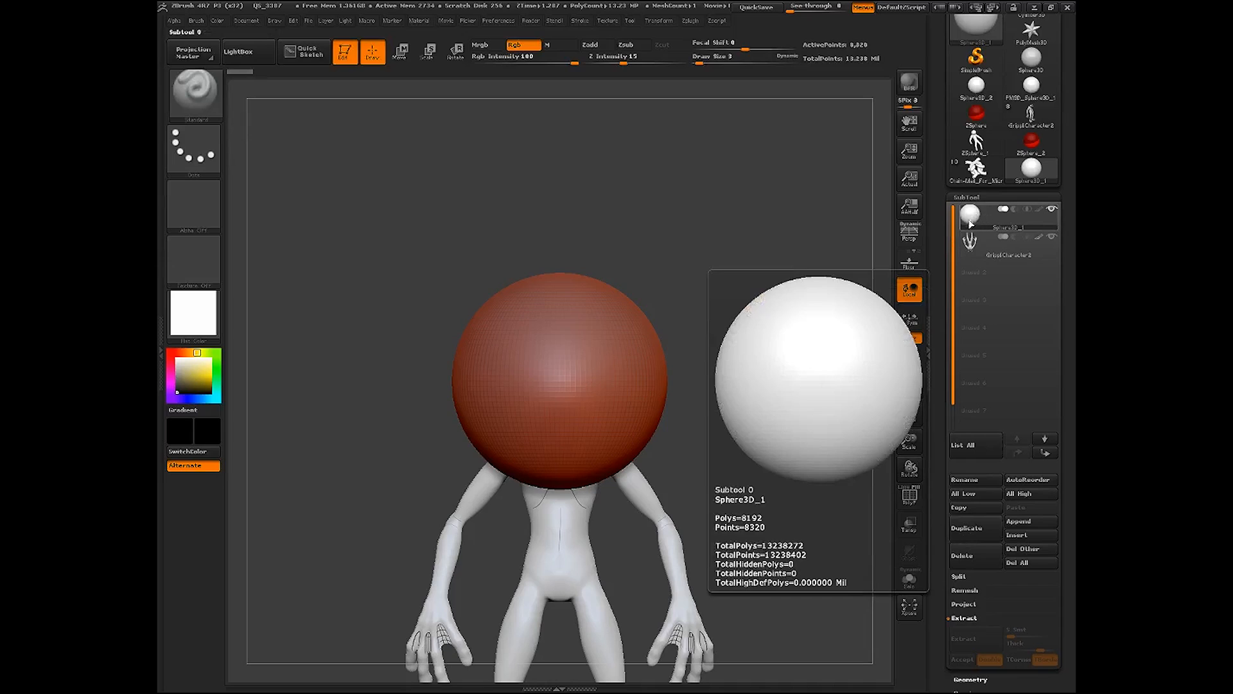
click(962, 556)
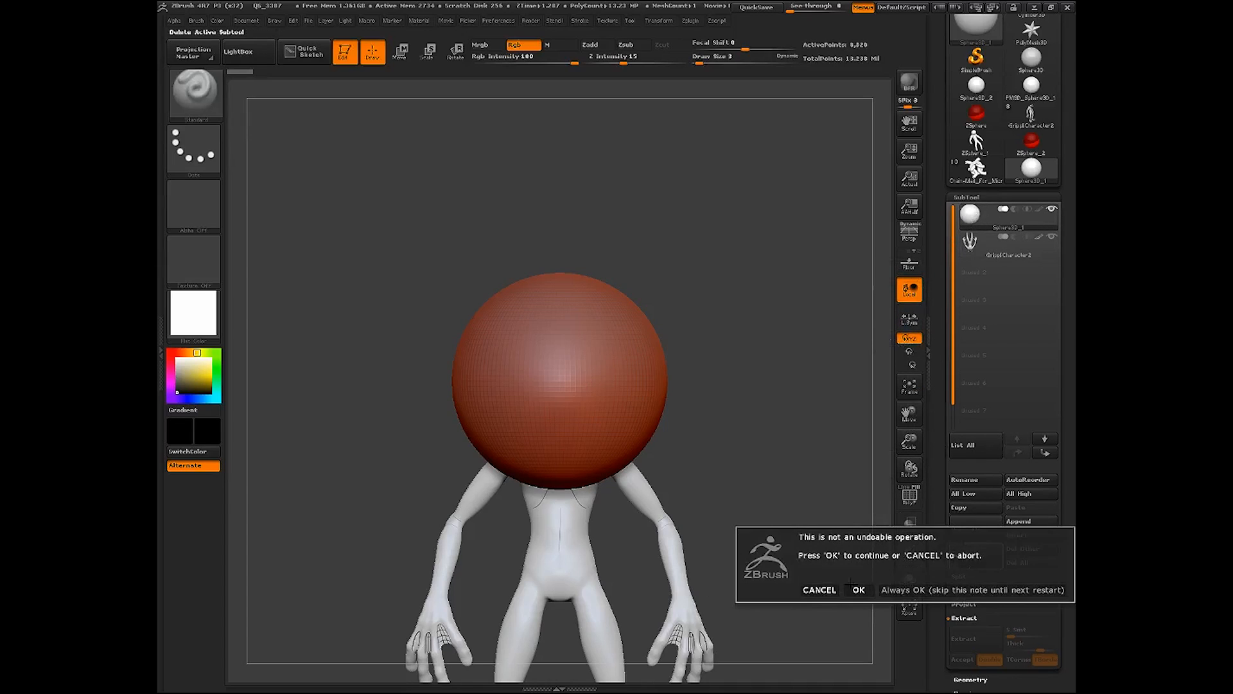
click(858, 589)
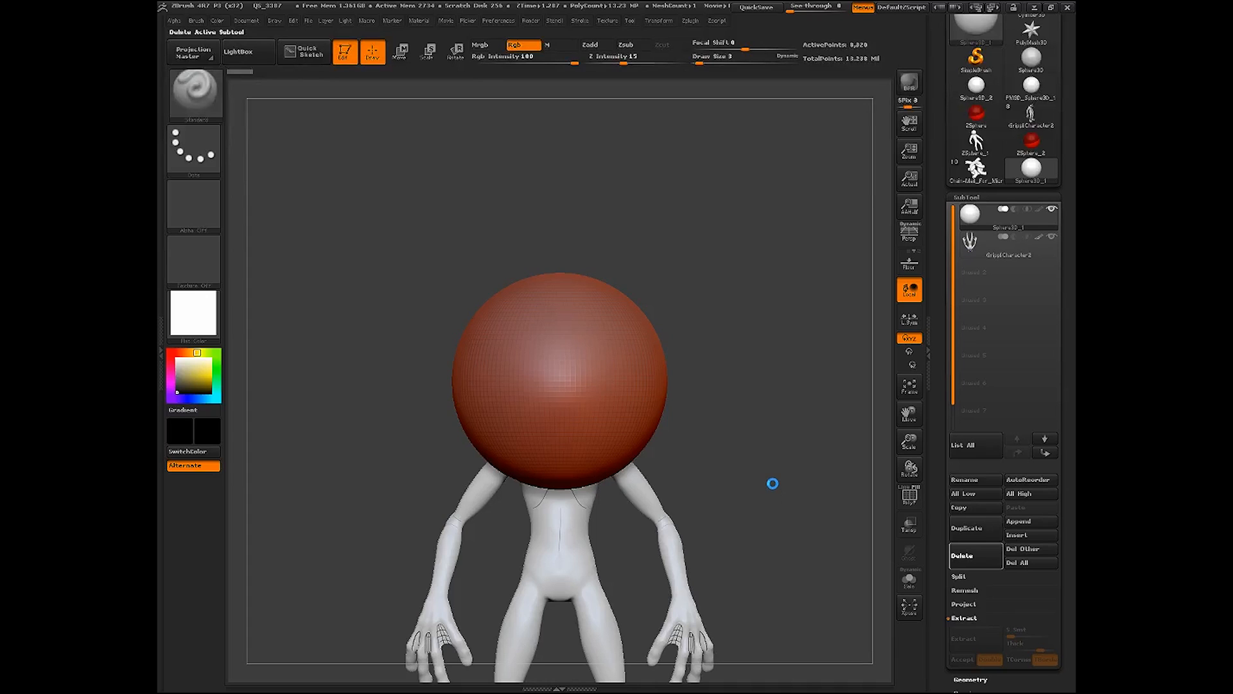
mouse_move(773, 483)
mouse_down()
mouse_move(740, 503)
mouse_move(769, 502)
mouse_up()
Paint radial lines inward from the yellow eye ring into the grey eye area all around the socket
drag(910, 442, 910, 468)
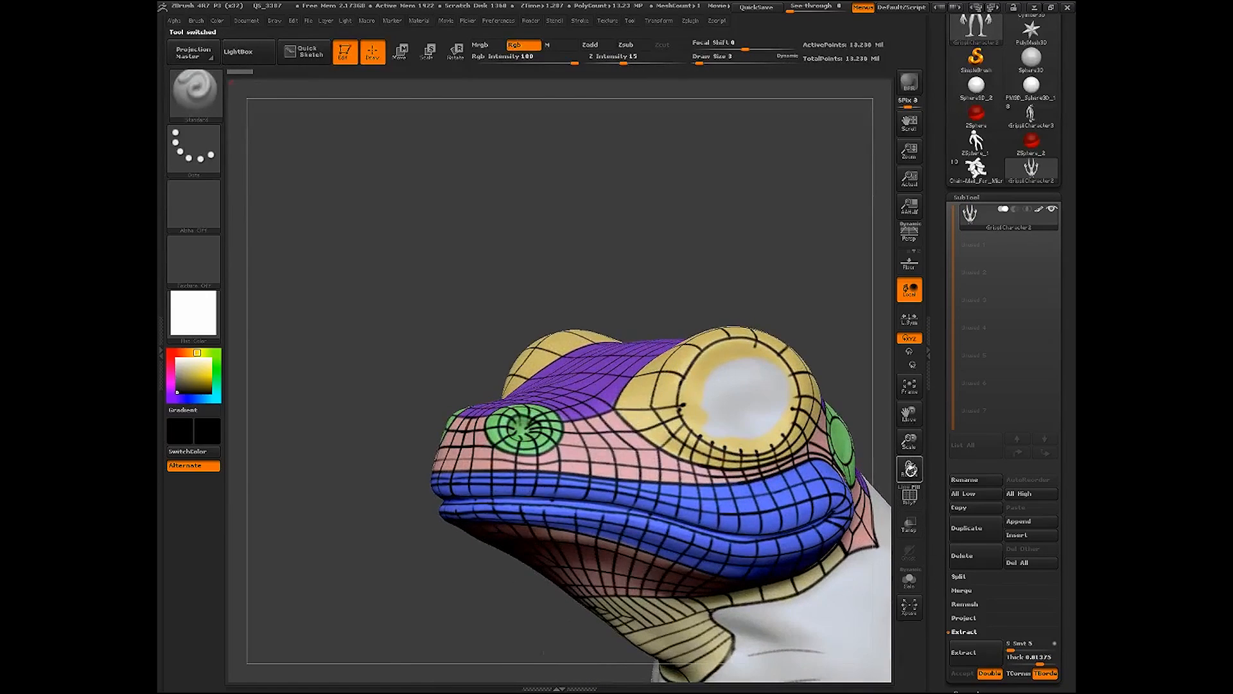
drag(909, 414, 769, 361)
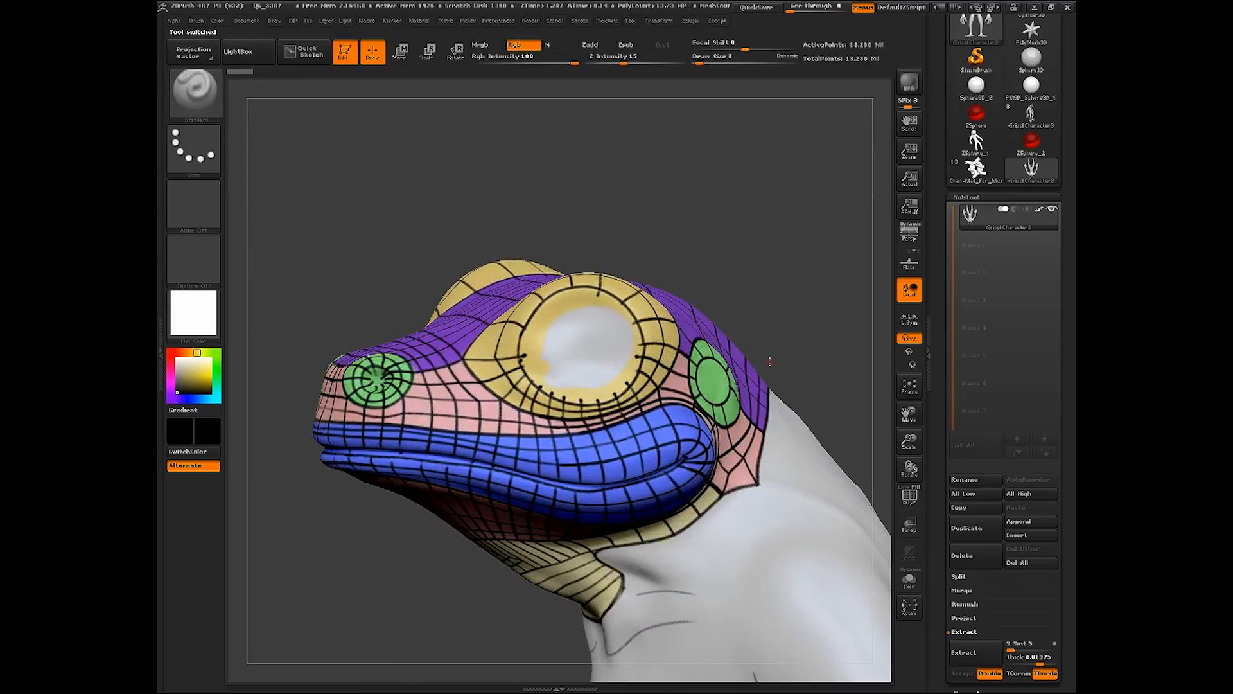
drag(716, 257, 723, 286)
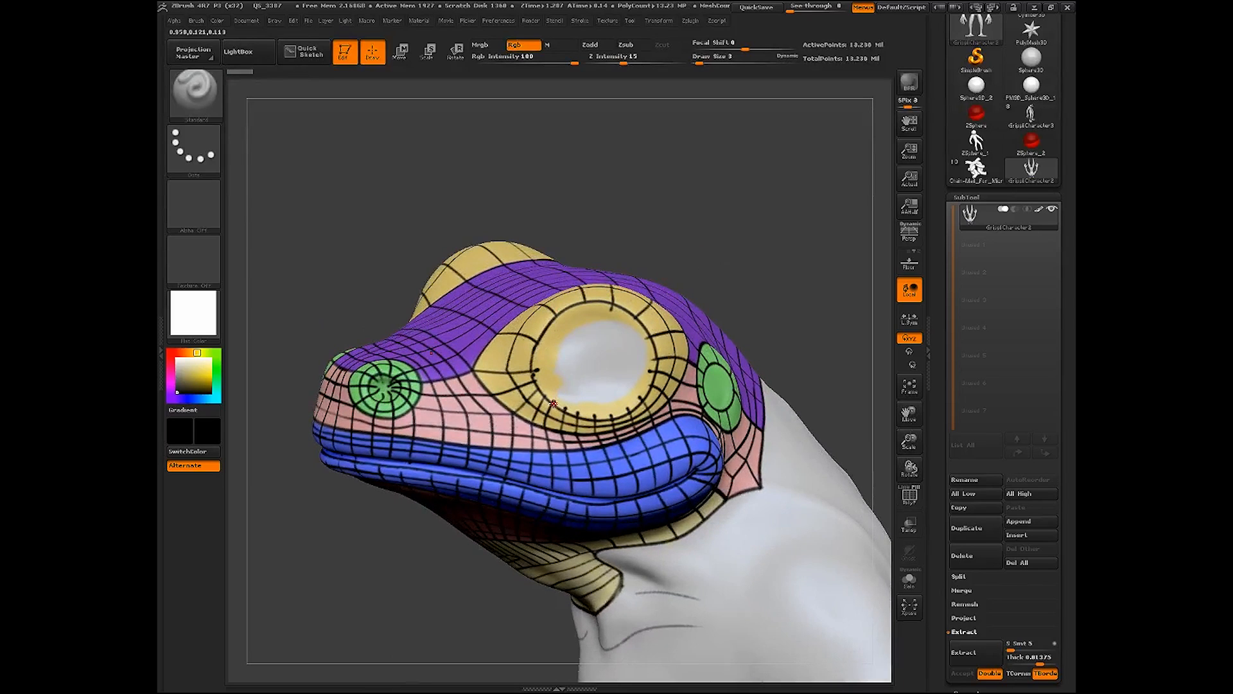
mouse_move(573, 376)
mouse_down()
mouse_move(570, 401)
mouse_move(592, 374)
mouse_up()
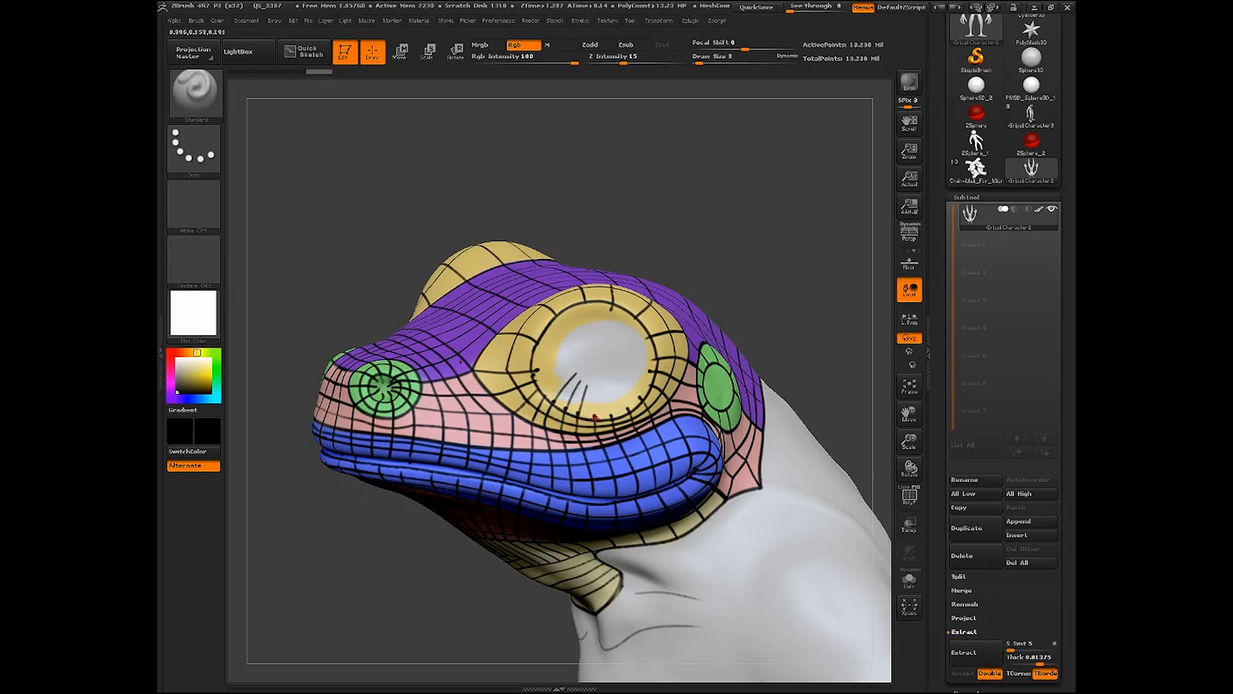
mouse_move(596, 417)
mouse_down()
mouse_move(601, 366)
mouse_move(615, 435)
mouse_move(636, 380)
mouse_move(659, 388)
mouse_move(669, 375)
mouse_move(649, 338)
mouse_move(633, 321)
mouse_move(568, 352)
mouse_move(578, 361)
mouse_move(565, 371)
mouse_up()
mouse_move(536, 389)
mouse_down()
mouse_move(572, 370)
mouse_move(557, 326)
mouse_move(623, 321)
mouse_move(623, 395)
mouse_move(589, 404)
mouse_up()
drag(461, 580, 635, 620)
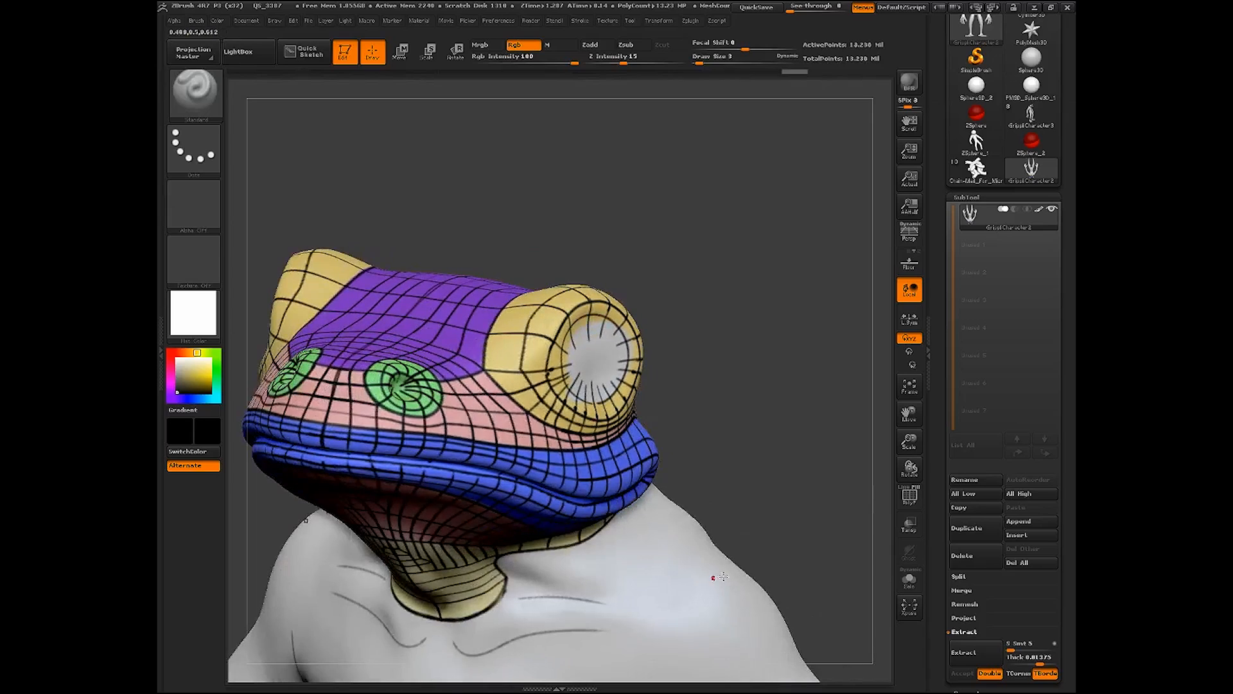
drag(842, 469, 794, 459)
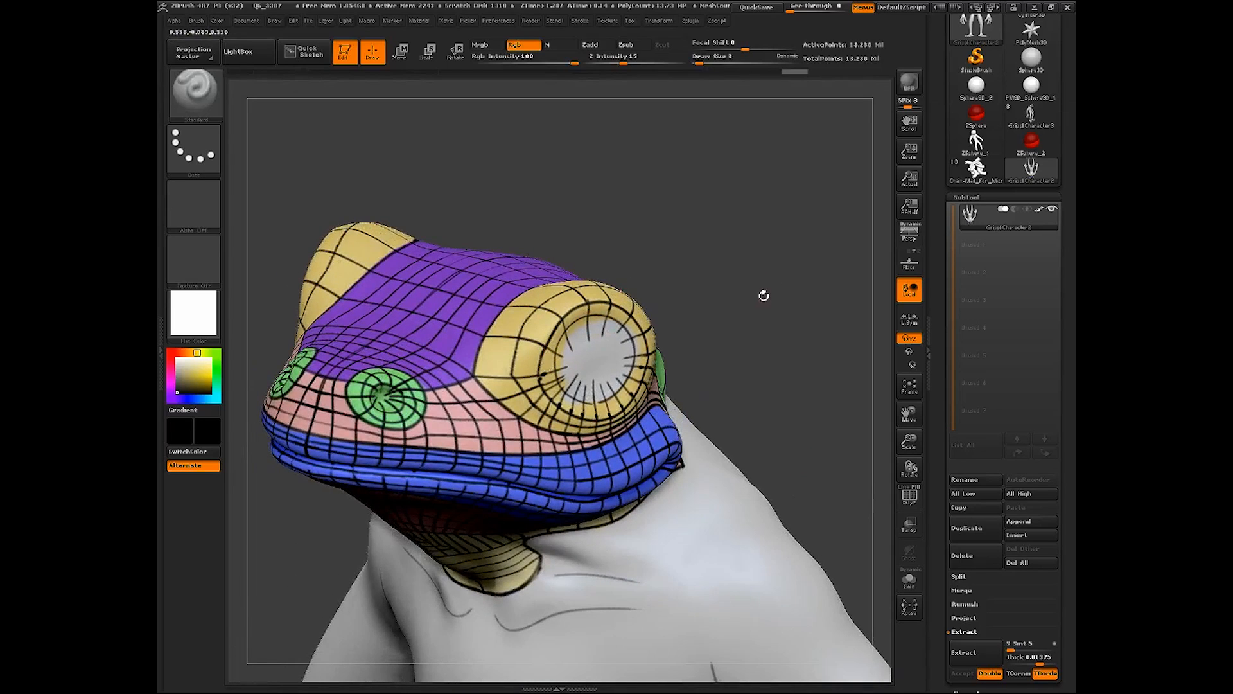
drag(763, 292, 608, 340)
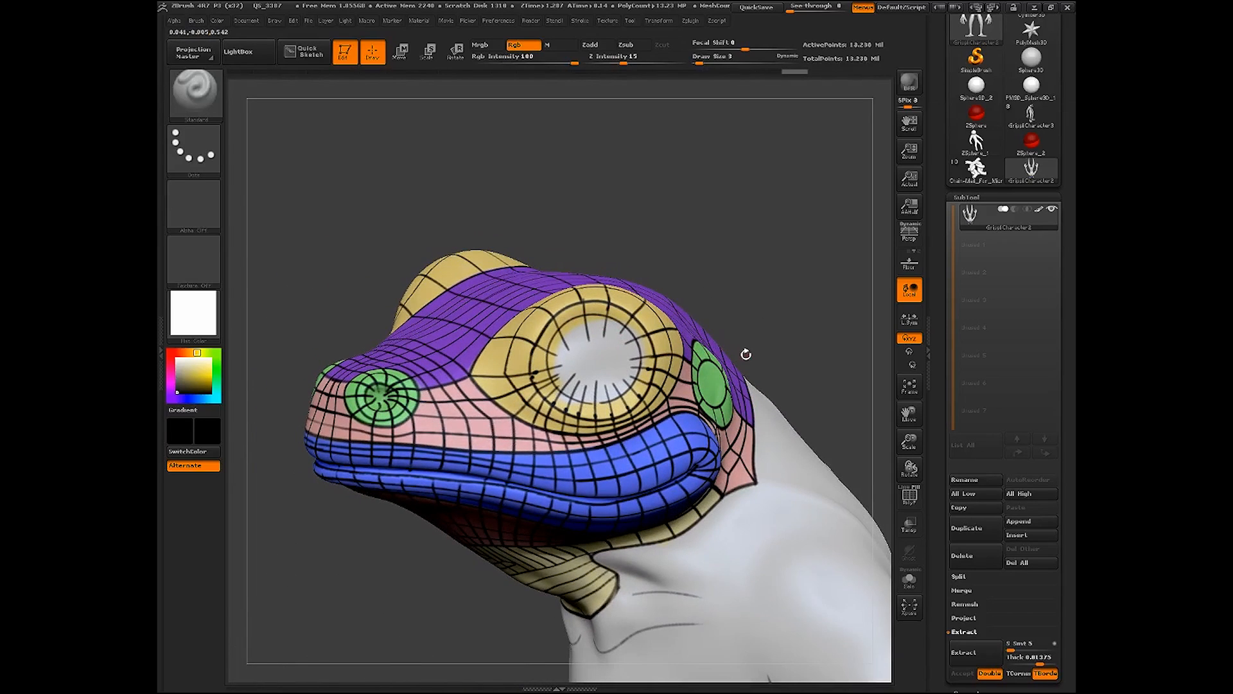
Switch from the frog character to the SimpleBrush tool and clear the canvas
drag(910, 441, 793, 511)
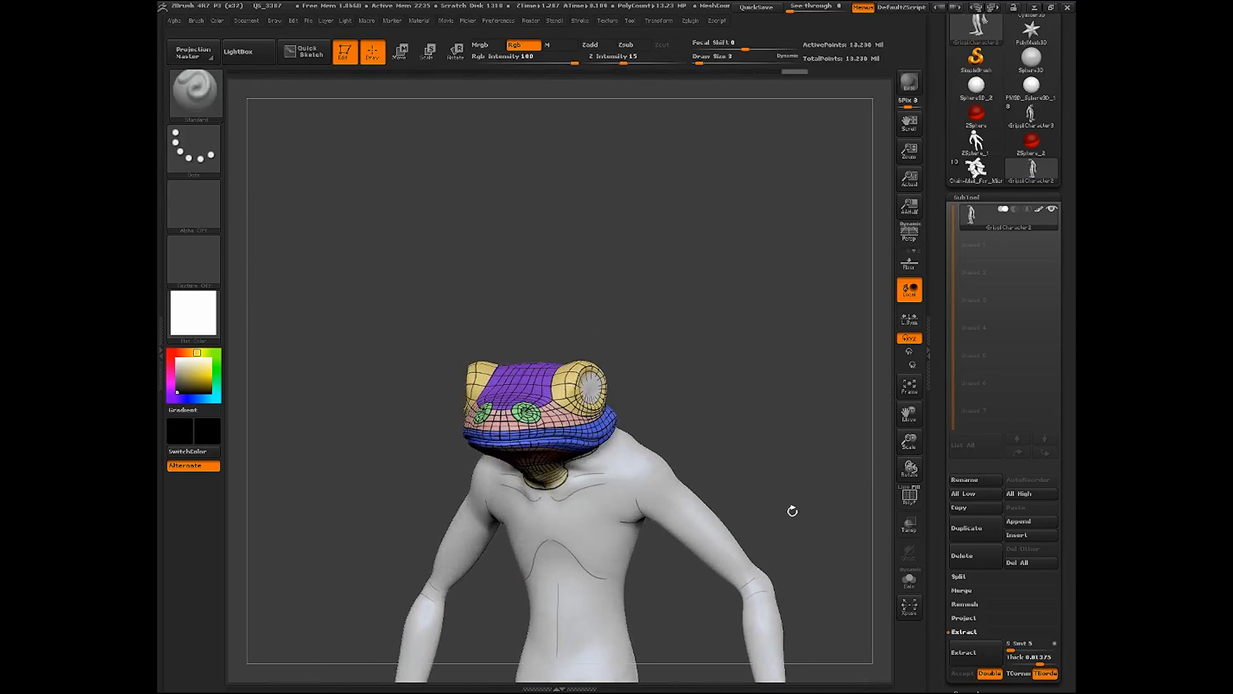
drag(803, 389, 840, 449)
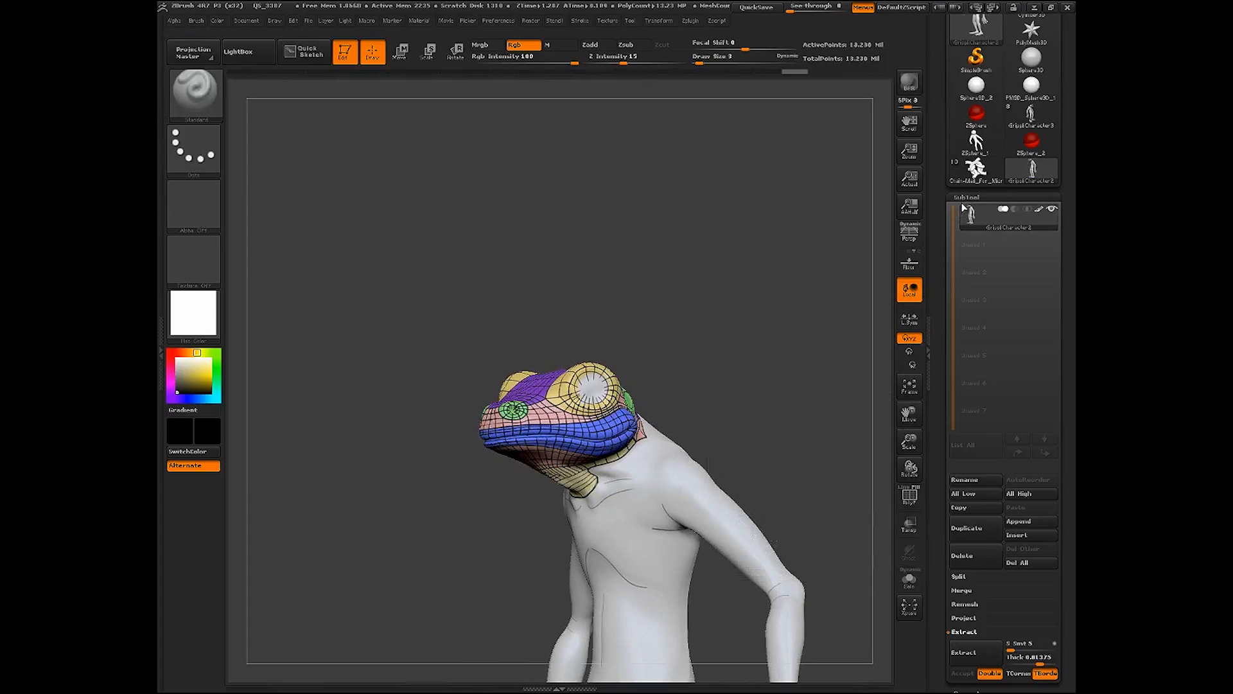
mouse_move(970, 215)
click(962, 198)
drag(771, 272, 829, 270)
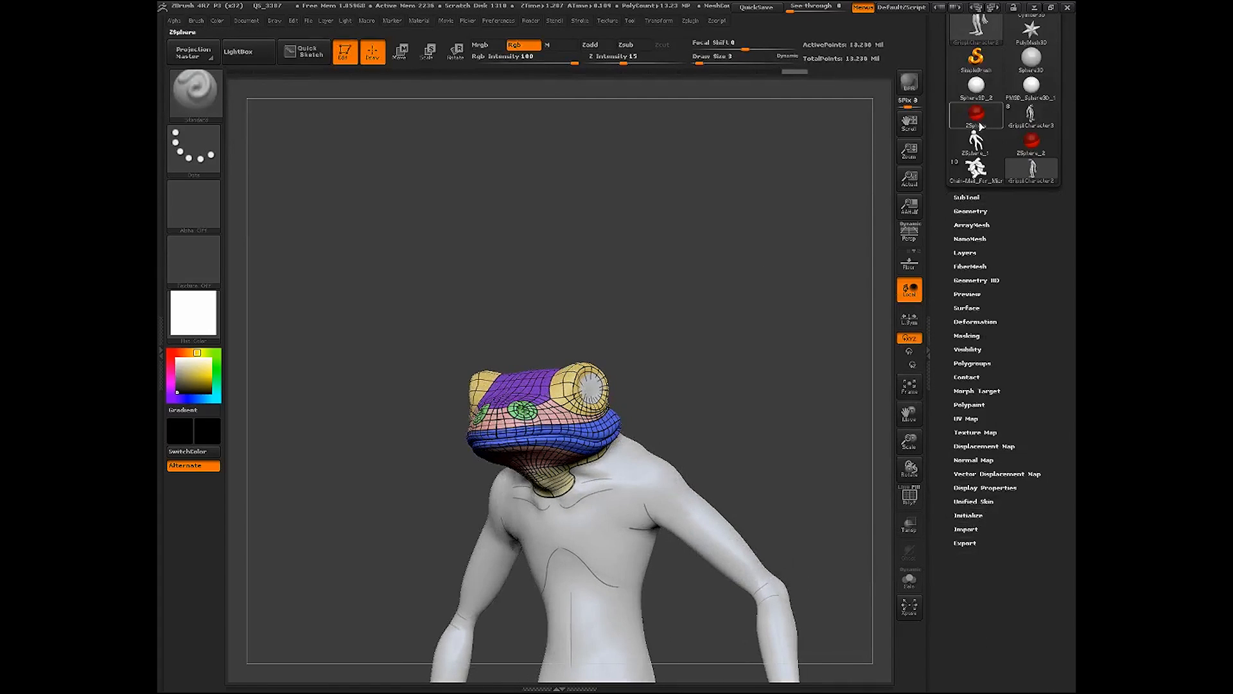
click(977, 58)
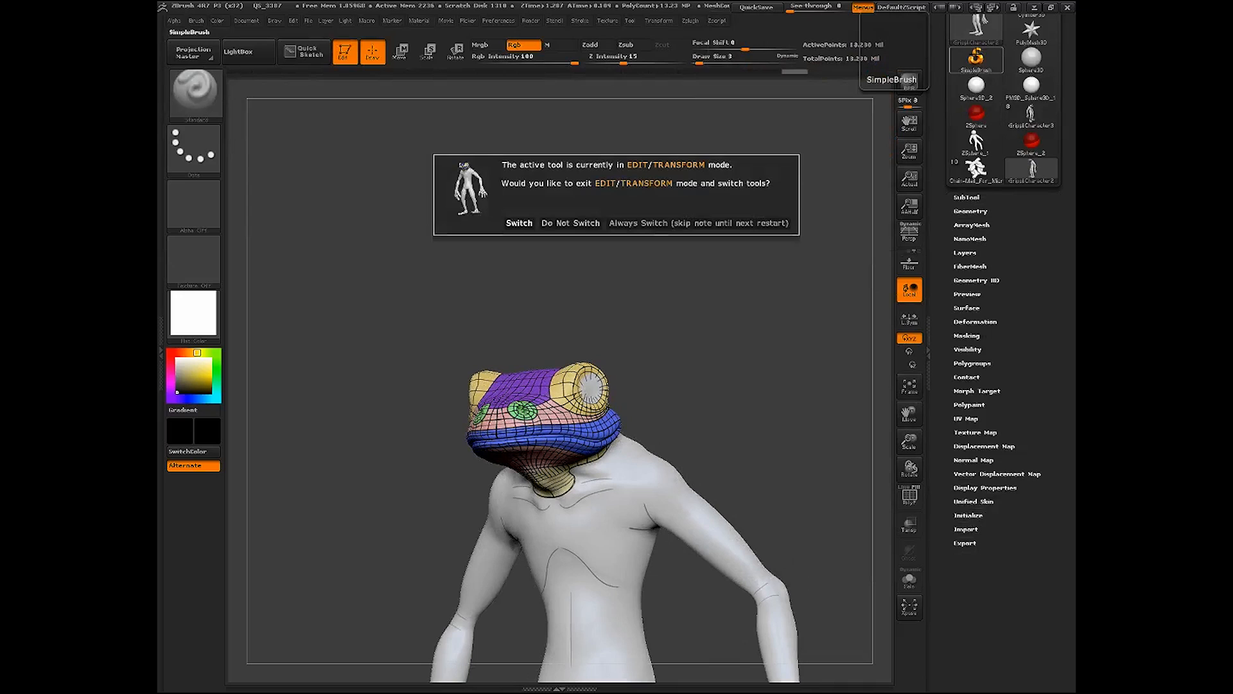
click(519, 223)
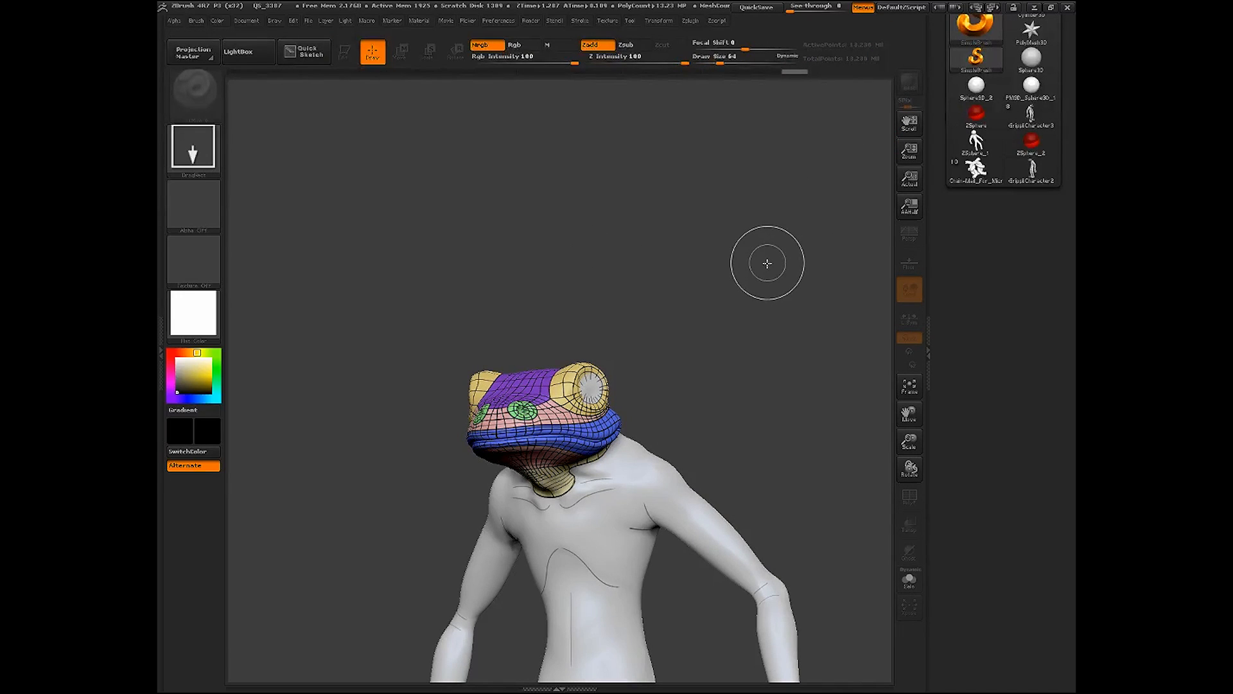
key(ctrl+n)
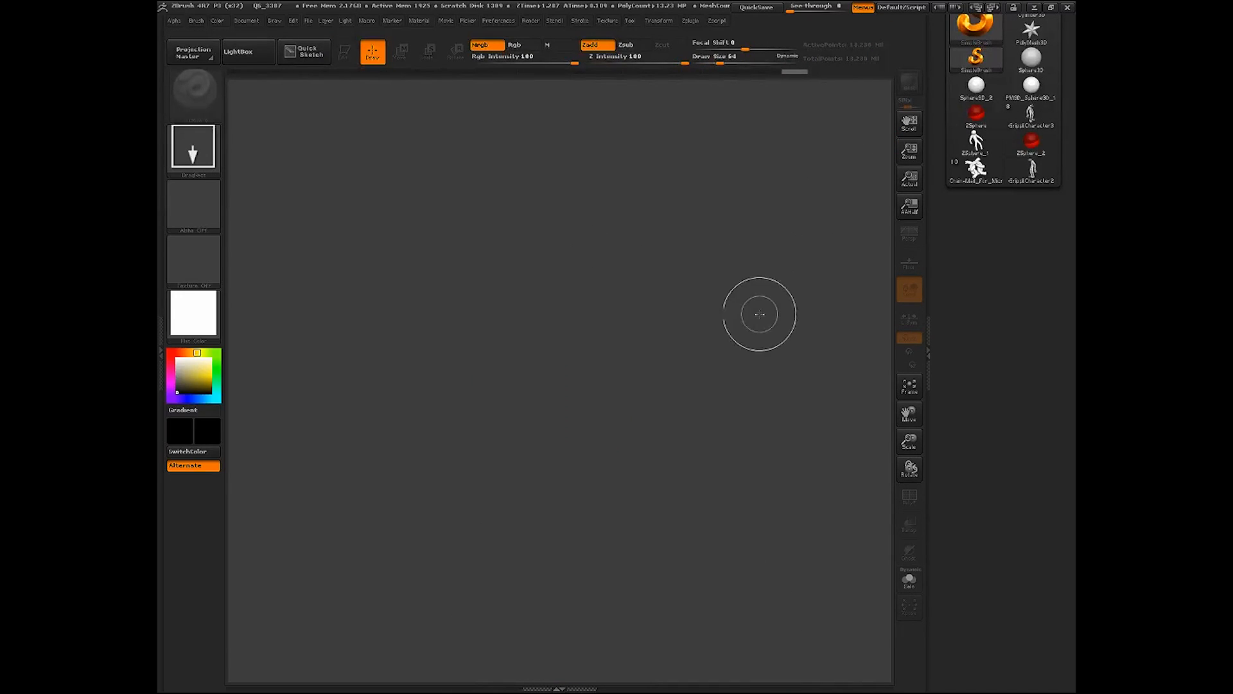
Draw a ZSphere in the middle of the empty canvas and make it editable
click(973, 115)
drag(555, 320, 560, 406)
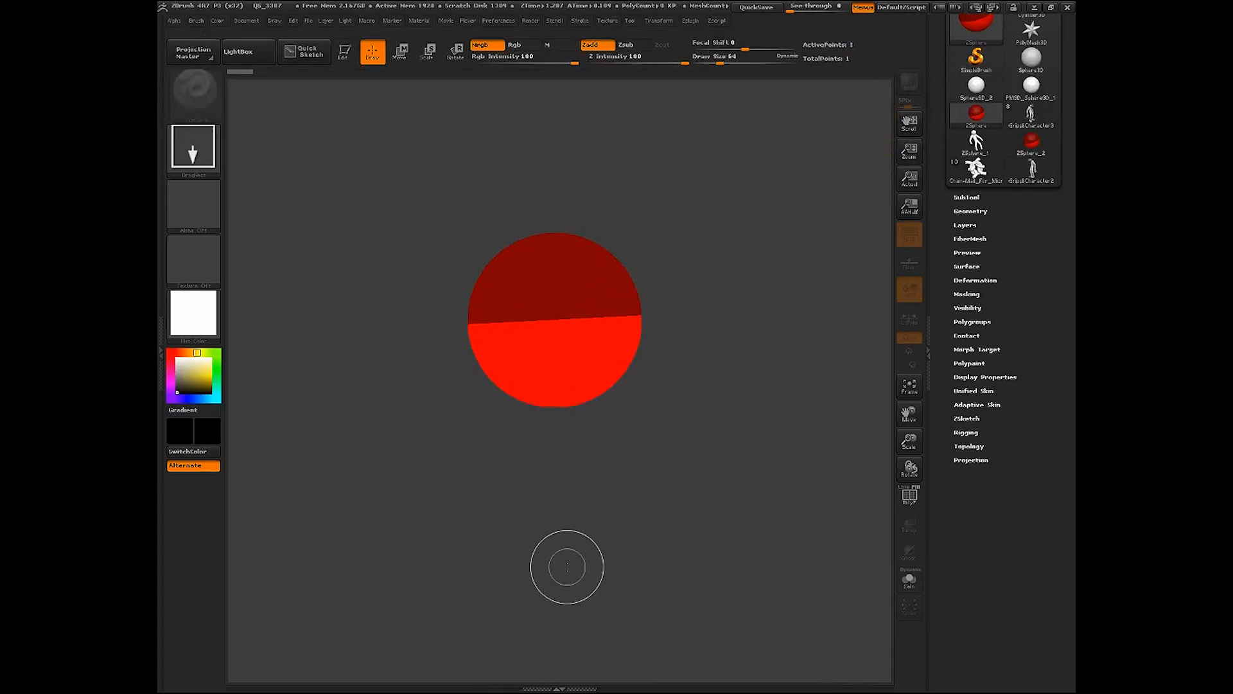
key(t)
drag(661, 515, 650, 512)
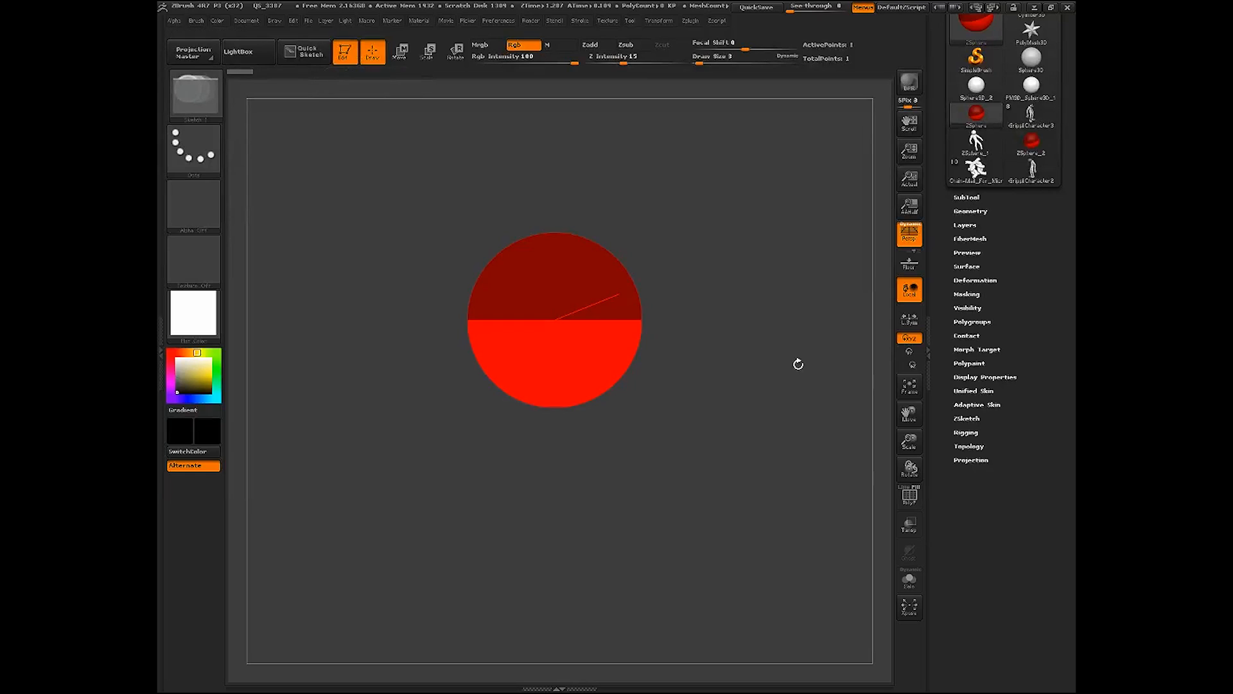
Assign the painted GrippiCharacter3 mesh to the ZSphere as its rigging mesh
click(966, 404)
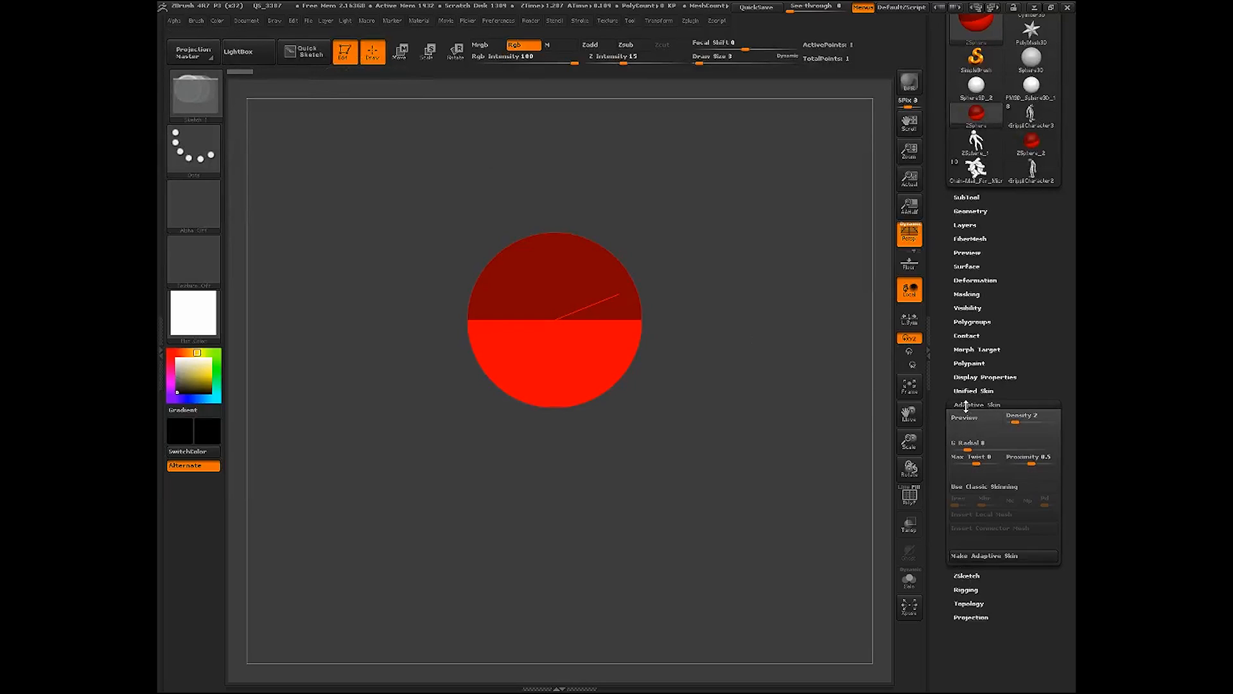
click(968, 405)
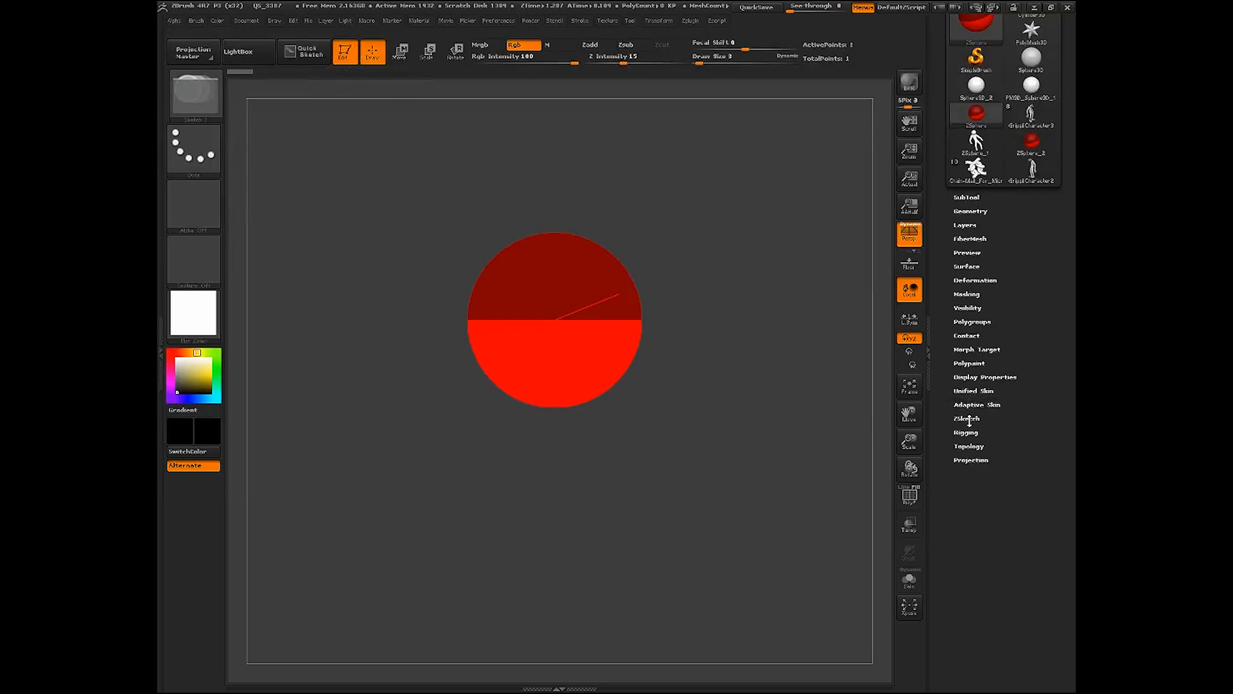
click(967, 432)
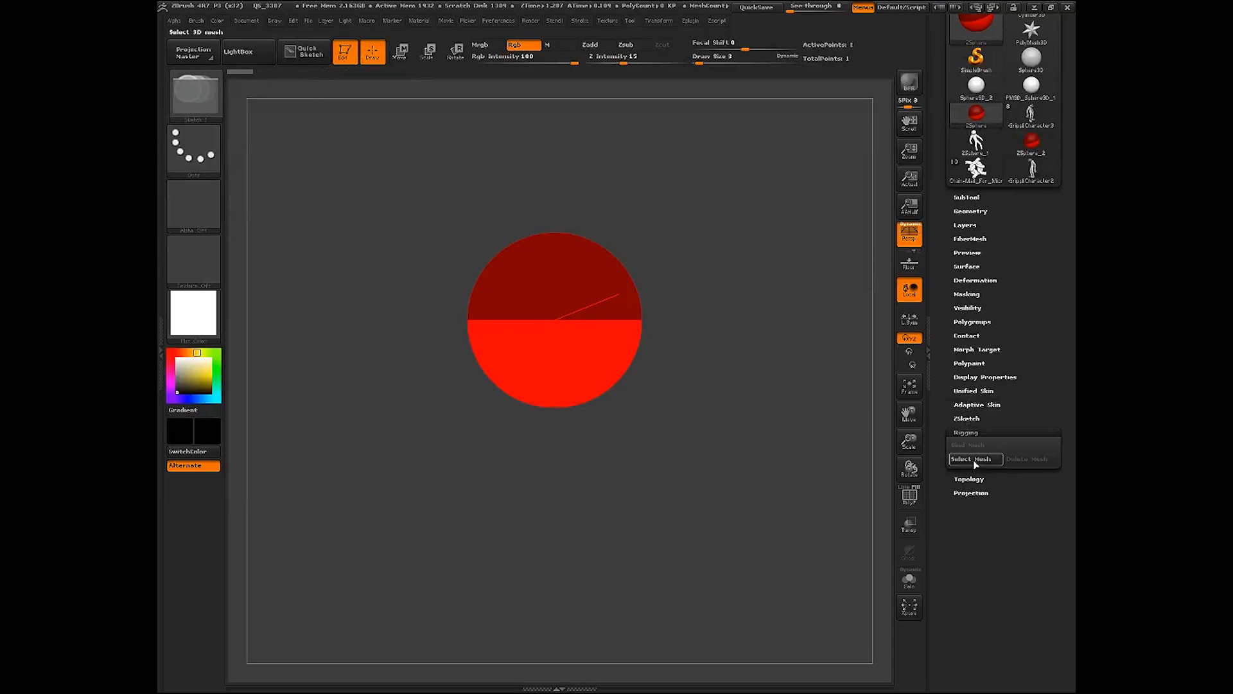
click(975, 460)
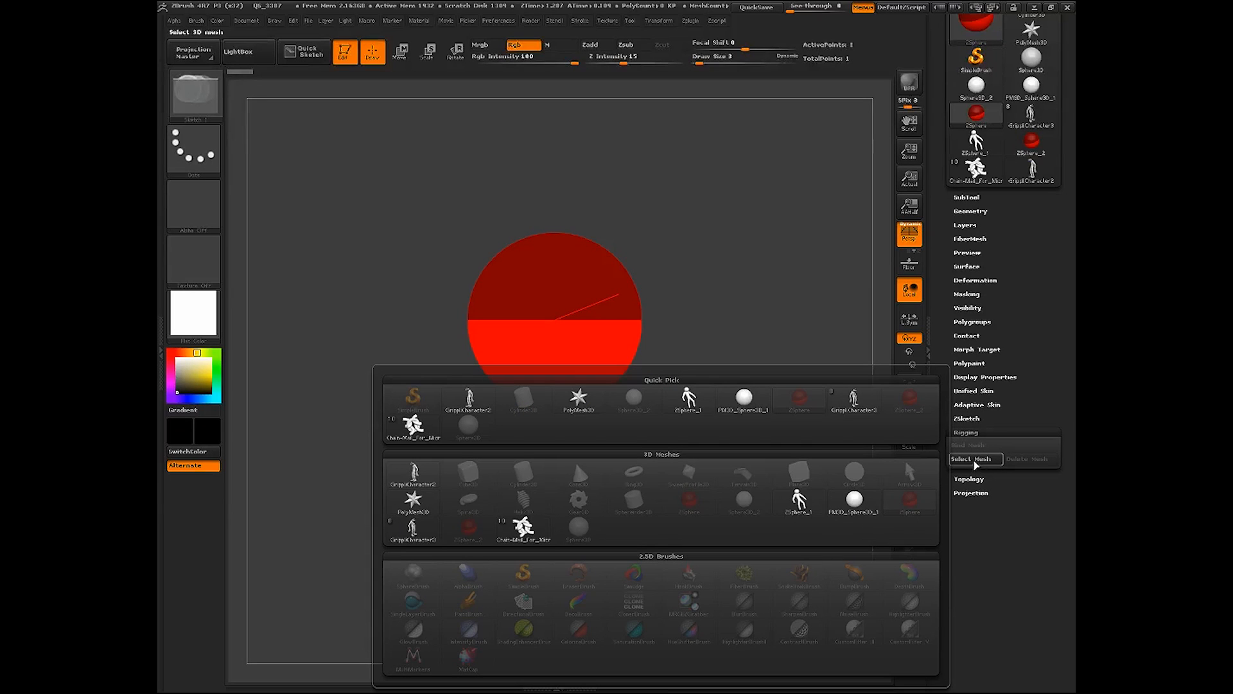
mouse_move(853, 403)
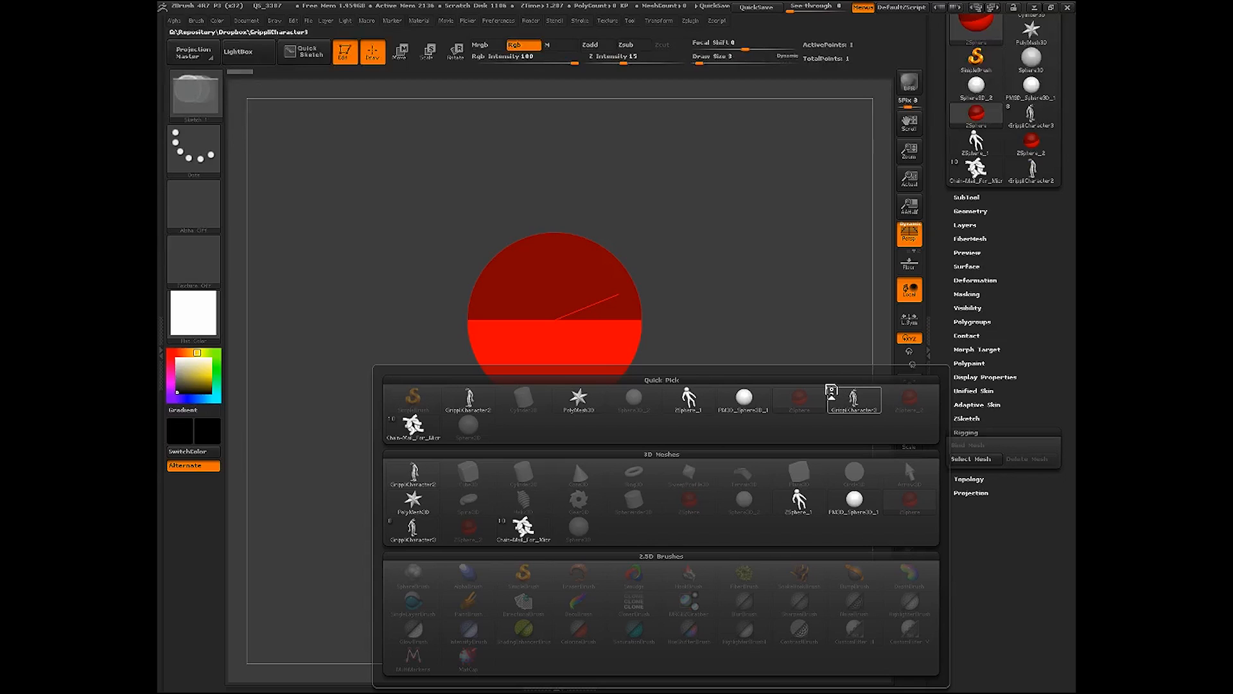
click(831, 391)
Turn on Edit Topology for the ZSphere over the frog character
drag(811, 407, 850, 443)
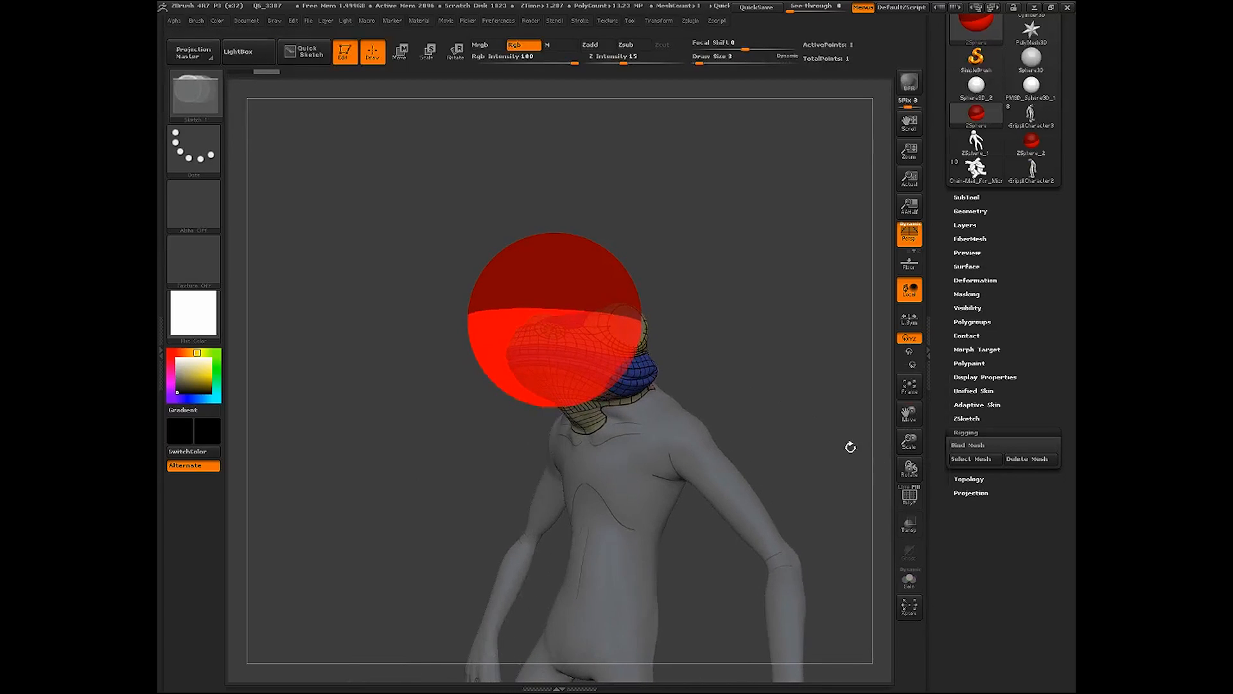
click(957, 479)
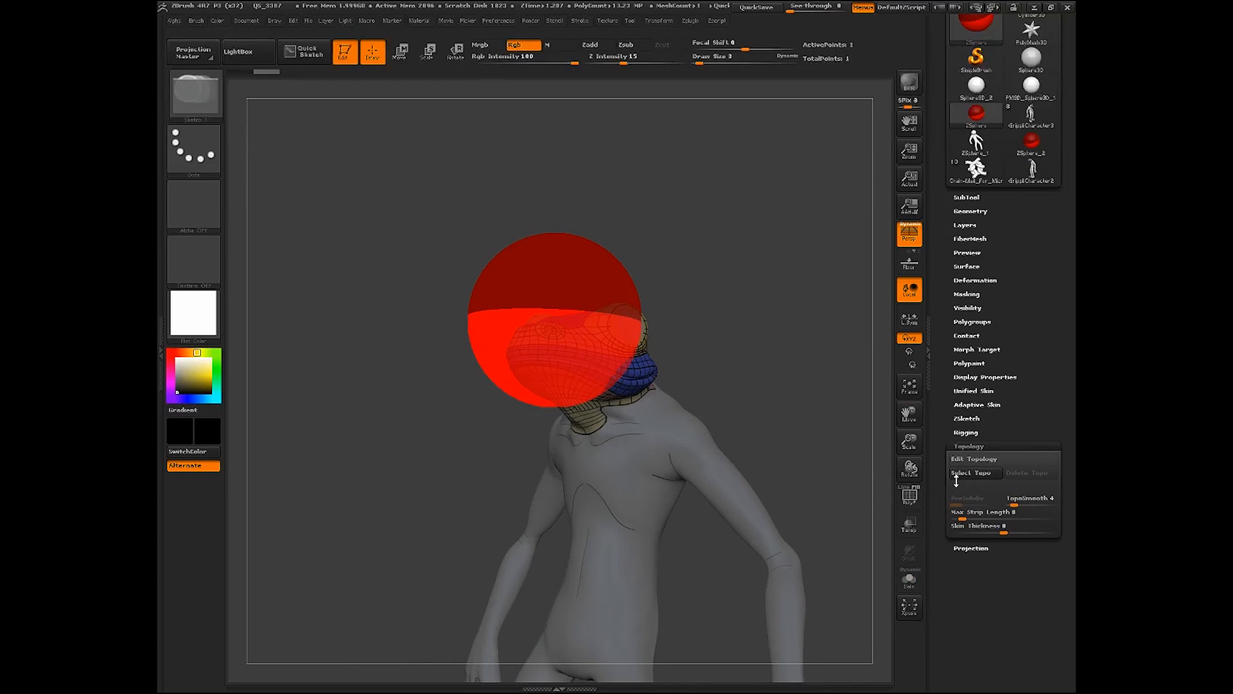
click(970, 460)
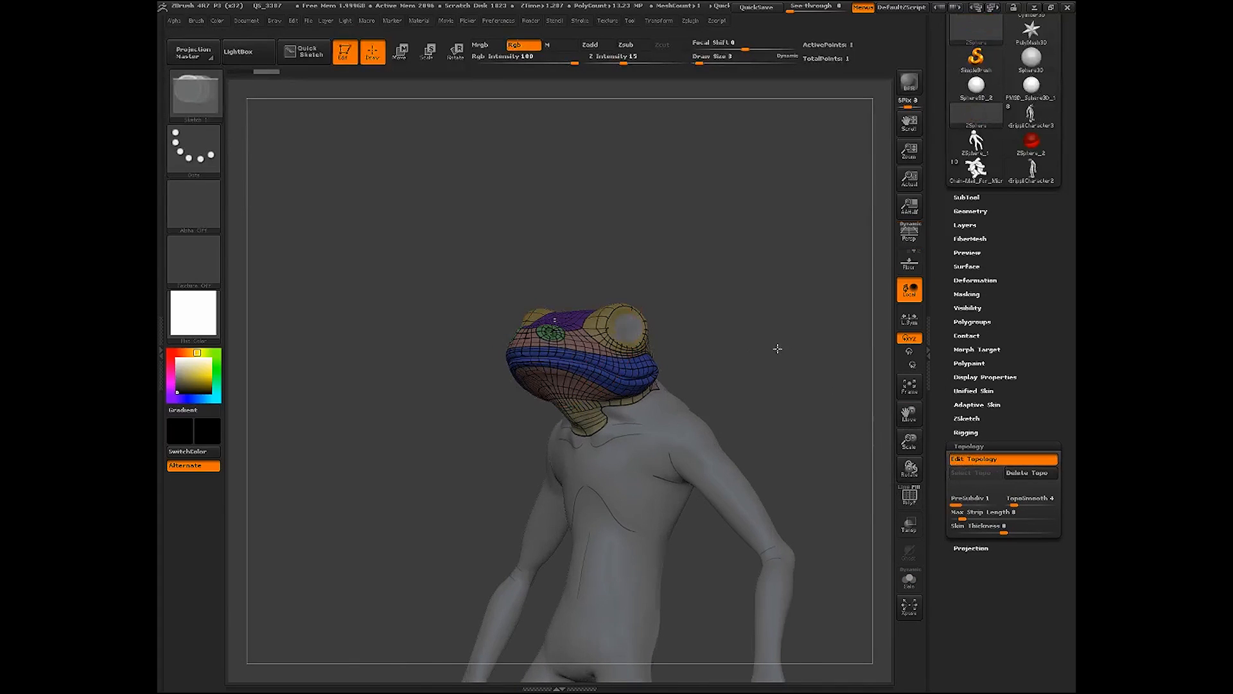
Place the first mirrored pair of topology quads beside the centre line of the purple snout, following the painted grid
drag(777, 347, 929, 591)
drag(909, 413, 958, 379)
drag(844, 494, 861, 317)
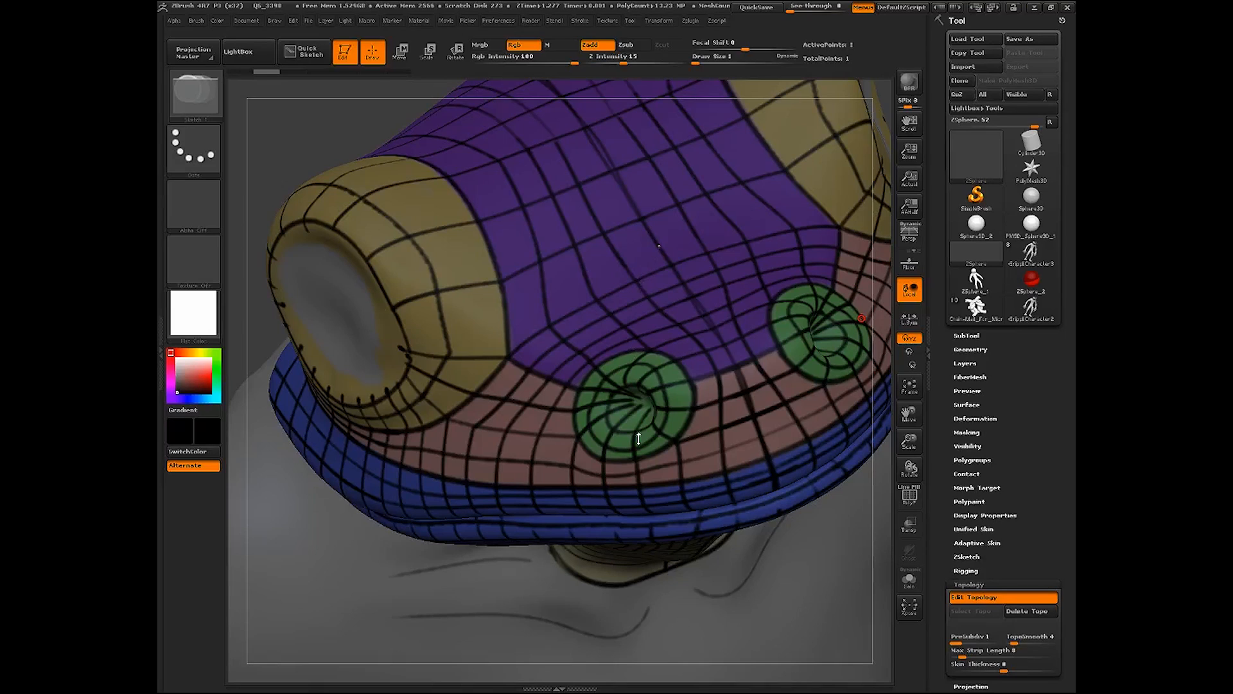
drag(332, 129, 311, 139)
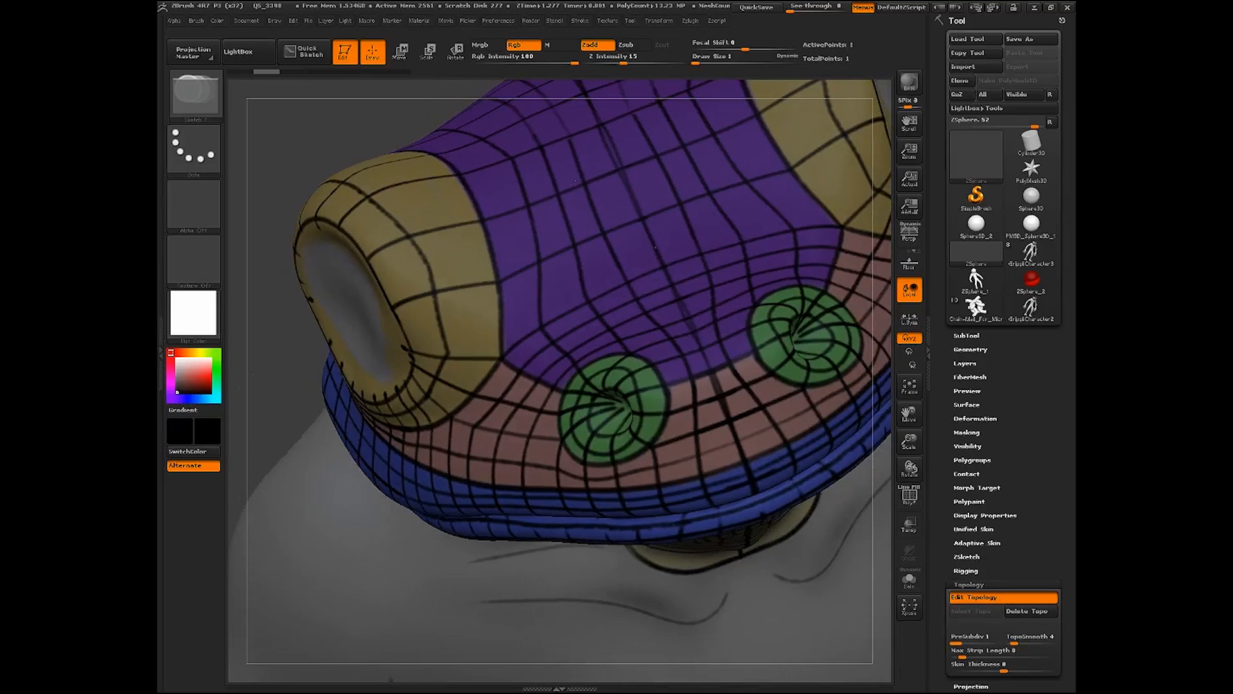
click(704, 253)
key(shift)
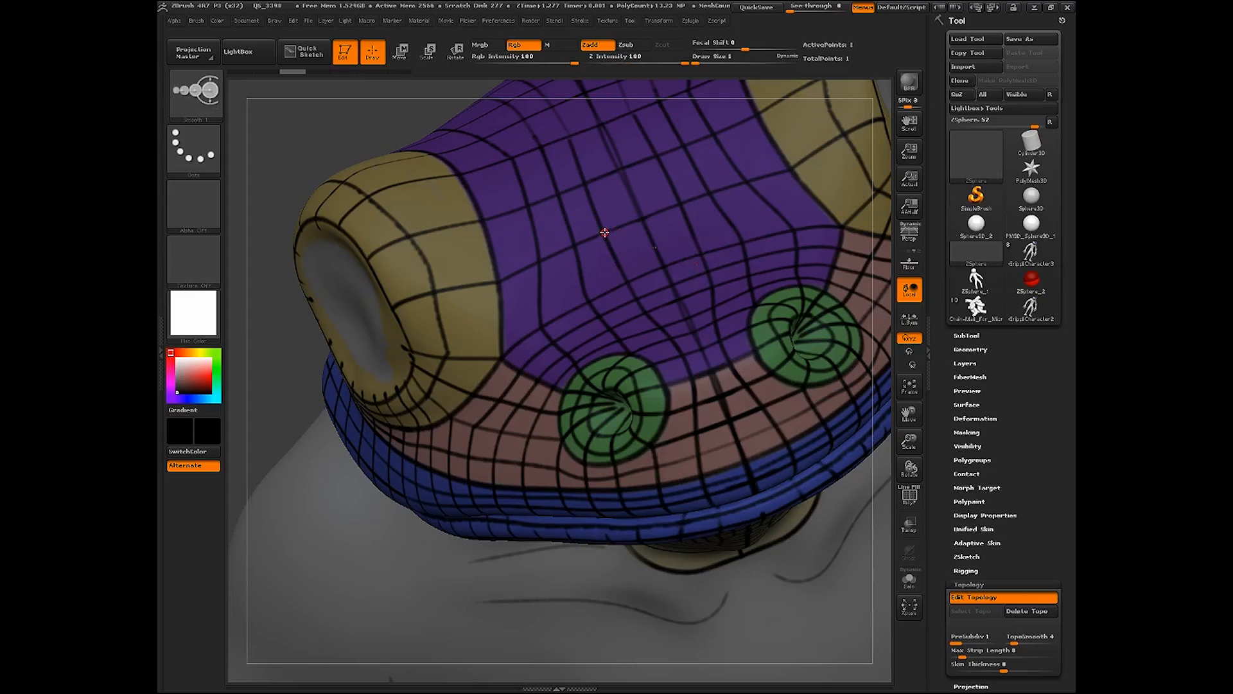
click(606, 239)
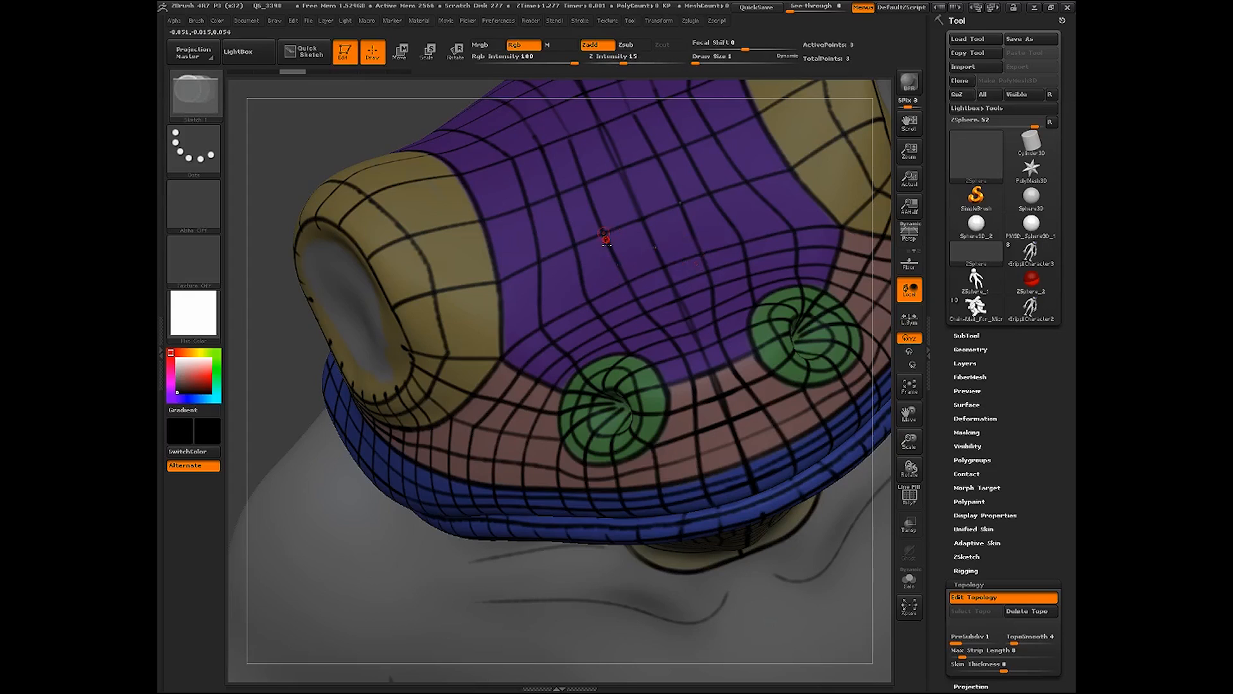
click(627, 281)
click(664, 266)
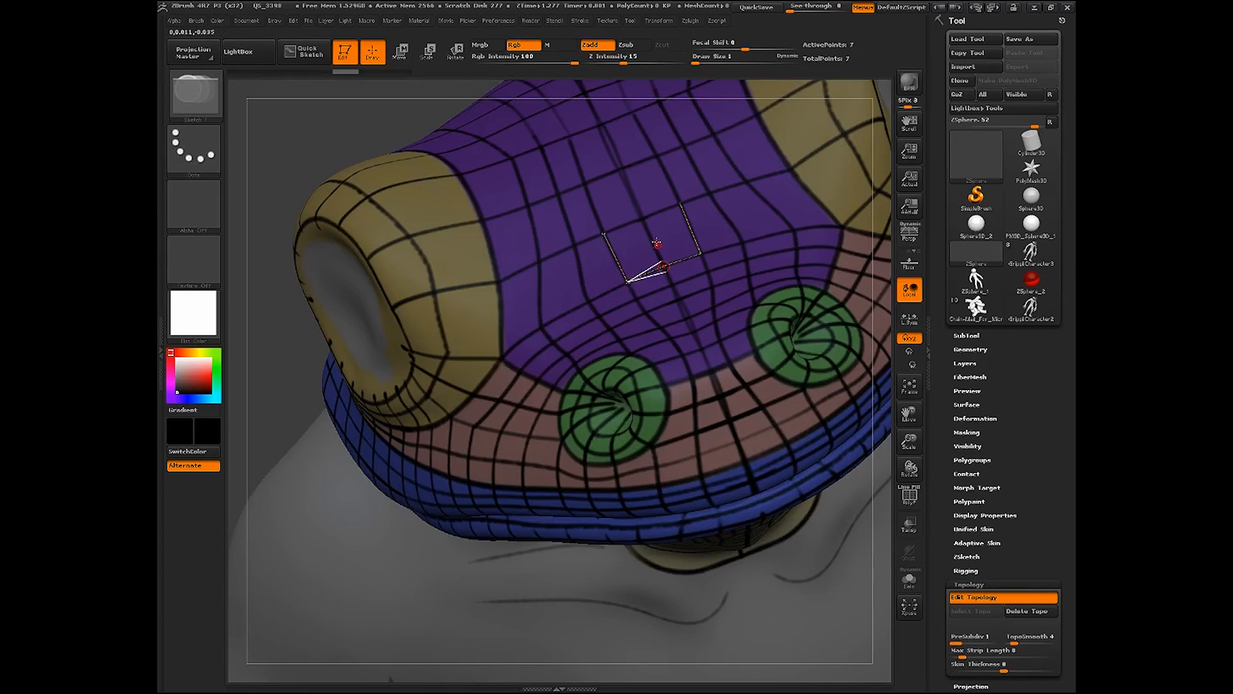
click(644, 217)
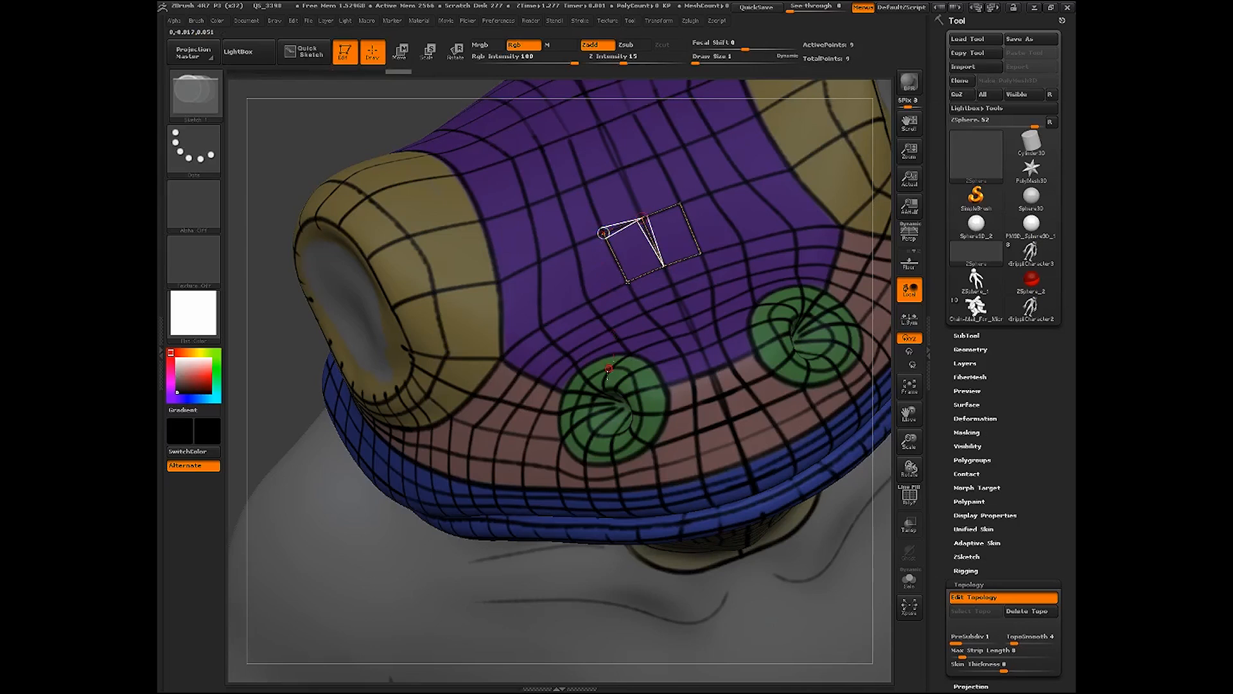
Extend the first quad row outward toward the eyes with a mirrored quad joined to the existing outer edge
drag(275, 385, 317, 398)
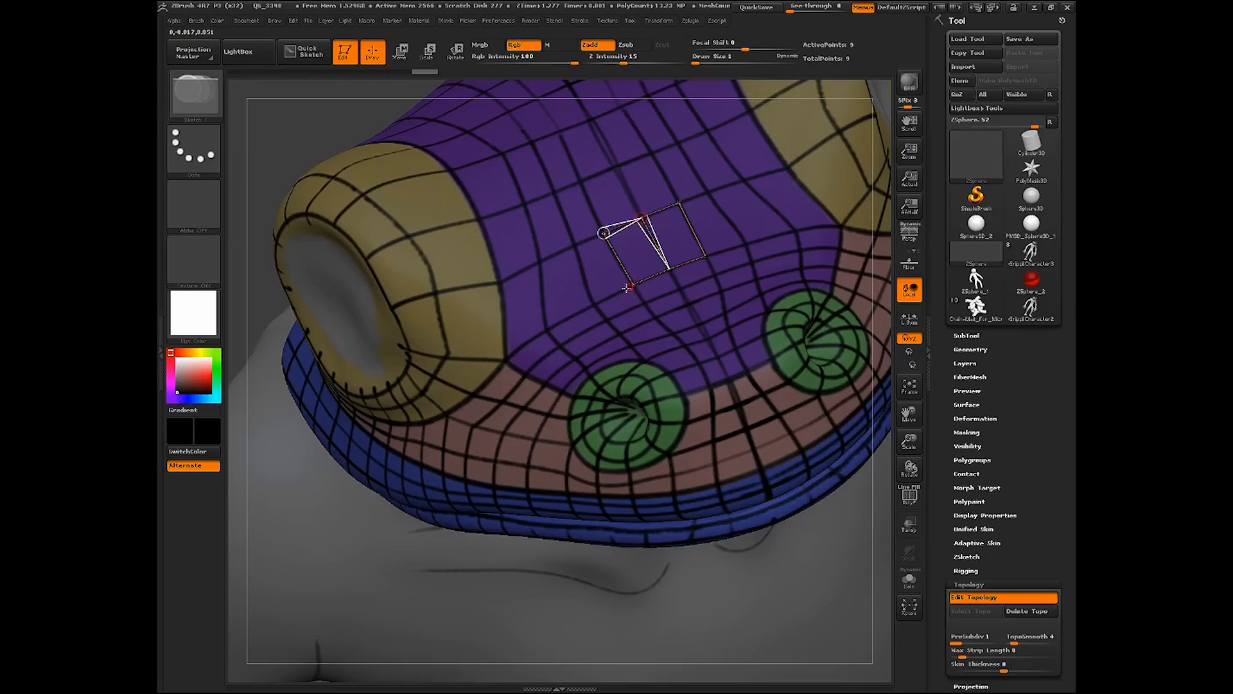
key(shift)
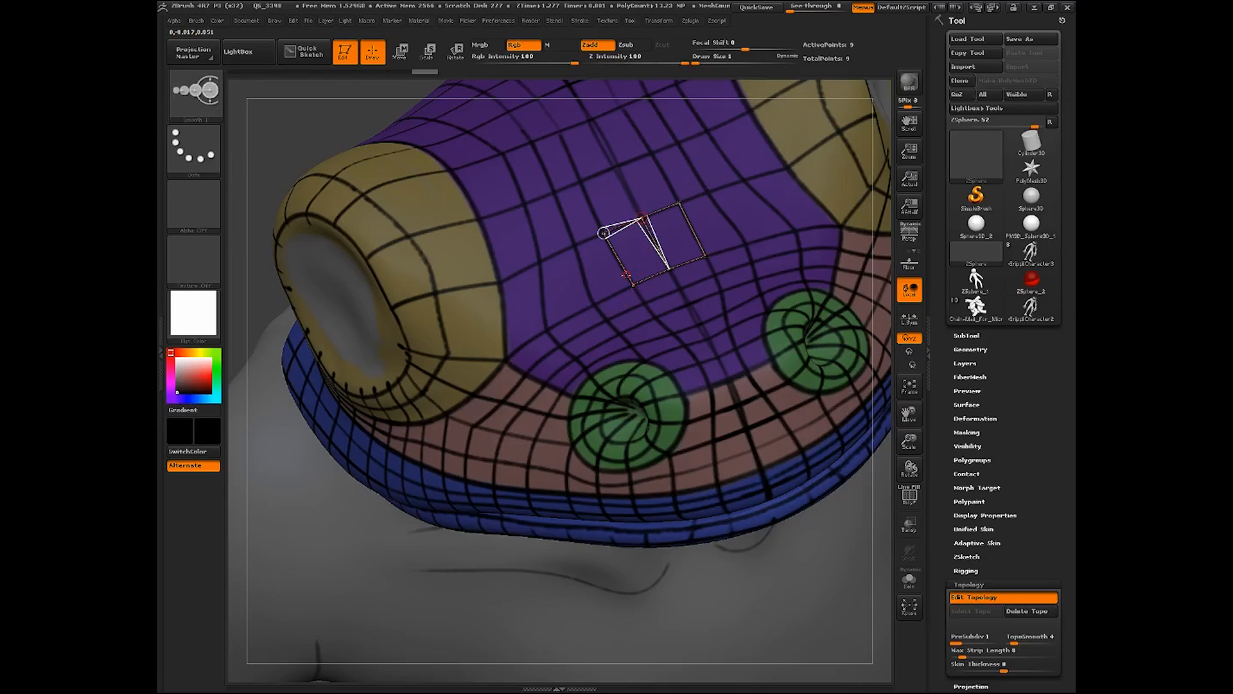
shift+click(633, 285)
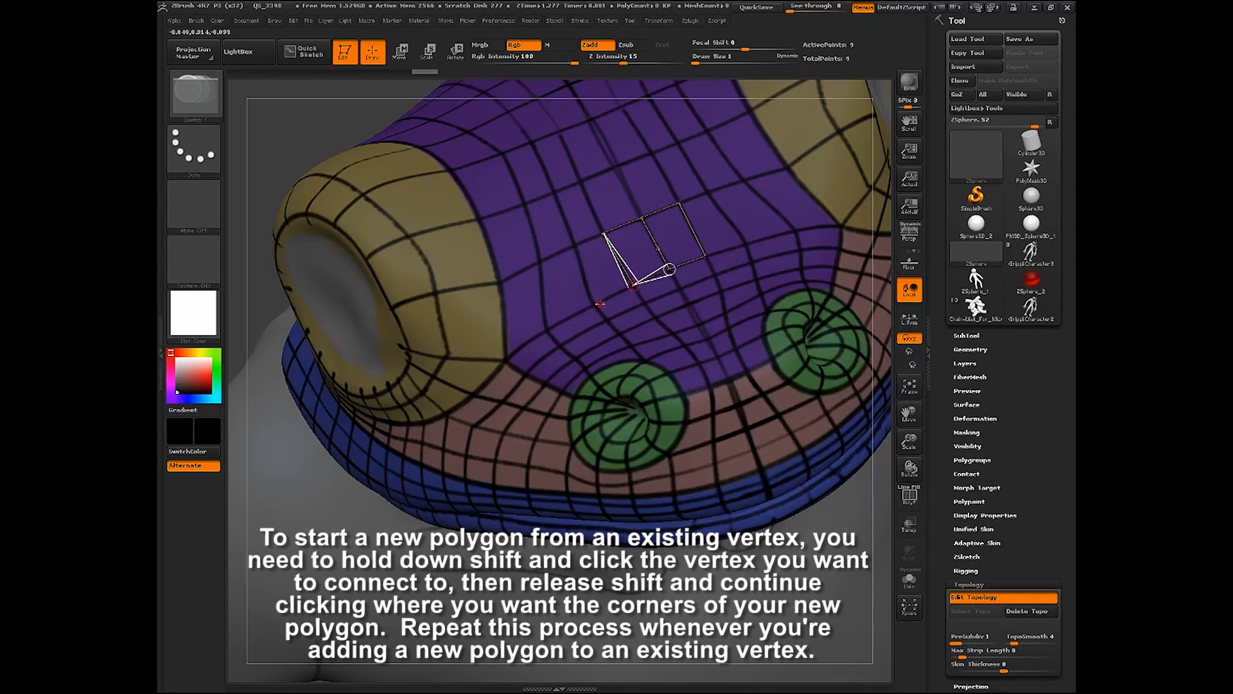
click(594, 304)
click(575, 246)
click(603, 233)
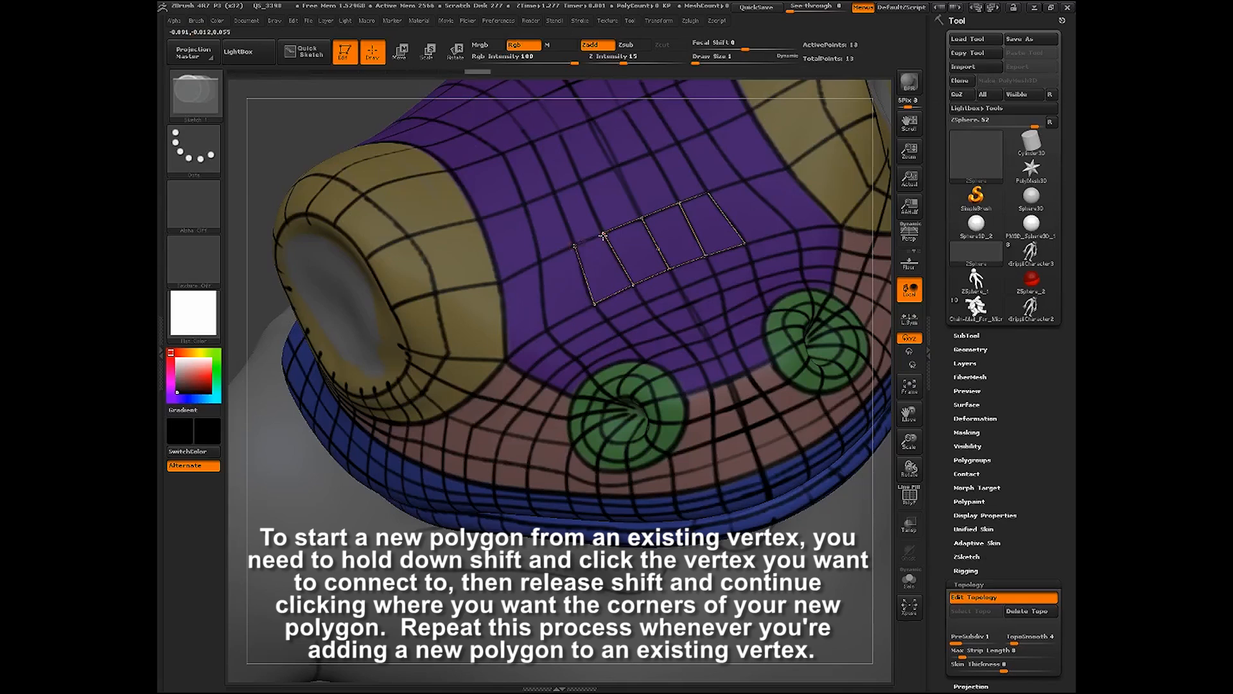
Start a second row toward the nostrils with a mirrored quad at the centre line, joined to the first quad's lower edge
key(shift)
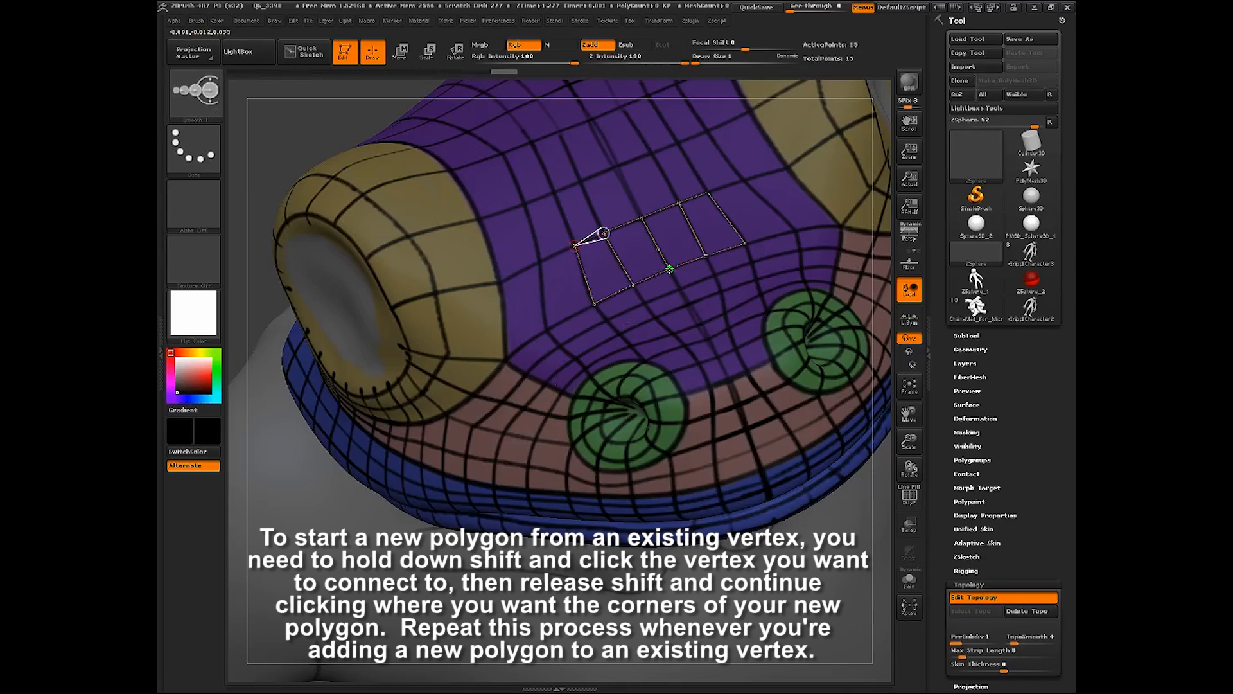
shift+click(669, 269)
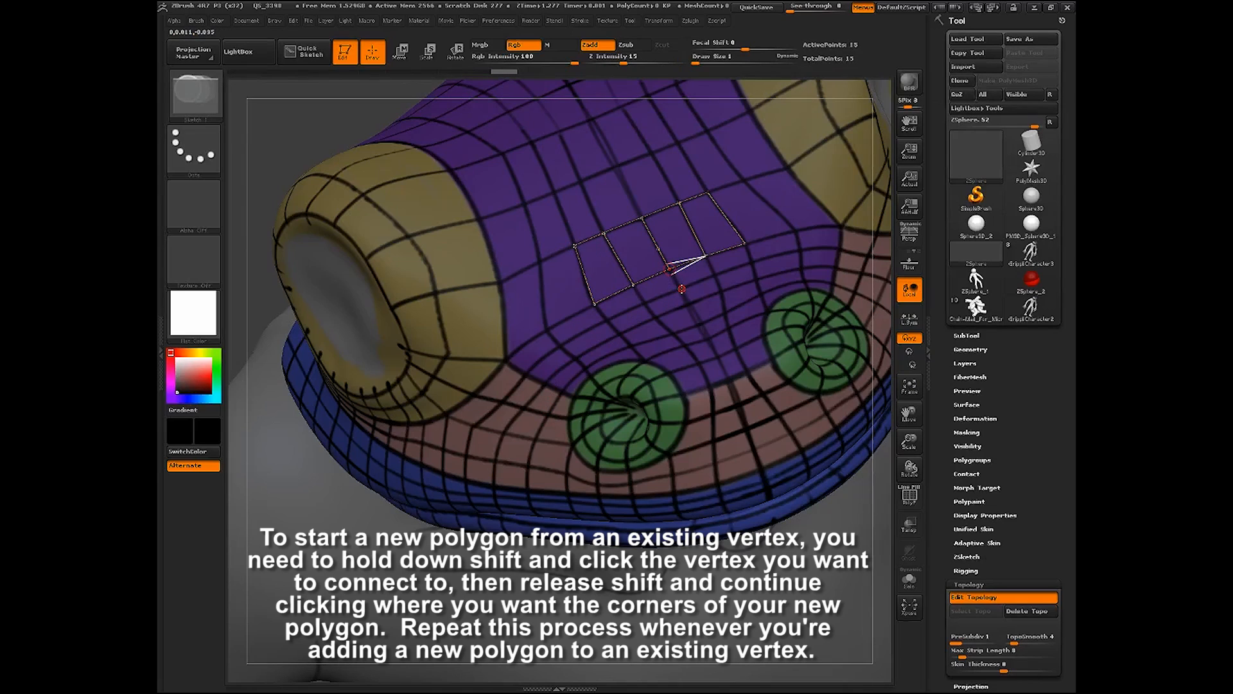
click(681, 288)
click(646, 303)
click(633, 285)
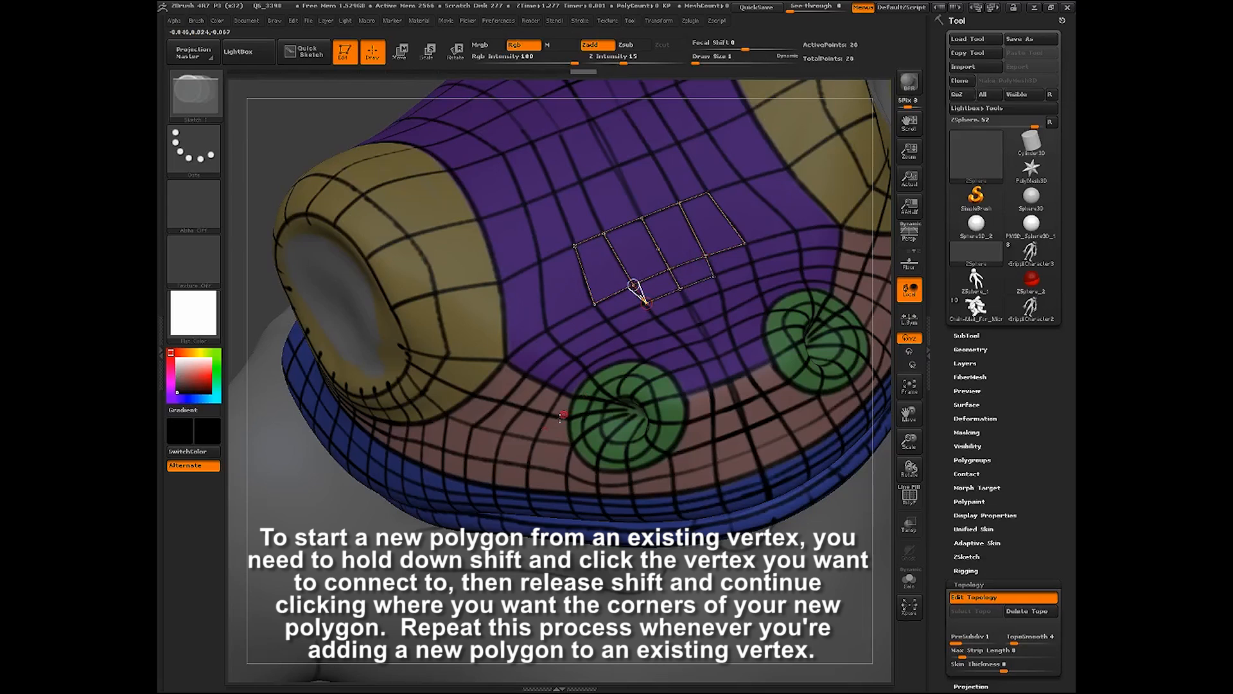
Add the outer mirrored quad of the second row, connecting it to the first row's outer corner
drag(341, 133, 335, 114)
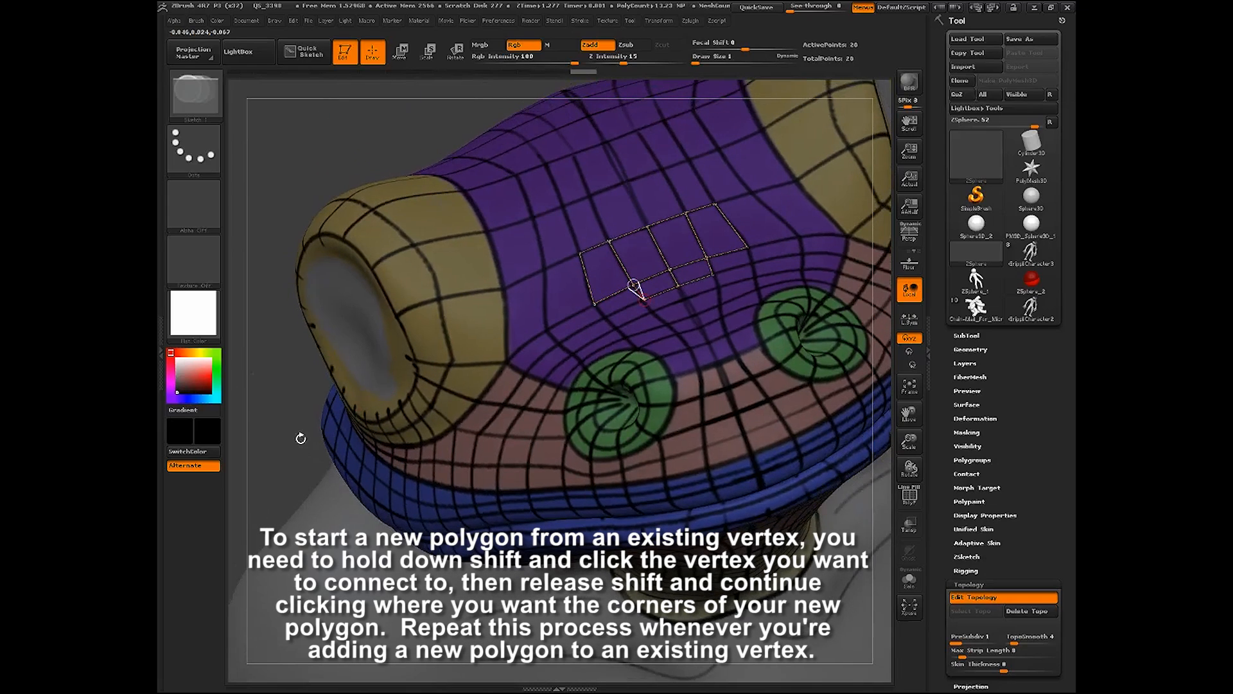
drag(302, 439, 310, 452)
drag(298, 128, 325, 132)
shift+click(652, 303)
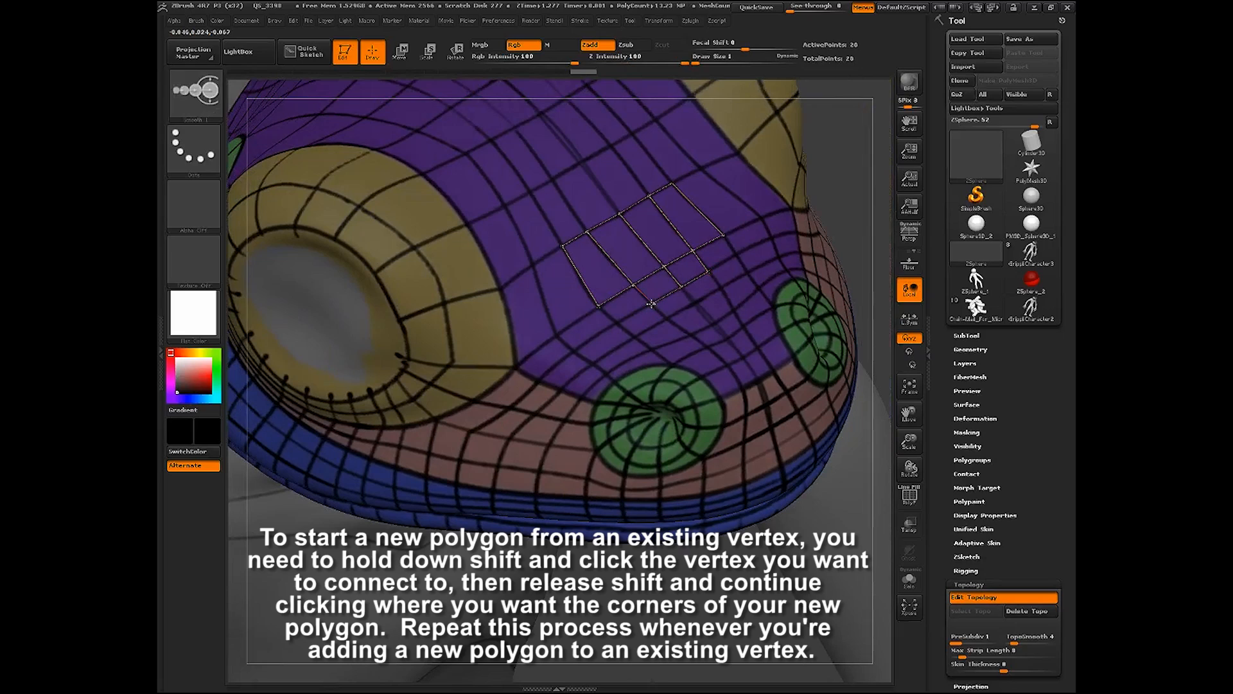
click(617, 323)
click(598, 306)
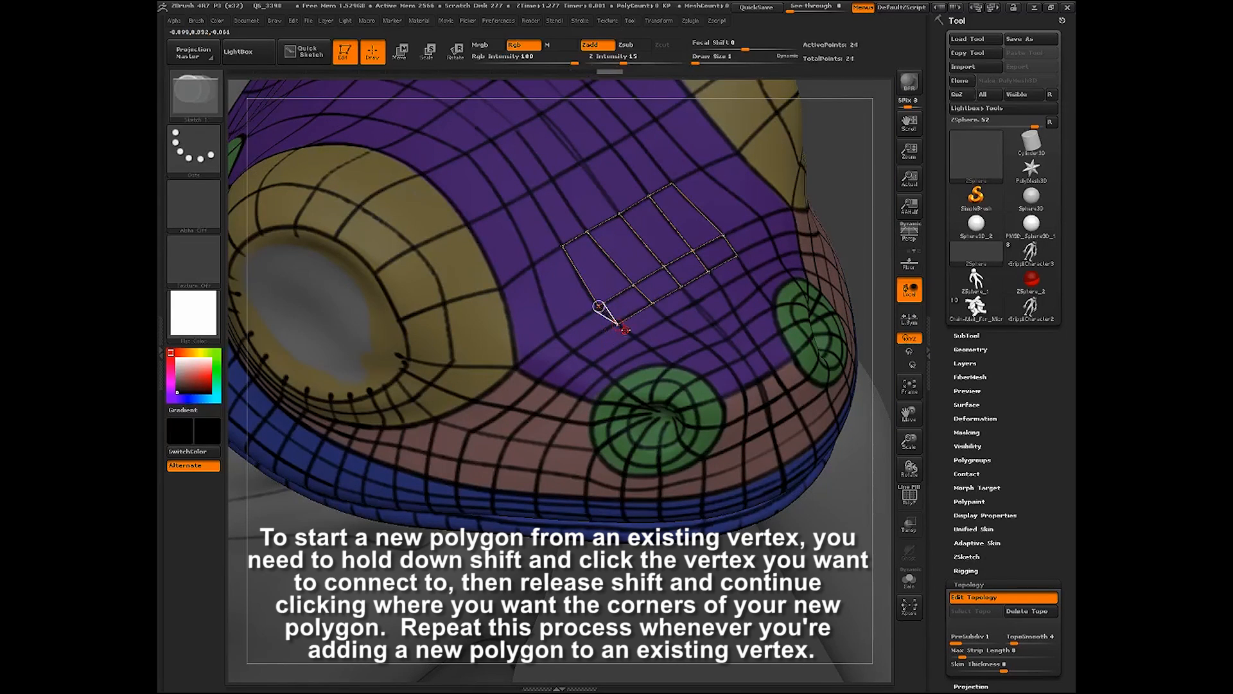
Add a mirrored quad toward the nostrils from the lower edge of the second row's outer quad
shift+click(618, 323)
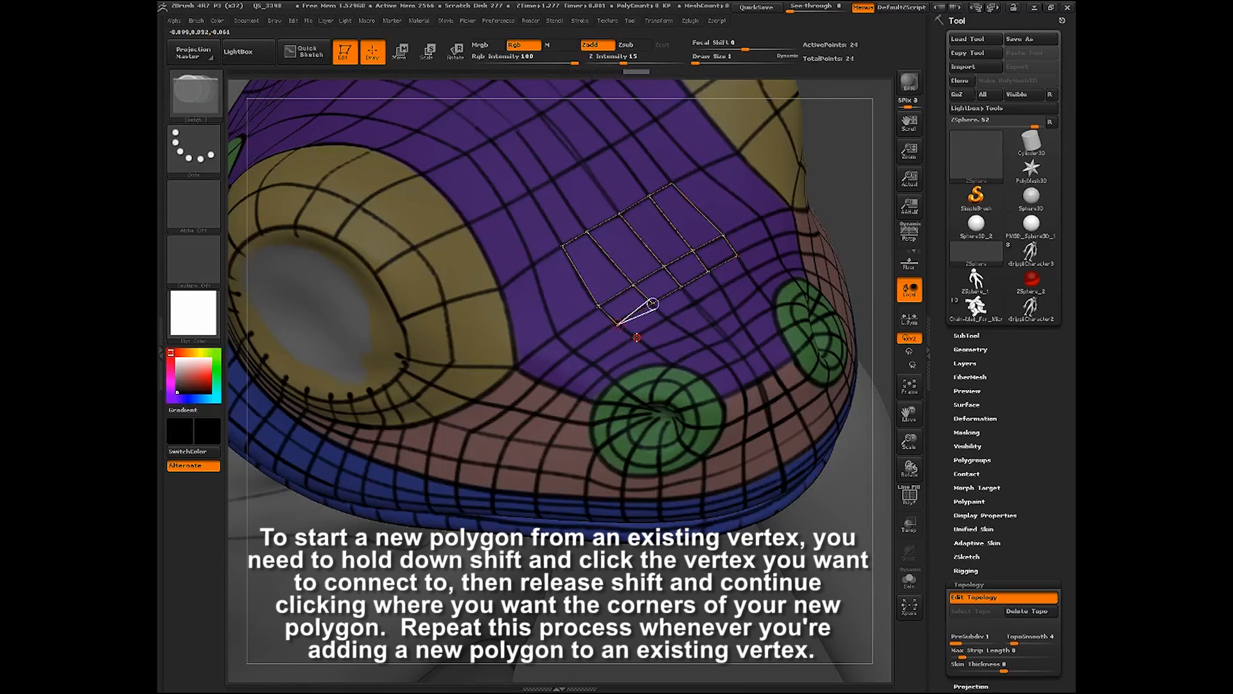
click(636, 337)
click(665, 318)
click(653, 304)
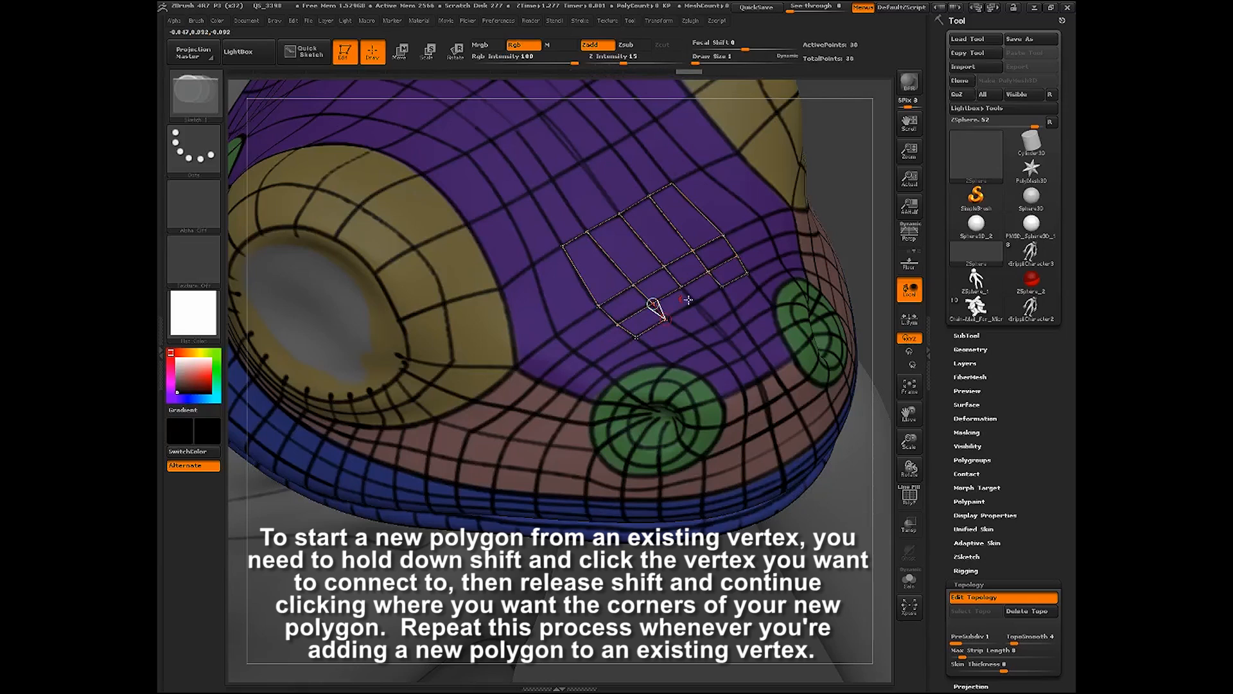
drag(847, 234, 828, 247)
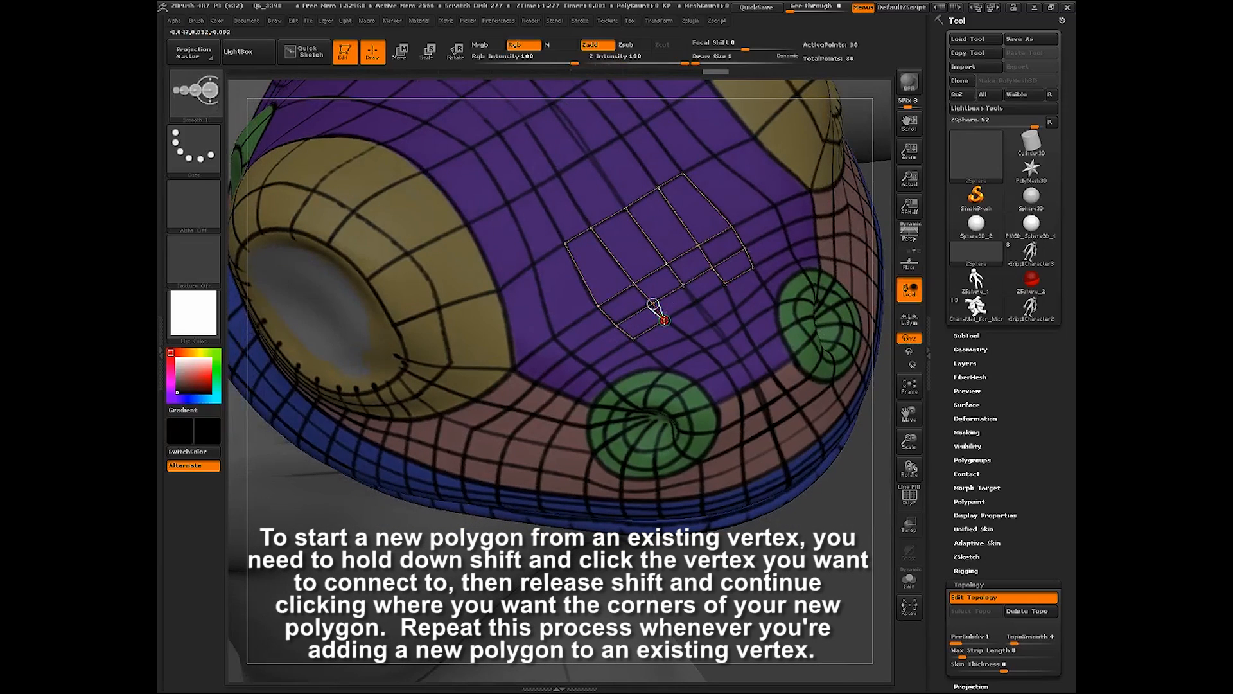
Add two more mirrored quads beside the centre line, extending the mesh down the snout toward the nostrils
shift+click(665, 320)
click(695, 301)
click(683, 285)
shift+click(695, 301)
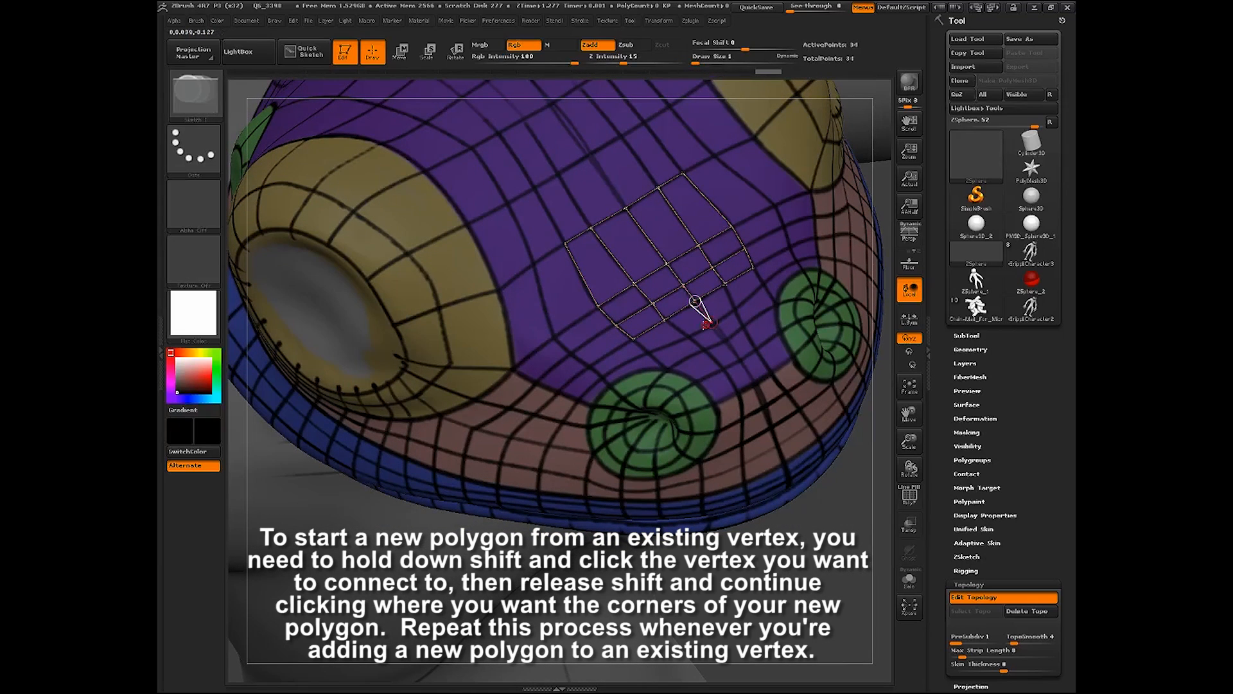
click(712, 322)
click(686, 337)
shift+click(665, 320)
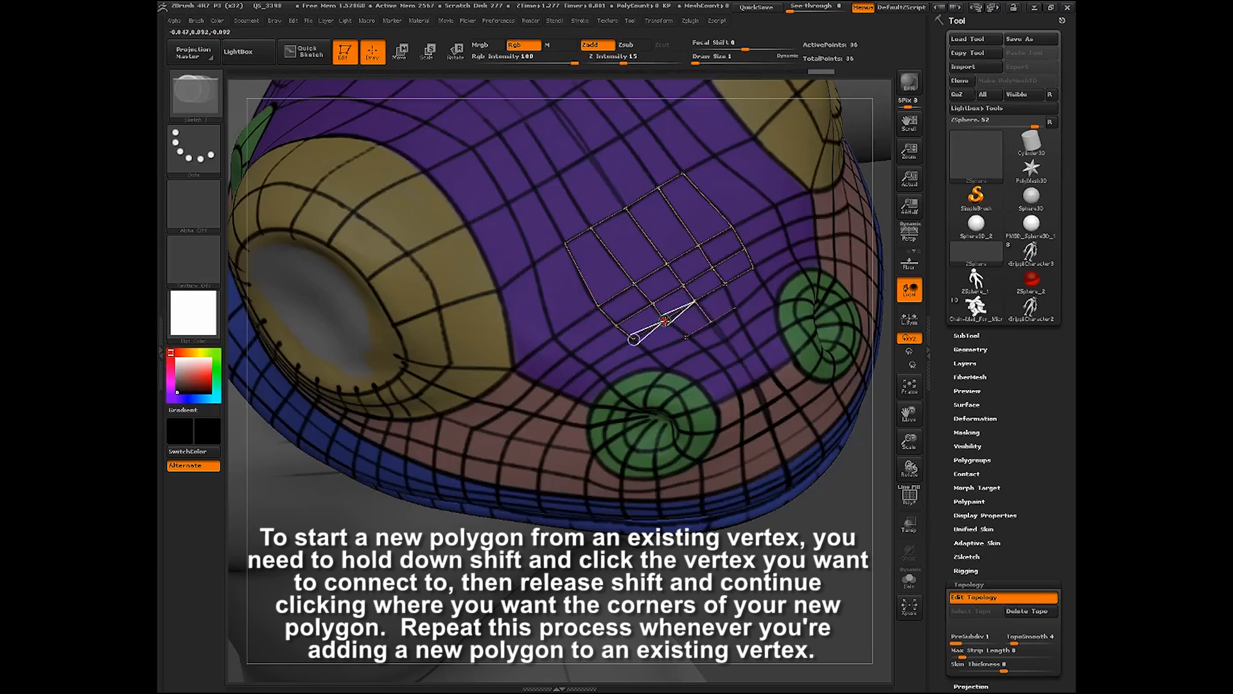
click(686, 337)
Extend the lowest snout row outward with two mirrored quads, one beside the centre quad and one reaching toward the nostril's outer side
shift+click(685, 337)
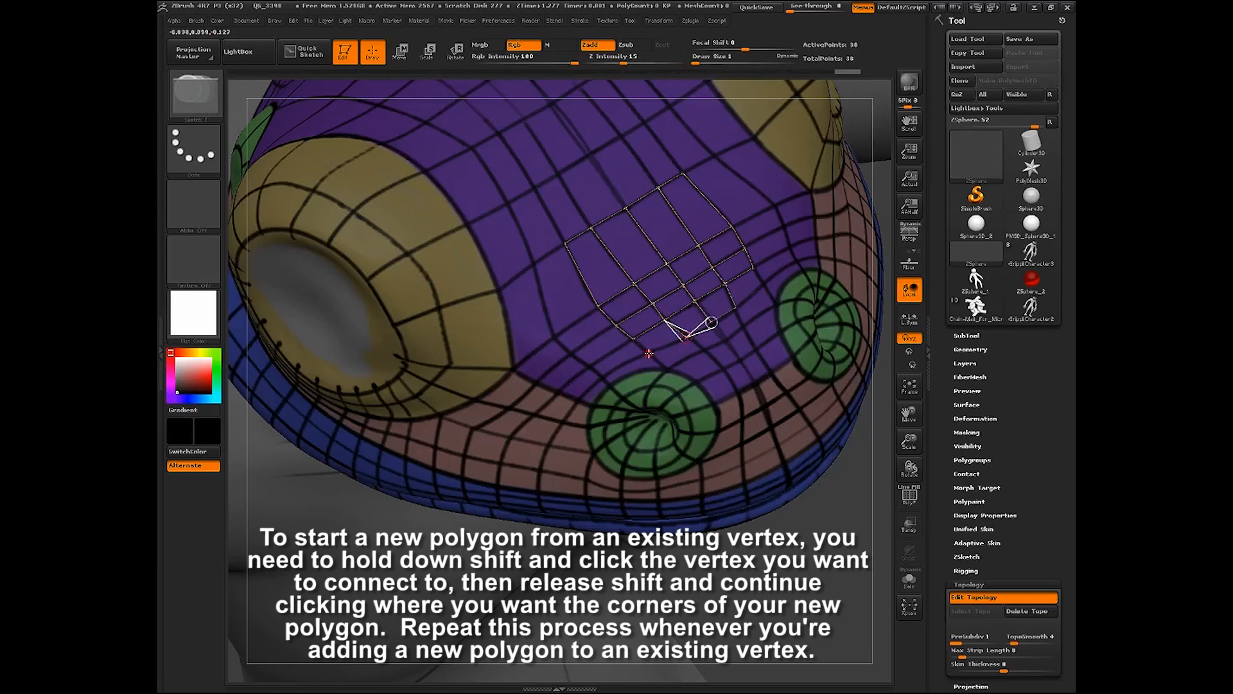
click(648, 353)
click(633, 339)
shift+click(633, 339)
click(590, 366)
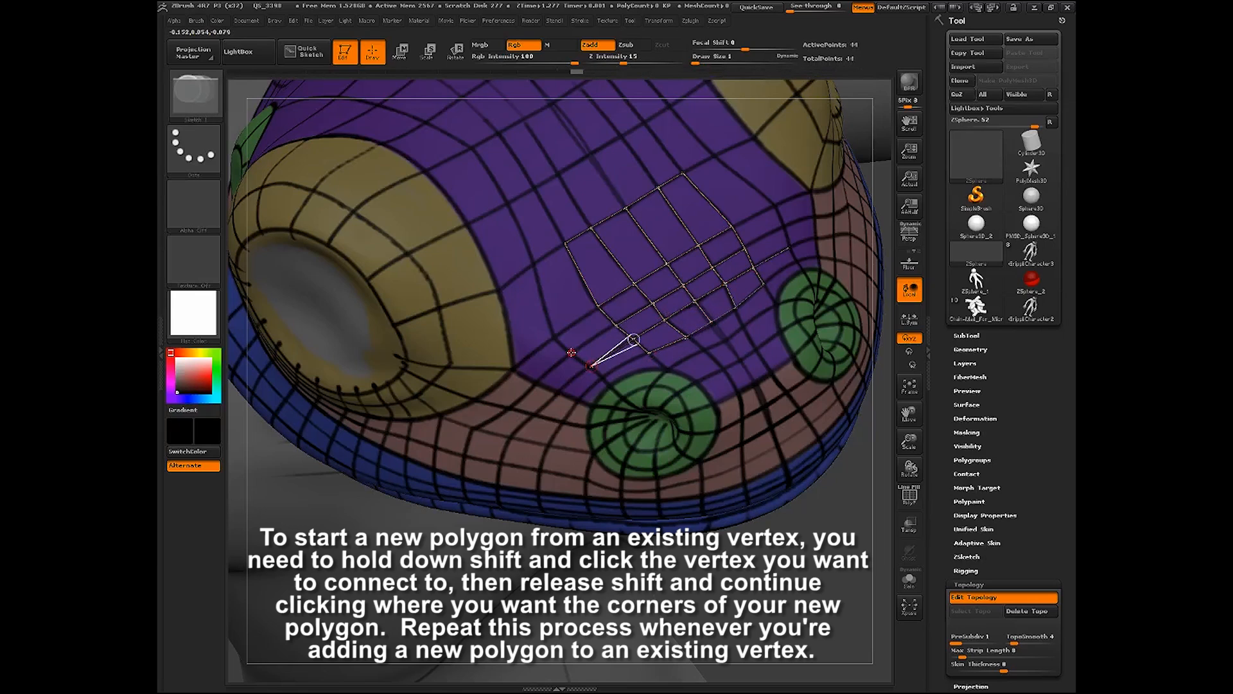
click(571, 352)
click(615, 326)
Add a mirrored quad below the second row's outer corner and another extending the first row outward toward the eye
shift+click(570, 352)
click(554, 337)
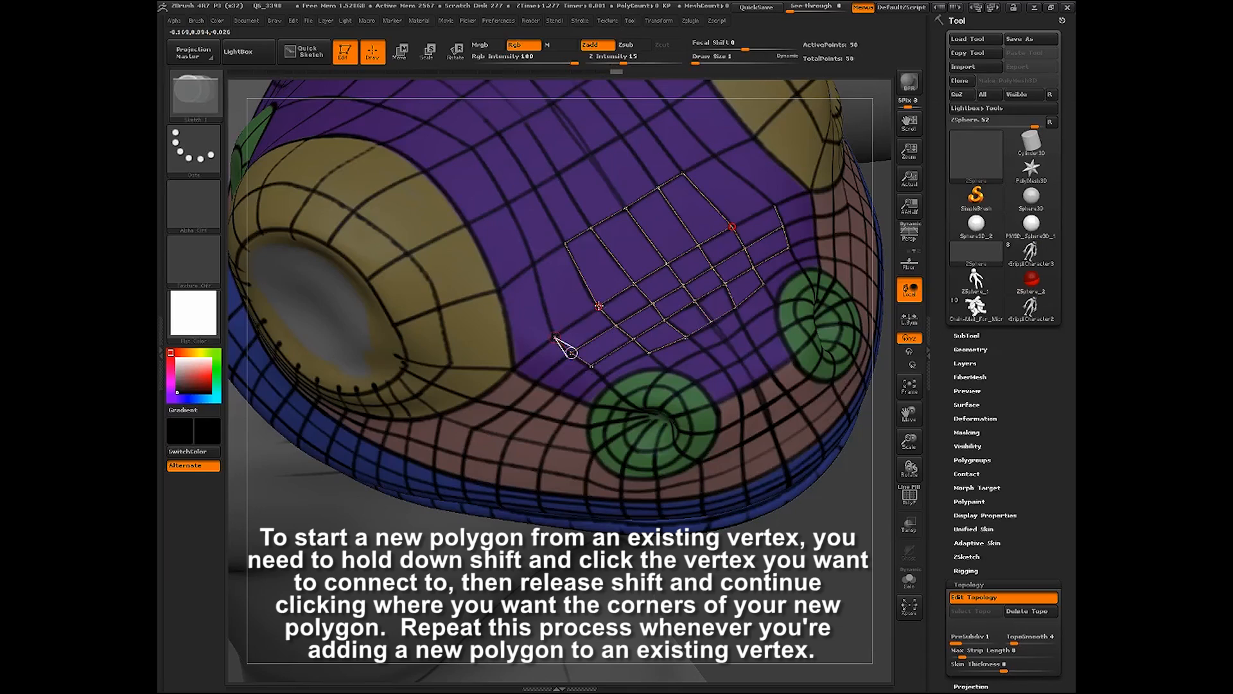
click(599, 306)
shift+click(555, 338)
click(535, 262)
click(565, 244)
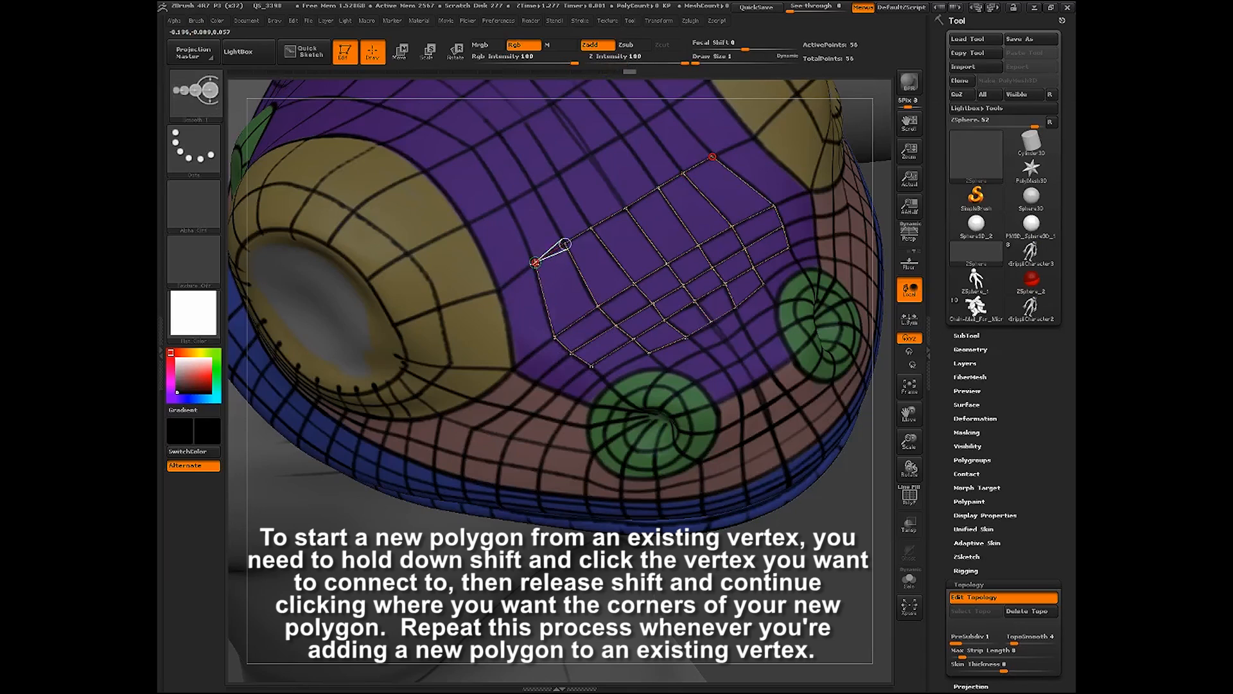
Add a mirrored quad joining the first row's outer edge to the border of the yellow eye region
shift+click(535, 262)
click(501, 289)
click(515, 368)
click(554, 338)
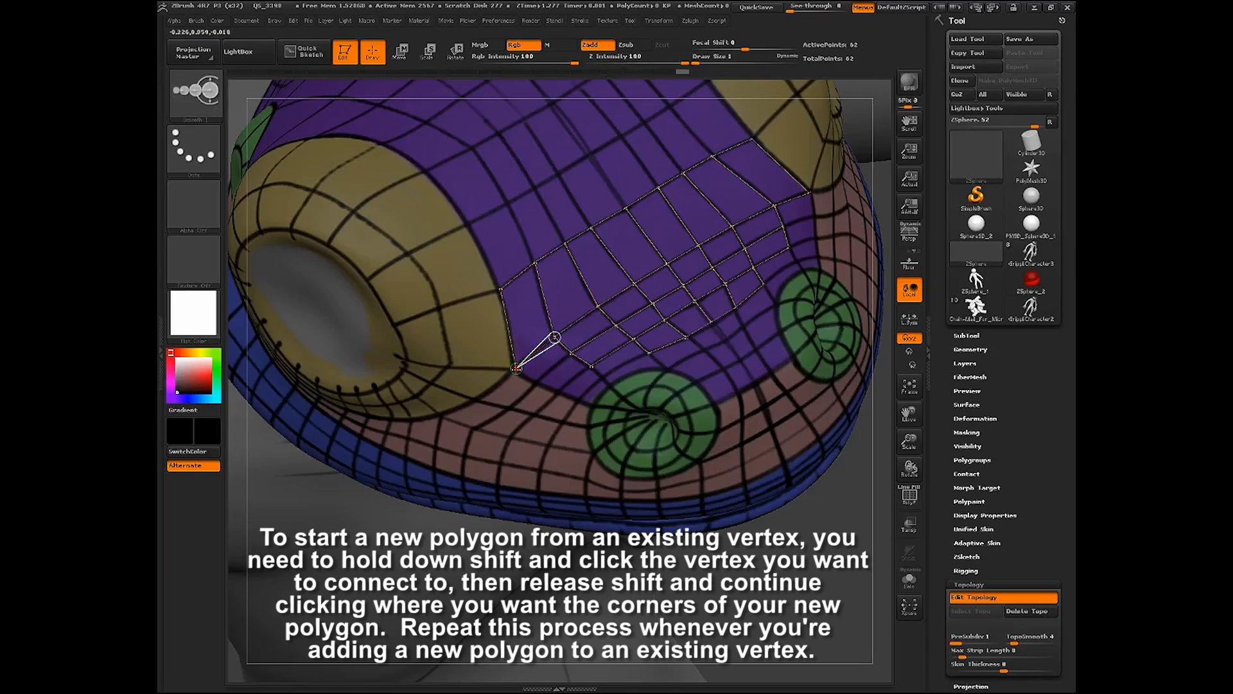
Add two mirrored quads along the purple region's lower border, from the eye region's corner toward the nostril
shift+click(516, 368)
click(539, 384)
click(571, 352)
shift+click(538, 384)
click(562, 391)
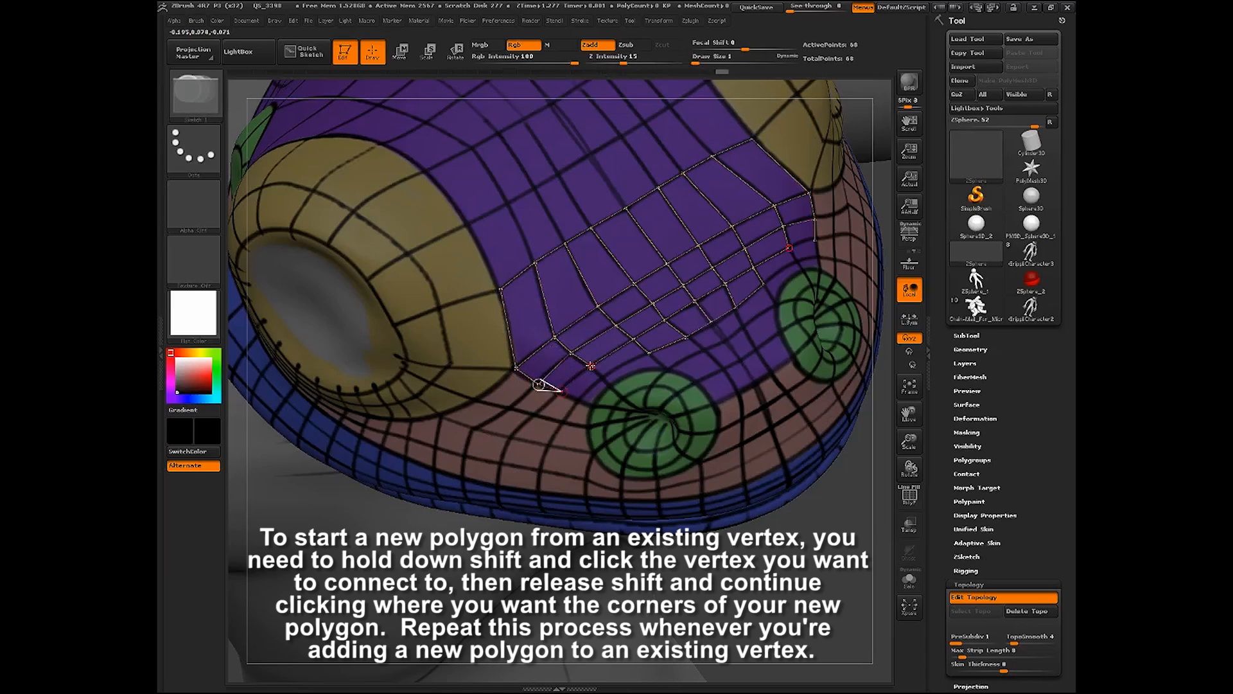
click(591, 366)
Continue the purple border strip with a mirrored quad near the nostril, and close the adjacent quad above the nostril
shift+click(562, 391)
click(578, 400)
click(602, 377)
click(591, 366)
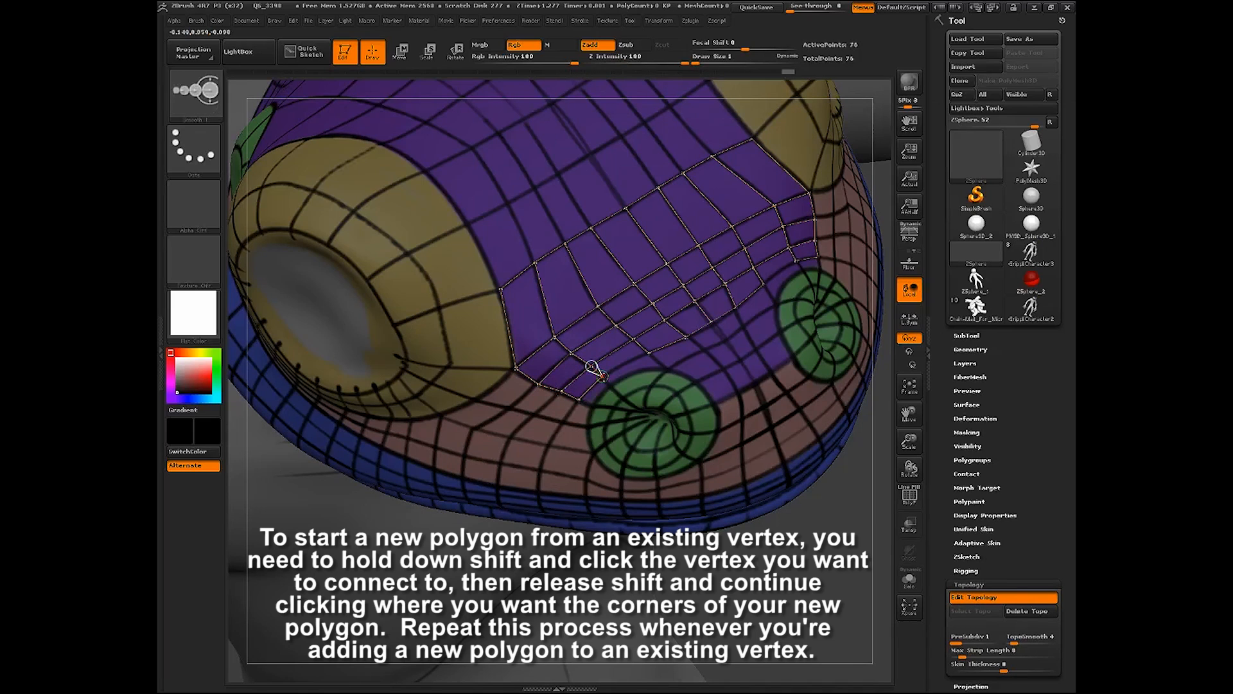
shift+click(603, 376)
click(649, 352)
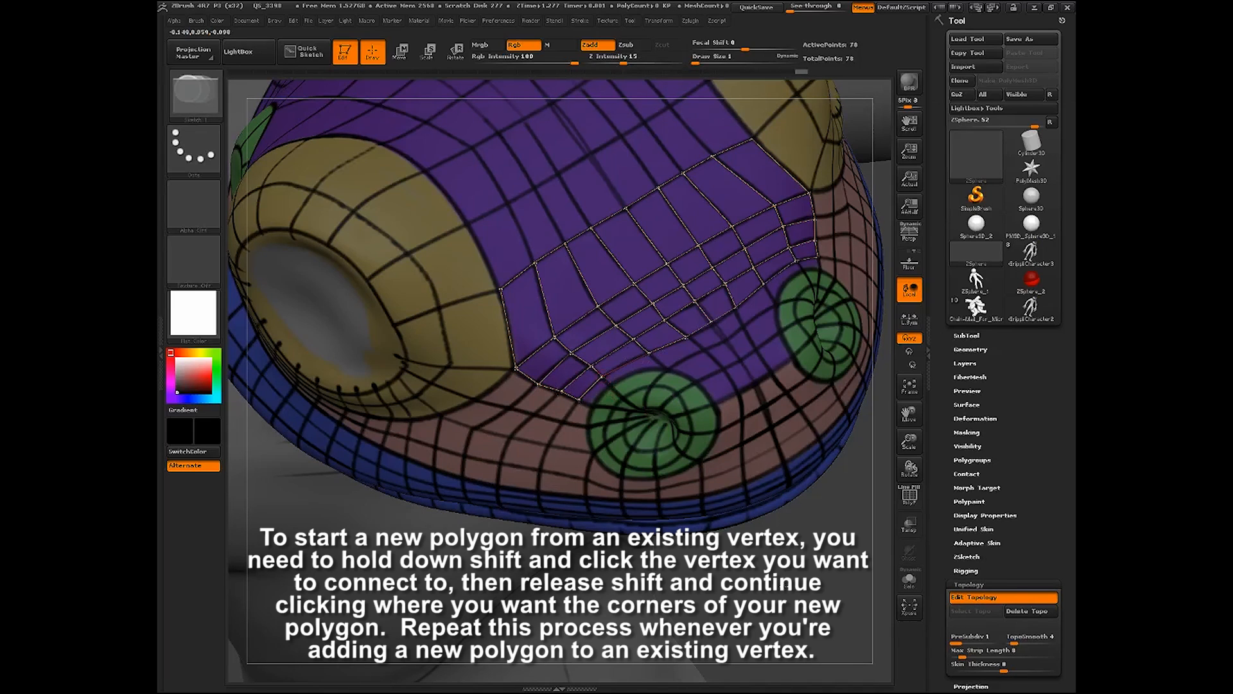
Add the small mirrored quad where the purple border strip meets the nostril's outer edge
mouse_move(783, 585)
mouse_down()
mouse_move(785, 558)
mouse_move(763, 580)
mouse_up()
shift+click(603, 376)
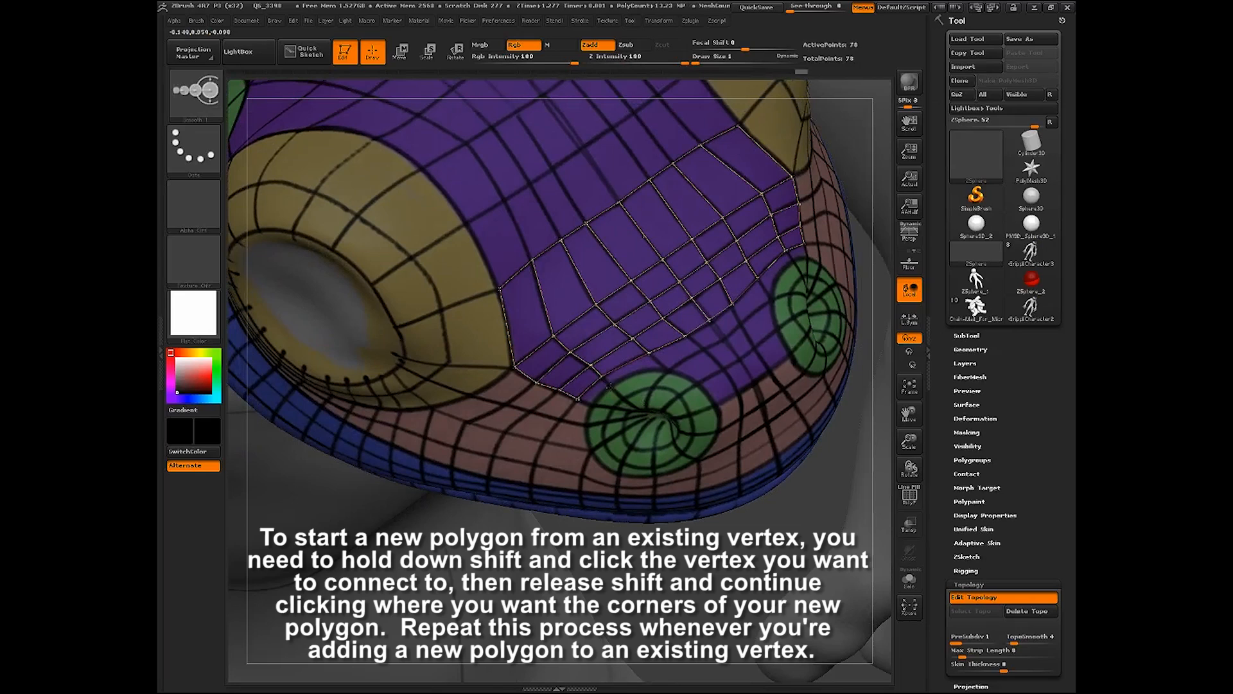
click(610, 387)
click(593, 406)
click(579, 400)
Add two mirrored quads along the nostril's upper edge, working toward the centre line
shift+click(609, 387)
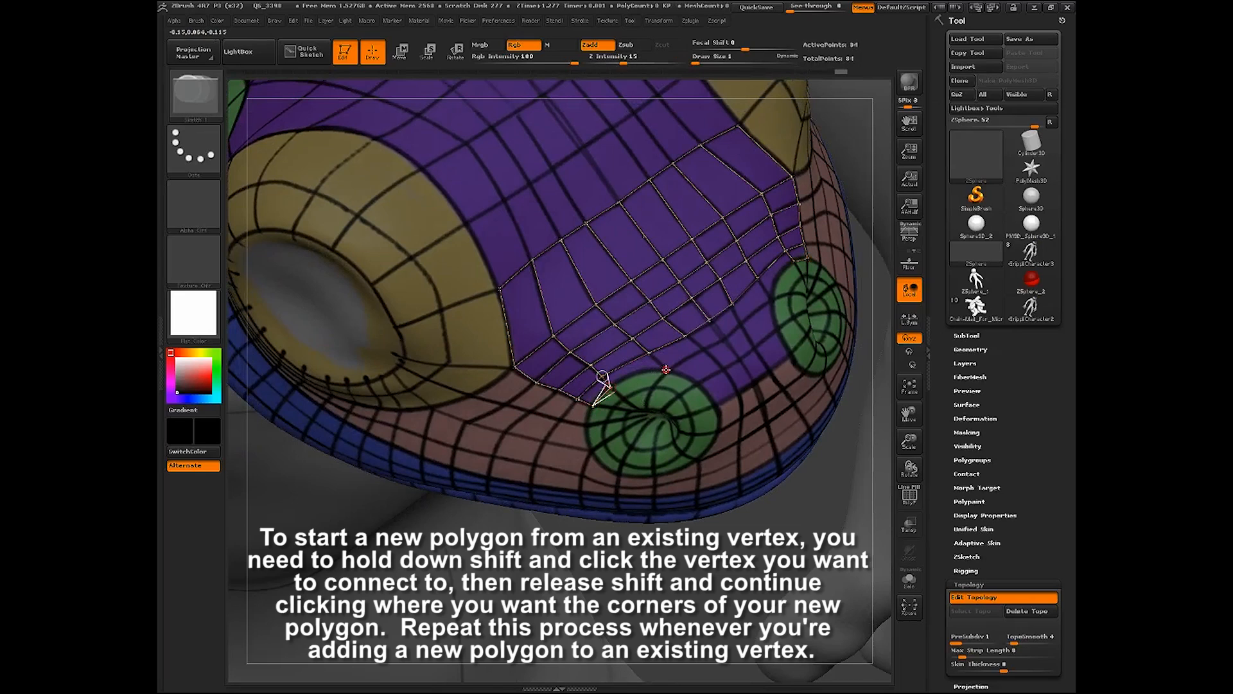
click(666, 369)
click(648, 353)
shift+click(666, 370)
click(702, 350)
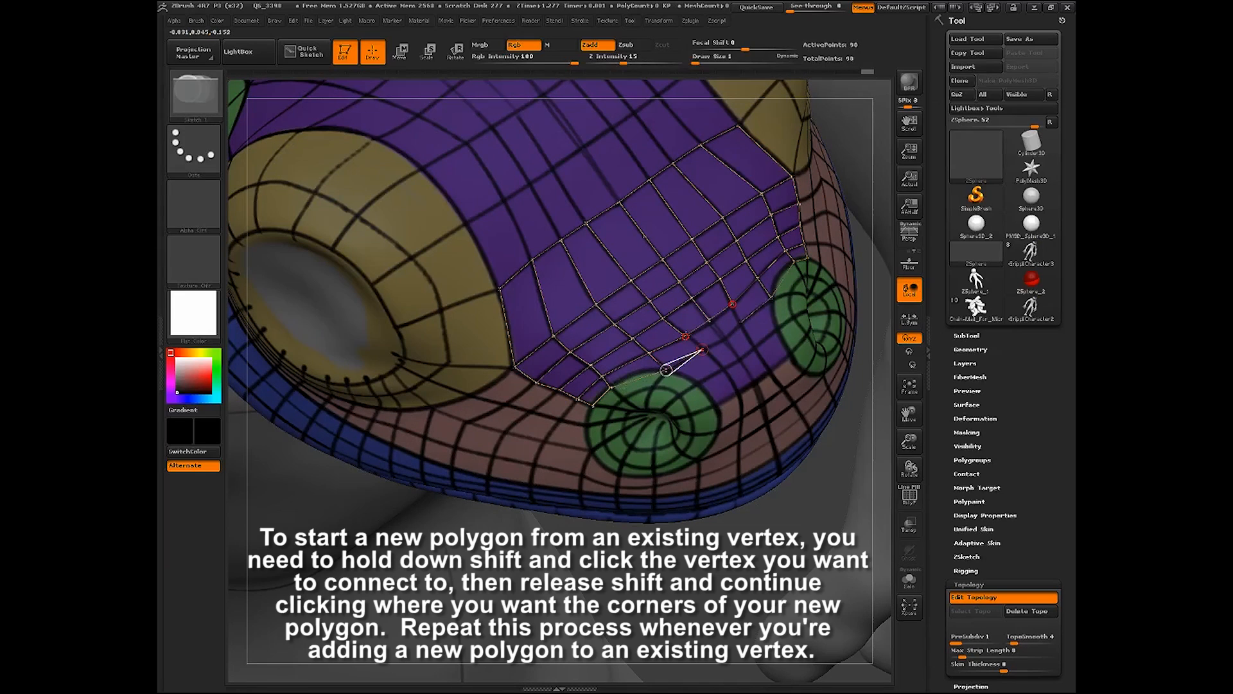
click(686, 335)
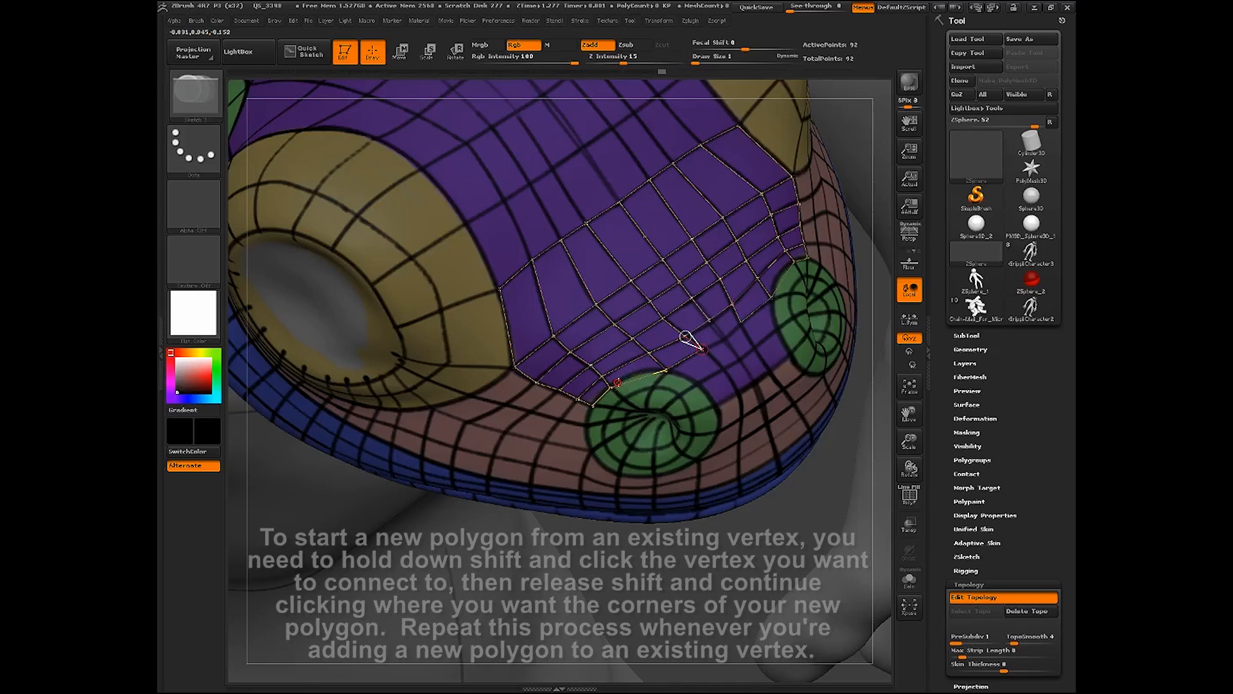
Reposition the mesh vertices above the nostril in Move mode to even out the quads, and return to Draw mode
click(400, 51)
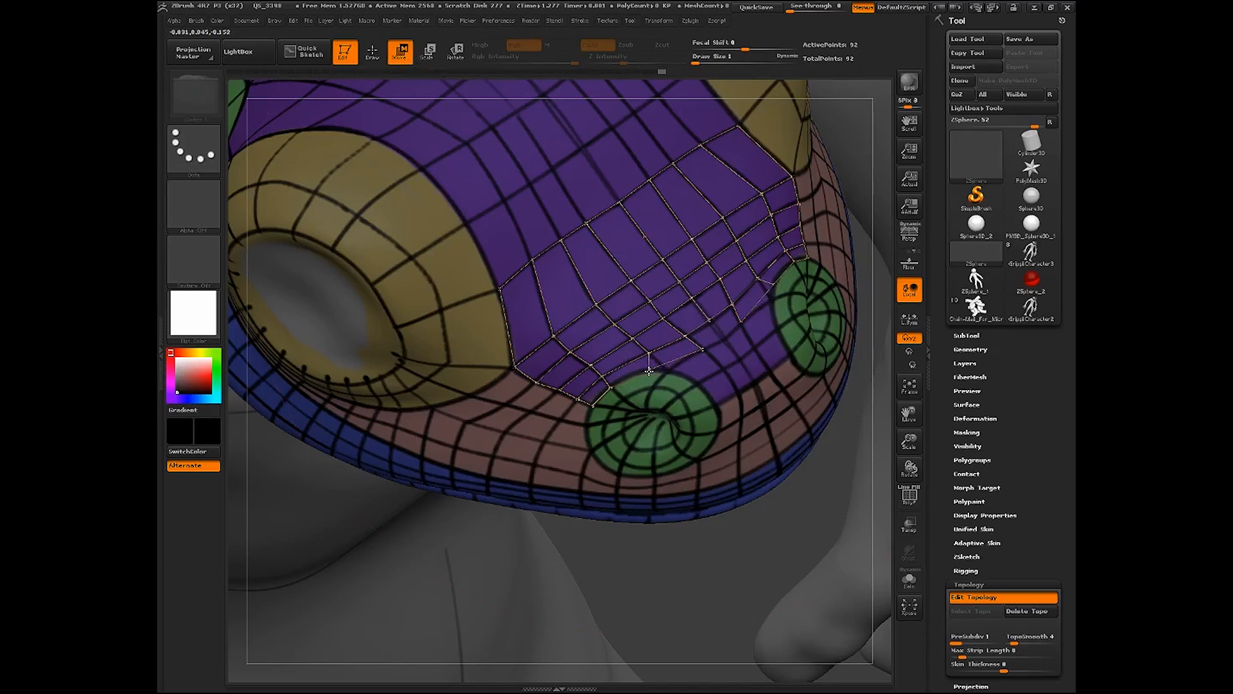
drag(648, 353, 646, 353)
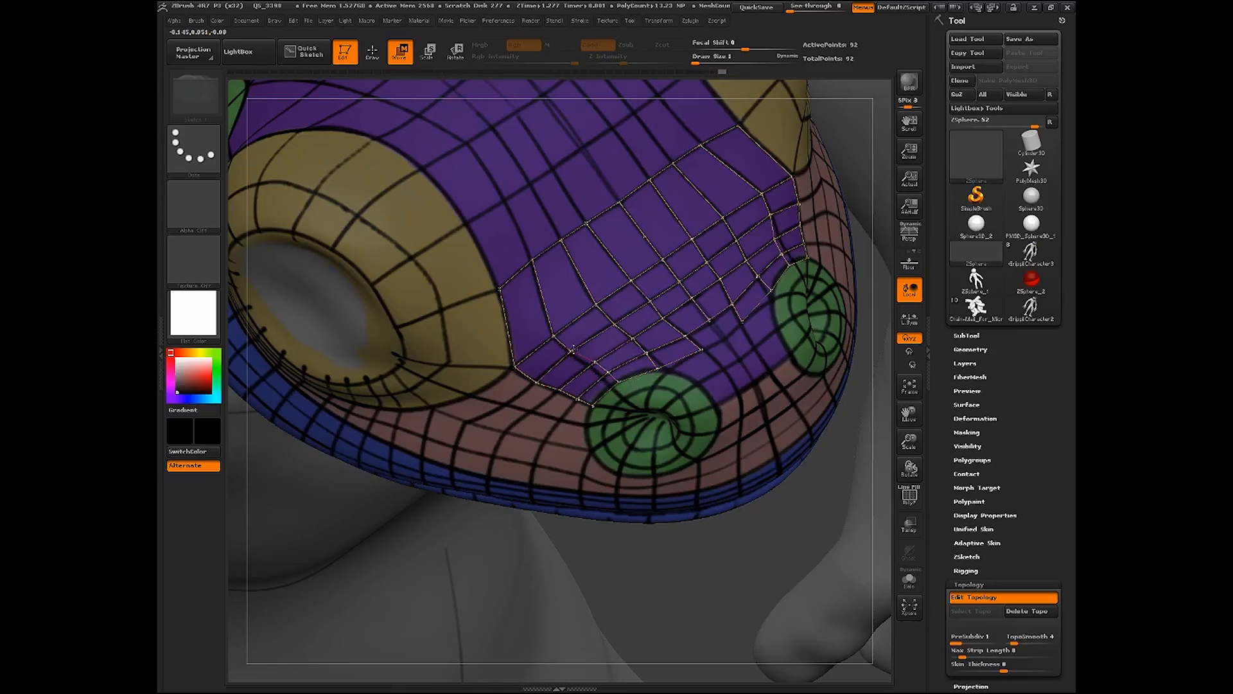
click(383, 55)
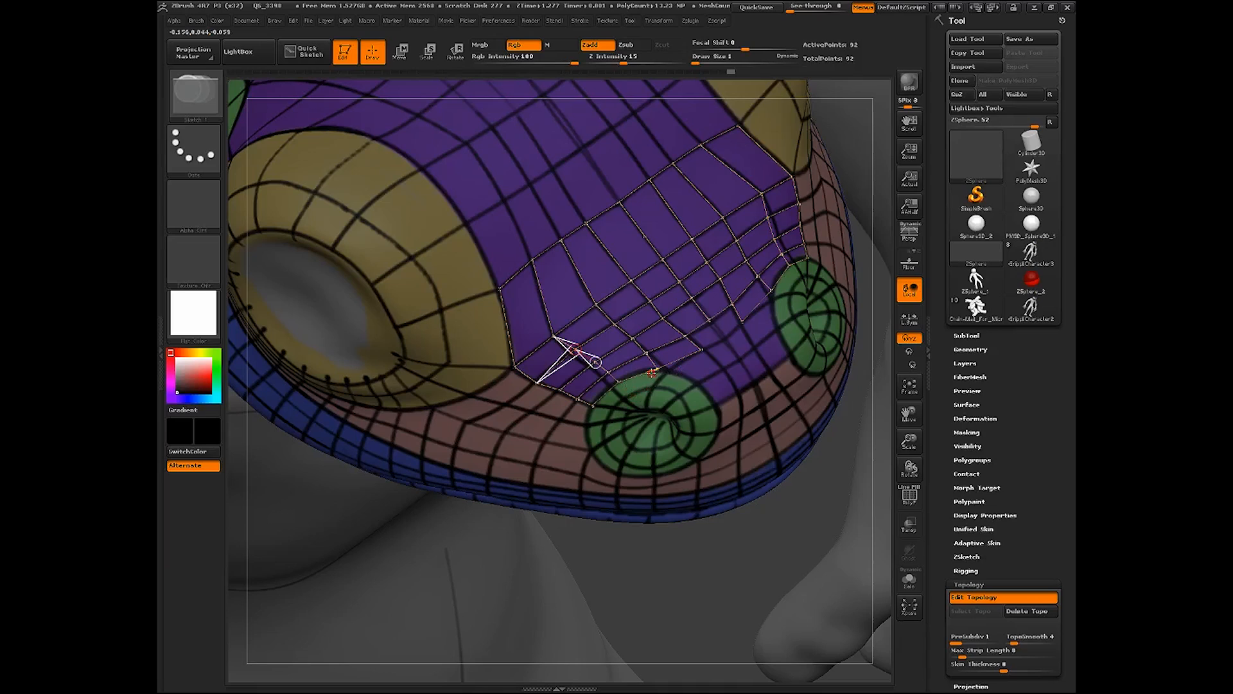
Add two mirrored quads between the nostril's upper inner edge and the centre line
ctrl+click(658, 369)
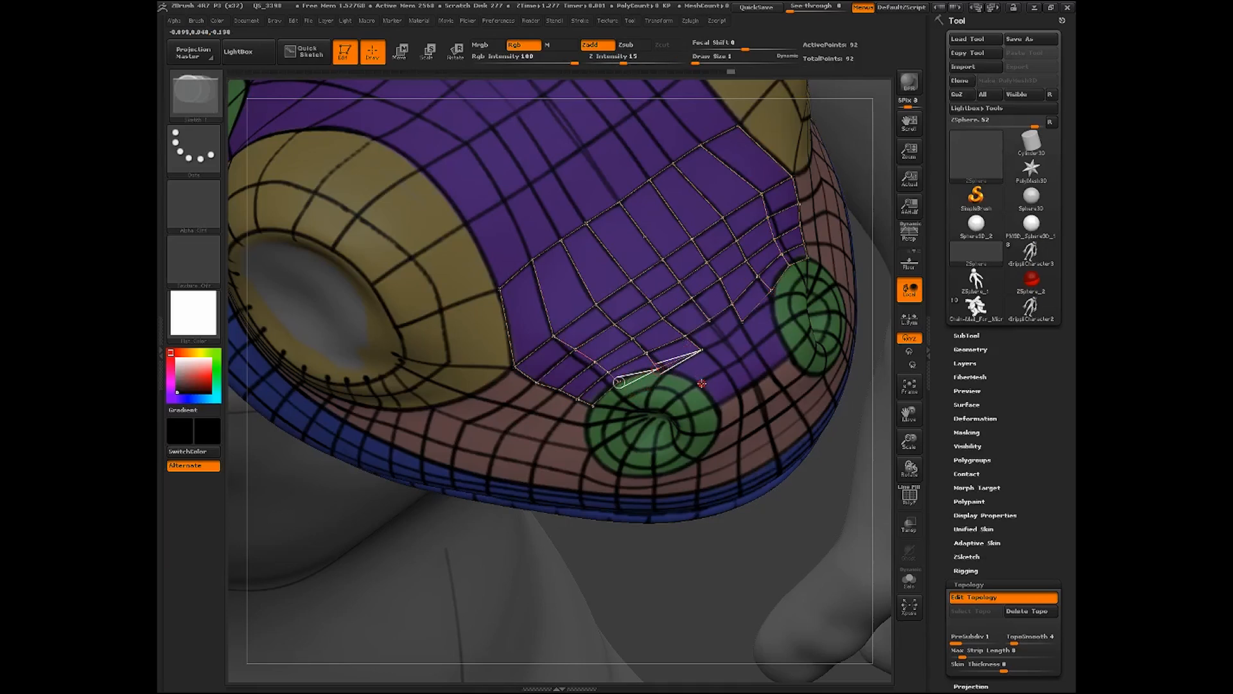
click(698, 384)
click(725, 369)
click(702, 351)
ctrl+click(702, 351)
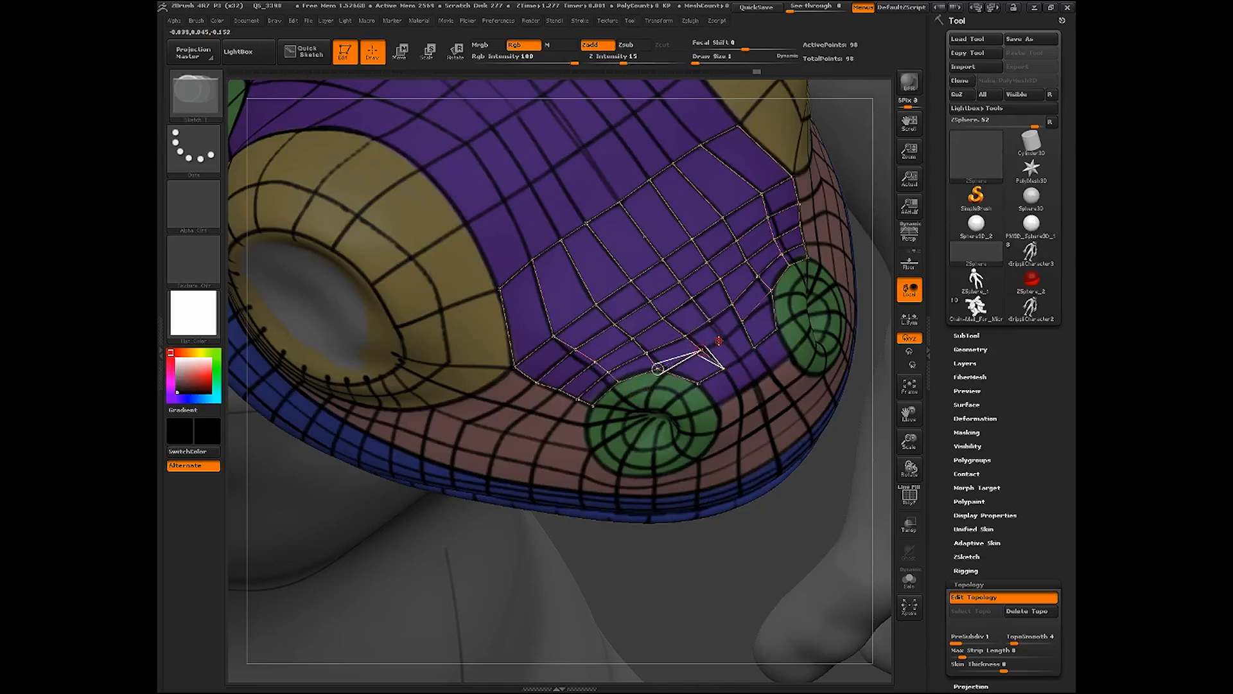
click(724, 338)
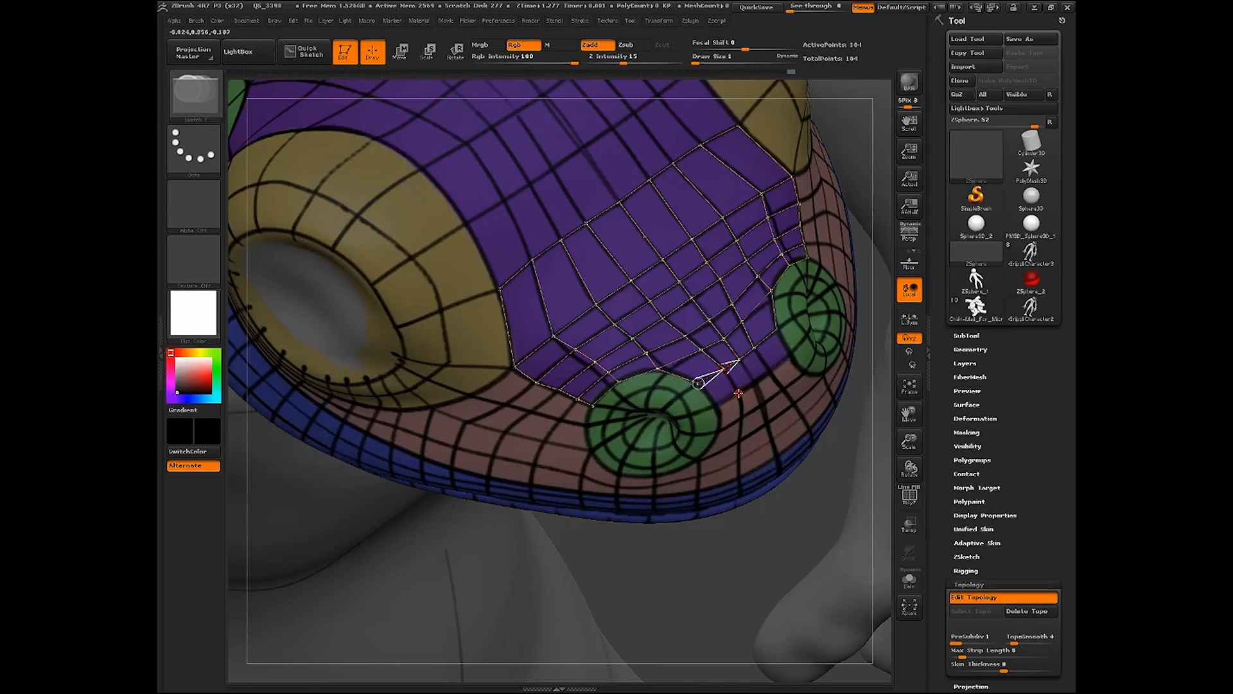
Fill the strip between the nostrils down to the purple region's lower border with two more mirrored quads
click(716, 406)
click(698, 383)
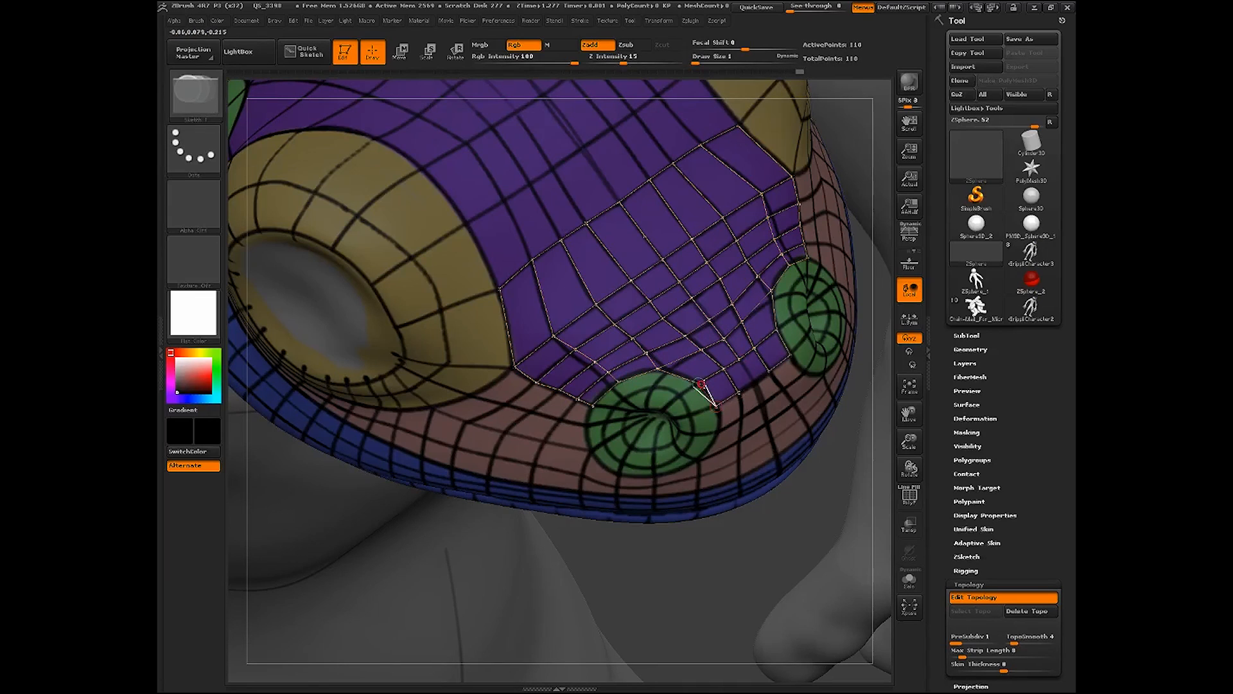
ctrl+click(739, 392)
click(754, 381)
click(740, 360)
Start the outer ring of the green nostril with mirrored quads along its upper edge, connected to the snout mesh
drag(708, 568, 705, 526)
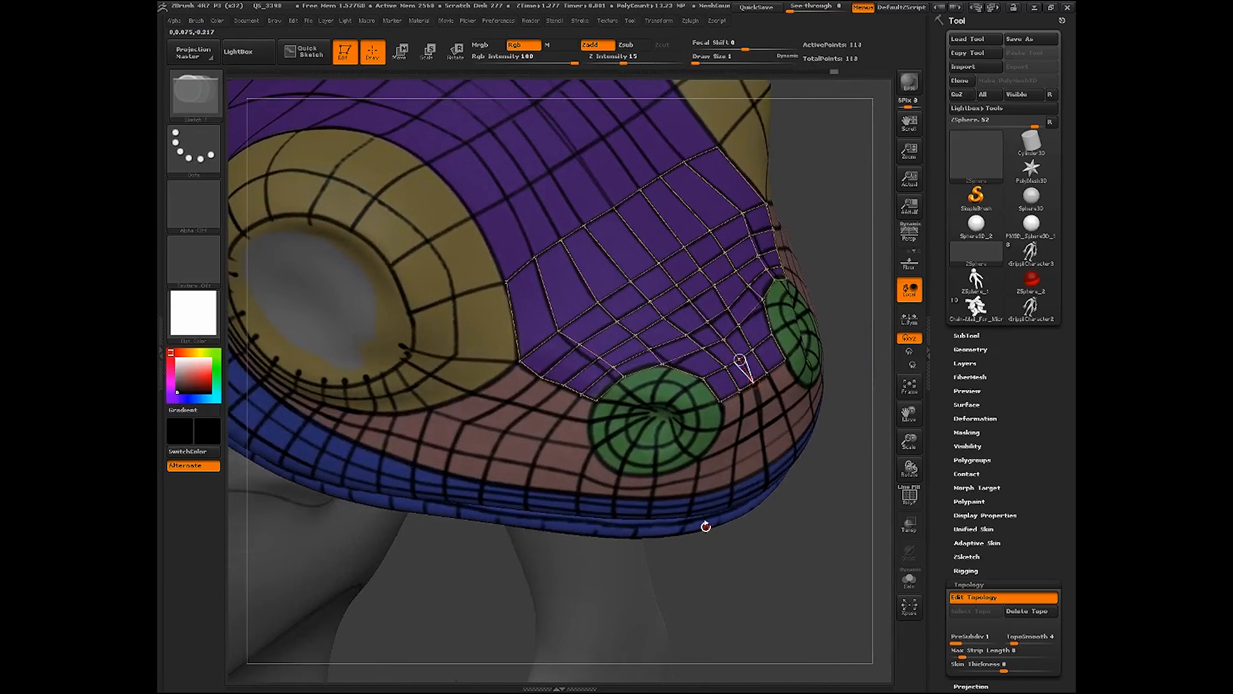
drag(836, 264, 853, 267)
ctrl+click(663, 367)
click(660, 384)
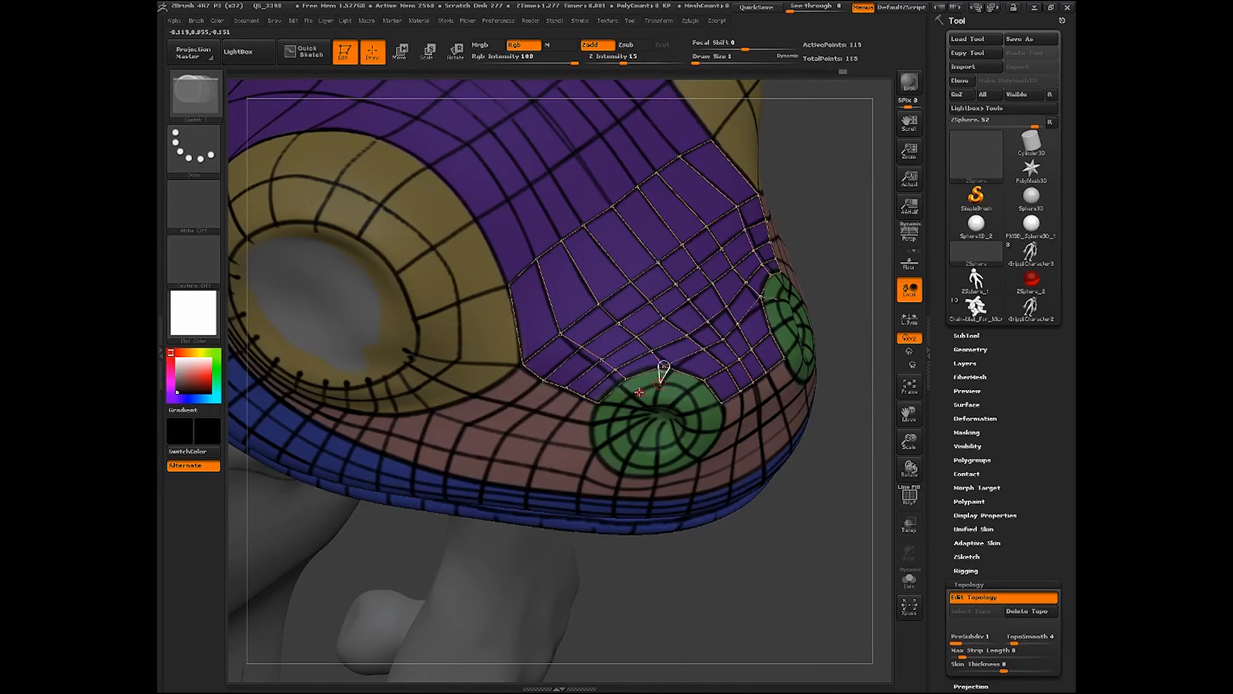
click(627, 380)
shift+click(634, 394)
click(619, 405)
click(599, 404)
Continue the nostril's outer ring down its eye-facing side with two mirrored quads
click(592, 425)
click(611, 422)
click(620, 405)
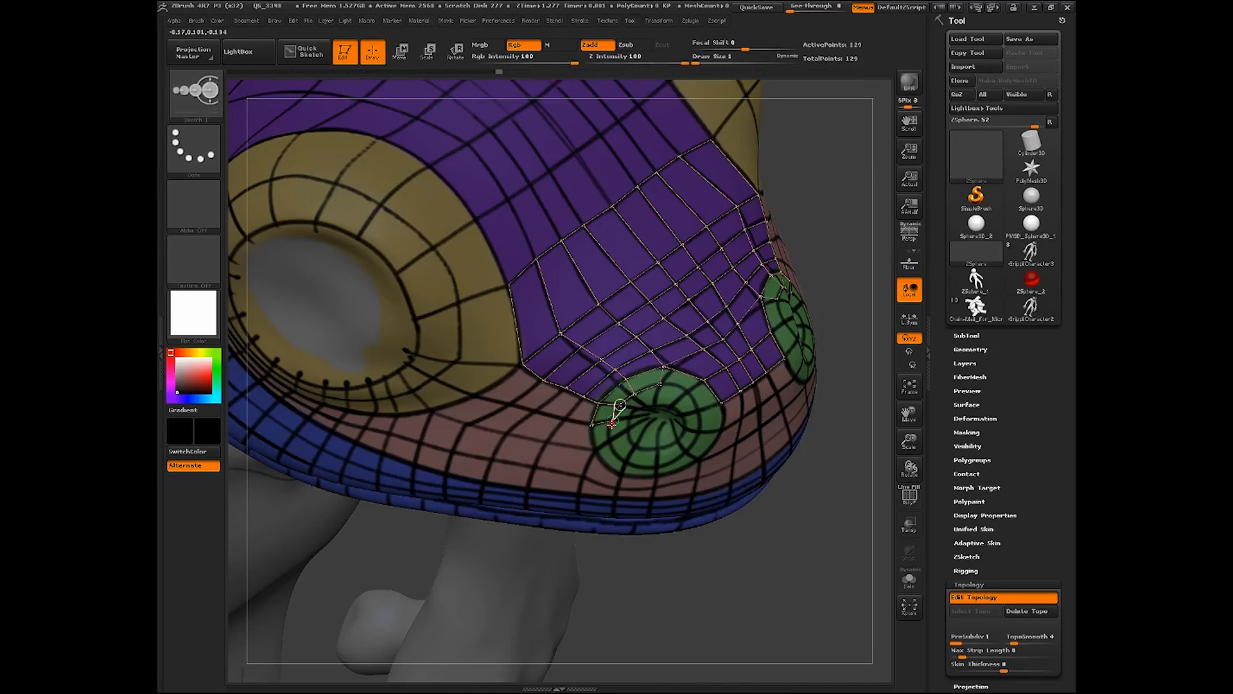
shift+click(611, 423)
click(610, 443)
click(594, 452)
click(591, 425)
Continue the nostril's outer ring around its lower outer corner and underside with two mirrored quads
shift+click(594, 452)
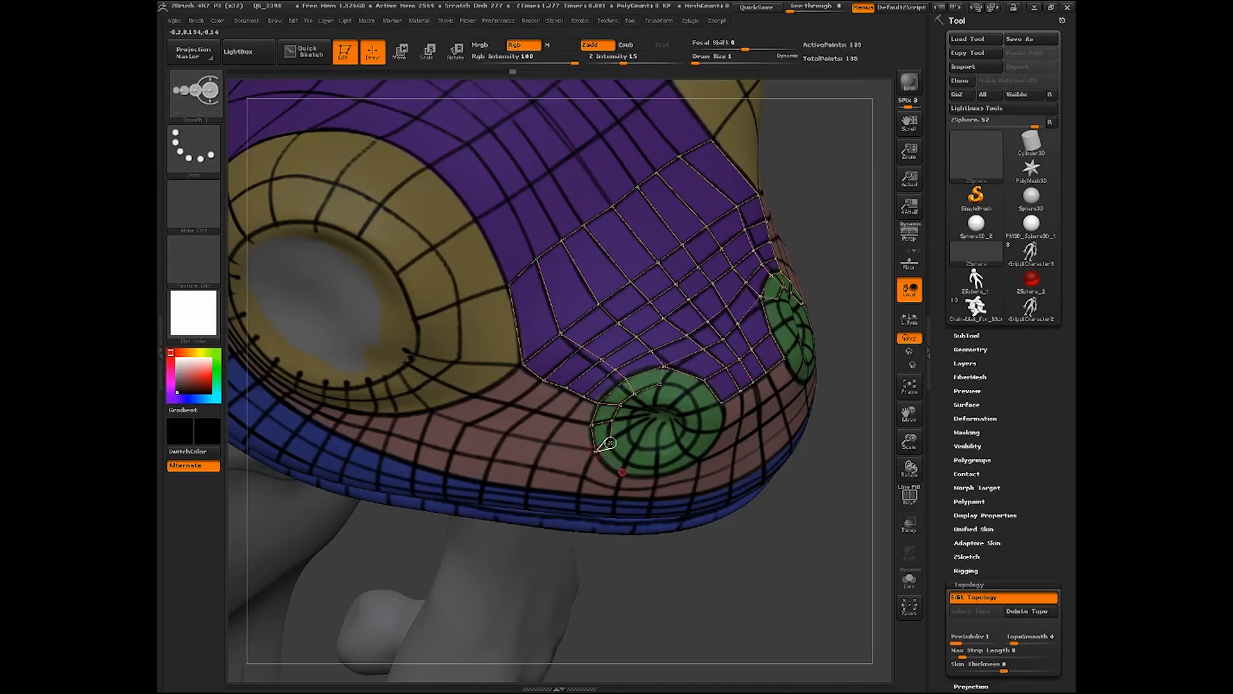
click(620, 475)
click(628, 460)
click(611, 443)
shift+click(628, 460)
click(656, 465)
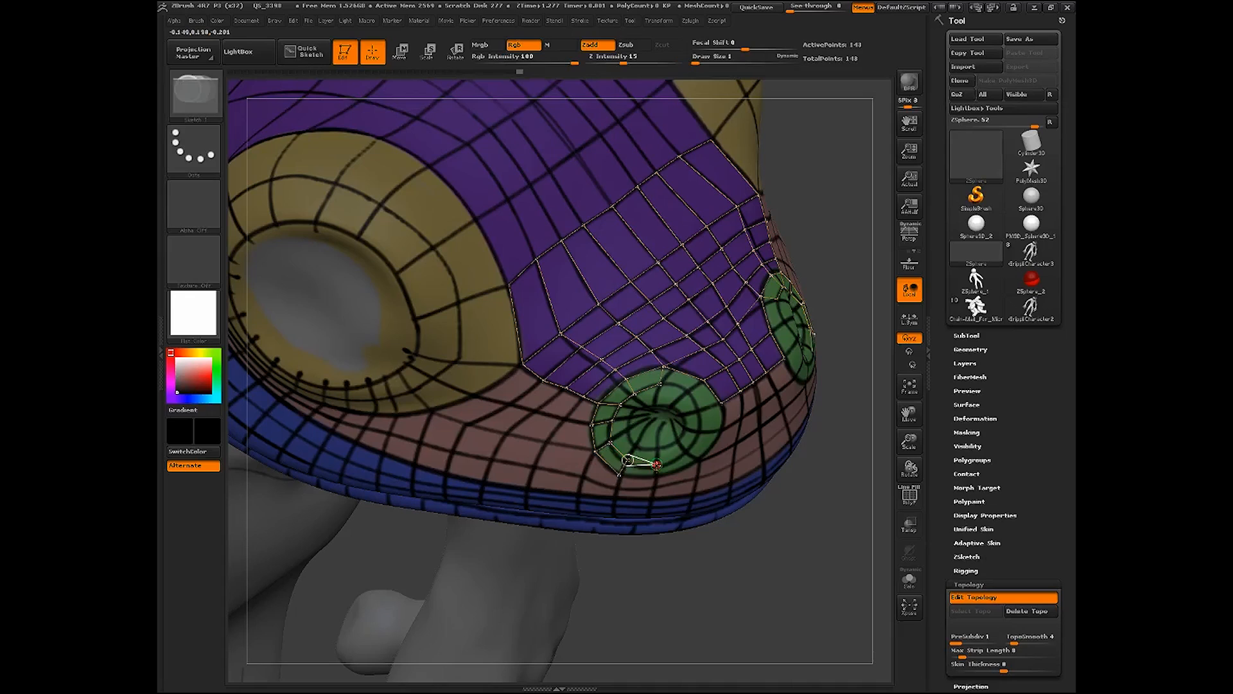
click(620, 475)
Extend the nostril's outer ring from its underside up its inner side with two mirrored quads
shift+click(657, 464)
click(684, 452)
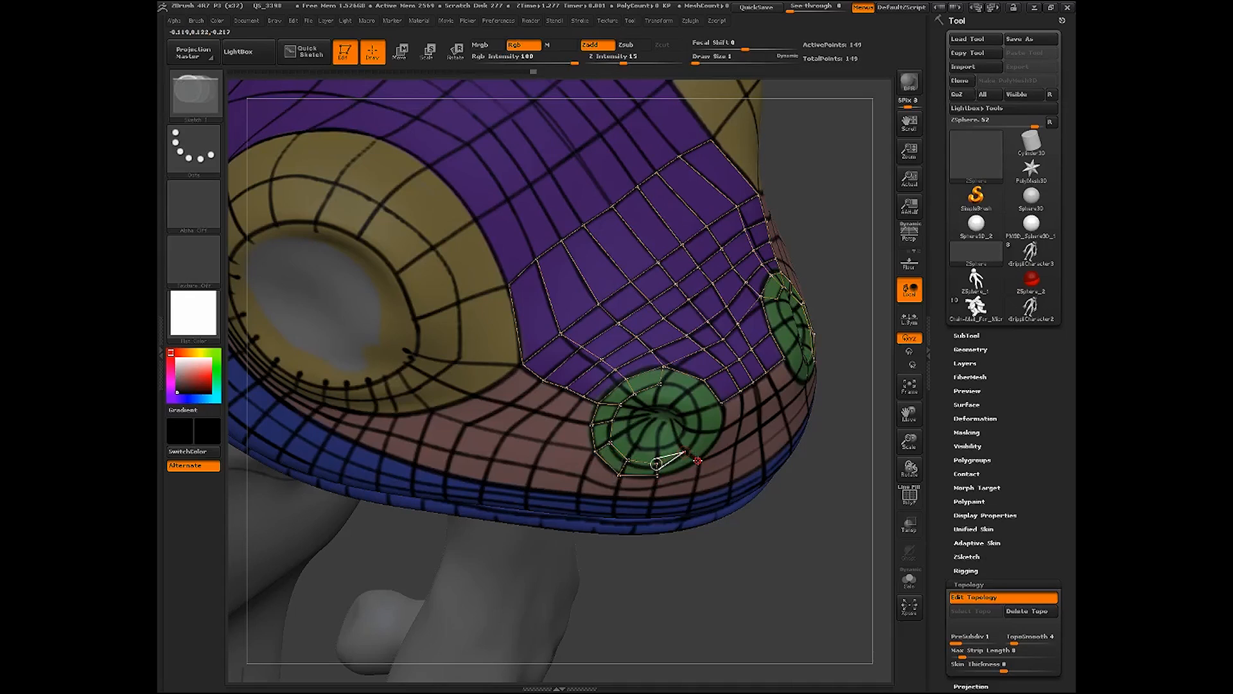
click(699, 459)
click(657, 475)
shift+click(684, 452)
click(698, 432)
click(720, 431)
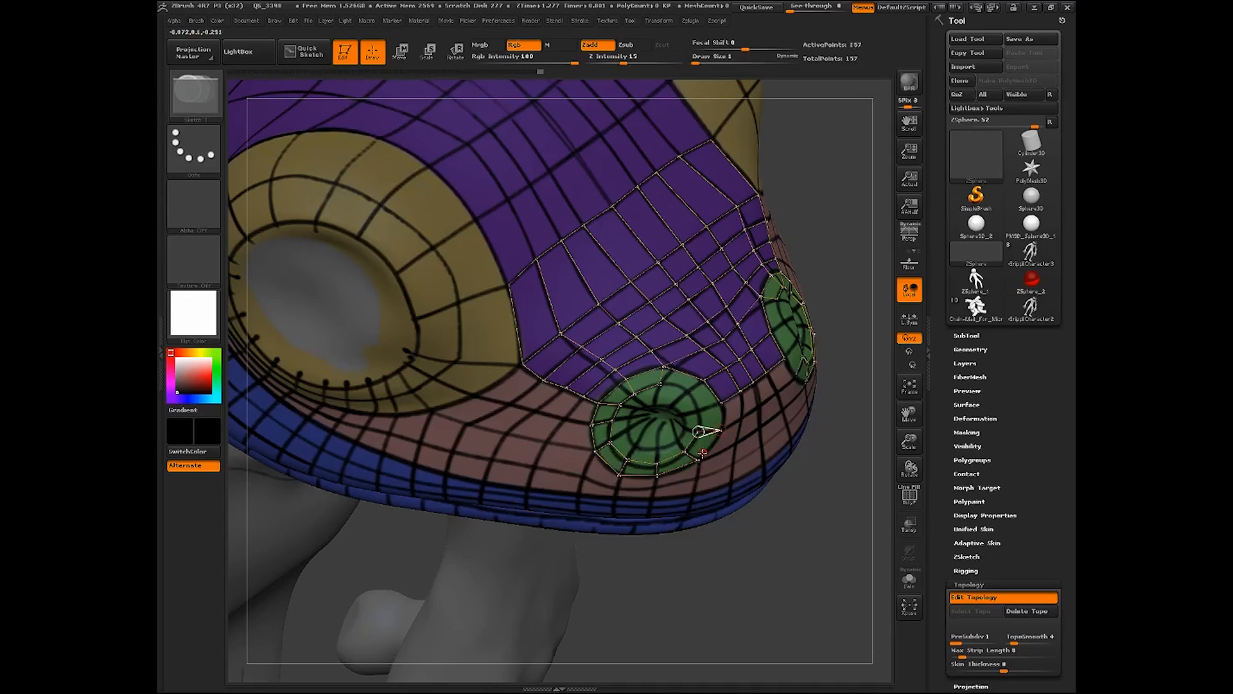
click(698, 460)
Close the nostril's outer ring with the remaining mirrored quads on its upper inner side, undoing a misplaced point
click(699, 411)
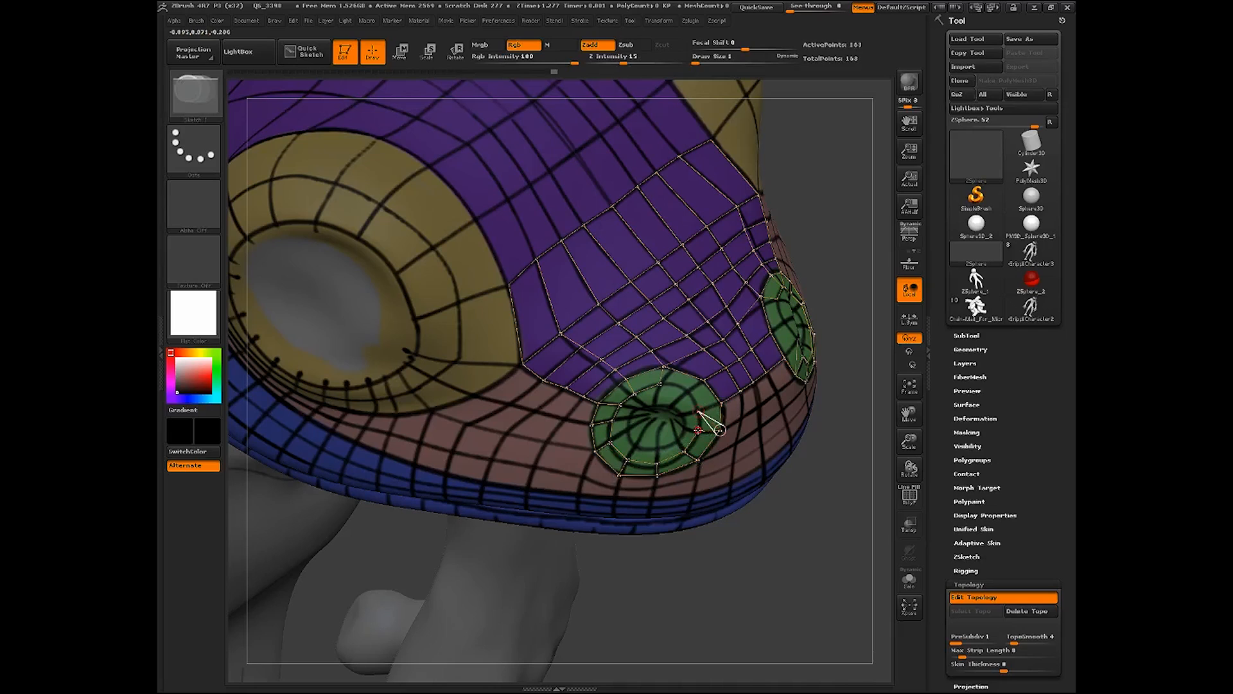
key(ctrl+z)
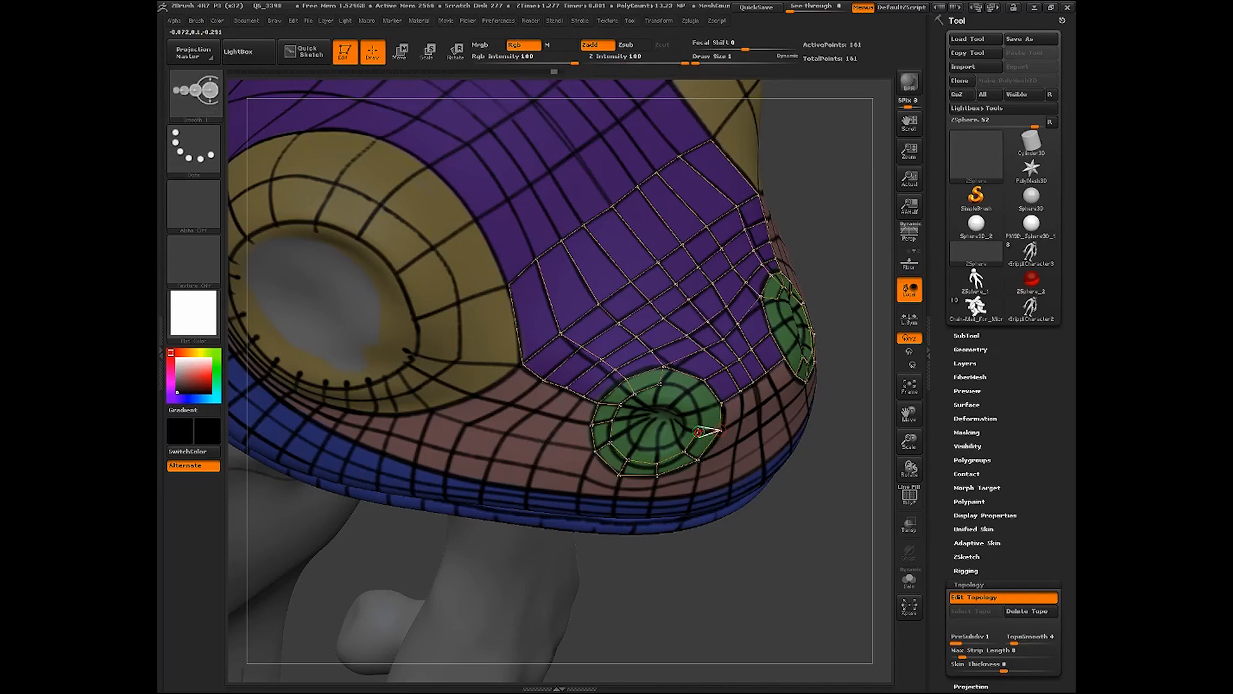
shift+click(698, 412)
click(721, 403)
shift+click(689, 394)
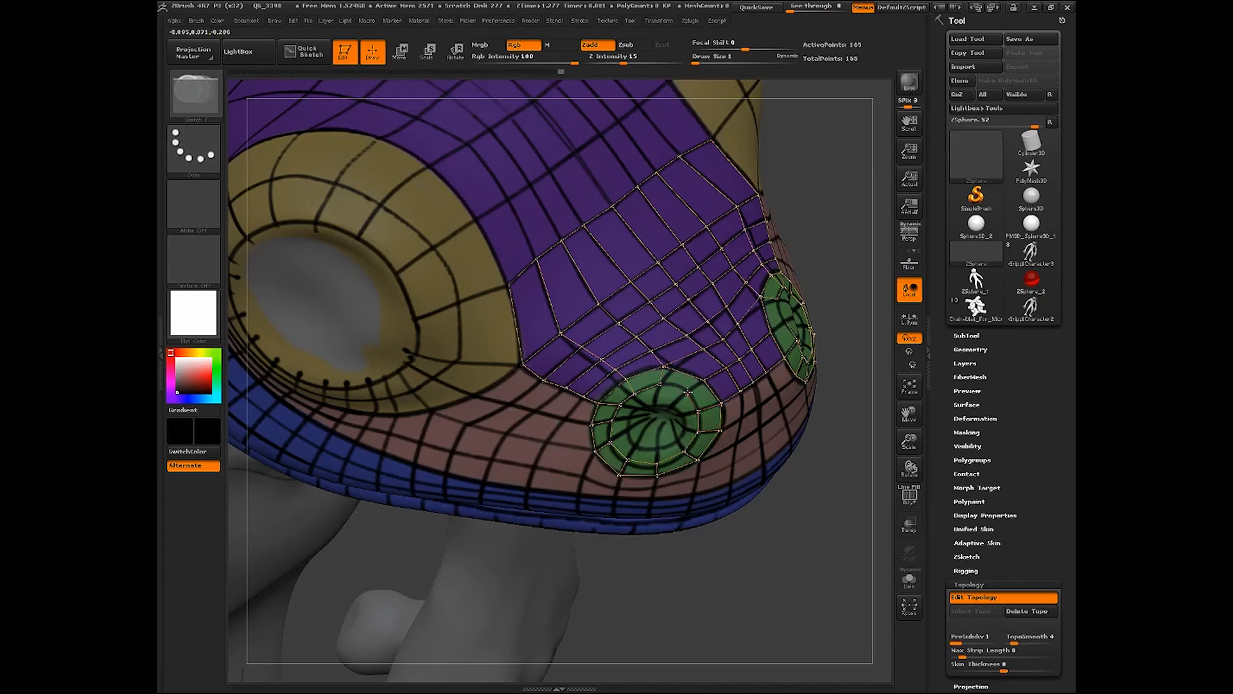
click(704, 380)
shift+click(689, 393)
click(698, 412)
Start a second, inner ring of mirrored quads inside the nostril, from its top toward its outer side
drag(845, 278, 816, 302)
shift+click(660, 385)
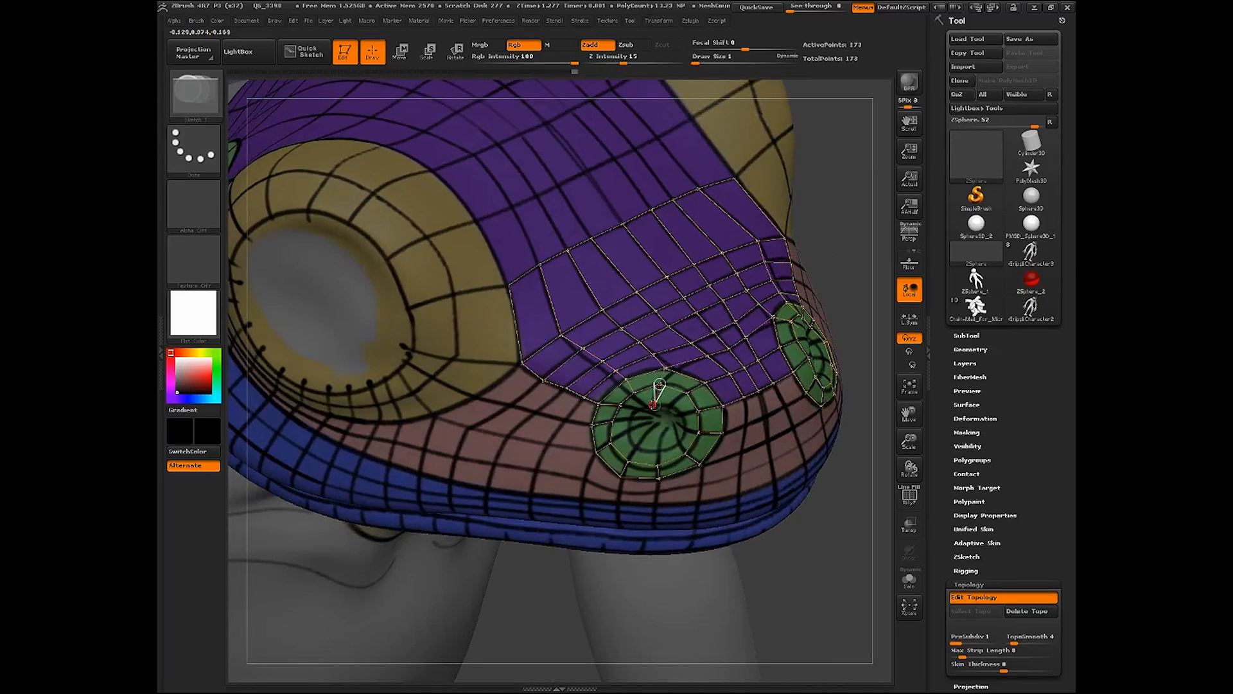
click(653, 405)
shift+click(621, 404)
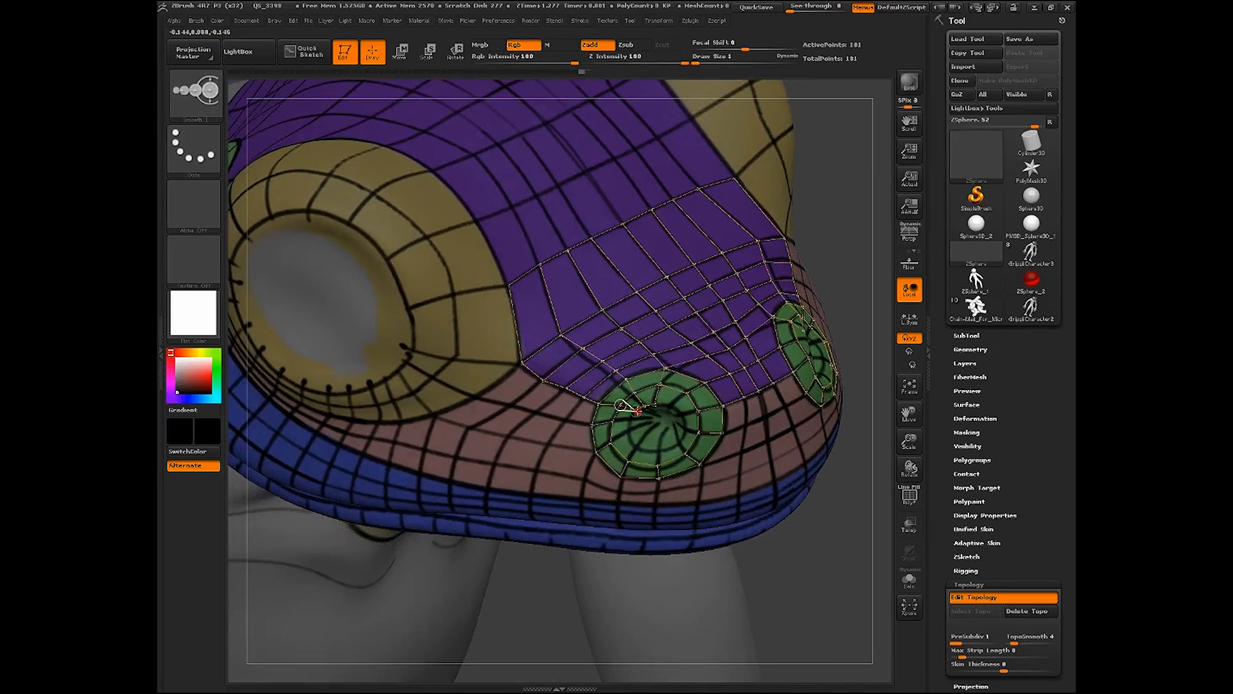
click(631, 420)
click(612, 423)
Continue the second nostril ring down its outer side and lower outer corner with two mirrored quads
shift+click(631, 421)
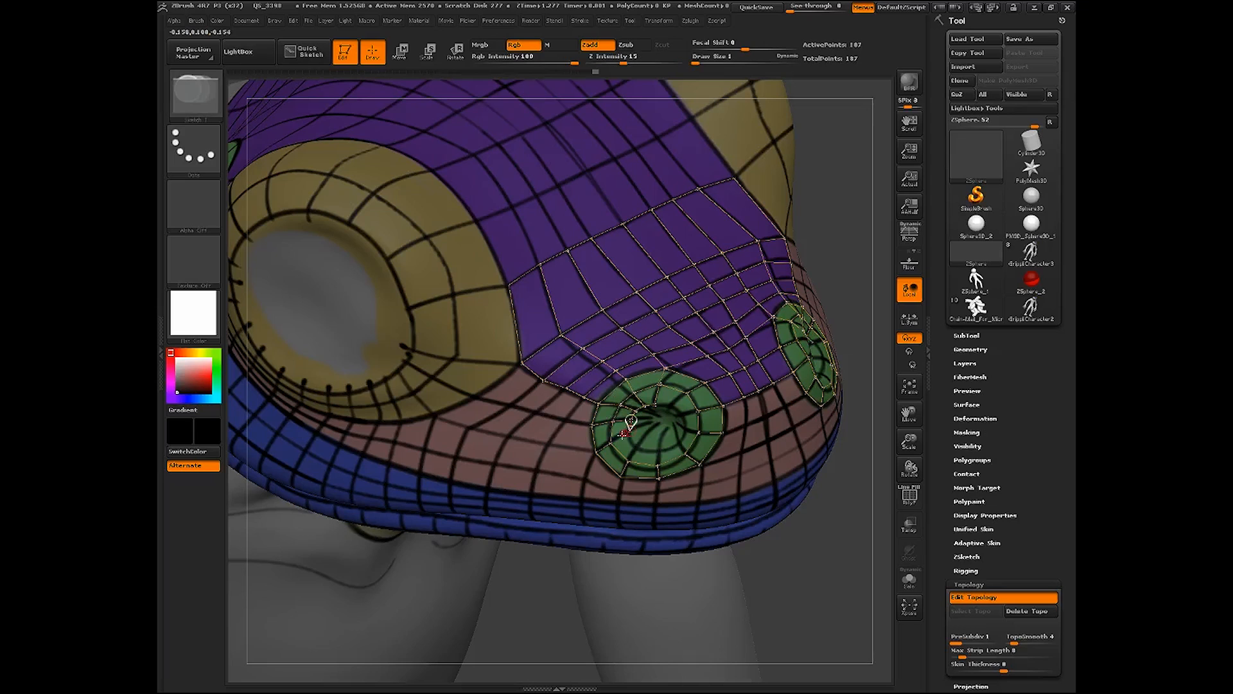
click(610, 443)
shift+click(628, 435)
click(636, 446)
click(629, 461)
shift+click(637, 446)
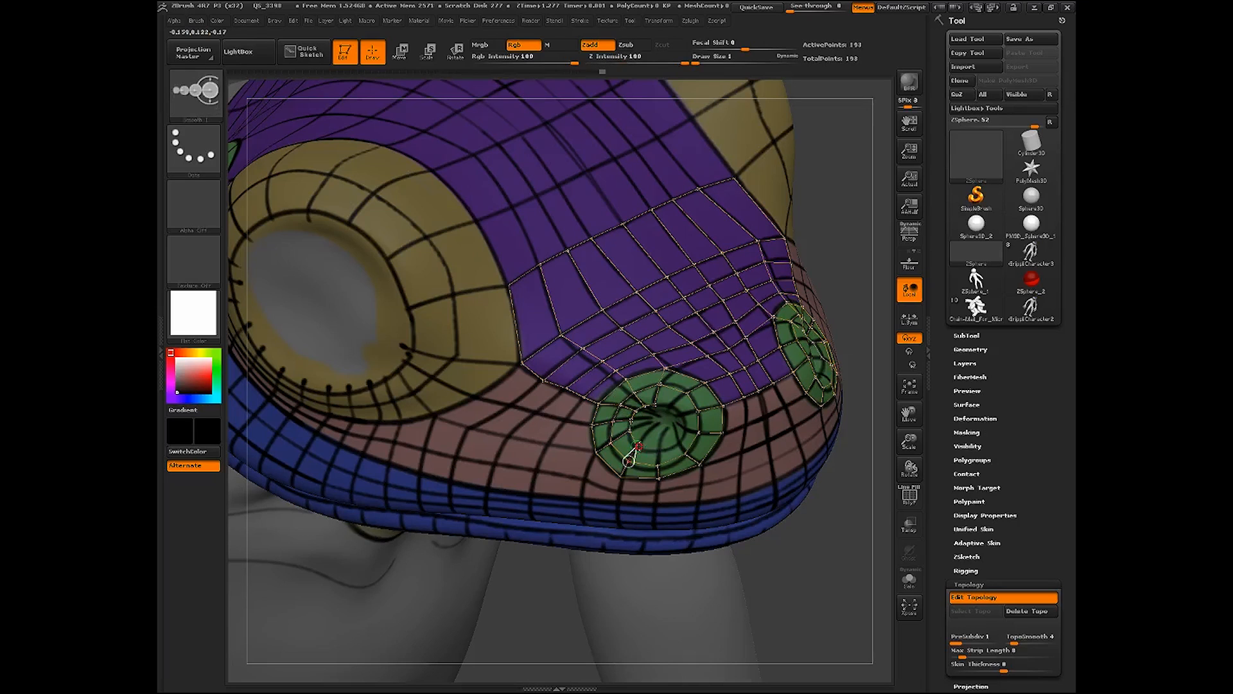
Extend the second nostril ring along its underside toward the lower inner corner with mirrored quads
click(658, 451)
click(658, 466)
shift+click(658, 451)
click(679, 443)
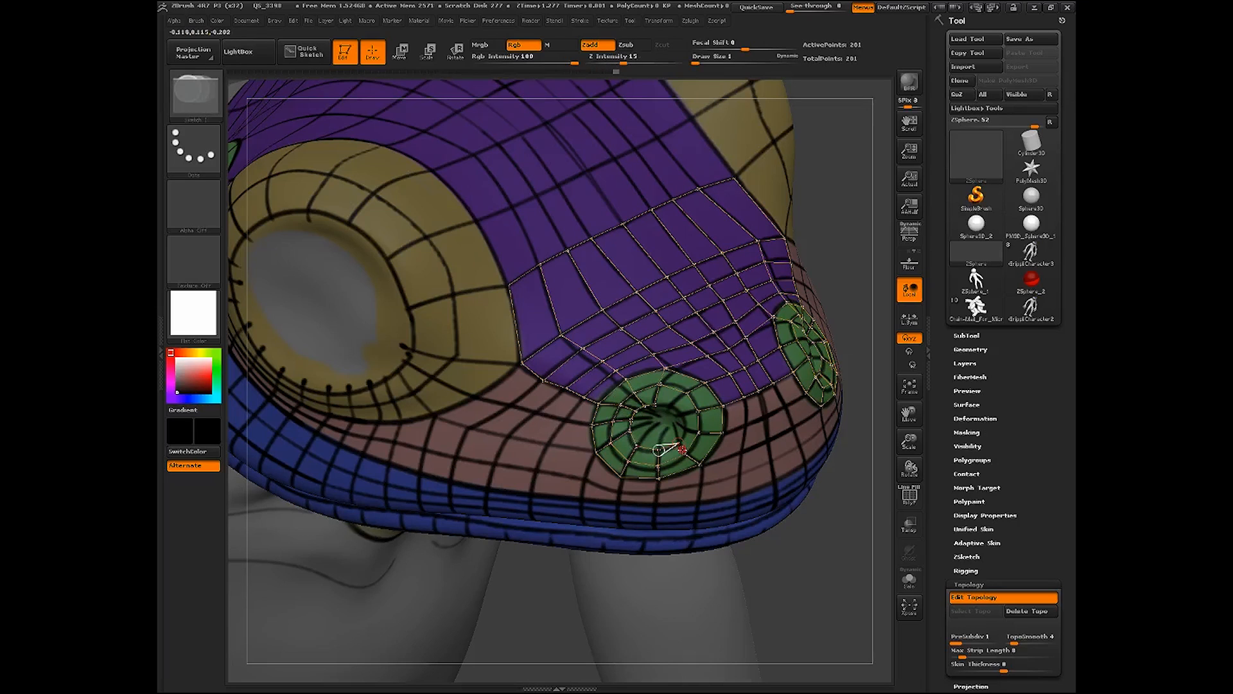
Rebuild the second ring's edges at the nostril's underside and lower inner corner, undoing a misconnected edge
drag(909, 441, 902, 566)
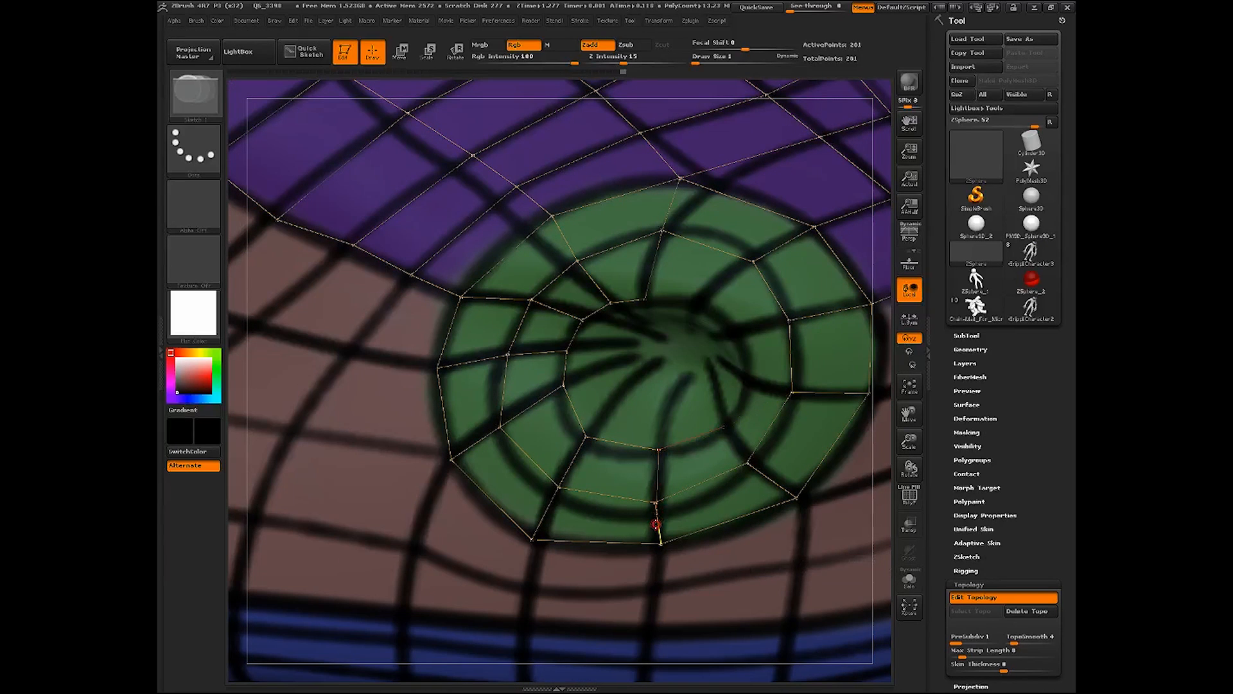
drag(909, 468, 650, 515)
drag(465, 614, 645, 524)
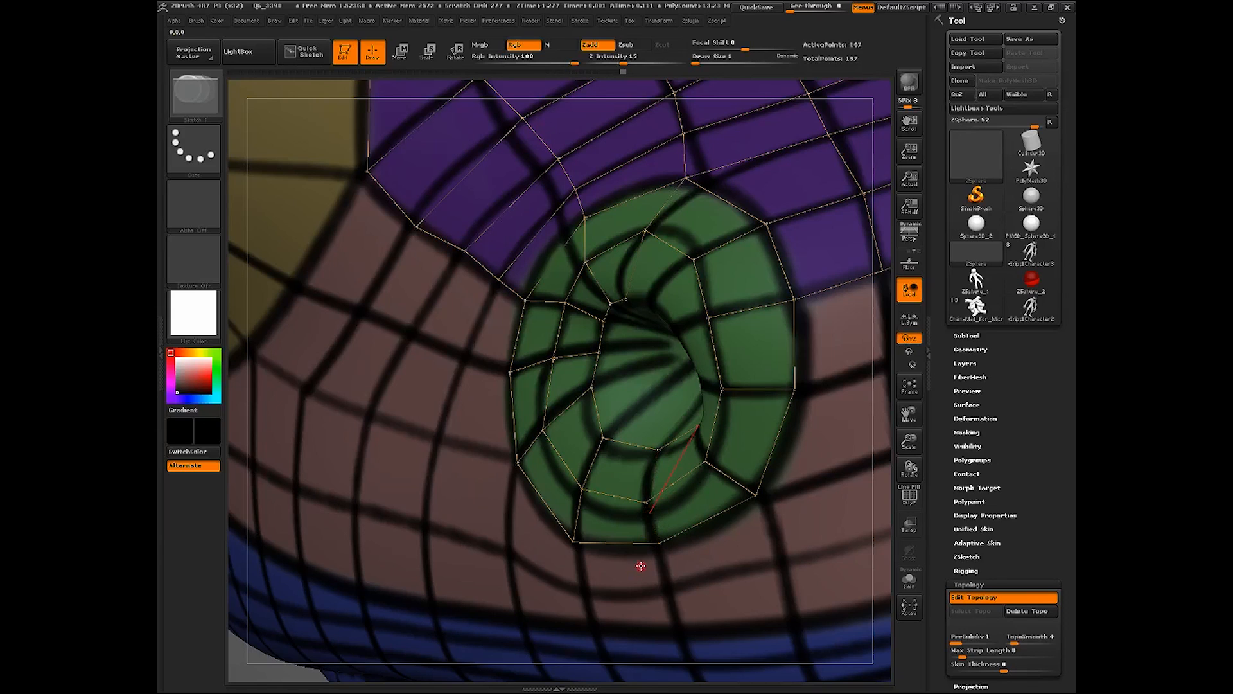
click(658, 543)
click(646, 502)
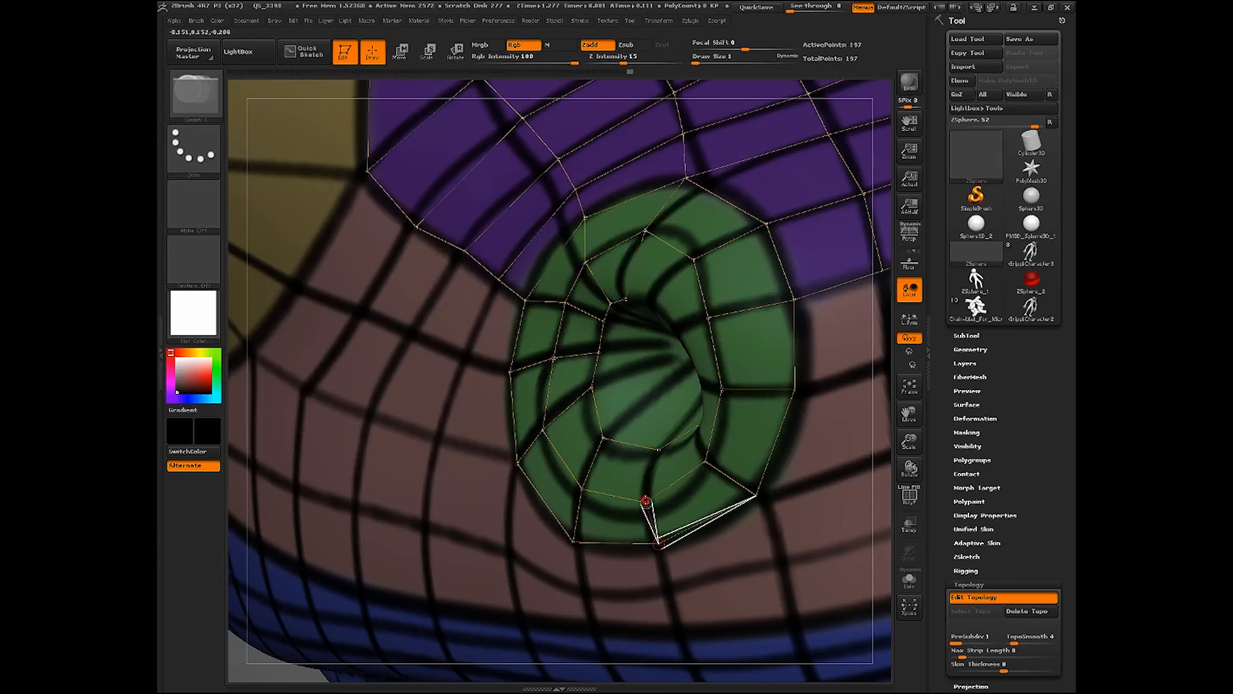
click(657, 449)
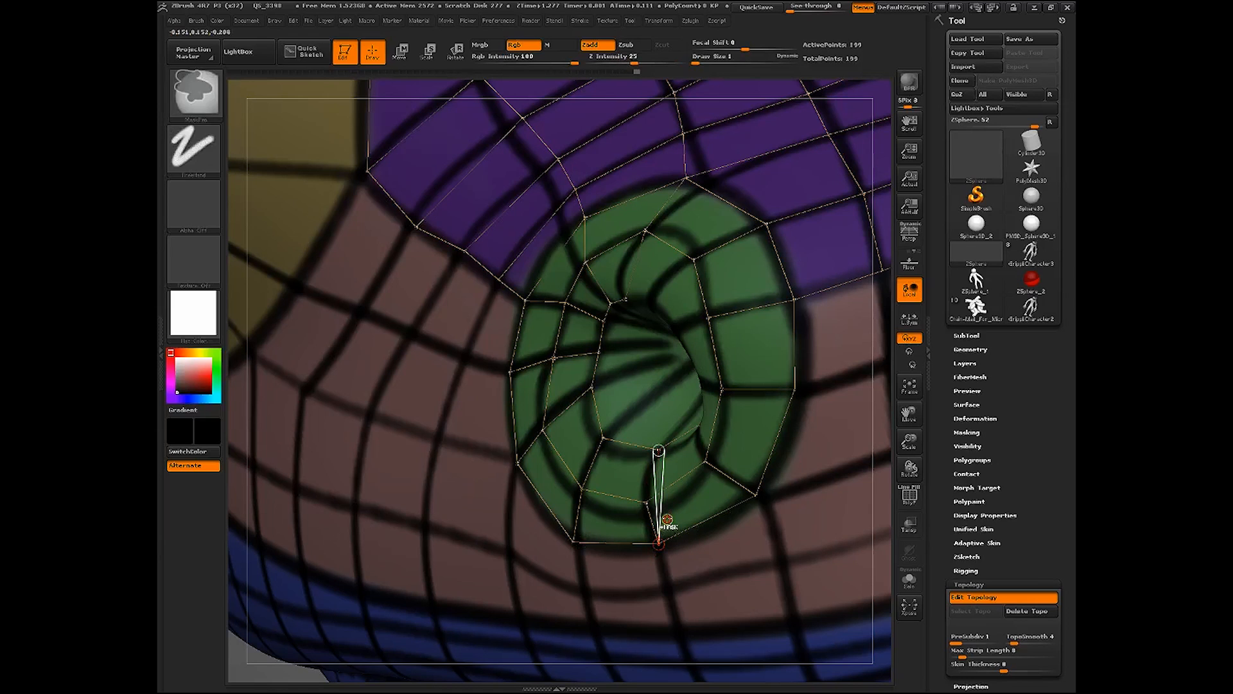
key(ctrl+z)
shift+click(646, 502)
click(658, 450)
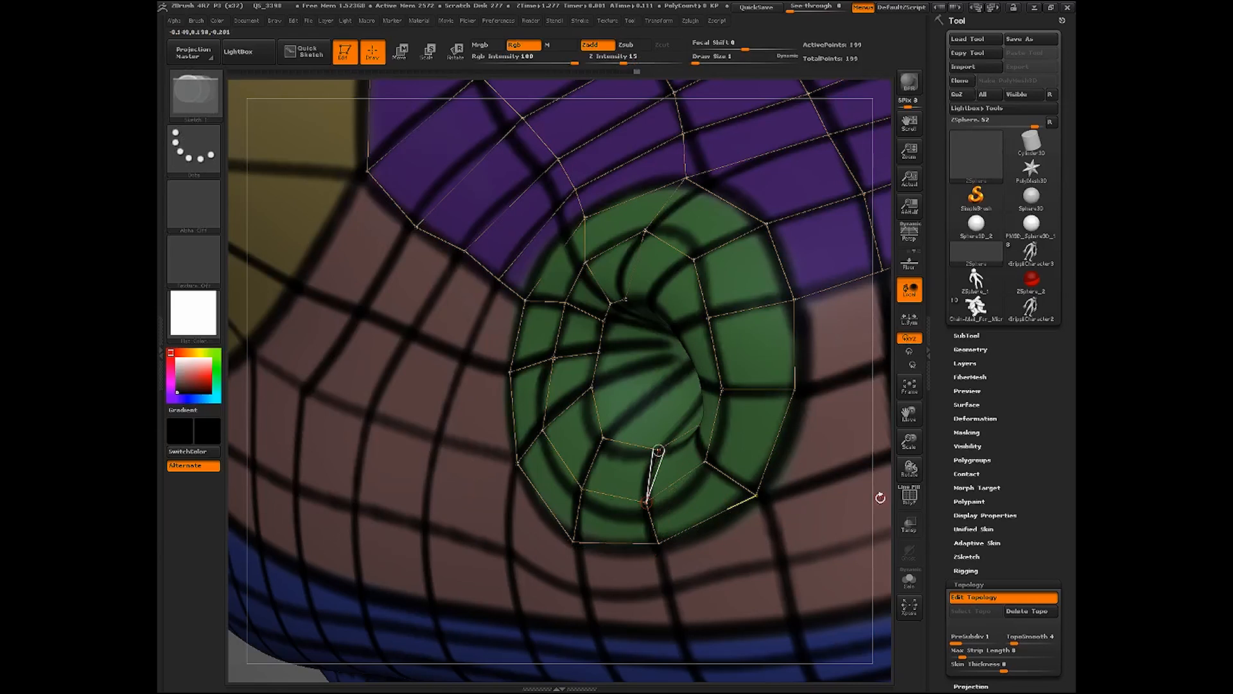
mouse_move(911, 468)
mouse_down()
mouse_move(927, 474)
mouse_move(822, 434)
mouse_up()
click(747, 466)
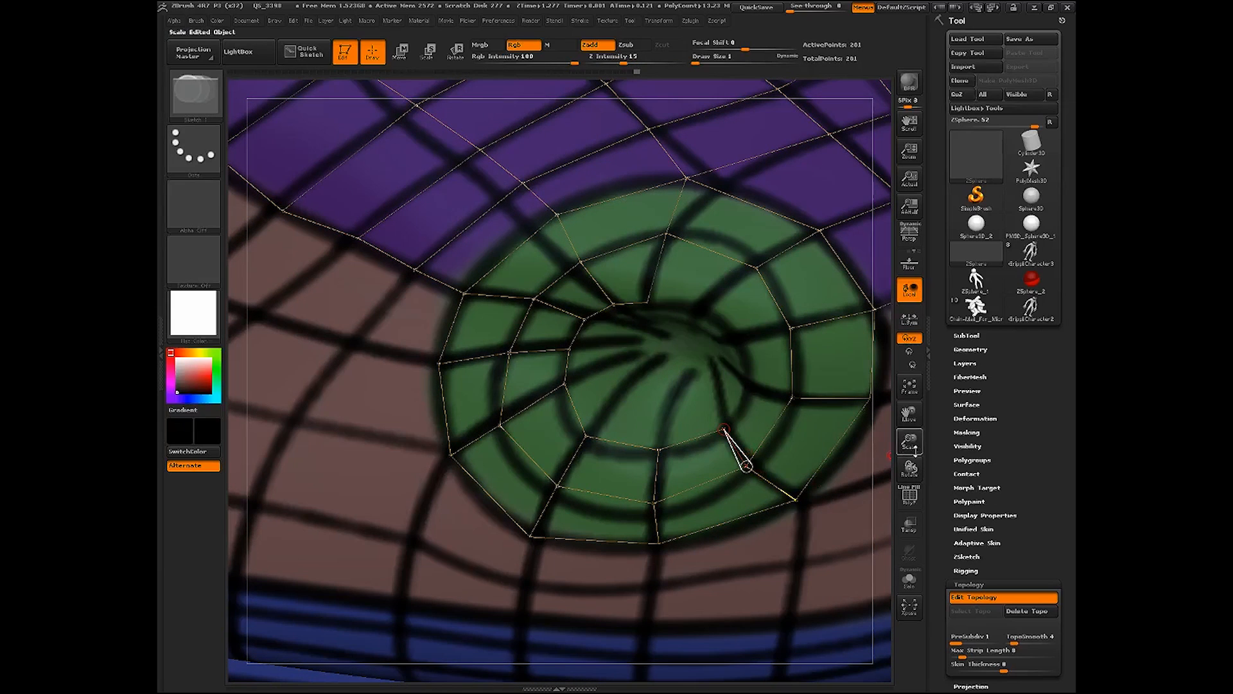
drag(909, 468, 848, 422)
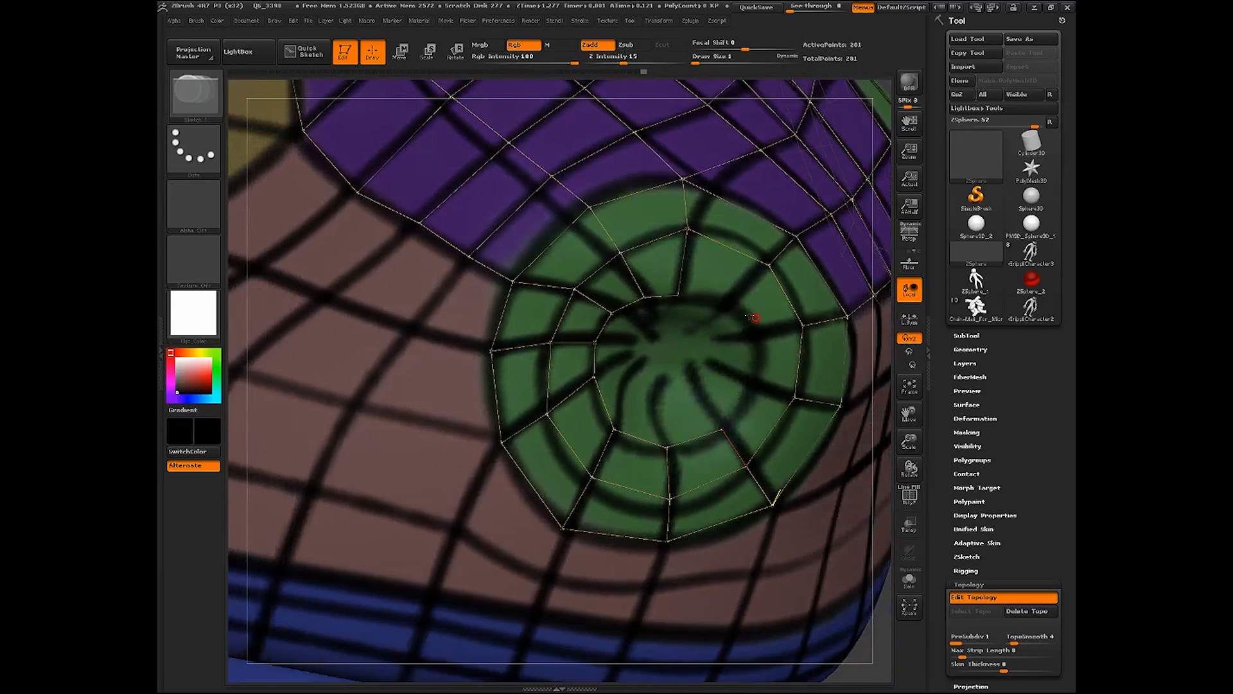
Add two mirrored quads to the second ring from the nostril's top across its upper inner side
click(678, 296)
click(730, 303)
click(768, 265)
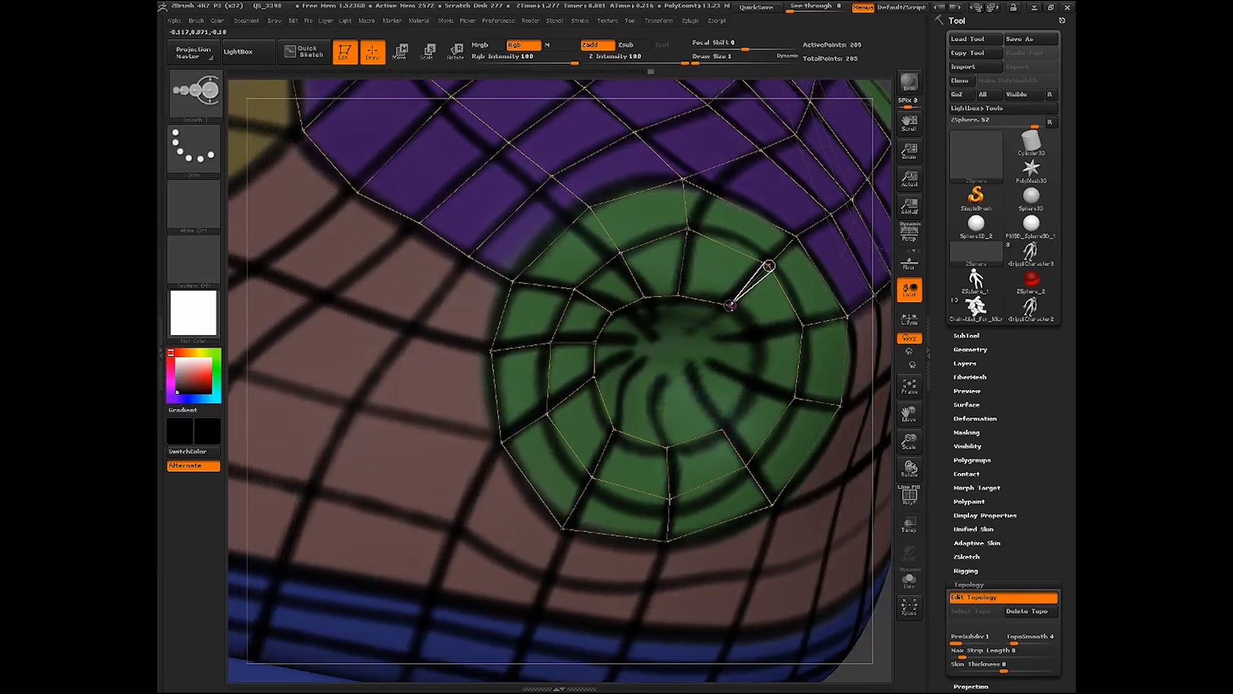
shift+click(730, 305)
click(759, 336)
click(802, 326)
Close the second nostril ring with the remaining mirrored quads down its inner side
shift+click(760, 336)
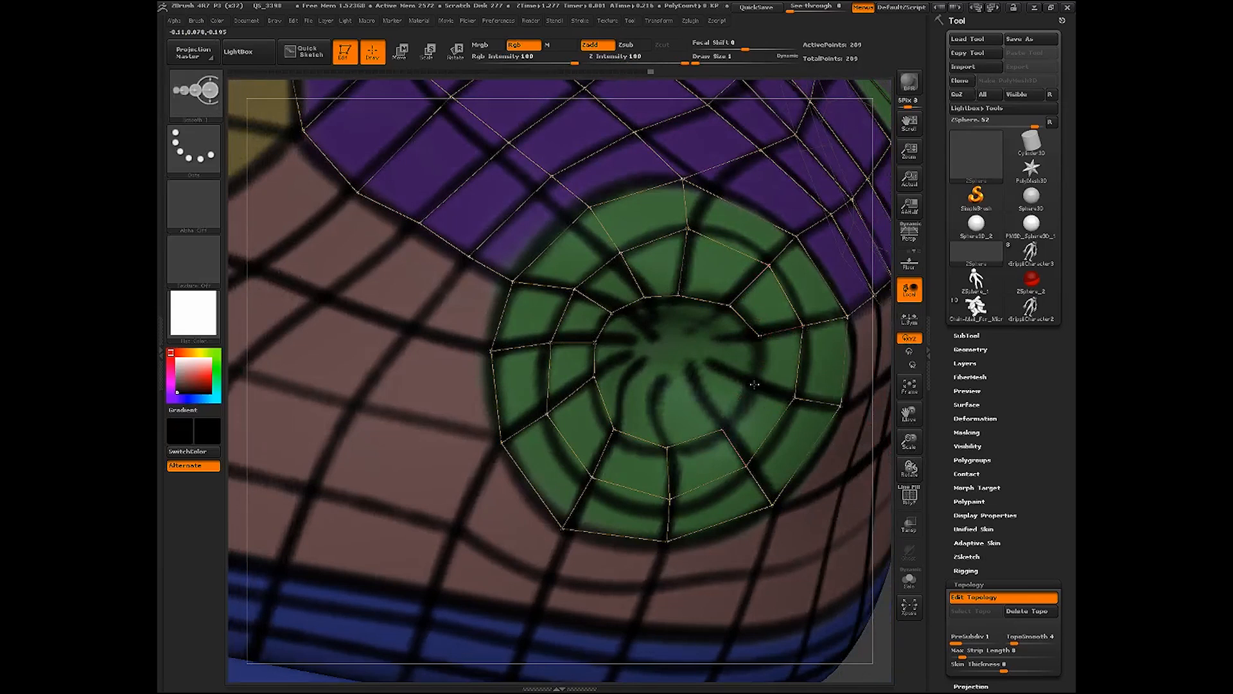
click(754, 382)
click(795, 398)
click(721, 427)
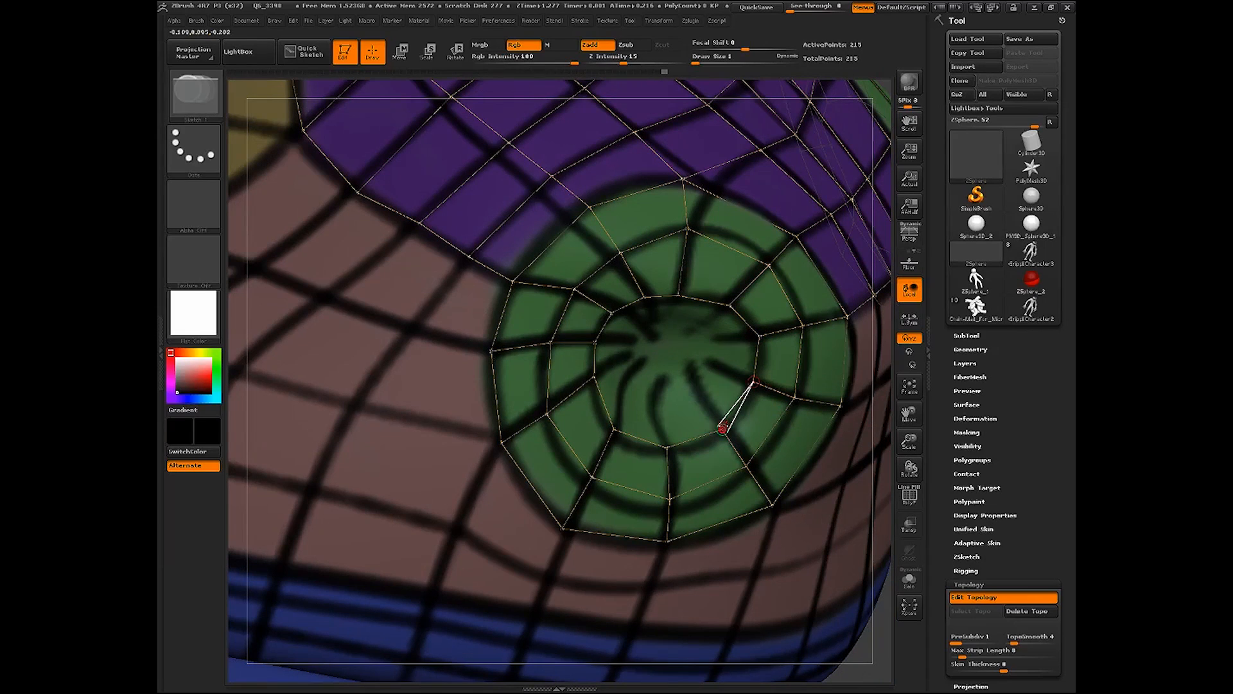
Start a third ring deep inside the nostril with two mirrored quads on its inner side
click(698, 379)
click(716, 365)
click(753, 382)
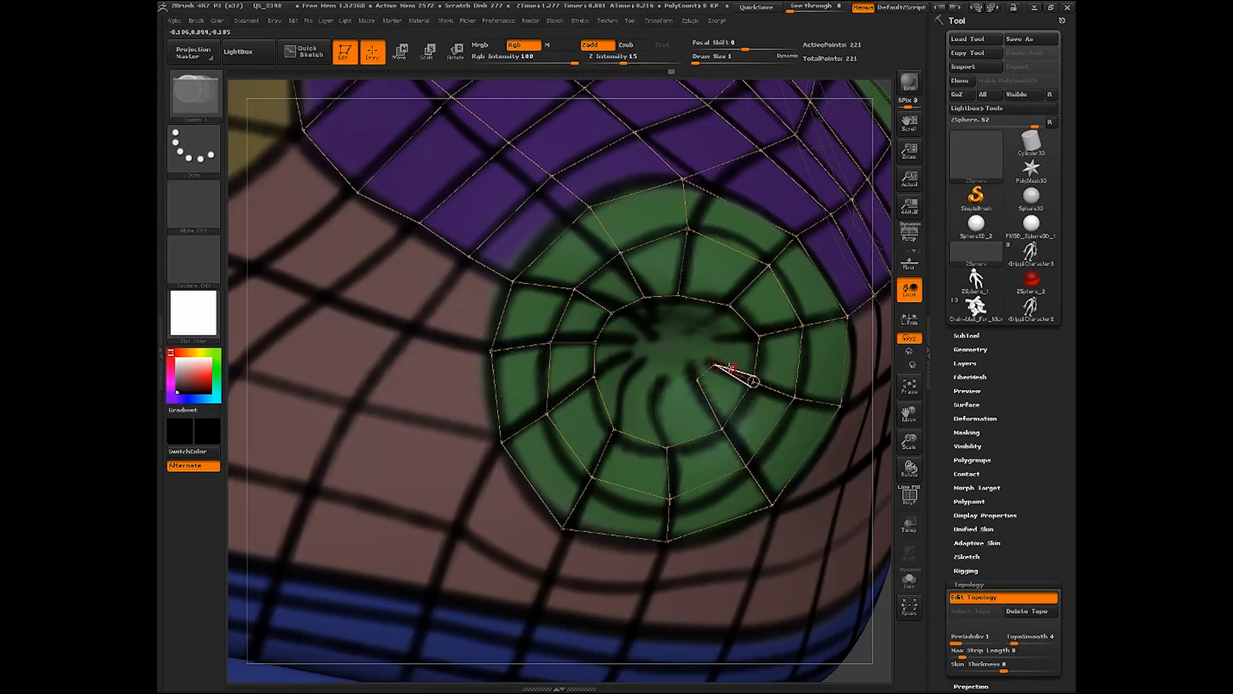
shift+click(715, 365)
click(718, 349)
click(760, 336)
Extend the third ring over the nostril's upper inner side to its top with two mirrored quads
shift+click(719, 349)
click(708, 333)
click(730, 307)
shift+click(708, 333)
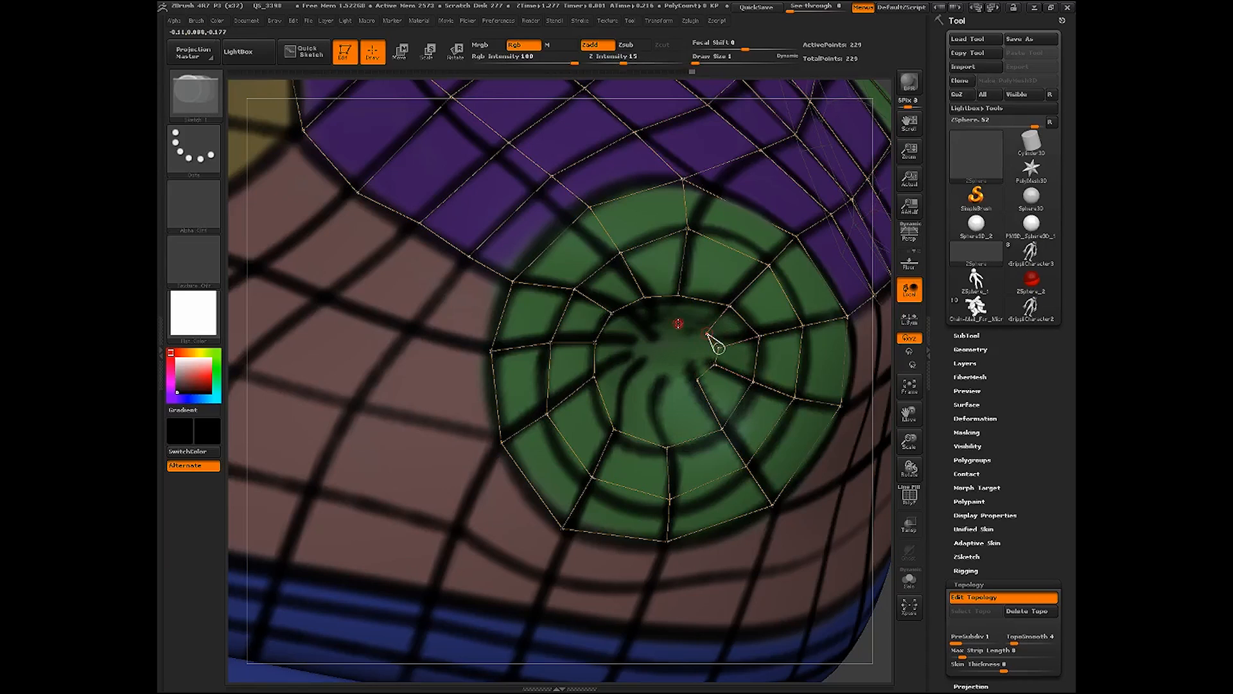
click(678, 324)
click(678, 296)
Add a third-ring quad on the nostril's underside and join the ring's upper and lower points to cap its inner half
shift+click(699, 379)
click(671, 381)
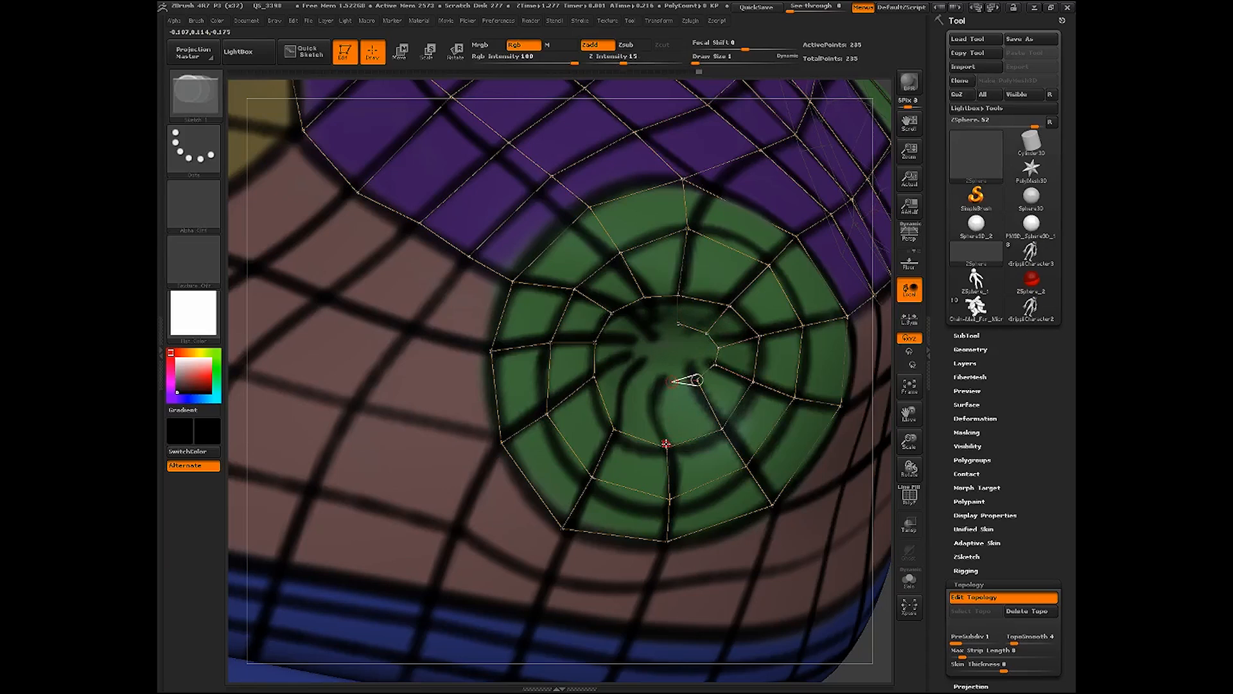
click(667, 447)
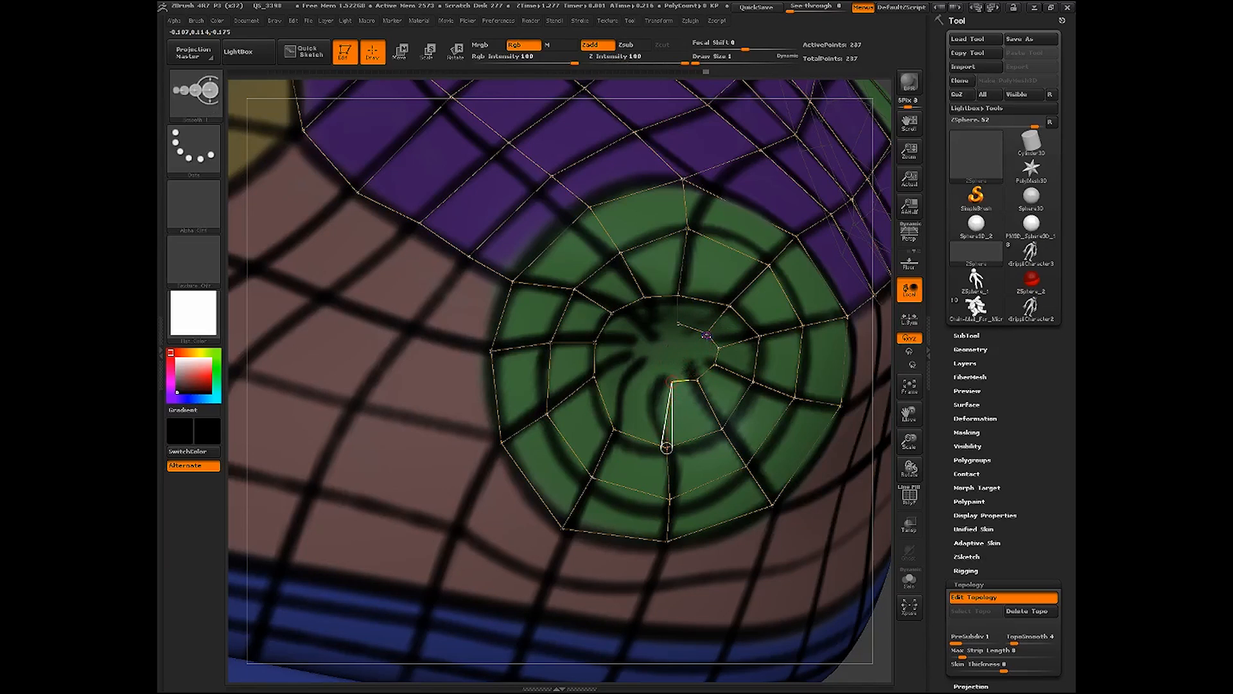
shift+click(709, 334)
click(698, 379)
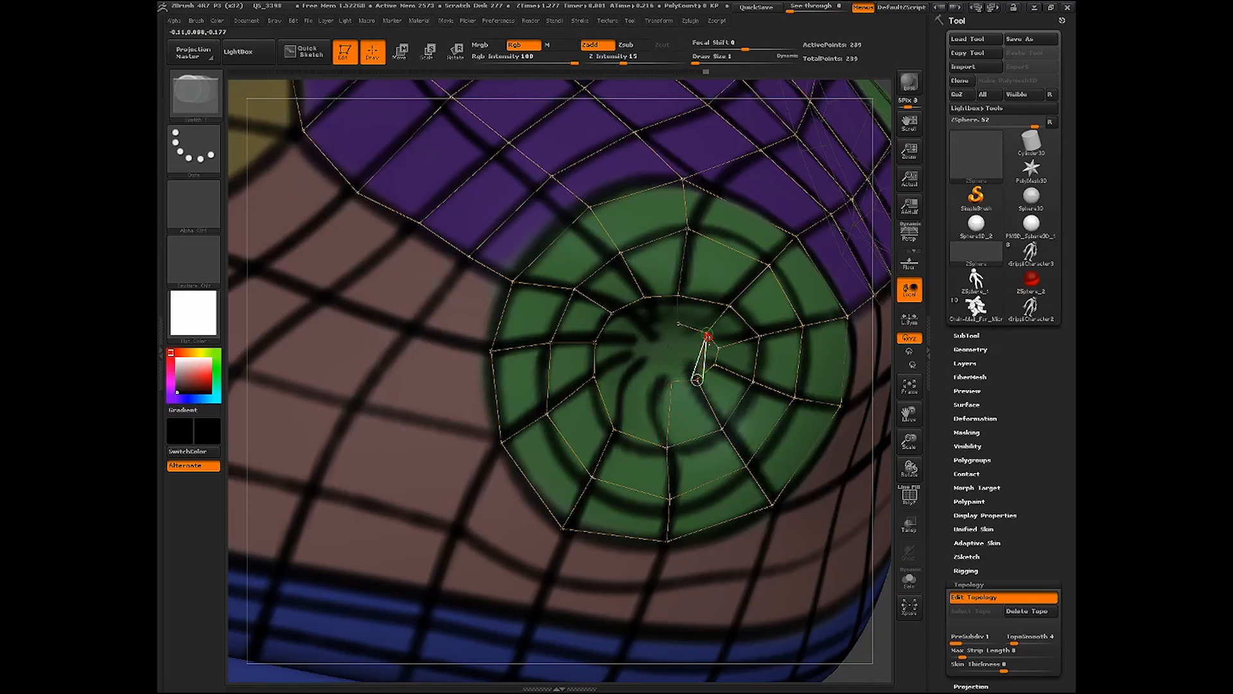
shift+click(678, 324)
click(671, 381)
Add third-ring quads at the nostril's lower outer corner and top, and connect their new points across the opening
shift+click(615, 429)
click(646, 375)
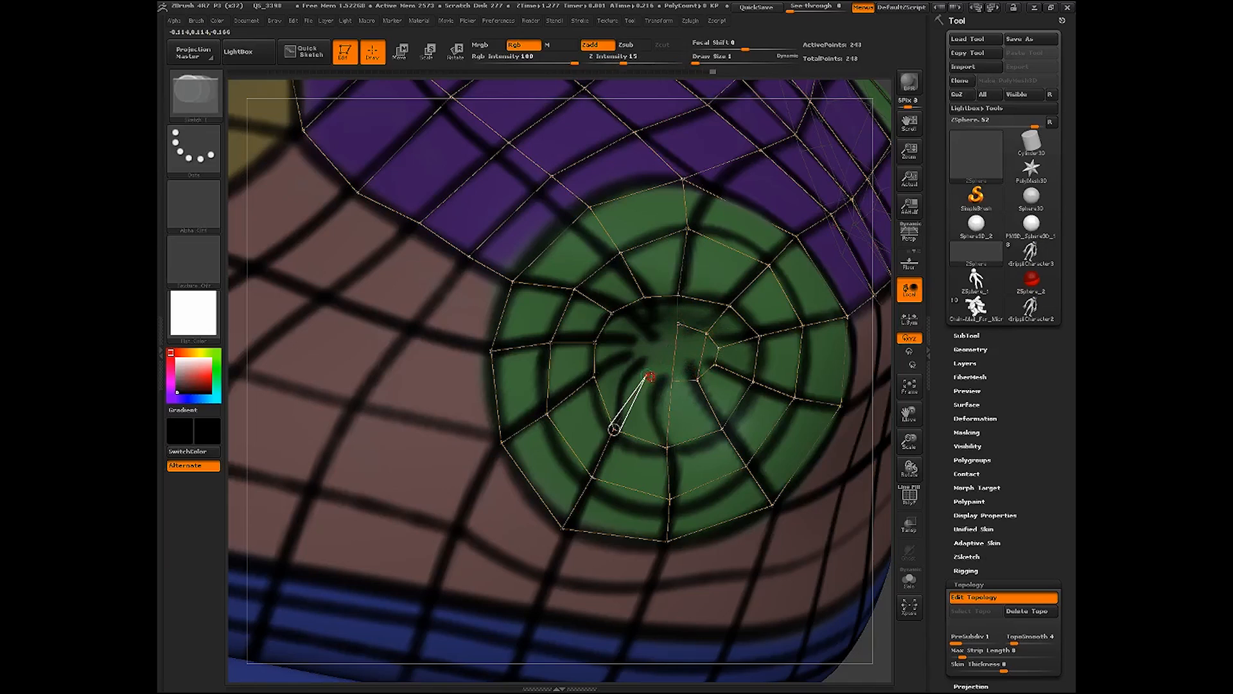
click(671, 382)
shift+click(679, 324)
click(654, 329)
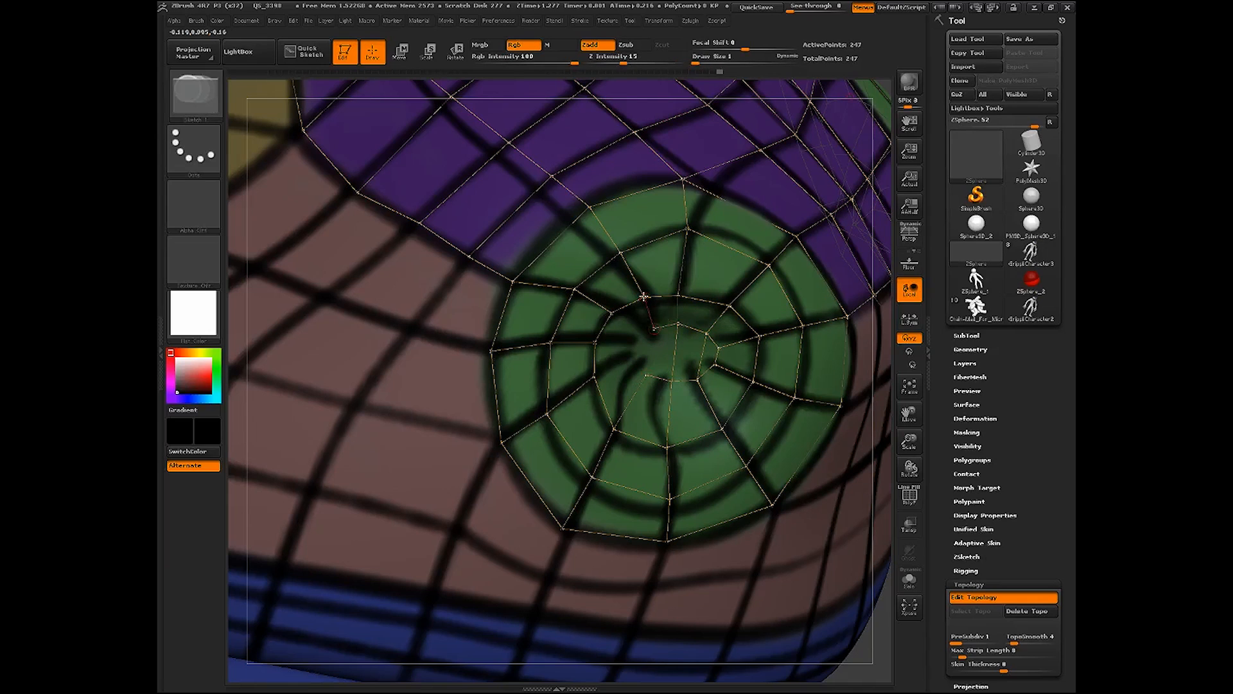
click(644, 297)
shift+click(654, 329)
click(646, 375)
Close the third ring along the nostril's outer side and finish capping its centre with mirrored quads
shift+click(594, 376)
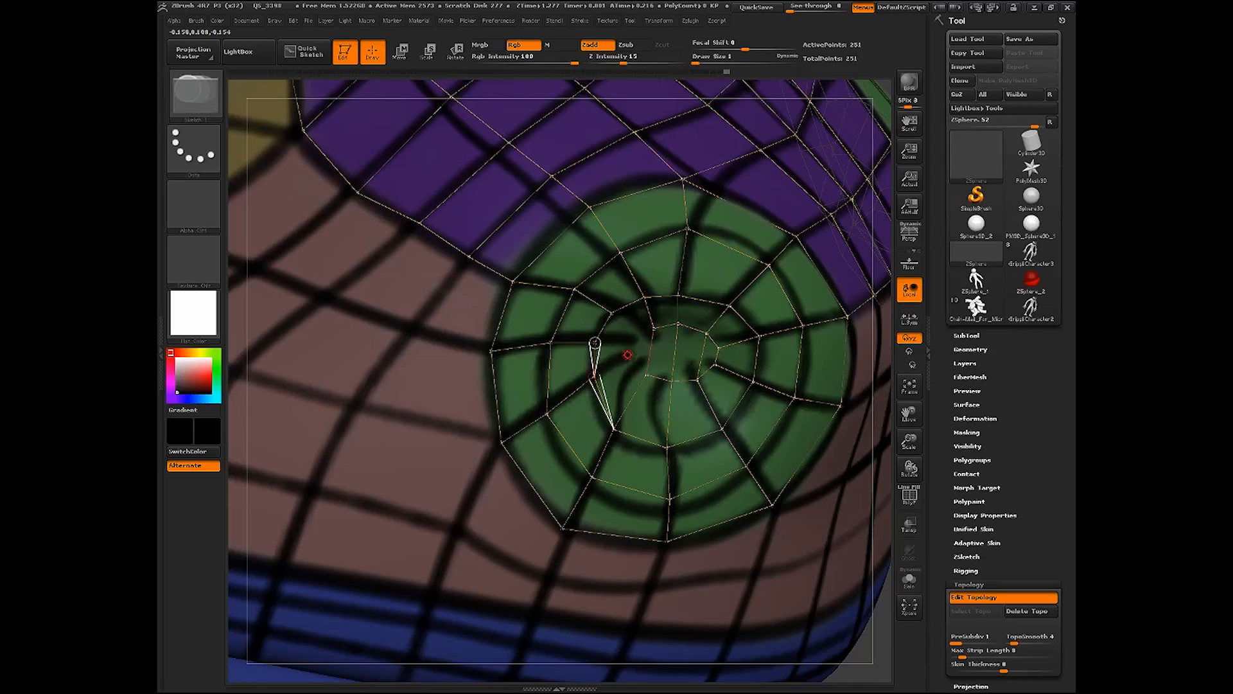
click(629, 355)
click(646, 375)
shift+click(629, 355)
click(634, 333)
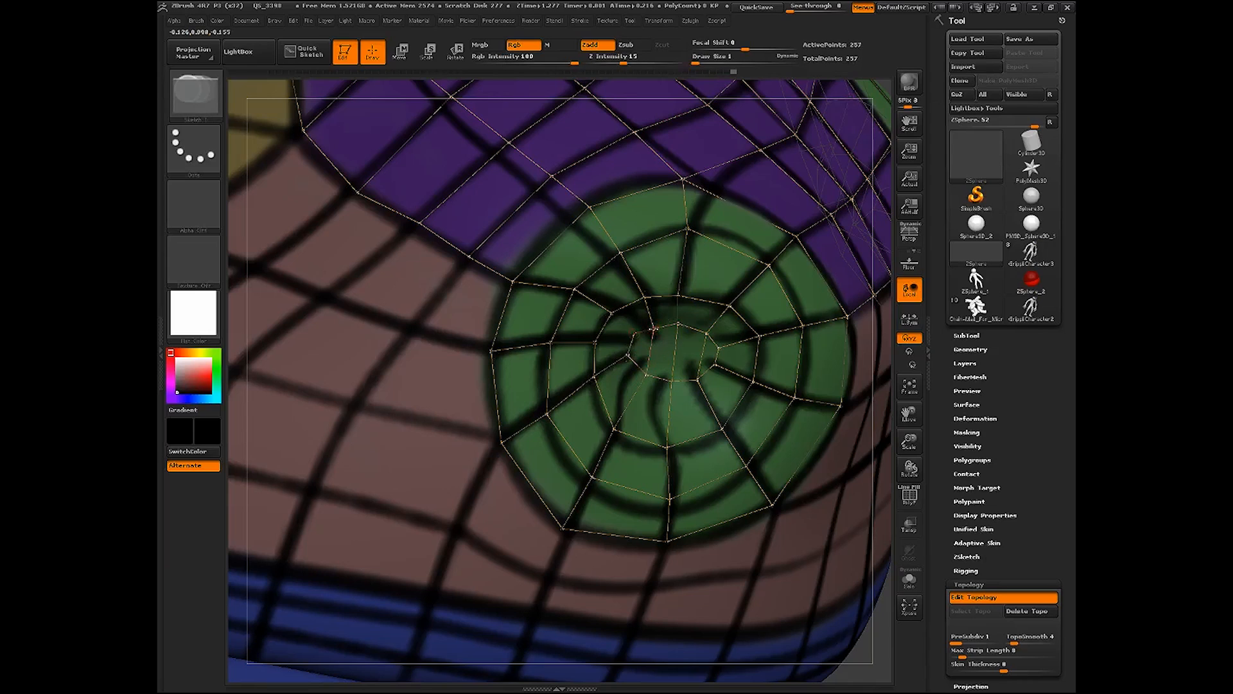
click(654, 329)
shift+click(634, 334)
click(612, 313)
shift+click(634, 334)
shift+click(594, 342)
click(629, 356)
Preview the adaptive skin and examine the snout and nostril surfaces
drag(912, 444, 839, 375)
drag(748, 504, 822, 473)
drag(905, 441, 857, 391)
drag(792, 532, 761, 531)
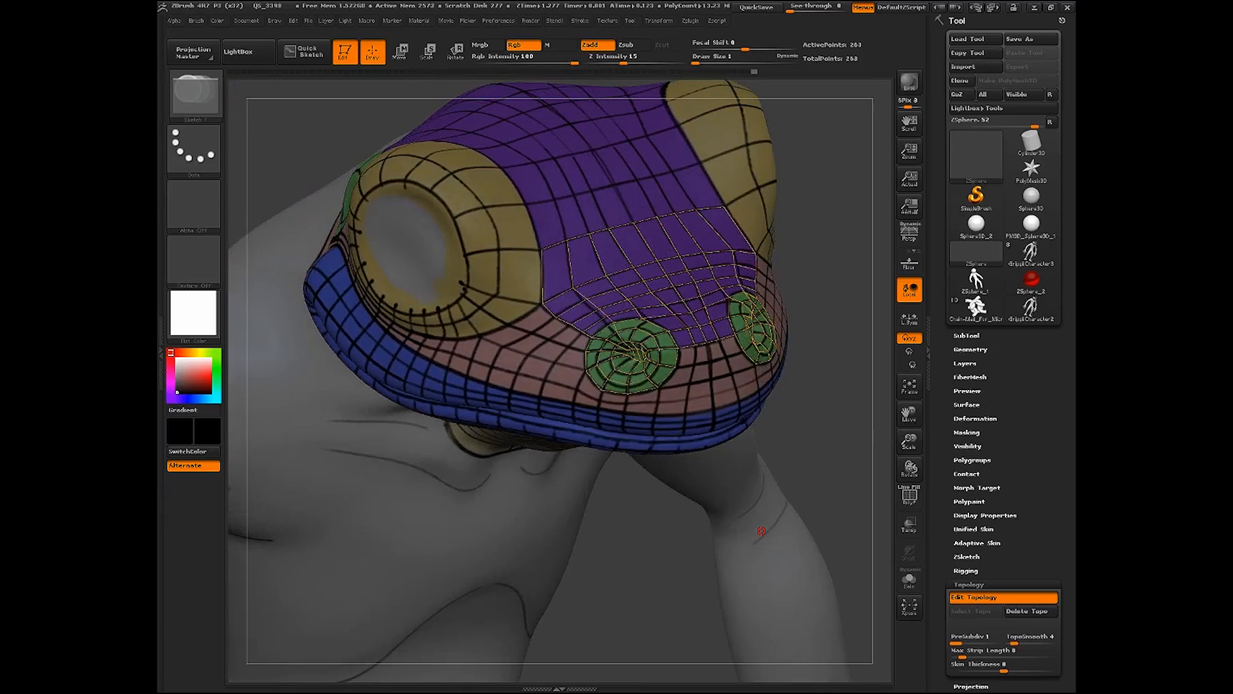
key(a)
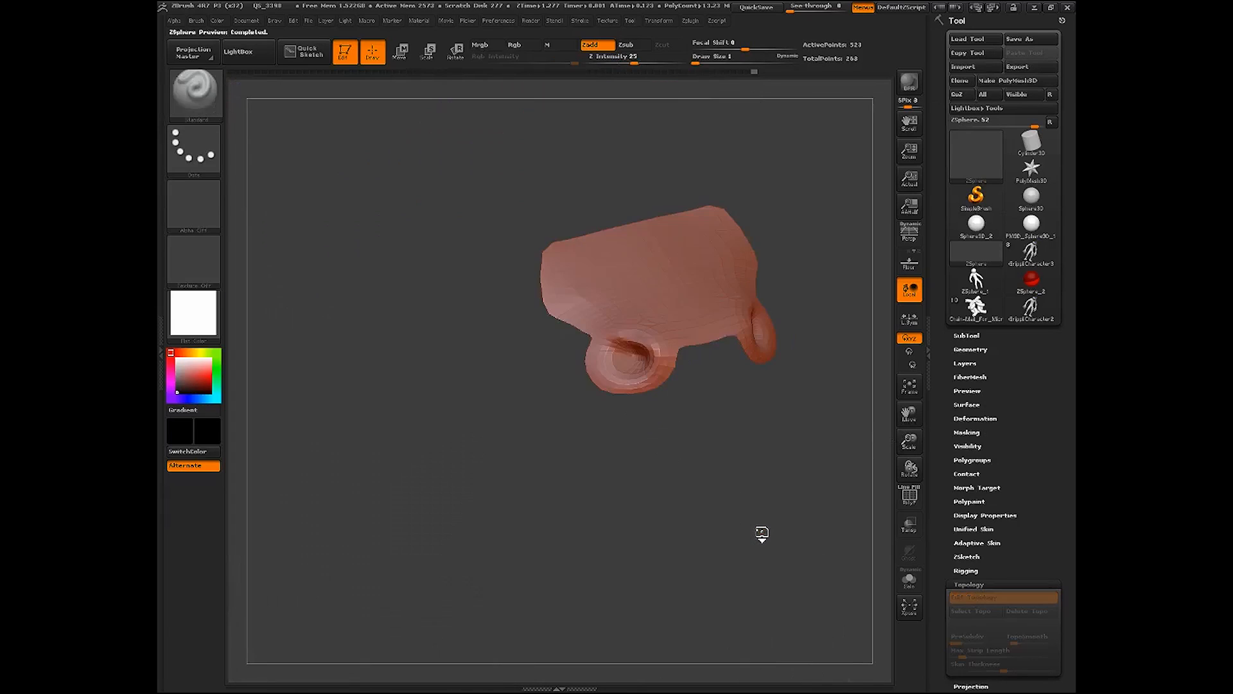
drag(762, 531, 722, 507)
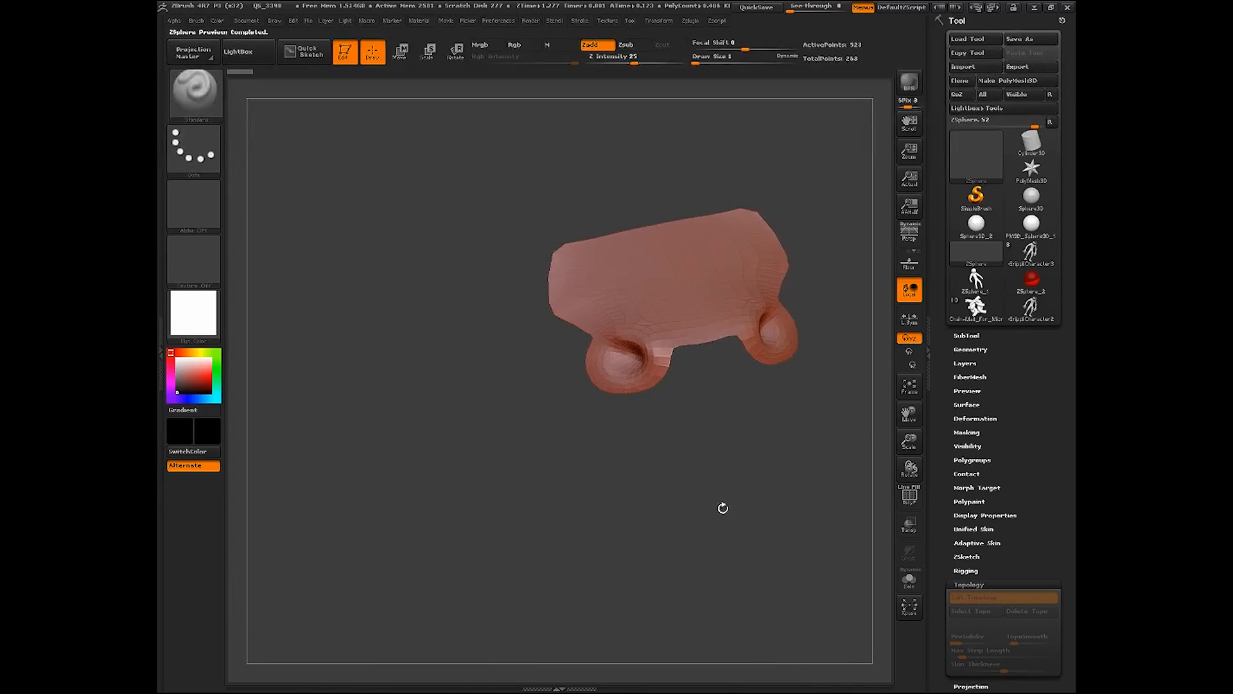
drag(909, 442, 898, 463)
drag(909, 415, 796, 474)
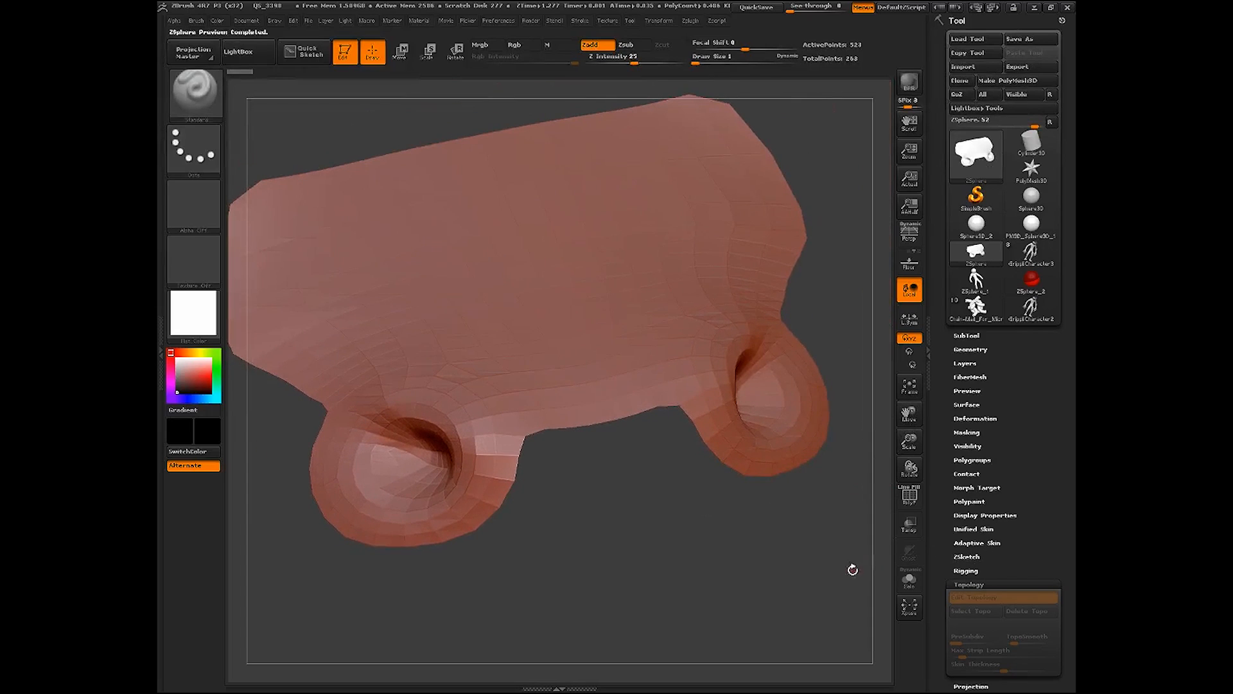
drag(853, 570, 835, 581)
Set the adaptive skin density to 1, check the preview and return to the topology view
click(963, 543)
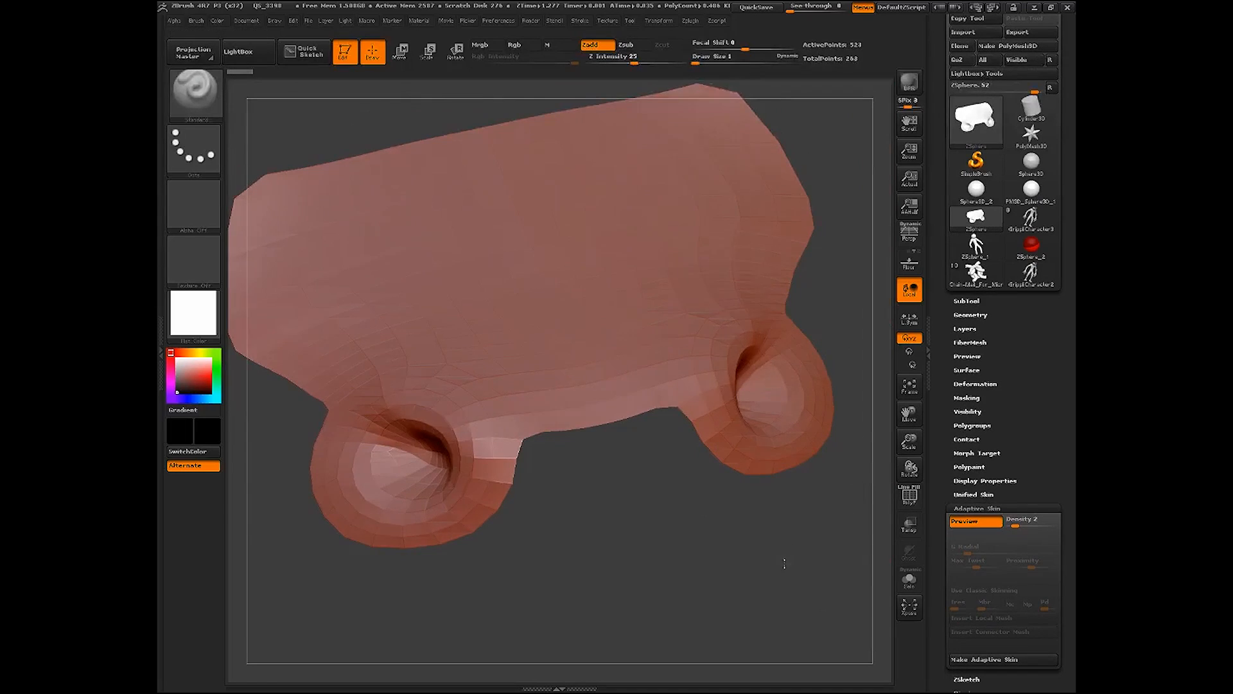
drag(779, 565, 703, 483)
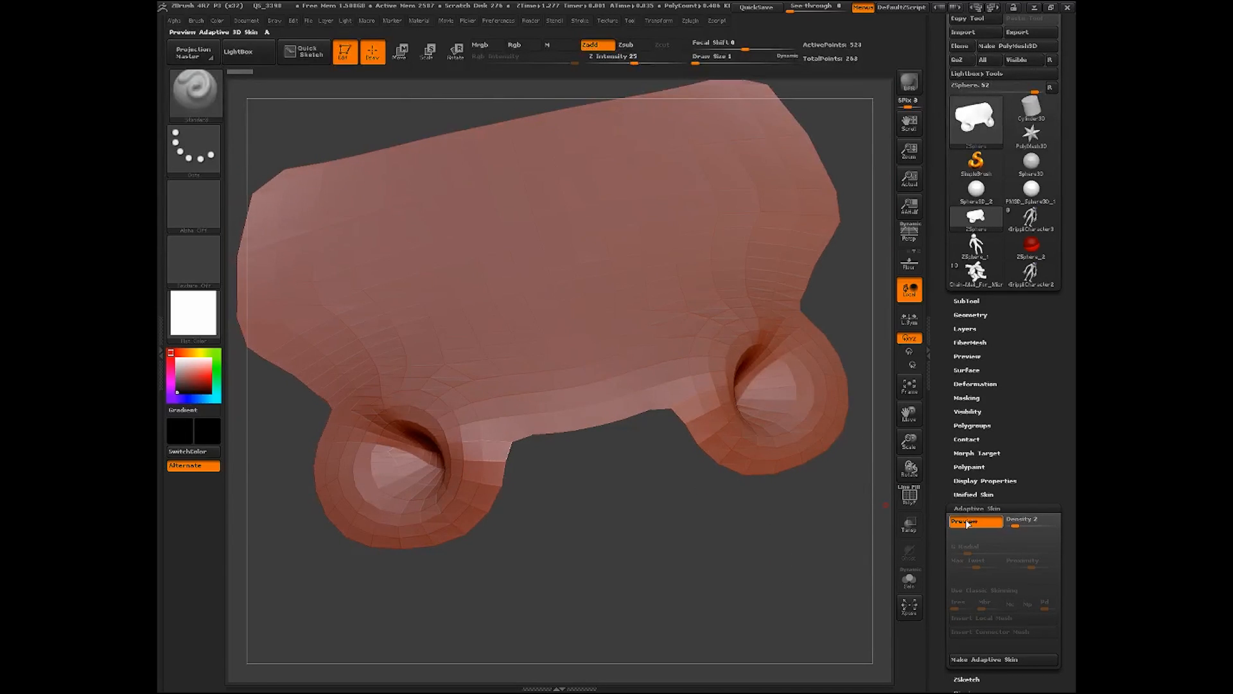
click(1010, 524)
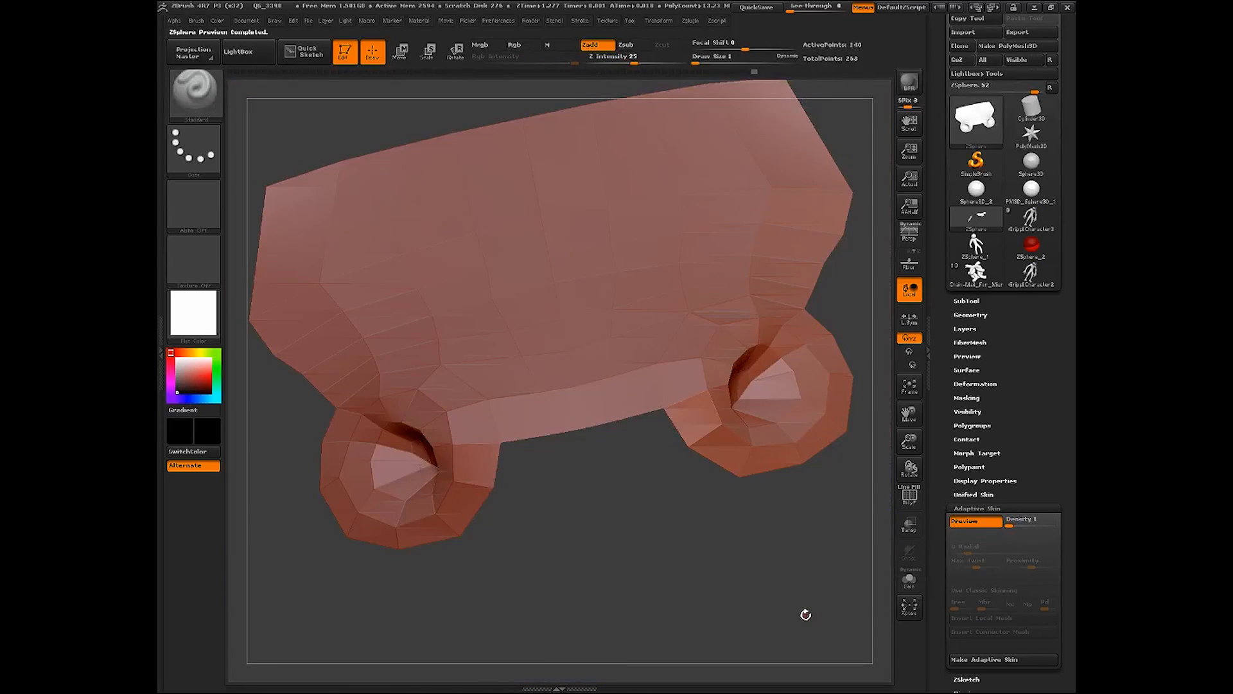
mouse_move(805, 615)
mouse_down()
mouse_move(811, 639)
mouse_move(817, 594)
mouse_move(806, 603)
mouse_up()
drag(734, 501, 804, 589)
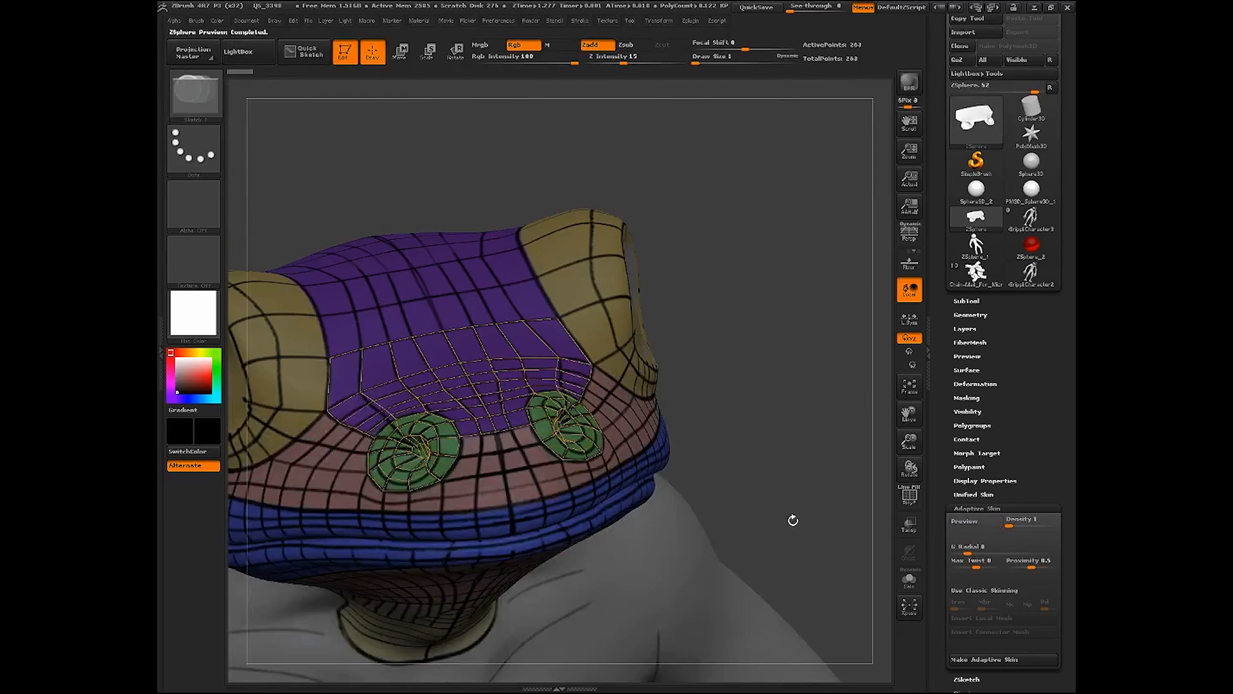
Add the first row of mirrored quads between the nostrils, from the nostril's inner side to the snout's centreline
drag(793, 520, 749, 598)
drag(827, 520, 777, 467)
drag(909, 441, 835, 416)
key(shift)
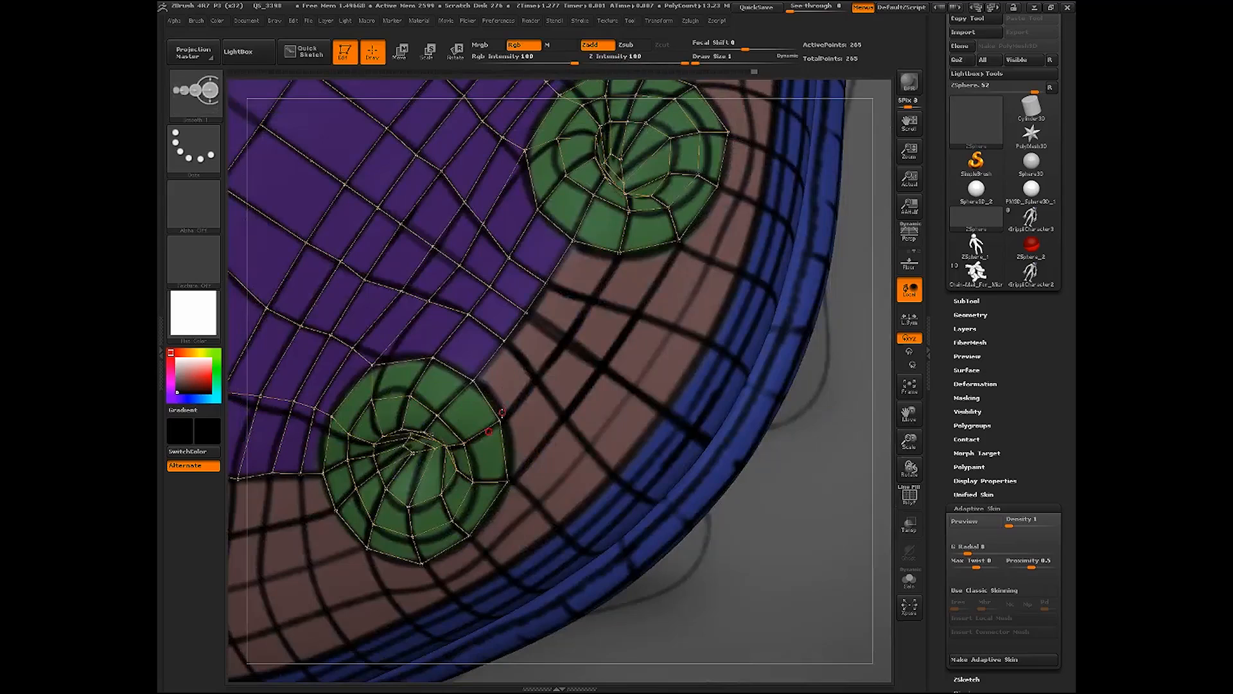
shift+click(500, 421)
click(537, 377)
click(505, 340)
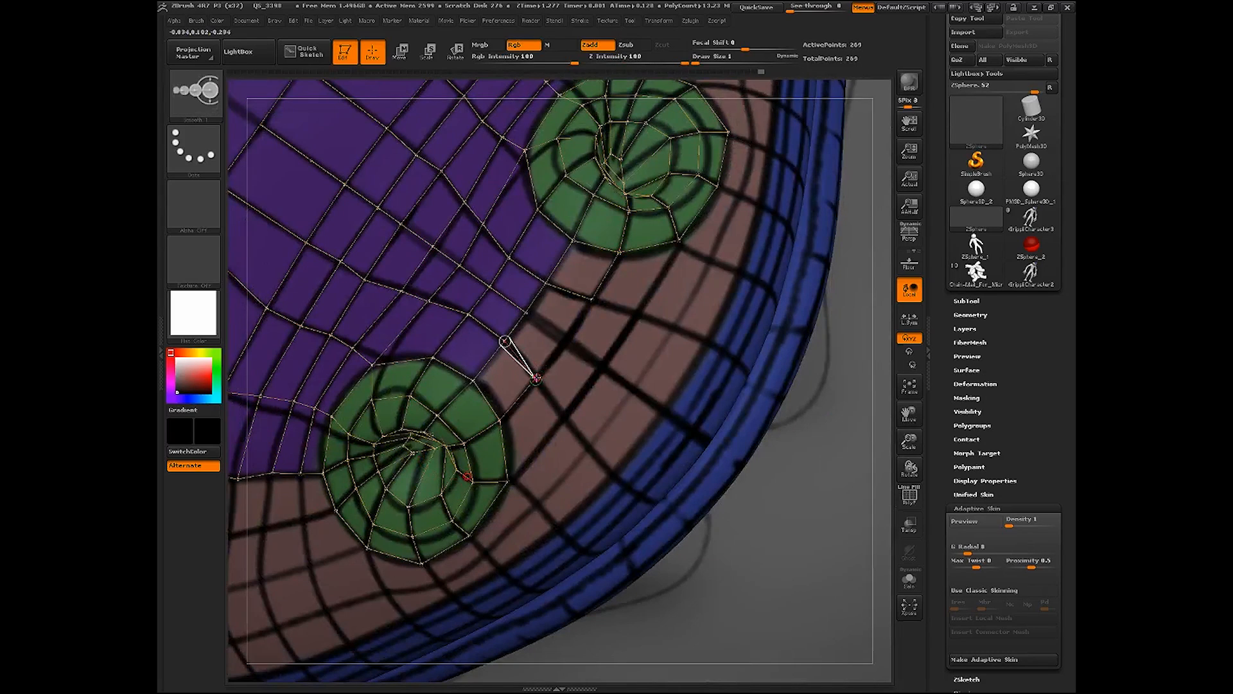
shift+click(536, 378)
click(564, 338)
click(528, 313)
Add a second row of mirrored quads from the snout's centreline to the nostril's lower inner edge
shift+click(564, 339)
click(604, 368)
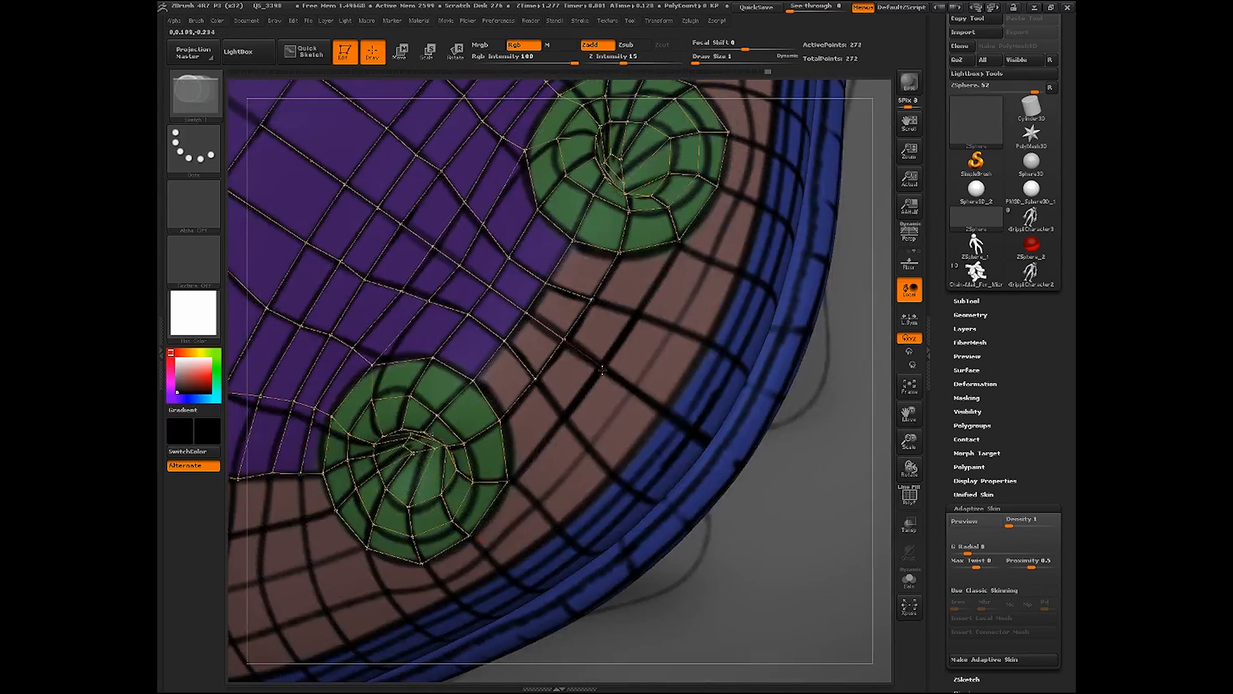
click(563, 417)
click(536, 377)
shift+click(563, 417)
click(507, 482)
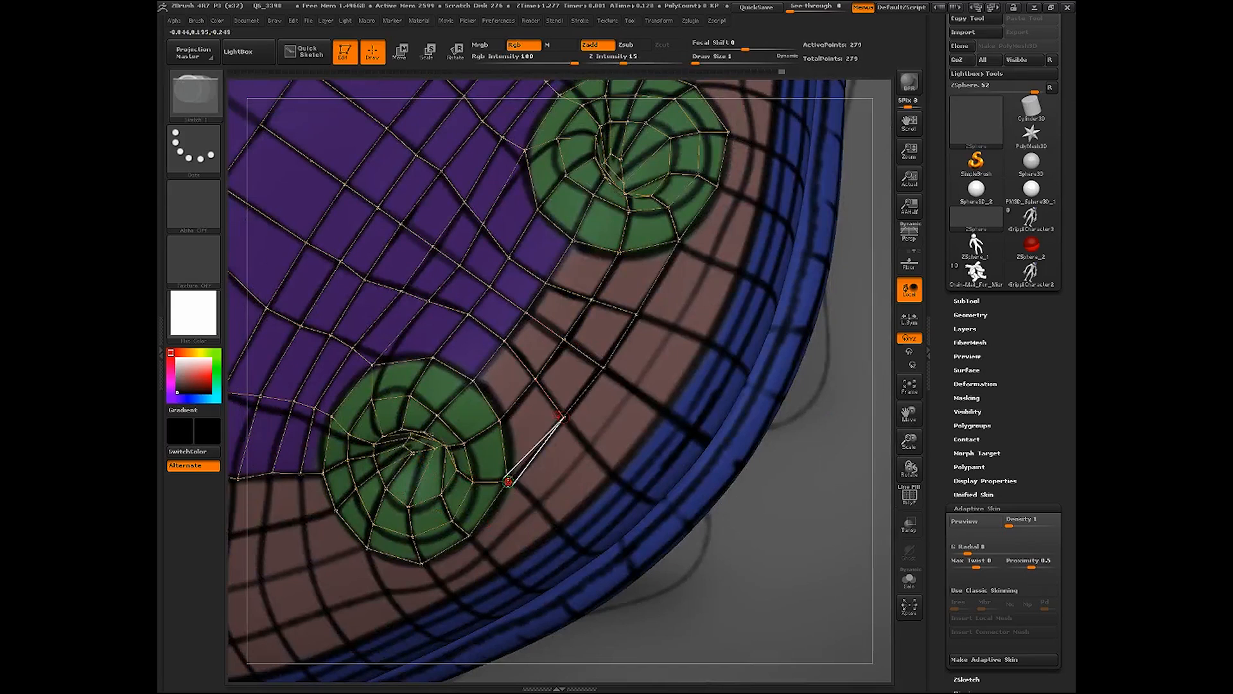
Add a third row of mirrored quads from the nostril's lower inner edge to the snout's centreline
shift+click(507, 482)
click(537, 507)
click(589, 447)
click(564, 417)
shift+click(589, 447)
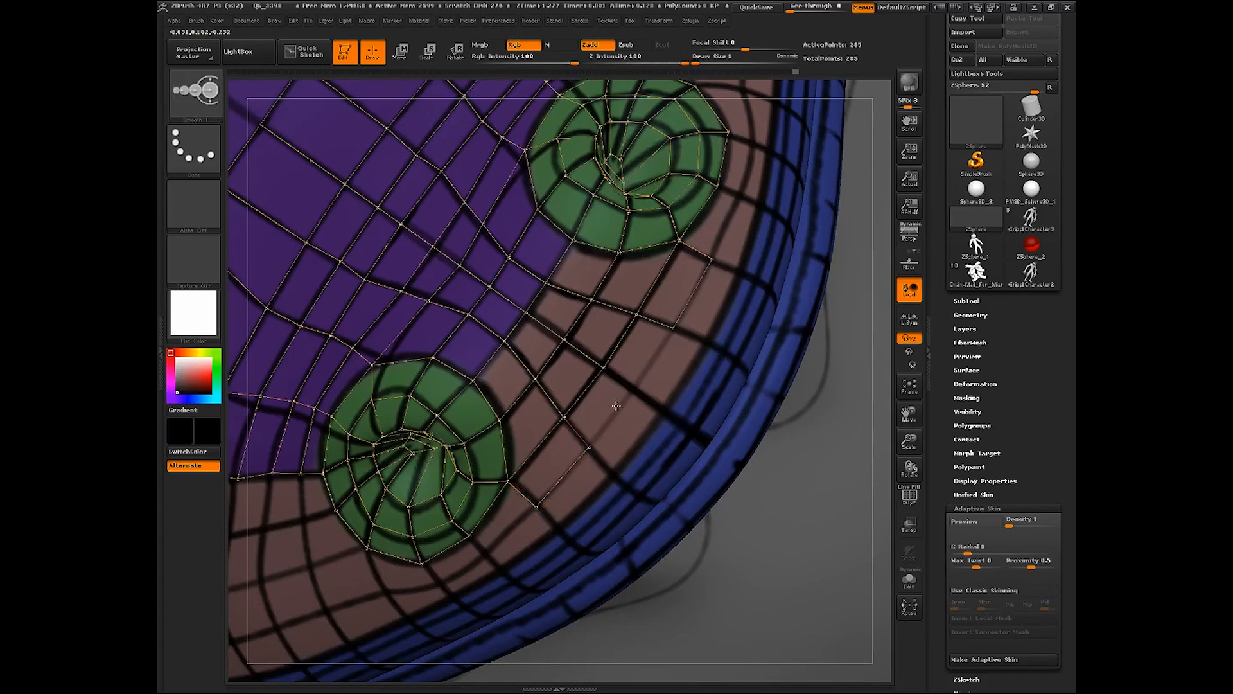
click(633, 389)
click(605, 368)
shift+click(633, 389)
Add a fourth row of mirrored quads along the blue lip border, from the snout's centreline back towards the nostril
click(664, 413)
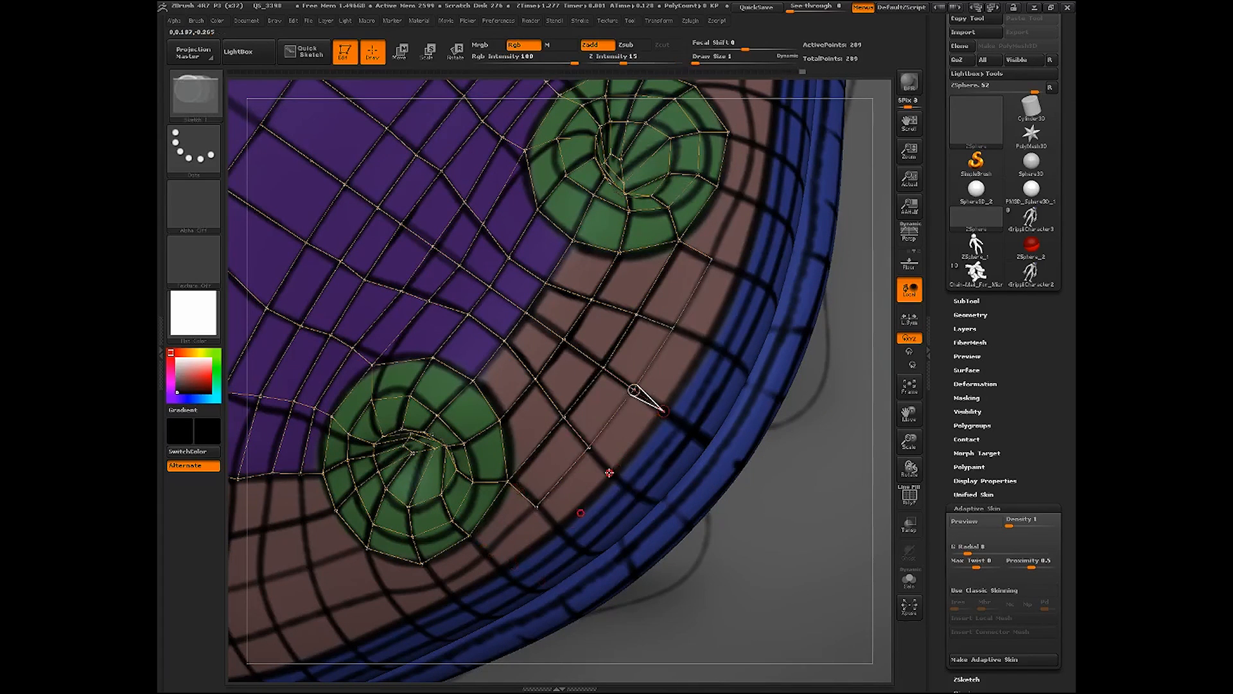
click(610, 474)
click(588, 447)
shift+click(610, 473)
click(556, 526)
click(537, 507)
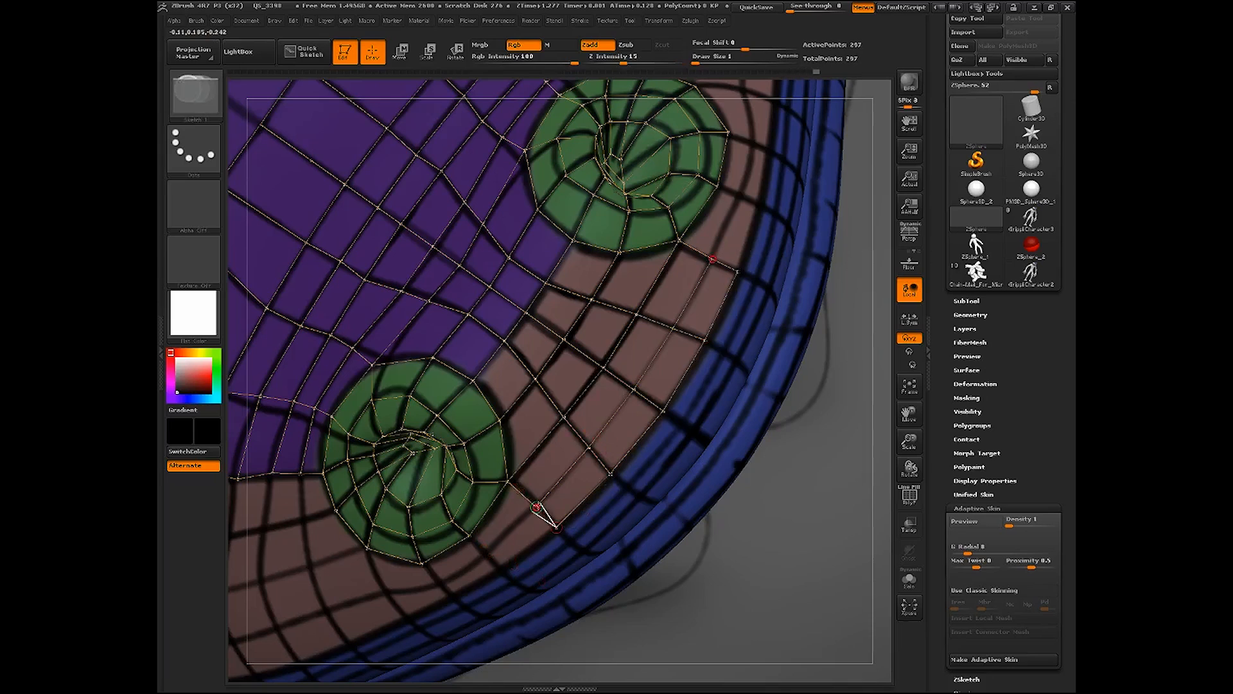
Extend both lower rows by one mirrored quad around the nostril's underside and undo the stray link
shift+click(537, 507)
click(484, 551)
click(470, 536)
shift+click(485, 552)
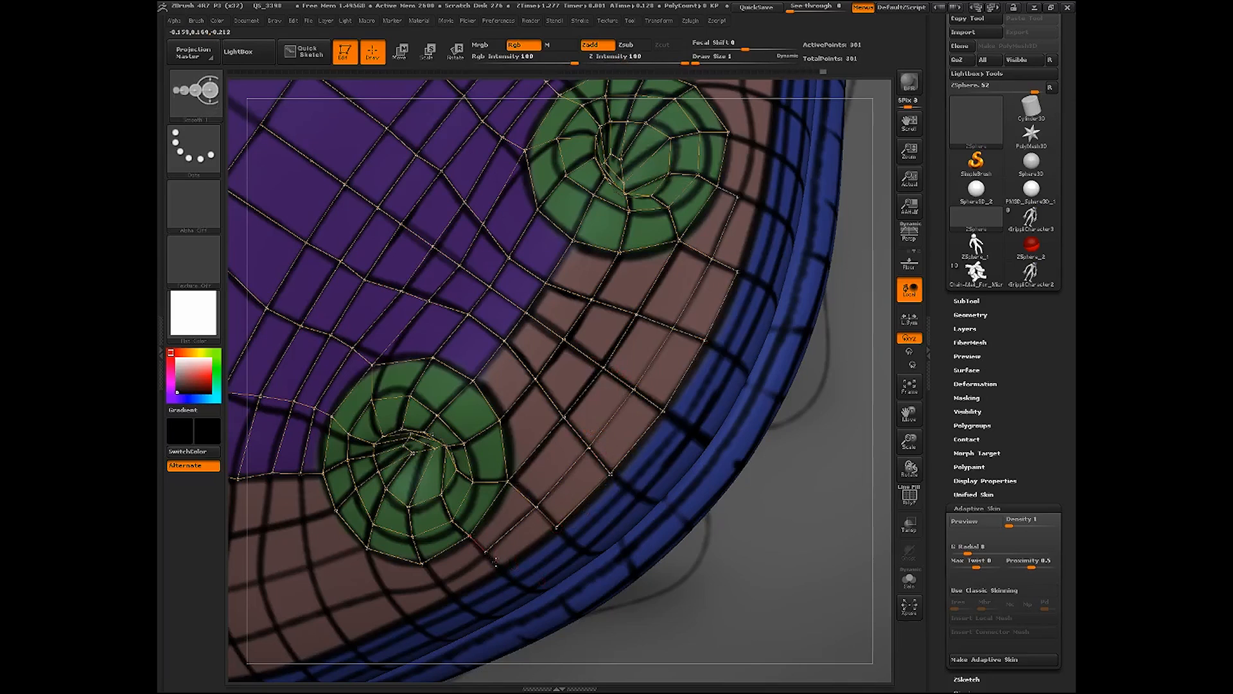
click(500, 570)
click(556, 527)
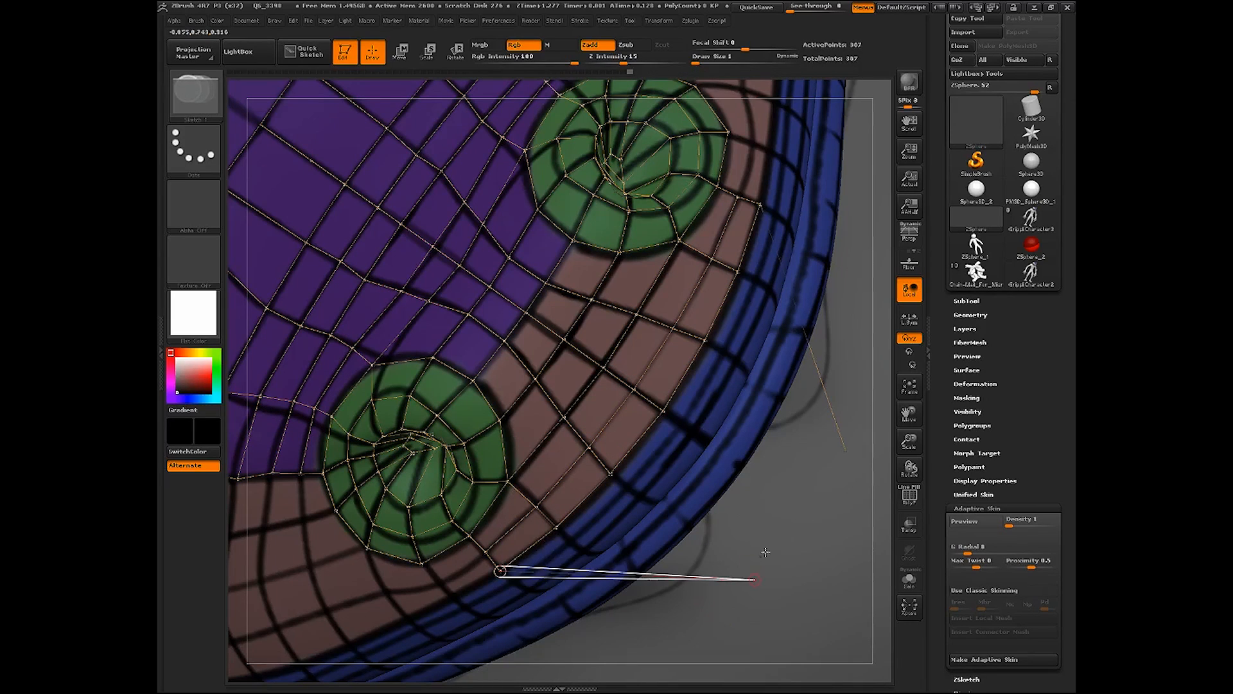
key(ctrl+z)
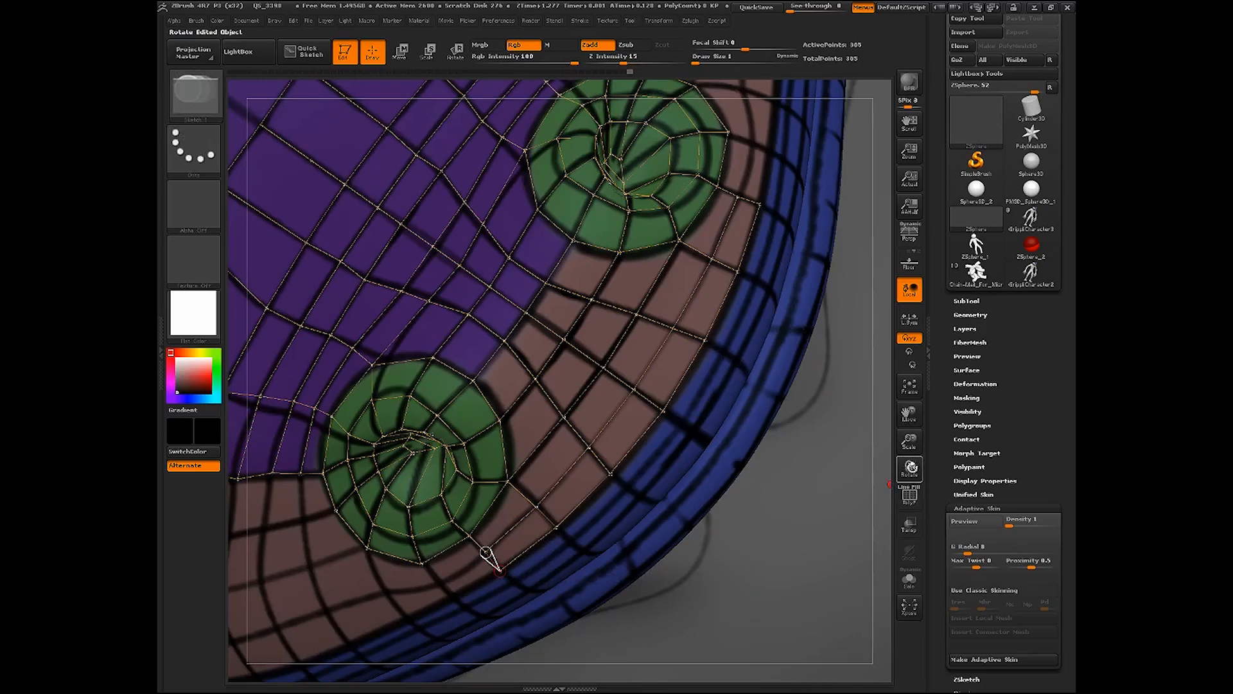
Continue the two mirrored rows with a pair of quads between the nostril's bottom edge and the blue lip
drag(909, 468, 774, 375)
shift+click(569, 452)
click(585, 471)
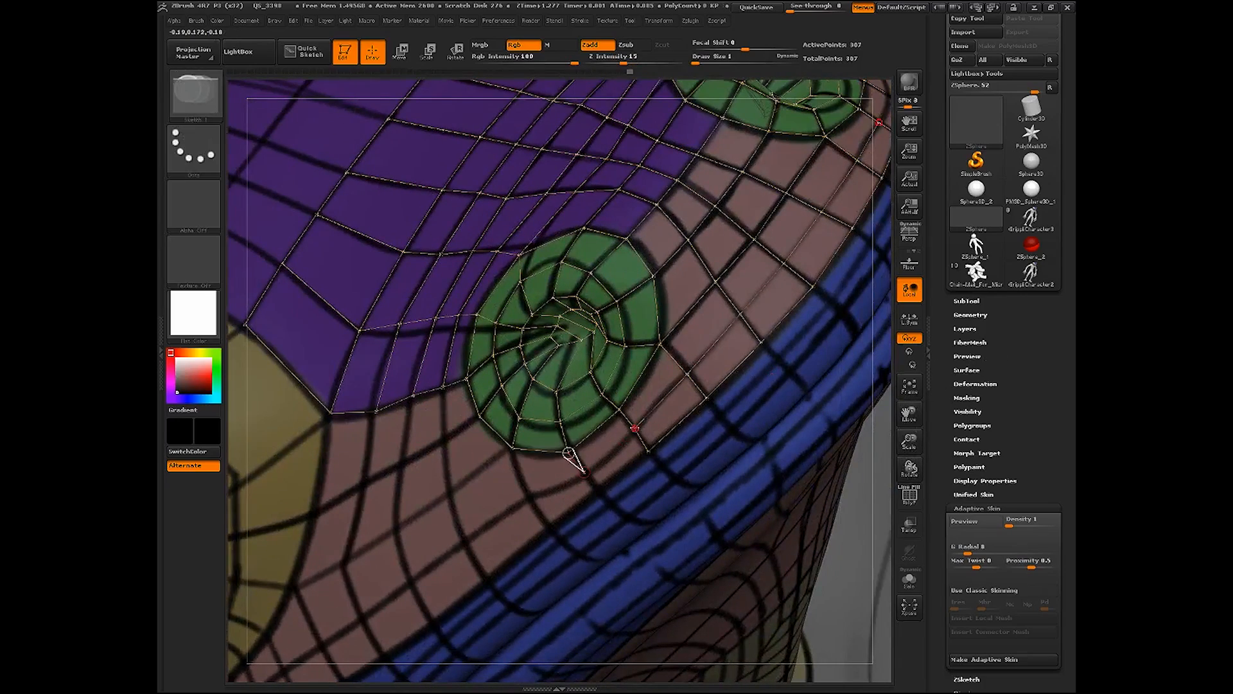
click(636, 428)
shift+click(588, 471)
click(597, 490)
click(648, 451)
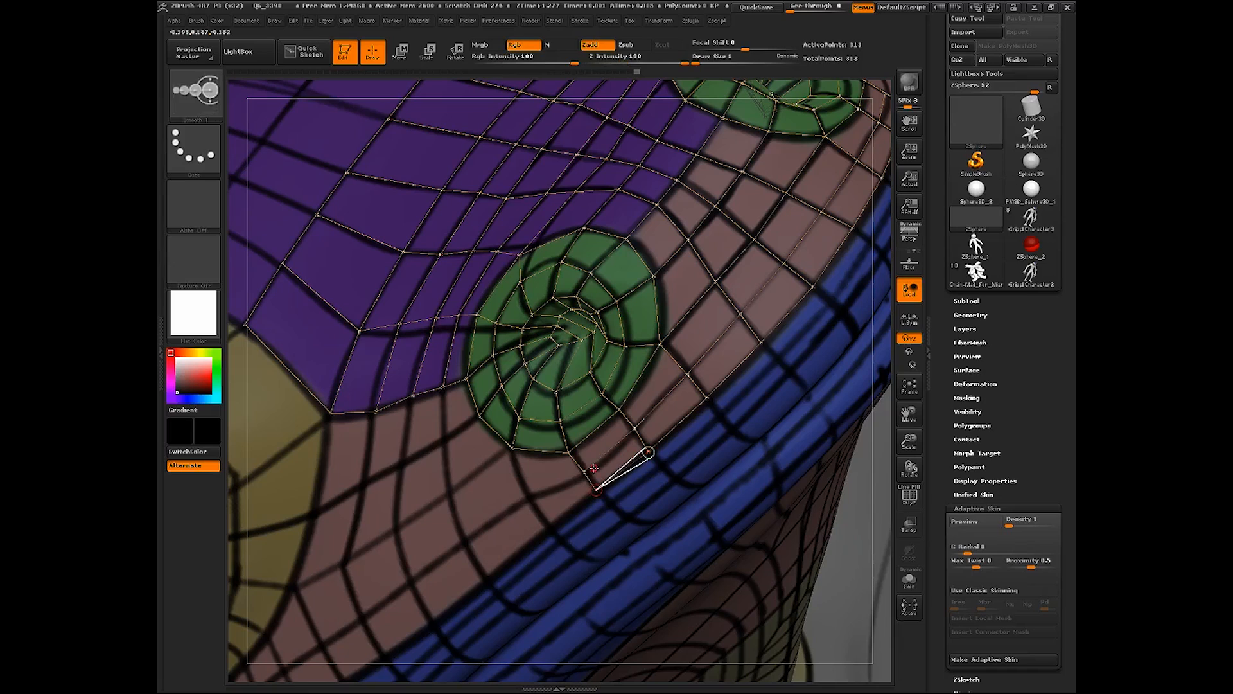
Add mirrored quads under the nostril's outer half, following the painted lines around its lower outer edge
shift+click(585, 471)
click(528, 496)
click(513, 448)
shift+click(528, 495)
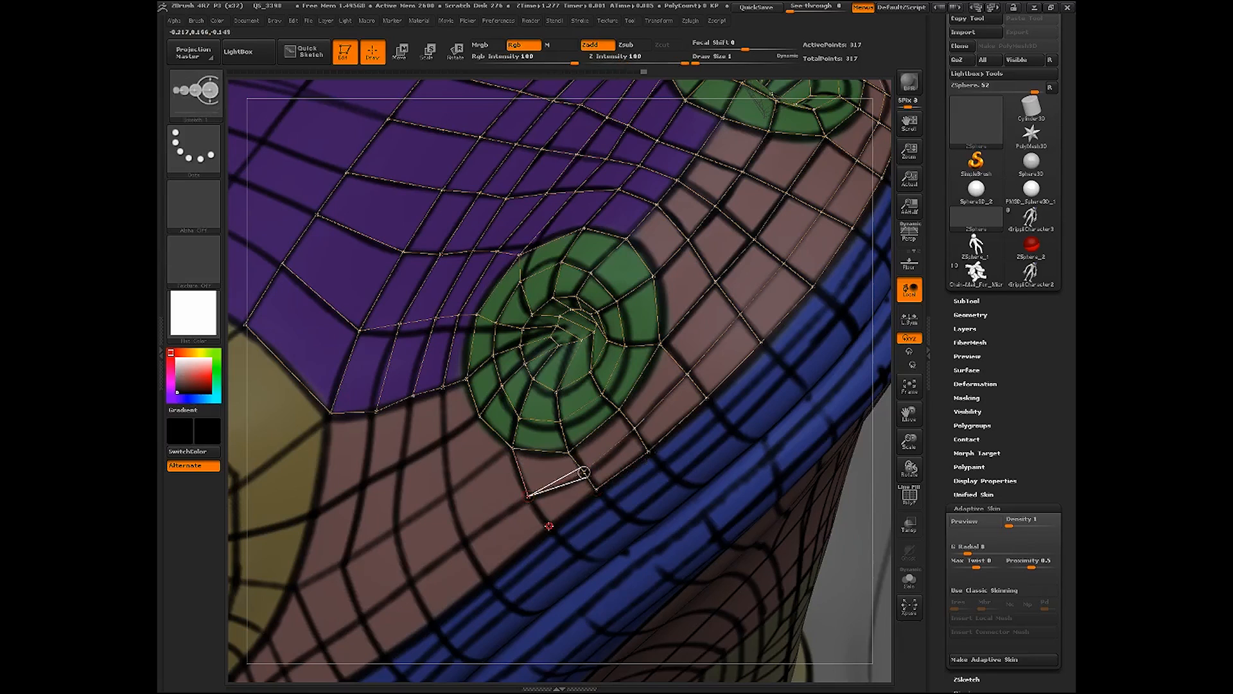
click(549, 527)
click(596, 490)
shift+click(528, 495)
click(465, 538)
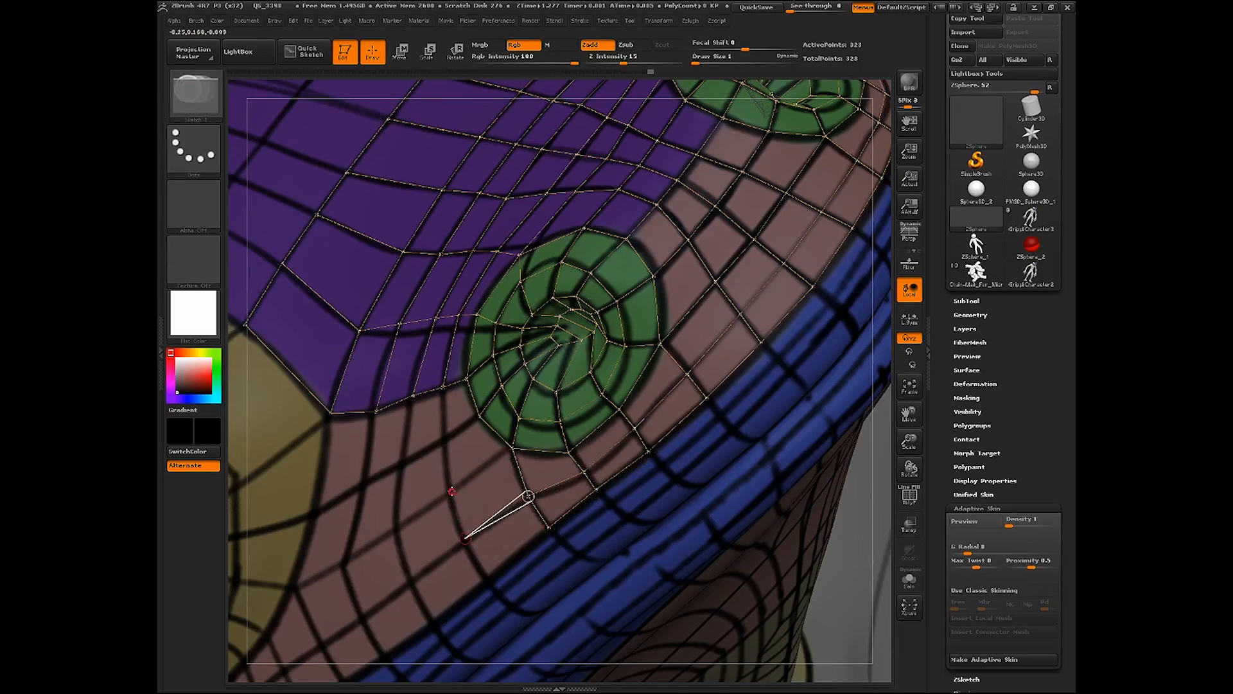
click(451, 490)
click(447, 437)
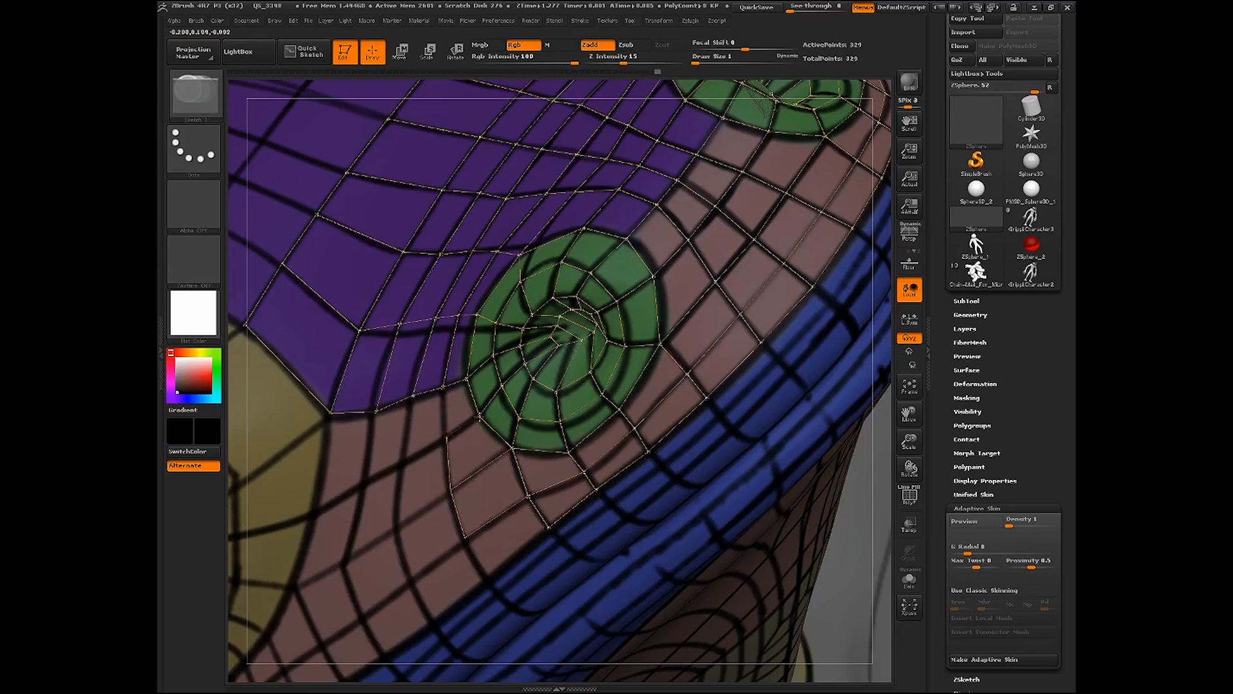
Add a row of three mirrored quads below the purple area, from the nostril's outer side to the yellow patch
shift+click(446, 438)
click(413, 396)
shift+click(402, 463)
click(365, 483)
click(376, 412)
shift+click(365, 484)
click(314, 512)
click(331, 412)
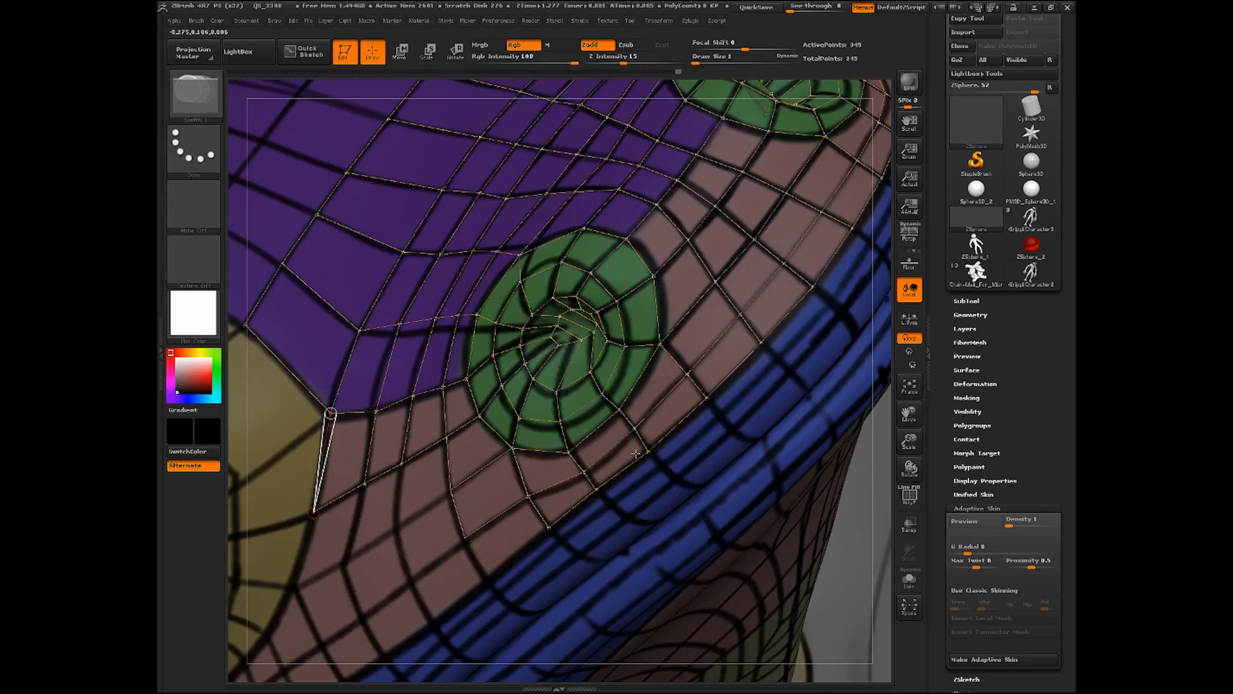
Add the second row of mirrored quads on the brown cheek strip, ending at the yellow patch's edge
drag(909, 414, 968, 346)
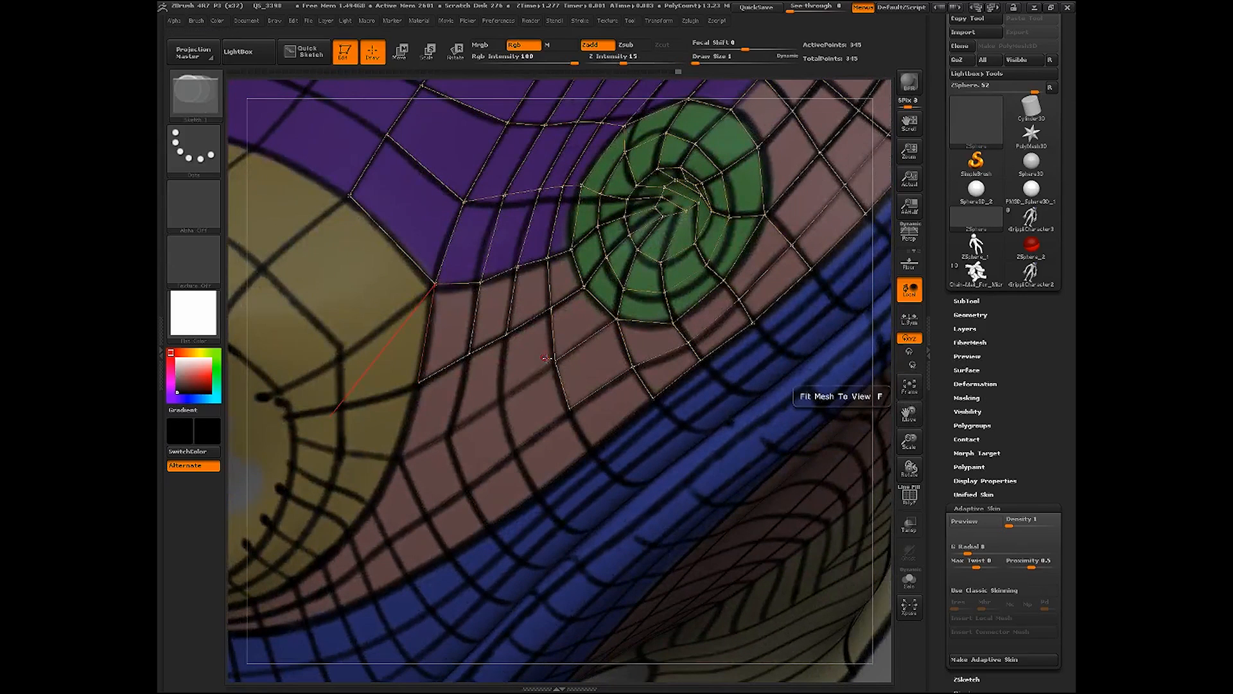
click(506, 334)
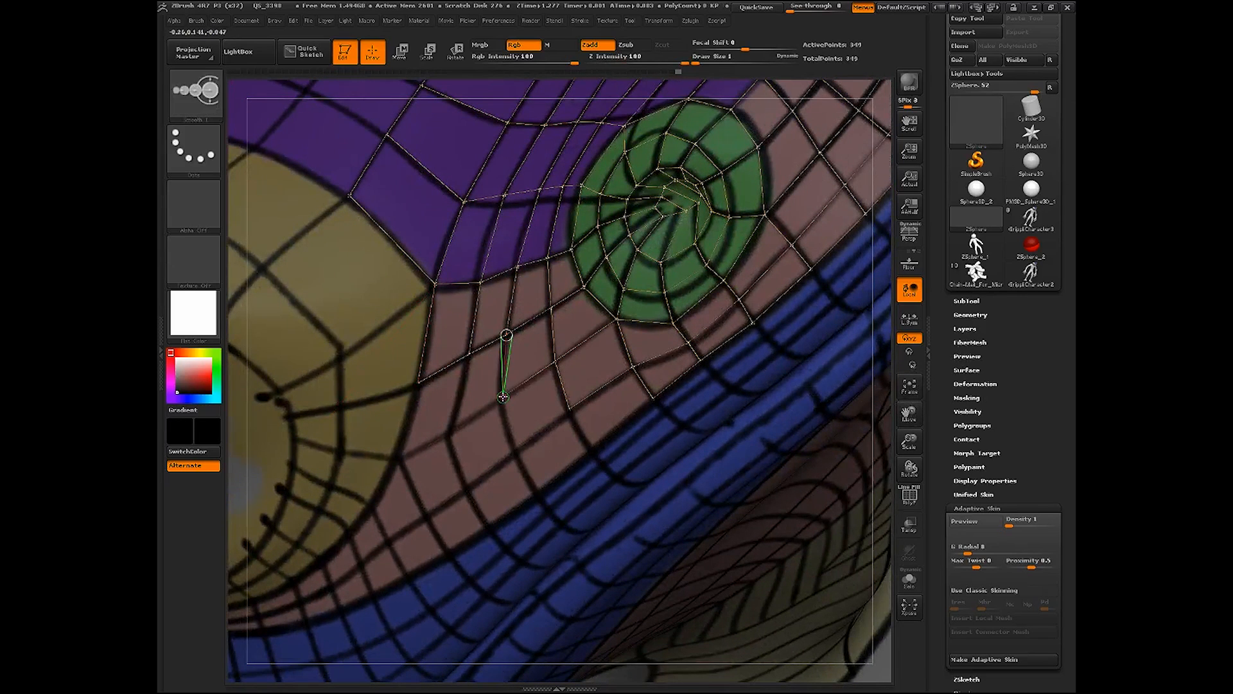
shift+click(502, 396)
click(451, 429)
click(469, 355)
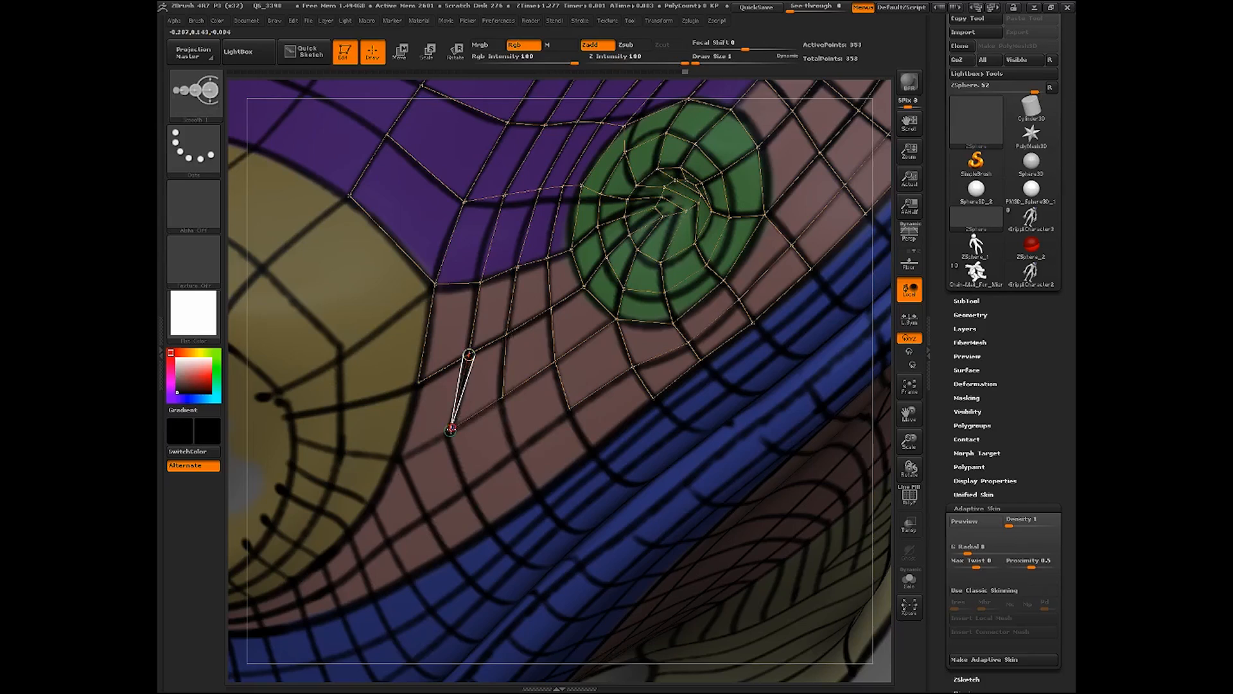
click(399, 457)
click(418, 383)
Add the third row of mirrored quads on the brown cheek strip, from the yellow patch back towards the nostril
shift+click(450, 430)
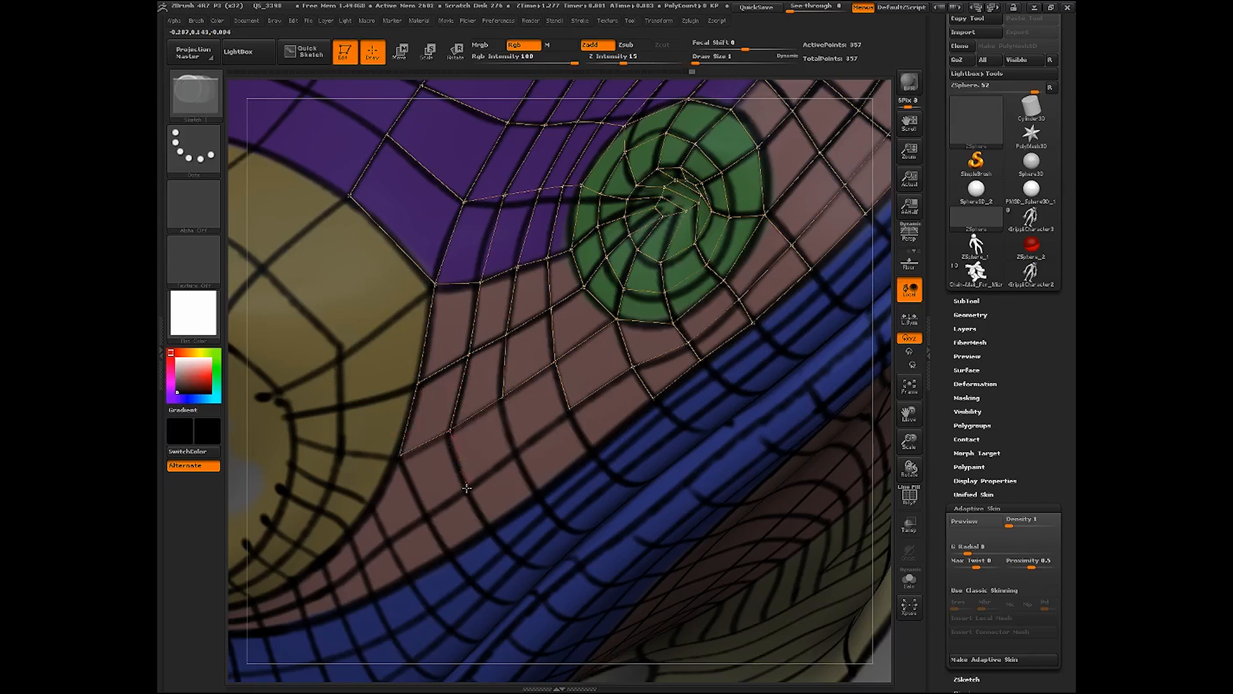
click(467, 488)
click(425, 518)
click(400, 456)
shift+click(467, 489)
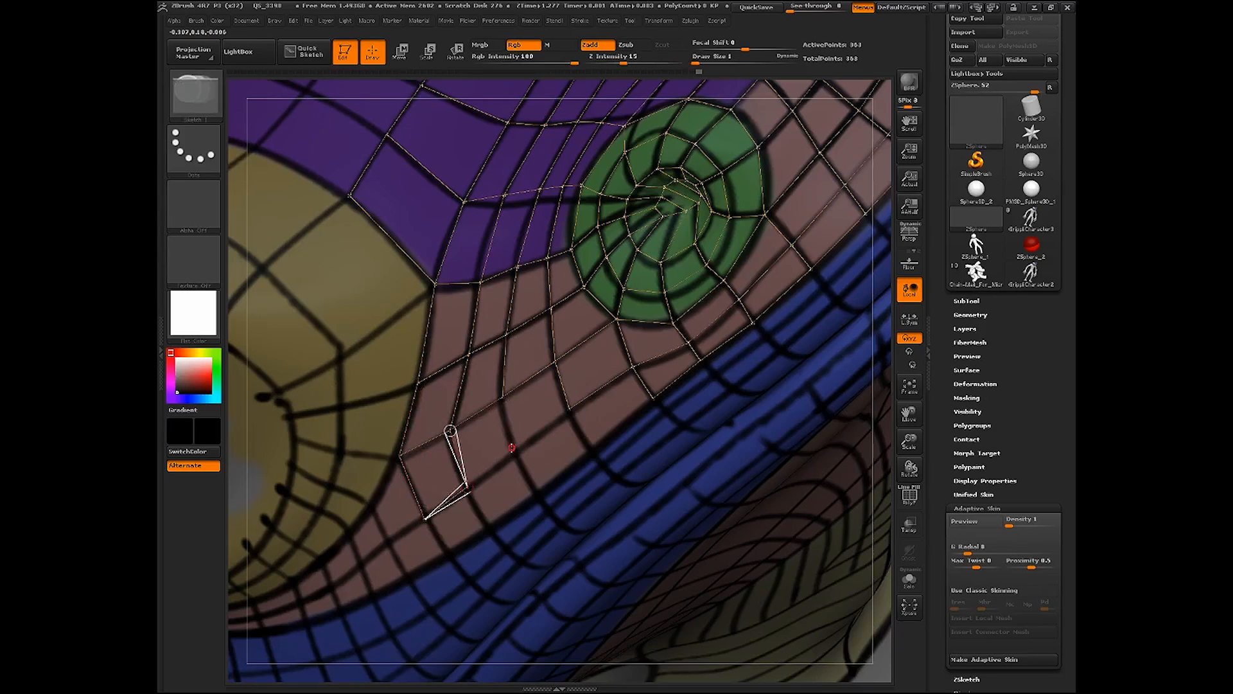
click(512, 448)
click(502, 397)
shift+click(513, 448)
click(569, 409)
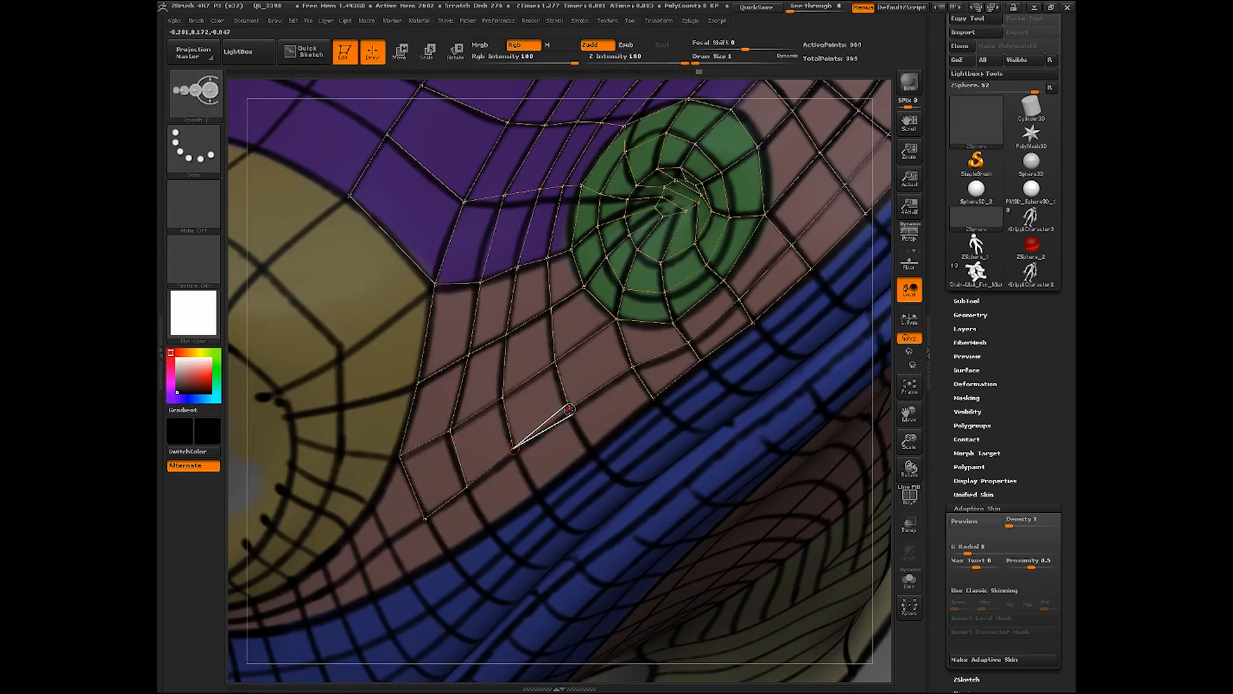
Fill the last row of mirrored brown quads along the blue lip border, from below the nostril outward
click(593, 451)
click(652, 398)
shift+click(592, 451)
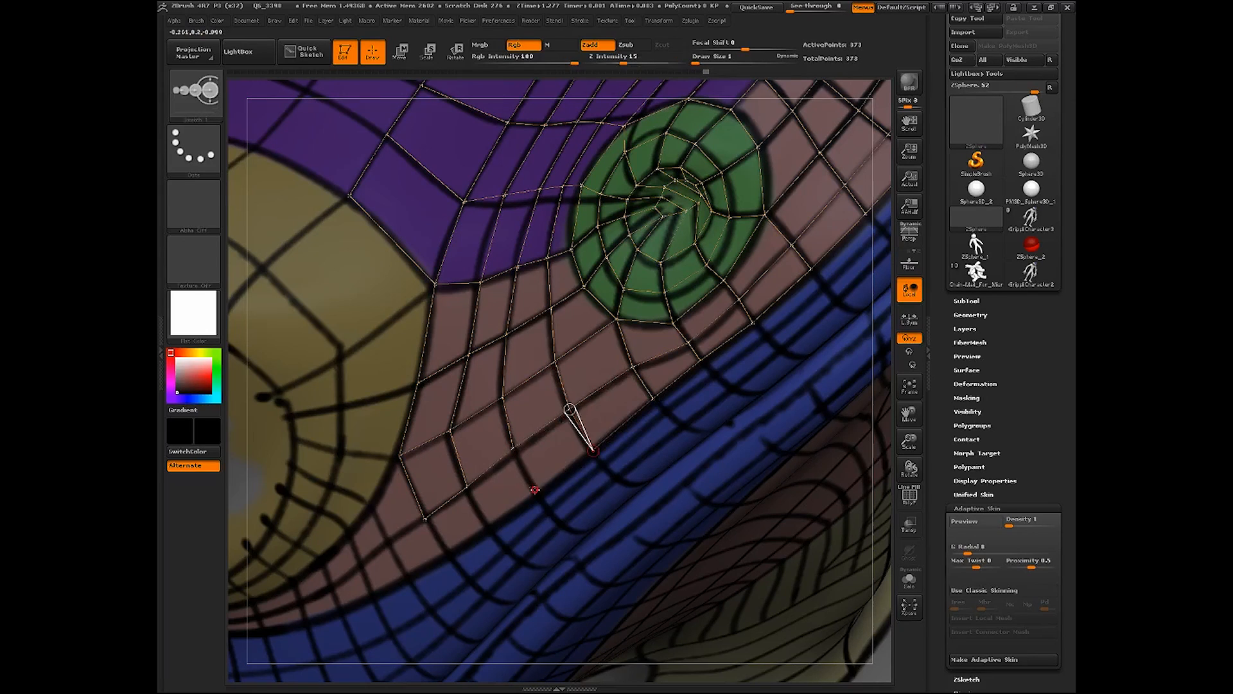
click(538, 491)
click(512, 448)
shift+click(539, 492)
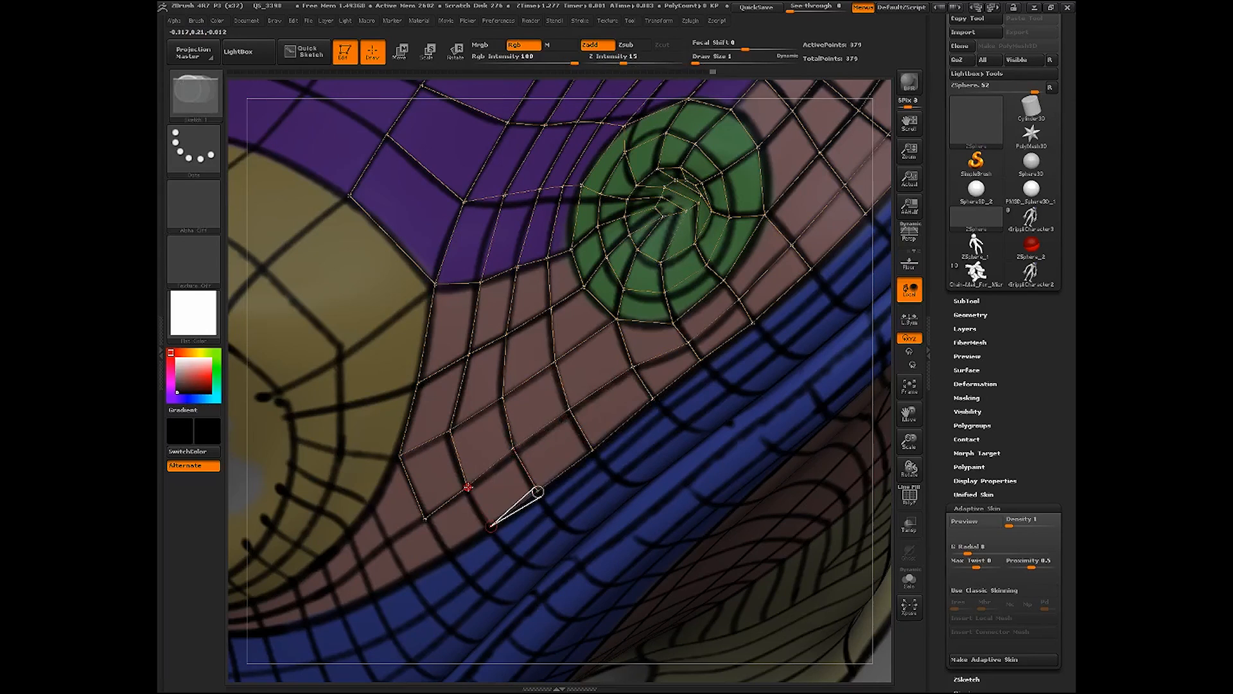
click(468, 486)
shift+click(490, 526)
click(426, 516)
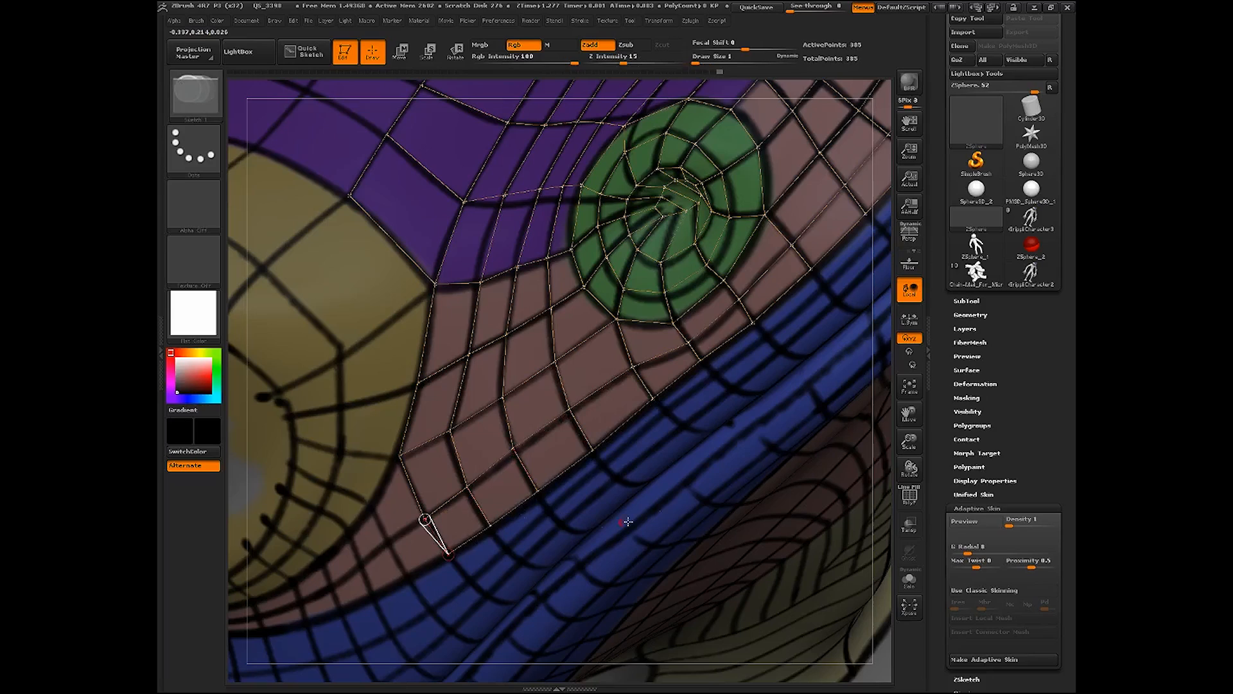
Start the first narrow row of mirrored quads on the blue upper lip, working outward from below the nostril
drag(906, 412, 810, 412)
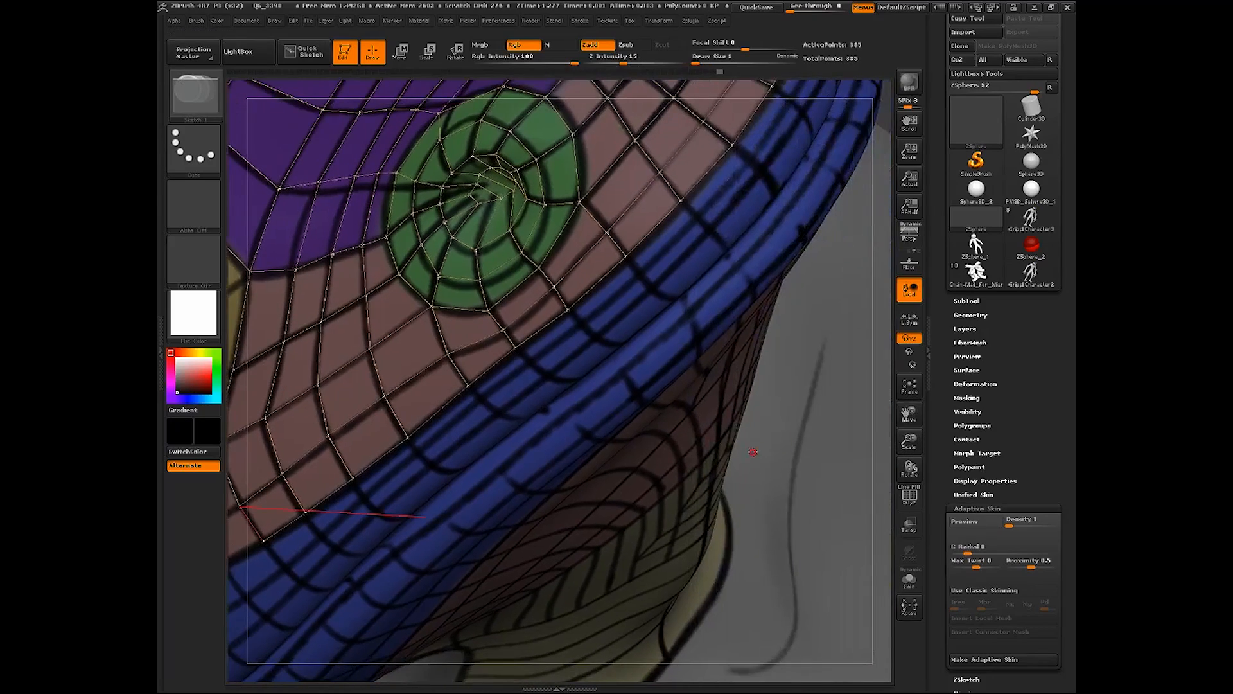
drag(908, 442, 907, 448)
ctrl+click(553, 326)
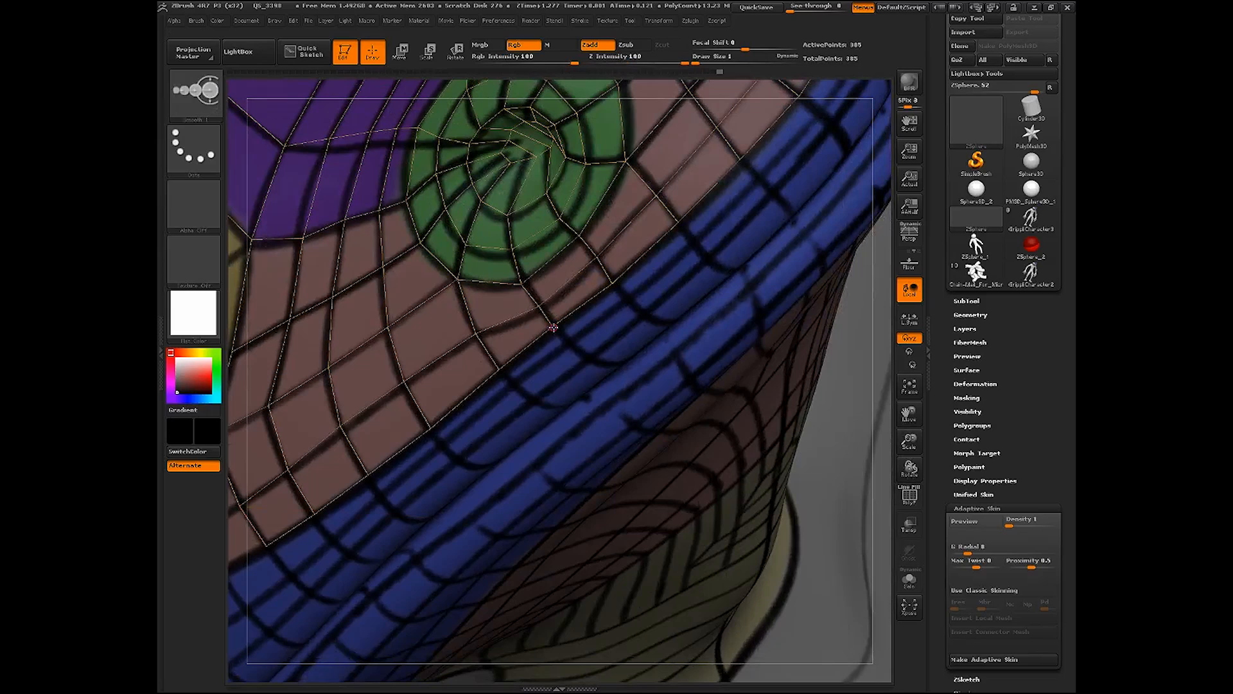
click(564, 342)
ctrl+click(515, 383)
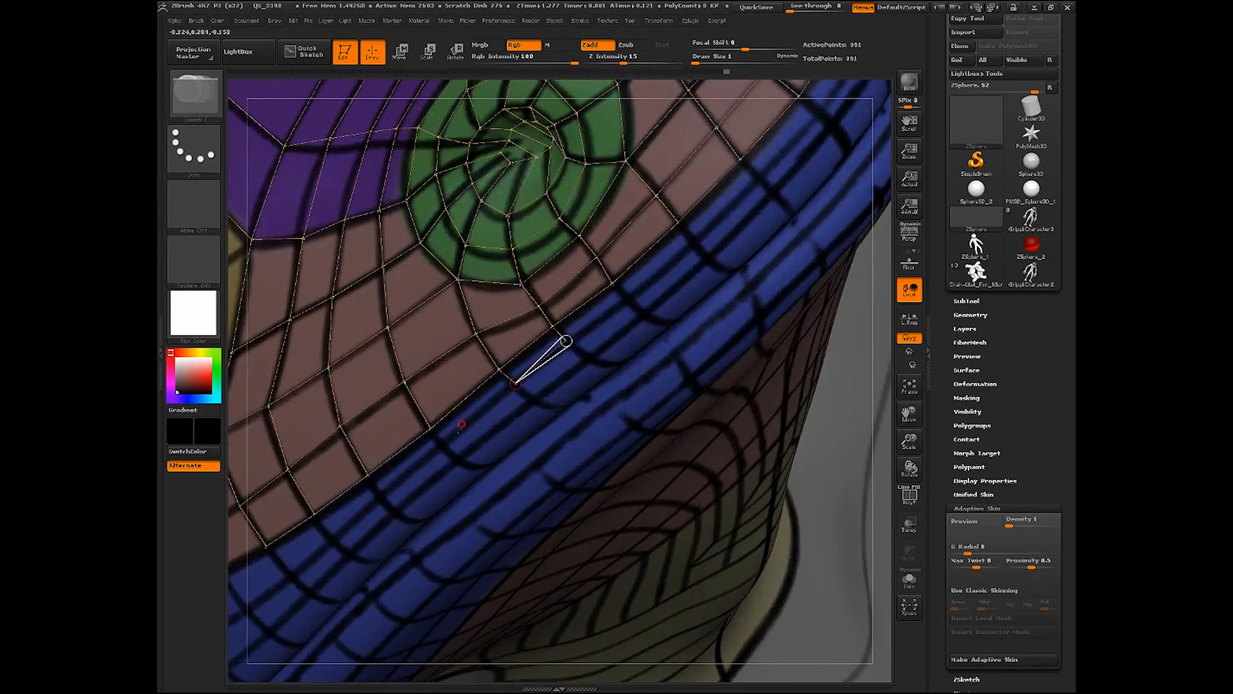
click(442, 445)
click(431, 429)
Extend the first blue lip row outward with three more mirrored quads to the end of the brown rows
ctrl+click(443, 445)
click(382, 492)
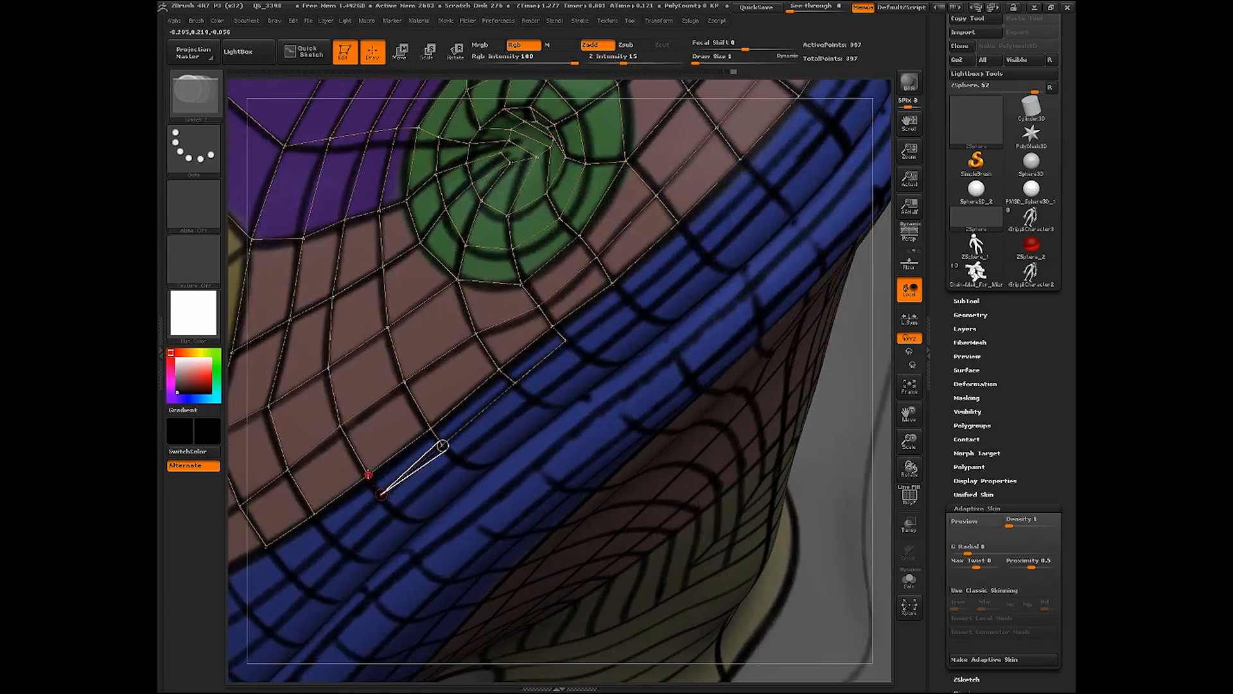
click(368, 476)
ctrl+click(382, 494)
click(316, 514)
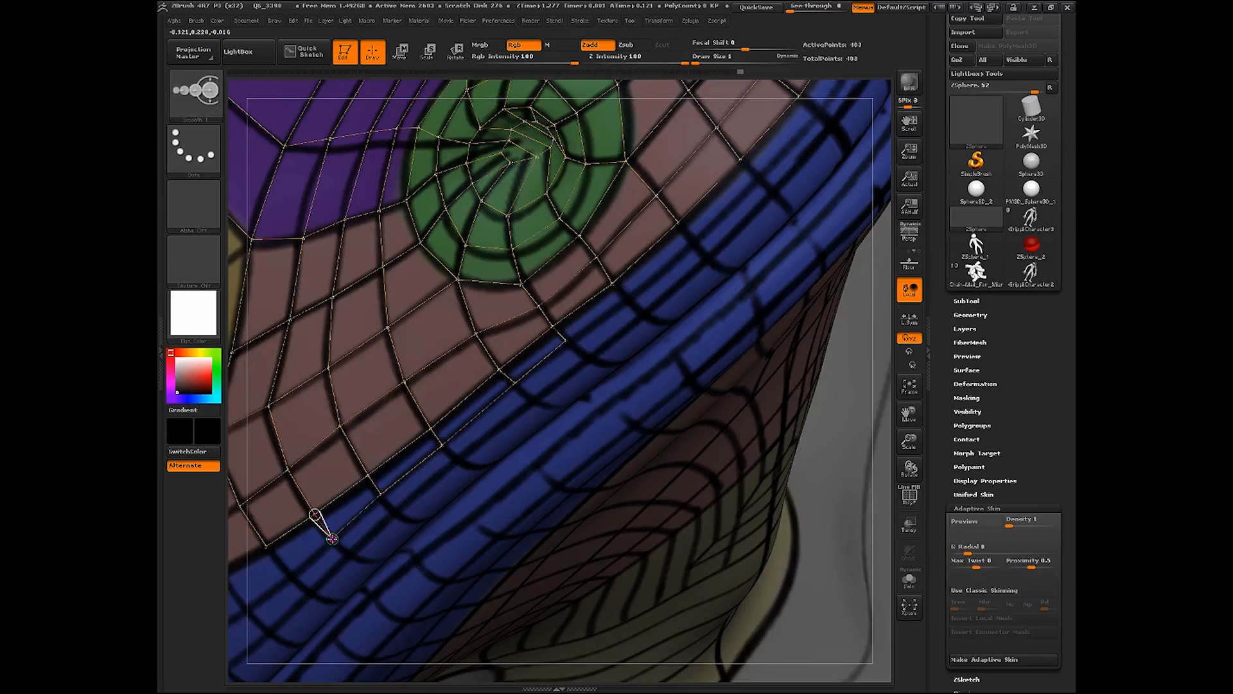
ctrl+click(332, 538)
click(291, 574)
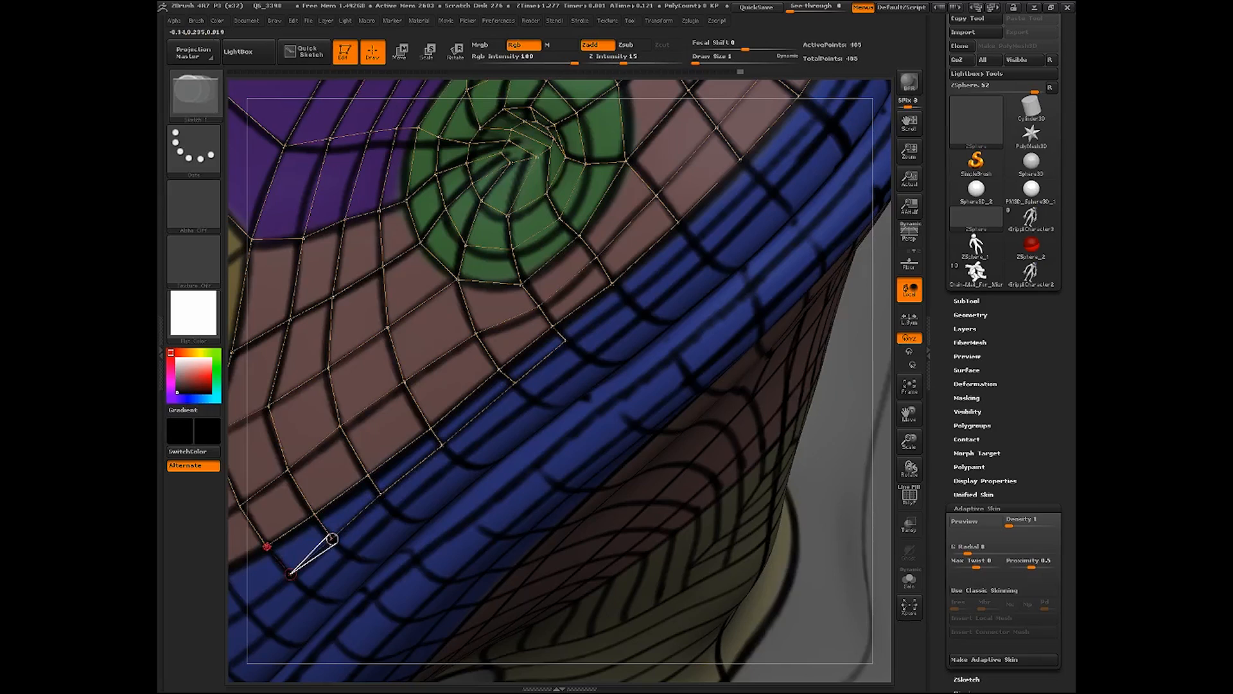
Continue the first blue lip row with mirrored quads from below the nostril to the snout's centreline
shift+click(566, 340)
click(624, 295)
click(612, 283)
shift+click(625, 295)
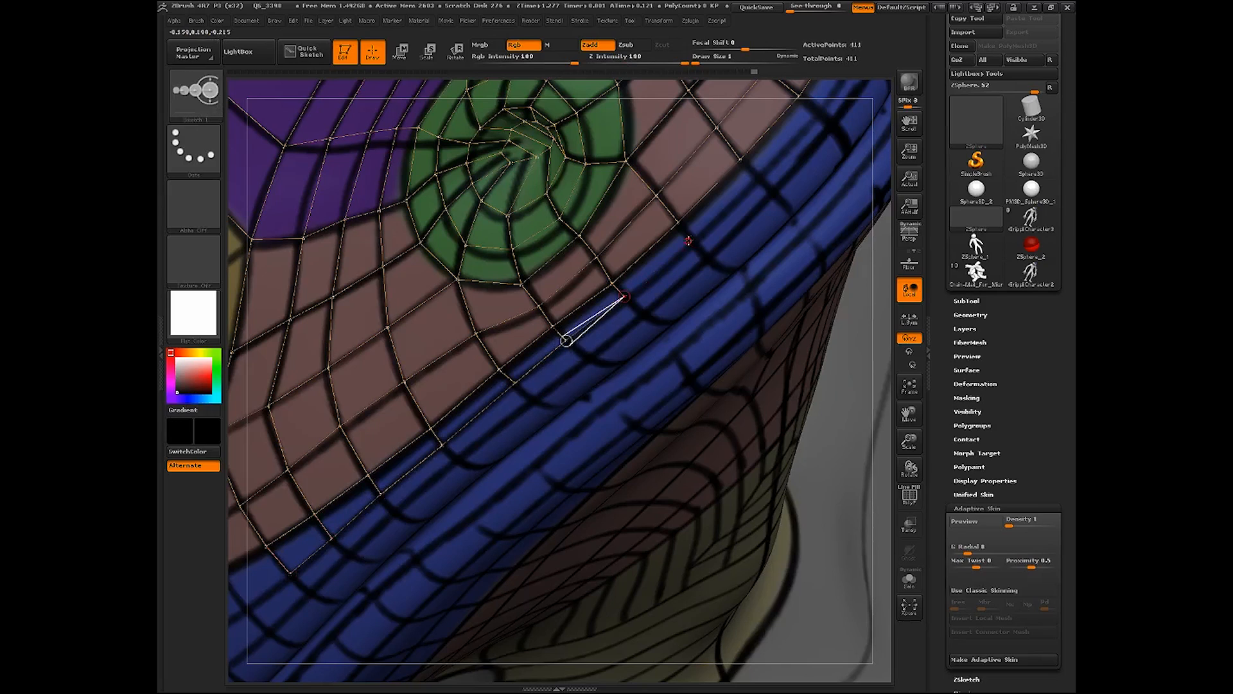
click(692, 239)
click(679, 223)
click(755, 175)
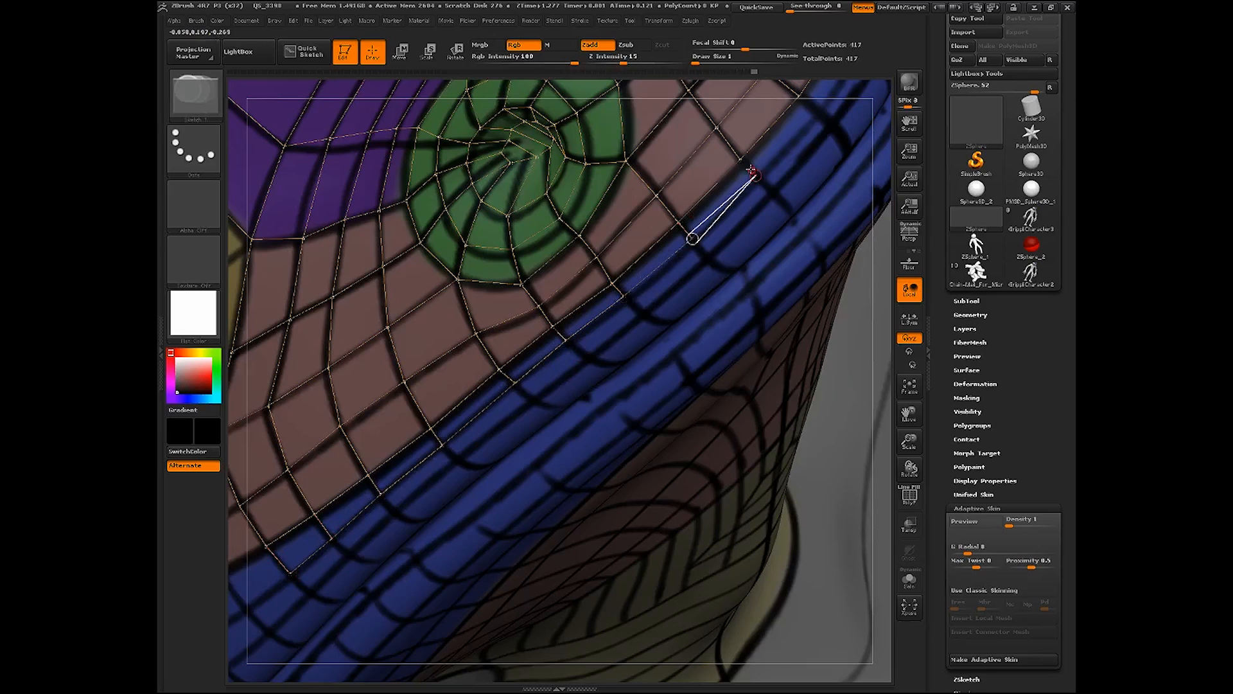
click(739, 159)
drag(910, 414, 812, 543)
click(642, 343)
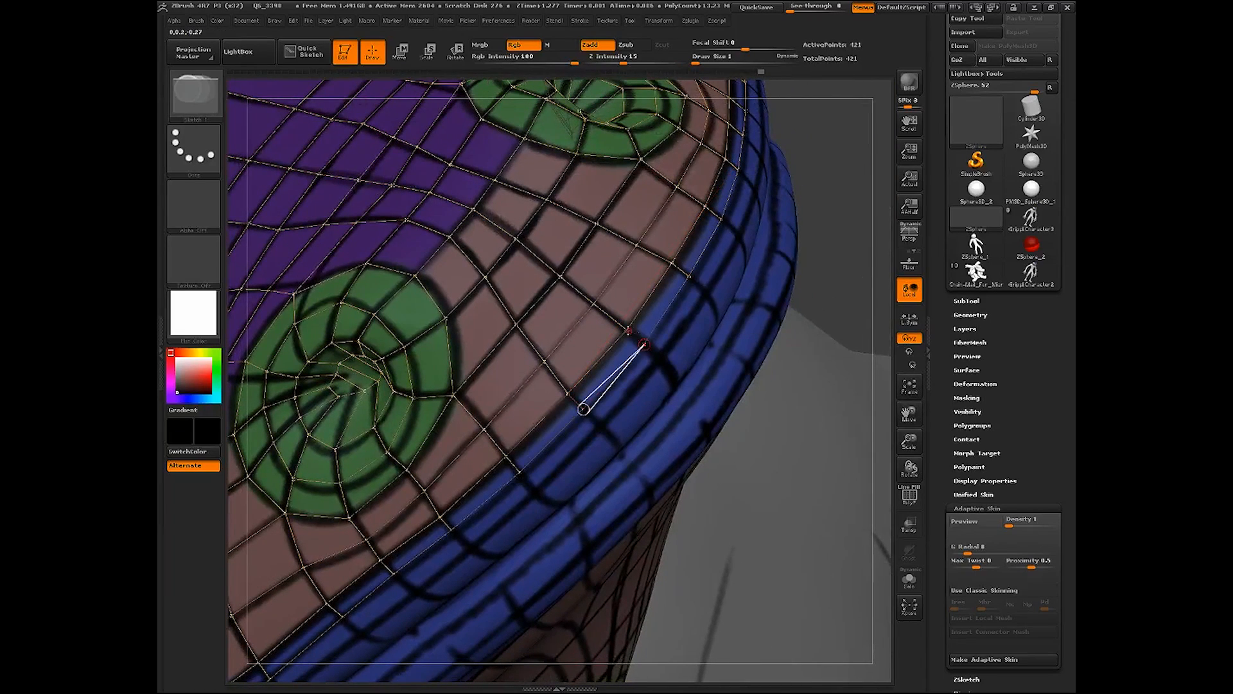
click(626, 330)
Add a second row of mirrored quads on the blue upper lip, from the snout's centreline to below the nostril
drag(836, 297, 817, 285)
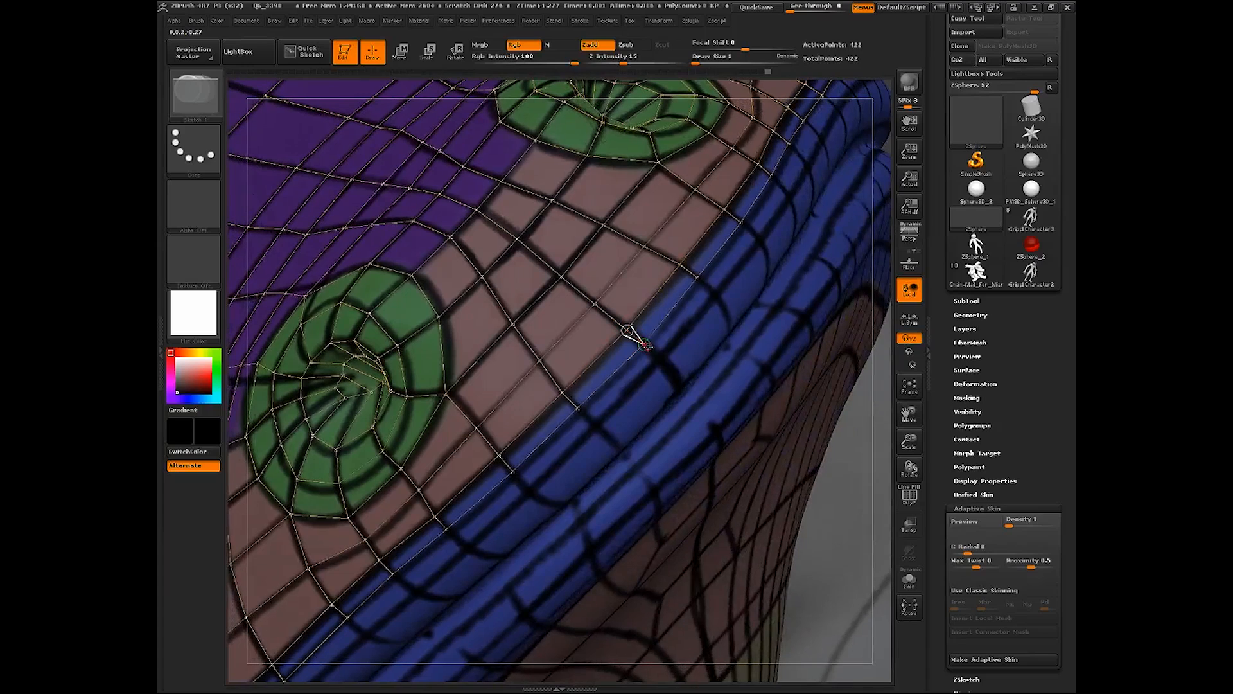
ctrl+click(644, 345)
click(660, 359)
click(713, 293)
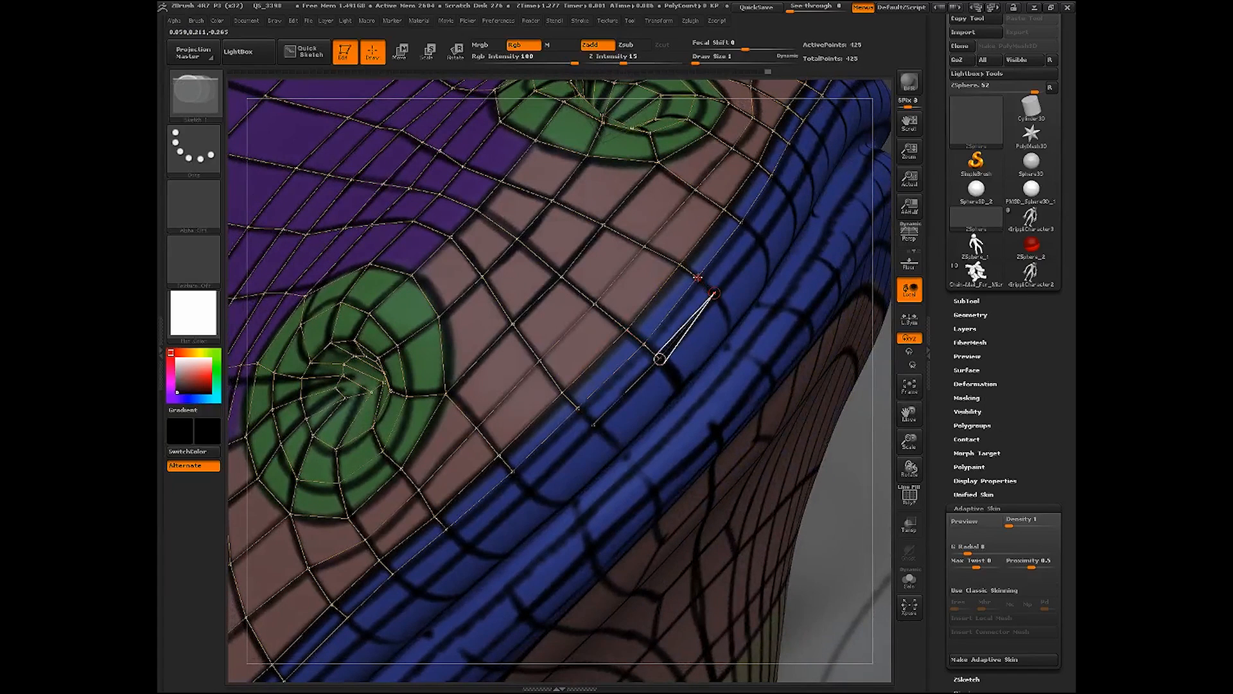
click(698, 278)
ctrl+click(593, 425)
click(532, 489)
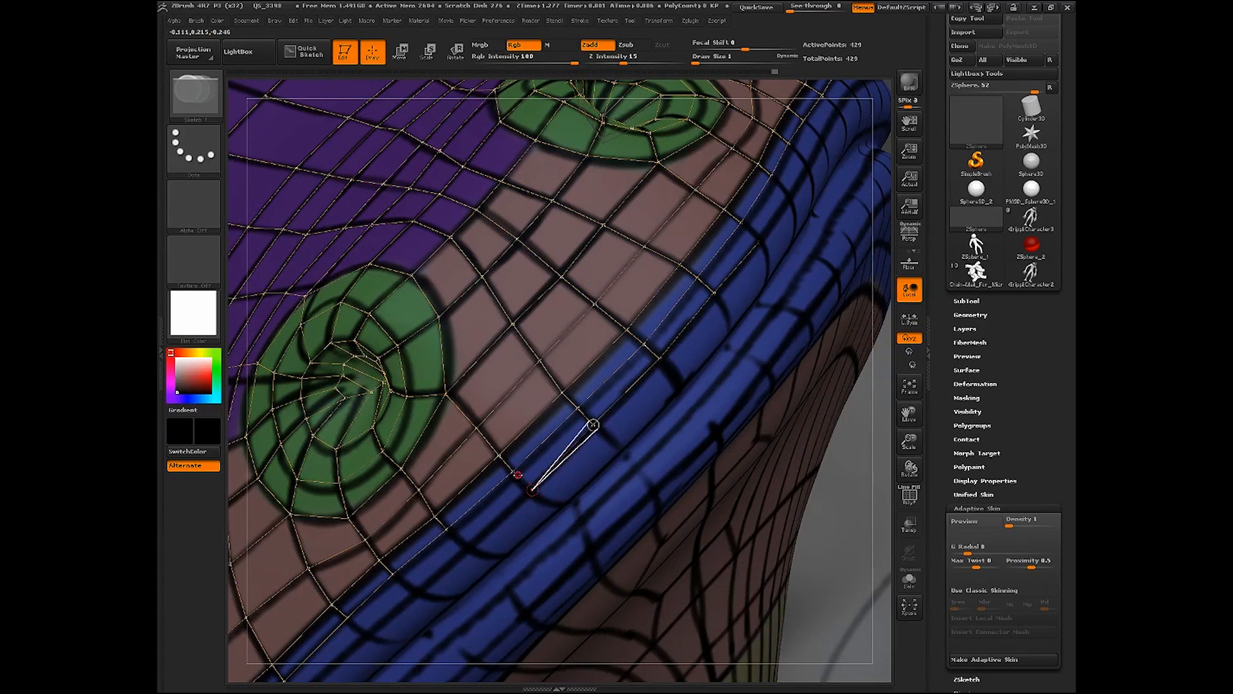
ctrl+click(531, 491)
click(467, 546)
click(448, 529)
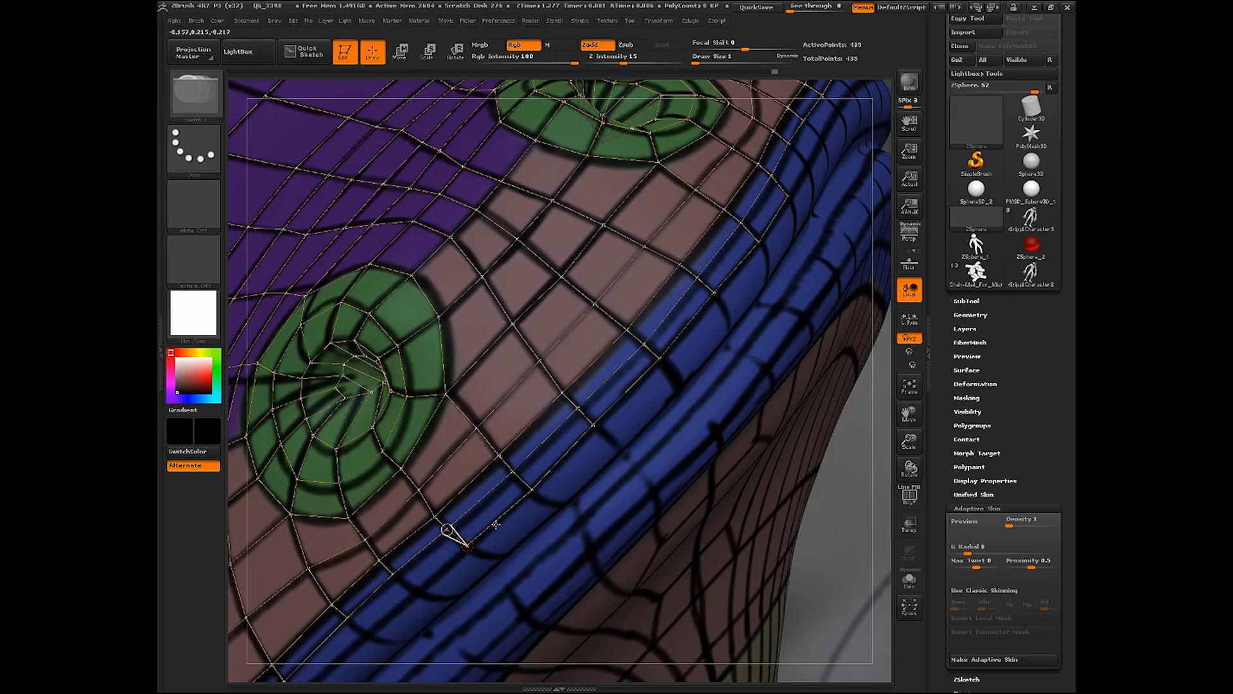
drag(910, 418, 1058, 204)
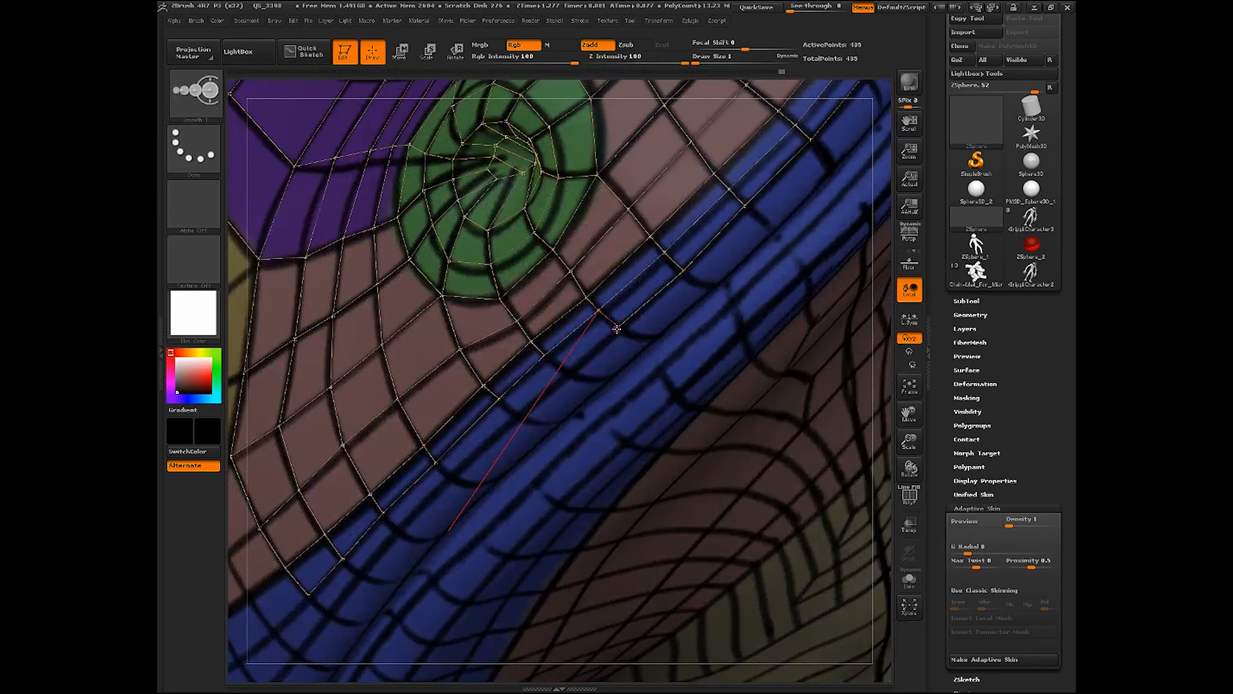
Extend the second blue lip row outward from below the nostril with three more mirrored quads
click(568, 373)
click(545, 356)
shift+click(568, 373)
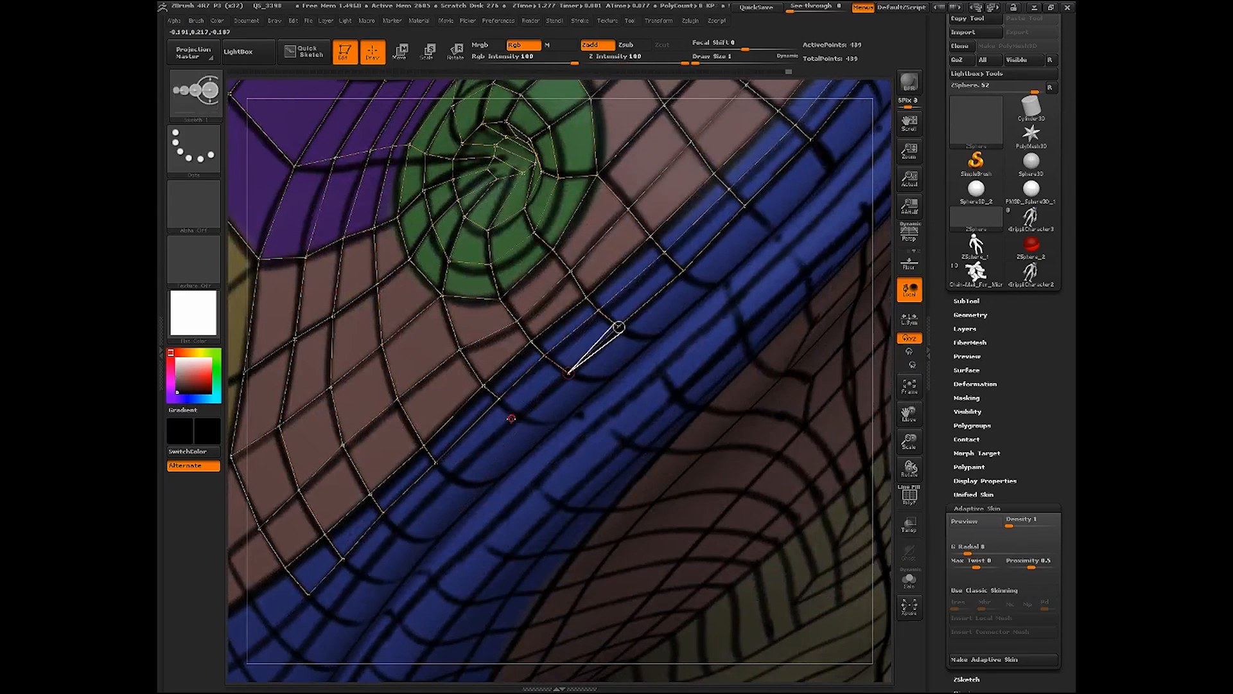
click(521, 415)
shift+click(519, 416)
click(454, 480)
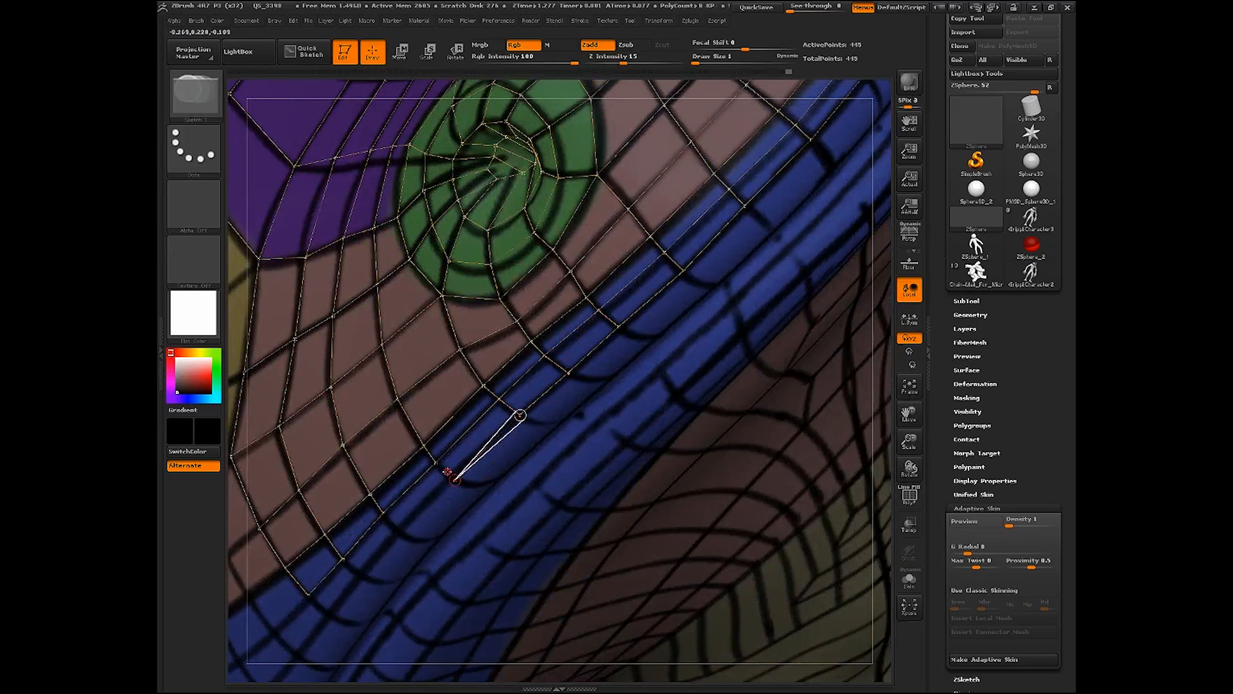
click(436, 463)
shift+click(454, 479)
Complete the second blue lip row with mirrored quads up to the outer end of the first row
click(401, 533)
click(384, 512)
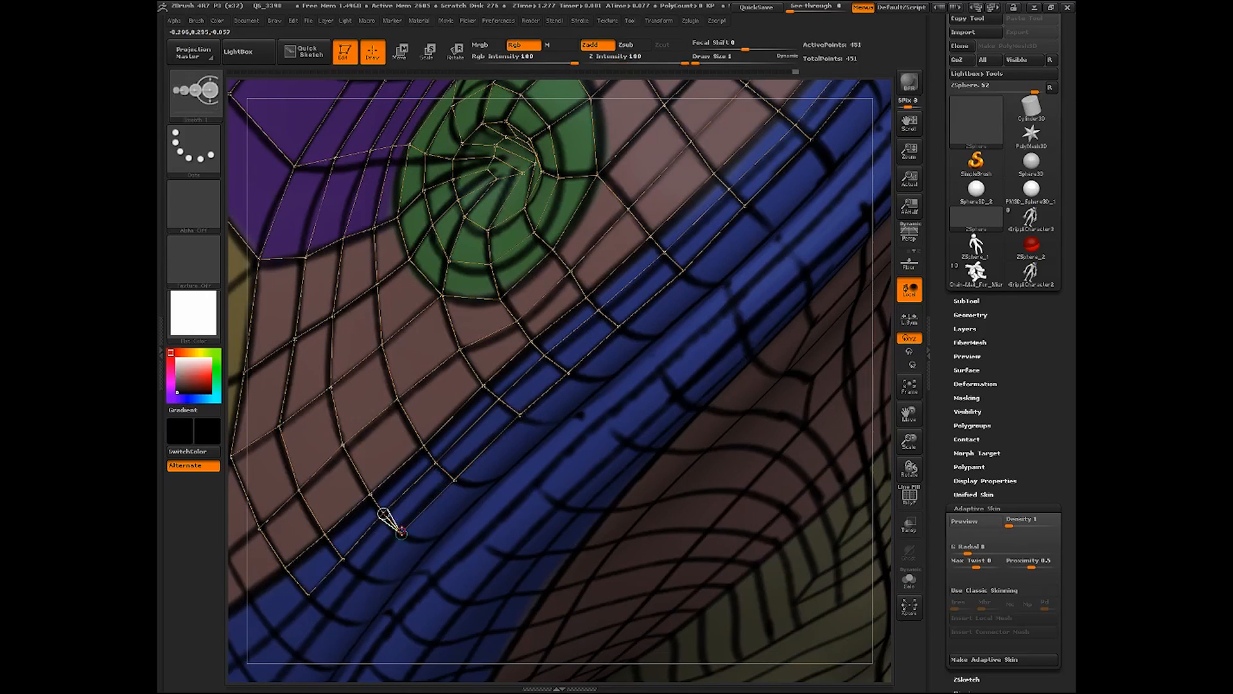
shift+click(401, 533)
click(365, 578)
click(344, 559)
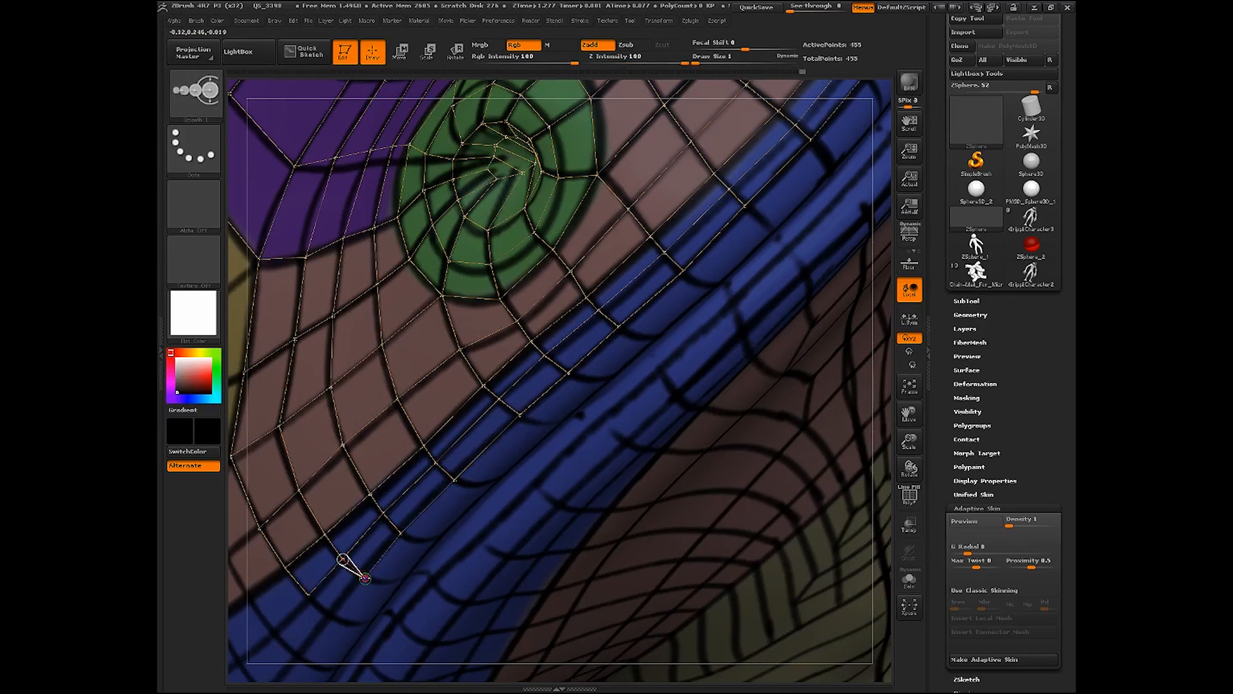
click(334, 617)
Start a third, wider row on the blue lip with two mirrored quads, working inward from the rows' outer end
drag(907, 416, 1005, 324)
drag(906, 414, 889, 357)
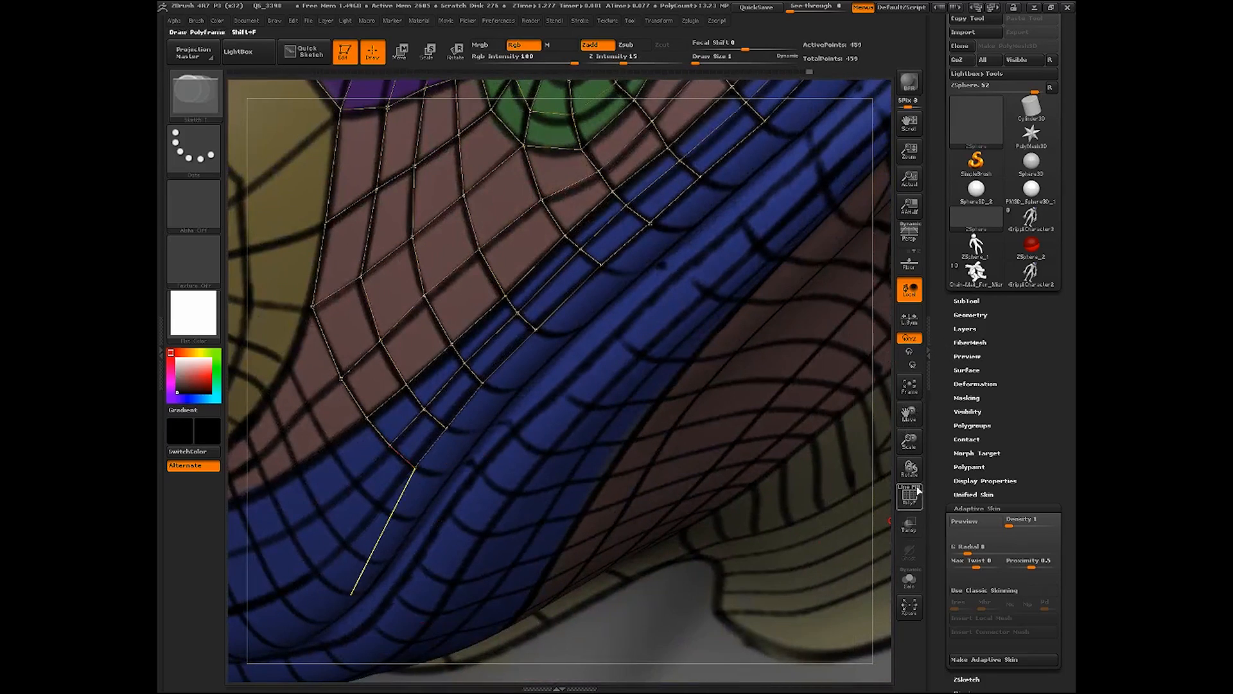
drag(910, 471, 902, 453)
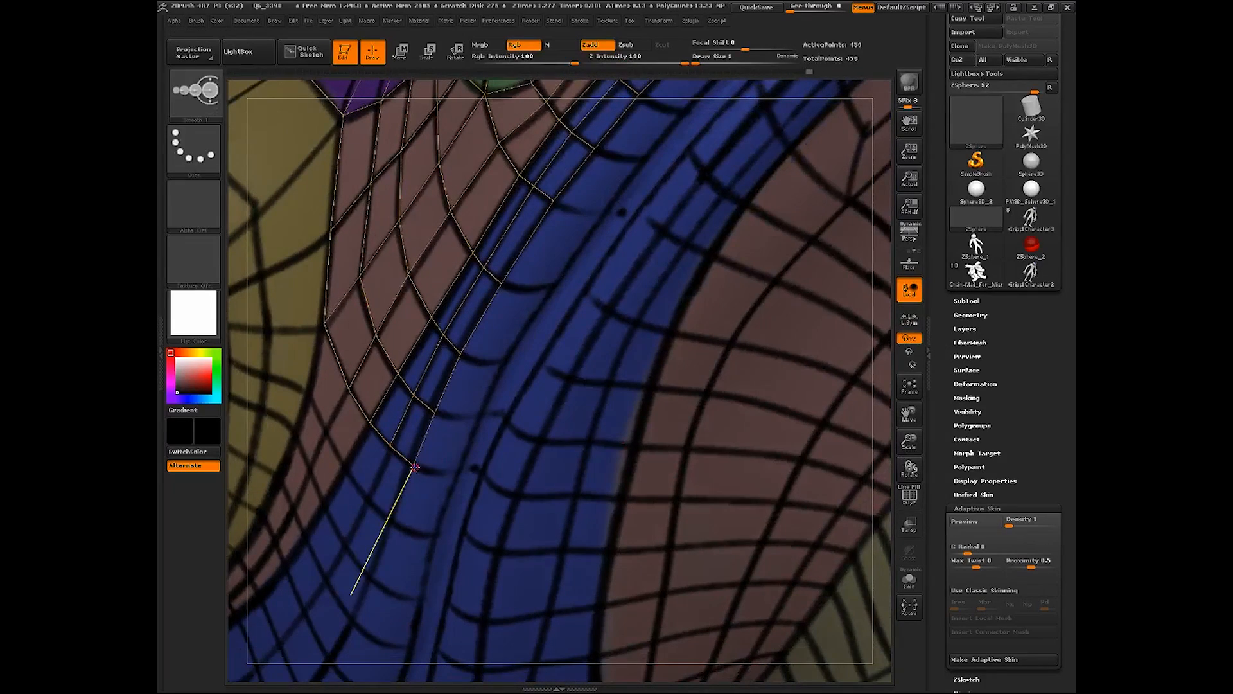
shift+click(414, 466)
click(455, 473)
click(475, 419)
click(437, 413)
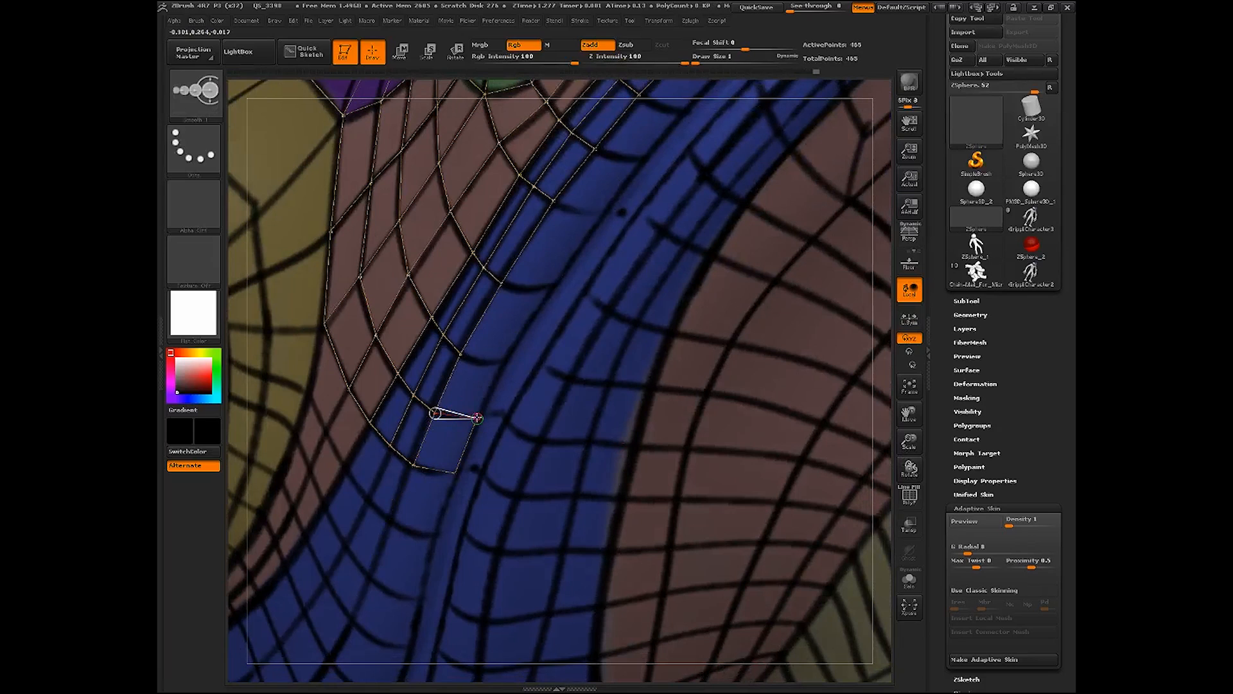
shift+click(476, 419)
click(500, 362)
click(459, 354)
shift+click(499, 361)
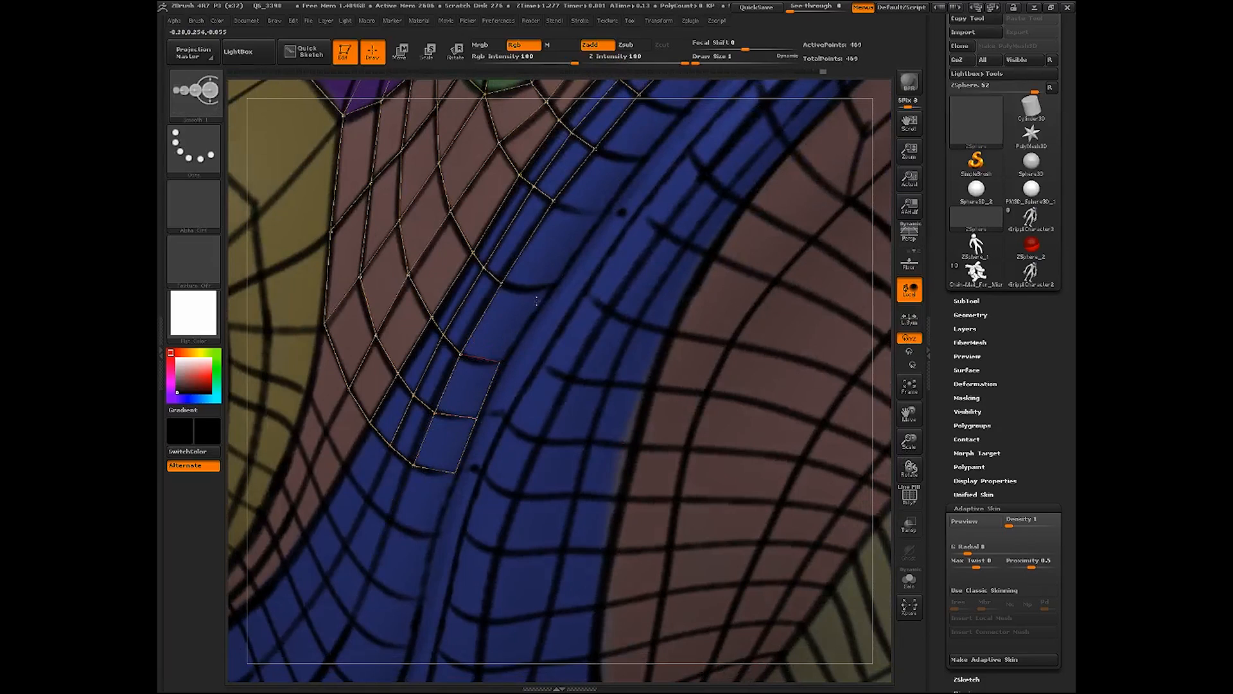
Continue the third blue lip row toward the snout with three more mirrored quads
click(548, 286)
click(501, 283)
click(601, 214)
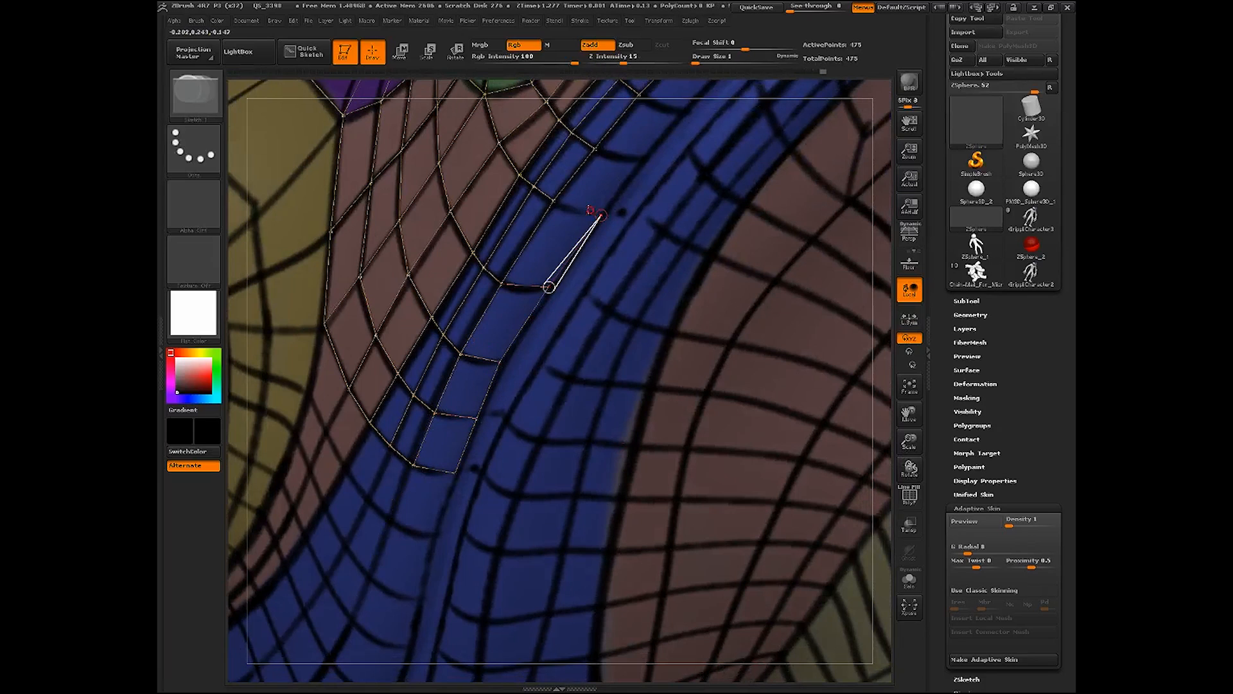
click(554, 201)
shift+click(601, 214)
click(638, 159)
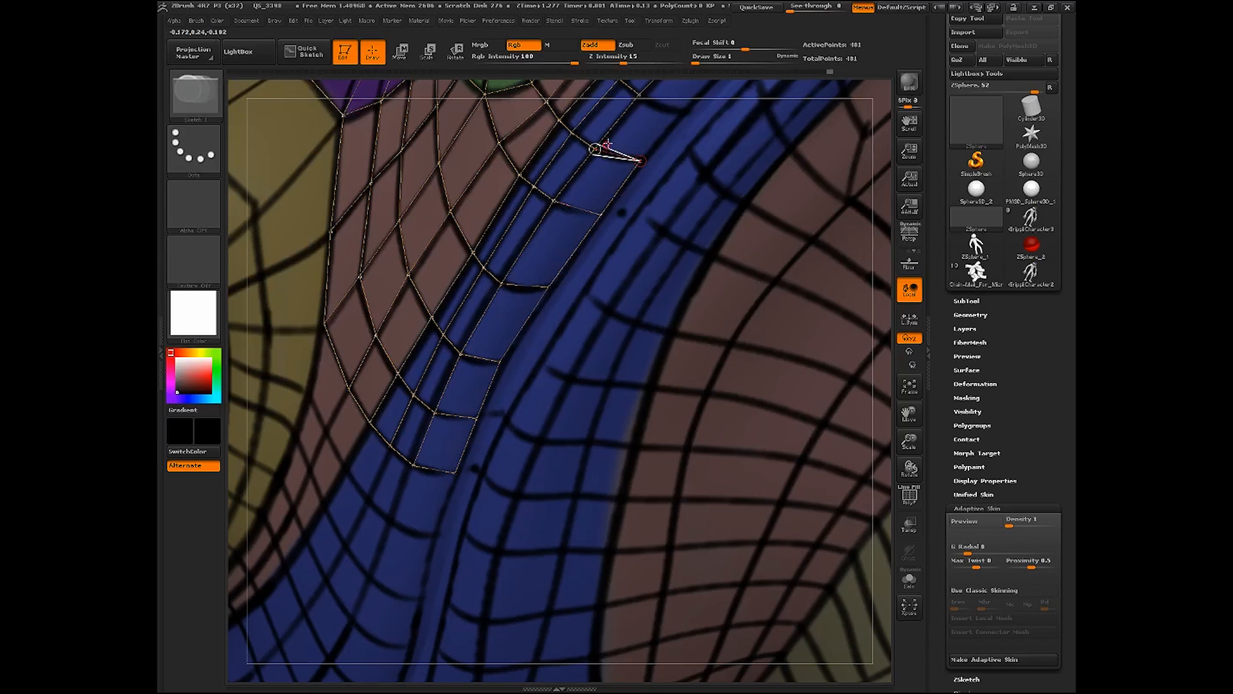
Extend the third blue lip row with two mirrored quads on the stretch below the nostril
mouse_move(910, 413)
mouse_down()
mouse_move(884, 493)
mouse_move(837, 462)
mouse_move(835, 507)
mouse_up()
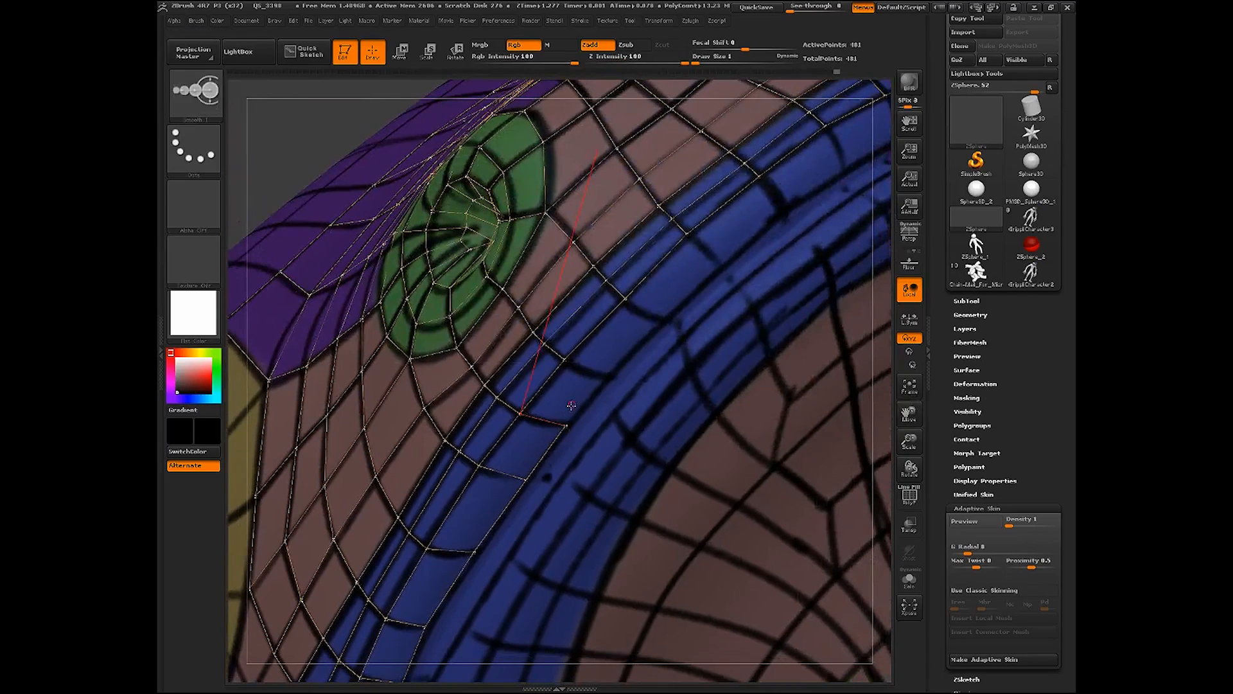
click(605, 379)
click(564, 359)
shift+click(605, 379)
click(663, 317)
click(625, 299)
shift+click(663, 318)
Finish the third blue lip row with mirrored quads up to the snout's centreline
click(721, 267)
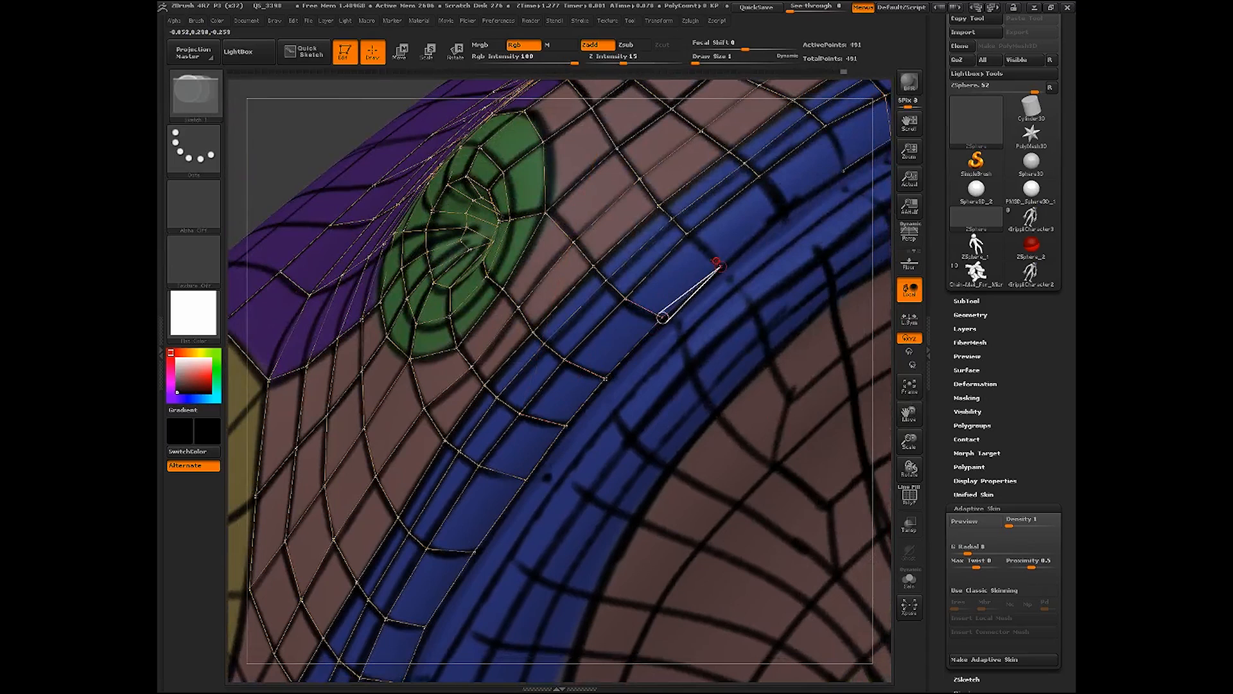
click(687, 234)
shift+click(720, 267)
click(783, 211)
click(760, 177)
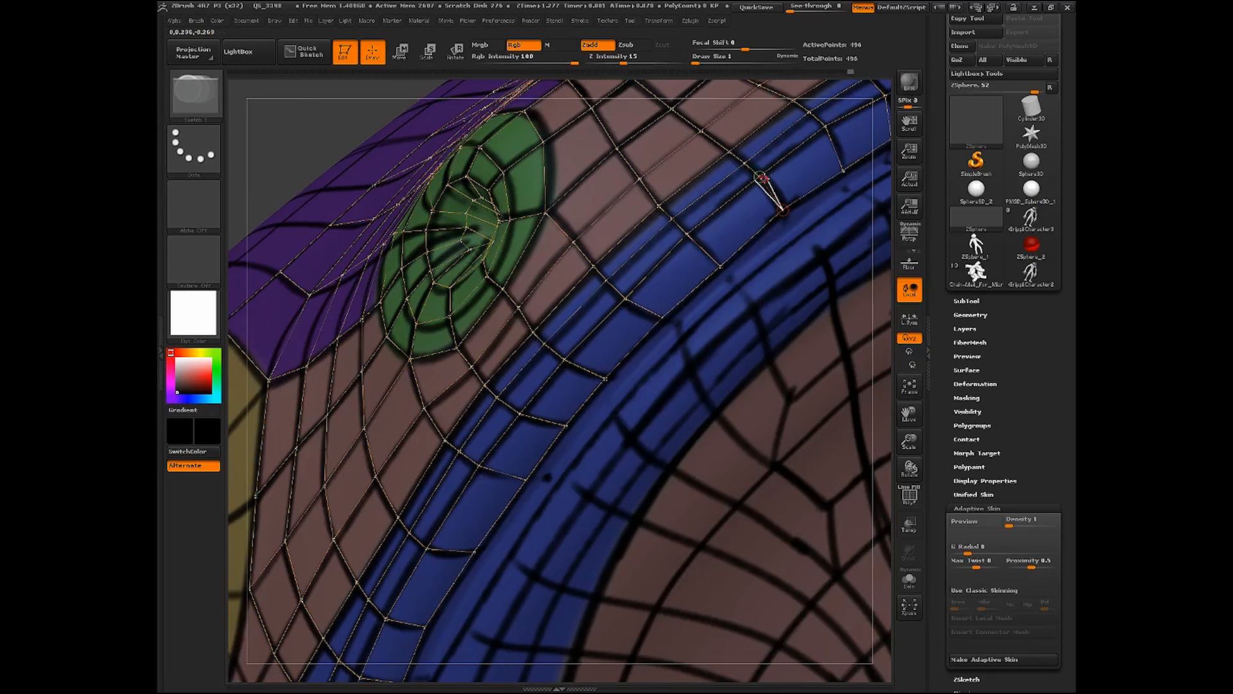
Add a column of mirrored quads across the three blue lip rows at their outer end, below the eye
drag(909, 441, 873, 366)
drag(496, 579, 514, 573)
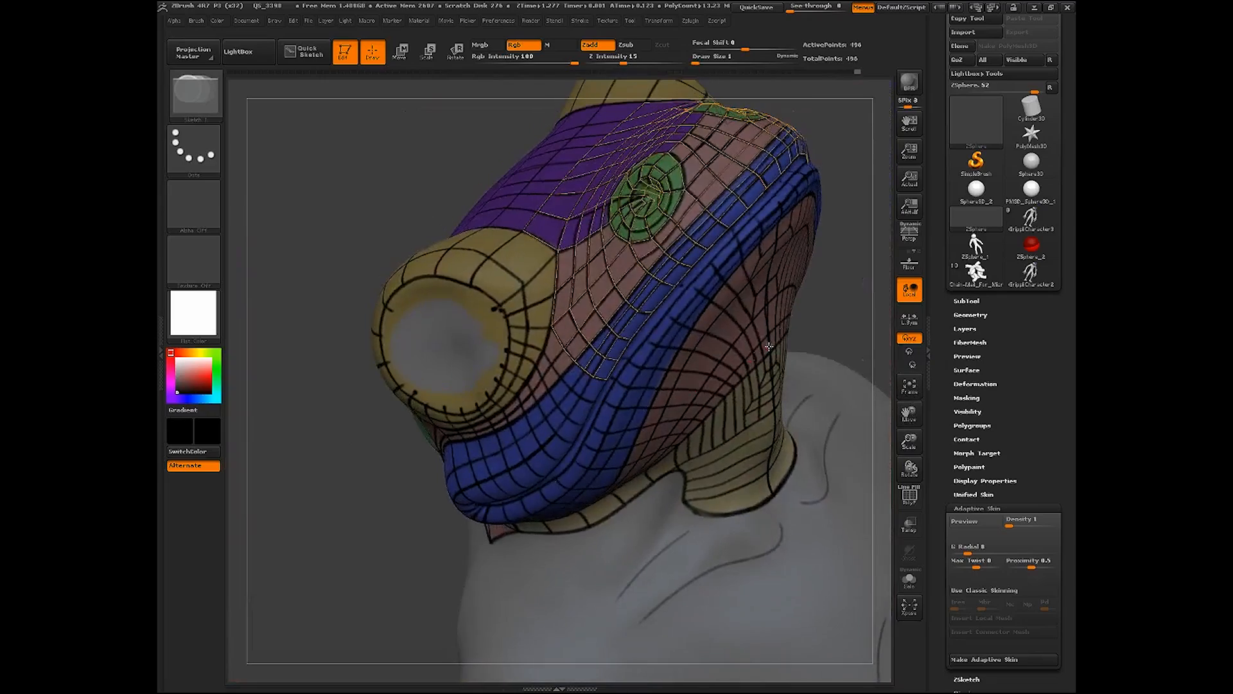
drag(849, 341, 850, 299)
drag(909, 414, 918, 364)
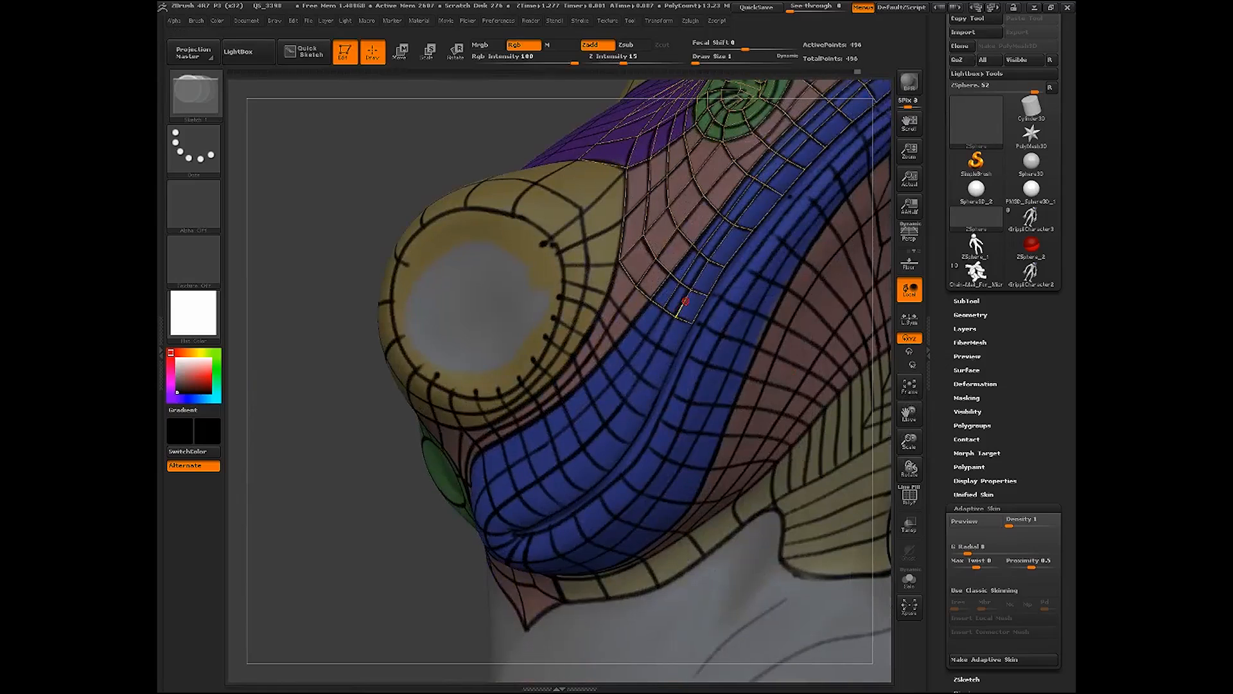
ctrl+click(692, 323)
click(657, 346)
click(673, 315)
shift+click(656, 347)
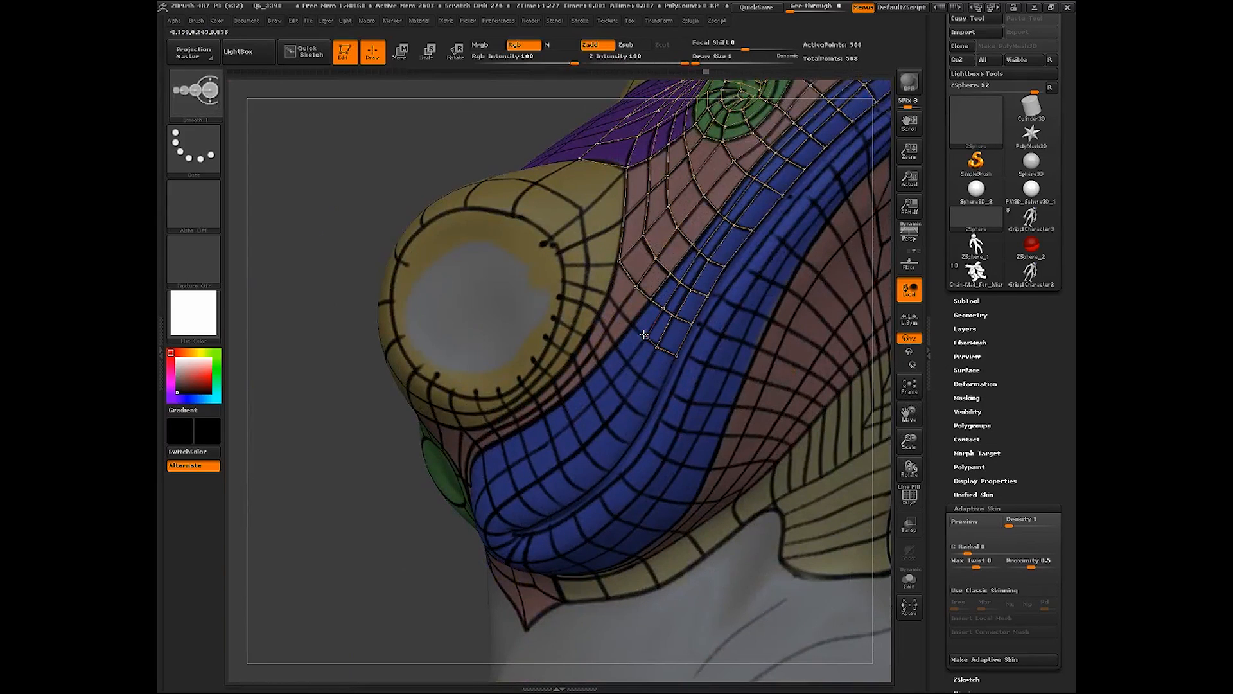
click(636, 314)
shift+click(633, 323)
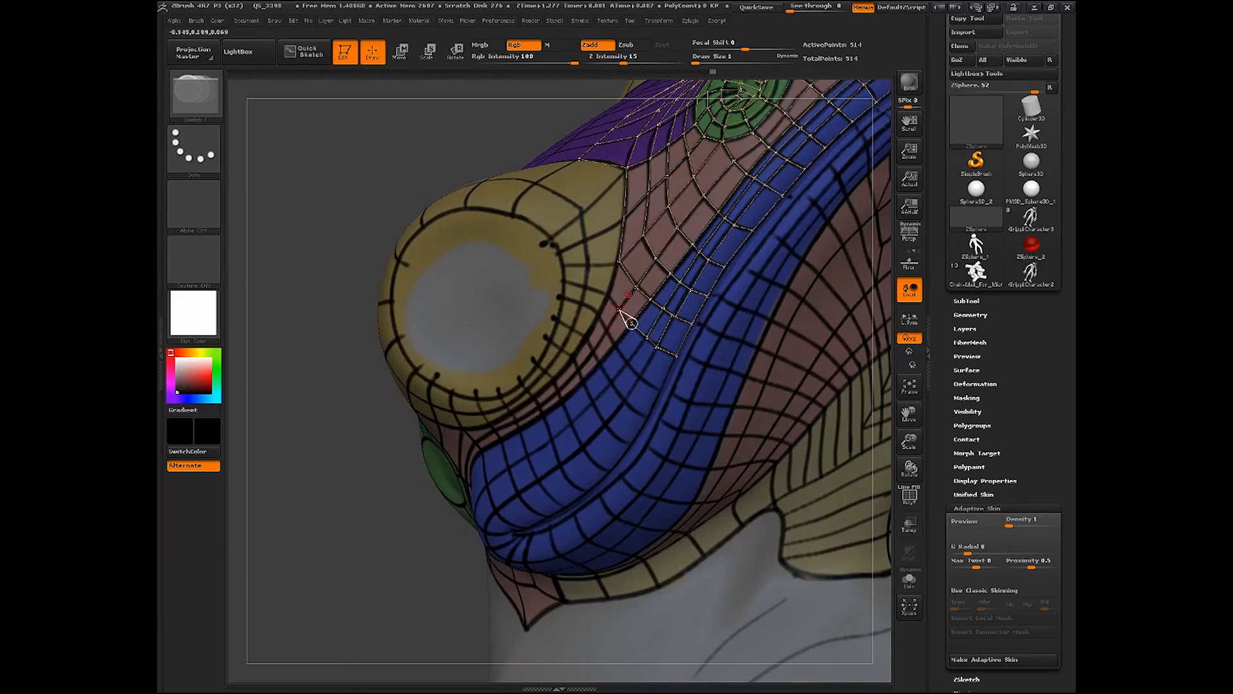
Continue the new column with mirrored quads over the brown band to the edge of the eye region
click(619, 309)
click(636, 287)
click(608, 295)
click(619, 261)
shift+click(608, 296)
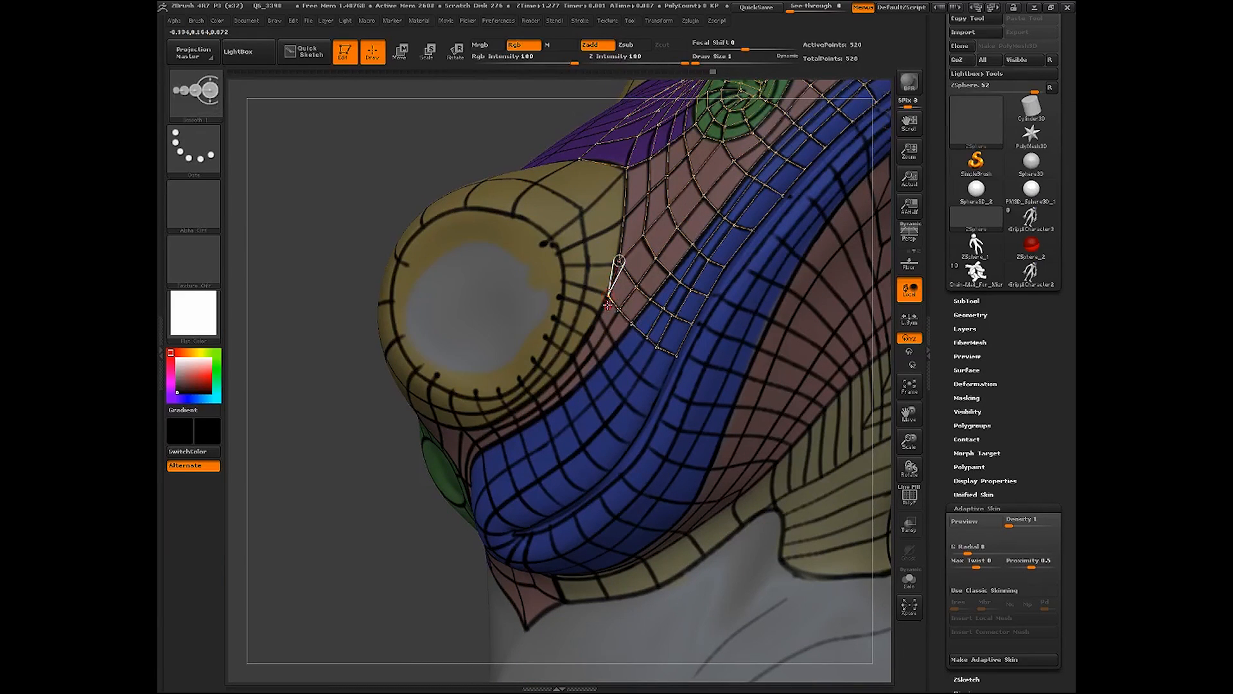
Start a second column of mirrored quads from the eye region's edge down across the brown band
click(596, 314)
click(618, 308)
shift+click(607, 331)
click(615, 347)
click(633, 323)
shift+click(615, 347)
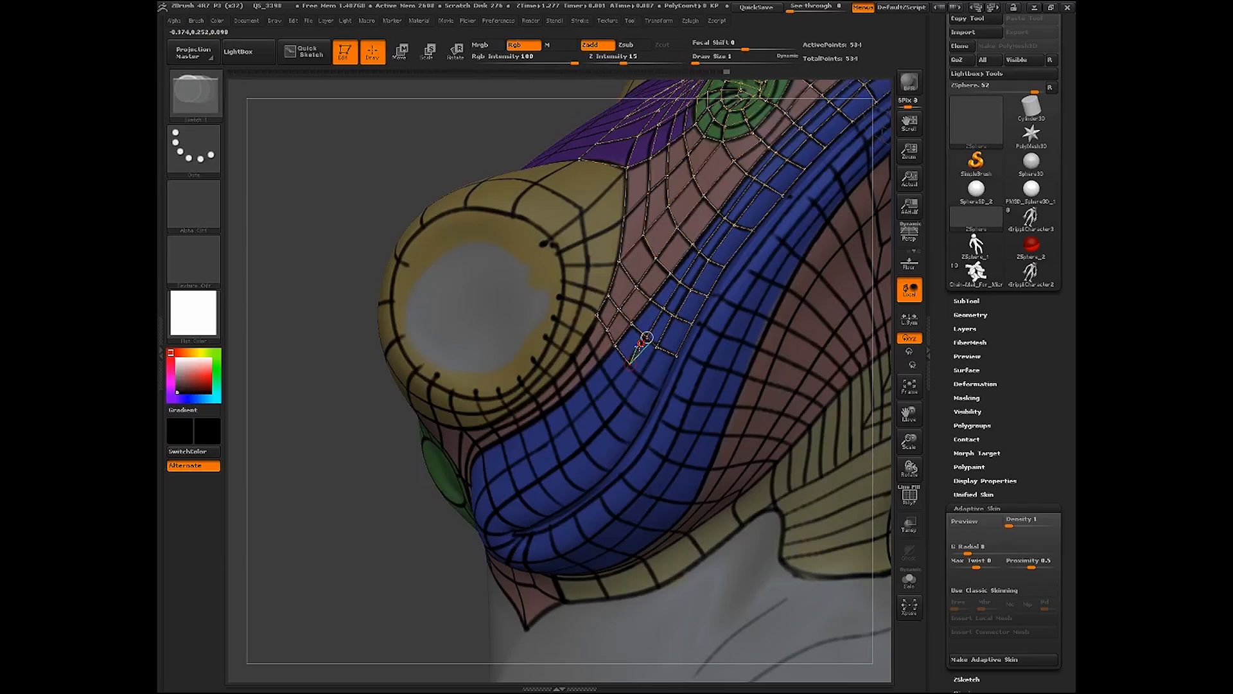
Carry the second column of mirrored quads down across the three blue lip rows
shift+click(629, 364)
click(645, 379)
click(656, 347)
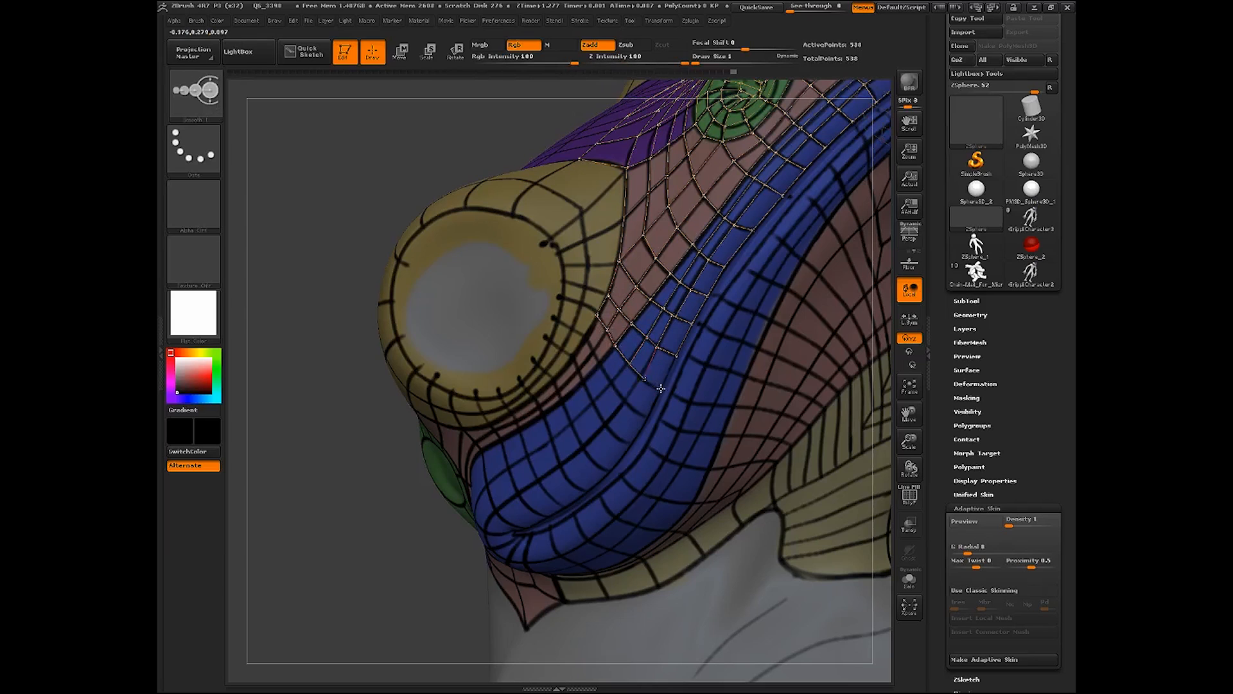
click(676, 356)
drag(425, 577, 448, 97)
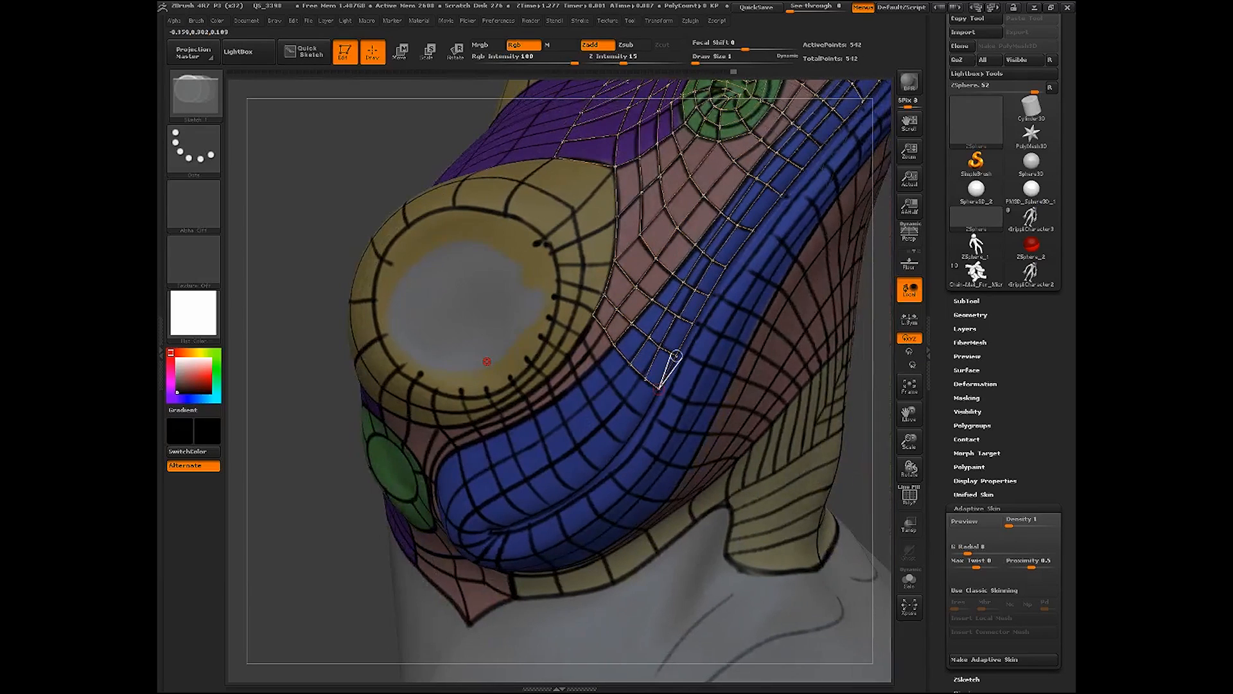
key(w)
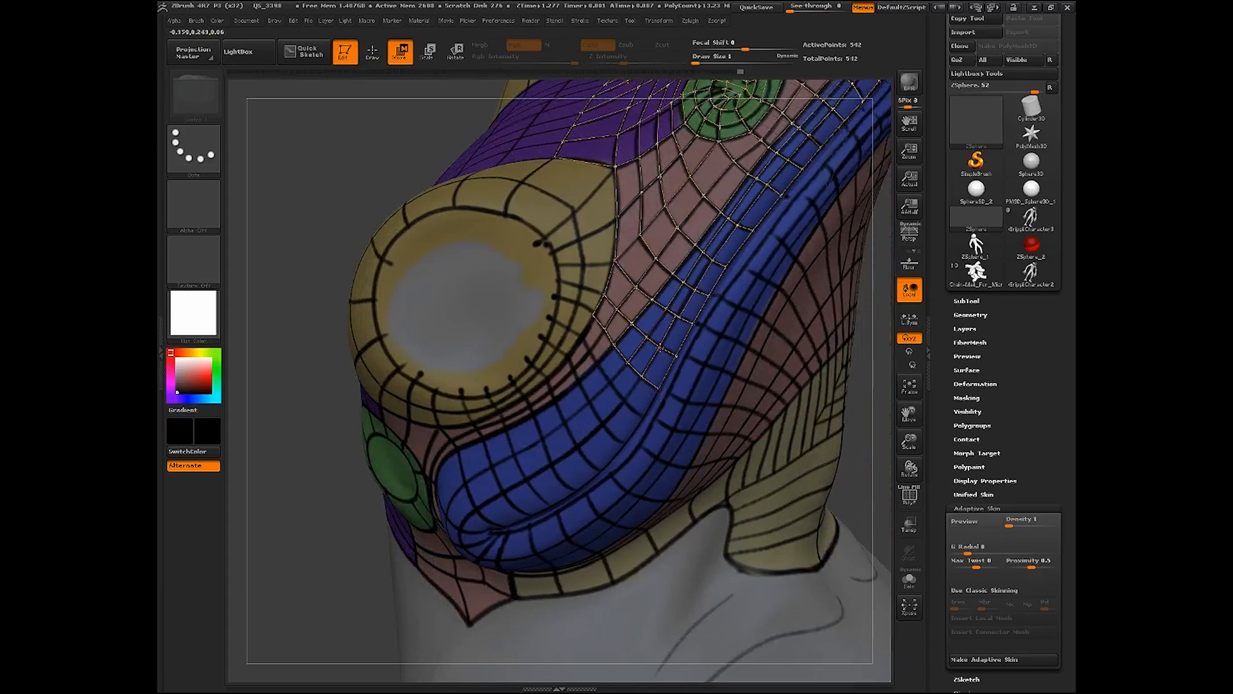
key(q)
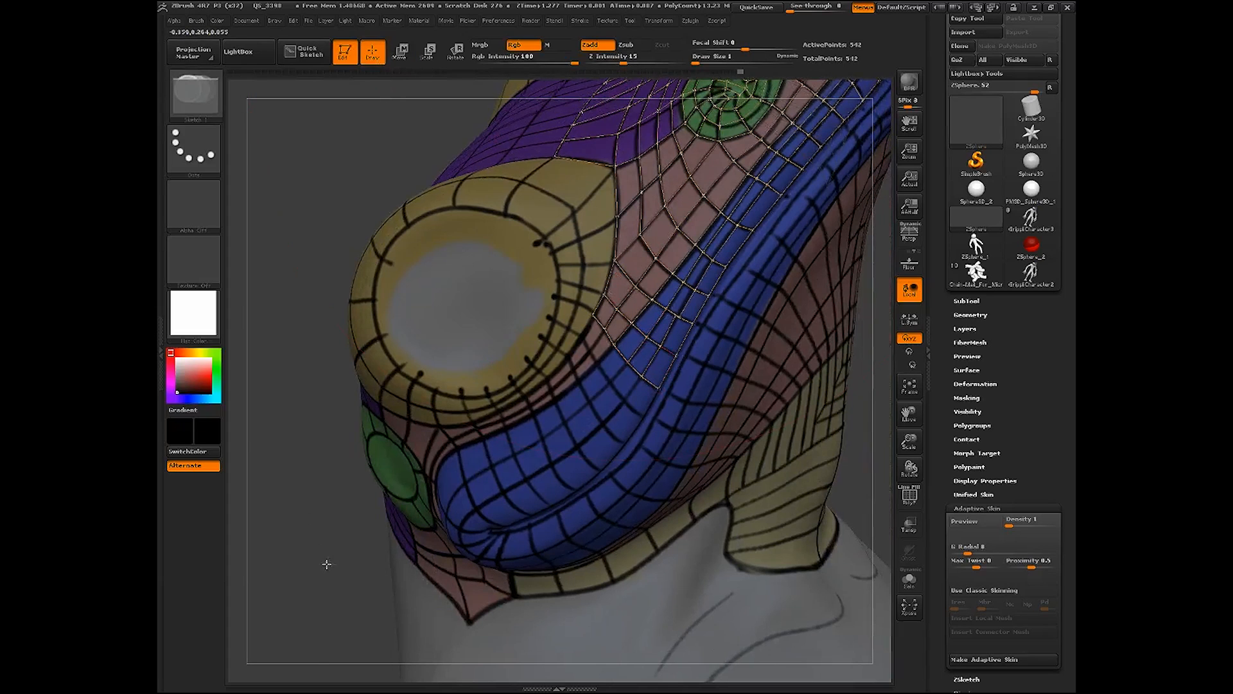
Build a third column of mirrored quads from the eye region's edge across the brown band and blue lip rows
mouse_move(325, 562)
mouse_down()
mouse_move(773, 405)
mouse_move(745, 382)
mouse_up()
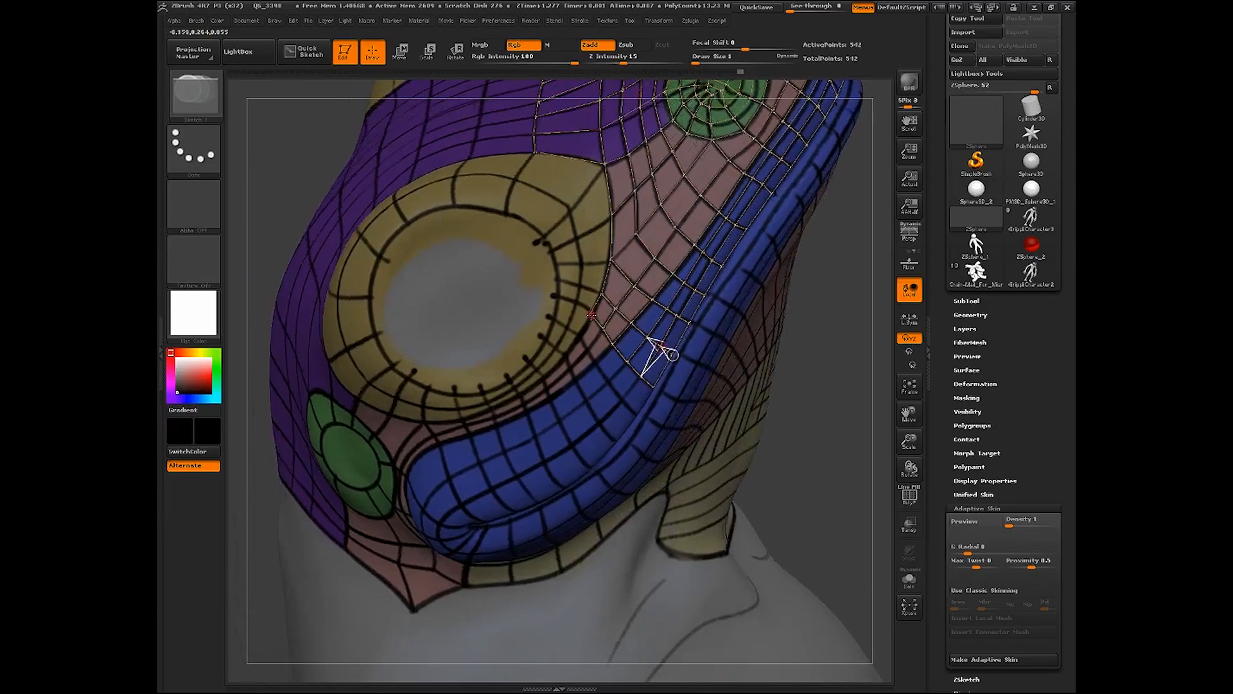
click(660, 347)
ctrl+click(590, 315)
shift+click(603, 329)
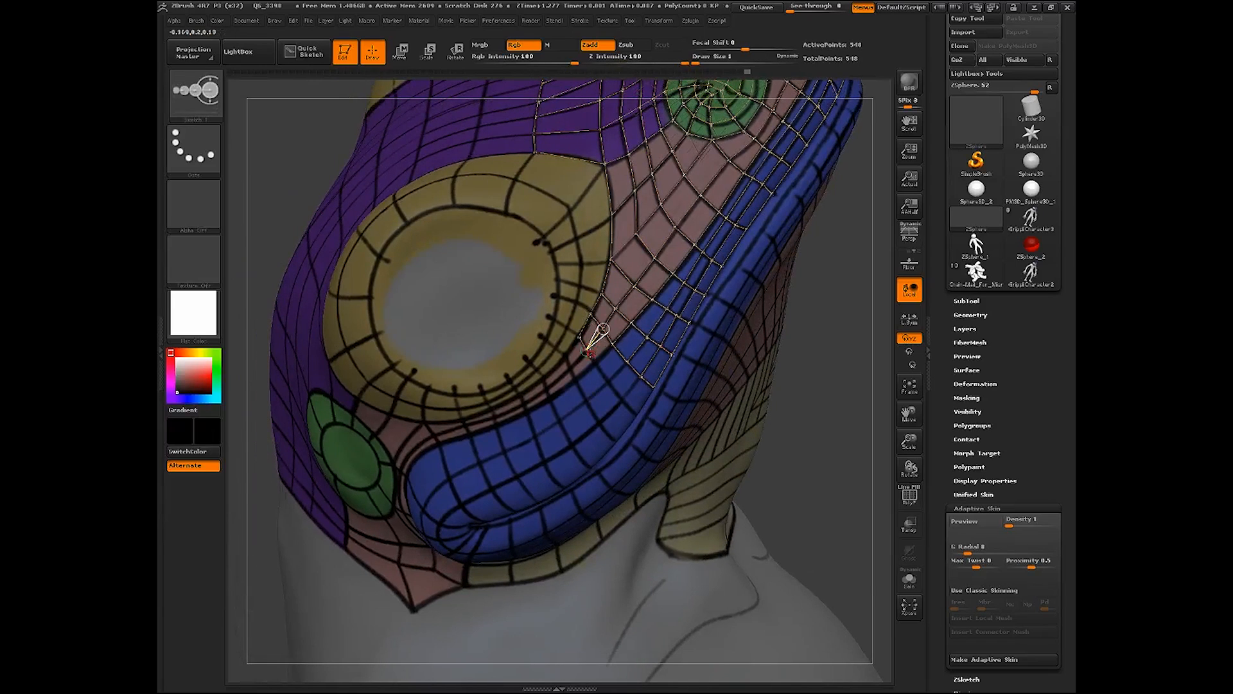
click(593, 364)
shift+click(612, 344)
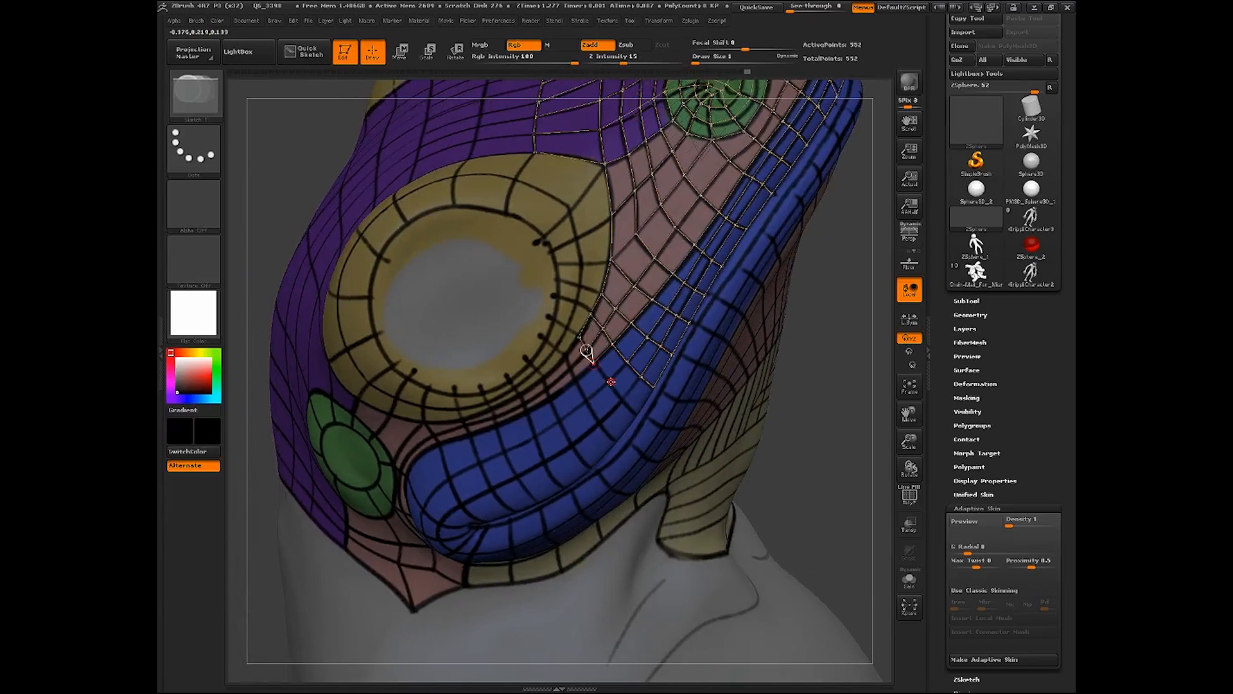
shift+click(628, 364)
mouse_move(822, 366)
mouse_down()
mouse_move(817, 350)
mouse_move(761, 352)
mouse_up()
shift+click(623, 403)
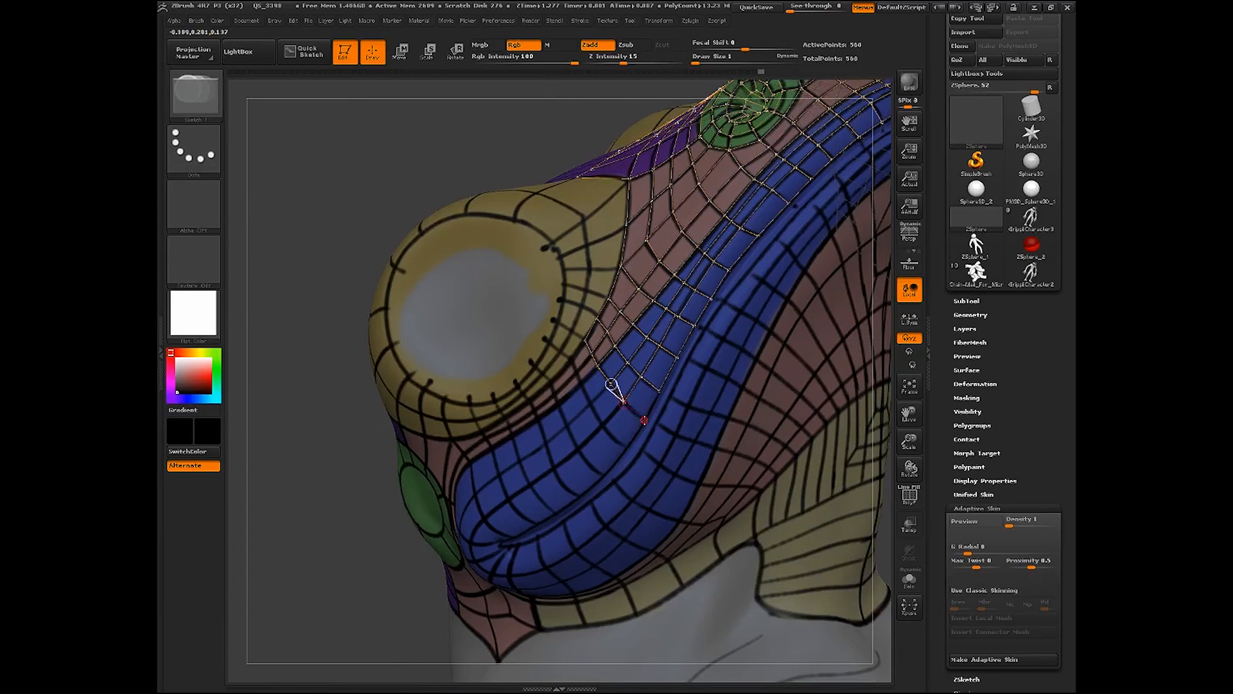
click(659, 393)
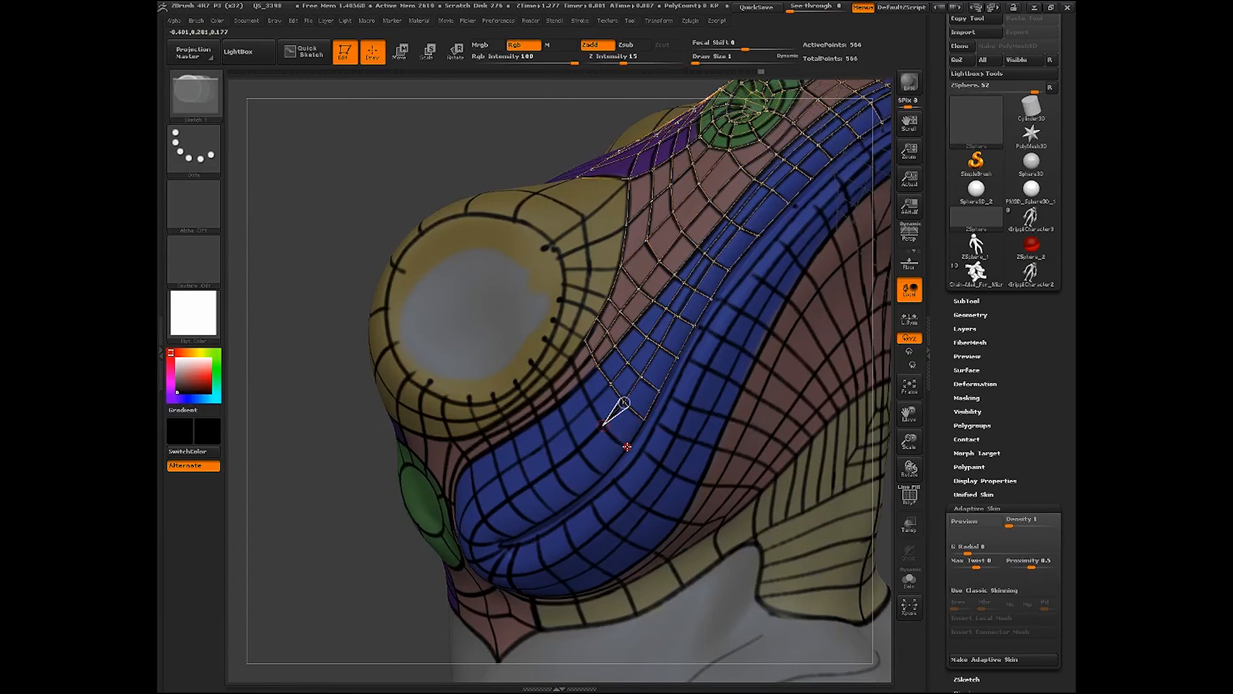
Extend the lowest blue lip row toward the mouth corner with three mirrored quads
click(644, 421)
shift+click(602, 426)
click(625, 447)
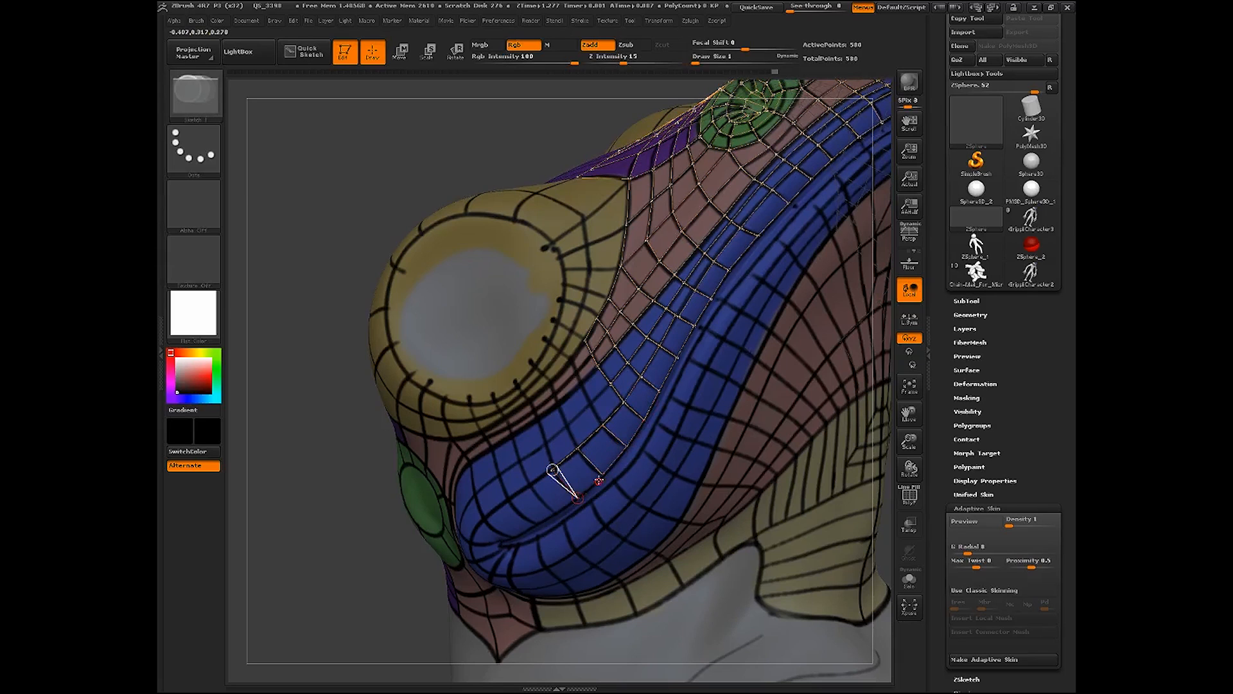
drag(377, 548, 392, 576)
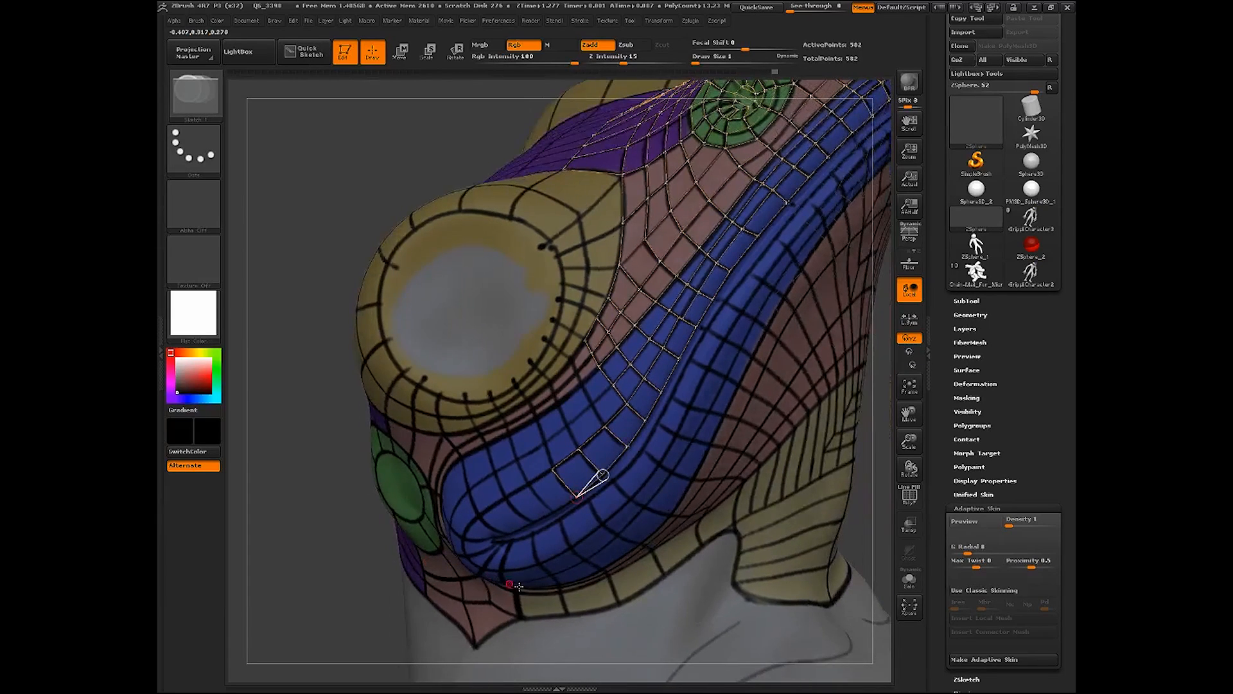
Preview the adaptive skin of the new topology from another angle and return to topology editing
drag(909, 443, 870, 418)
key(a)
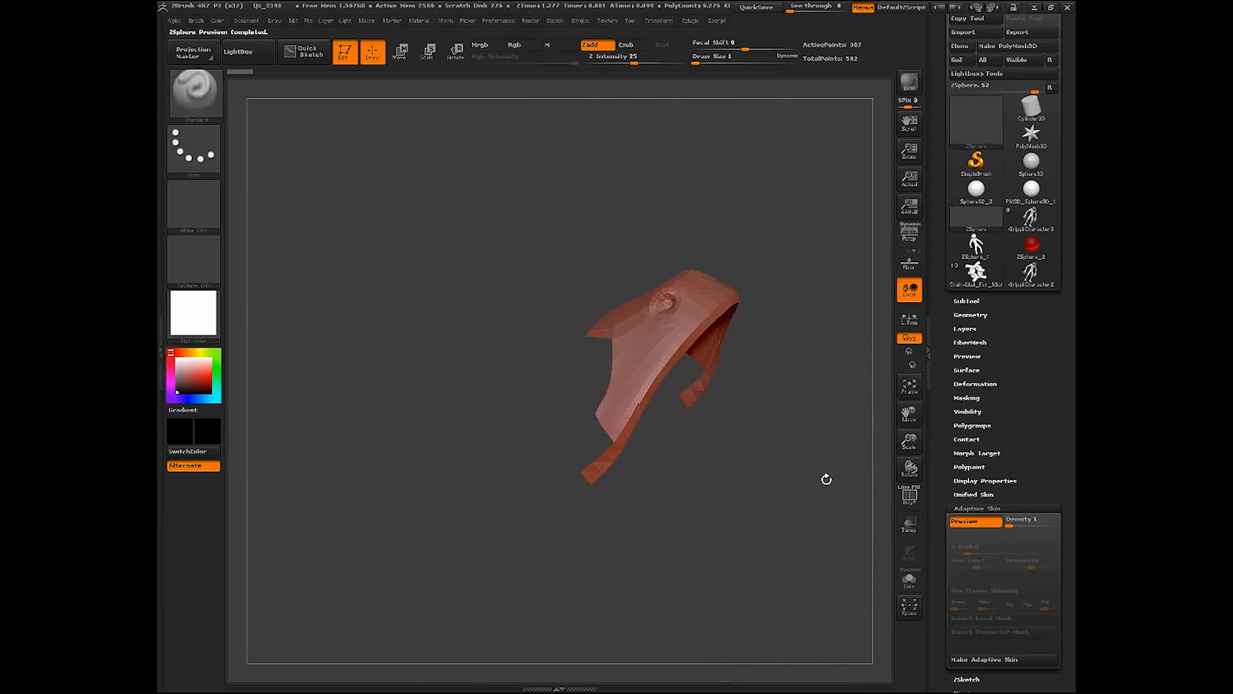
drag(826, 479, 868, 529)
key(a)
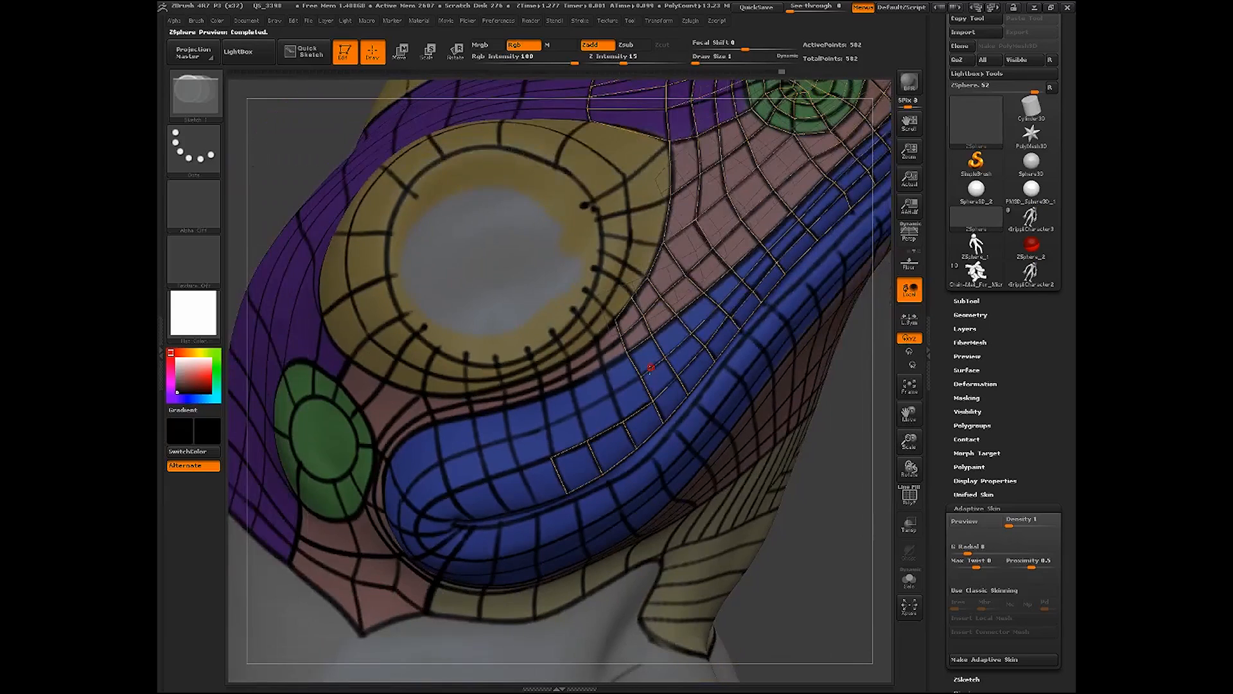
Add three mirrored quads in the middle blue lip row, directly above the quads running toward the mouth corner
ctrl+click(612, 394)
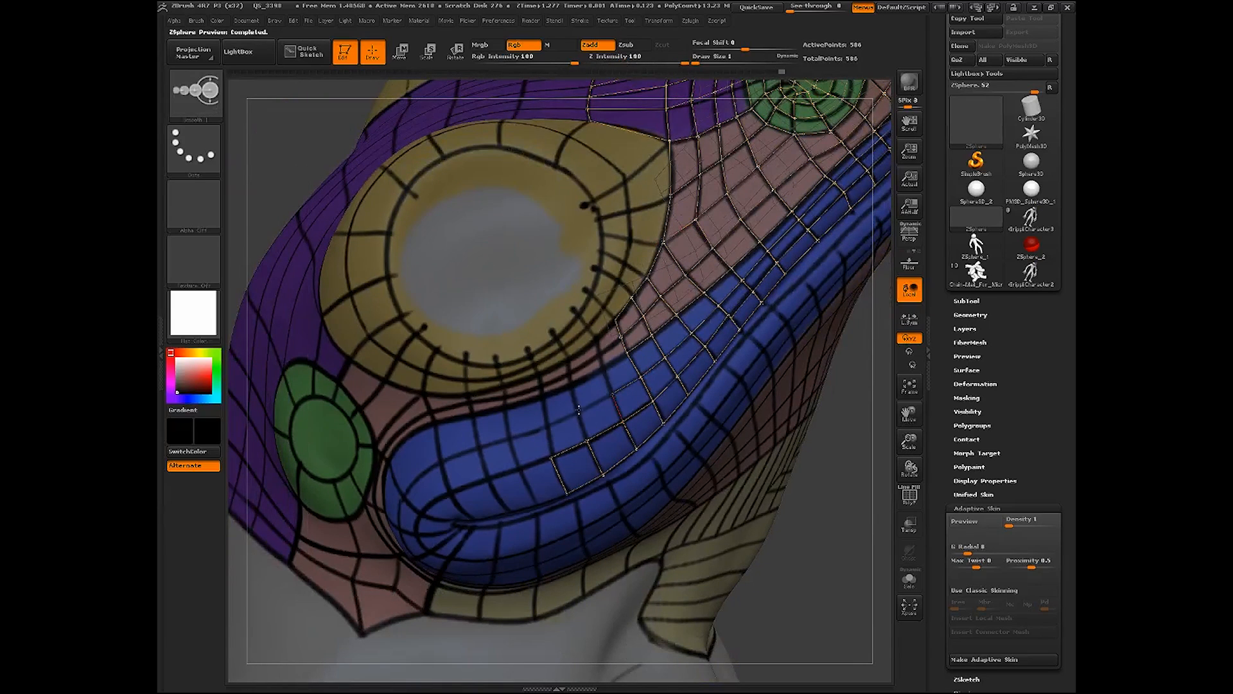
click(579, 409)
ctrl+click(580, 410)
click(548, 424)
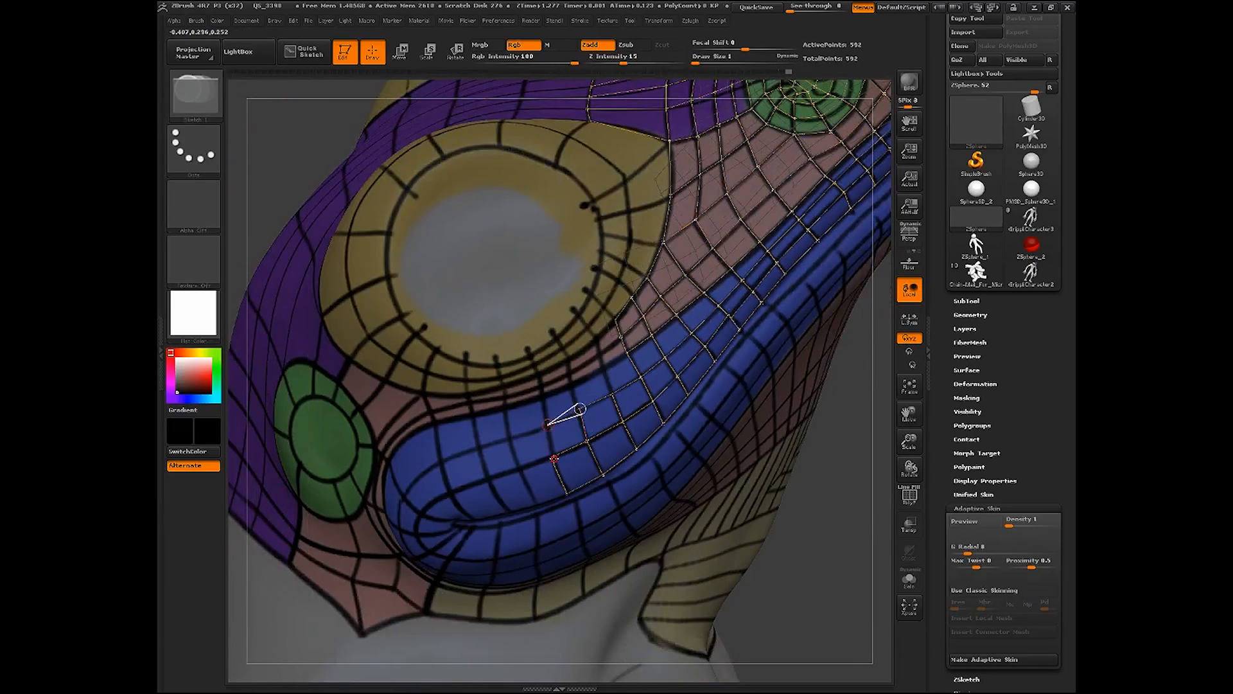
click(552, 458)
Add a mirrored quad in the upper blue lip row above the outermost middle-row quad
ctrl+click(548, 425)
click(543, 397)
click(570, 386)
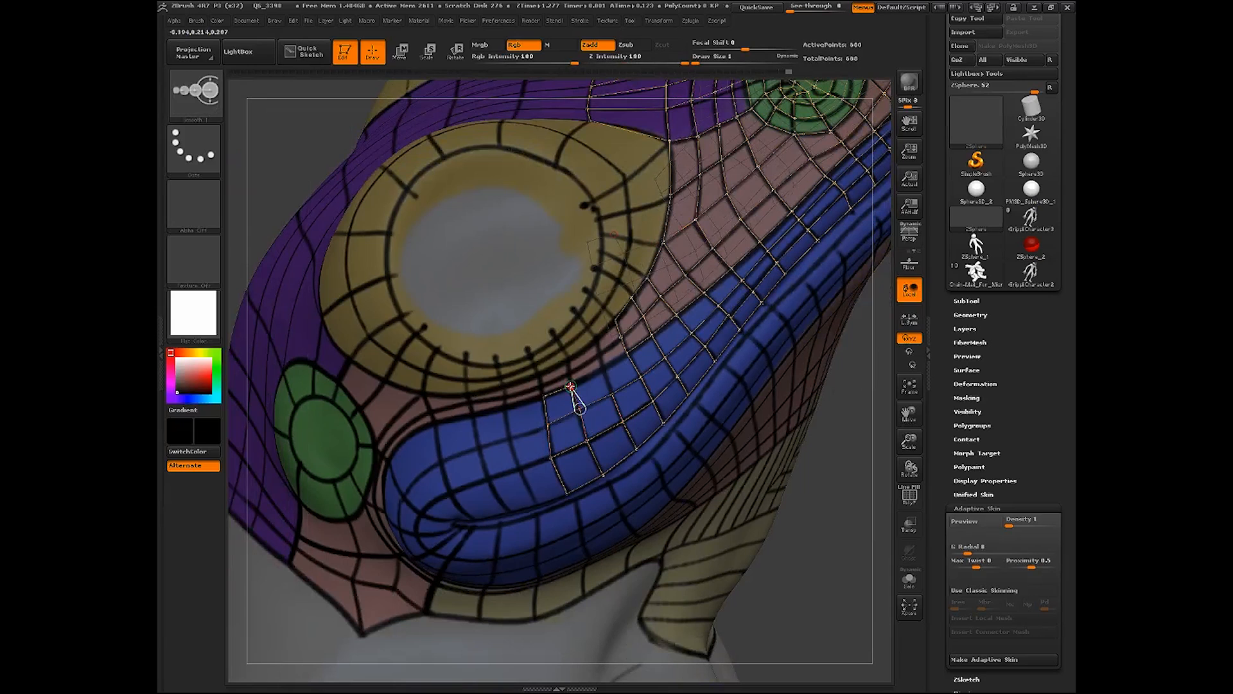
Add a row of mirrored quads in the narrow pink strip directly above the blue lip, below the front of the eye
ctrl+click(604, 369)
click(627, 352)
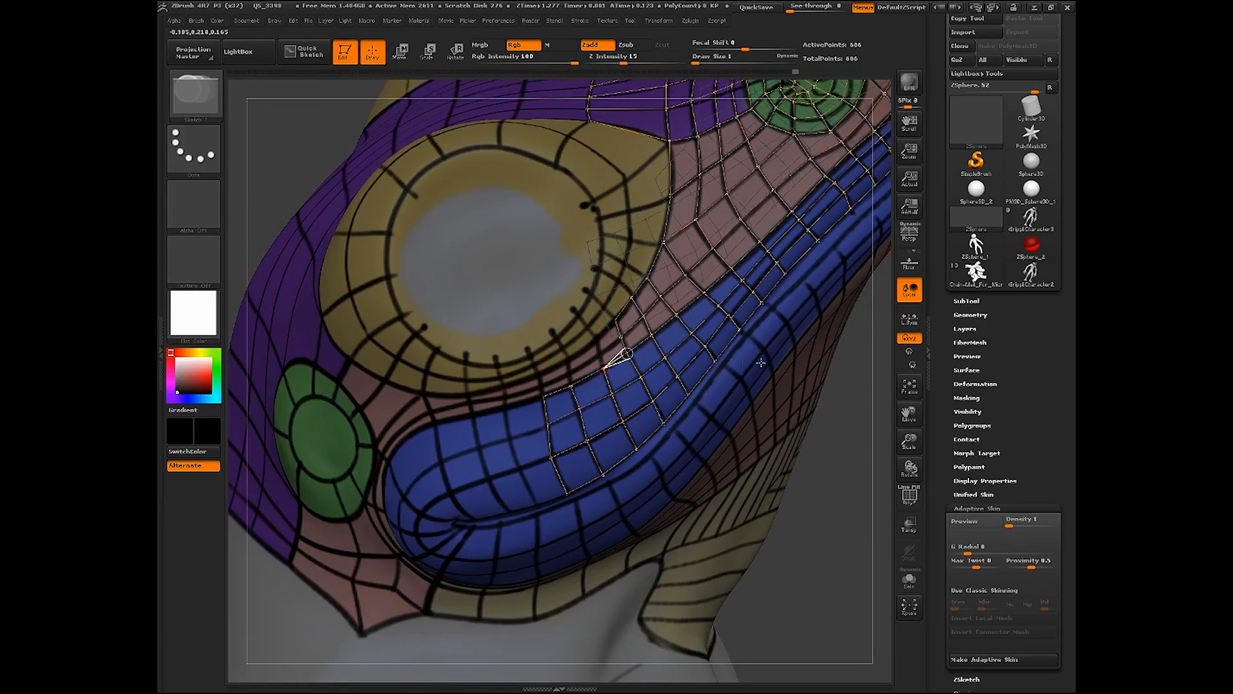
drag(829, 415, 875, 443)
drag(707, 432, 662, 414)
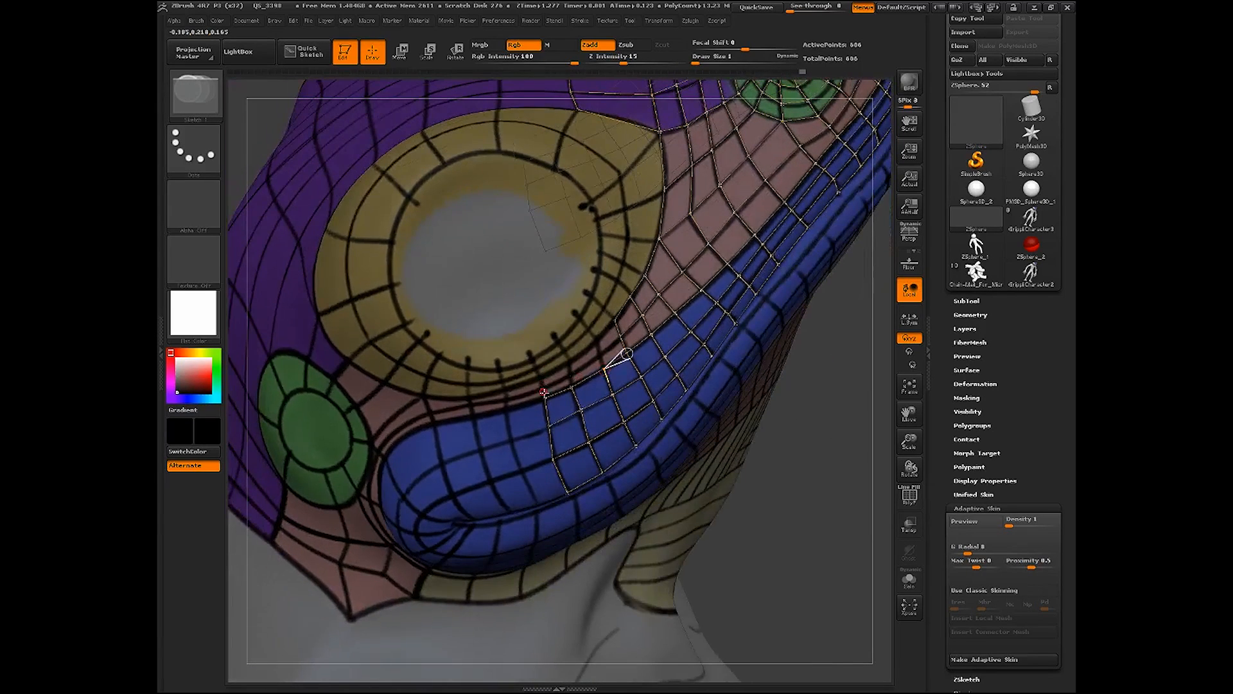
ctrl+click(545, 397)
click(544, 389)
click(570, 374)
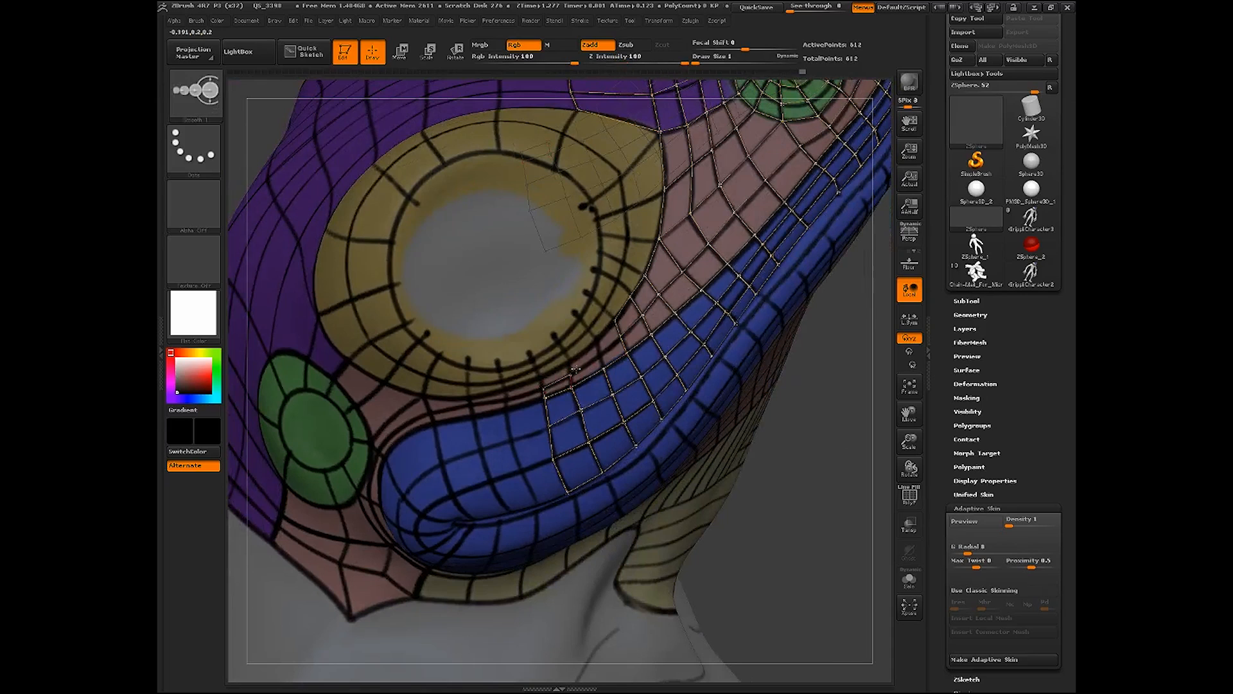
click(599, 356)
click(620, 338)
Add a second row of mirrored quads in the narrow strip between the new pink row and the yellow eye area
click(599, 356)
click(596, 337)
click(595, 338)
ctrl+click(596, 338)
click(567, 362)
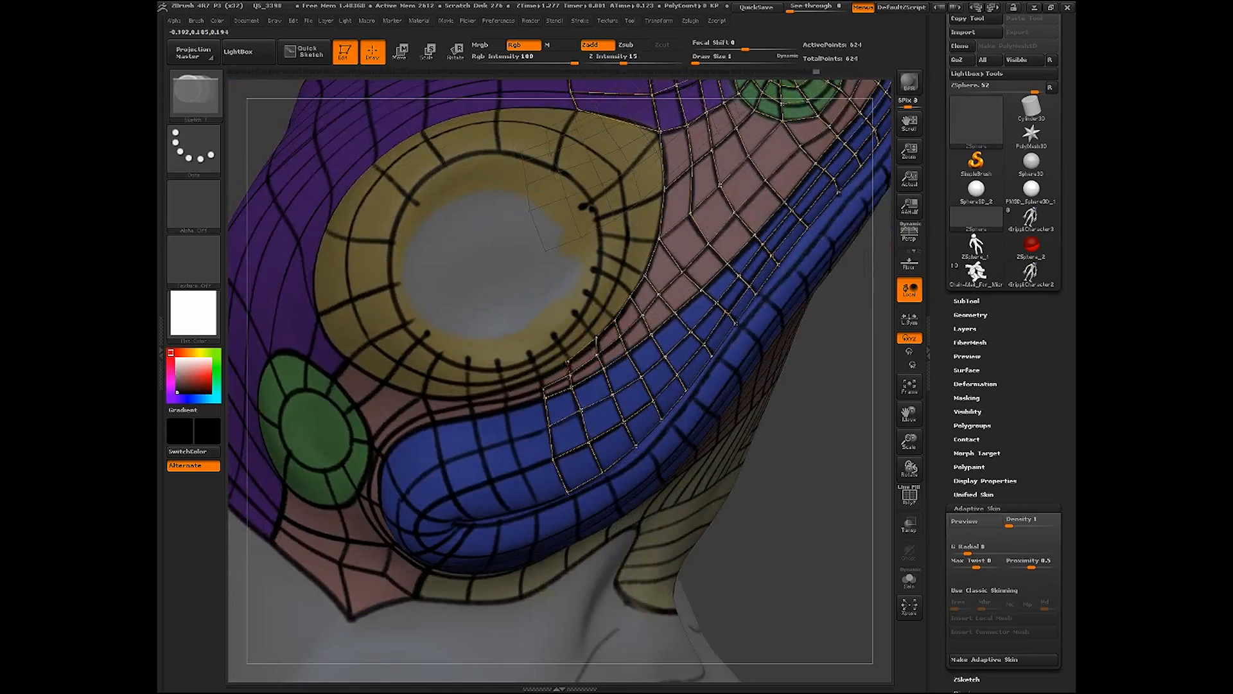
click(570, 375)
ctrl+click(567, 363)
click(539, 378)
click(543, 389)
Begin the yellow outer eye ring with mirrored quads along the lower front edge of the eye
ctrl+click(539, 377)
click(566, 350)
click(589, 329)
click(596, 338)
shift+click(590, 329)
click(604, 310)
shift+click(605, 310)
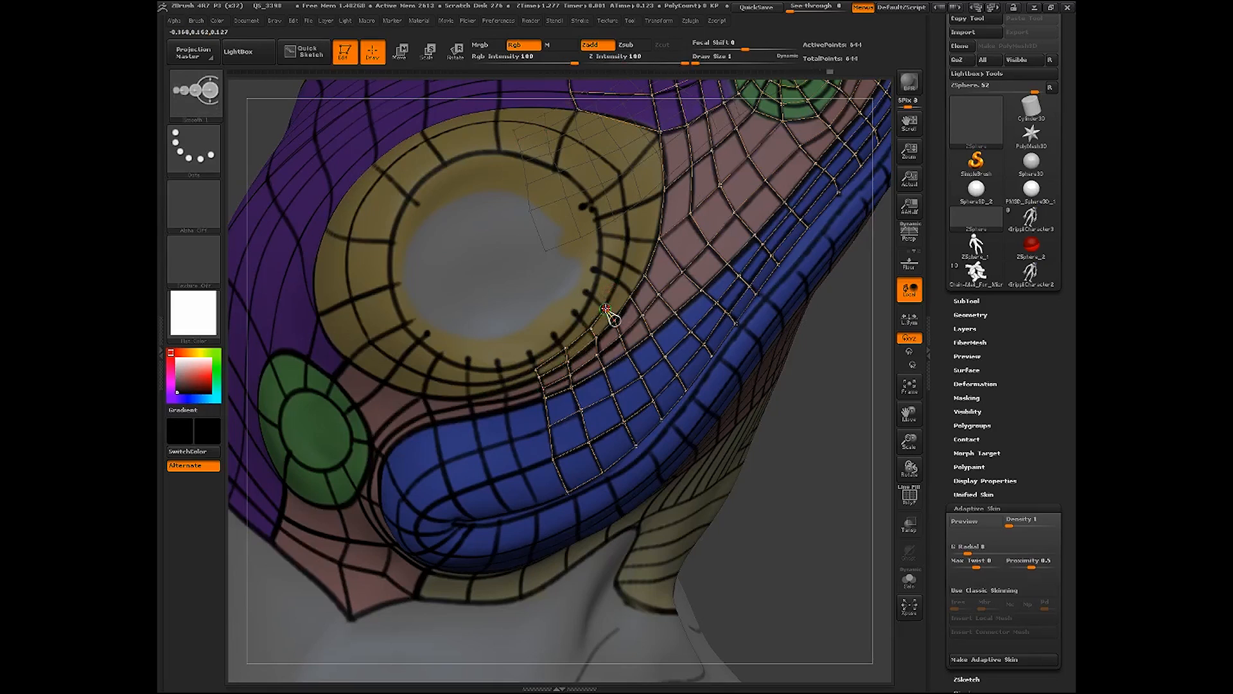
shift+click(620, 282)
Continue the outer eye ring with mirrored quads up the front of the eye and around its pointed corner to the purple brow
click(626, 264)
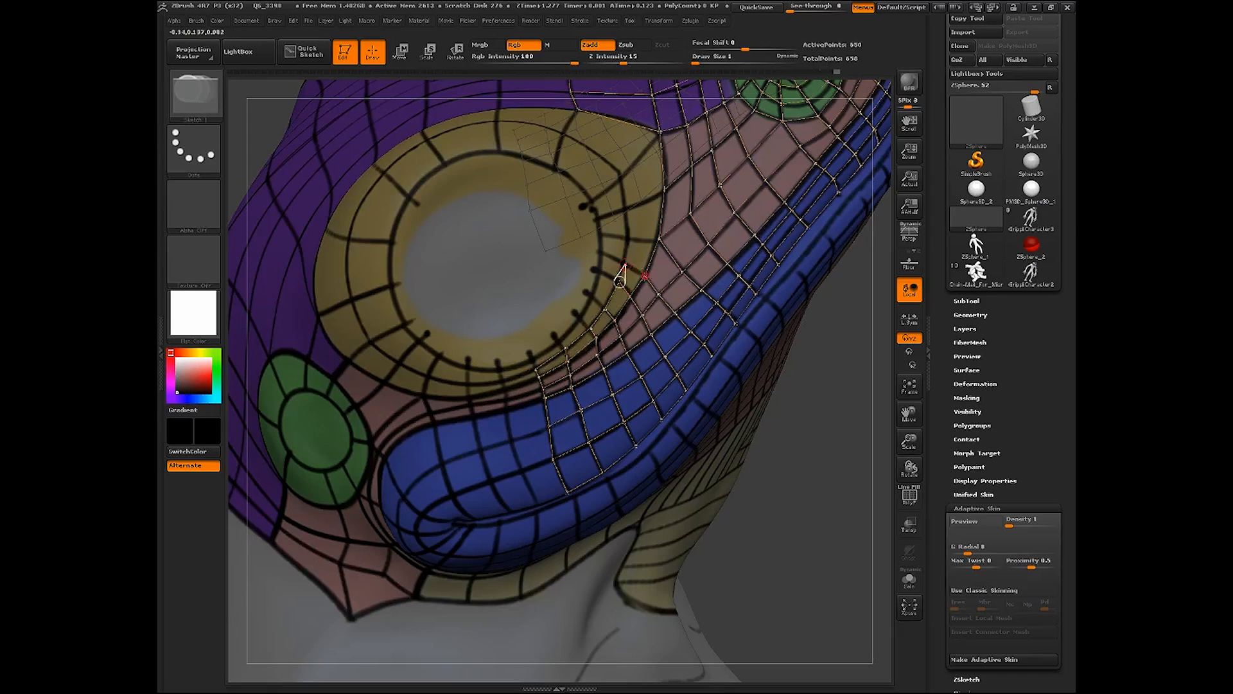
click(645, 277)
shift+click(627, 263)
click(629, 237)
click(660, 238)
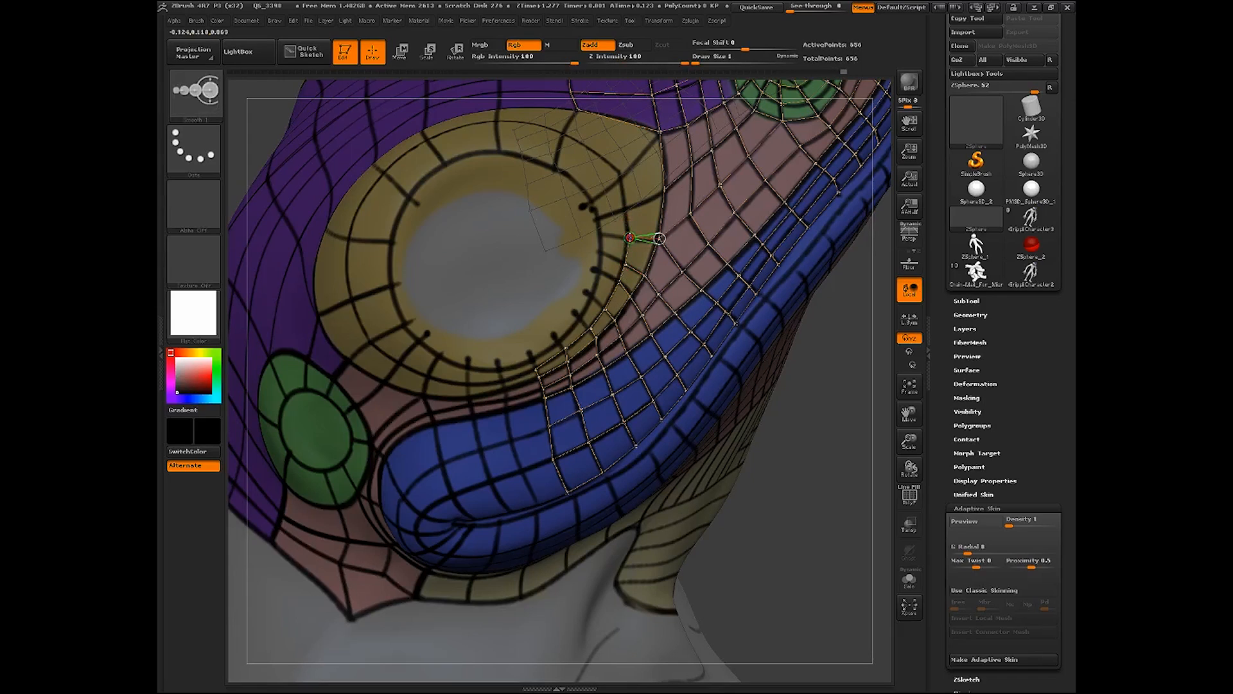
shift+click(629, 237)
click(631, 206)
shift+click(630, 205)
click(622, 173)
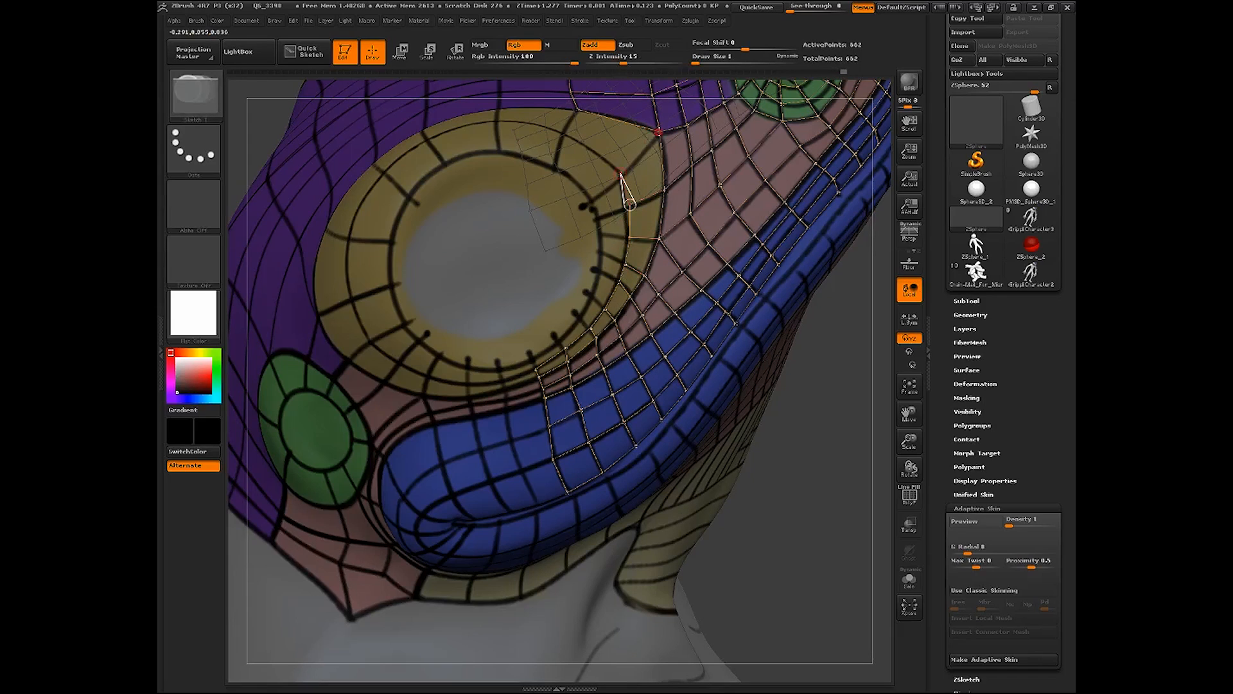
click(661, 132)
shift+click(621, 173)
click(565, 133)
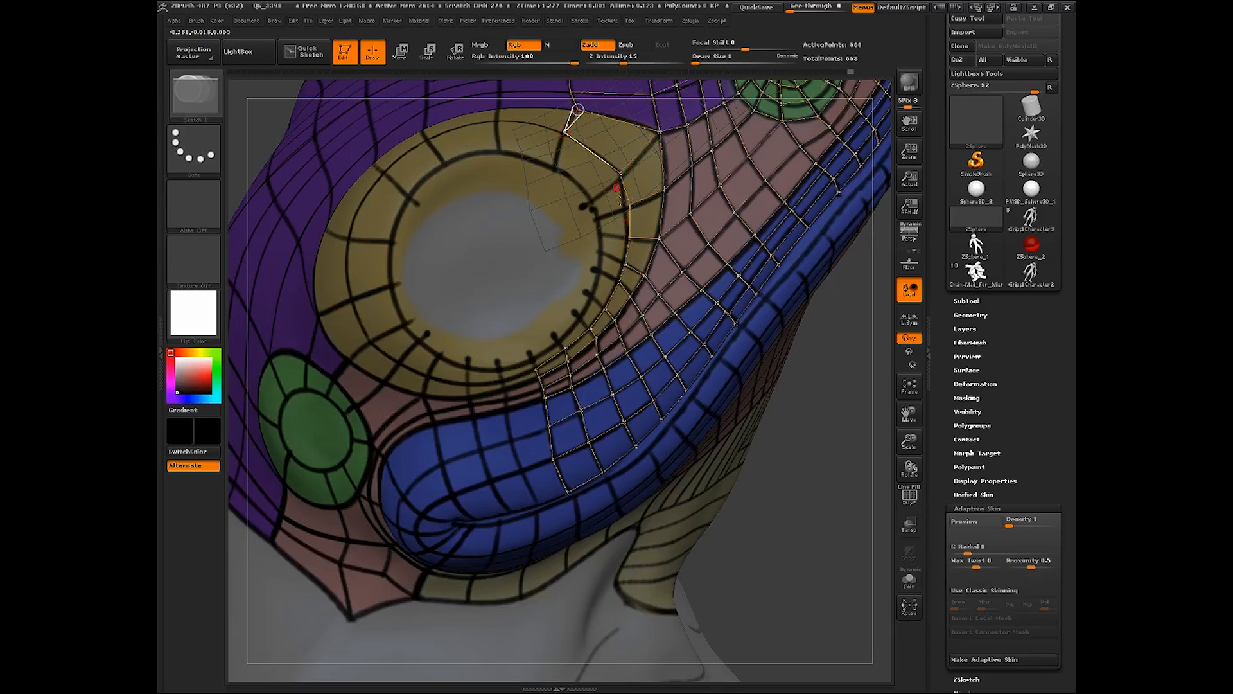
Add mirrored quads in the inner eye ring along the lower front of the eye socket
drag(796, 496, 776, 435)
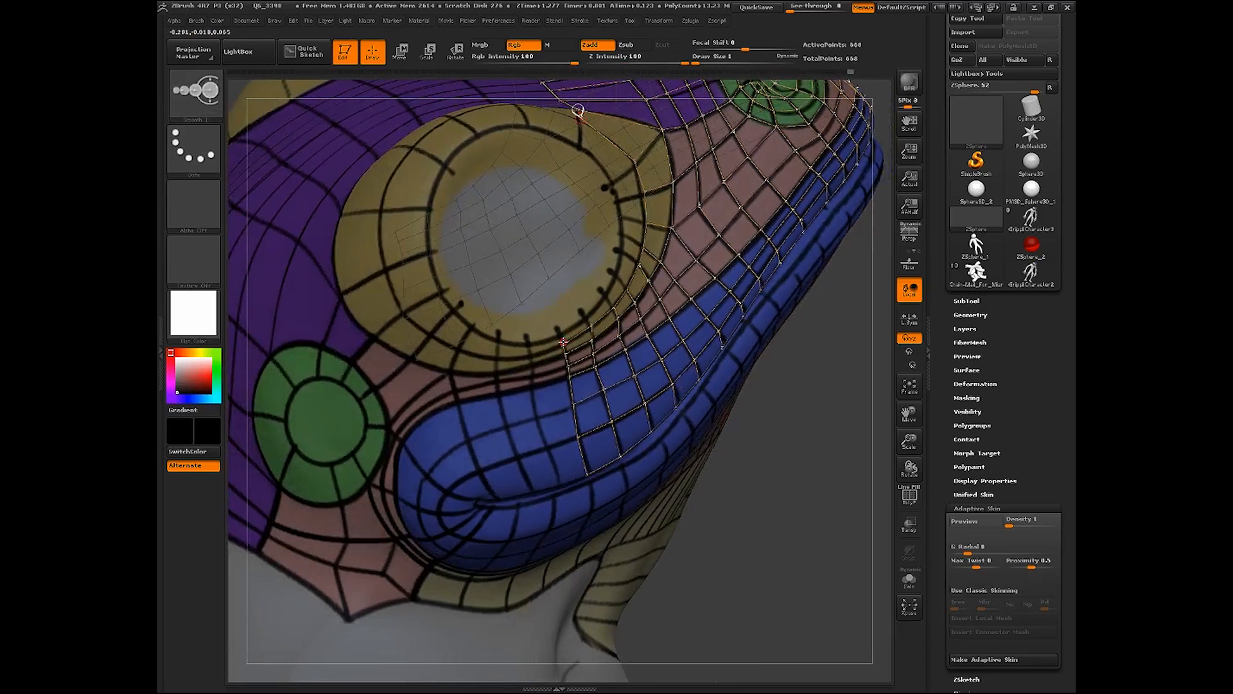
click(558, 331)
shift+click(590, 322)
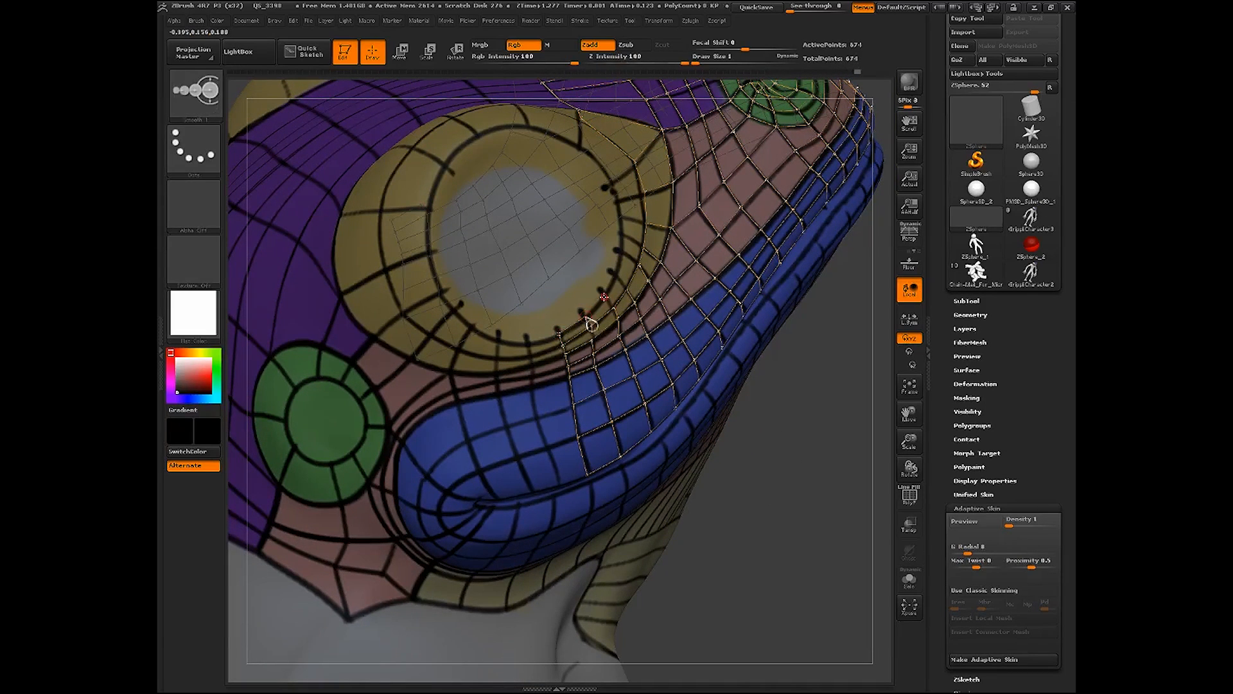
click(605, 296)
click(615, 308)
shift+click(605, 296)
click(614, 276)
click(626, 289)
Continue the inner eye ring with mirrored quads up the front of the socket to its upper rim
click(620, 251)
click(635, 264)
shift+click(620, 251)
click(623, 238)
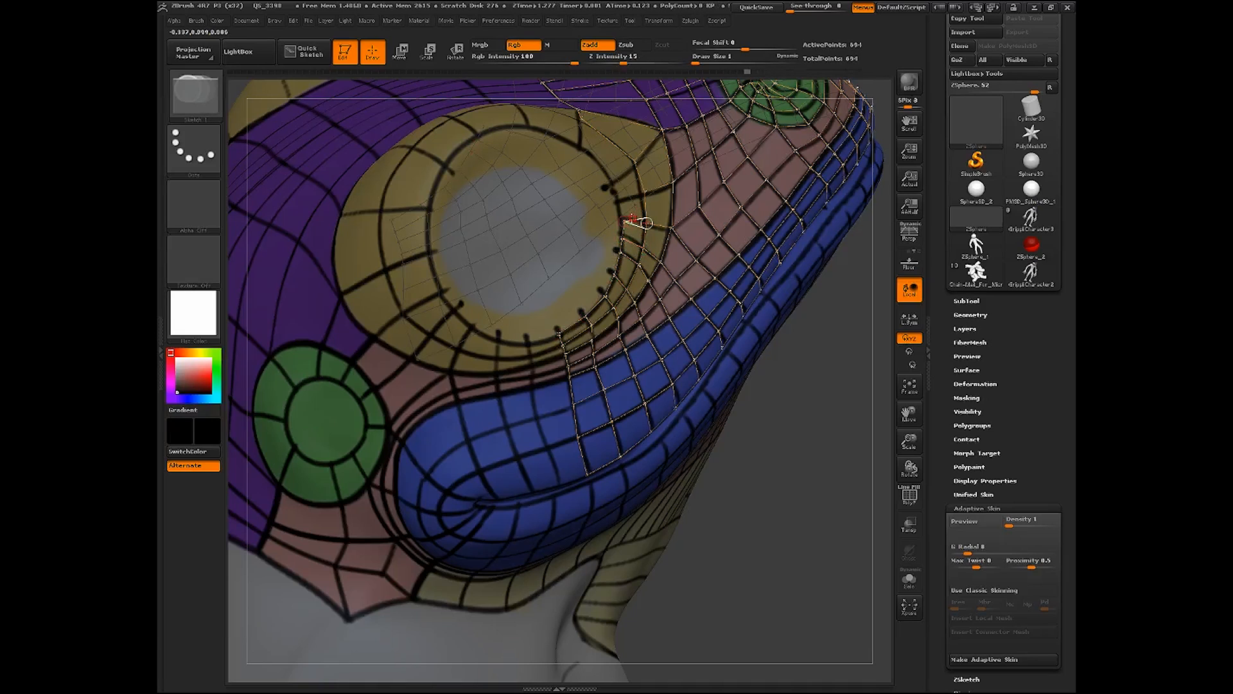
shift+click(624, 221)
click(618, 198)
click(644, 193)
shift+click(618, 198)
key(shift)
click(583, 149)
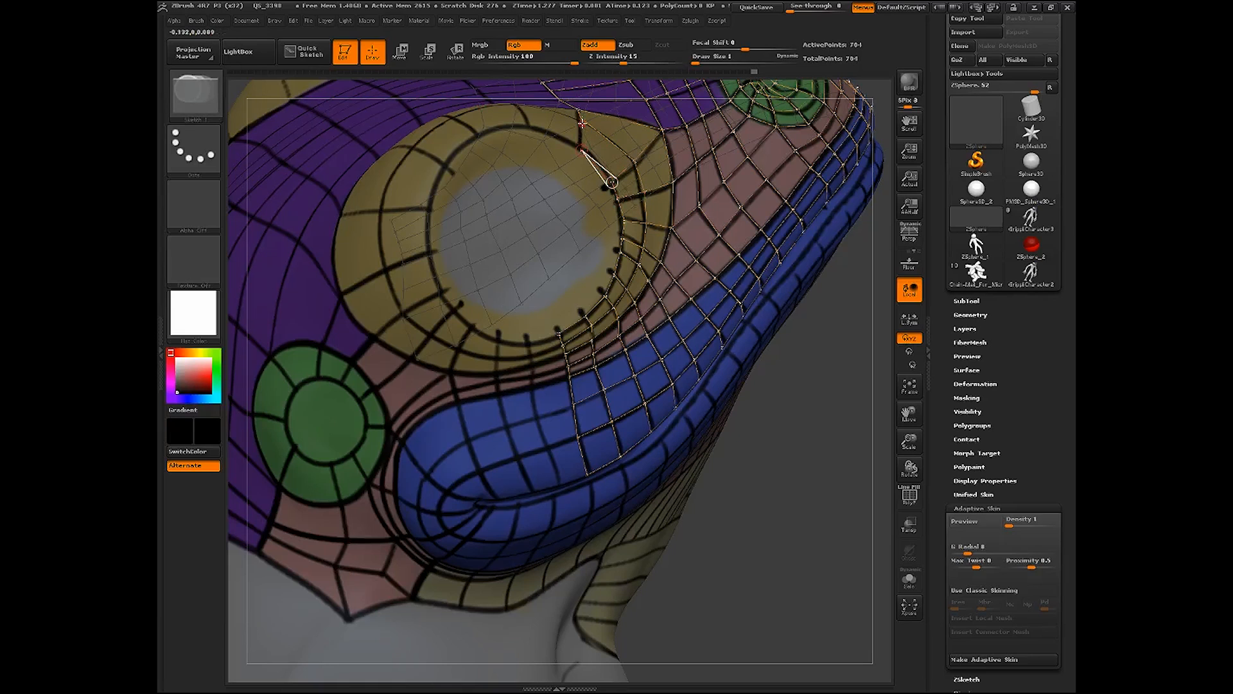
Add one more column of mirrored quads across the three blue lip rows toward the mouth corner
drag(786, 493, 790, 463)
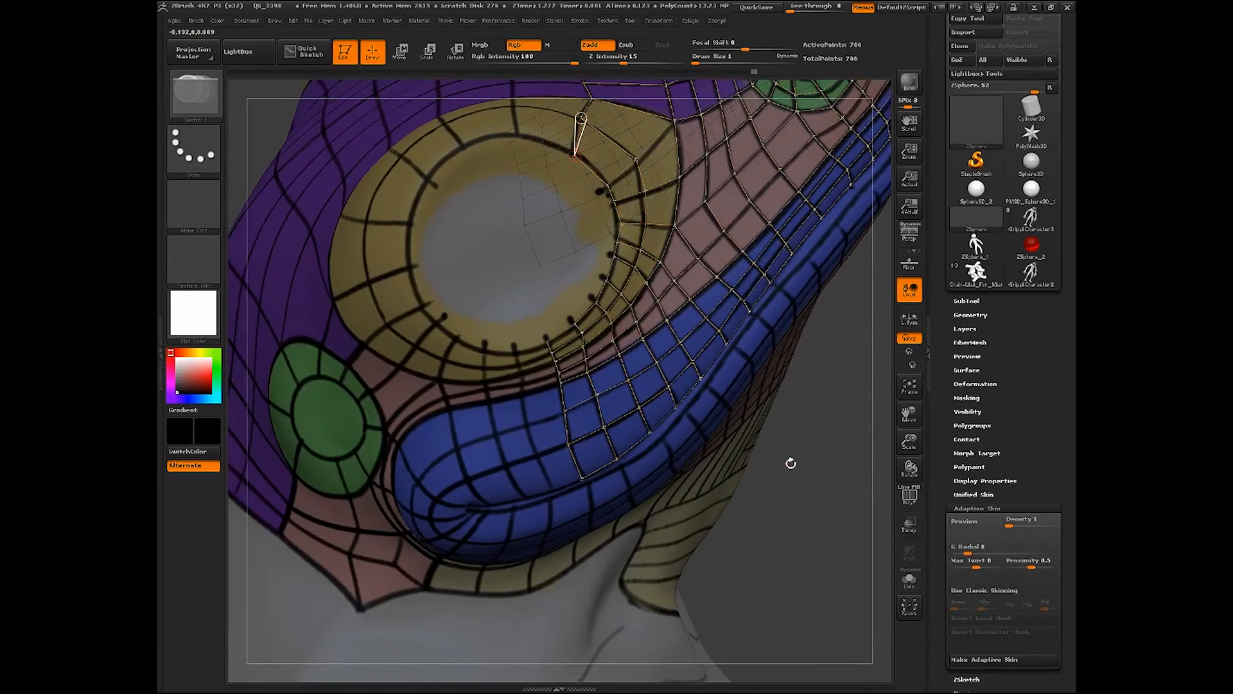
drag(909, 441, 898, 474)
drag(908, 414, 946, 526)
drag(830, 265, 793, 273)
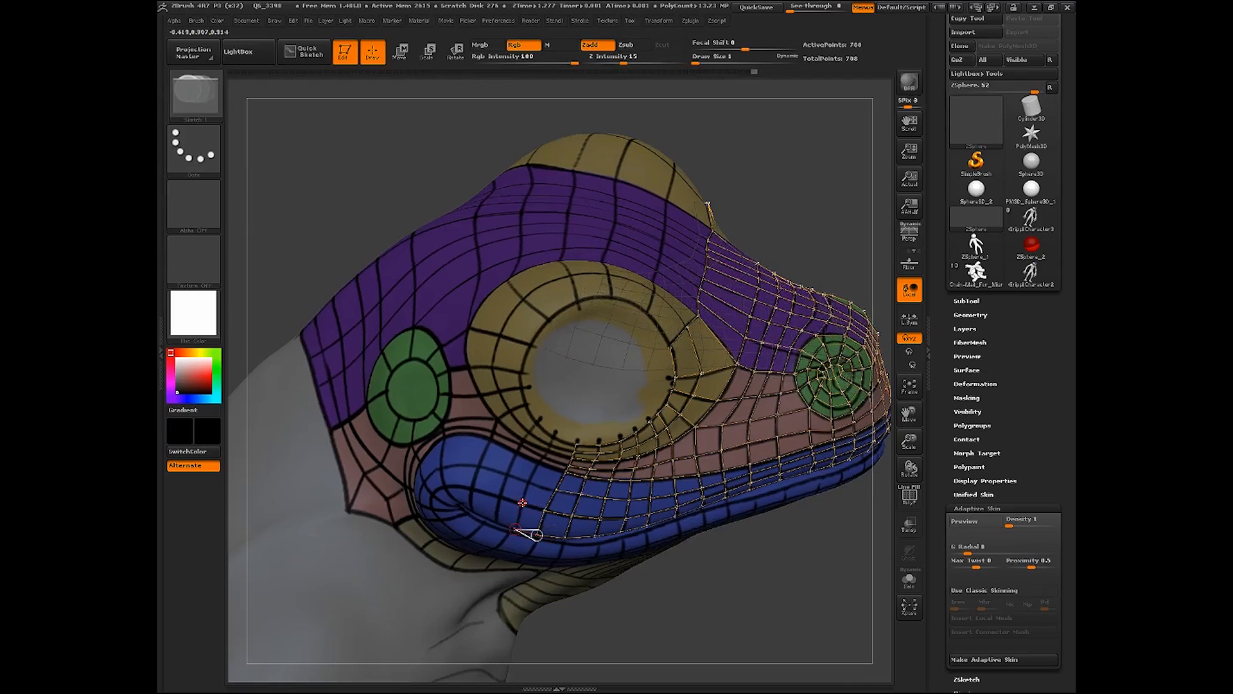
click(543, 512)
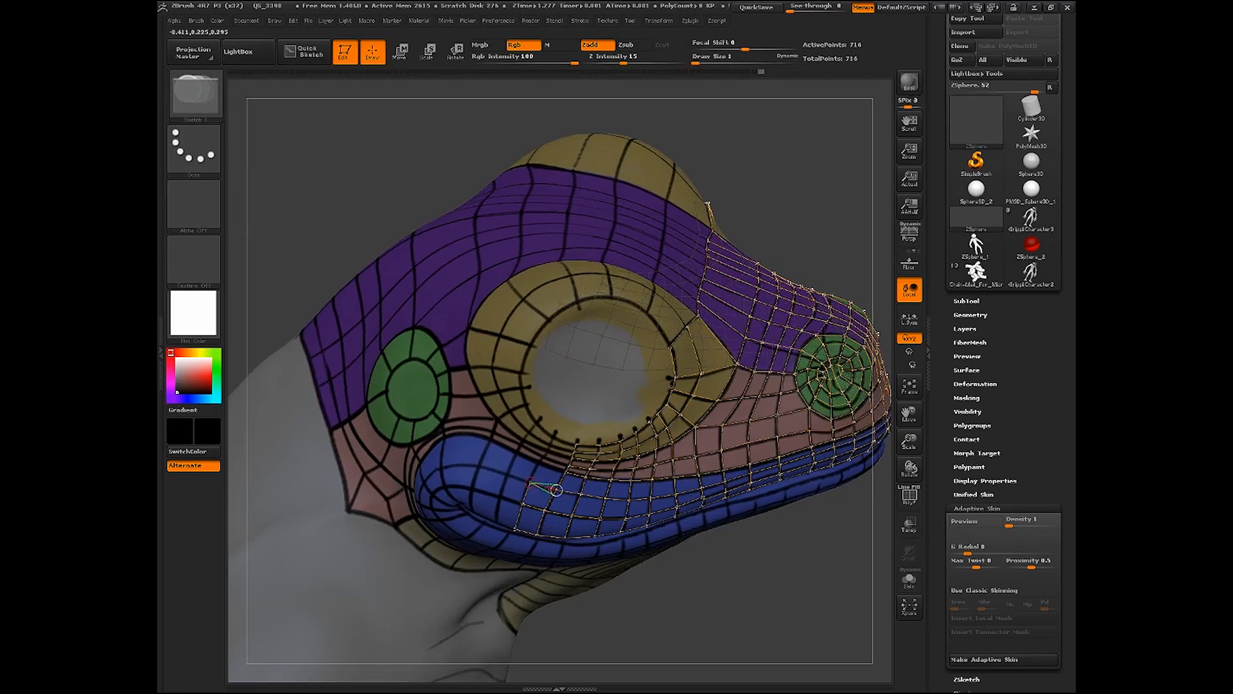
ctrl+click(531, 482)
click(539, 464)
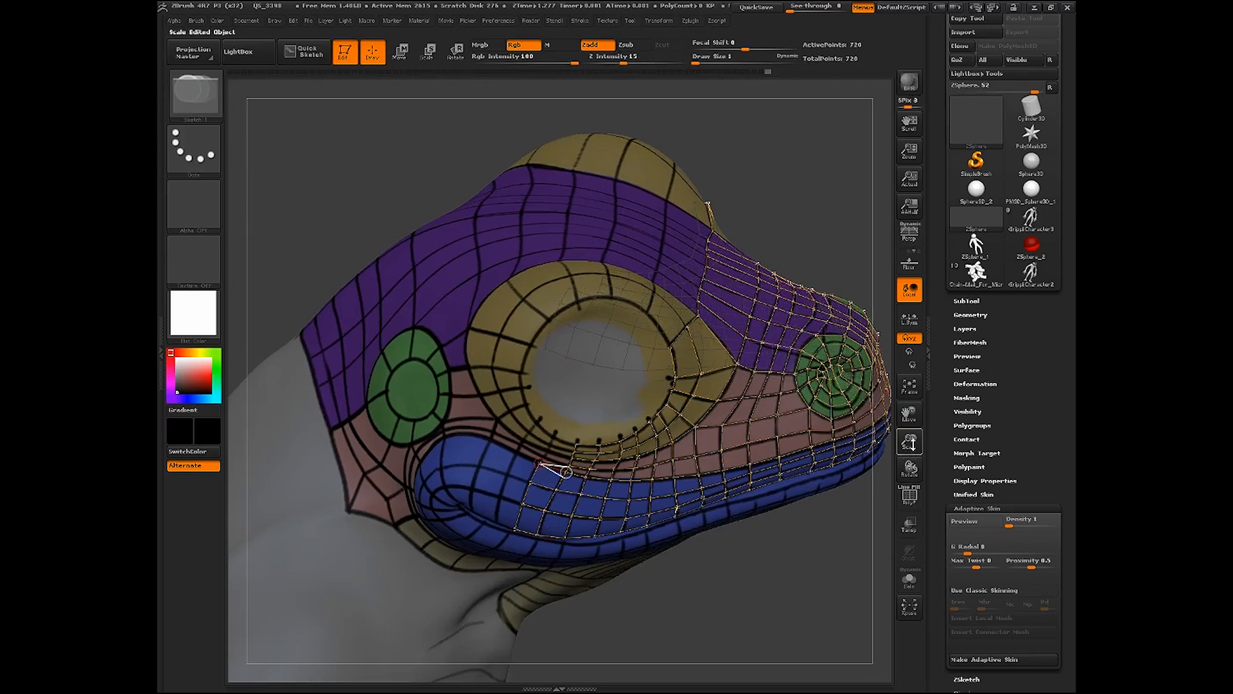
Extend the pink strips and lower eye ring rows above the newest blue lip column with mirrored quads
drag(909, 442, 860, 466)
ctrl+click(519, 456)
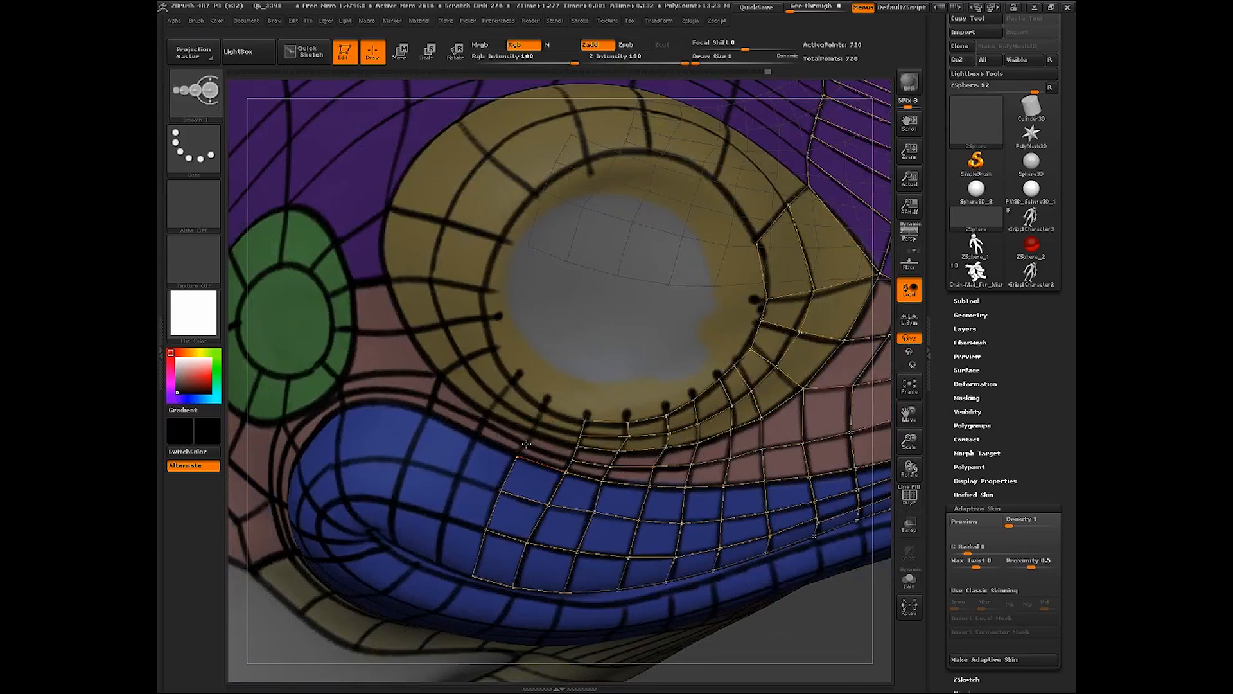
click(526, 443)
click(573, 459)
ctrl+click(578, 446)
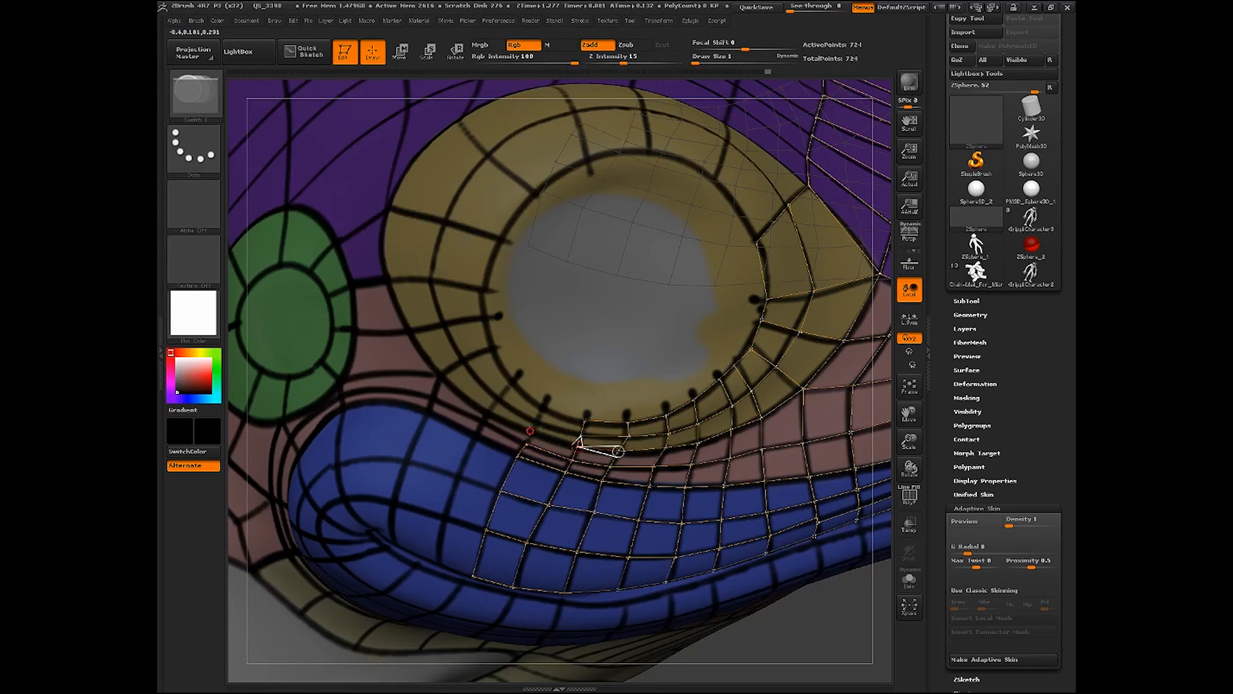
click(526, 443)
ctrl+click(532, 431)
click(538, 422)
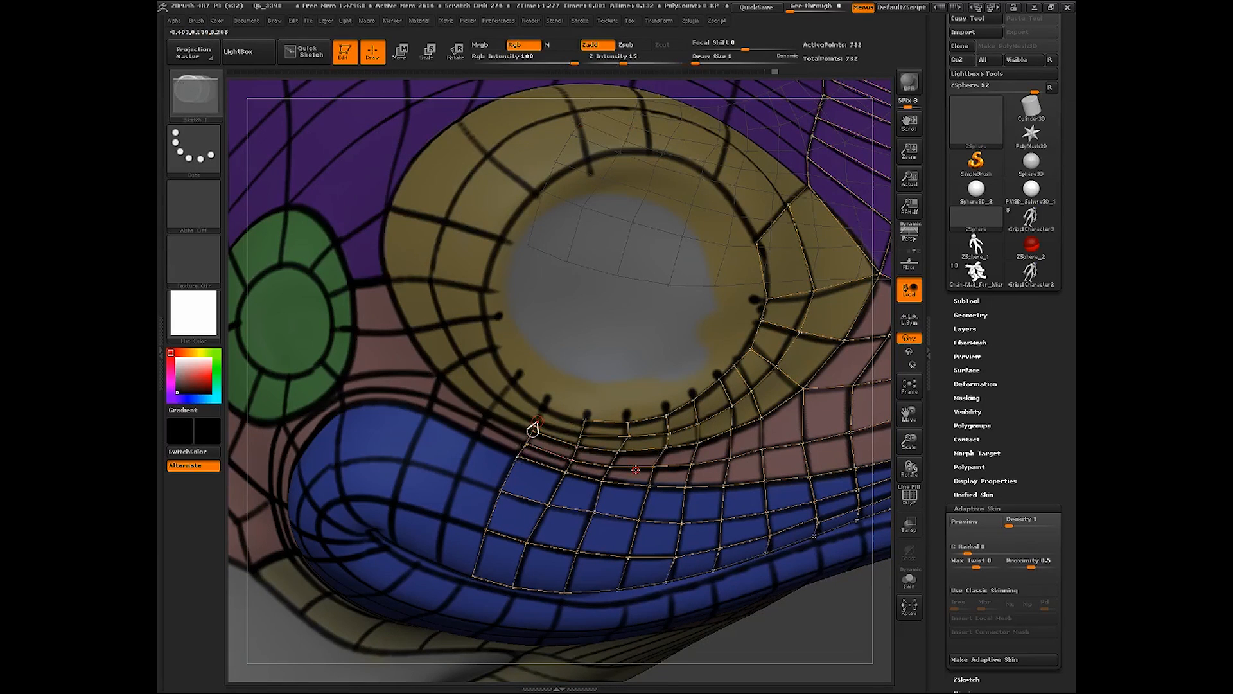
Close the open edges between the pink strip rows and complete that column up to the inner eye rim
drag(912, 444, 907, 492)
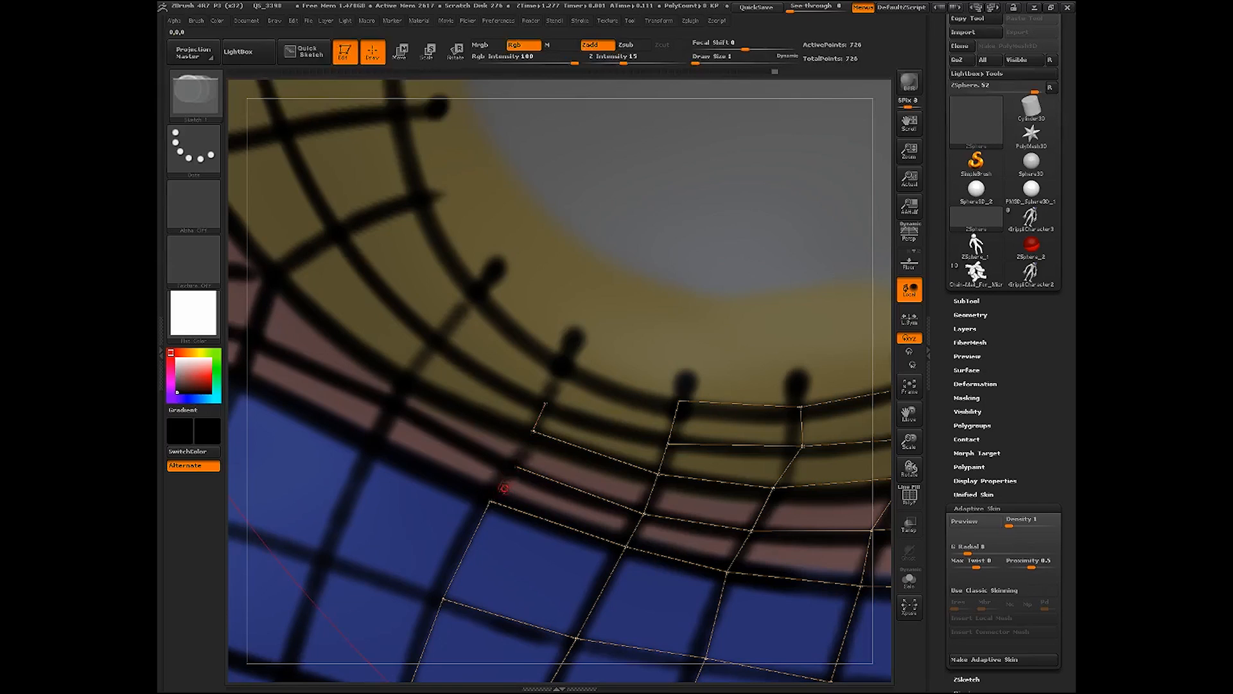
ctrl+click(490, 501)
click(516, 466)
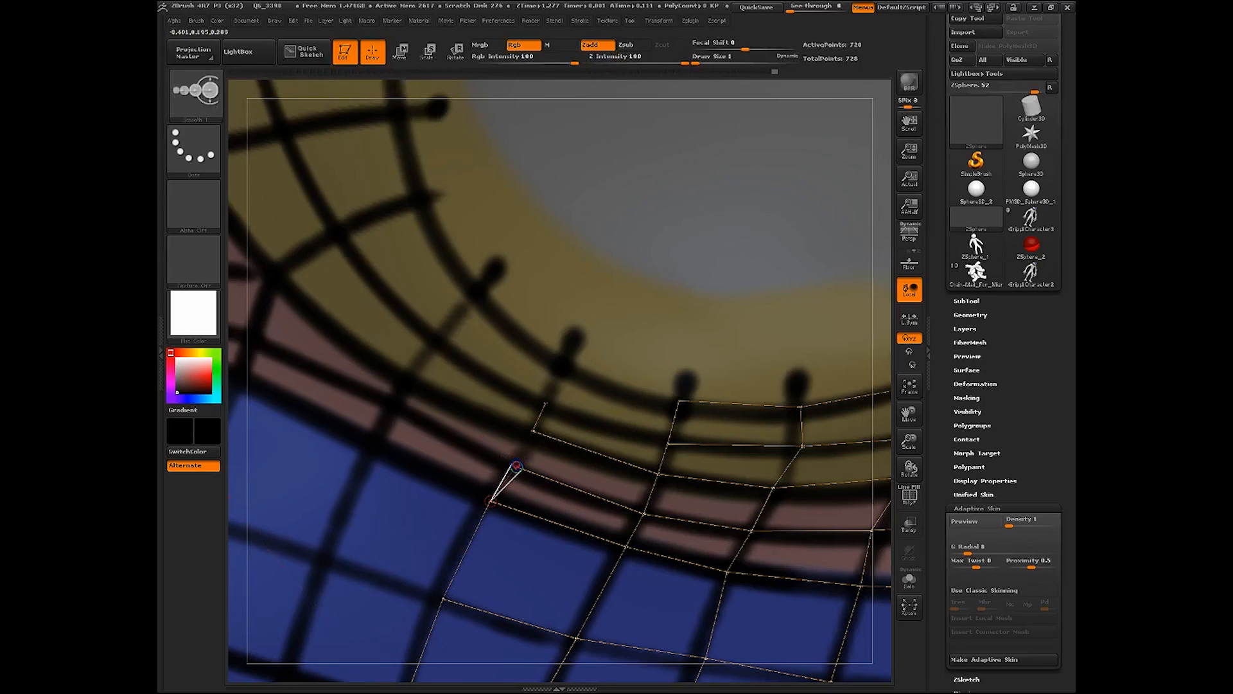
ctrl+click(517, 466)
click(531, 432)
ctrl+click(668, 444)
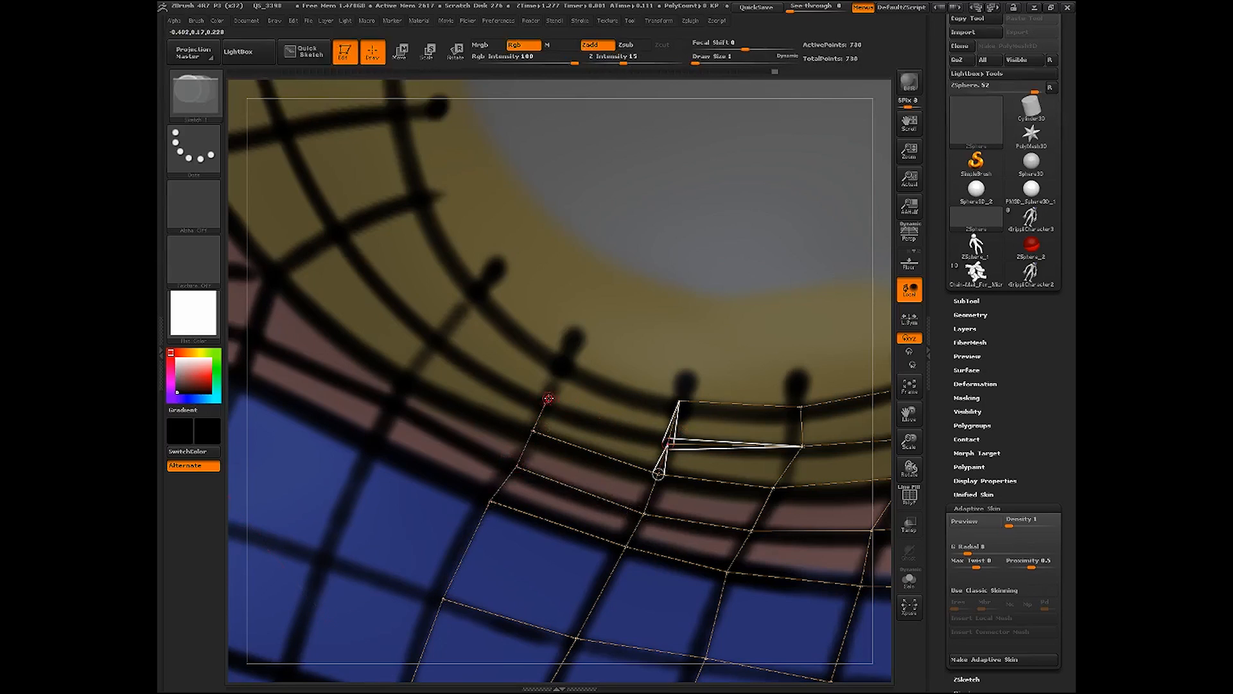
click(546, 403)
click(569, 365)
click(681, 398)
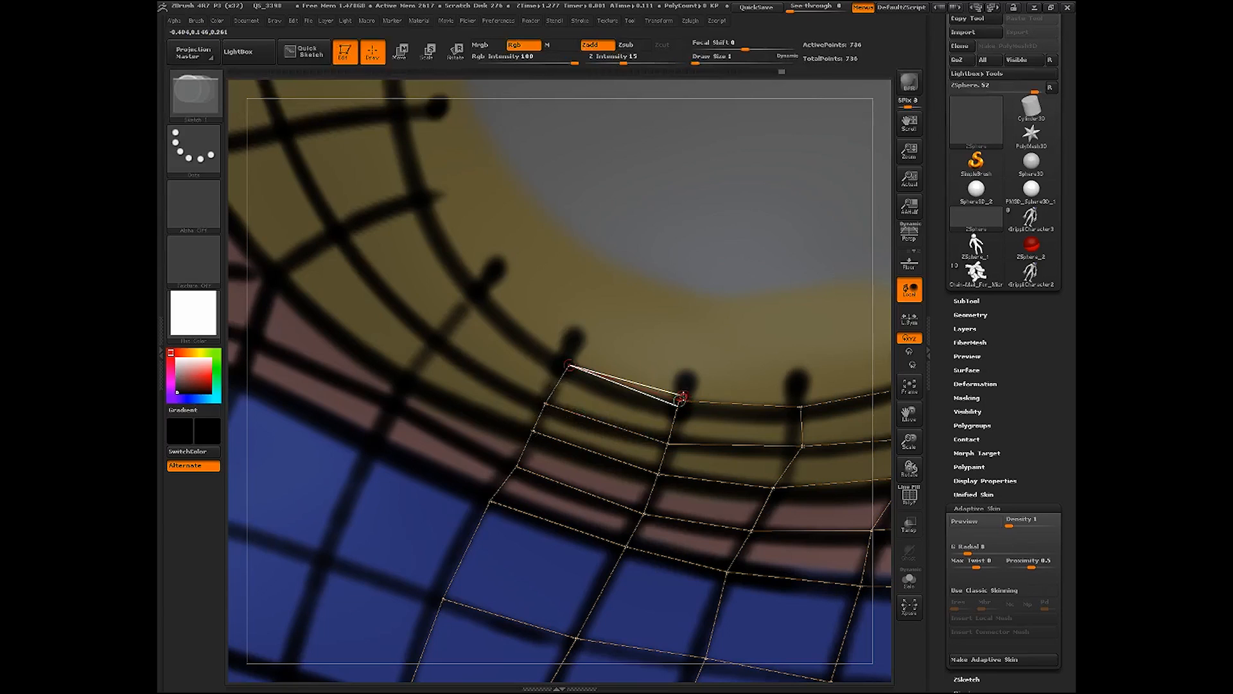
Add the next column of four mirrored quads from the inner eye rim down to the blue lip edge
ctrl+click(569, 366)
click(477, 294)
click(438, 335)
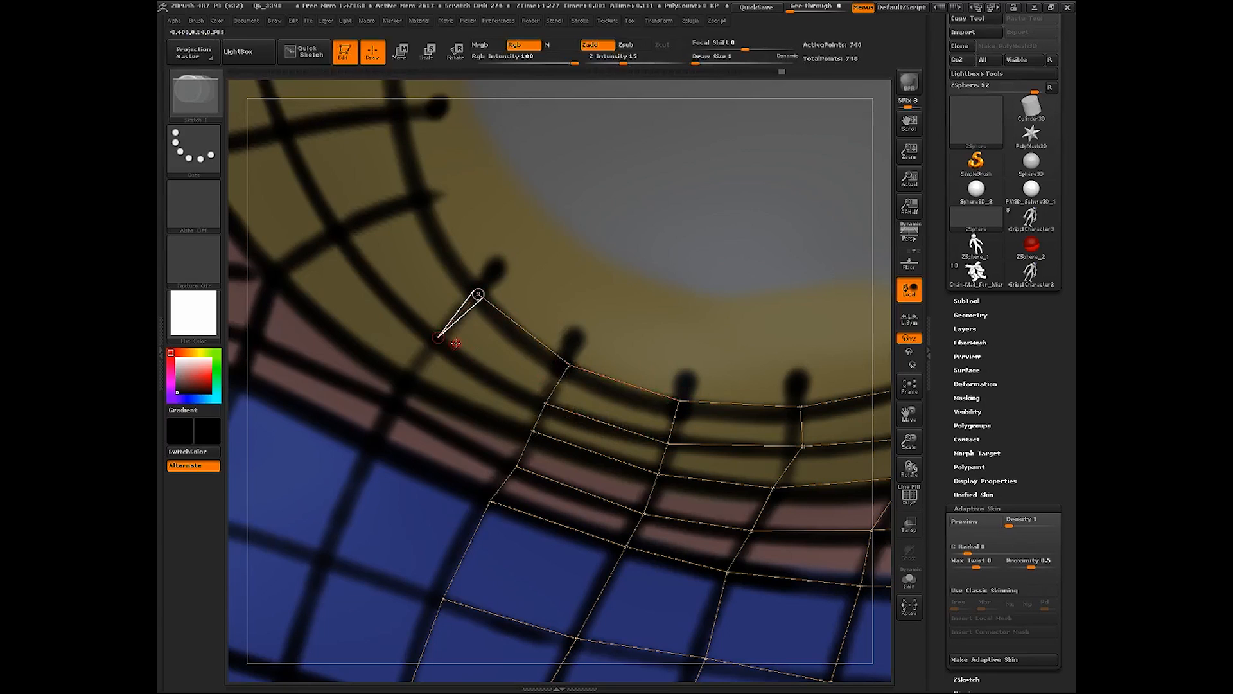
click(411, 373)
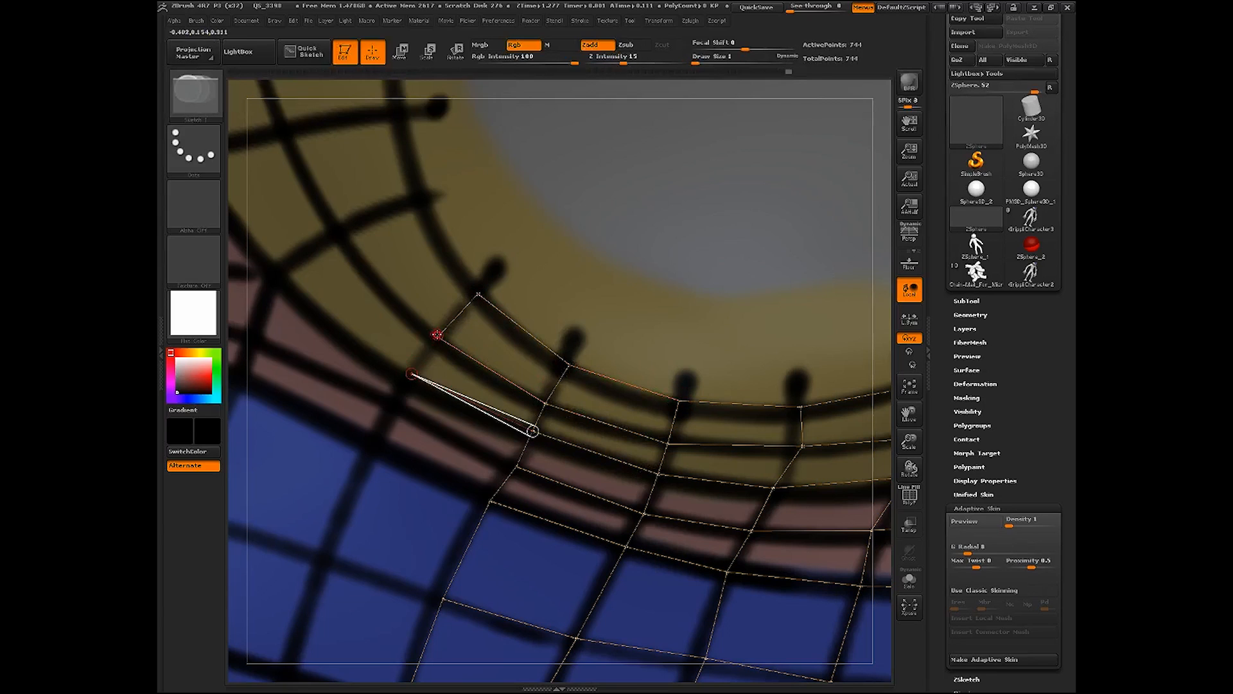
click(391, 403)
click(517, 467)
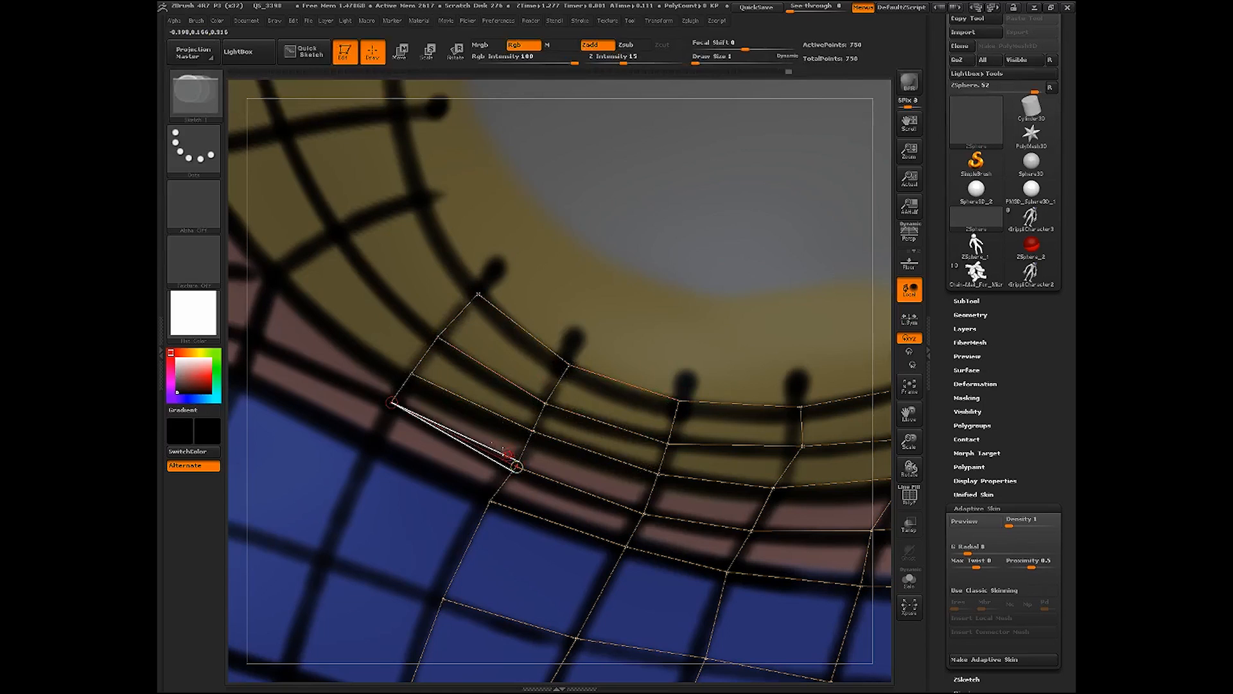
drag(391, 403, 370, 442)
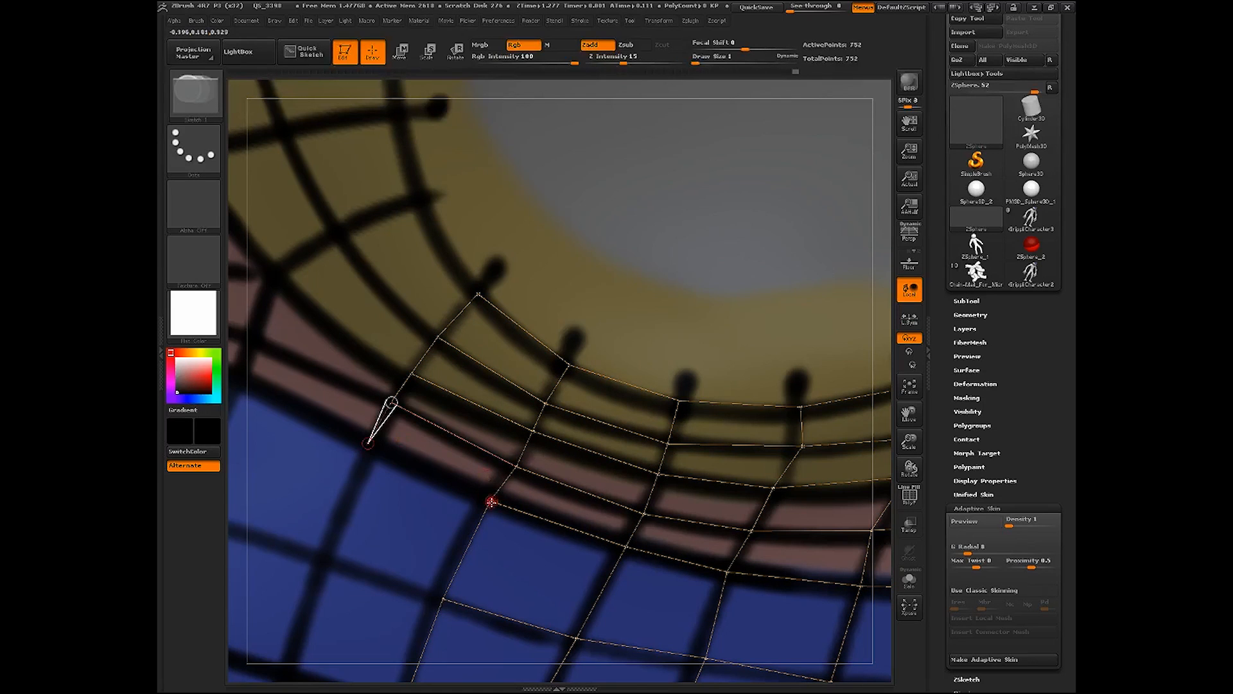
click(491, 501)
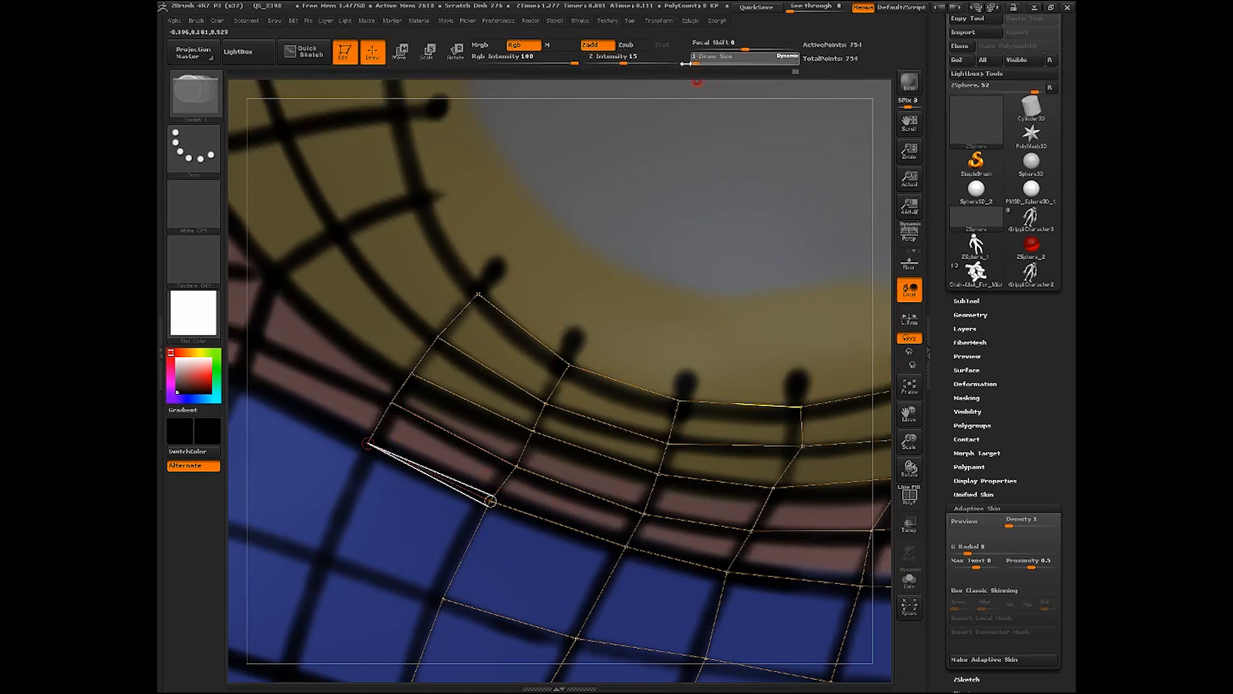
Add three mirrored quads in the inner ring around the lower rear of the eye socket
drag(908, 442, 877, 387)
shift+click(487, 419)
click(462, 385)
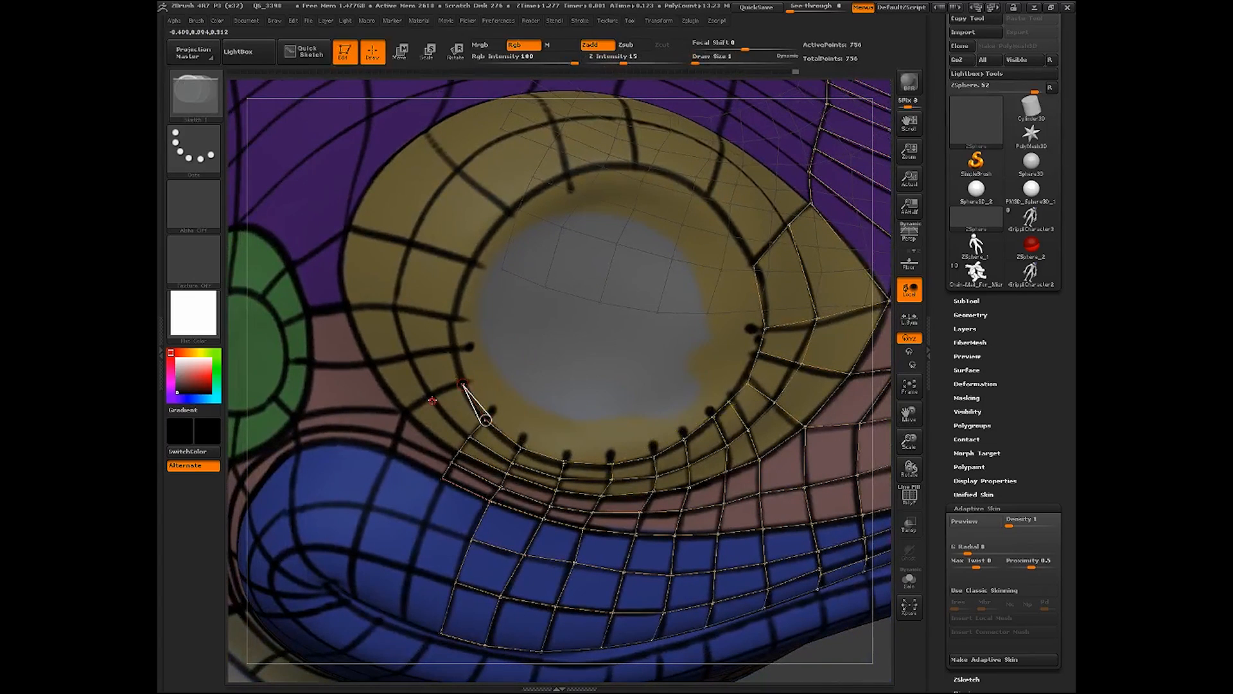
click(431, 396)
click(408, 354)
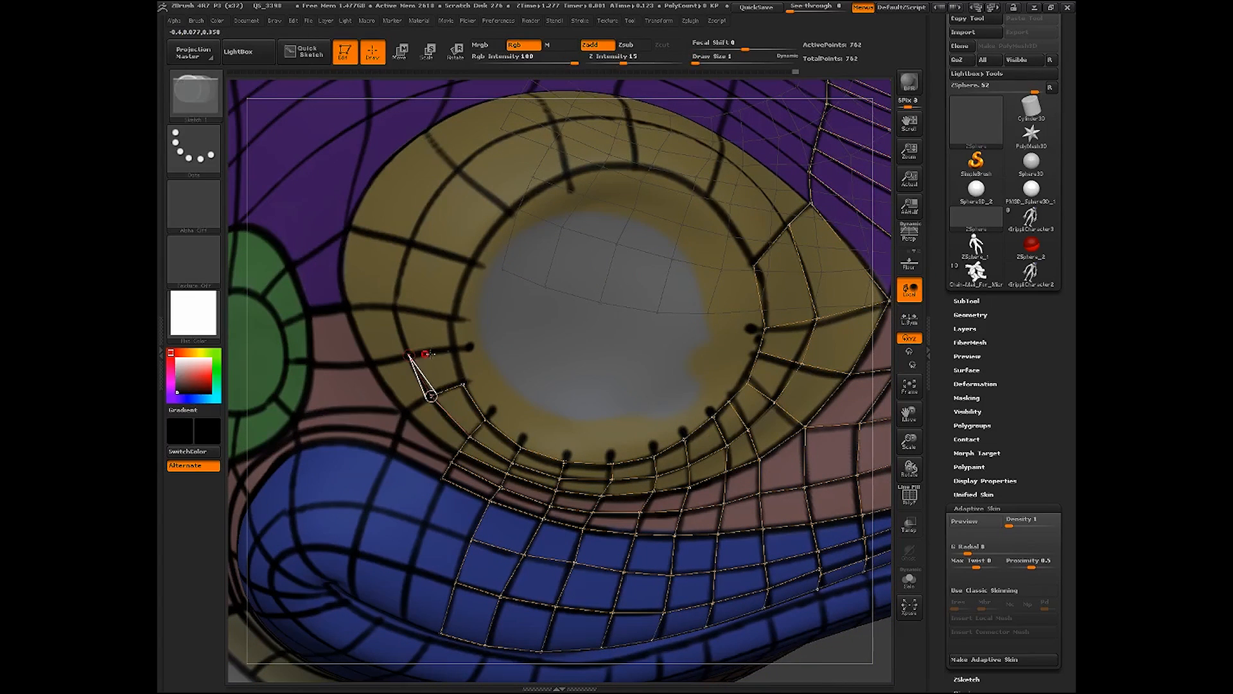
click(457, 350)
click(452, 313)
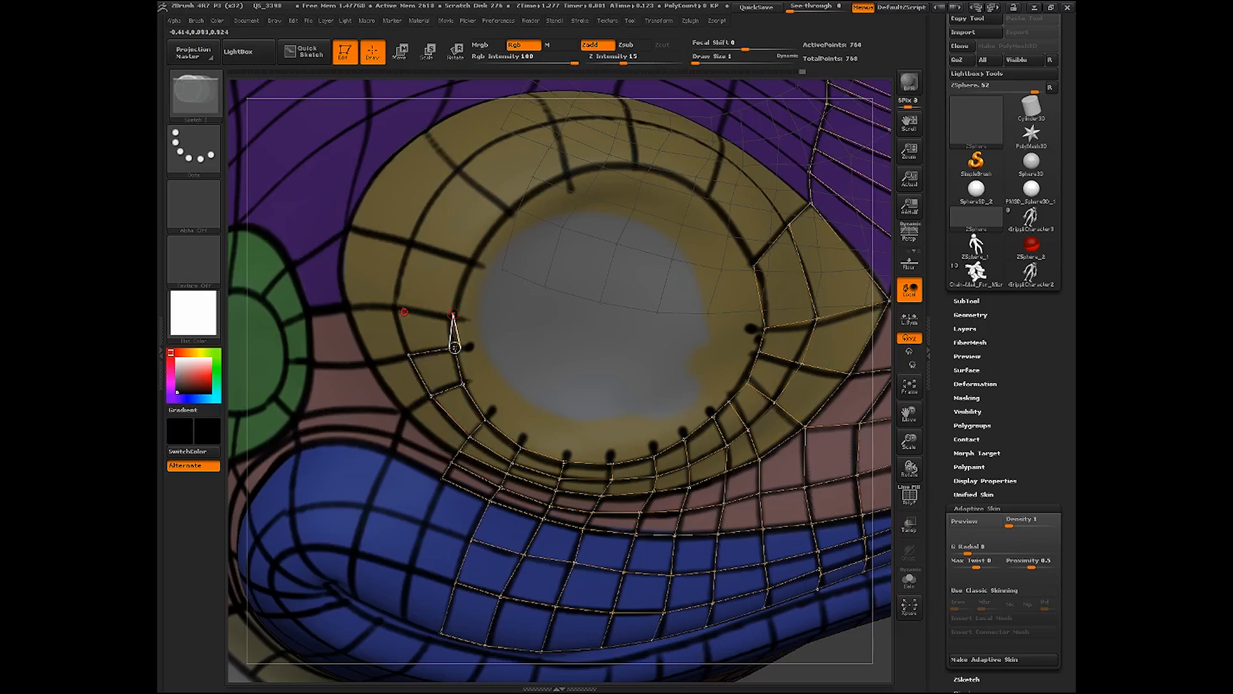
click(397, 311)
Continue the inner eye ring with two mirrored quads around the upper rear of the socket
click(409, 241)
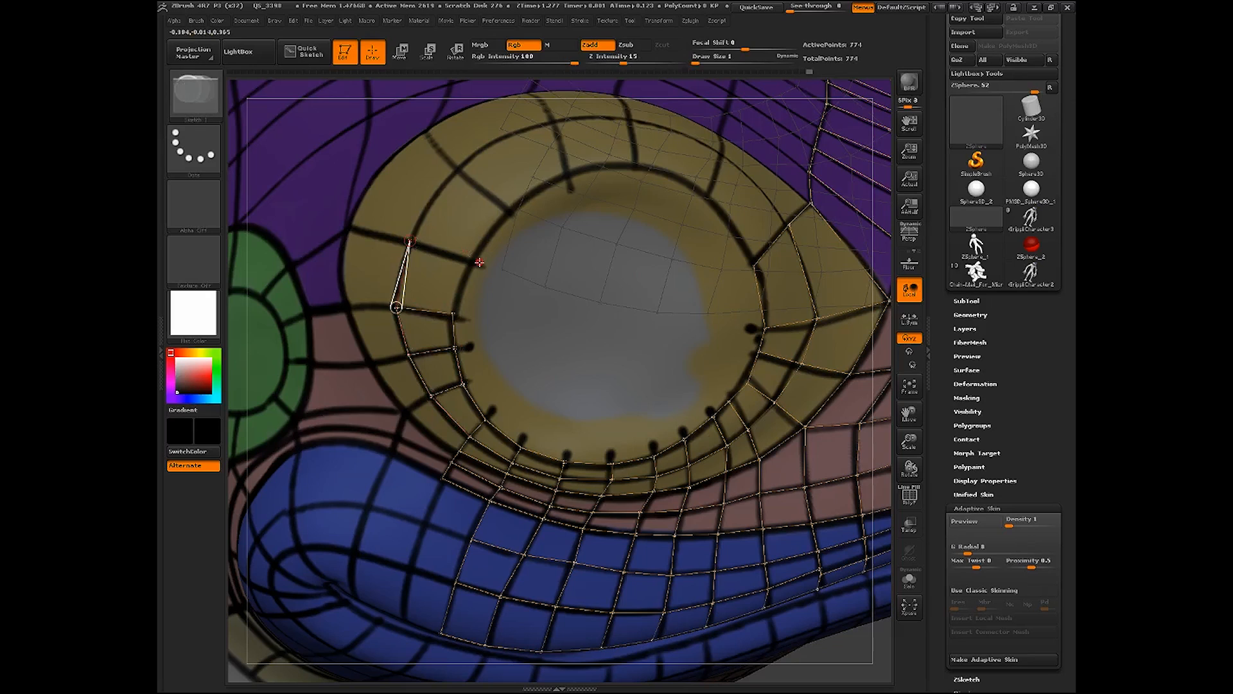
click(472, 261)
click(509, 211)
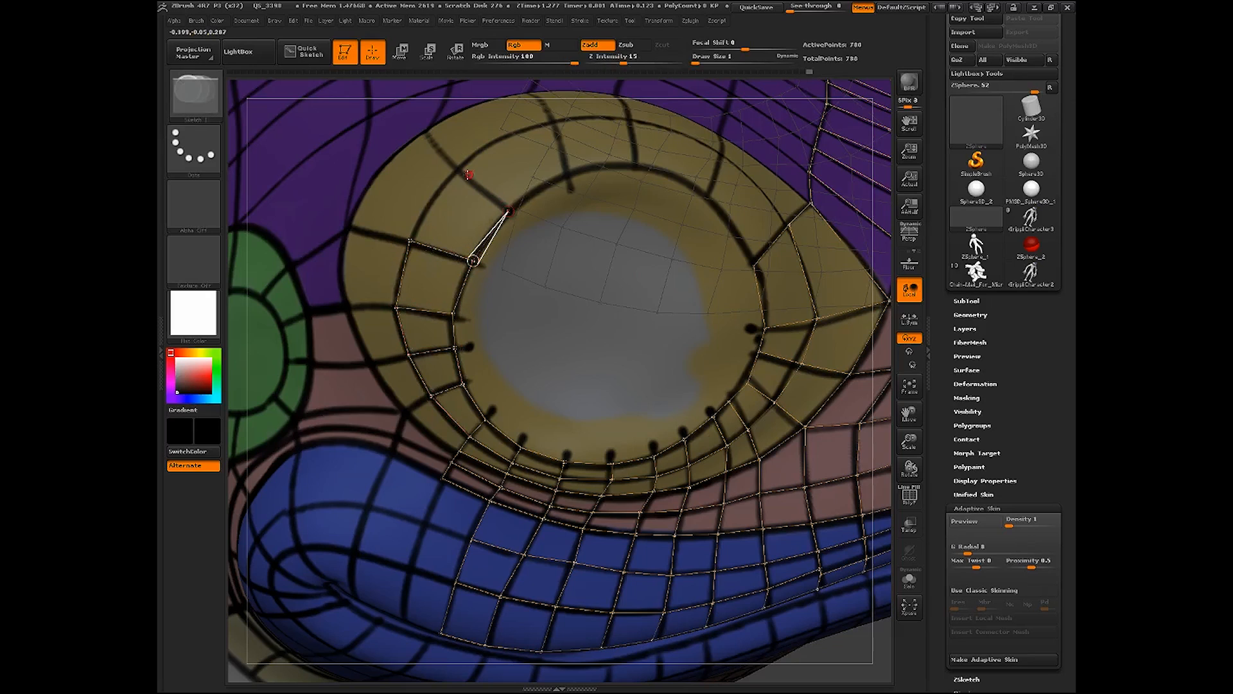
click(413, 237)
mouse_move(909, 414)
mouse_down()
mouse_move(878, 512)
mouse_move(906, 553)
mouse_move(899, 521)
mouse_up()
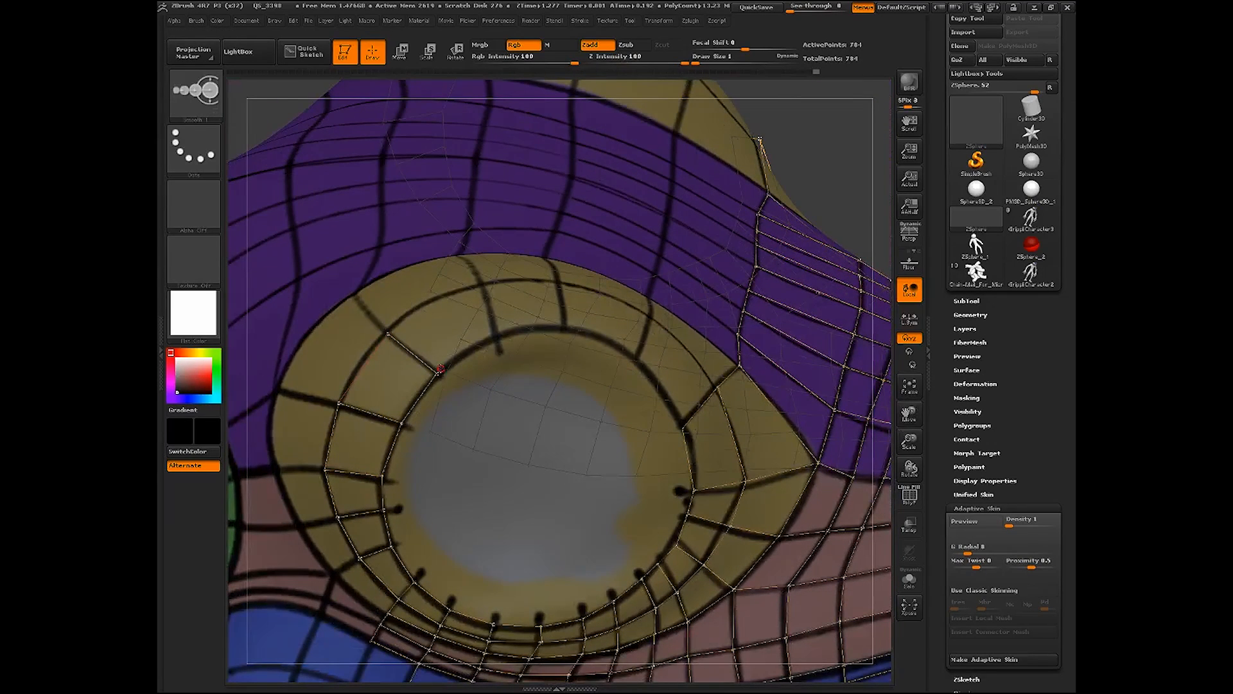
Complete the inner eye ring with four mirrored quads across the top of the socket
click(495, 335)
click(480, 283)
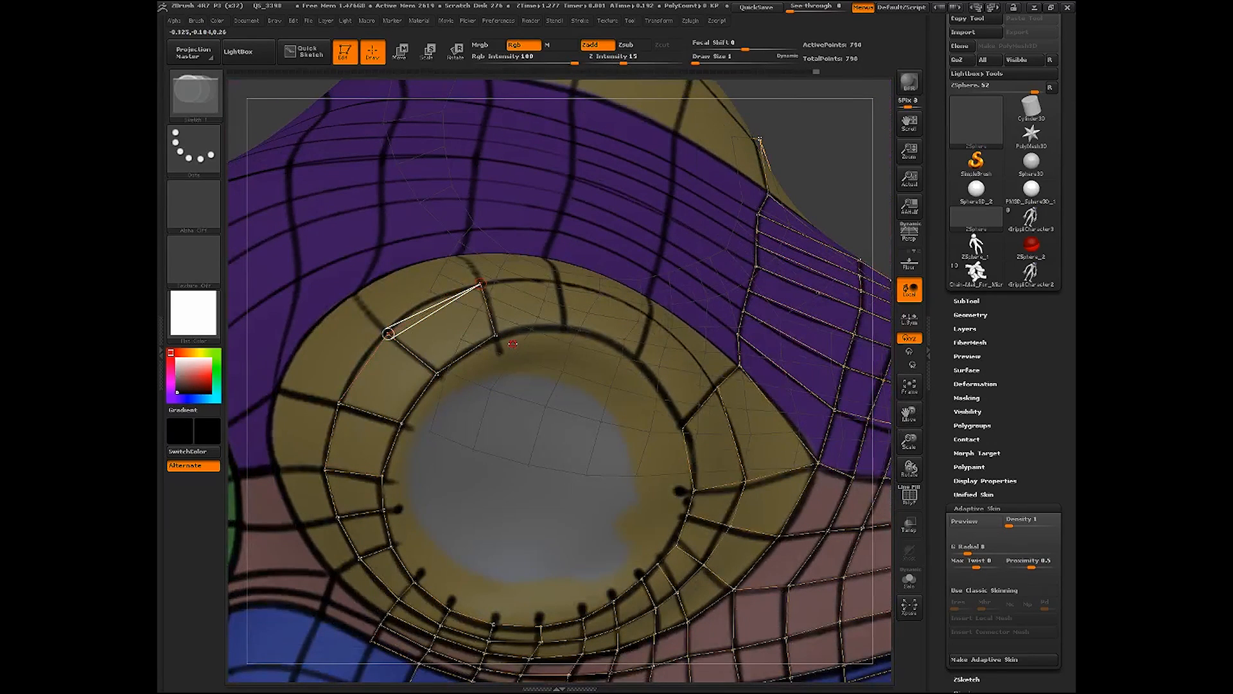
click(558, 282)
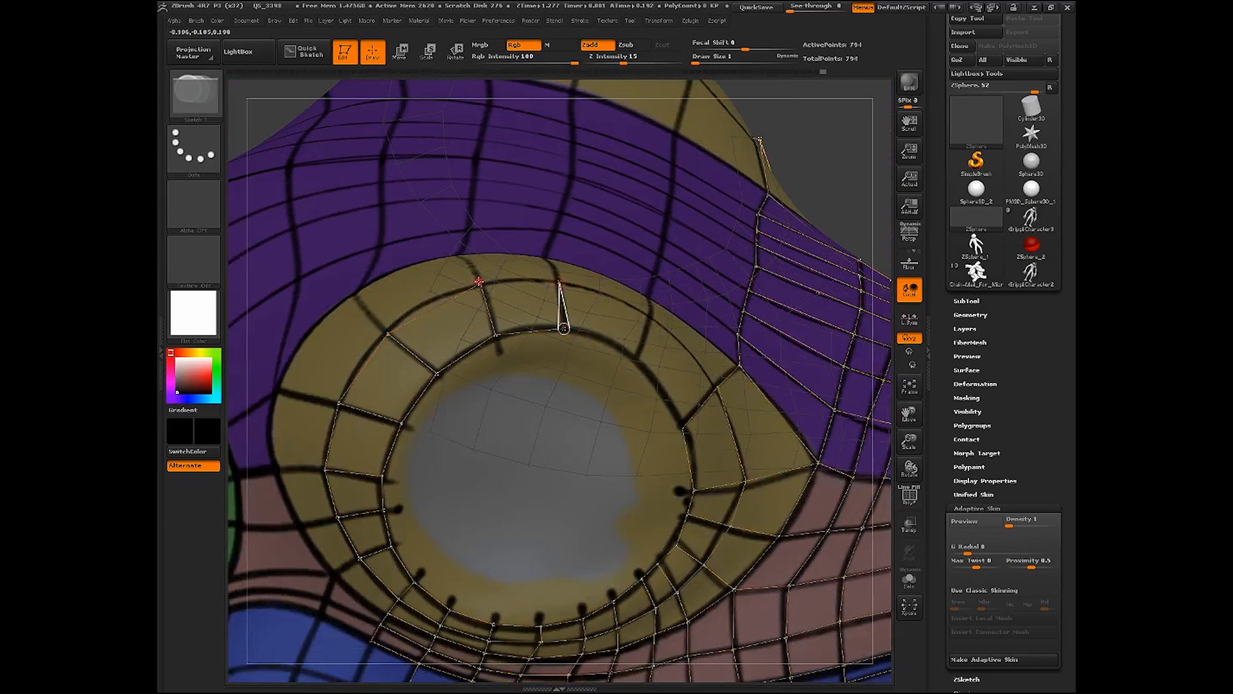
click(480, 282)
key(shift)
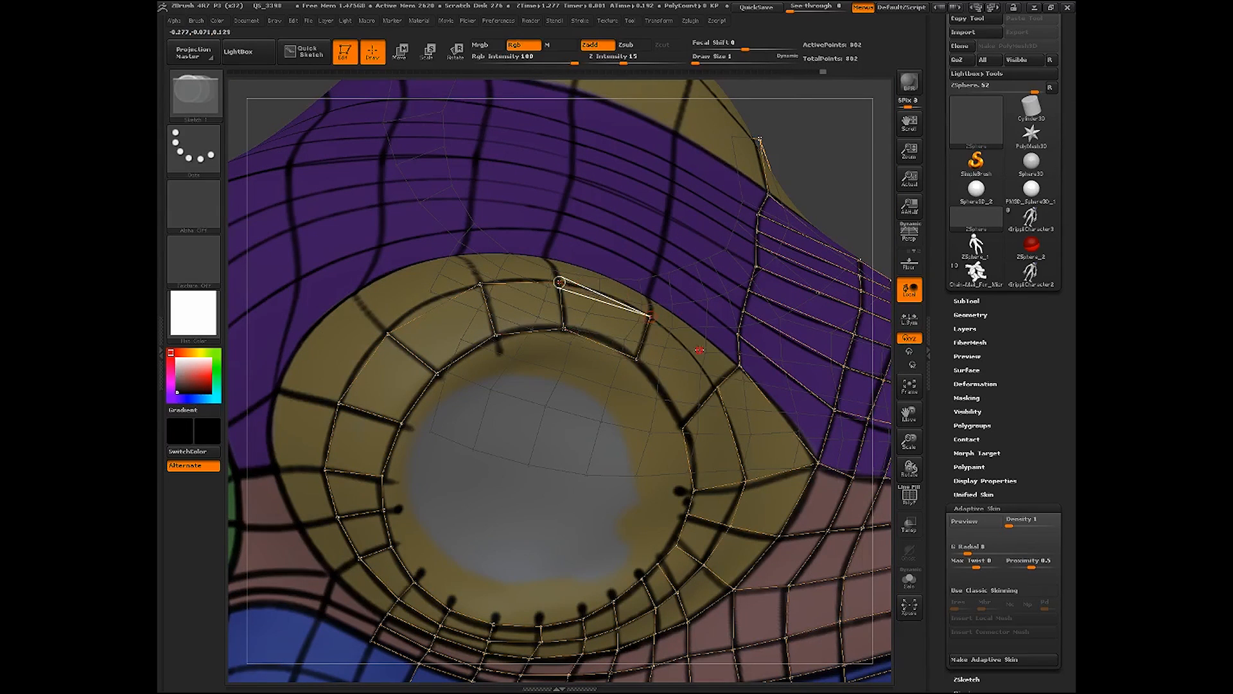
click(634, 358)
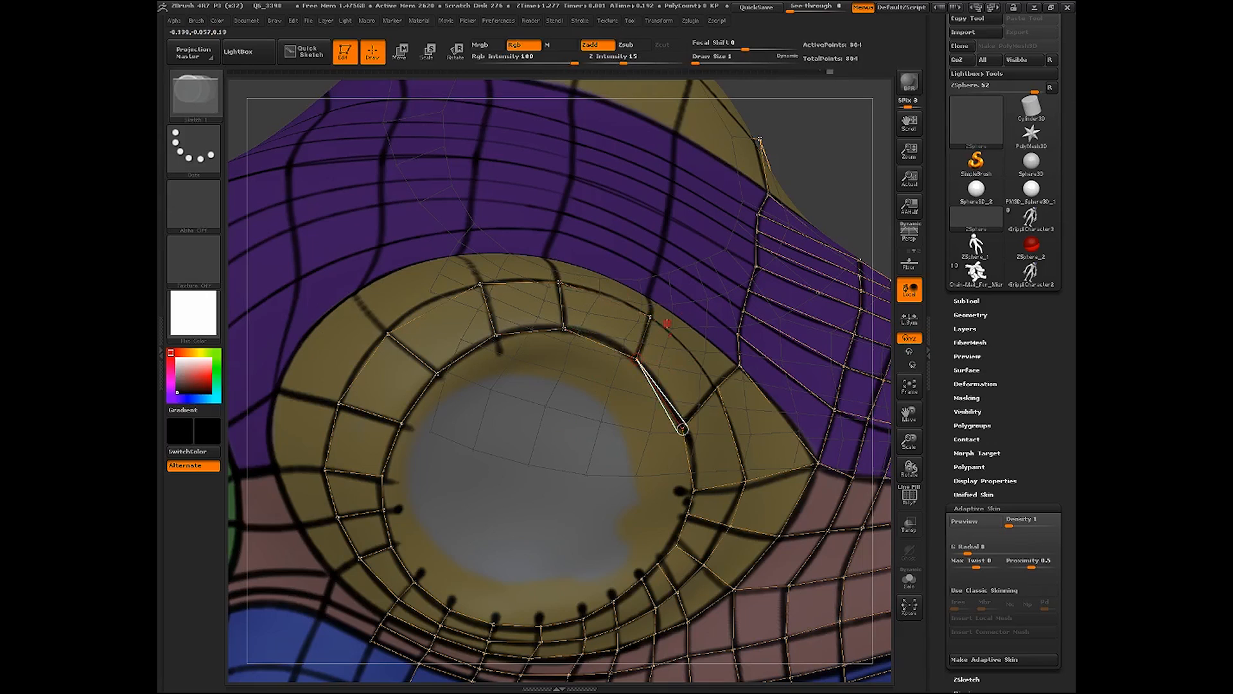
shift+click(650, 316)
click(718, 388)
Add three mirrored quads in the outer eye ring from its front corner across the top, along the purple border
drag(856, 180, 834, 230)
shift+click(789, 338)
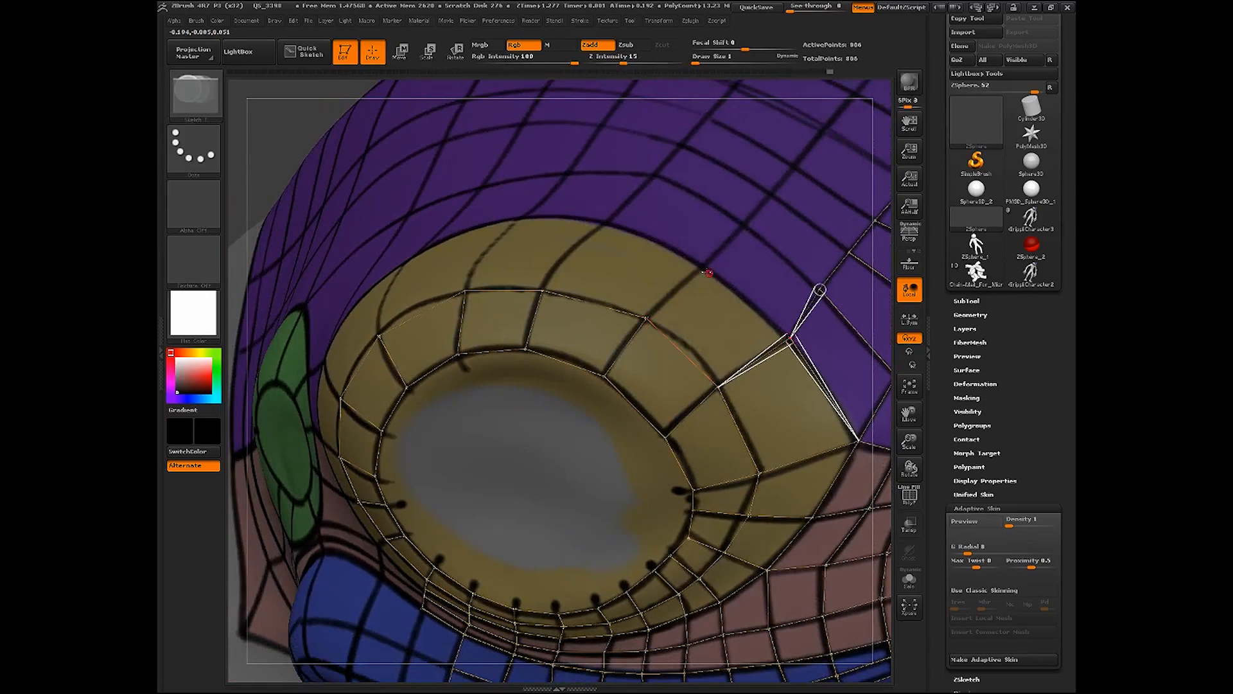
click(700, 266)
click(646, 317)
shift+click(700, 266)
click(602, 224)
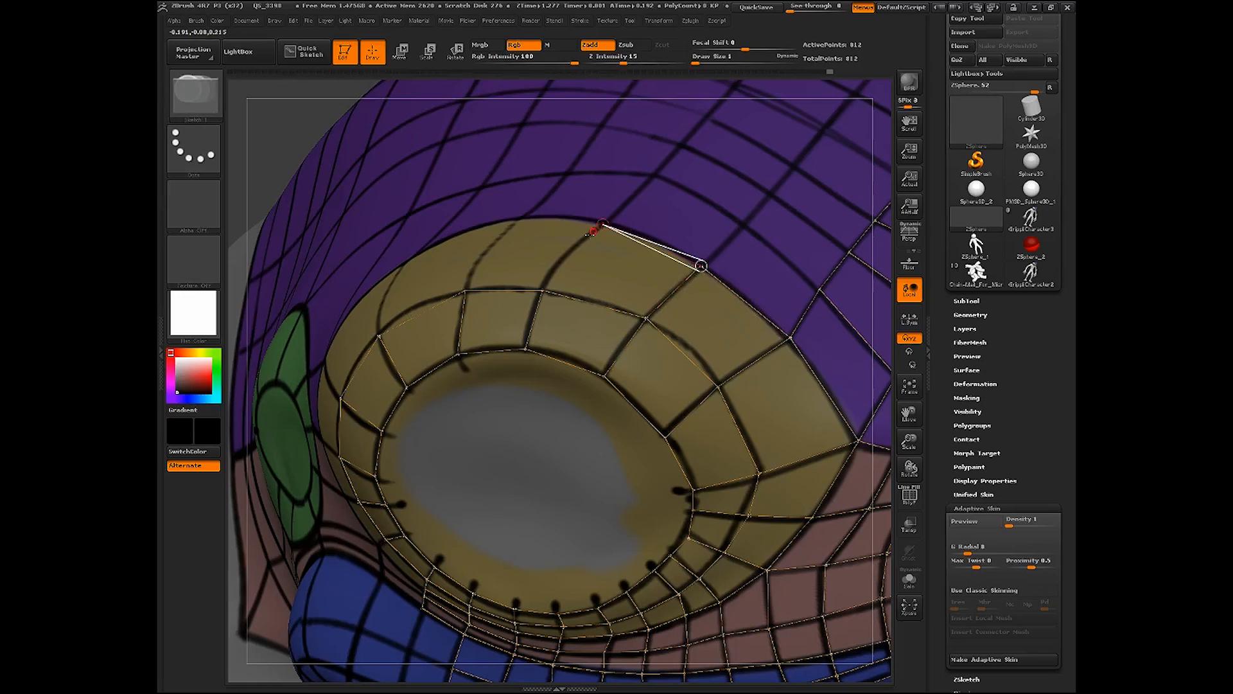
click(544, 289)
shift+click(603, 224)
click(517, 221)
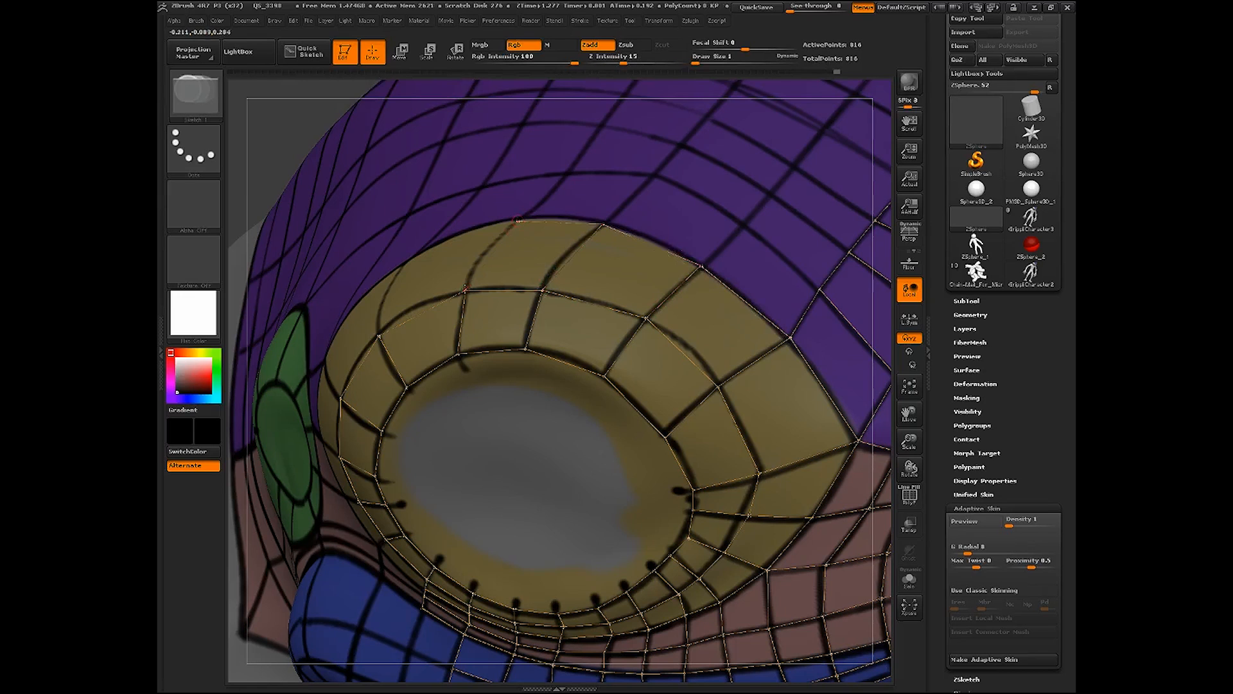
Continue the outer eye ring with three mirrored quads around the upper rear of the socket
drag(908, 441, 748, 507)
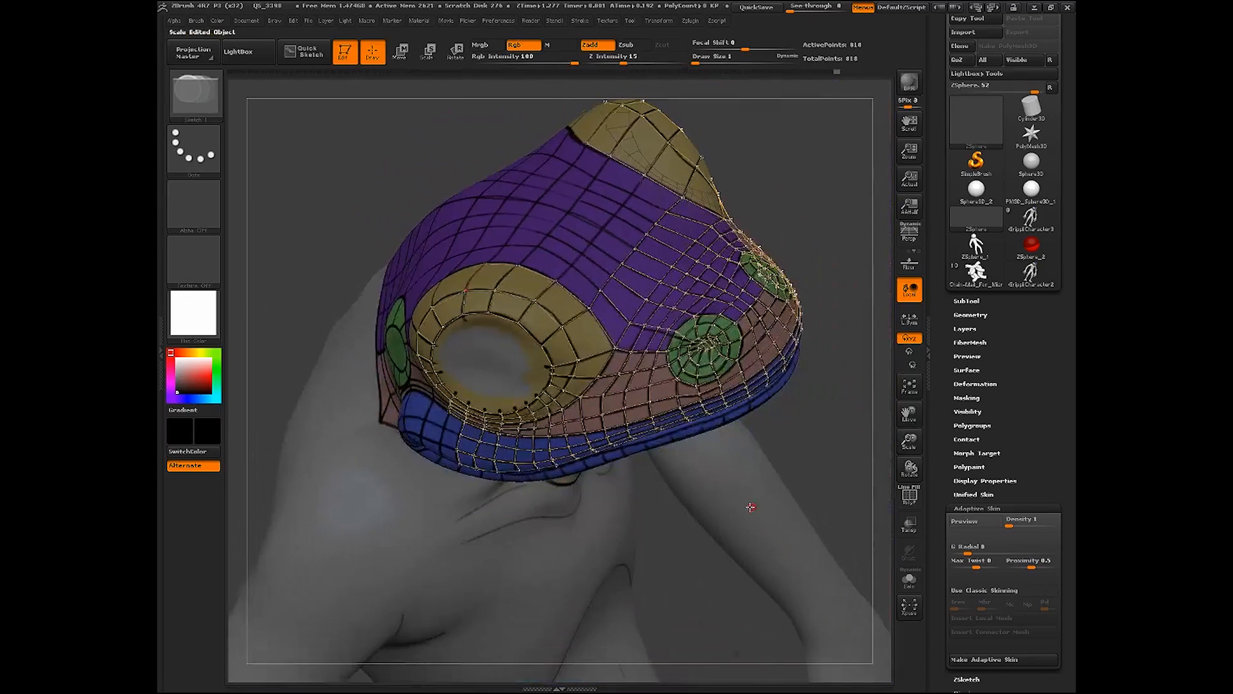
drag(832, 489, 858, 488)
drag(906, 446, 893, 404)
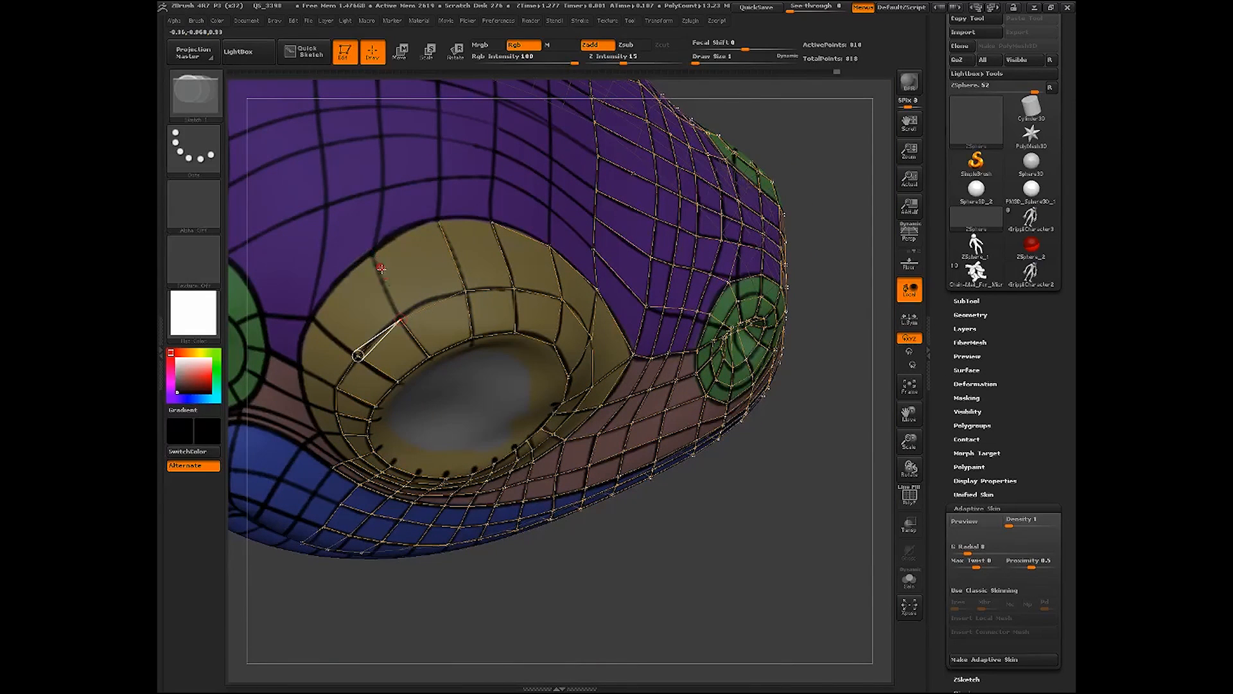
shift+click(400, 318)
click(373, 255)
click(439, 222)
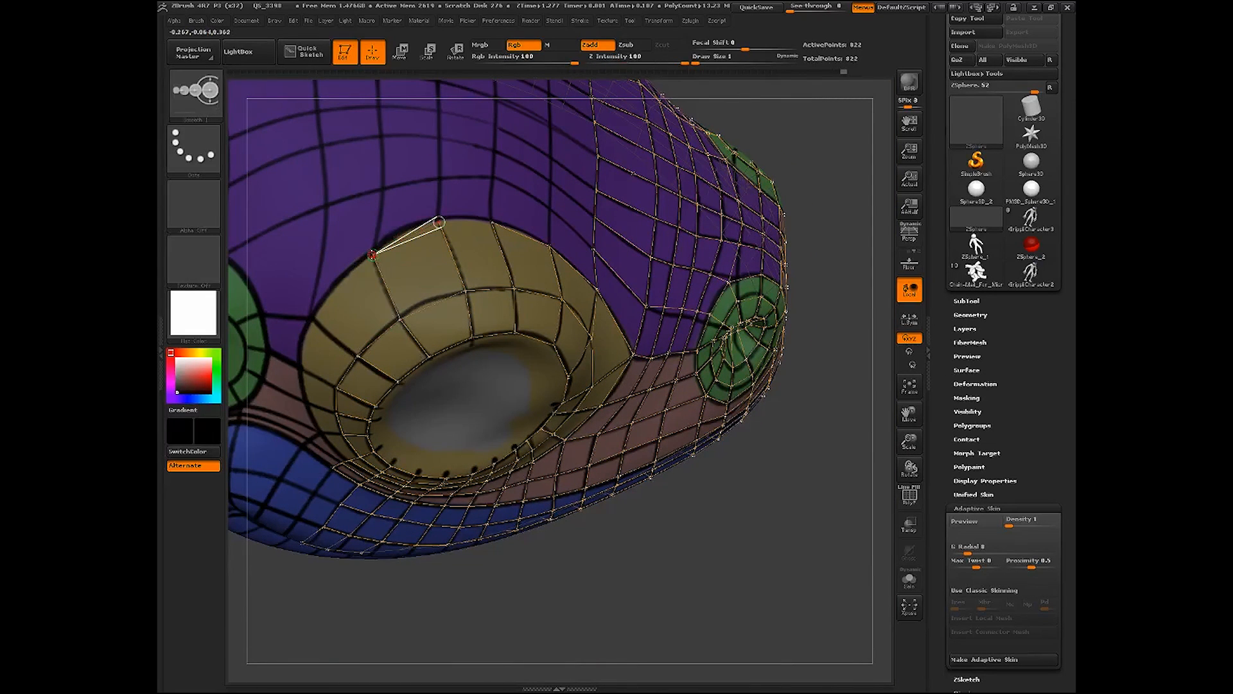
click(312, 317)
shift+click(311, 320)
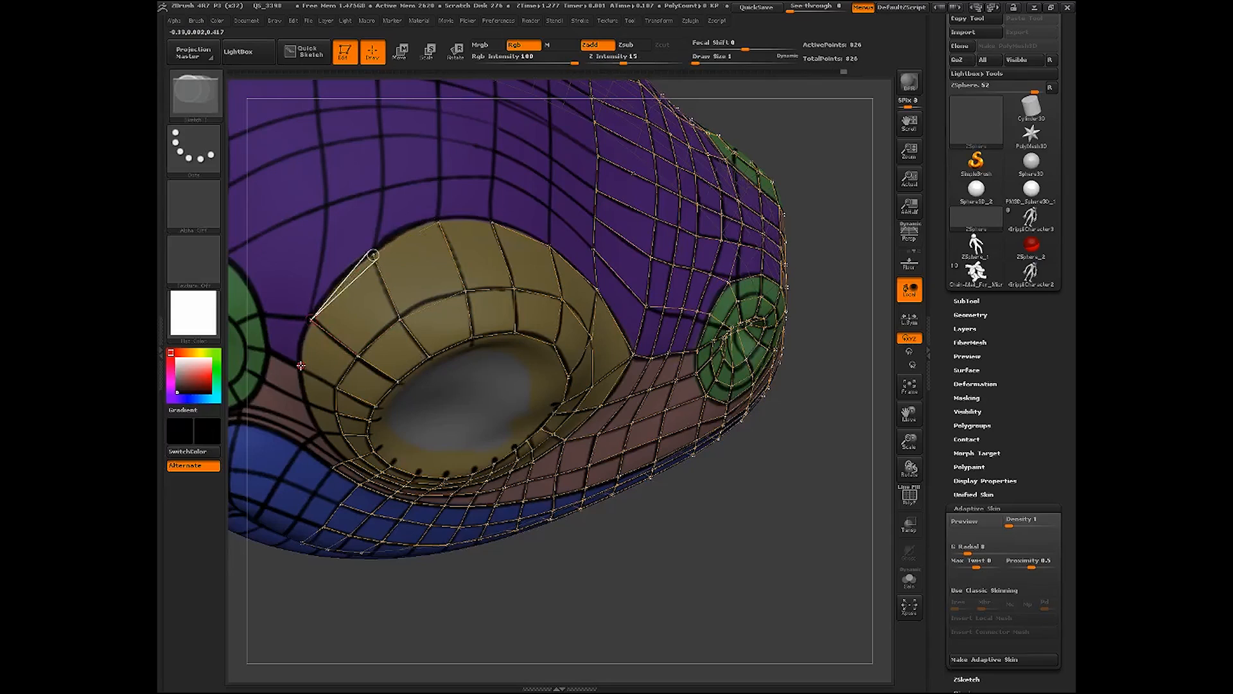
click(301, 369)
click(337, 388)
Add two mirrored quads in the outer eye ring down the rear side of the socket
drag(669, 558, 399, 430)
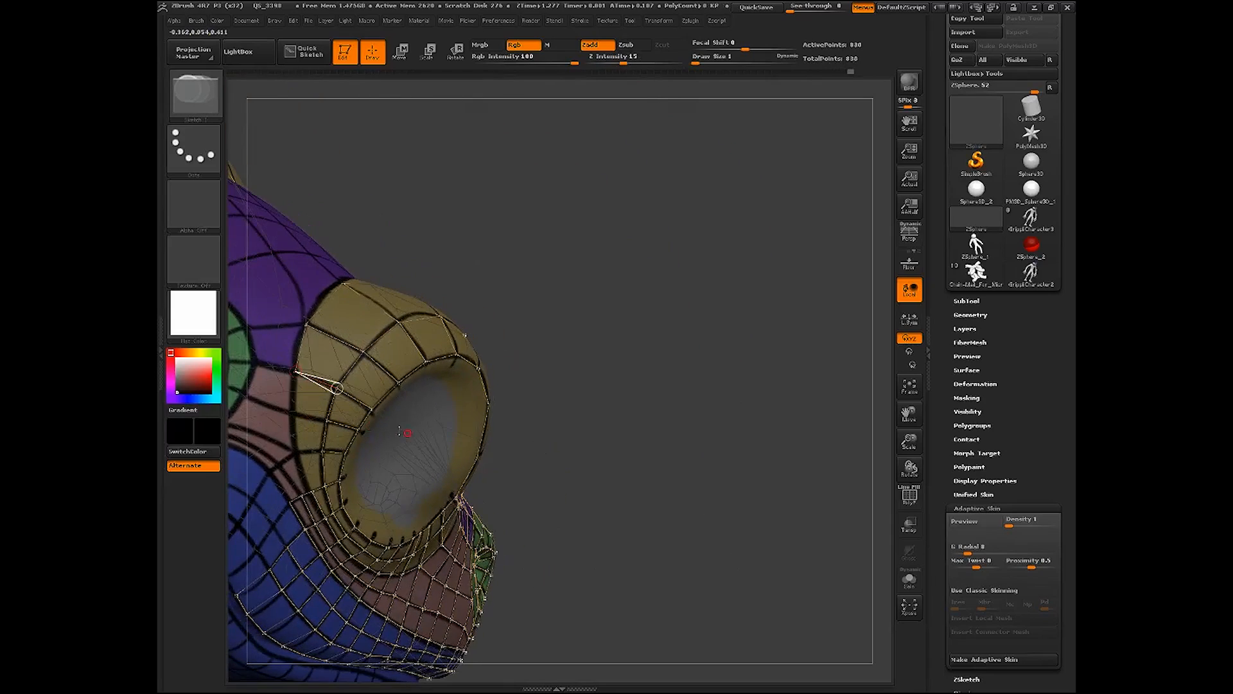
drag(919, 411, 1038, 364)
mouse_move(864, 543)
mouse_down()
mouse_move(824, 561)
mouse_move(803, 508)
mouse_up()
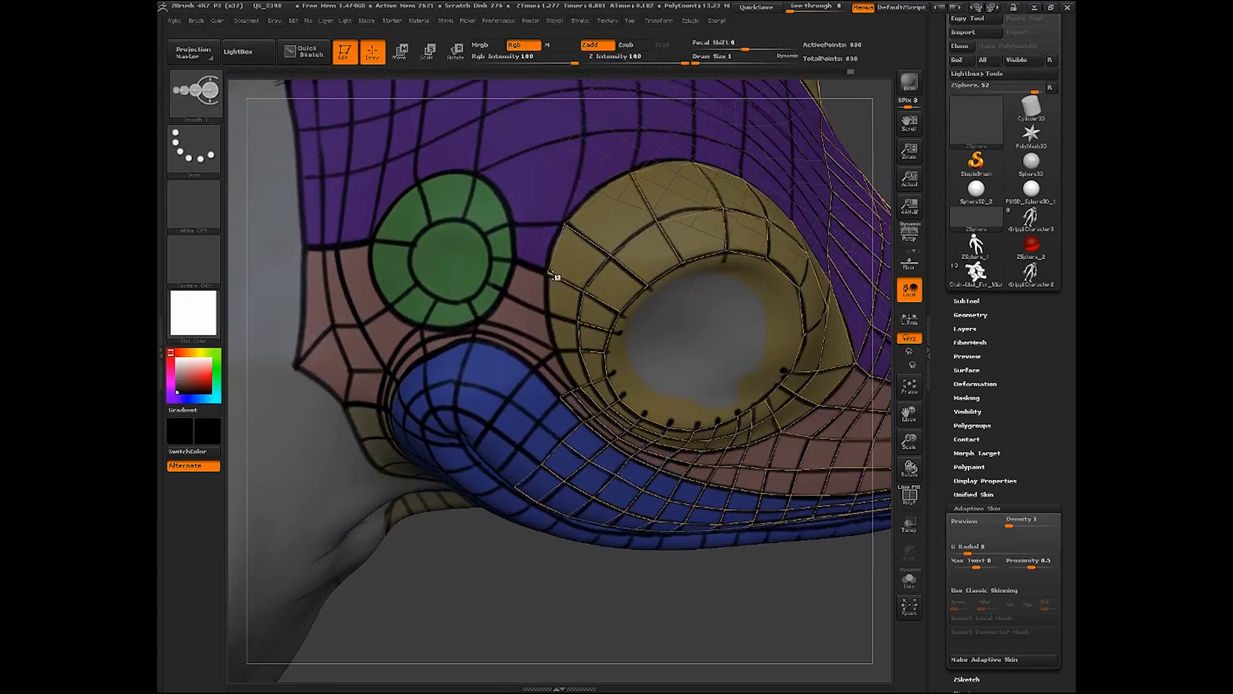
click(548, 313)
click(578, 323)
shift+click(547, 313)
click(557, 351)
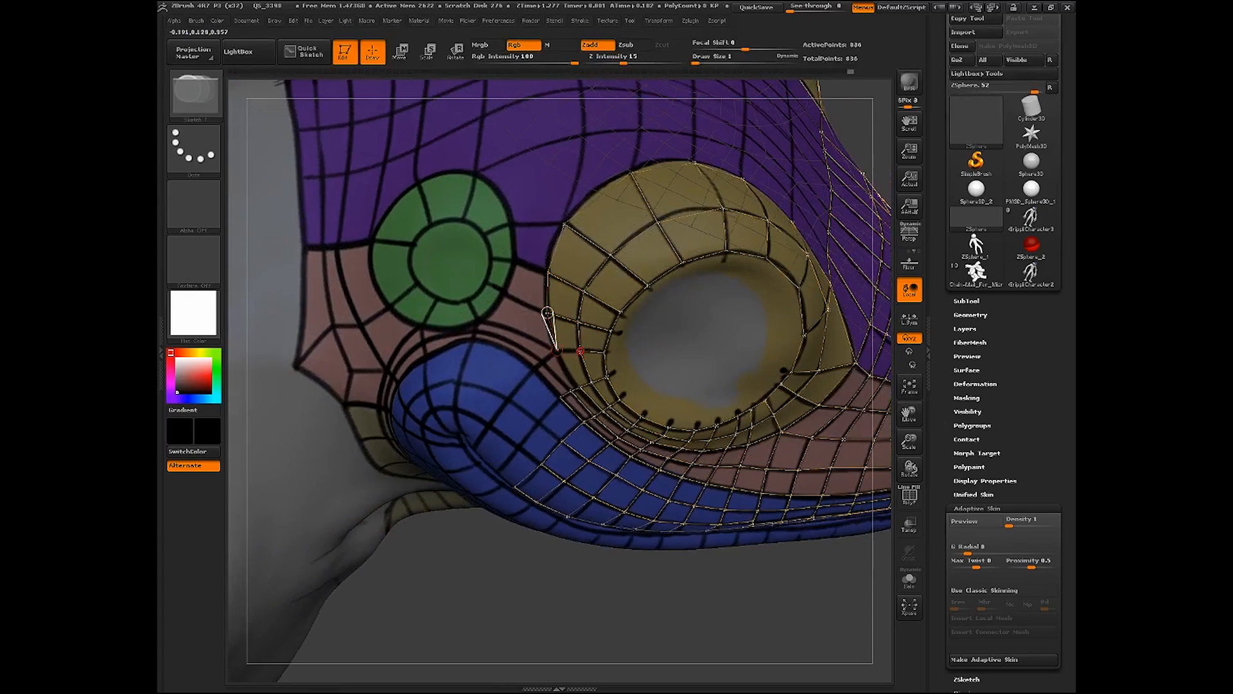
click(580, 351)
Extend the narrow pink strip rows behind the eye ring with mirrored quads down to the blue lip edge
drag(580, 571, 594, 581)
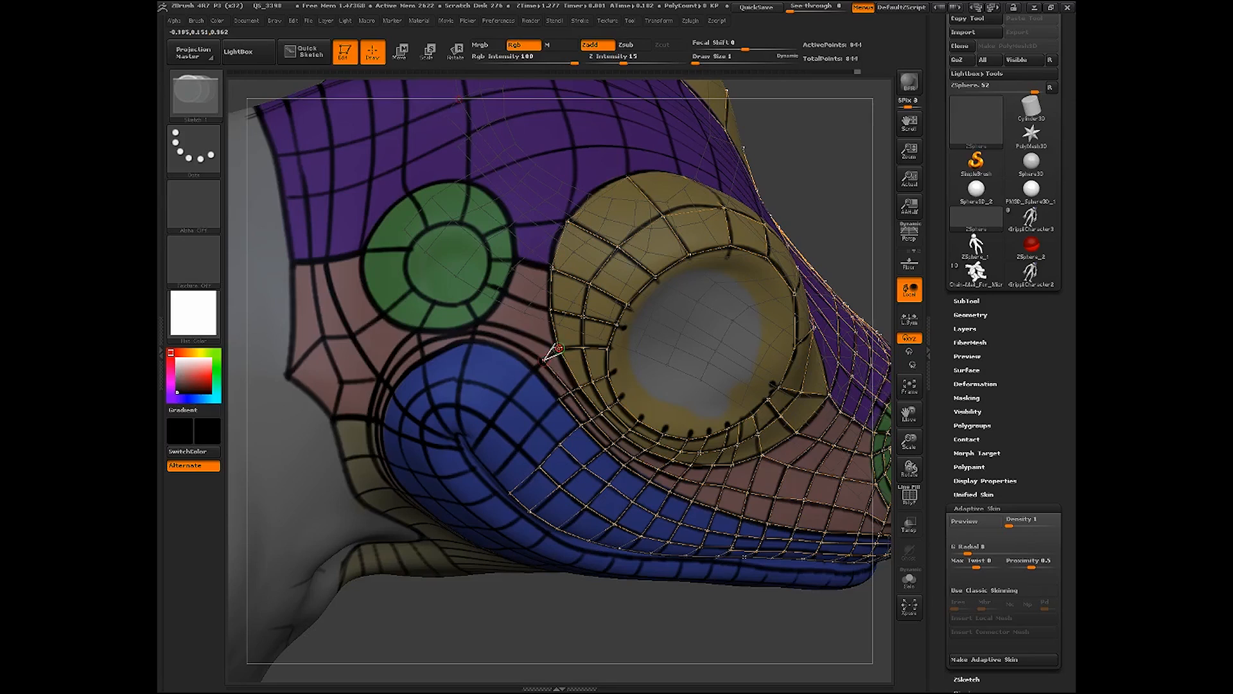
key(shift)
shift+click(533, 368)
click(560, 399)
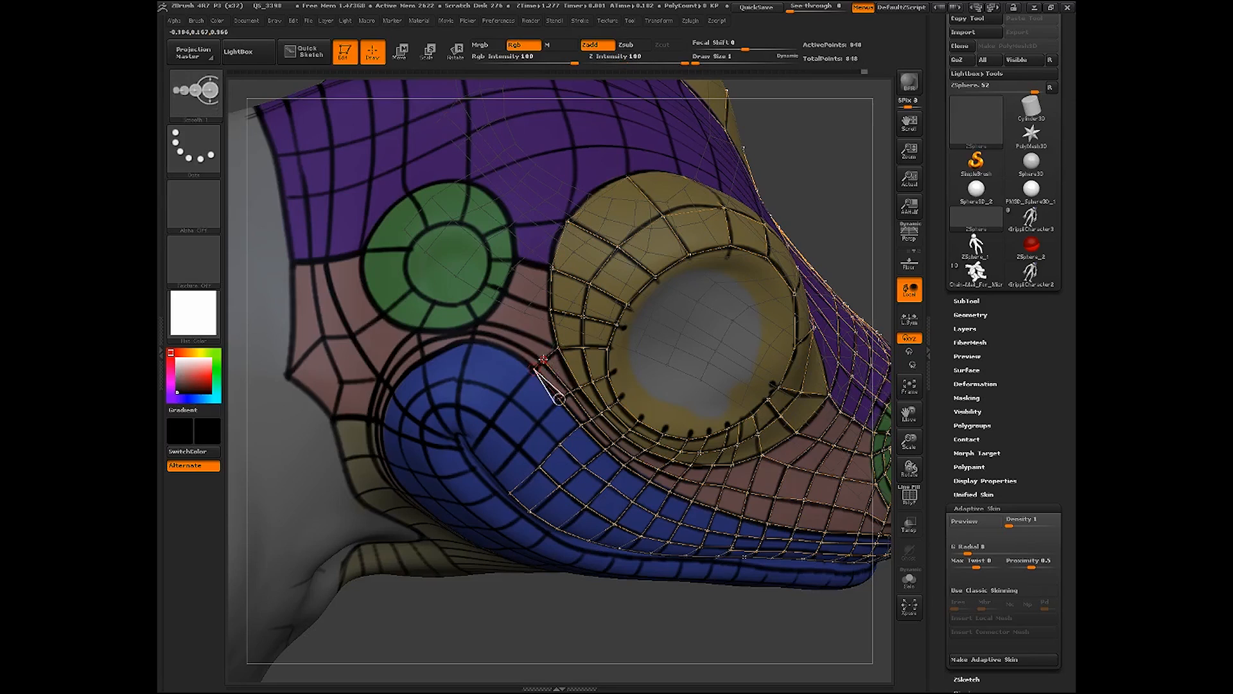
Continue the pink rows rearward with mirrored quads from the eye ring and lip edge to the lower edge of the green patch
shift+click(543, 361)
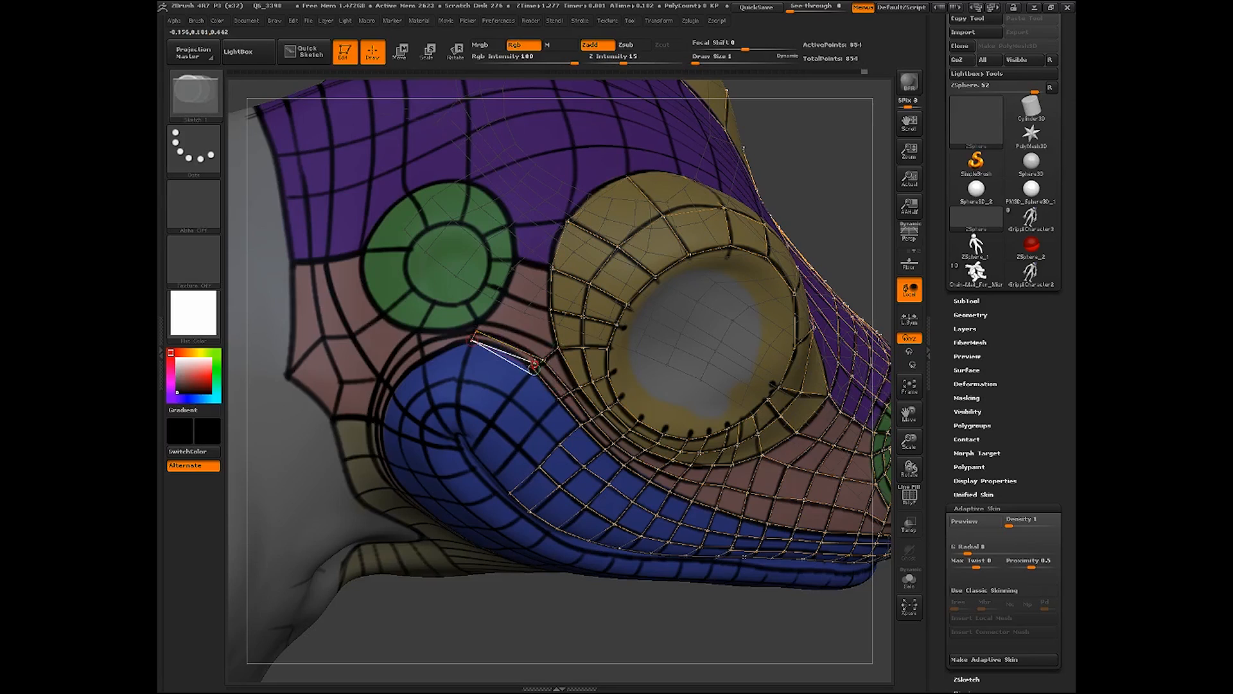
key(shift)
click(481, 319)
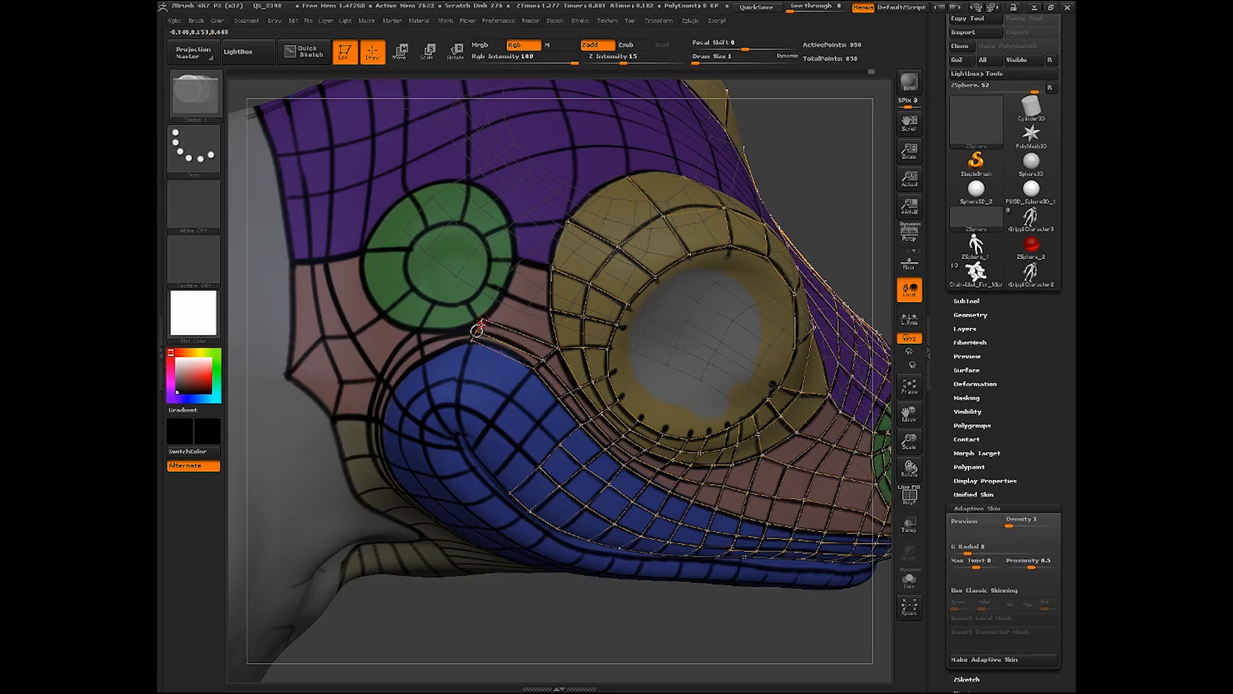
click(504, 292)
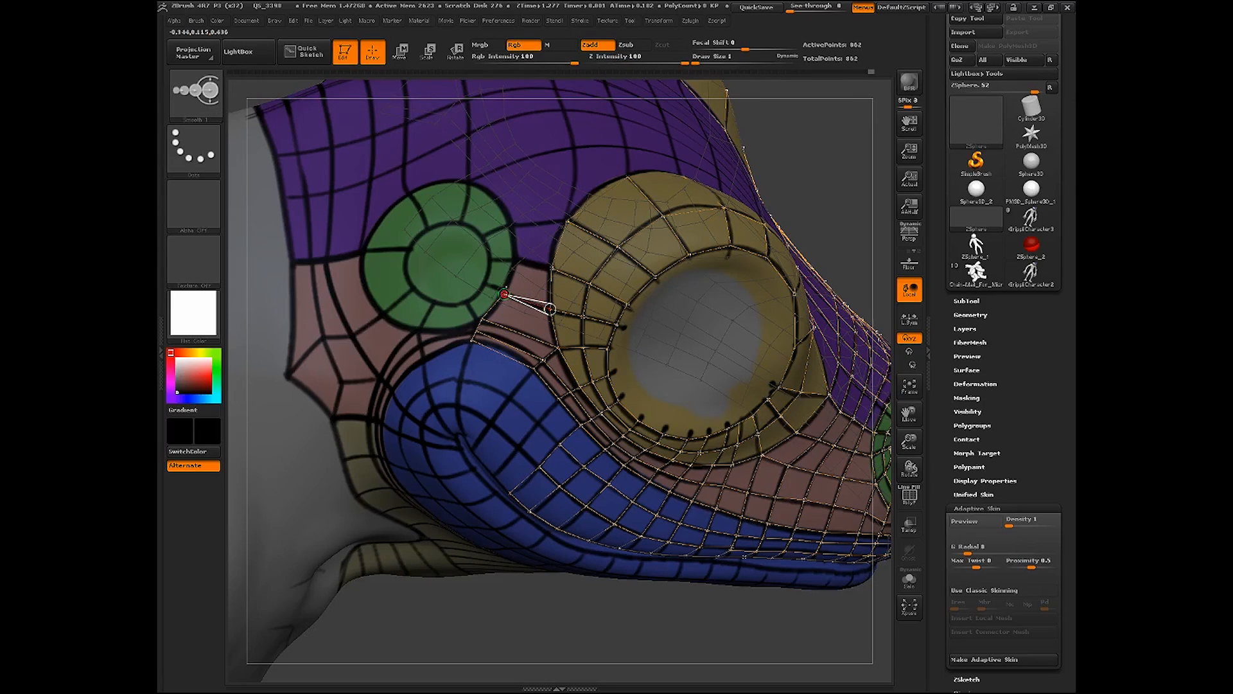
Fill the gap between the green patch and the outer eye ring with two mirrored quads up into the purple area
shift+click(504, 293)
click(520, 259)
shift+click(520, 260)
click(515, 225)
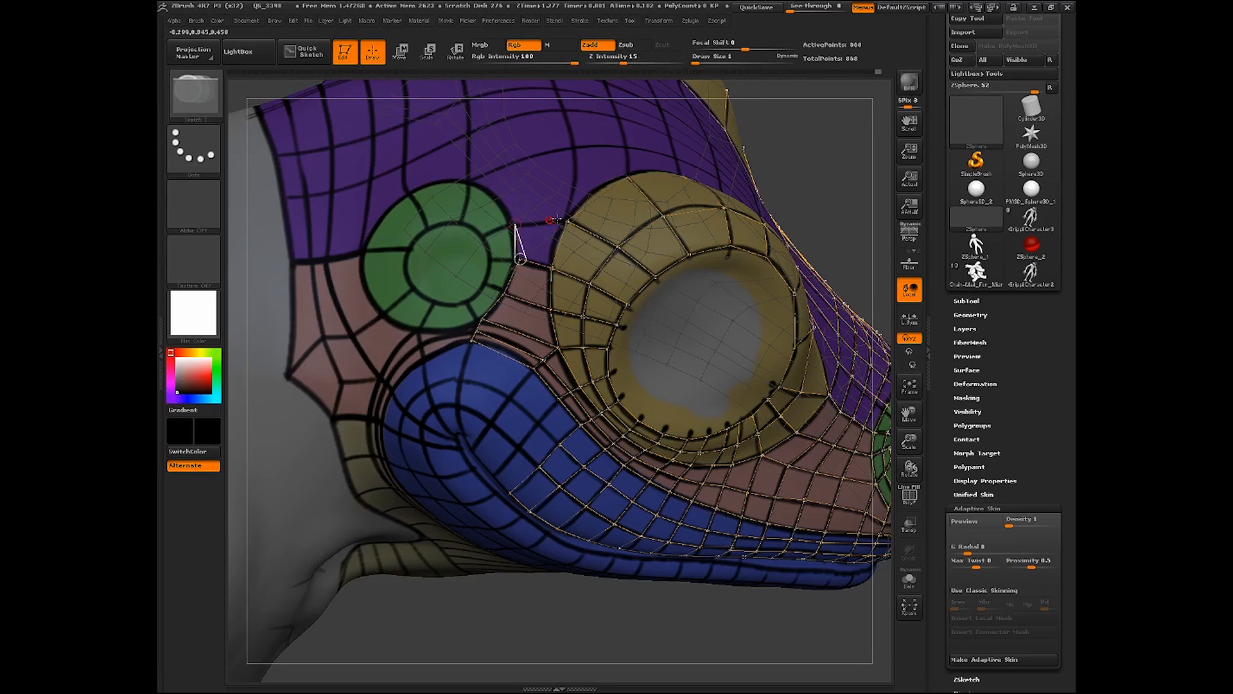
click(568, 221)
Add two mirrored quads in the pink strips between the green patch and the blue lip corner
drag(554, 621, 546, 566)
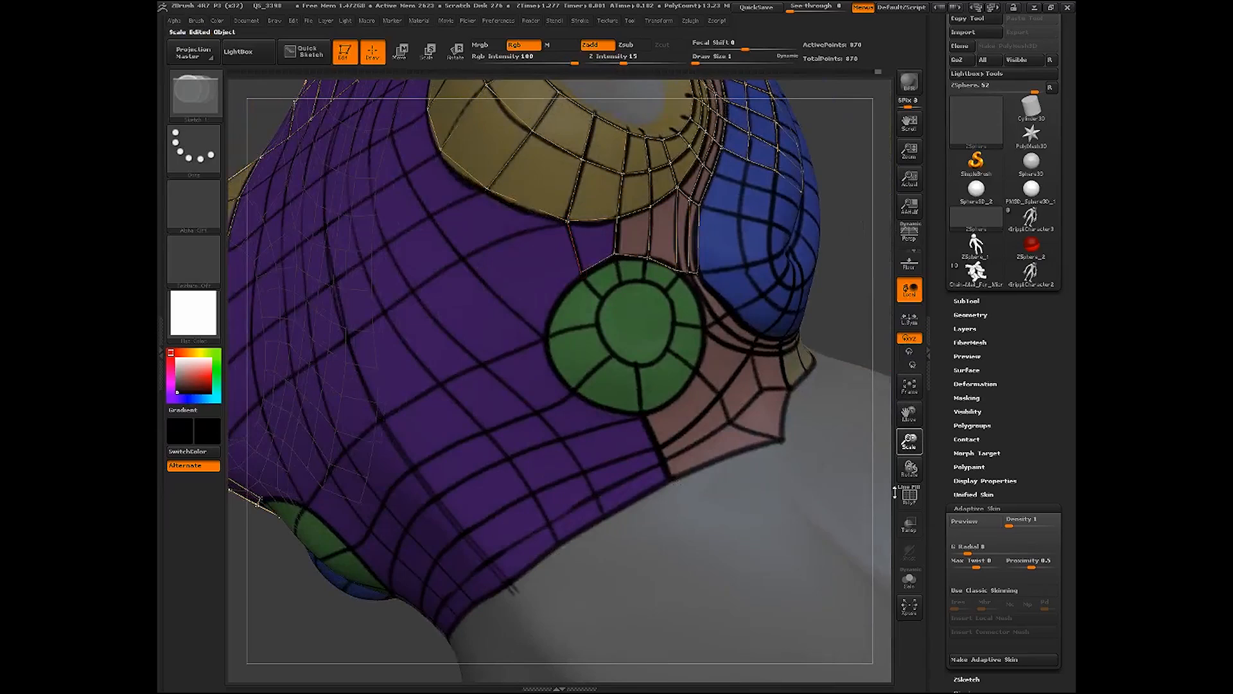
drag(908, 441, 908, 501)
drag(909, 414, 810, 413)
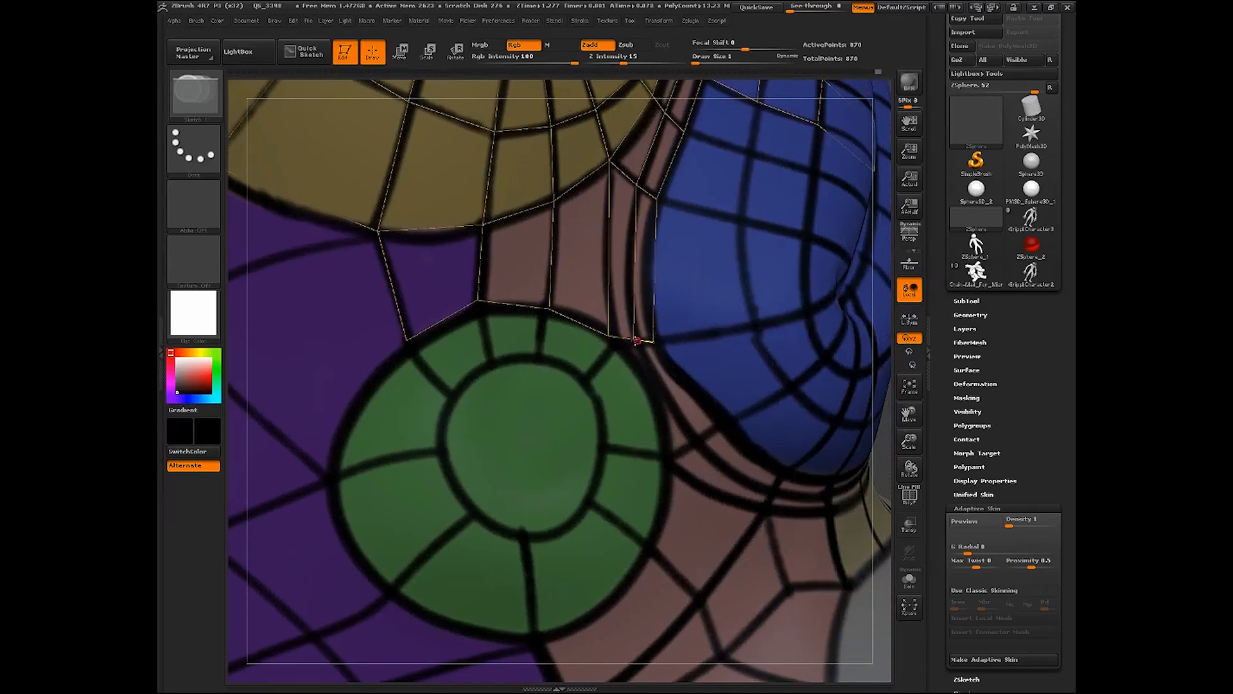
ctrl+click(609, 338)
click(663, 454)
click(691, 440)
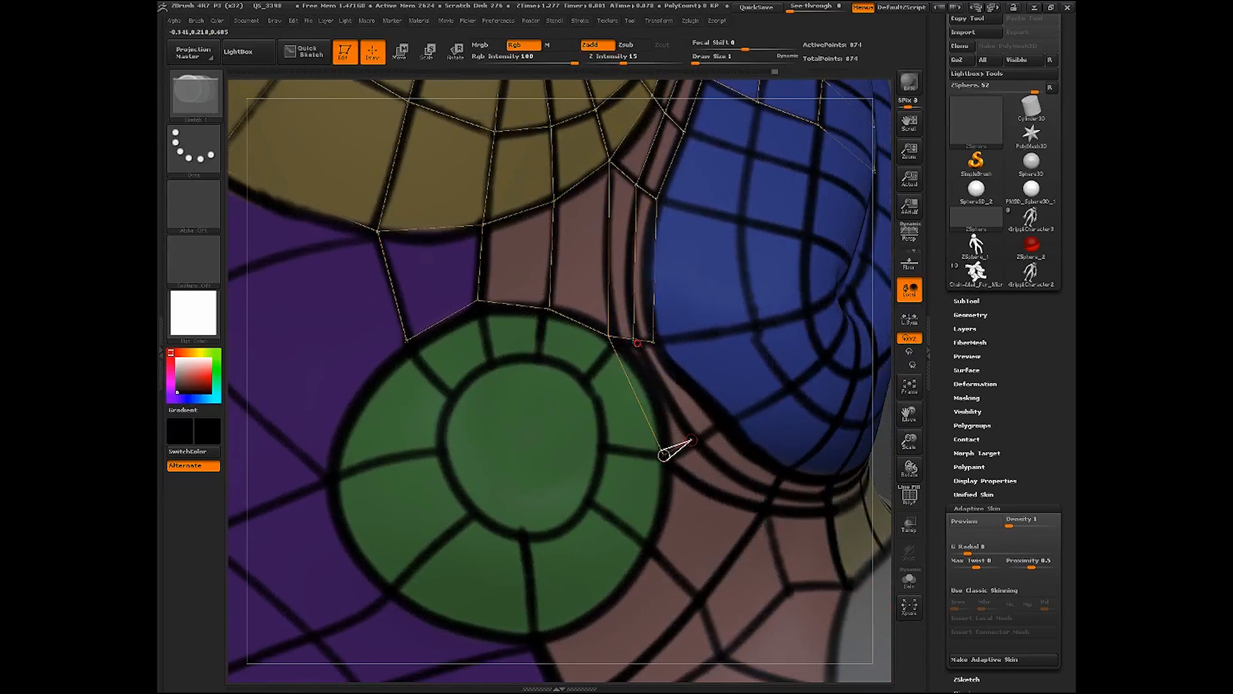
click(635, 339)
shift+click(691, 440)
click(724, 421)
click(654, 341)
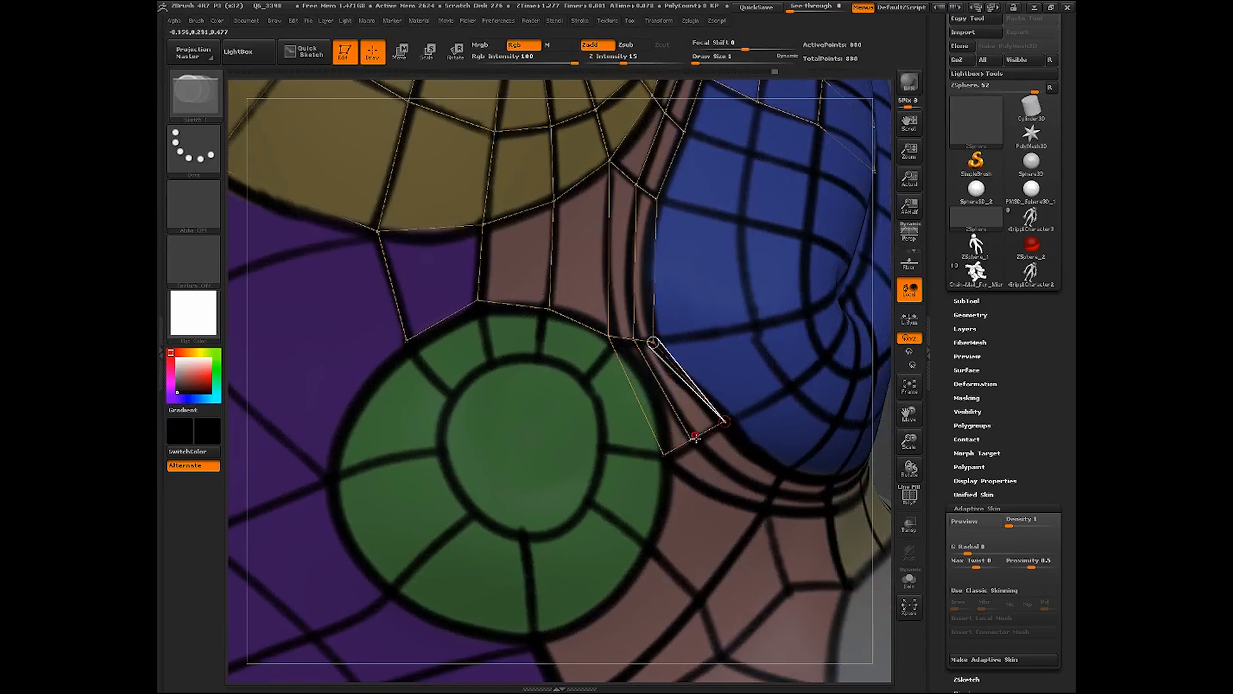
Extend both pink strips with another pair of mirrored quads around the blue lip corner
shift+click(692, 440)
click(769, 498)
click(764, 510)
click(664, 455)
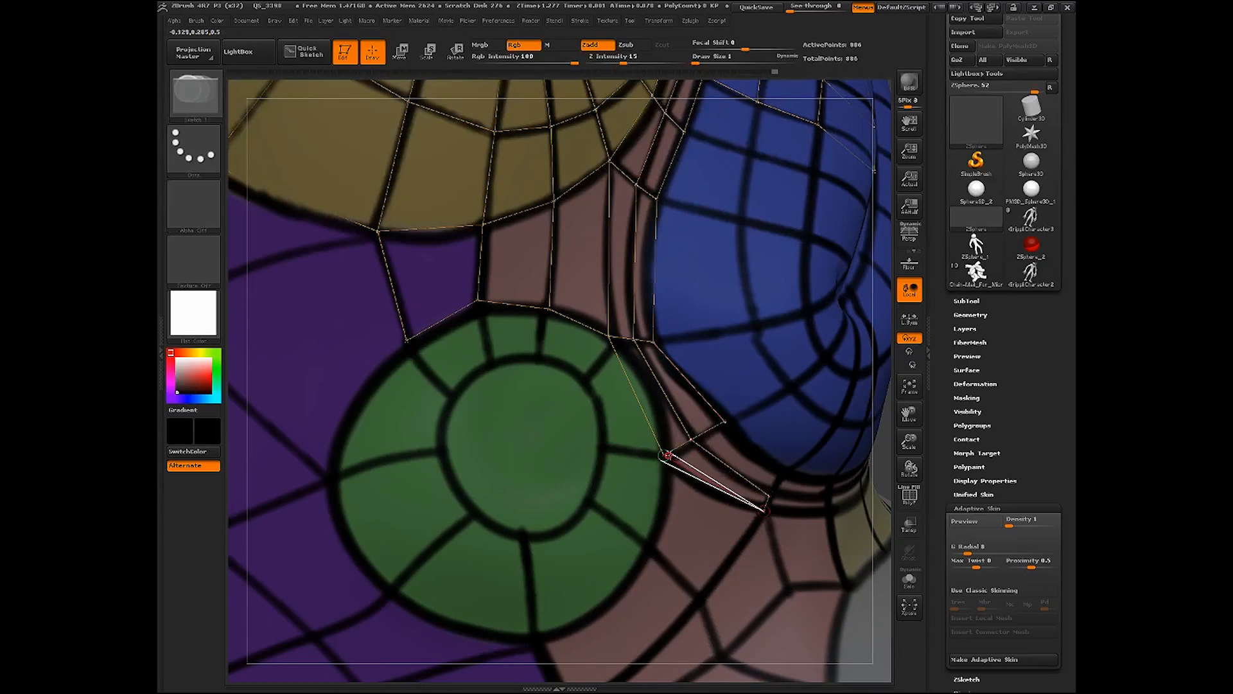
shift+click(724, 422)
click(783, 475)
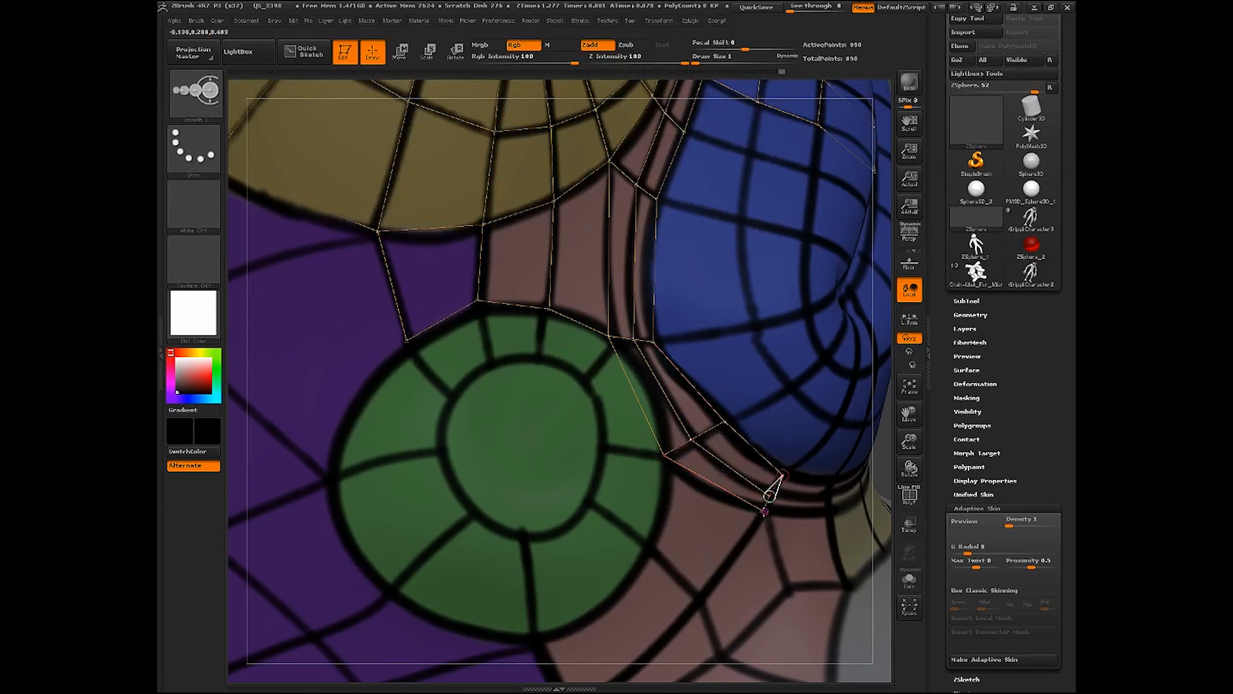
Connect the pink band's topology edge to the lower outer rim of the green circle beside the blue area, closing a quad
shift+click(765, 510)
click(651, 543)
click(664, 454)
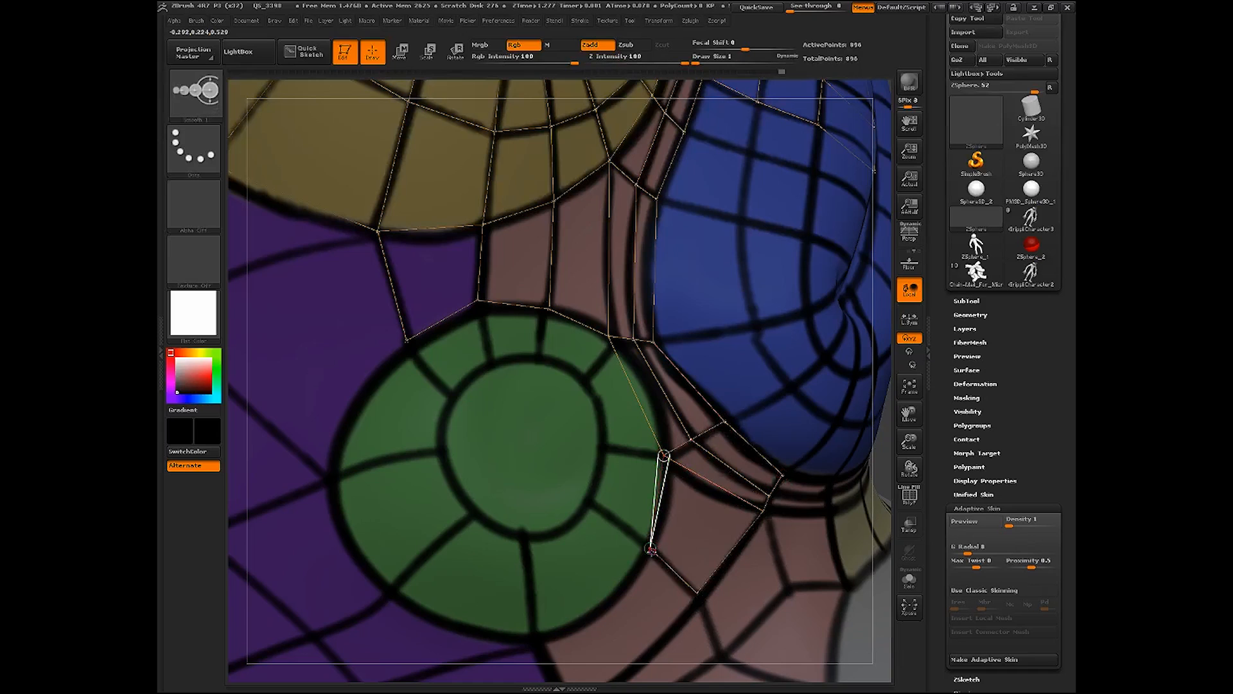
Continue the topology along the green circle's lower rim and close the next quad on the pink area beneath it
shift+click(650, 548)
click(538, 639)
drag(911, 410, 922, 290)
shift+click(561, 397)
click(592, 464)
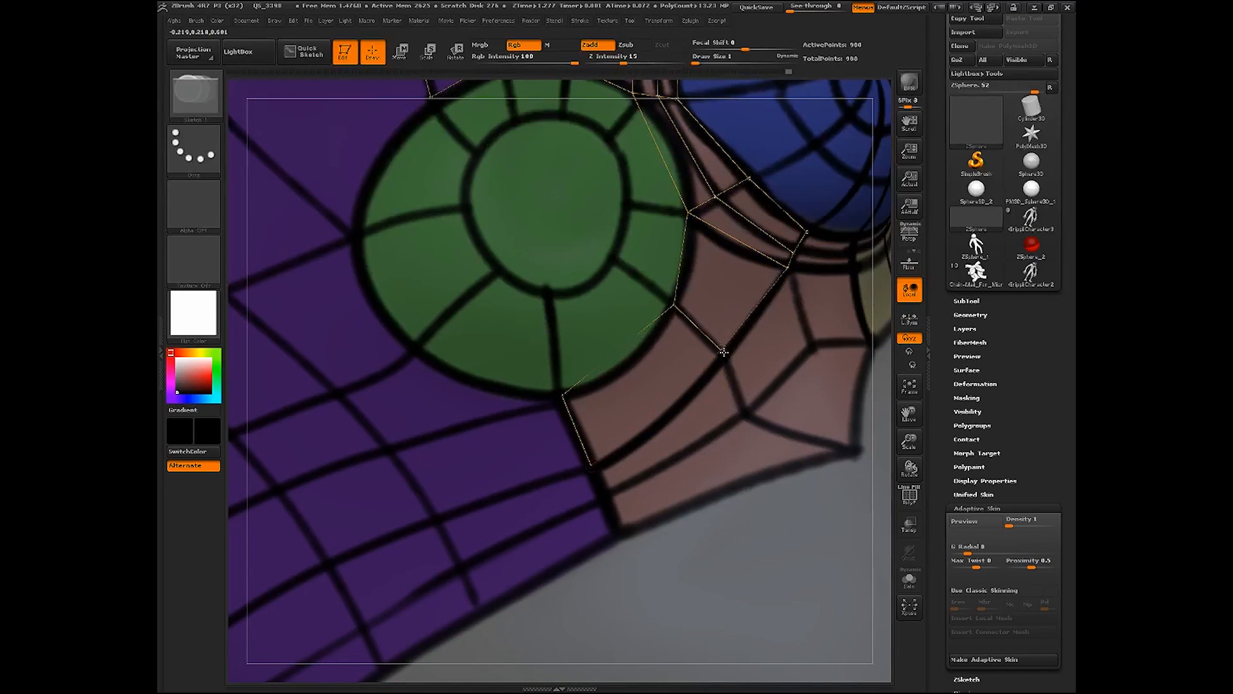
click(722, 350)
Build three quads between the green patch's inner and outer circles along the side facing the pink and blue areas
shift+click(561, 396)
click(547, 292)
click(615, 257)
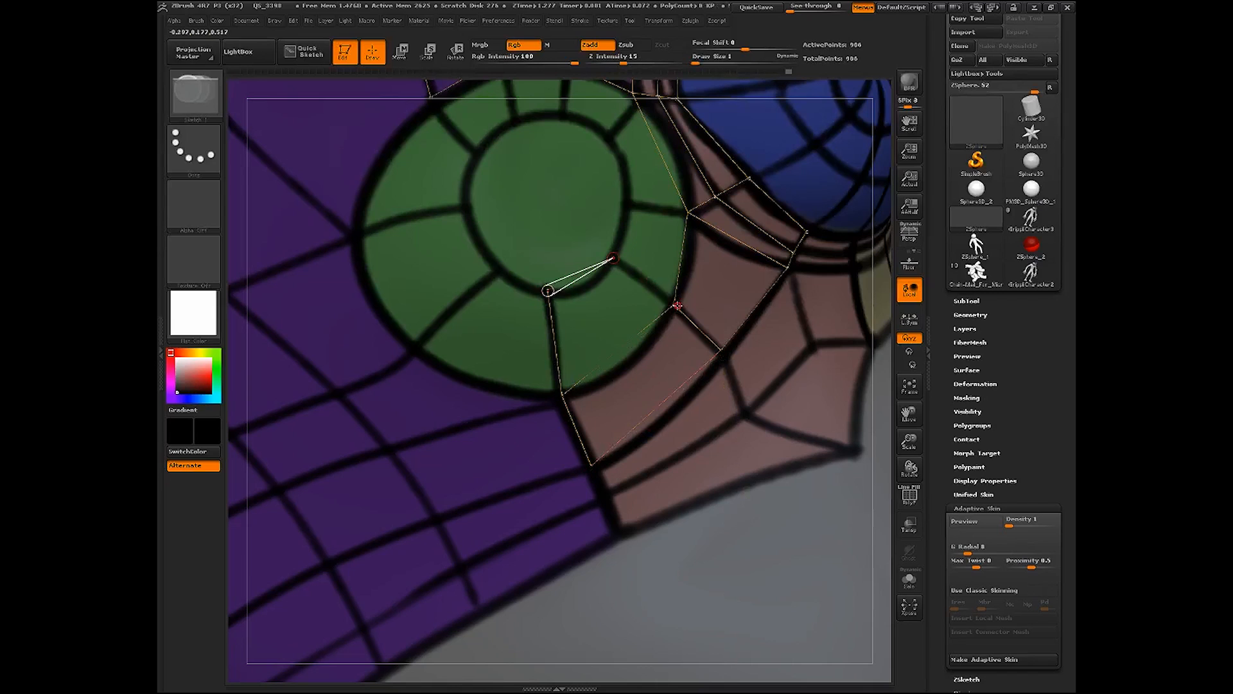
click(674, 305)
click(627, 200)
click(688, 212)
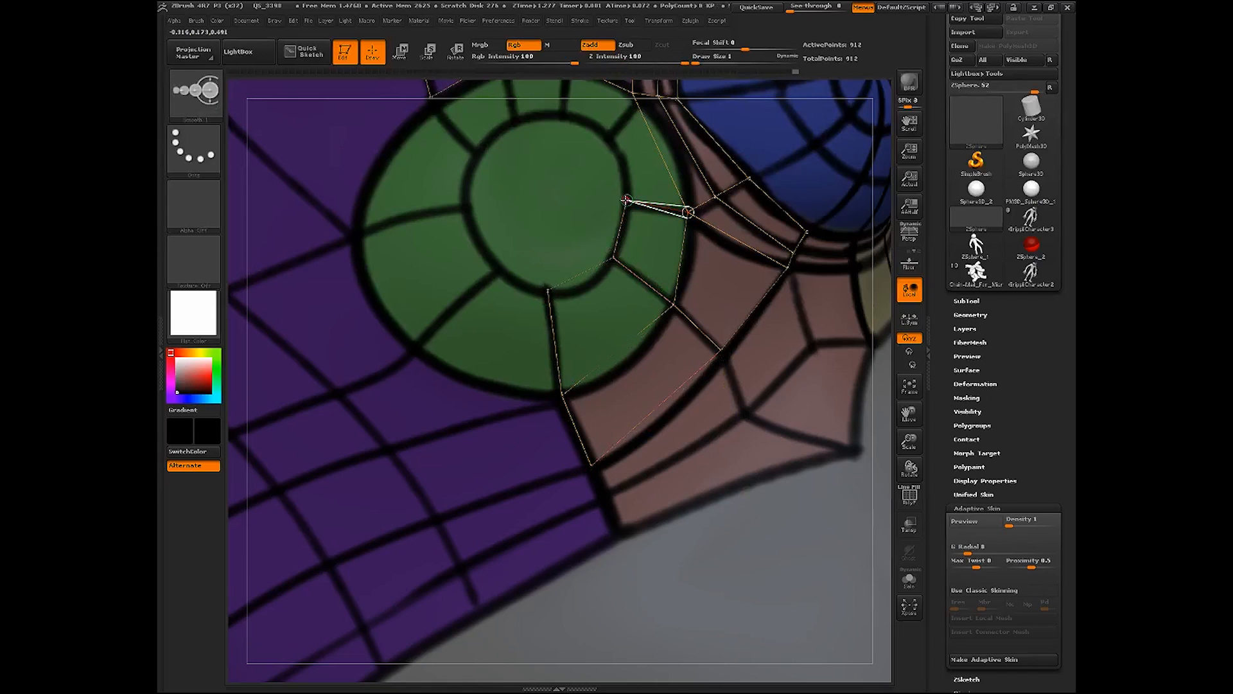
shift+click(627, 199)
click(608, 136)
click(632, 93)
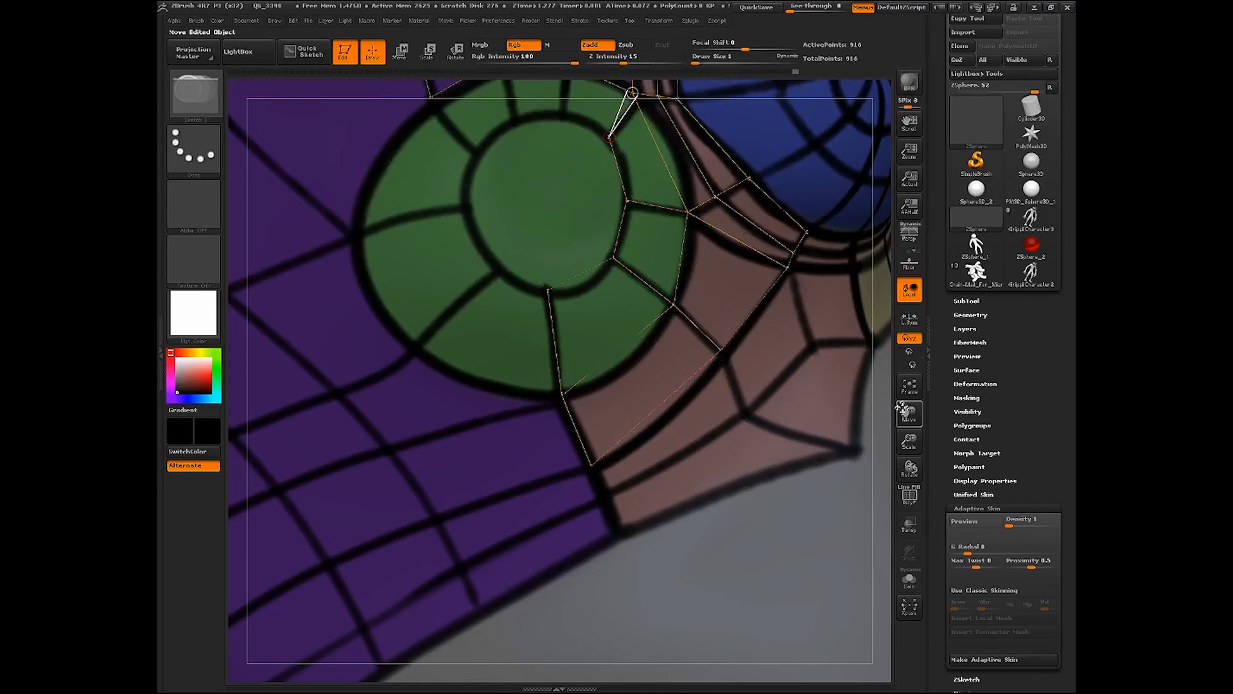
Add two quads to the green ring along its lower side bordering the purple area, following the painted guide lines
drag(904, 412, 941, 556)
key(shift)
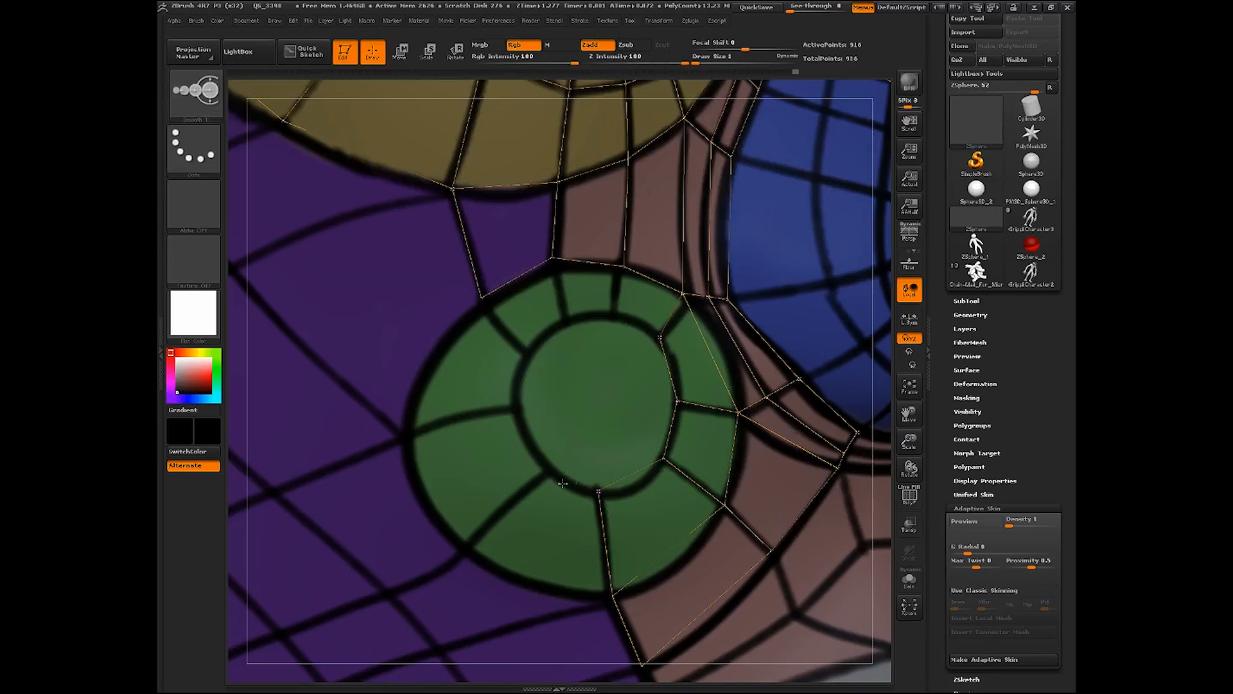
click(543, 471)
click(467, 544)
click(613, 595)
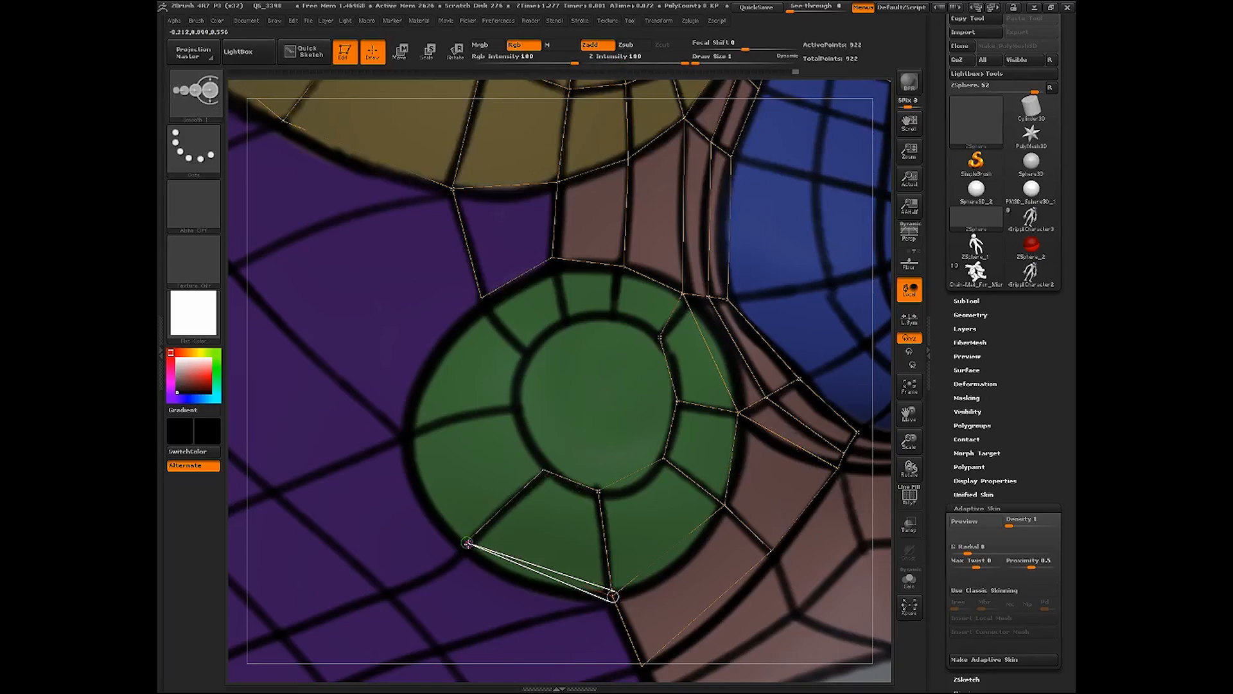
click(411, 432)
click(514, 403)
click(543, 471)
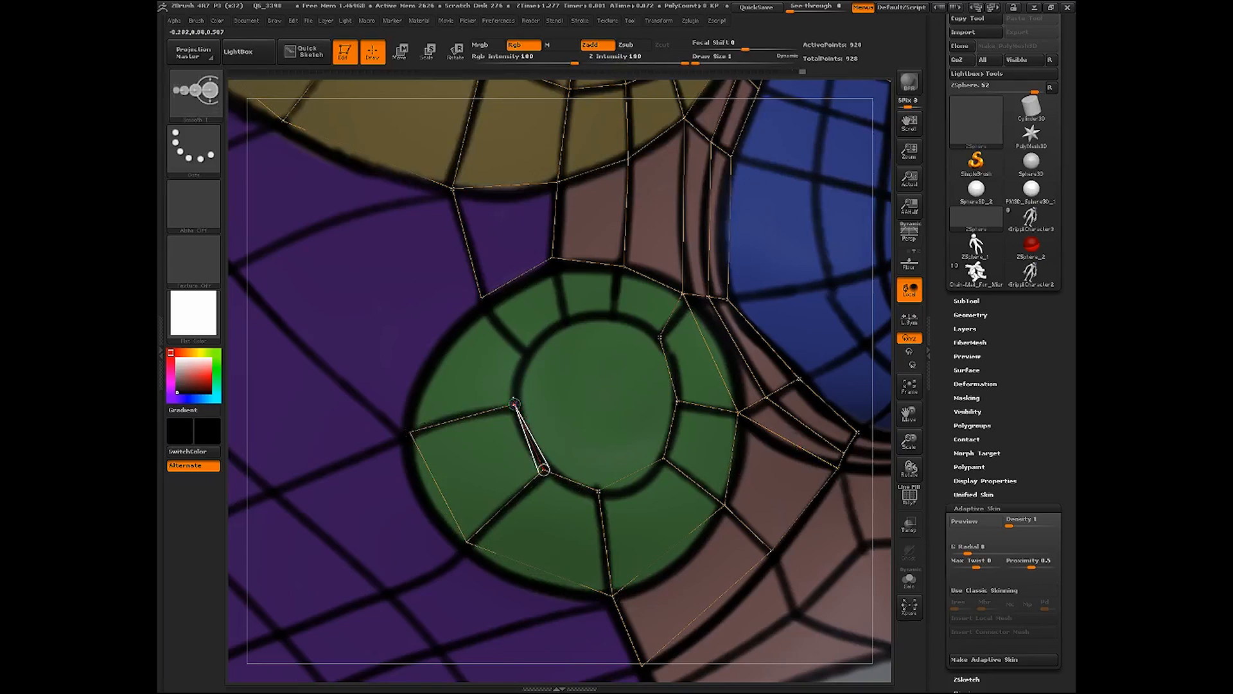
Close the remaining upper part of the green ring with quads up to the yellow and pink borders
shift+click(514, 403)
click(523, 352)
click(481, 297)
shift+click(410, 432)
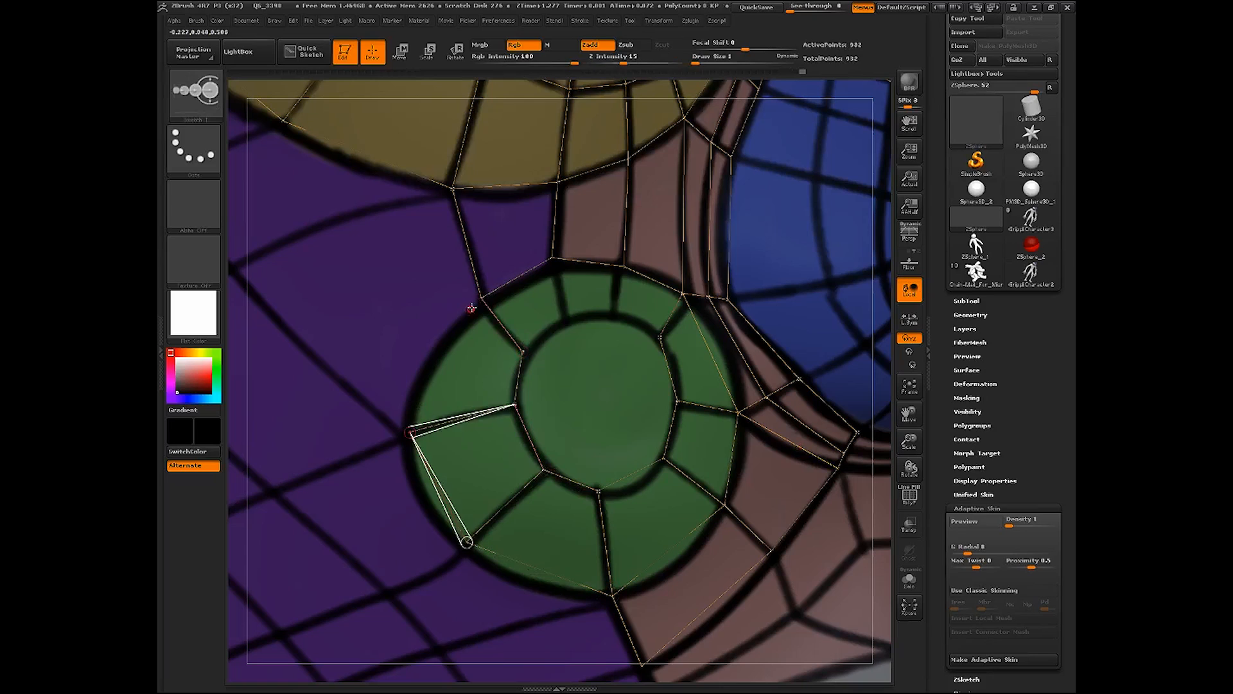
click(482, 298)
shift+click(522, 351)
click(571, 314)
click(553, 259)
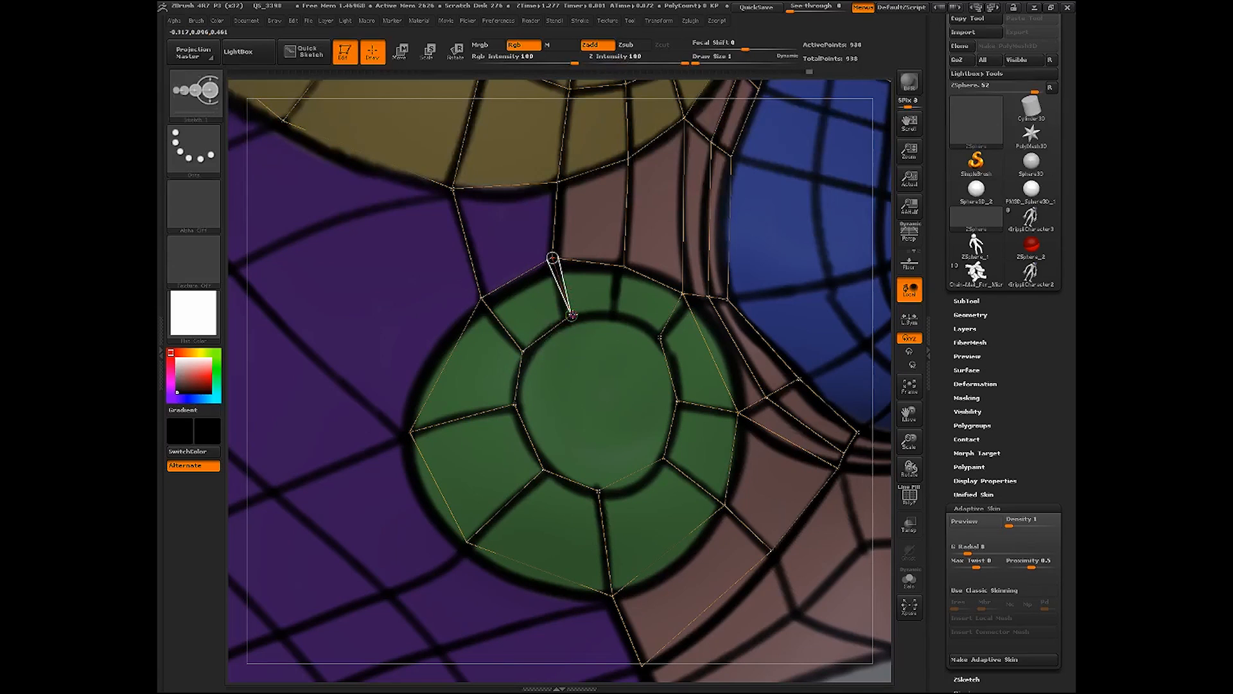
shift+click(571, 314)
click(615, 314)
click(623, 266)
shift+click(614, 314)
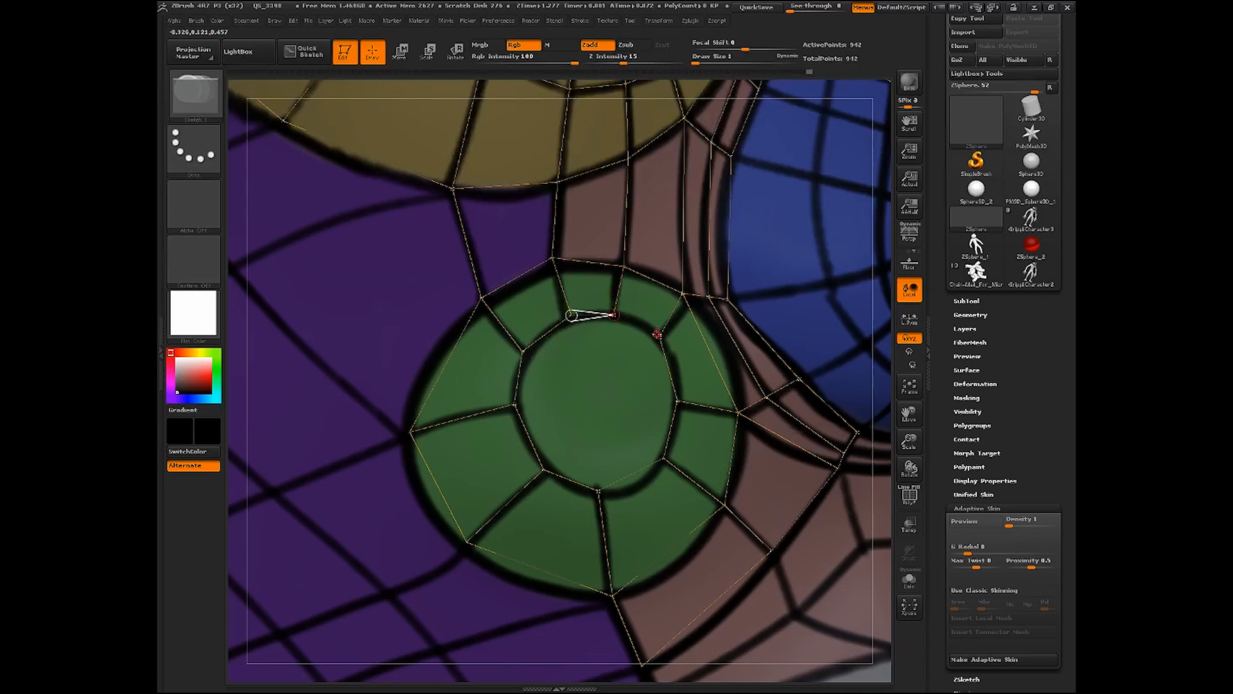
Start a smaller concentric ring inside the green circle, placing and linking points along its upper and purple-facing sides
shift+click(614, 314)
click(612, 363)
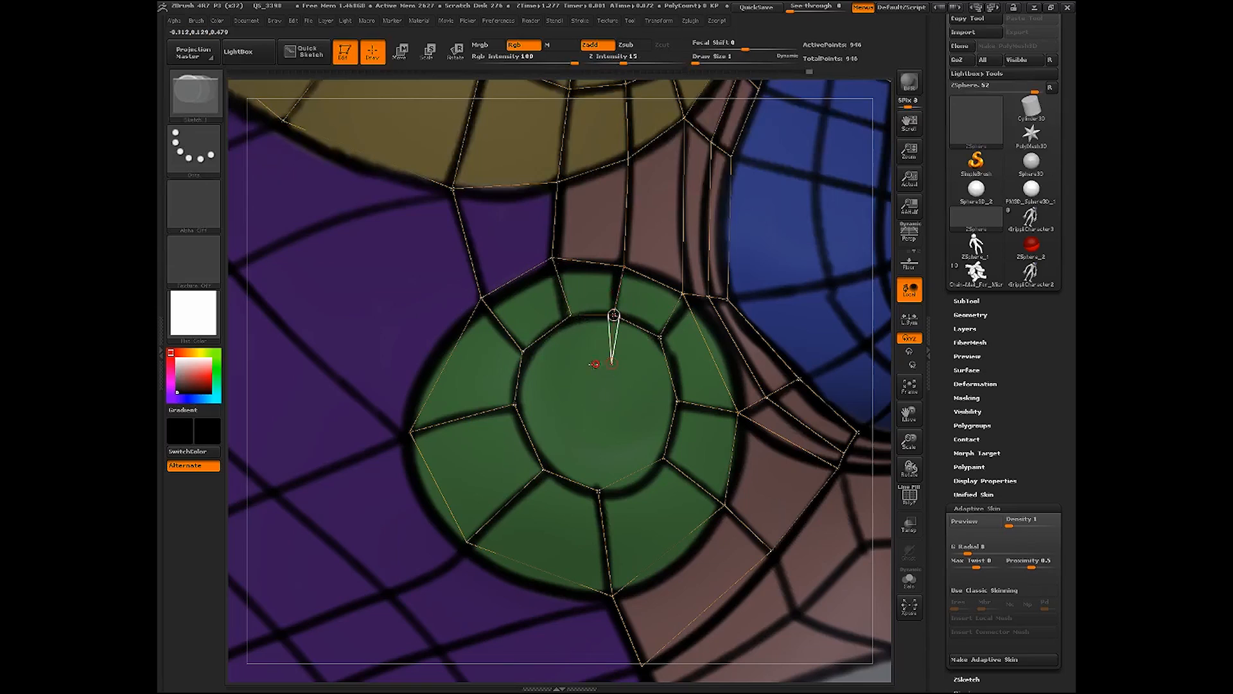
shift+click(587, 370)
click(563, 388)
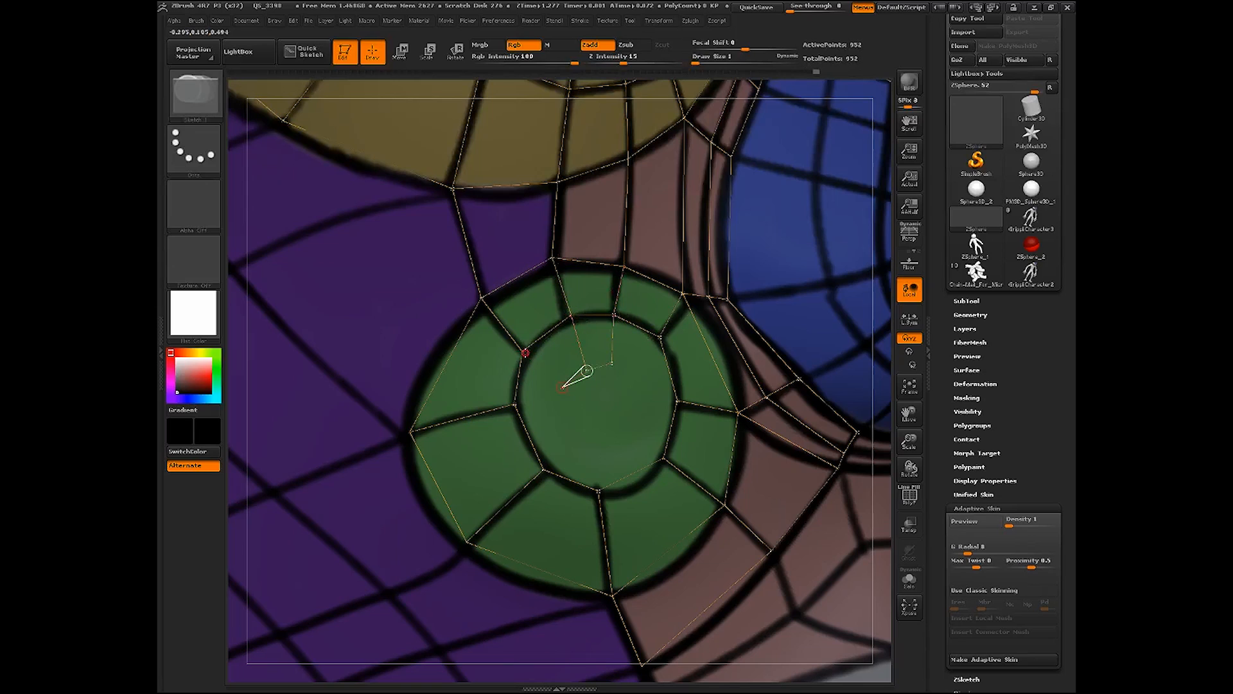
click(523, 351)
click(515, 404)
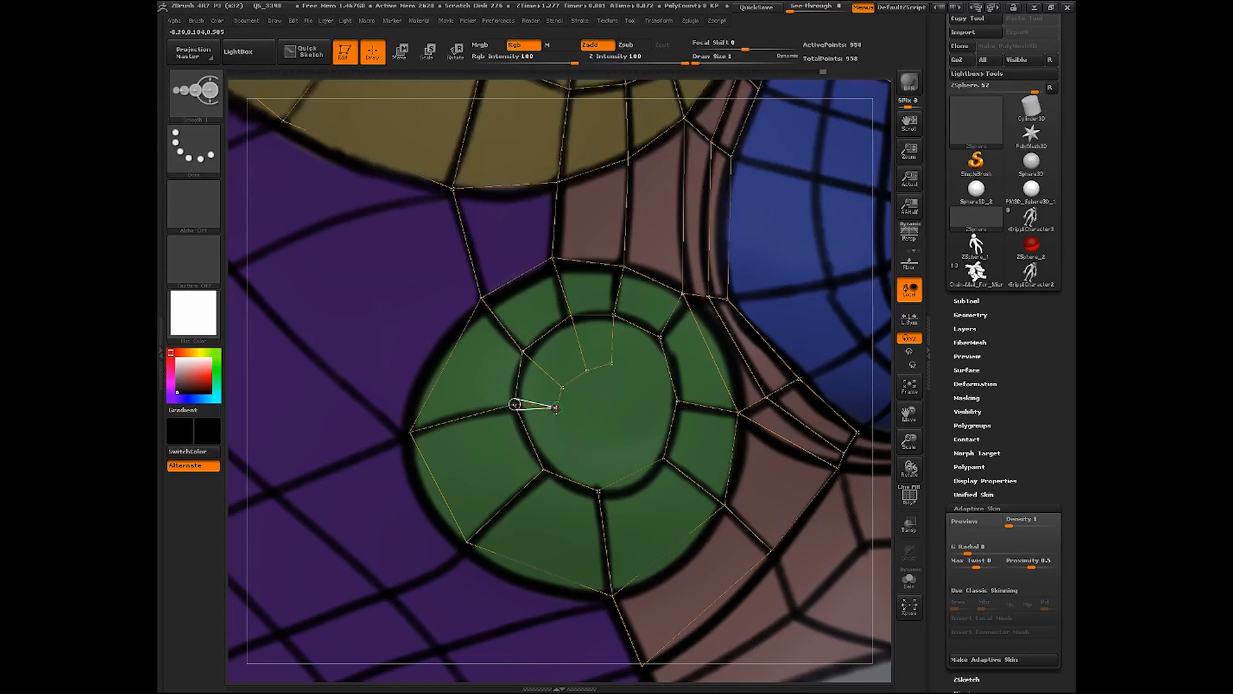
click(557, 408)
shift+click(572, 440)
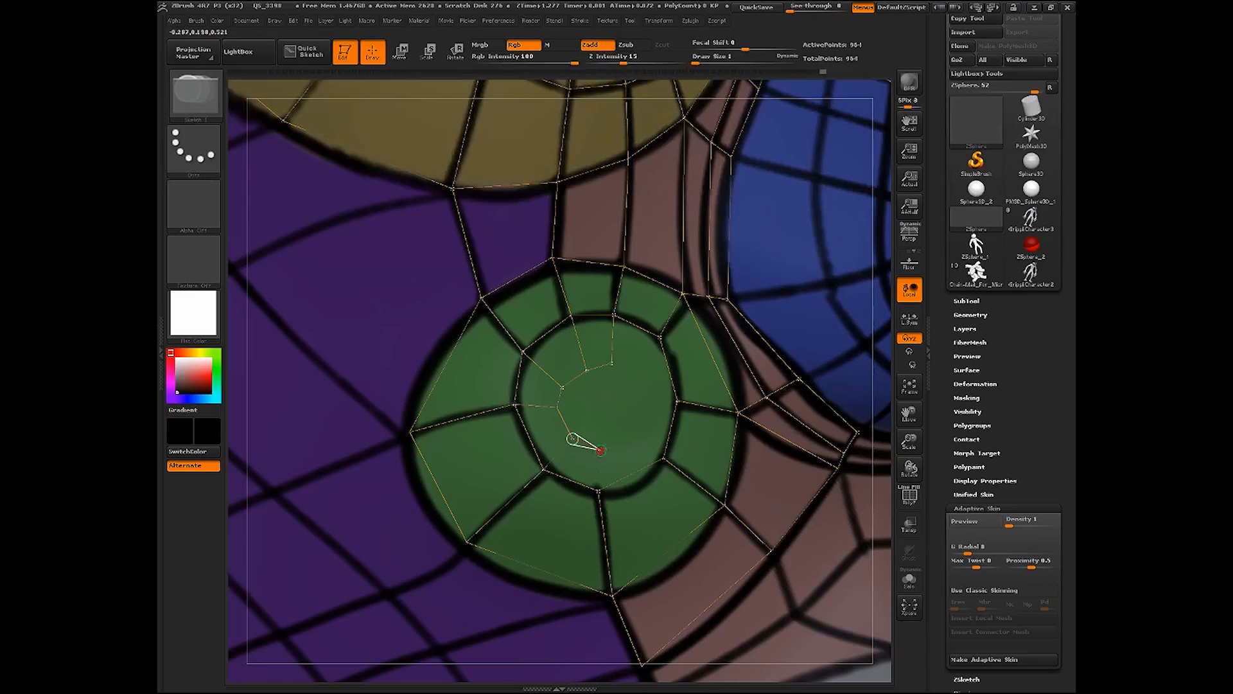
Complete the smaller inner ring around its lower and blue-facing sides, joining it back to its first point
click(598, 491)
shift+click(639, 435)
click(648, 398)
shift+click(648, 398)
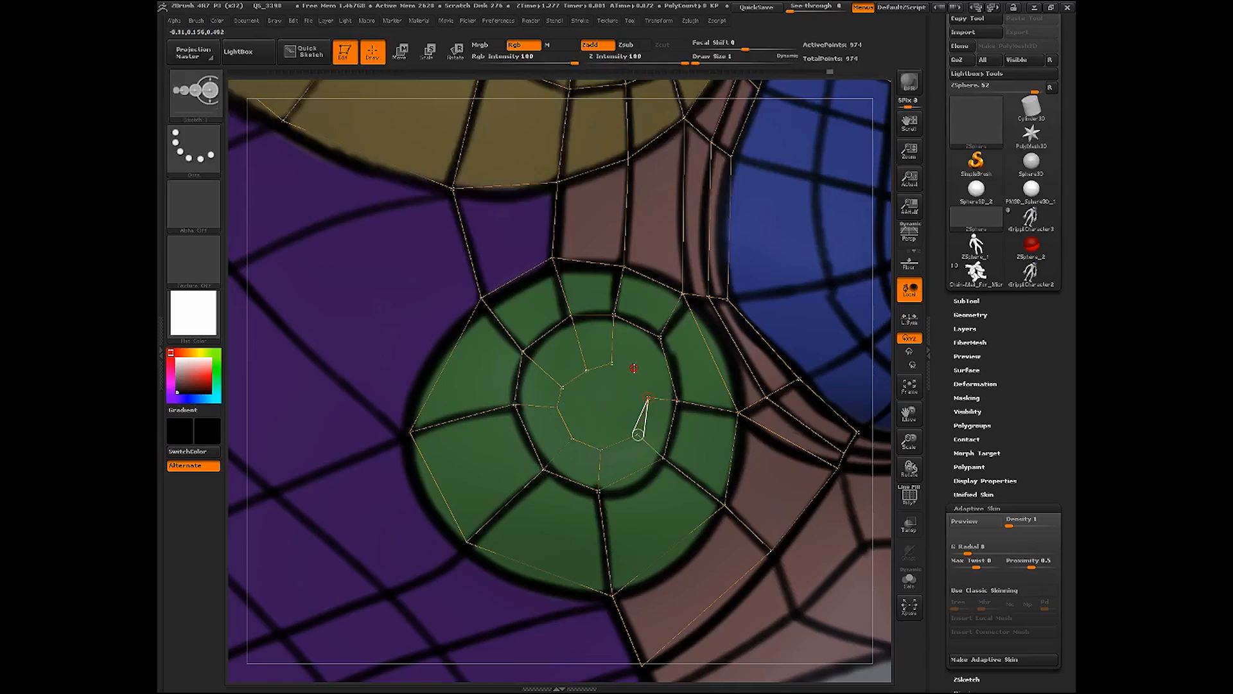
click(636, 375)
shift+click(635, 375)
click(611, 363)
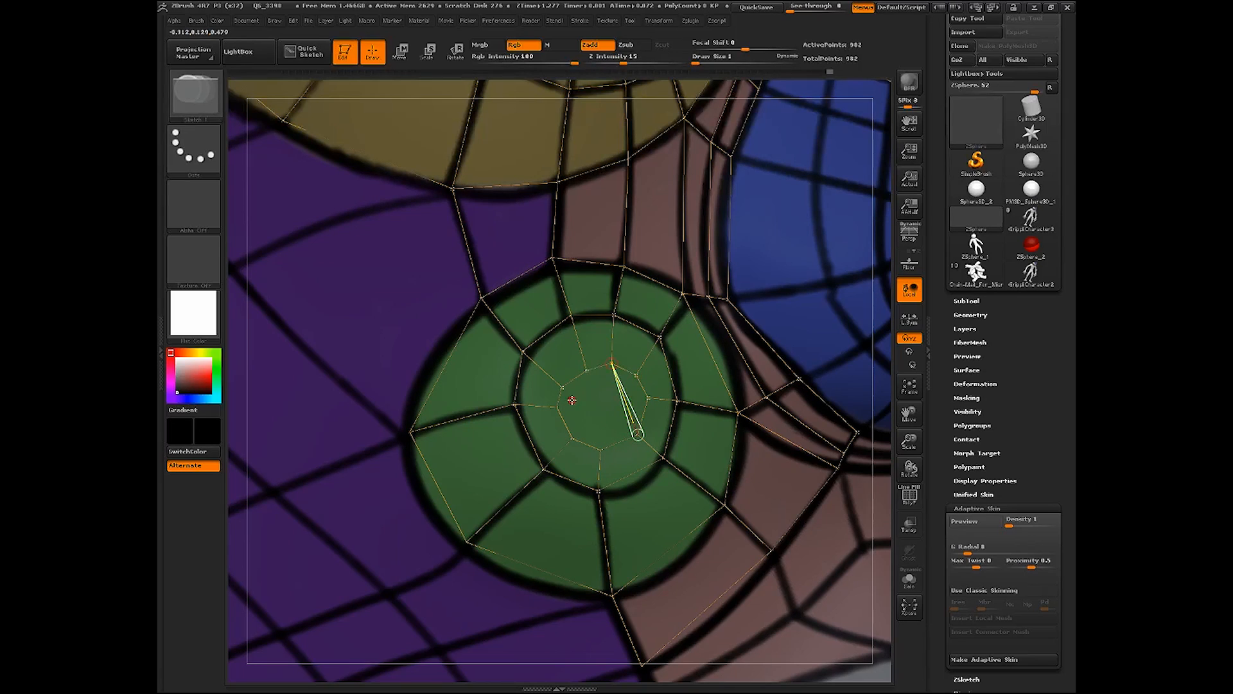
Divide the center of the green circle with links across the inner ring, and preview the adaptive skin
click(585, 371)
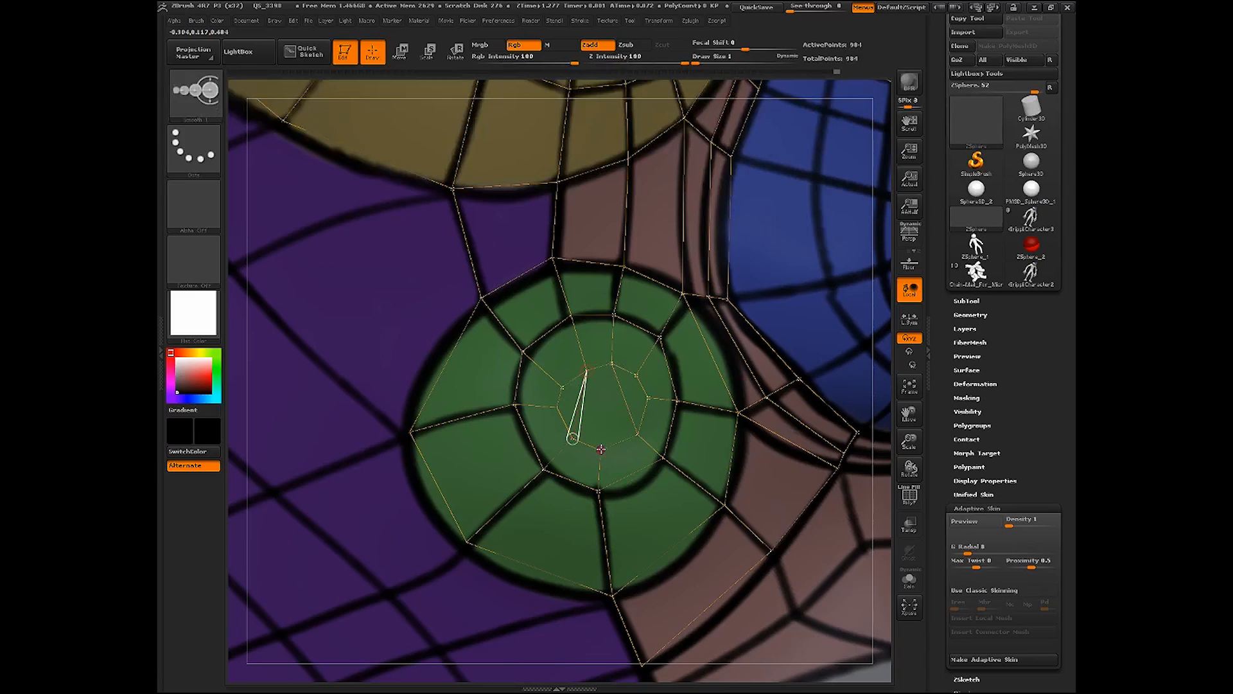
shift+click(601, 450)
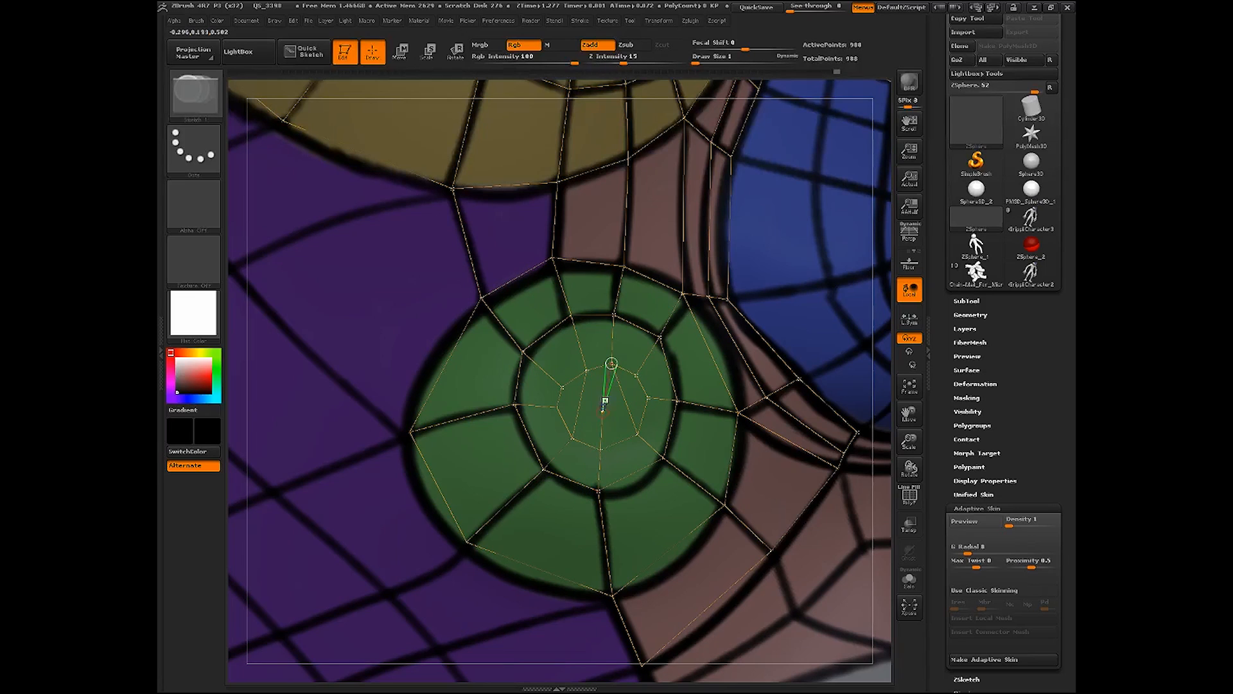
click(604, 402)
drag(892, 433, 861, 514)
key(a)
key(a)
Extend the purple area's topology by one row of quads between the yellow patches, following the guide lines to the centerline
mouse_move(908, 441)
mouse_down()
mouse_move(907, 408)
mouse_move(966, 498)
mouse_move(976, 477)
mouse_up()
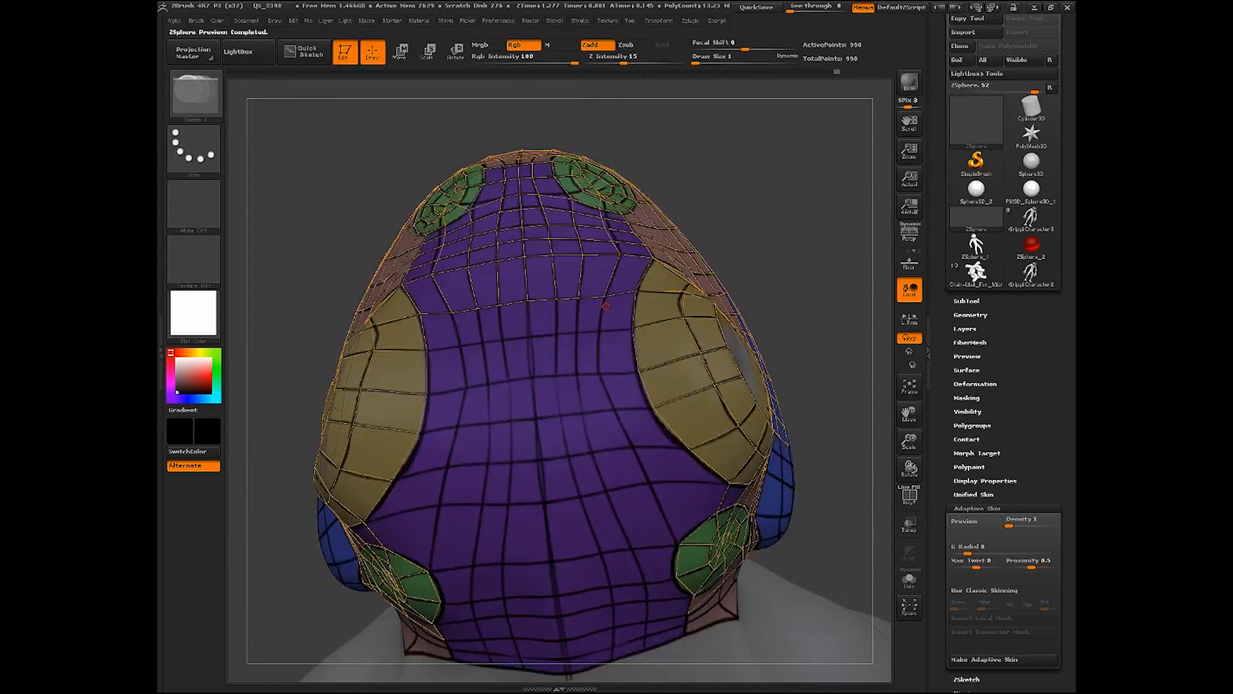
key(shift)
shift+click(606, 296)
click(600, 331)
click(633, 329)
shift+click(598, 331)
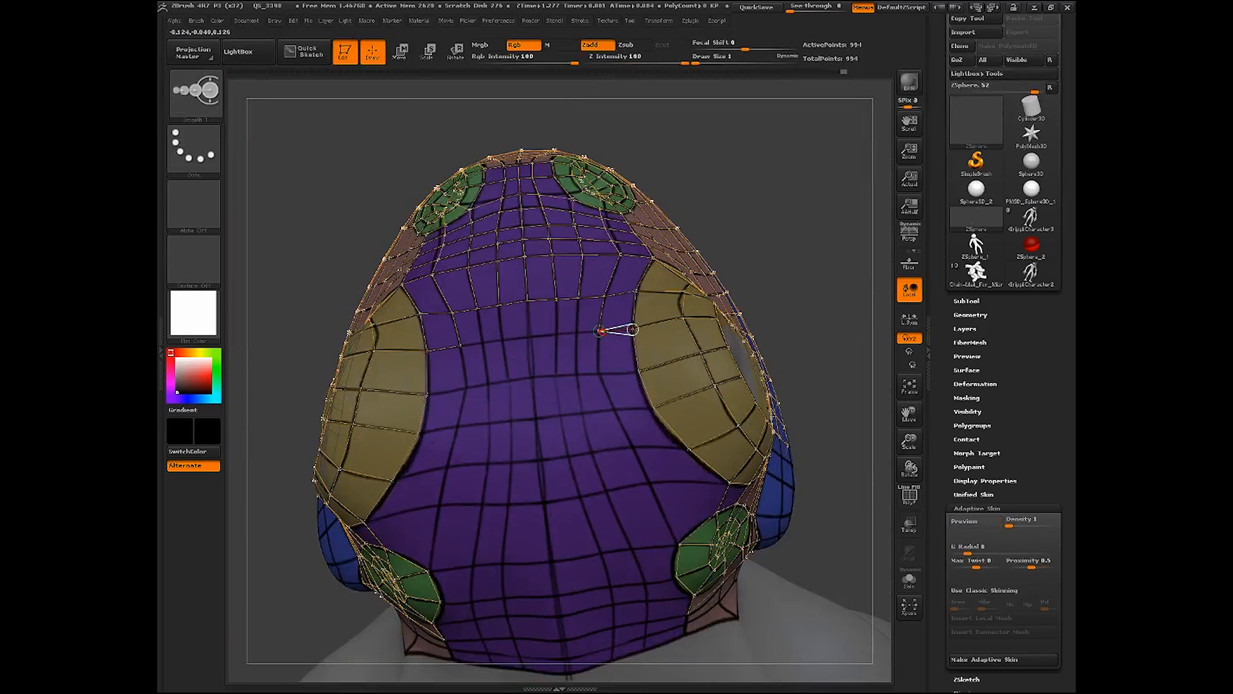
click(577, 332)
click(578, 299)
click(556, 333)
click(557, 299)
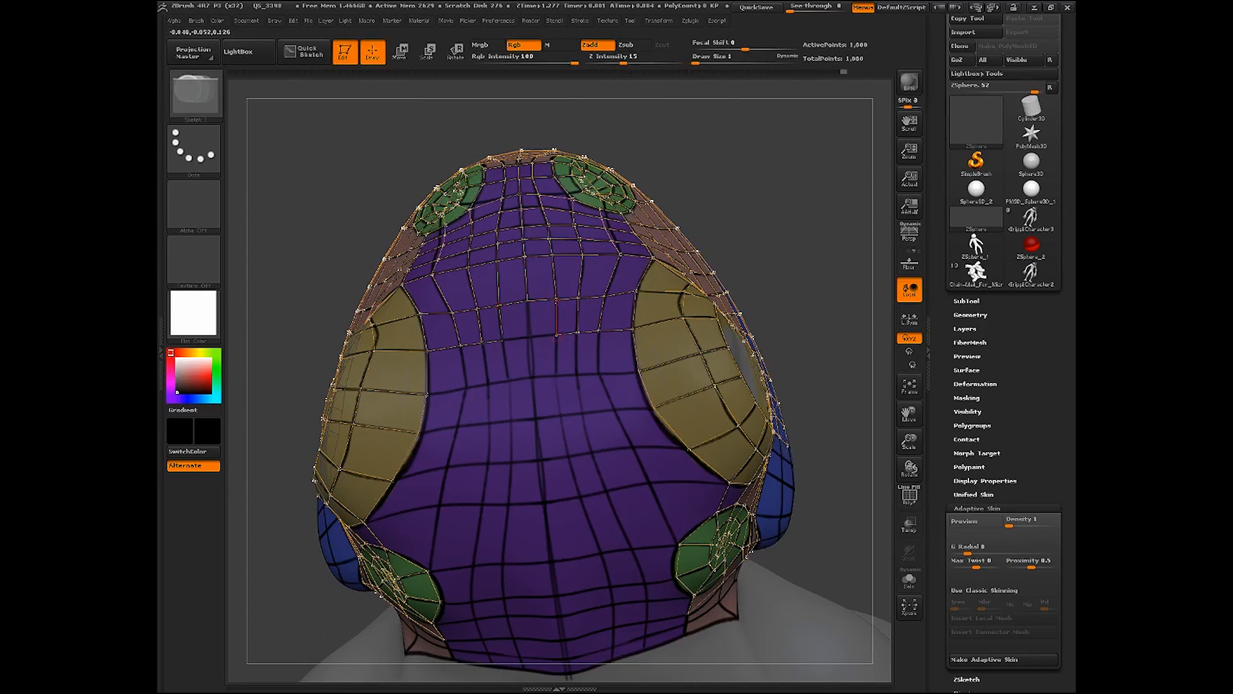
shift+click(557, 334)
click(529, 337)
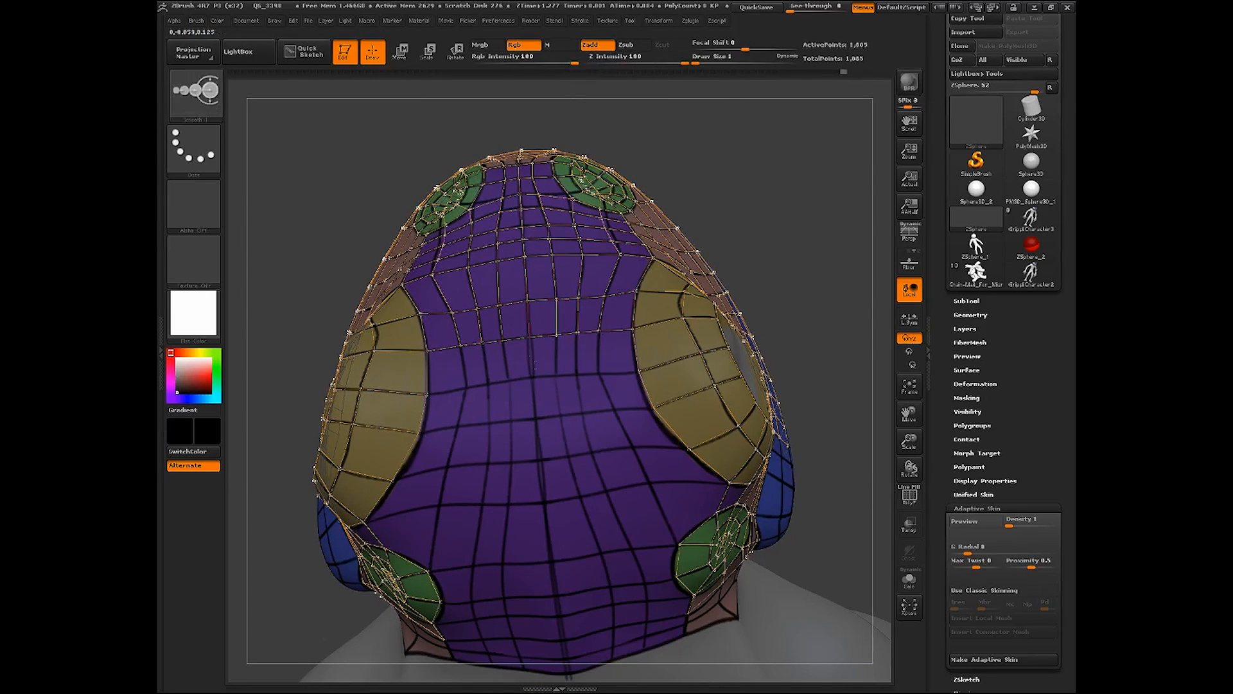
Add the second row of quads on the purple area, working from the centerline out to the yellow patch
click(532, 378)
click(557, 334)
shift+click(558, 376)
click(577, 376)
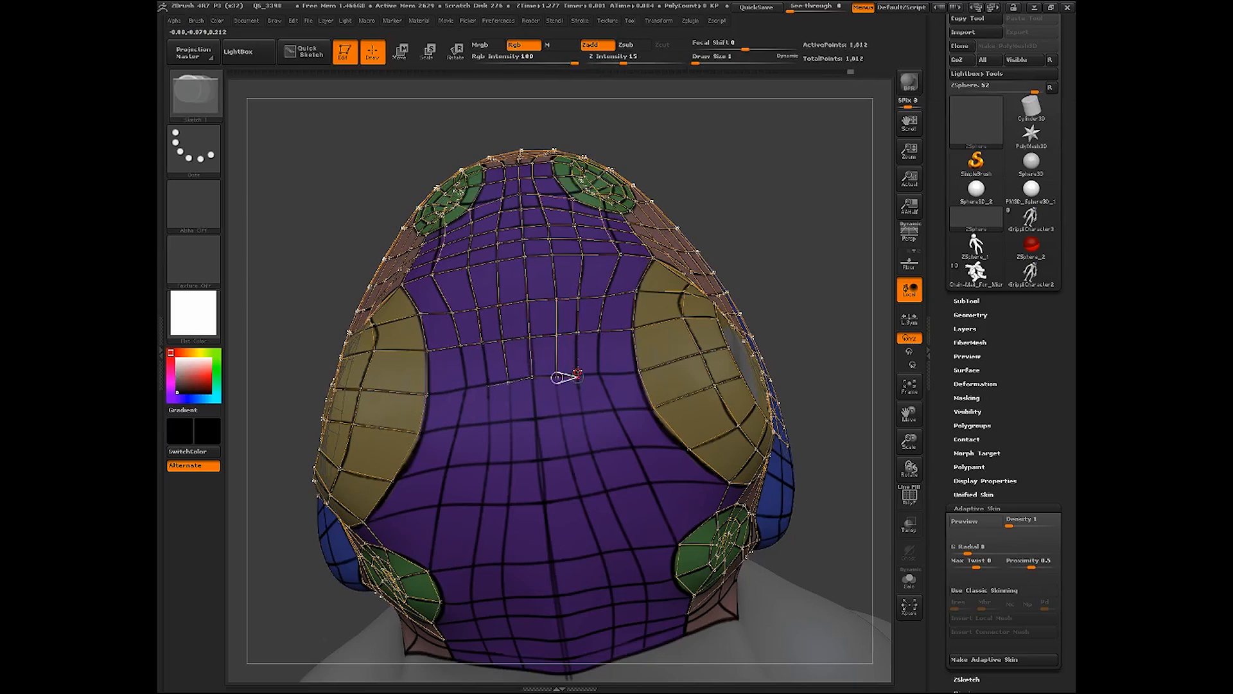
shift+click(577, 377)
click(598, 375)
click(598, 331)
shift+click(599, 375)
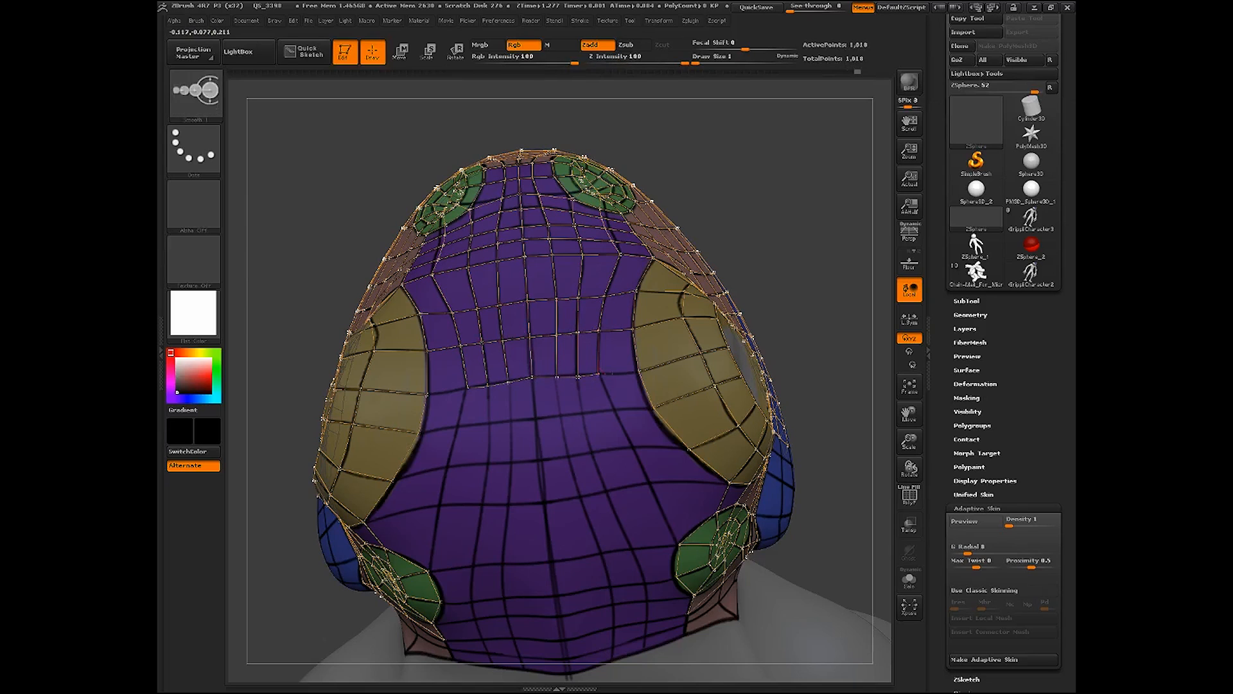
click(639, 372)
Add the third row of quads on the purple area, from the yellow patch's edge in to the centerline
shift+click(599, 375)
click(614, 408)
click(654, 408)
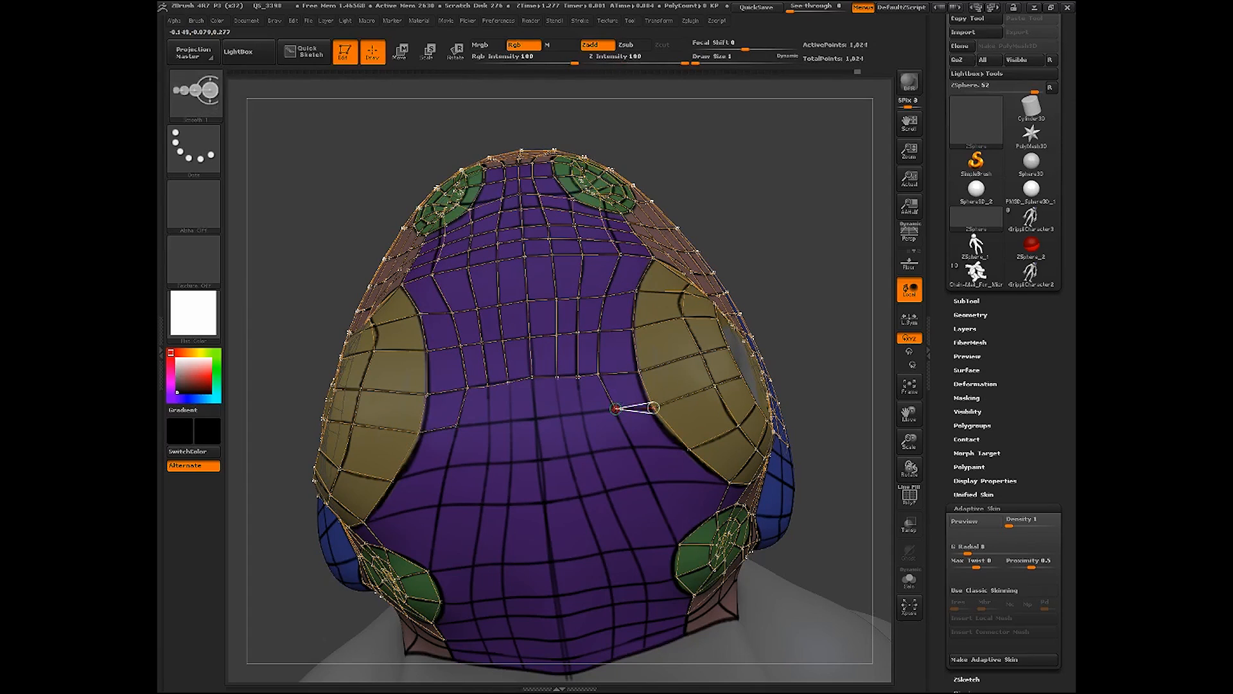
shift+click(615, 408)
click(583, 412)
click(578, 377)
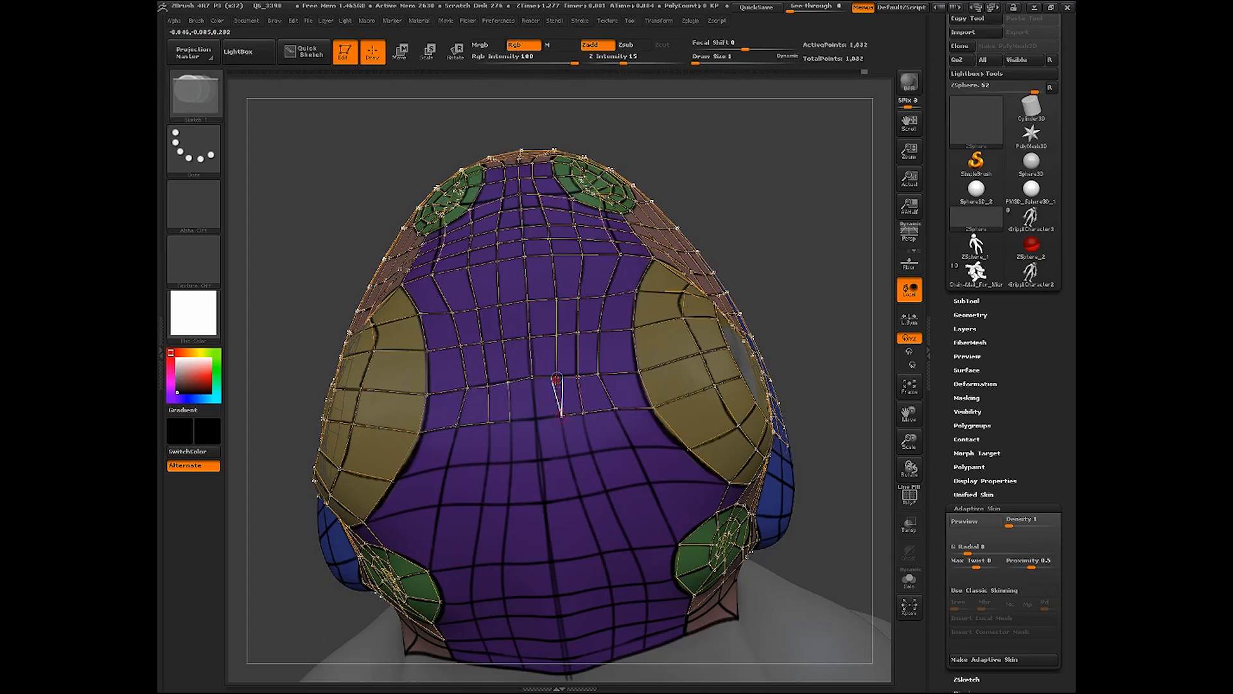
click(562, 416)
click(535, 419)
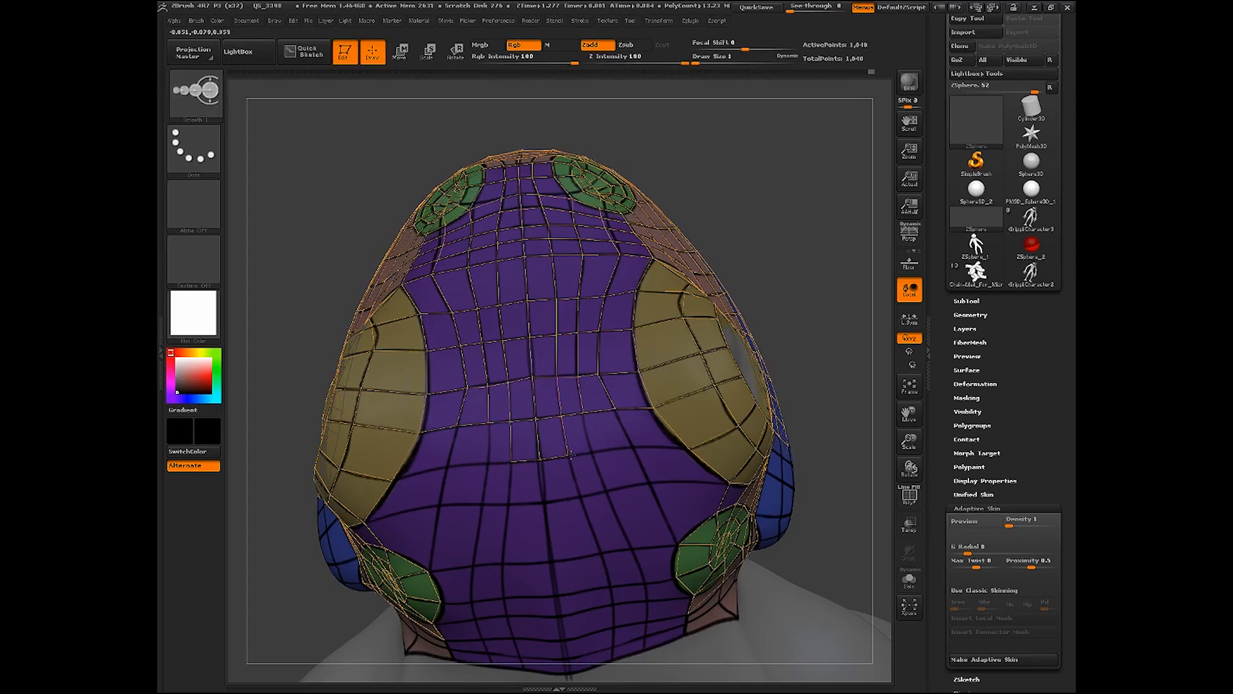
Finish the fourth purple row by linking its outer points to the row above and the yellow patch's edge
click(630, 445)
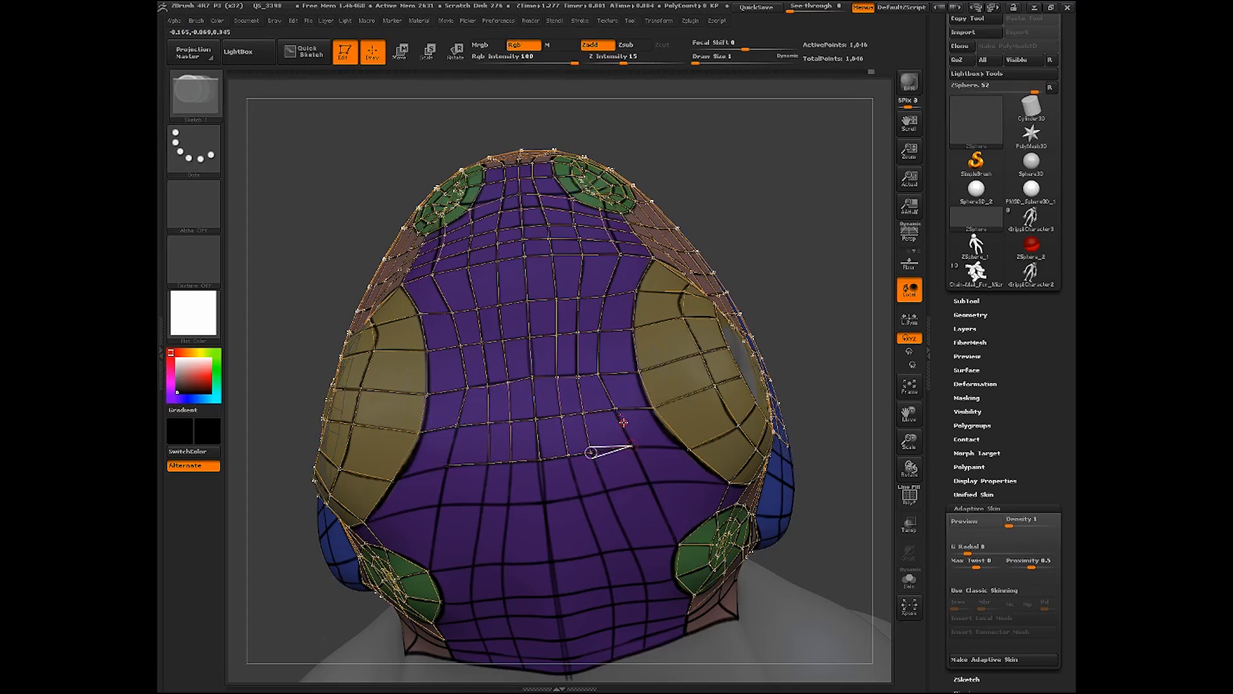
click(615, 409)
shift+click(631, 445)
click(689, 449)
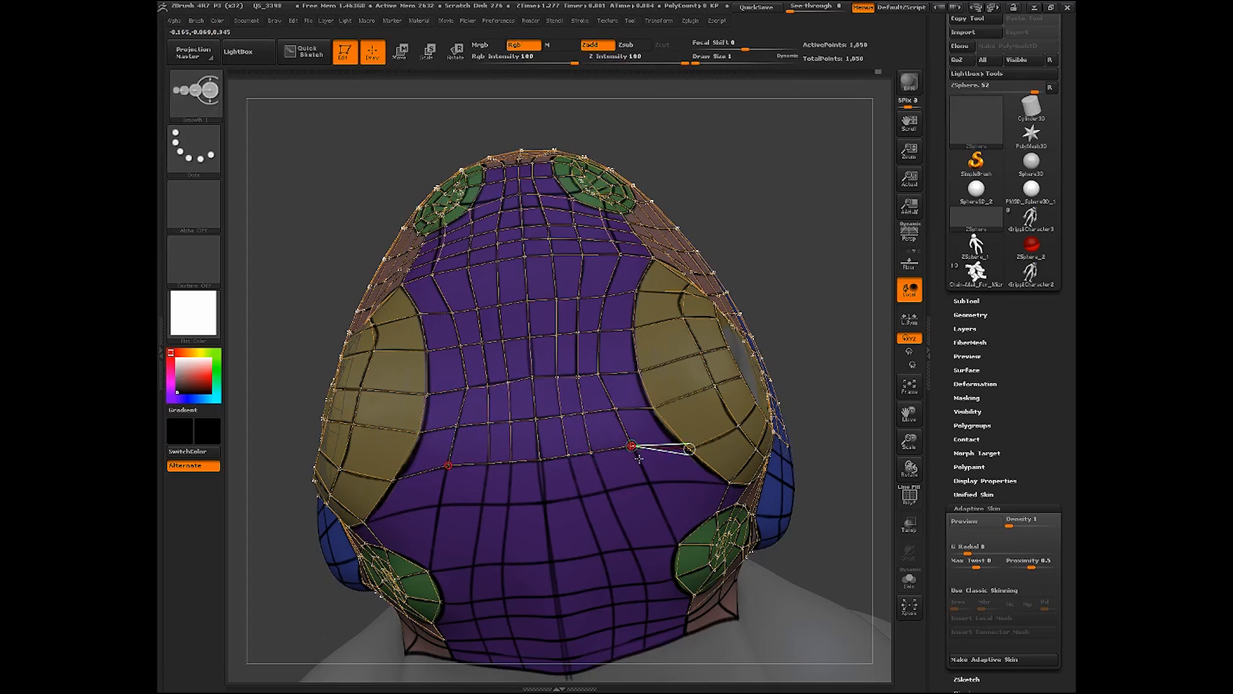
Build the fifth row of quads on the purple area, from the yellow patch's lower corner in to the centerline
click(650, 483)
click(730, 483)
shift+click(651, 483)
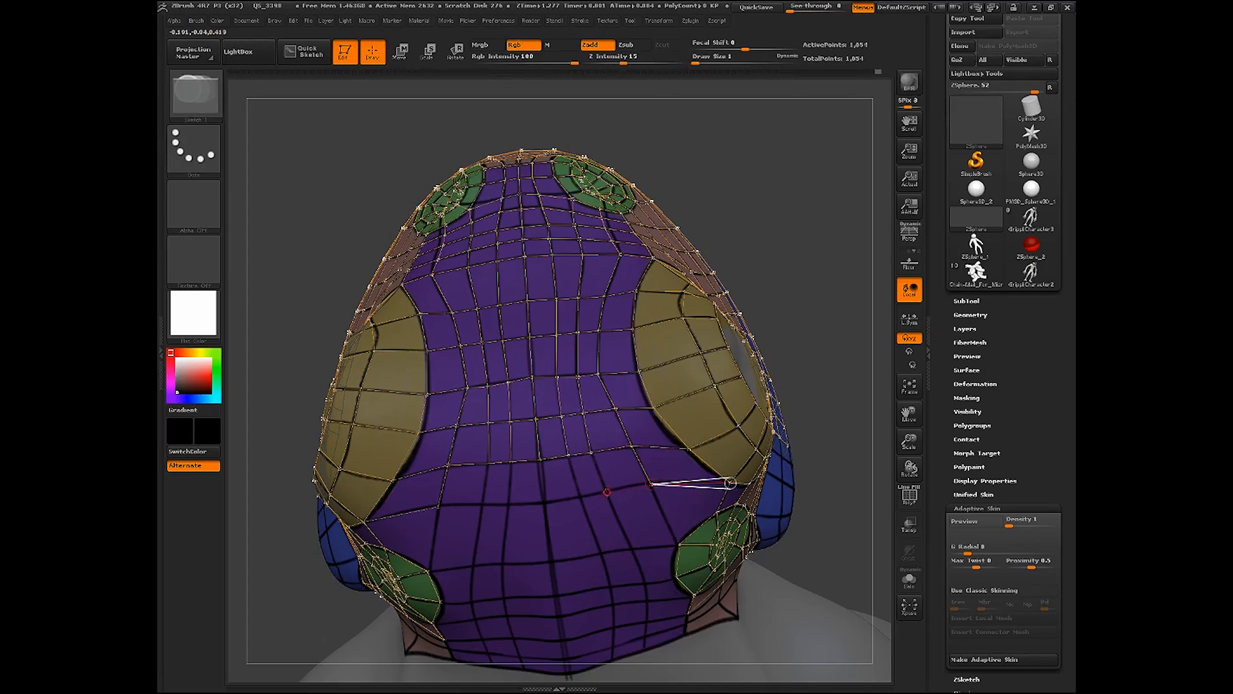
click(602, 492)
click(592, 453)
shift+click(603, 492)
click(582, 499)
click(569, 455)
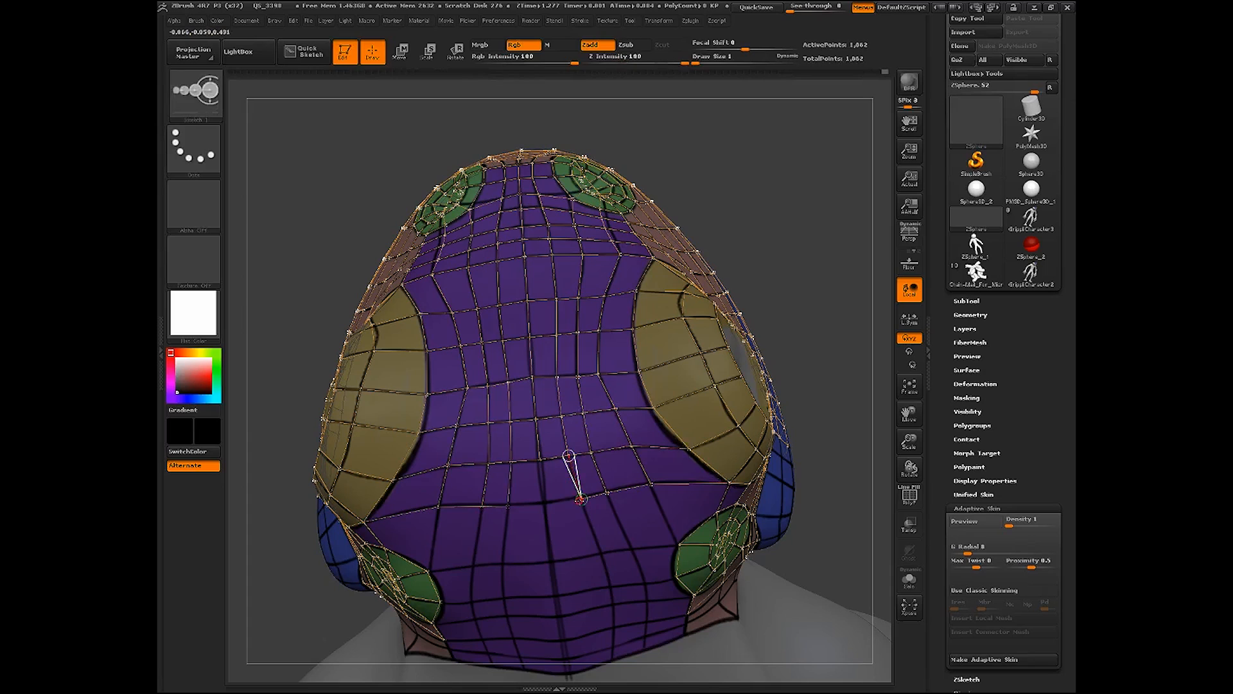
shift+click(581, 499)
click(544, 504)
click(539, 461)
shift+click(545, 505)
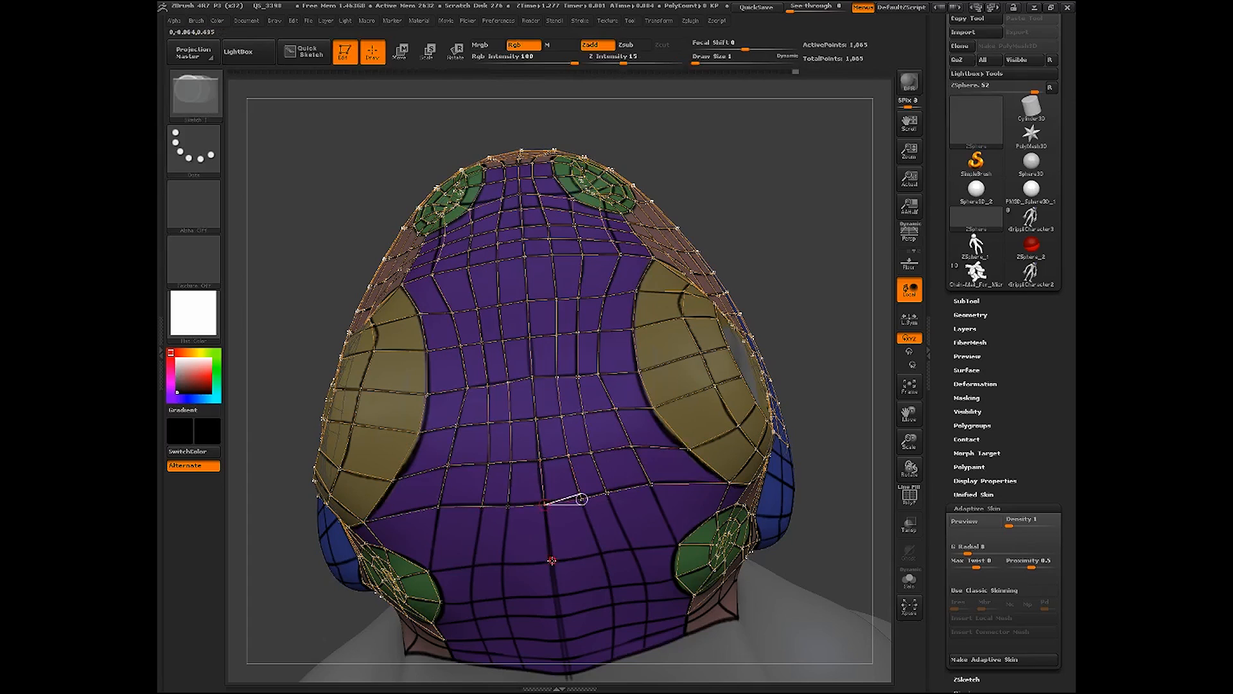
Add the sixth row of quads on the purple area, from the centerline out to the green patch's edge
click(549, 560)
click(604, 553)
click(582, 499)
shift+click(604, 553)
click(632, 551)
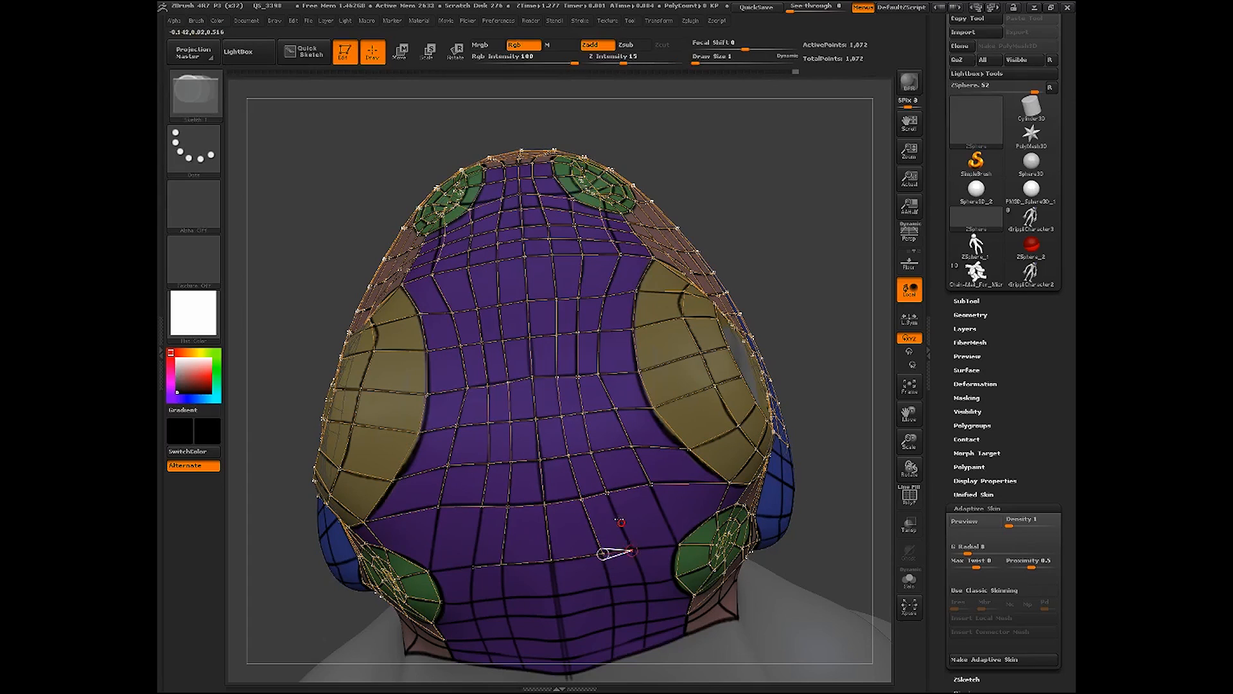
shift+click(632, 550)
click(679, 544)
click(651, 485)
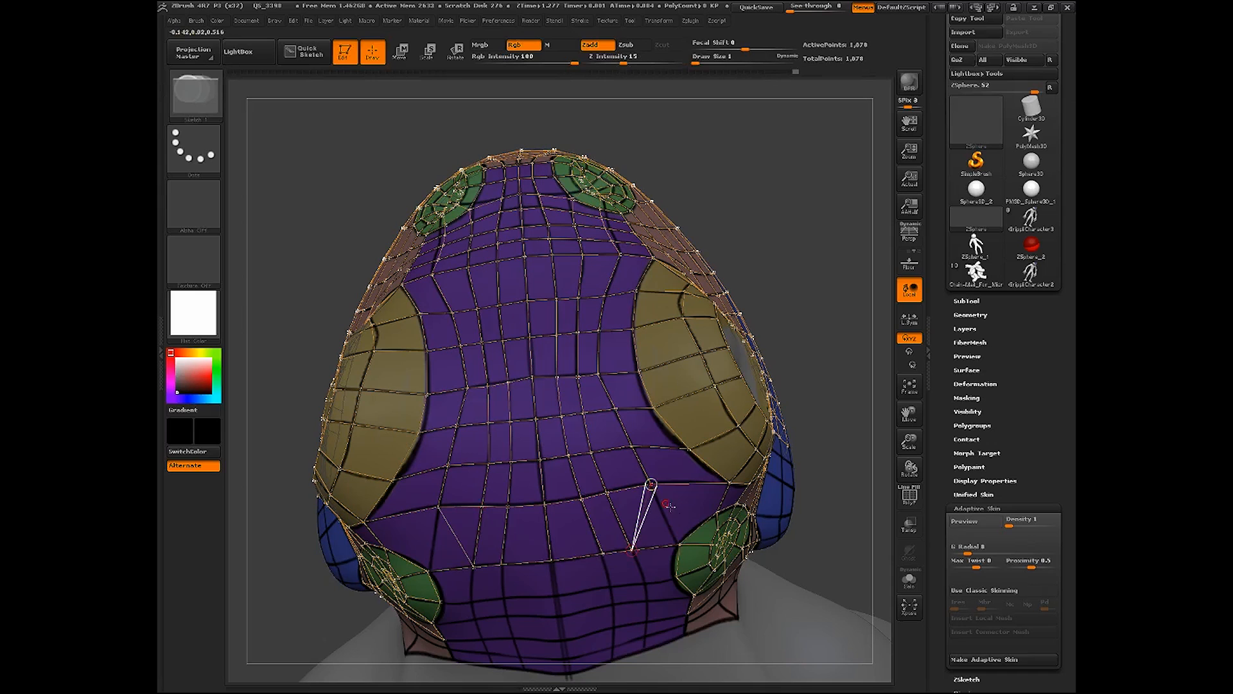
key(ctrl+z)
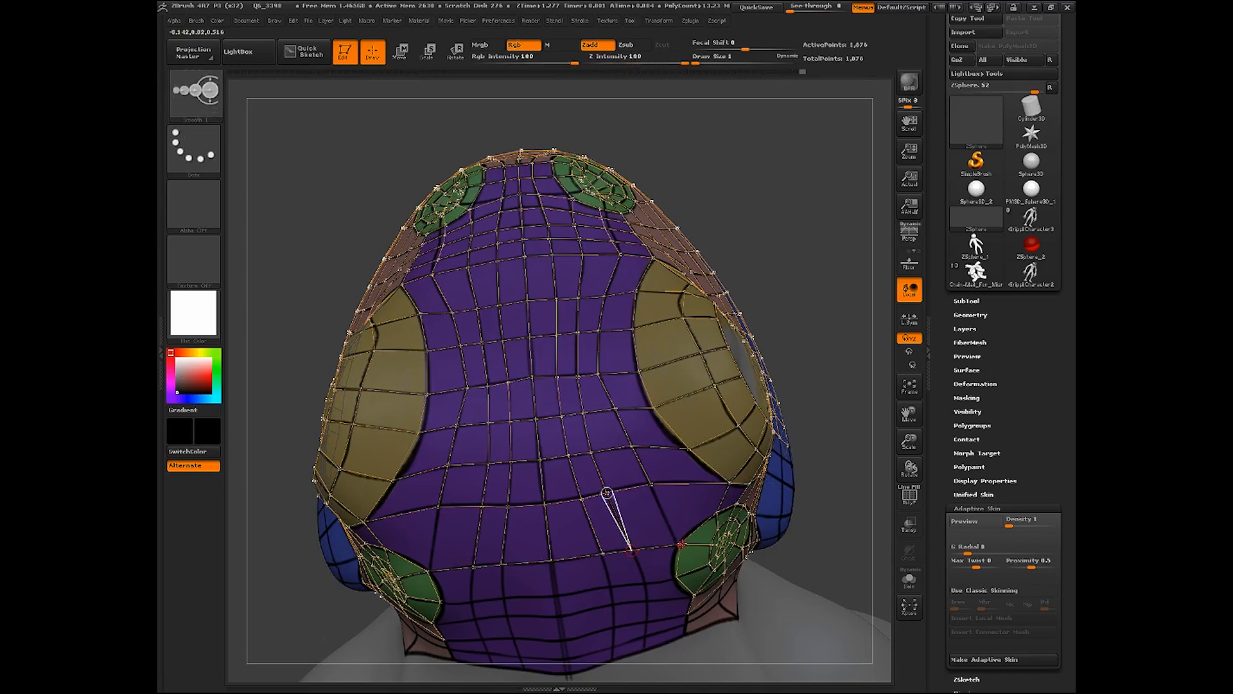
shift+click(679, 544)
click(651, 483)
Add the seventh row of quads on the purple area, from the green patch's edge in to the centerline
drag(826, 468, 815, 504)
shift+click(691, 460)
click(660, 463)
click(650, 416)
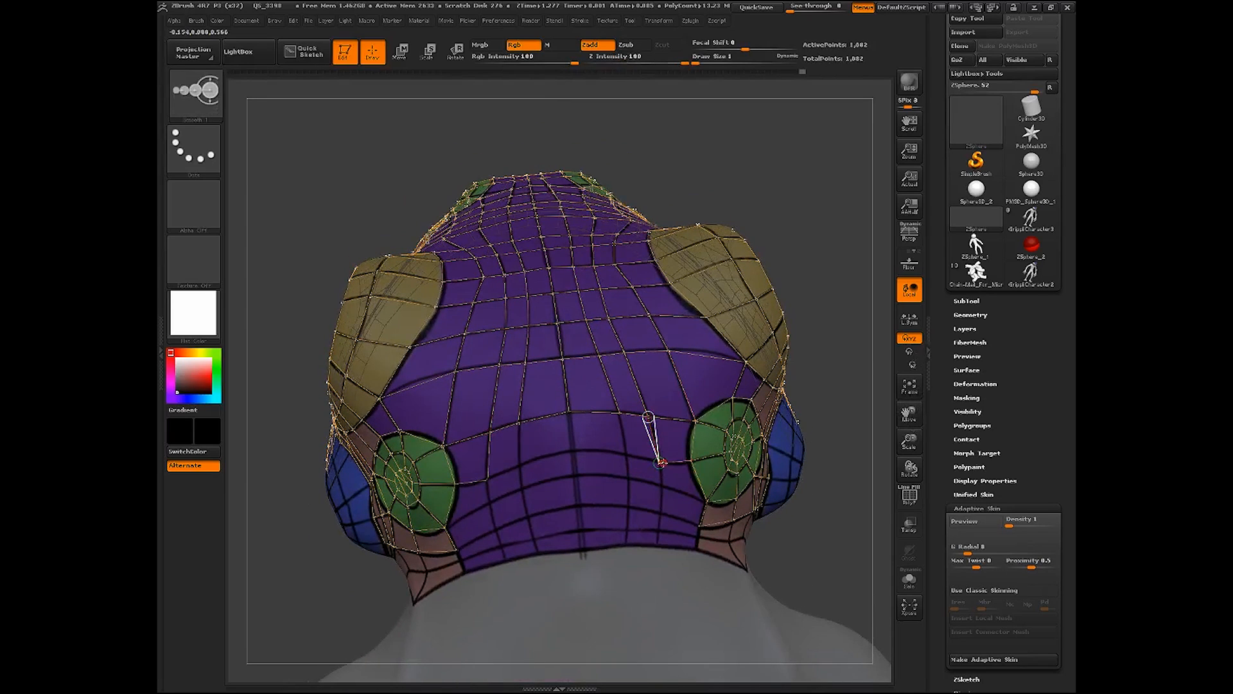
click(627, 454)
click(620, 412)
shift+click(627, 453)
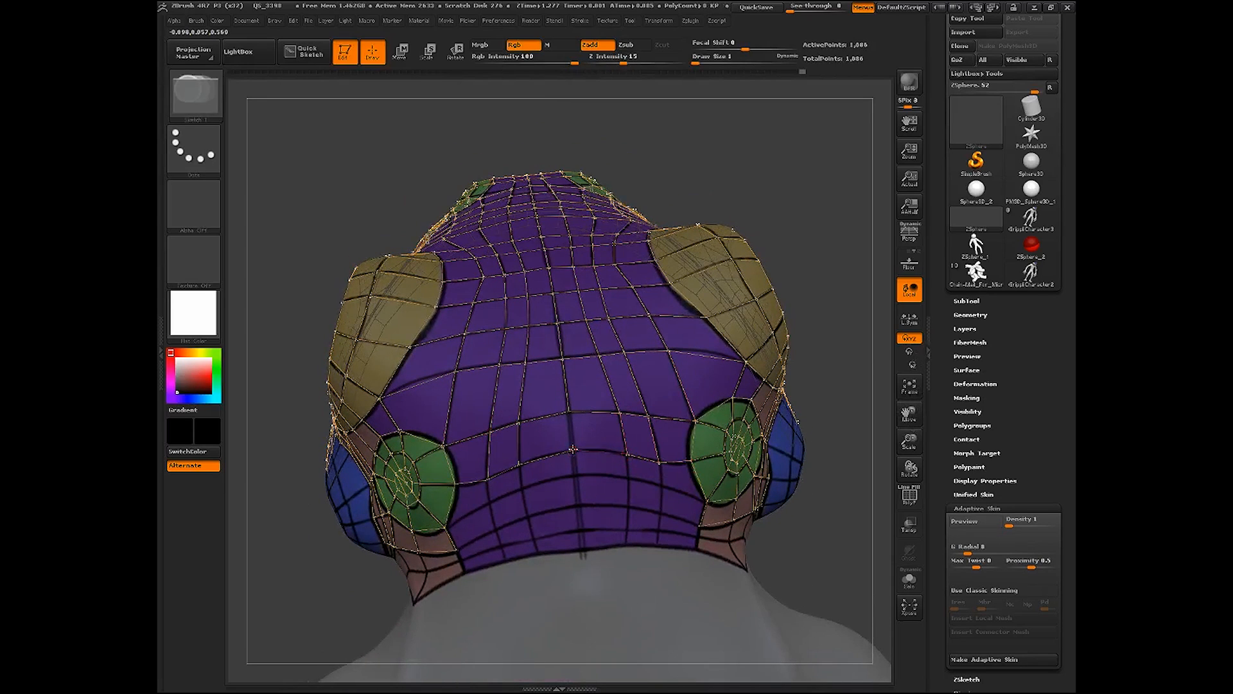
click(574, 451)
click(569, 411)
Build the eighth row of quads on the purple area, from the centerline out to the green patch's lower edge
shift+click(573, 451)
click(577, 477)
click(630, 479)
click(628, 454)
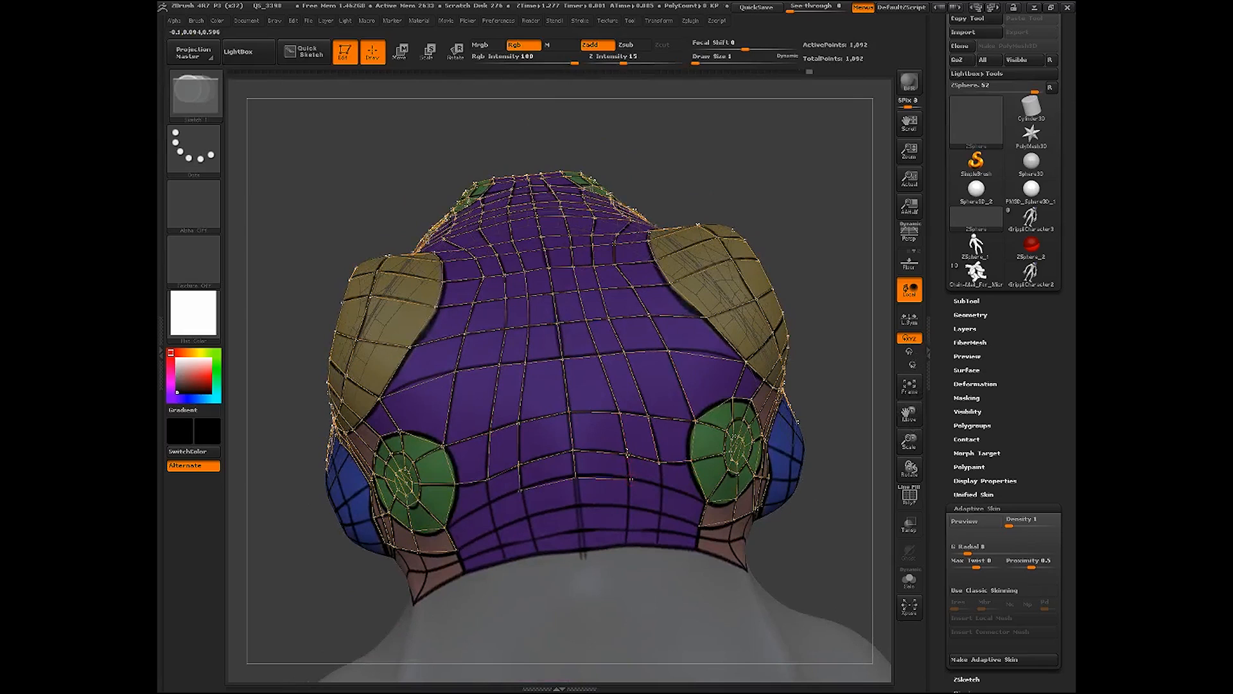
shift+click(631, 480)
click(662, 487)
click(659, 462)
shift+click(663, 489)
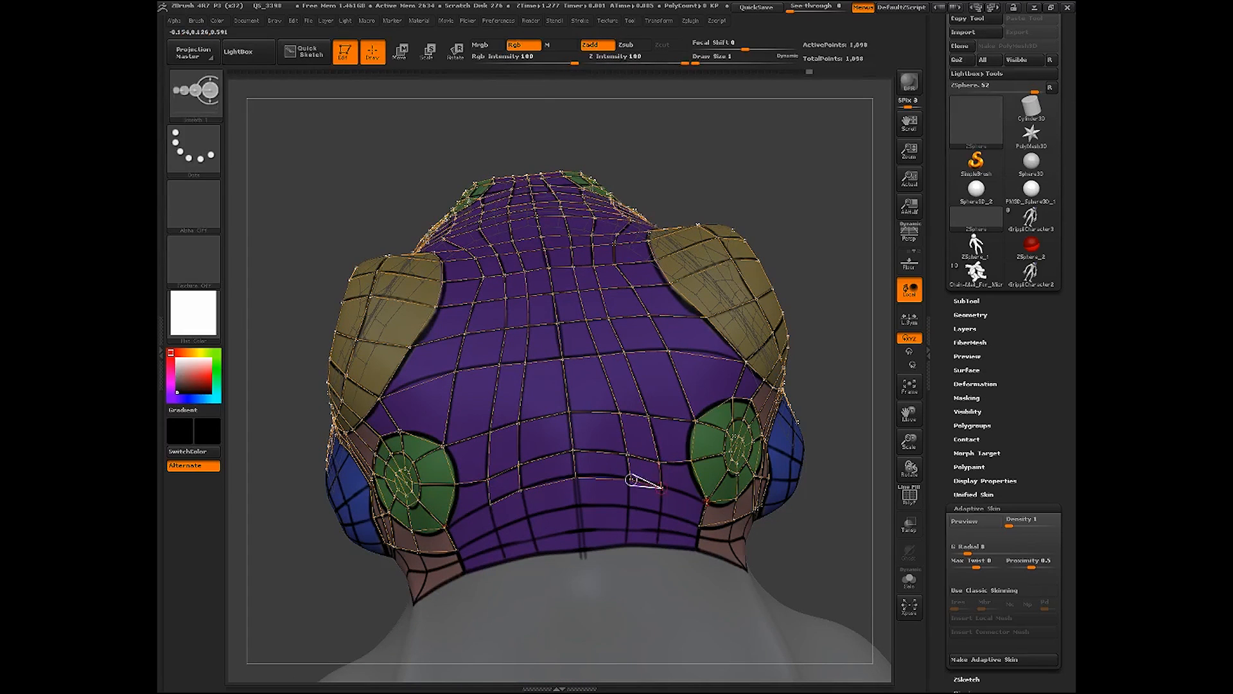
click(707, 501)
Build the ninth row of quads on the purple area, from the pink patch's border in to the centerline
shift+click(662, 488)
click(660, 515)
click(701, 526)
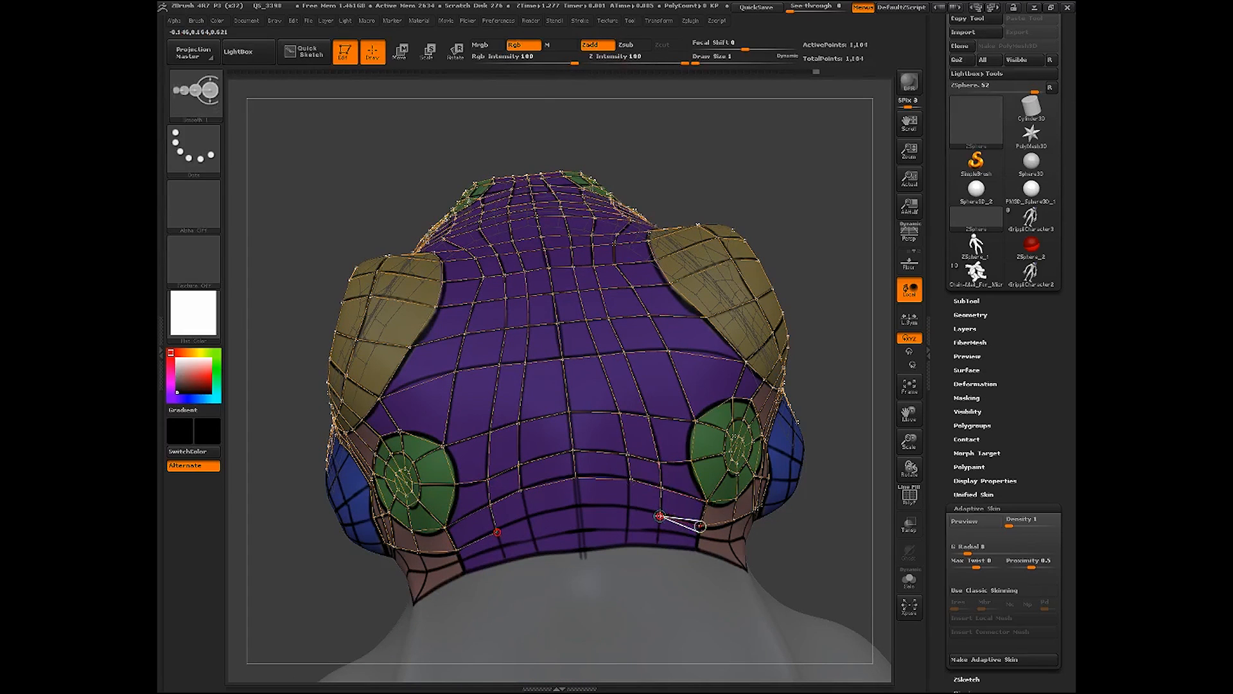
shift+click(660, 515)
shift+click(630, 508)
click(578, 505)
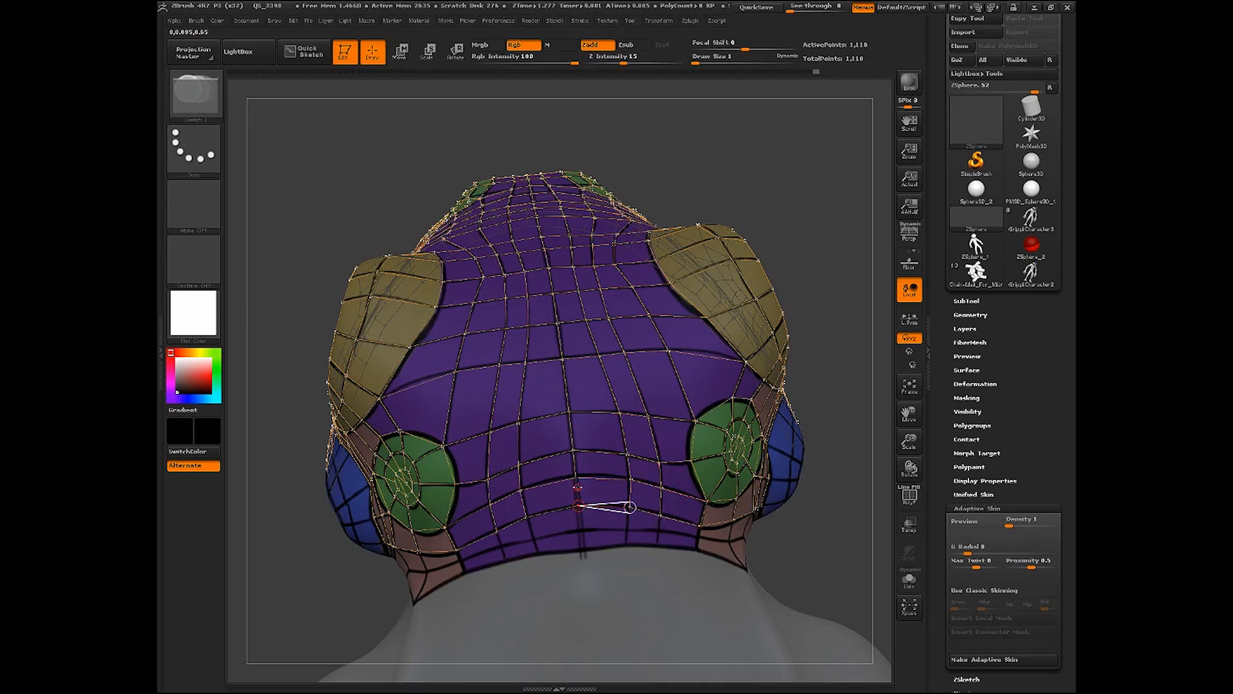
click(576, 478)
Add the tenth row of quads on the purple area, from the centerline out to the pink patch's border
shift+click(578, 505)
click(629, 529)
click(630, 508)
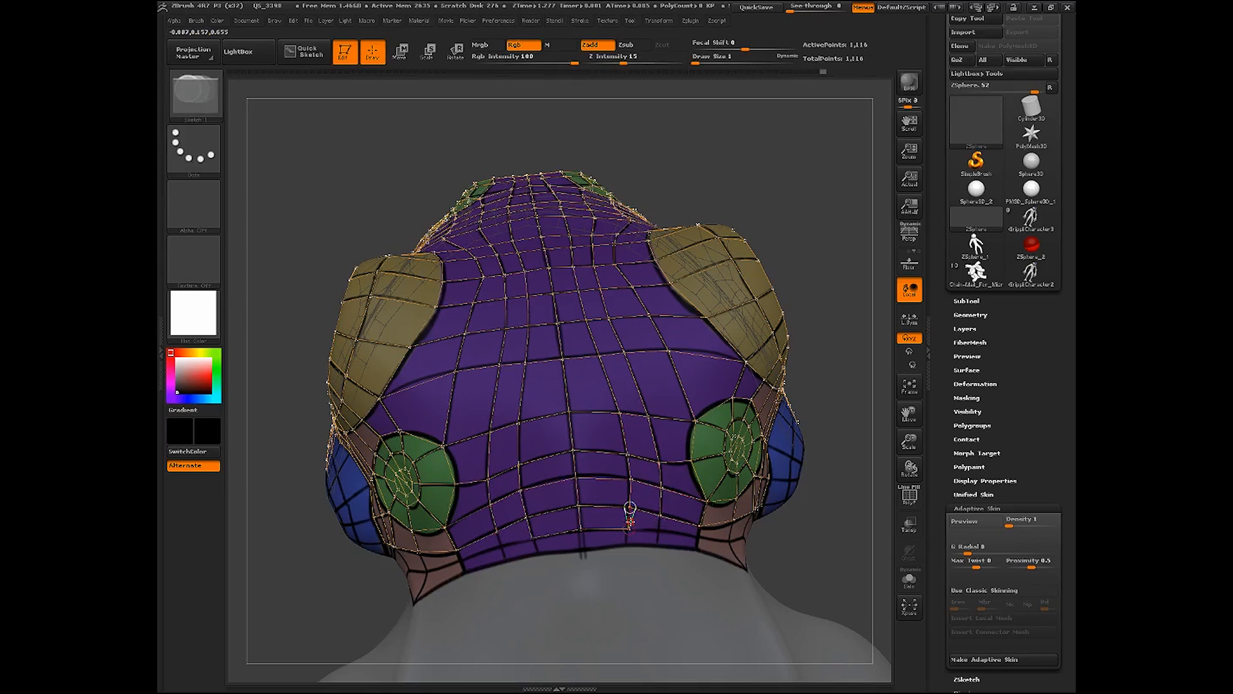
shift+click(629, 529)
click(658, 532)
click(660, 516)
shift+click(658, 532)
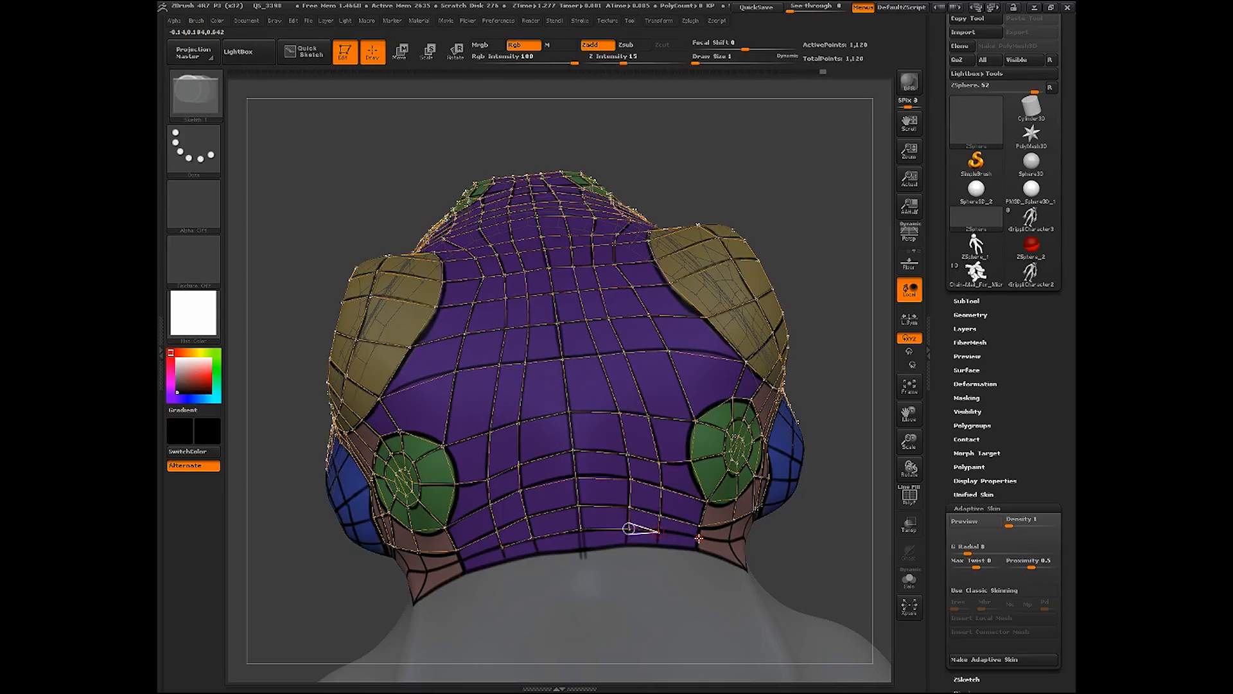
click(699, 537)
click(700, 526)
Close the purple area with a final row of quads along the neck edge, from the pink border to the centerline
shift+click(698, 537)
click(697, 549)
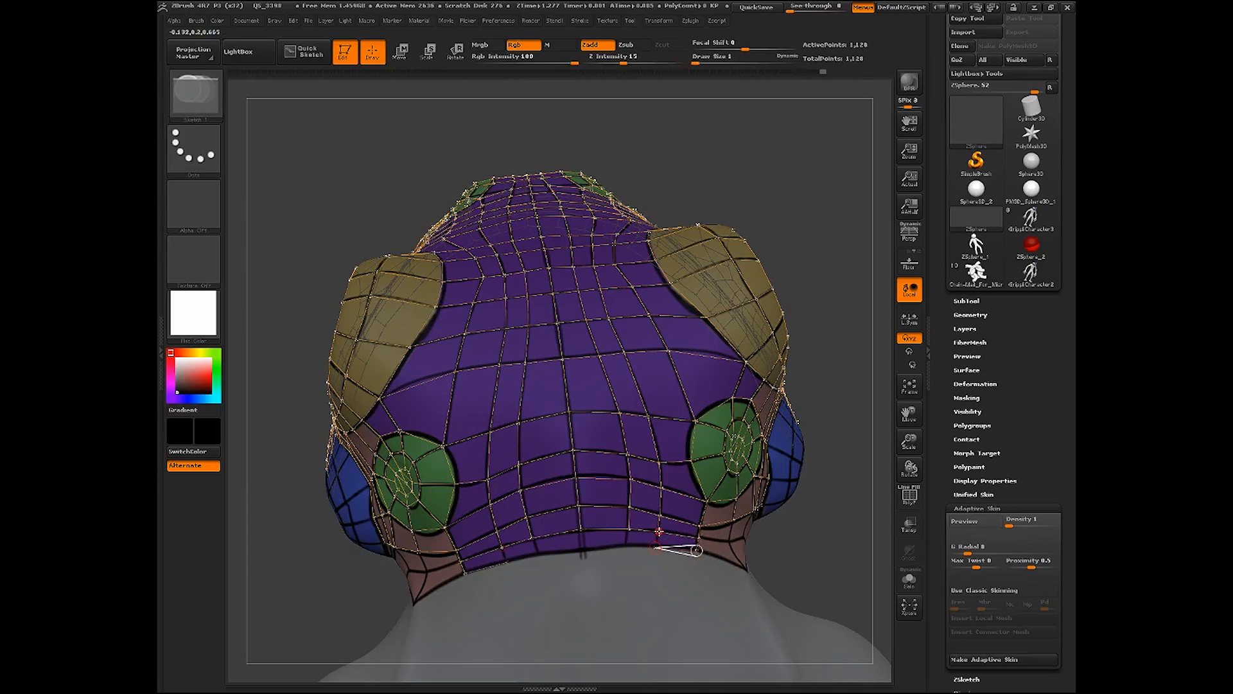
shift+click(654, 549)
click(627, 545)
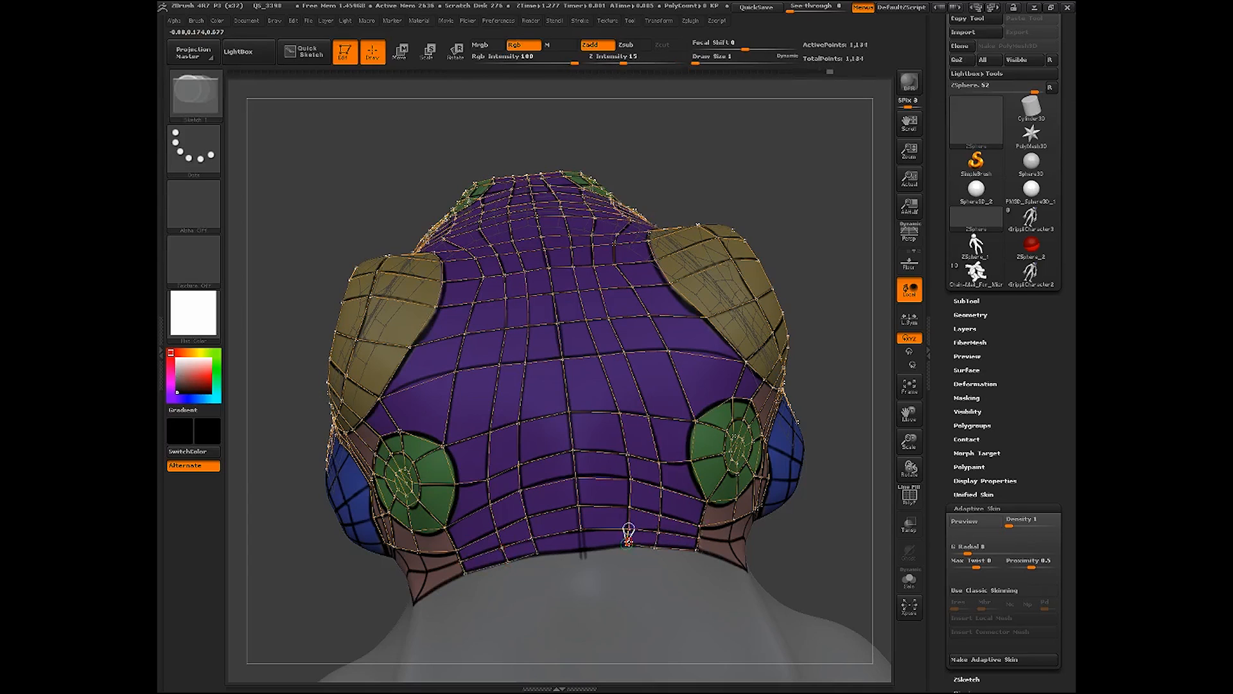
shift+click(627, 544)
click(582, 548)
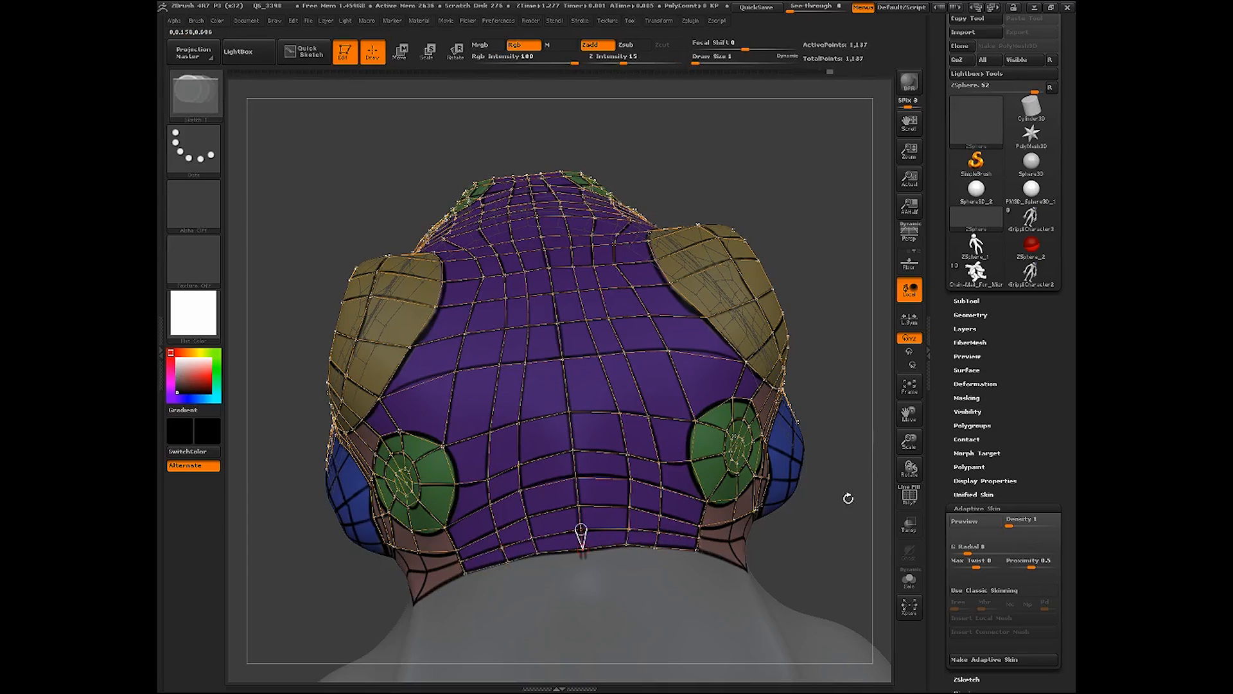
Fill the pink patch below the green circle with quads down to its pointed lower edge
drag(848, 499, 820, 512)
drag(909, 414, 691, 398)
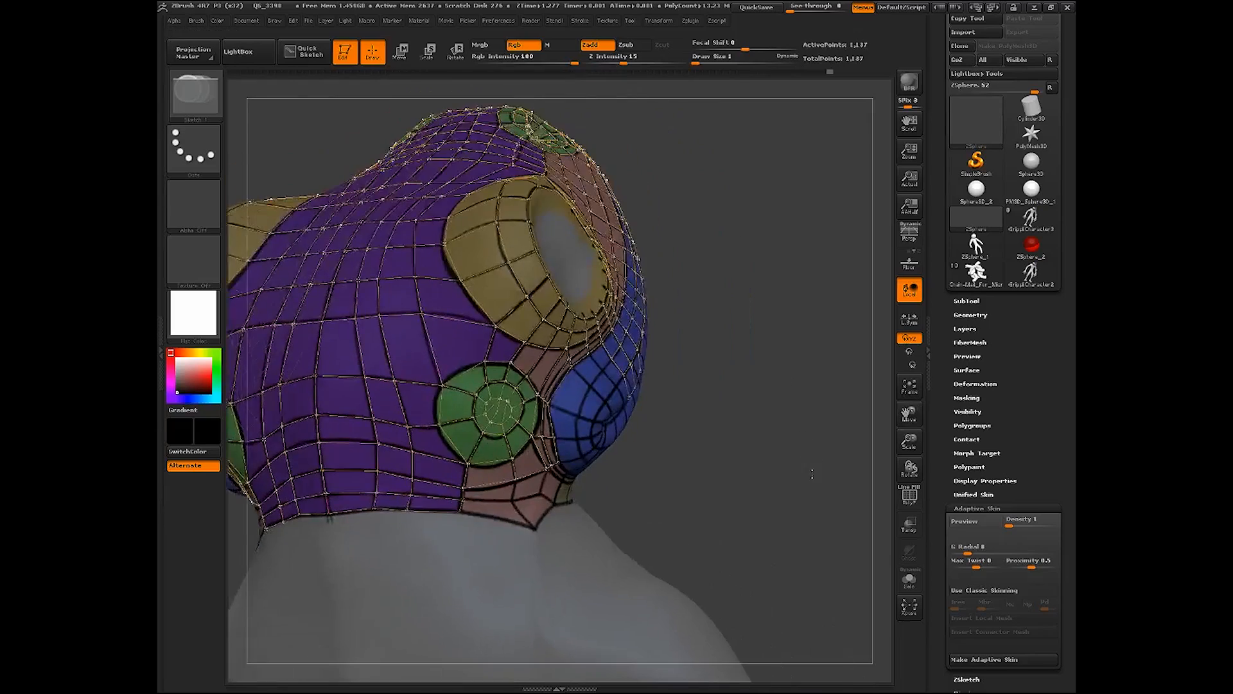
drag(812, 473, 738, 421)
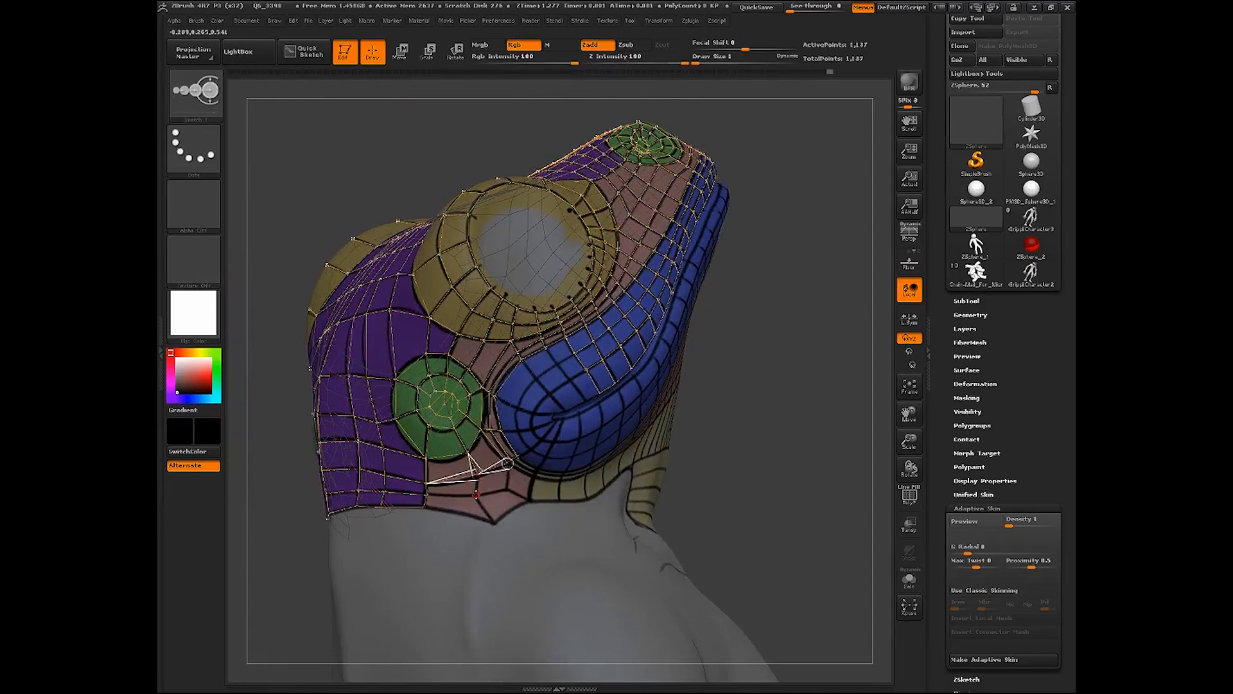
click(476, 495)
click(427, 494)
shift+click(424, 507)
click(493, 520)
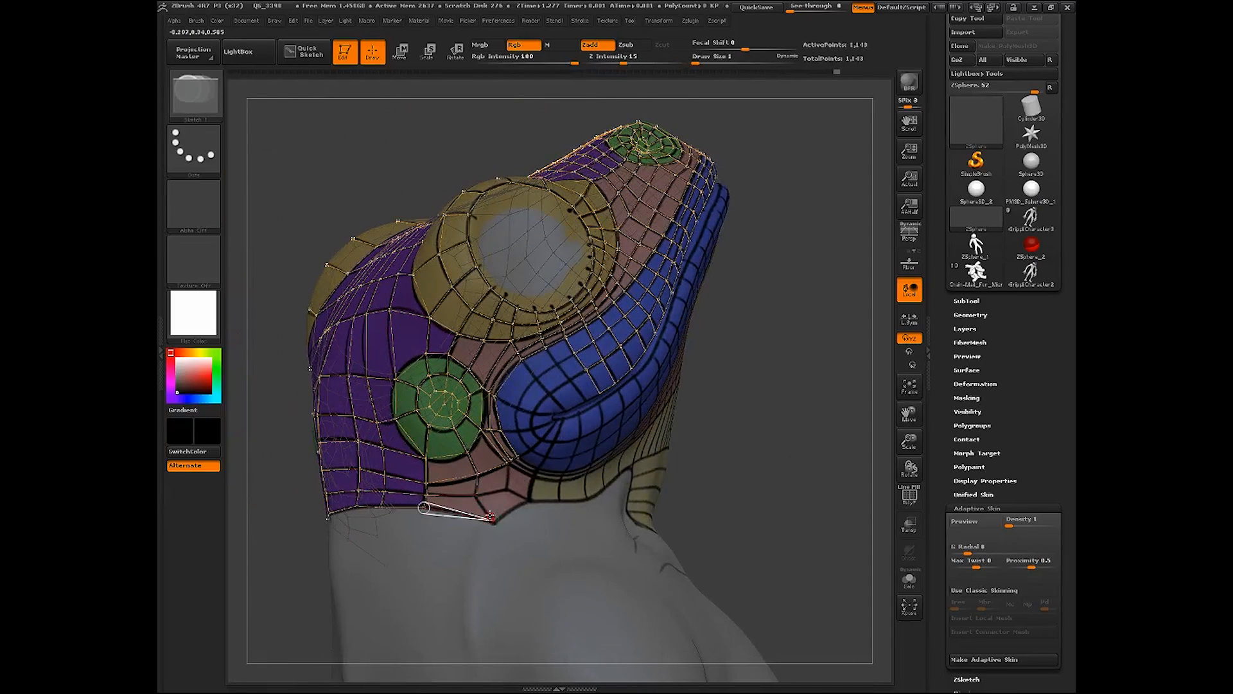
click(476, 494)
shift+click(476, 494)
click(506, 489)
click(508, 463)
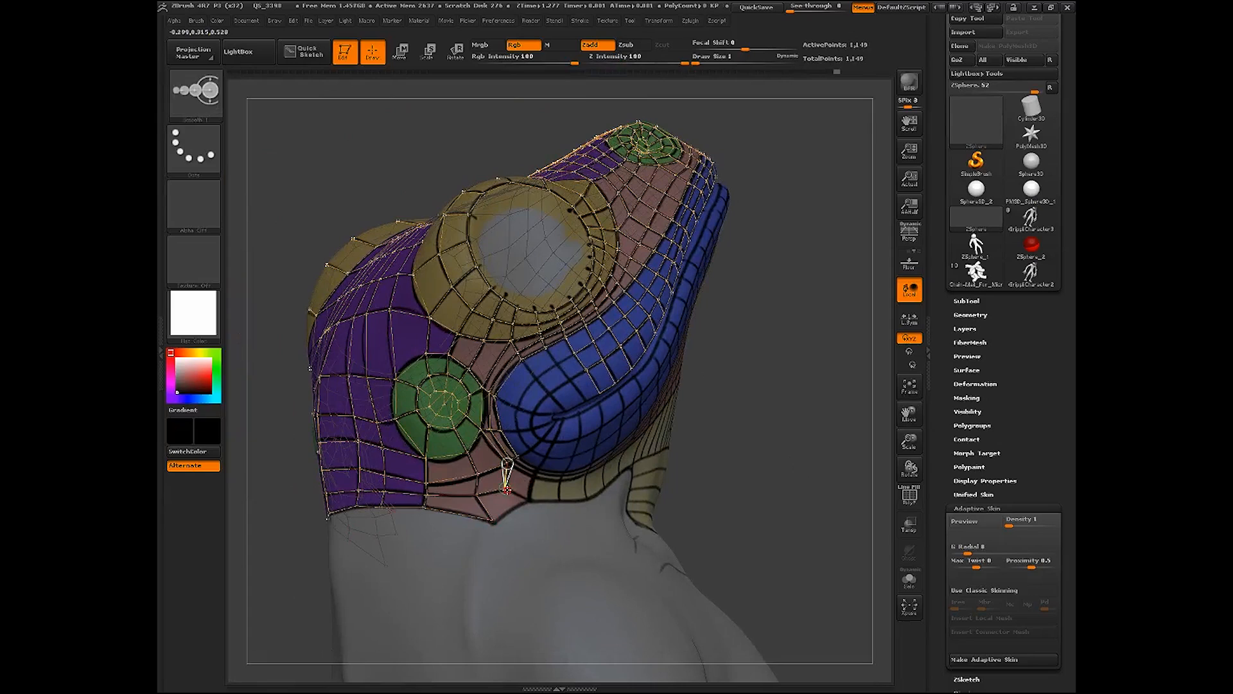
shift+click(506, 489)
Continue the outermost band of quads on the blue area around its rounded end beside the green circle
drag(791, 495, 879, 517)
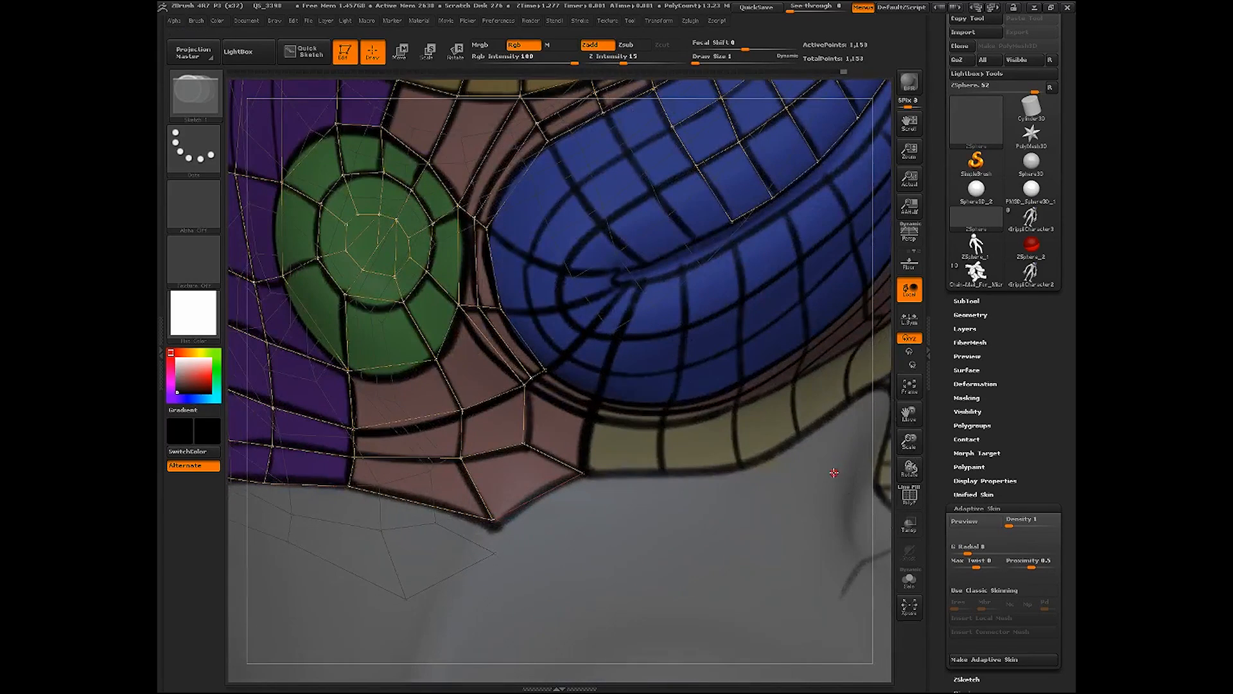
mouse_move(908, 442)
mouse_down()
mouse_move(878, 380)
mouse_move(891, 435)
mouse_move(882, 406)
mouse_up()
shift+click(620, 243)
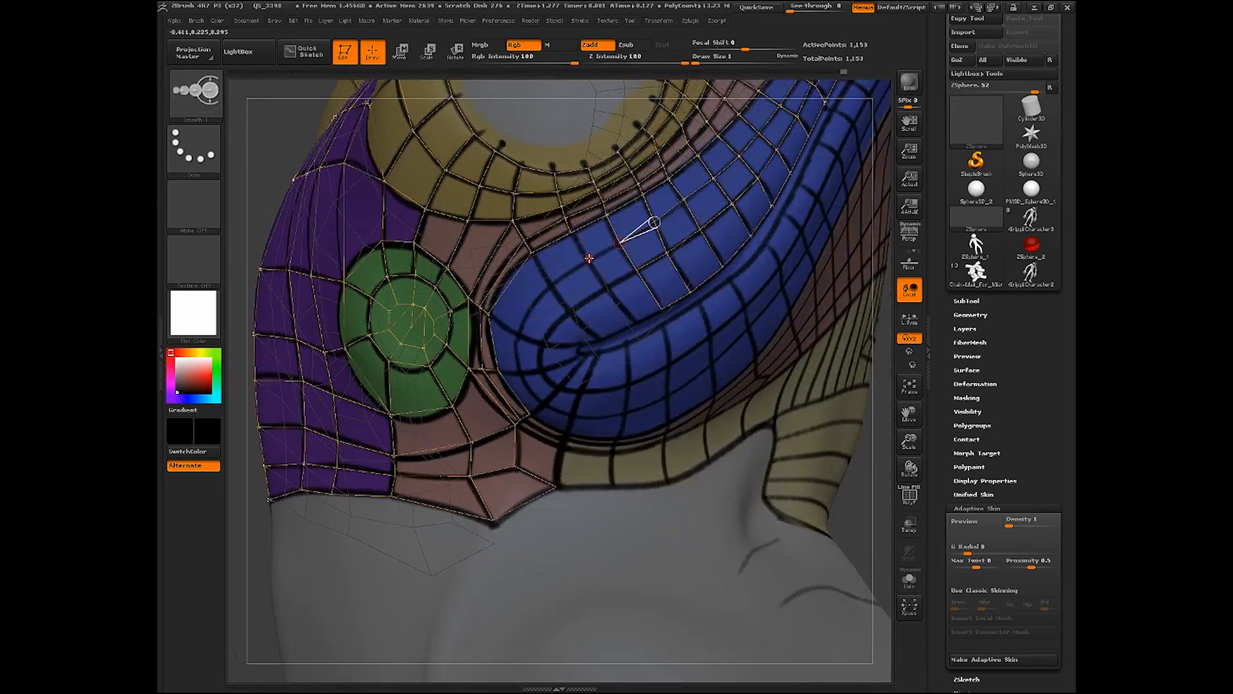
click(589, 258)
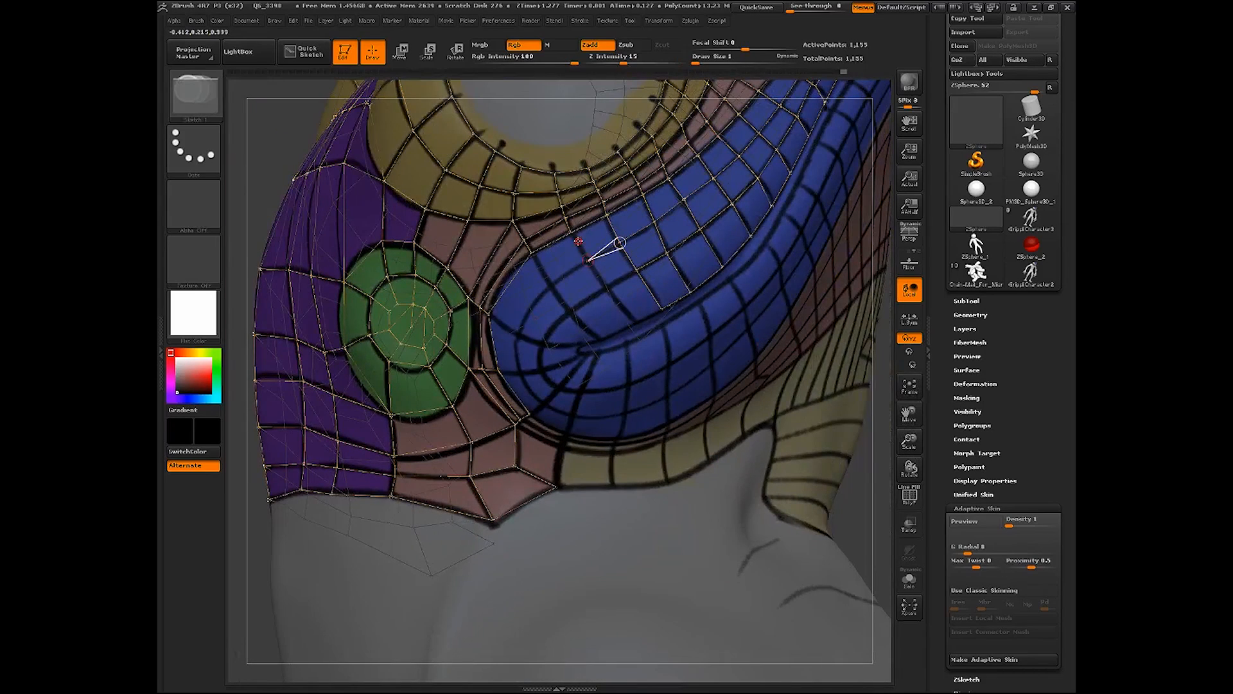
shift+click(553, 284)
click(520, 332)
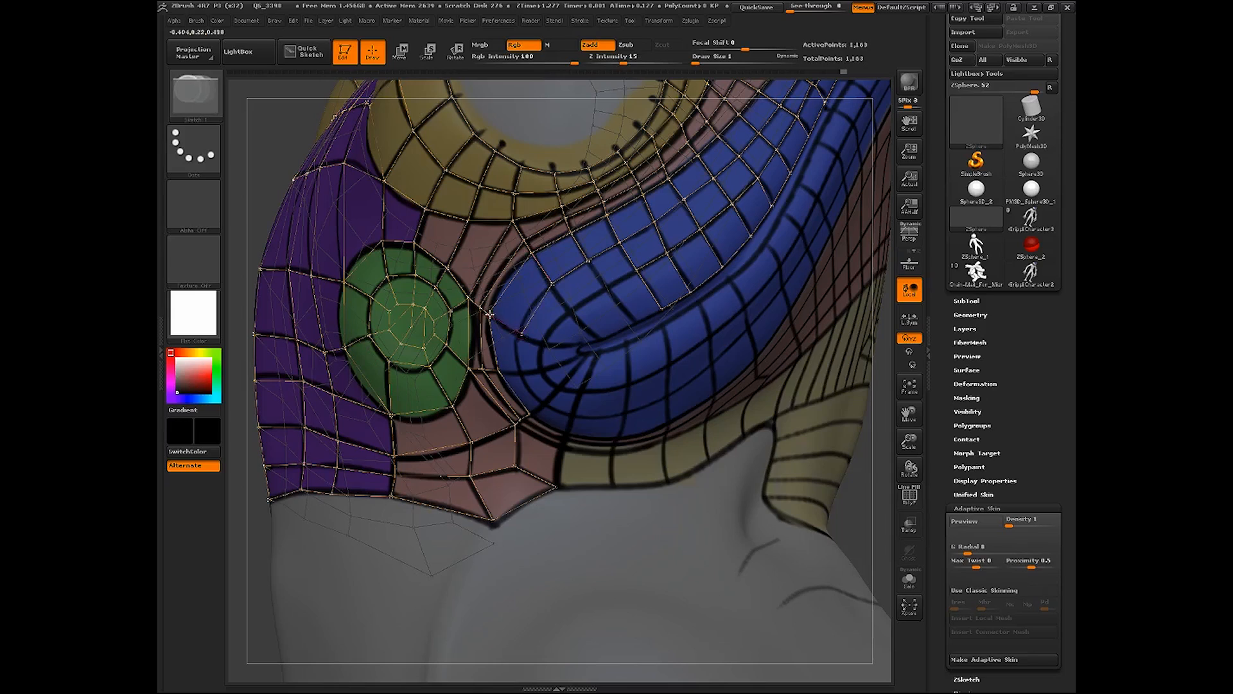
click(491, 314)
shift+click(521, 333)
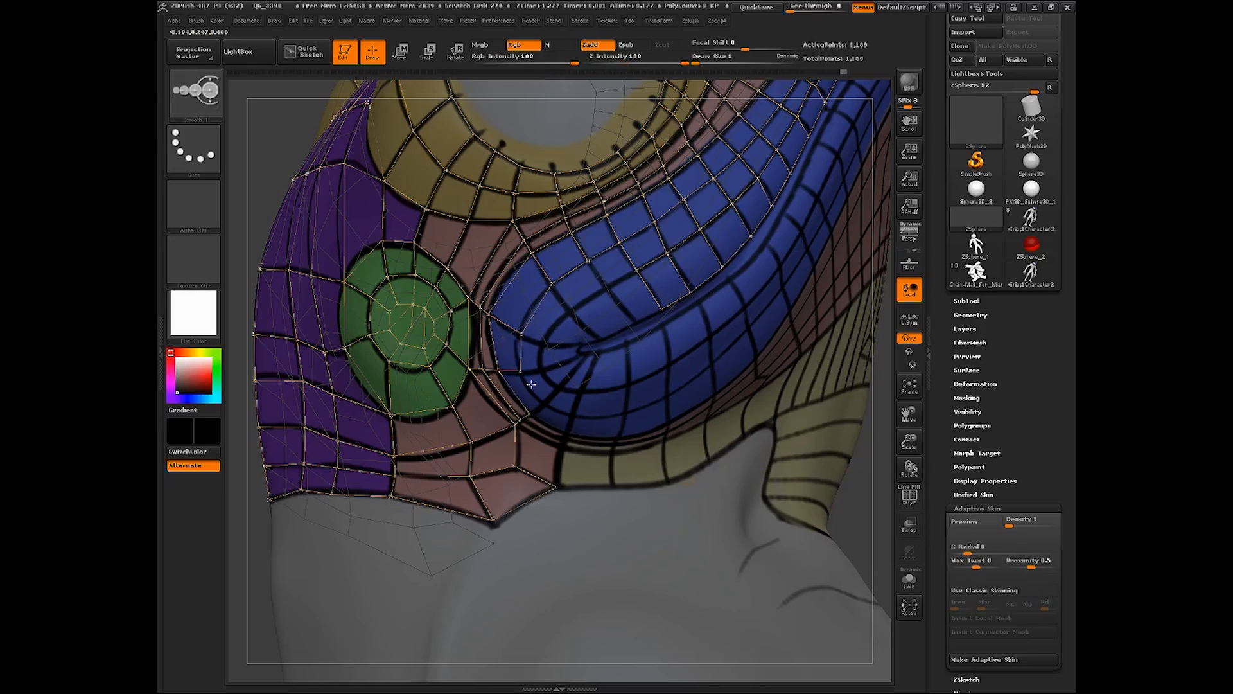
click(521, 371)
click(546, 399)
click(530, 413)
Add the second band of quads around the blue area's rounded end, joining it to the existing upper rows
shift+click(544, 400)
click(556, 386)
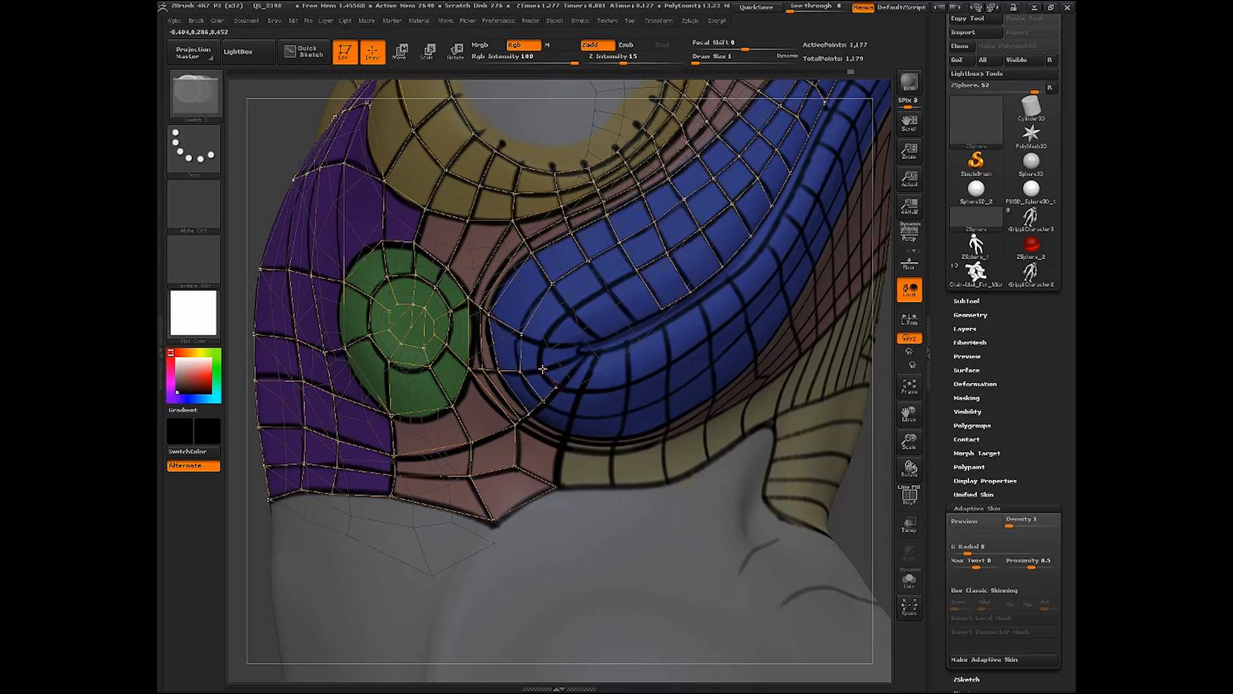
click(536, 339)
key(shift)
click(569, 312)
click(552, 284)
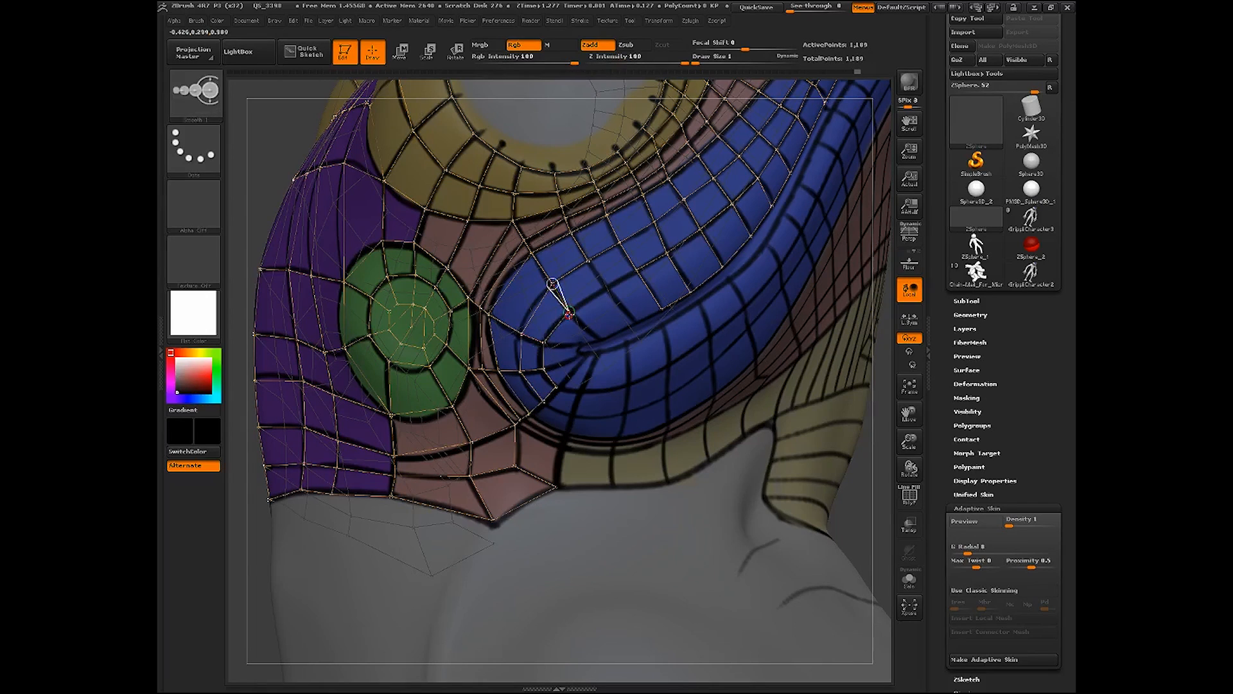
shift+click(568, 312)
click(607, 287)
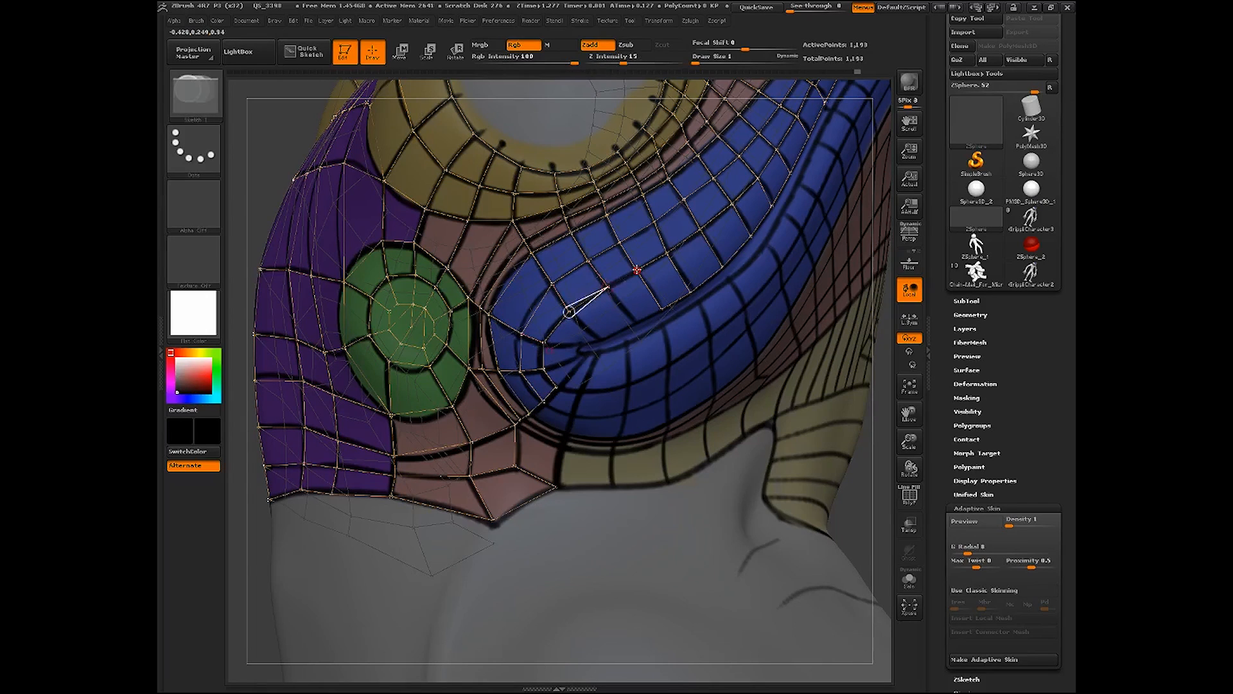
click(636, 270)
Build the inner band of quads on the blue area along its central crease to the crease's tip
mouse_move(858, 477)
mouse_down()
mouse_move(811, 479)
mouse_move(838, 479)
mouse_up()
key(shift)
click(662, 310)
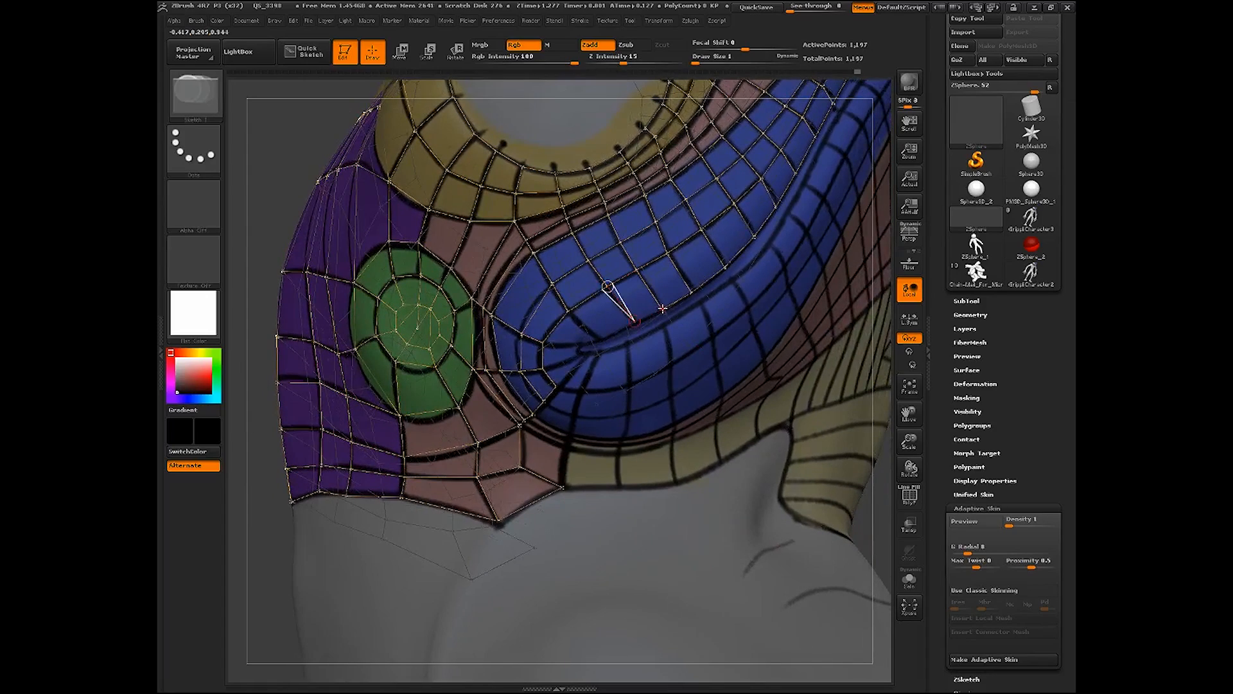
drag(861, 519, 863, 502)
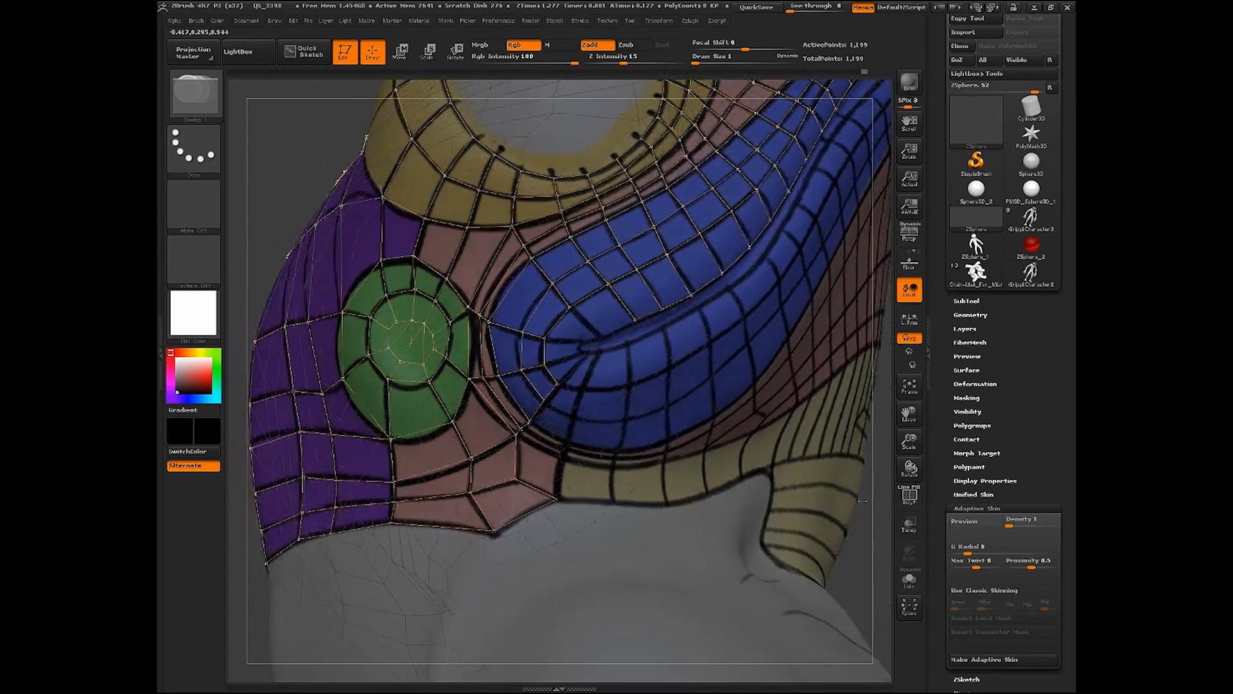
key(shift)
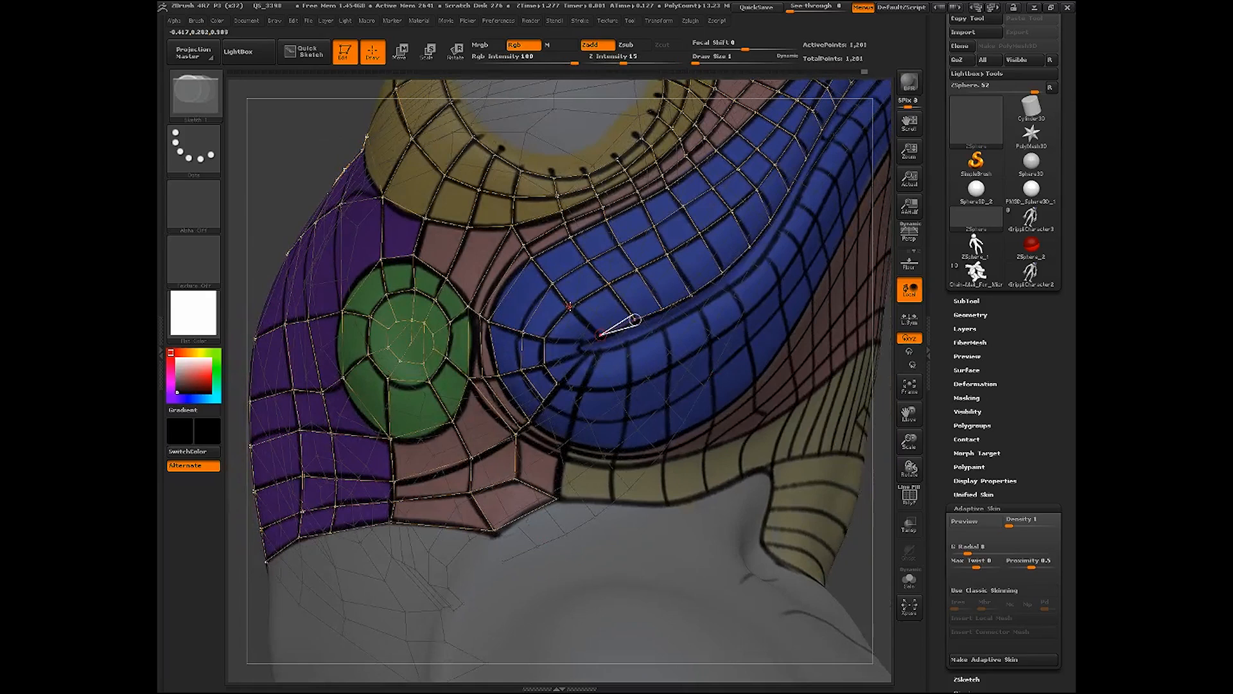
click(570, 306)
shift+click(601, 335)
click(583, 342)
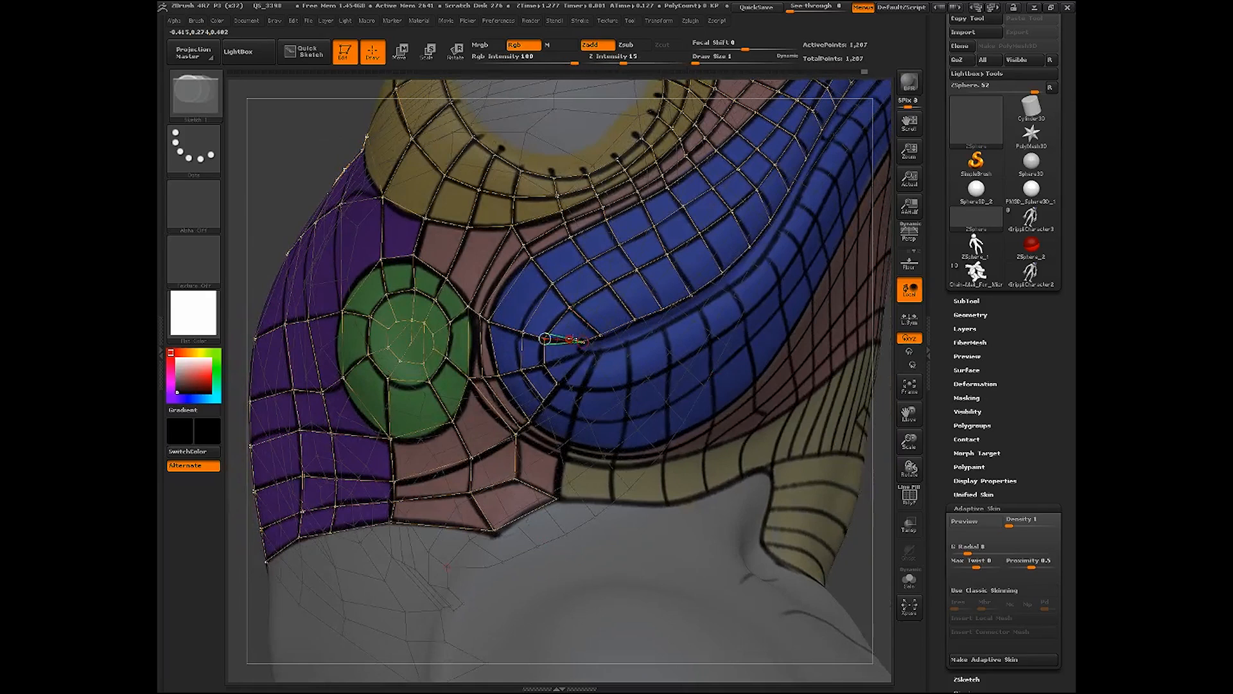
click(582, 341)
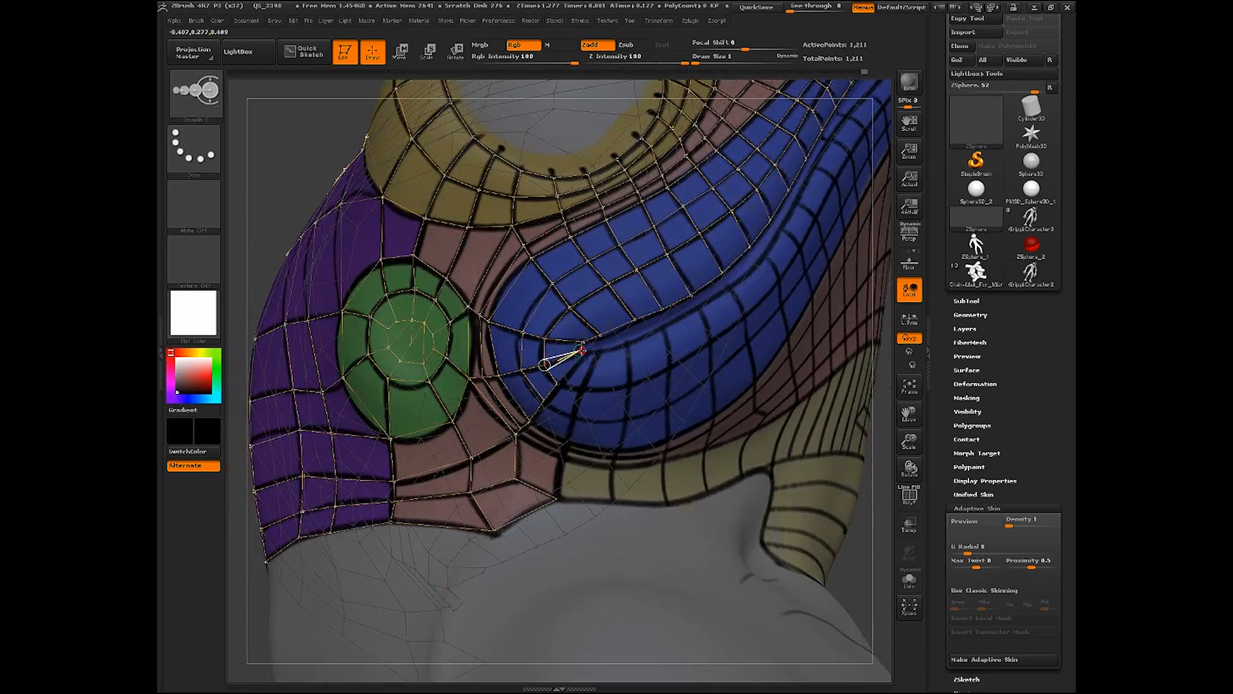
Extend the quads around the tip of the blue area's crease with a new radial column running down to the outer edge
shift+click(580, 350)
click(580, 350)
click(591, 354)
click(557, 384)
shift+click(582, 390)
click(583, 391)
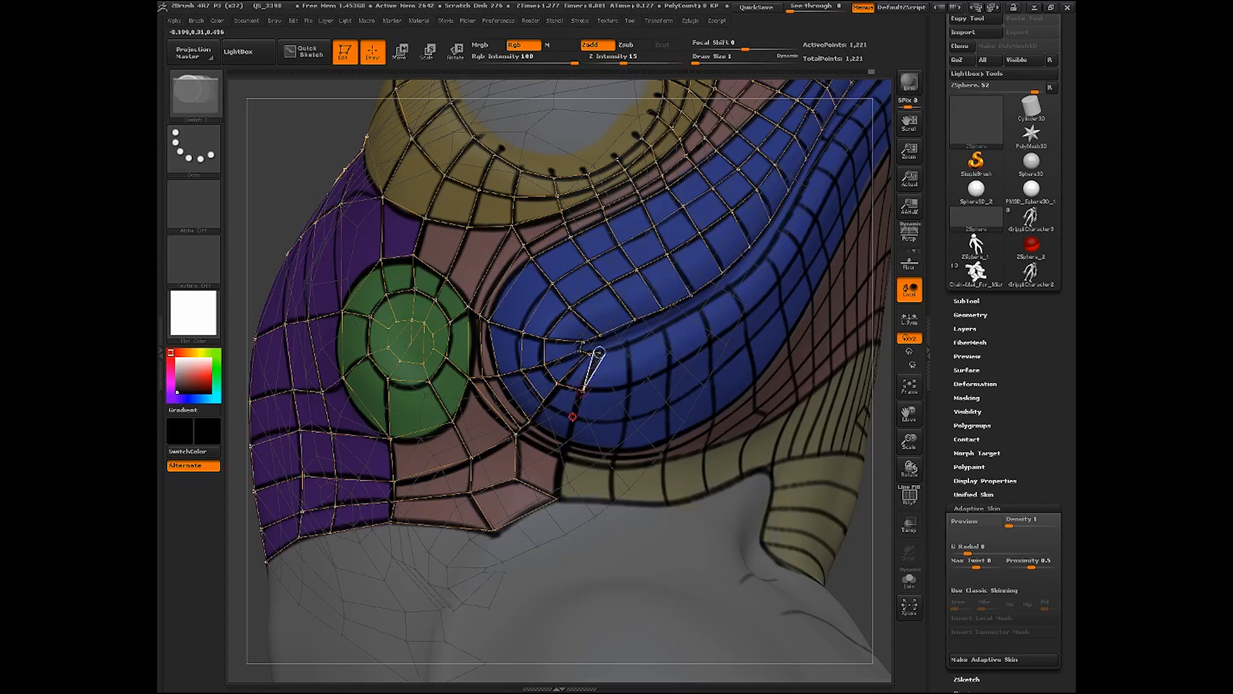
click(573, 417)
click(544, 401)
shift+click(573, 416)
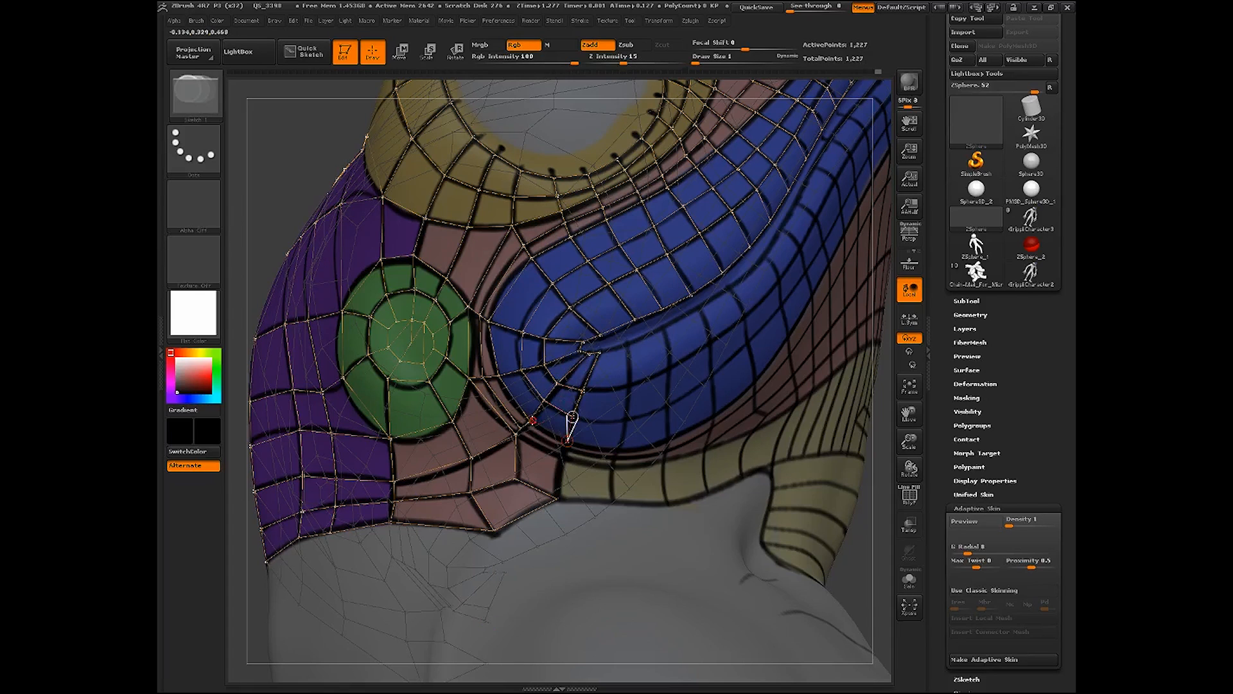
Redo the corner point on the blue area's lower outer edge and close the outermost quad of the new radial column
drag(859, 560, 886, 495)
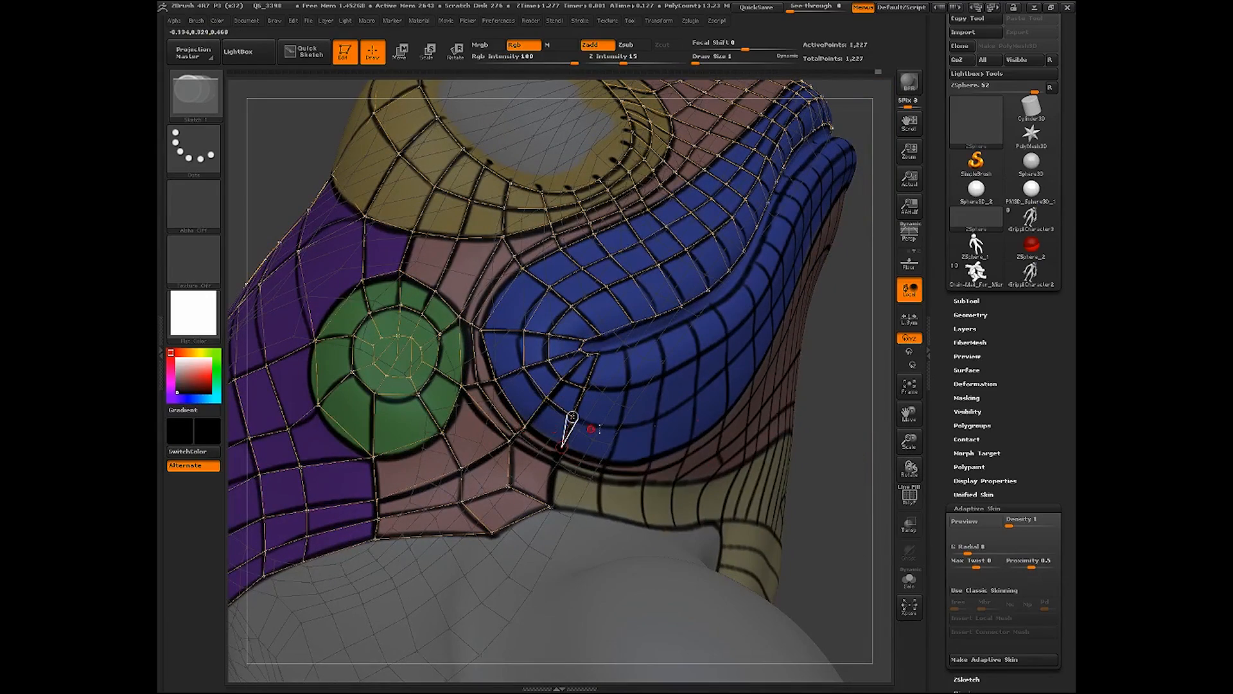
drag(909, 441, 894, 537)
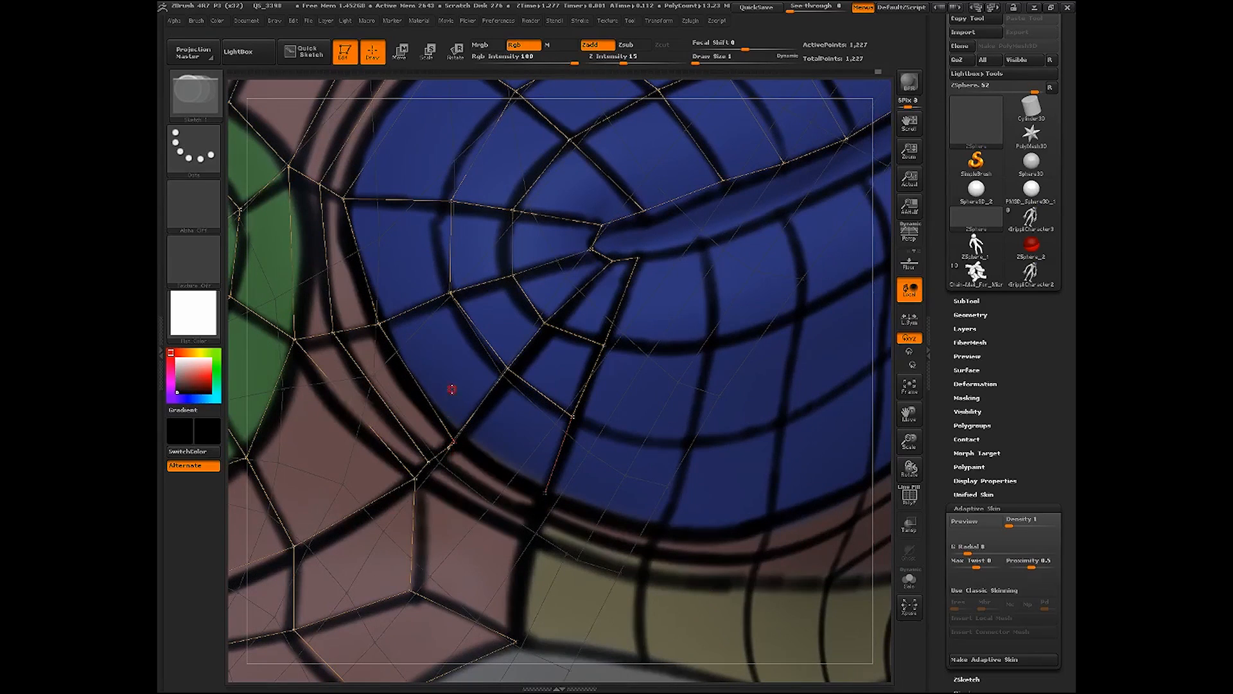
click(405, 58)
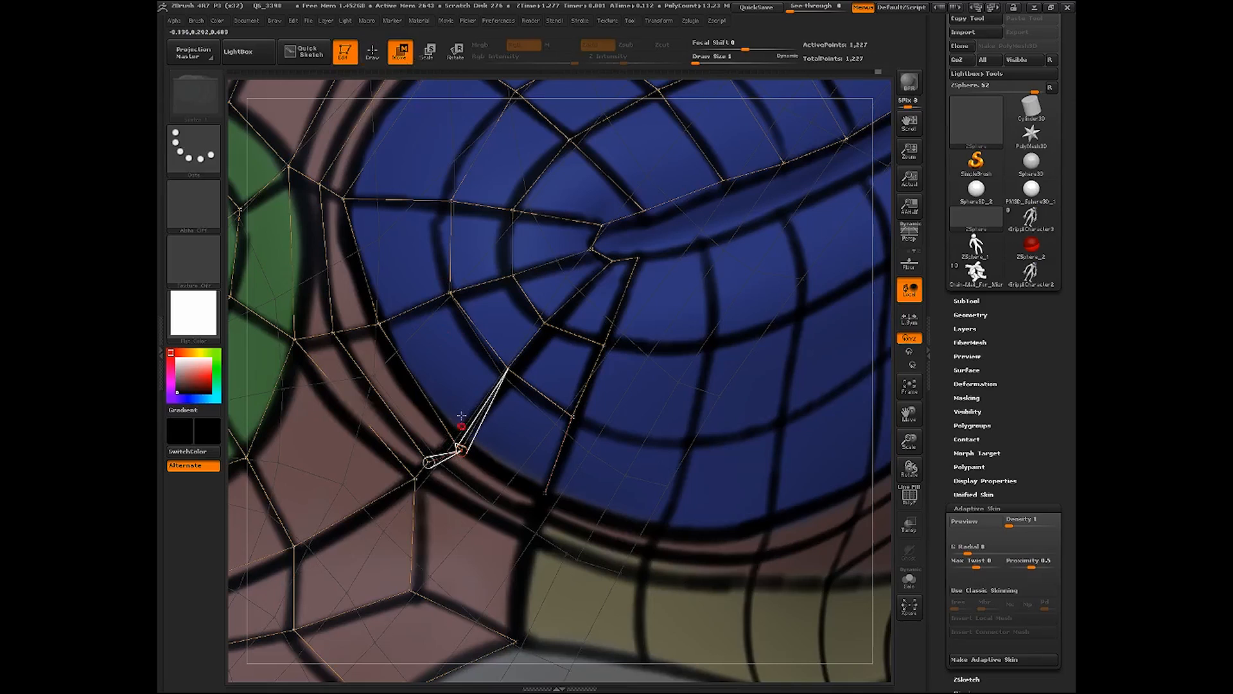
click(373, 55)
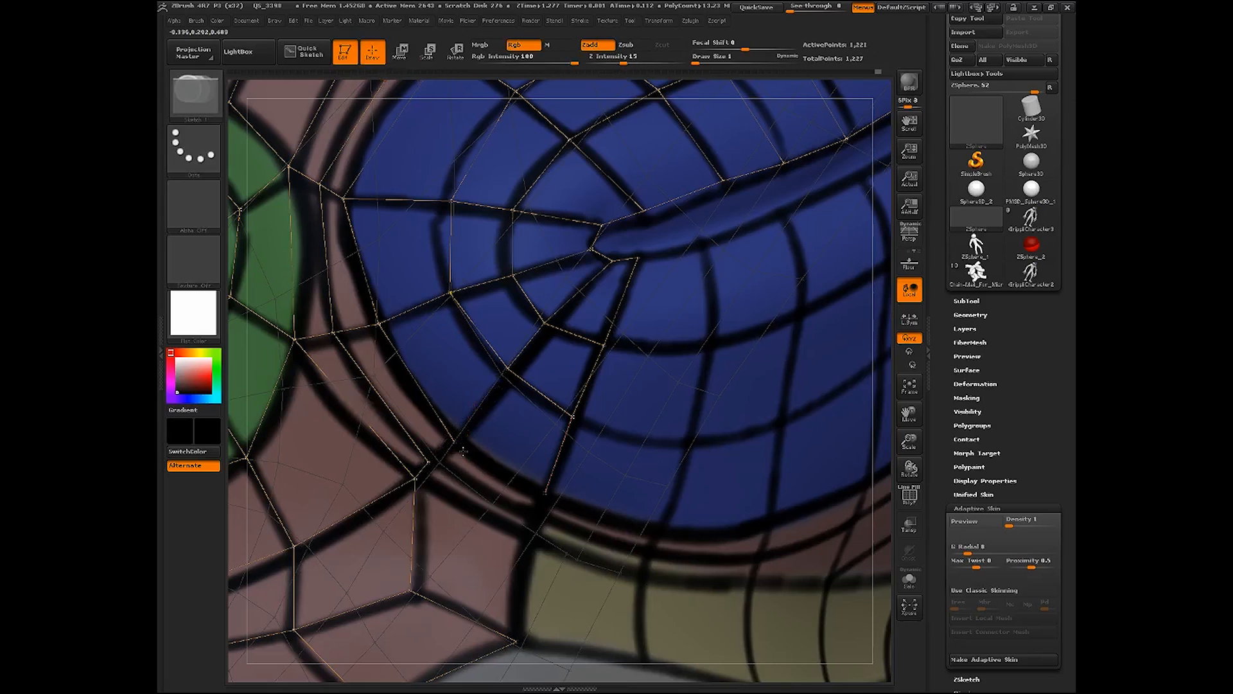
key(shift)
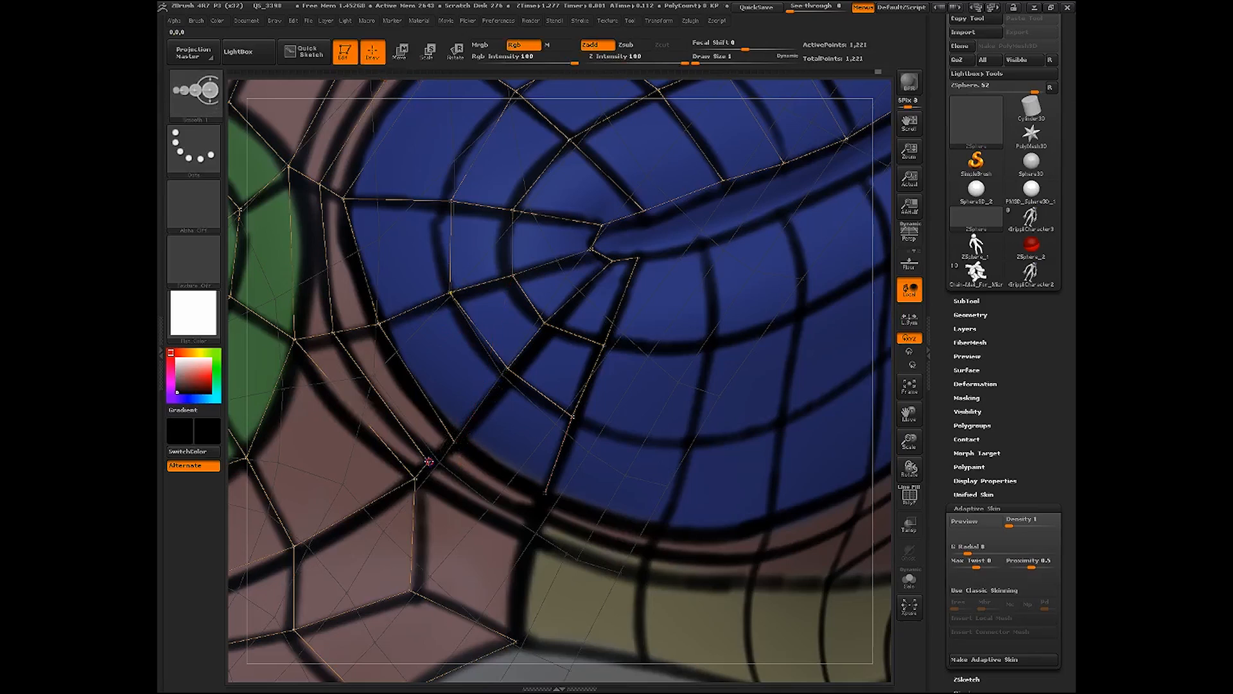
click(453, 441)
shift+click(454, 441)
click(508, 369)
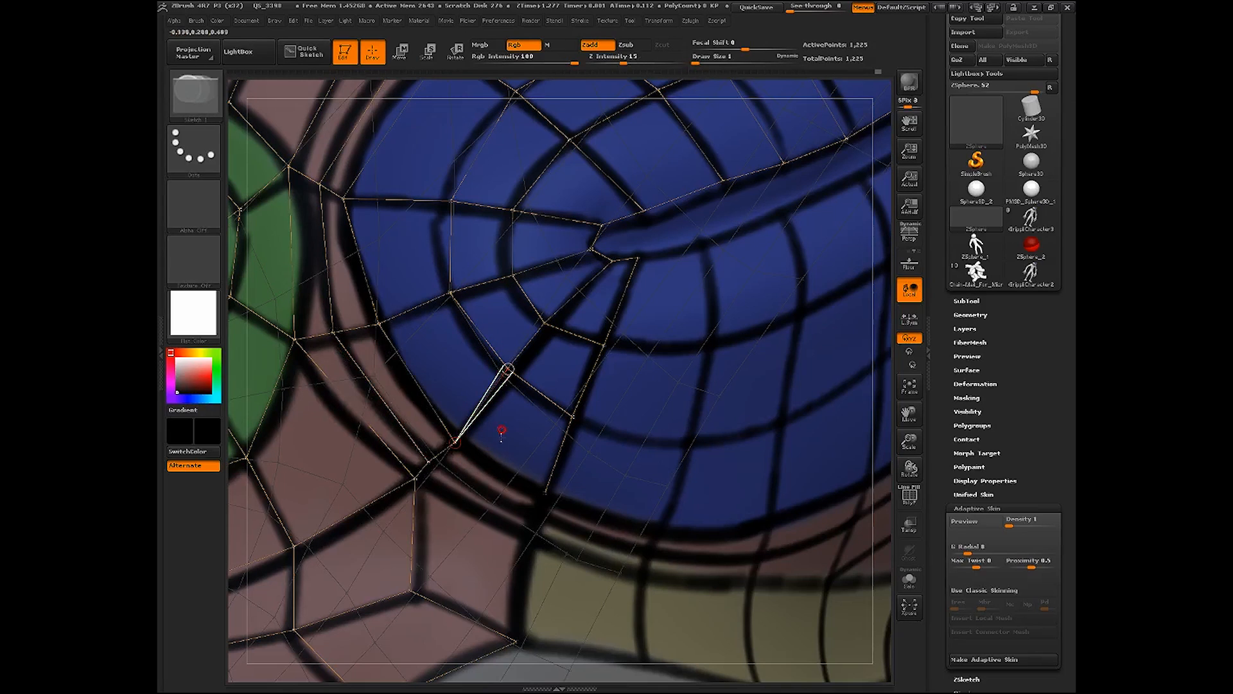
shift+click(455, 442)
click(546, 493)
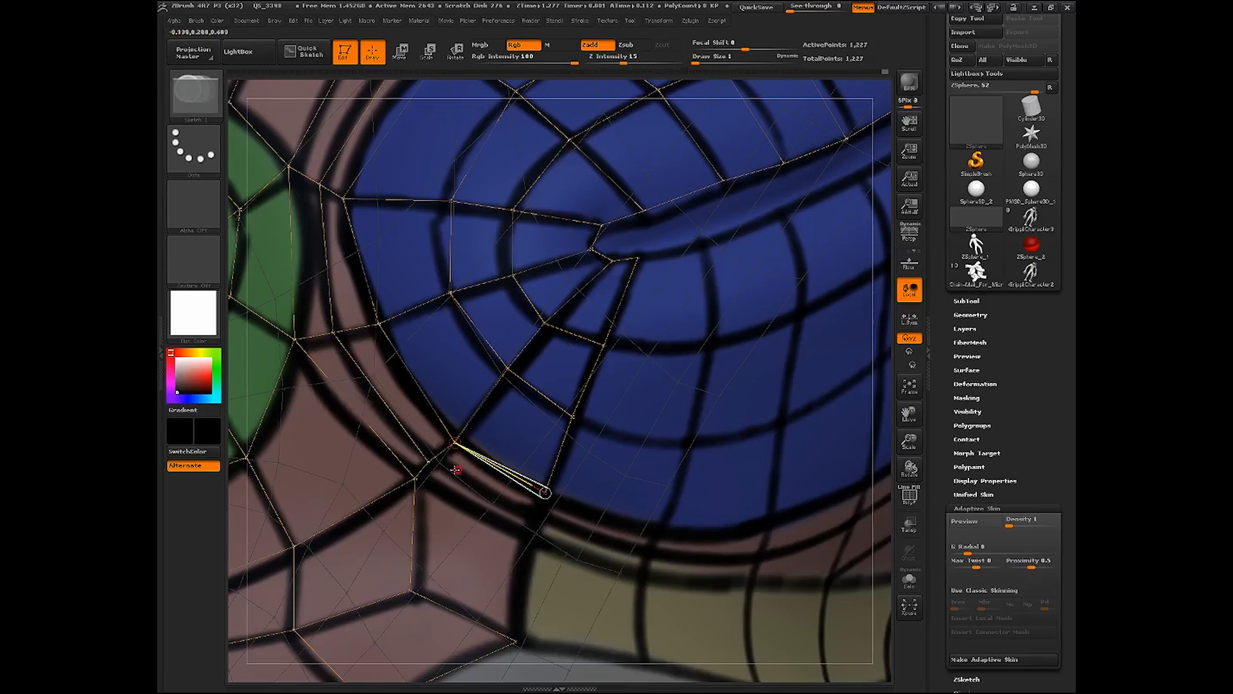
Continue the narrow pink border strips below the blue area and close the pink patch at the olive band's edge
shift+click(429, 462)
click(535, 515)
click(546, 493)
shift+click(536, 514)
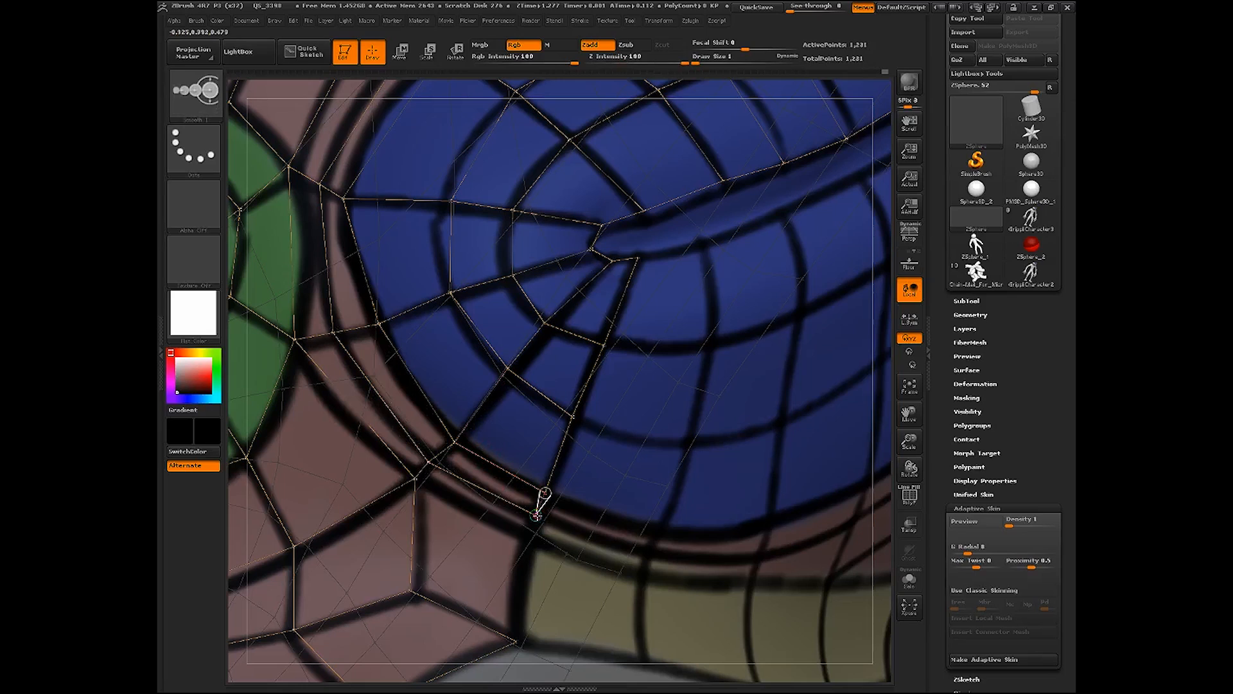
click(529, 536)
click(416, 480)
shift+click(530, 537)
click(517, 640)
shift+click(530, 537)
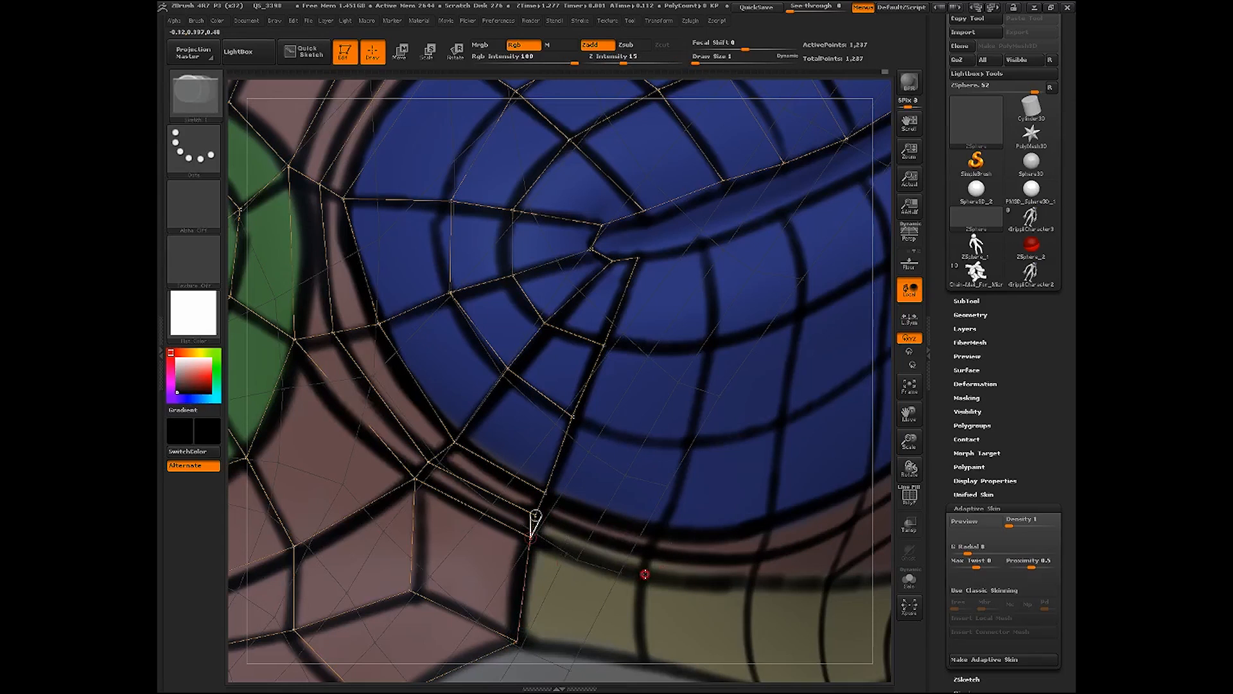
Add the first quad of the olive band and the matching quads in the narrow pink border strips above it
click(645, 571)
click(644, 657)
click(518, 641)
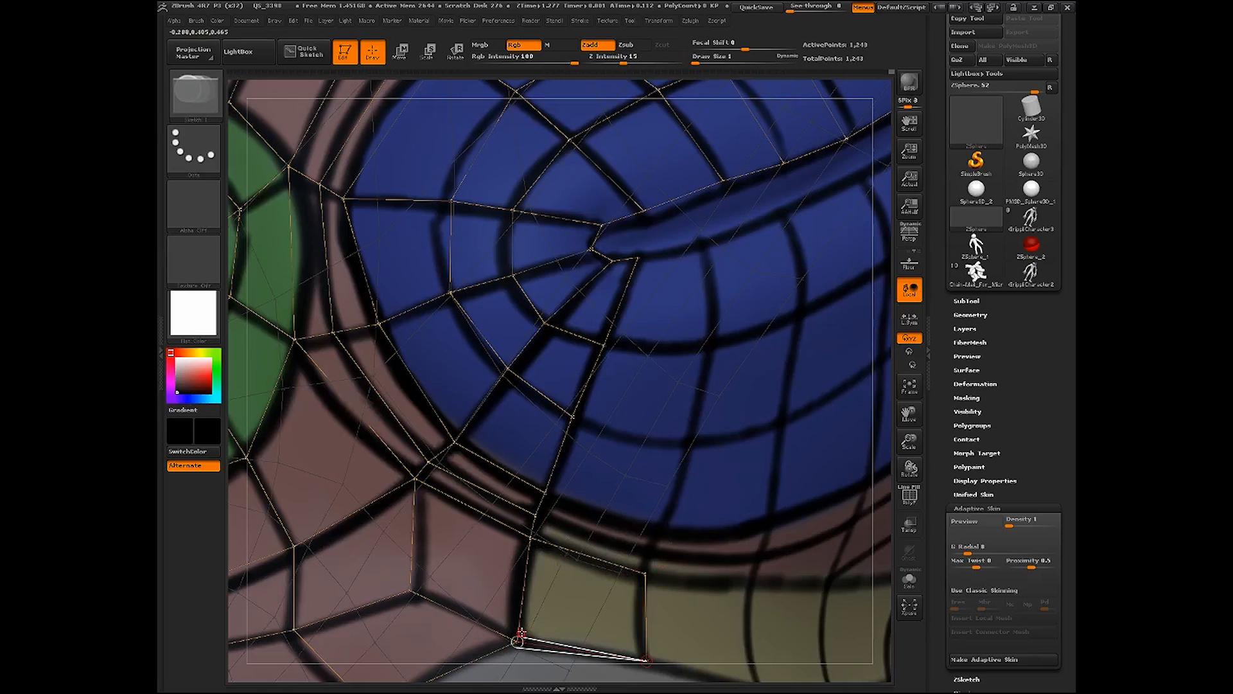
shift+click(647, 574)
click(652, 548)
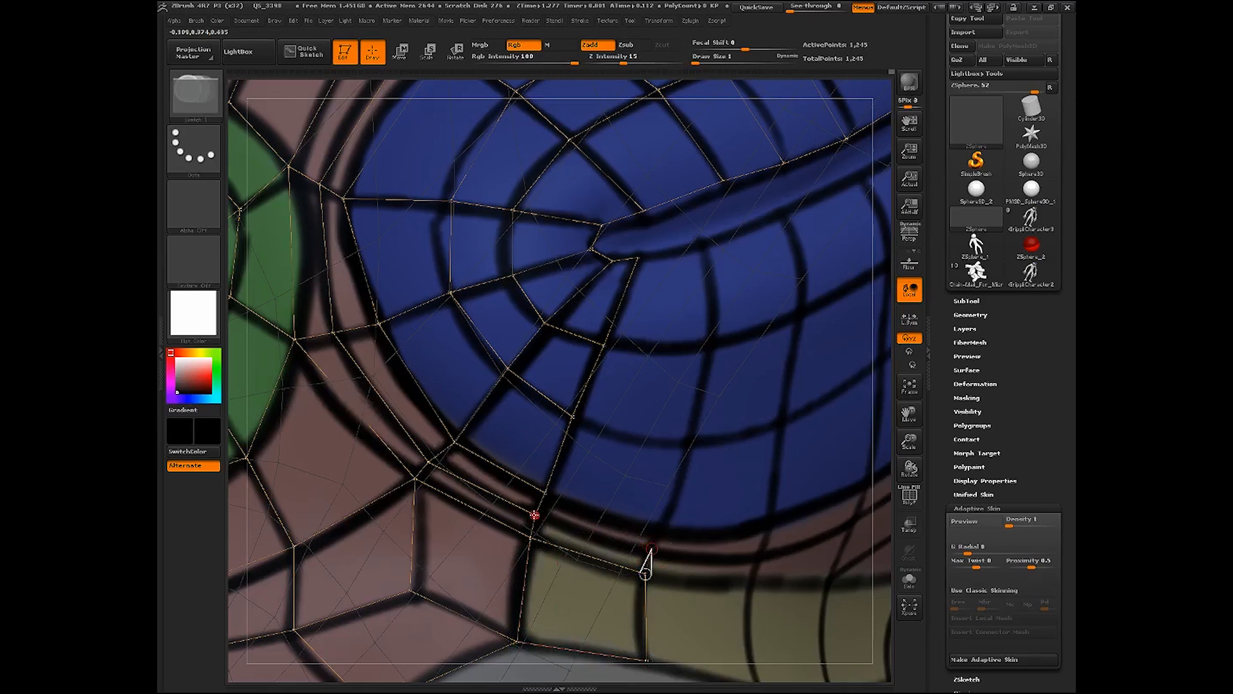
click(535, 515)
shift+click(545, 492)
click(662, 528)
click(652, 548)
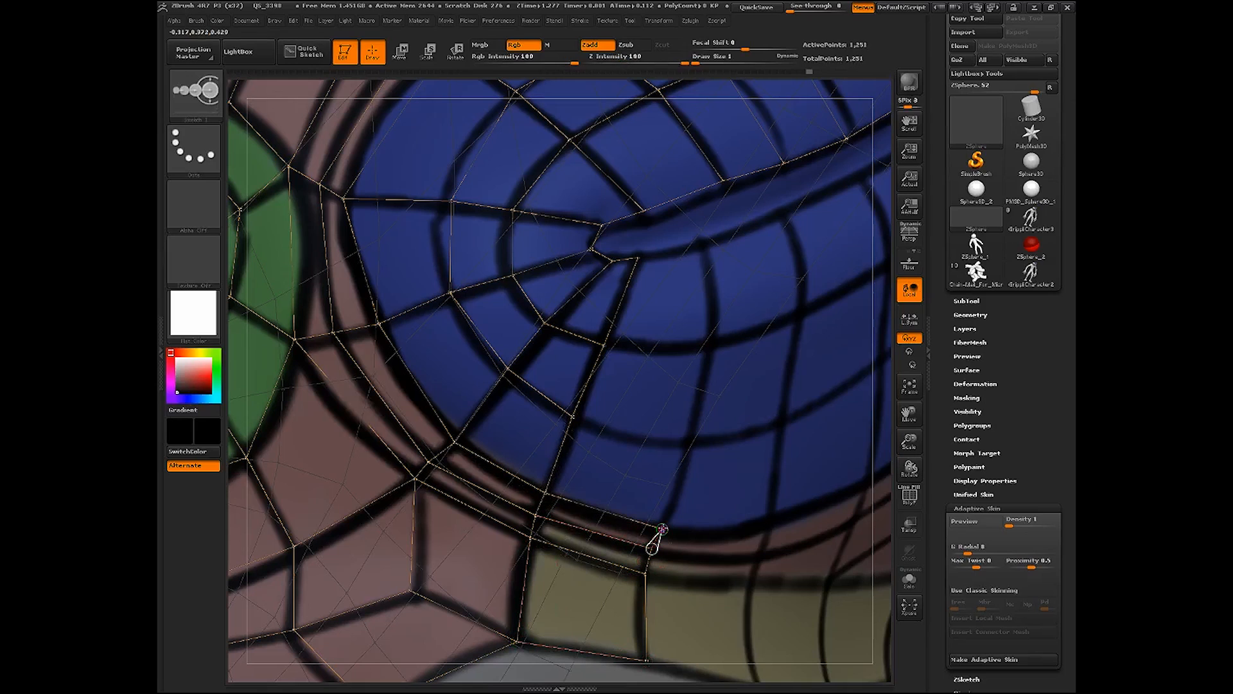
Build a column of three quads across the blue area's lower lobe, from its outer edge up to the crease
shift+click(662, 529)
click(686, 443)
click(573, 417)
shift+click(685, 443)
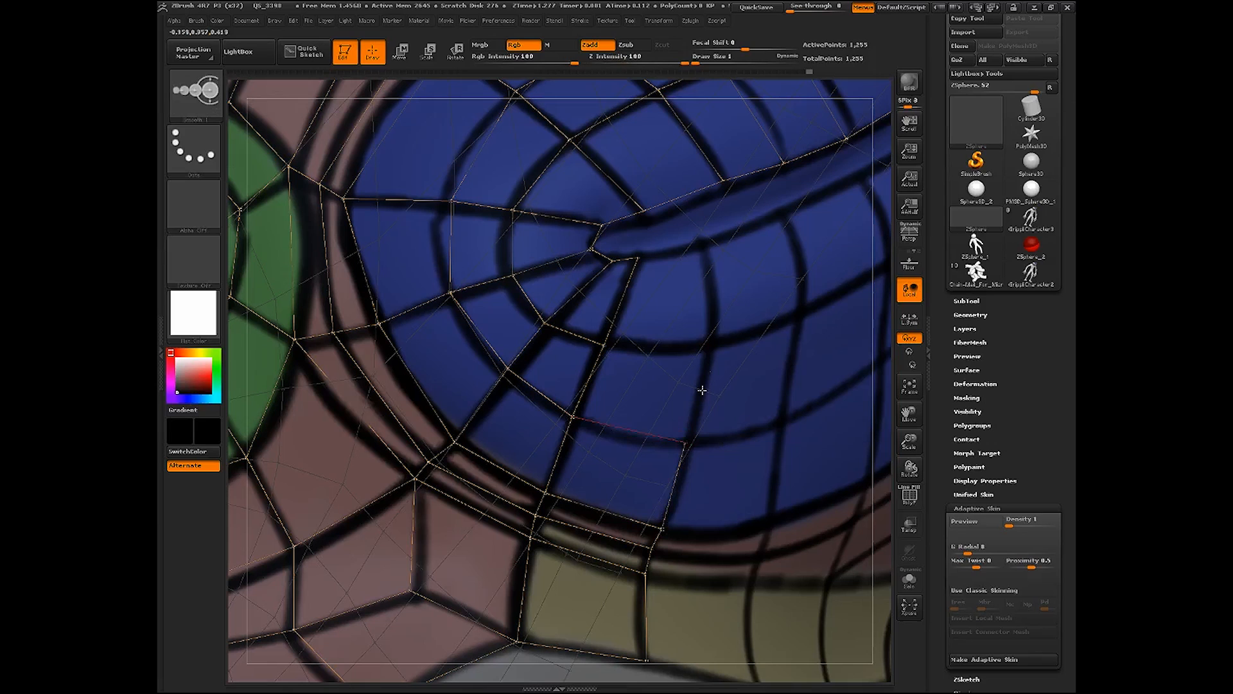
click(709, 343)
click(605, 345)
click(710, 343)
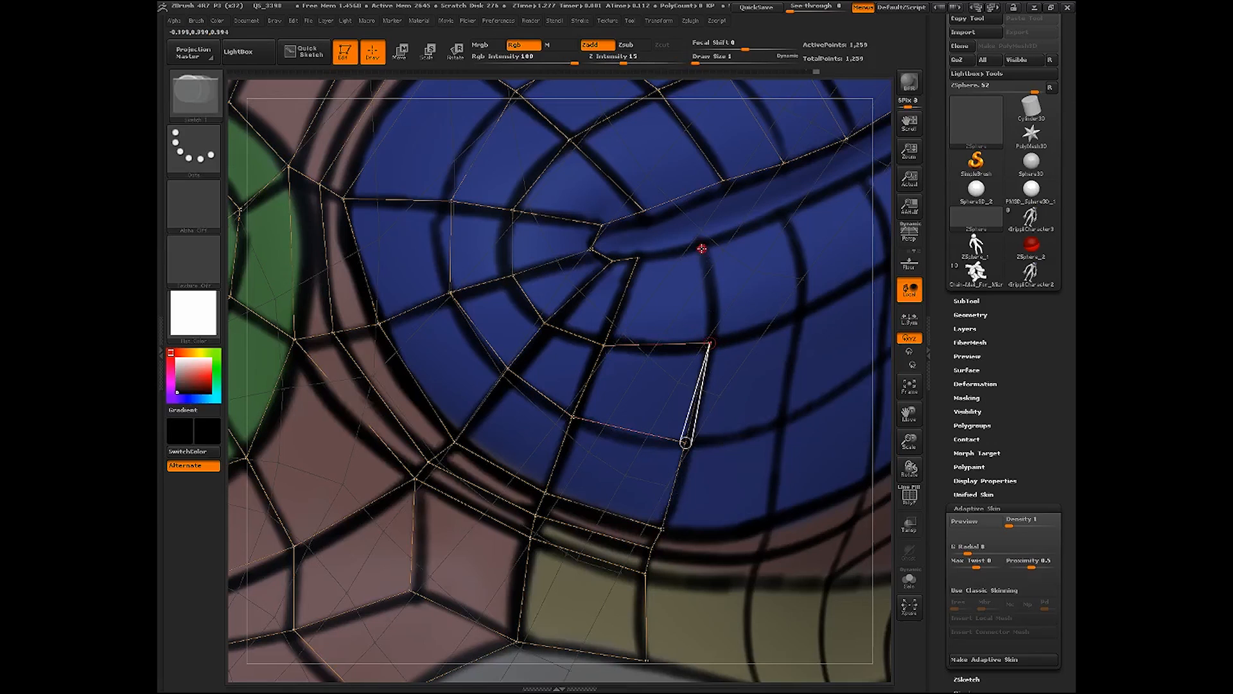
click(702, 248)
click(638, 258)
Add two quads to the inner row of the blue lower lobe, running along the crease
drag(910, 415, 829, 420)
drag(909, 438, 890, 399)
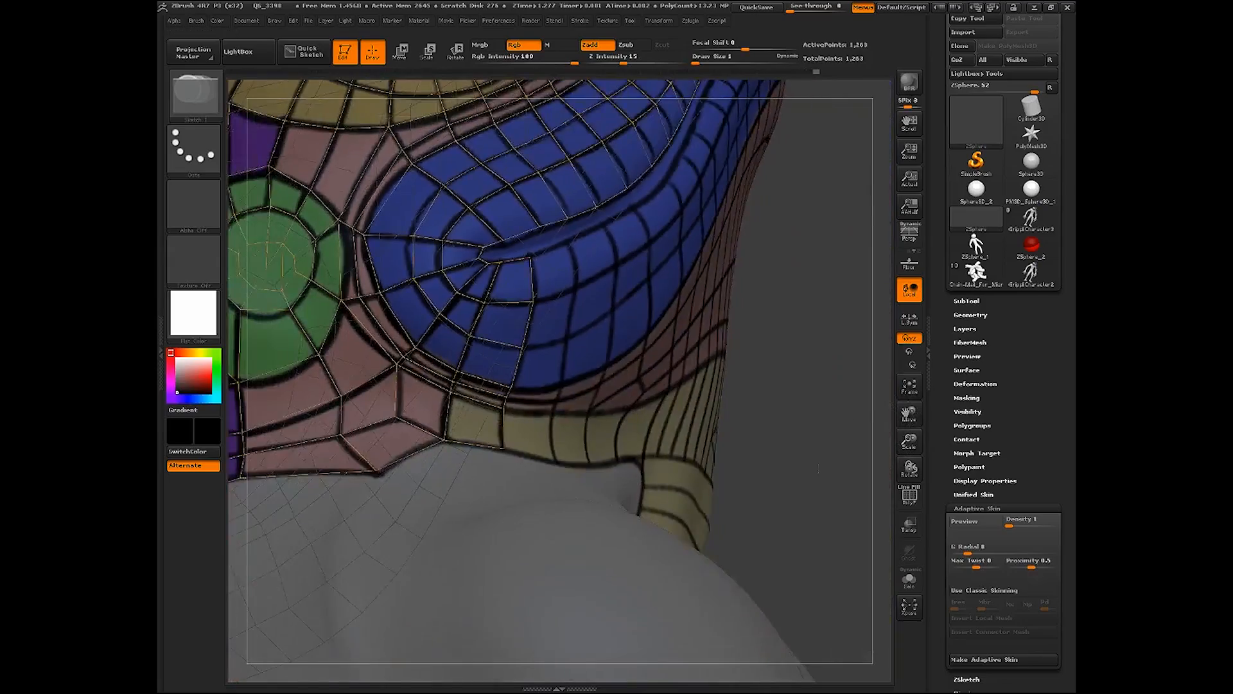
drag(739, 443, 885, 528)
drag(318, 621, 317, 592)
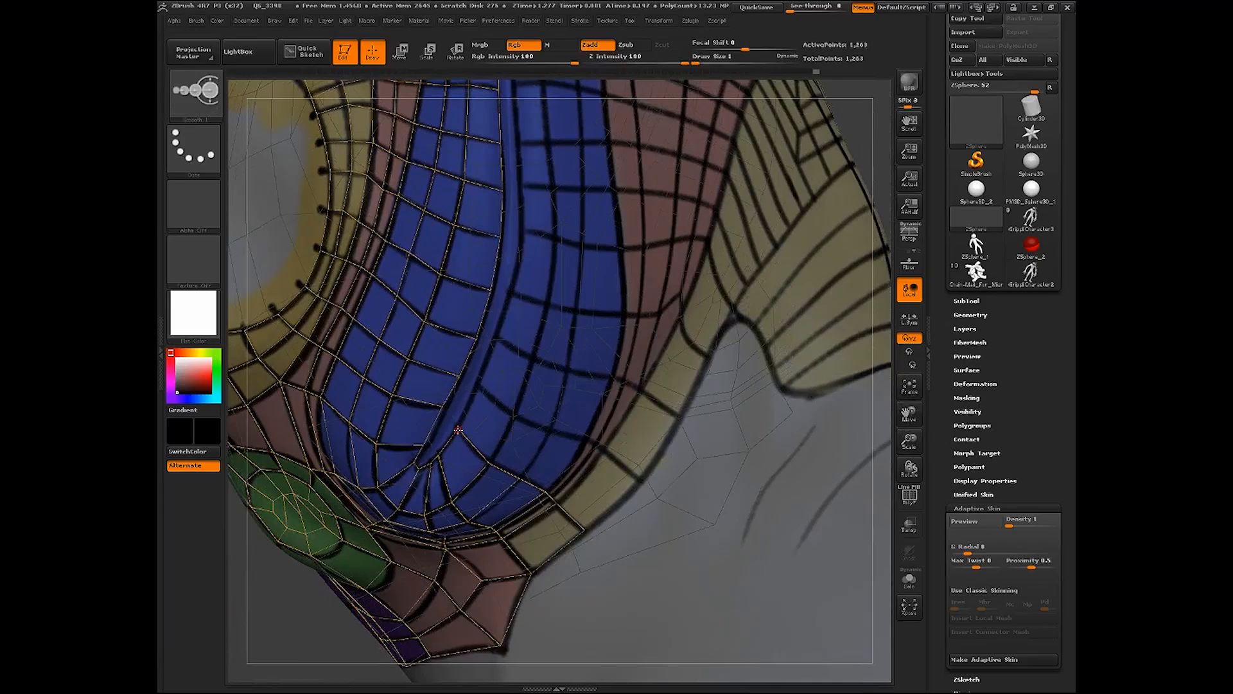
click(514, 416)
click(489, 462)
ctrl+click(514, 416)
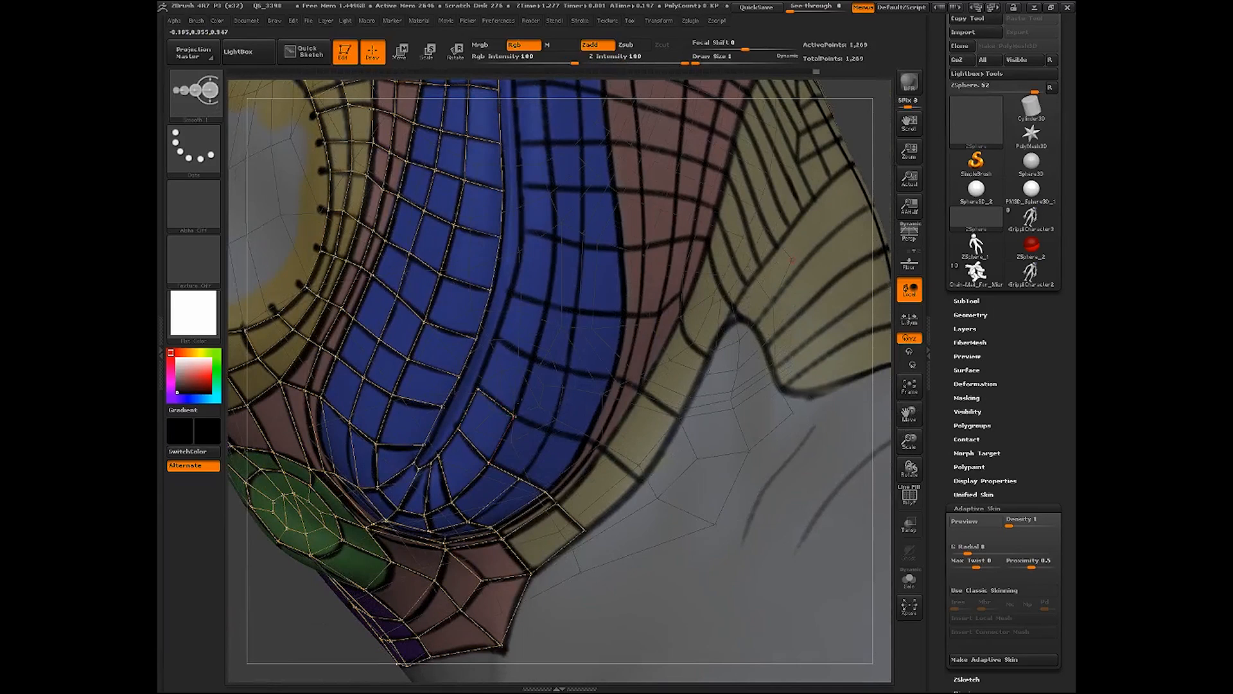
click(532, 358)
click(497, 337)
click(479, 388)
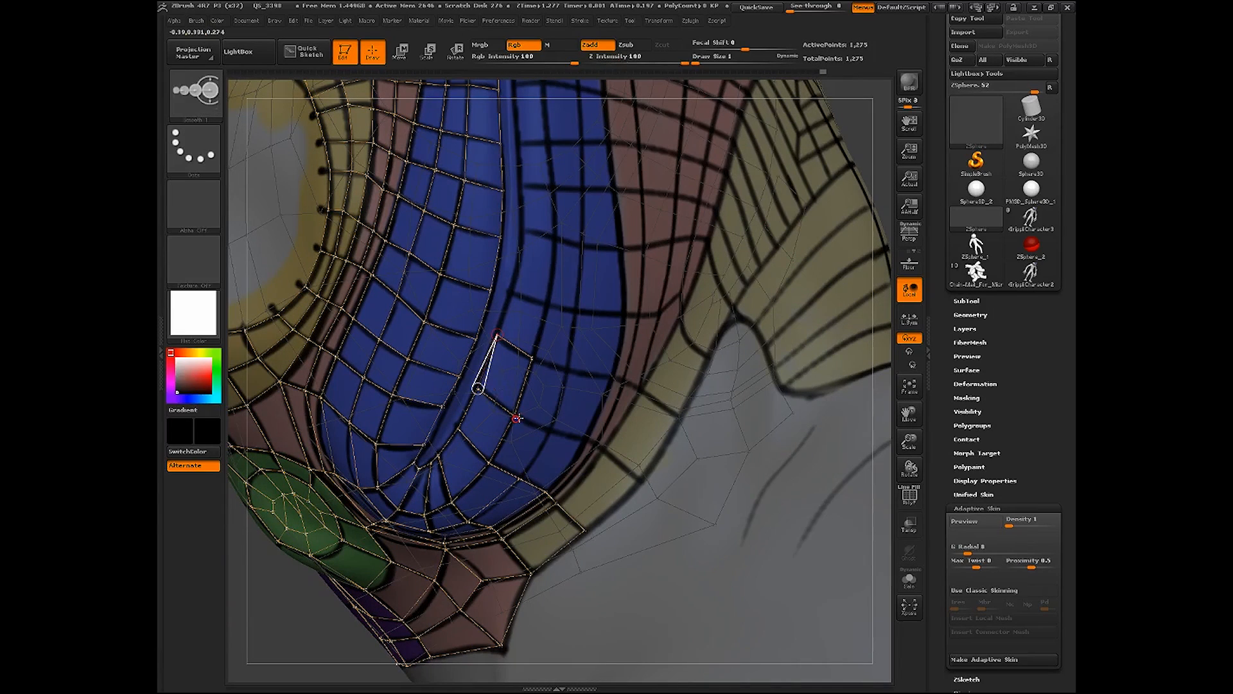
Extend the first of these cross rows outward with the middle and outer quads of the blue lower lobe
ctrl+click(515, 417)
click(551, 429)
click(522, 477)
click(585, 441)
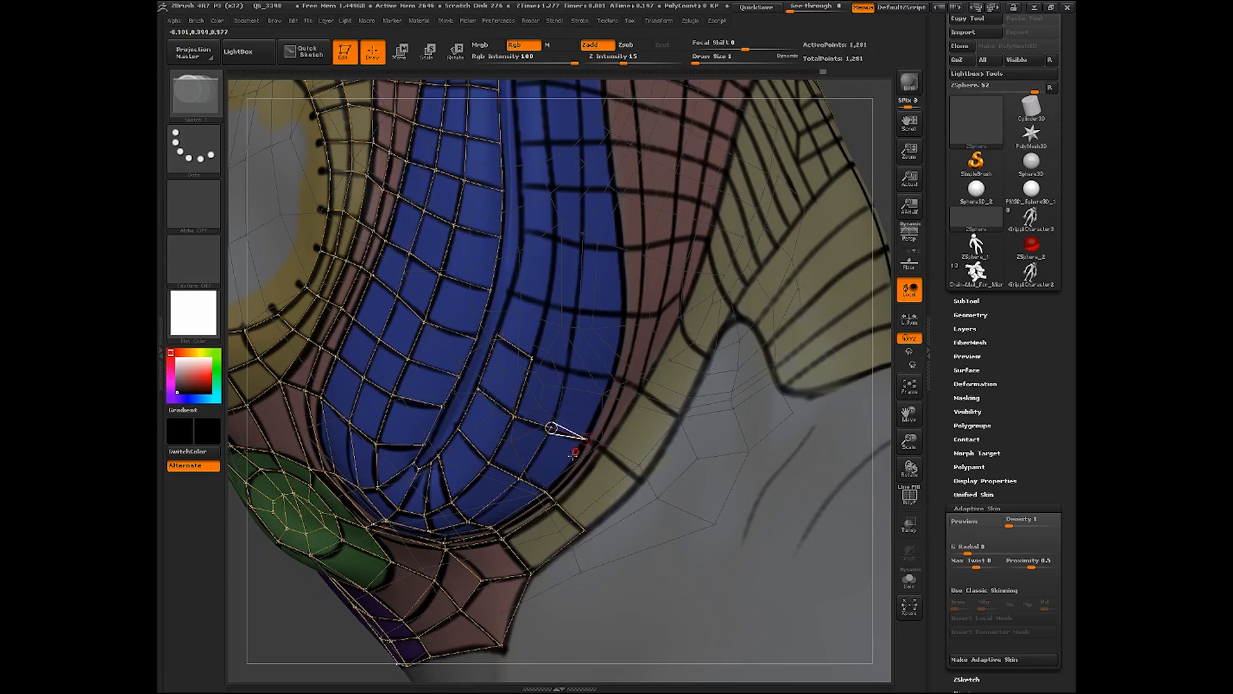
click(546, 492)
click(551, 498)
Carry this cross row over the narrow pink border strips and add the second quad of the olive band
click(597, 444)
click(587, 441)
click(605, 448)
click(605, 448)
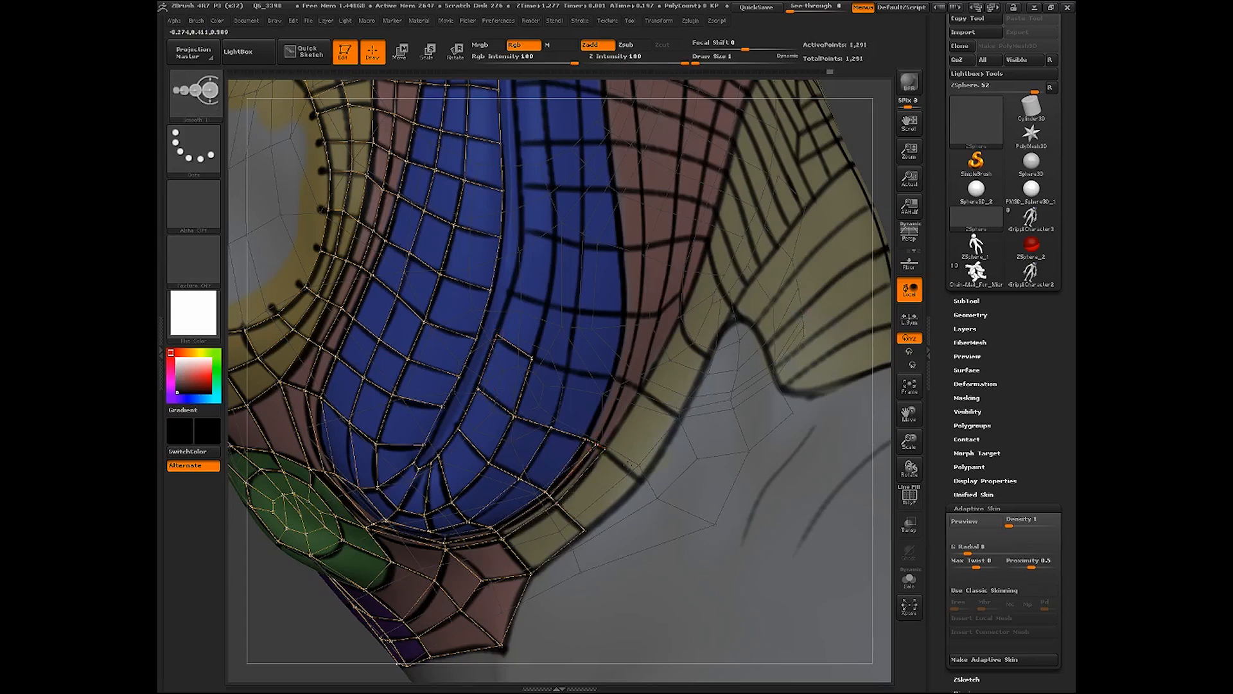
ctrl+click(603, 447)
click(640, 480)
click(585, 530)
ctrl+click(641, 480)
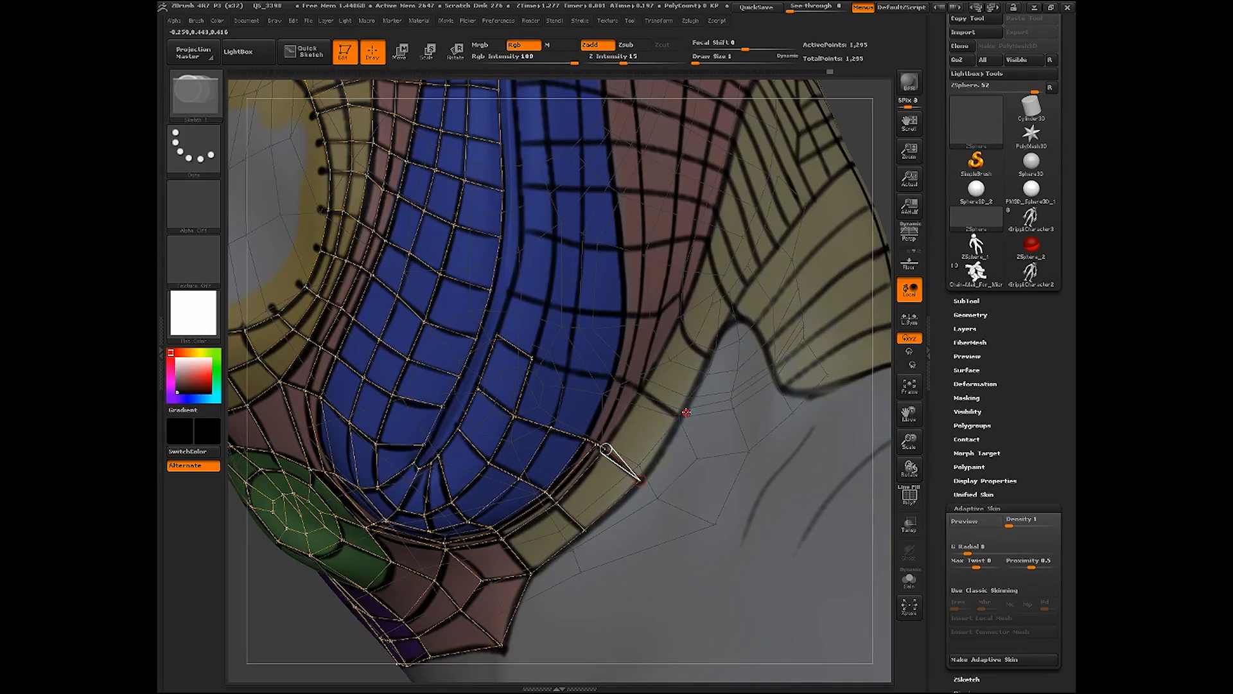
Add the third olive band quad and extend the adjoining pink border strips up to the blue area's edge
click(677, 418)
click(641, 392)
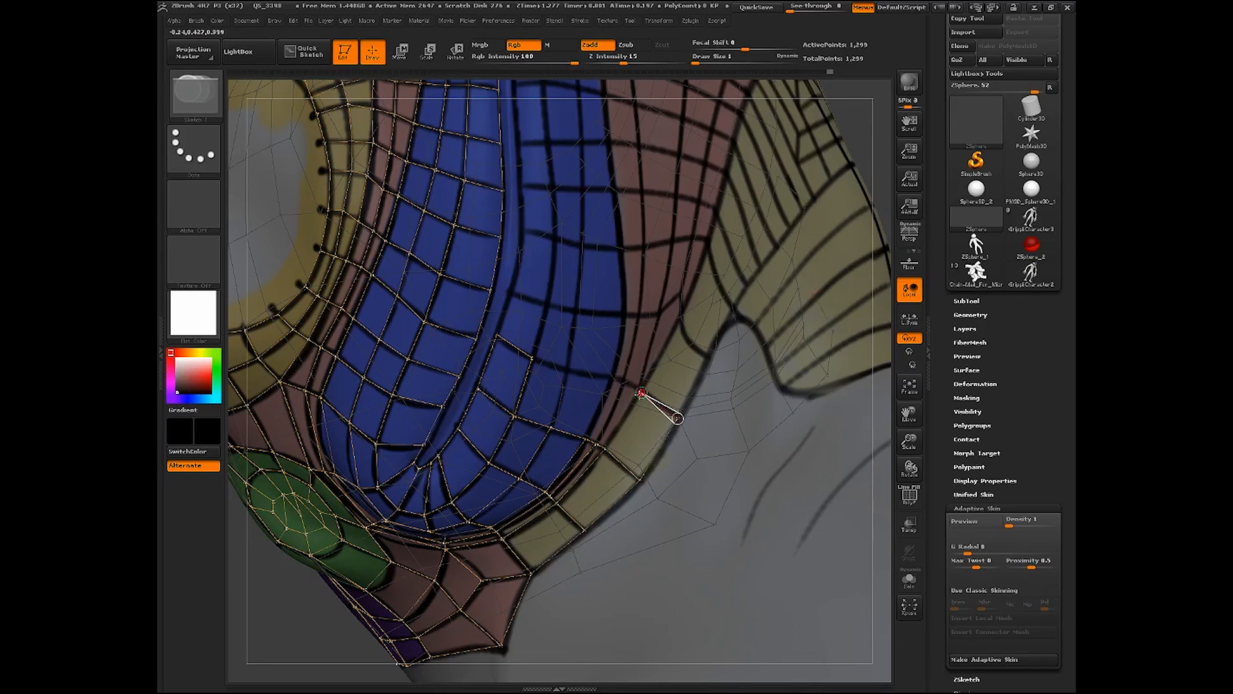
shift+click(598, 444)
click(622, 381)
click(641, 392)
shift+click(622, 381)
click(610, 376)
click(586, 437)
Fill the outer and middle quads of this cross row on the blue lobe, joining them to the inner row
shift+click(611, 377)
click(566, 371)
click(551, 427)
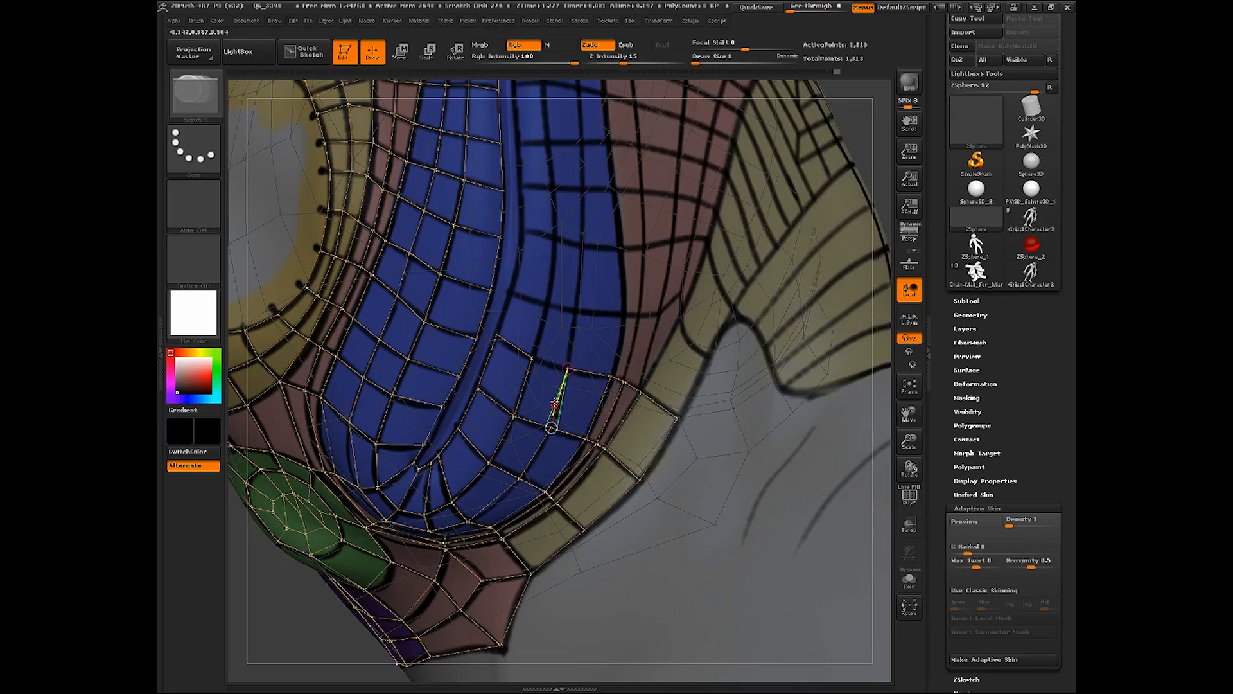
shift+click(566, 369)
click(532, 357)
Continue the inner row along the crease of the blue lower lobe with two more quads
click(497, 330)
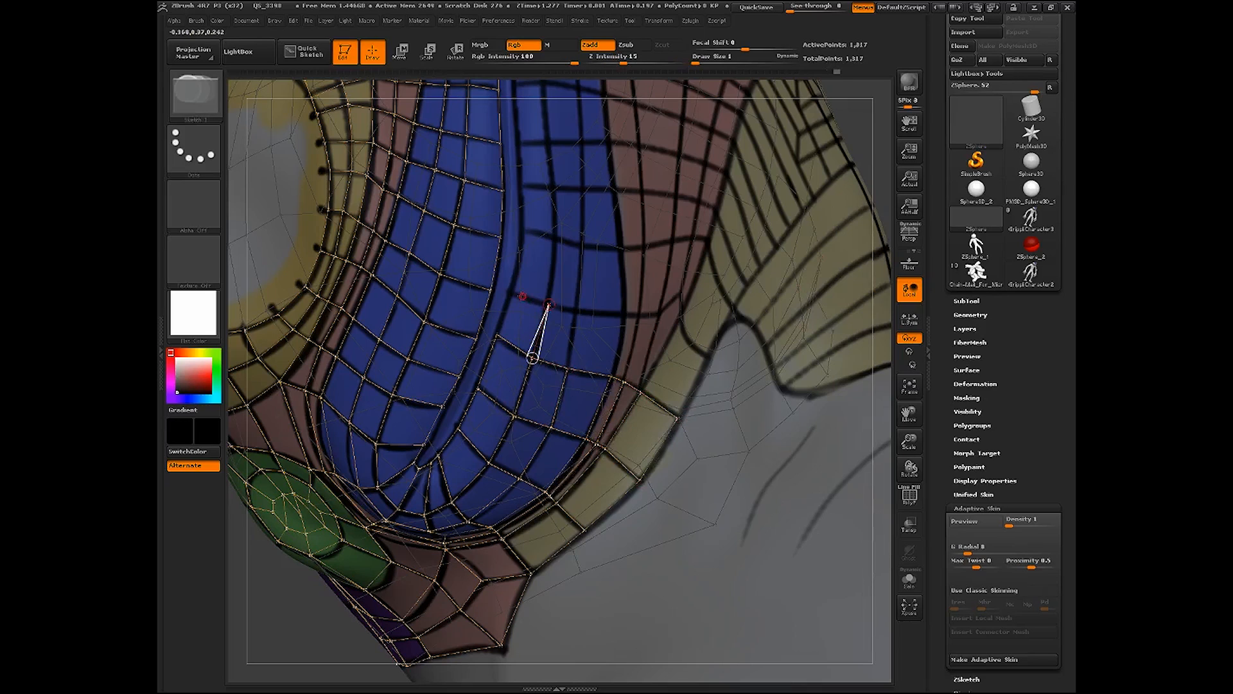
click(510, 291)
click(521, 230)
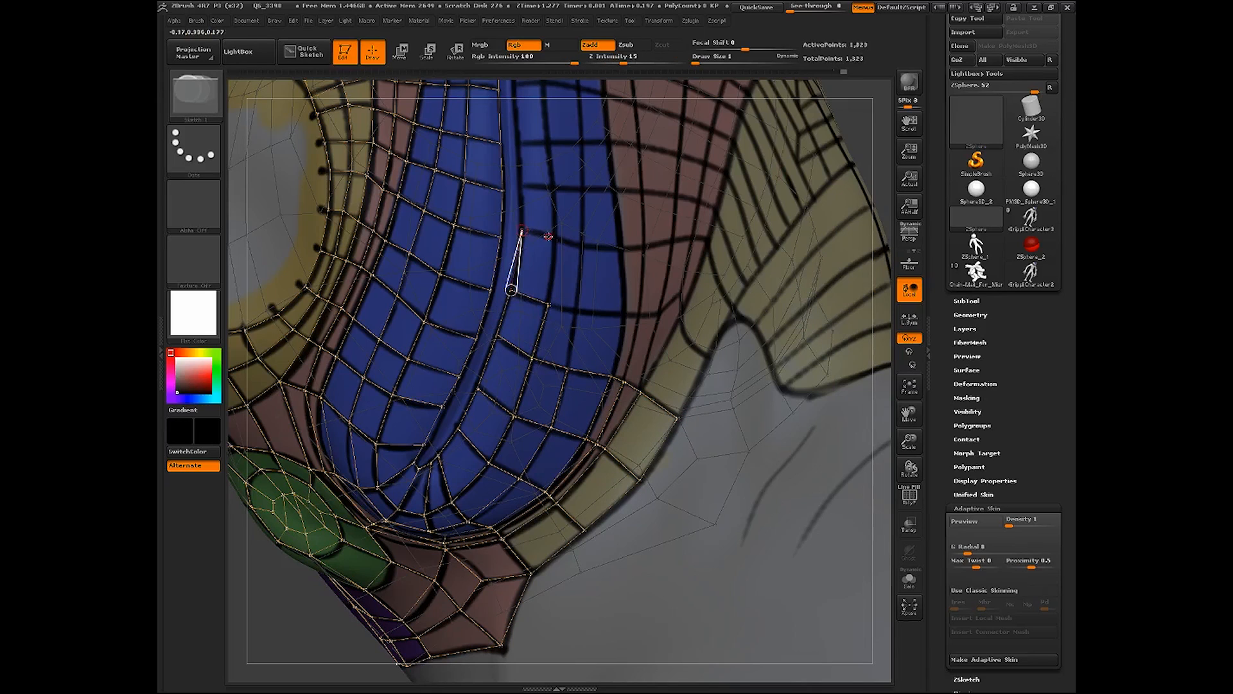
click(549, 303)
shift+click(558, 238)
Add two quads to the middle row of the blue lower lobe beside the extended inner row
click(583, 247)
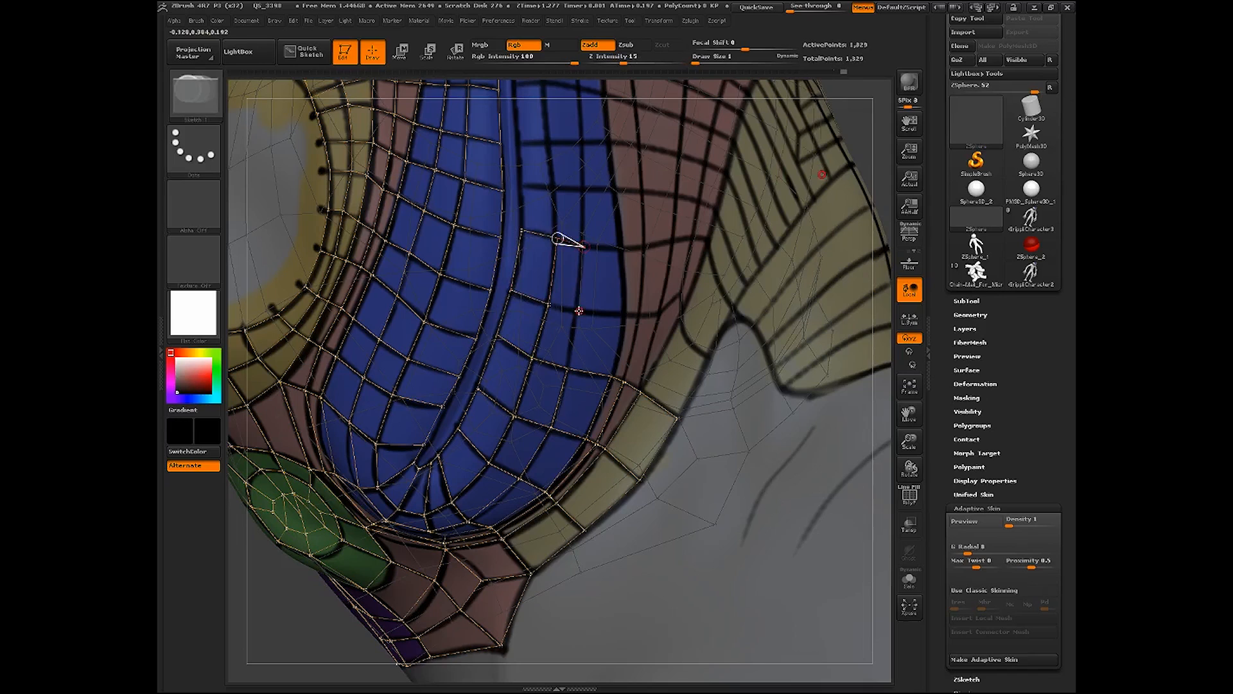
click(580, 312)
click(549, 304)
shift+click(580, 312)
click(568, 368)
Add two quads to the outer row of the blue lower lobe along its border with the pink area
shift+click(579, 312)
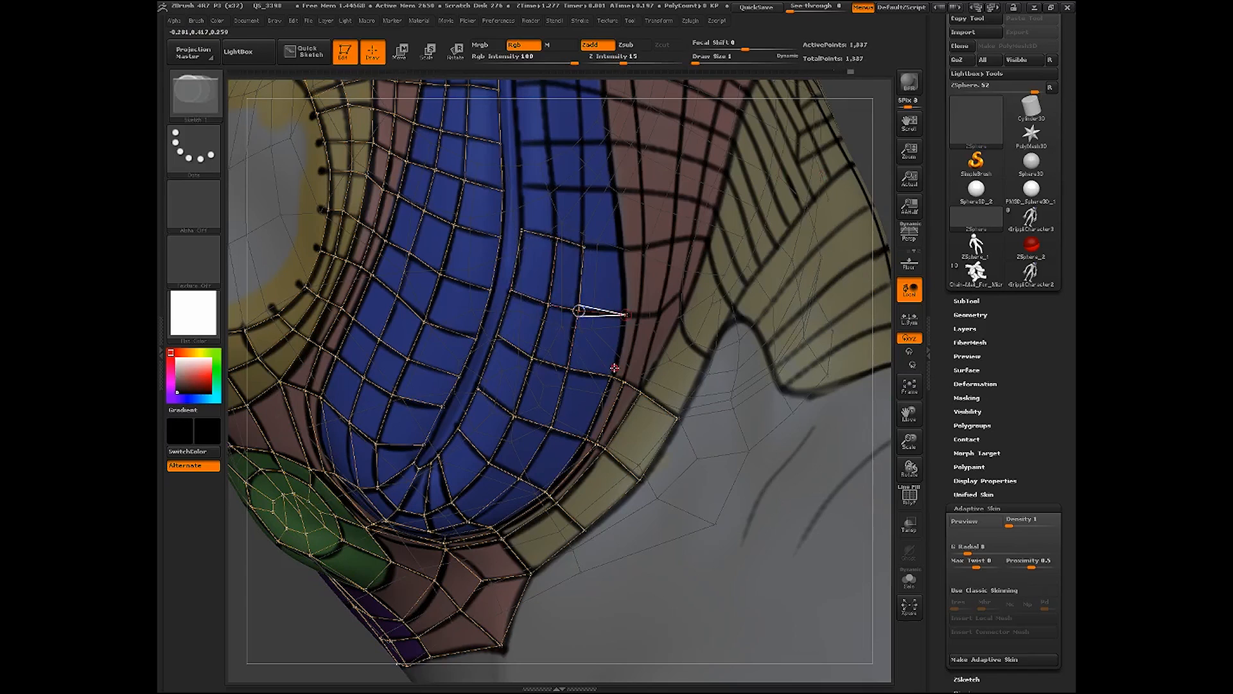
click(613, 376)
shift+click(626, 314)
click(619, 251)
click(584, 247)
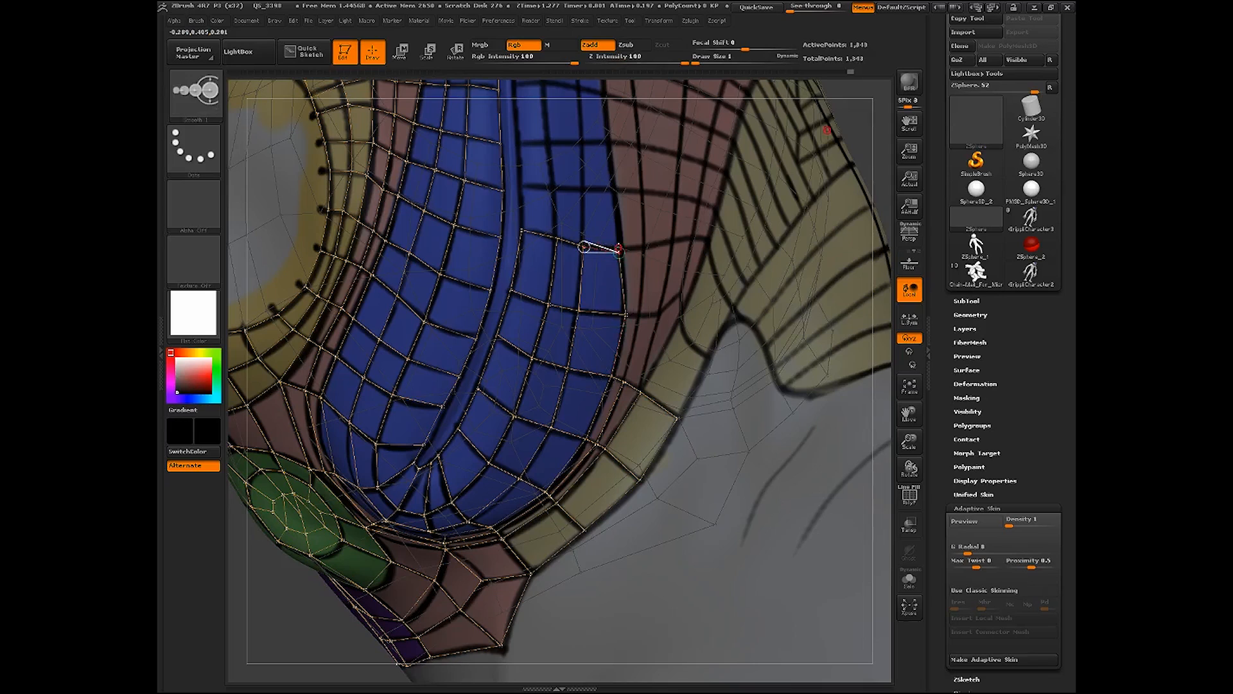
Build the next cross row of three quads on the blue lower lobe, from its outer edge to the crease
shift+click(620, 250)
click(612, 192)
click(584, 189)
click(584, 247)
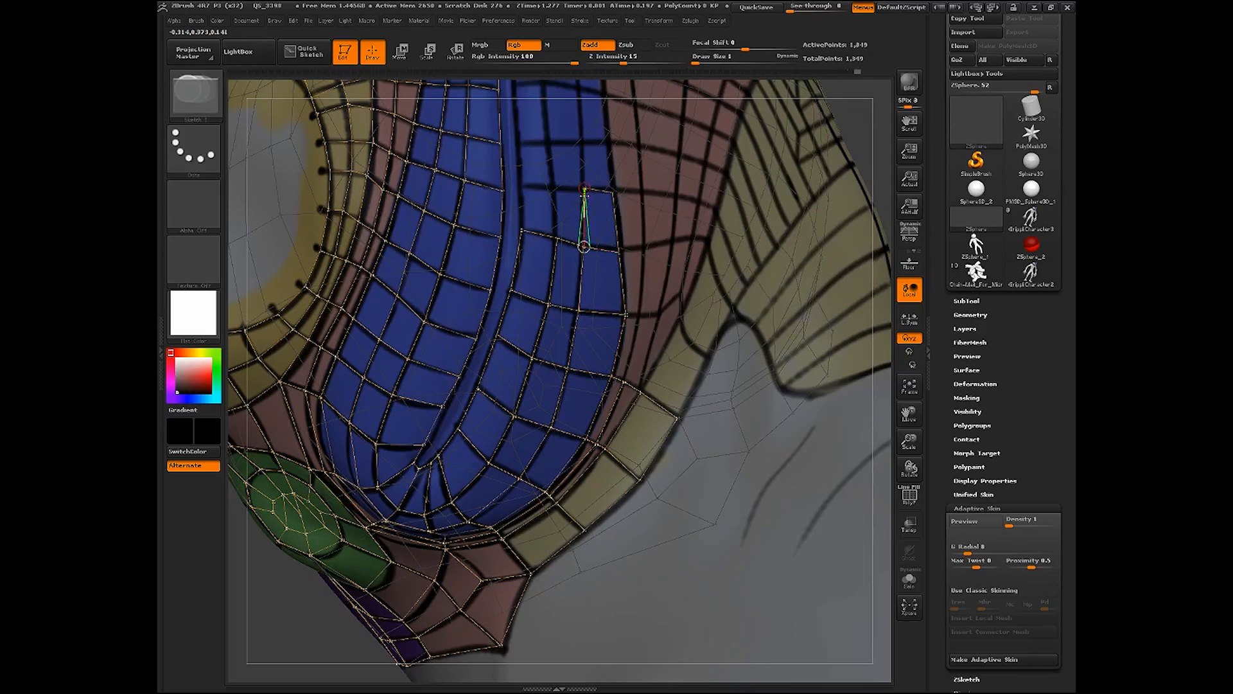
shift+click(585, 189)
click(554, 186)
click(556, 237)
shift+click(554, 186)
click(522, 186)
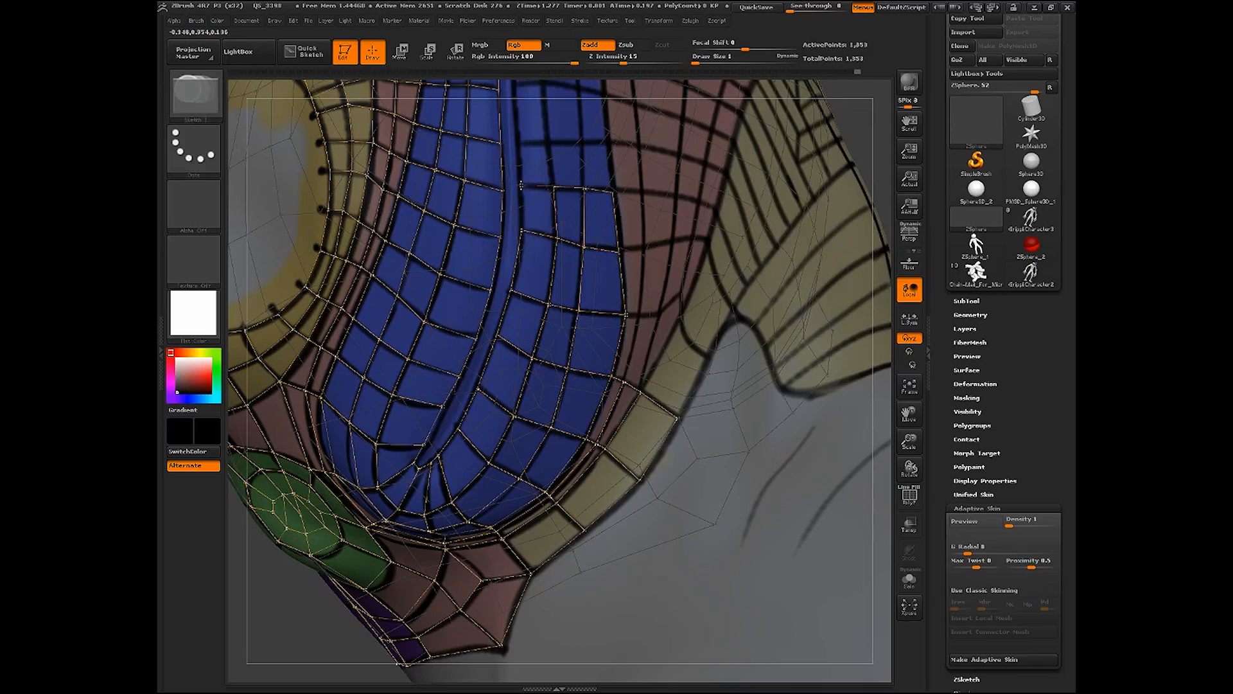
click(527, 228)
Extend the narrow pink strips between the blue lobe and the olive band with quads up to the next painted cross line
drag(861, 127, 775, 131)
shift+click(647, 315)
click(664, 316)
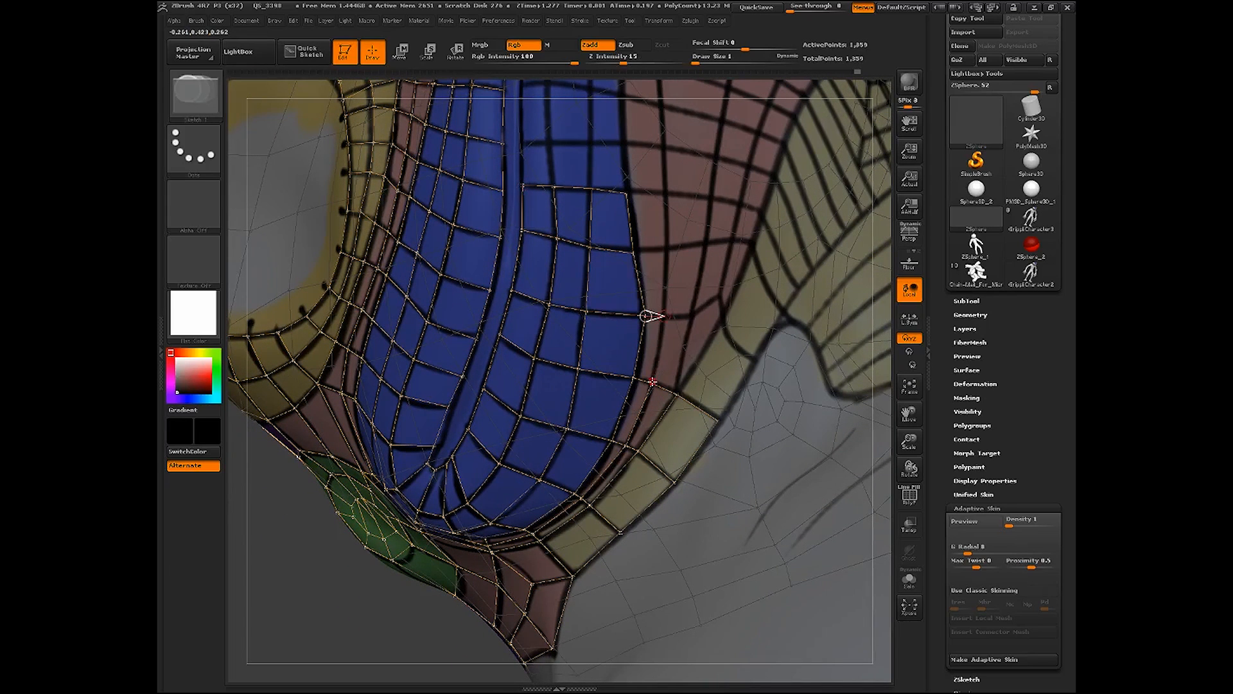
click(678, 389)
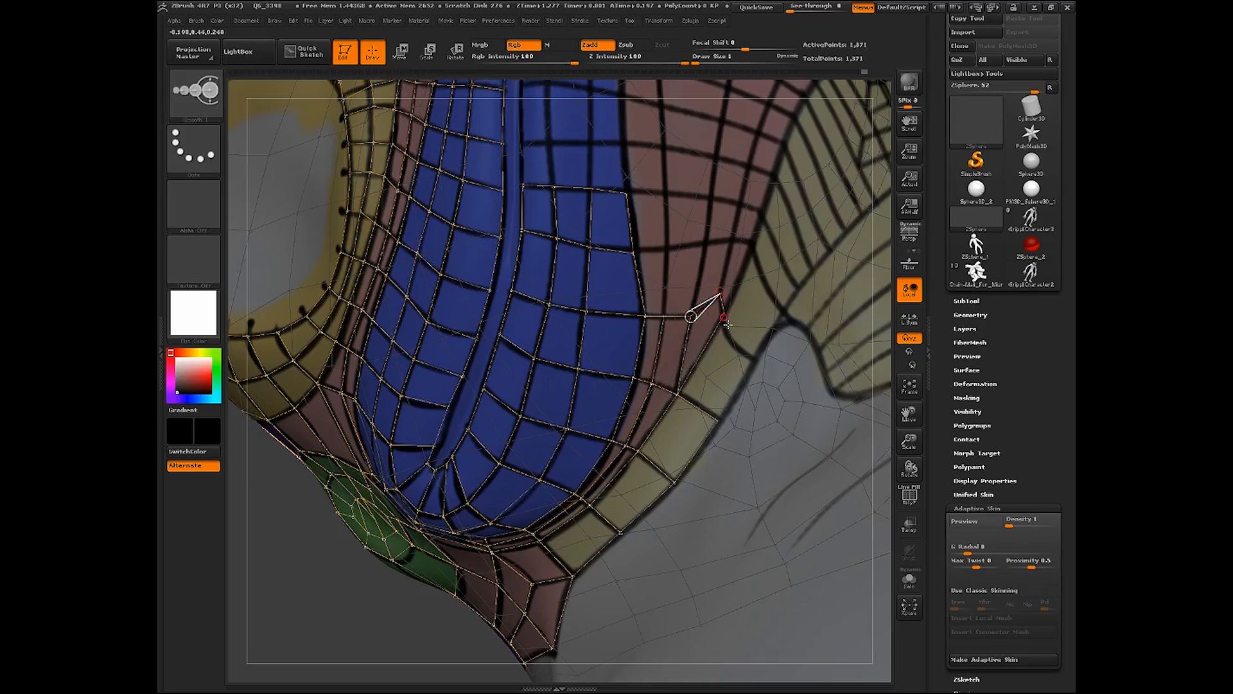
click(752, 355)
Add the olive quad beside the notch tip and continue its cross row of pink quads back to the blue lobe's border
click(784, 318)
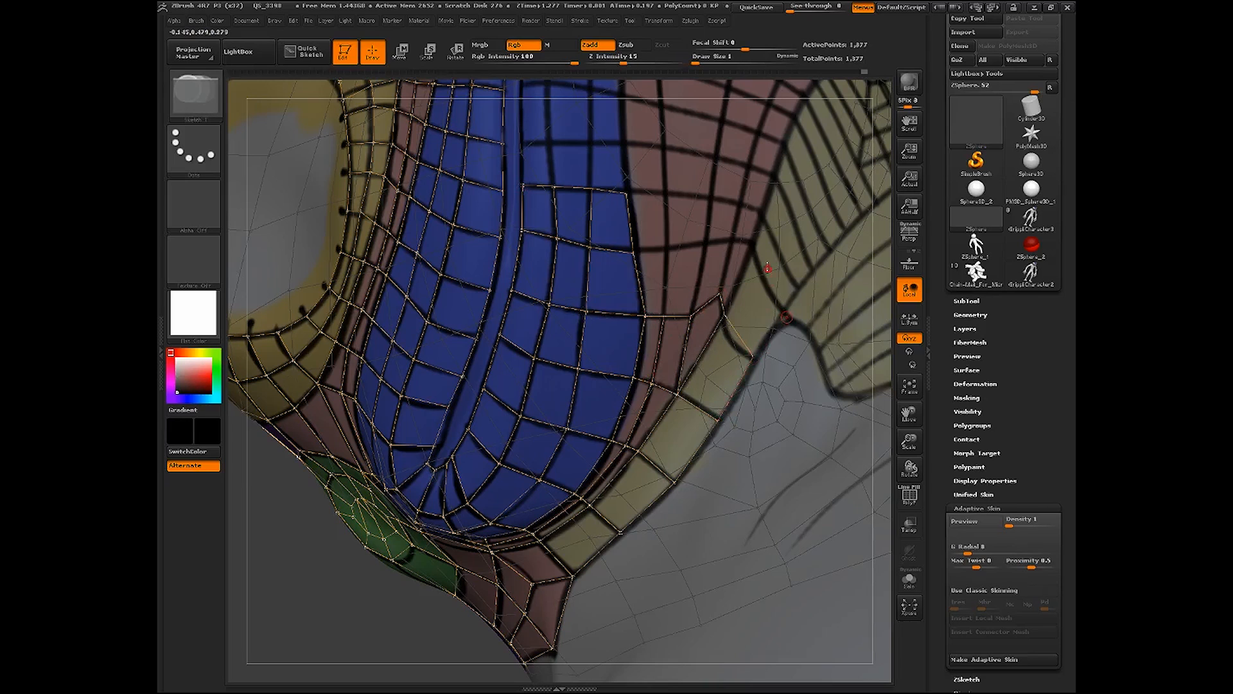
shift+click(753, 246)
click(732, 241)
click(720, 295)
shift+click(732, 241)
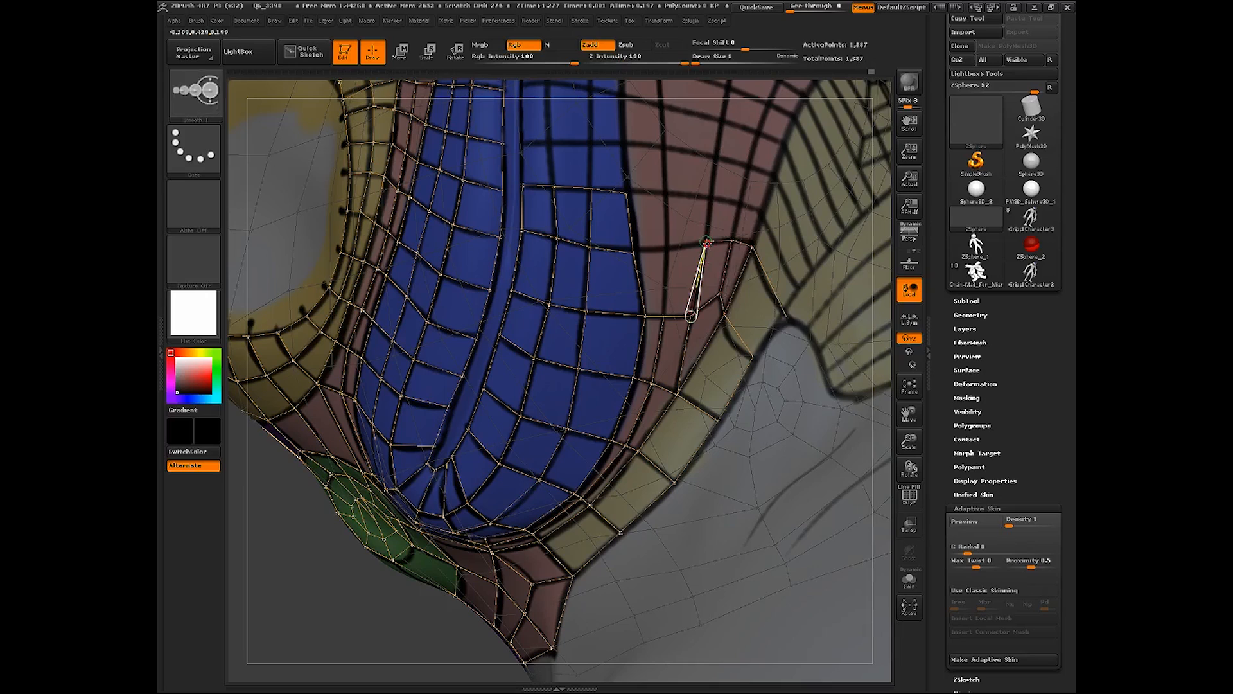
click(668, 246)
shift+click(668, 246)
click(633, 252)
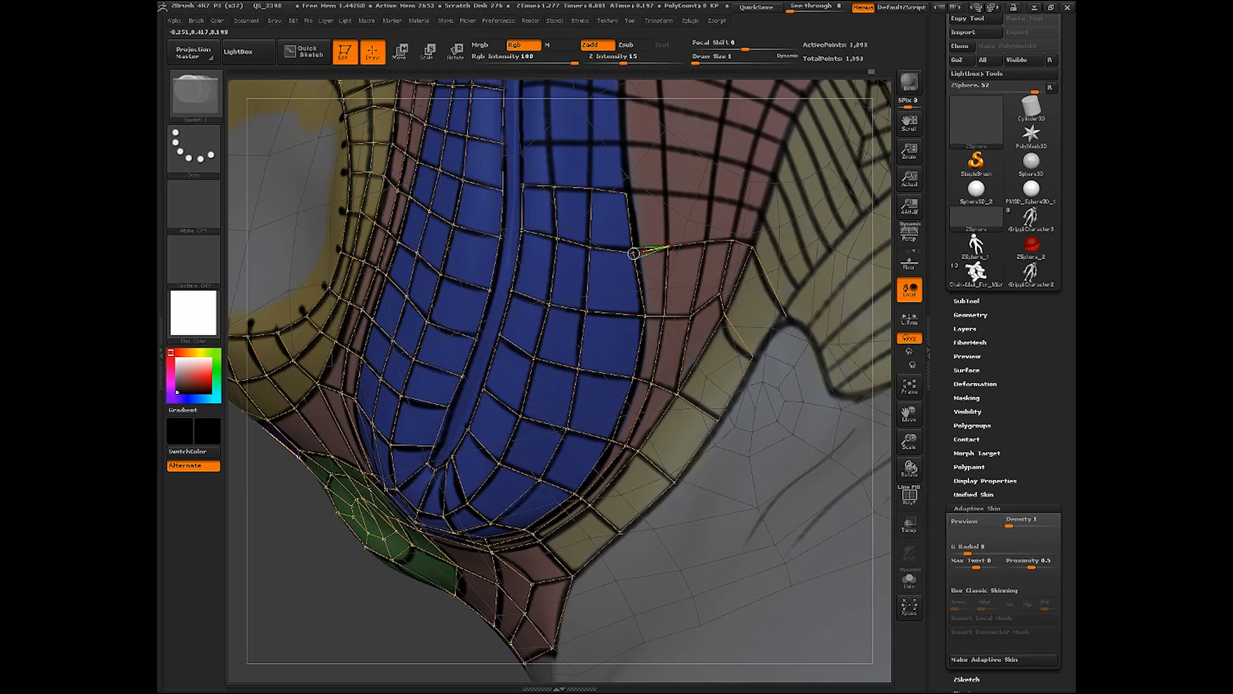
shift+click(667, 246)
Build the next cross row of pink quads from the blue lobe's border to the edge of the olive area
click(666, 194)
click(627, 193)
shift+click(666, 195)
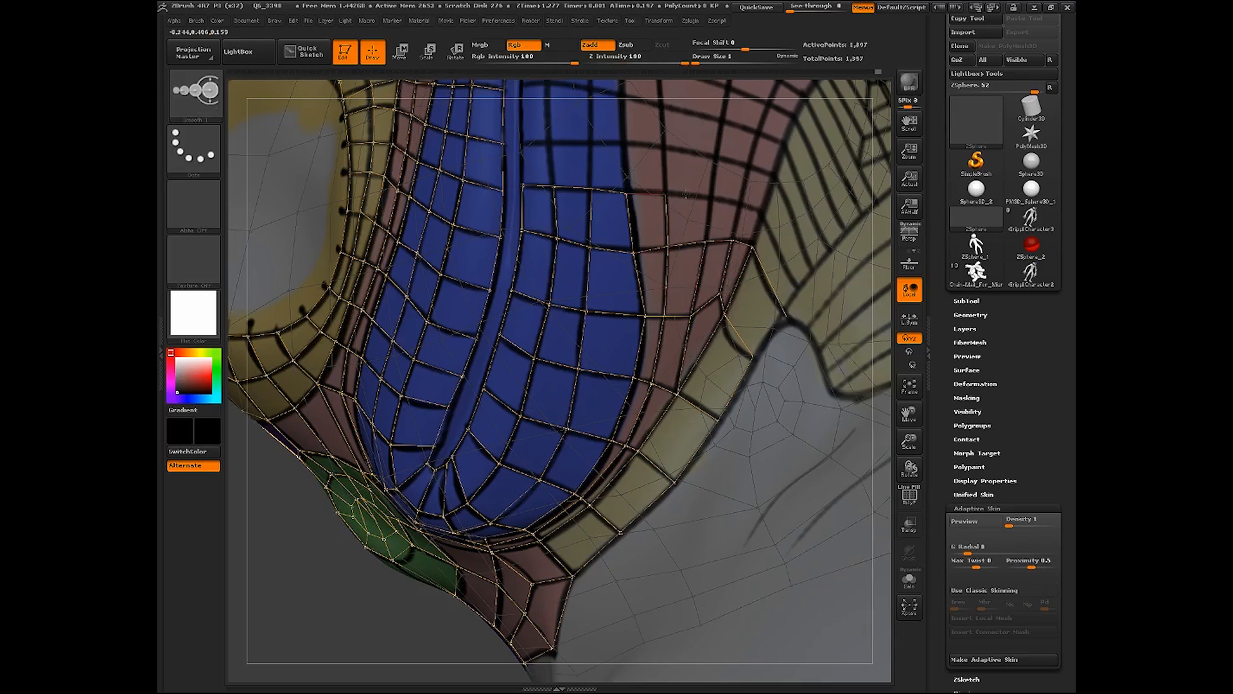
click(711, 196)
click(706, 241)
click(746, 201)
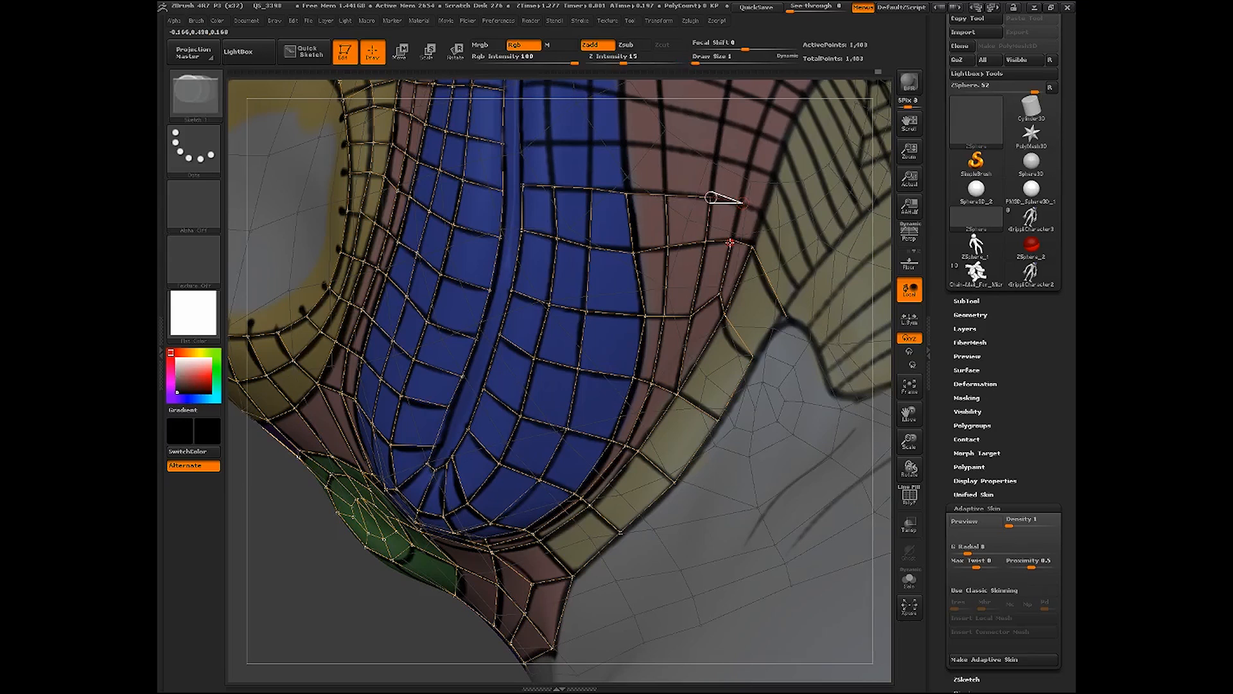
click(744, 204)
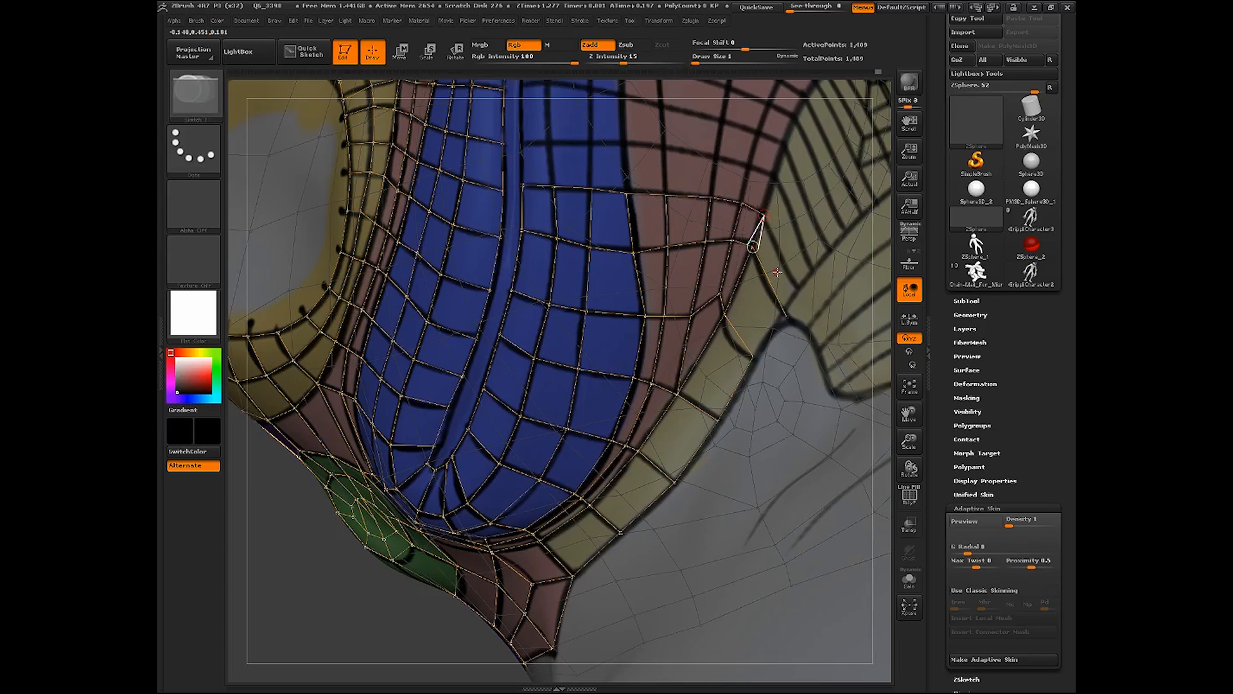
Continue the inner column of the blue area upward along the crease with four quads
drag(749, 234, 474, 403)
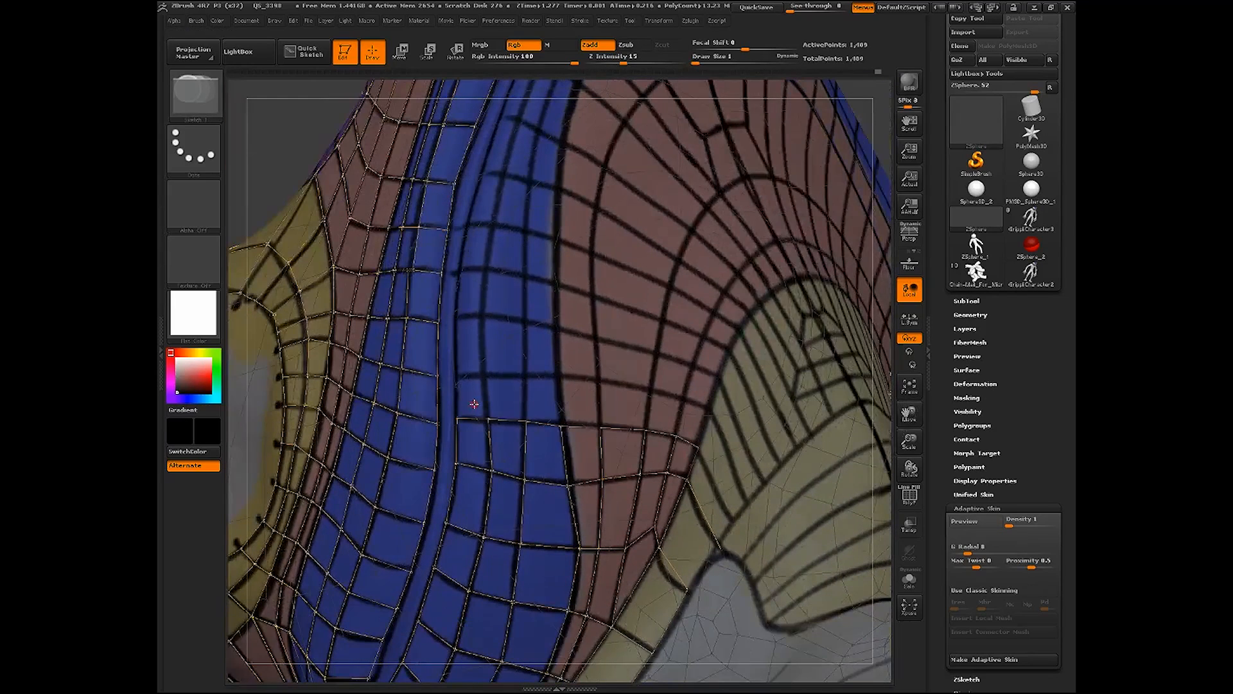
click(486, 374)
click(456, 373)
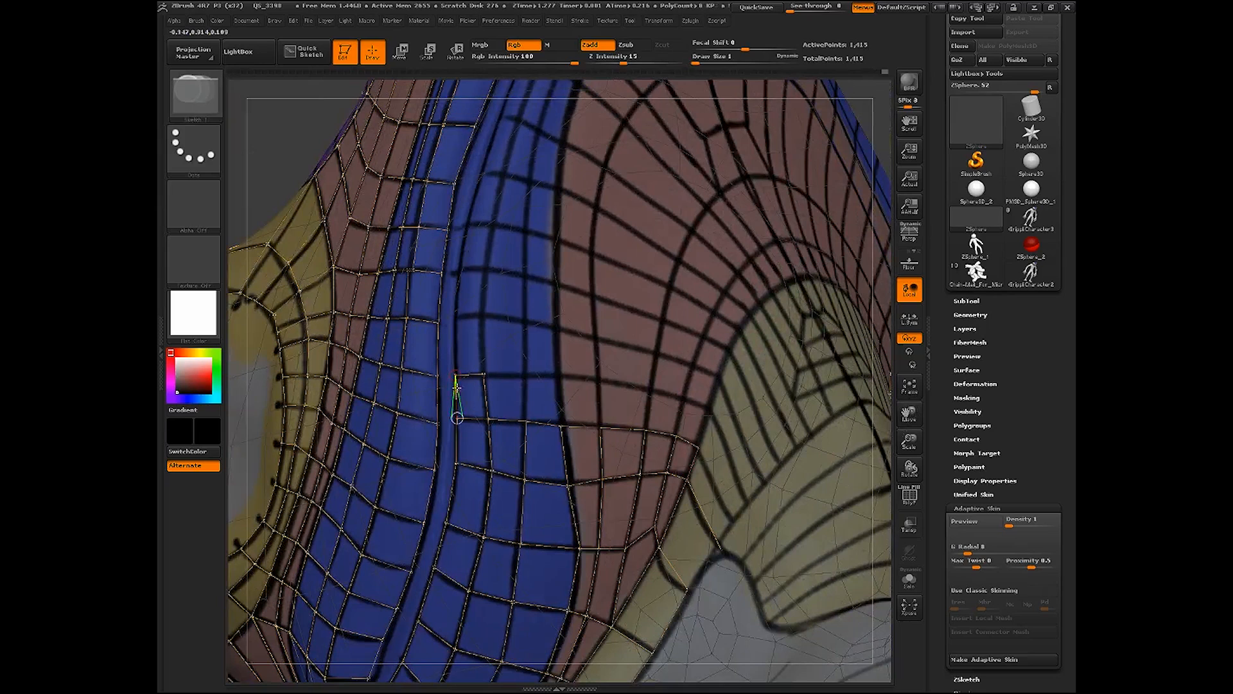
click(455, 375)
click(483, 372)
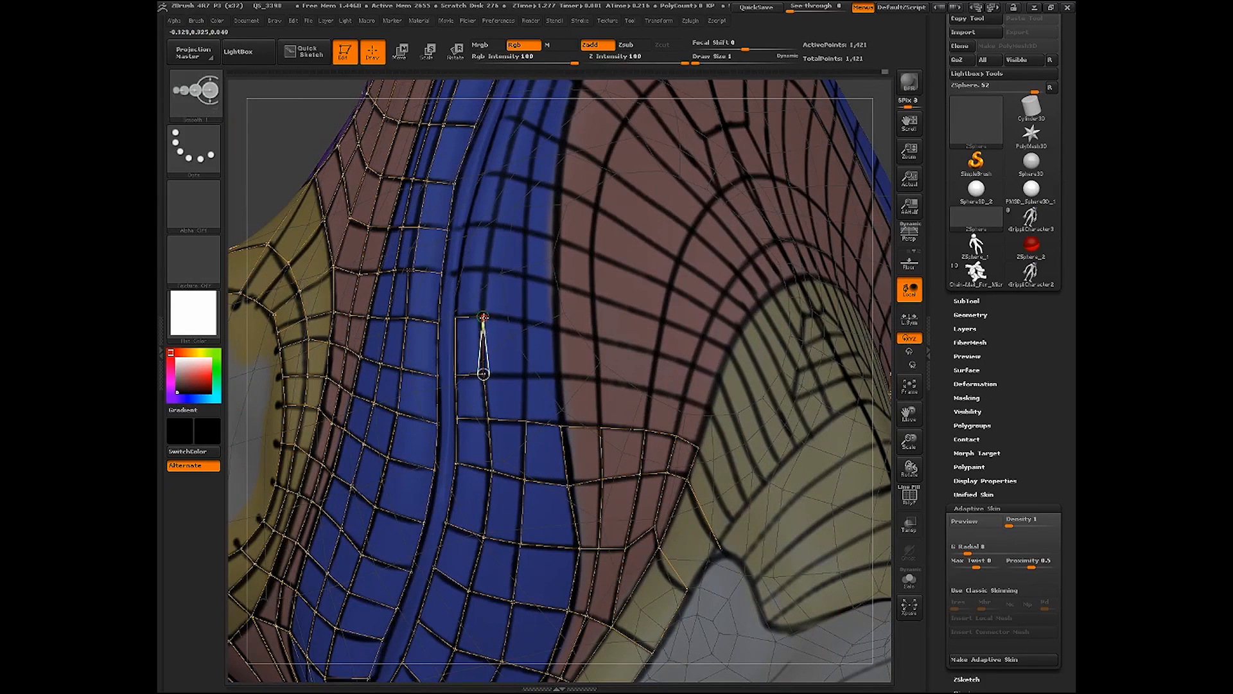
ctrl+click(482, 316)
click(486, 272)
click(461, 270)
click(456, 317)
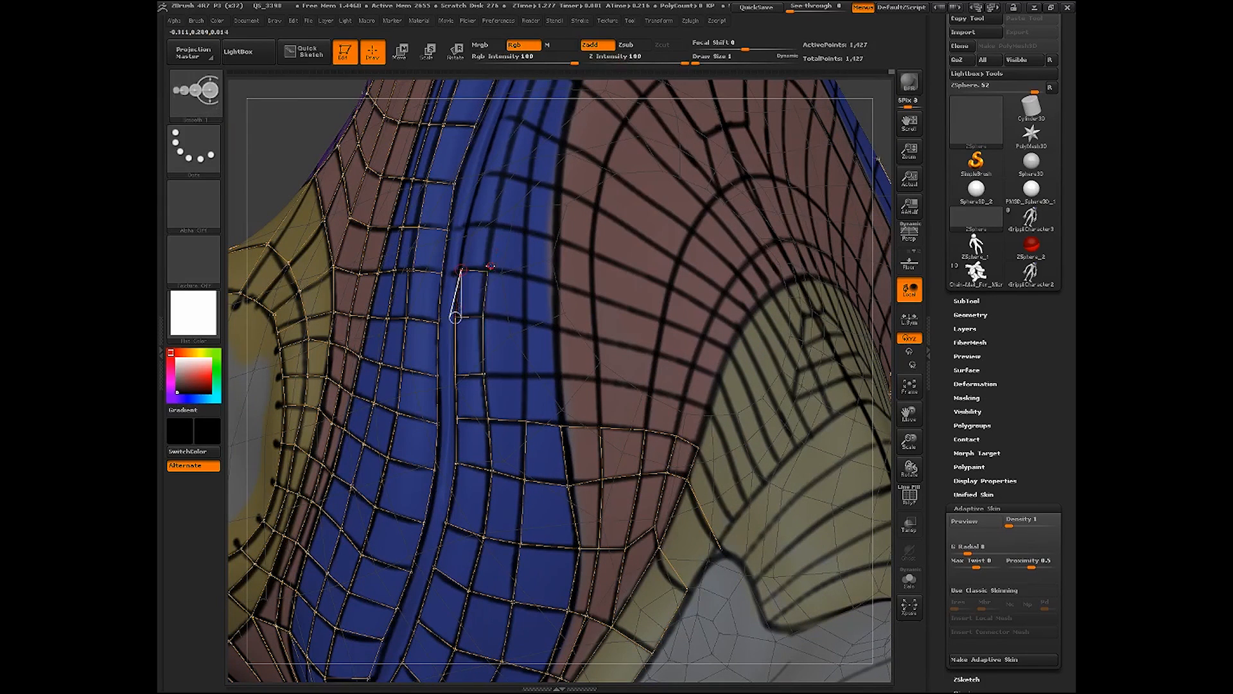
click(493, 224)
click(461, 270)
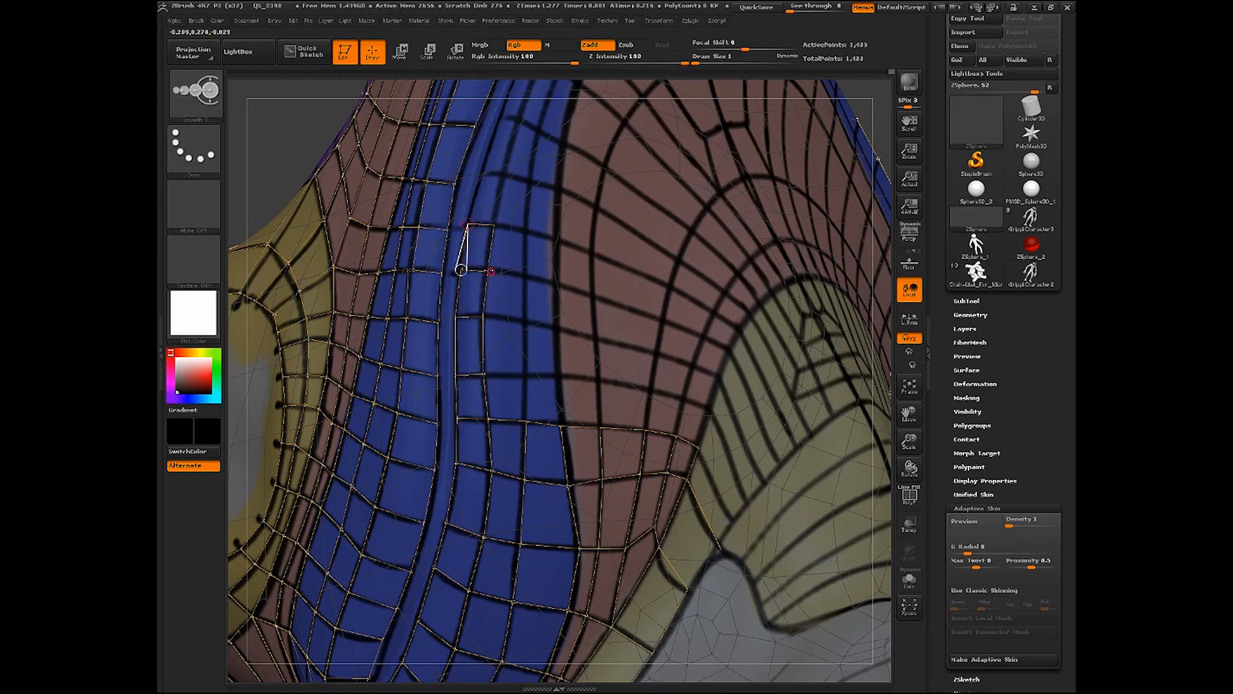
Fill the middle column of the blue area with three quads beside the new inner column
shift+click(487, 271)
click(526, 278)
click(525, 322)
click(484, 316)
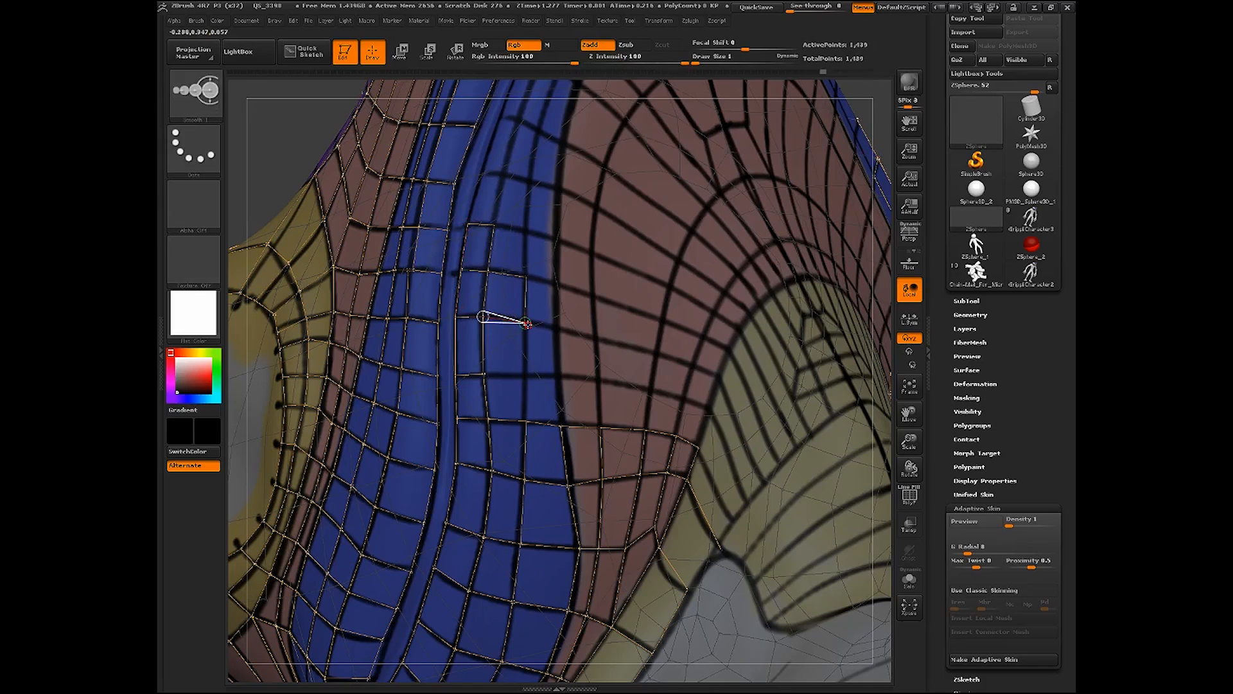
shift+click(525, 322)
click(484, 375)
shift+click(526, 374)
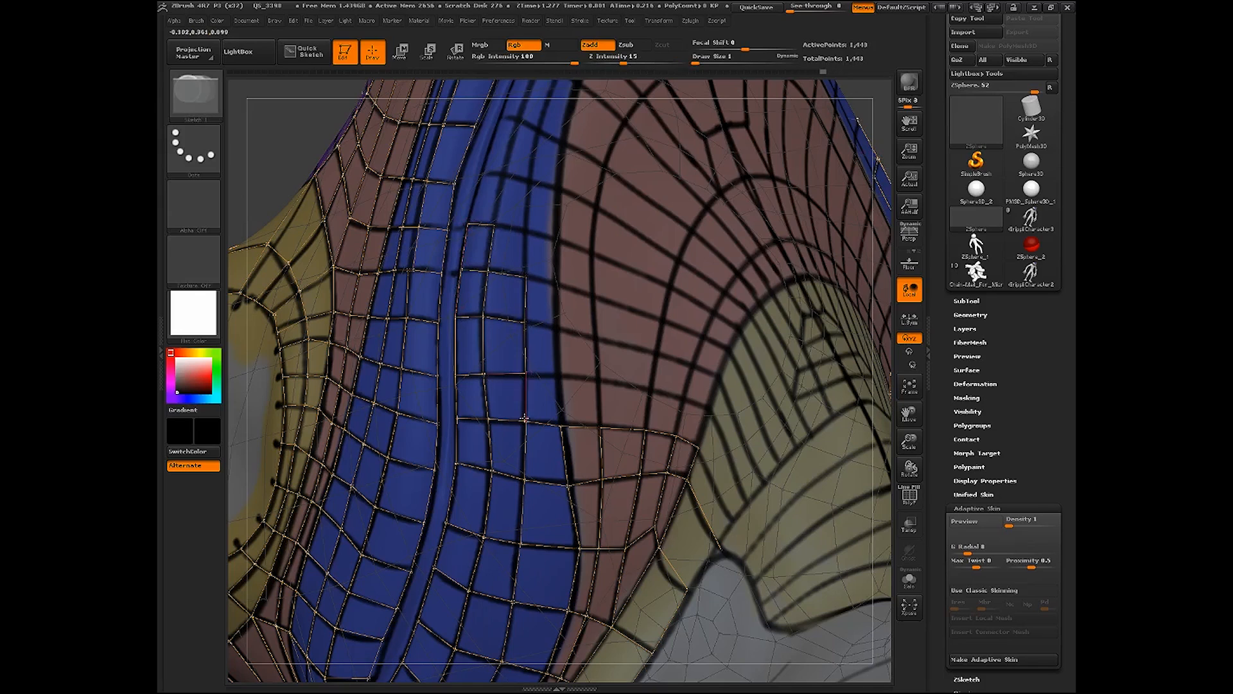
click(526, 422)
shift+click(526, 374)
Complete the cross row from the blue area's outer column across the pink area to the olive border
click(560, 425)
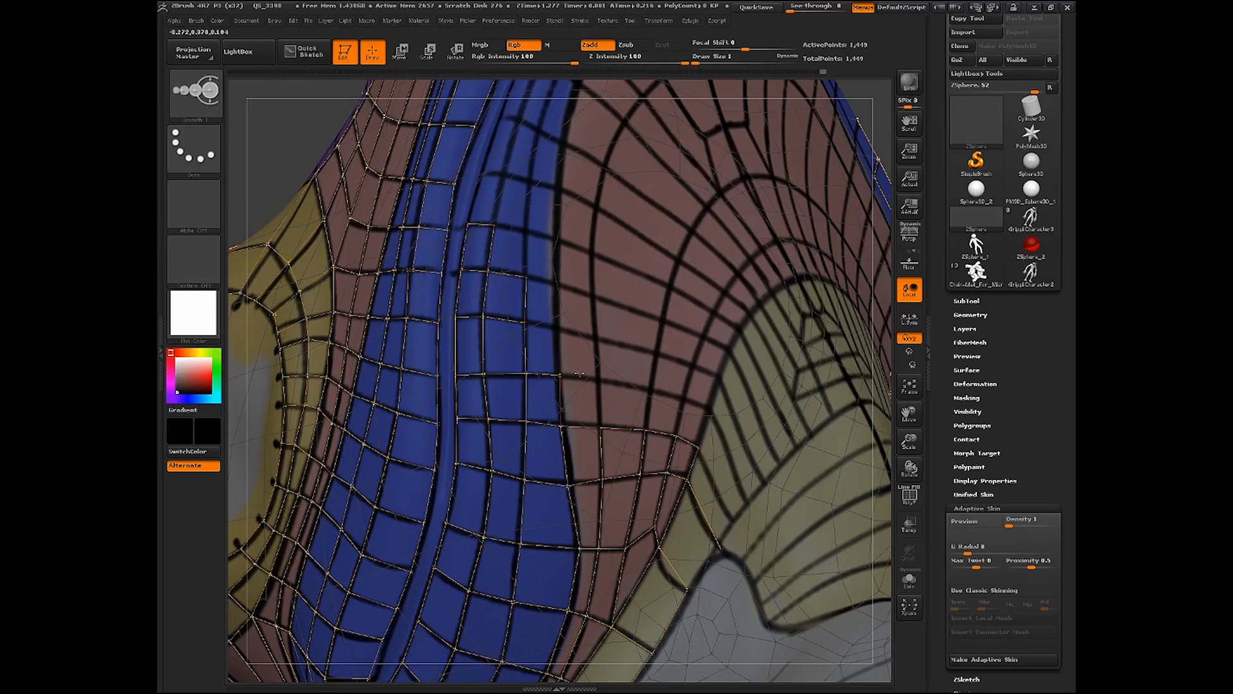
shift+click(560, 376)
click(600, 379)
click(600, 427)
click(650, 390)
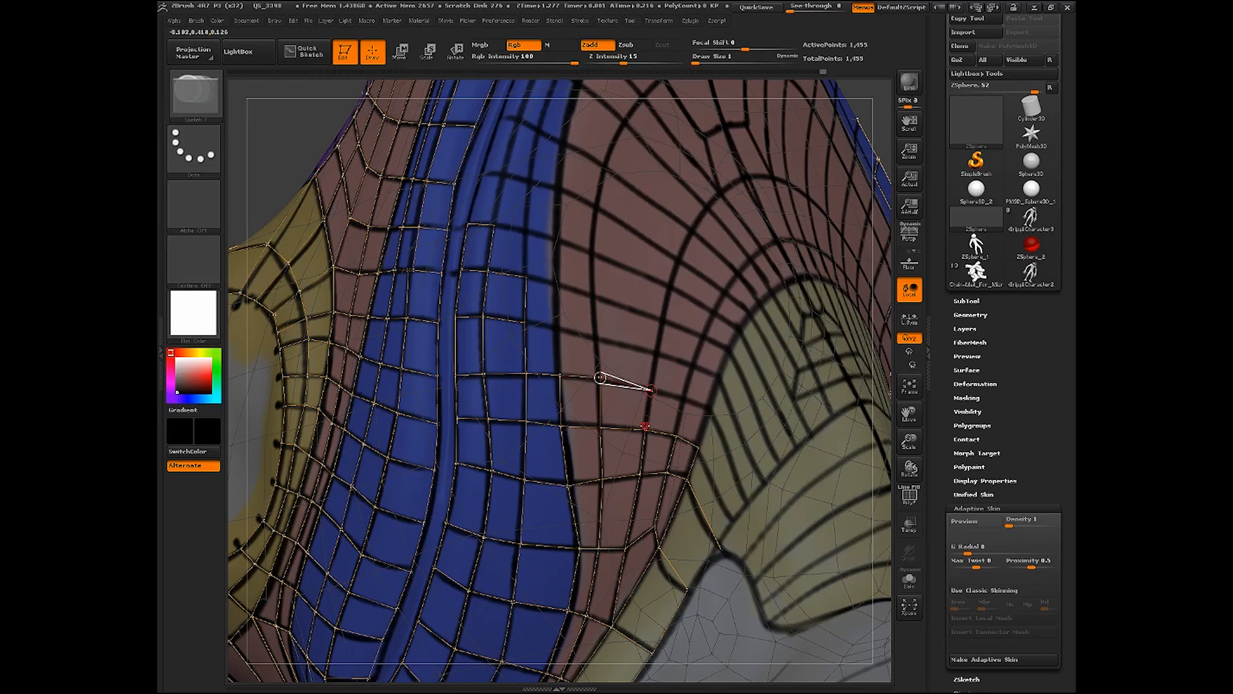
click(645, 429)
shift+click(651, 390)
click(677, 434)
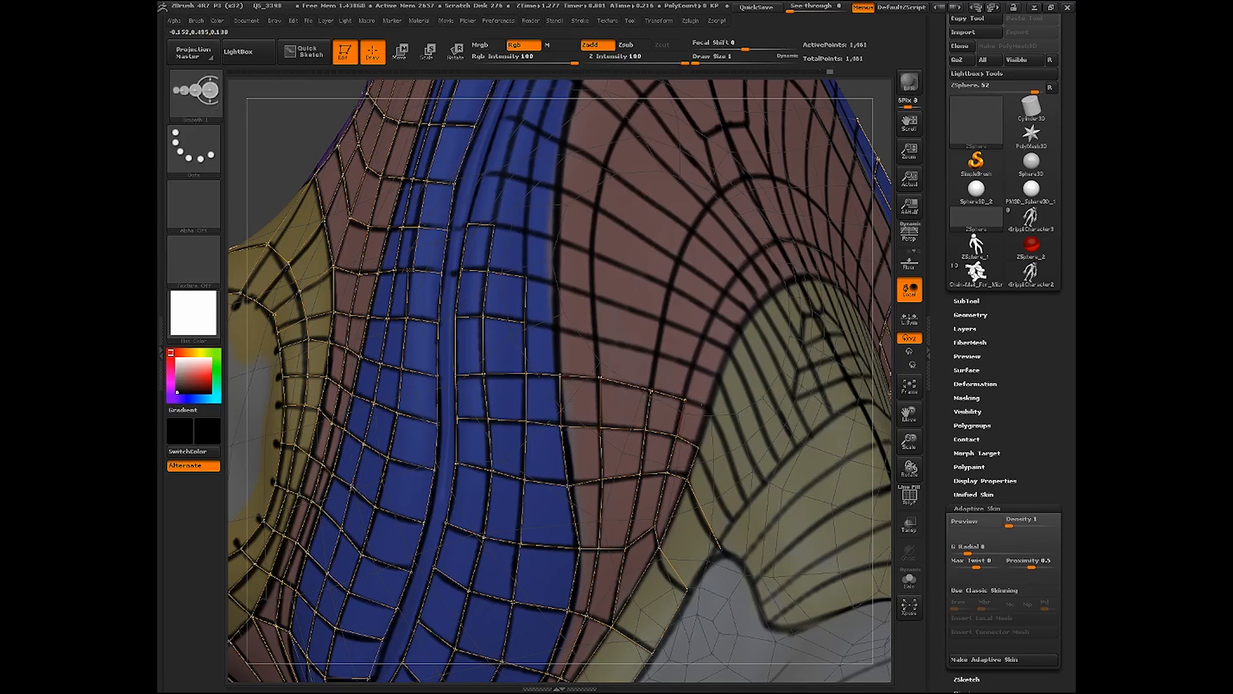
shift+click(686, 400)
click(710, 412)
click(699, 448)
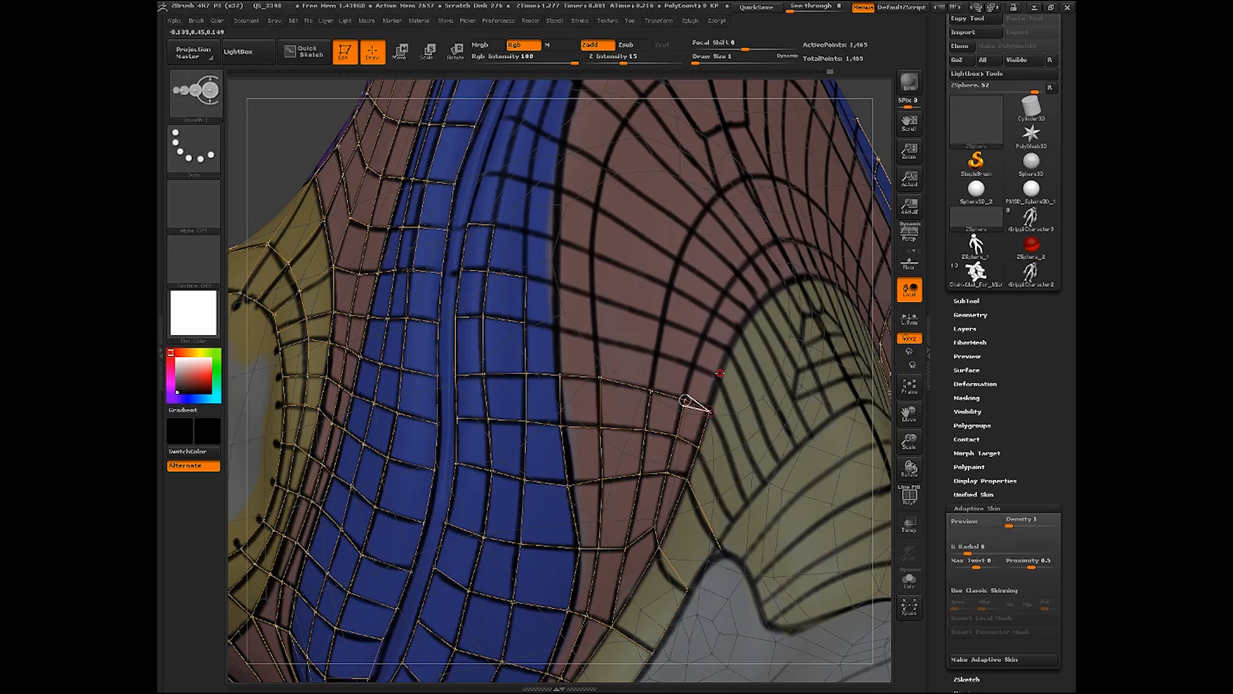
Extend the pink column that follows the olive border with three more quads along the painted arc
shift+click(693, 365)
click(703, 335)
click(730, 349)
click(719, 372)
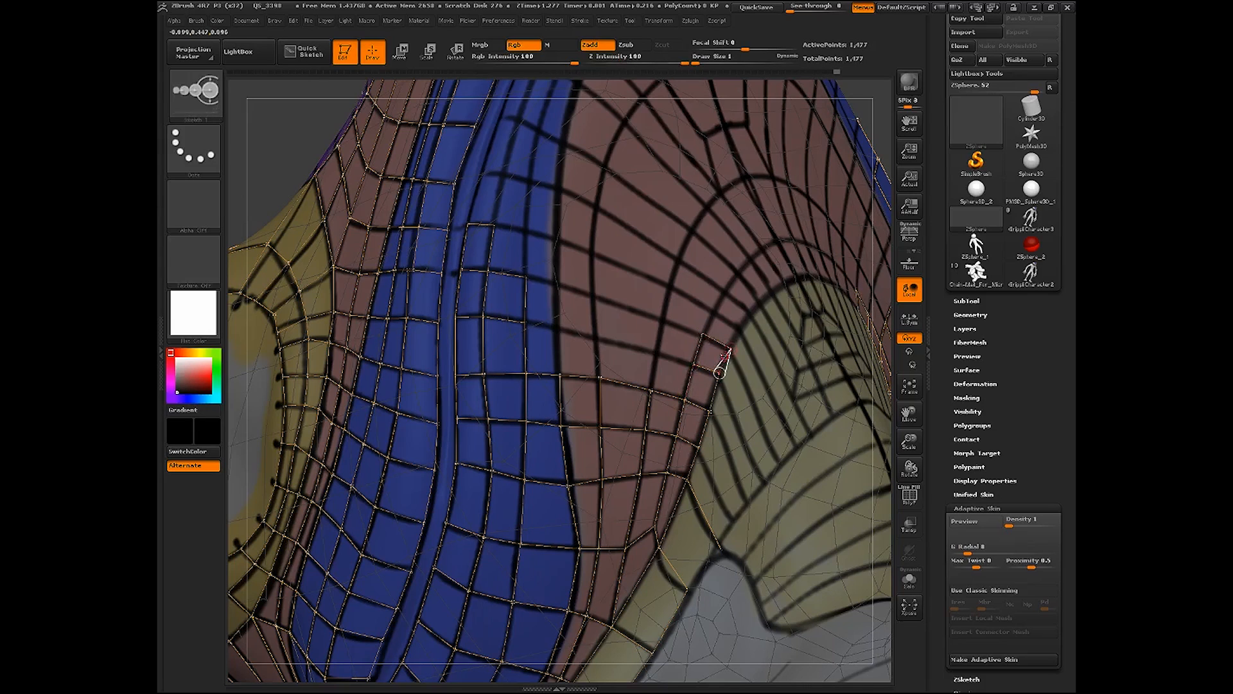
click(720, 314)
click(738, 327)
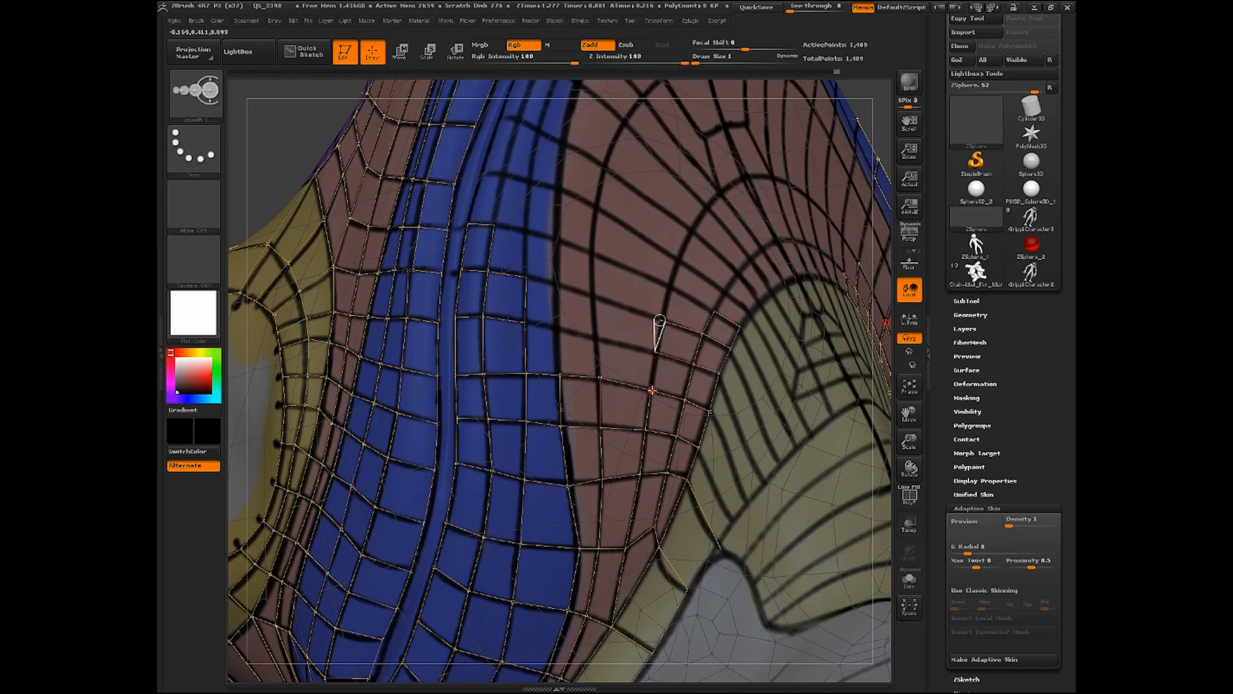
Fill the next two cross rows of pink quads from the olive-side column back to the blue border
click(659, 323)
click(652, 388)
click(599, 336)
ctrl+click(598, 336)
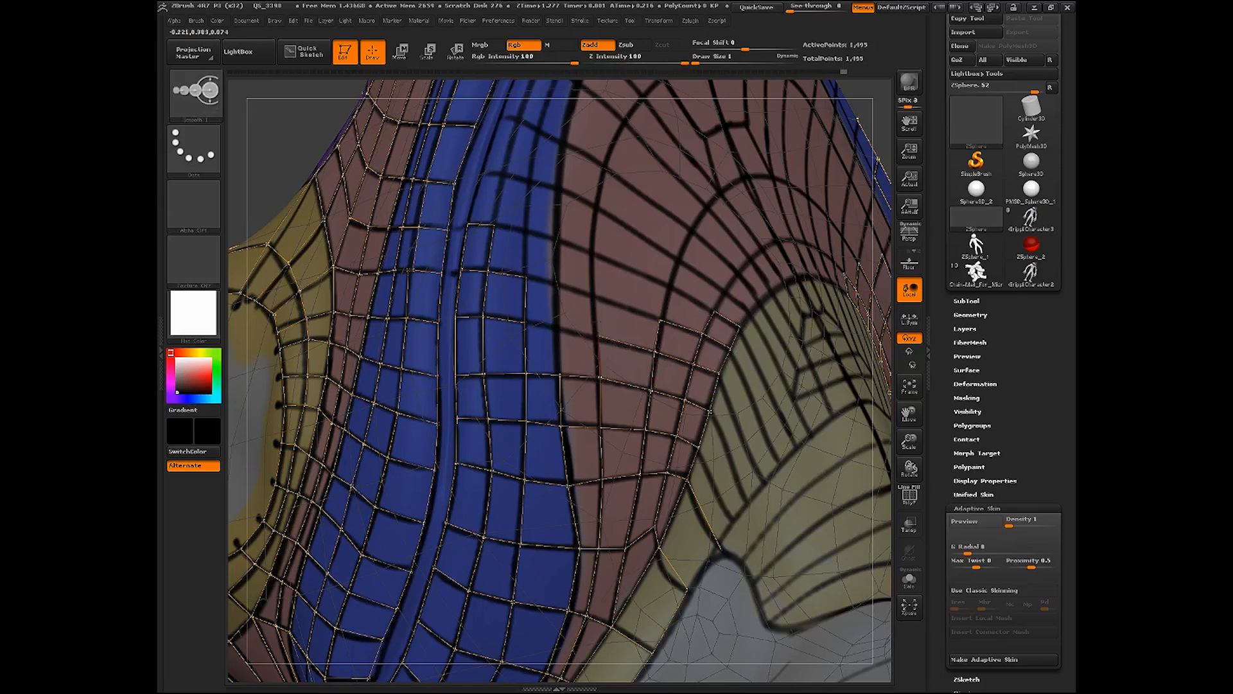
click(594, 297)
ctrl+click(594, 297)
click(557, 284)
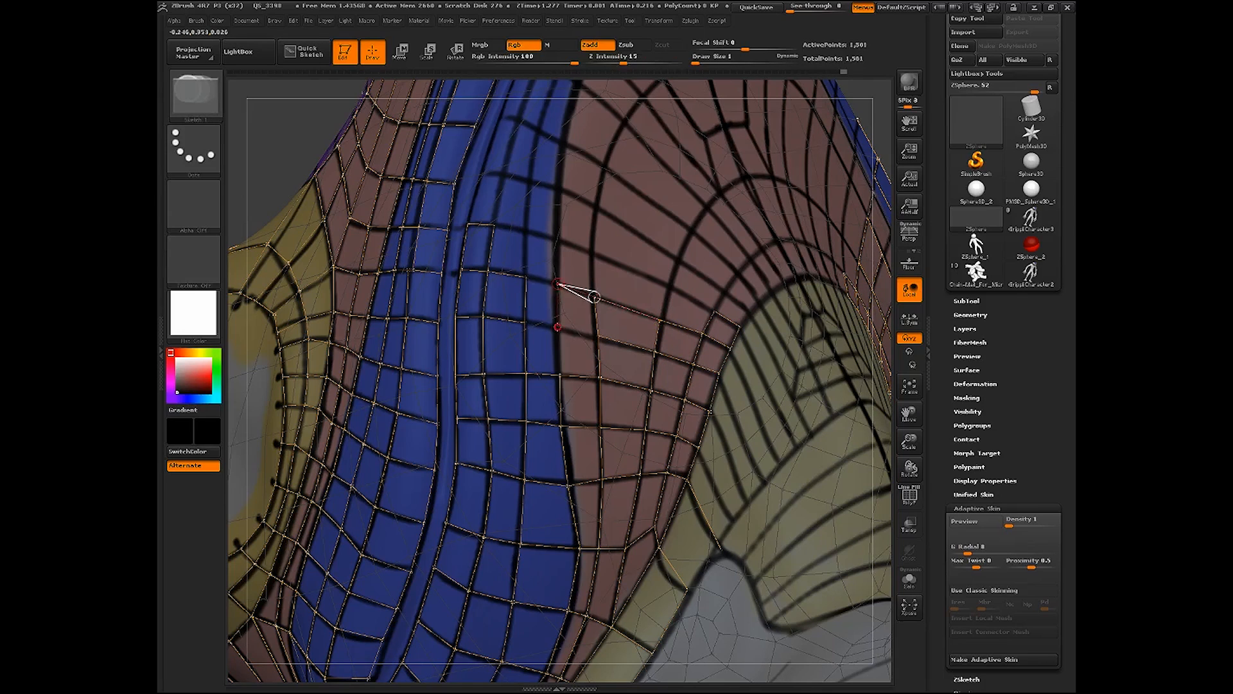
click(557, 327)
click(599, 336)
ctrl+click(557, 327)
click(560, 376)
shift+click(557, 327)
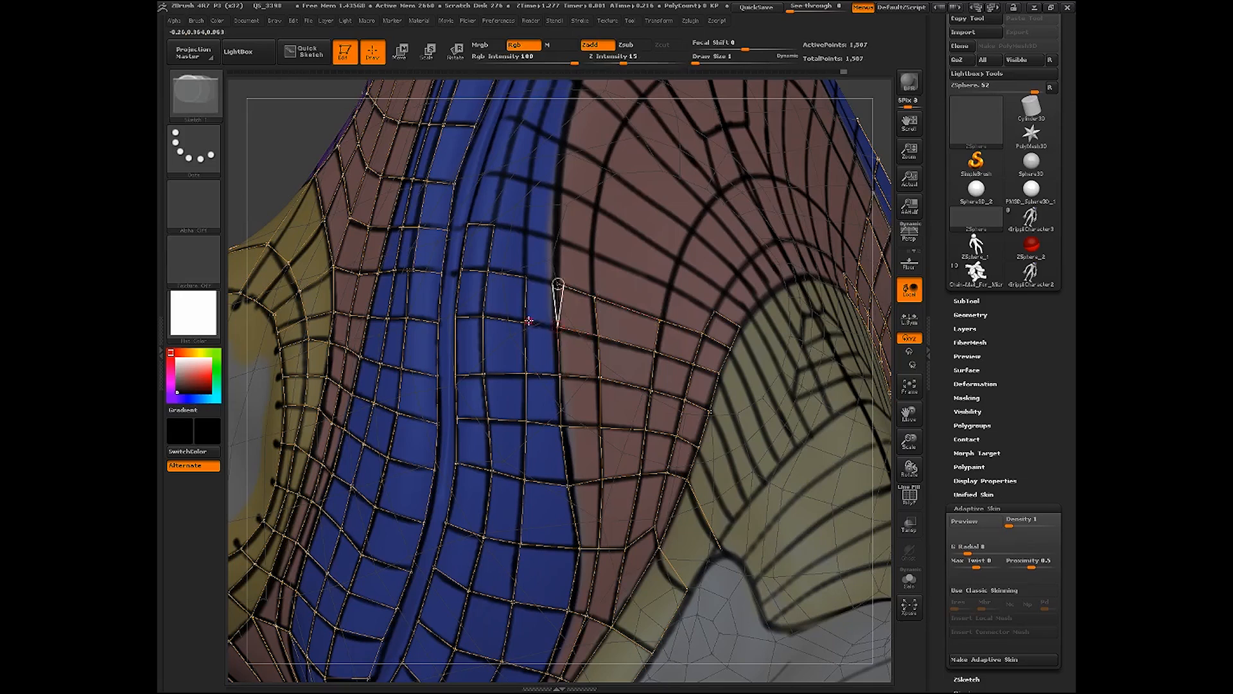
Add the missing outer-column quad of the blue area and complete the row above it with middle and outer quads
ctrl+click(554, 281)
click(527, 277)
ctrl+click(526, 278)
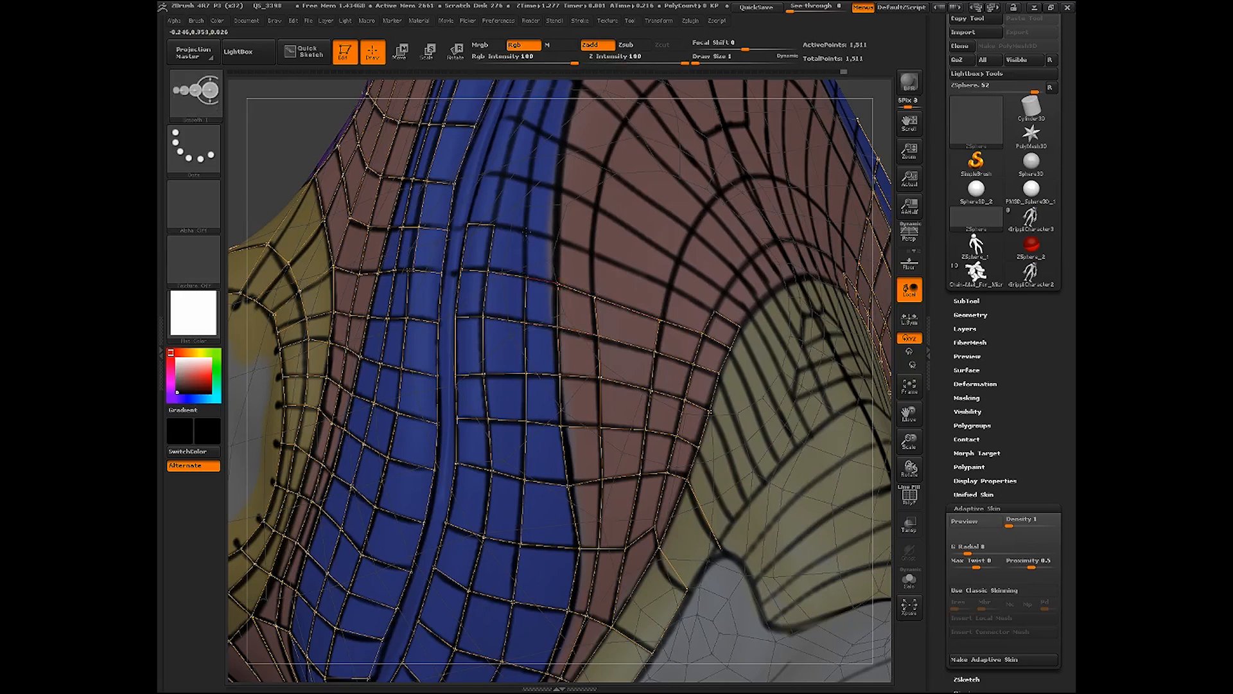
click(527, 232)
click(496, 225)
ctrl+click(528, 232)
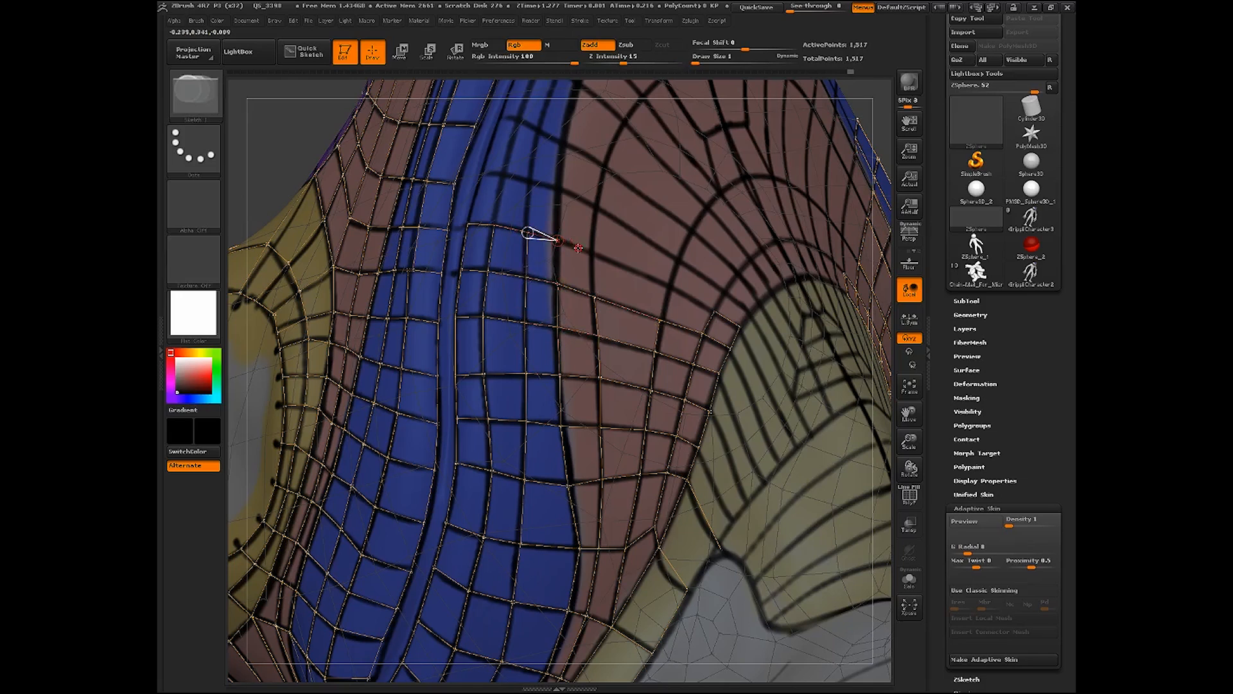
ctrl+click(557, 240)
click(558, 282)
ctrl+click(557, 240)
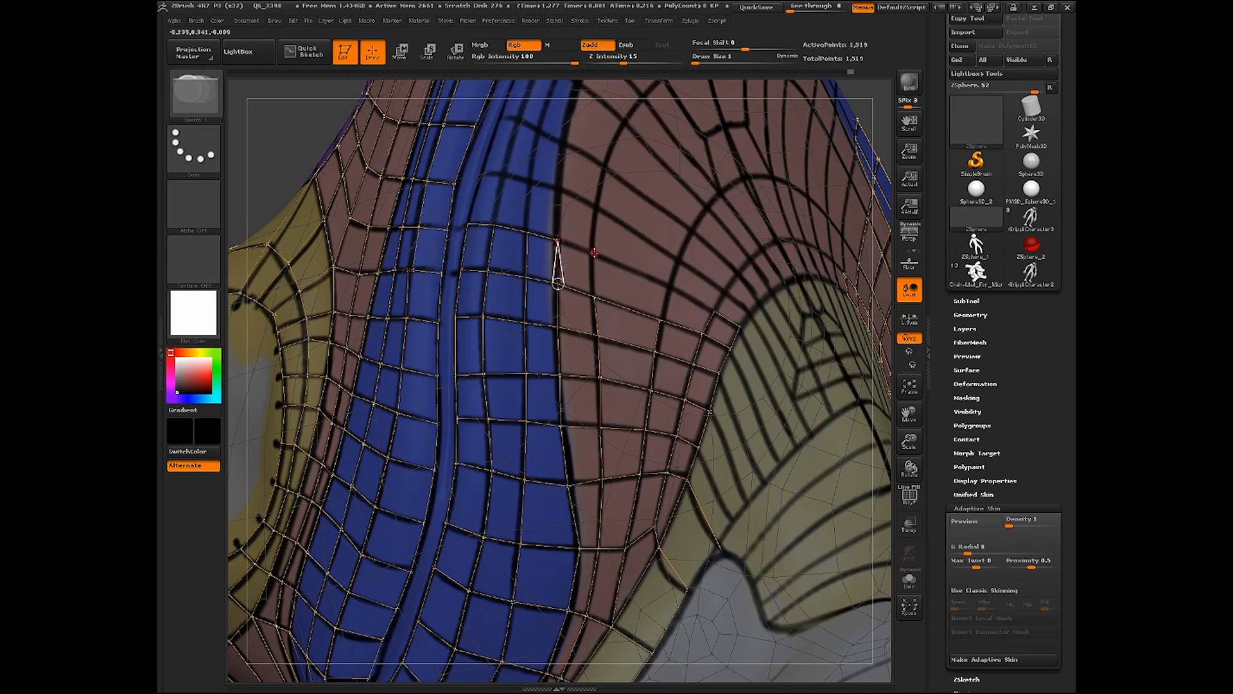
Carry the top blue row into the pink area with two wide quads along the painted cross line
click(594, 252)
click(595, 298)
shift+click(594, 252)
click(672, 288)
click(660, 320)
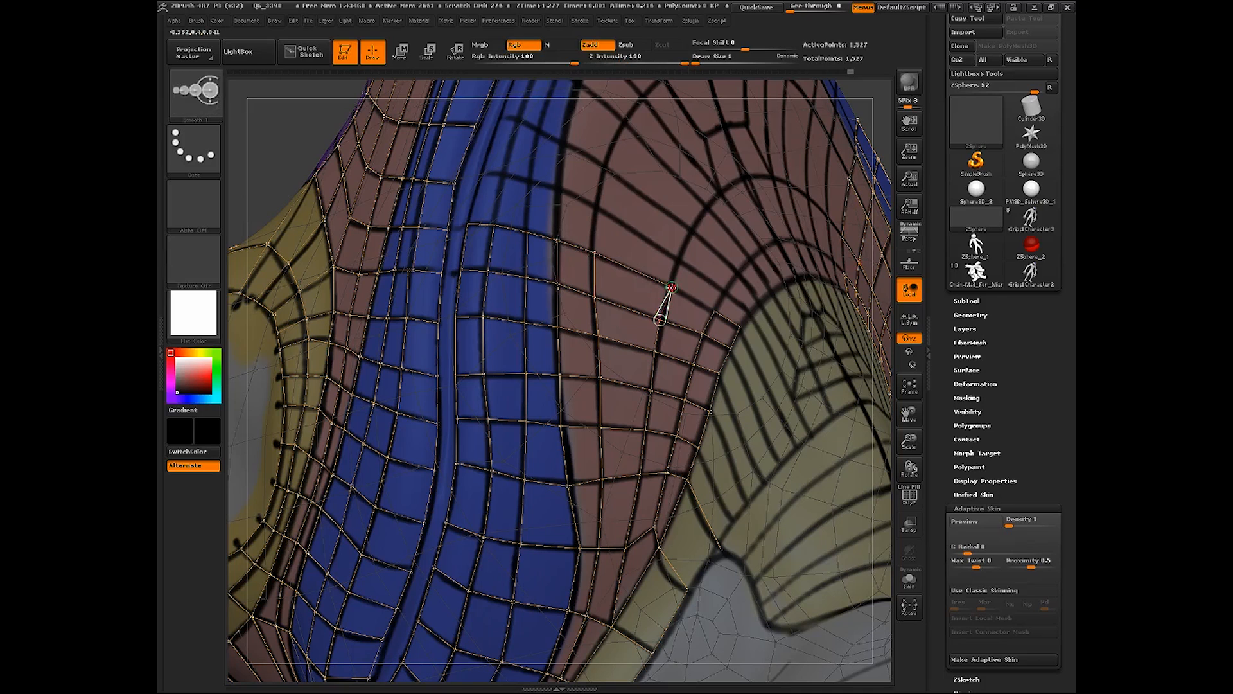
Preview the adaptive skin of the head topology and examine the mesh along the crease for gaps
drag(902, 436, 831, 428)
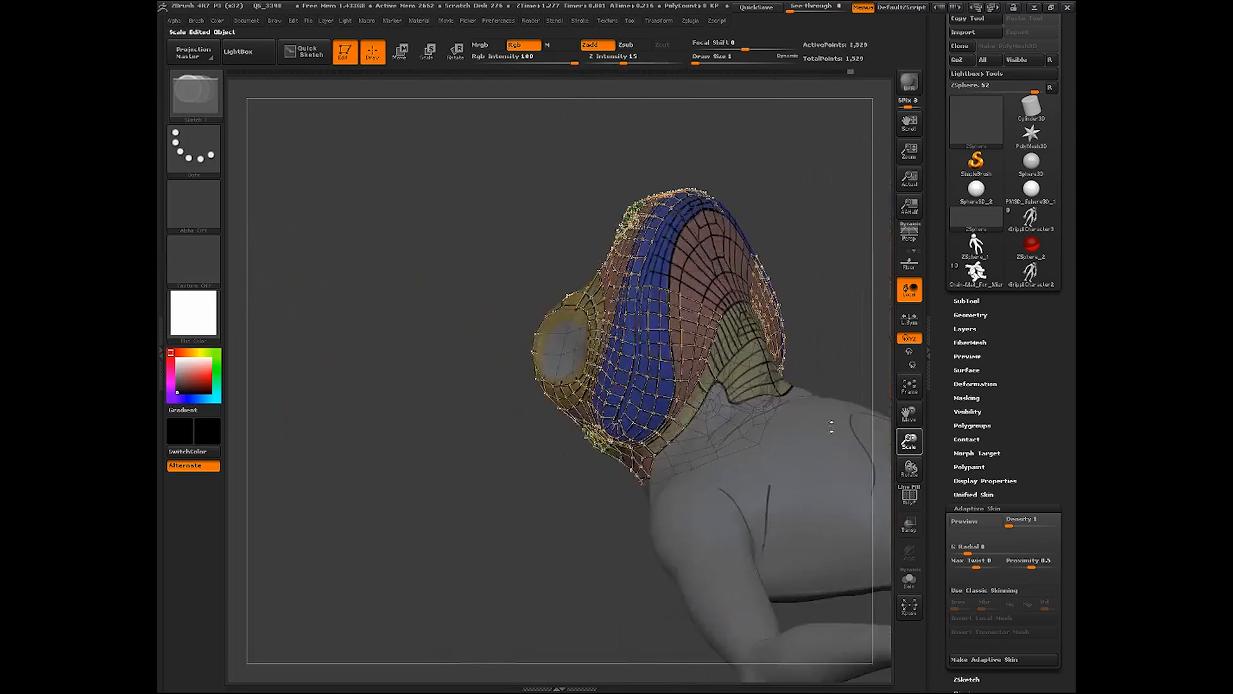
drag(543, 565, 617, 578)
key(a)
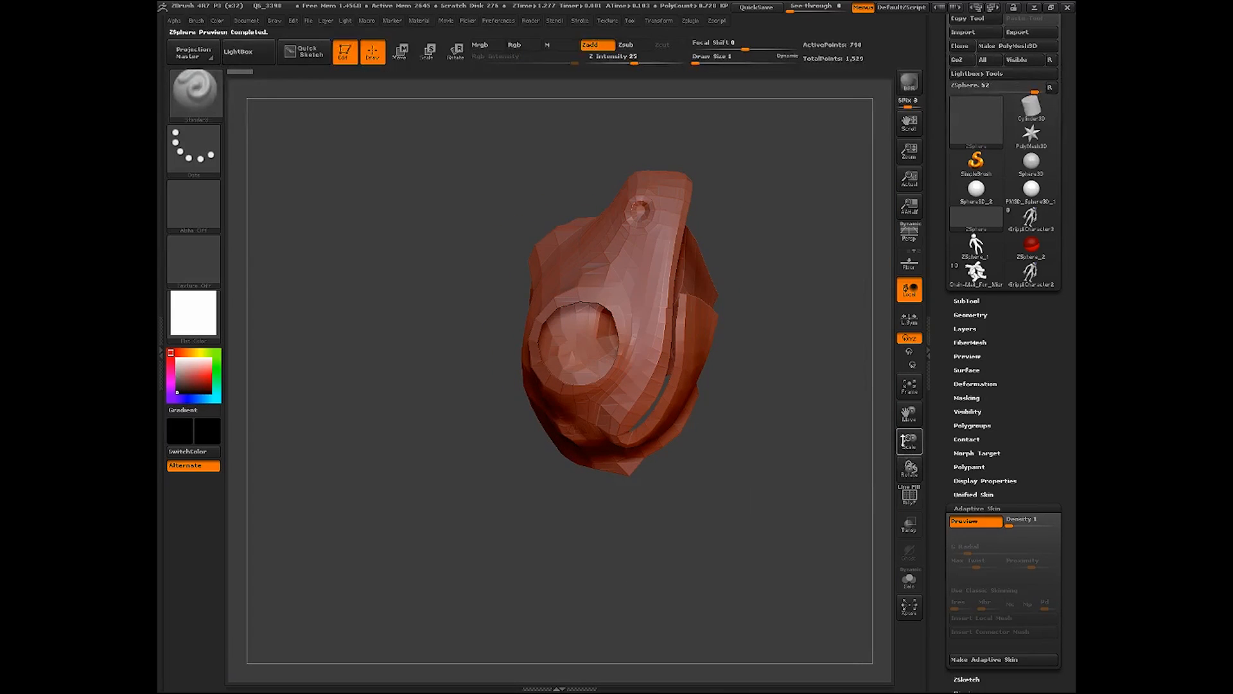
drag(841, 514, 806, 522)
drag(909, 446, 760, 454)
drag(910, 415, 993, 582)
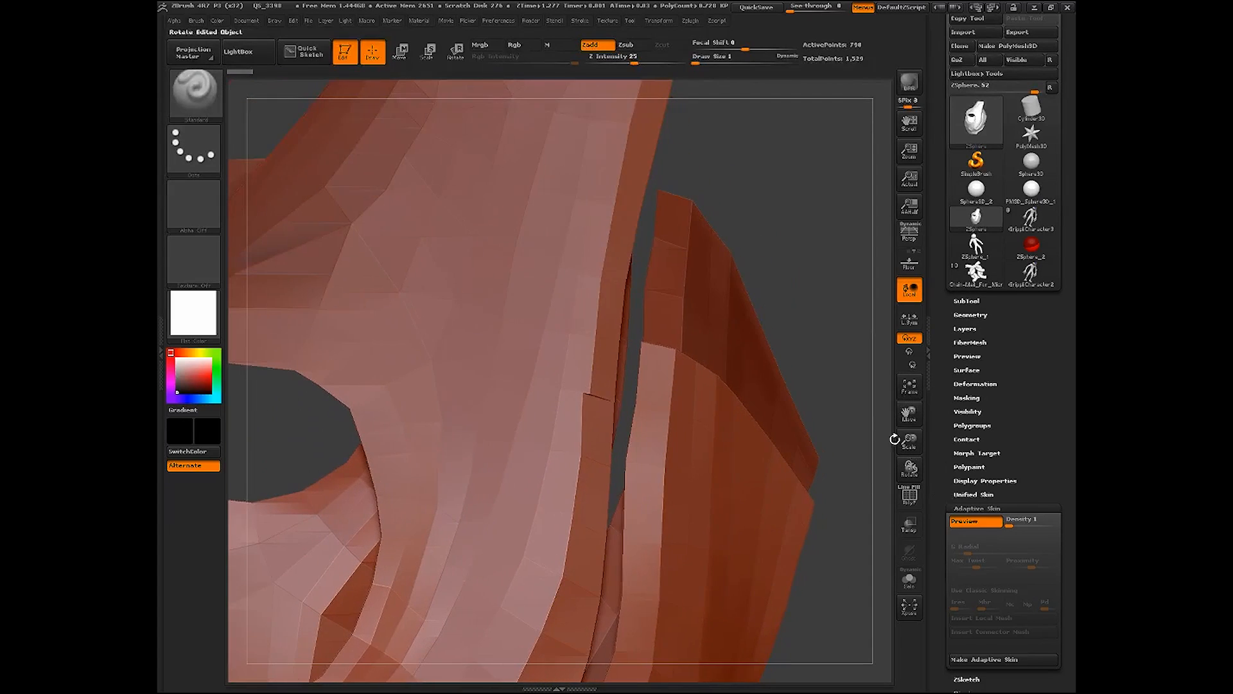
drag(835, 373, 793, 395)
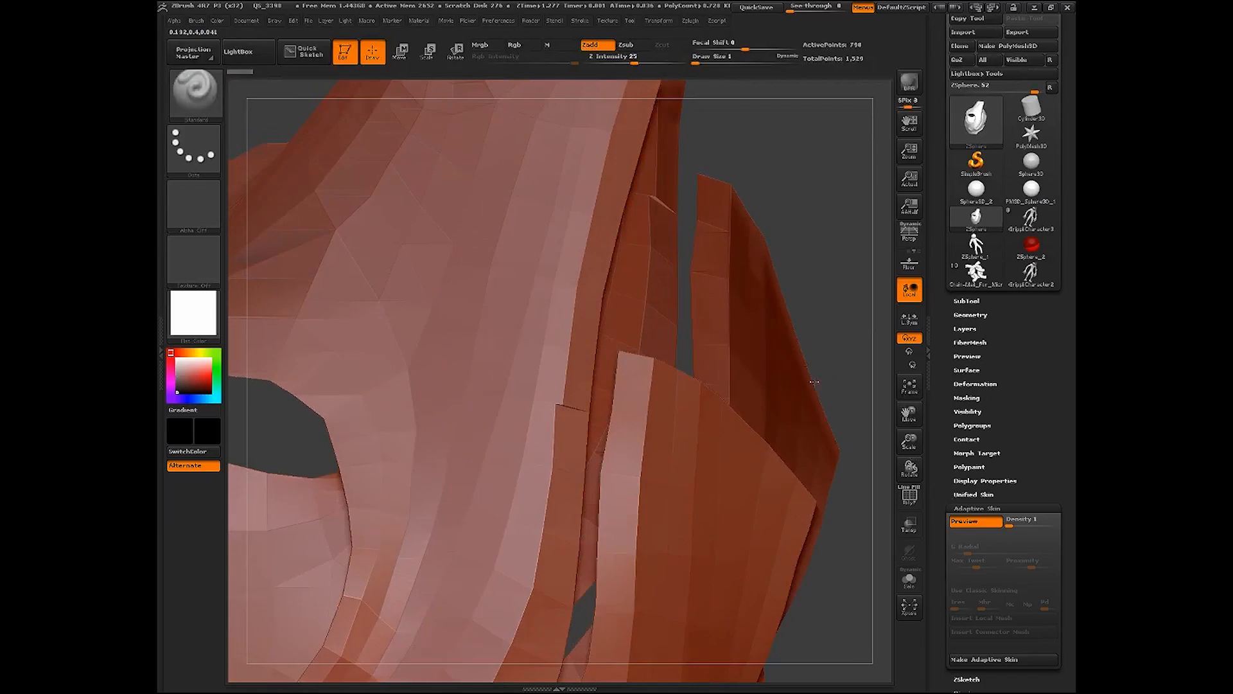
Leave the skin preview and draw the missing edge between two cross rows in the blue strip beside the crease
key(a)
drag(911, 443, 895, 487)
mouse_move(914, 416)
mouse_down()
mouse_move(1020, 454)
mouse_move(979, 434)
mouse_up()
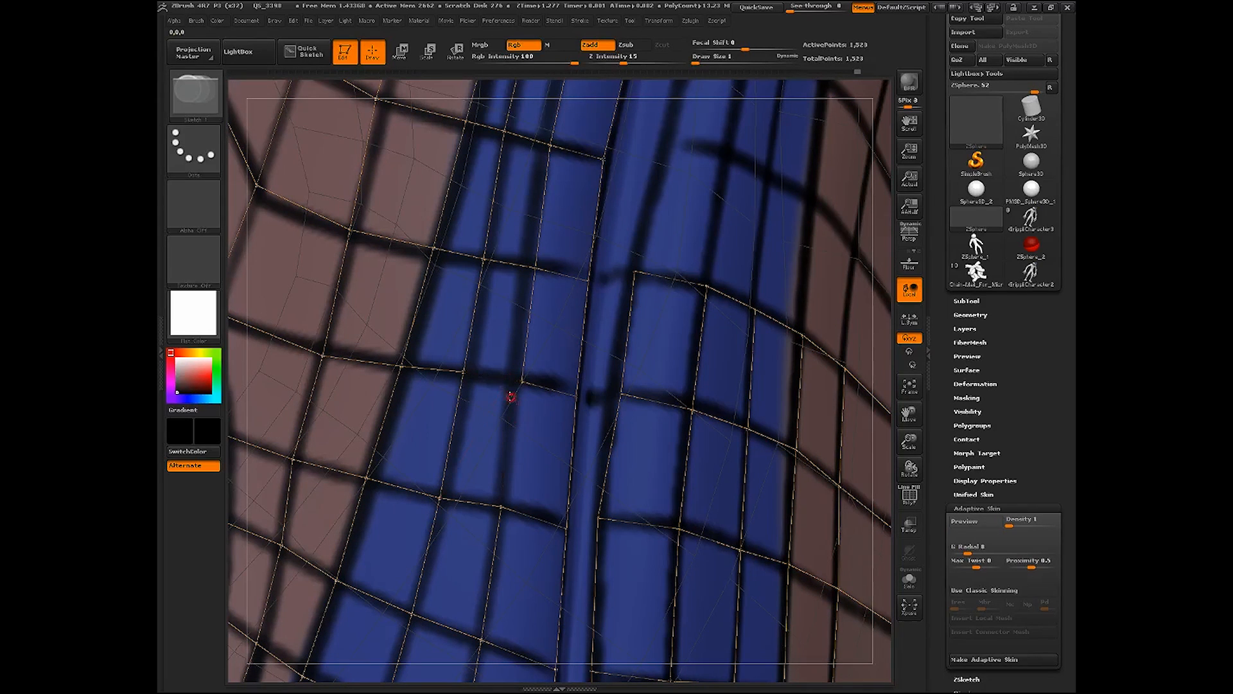
key(shift)
mouse_move(522, 379)
mouse_down()
mouse_move(465, 369)
mouse_move(523, 266)
mouse_move(542, 504)
mouse_up()
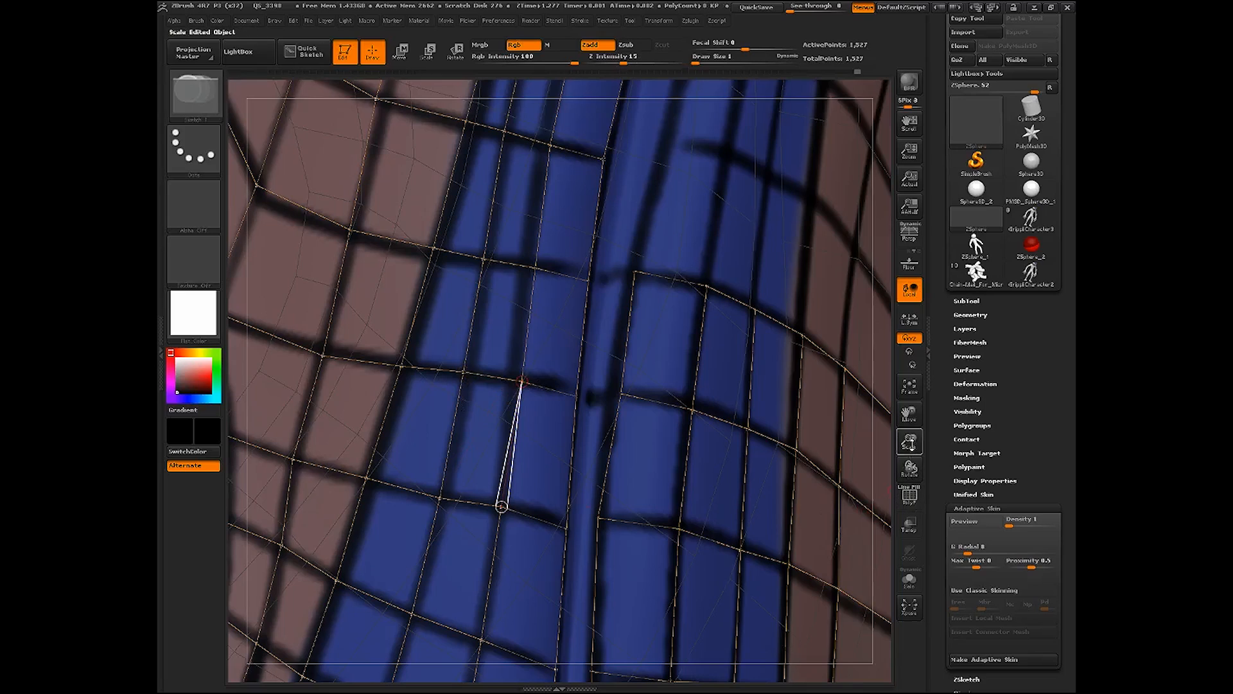
mouse_move(909, 442)
mouse_down()
mouse_move(910, 415)
mouse_move(859, 534)
mouse_up()
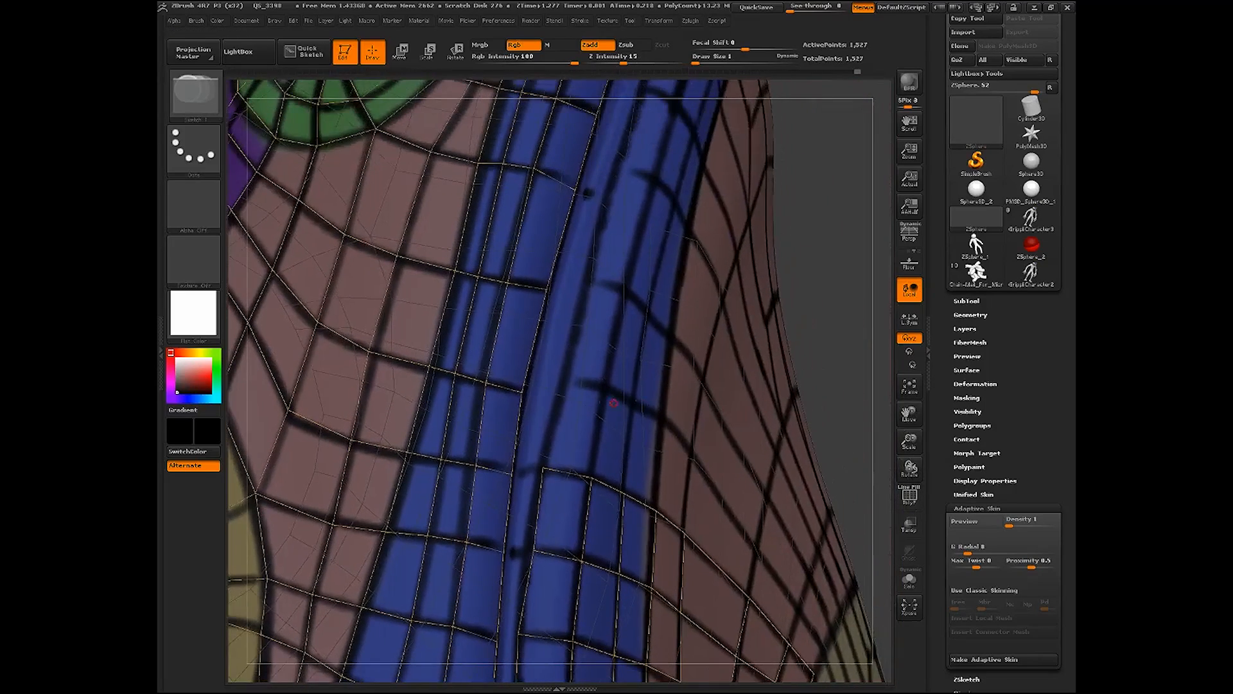
Draw two stacked inner-column quads up the blue strip beside the crease, following the painted cross lines
drag(589, 477, 582, 560)
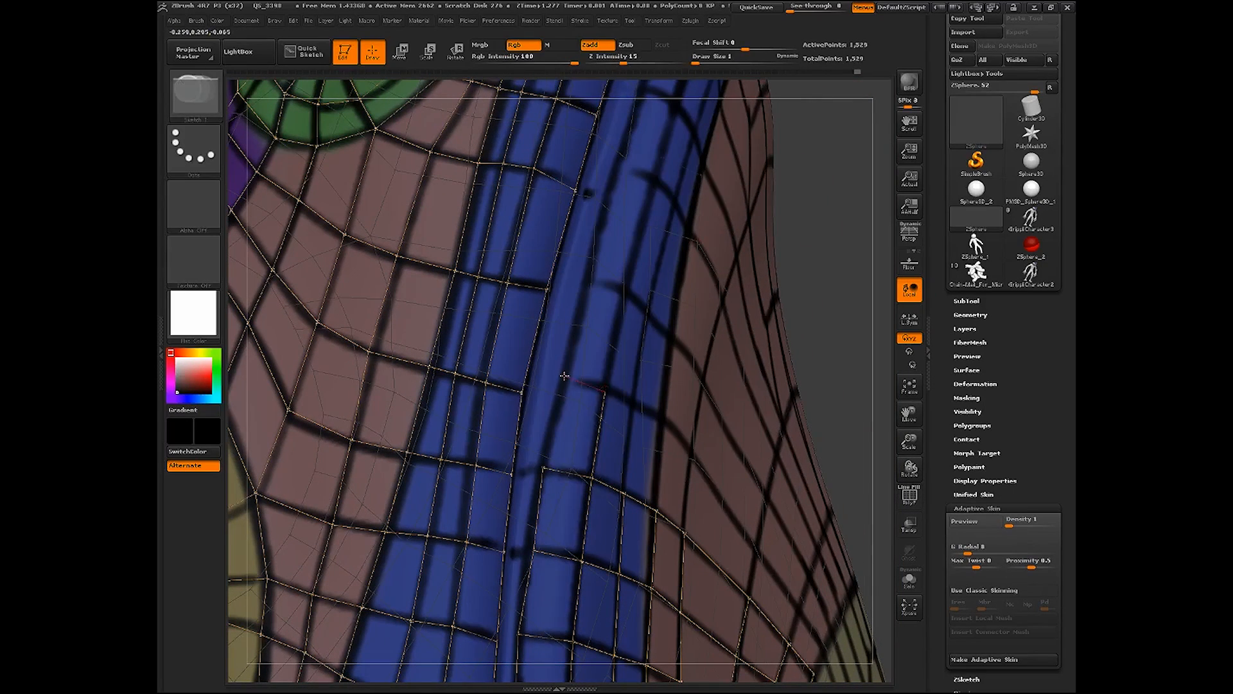
click(543, 467)
click(588, 278)
click(628, 292)
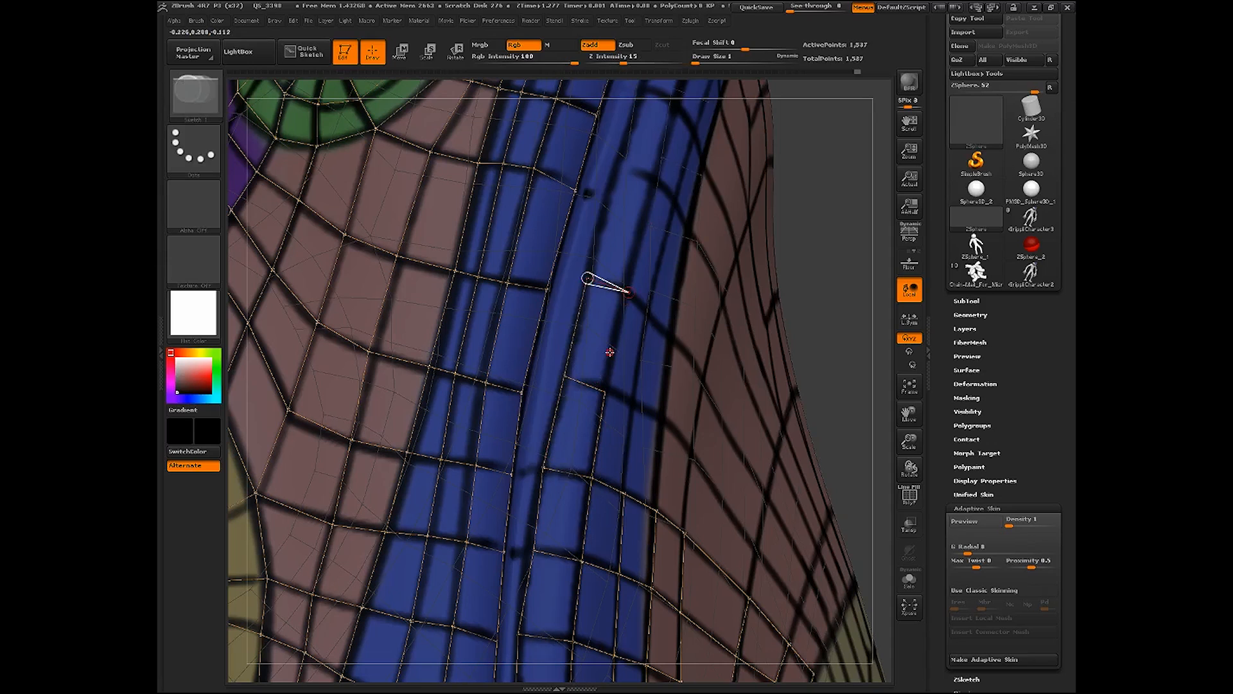
click(605, 387)
Fill the middle and outer blue columns beside these two quads, out to the pink boundary
drag(852, 311, 786, 313)
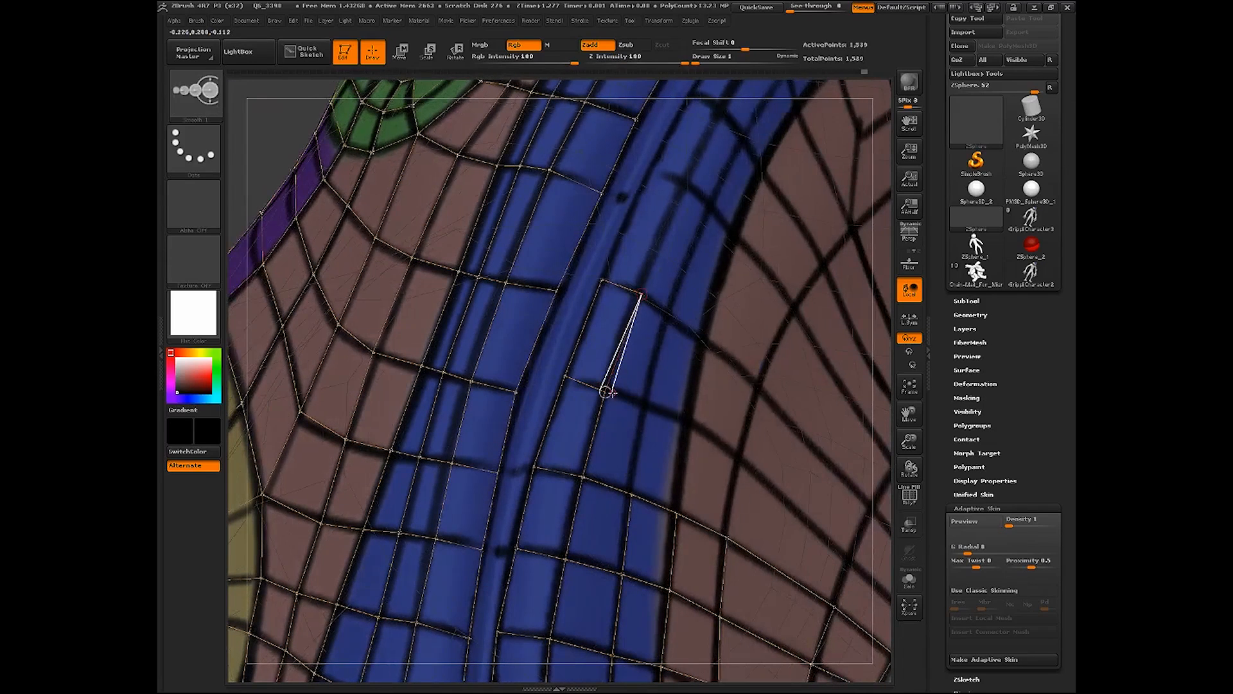
click(645, 407)
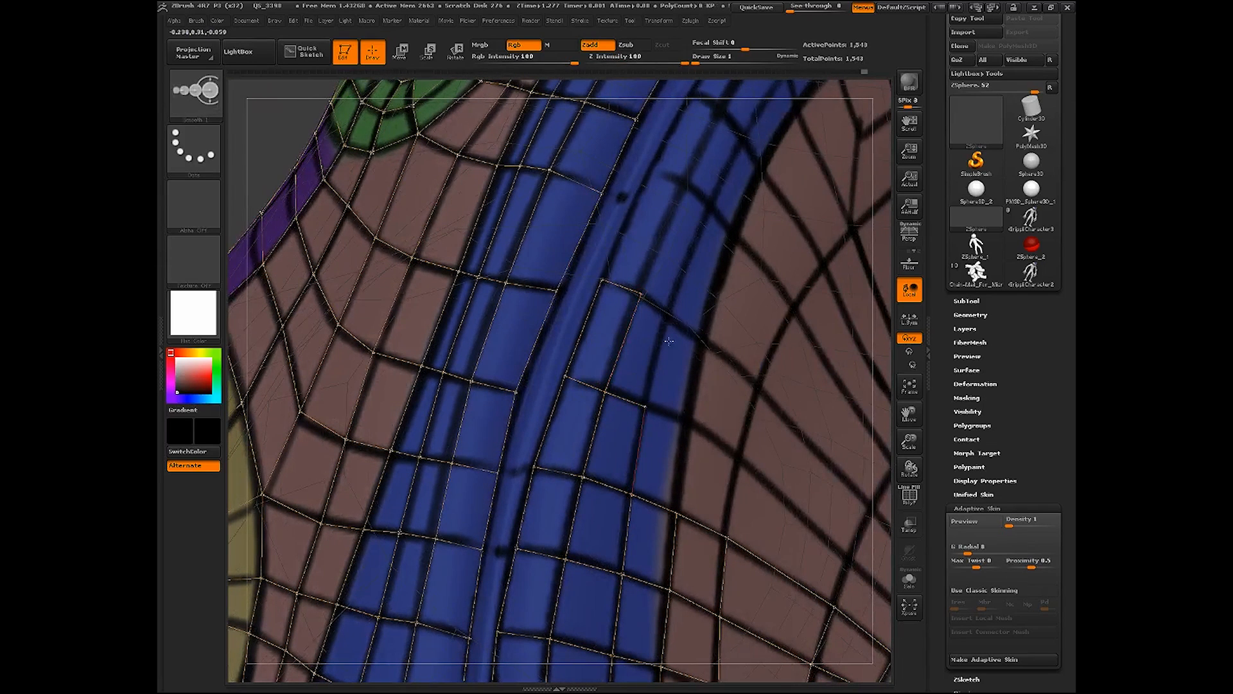
click(668, 312)
click(706, 341)
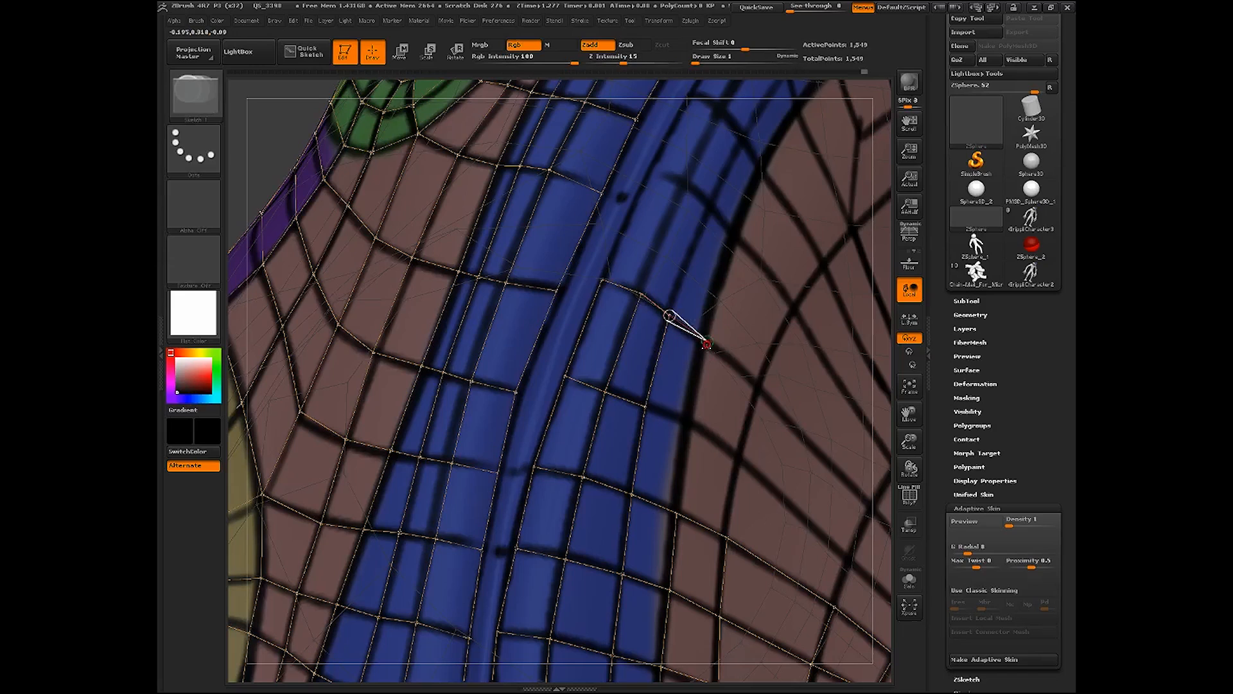
click(689, 420)
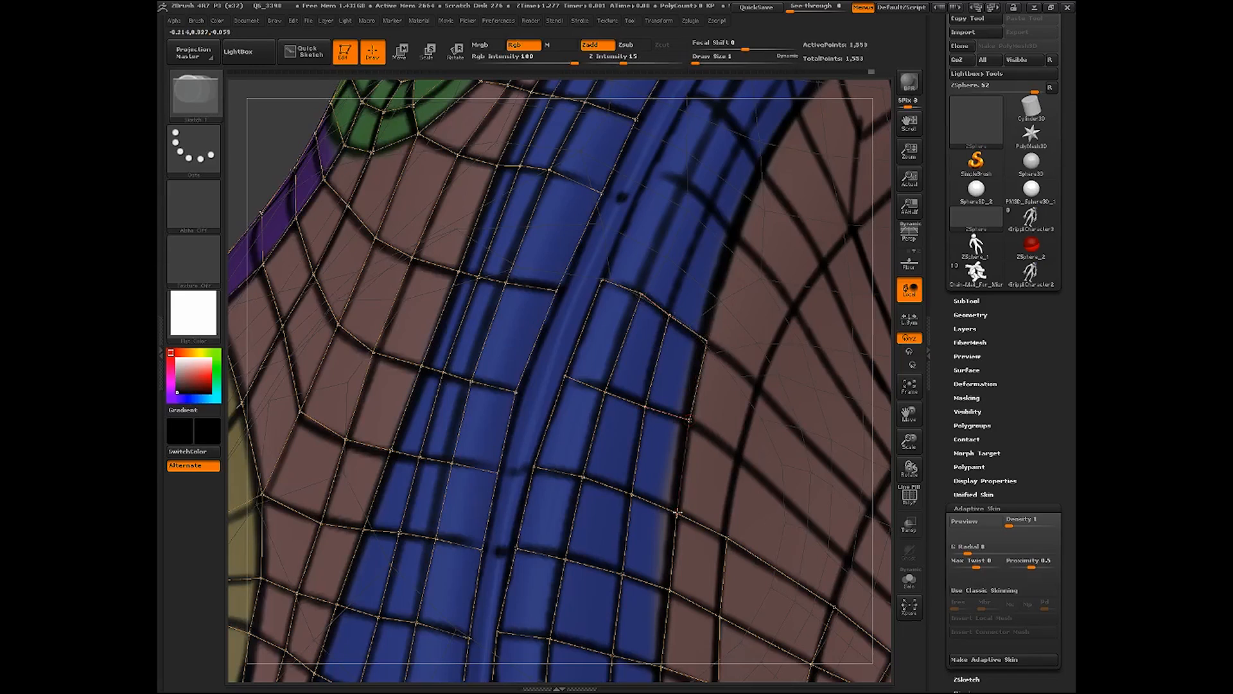
Extend both new blue rows into the pink area with one quad each, up to the first painted lengthwise line
click(738, 460)
click(727, 538)
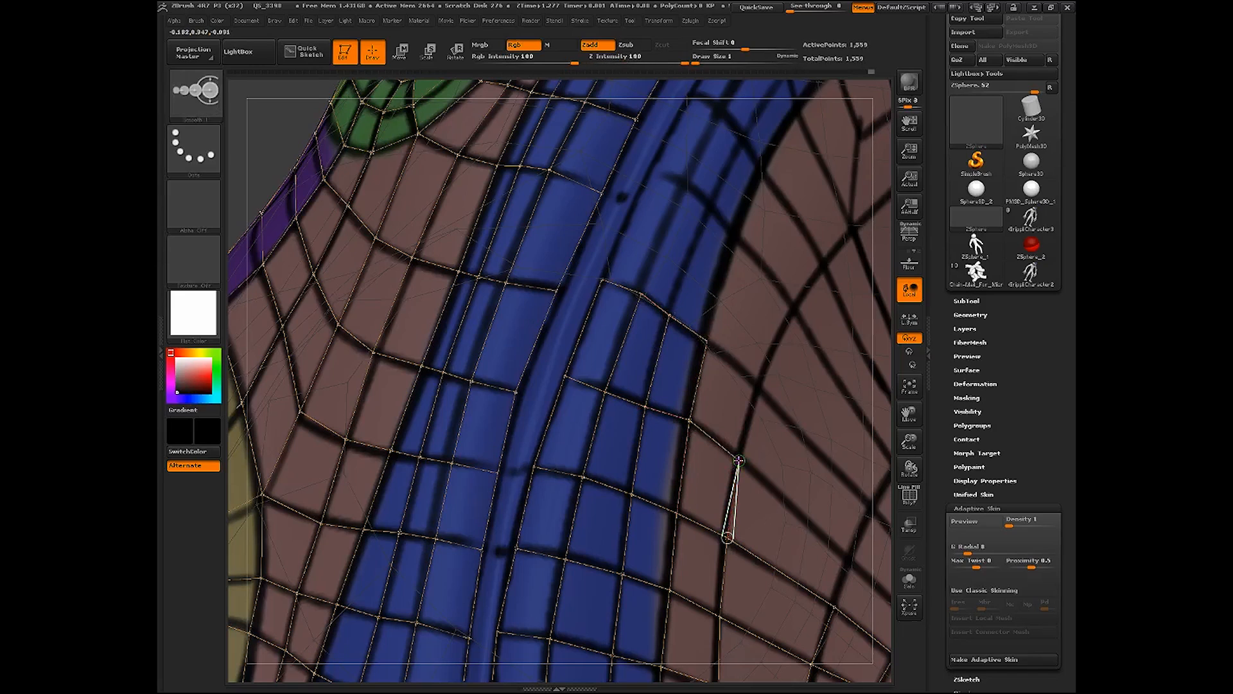
ctrl+click(739, 460)
click(759, 384)
click(708, 341)
drag(908, 418, 809, 404)
click(551, 390)
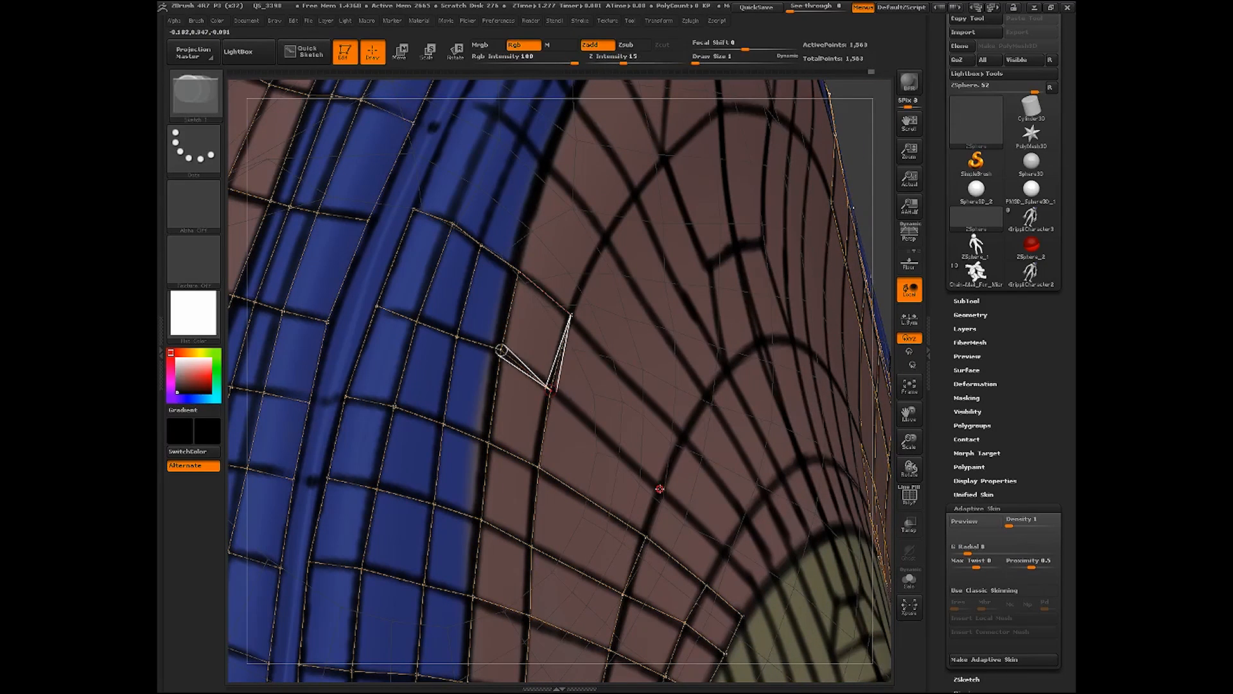
Continue both pink rows with wide quads to the second lengthwise line and narrower quads to the third
click(662, 490)
click(683, 436)
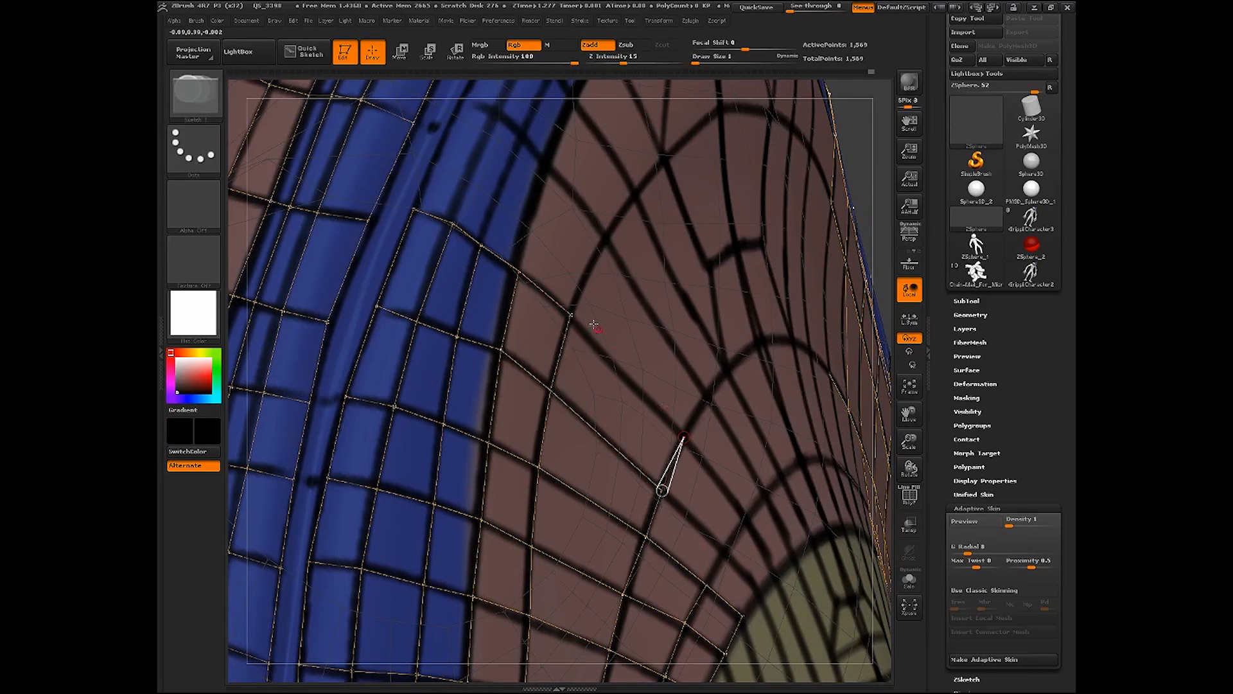
click(745, 519)
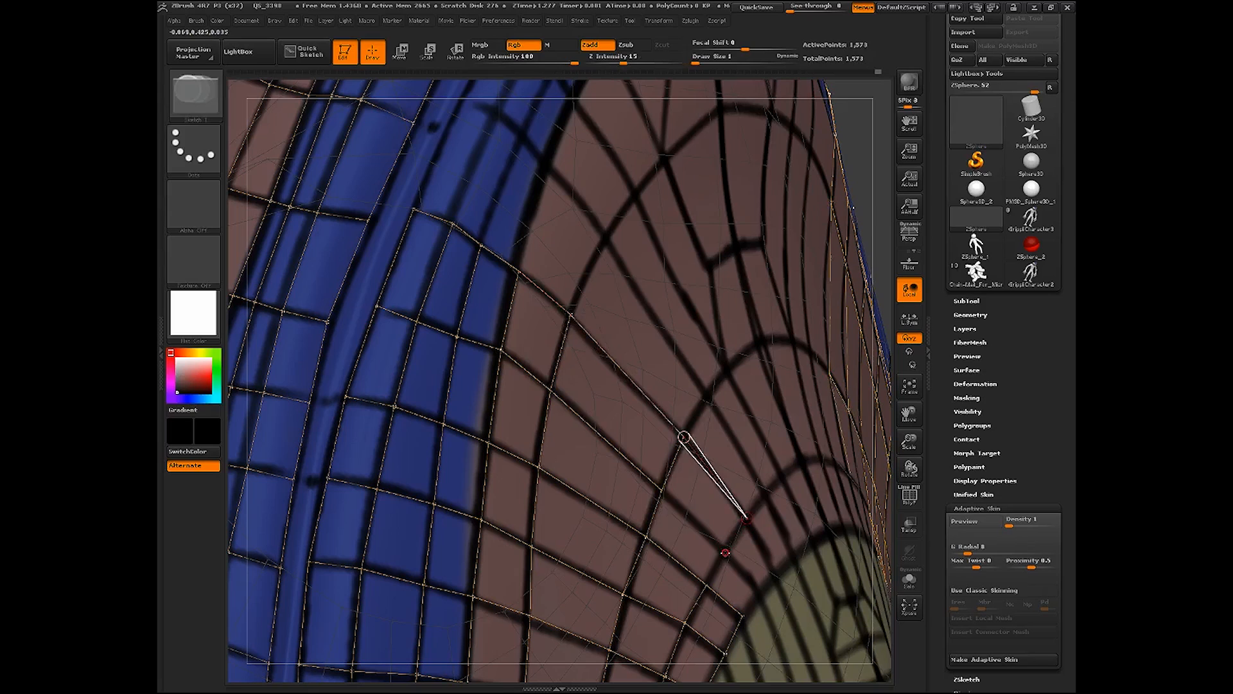
click(726, 553)
click(662, 491)
click(707, 582)
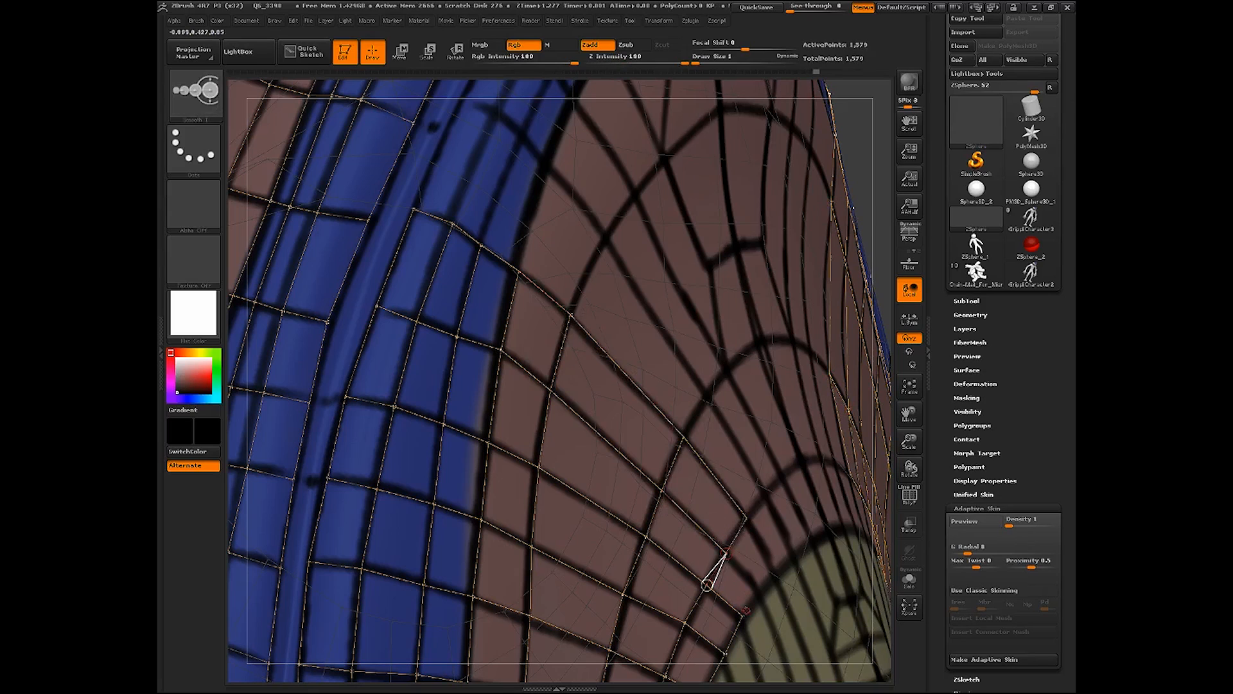
Close both pink rows with small quads ending on the edge of the olive area
click(762, 591)
click(726, 552)
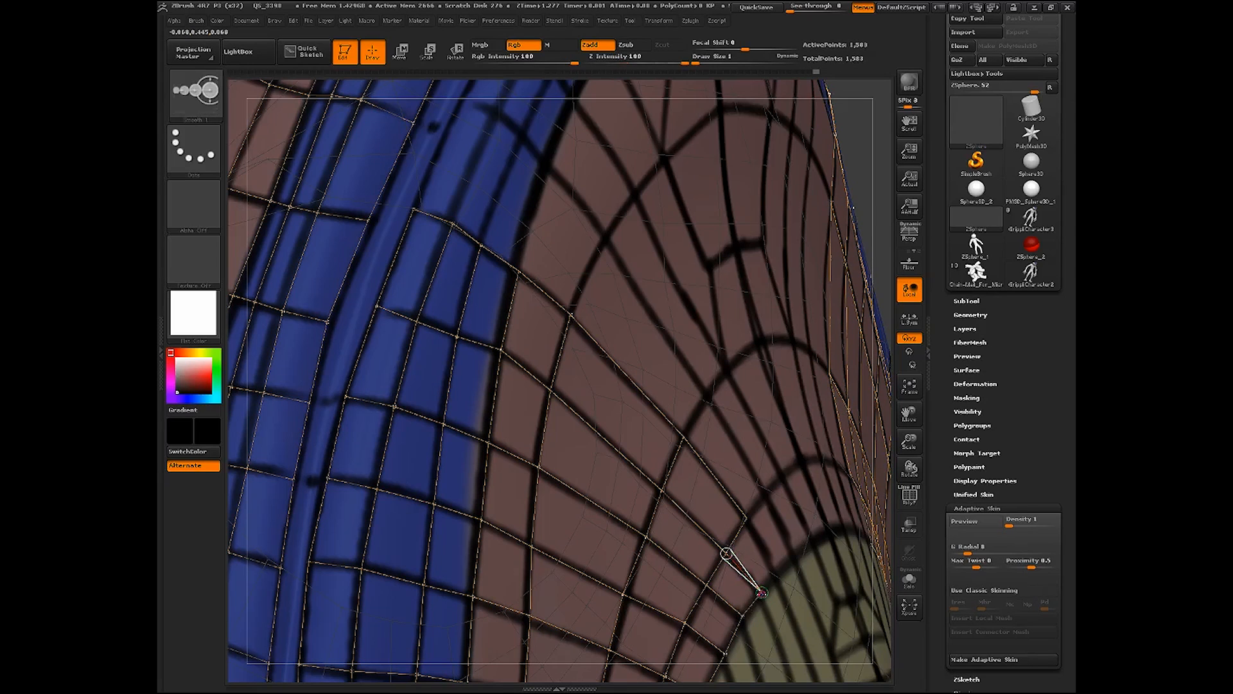
click(779, 578)
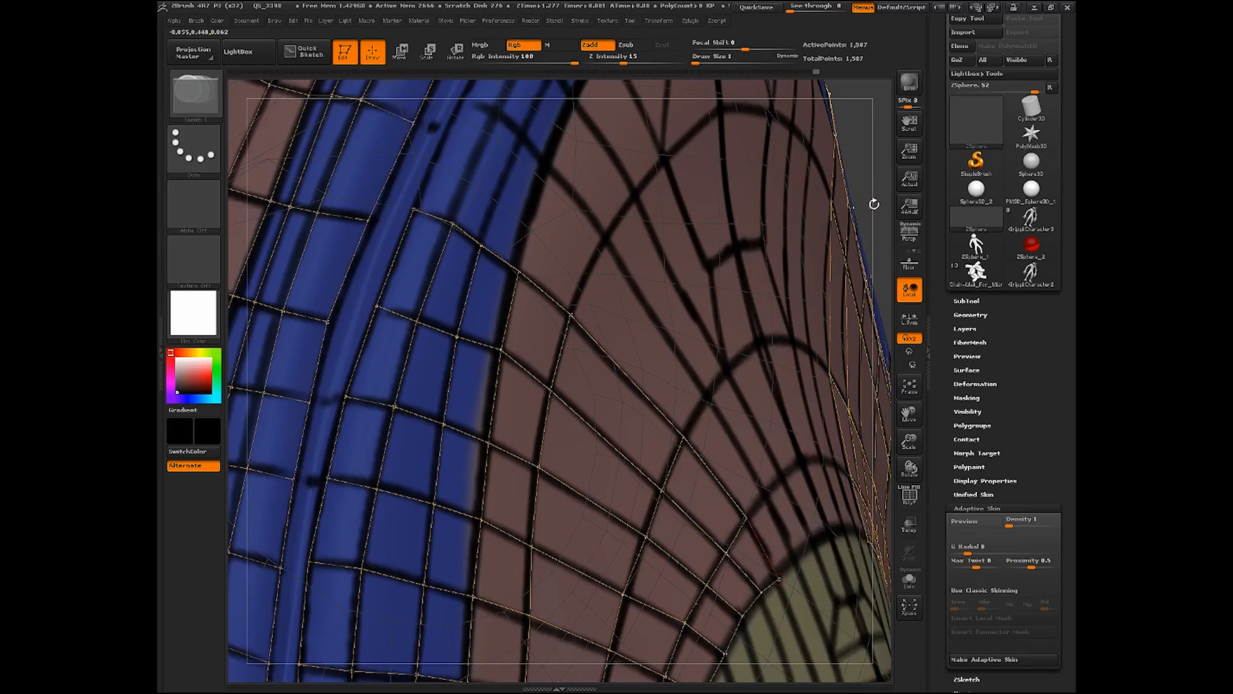
Add the next small quad to the pink ring bordering the olive area, heading towards the centre line
mouse_move(874, 204)
mouse_down()
mouse_move(858, 210)
mouse_move(809, 426)
mouse_move(655, 541)
mouse_up()
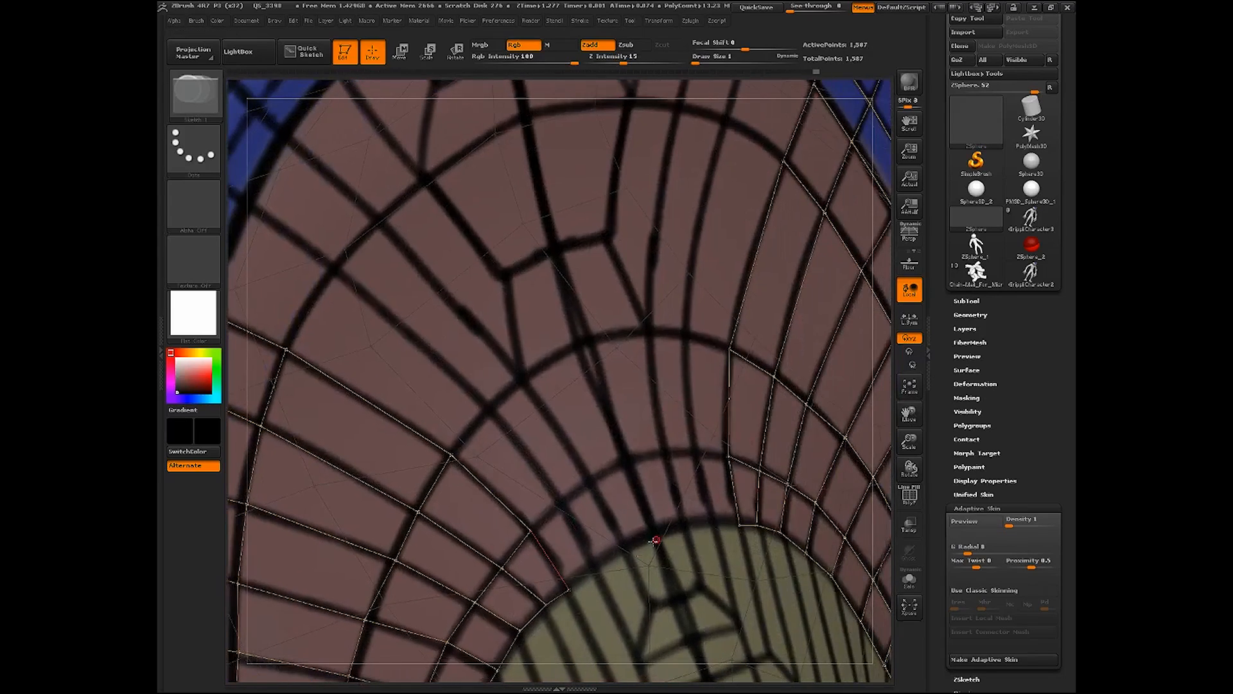
shift+click(569, 589)
click(595, 563)
click(561, 503)
click(531, 531)
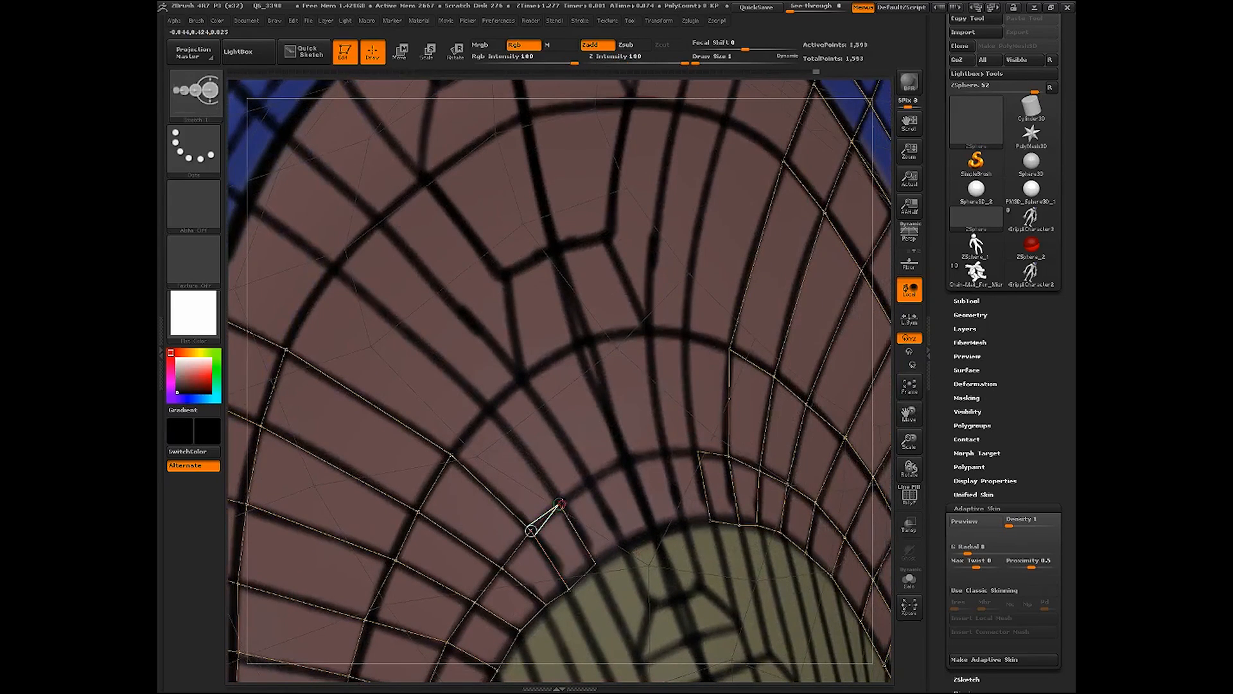
Complete the small ring along the olive edge with two more quads reaching the centre line
shift+click(561, 504)
click(593, 482)
click(624, 546)
click(596, 563)
shift+click(623, 546)
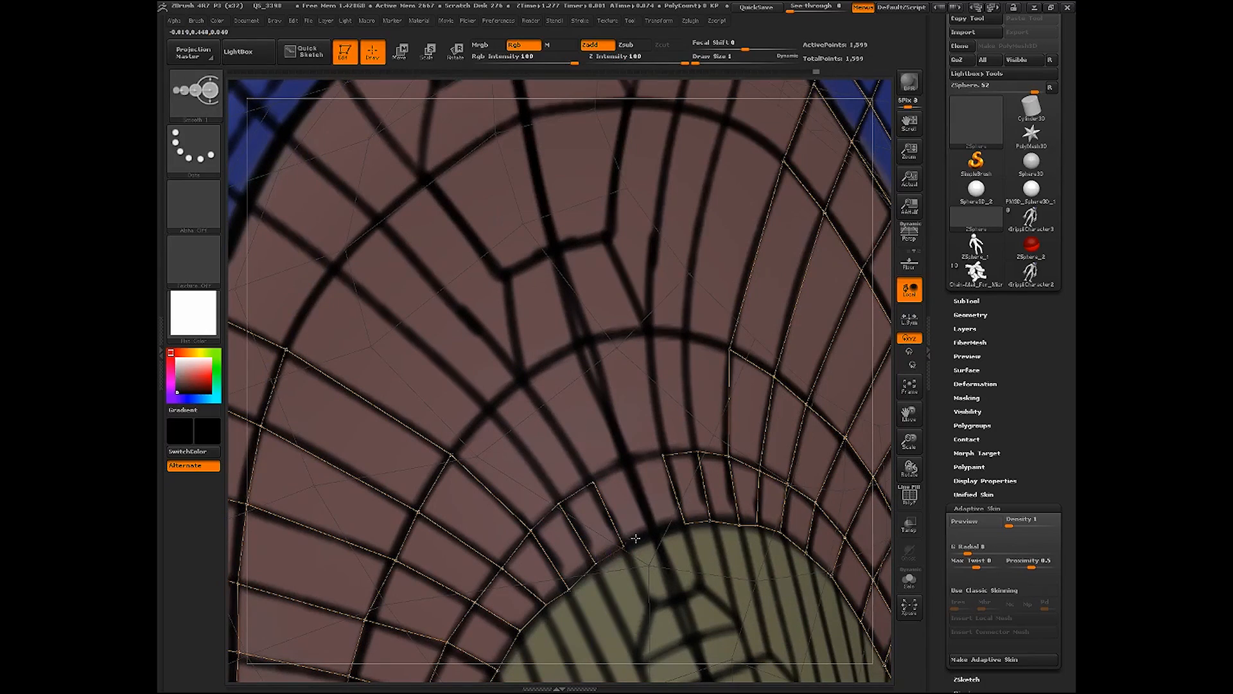
click(628, 465)
click(593, 482)
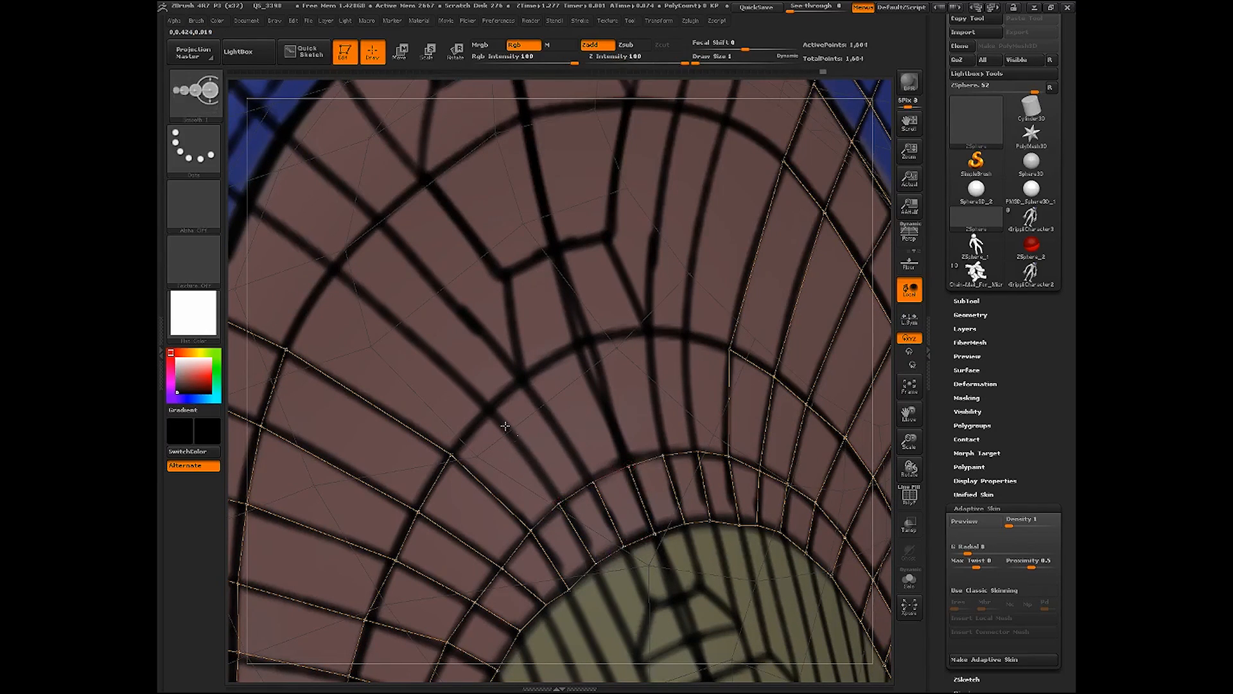
Draw the next pink ring's quads up to the centre line, undoing the stray edge along the way
click(492, 410)
click(524, 380)
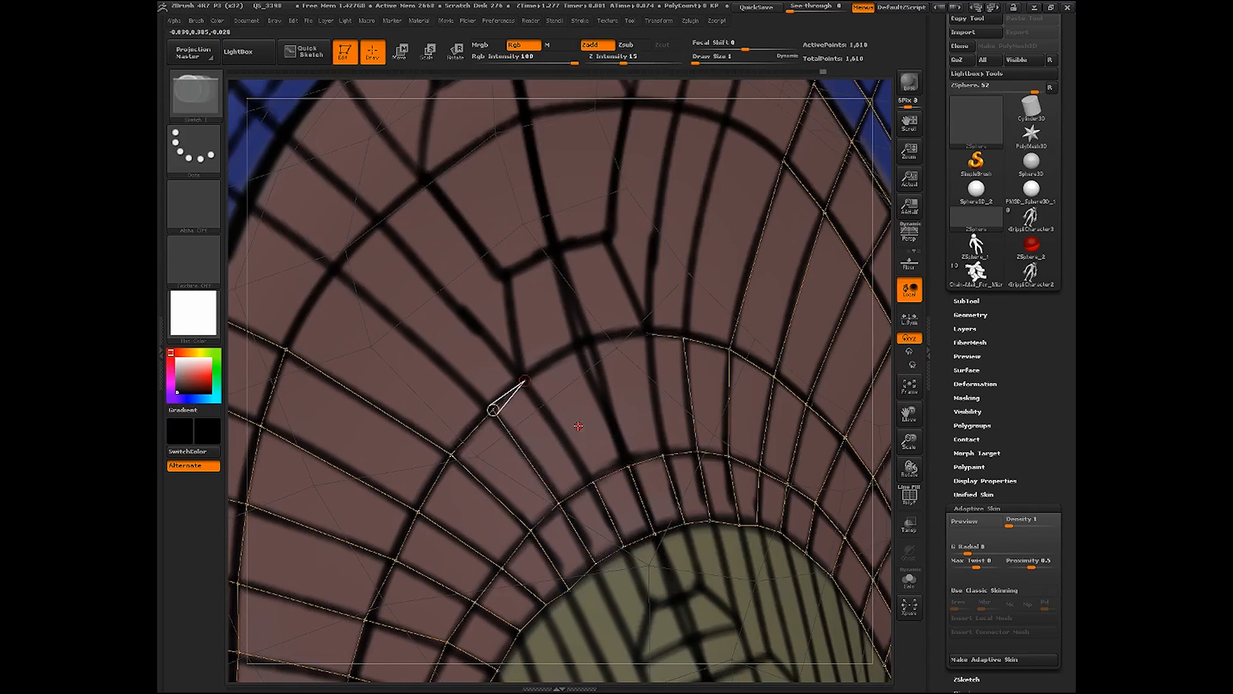
click(592, 482)
shift+click(525, 381)
click(630, 467)
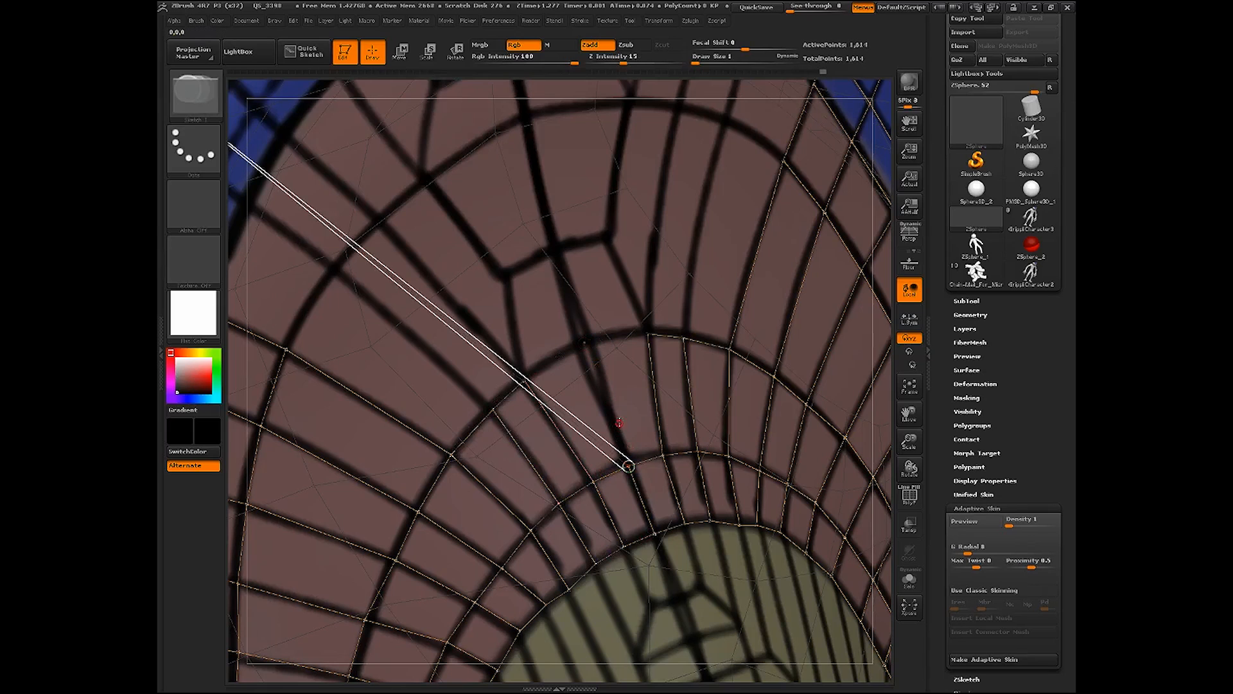
key(ctrl+z)
shift+click(586, 344)
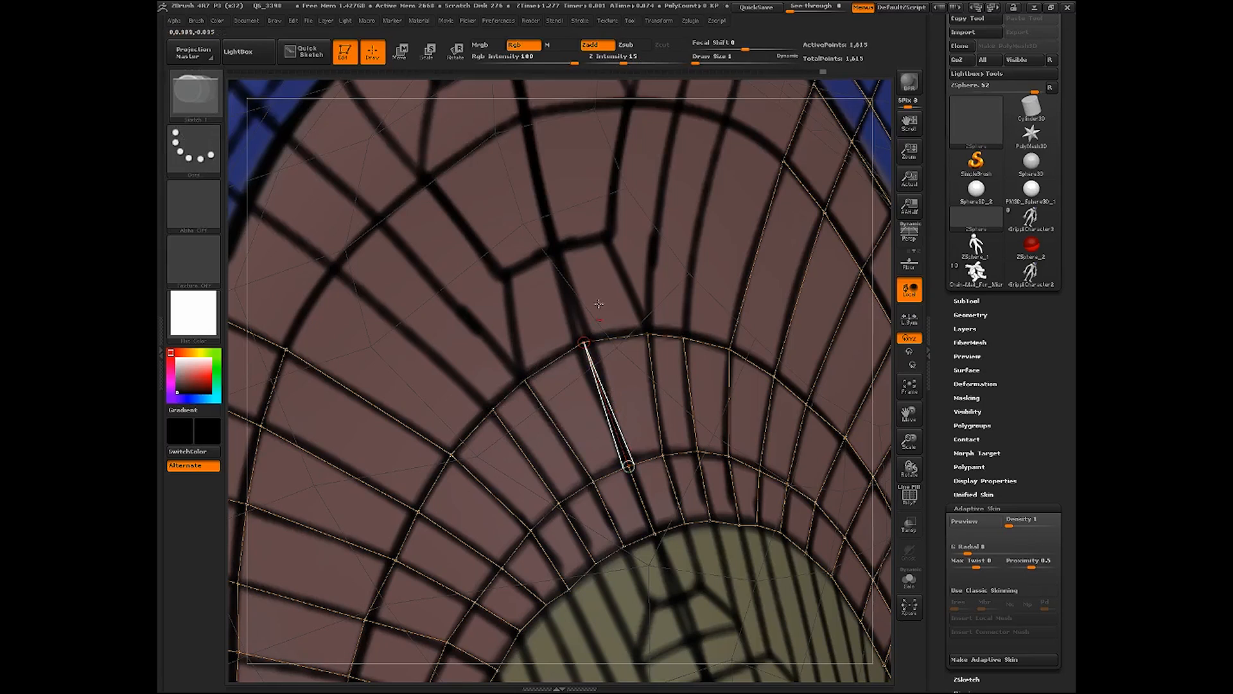
Draw the short quad above the ring at the centre line and the long quad beside it, following the painted lines
shift+click(583, 340)
click(554, 247)
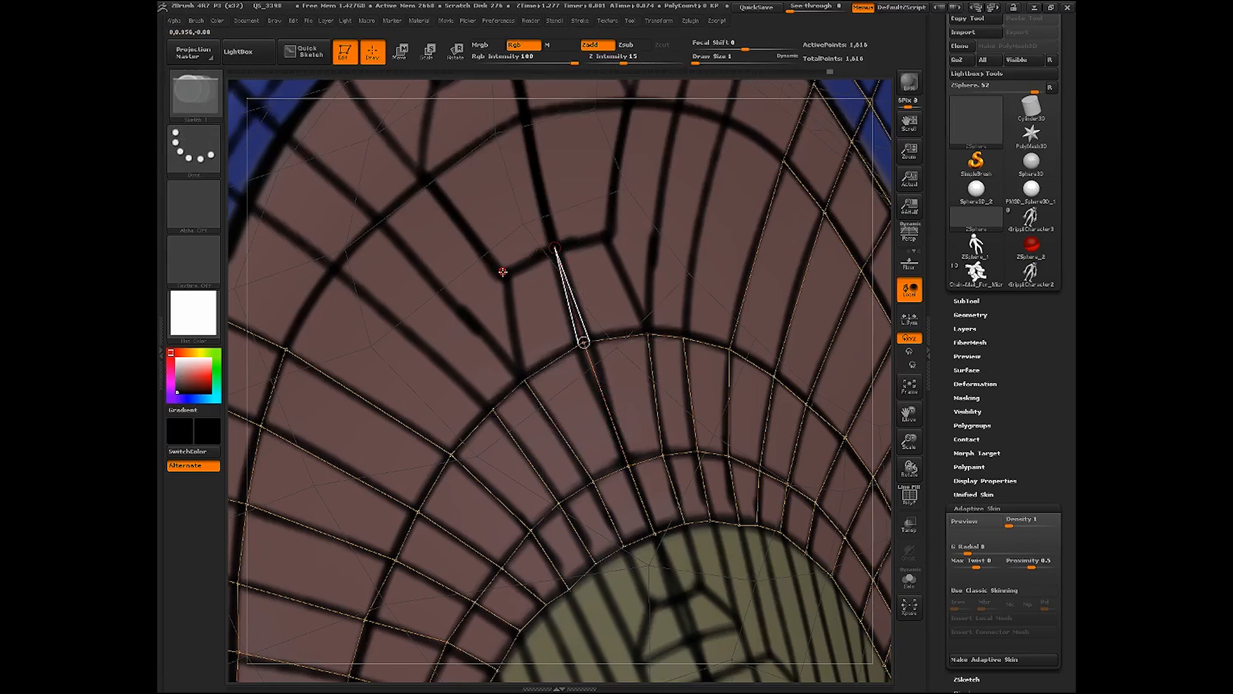
click(502, 273)
click(524, 379)
shift+click(524, 379)
click(379, 218)
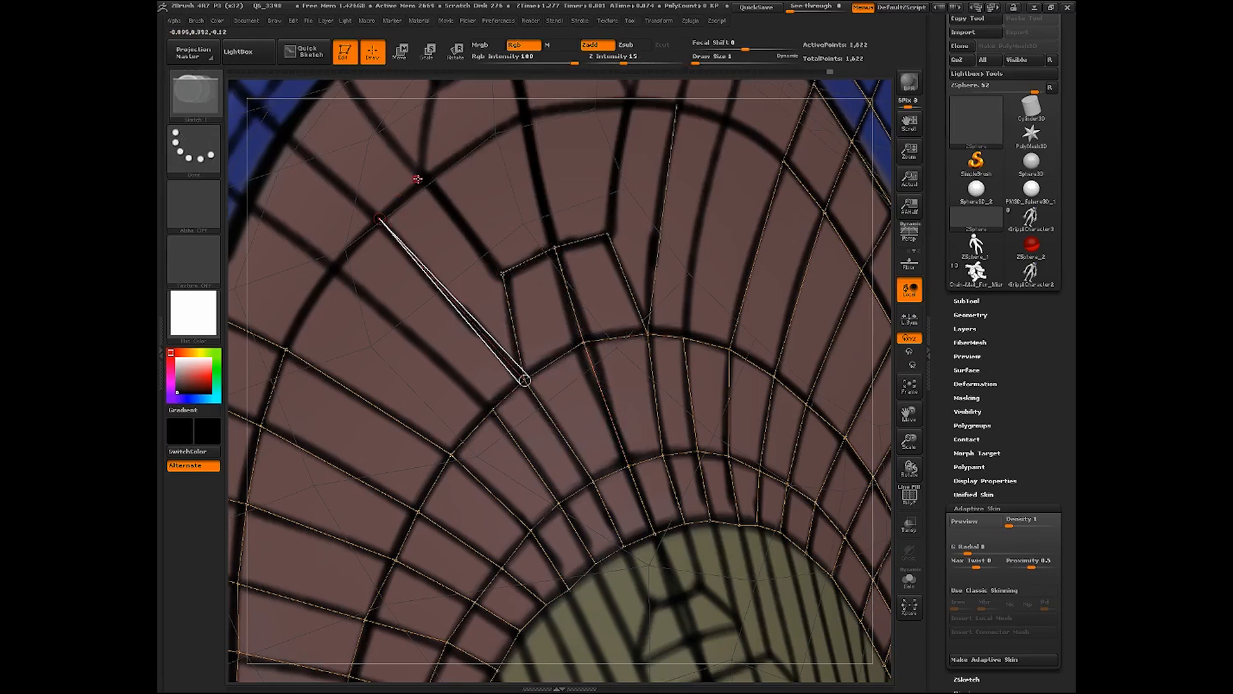
click(422, 182)
click(503, 271)
Move the corner shared by the short and long quads upward off its painted line, then resume drawing
key(w)
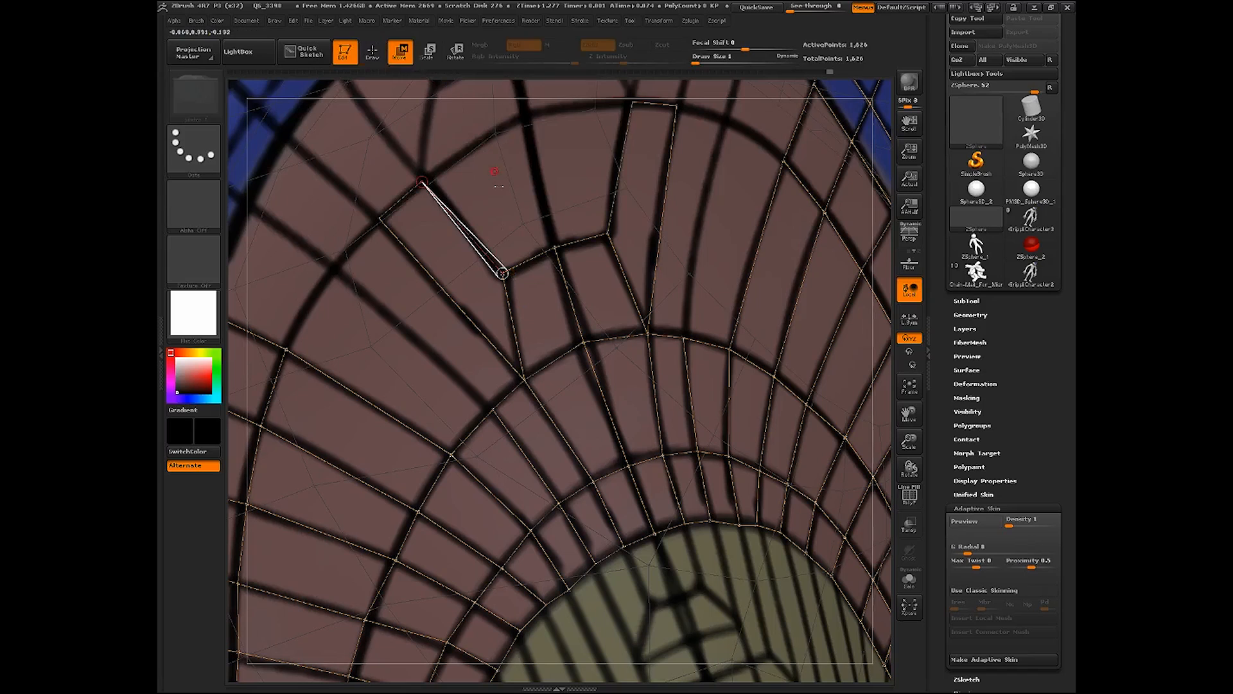
drag(503, 272, 514, 237)
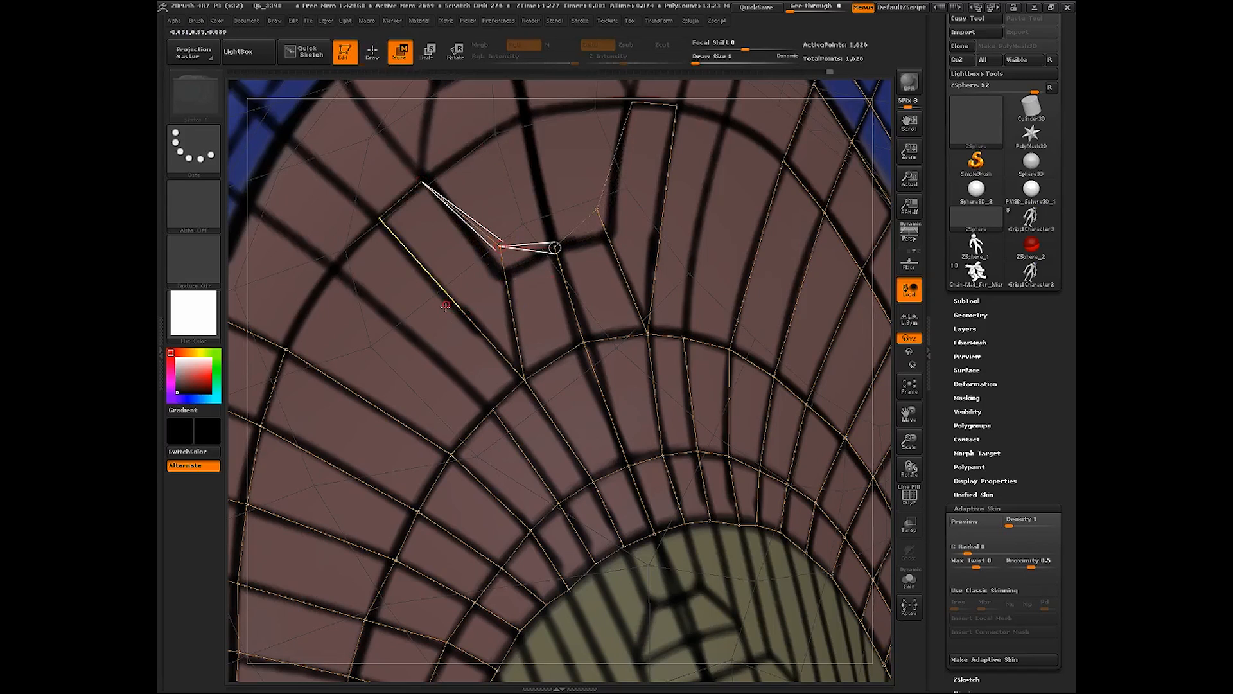
click(372, 51)
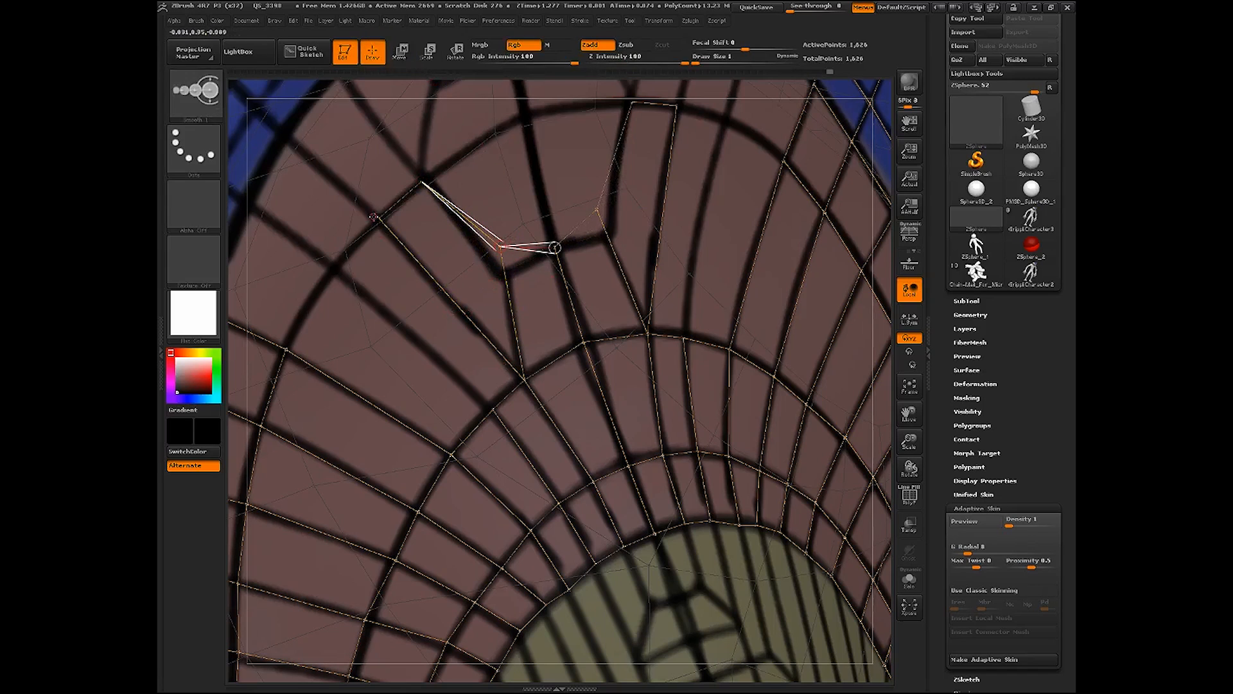
Fill the remaining two long pink quads between the middle arc and the next outer arc
click(379, 219)
click(493, 409)
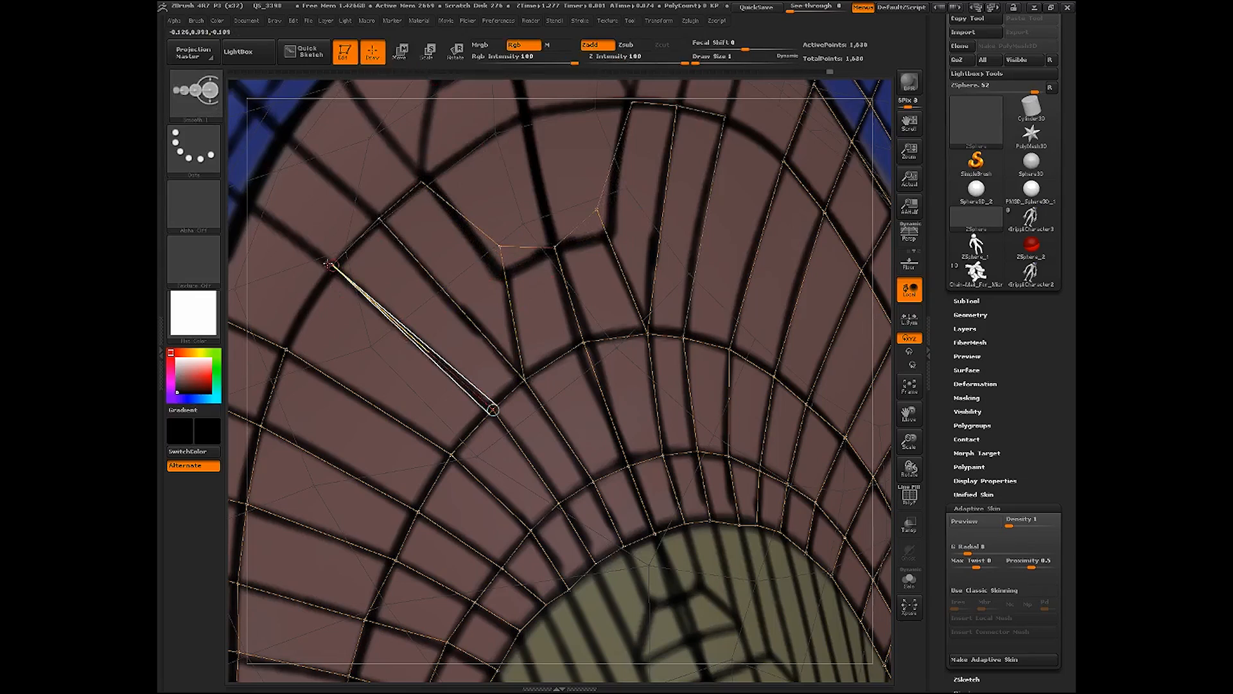
ctrl+click(333, 265)
click(287, 348)
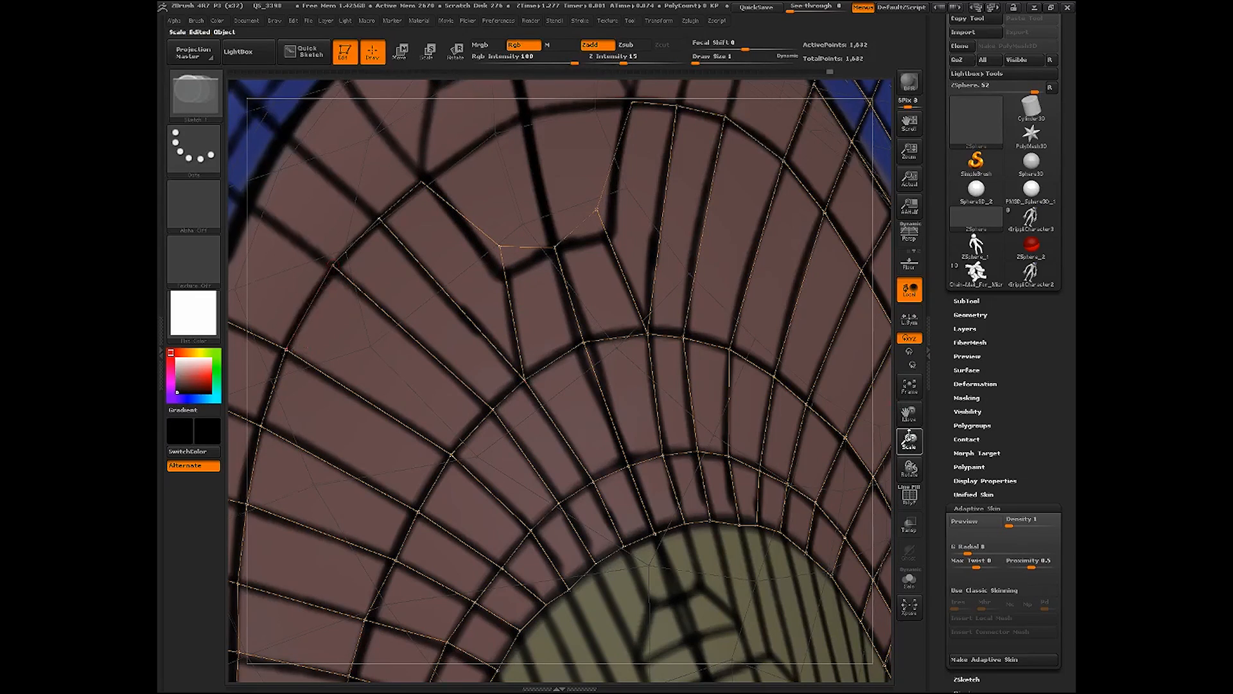
Draw the large quad beside the centre line beneath the outer arc and the smaller quad directly above that arc
drag(909, 416, 967, 575)
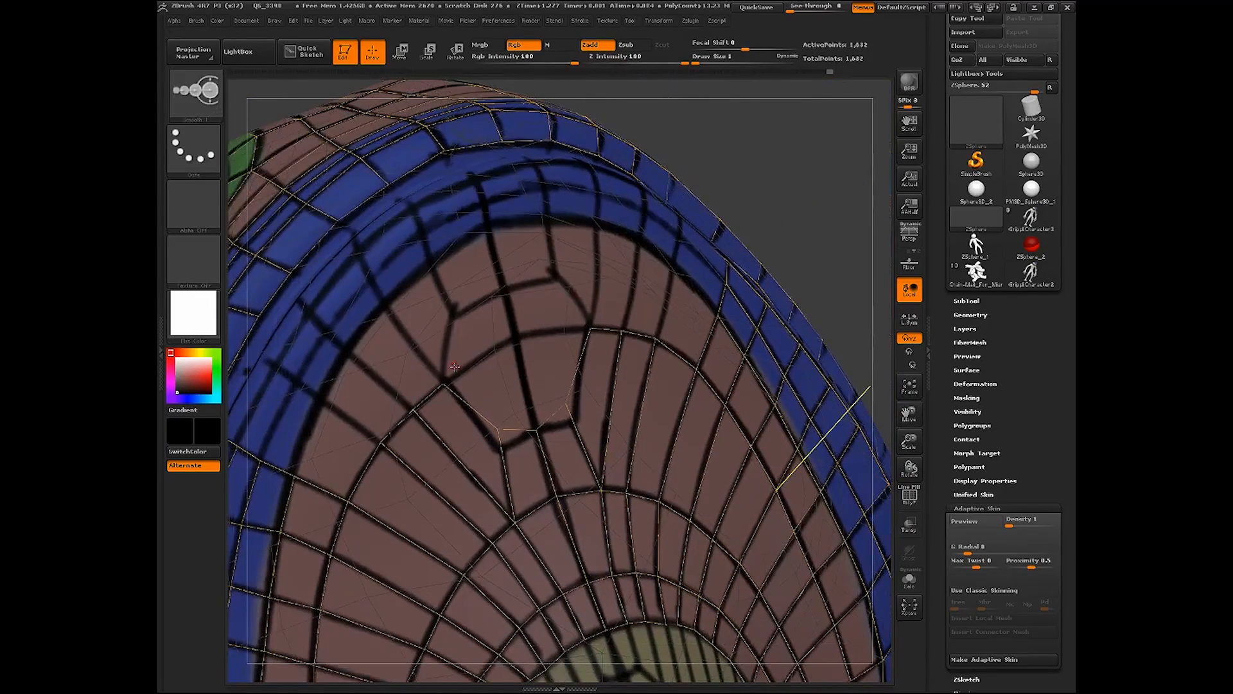
shift+click(537, 429)
click(516, 336)
click(443, 383)
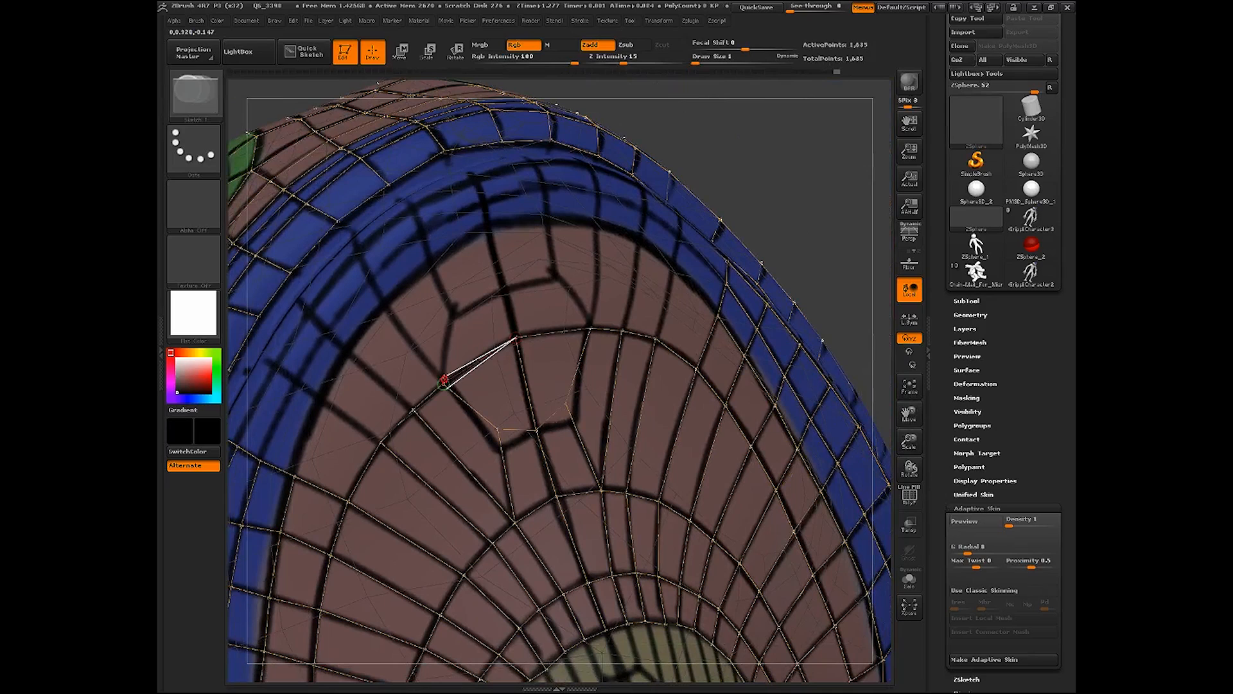
shift+click(443, 384)
click(455, 309)
click(516, 336)
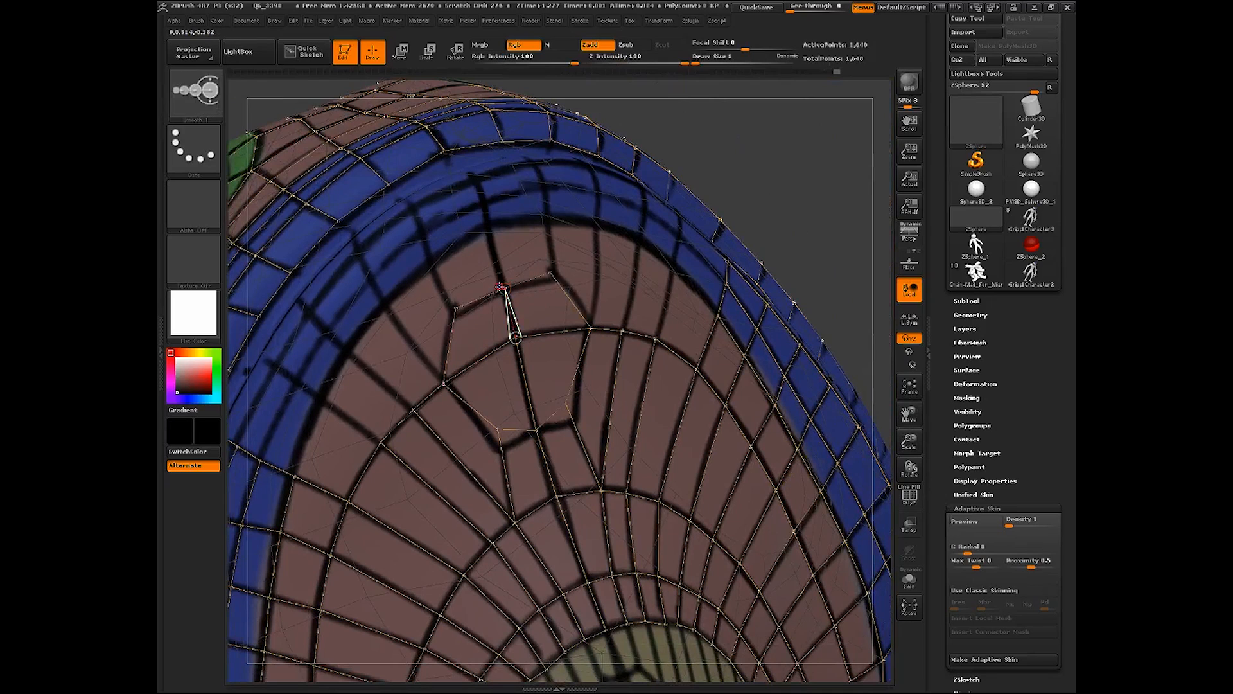
Add the top quad beside the centre line, reaching the pink area's boundary with the blue band
shift+click(505, 290)
click(489, 224)
click(431, 262)
click(456, 309)
Complete the outermost pink row with quads running down the blue boundary to the existing topology
shift+click(431, 262)
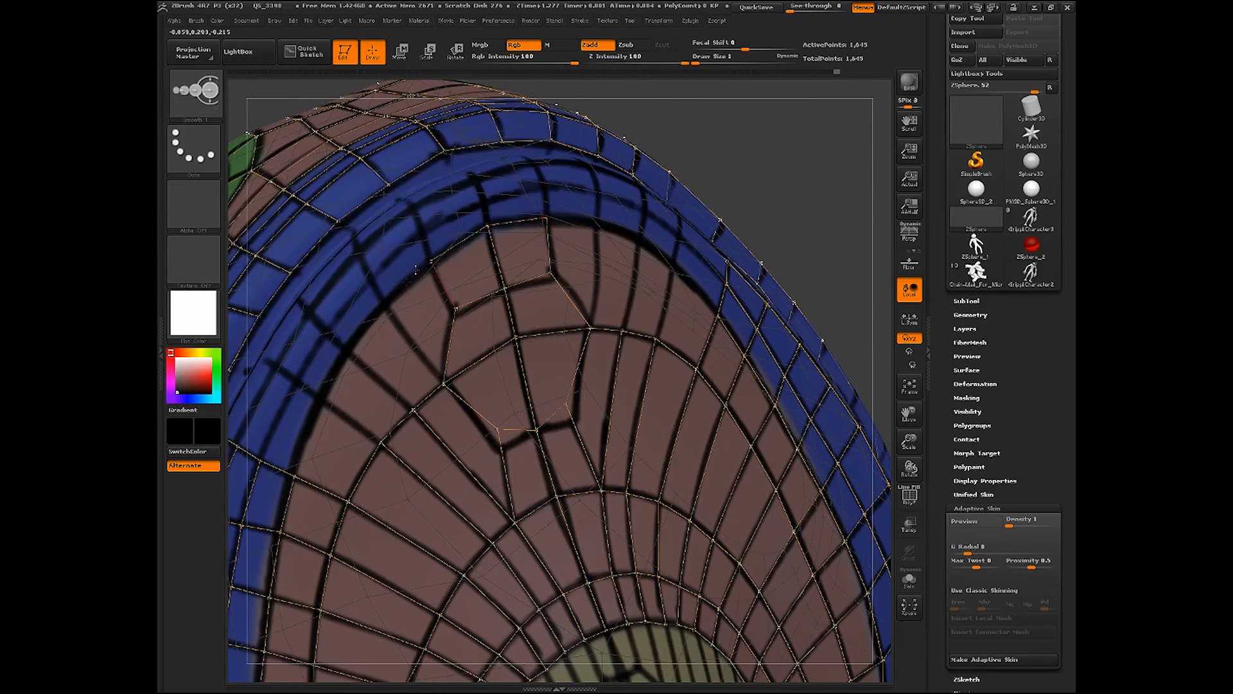
click(385, 309)
shift+click(385, 309)
click(347, 350)
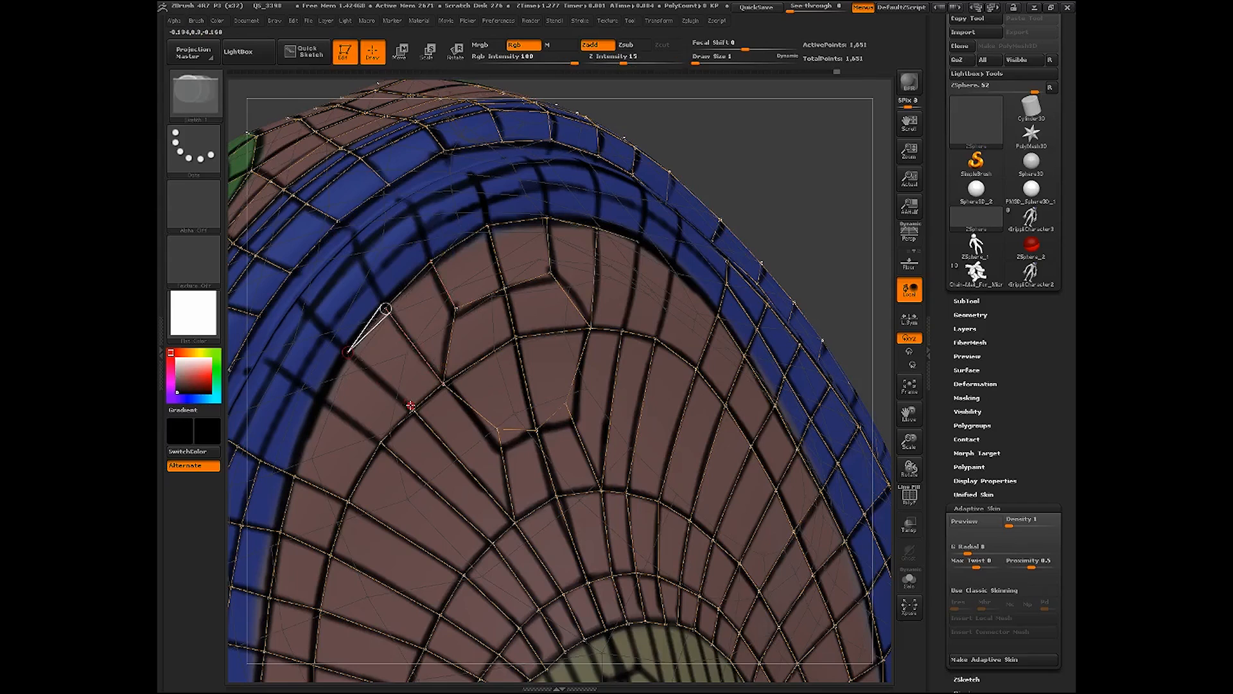
click(413, 409)
shift+click(347, 351)
click(325, 401)
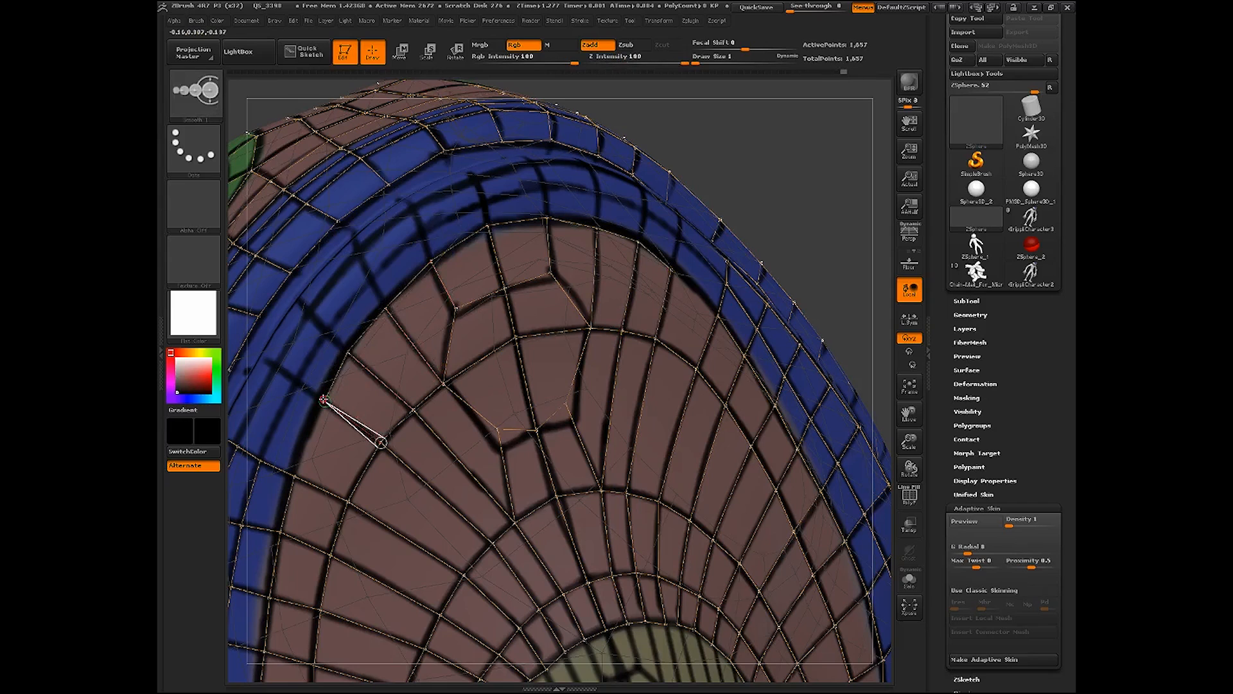
Reposition the topology points on the pink area's centre line and around the painted polygon at the crown
key(w)
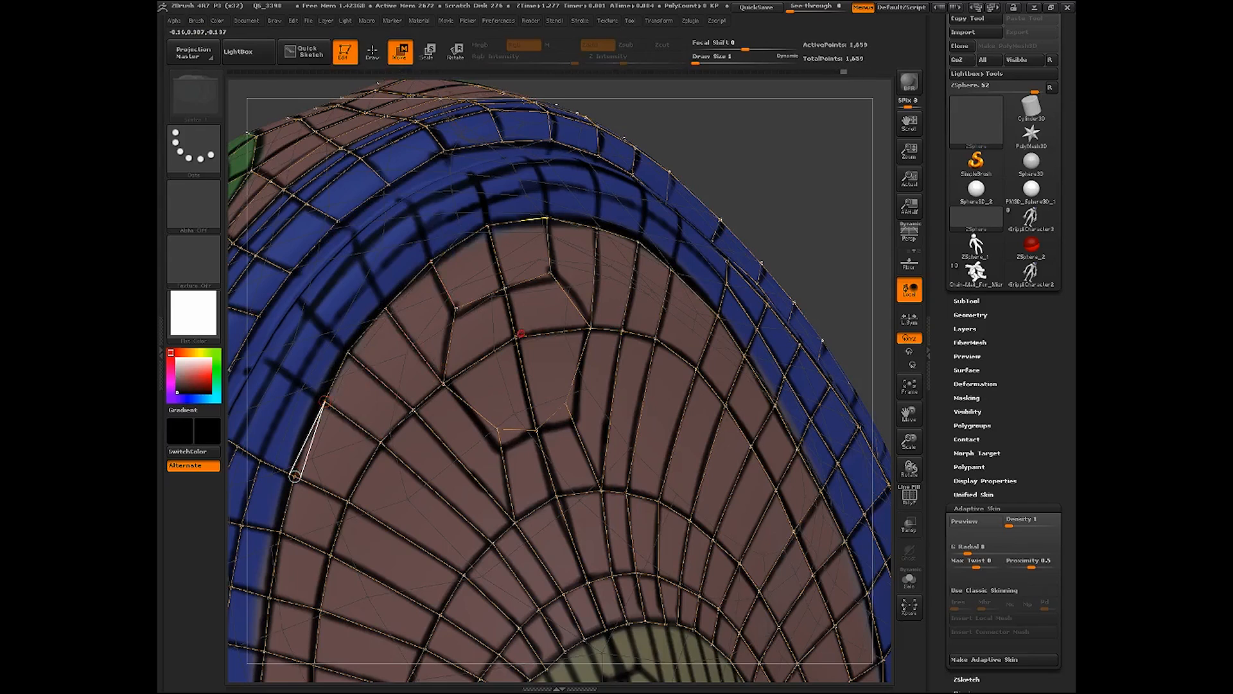
drag(518, 347, 591, 327)
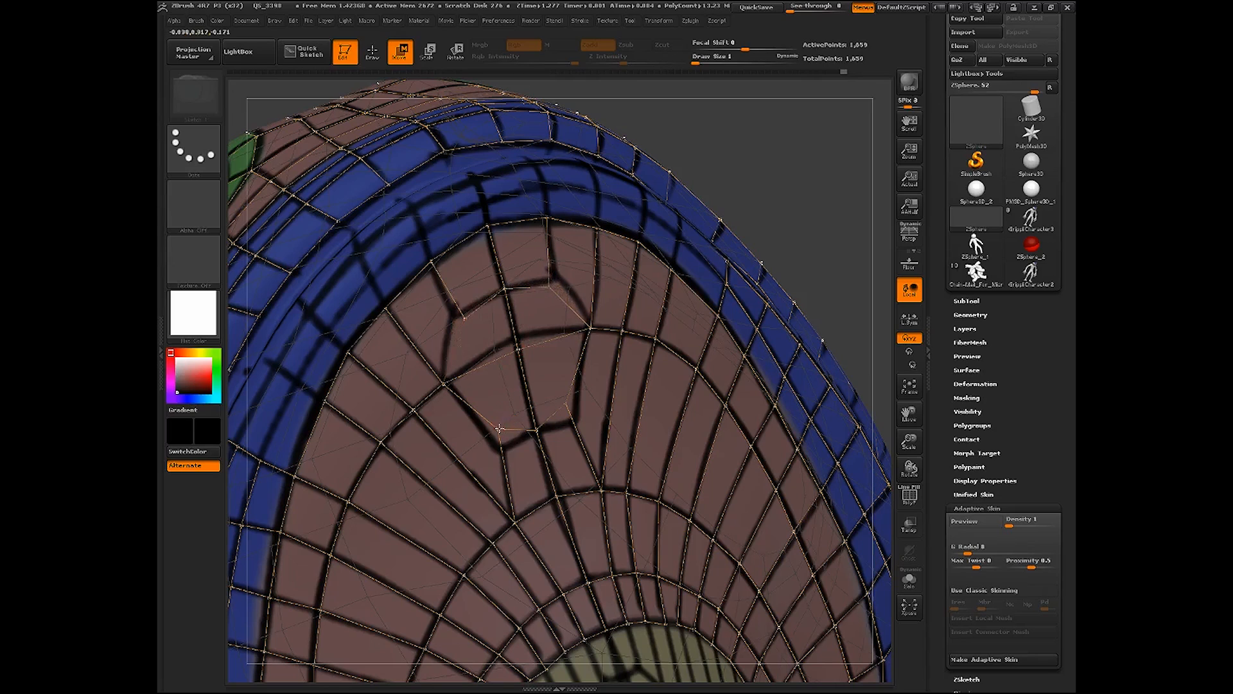
mouse_move(535, 424)
mouse_down()
mouse_move(520, 353)
mouse_move(534, 423)
mouse_up()
Draw the first two quads of the innermost blue row, starting from the existing topology along the pink boundary
drag(908, 442, 898, 419)
drag(829, 459, 774, 498)
drag(909, 442, 909, 464)
mouse_move(908, 416)
mouse_down()
mouse_move(944, 430)
mouse_move(947, 408)
mouse_up()
click(374, 54)
key(shift)
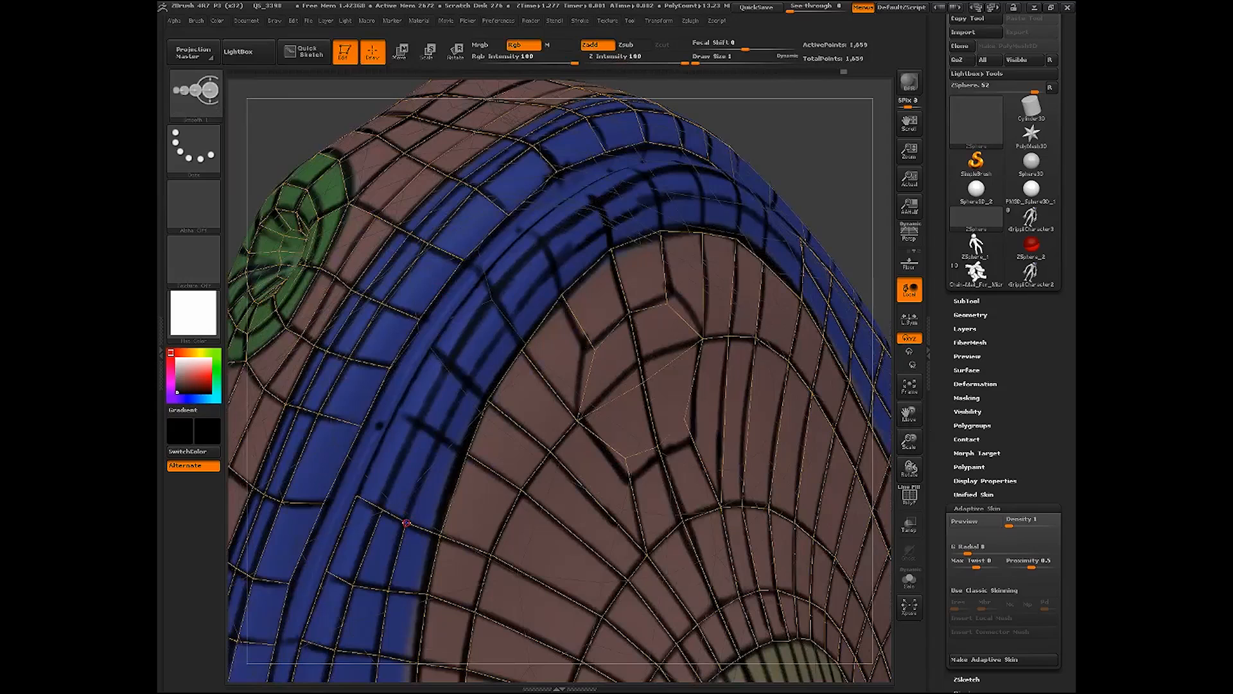
click(440, 438)
click(467, 454)
shift+click(440, 437)
click(470, 384)
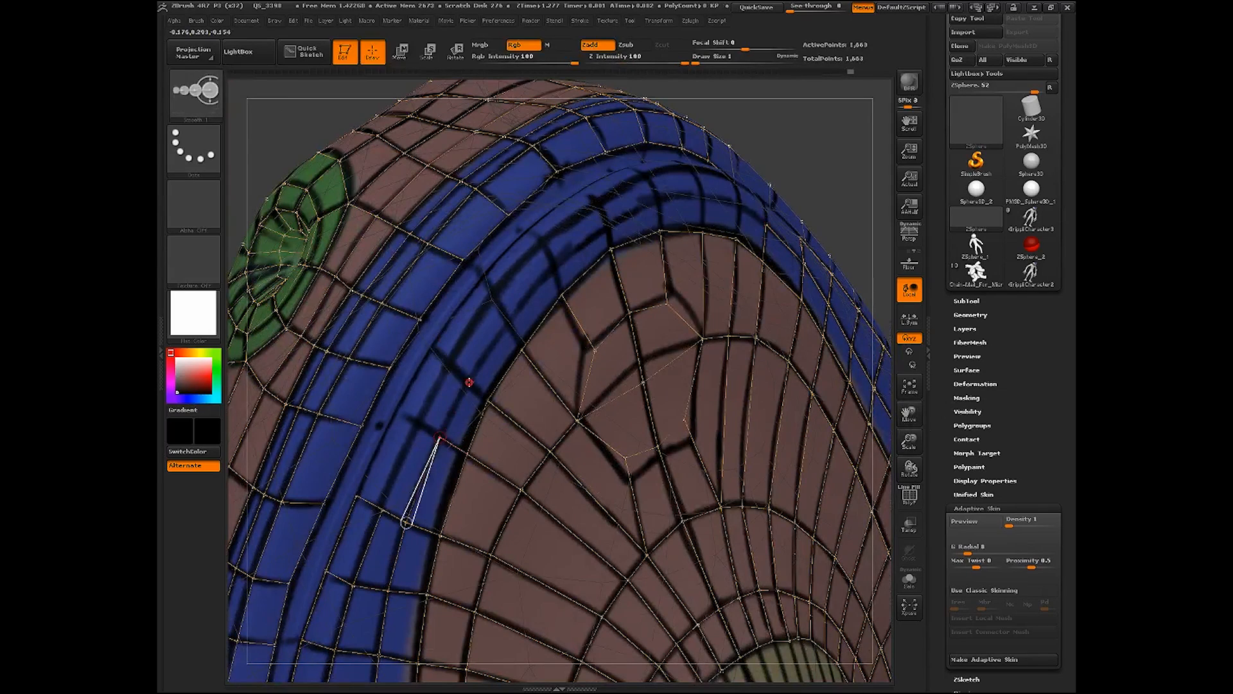
click(486, 402)
shift+click(470, 384)
Extend the innermost blue row with three more quads along the pink boundary up to the centre line
click(508, 326)
click(523, 350)
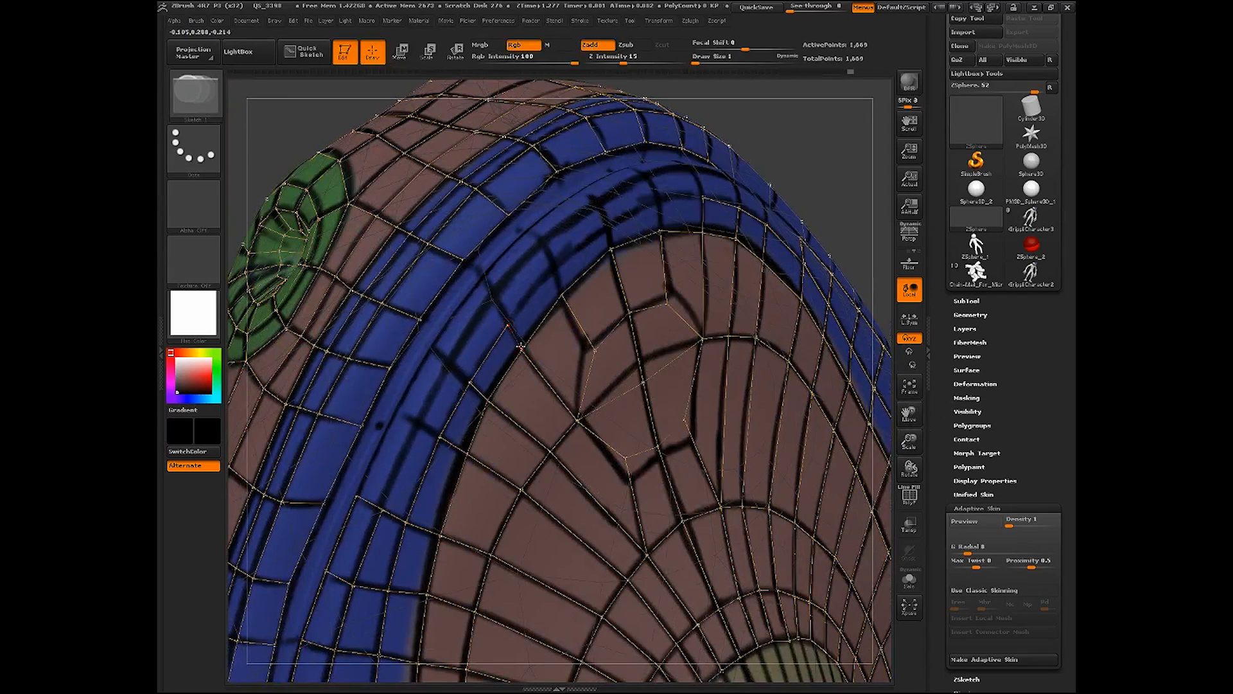
shift+click(508, 327)
click(552, 270)
click(562, 295)
drag(826, 153, 739, 158)
shift+click(546, 273)
click(613, 225)
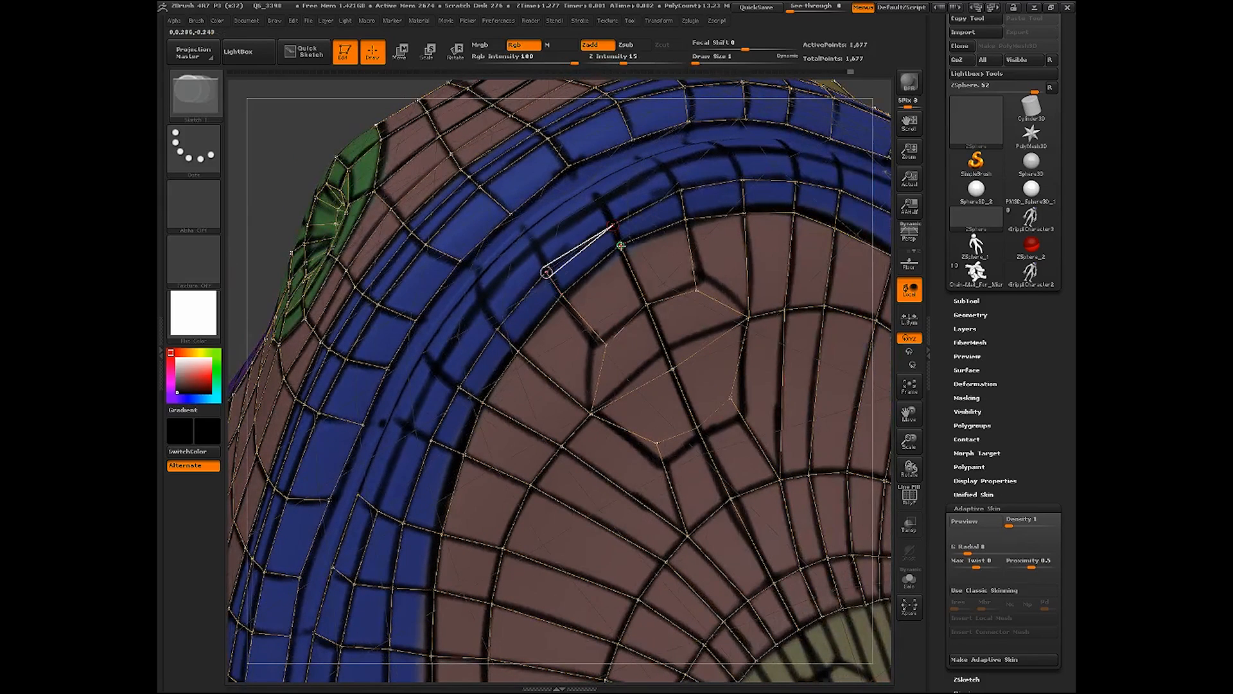
click(620, 245)
shift+click(613, 226)
Start the second blue row with quads running down from the centre line
click(599, 200)
click(534, 244)
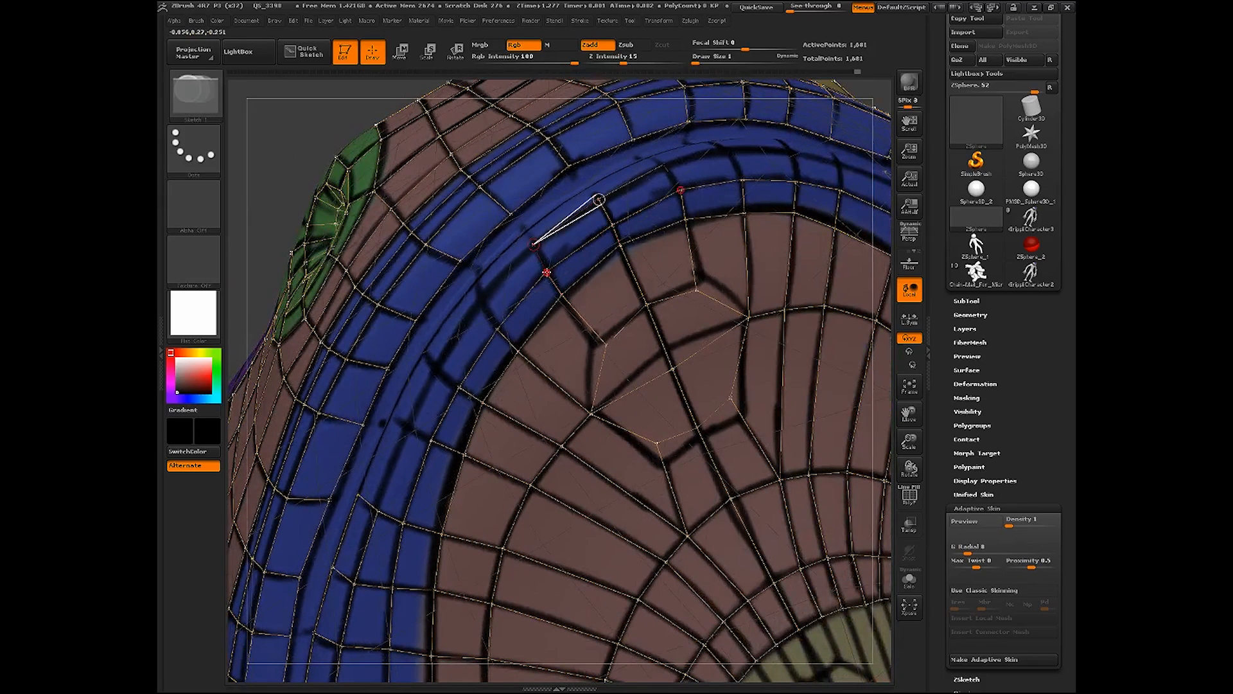
click(546, 272)
shift+click(533, 244)
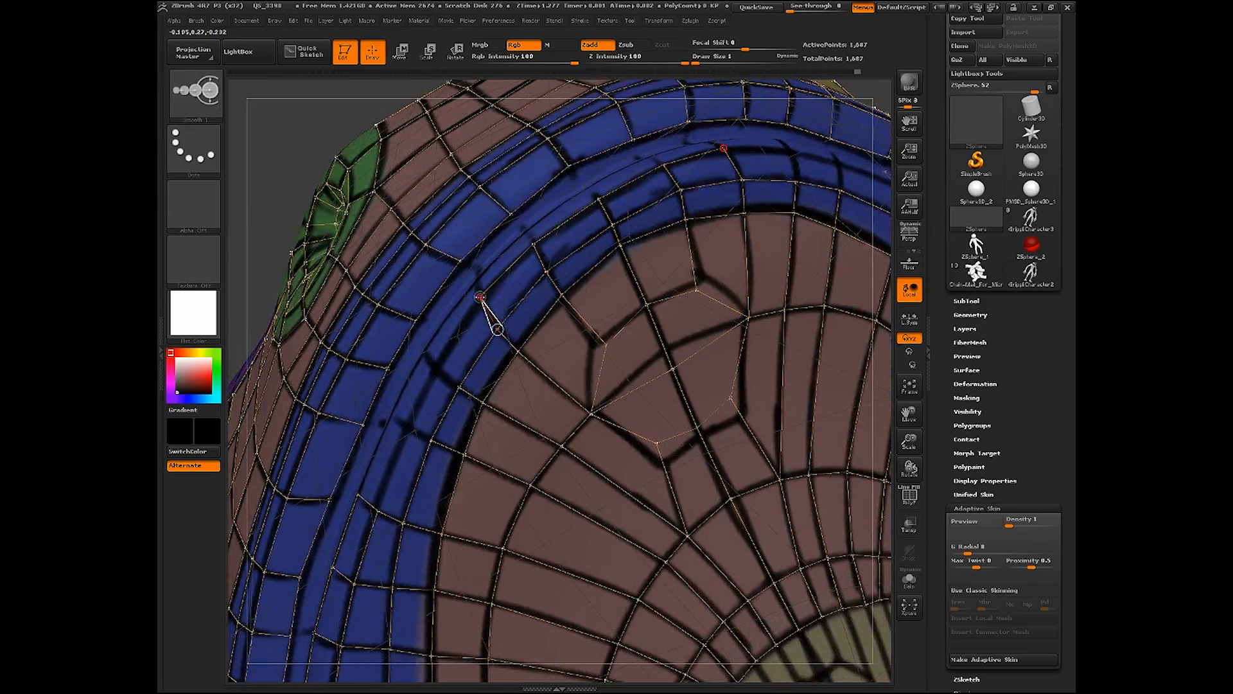
shift+click(480, 297)
Complete the second blue row with quads running down the painted guides to the existing topology
click(433, 363)
click(460, 388)
drag(267, 185, 459, 202)
click(414, 422)
click(432, 441)
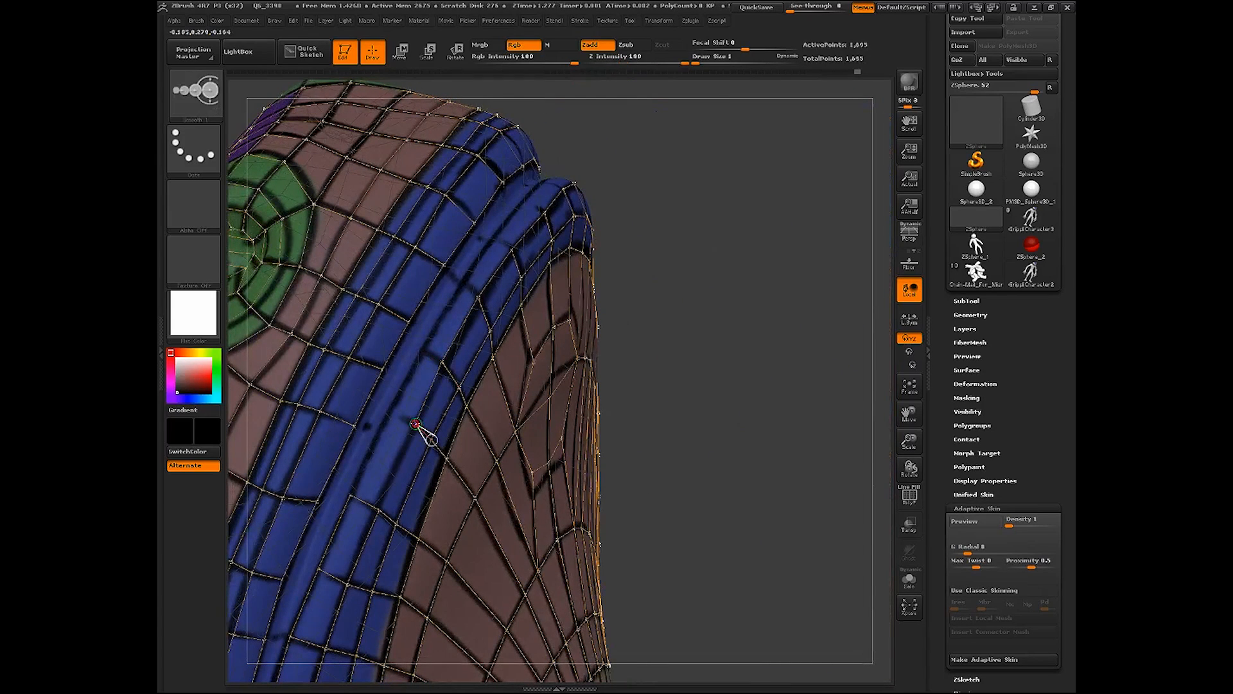
shift+click(415, 422)
click(379, 510)
Draw the lower quads of the third blue row, working upward from the existing topology
click(350, 491)
shift+click(319, 568)
click(391, 410)
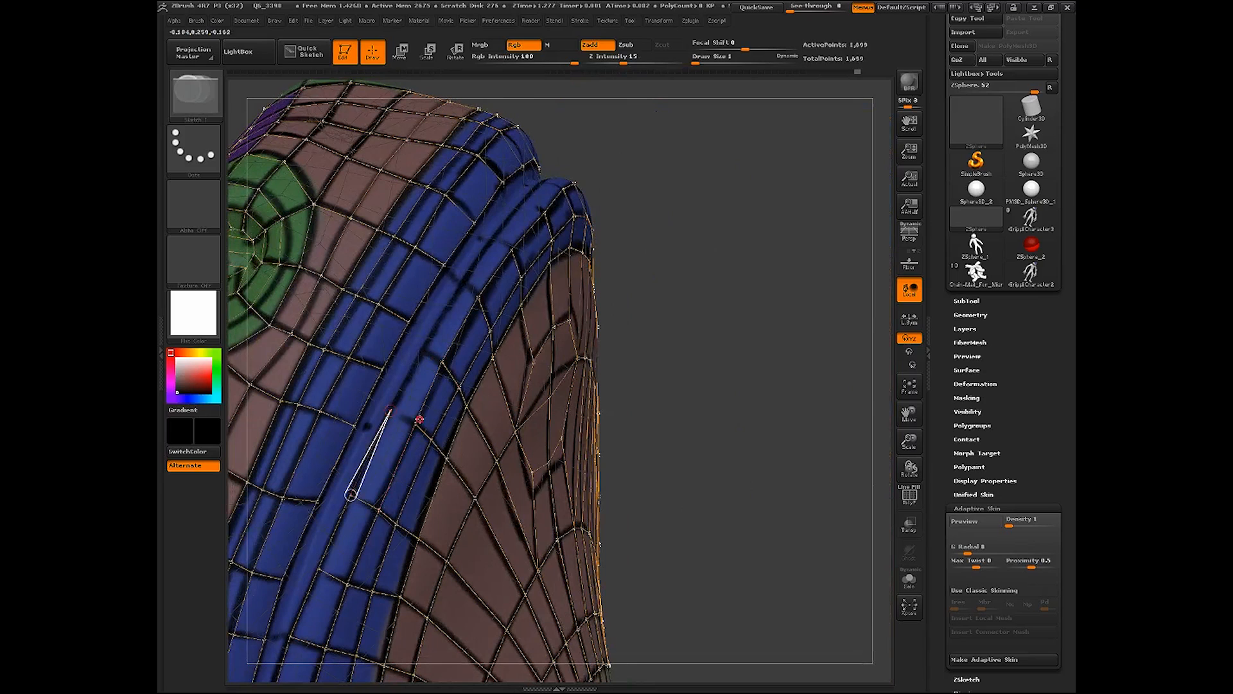
click(414, 423)
click(424, 350)
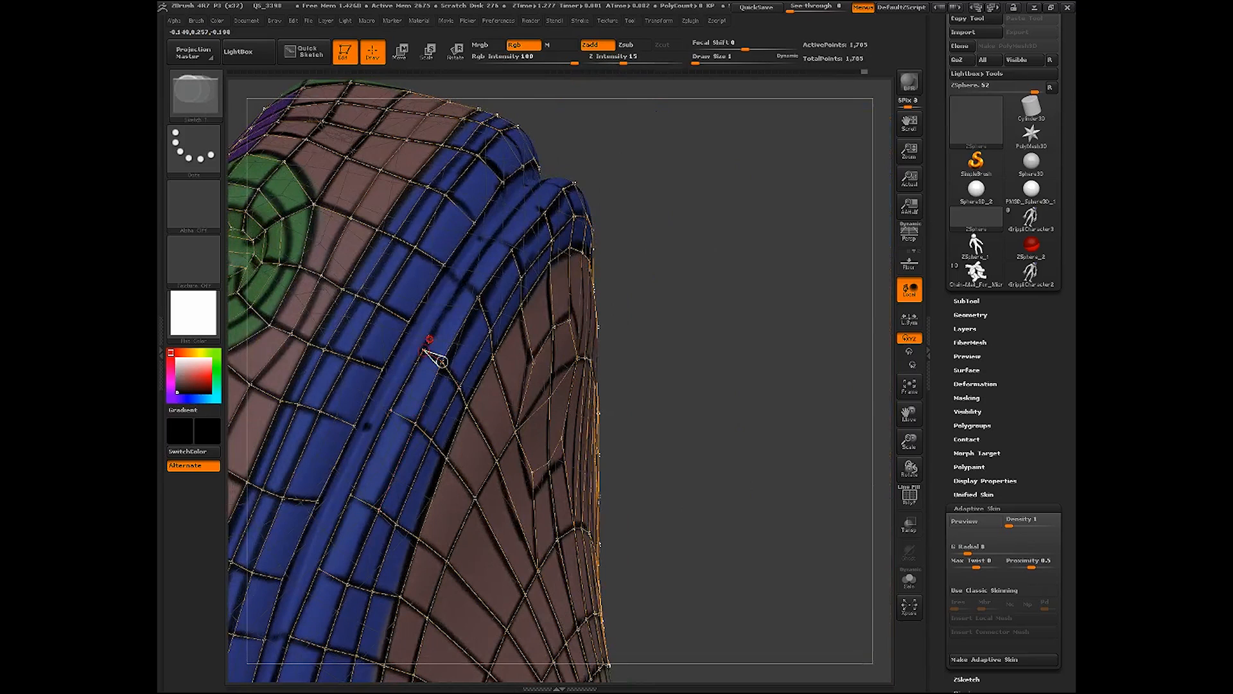
shift+click(425, 350)
click(467, 279)
click(478, 297)
Finish the third blue row with the remaining quads up to the centre line
drag(696, 305, 668, 324)
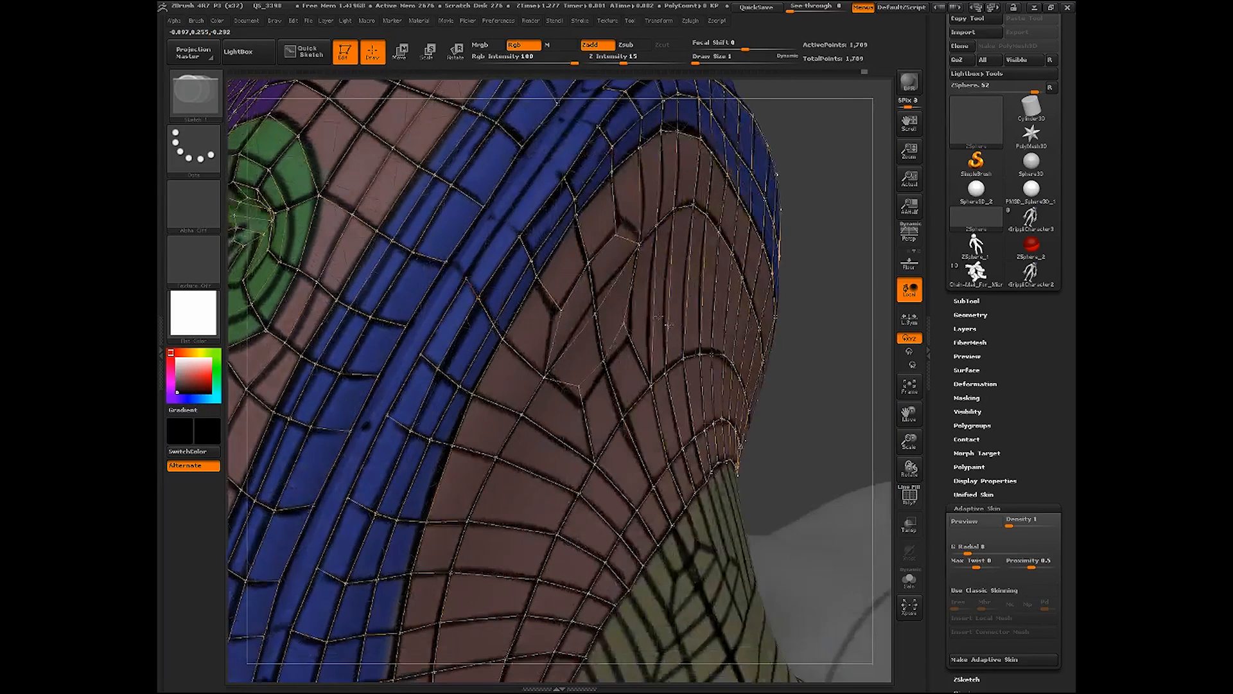
shift+click(467, 278)
click(502, 219)
click(519, 237)
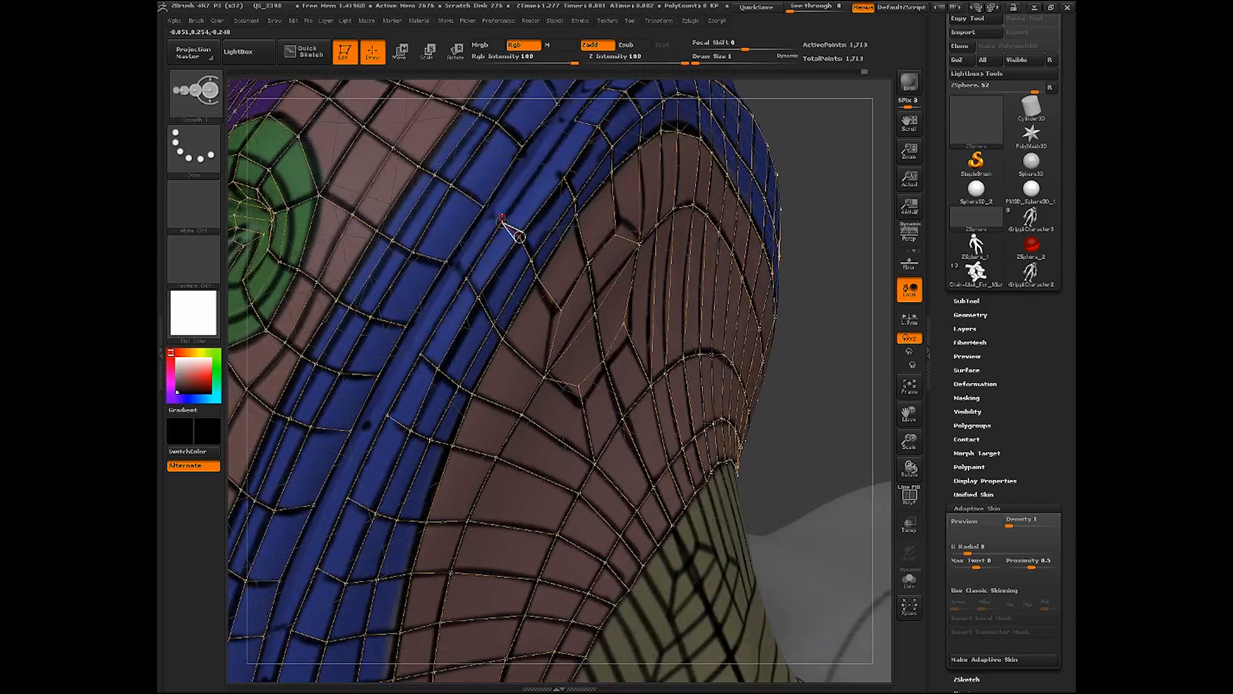
click(551, 169)
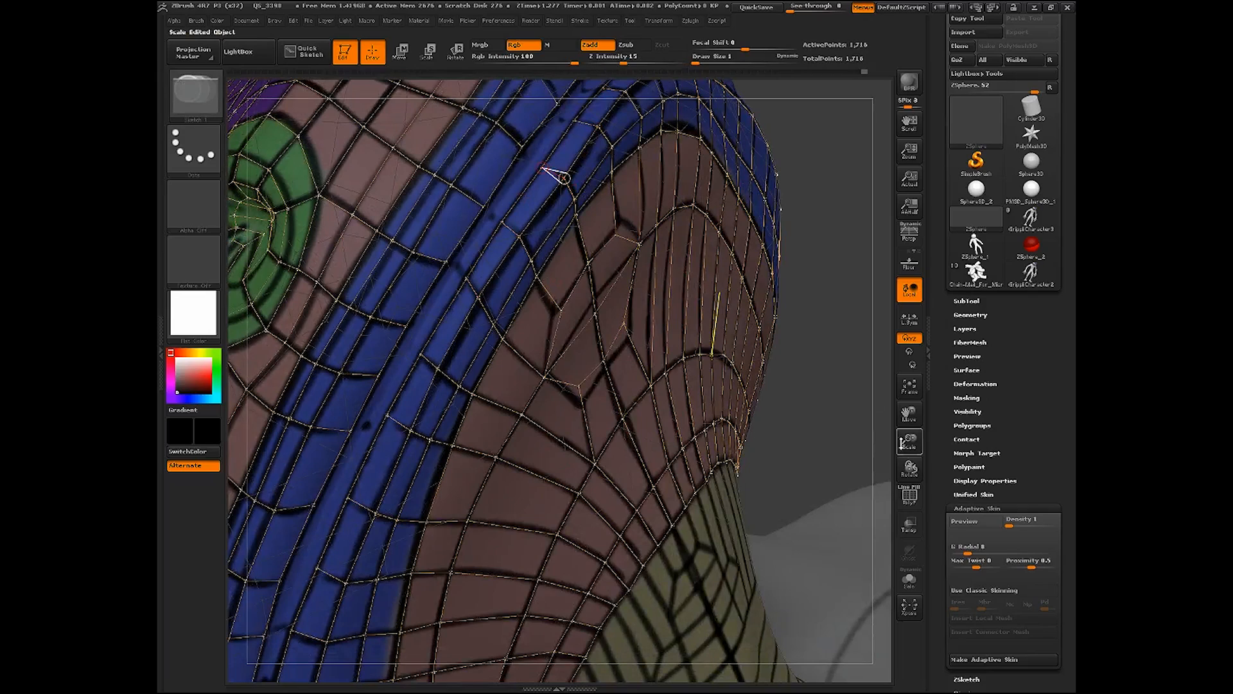
Draw the first small quads beside the centre line at the top of the olive area on the back of the neck
drag(902, 443, 764, 459)
drag(419, 611, 626, 527)
drag(906, 443, 899, 536)
drag(908, 415, 806, 357)
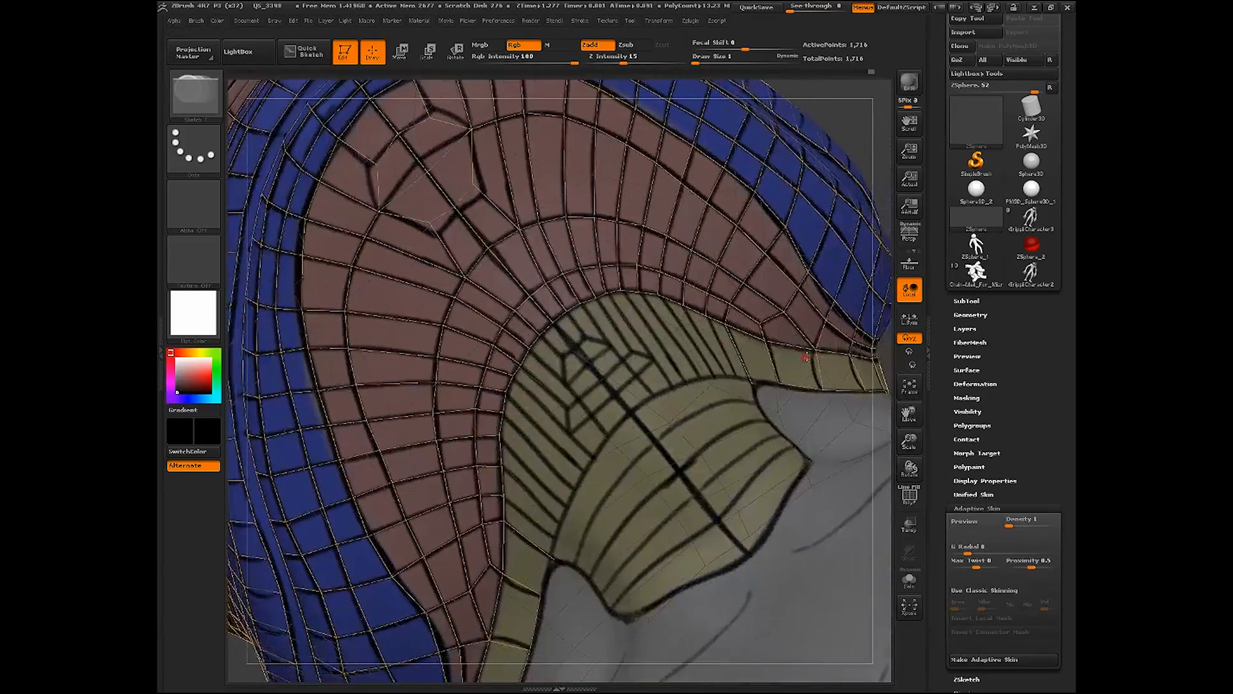
key(shift)
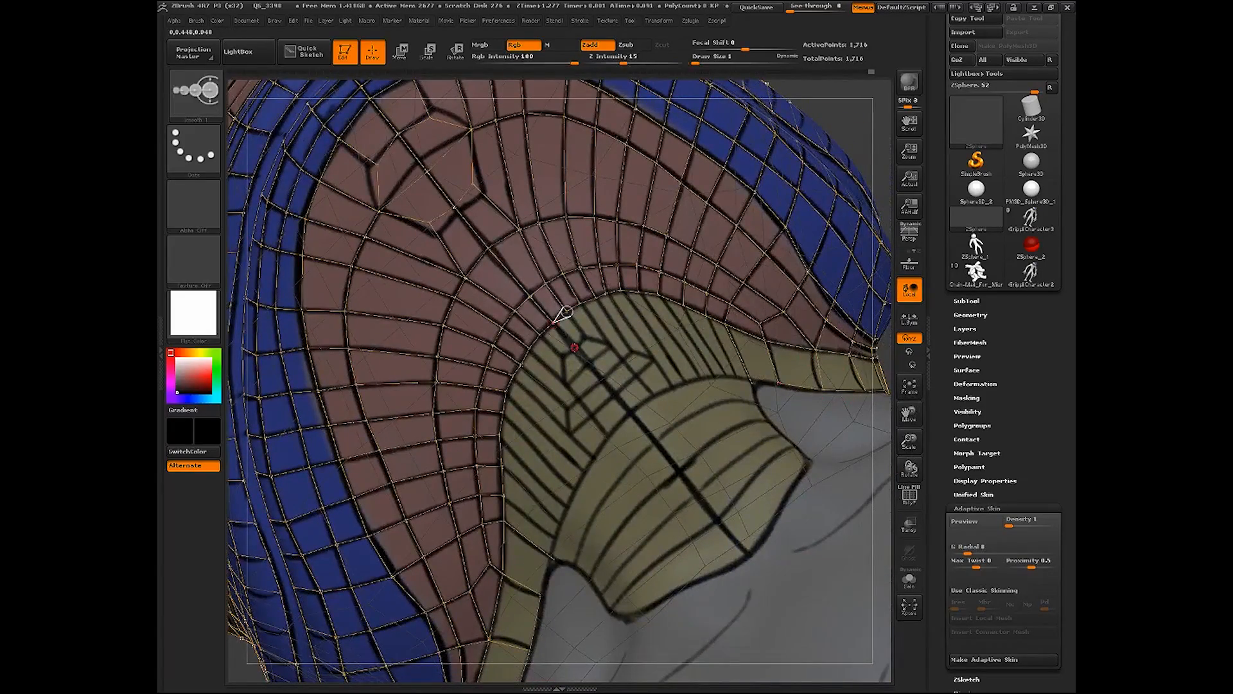
click(574, 347)
click(564, 360)
click(541, 334)
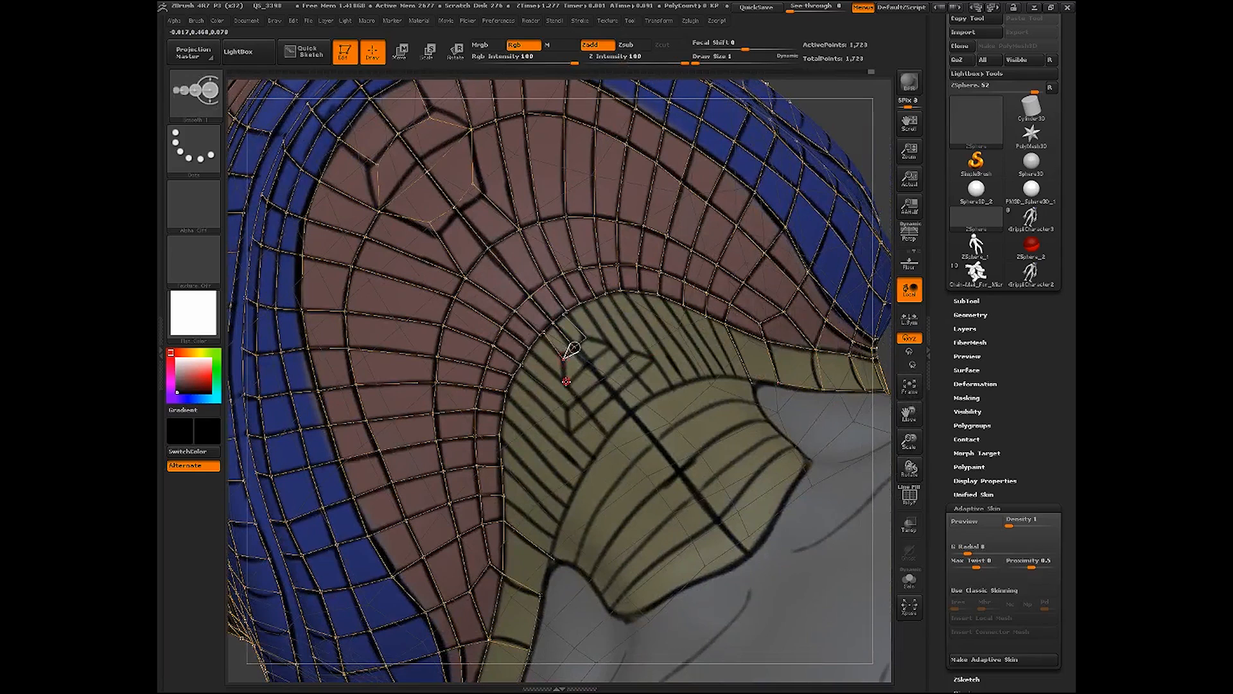
click(566, 381)
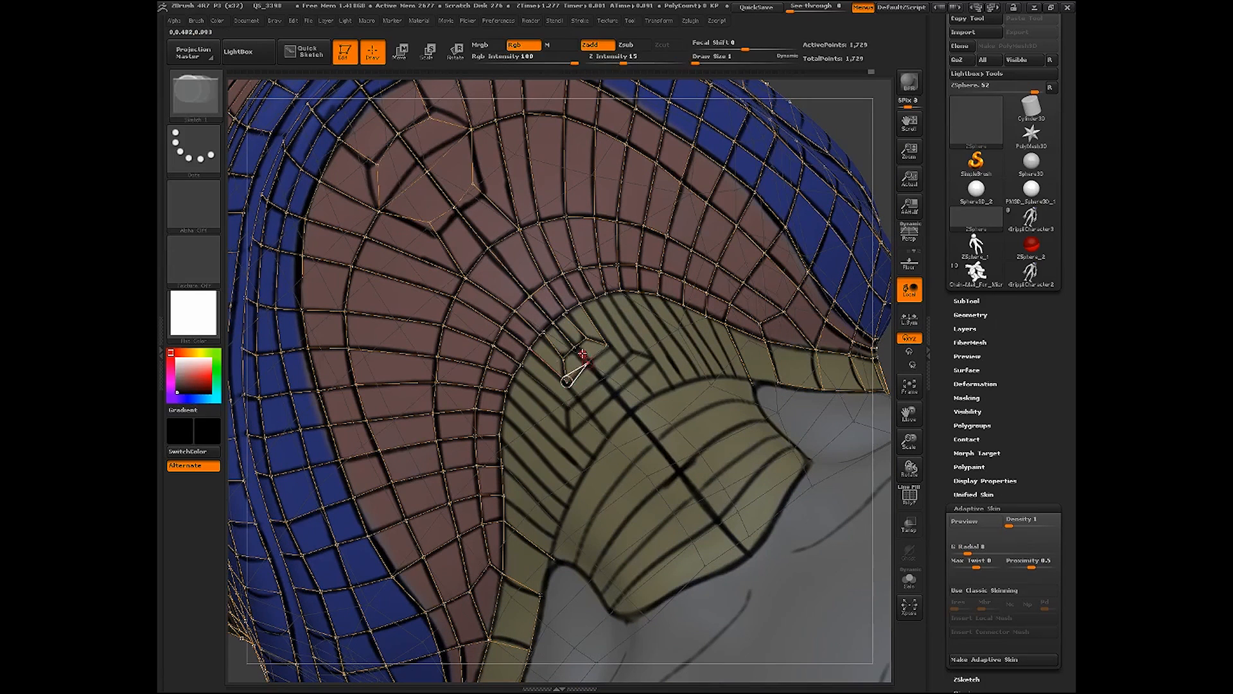
Extend the small olive quads along the centre line down to the painted inner arc
shift+click(602, 380)
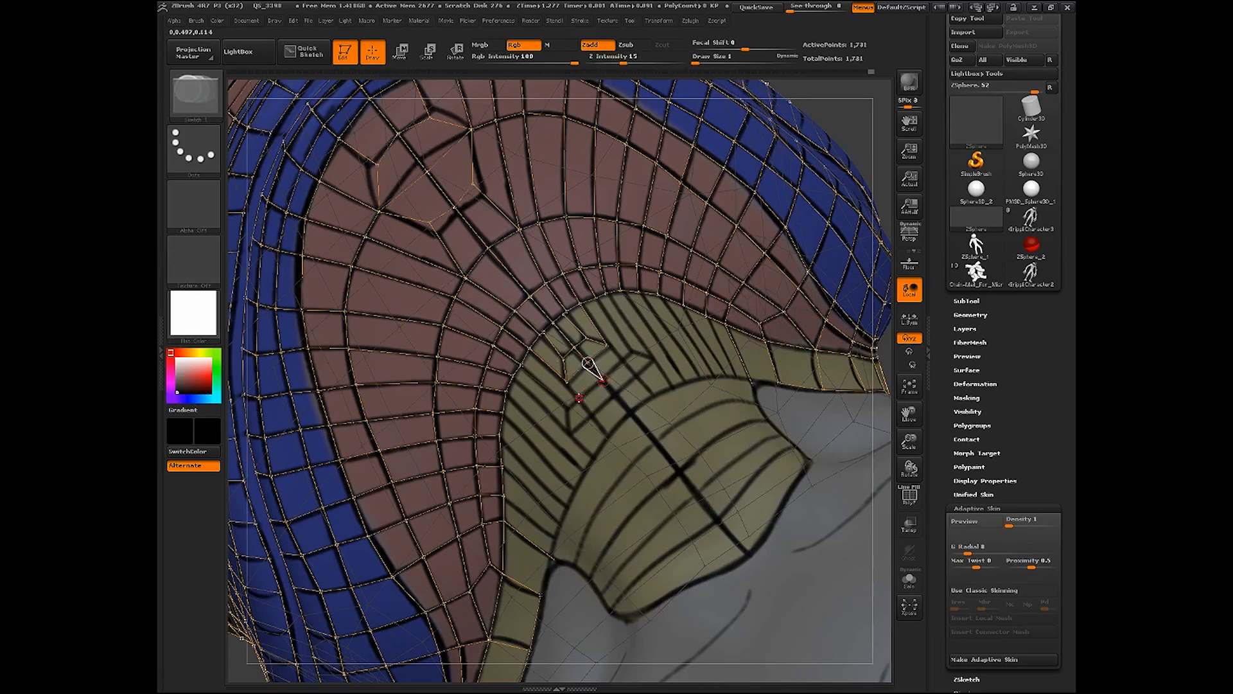
shift+click(568, 383)
click(592, 412)
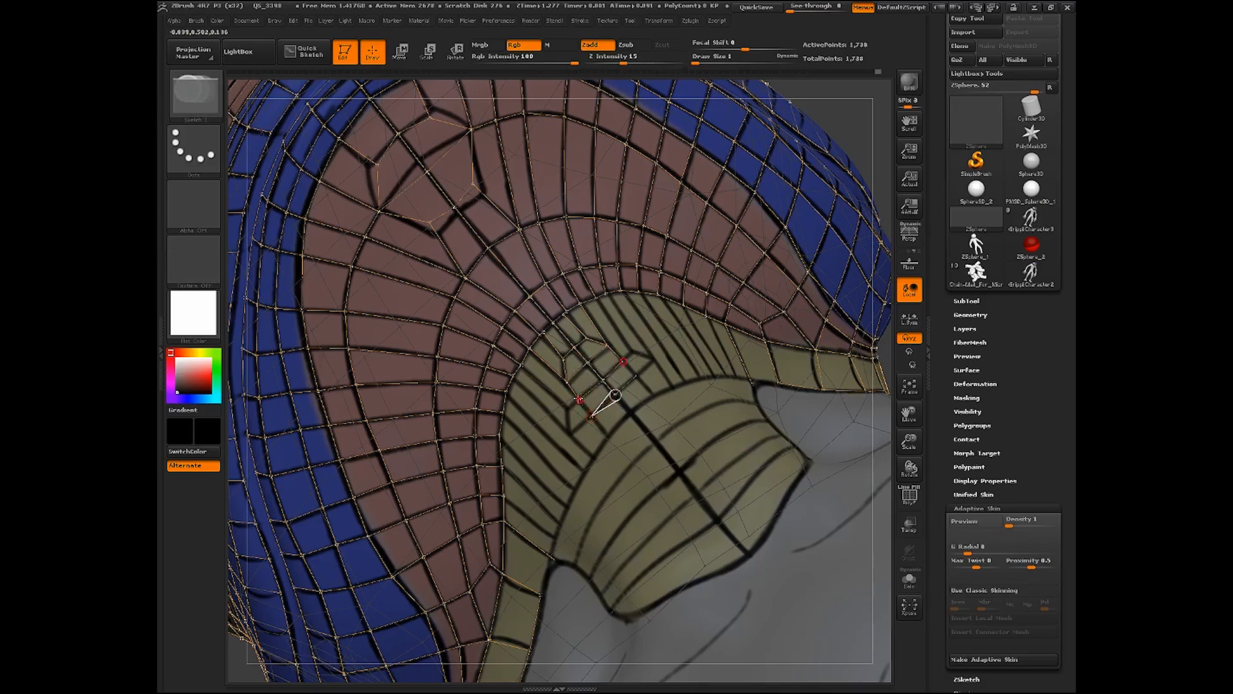
click(579, 399)
shift+click(592, 417)
click(610, 434)
click(628, 409)
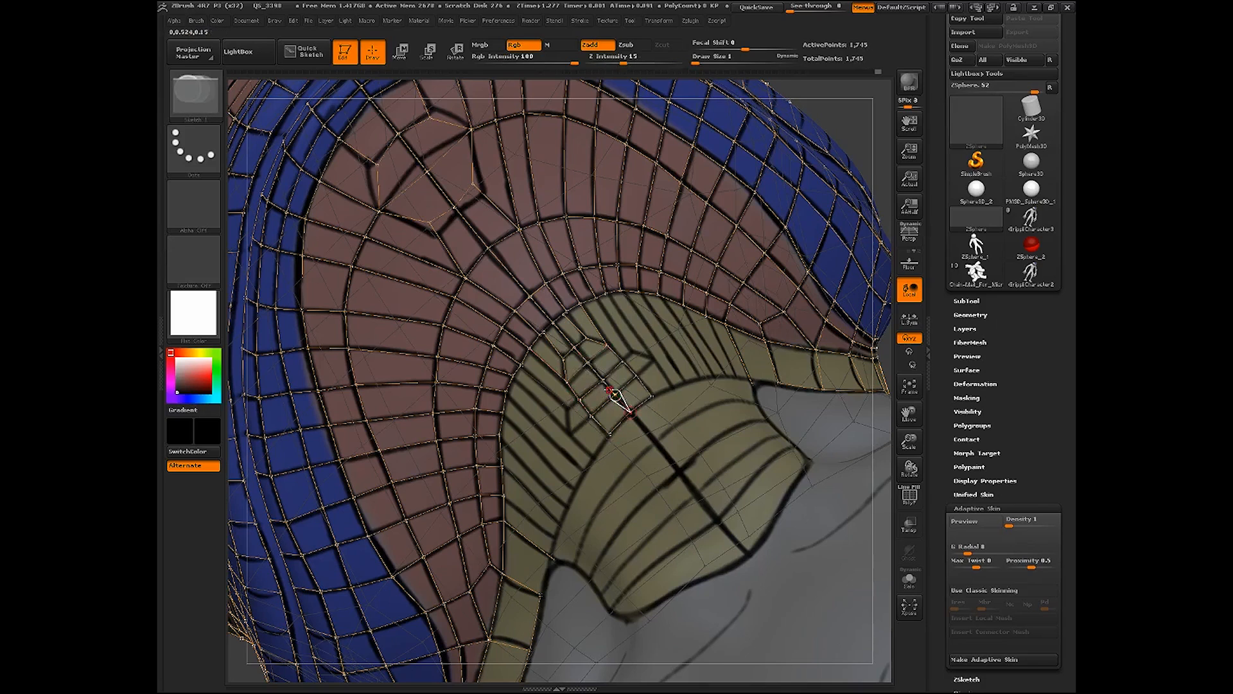
key(shift)
click(577, 401)
key(ctrl+z)
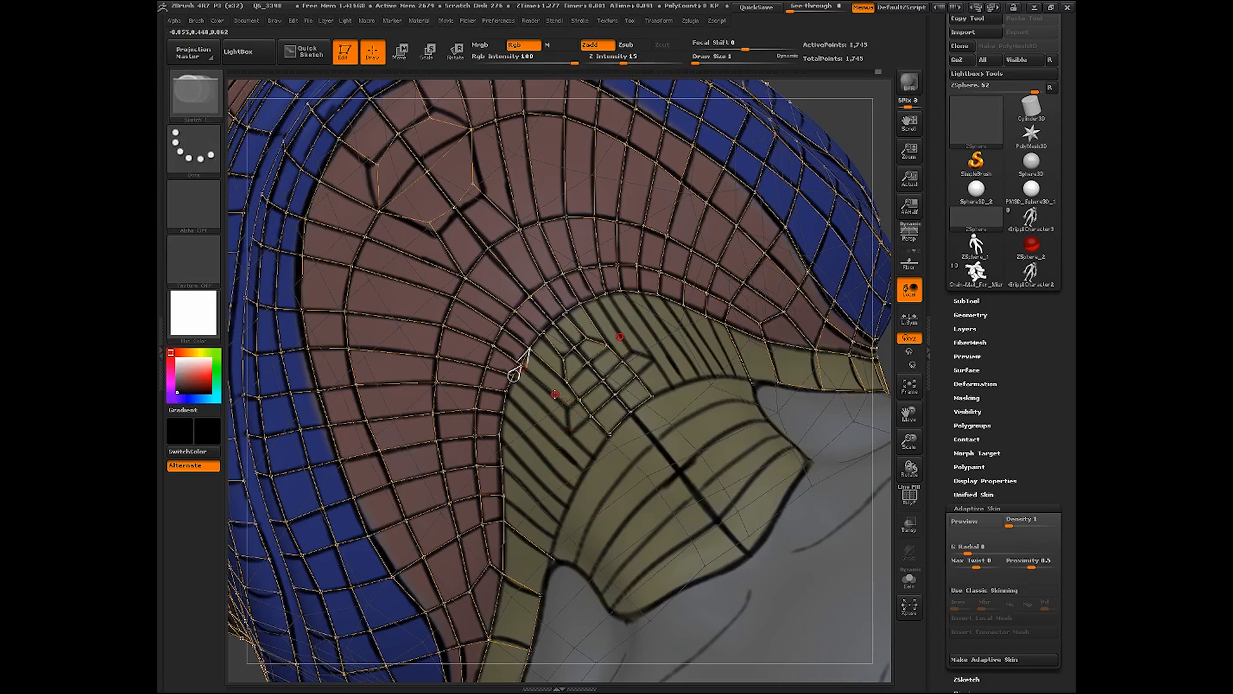
Add the adjoining olive quads along the outer side of the small grid beside the centre line
click(557, 396)
click(567, 383)
ctrl+click(557, 397)
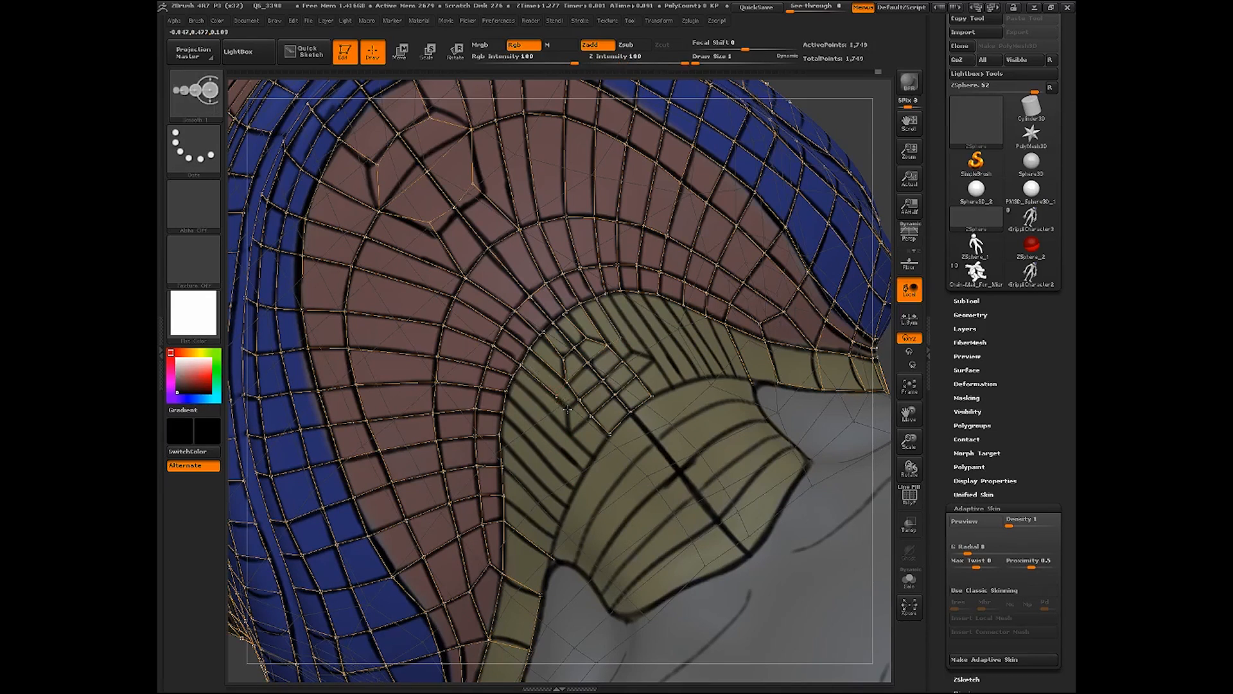
click(567, 409)
click(579, 400)
ctrl+click(568, 409)
Draw the quads around the painted corner of the small olive grid, joining it to the pink boundary and inner arc
click(570, 433)
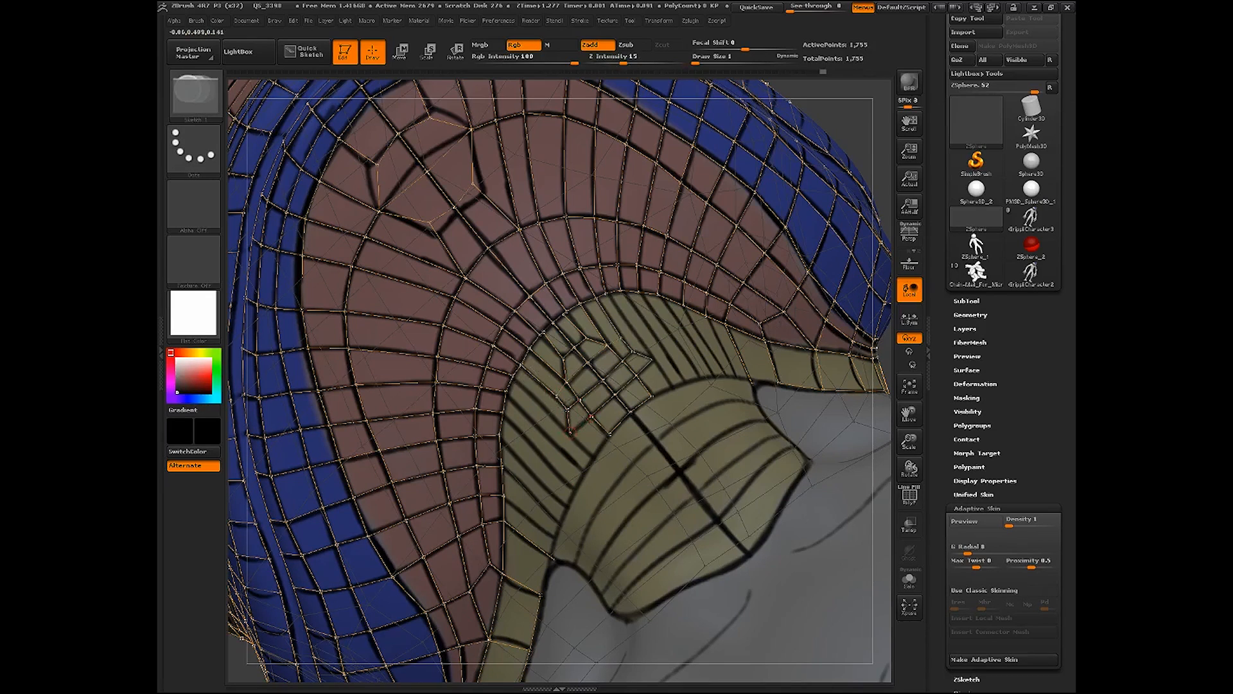
ctrl+click(571, 434)
click(514, 377)
ctrl+click(571, 434)
click(594, 456)
click(609, 435)
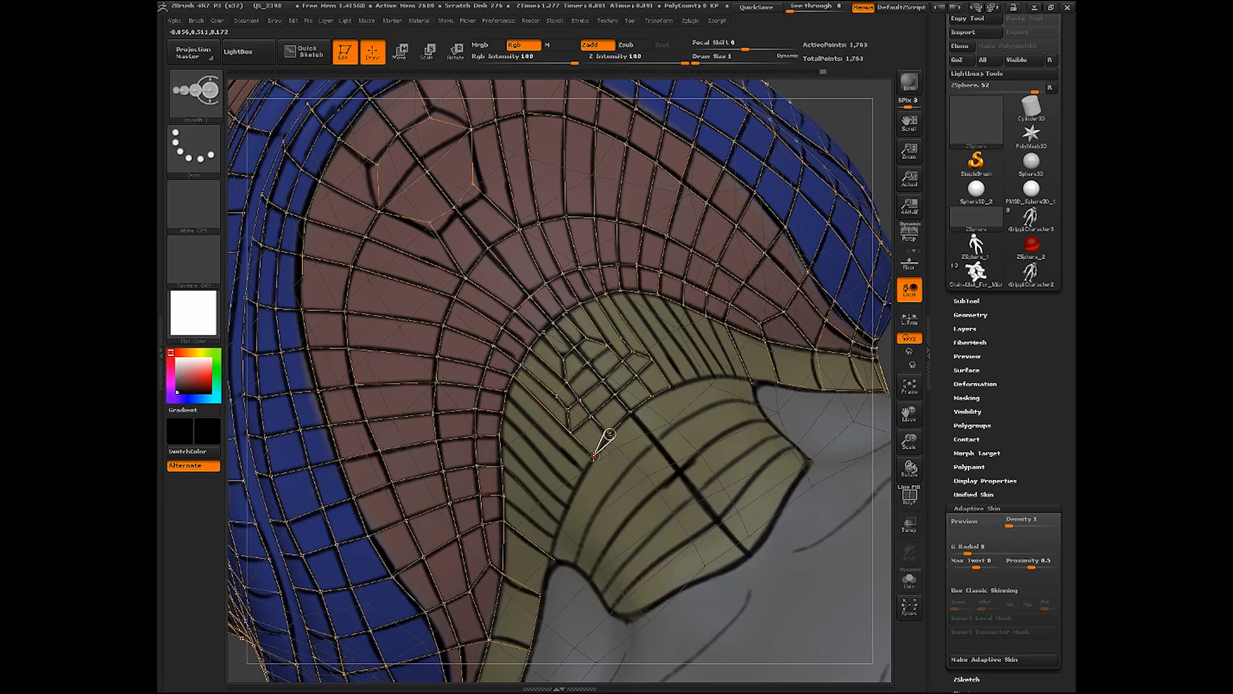
Fill the upper long olive strips with quads spanning from the pink boundary to the inner arc
ctrl+click(593, 456)
click(584, 470)
click(505, 393)
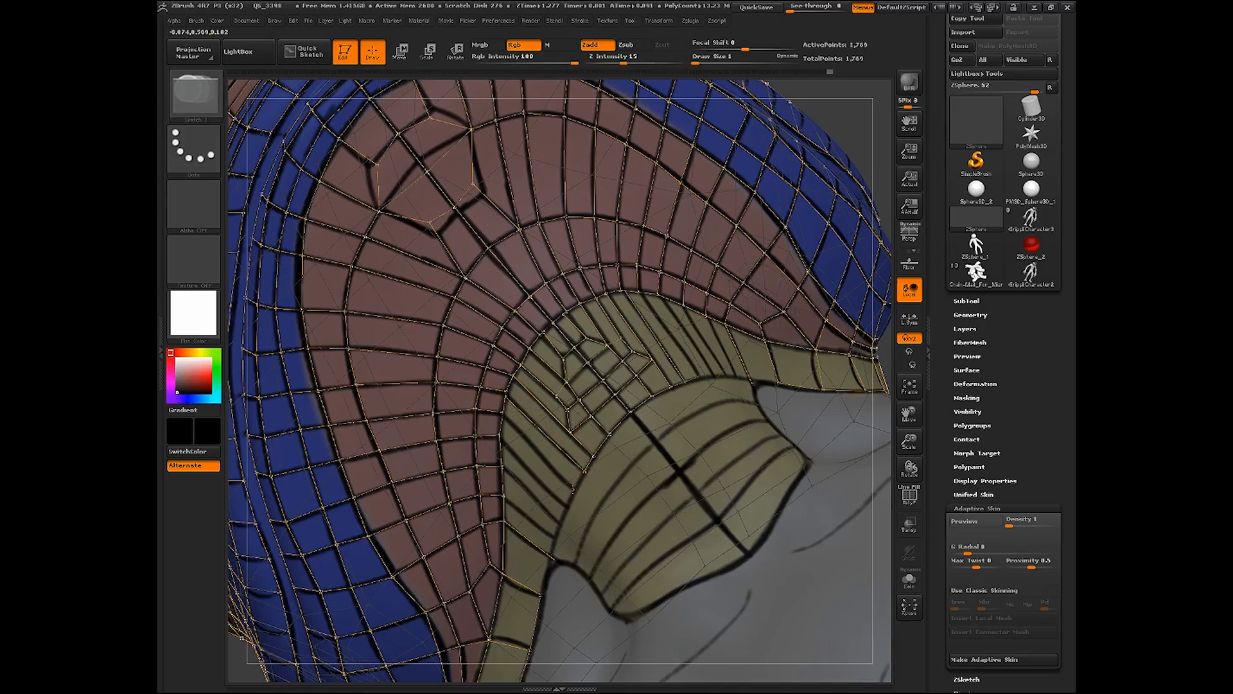
click(504, 414)
ctrl+click(572, 490)
click(567, 507)
click(502, 438)
shift+click(566, 508)
Fill the remaining long olive strips down to the existing topology at the side of the neck
click(561, 519)
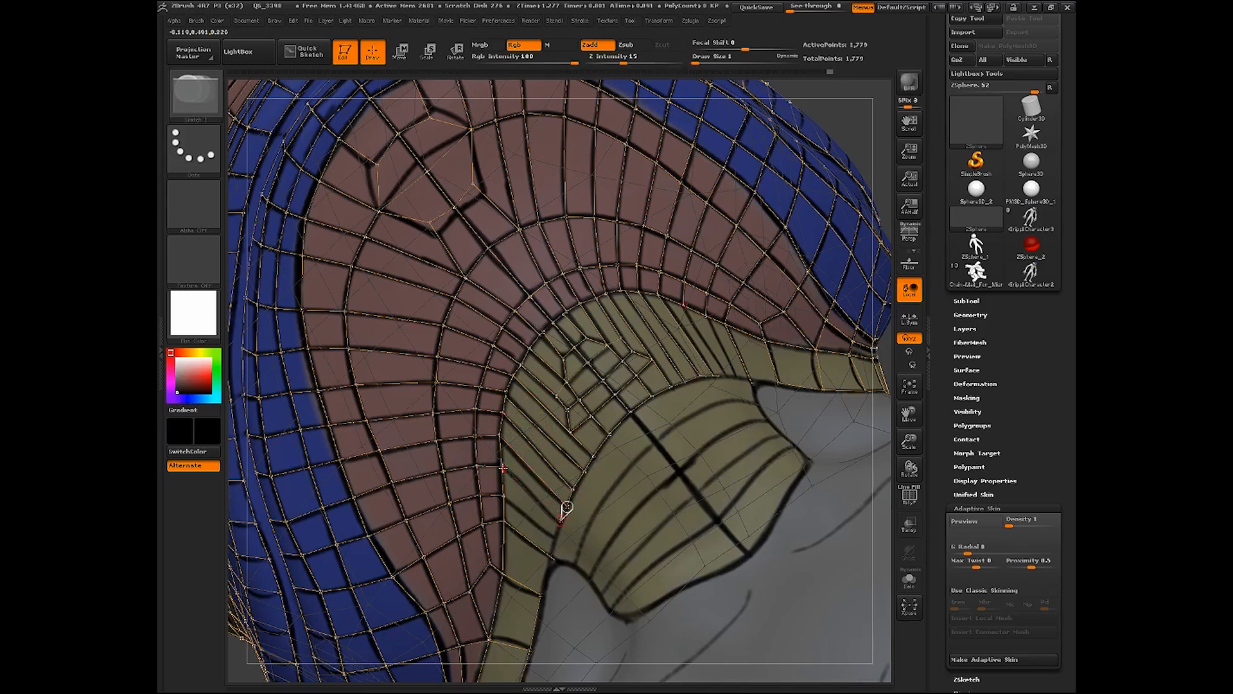
click(502, 467)
shift+click(560, 519)
click(554, 535)
click(504, 495)
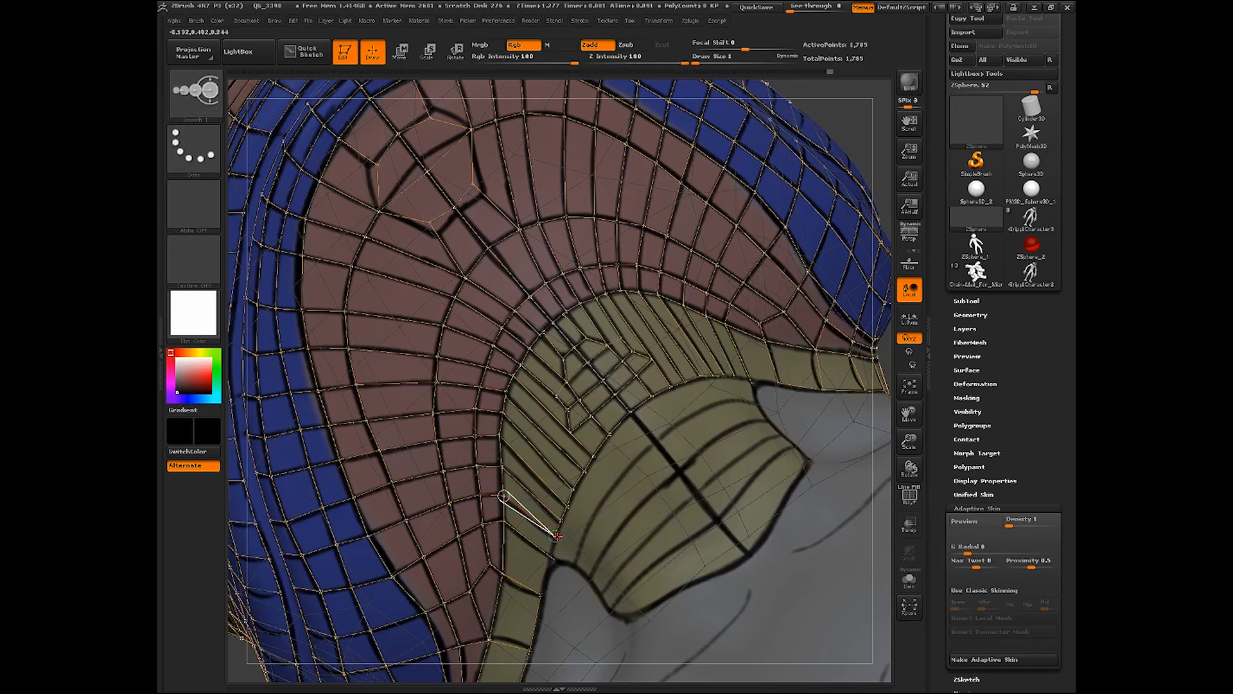
shift+click(554, 536)
click(554, 558)
shift+click(555, 559)
click(503, 520)
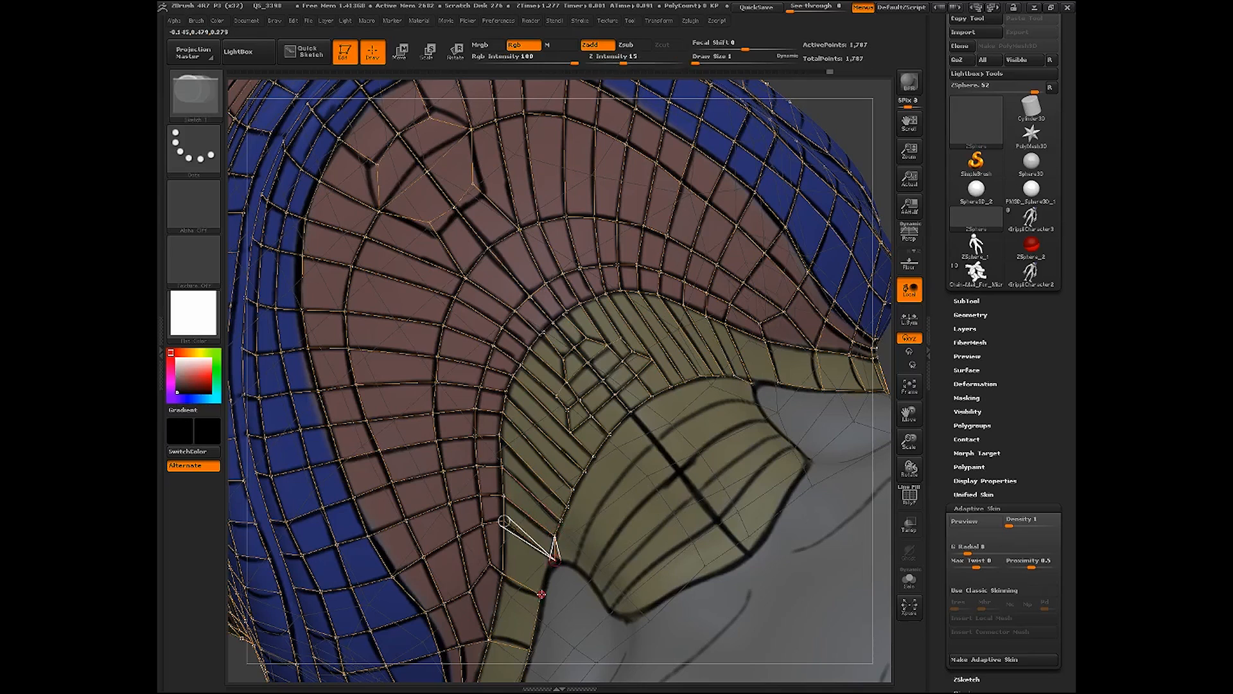
click(540, 594)
shift+click(555, 559)
Start a new olive row inside the inner arc with two quads at the neck's side edge
click(577, 565)
click(583, 543)
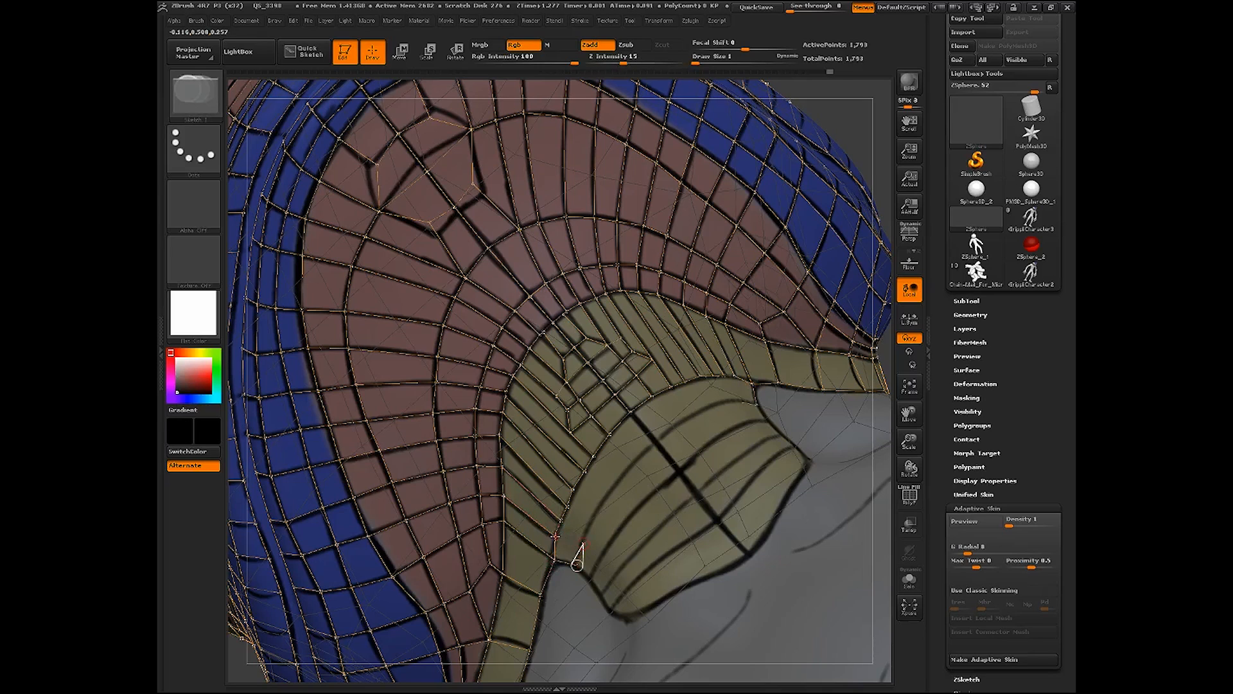
click(554, 535)
shift+click(583, 543)
click(589, 528)
click(561, 519)
shift+click(589, 528)
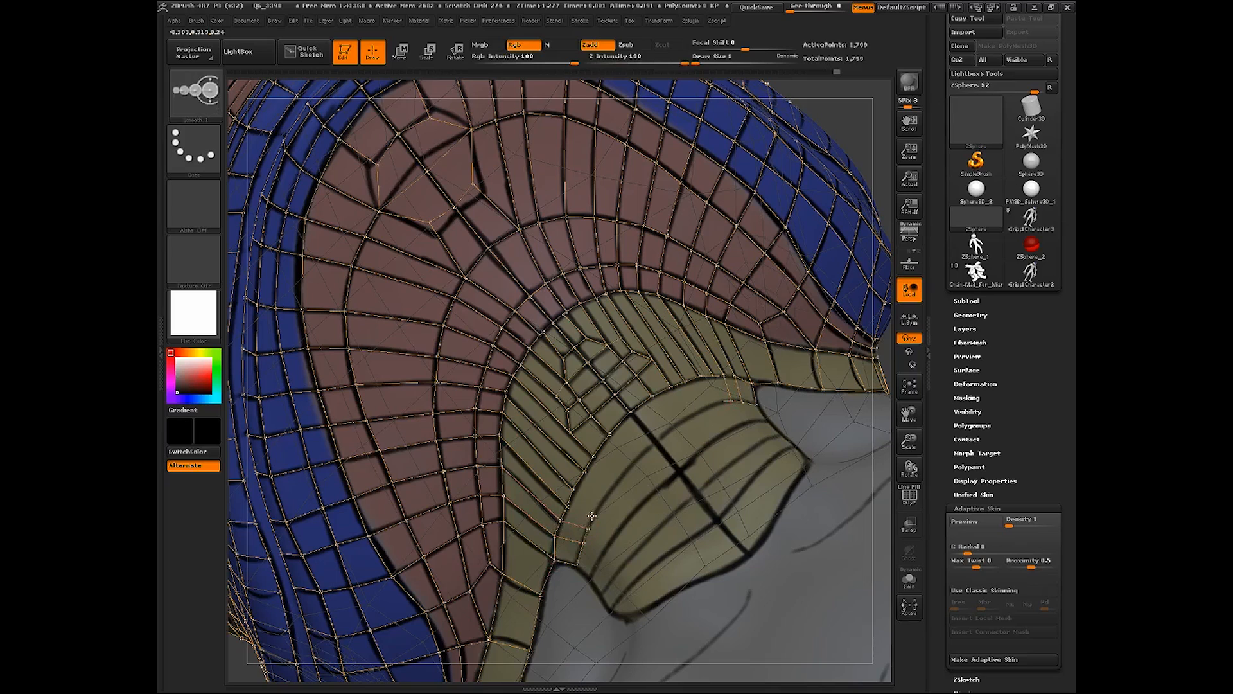
Continue the row inside the inner arc with three more quads toward the centre line
click(591, 515)
click(567, 506)
shift+click(591, 515)
click(599, 500)
click(574, 489)
shift+click(600, 500)
click(586, 472)
shift+click(612, 484)
Complete the row inside the inner arc with its last quads up to the centre line
click(624, 473)
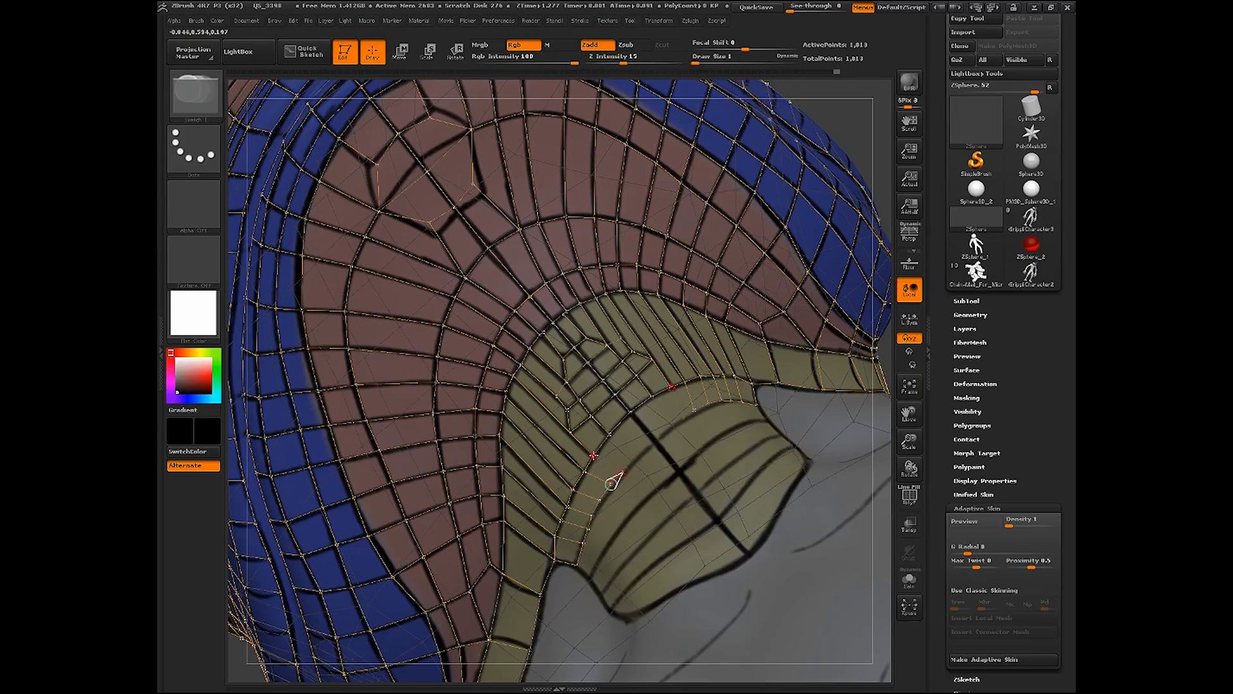
click(593, 456)
shift+click(624, 472)
click(635, 457)
click(609, 434)
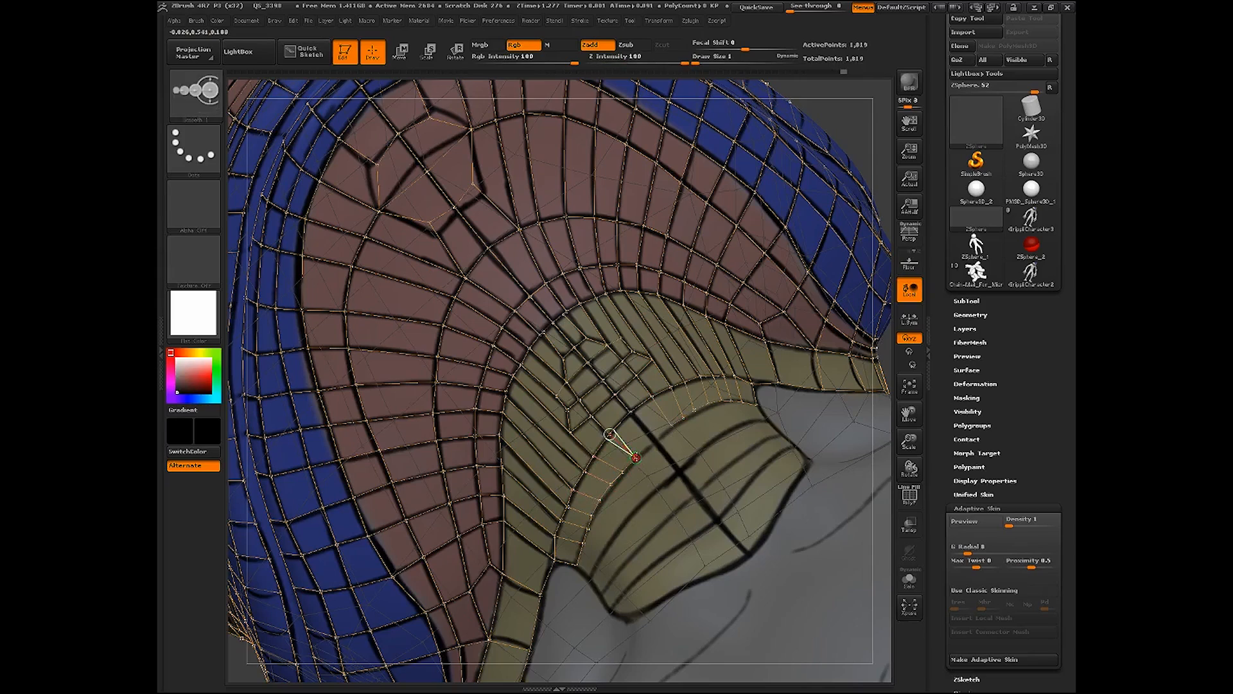
click(654, 439)
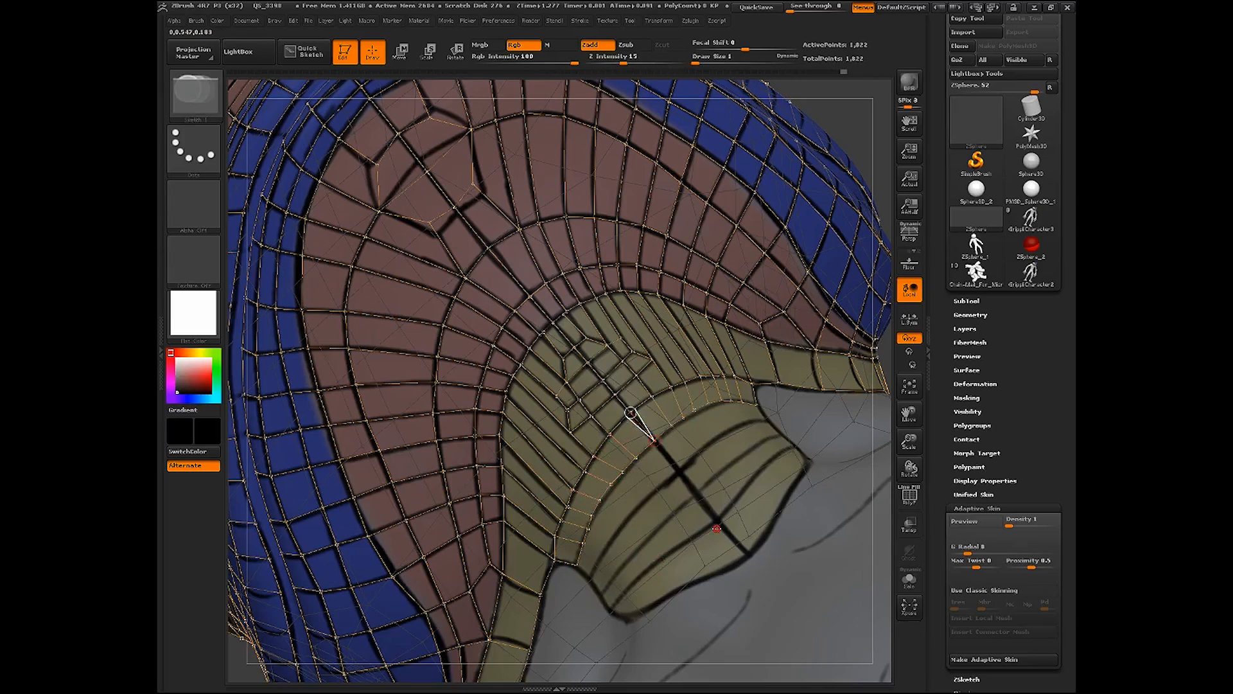
drag(909, 440, 797, 426)
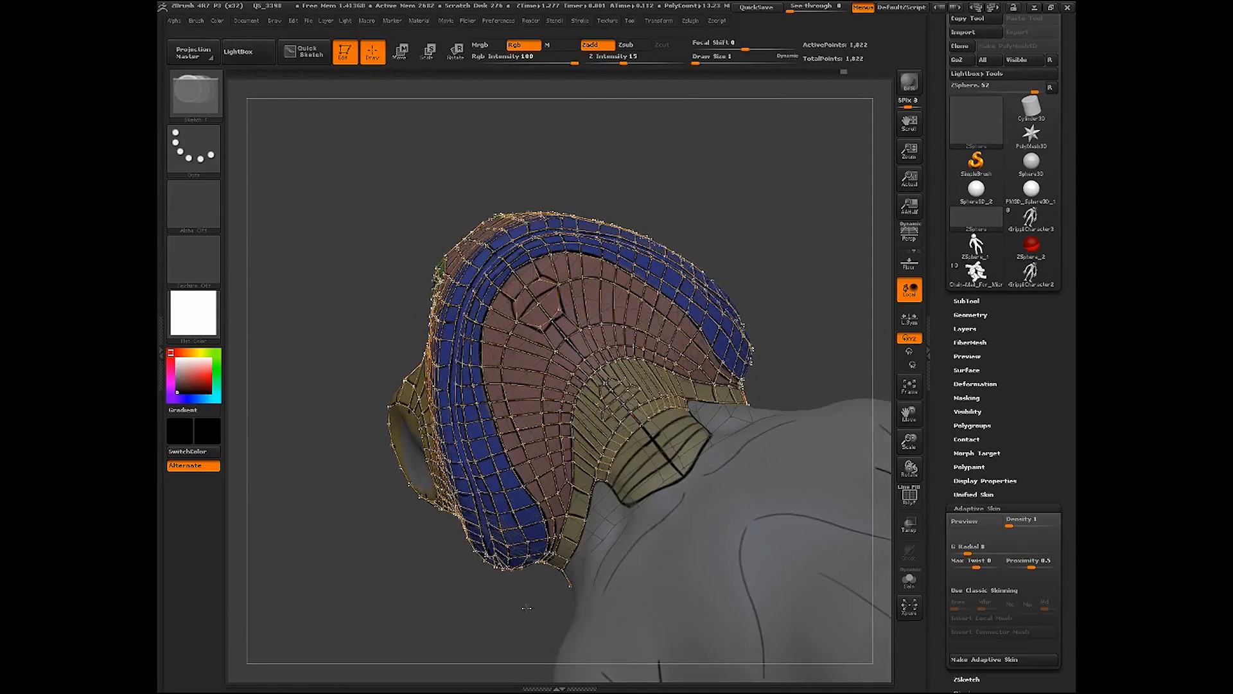
Start a column of quads along the centre line of the lower olive patch, undoing the misplaced quad
drag(527, 607, 595, 441)
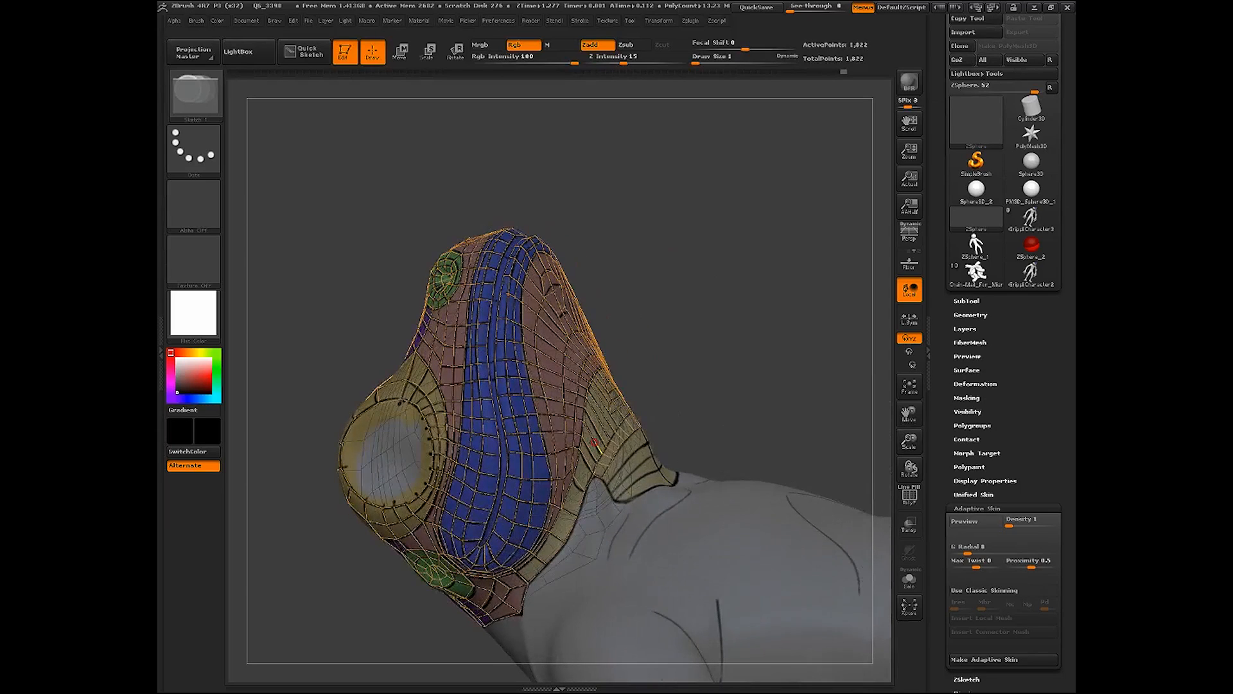
drag(756, 422, 626, 430)
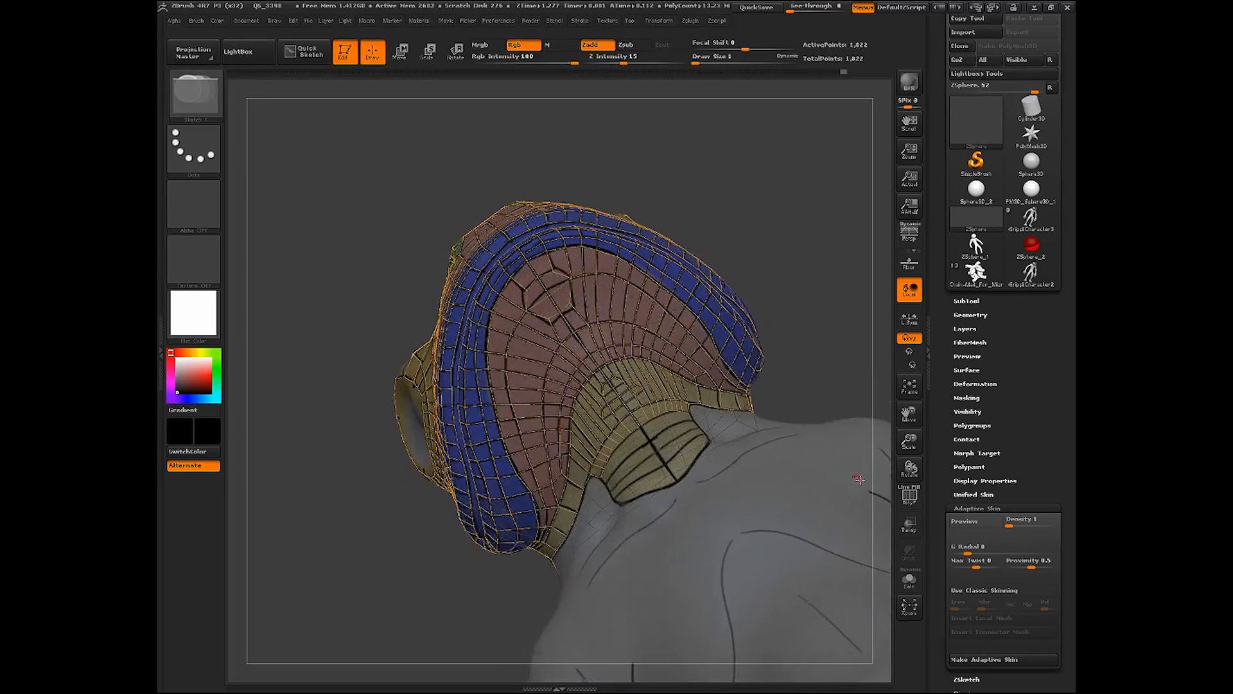
mouse_move(910, 468)
mouse_down()
mouse_move(907, 447)
mouse_move(909, 491)
mouse_move(908, 464)
mouse_up()
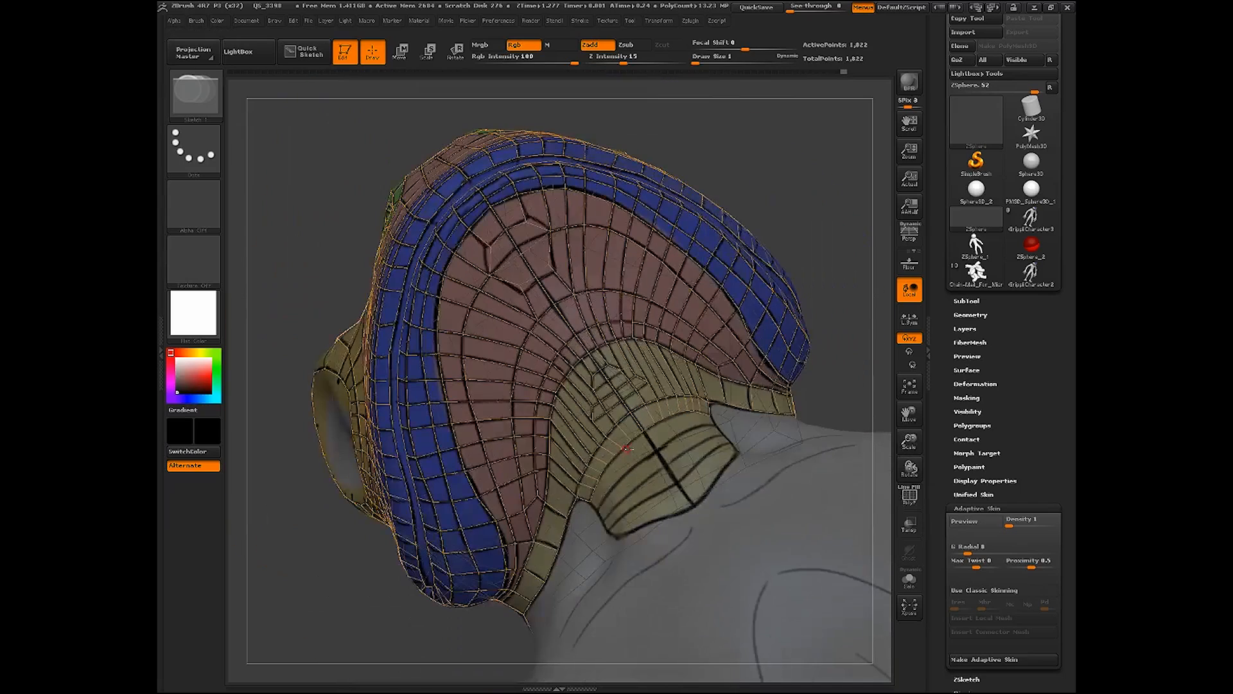
click(656, 467)
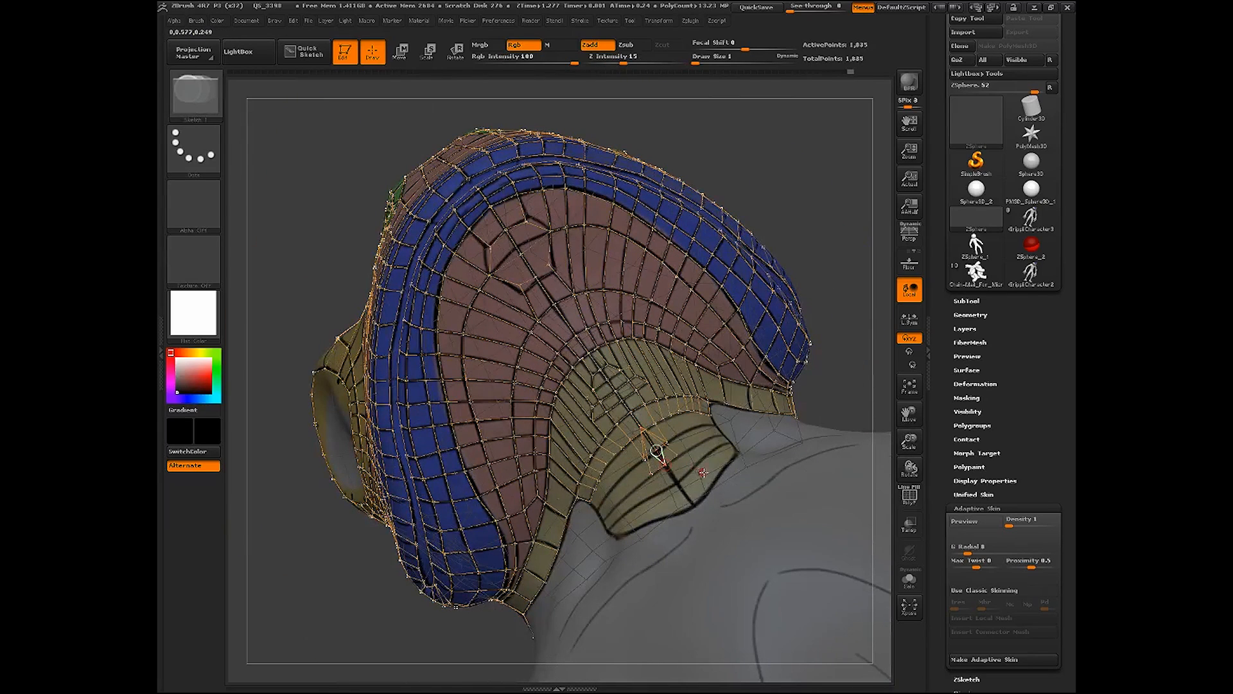
key(ctrl+z)
key(ctrl+z)
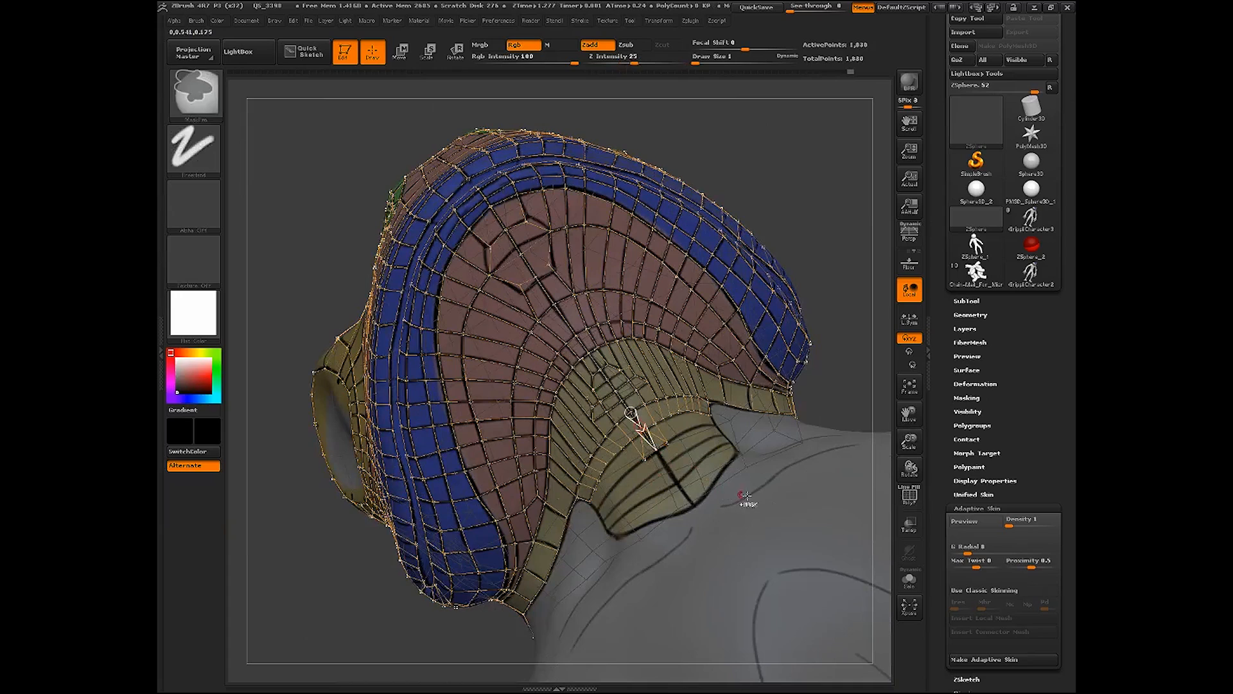
Draw three quads down one side of the centre line to the lower edge of the olive neck patch
drag(909, 440, 909, 414)
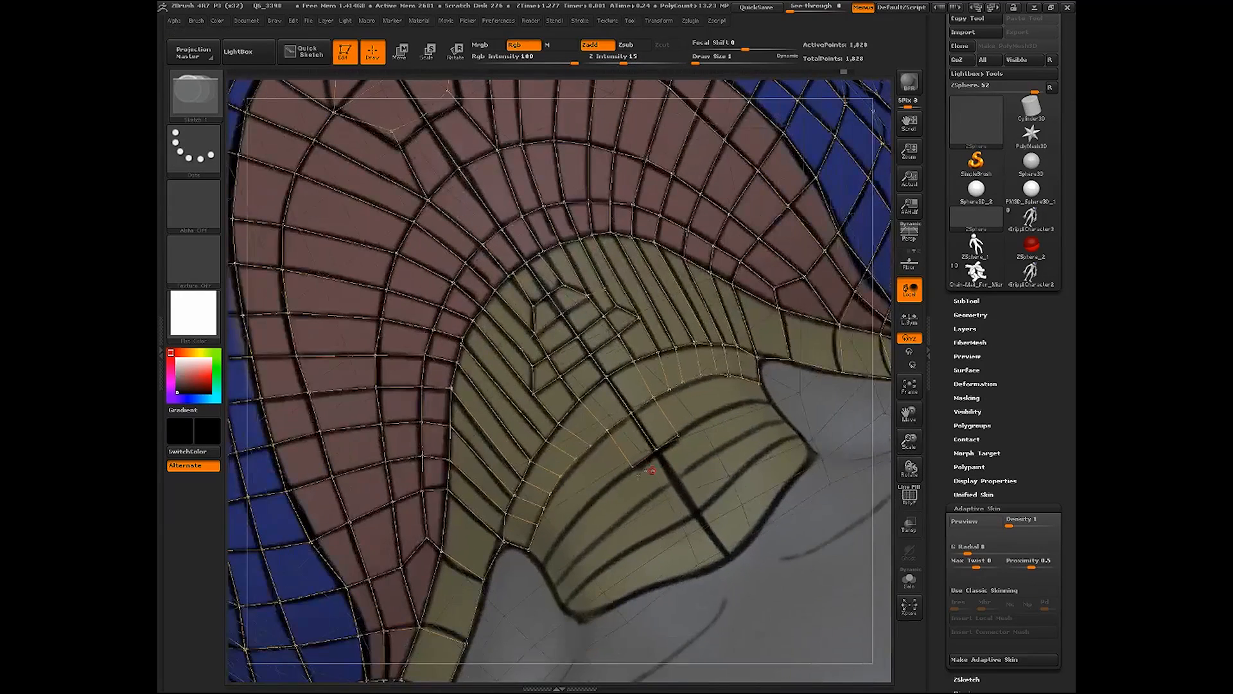
click(653, 493)
click(673, 477)
click(656, 449)
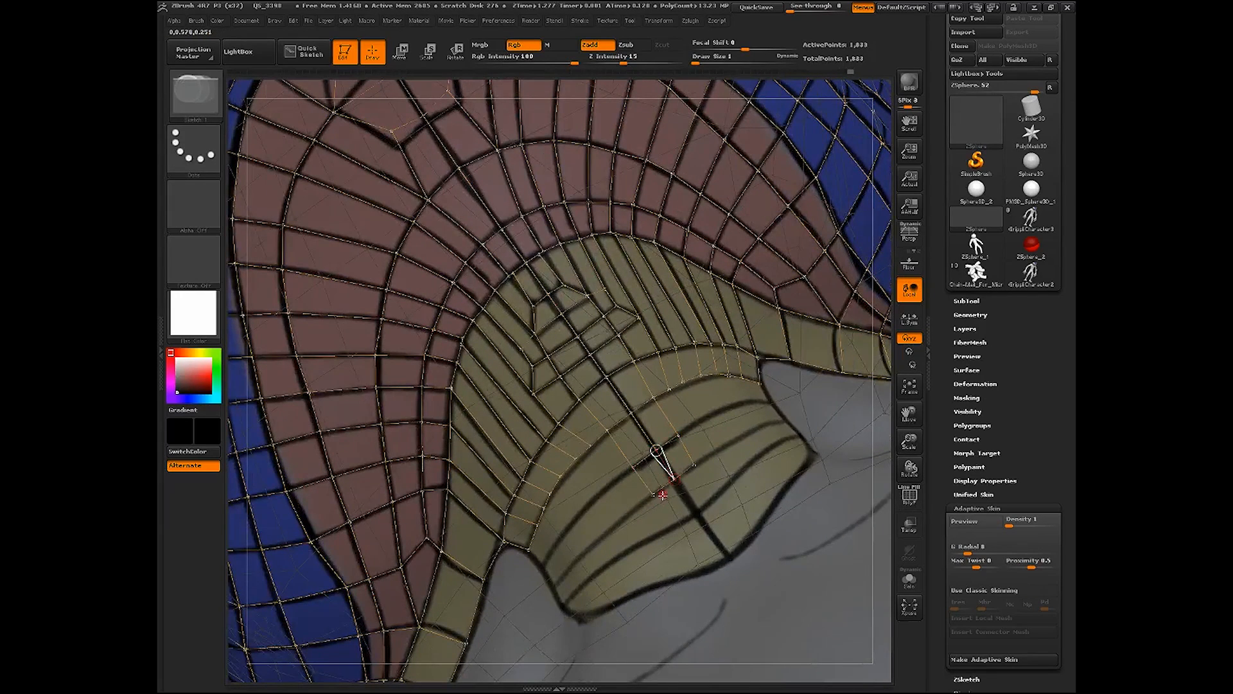
ctrl+click(652, 494)
click(667, 530)
click(696, 513)
click(674, 479)
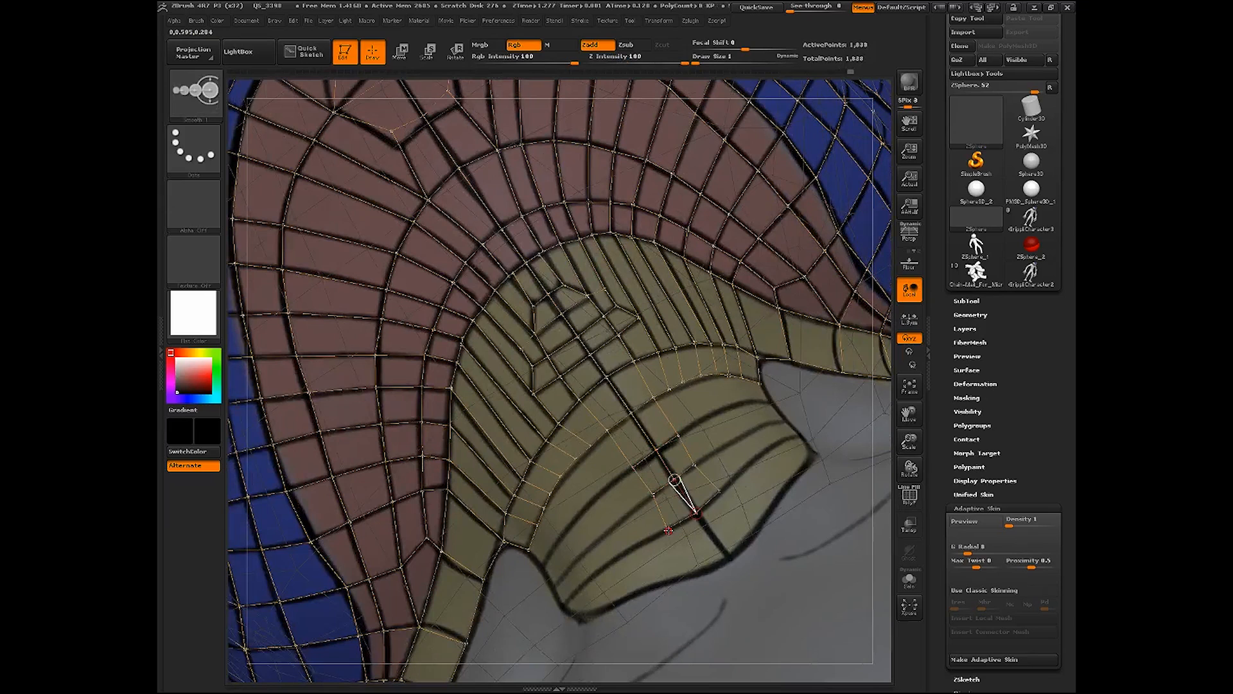
ctrl+click(667, 529)
click(680, 576)
click(731, 558)
click(697, 513)
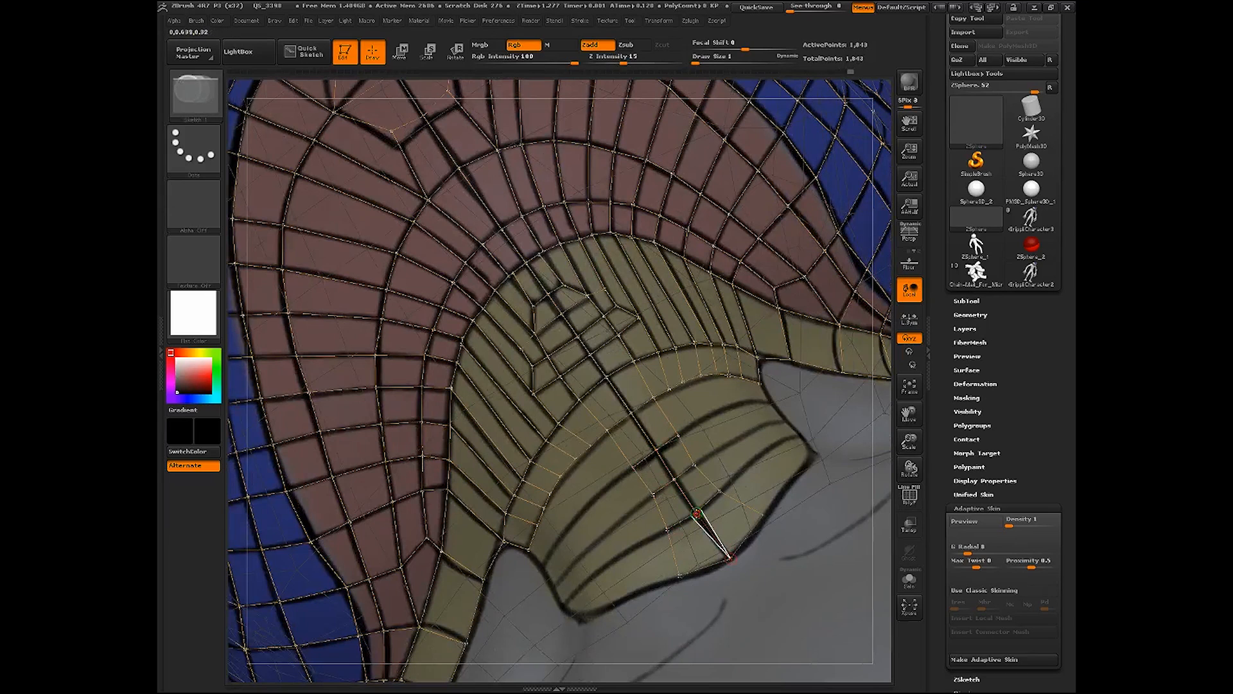
Start the second column of the lower olive patch with two quads beside the centre-line column
shift+click(591, 445)
click(607, 487)
click(633, 467)
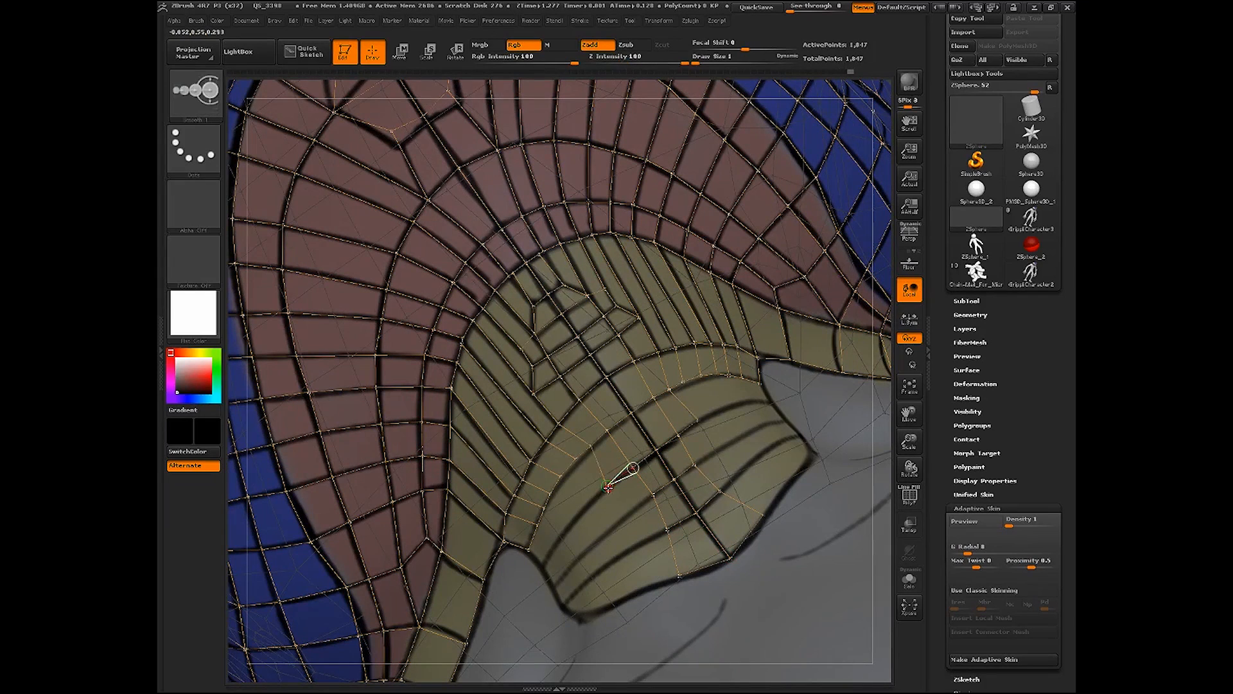
shift+click(606, 486)
click(623, 517)
click(653, 495)
Extend the second column down to the lower edge of the olive patch
shift+click(623, 517)
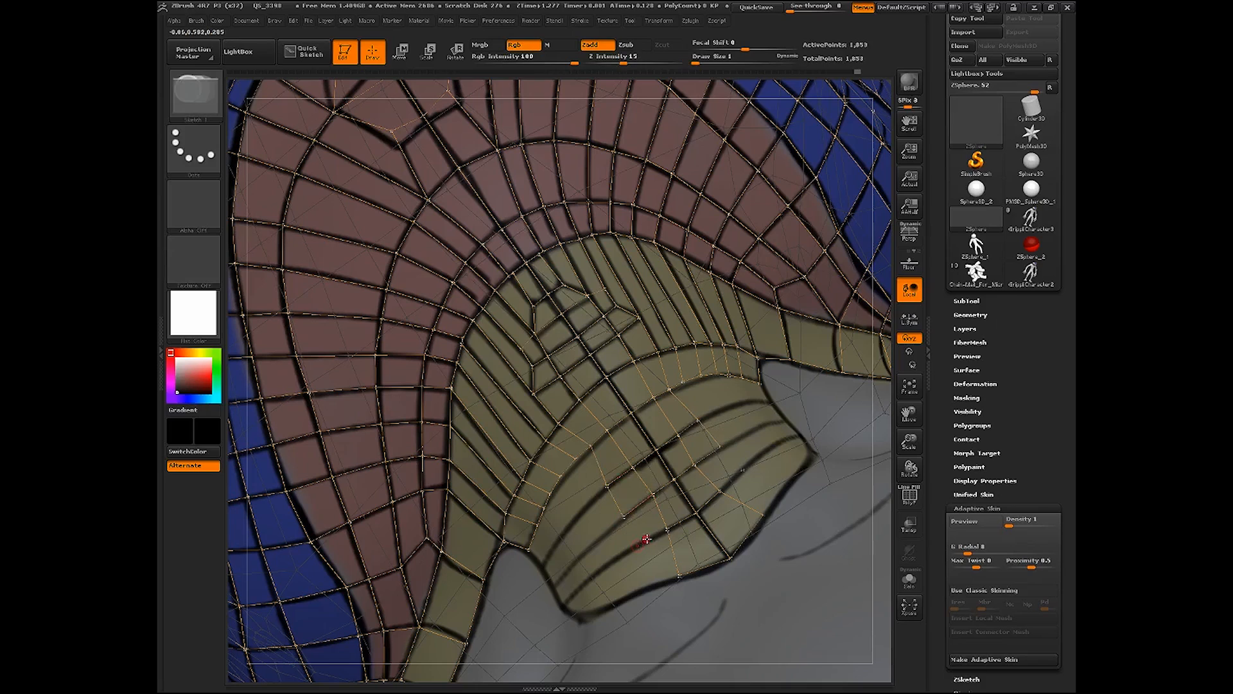
click(637, 544)
click(666, 530)
shift+click(638, 546)
click(652, 585)
Begin the third column of the lower olive patch and turn Edit Topology back on
mouse_move(909, 469)
mouse_down()
mouse_move(957, 464)
mouse_move(911, 455)
mouse_up()
shift+click(576, 461)
click(591, 504)
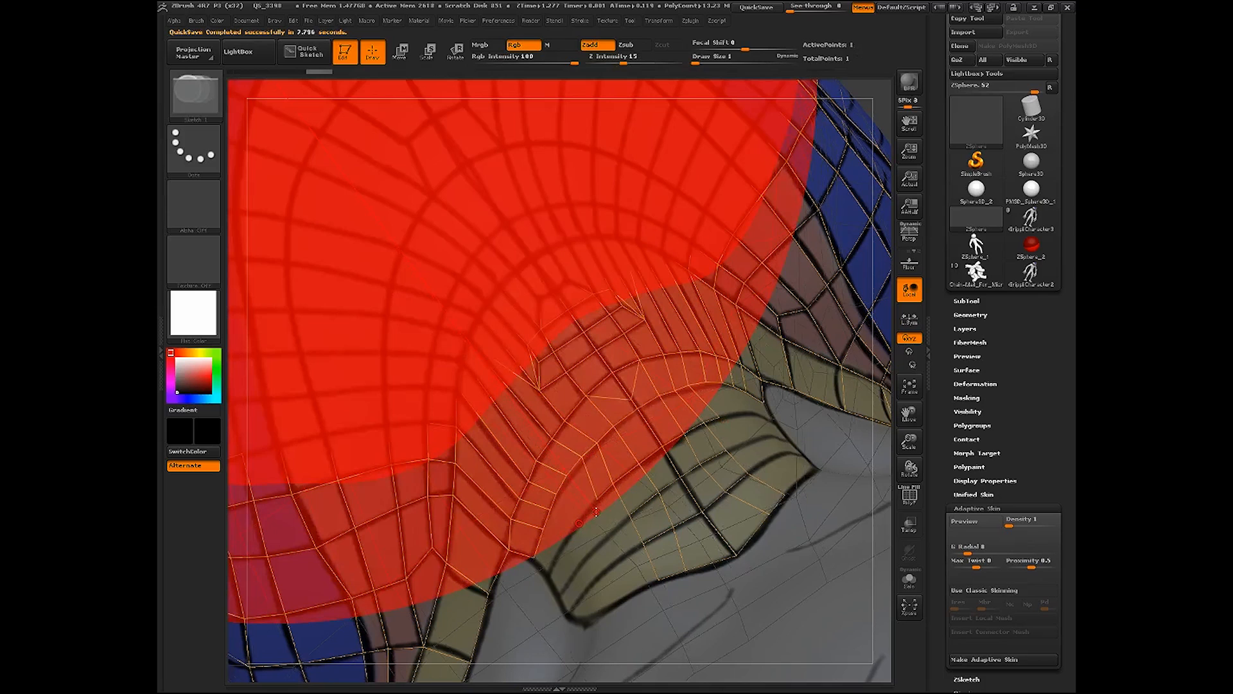
scroll(1033, 483, down, 5)
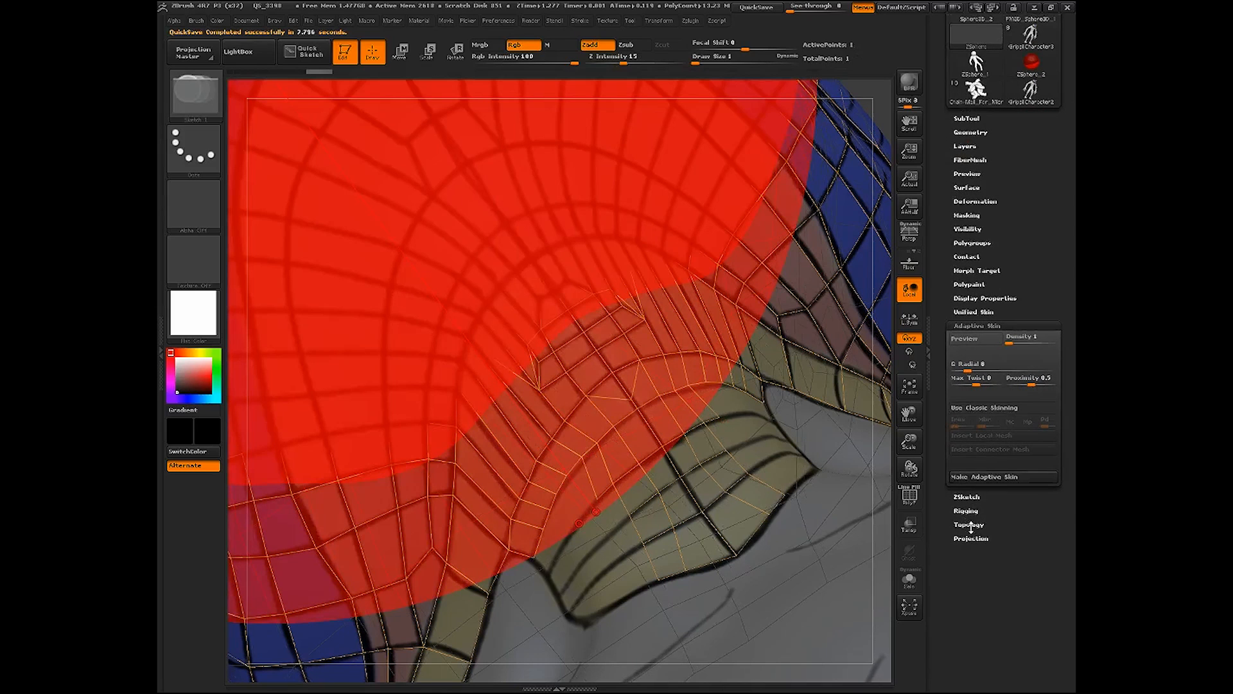
click(970, 525)
click(975, 381)
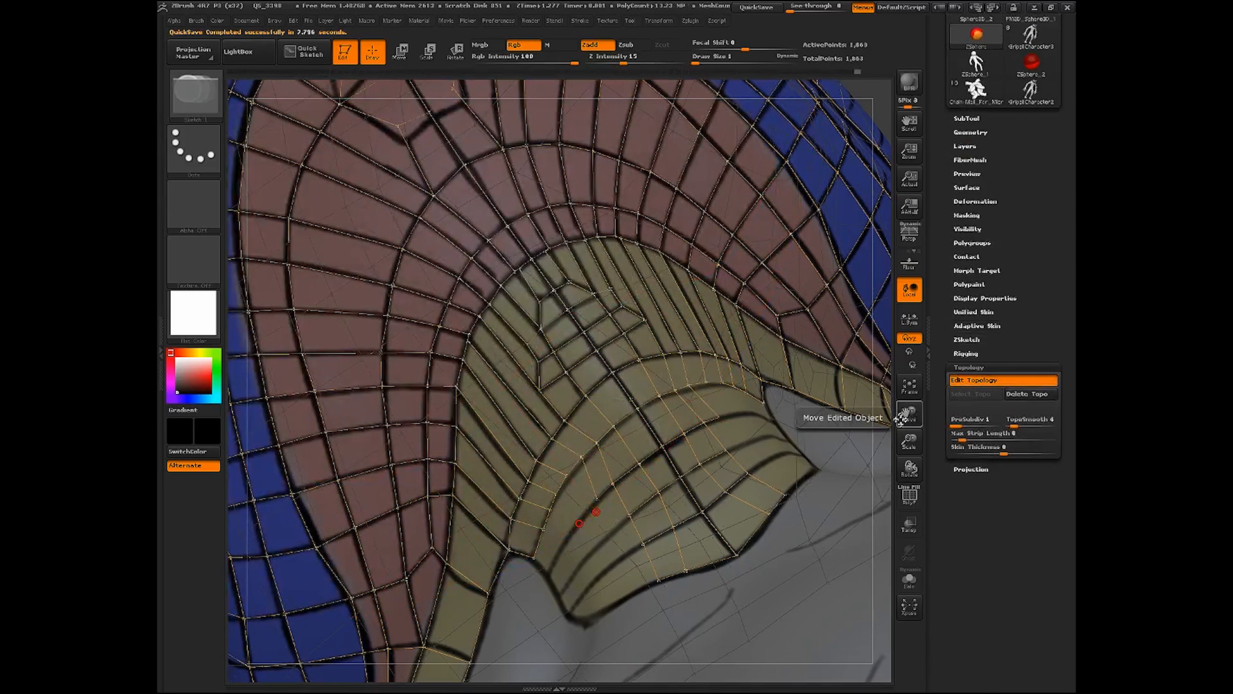
Draw the third column's quads down to the lower edge of the olive patch
ctrl+click(597, 499)
click(611, 532)
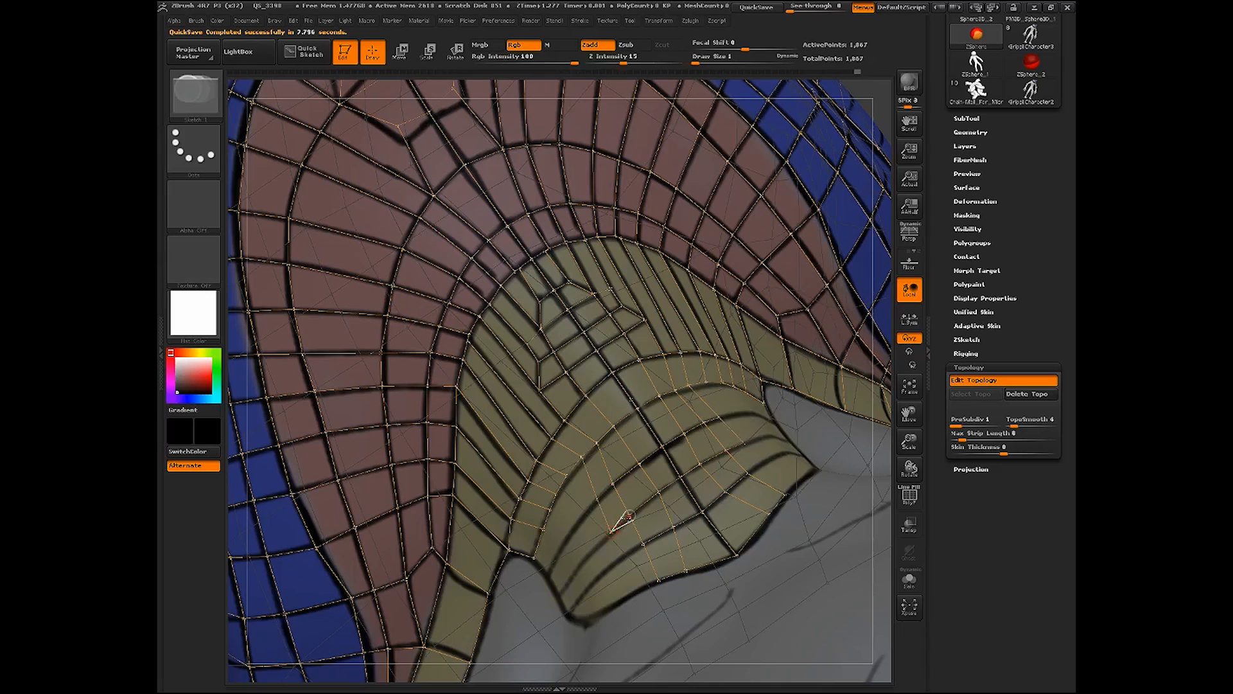
click(629, 515)
shift+click(611, 531)
click(622, 557)
click(644, 544)
shift+click(623, 557)
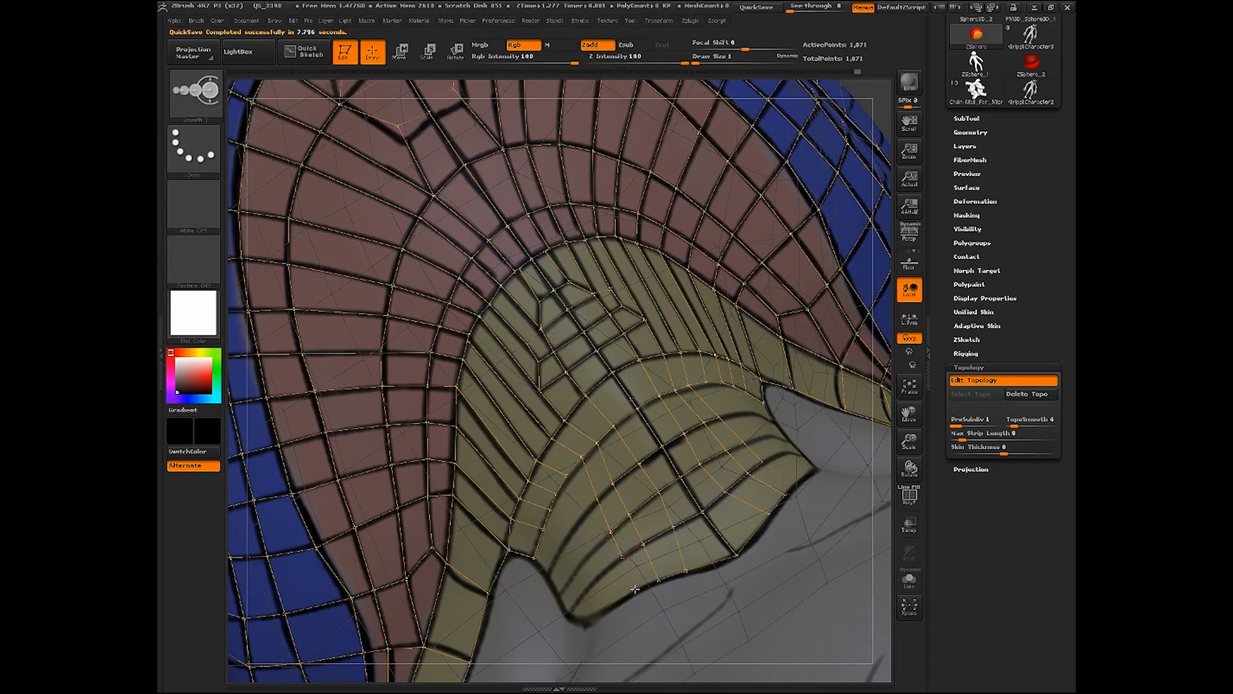
click(635, 589)
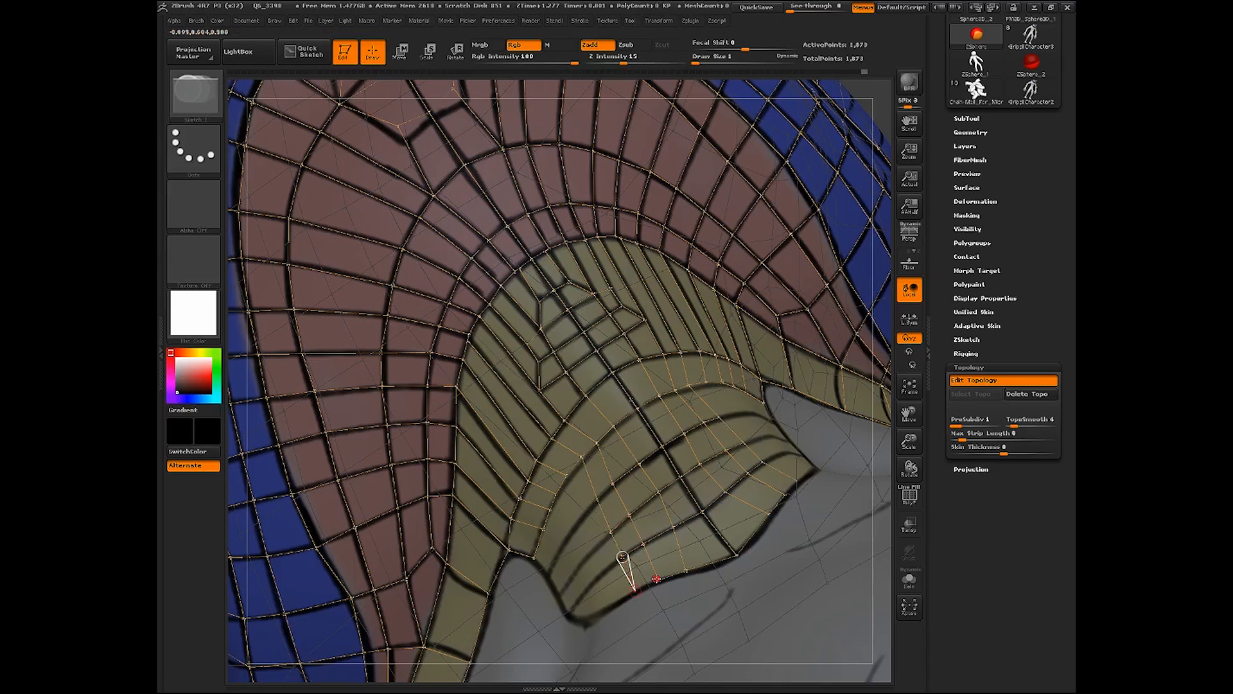
Add the fourth column of quads from the arc row down to the patch's lower edge
click(587, 510)
click(566, 475)
shift+click(587, 511)
click(599, 544)
shift+click(609, 570)
click(624, 597)
click(634, 589)
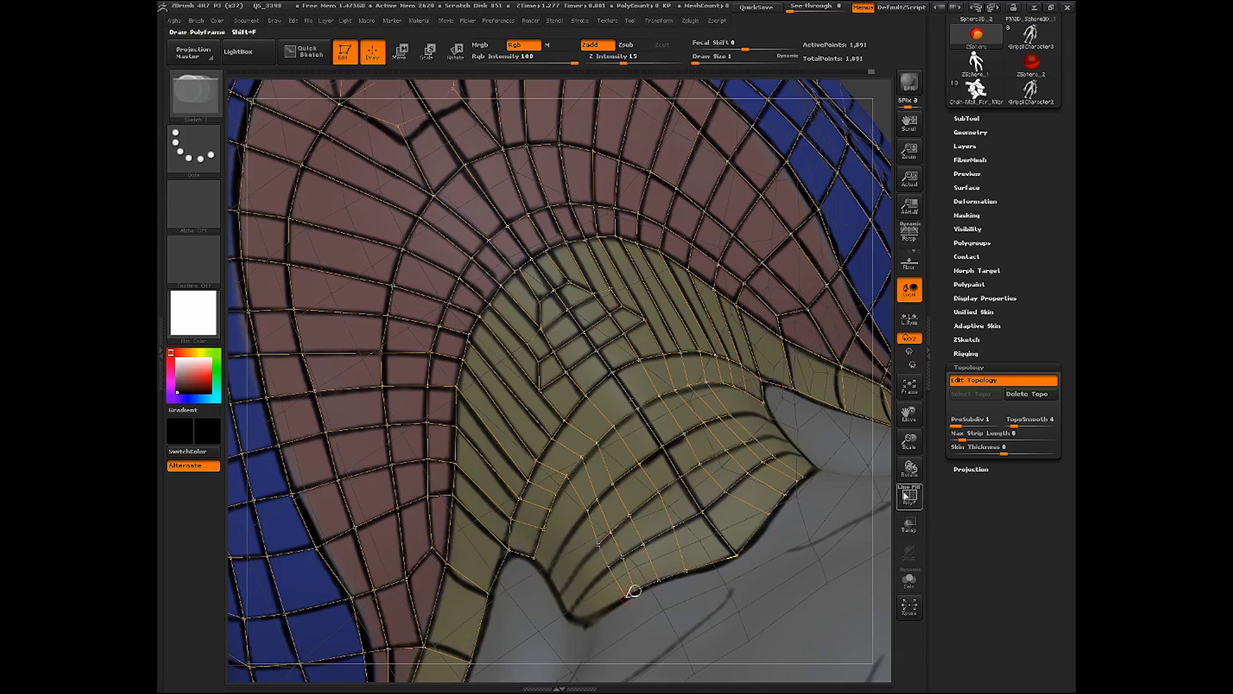
Move points in the newly drawn columns to even out their spacing along the painted guide lines
drag(909, 469, 752, 358)
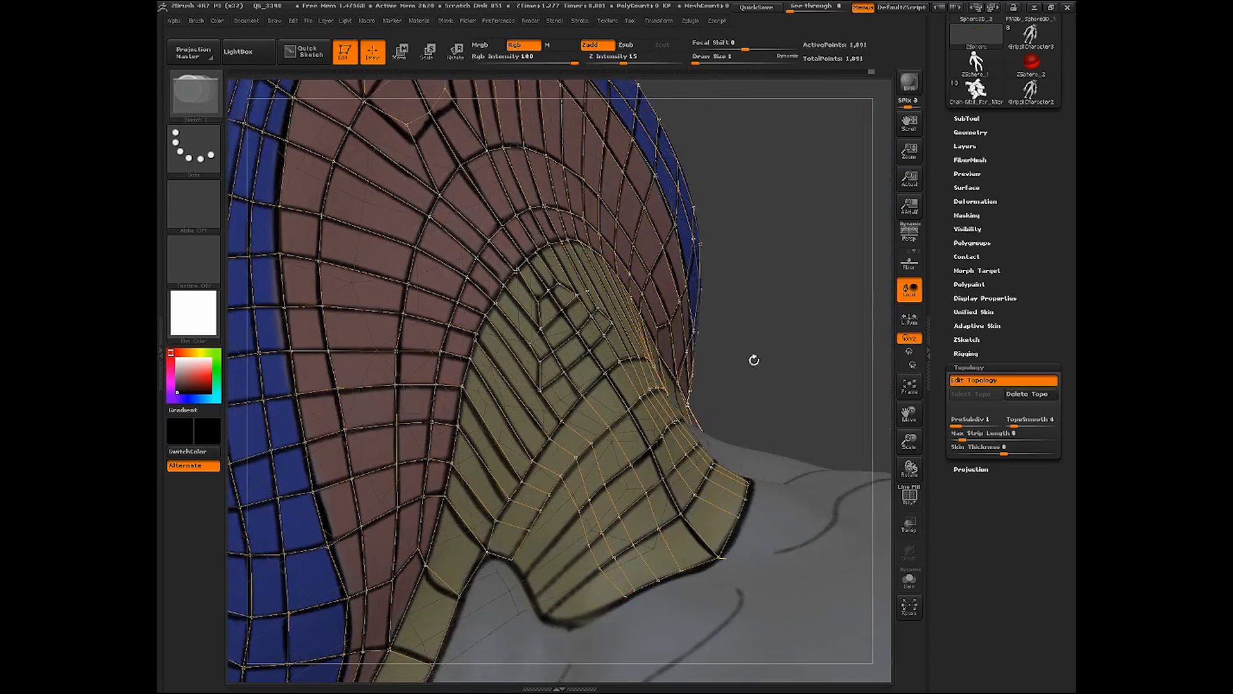
click(401, 51)
drag(806, 279, 629, 432)
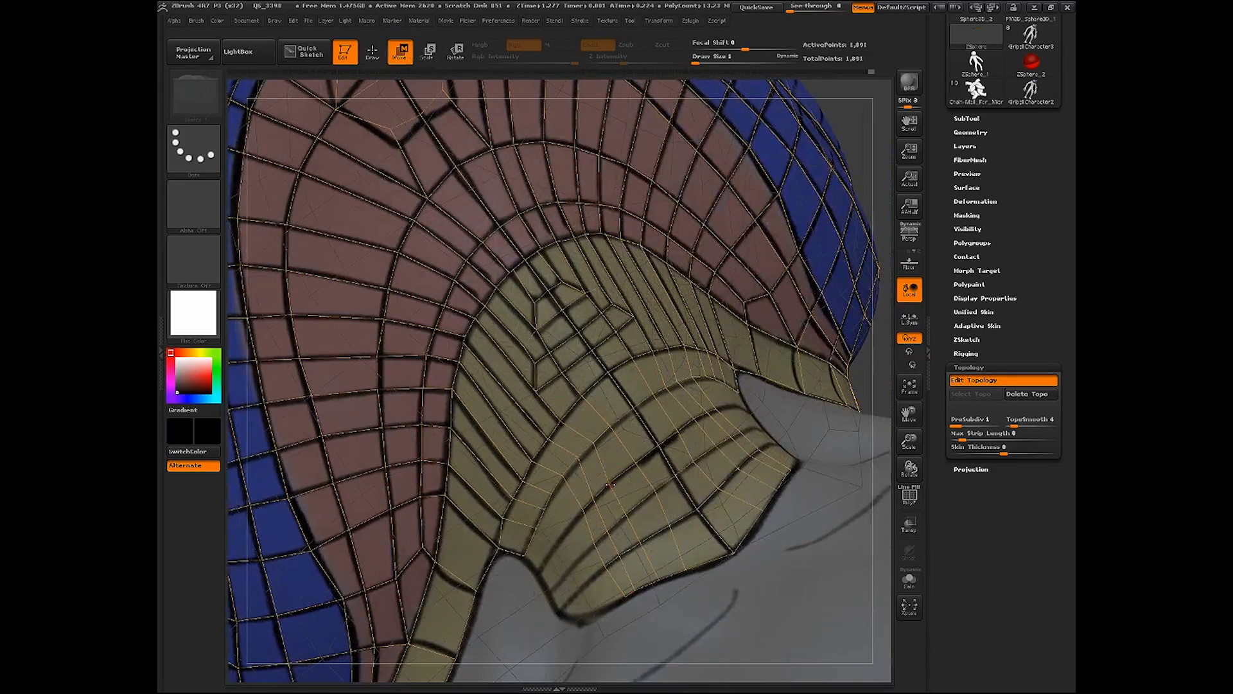
drag(610, 485, 673, 572)
drag(634, 512, 638, 507)
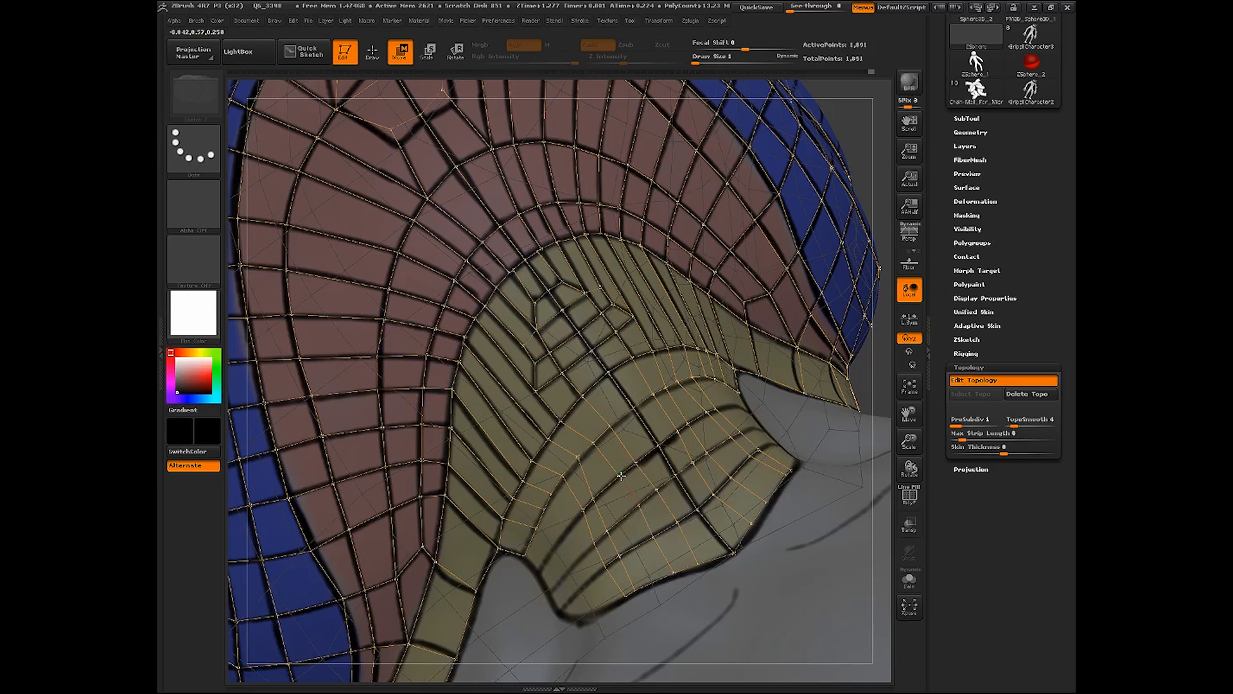
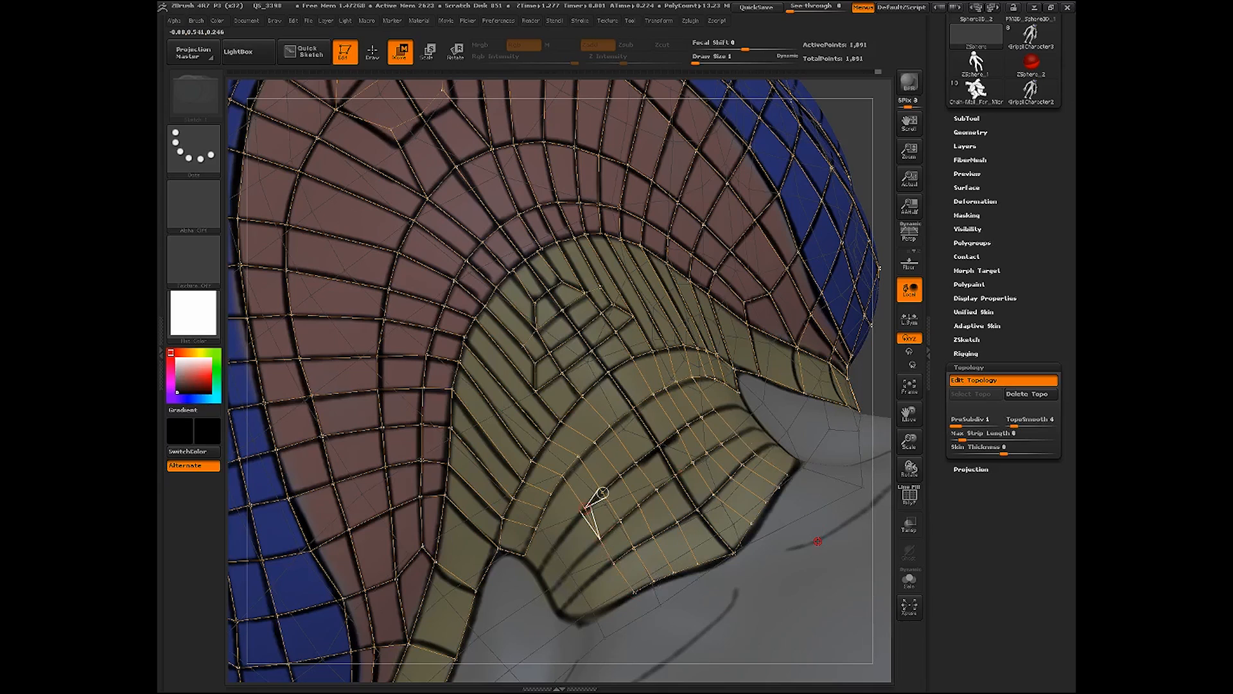
Return to drawing topology and start the fifth column of the olive patch with its two upper quads
key(q)
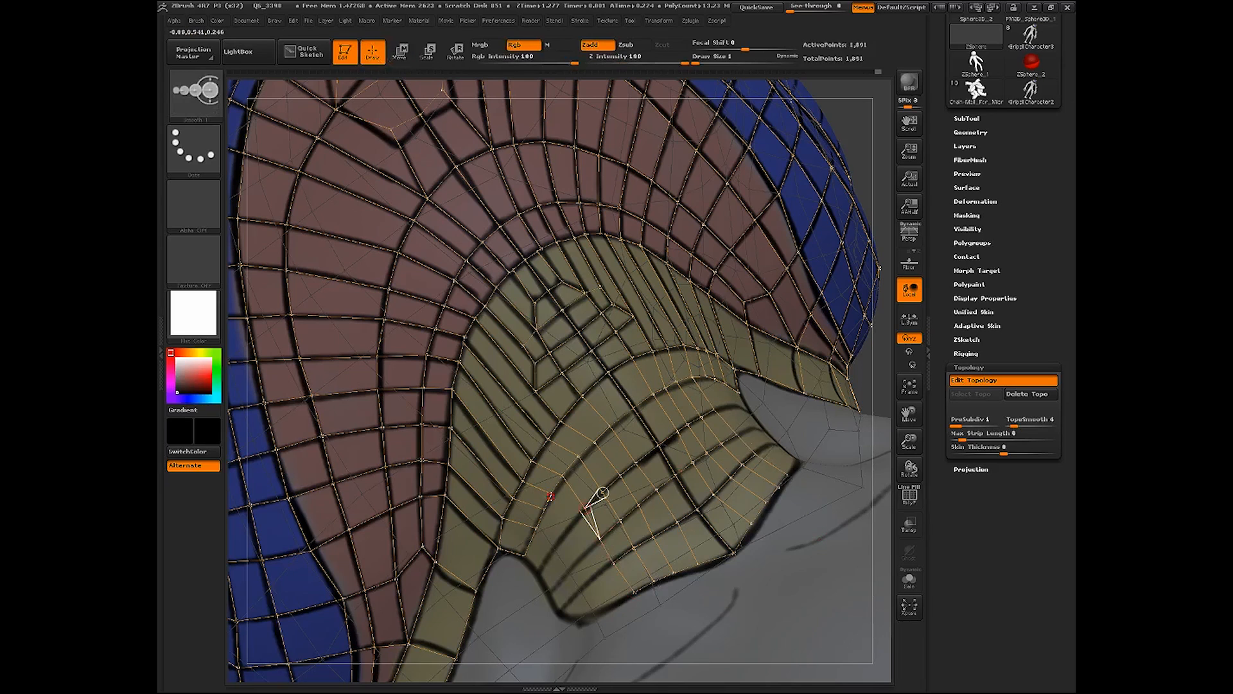
shift+click(551, 494)
click(571, 525)
shift+click(584, 508)
click(572, 526)
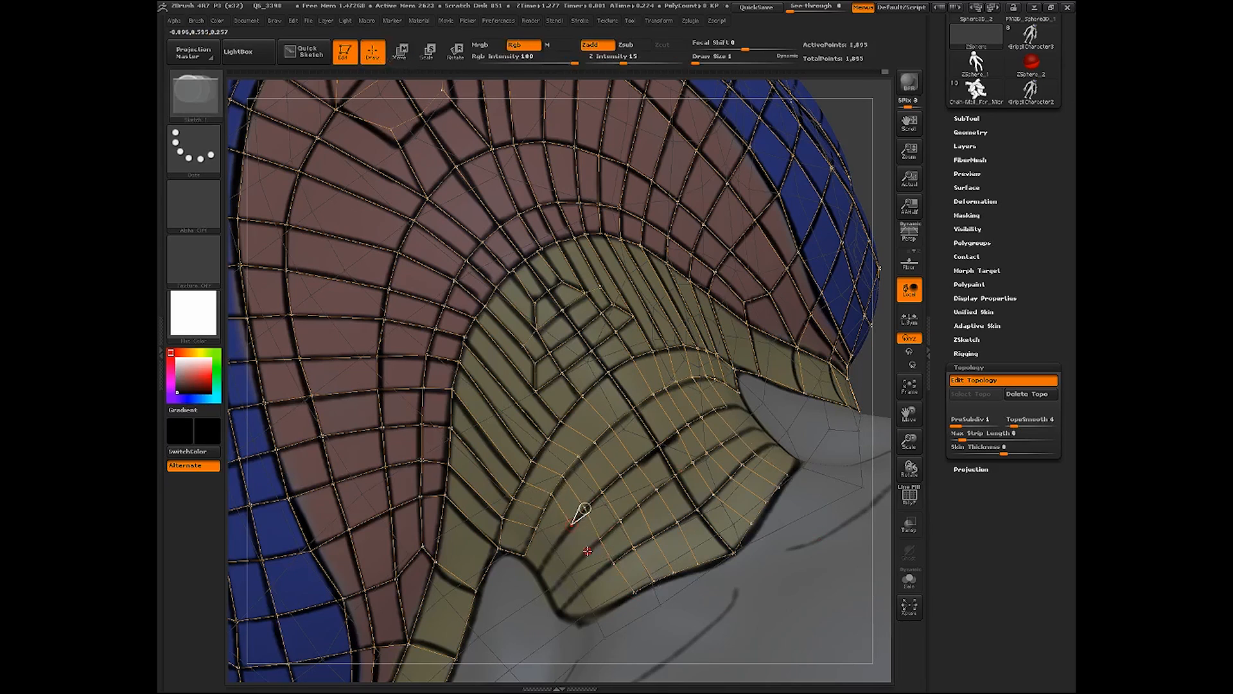
click(601, 539)
Complete the fifth column with its lower quads down to the patch's bottom edge
shift+click(585, 554)
click(598, 572)
click(614, 564)
shift+click(598, 572)
click(615, 604)
click(634, 592)
Begin the sixth column of the olive patch with a quad directly below the arc row
drag(867, 379, 890, 371)
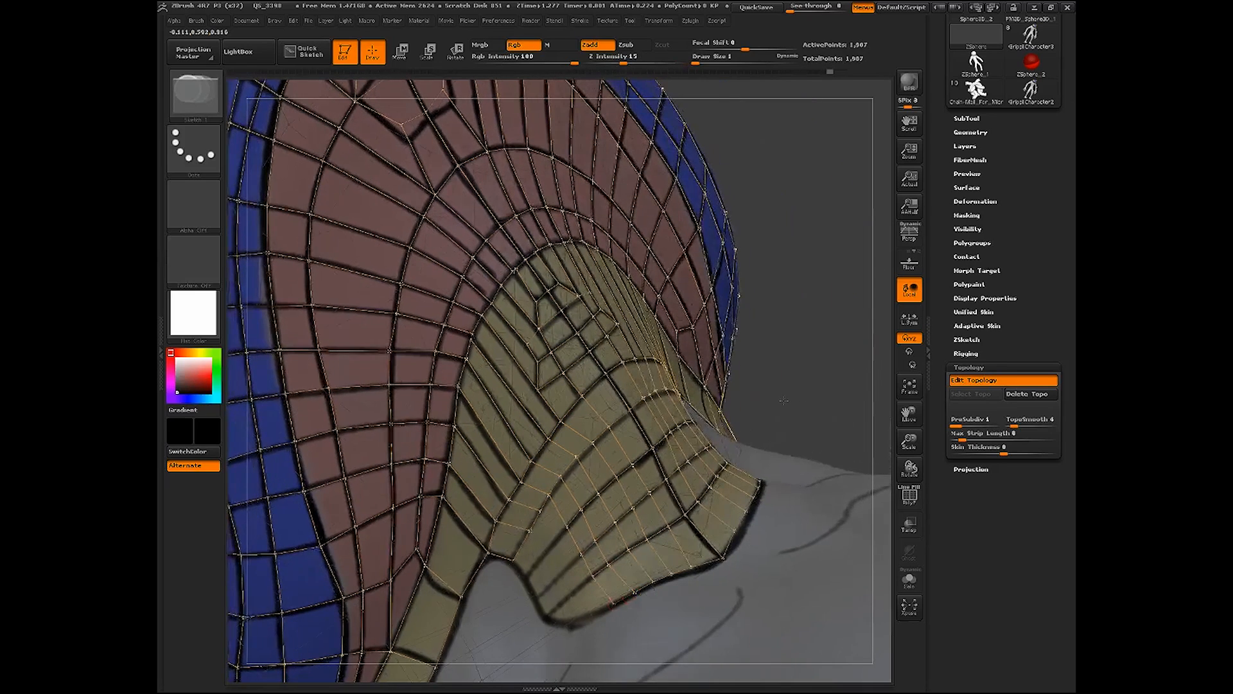
click(554, 539)
click(569, 527)
shift+click(556, 539)
click(569, 566)
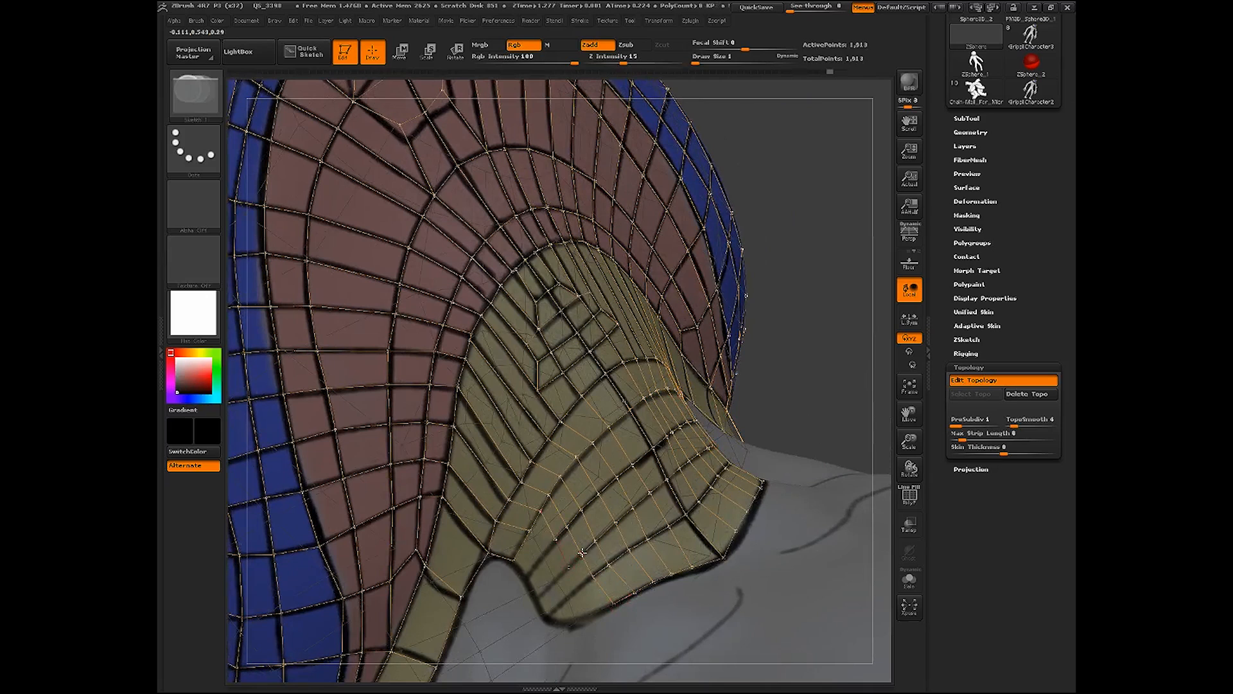
click(581, 552)
shift+click(569, 566)
key(ctrl+z)
key(ctrl+z)
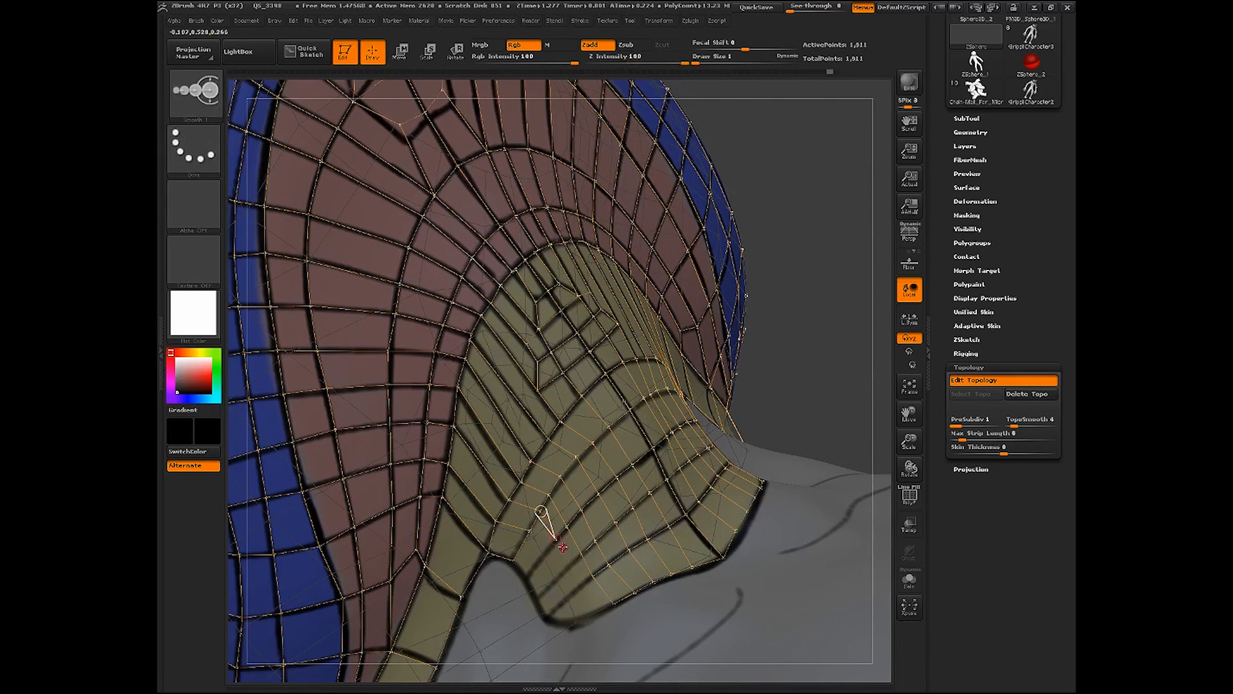
Complete the sixth column with three quads down to the lower edge of the olive patch
shift+click(556, 540)
click(569, 567)
click(582, 553)
shift+click(569, 567)
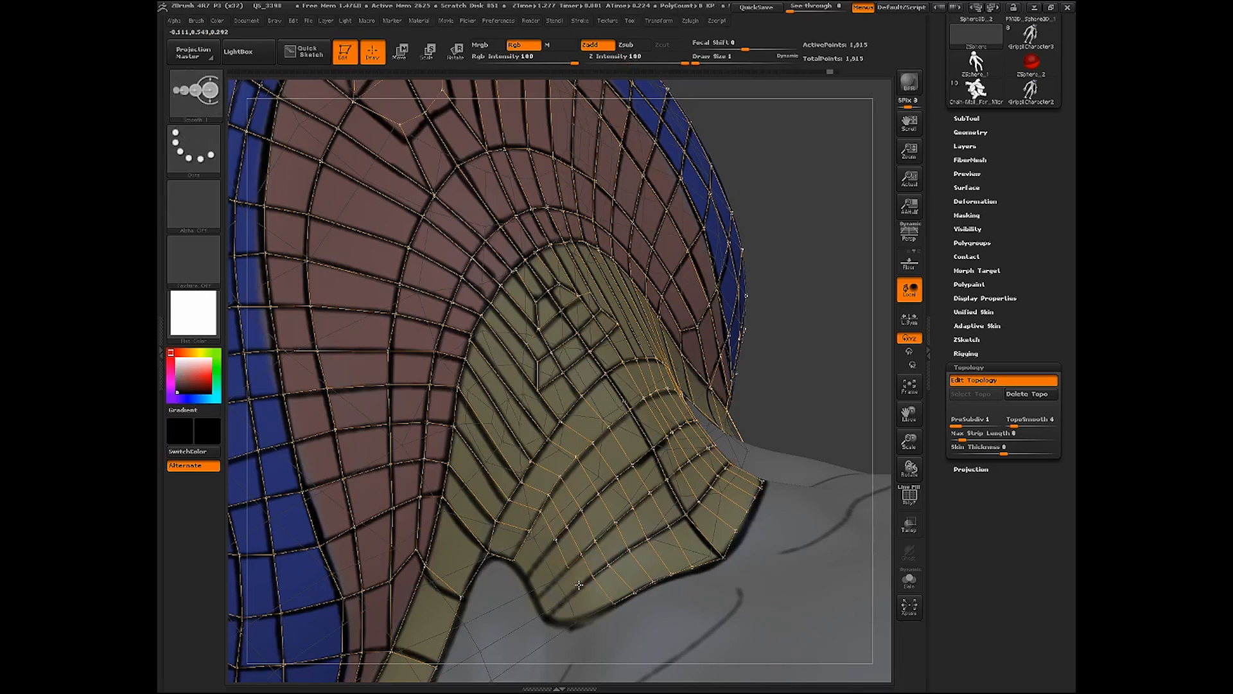
click(580, 589)
click(592, 577)
click(581, 588)
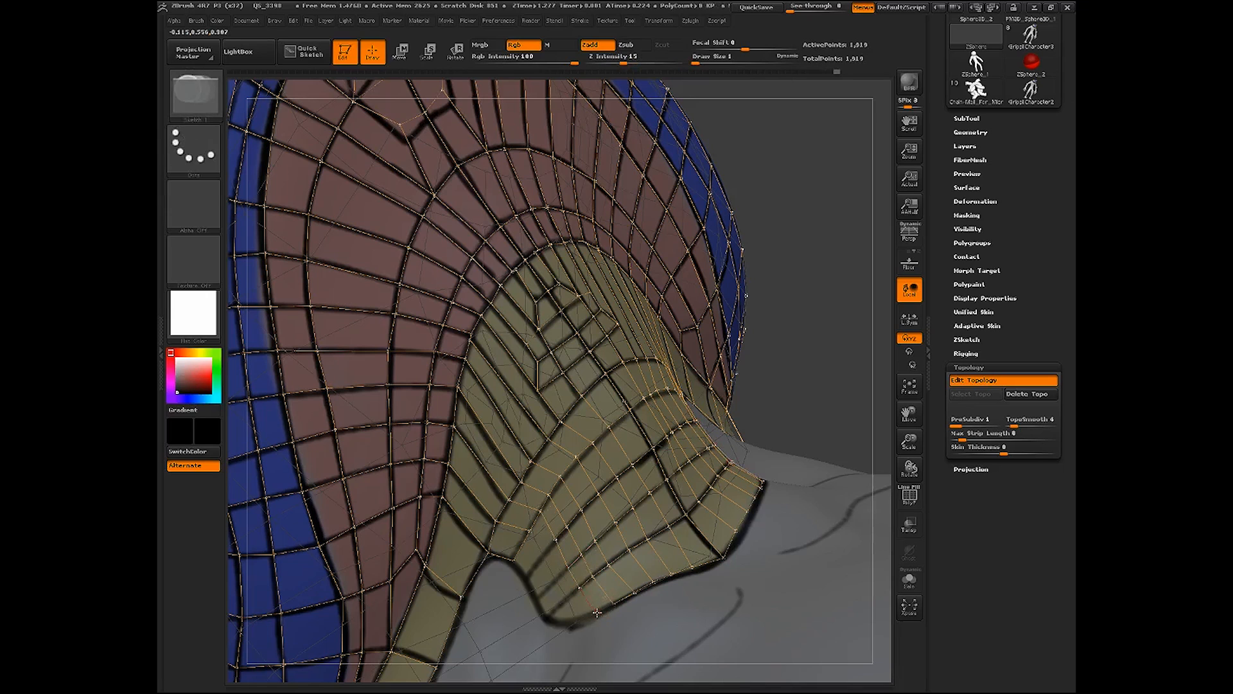
click(595, 612)
click(614, 604)
Draw the two upper quads of the seventh column, next to the patch's side edge
drag(801, 419, 748, 436)
shift+click(526, 533)
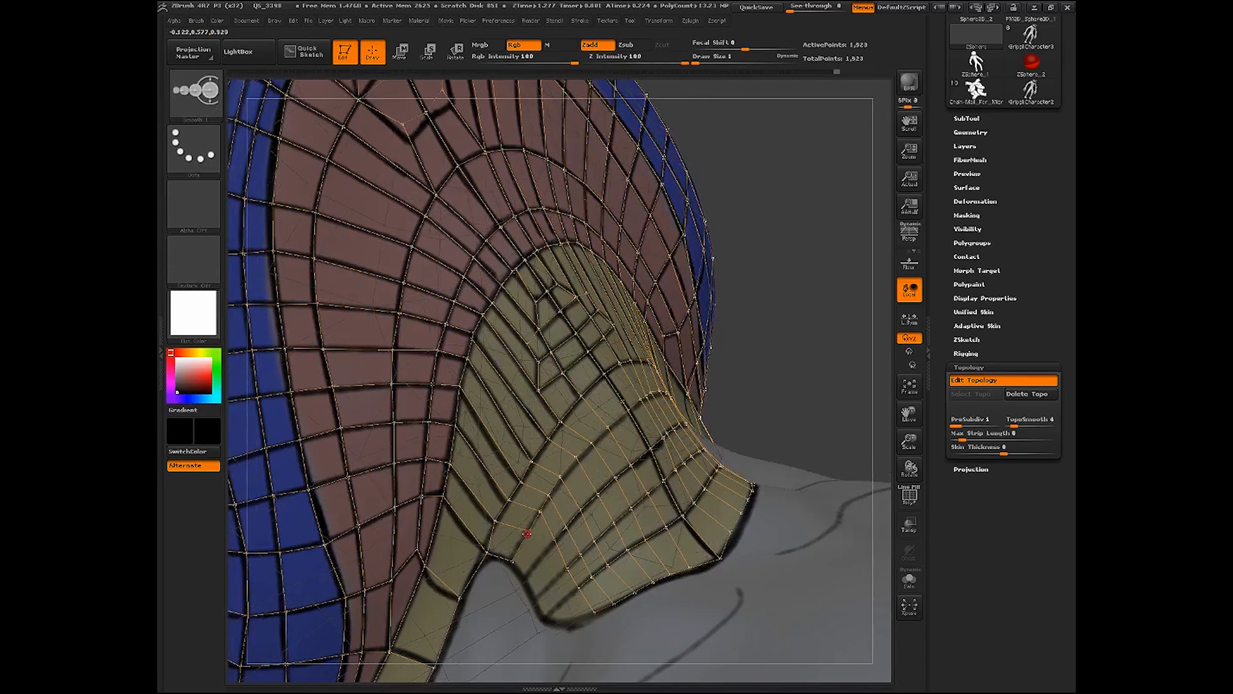
click(540, 556)
click(553, 540)
shift+click(541, 556)
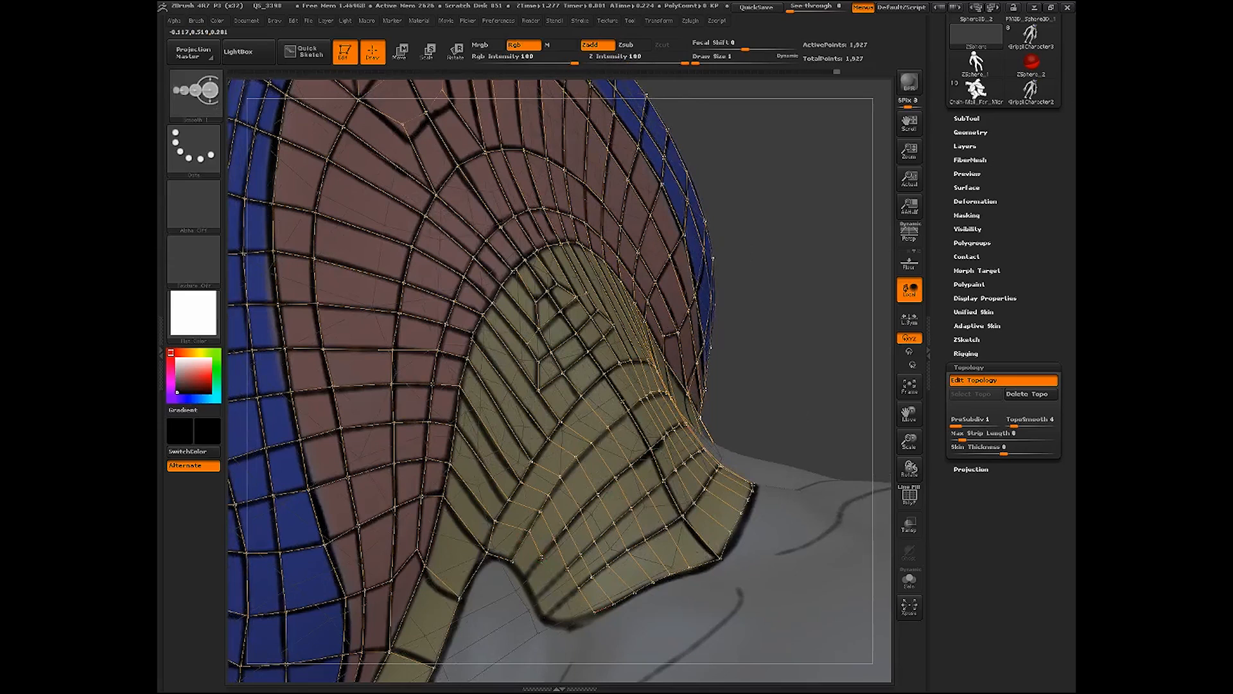
click(553, 583)
click(568, 569)
Finish the seventh column with two quads reaching the patch's lower edge
shift+click(553, 583)
click(567, 602)
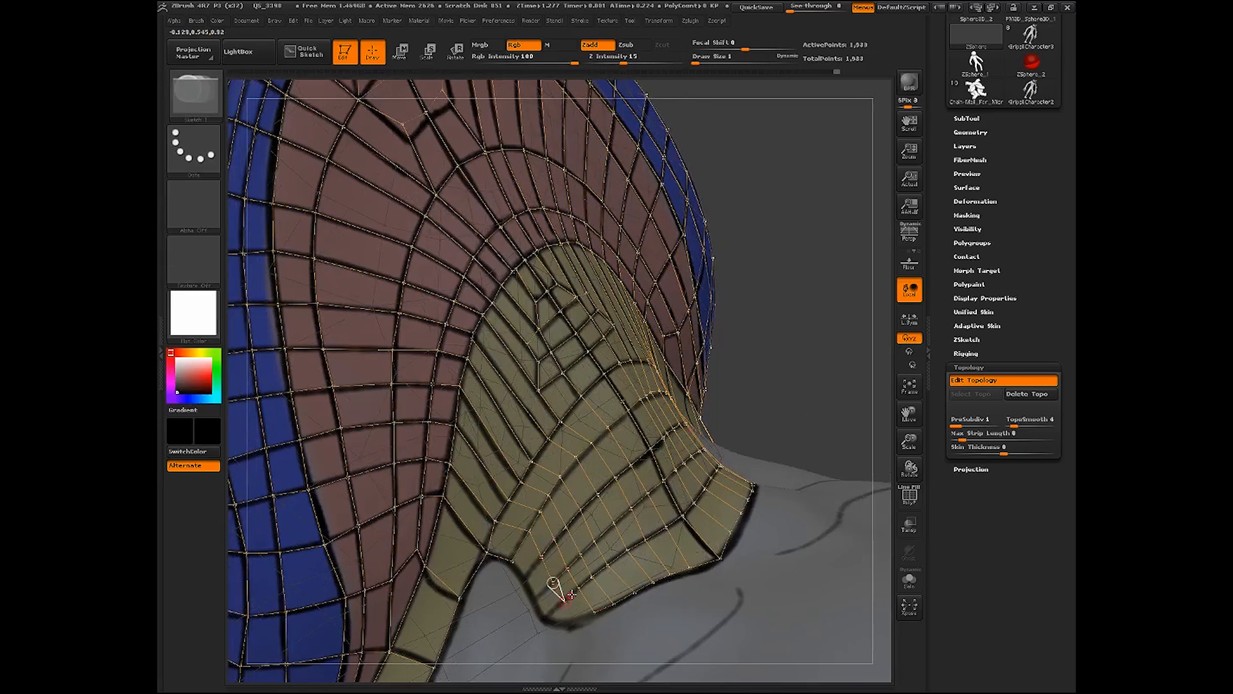
click(579, 589)
click(581, 619)
click(594, 611)
shift+click(581, 619)
Fill the outer corner of the olive patch and the neighbouring cell along its side edge with quads
click(566, 625)
click(543, 617)
click(566, 603)
shift+click(543, 617)
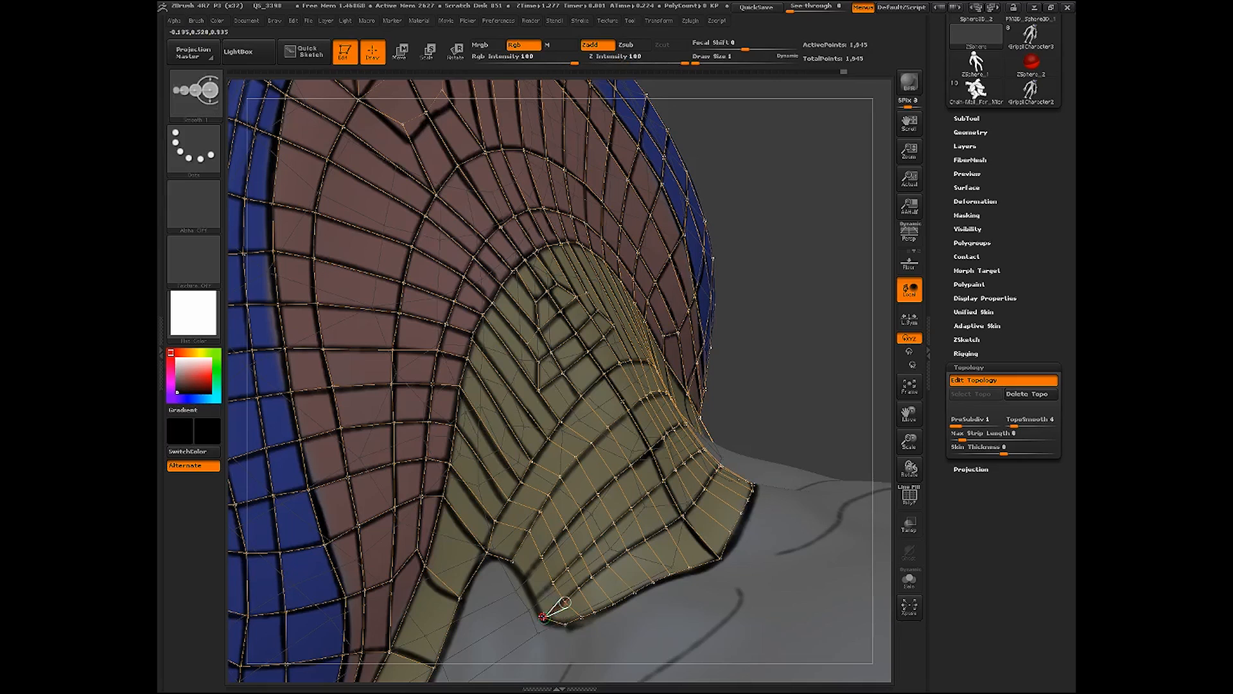
click(535, 601)
click(553, 583)
shift+click(535, 601)
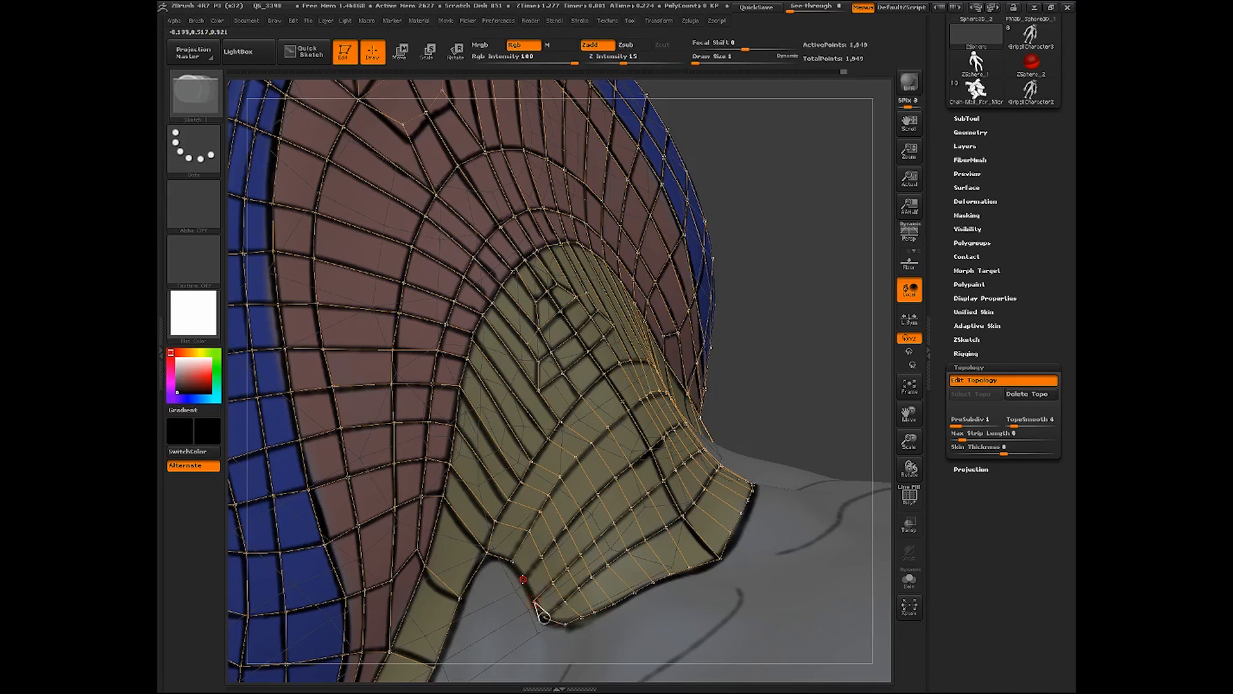
Close the remaining cells along the side edge up to the existing arc row
click(523, 579)
click(539, 557)
shift+click(524, 579)
click(512, 560)
drag(777, 387, 840, 529)
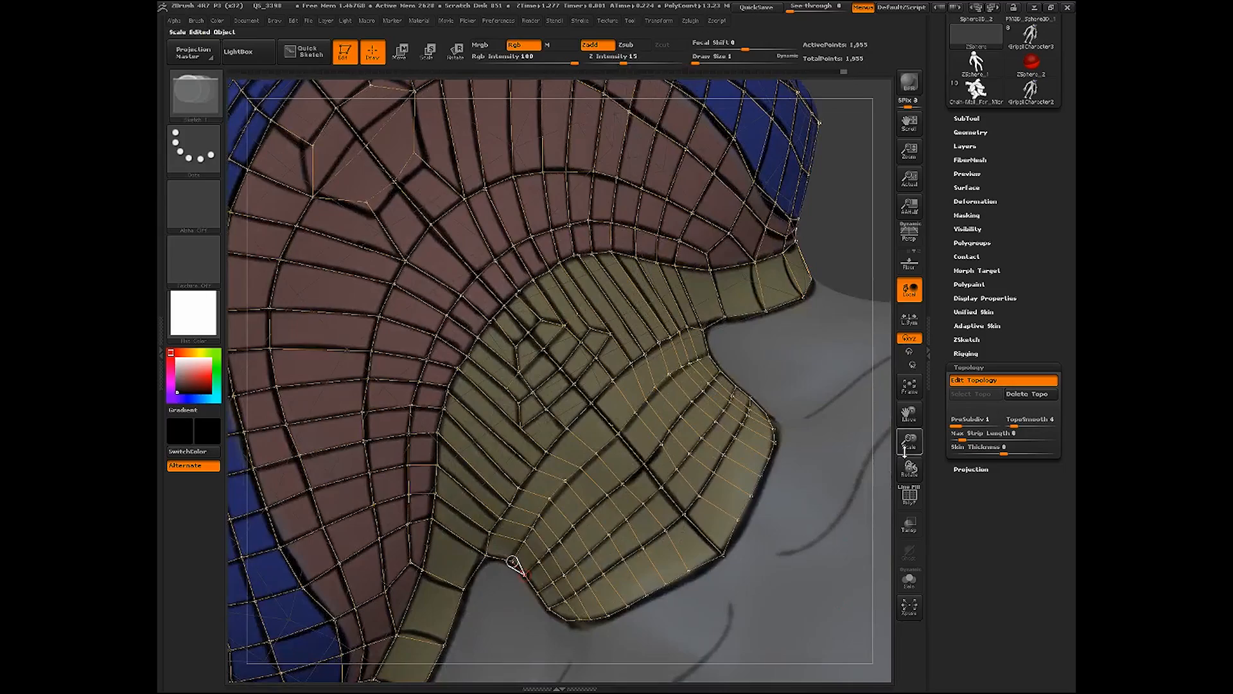
Delete the misplaced topology points around the unfinished dark guide grid in the upper olive patch
mouse_move(907, 452)
mouse_down()
mouse_move(904, 421)
mouse_move(909, 442)
mouse_up()
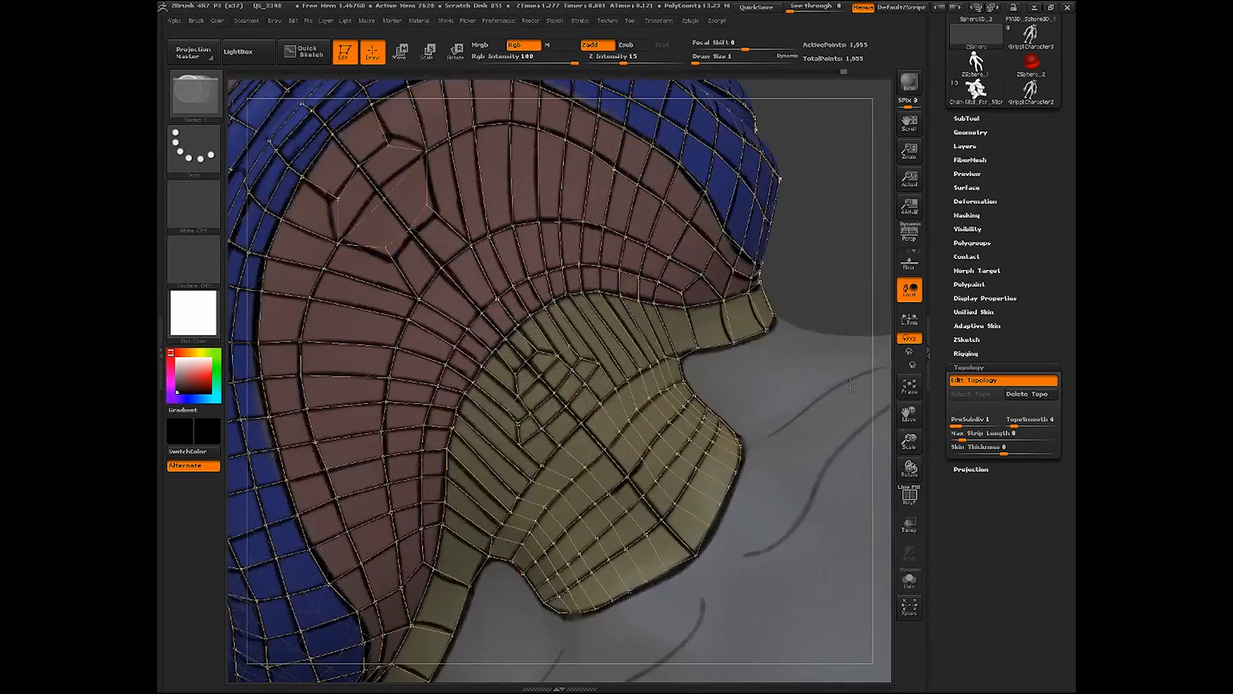
mouse_move(820, 272)
mouse_down()
mouse_move(819, 249)
mouse_move(834, 256)
mouse_move(825, 262)
mouse_up()
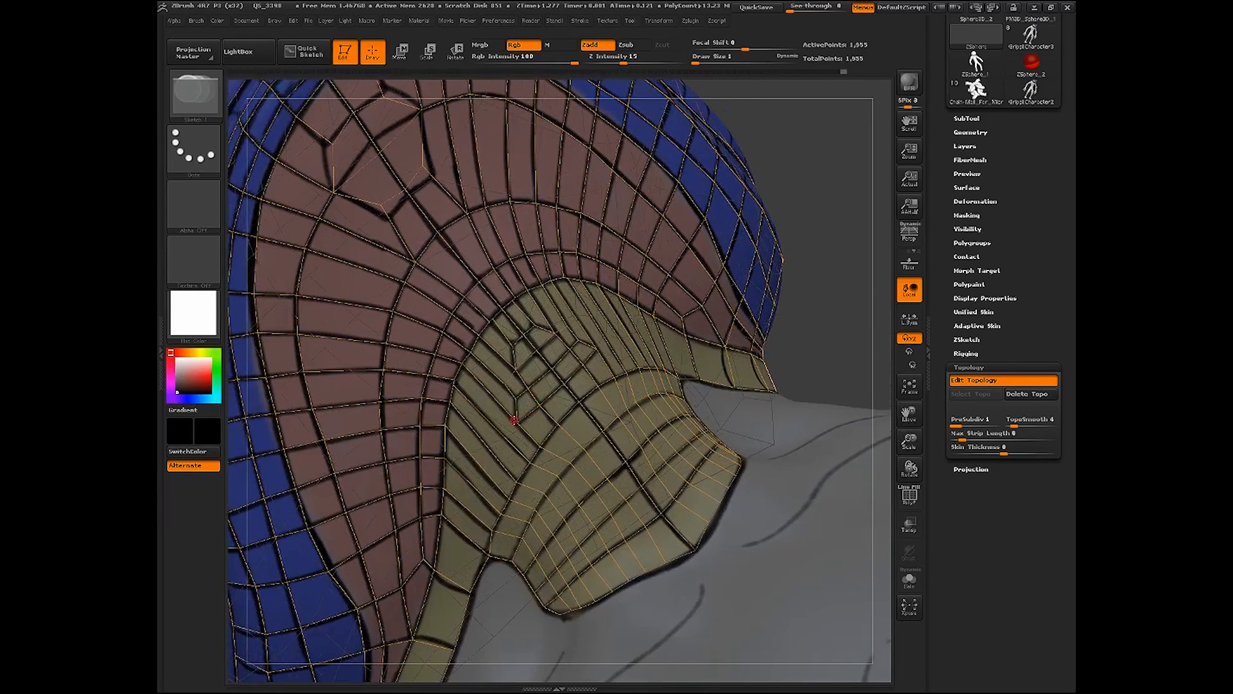
alt+click(516, 420)
alt+click(528, 387)
alt+click(506, 384)
alt+click(516, 368)
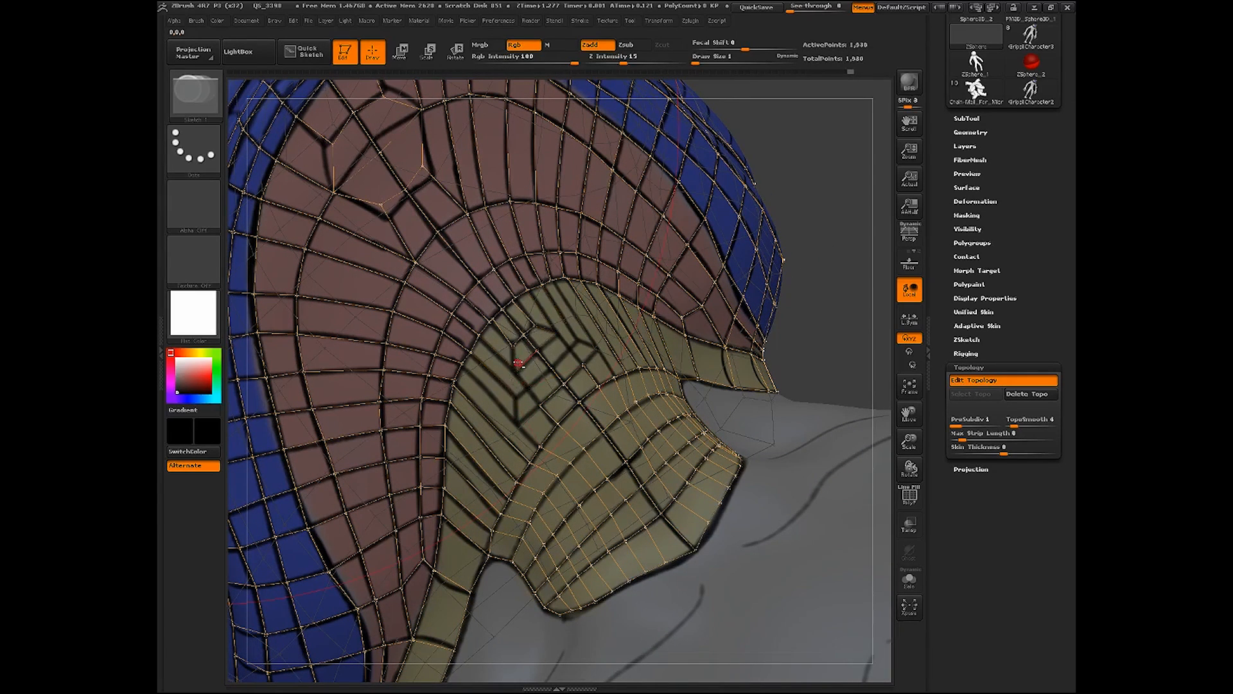
alt+click(516, 344)
drag(910, 415, 864, 399)
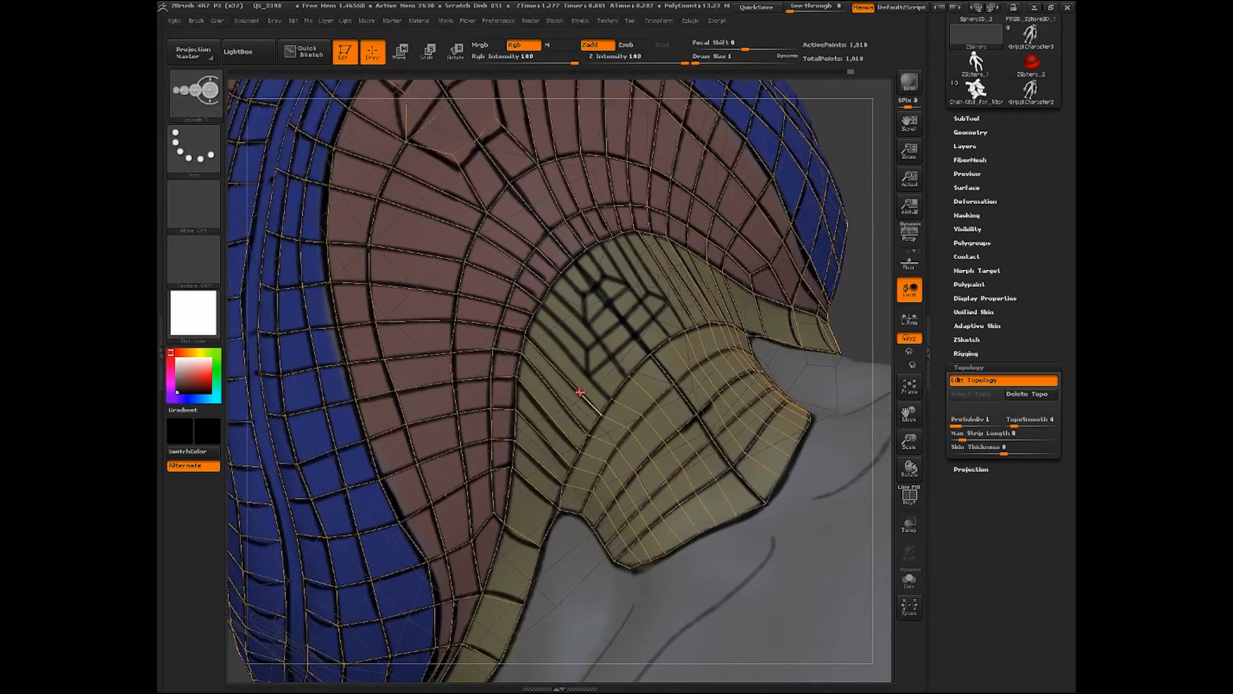
drag(910, 442, 908, 438)
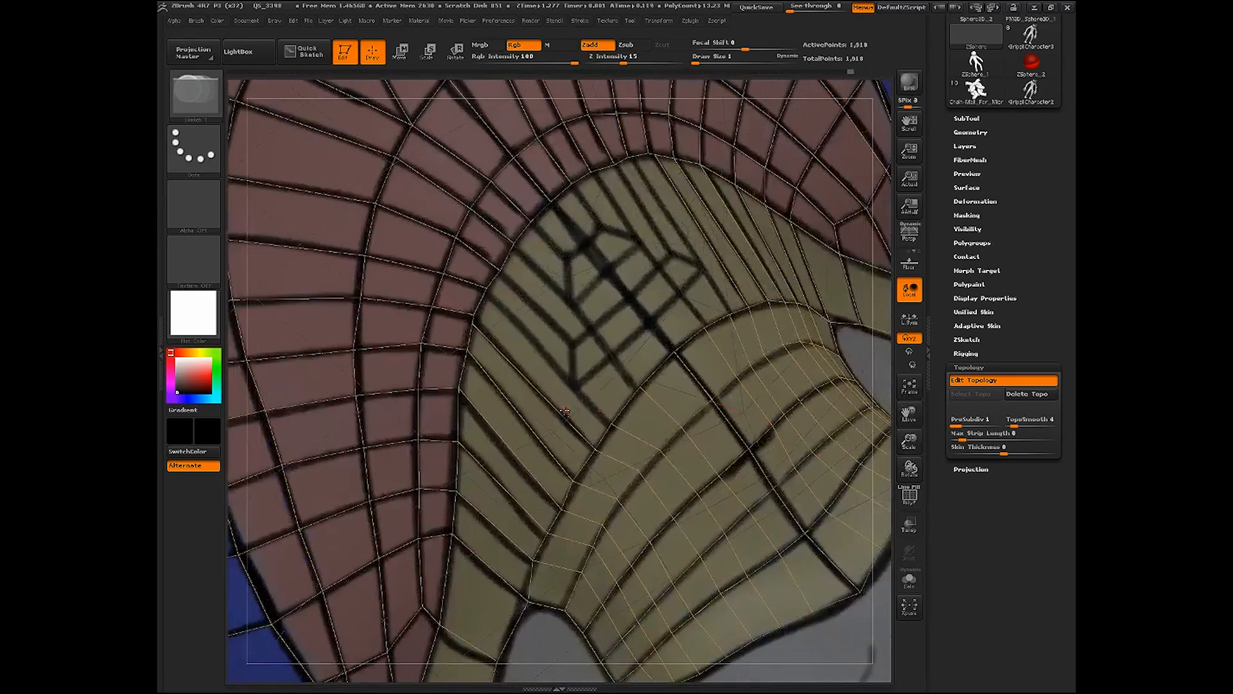
shift+click(560, 411)
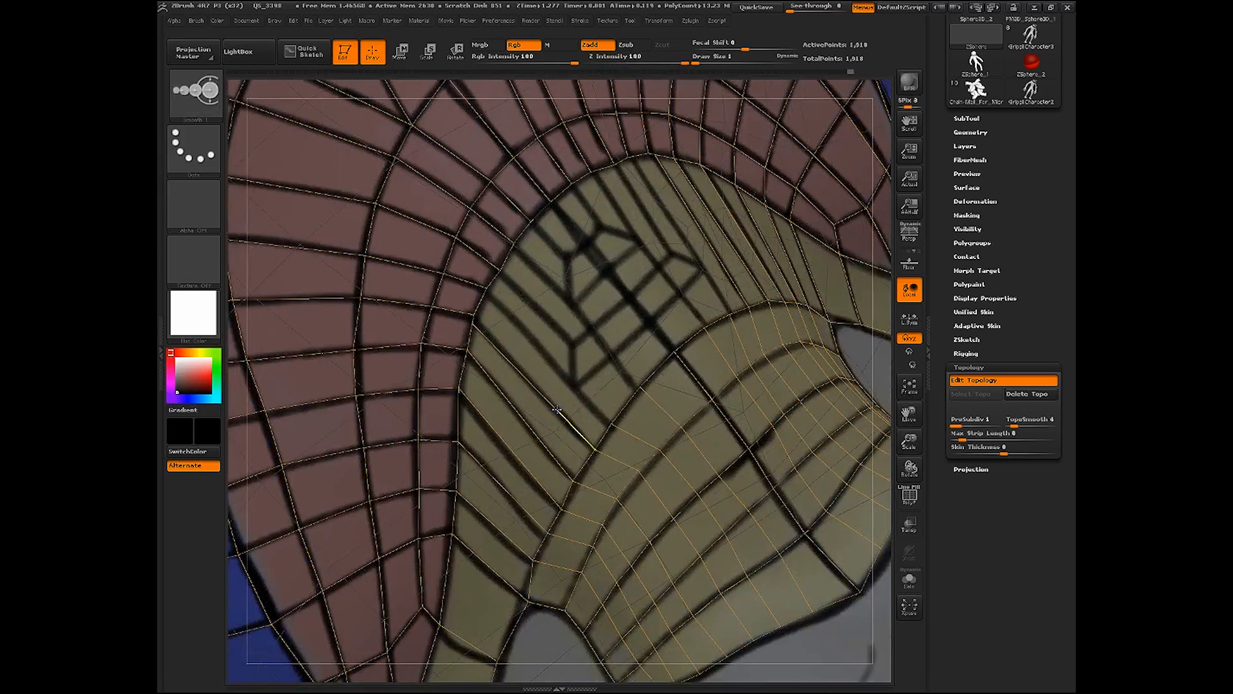
shift+drag(557, 409, 472, 323)
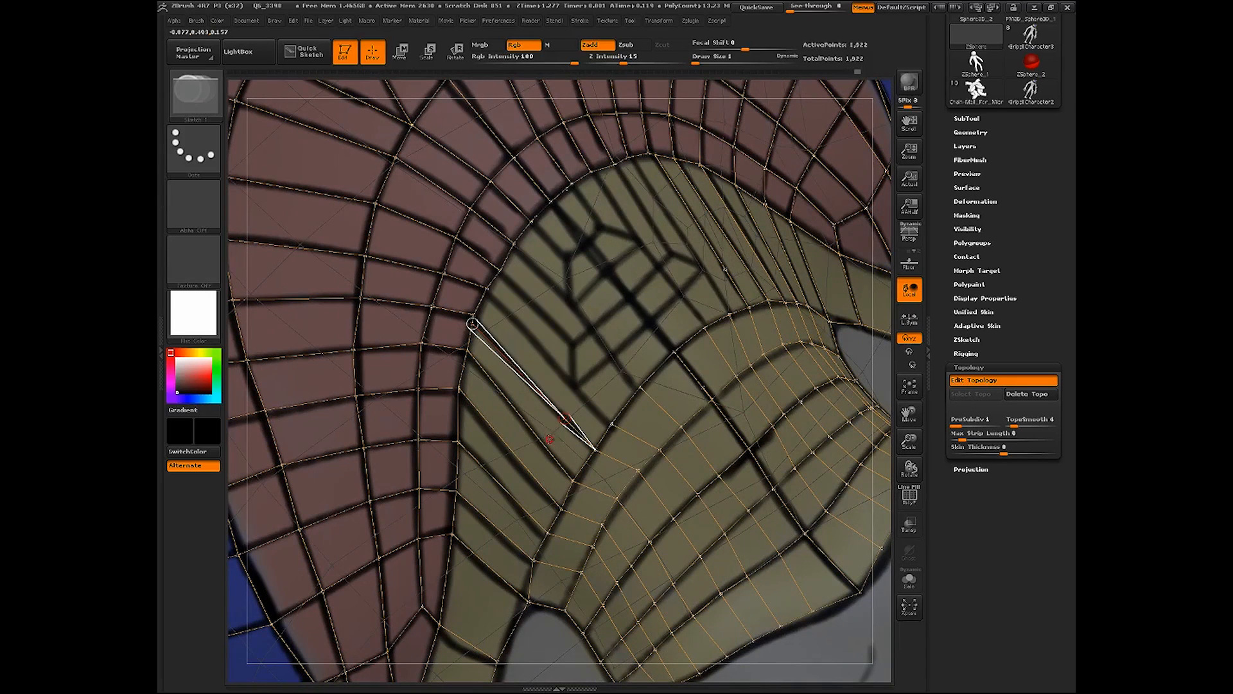
click(547, 450)
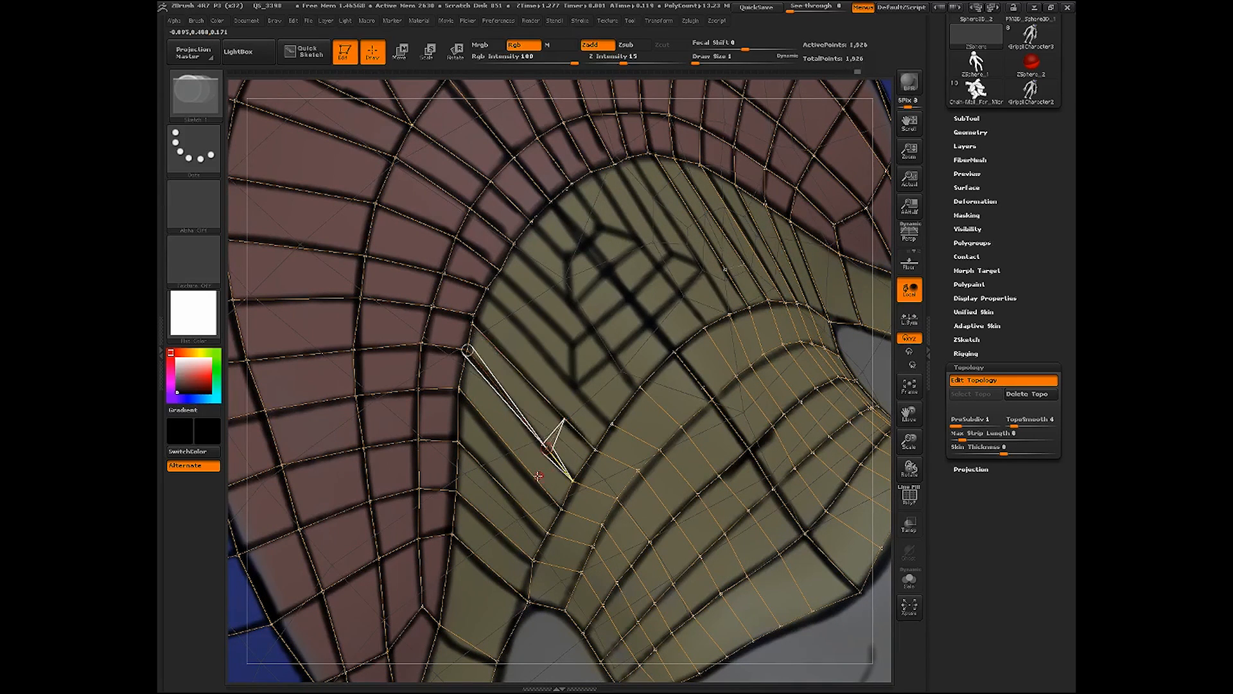
click(536, 479)
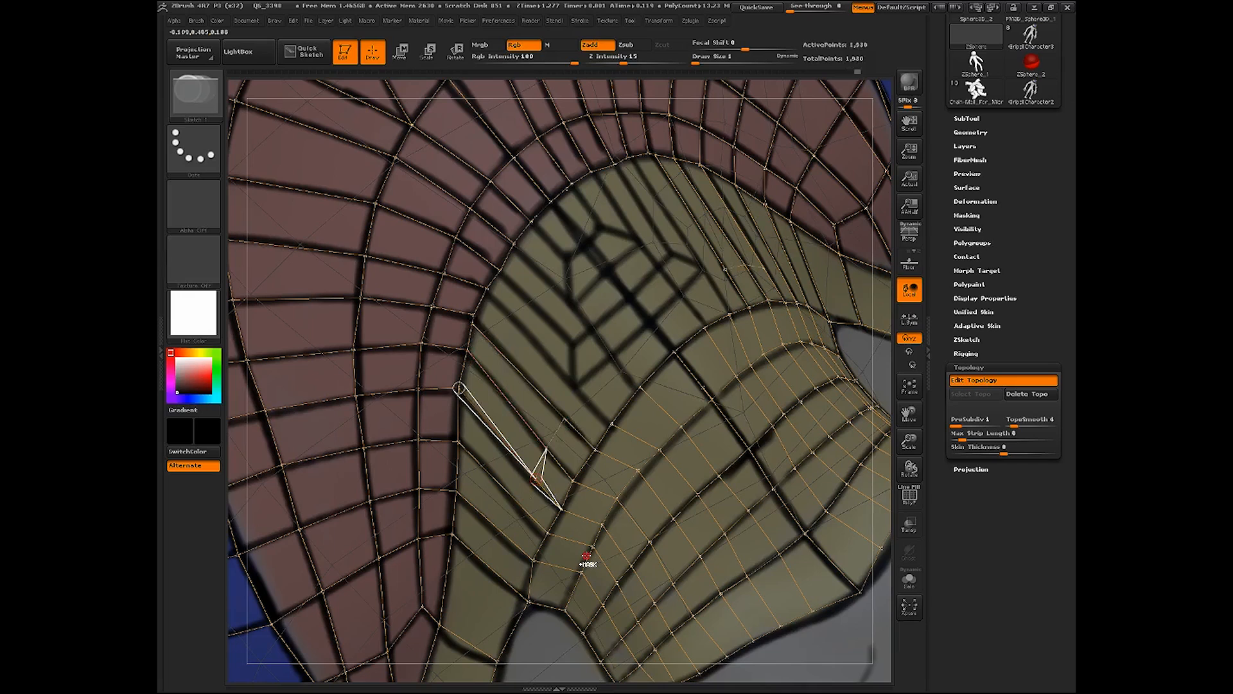
key(ctrl+z)
key(ctrl+z)
key(ctrl+z)
key(ctrl+z)
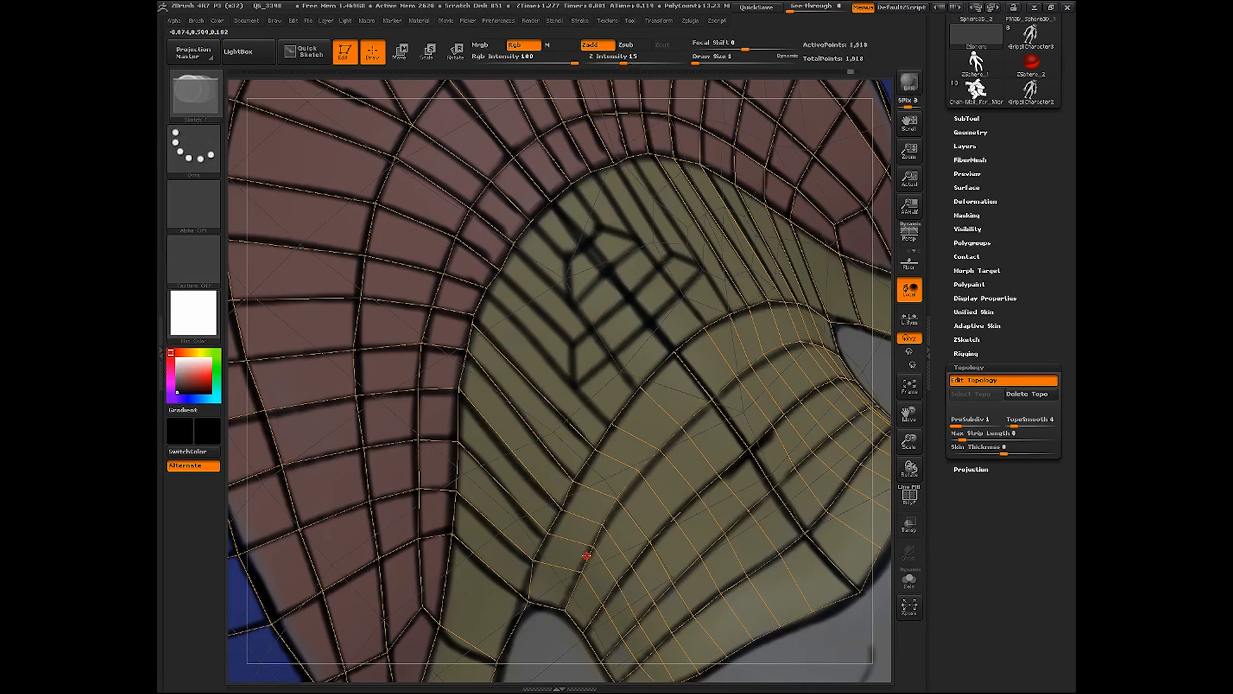
Draw a row of points across the narrow olive strips, just inside the arc row, down to the patch's lower notch
click(562, 416)
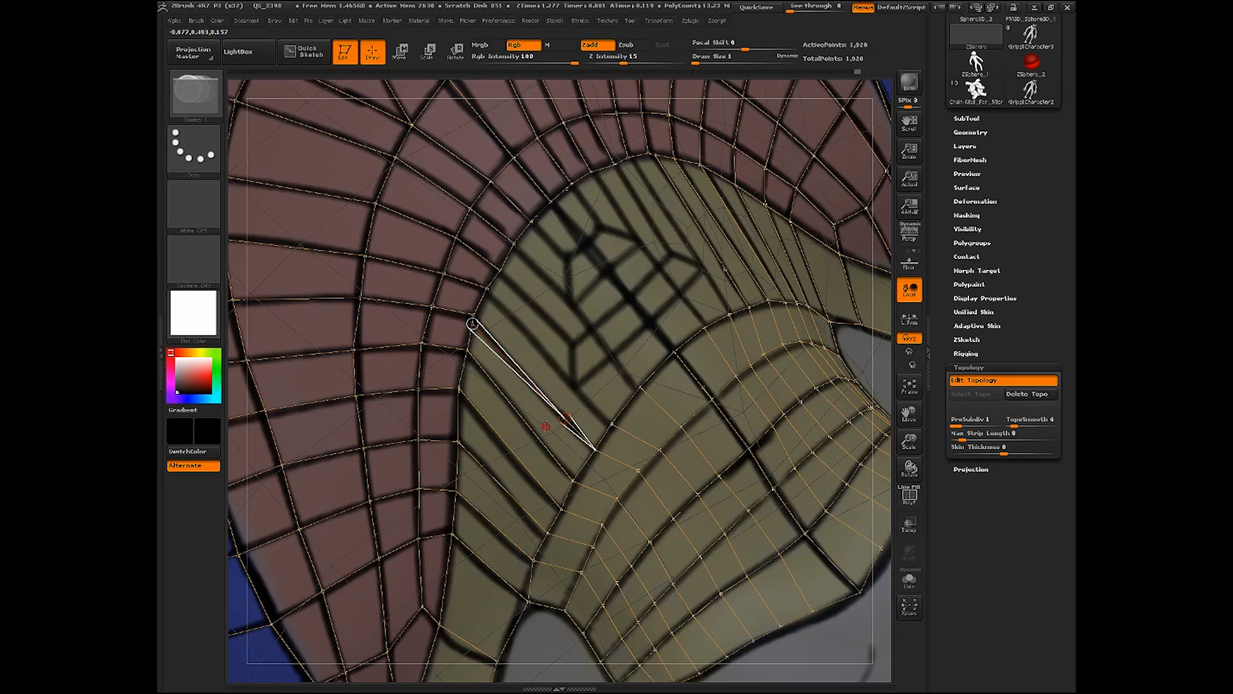
click(546, 452)
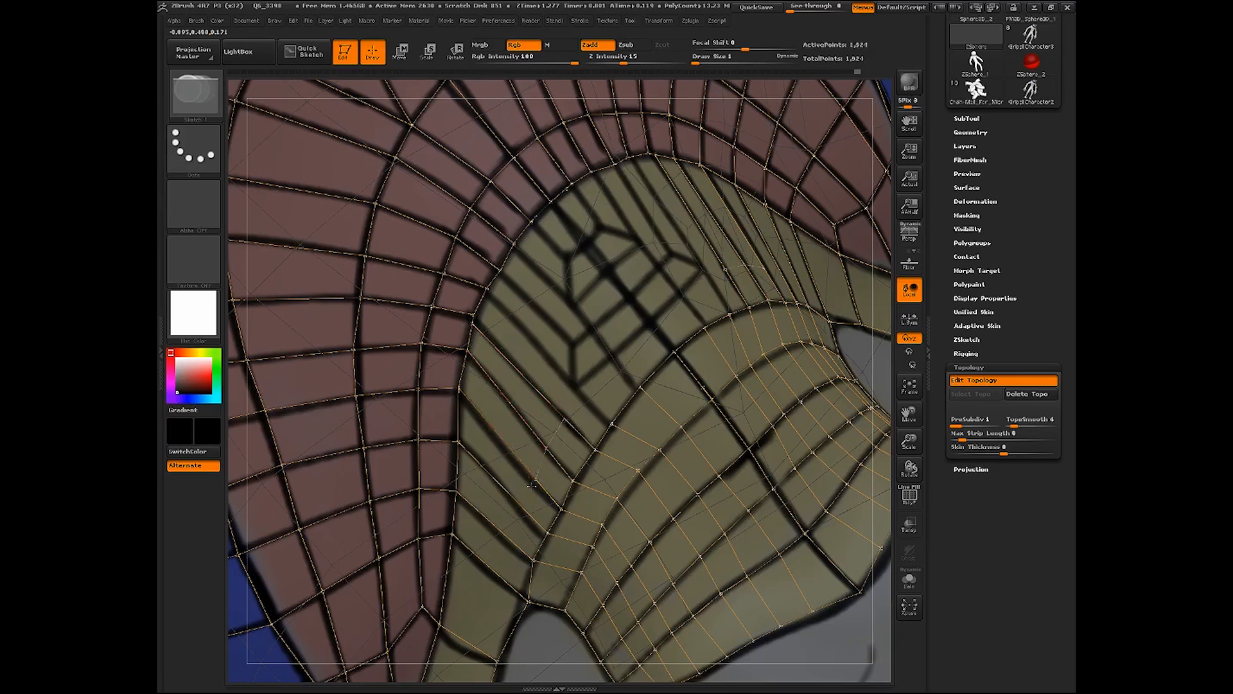
click(523, 508)
click(511, 540)
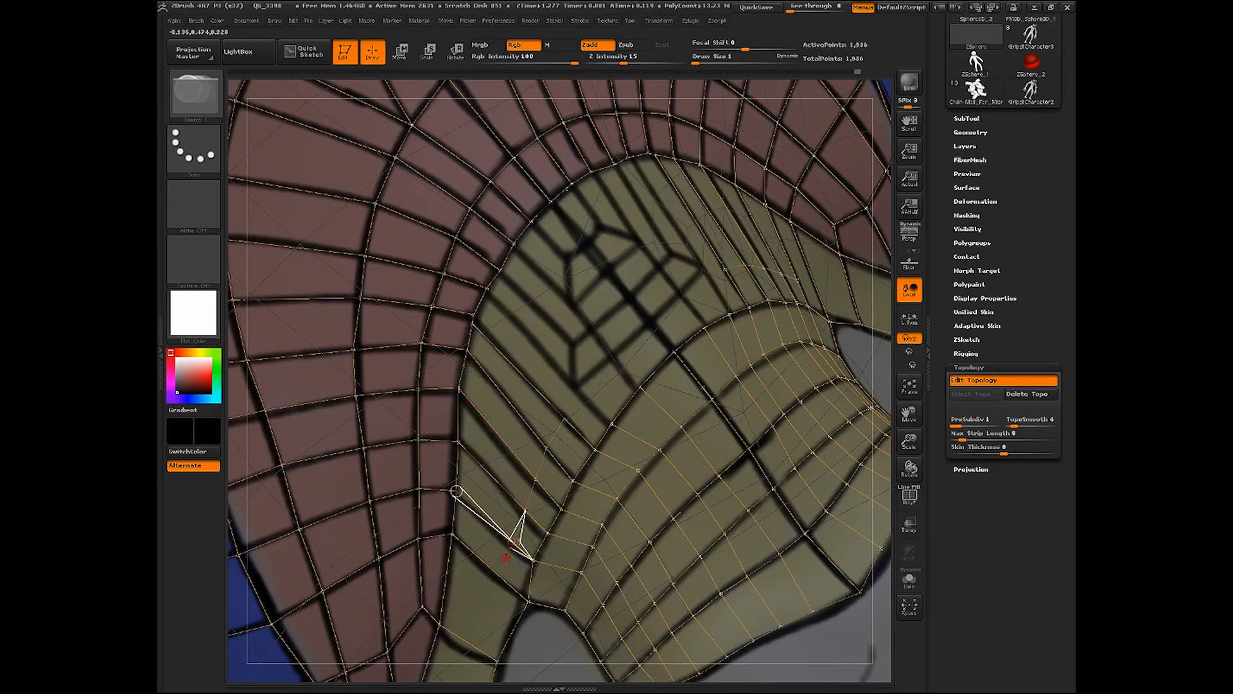
click(501, 576)
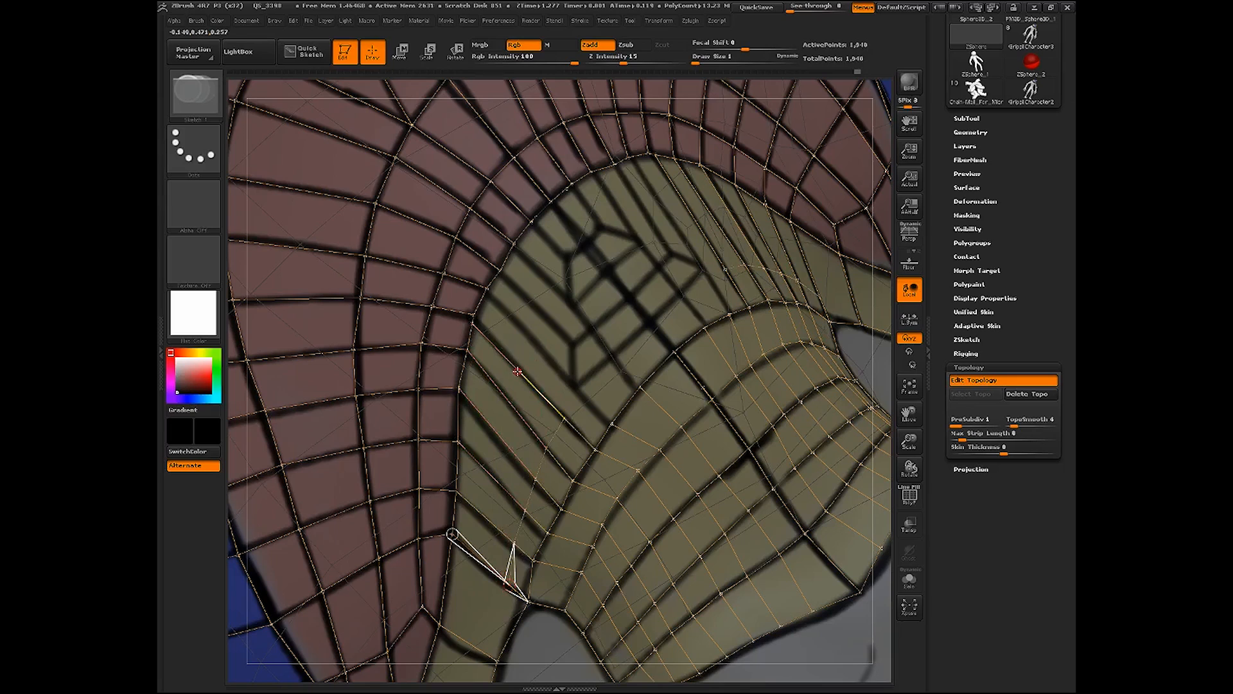
click(517, 371)
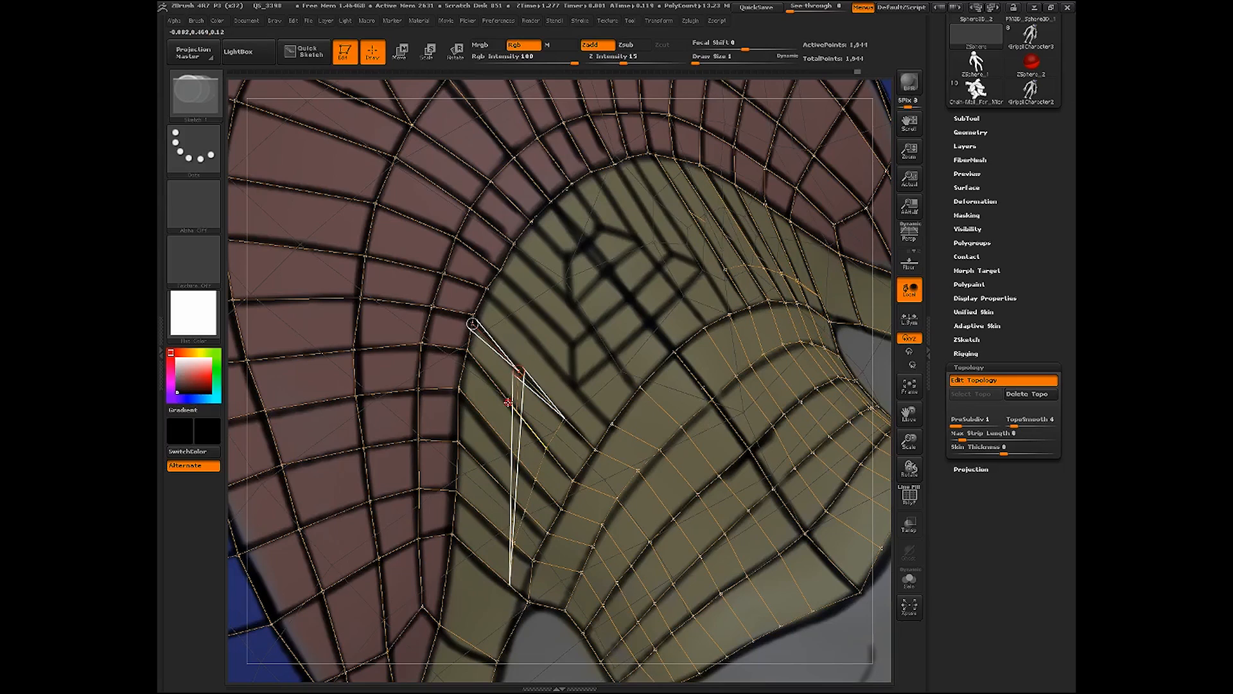
click(495, 434)
key(ctrl+z)
key(ctrl+z)
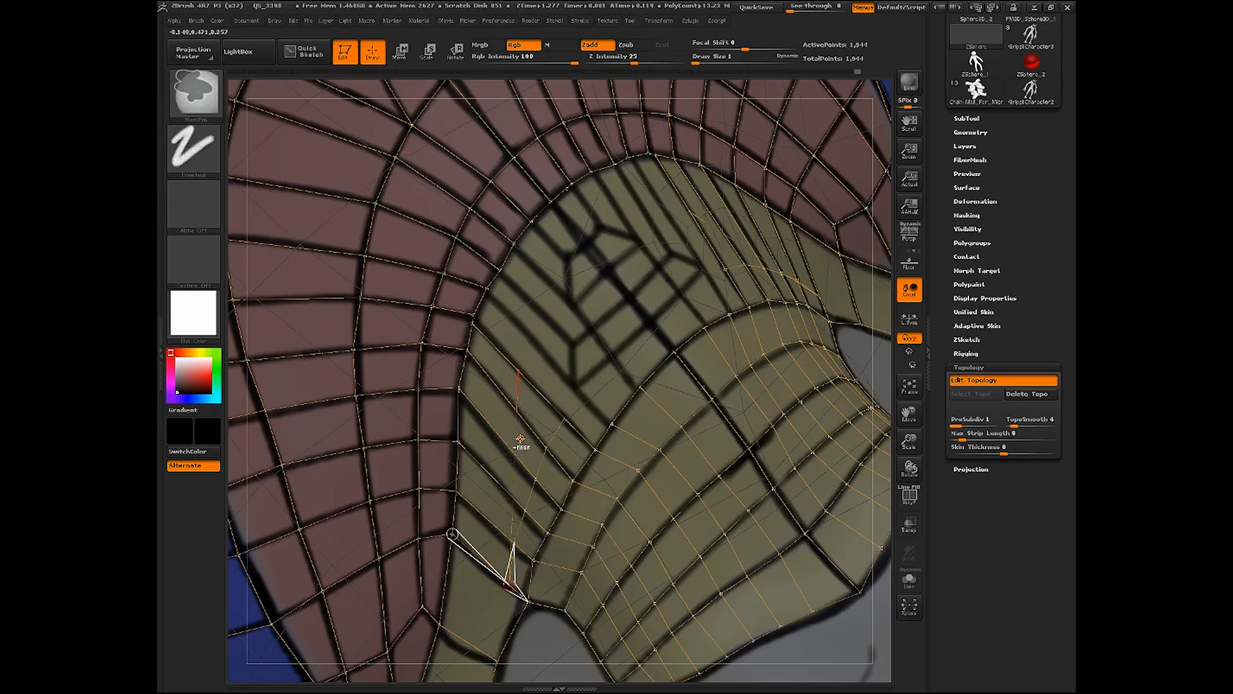
Draw a second row of points across the same olive strips, closer to the maroon border, down to the lowest strip
key(shift)
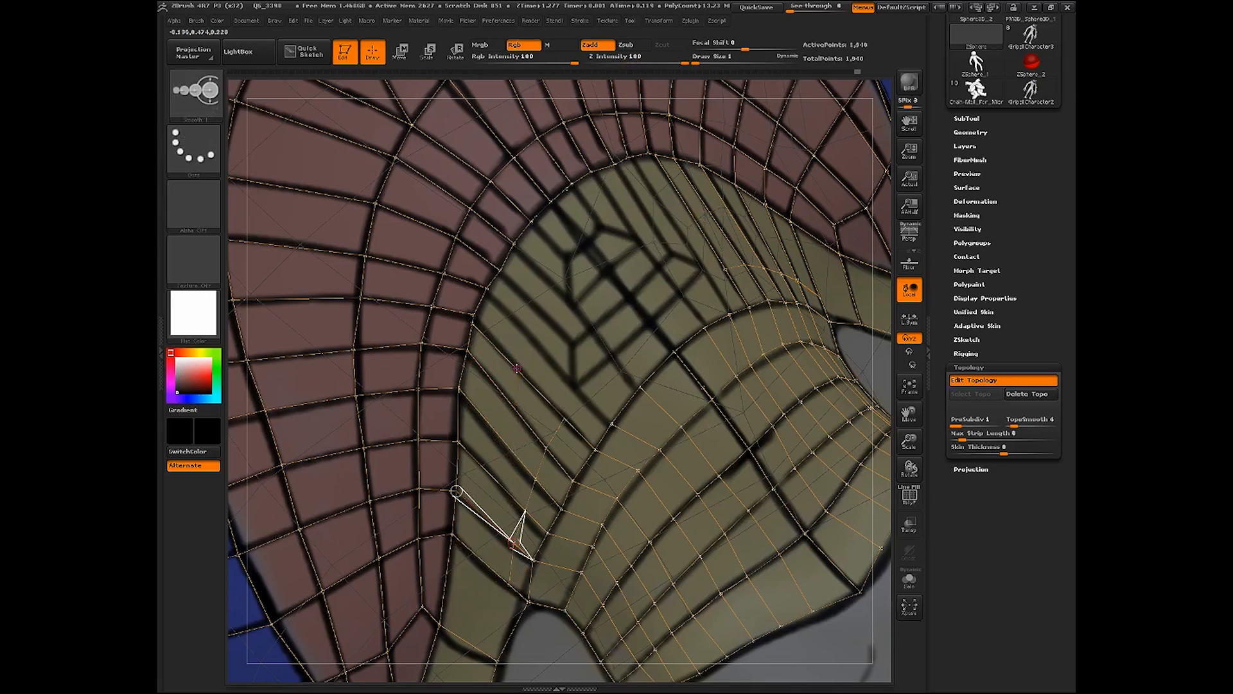
shift+click(516, 368)
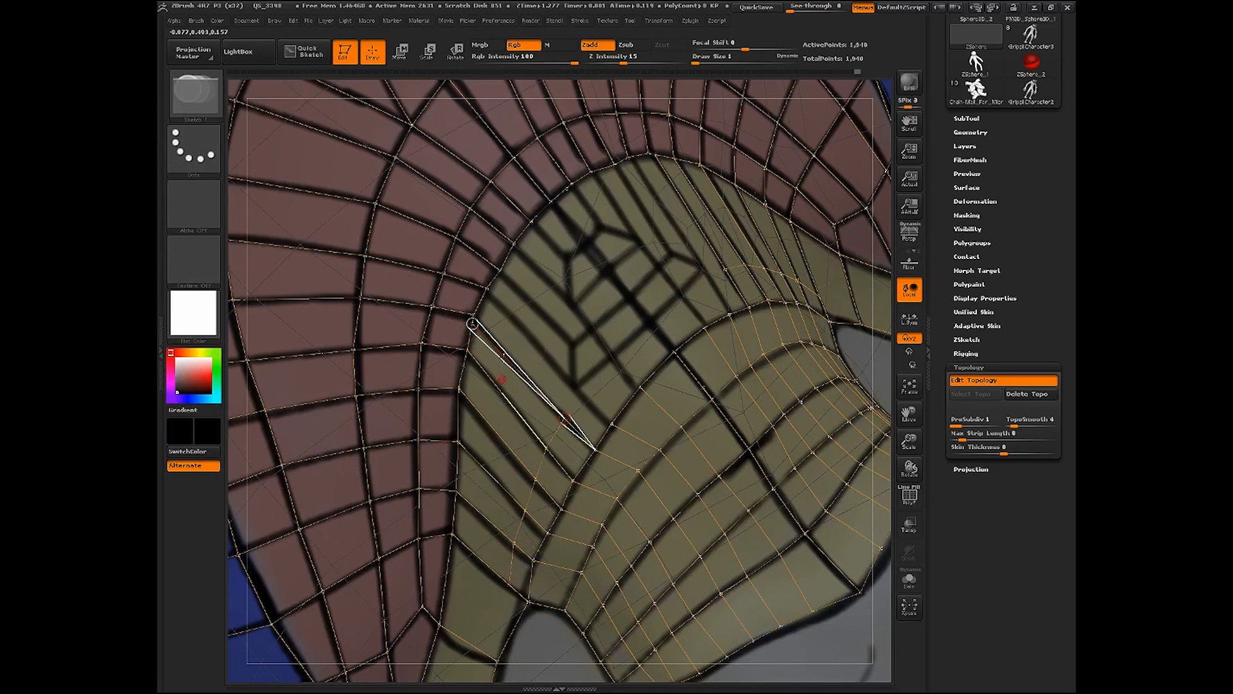
click(519, 370)
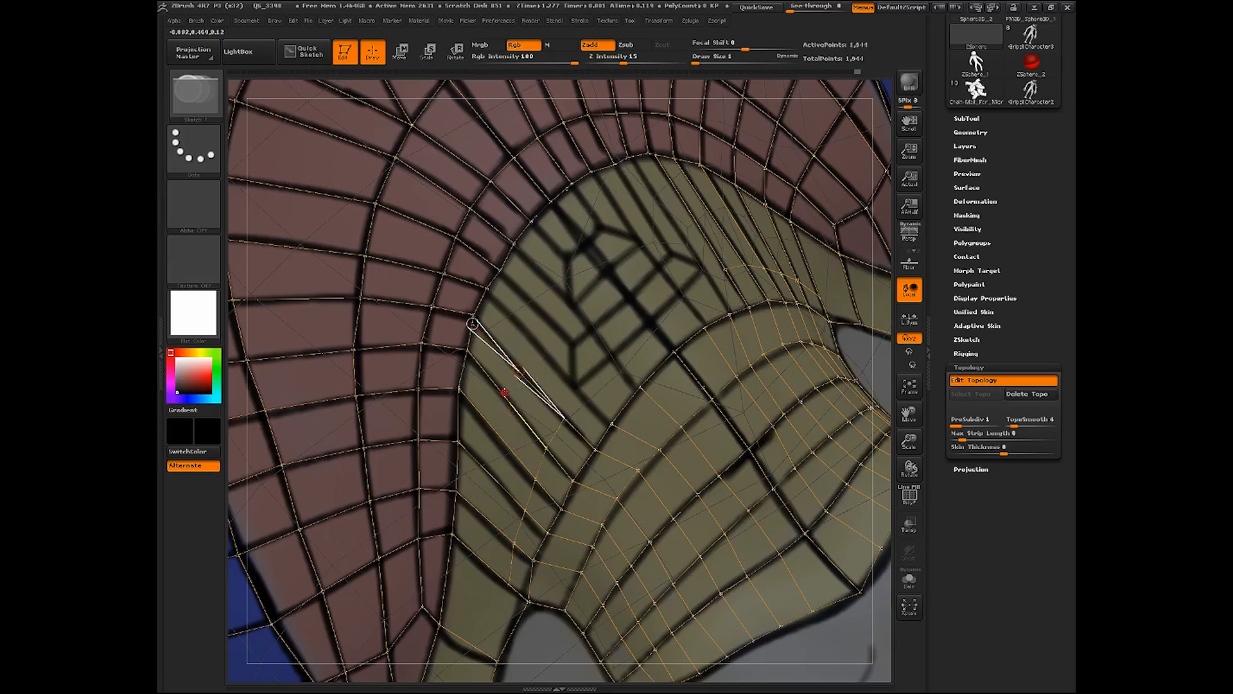
click(505, 394)
click(496, 432)
click(491, 475)
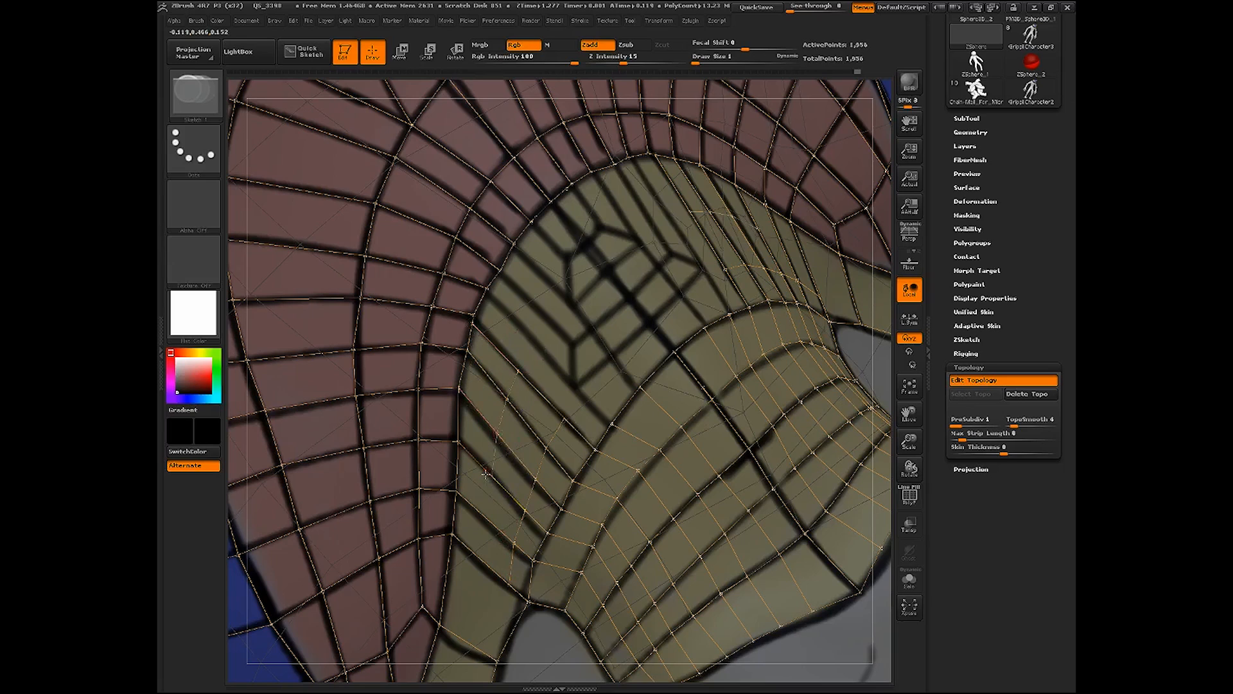
click(486, 516)
click(481, 555)
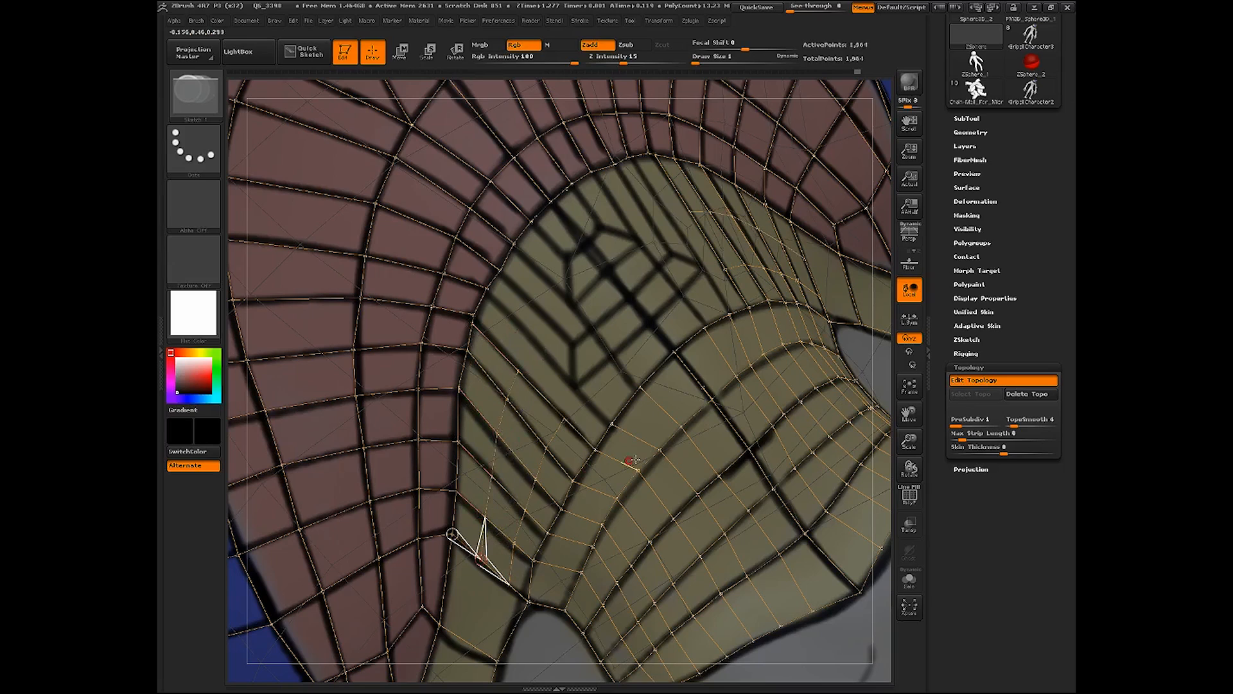
Extend the first cross row along the arc with three connected points, closing quads up to the thick centre guide line
key(shift)
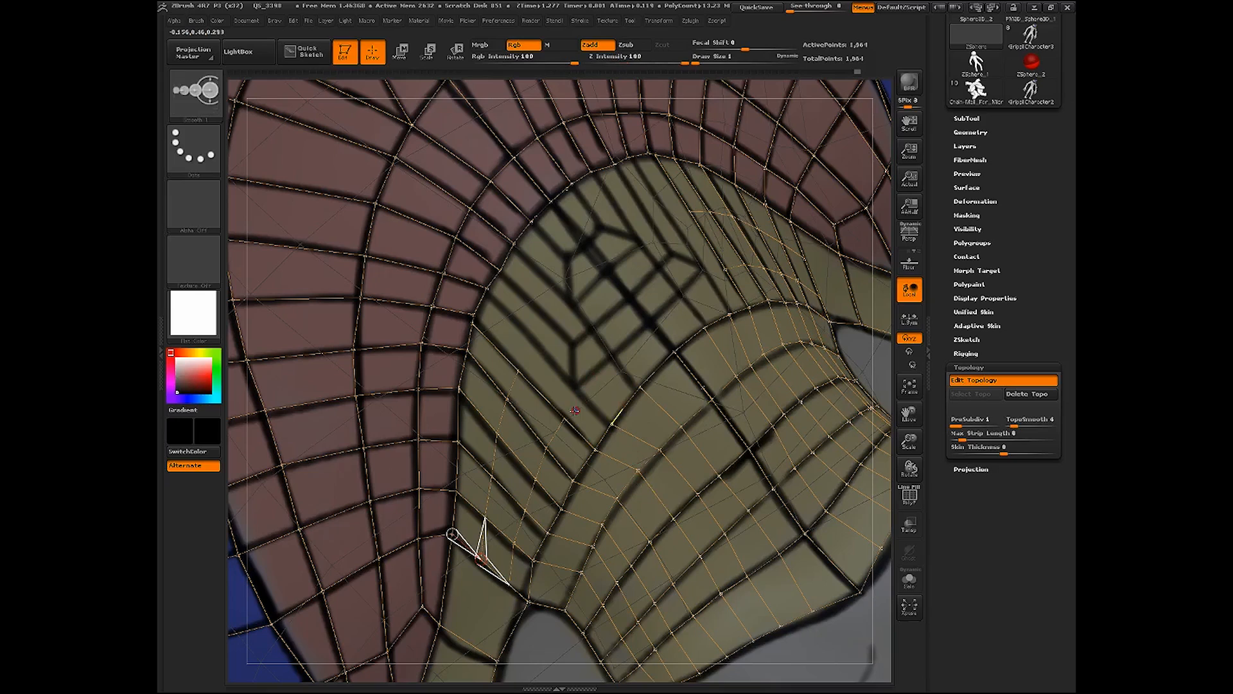
shift+click(565, 418)
click(585, 390)
click(611, 423)
shift+click(586, 391)
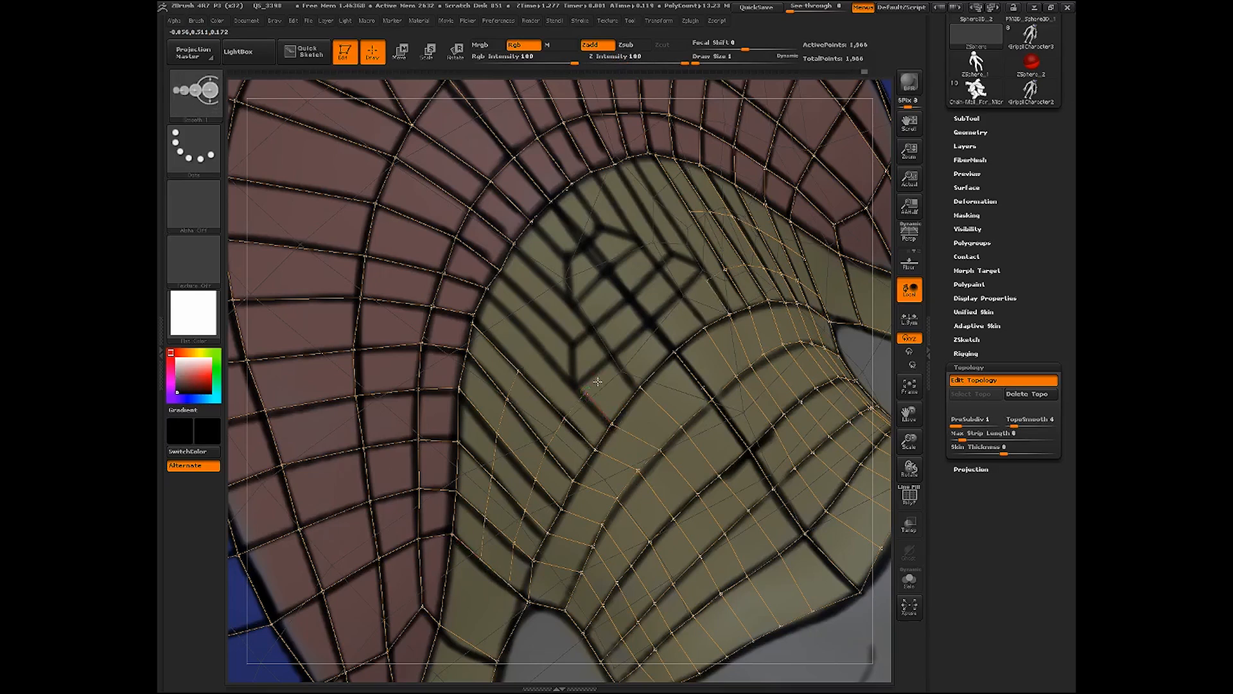
click(617, 359)
click(639, 387)
shift+click(618, 358)
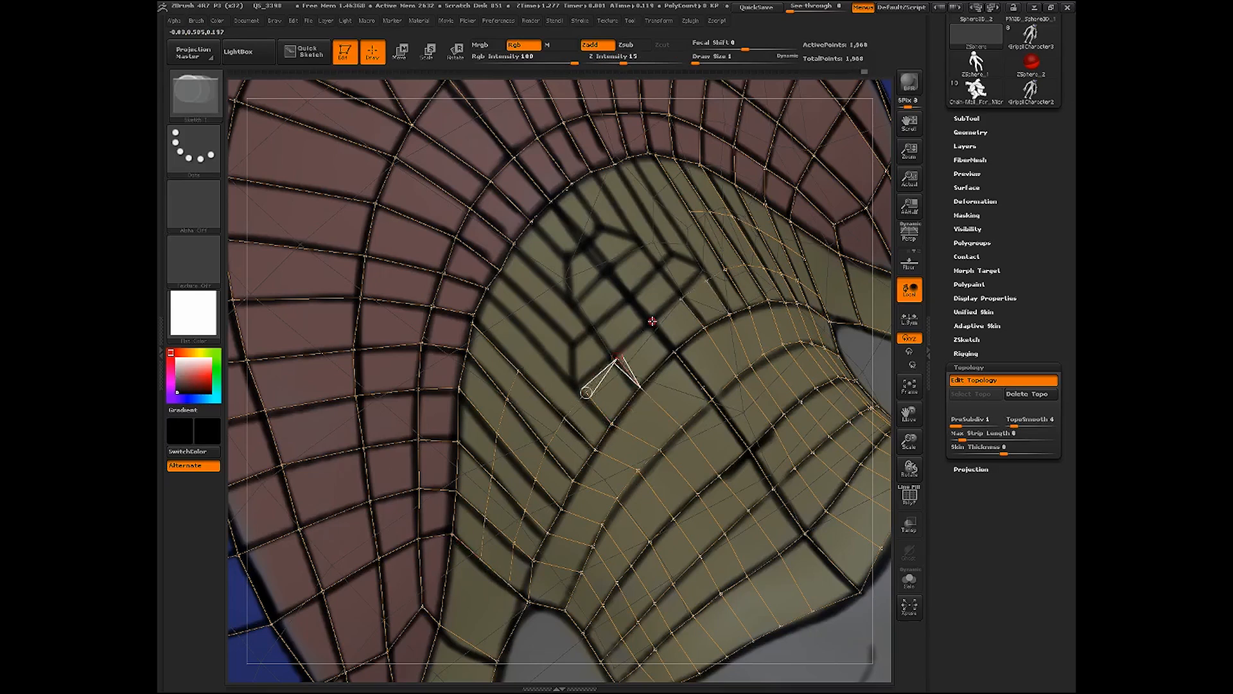
click(651, 324)
click(674, 352)
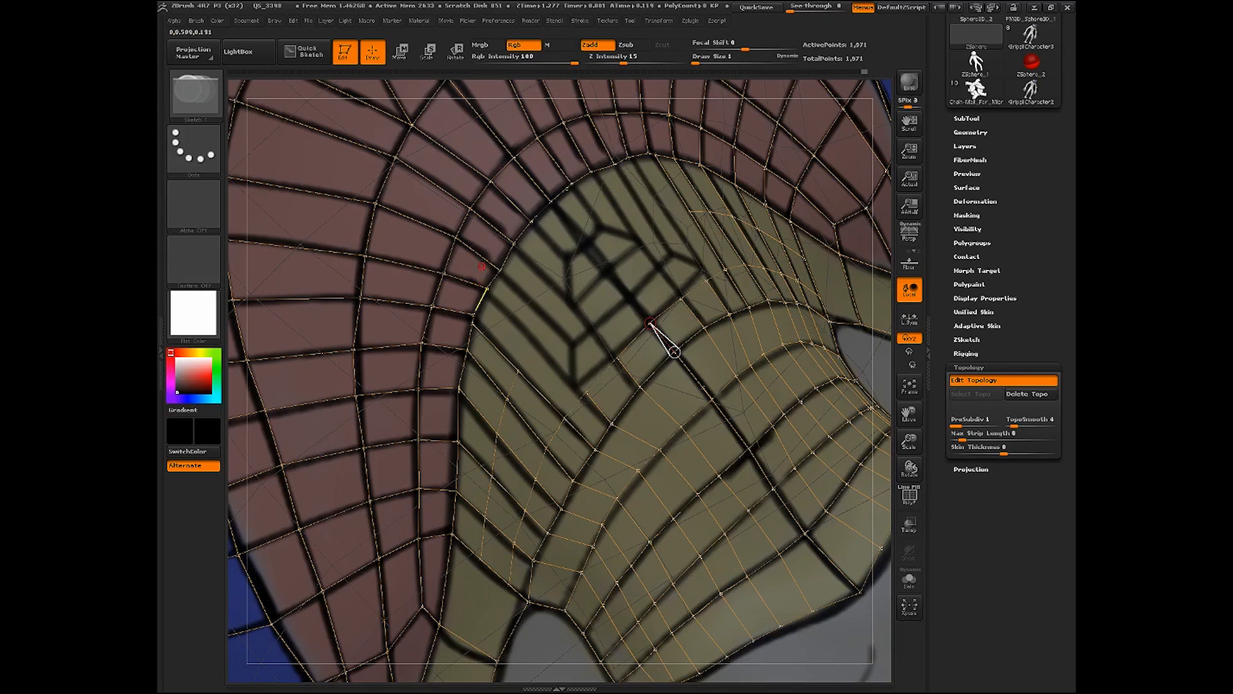
Draw the next quad of the cross row beside the maroon border, connecting the neighbouring border point to the last split strip
alt+click(473, 324)
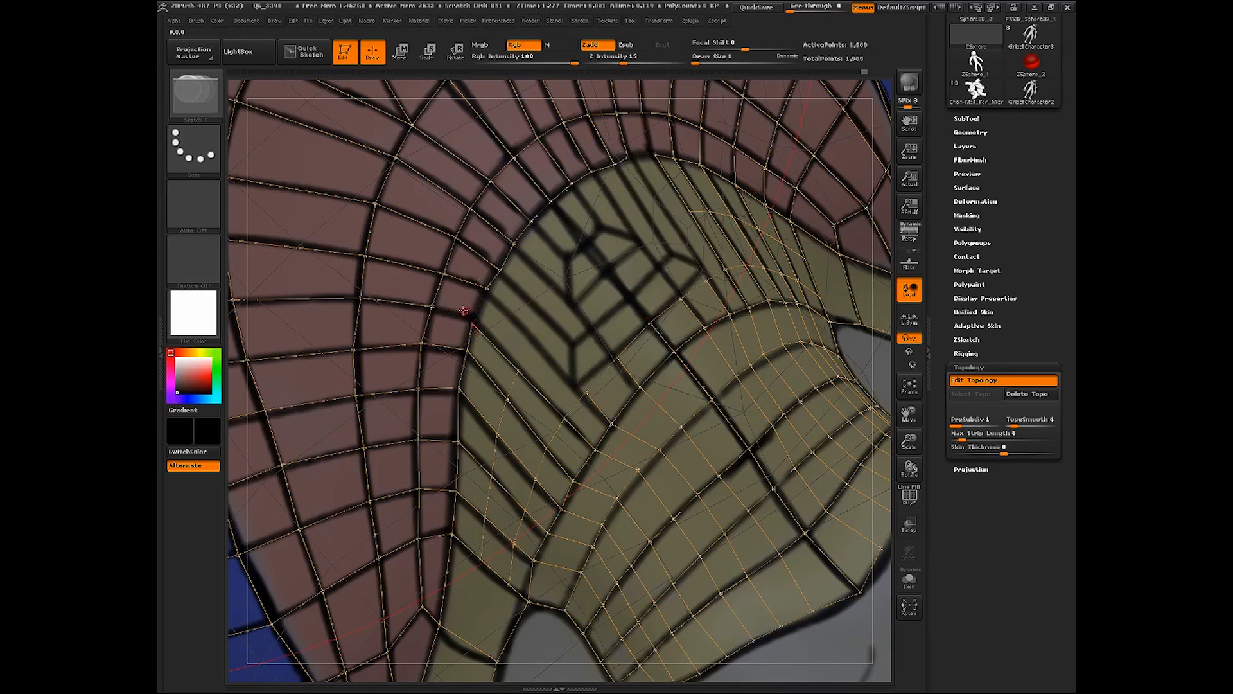
shift+click(432, 306)
shift+click(473, 323)
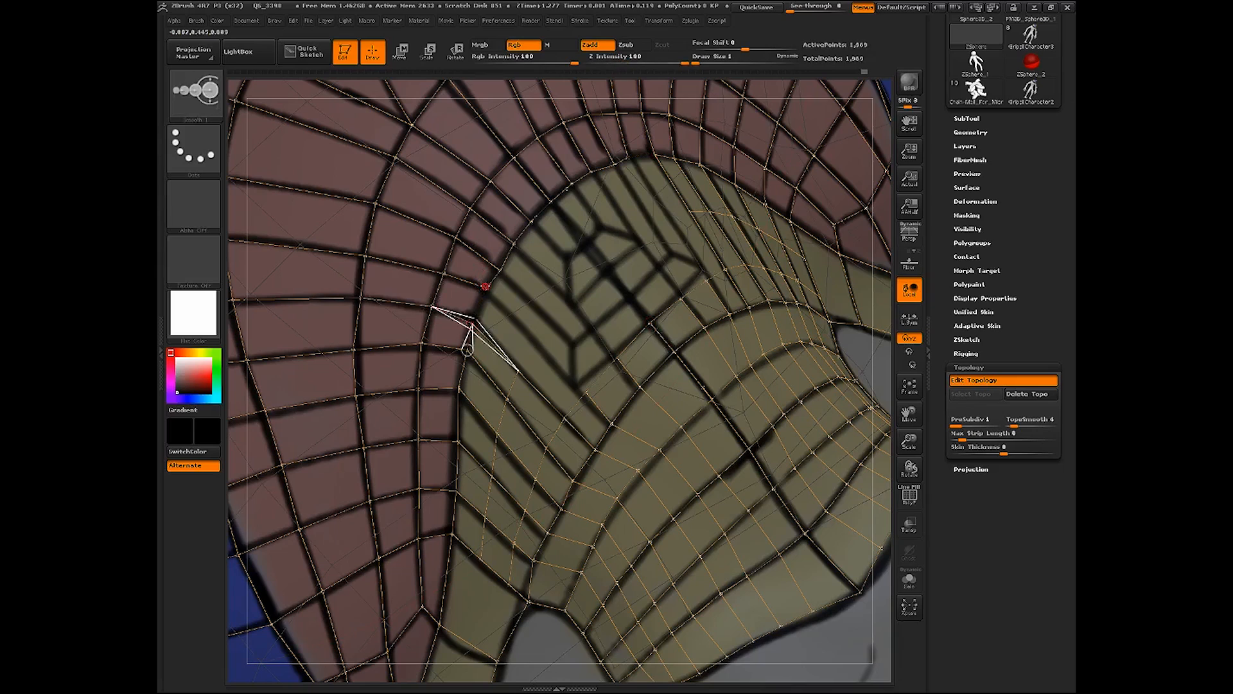
click(487, 288)
shift+click(488, 289)
click(530, 335)
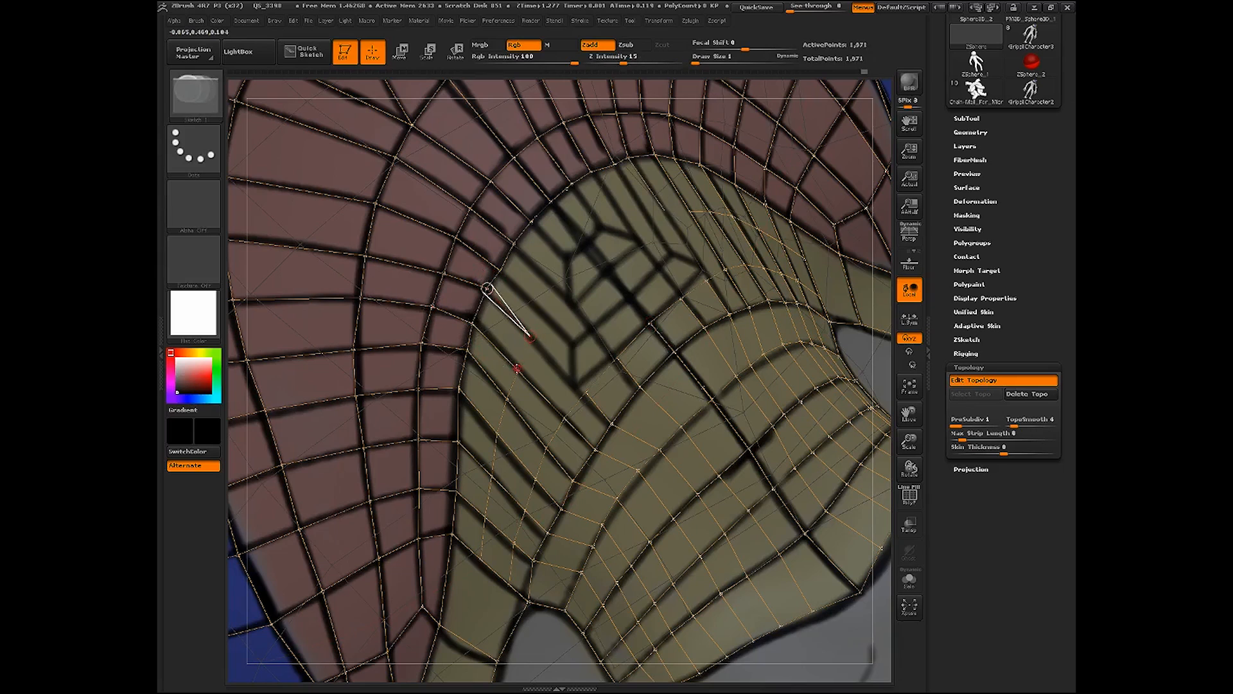
click(518, 371)
Continue the border row upward with two more quads tied to the next points on the maroon edge
shift+click(531, 335)
click(539, 307)
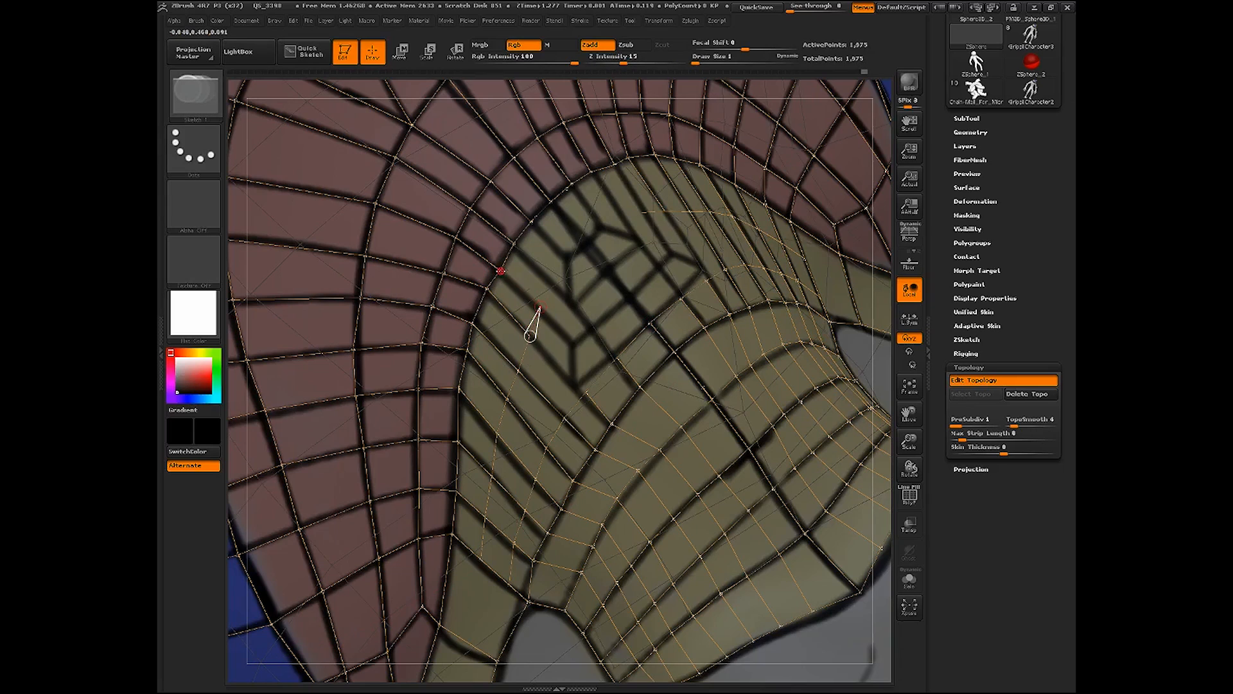
click(501, 271)
shift+click(539, 307)
click(535, 264)
click(514, 244)
Close the last two border cells up to the thick centre guide line at the top of the olive patch
shift+click(536, 262)
click(549, 242)
click(534, 221)
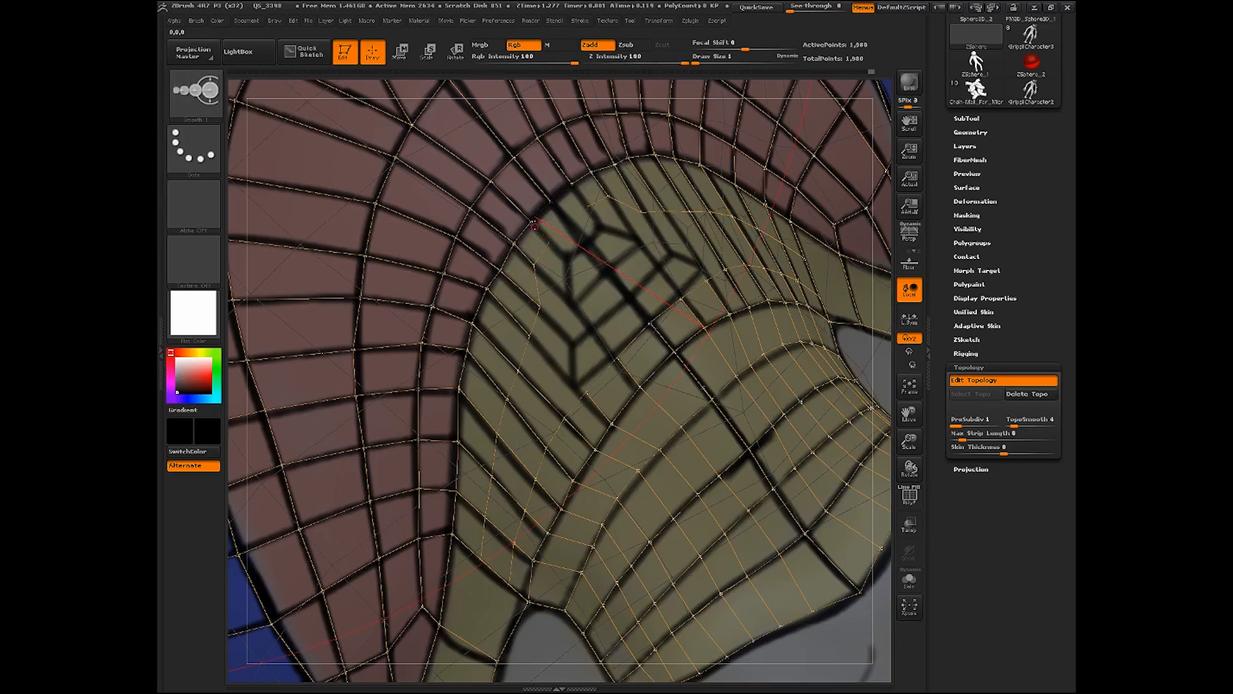
click(550, 202)
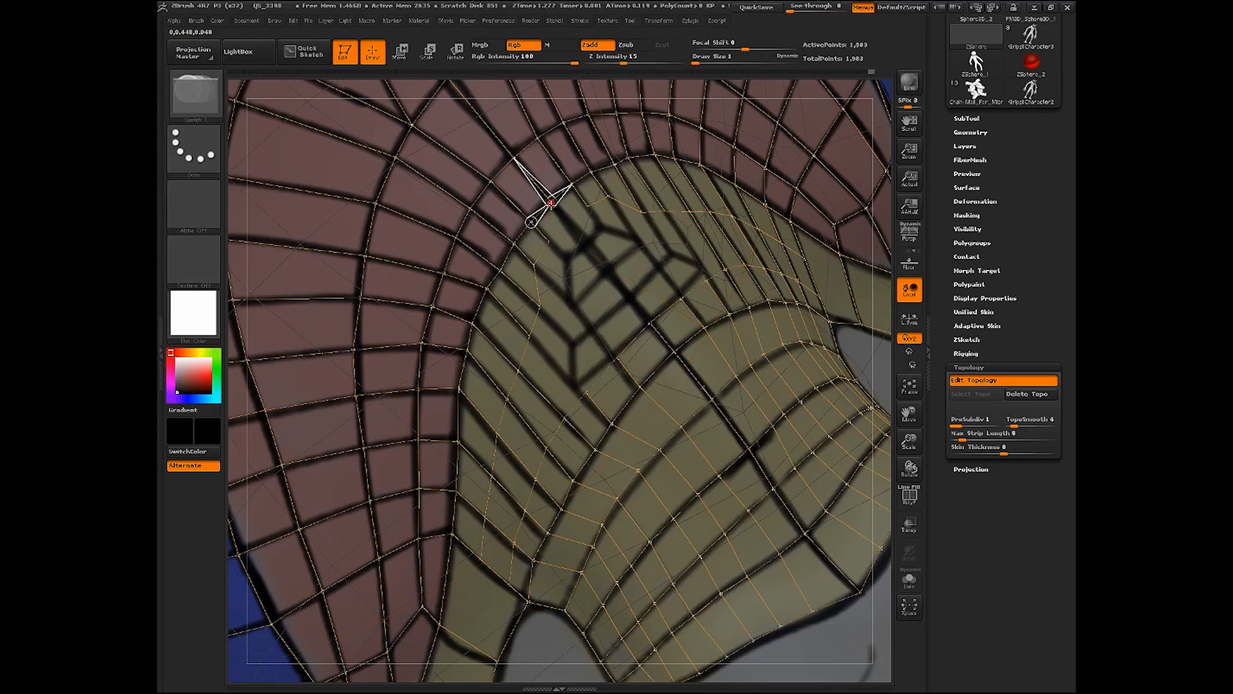
click(551, 242)
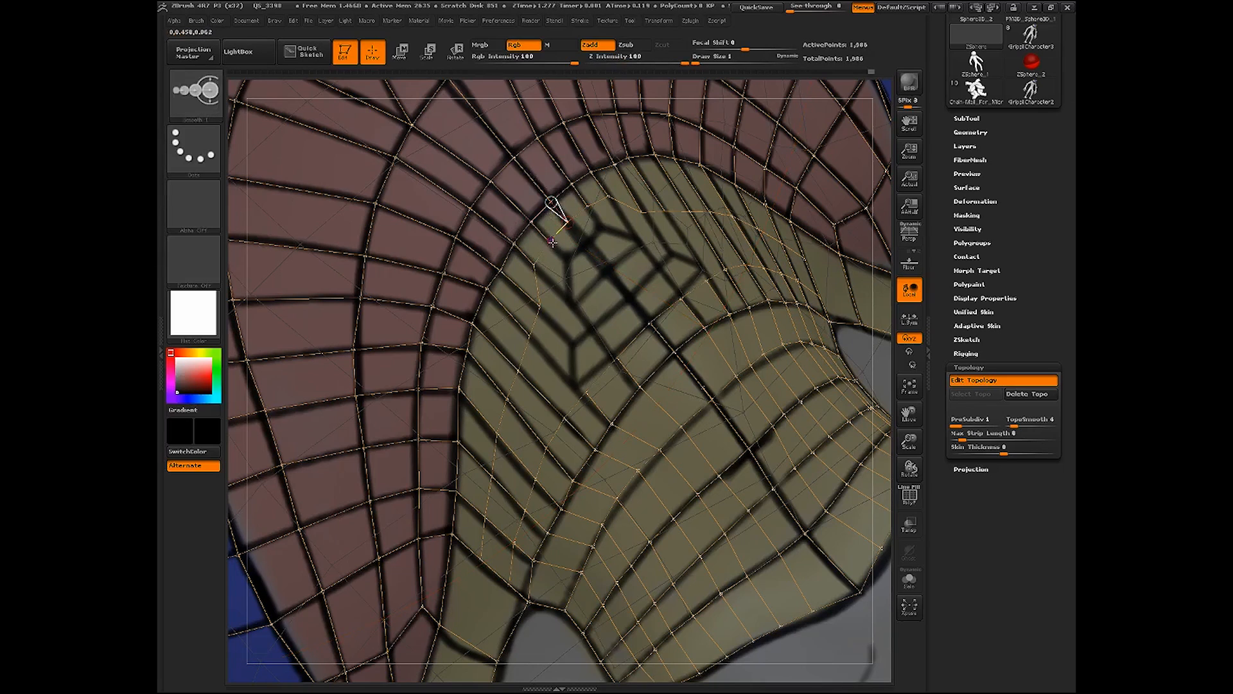
Close the cell under the top of the arc and extend two strip lines from the inner cross row inward to the painted grid
click(569, 265)
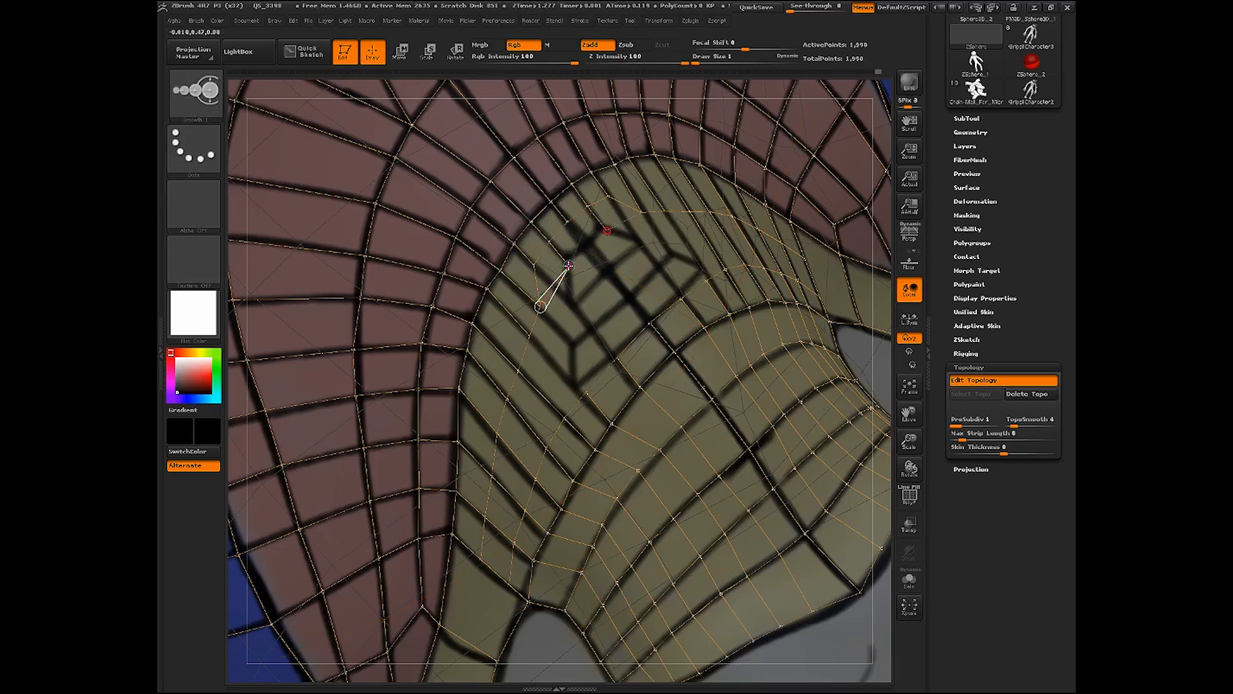
click(566, 220)
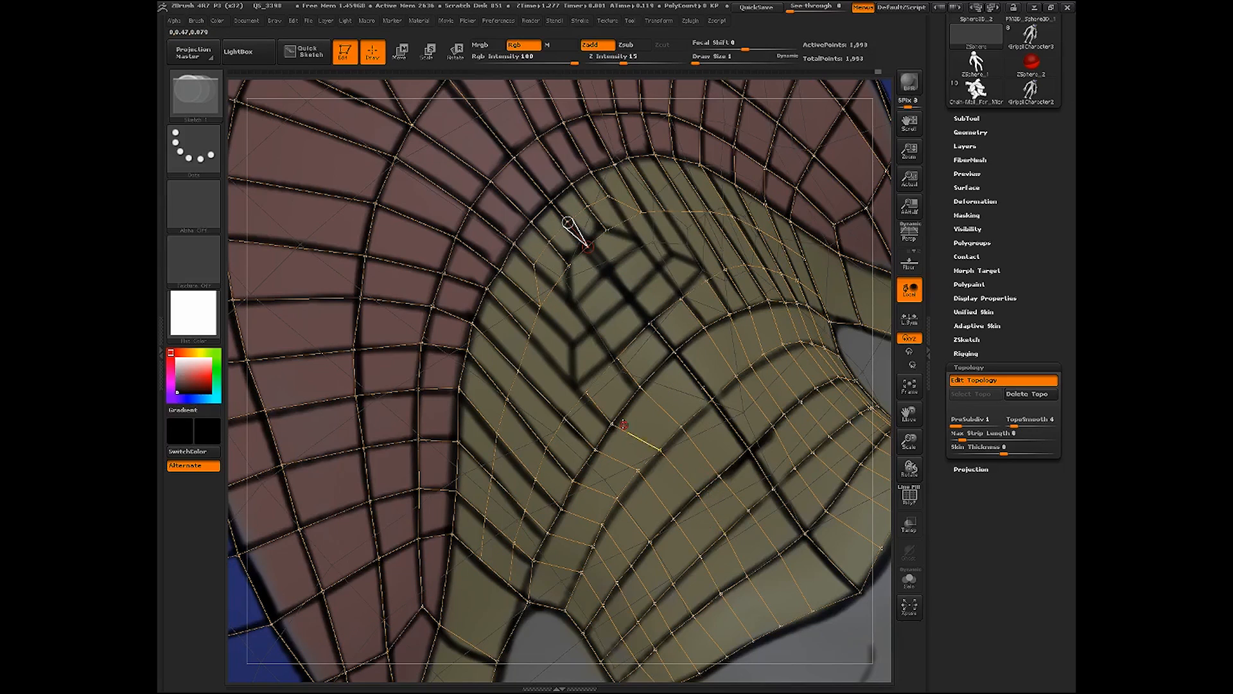
key(shift)
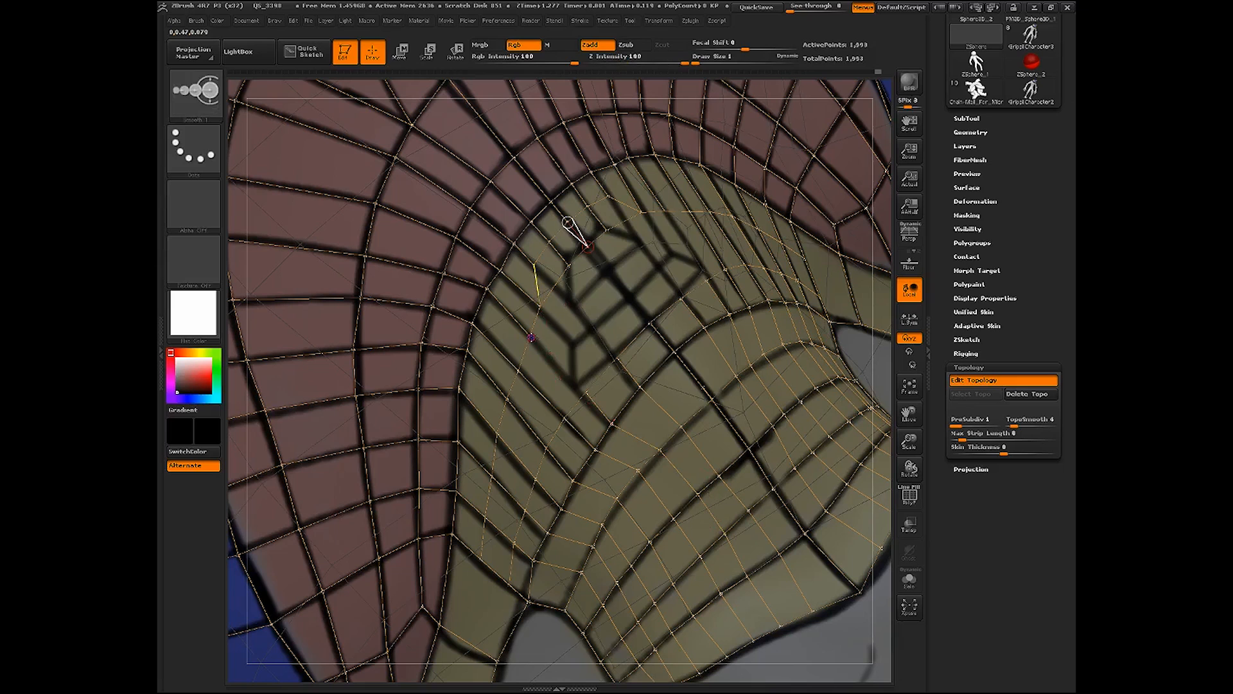
shift+click(531, 338)
click(585, 391)
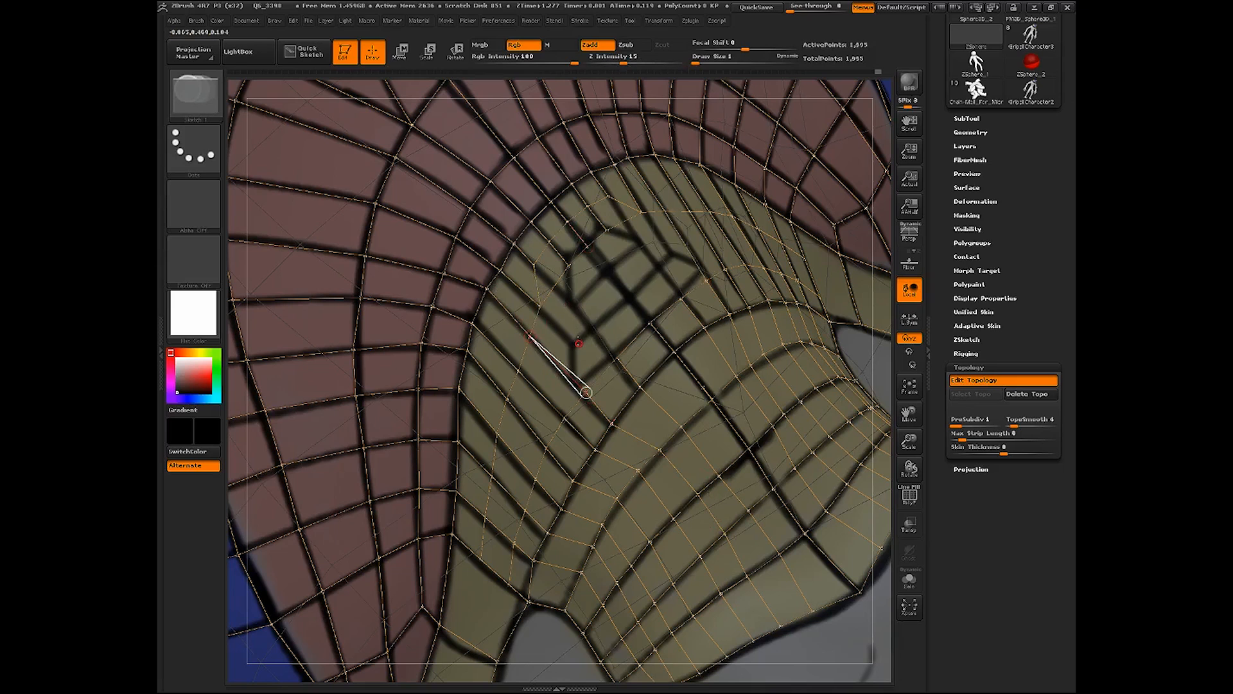
shift+click(542, 307)
click(616, 357)
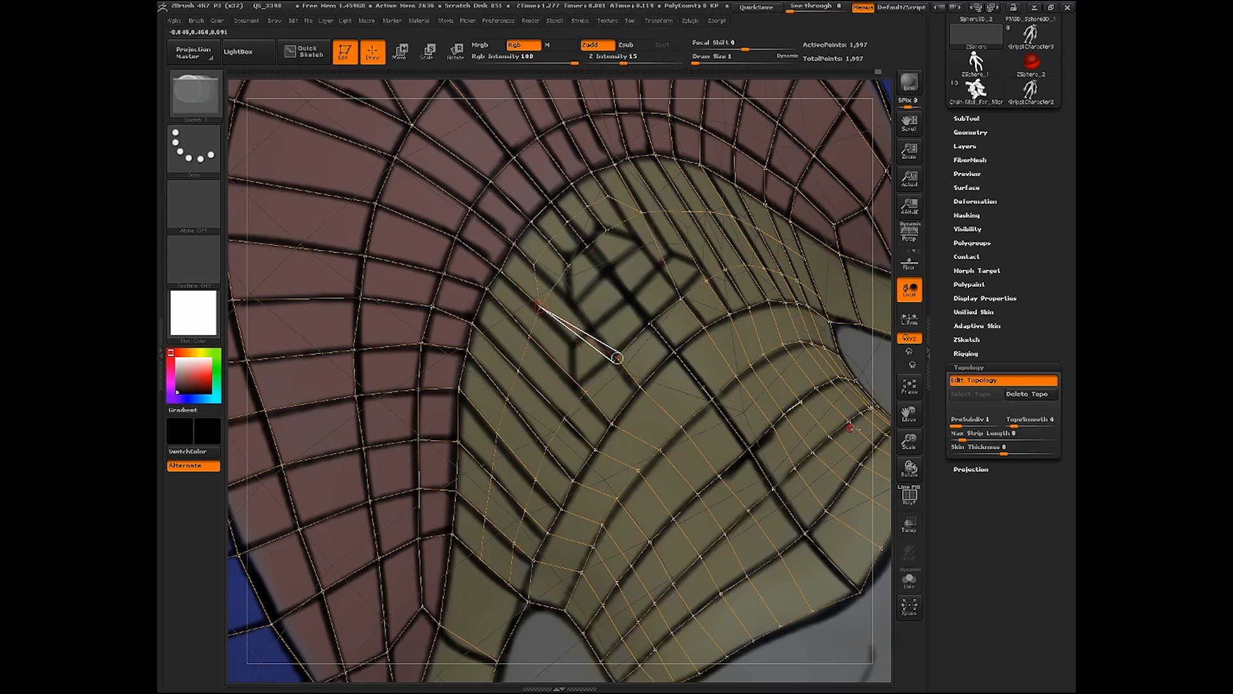
Nudge the inner end points of the two new strip lines onto the painted guide line in the olive patch
drag(910, 441, 905, 482)
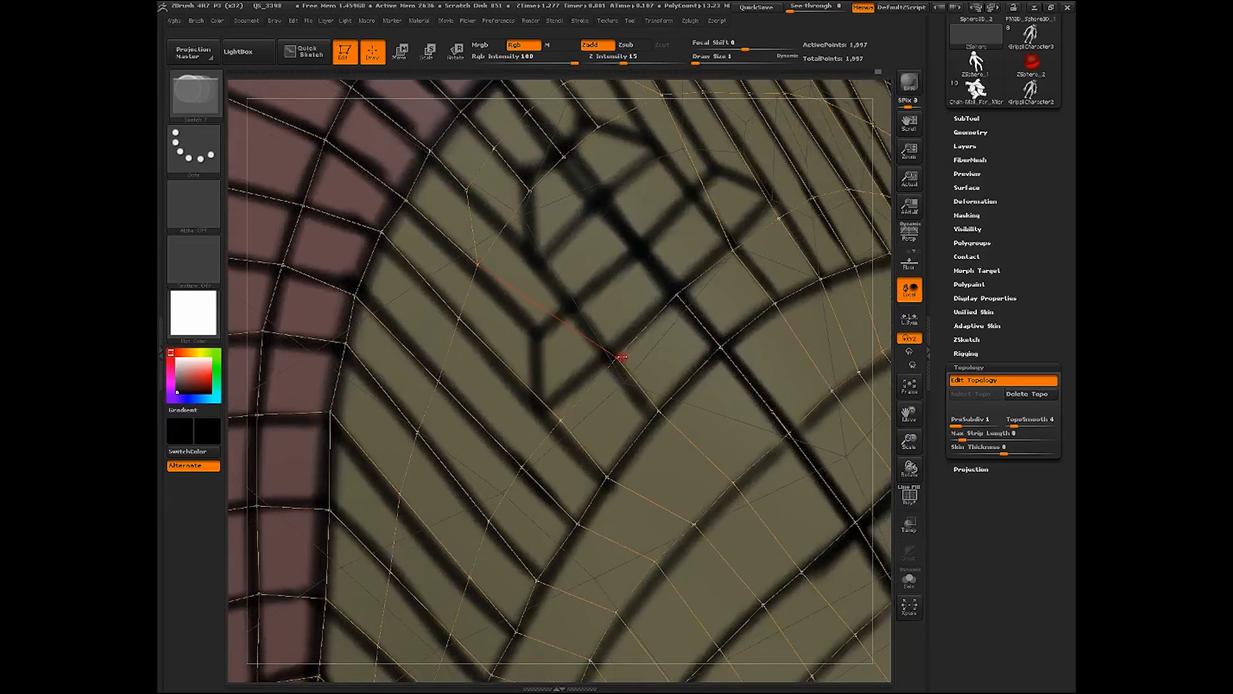
key(w)
drag(615, 360, 609, 367)
drag(560, 421, 556, 426)
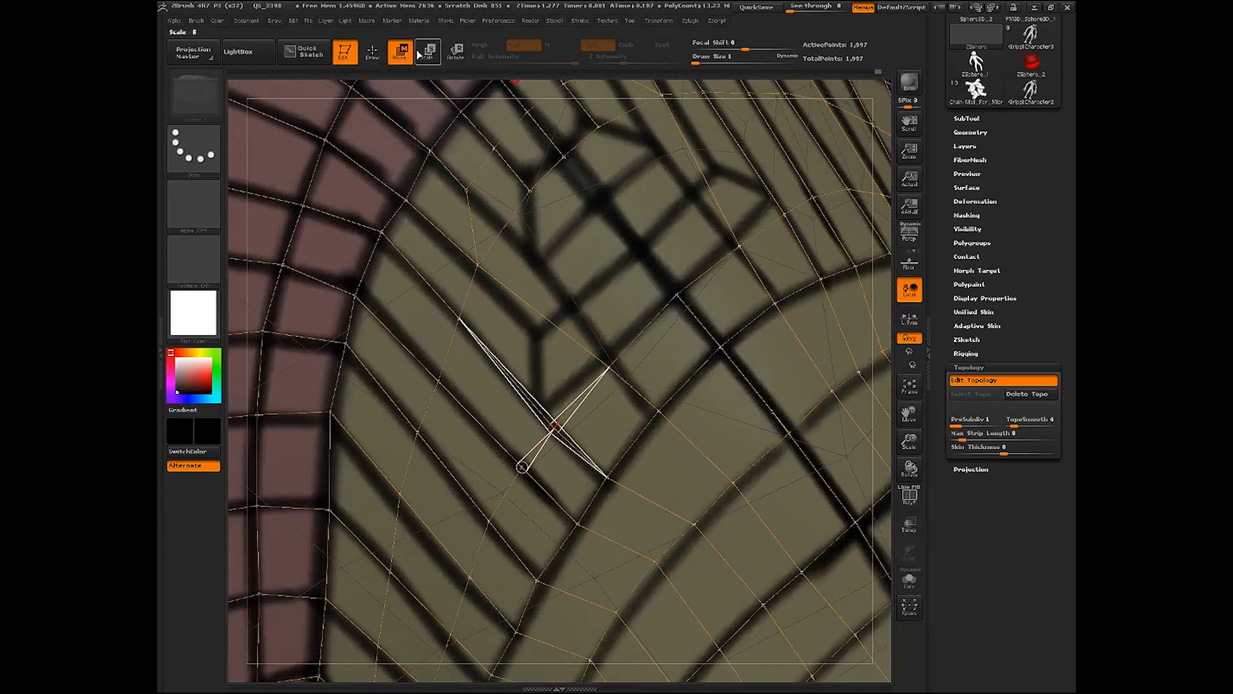
Draw the remaining strips through the painted grid up to the thick centre line and nudge one cross-row point
click(372, 52)
drag(910, 441, 904, 379)
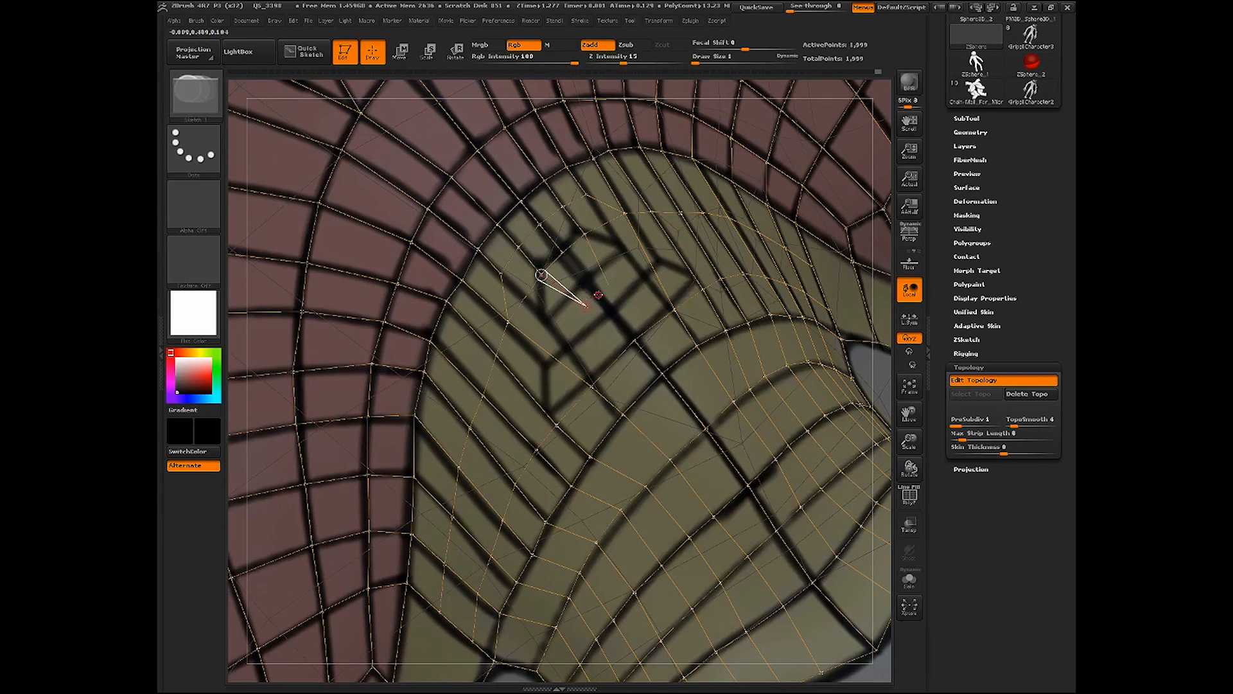
click(595, 291)
click(585, 306)
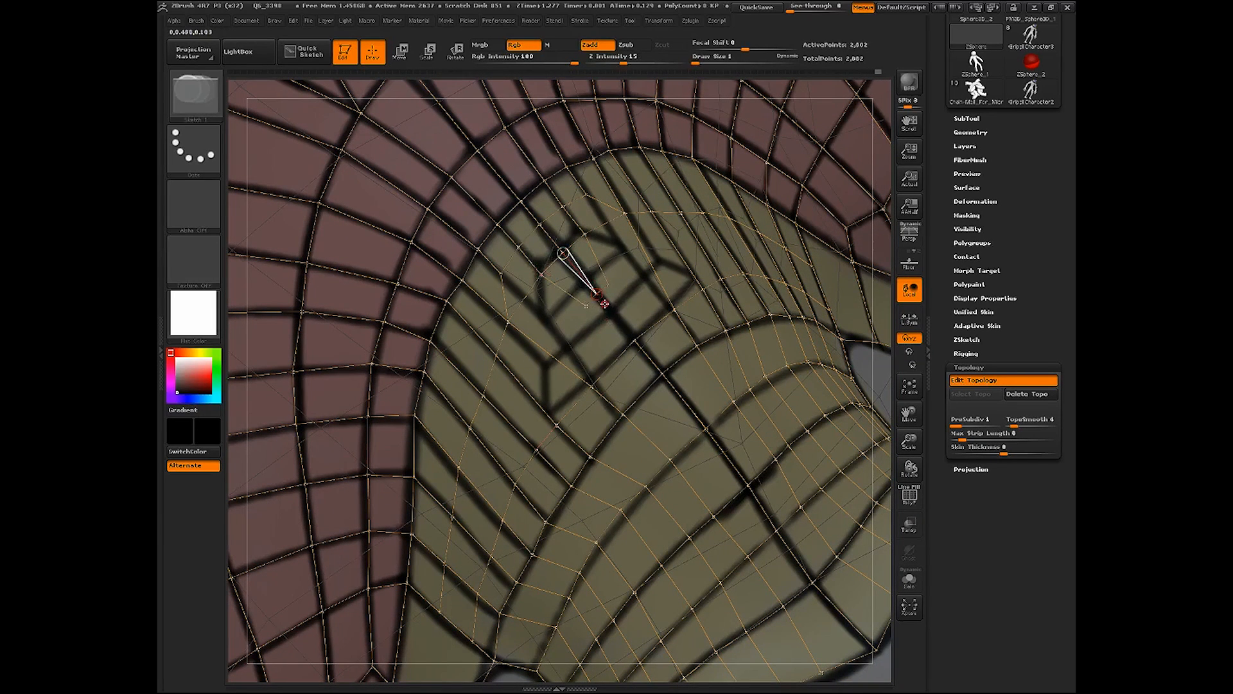
shift+click(598, 294)
shift+click(634, 340)
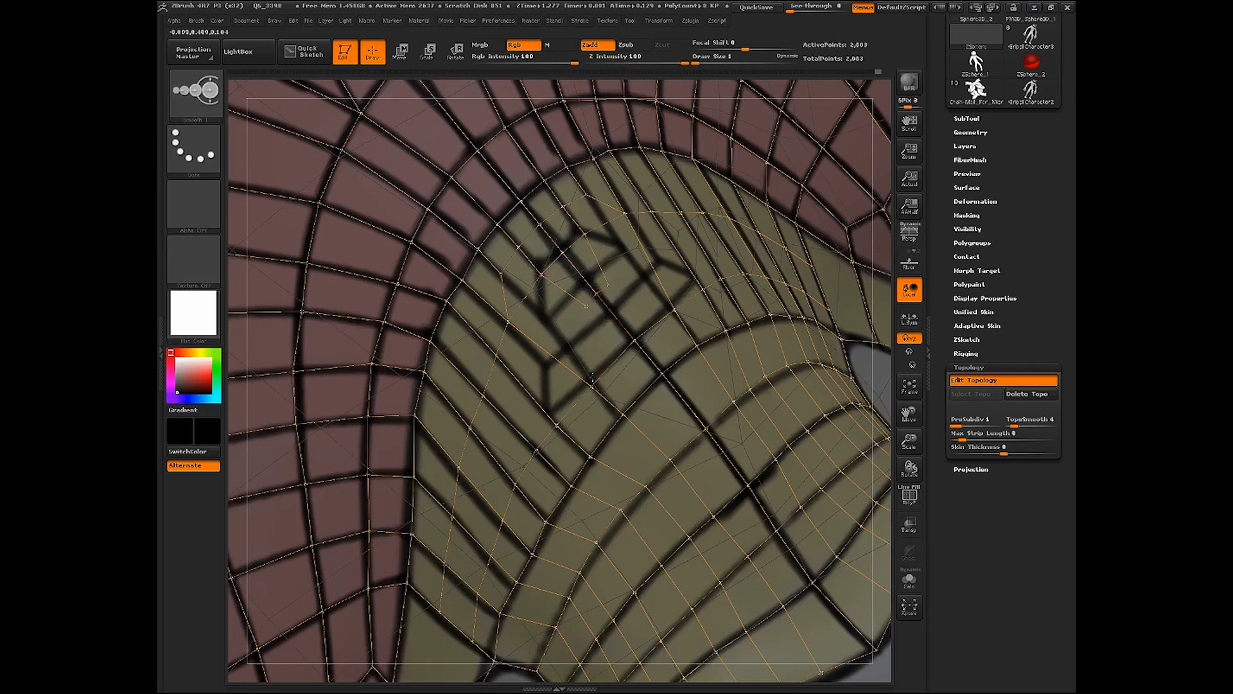
click(592, 384)
key(w)
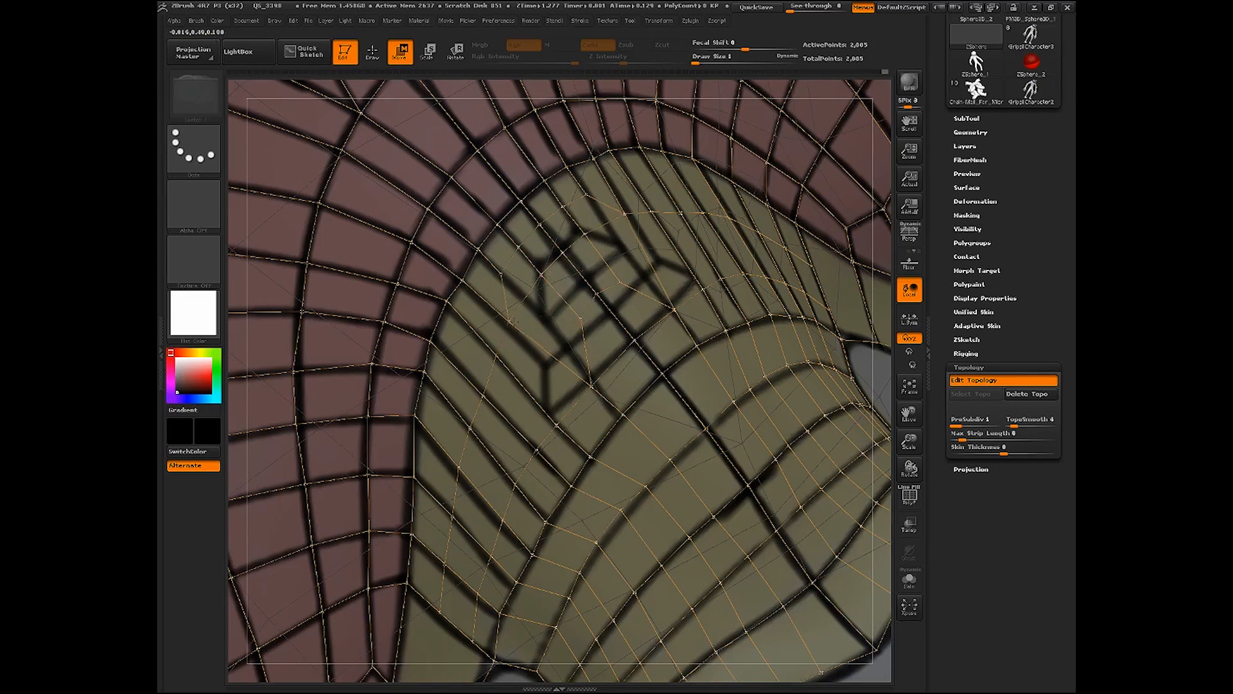
drag(508, 321, 517, 323)
Preview the adaptive skin generated from the topology, check it from another angle, and return to topology editing
drag(908, 443, 890, 399)
key(a)
drag(819, 443, 749, 583)
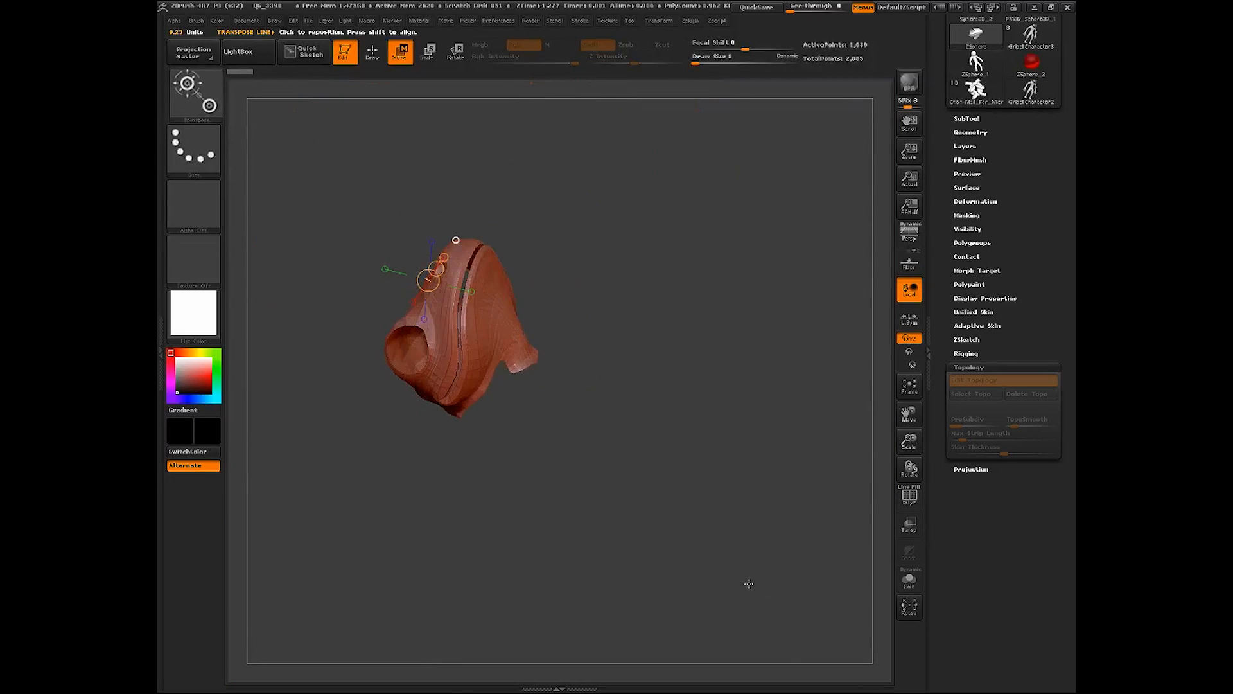
key(a)
Start a new inner ring inside the yellow eye area by drawing its first two quads along the upper inner edge
drag(703, 392, 828, 334)
drag(909, 440, 925, 594)
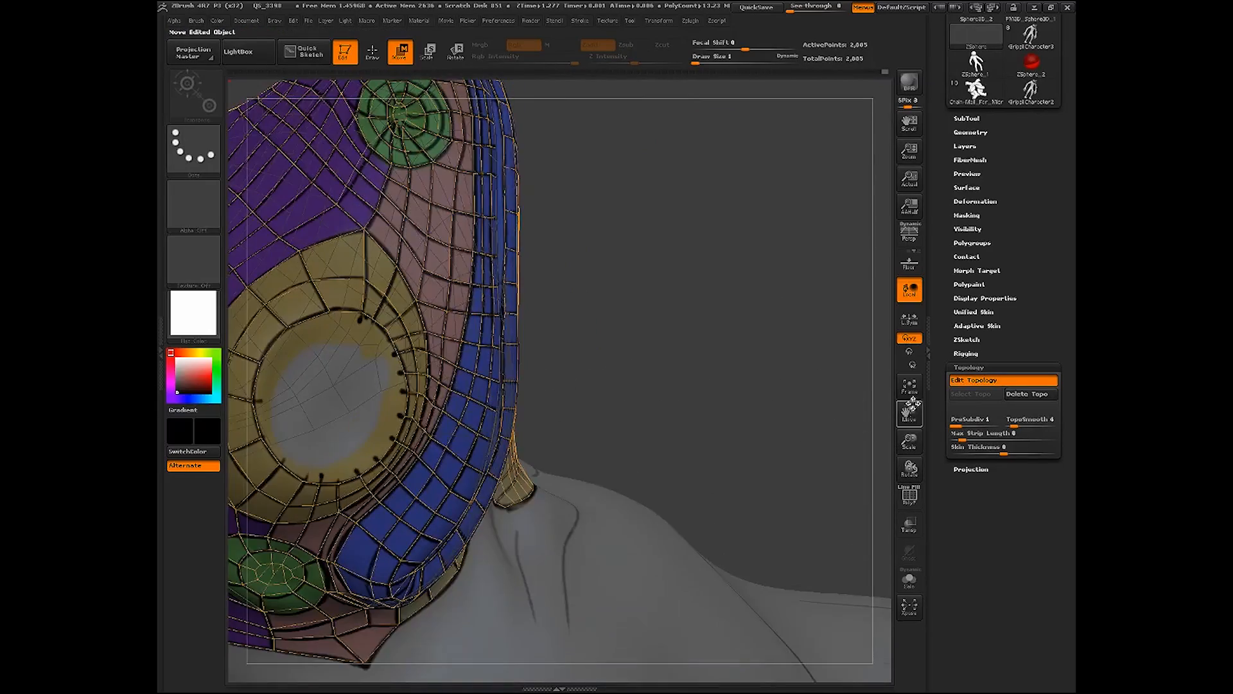
drag(910, 410, 1003, 462)
drag(841, 491, 835, 411)
click(373, 54)
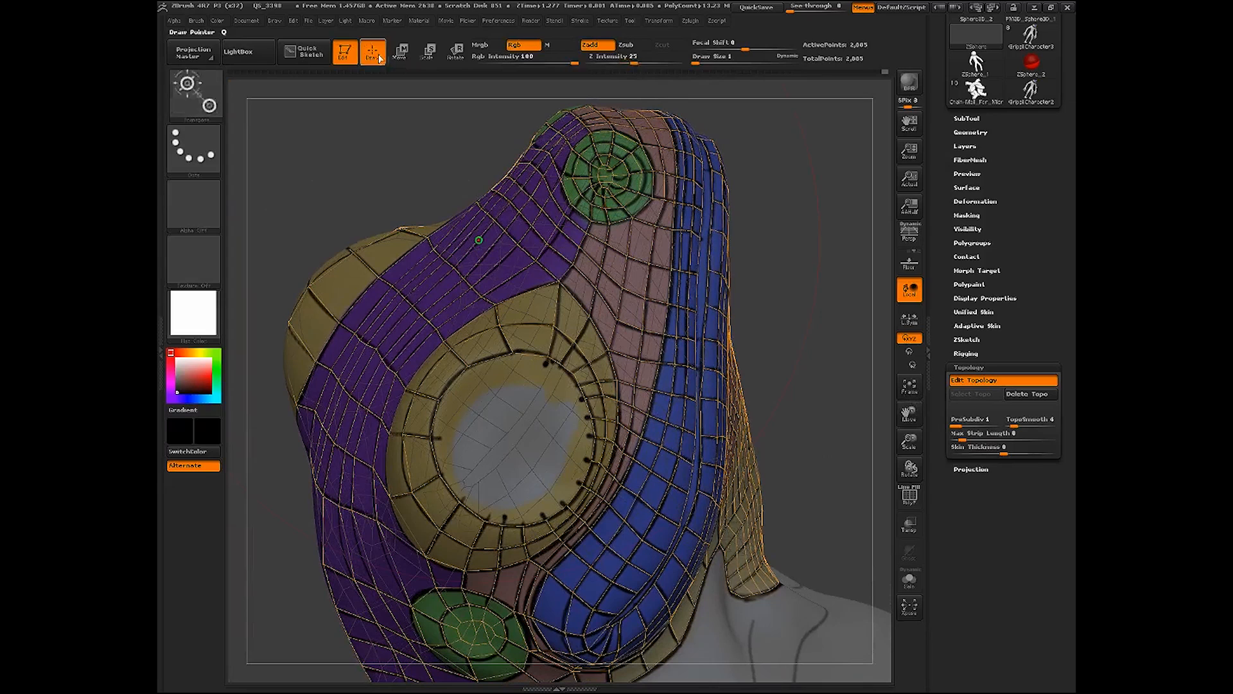
ctrl+click(514, 354)
click(514, 389)
click(489, 395)
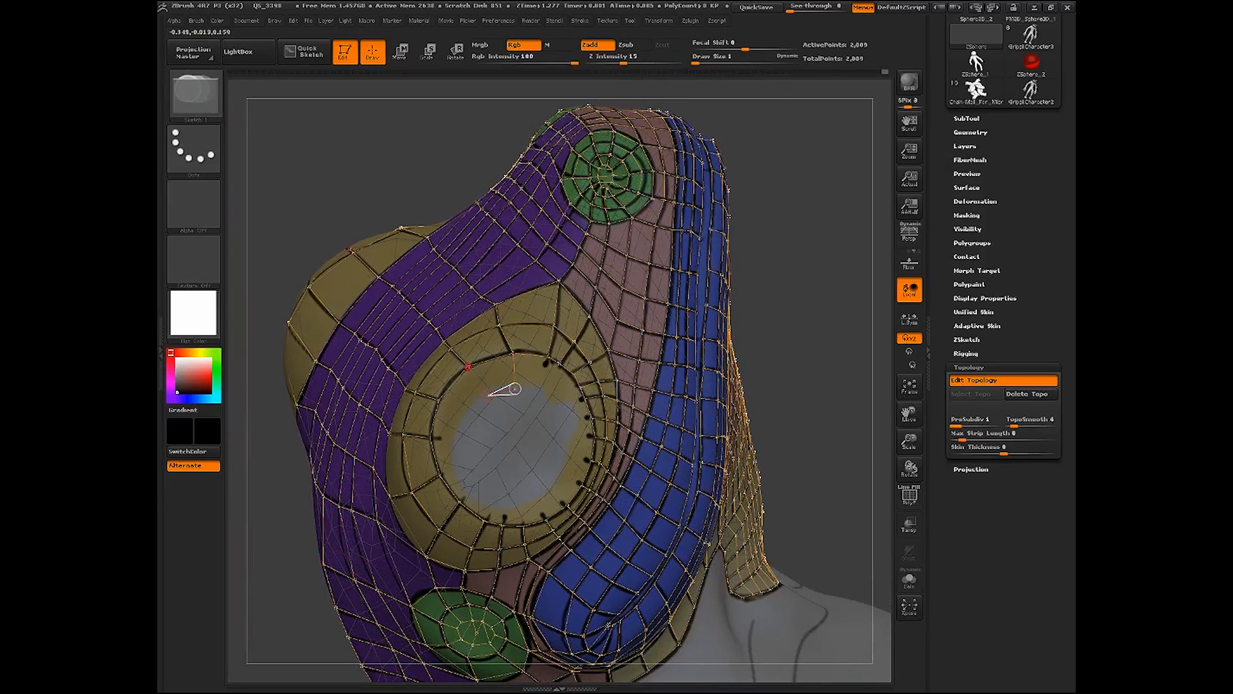
click(468, 367)
ctrl+click(488, 395)
click(471, 414)
click(439, 400)
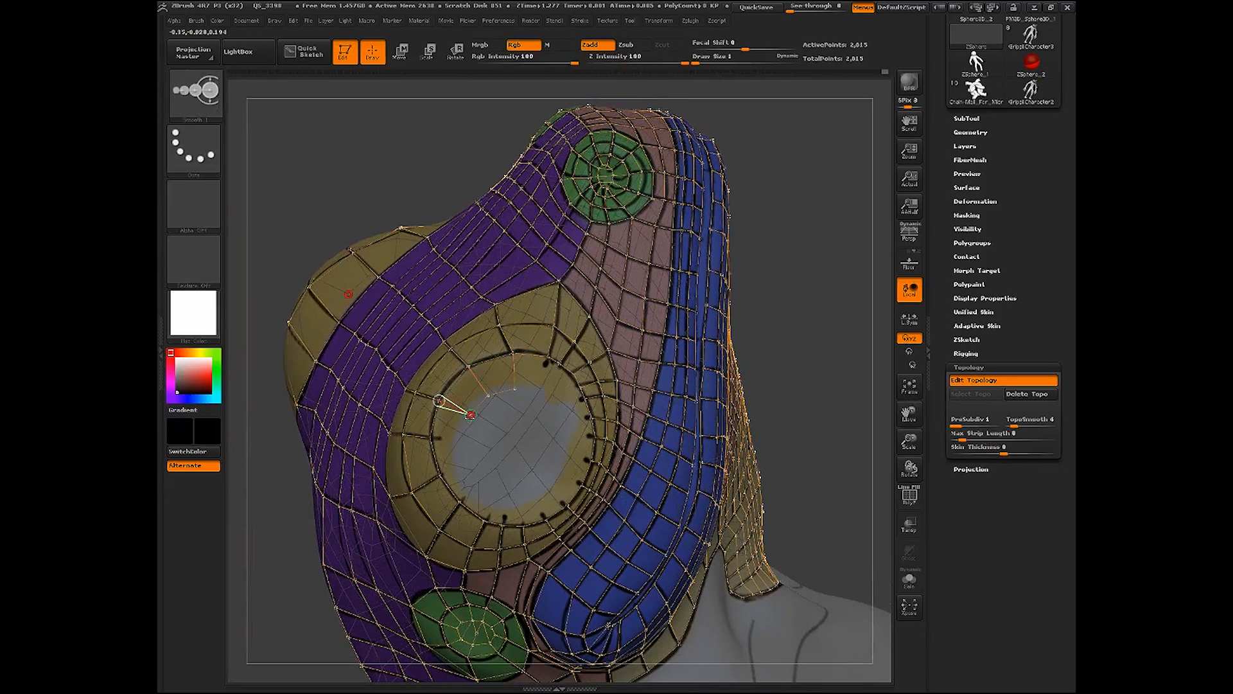
Add two quads to the inner eye ring down the side nearest the purple area, along the grey centre
ctrl+click(471, 415)
click(461, 439)
click(431, 438)
shift+click(461, 439)
click(463, 462)
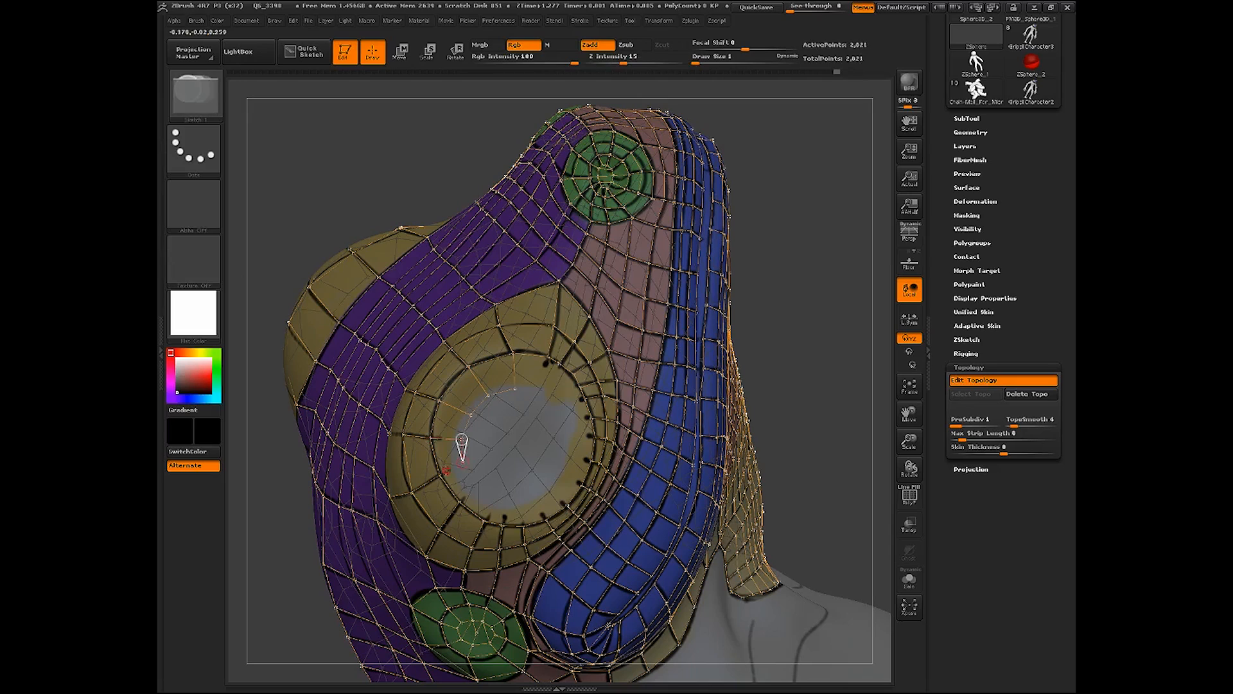
click(441, 475)
Continue the inner eye ring around its lower curve nearest the green spot with two more quads
shift+click(463, 462)
click(478, 482)
click(459, 502)
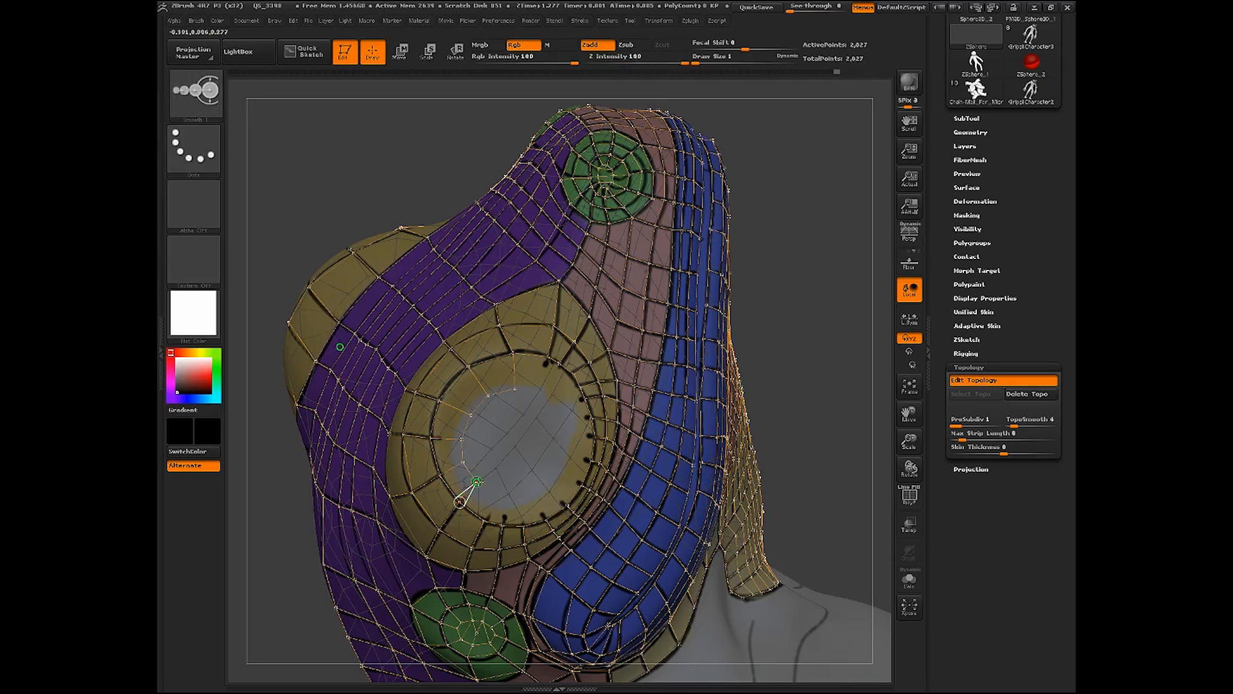
shift+click(478, 482)
click(495, 497)
click(485, 520)
Extend the inner eye ring along the bottom of the grey centre, tying its points to the yellow loop's lower edge
shift+click(495, 498)
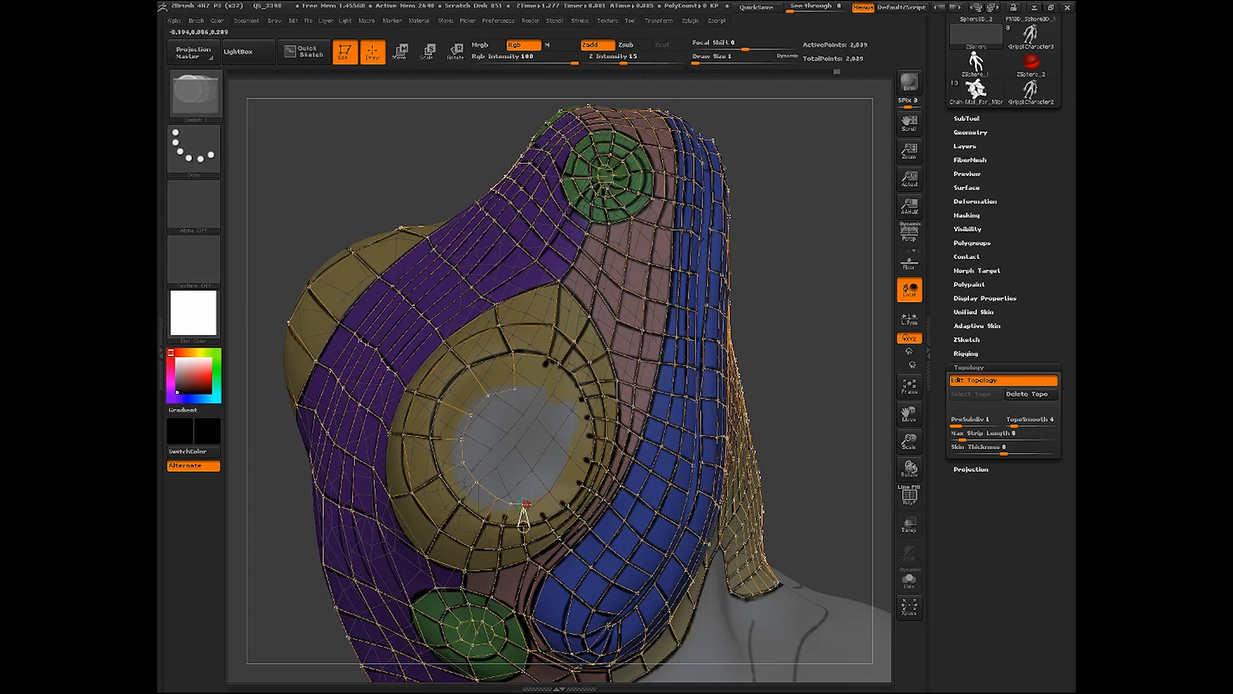
shift+click(525, 504)
click(545, 516)
shift+click(542, 498)
click(554, 490)
click(565, 505)
Turn the inner eye ring upward with two quads tied to the yellow loop on the side facing the blue band
shift+click(554, 490)
click(565, 472)
click(581, 482)
shift+click(565, 472)
click(570, 452)
click(592, 461)
Draw two more inner ring quads at mid-height of the eye, beside the dotted guide marks
shift+click(570, 452)
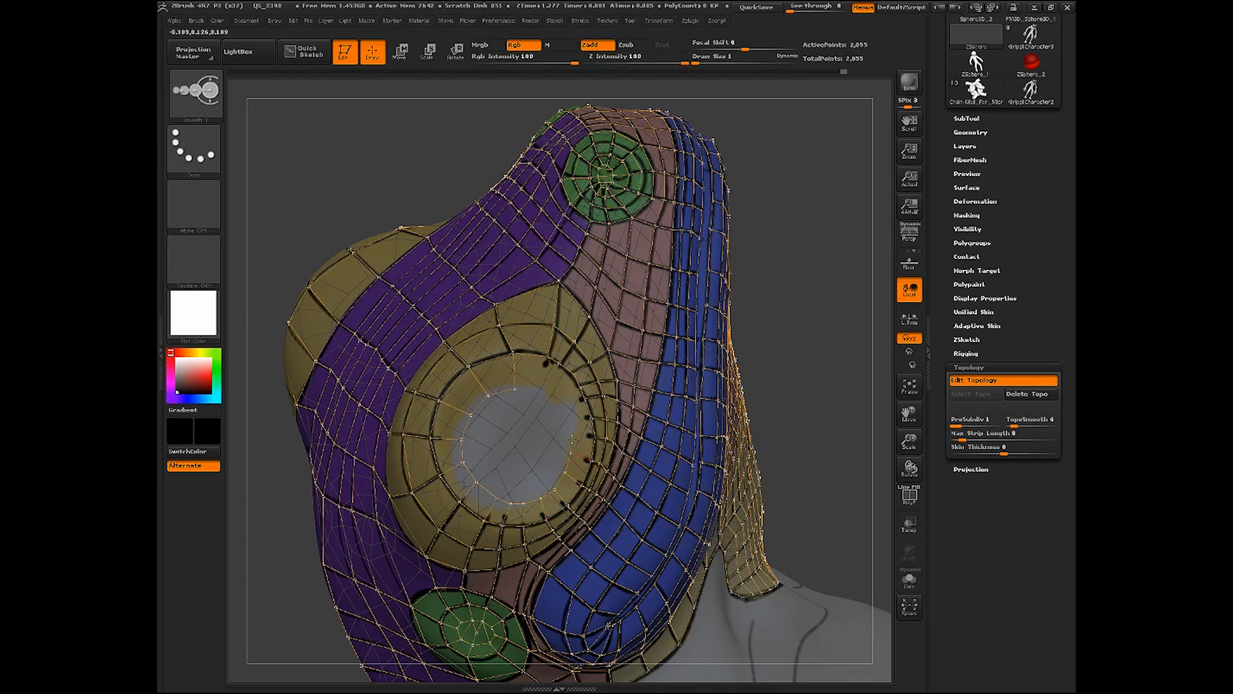
click(573, 438)
click(595, 437)
shift+click(573, 438)
click(568, 422)
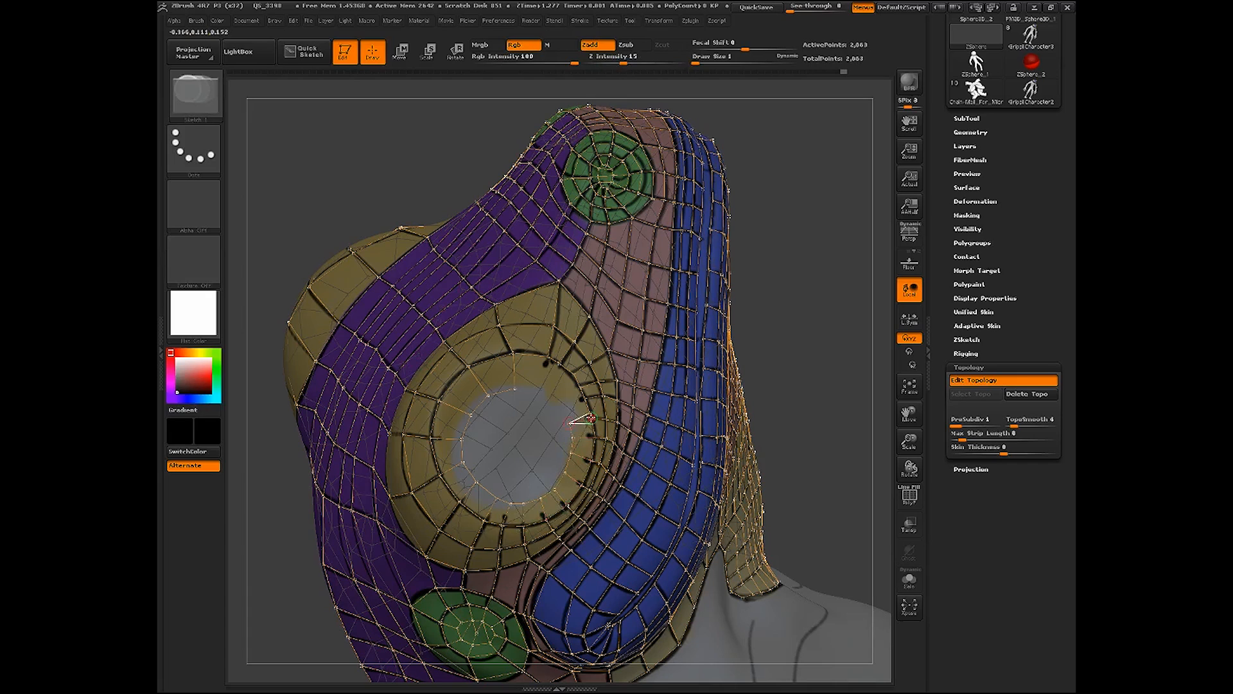
click(588, 417)
Carry the inner eye ring up with three closely spaced points, linking the last one to the surrounding yellow loop
shift+click(569, 423)
click(563, 407)
shift+click(563, 408)
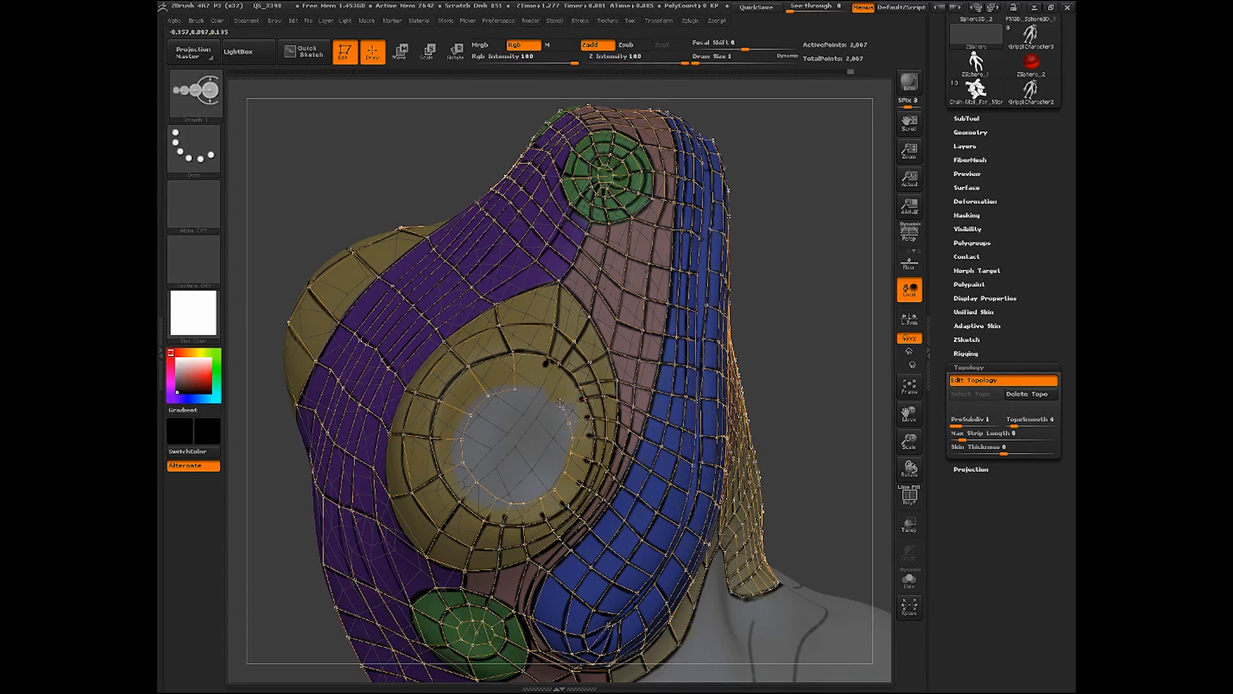
click(556, 403)
shift+click(556, 402)
click(551, 392)
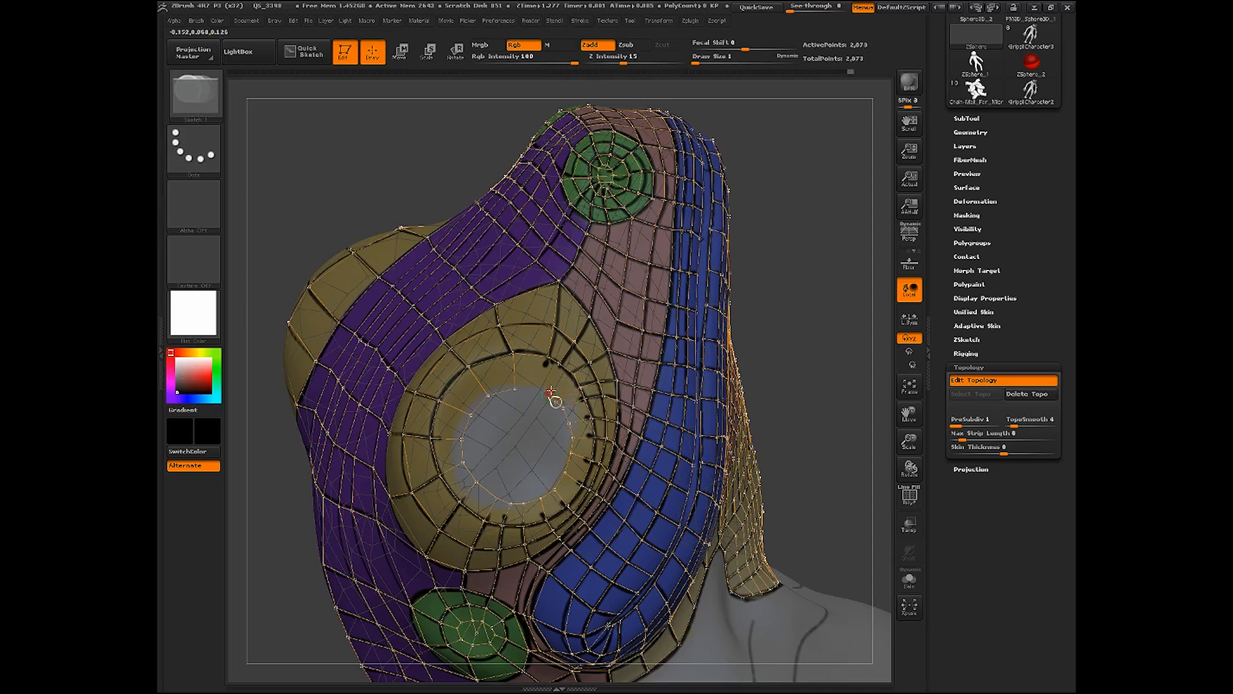
click(571, 375)
Complete the upper section of the inner eye ring, connecting its last points to the yellow loop and the ring's starting point
shift+click(547, 395)
click(559, 363)
shift+click(541, 390)
click(528, 387)
drag(802, 431, 793, 148)
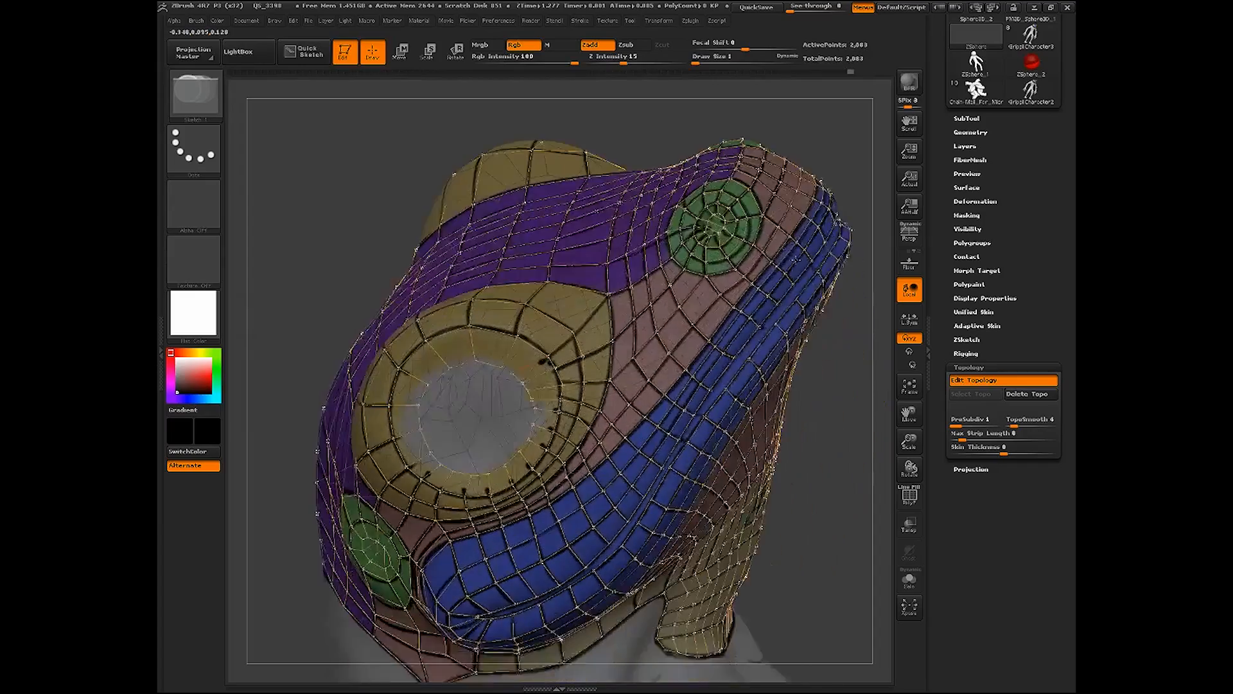
drag(797, 260, 795, 283)
click(549, 357)
shift+click(523, 382)
click(504, 368)
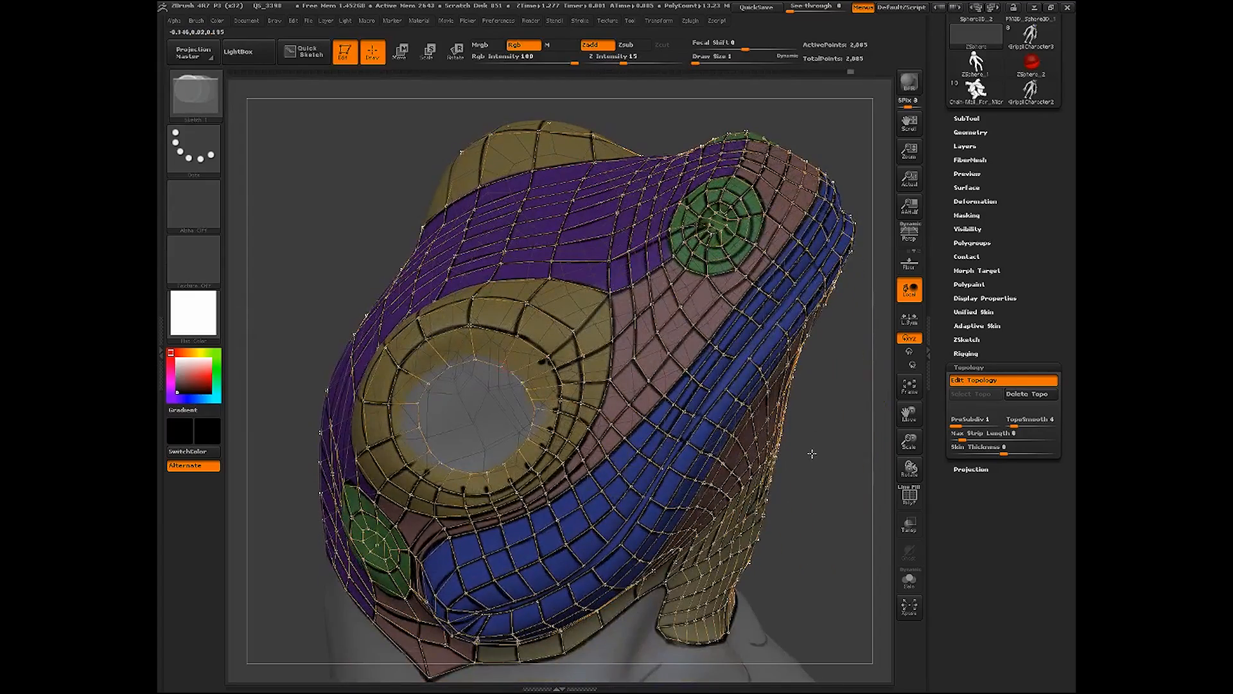
Draw the first quad into the grey eye centre, joining a new inner point to two neighbouring ring points
drag(812, 453, 835, 434)
drag(909, 442, 917, 468)
drag(923, 409, 963, 387)
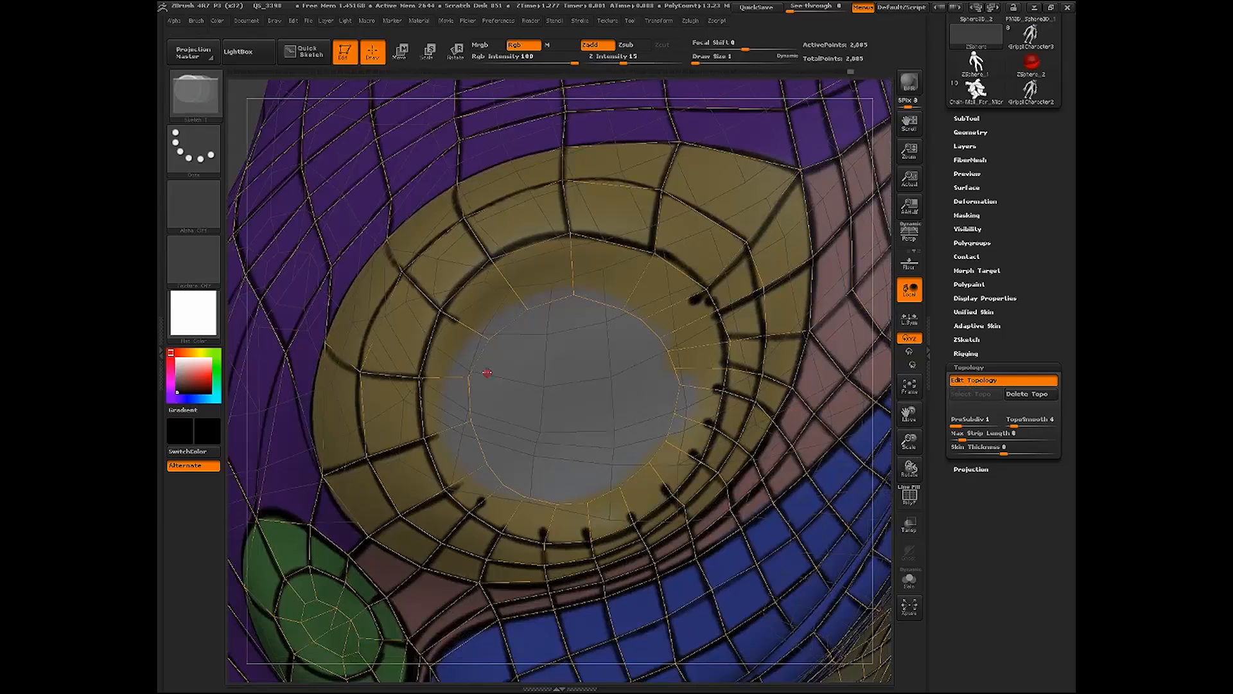
shift+click(470, 377)
click(532, 371)
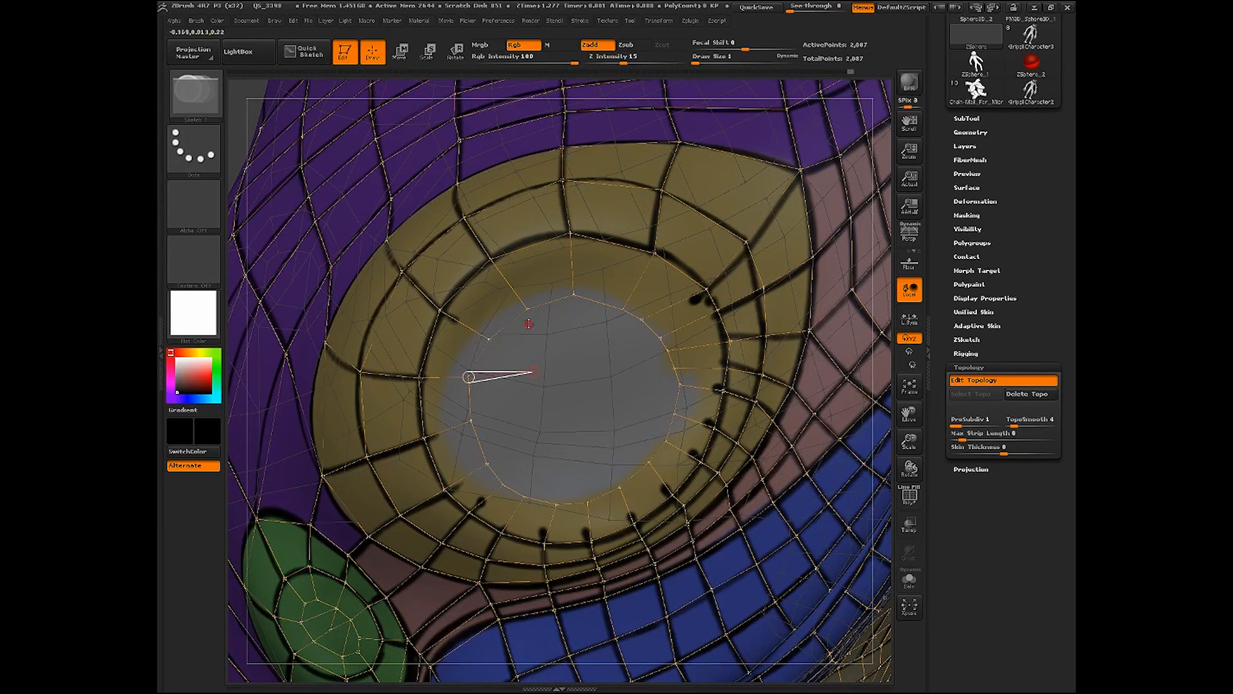
key(w)
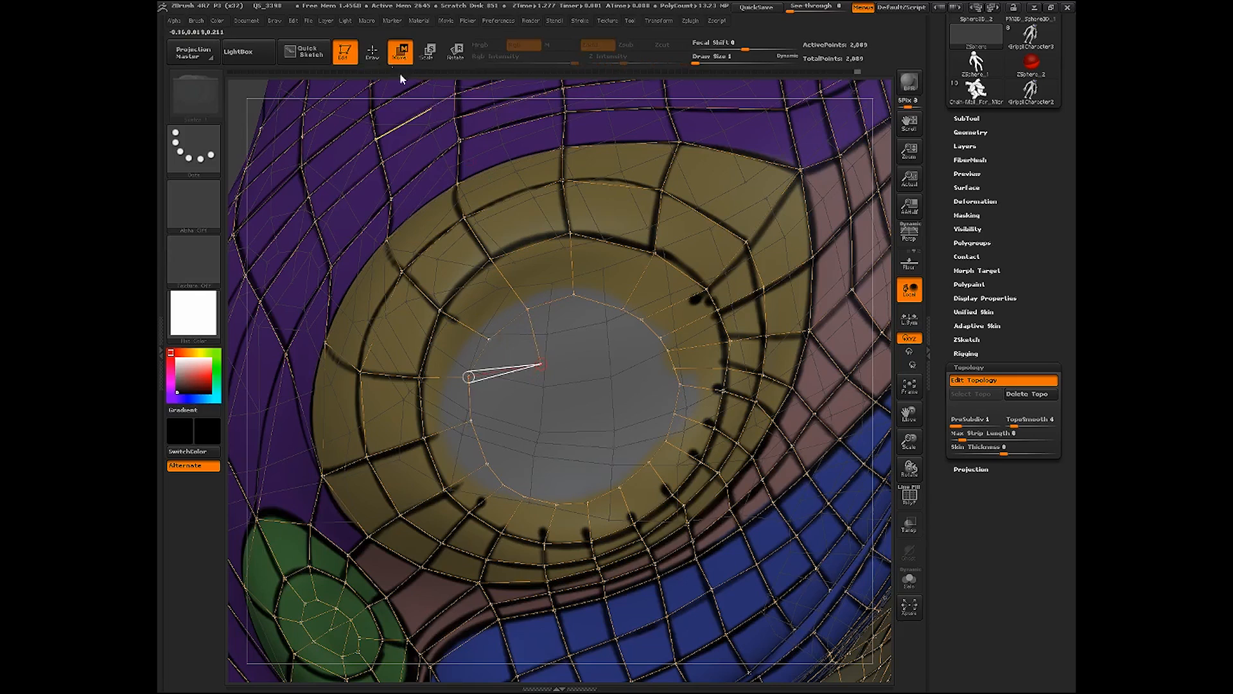
key(q)
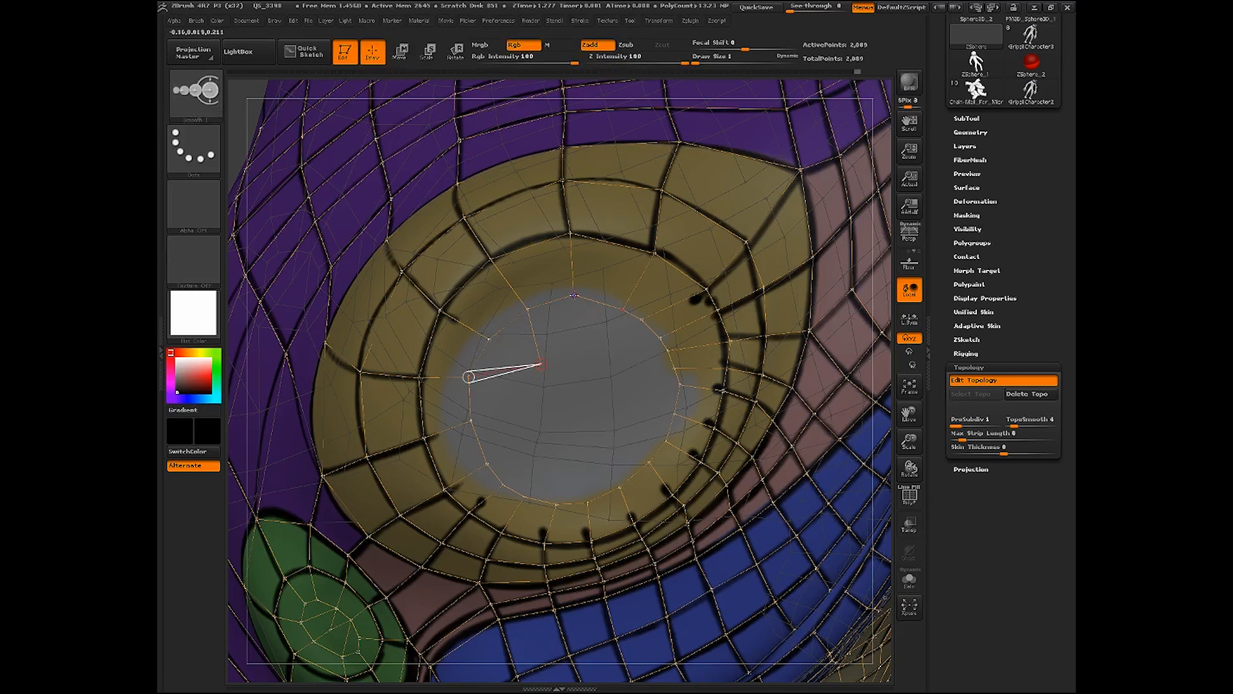
Add two more points inside the grey eye centre, each linked to the upper part of the inner ring
shift+click(575, 296)
click(585, 359)
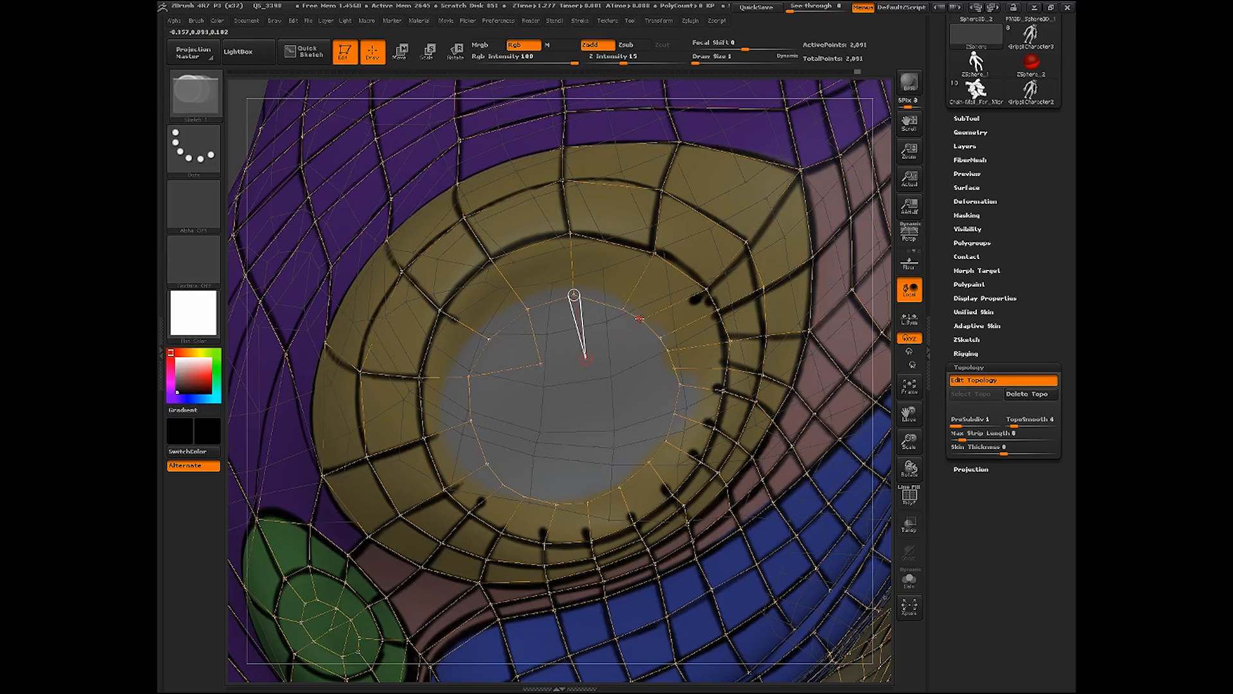
click(640, 319)
shift+click(667, 351)
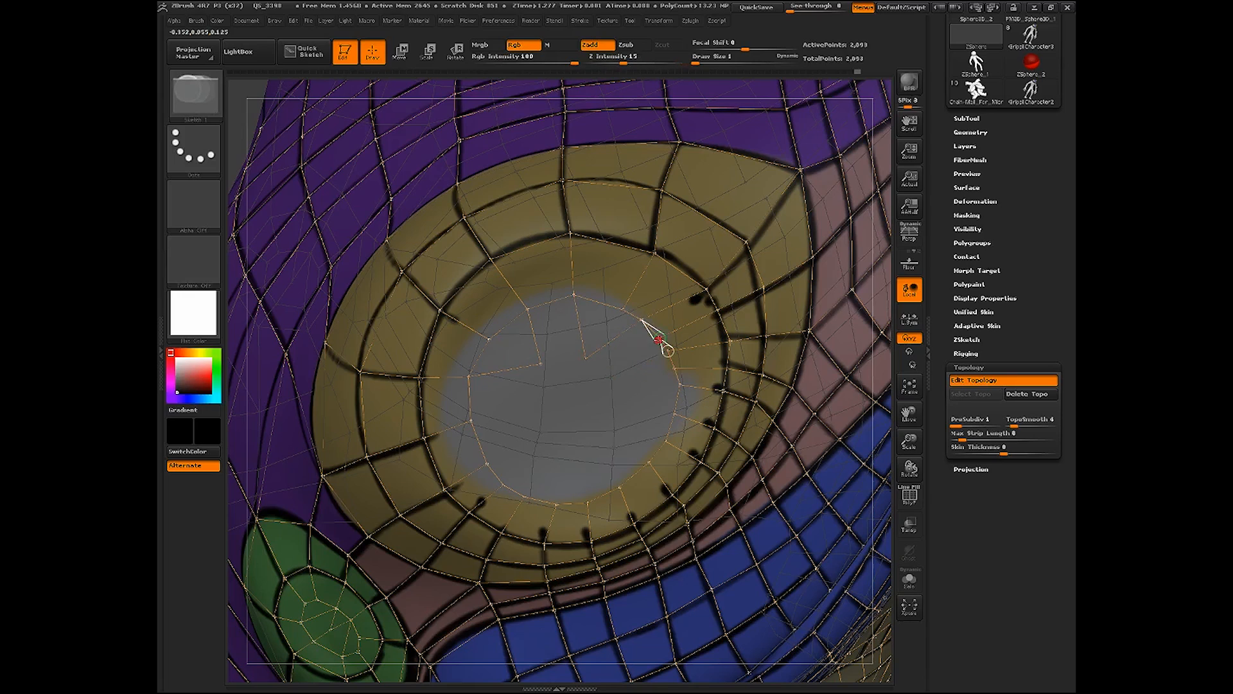
click(616, 378)
click(681, 386)
click(403, 62)
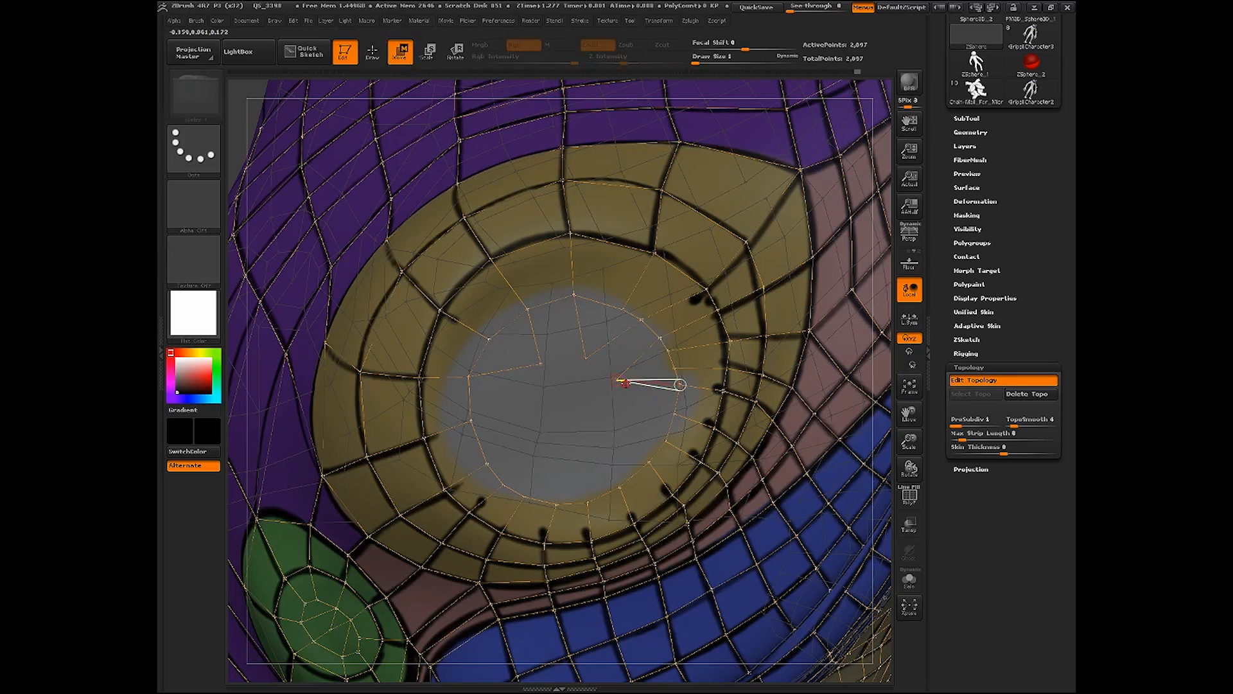
drag(616, 379, 621, 384)
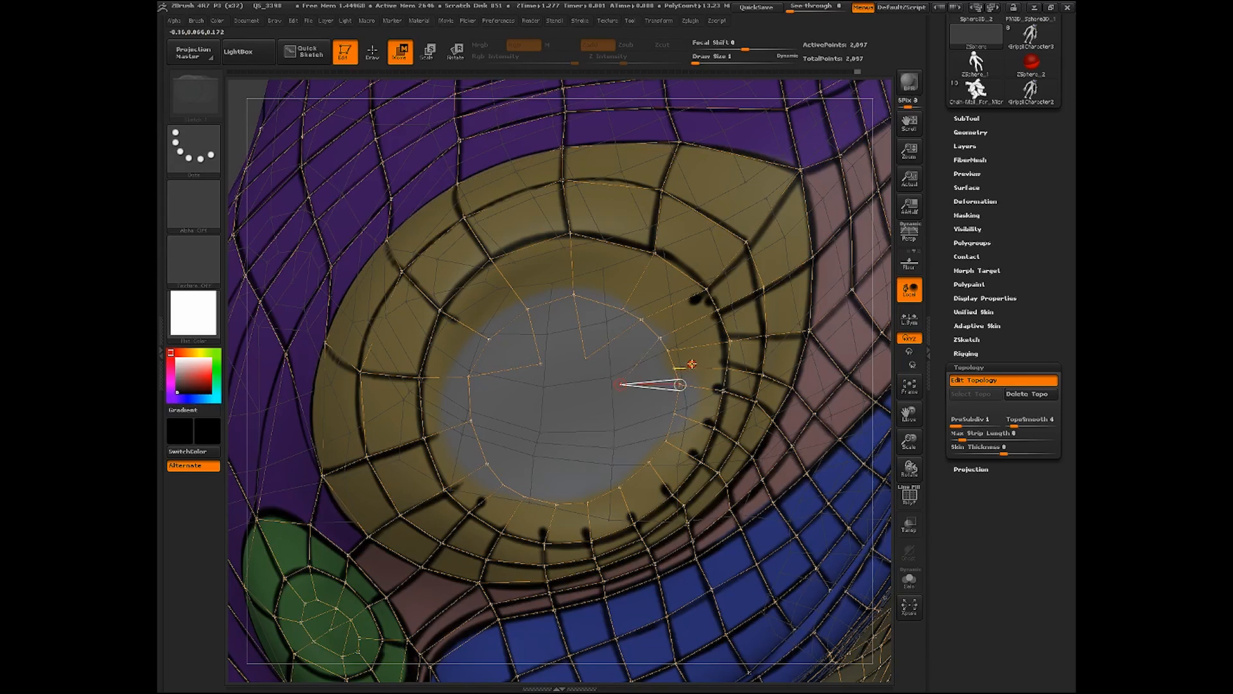
key(ctrl+z)
key(ctrl+z)
key(q)
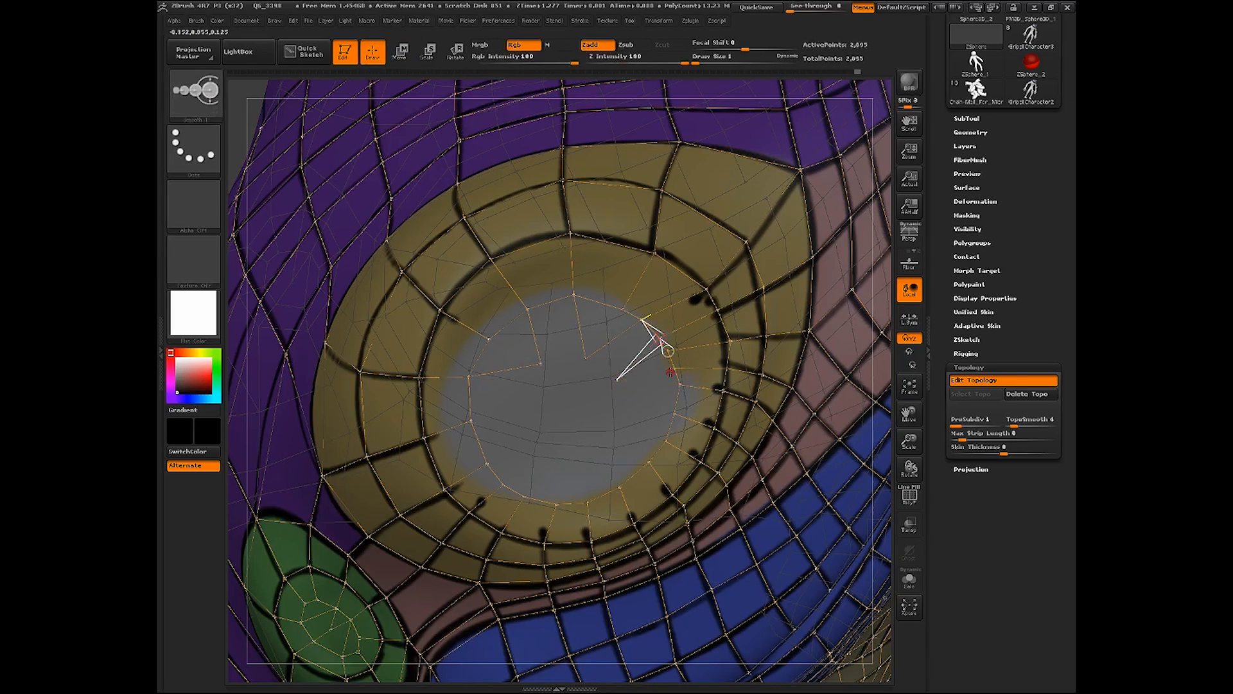
Add more inner points across the right and lower parts of the grey eye centre, linking them outward to the inner ring
click(674, 368)
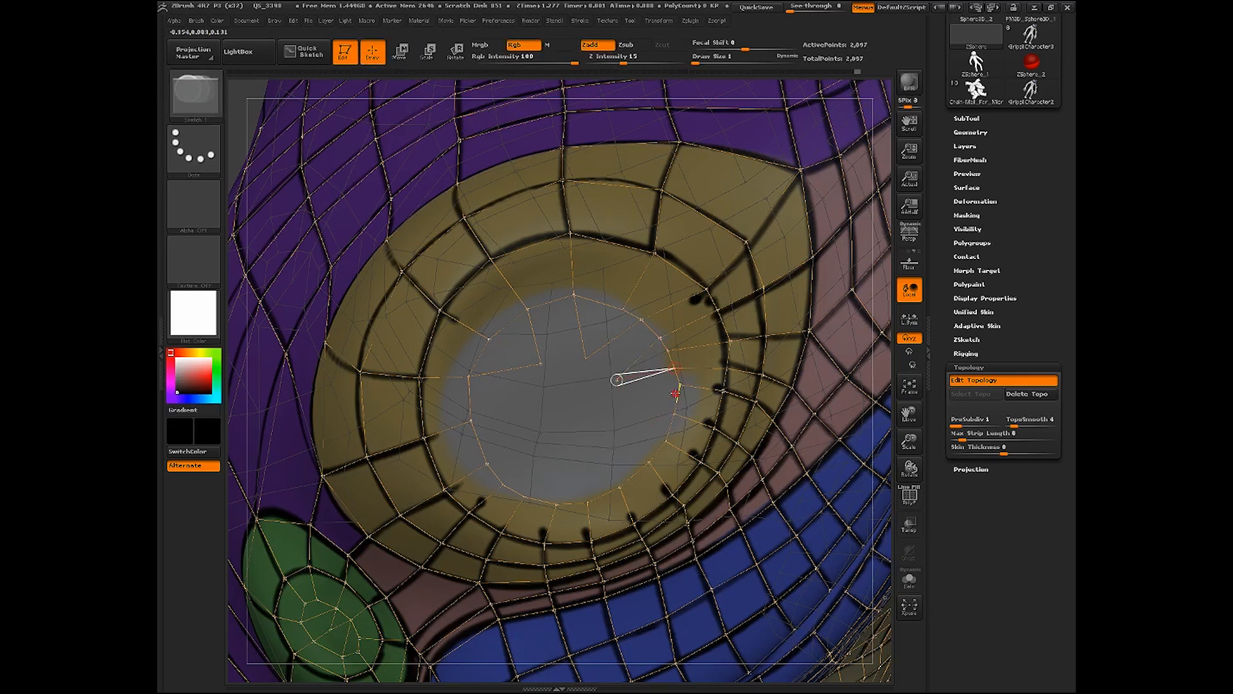
click(681, 386)
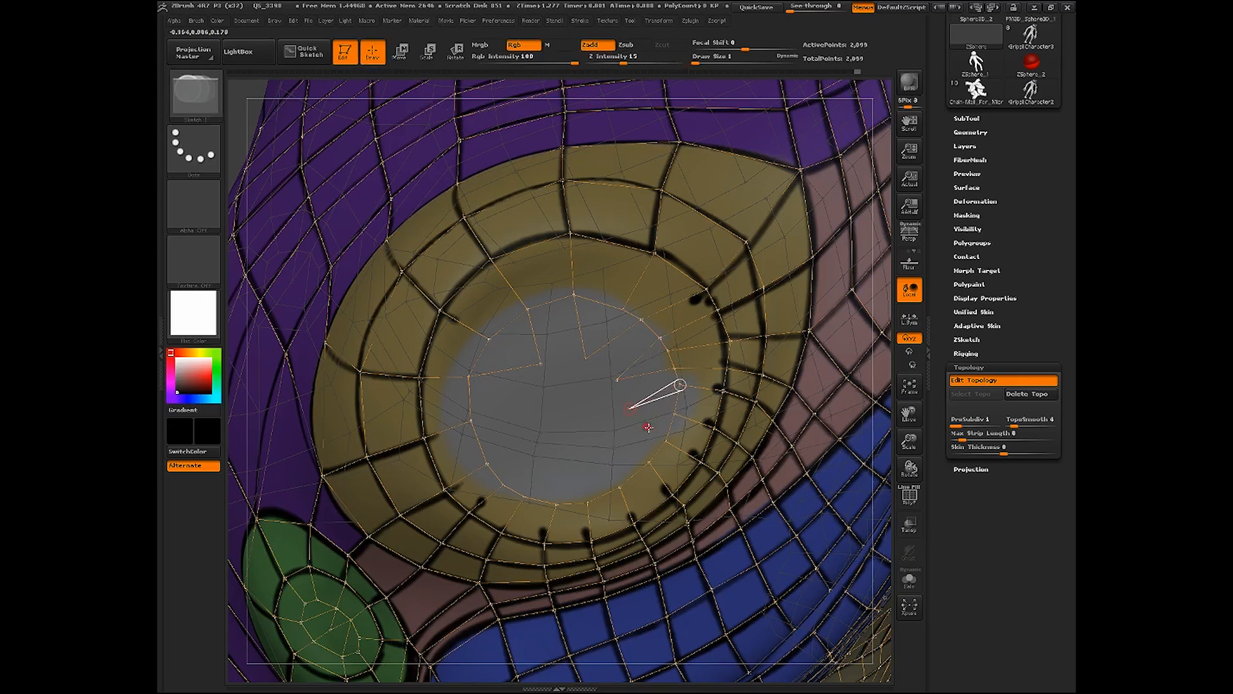
click(665, 443)
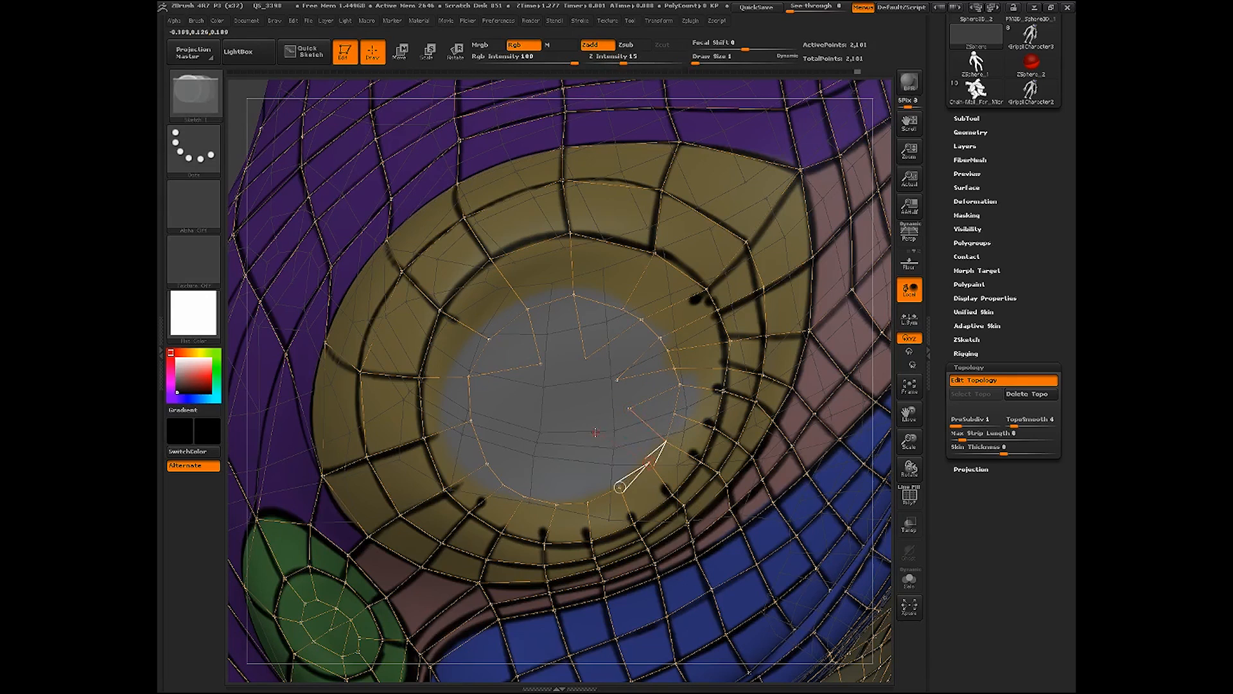
click(595, 432)
click(588, 503)
ctrl+click(556, 504)
click(555, 433)
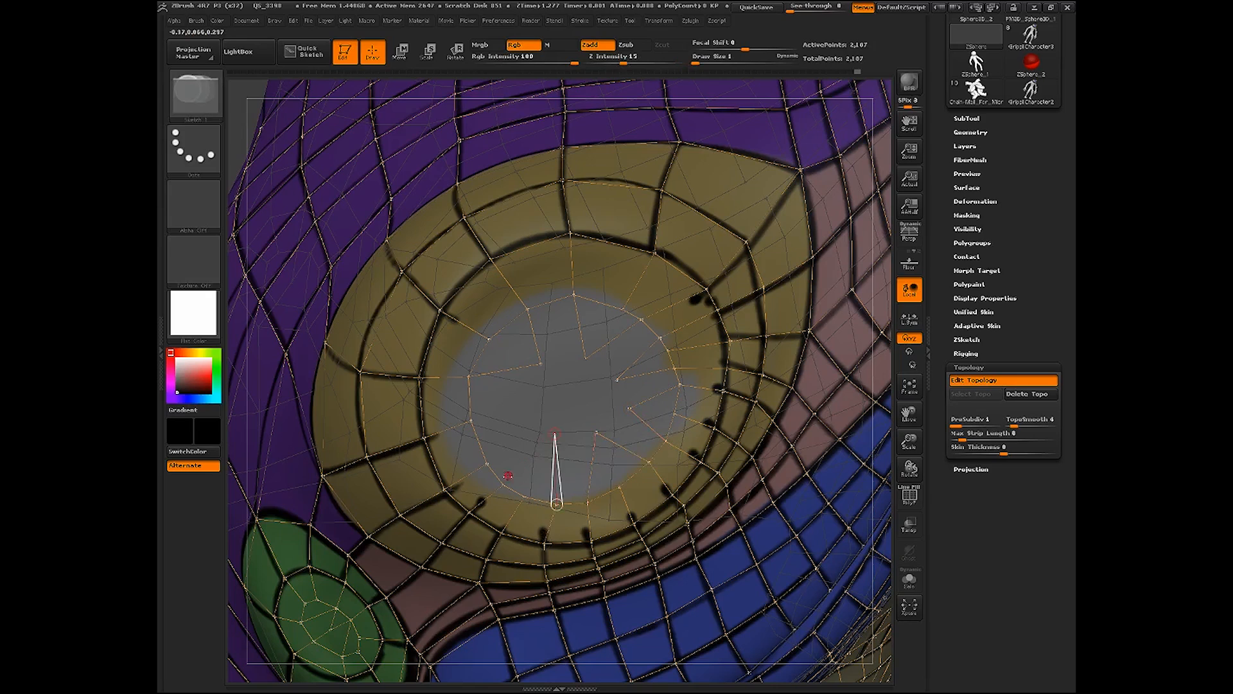
Place the remaining inner point on the left of the eye centre, tying it to nearby ring points and the inner point above
click(487, 463)
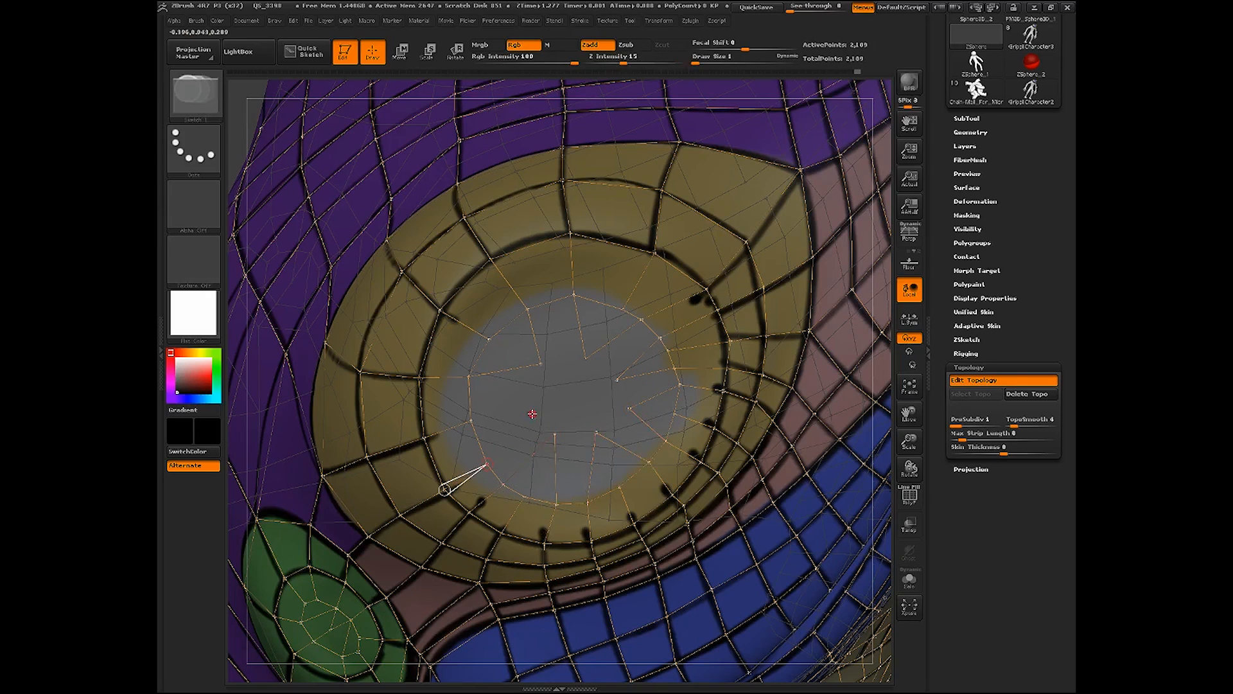
click(541, 399)
click(471, 421)
click(542, 363)
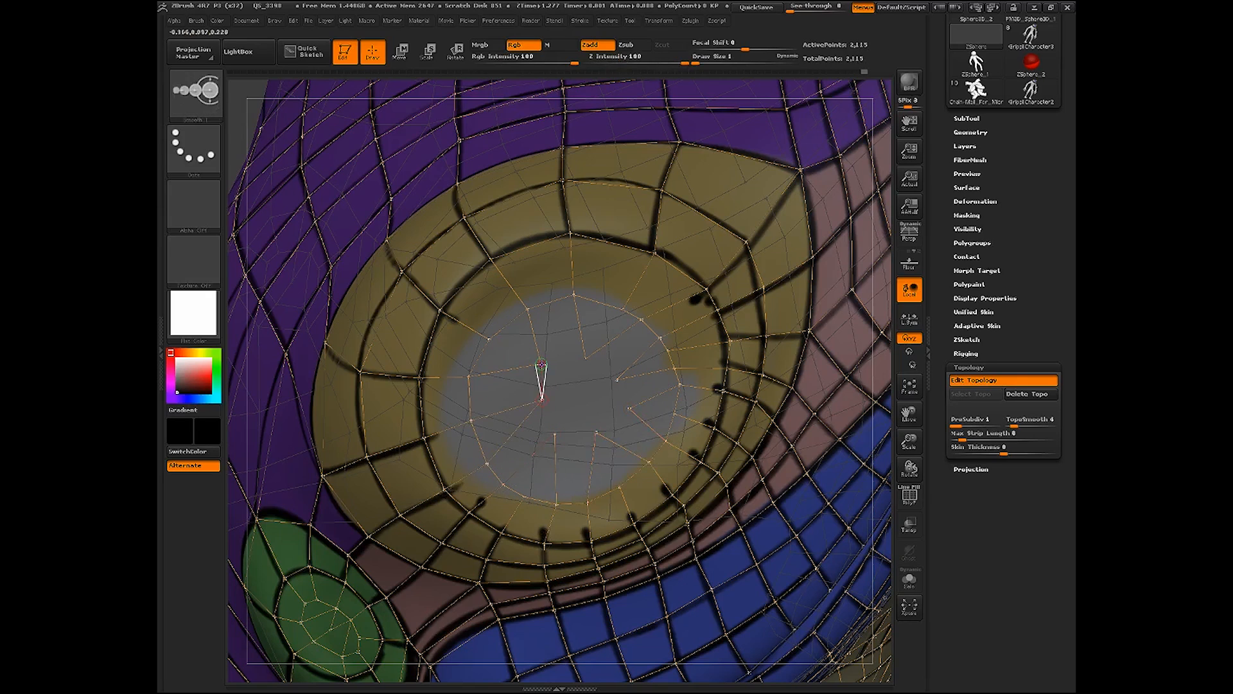
Link the inner points one after another into a closed small loop inside the eye centre
ctrl+click(541, 363)
click(586, 358)
ctrl+click(585, 359)
click(616, 378)
click(630, 407)
click(596, 432)
click(554, 433)
shift+click(542, 400)
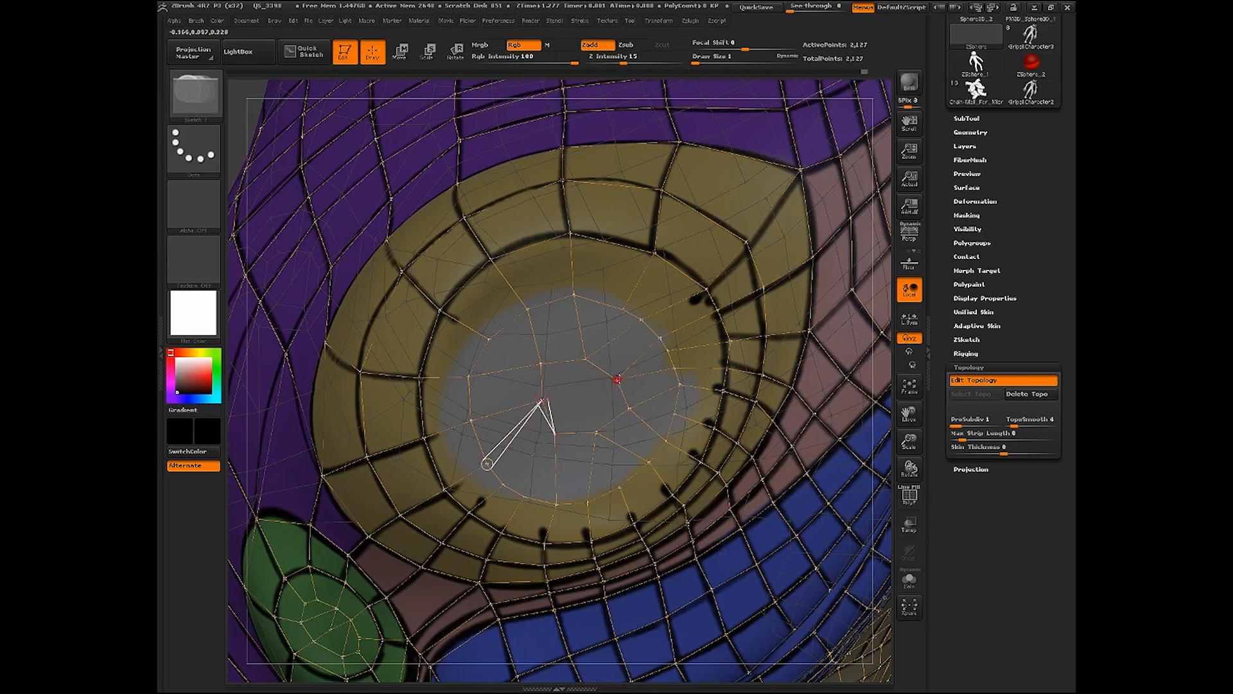
Fill the small loop with a central point connected to the surrounding inner points
click(617, 379)
shift+click(596, 432)
click(581, 393)
shift+click(581, 392)
click(541, 364)
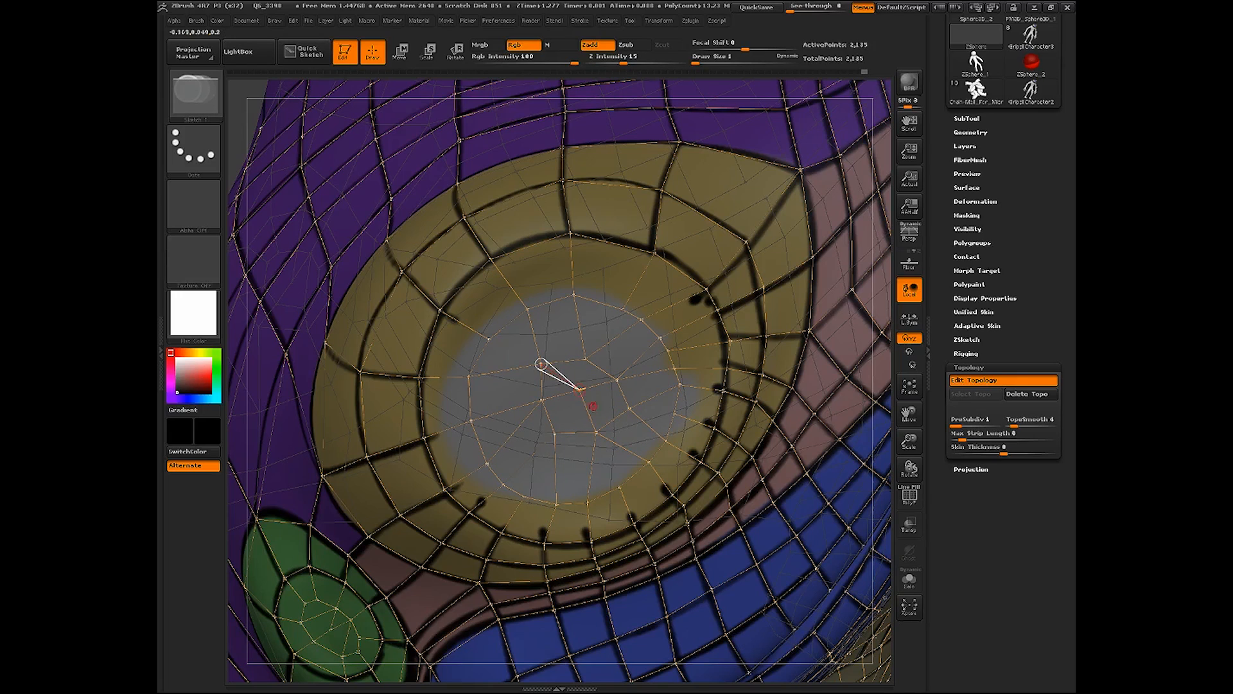
Reposition the innermost points of the eye centre with Move to even out the quads
click(401, 52)
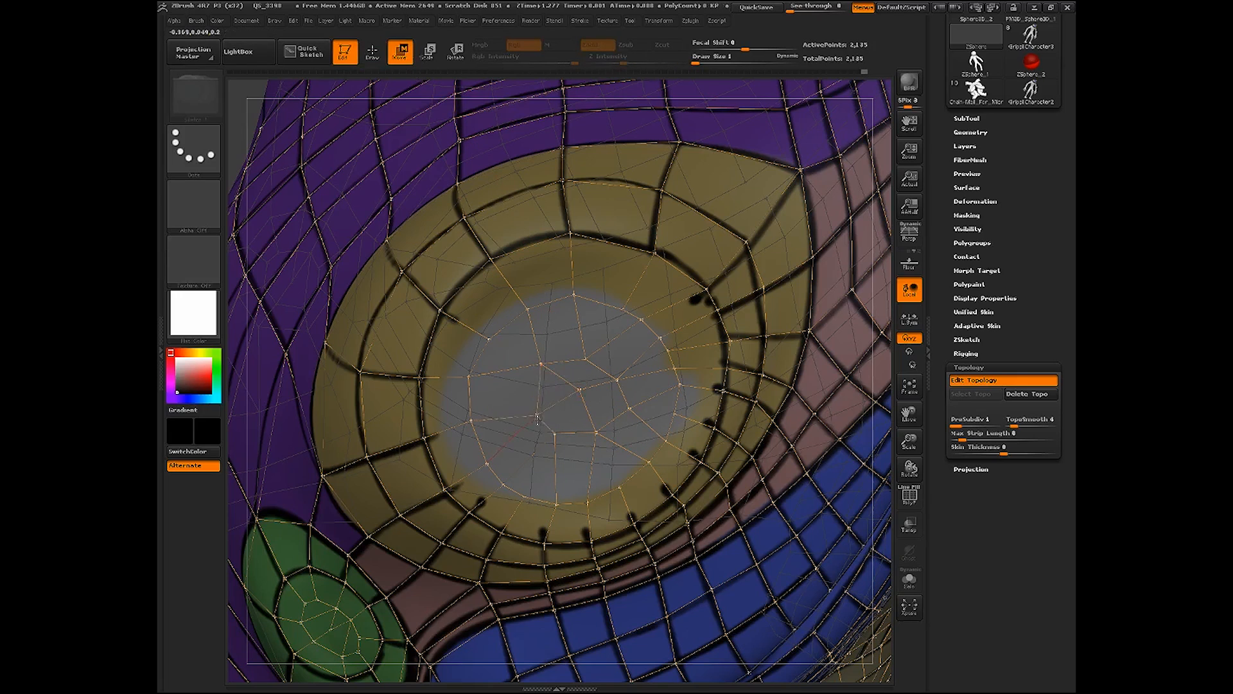
drag(580, 390, 616, 382)
drag(537, 368, 613, 367)
drag(911, 441, 877, 366)
drag(797, 454, 726, 430)
Preview the adaptive skin with its polyframe shown and examine the retopologized head from several angles
key(a)
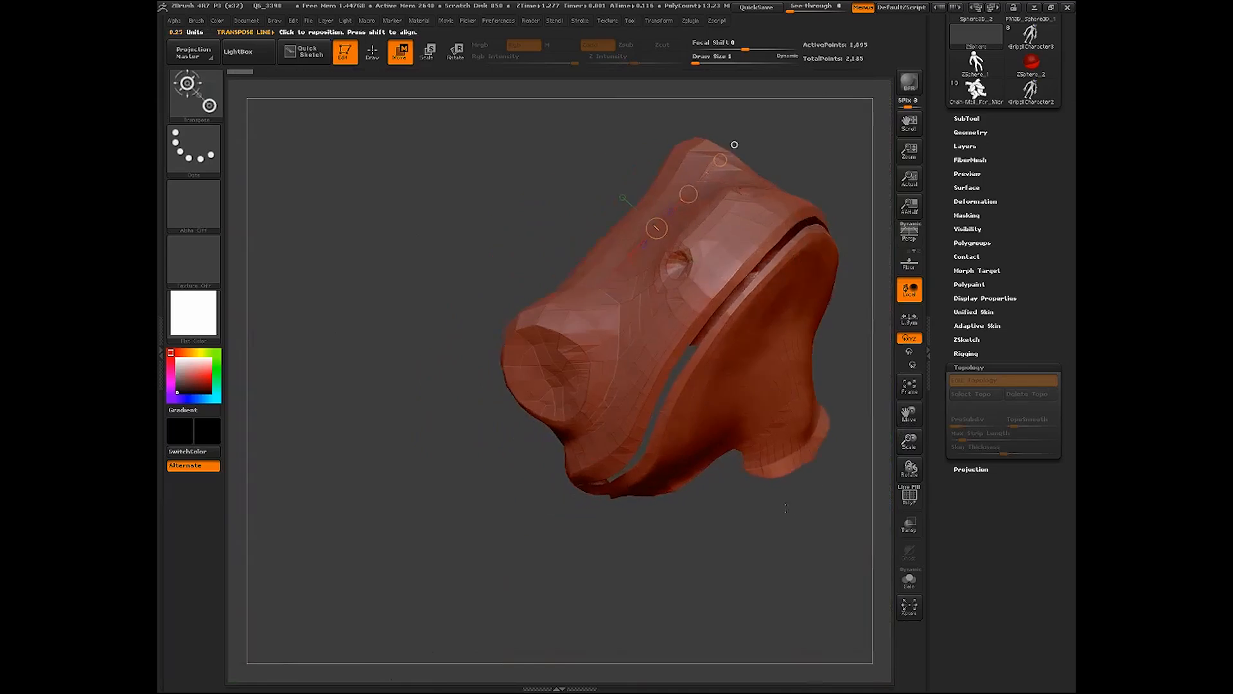
drag(912, 442, 776, 551)
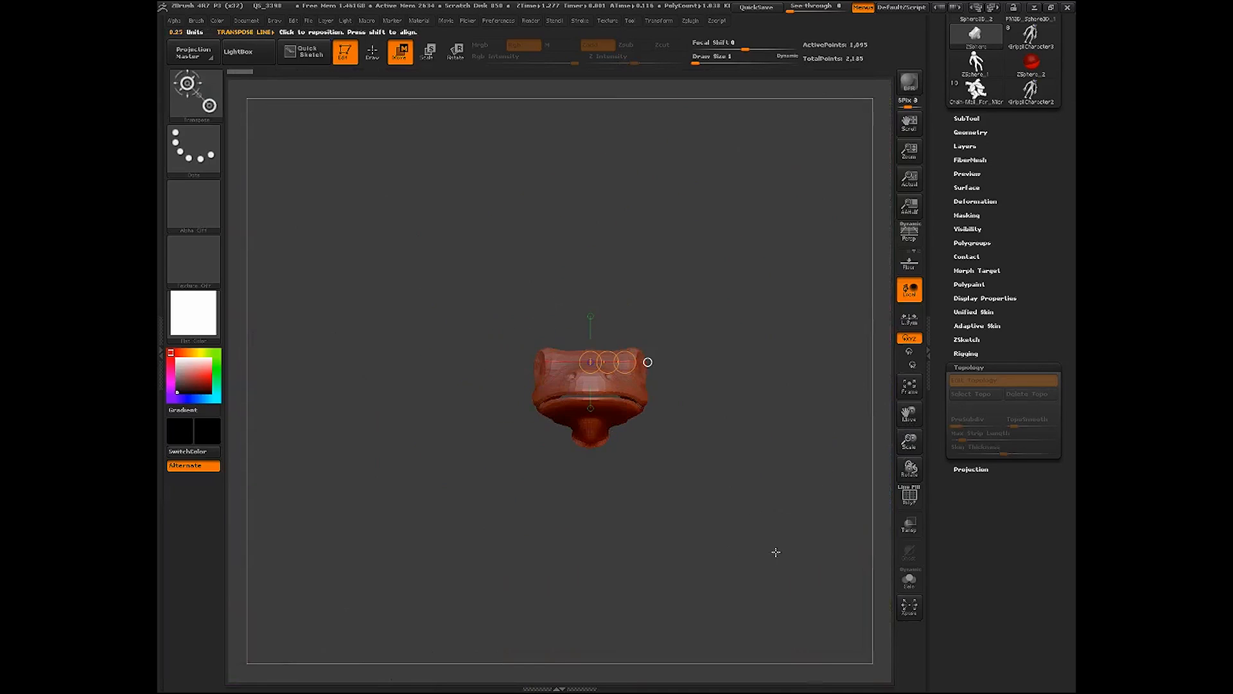
click(372, 51)
drag(738, 500, 781, 524)
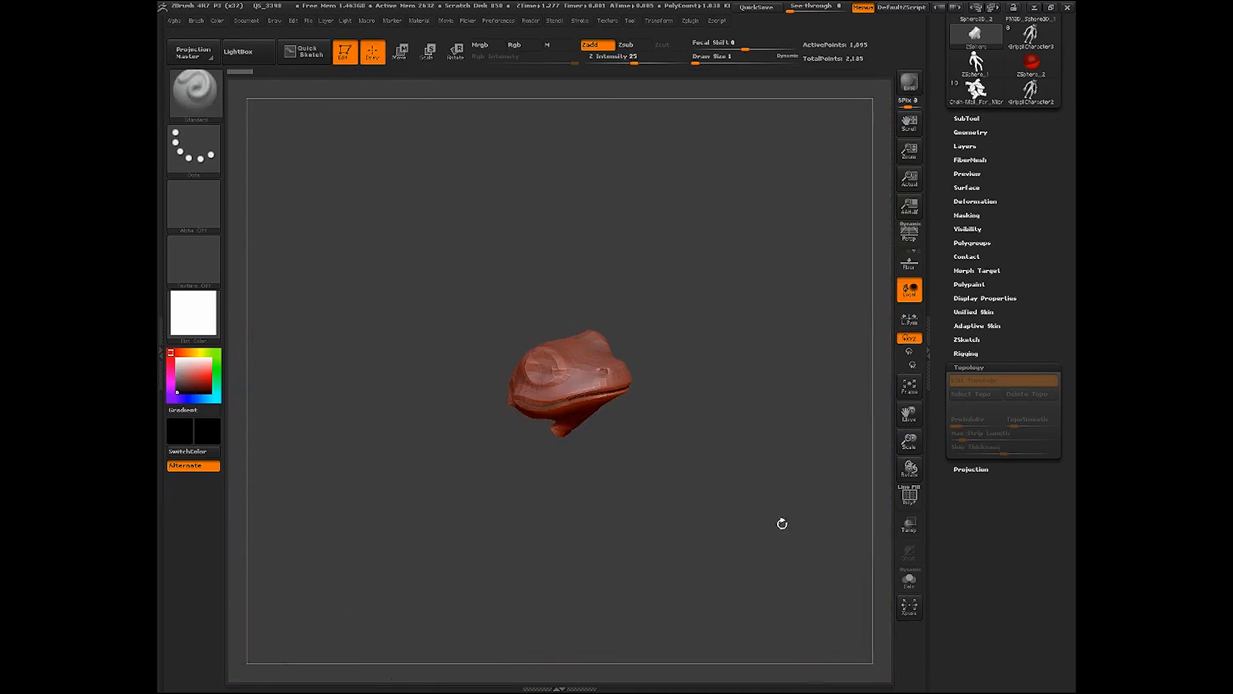
drag(891, 445, 905, 475)
click(909, 496)
drag(859, 518, 808, 570)
drag(886, 418, 864, 415)
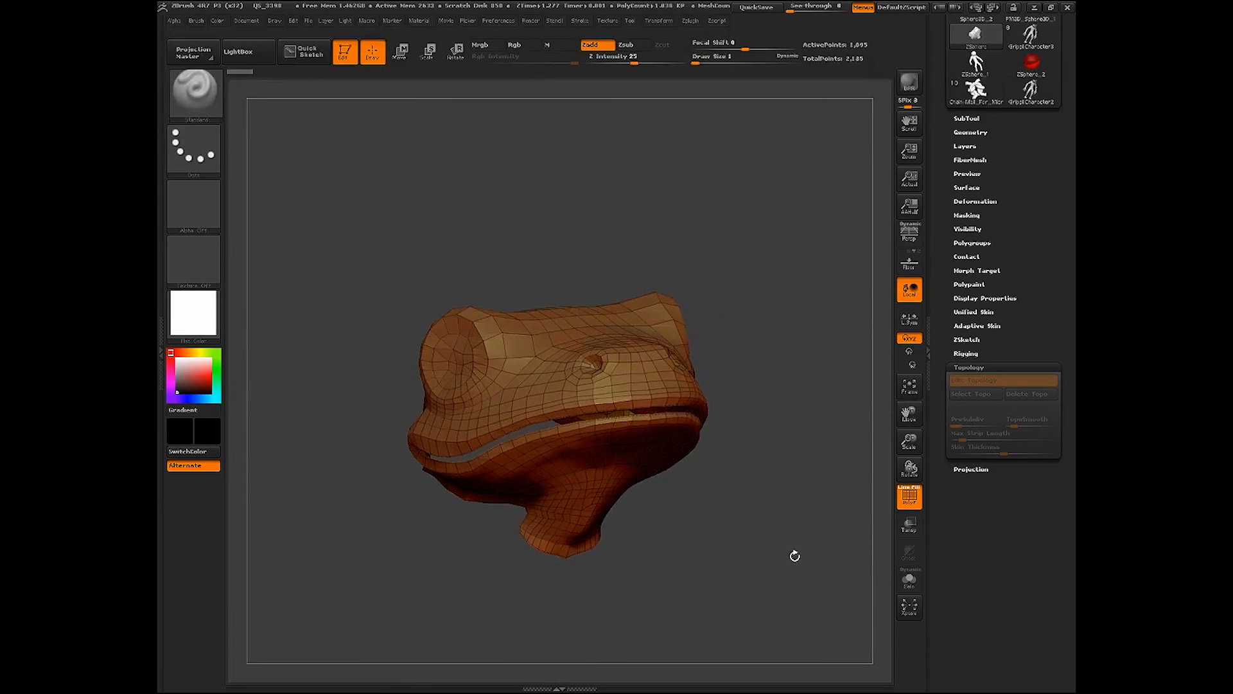
mouse_move(794, 556)
mouse_down()
mouse_move(739, 554)
mouse_move(804, 562)
mouse_up()
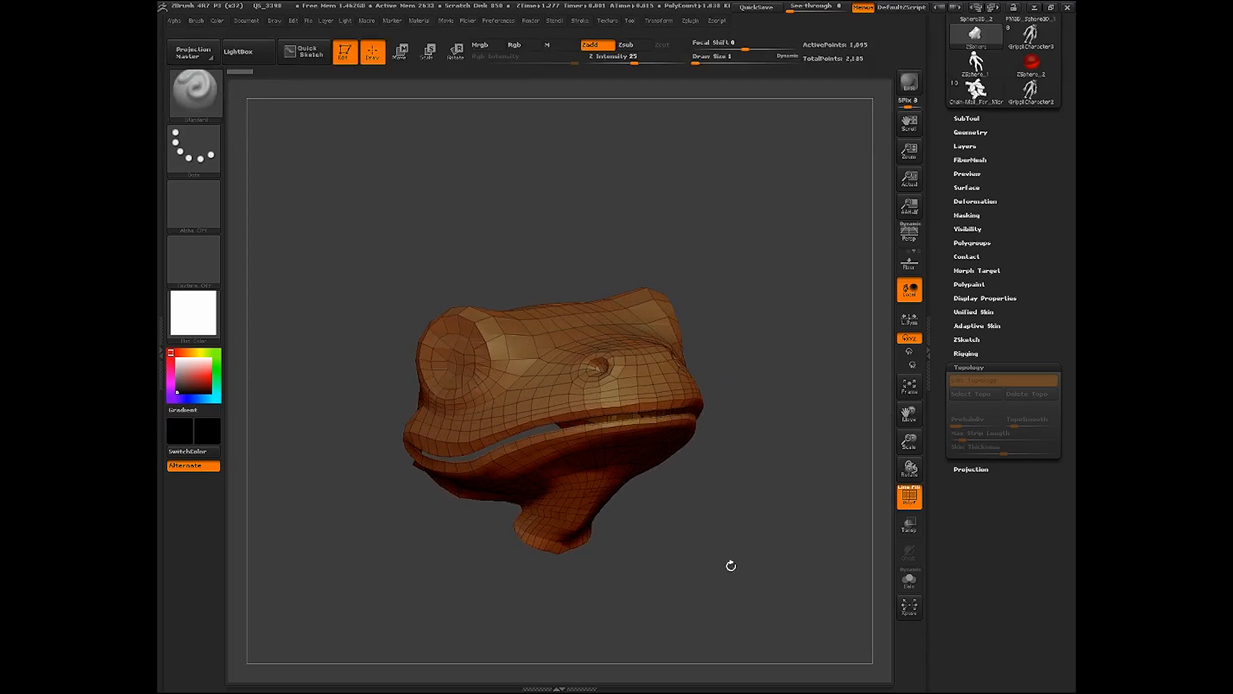
mouse_move(731, 565)
mouse_down()
mouse_move(659, 590)
mouse_move(748, 586)
mouse_move(735, 582)
mouse_move(740, 550)
mouse_move(757, 573)
mouse_move(746, 570)
mouse_up()
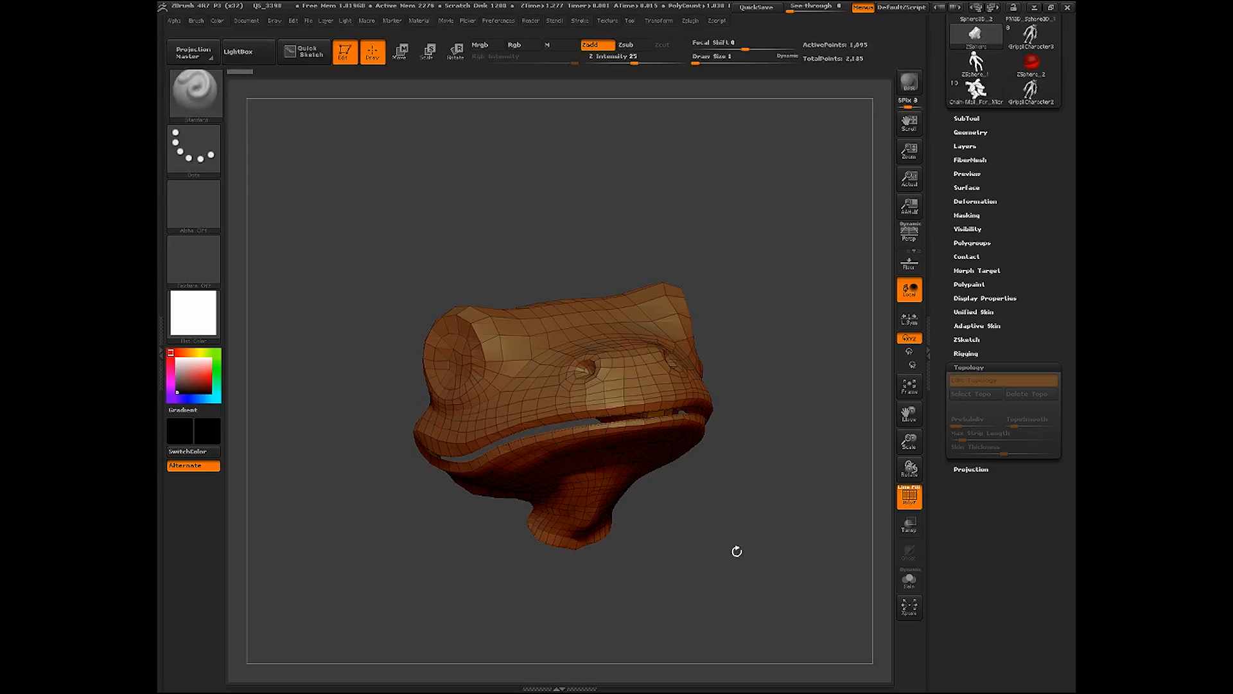
Hide the polyframe and set the adaptive skin preview density to 3, checking the smoothed head
mouse_move(737, 551)
mouse_down()
mouse_move(788, 542)
mouse_move(773, 586)
mouse_move(873, 498)
mouse_move(826, 518)
mouse_up()
key(shift+f)
click(977, 325)
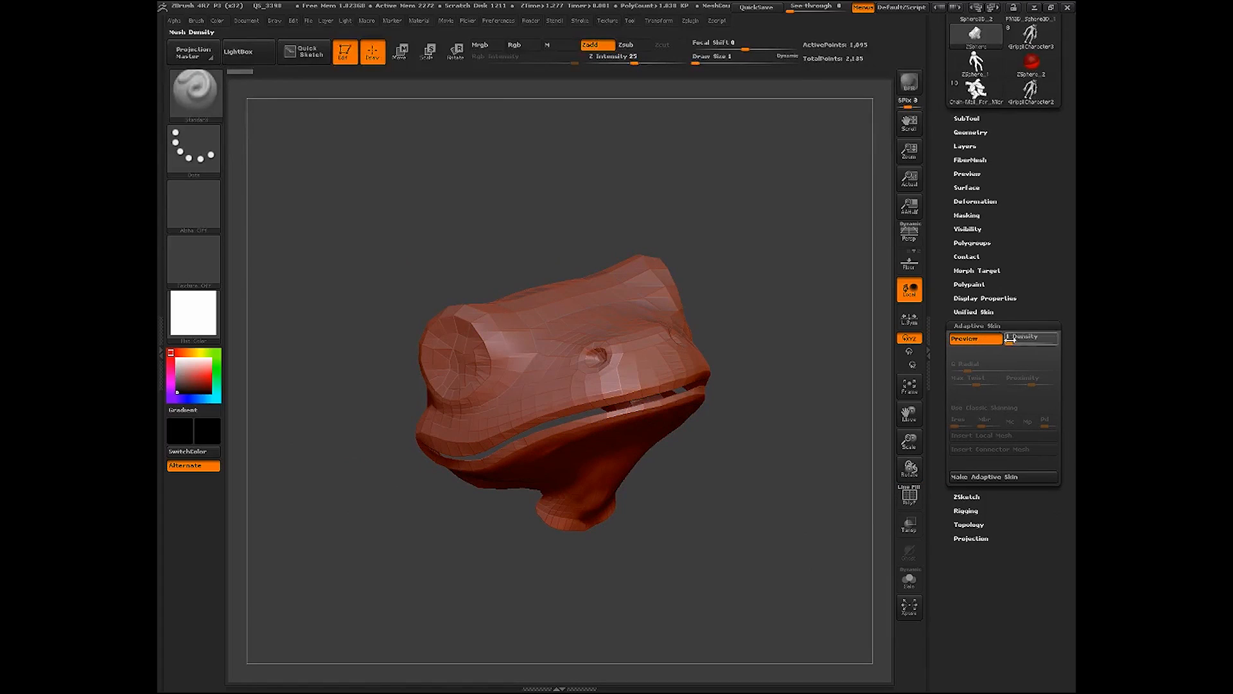
drag(1010, 340, 1020, 342)
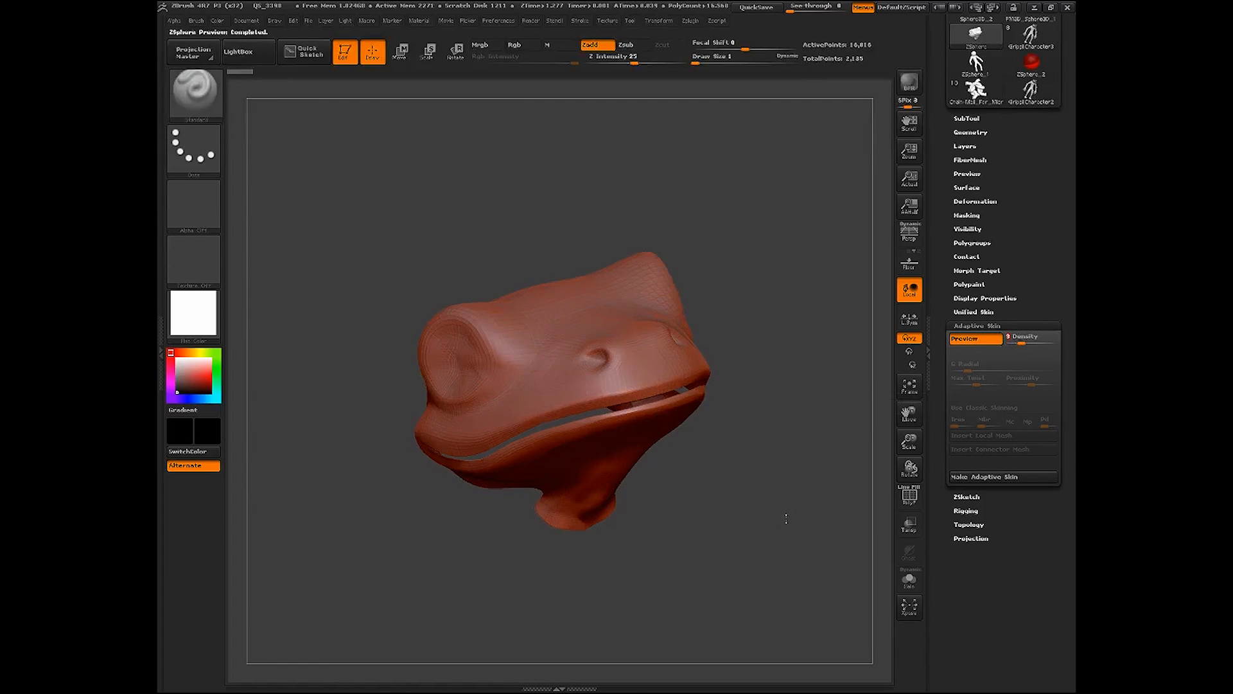
drag(792, 500, 773, 534)
drag(910, 443, 812, 487)
Set the adaptive skin density to 2, inspect the eye and mouth up close, and leave the preview
click(1010, 342)
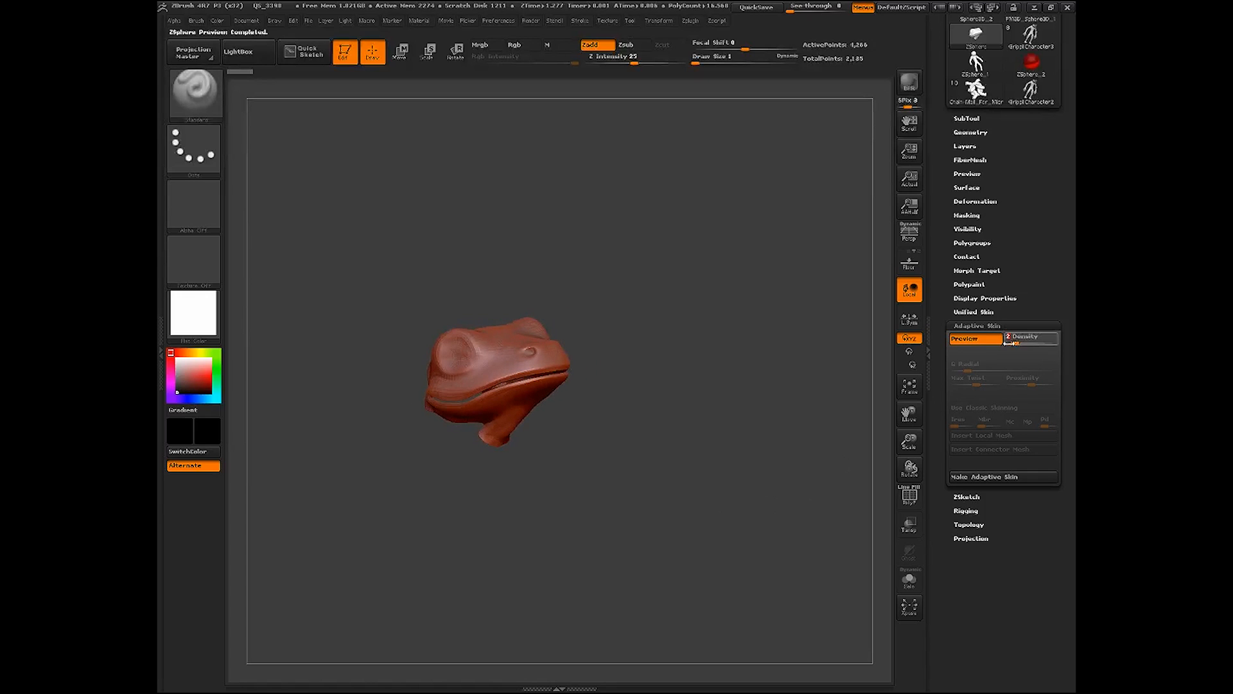
drag(909, 443, 759, 545)
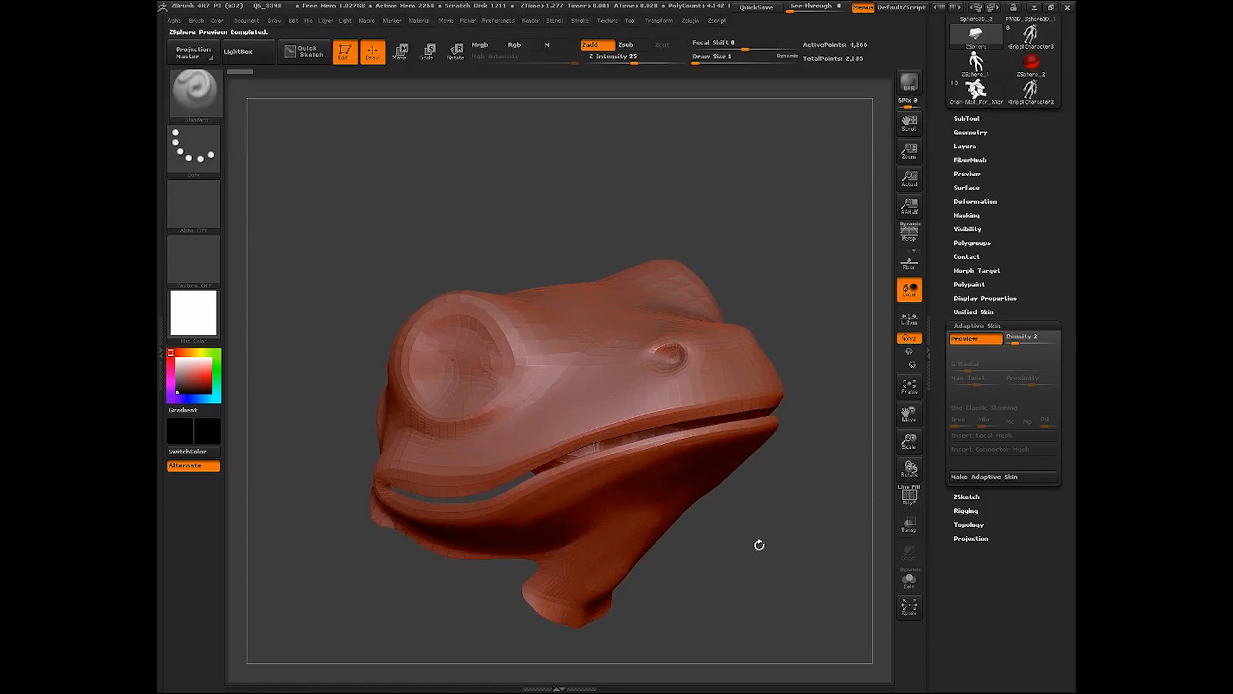
drag(909, 441, 533, 527)
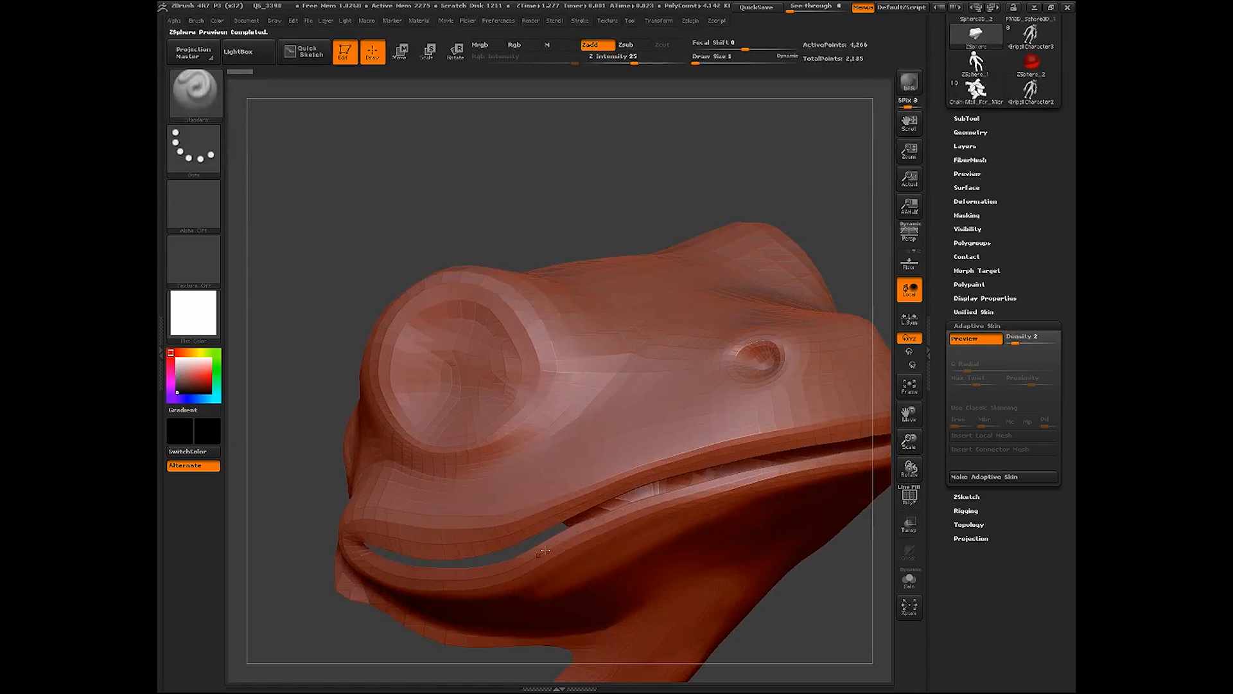
mouse_move(819, 546)
mouse_down()
mouse_move(858, 578)
mouse_move(854, 619)
mouse_move(815, 622)
mouse_move(822, 569)
mouse_up()
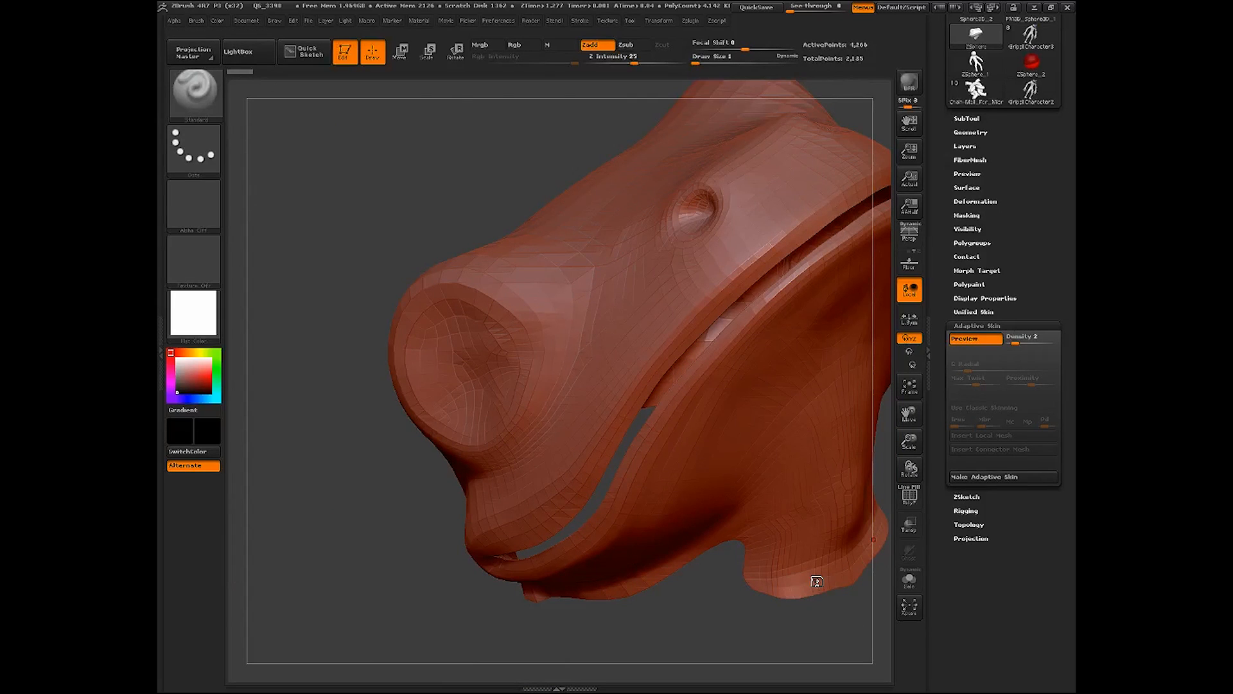
drag(704, 625, 725, 585)
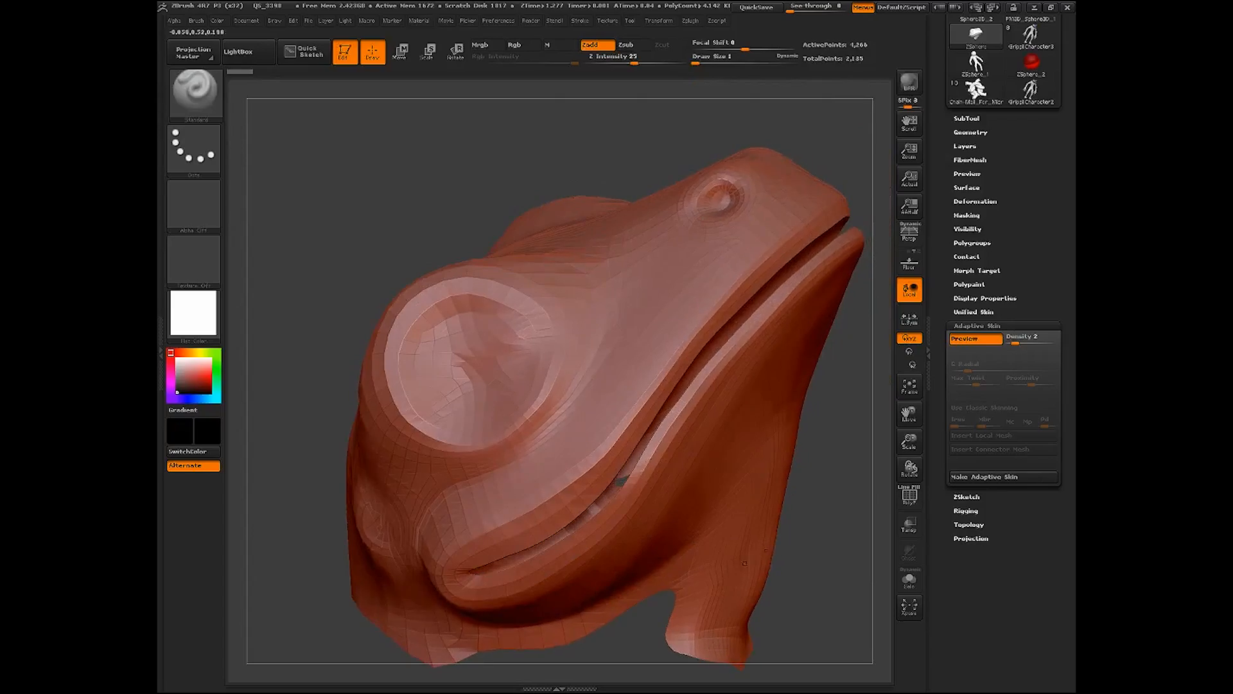
drag(909, 451, 919, 445)
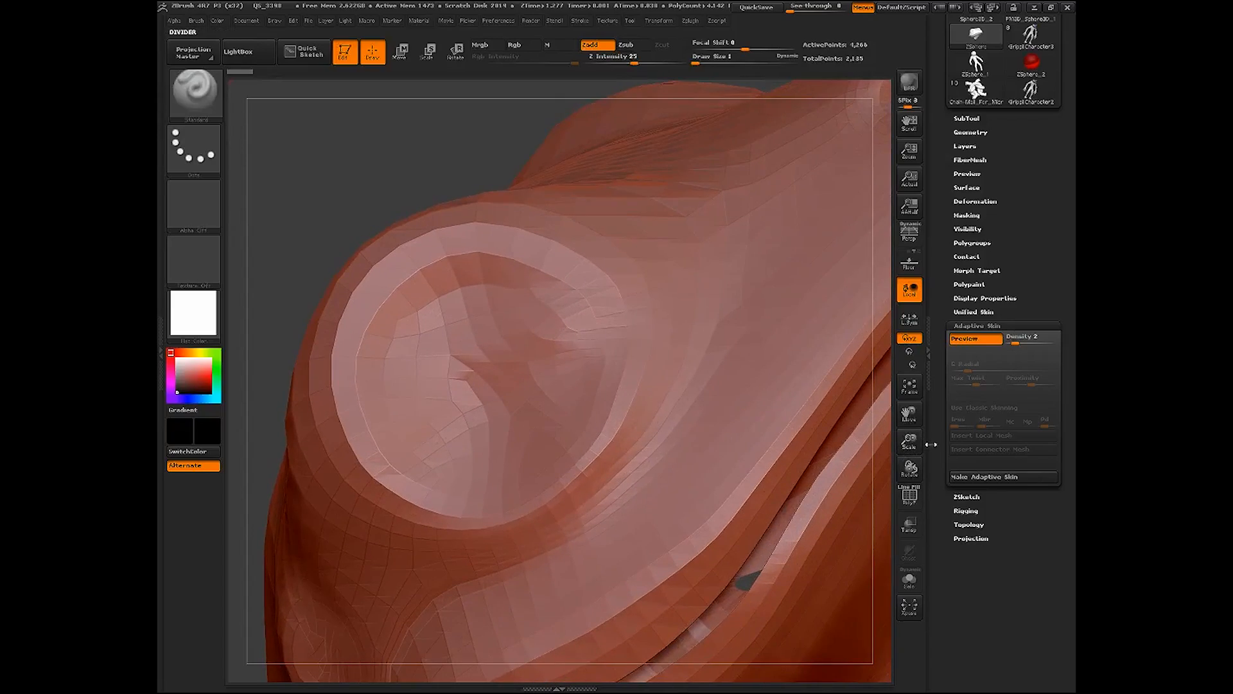
key(a)
Start a strip between the lips at the mouth corner, linking its first points to the upper and lower lip edges
drag(909, 412, 898, 205)
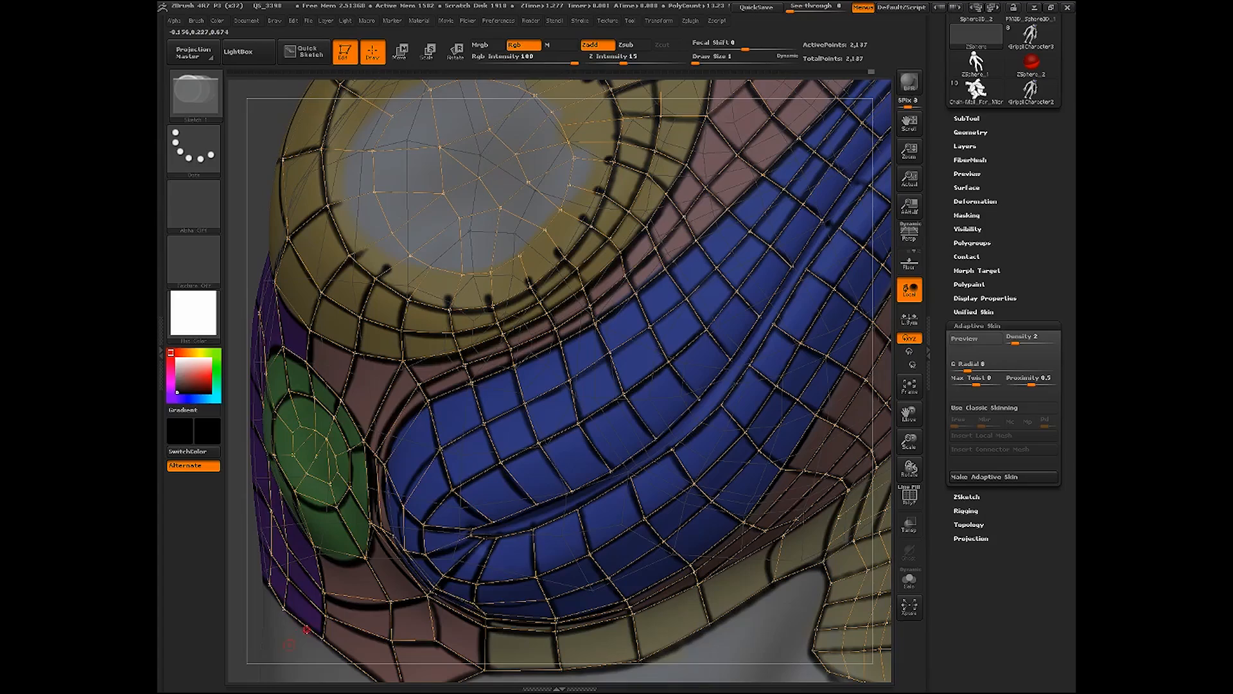
click(494, 564)
drag(909, 467, 833, 472)
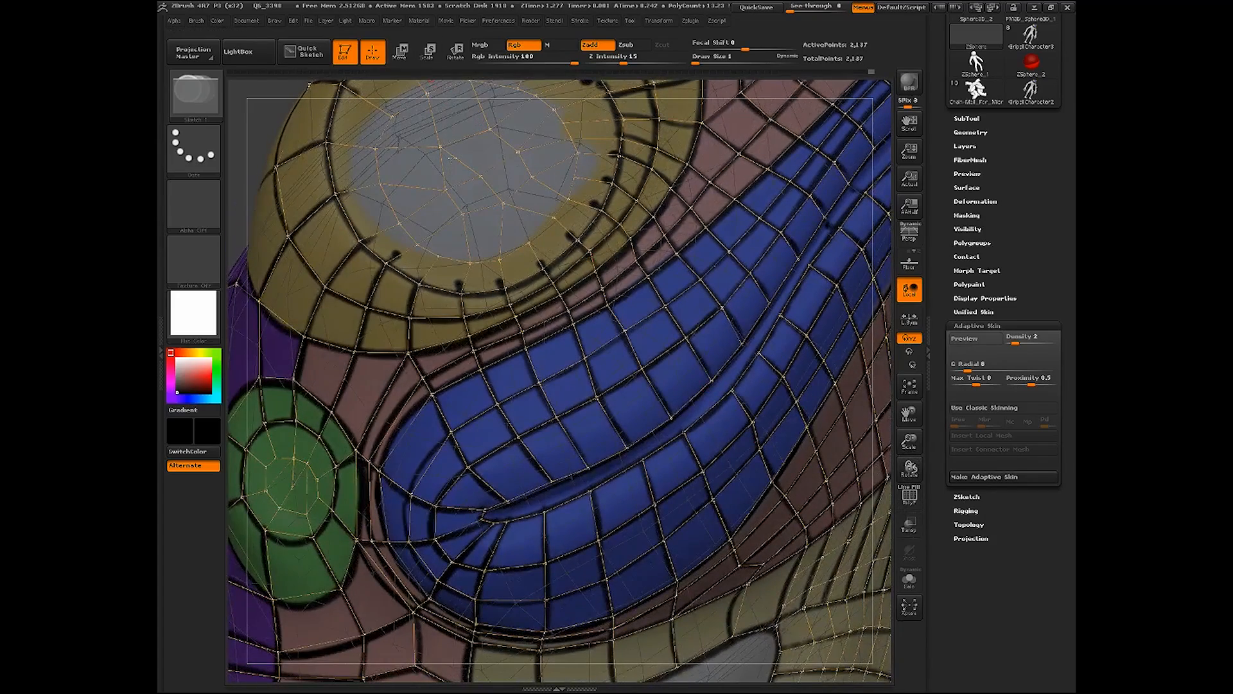
click(482, 512)
click(506, 506)
ctrl+click(508, 505)
click(509, 514)
ctrl+click(509, 512)
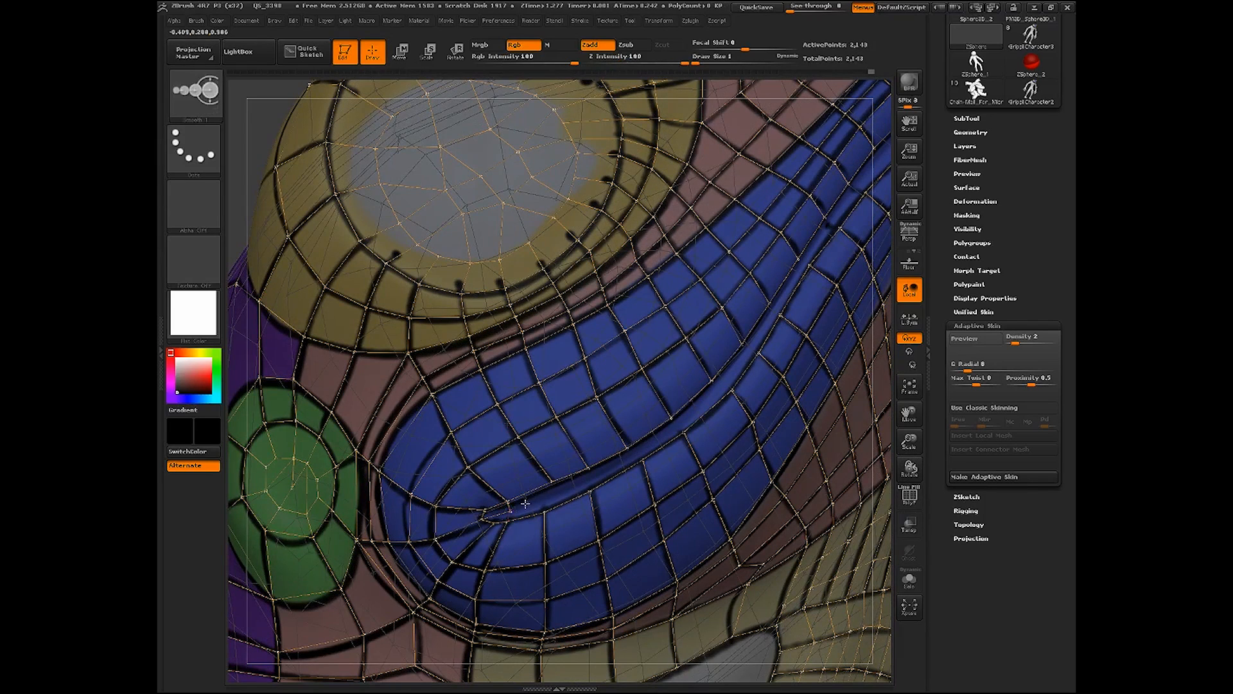
Continue the line between the lips with two points, joining each to the adjacent upper and lower lip points
click(548, 496)
click(551, 481)
shift+click(548, 495)
click(544, 512)
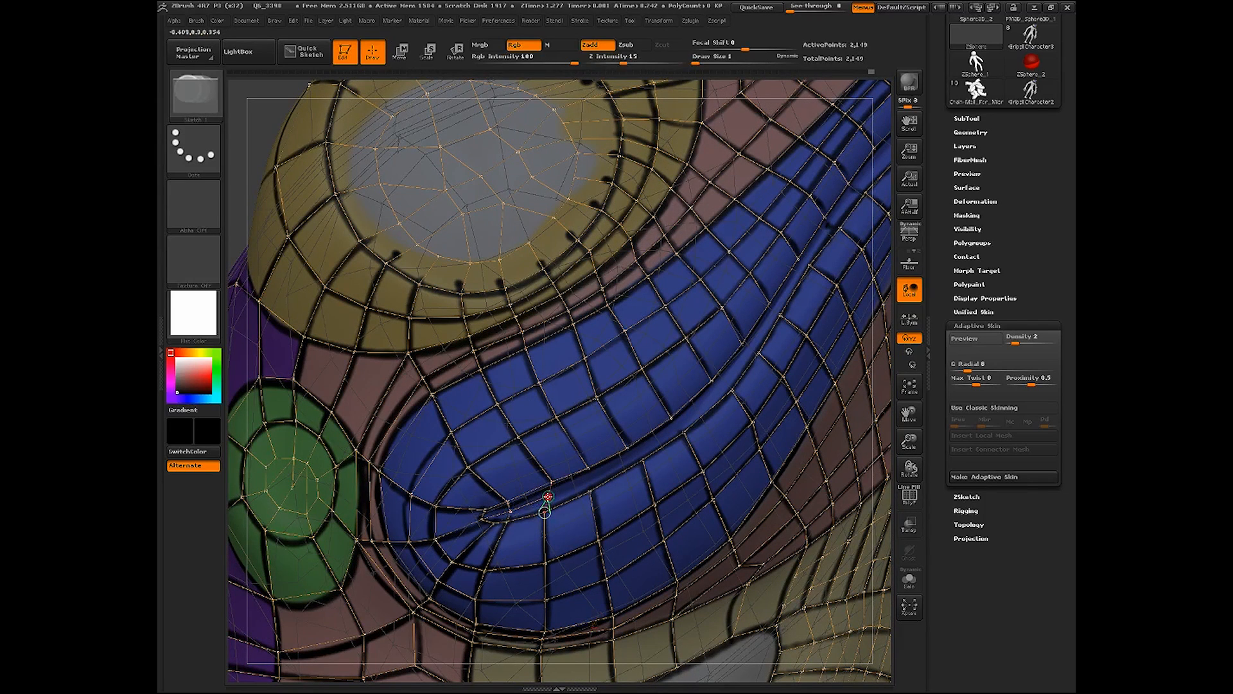
shift+click(549, 495)
click(588, 482)
click(588, 470)
shift+click(589, 482)
click(589, 491)
shift+click(588, 482)
Extend the line between the lips by two points along the middle of the mouth, linking them to the lip edges
click(634, 454)
click(628, 448)
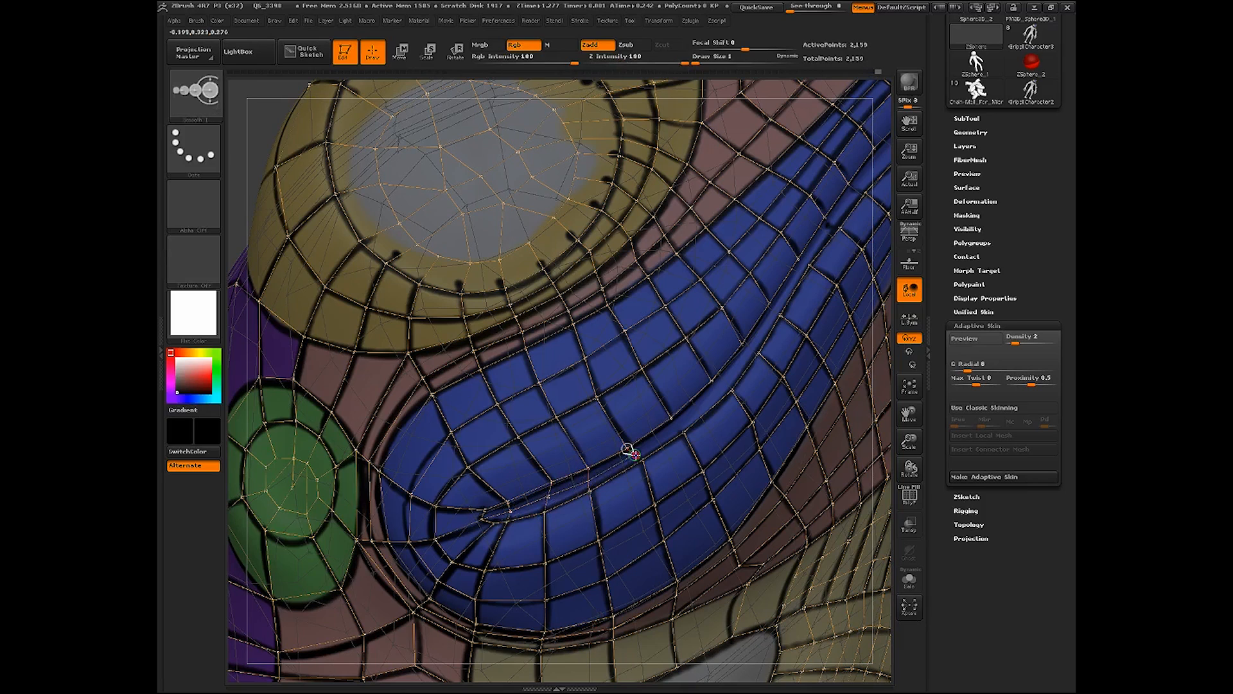
shift+click(635, 454)
click(642, 460)
shift+click(635, 454)
click(677, 427)
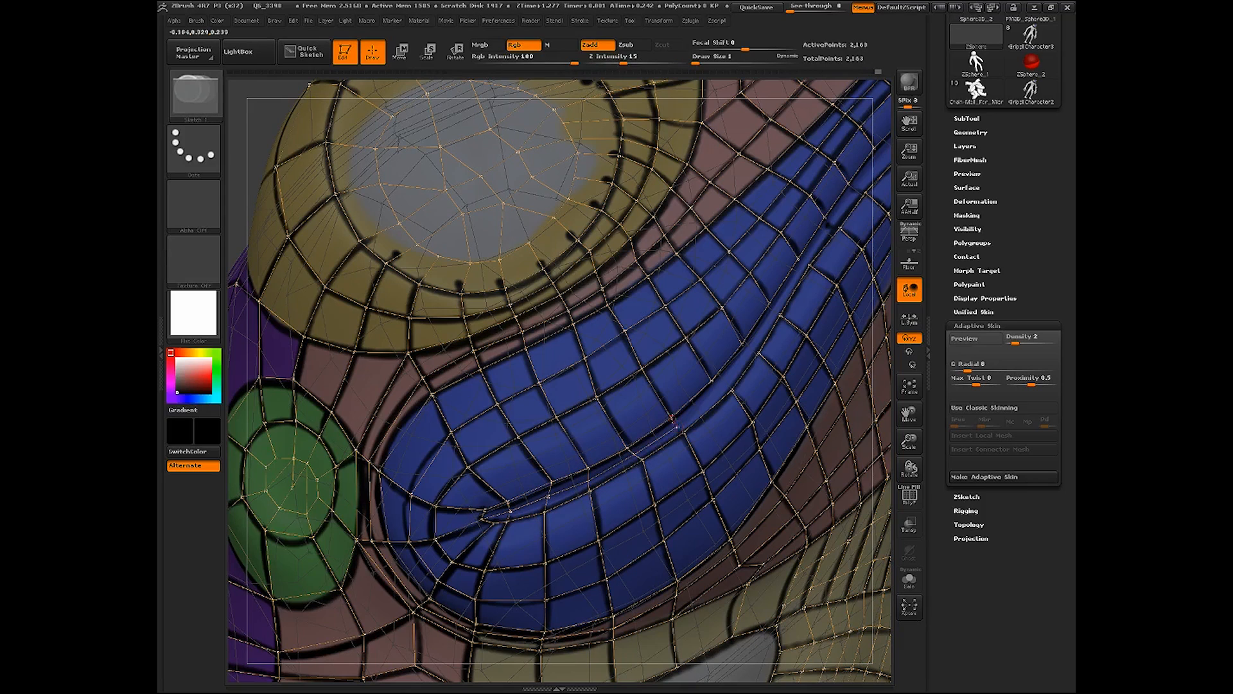
click(671, 419)
shift+click(677, 427)
Carry the line between the lips around the mouth's upward bend with two points tied to both lip edges
click(713, 381)
click(713, 381)
shift+click(720, 387)
click(732, 389)
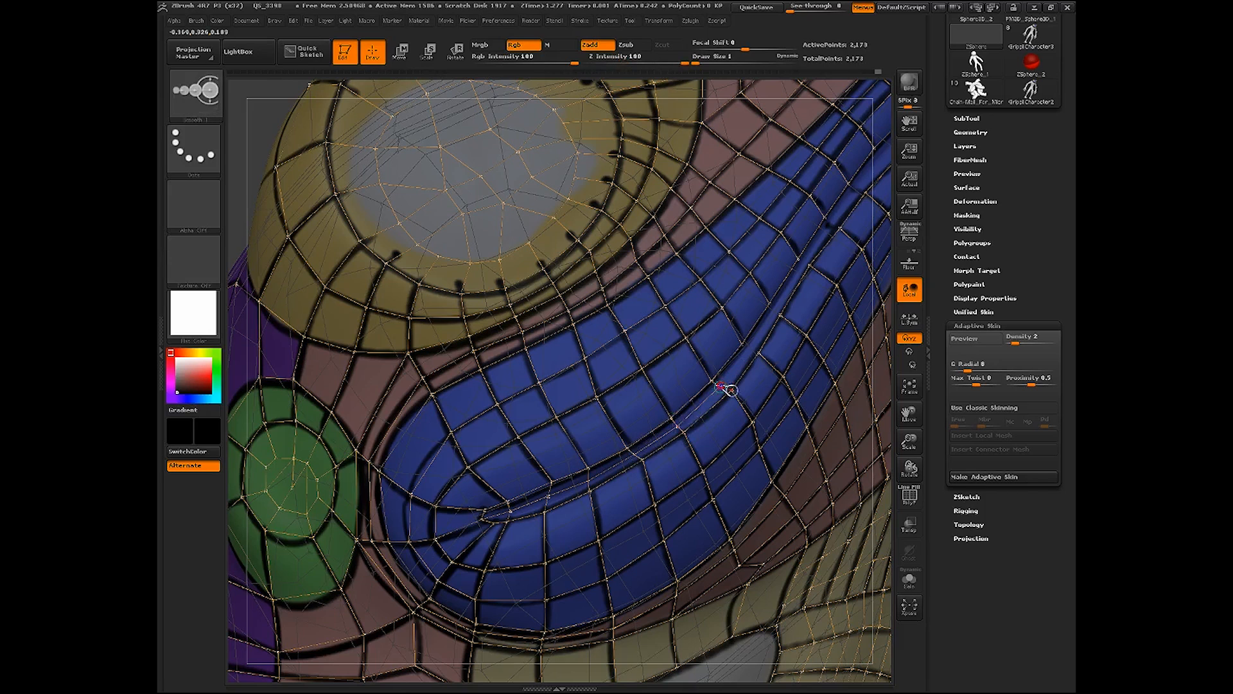
shift+click(719, 386)
click(747, 351)
click(743, 345)
shift+click(748, 350)
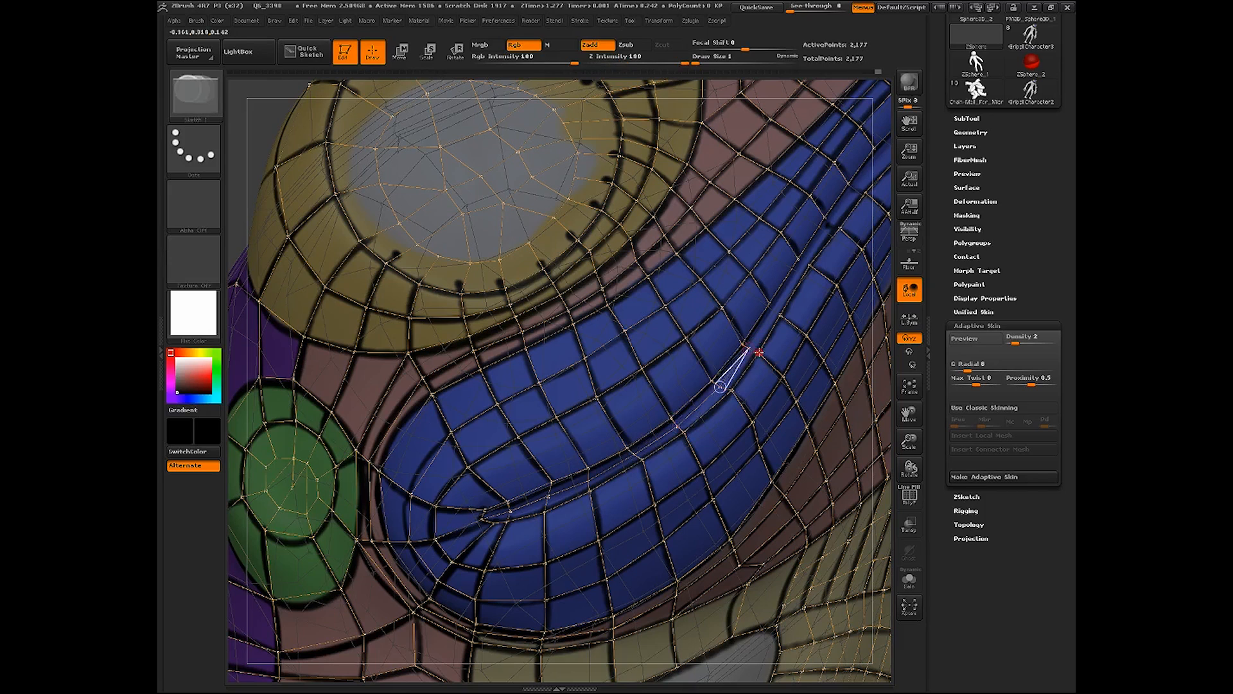
click(759, 353)
mouse_move(908, 472)
mouse_down()
mouse_move(880, 464)
mouse_move(848, 379)
mouse_move(876, 327)
mouse_up()
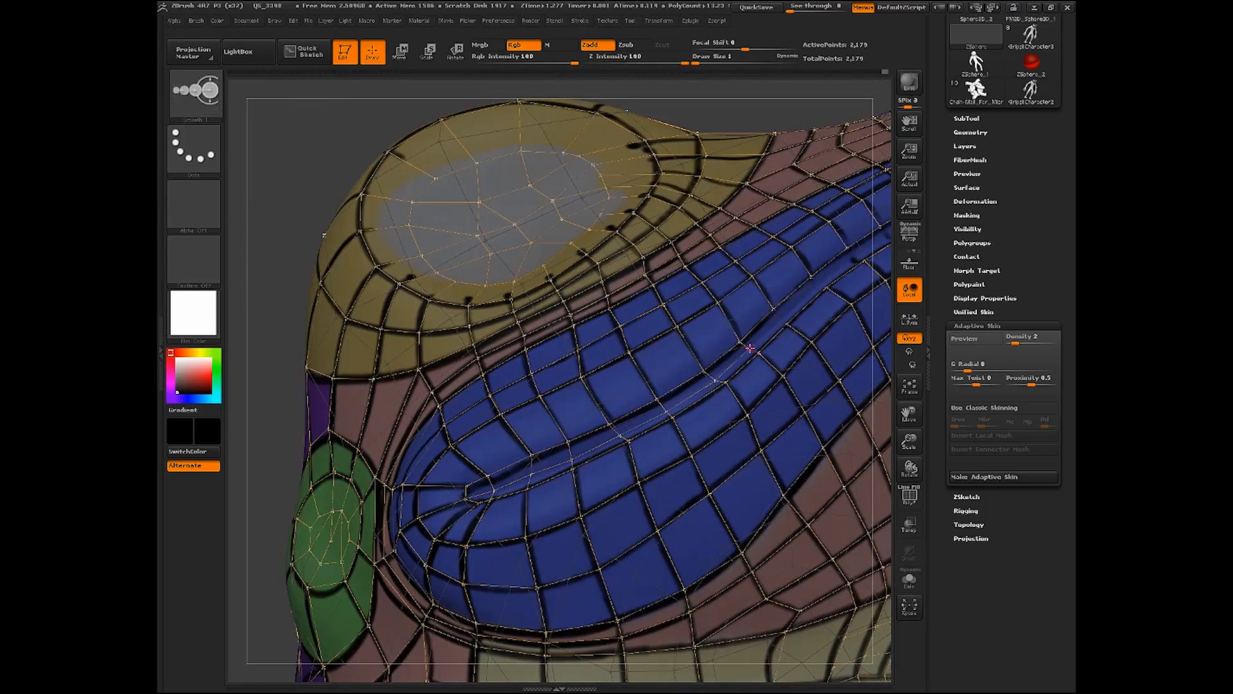
Add two more points to the line between the lips toward the snout, connecting each to the upper and lower lips
shift+click(742, 343)
click(779, 318)
click(773, 311)
shift+click(779, 318)
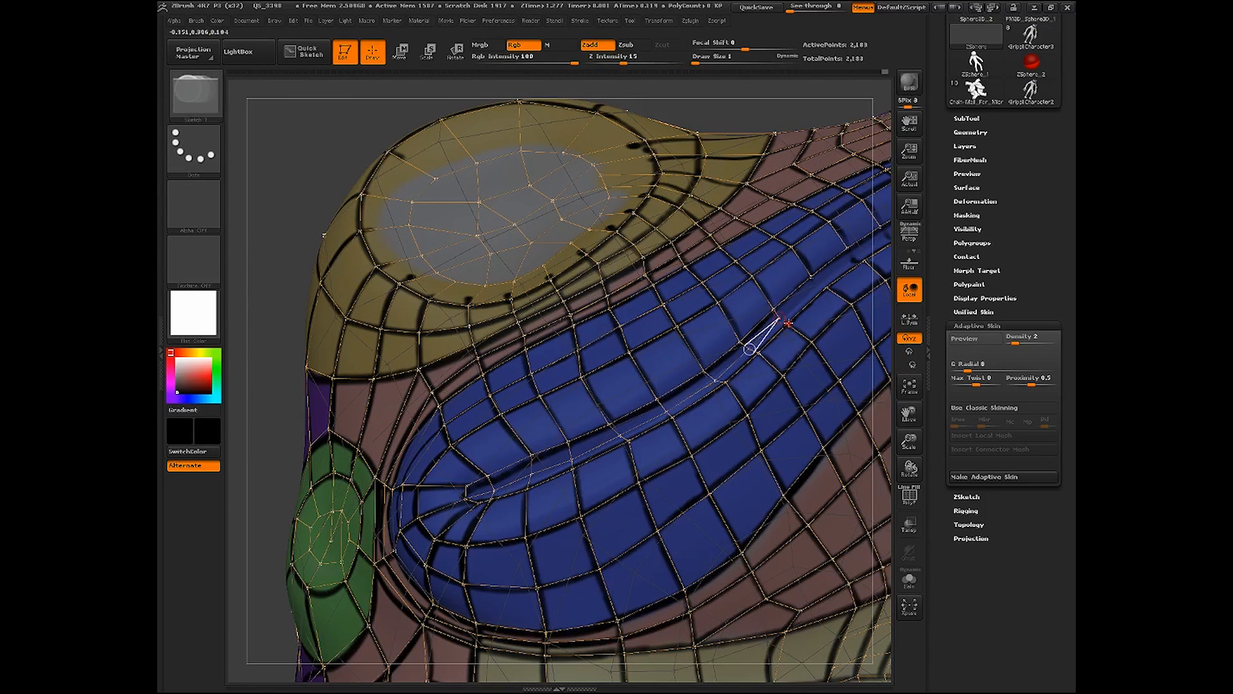
click(787, 323)
shift+click(779, 317)
click(817, 283)
click(812, 276)
shift+click(817, 283)
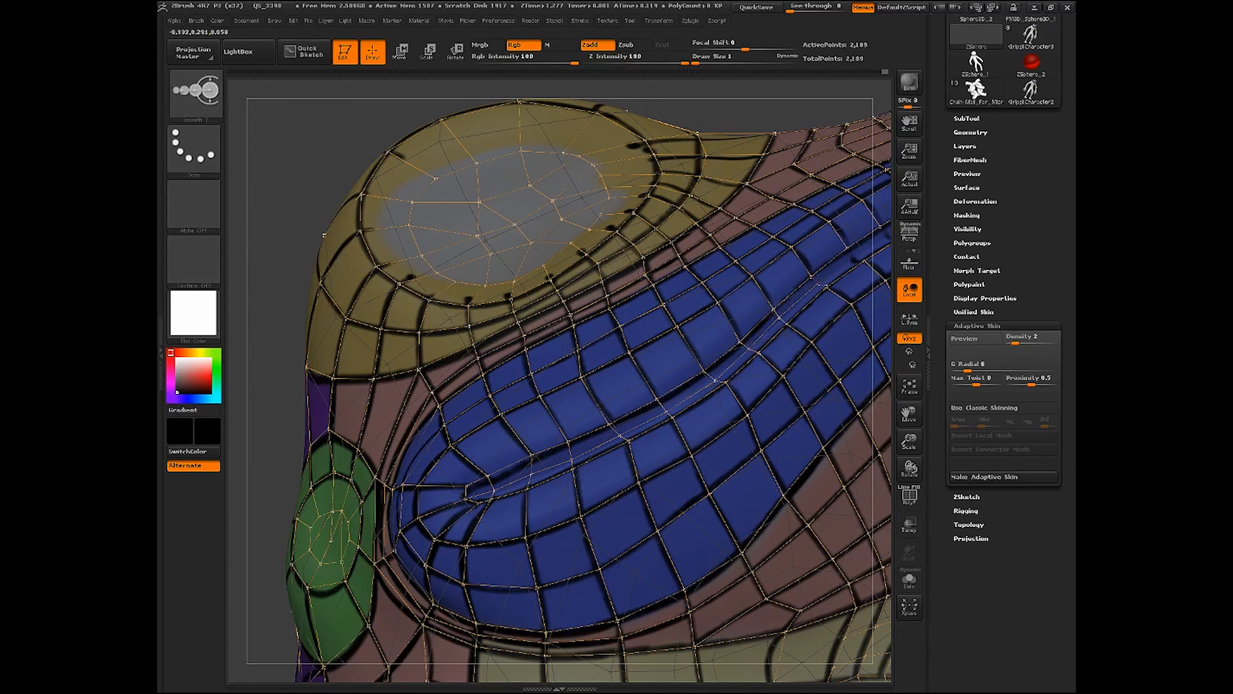
click(826, 287)
drag(908, 413, 770, 515)
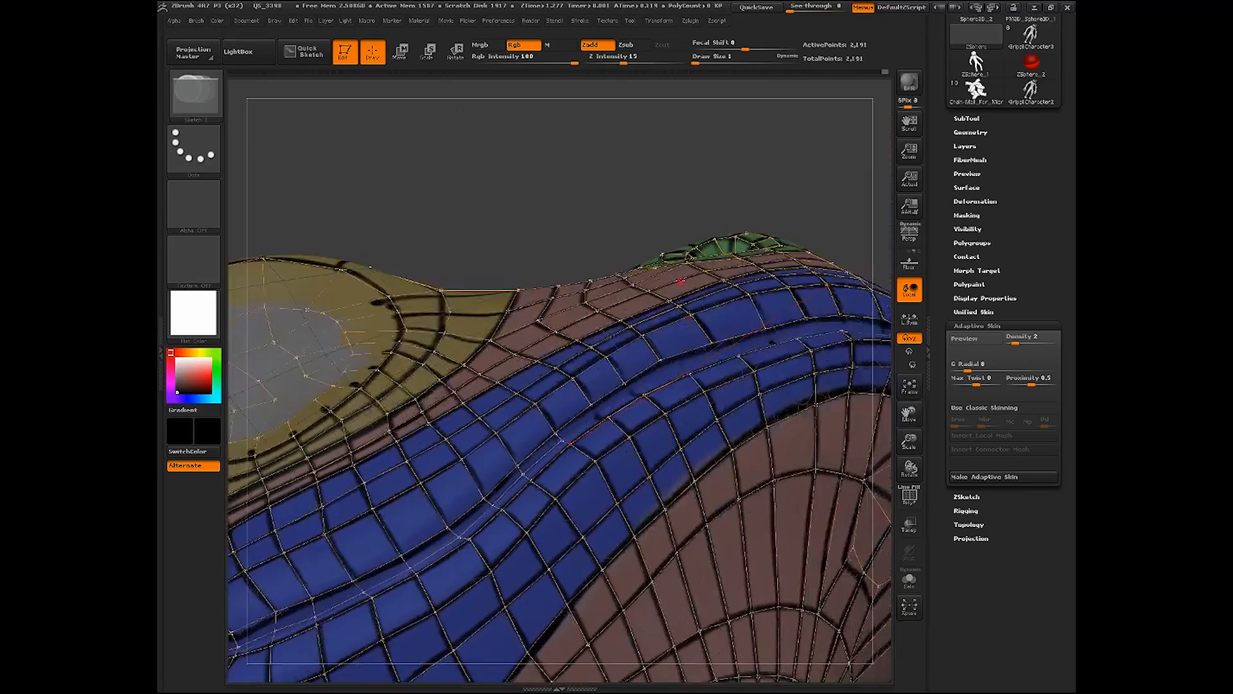
Add the next point to the line between the lips and connect it to the adjacent upper and lower lip points
drag(908, 470, 886, 468)
drag(695, 188, 692, 226)
shift+click(562, 437)
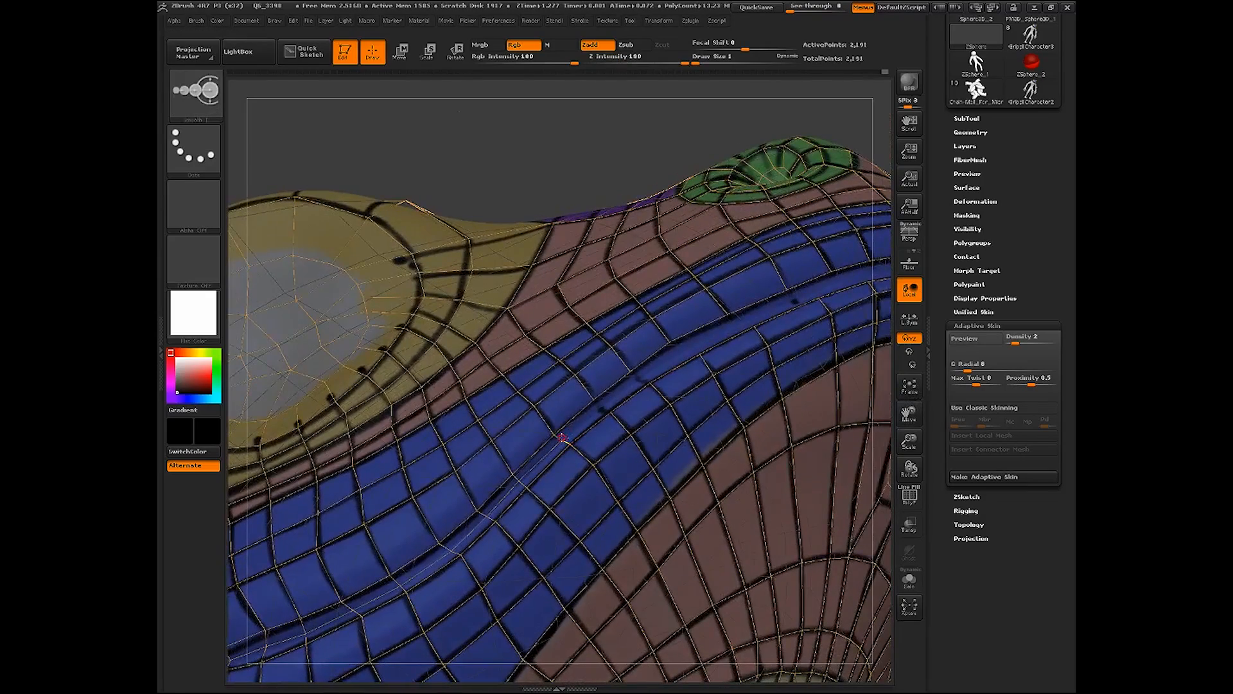
click(599, 408)
click(593, 399)
shift+click(599, 407)
click(608, 412)
shift+click(600, 408)
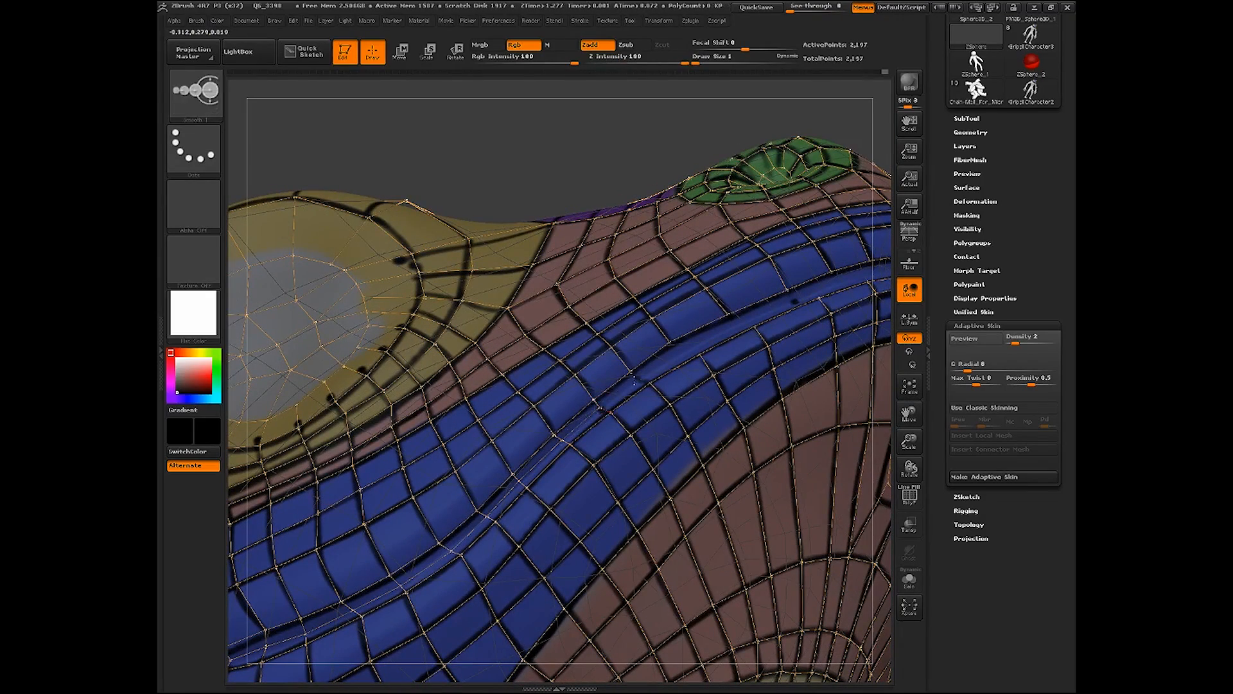
Extend the line between the lips by two more points toward the snout, tying each to both lip edges
click(637, 380)
click(630, 372)
shift+click(637, 381)
click(650, 383)
shift+click(638, 380)
click(681, 352)
click(671, 348)
shift+click(682, 352)
click(699, 354)
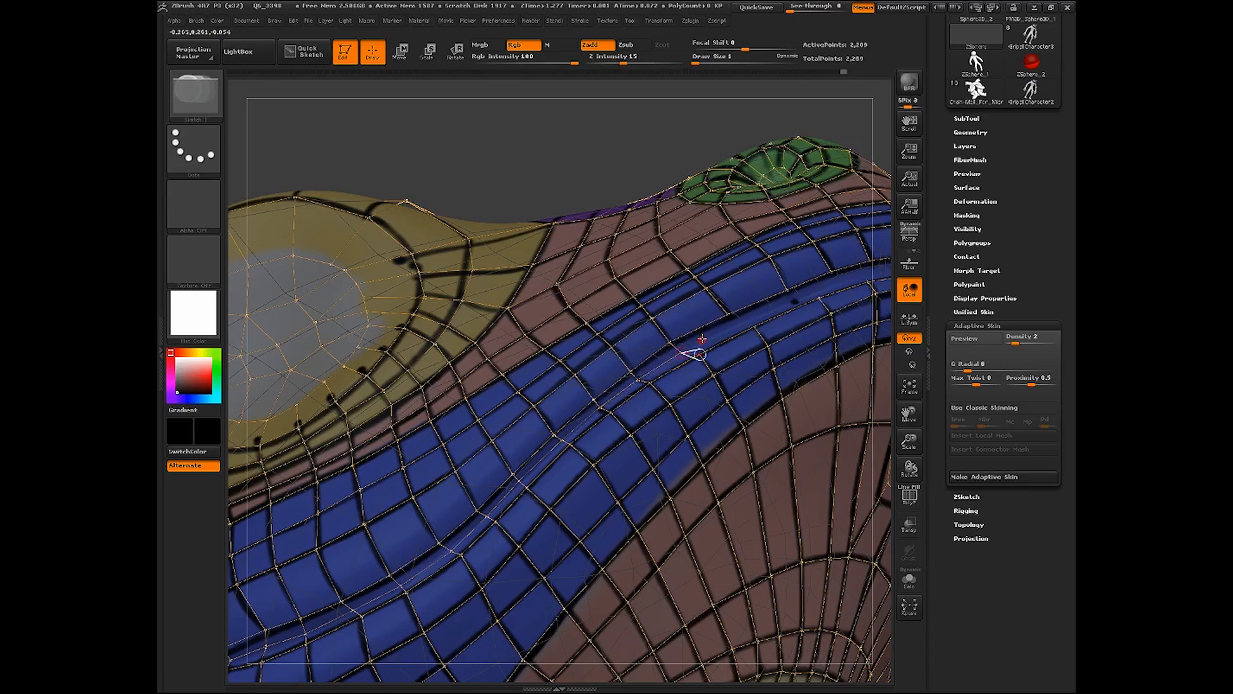
drag(674, 133, 679, 186)
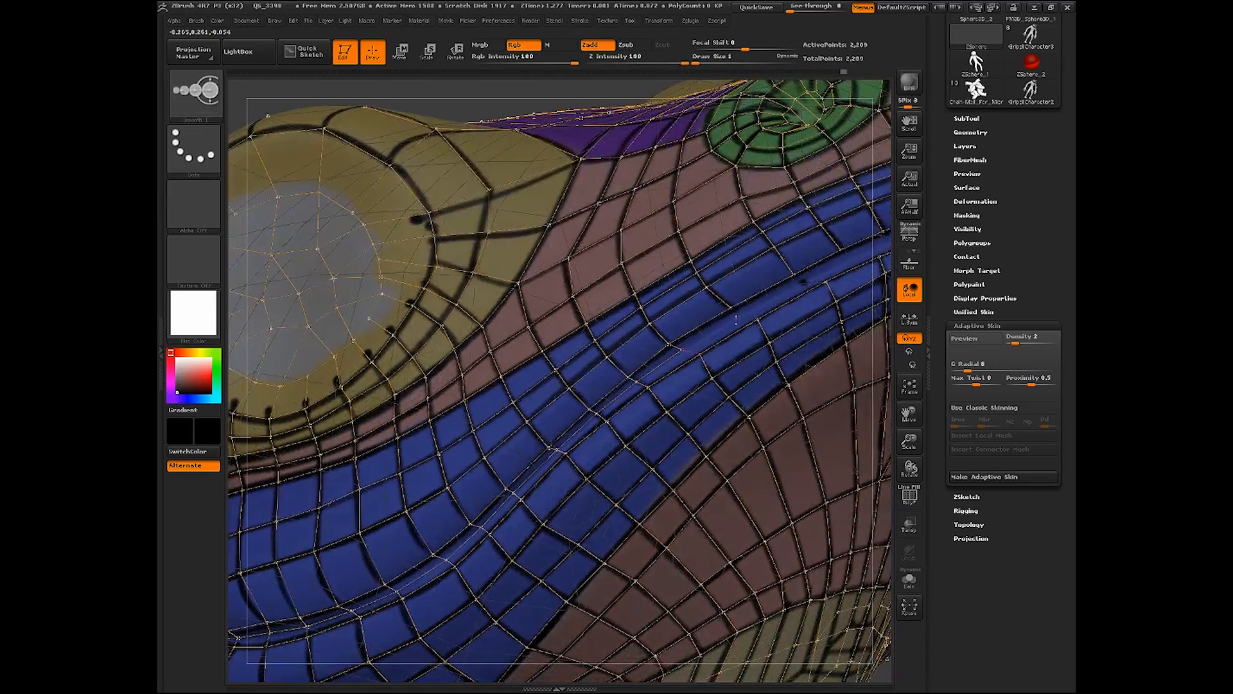
shift+click(681, 352)
Continue the mouth line toward the nostril with two points in the gap, linking them to the lip edges
click(732, 309)
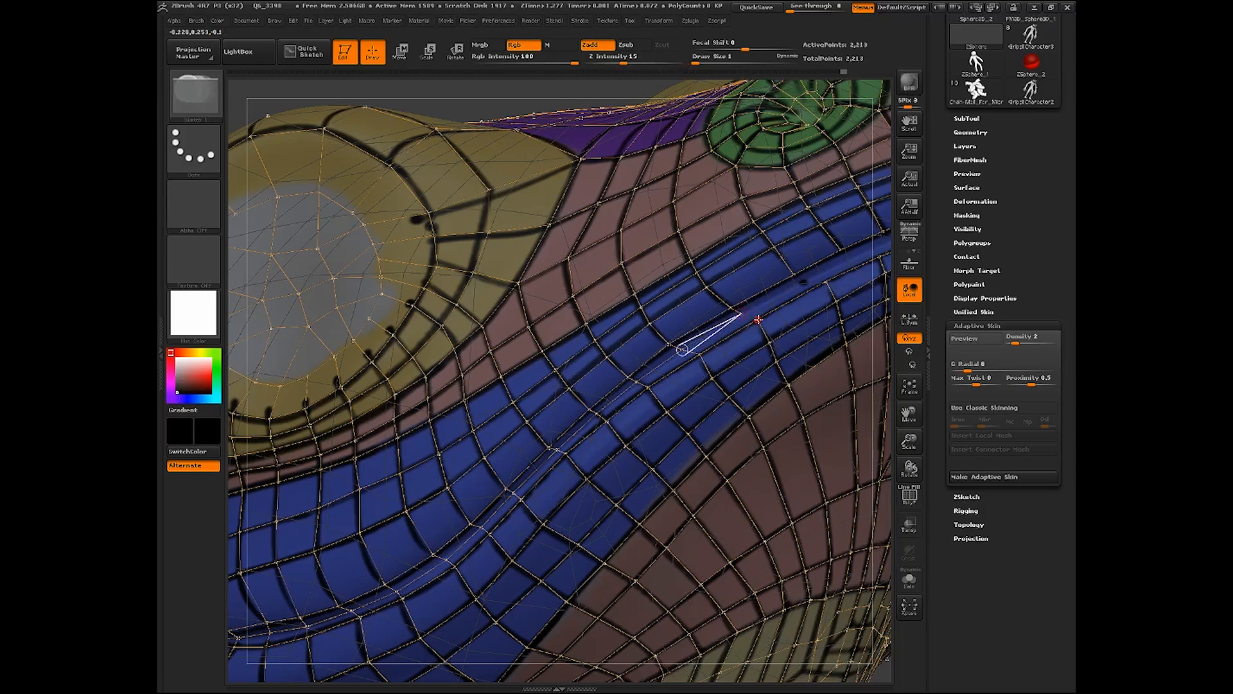
shift+click(739, 312)
click(796, 276)
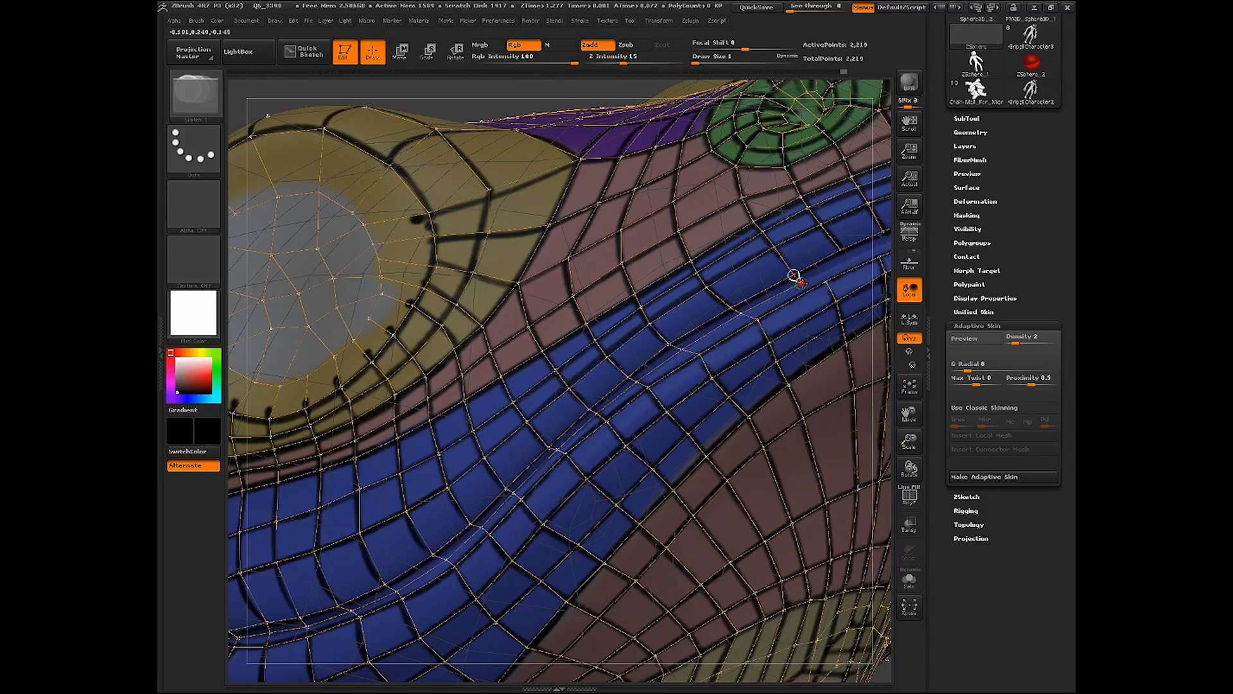
shift+click(796, 278)
click(827, 281)
drag(613, 110, 612, 79)
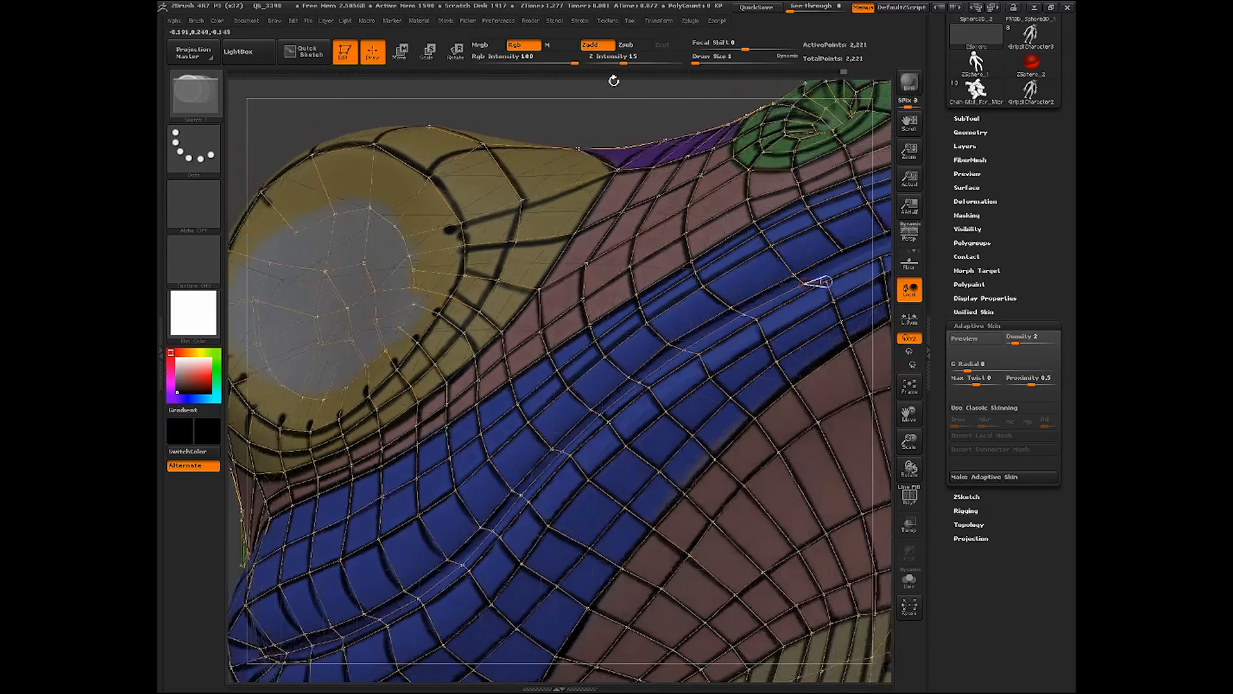
Place another mouth-line point below the nostril and join it to the neighbouring lower lip point
drag(902, 424, 816, 458)
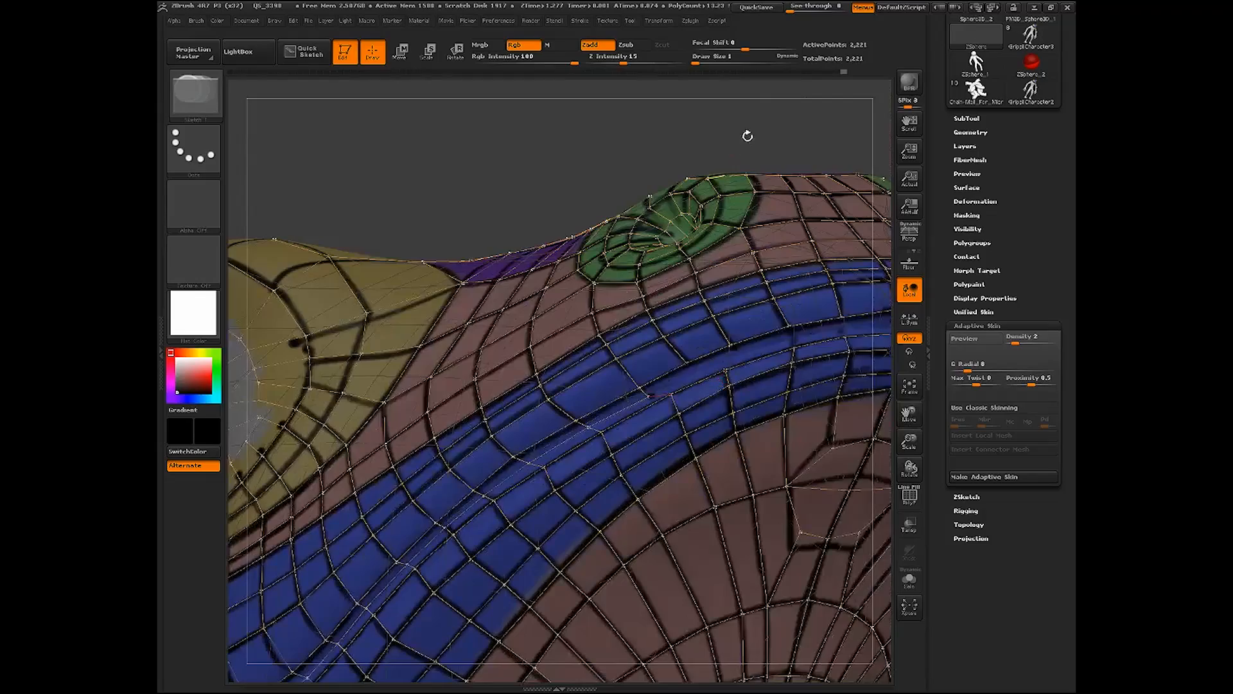
drag(747, 136, 707, 180)
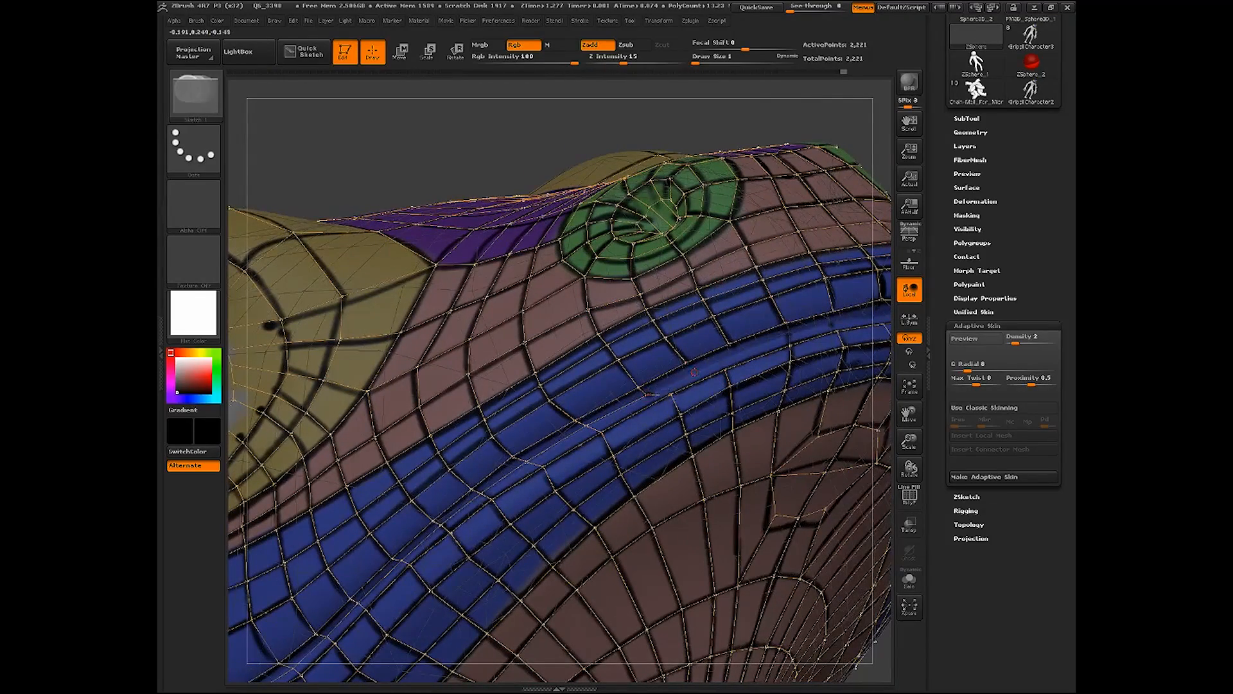
shift+click(686, 363)
click(694, 372)
click(724, 369)
drag(773, 106, 788, 140)
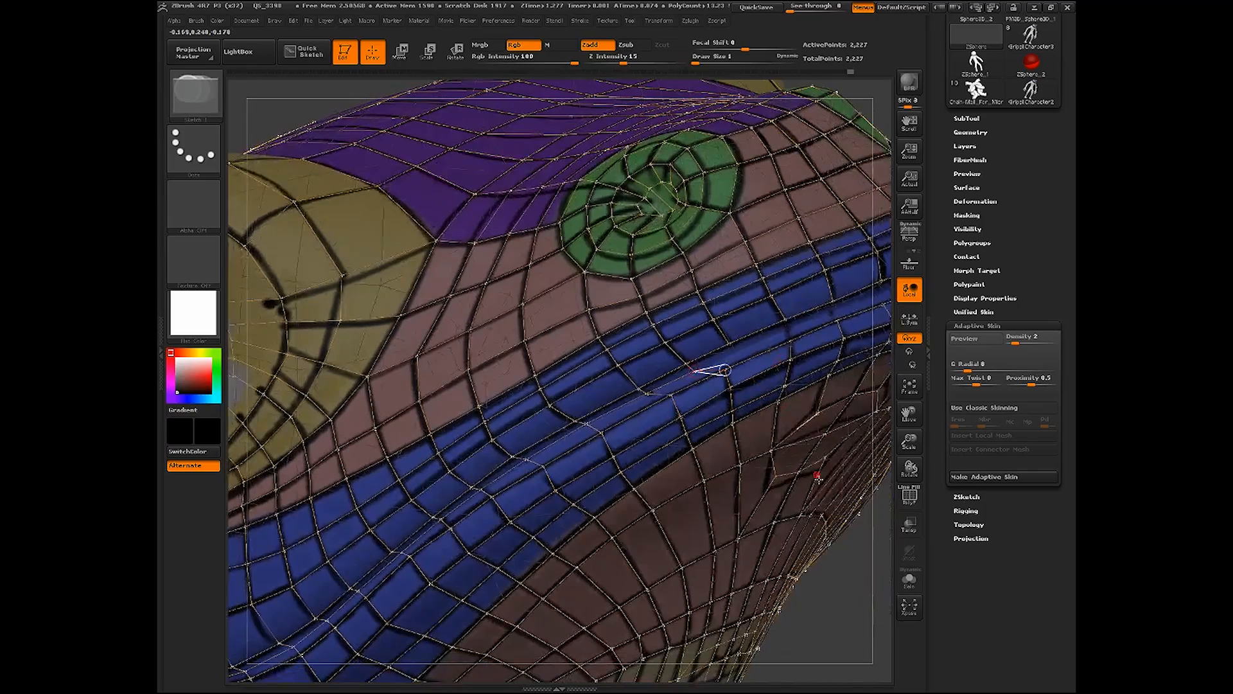
drag(851, 597, 815, 603)
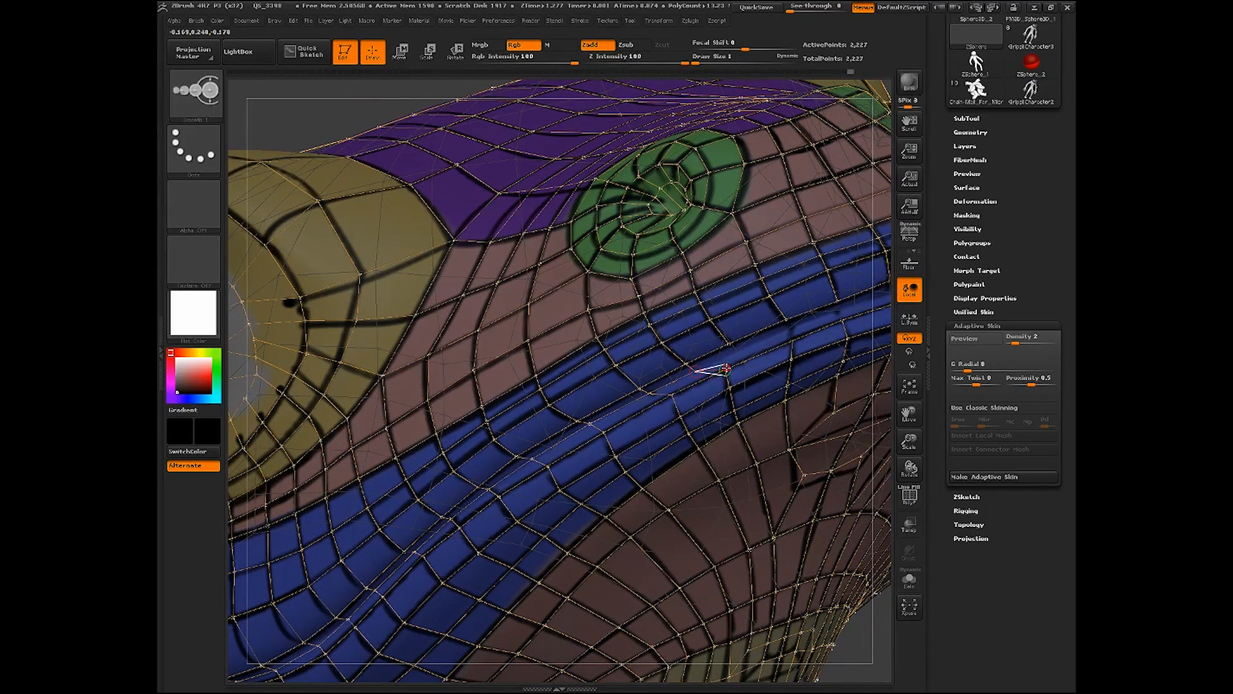
Carry the line between the lips past the nostril toward the front of the snout, connecting its points to both lips
shift+click(726, 368)
click(698, 372)
shift+click(733, 357)
click(793, 332)
shift+click(793, 332)
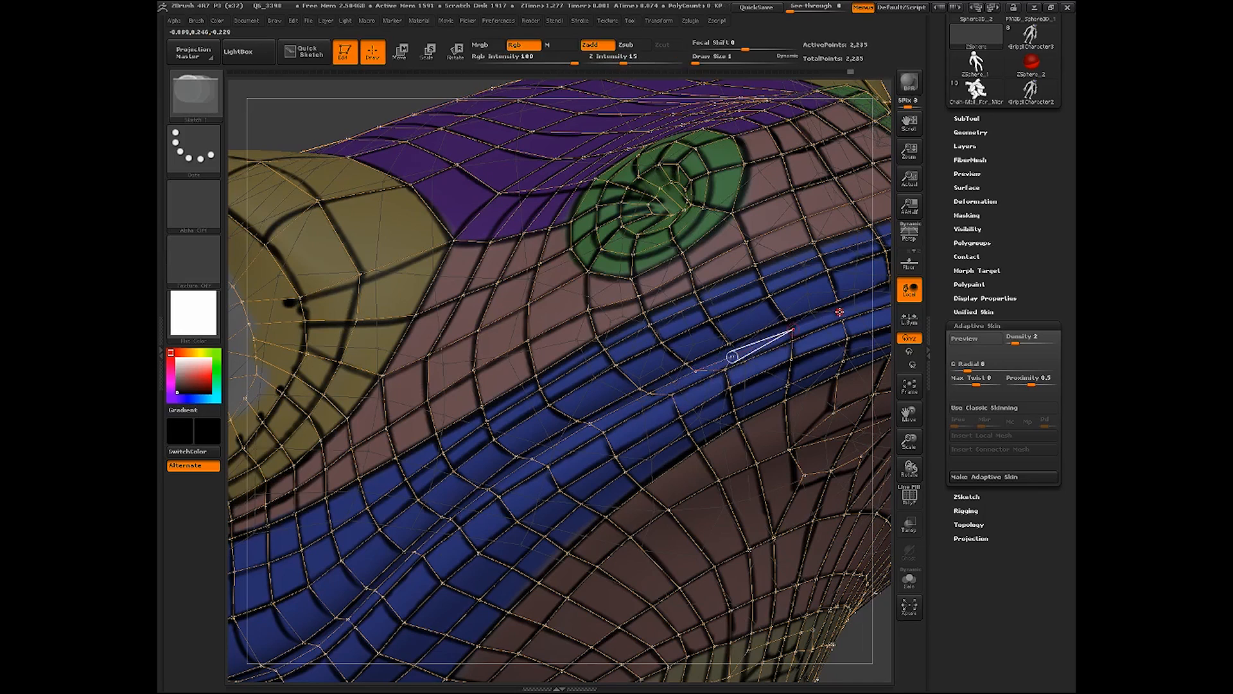
click(842, 318)
click(786, 320)
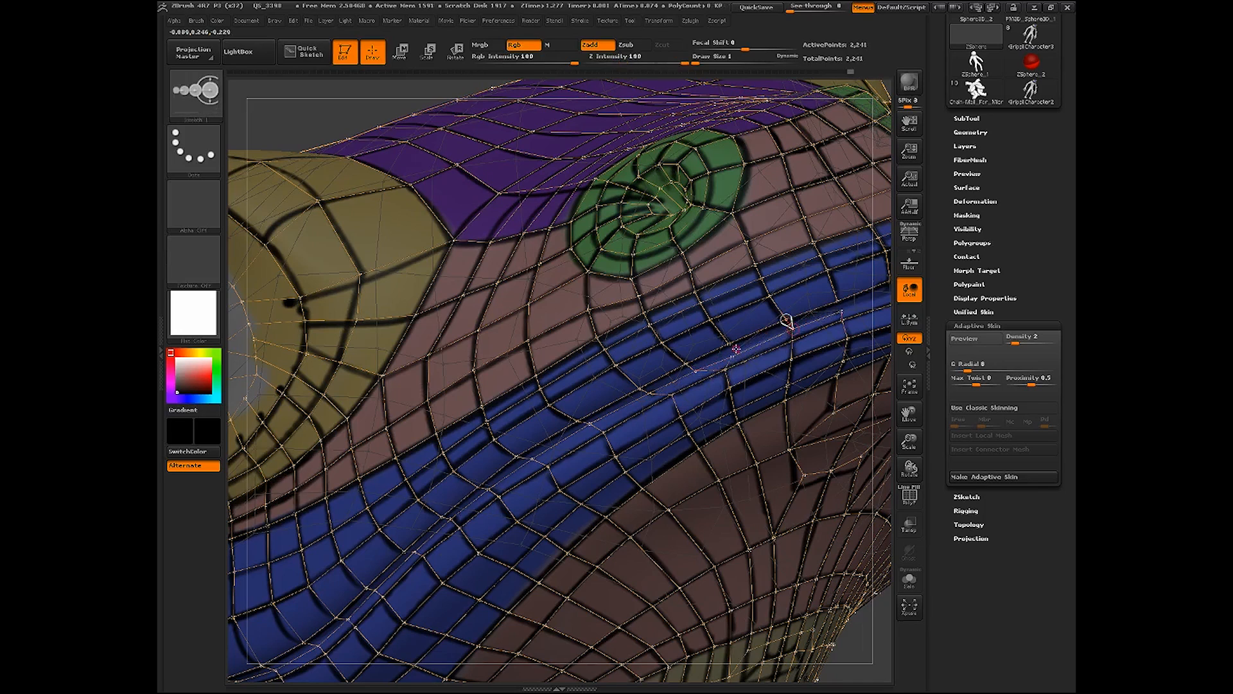
click(730, 347)
Close the remaining mouth gap at the front centre of the snout by linking the last mouth-line points to the lips
drag(909, 442, 889, 468)
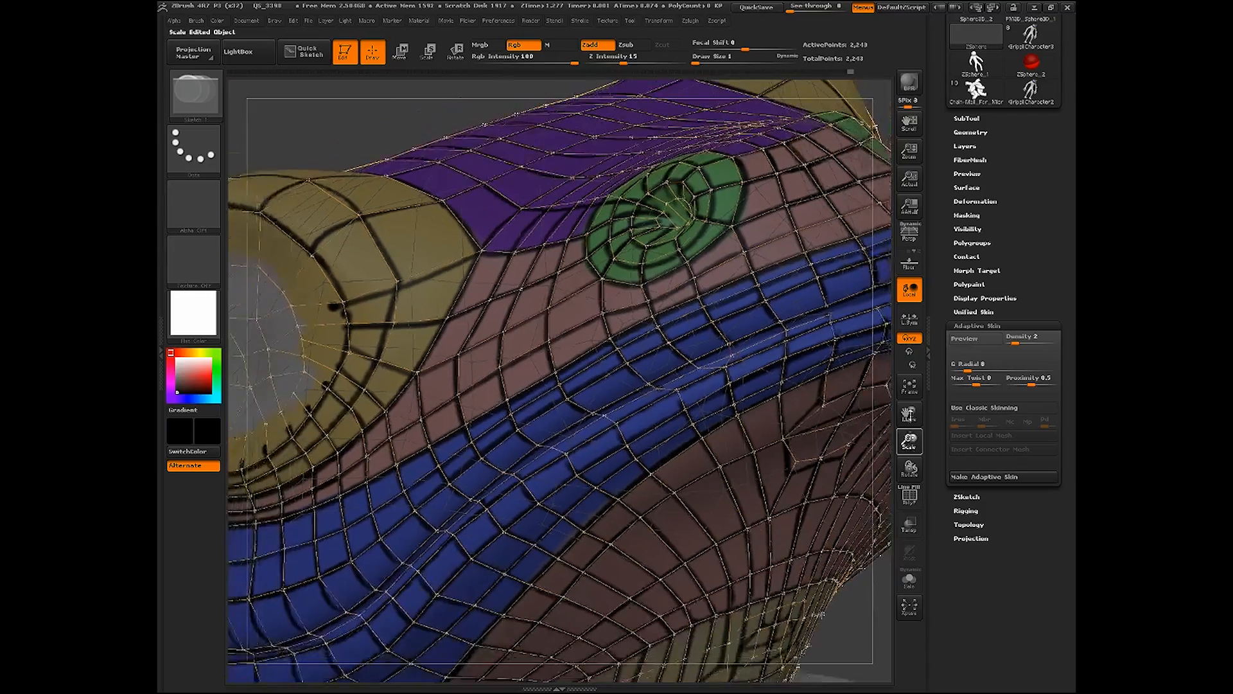
drag(909, 415, 791, 478)
drag(831, 553, 803, 564)
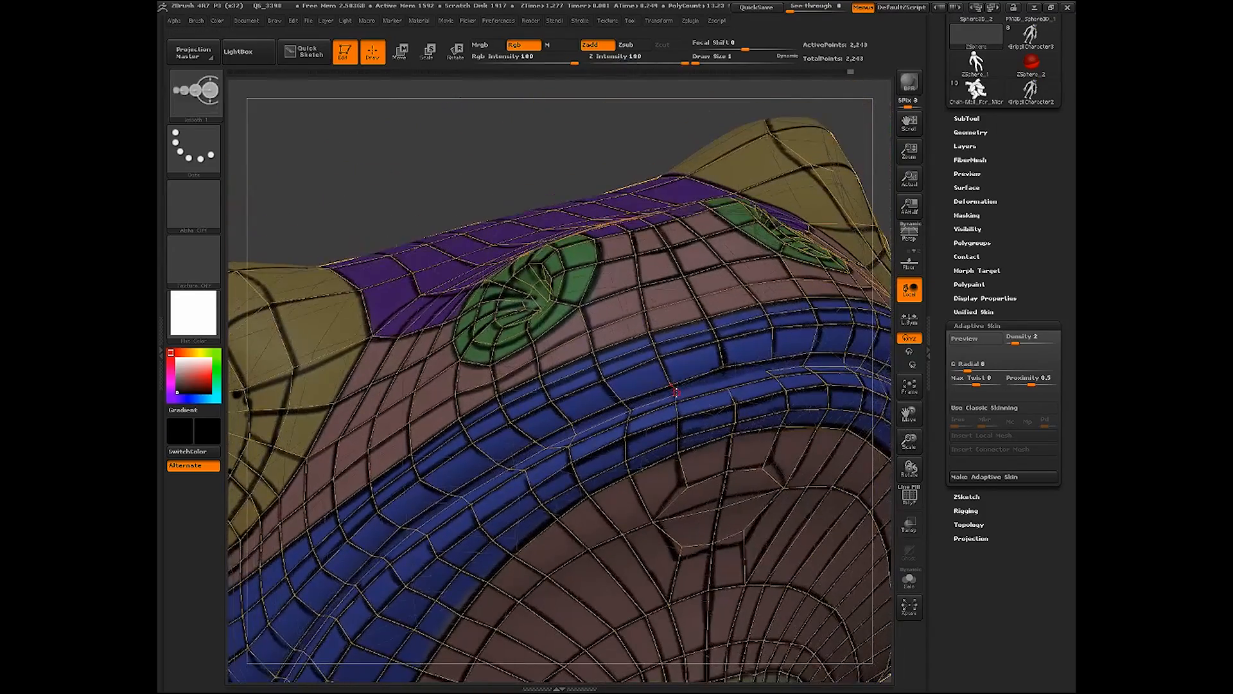
click(671, 383)
shift+click(675, 393)
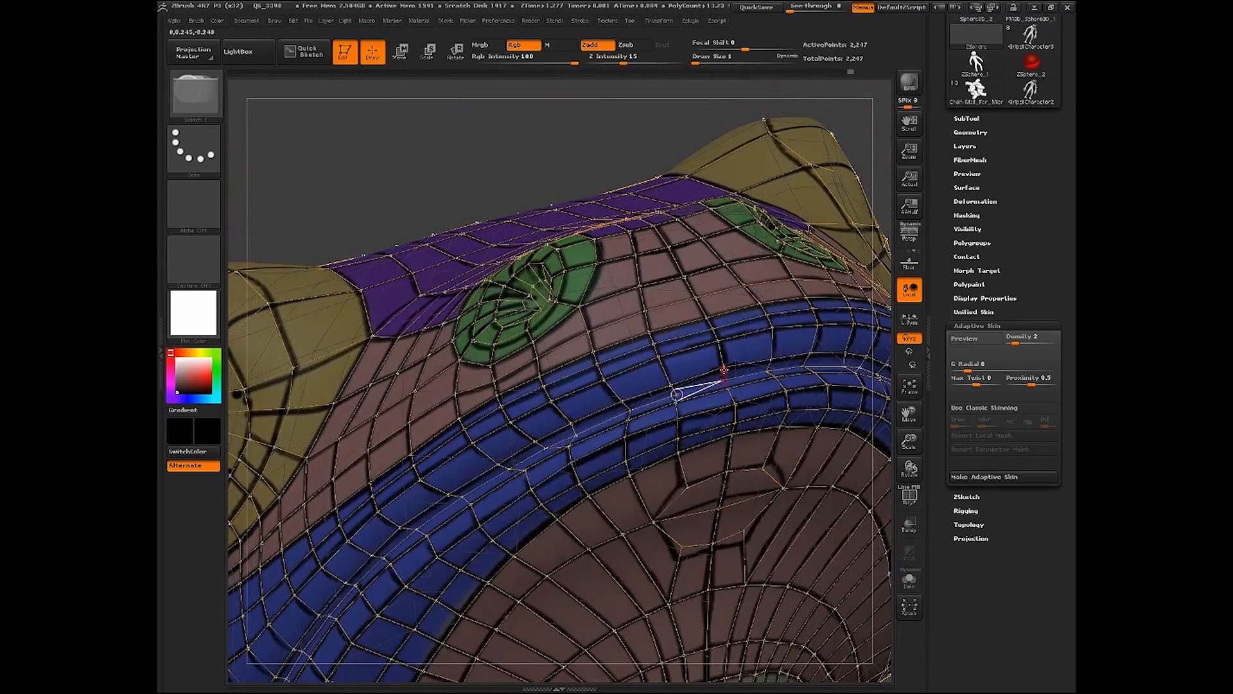
click(724, 369)
click(727, 376)
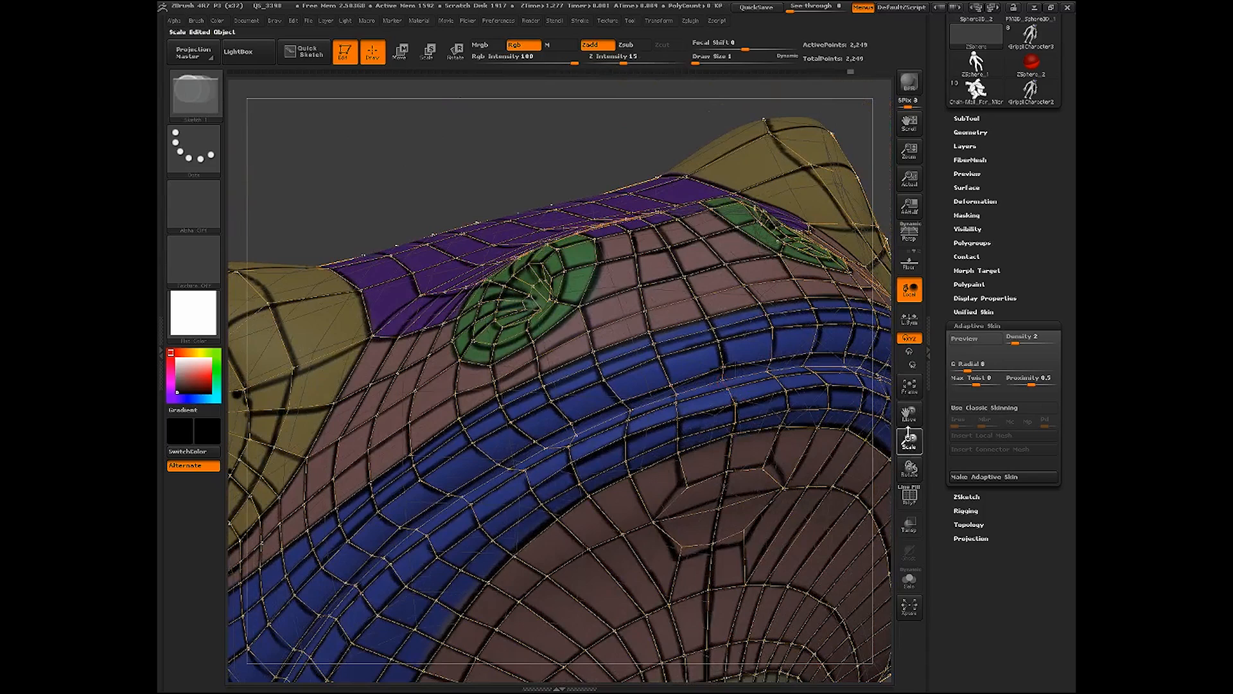
Preview the adaptive skin of the whole head to check the closed mouth
drag(909, 441, 892, 392)
key(a)
drag(842, 512, 848, 564)
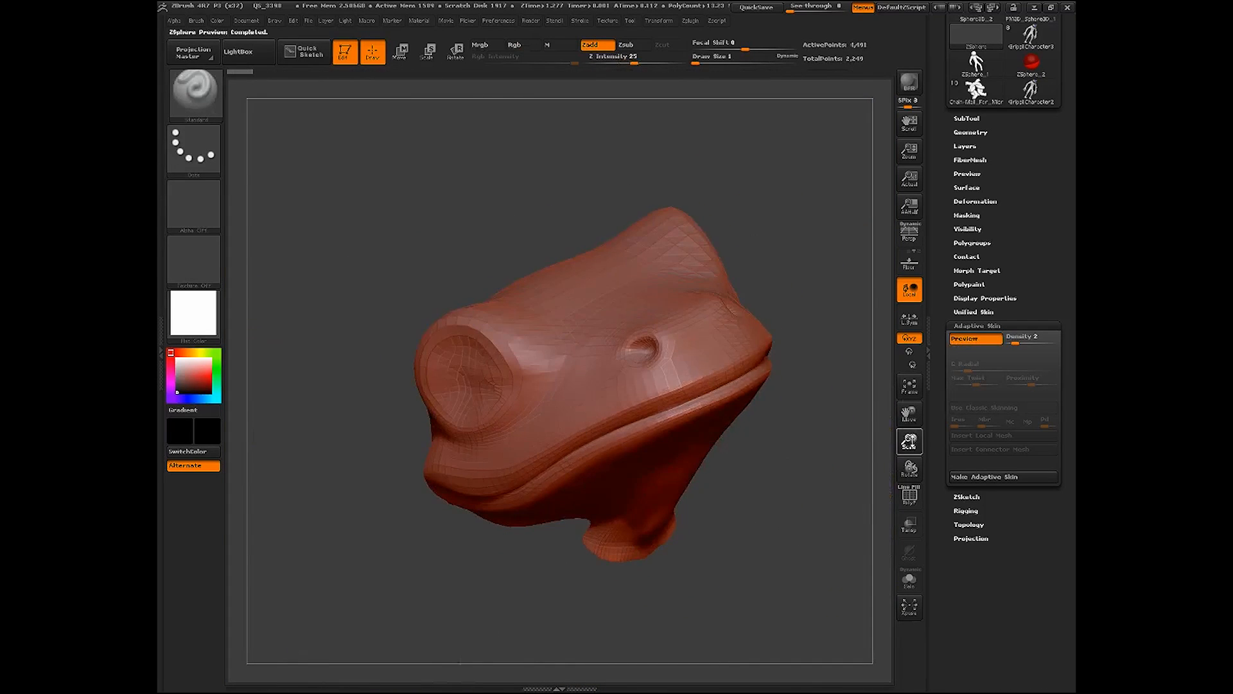
drag(909, 440, 806, 526)
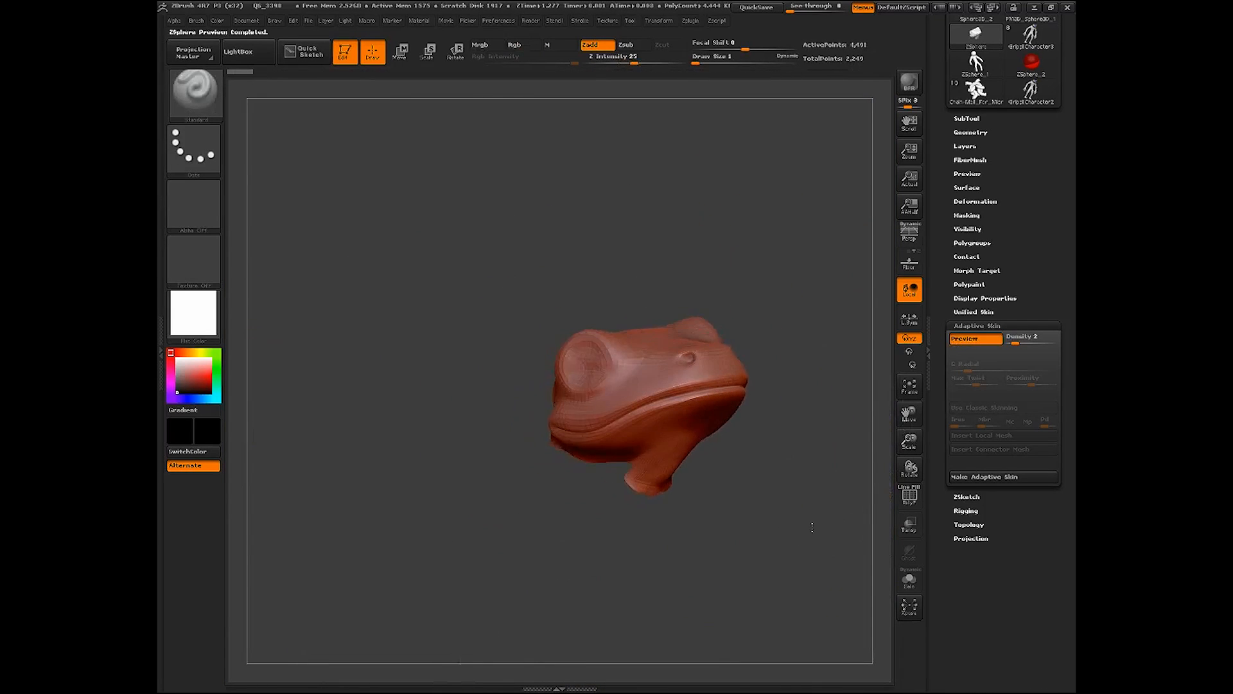
Set the adaptive skin density to 1 and display the polygon wireframe on the preview
drag(1016, 342, 1000, 346)
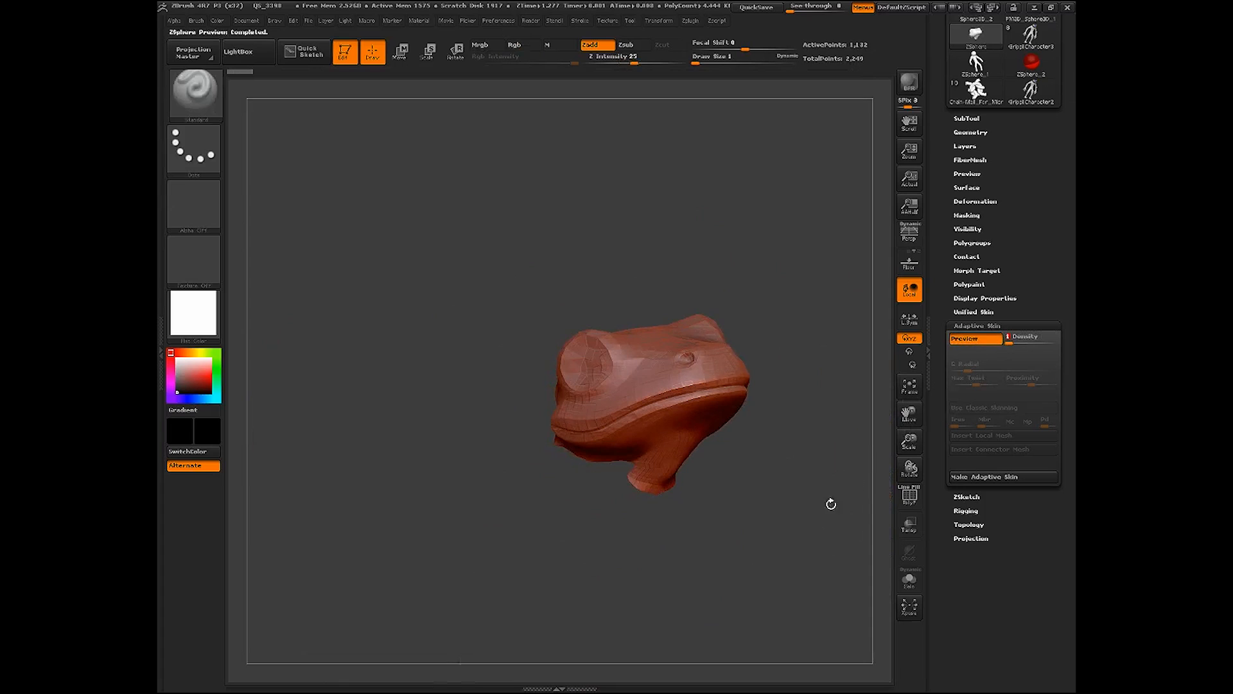
mouse_move(831, 504)
mouse_down()
mouse_move(803, 559)
mouse_move(843, 489)
mouse_move(804, 523)
mouse_move(865, 483)
mouse_move(836, 502)
mouse_up()
click(909, 495)
Examine the low-density mesh's edge flow around the eyes, nostrils, mouth and neck
drag(908, 441, 893, 541)
mouse_move(823, 555)
mouse_down()
mouse_move(807, 573)
mouse_move(805, 562)
mouse_up()
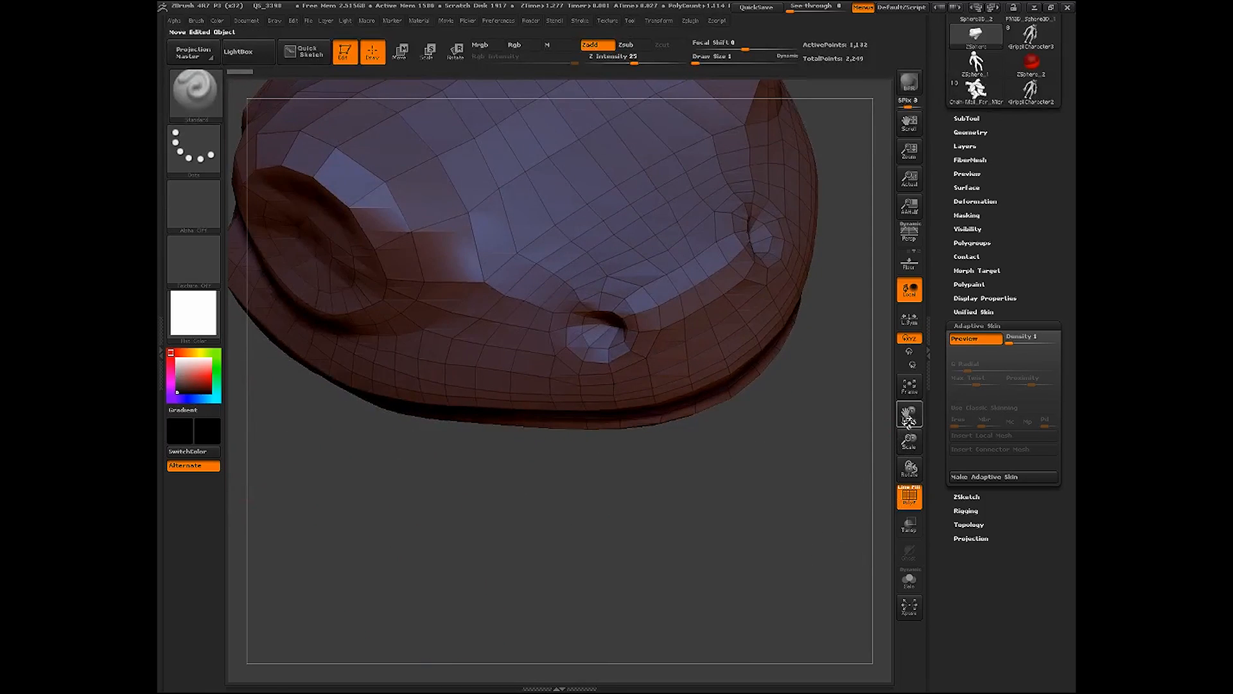
drag(909, 418, 903, 519)
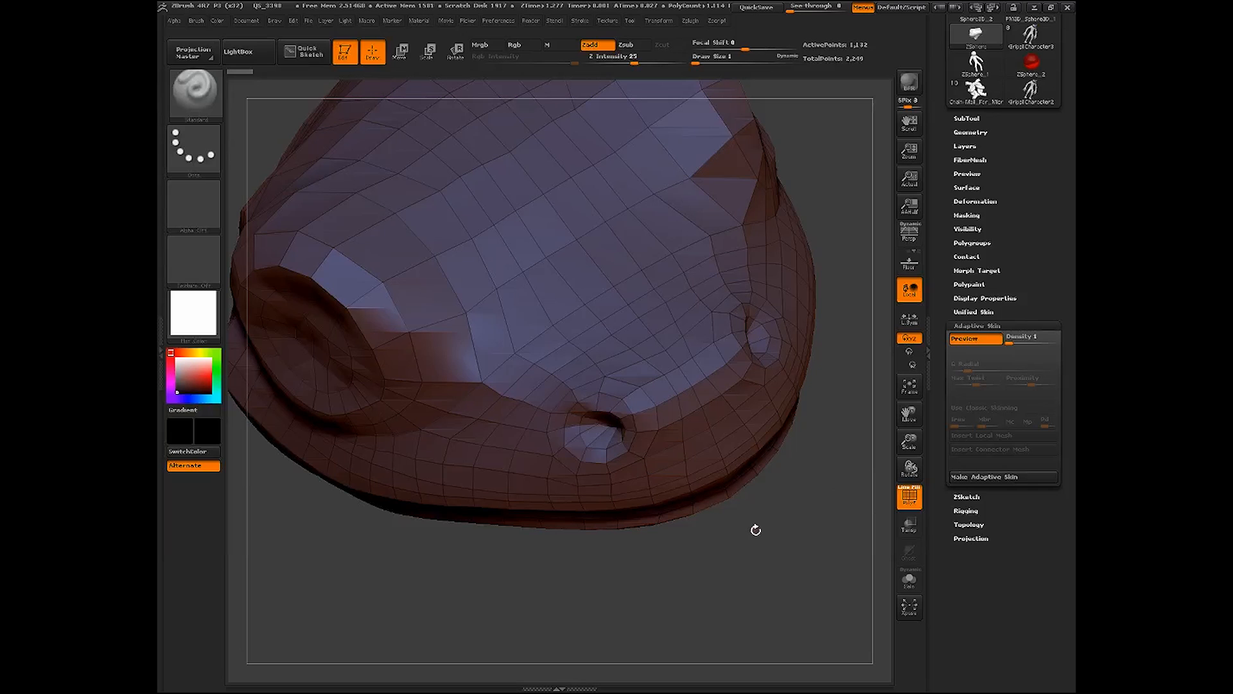
drag(713, 586, 716, 569)
drag(909, 440, 870, 430)
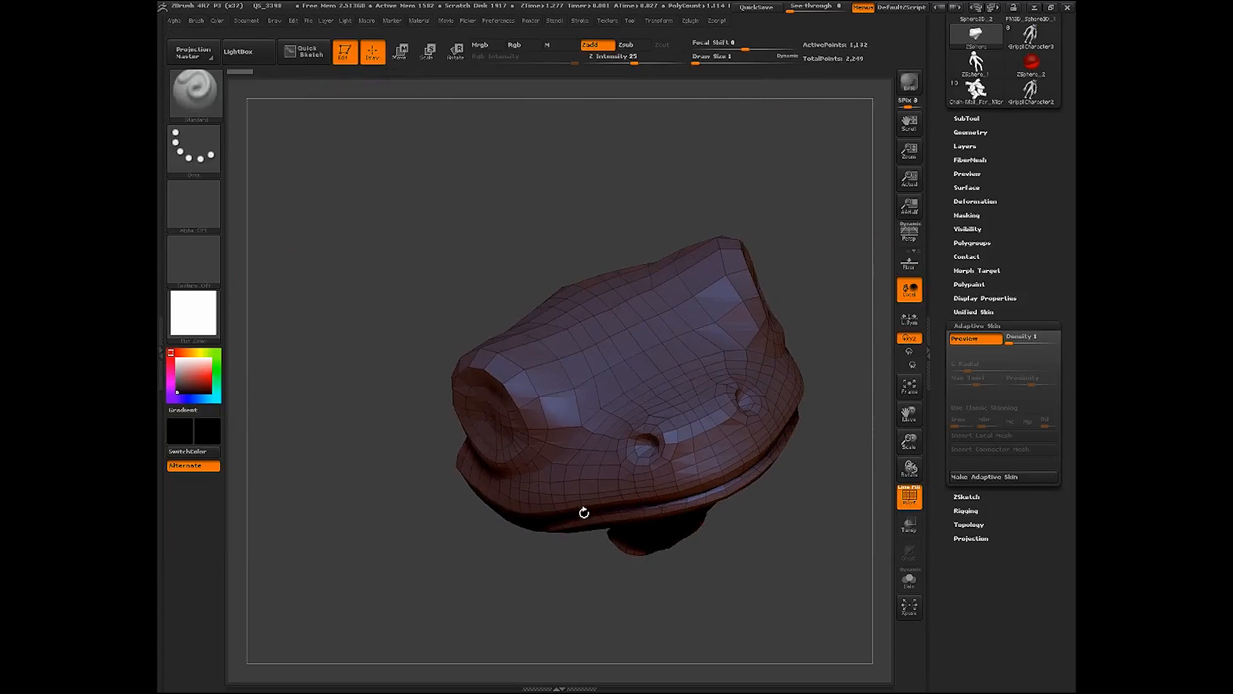
drag(584, 512, 755, 595)
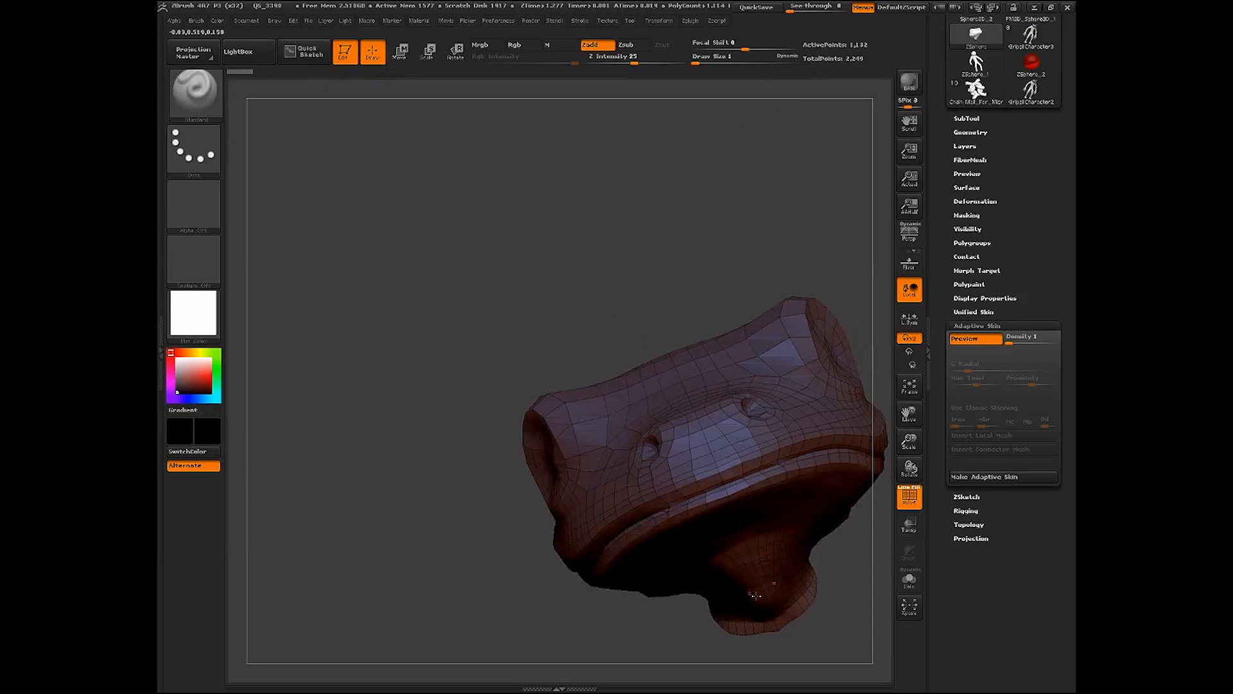
drag(842, 557, 869, 565)
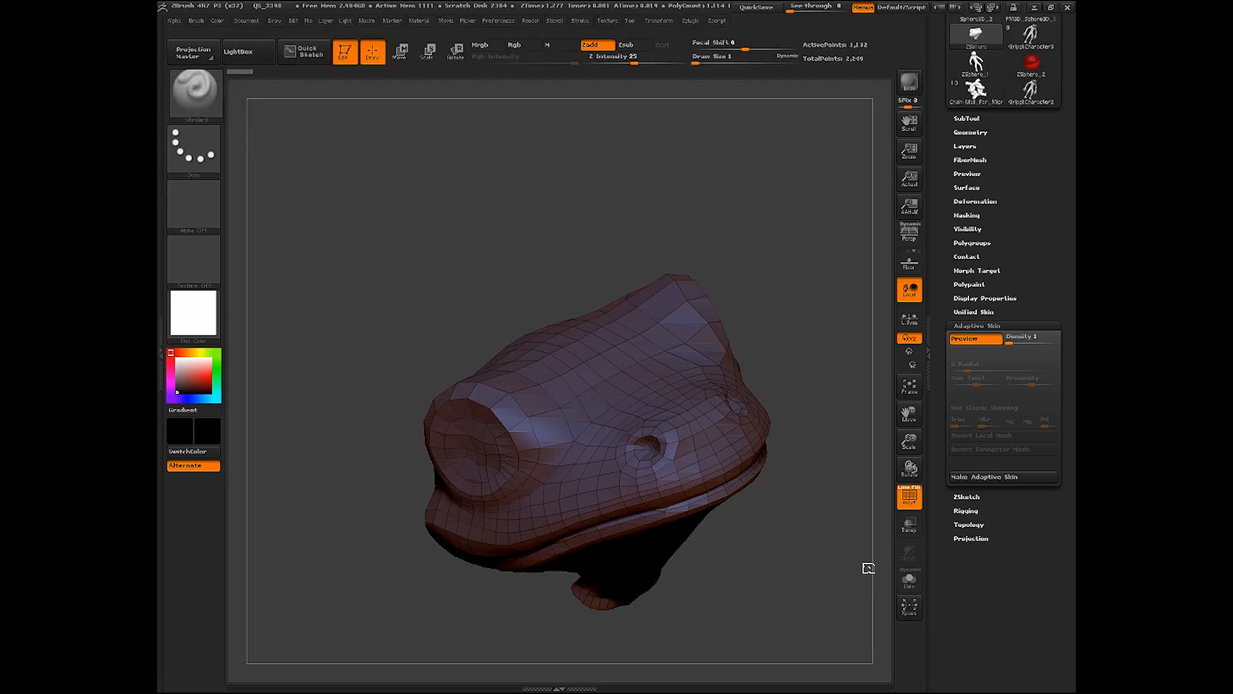
Open the Topology settings and frame the complete head mesh
click(966, 510)
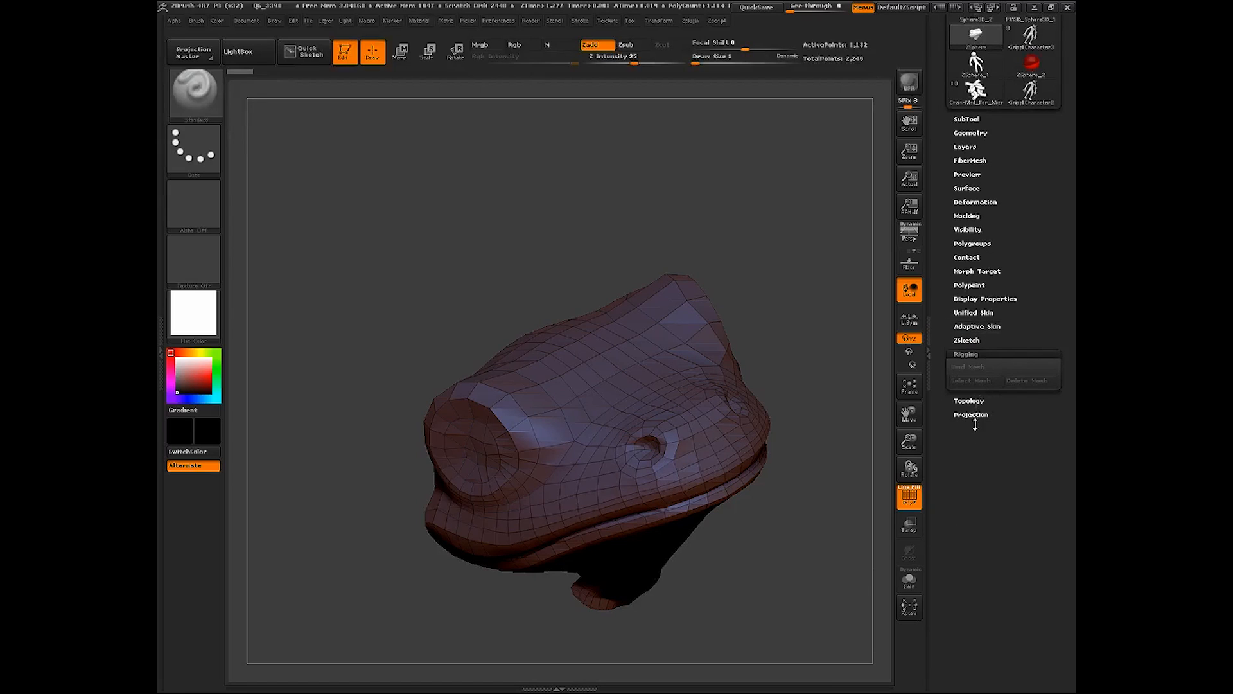
click(973, 400)
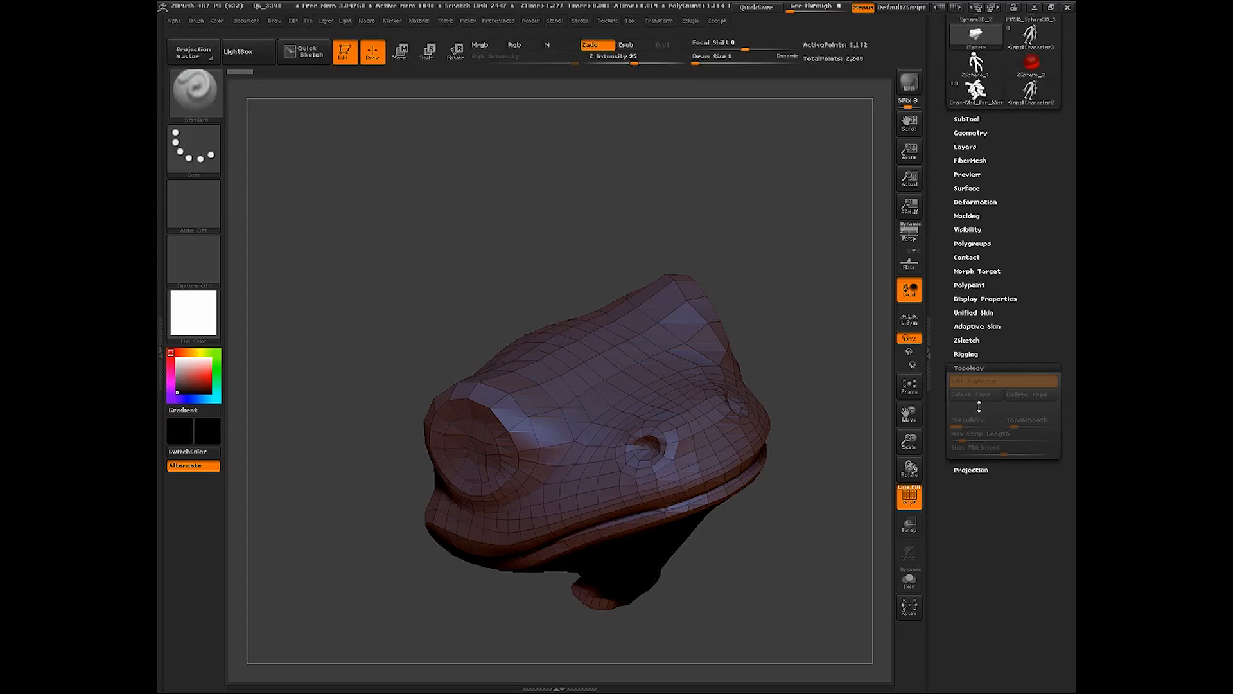
drag(828, 575, 849, 515)
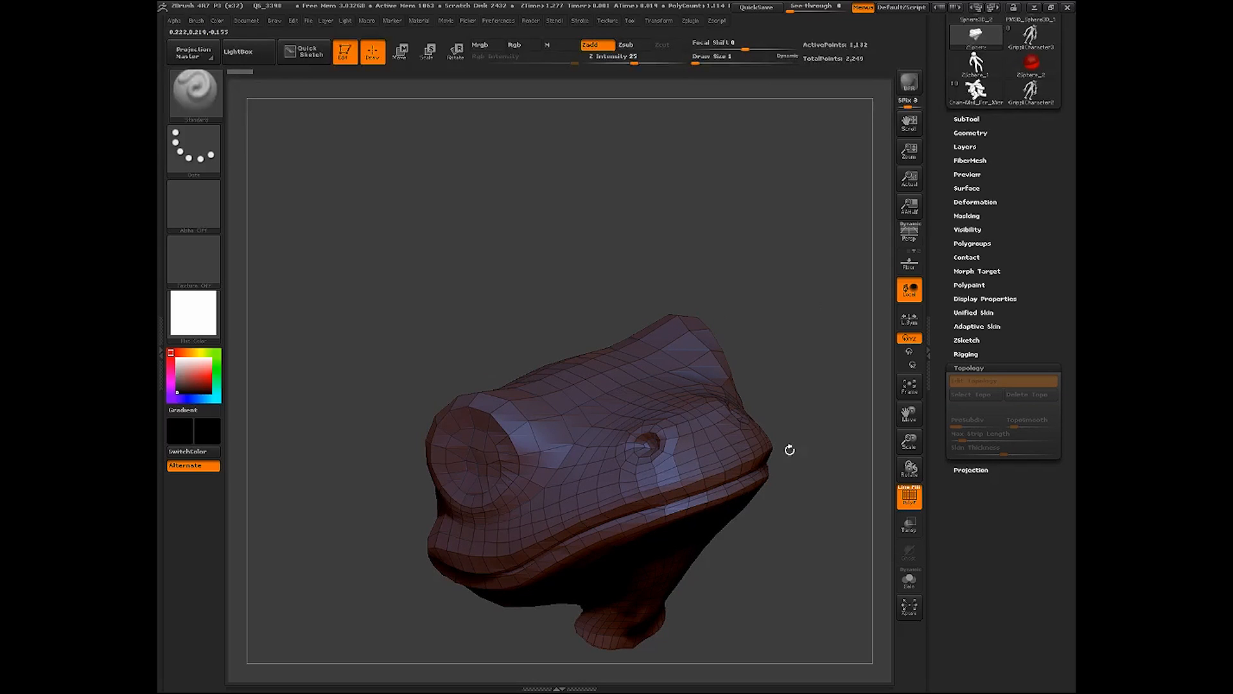
drag(908, 442, 907, 459)
click(908, 385)
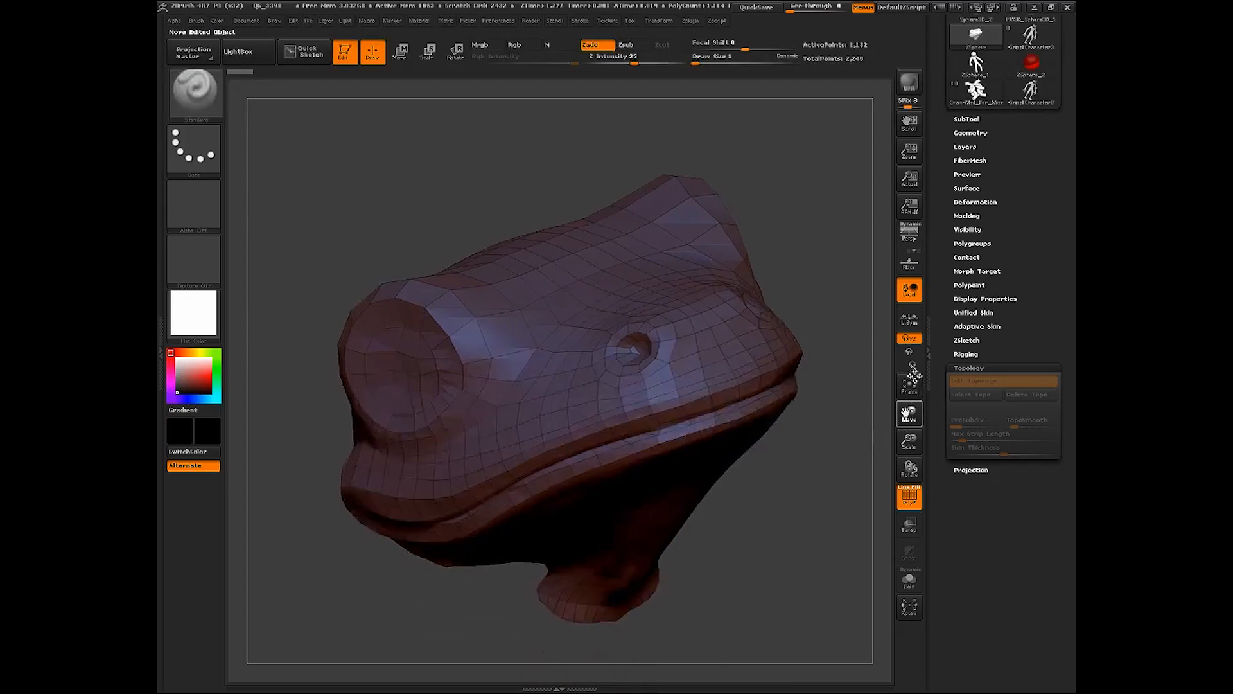